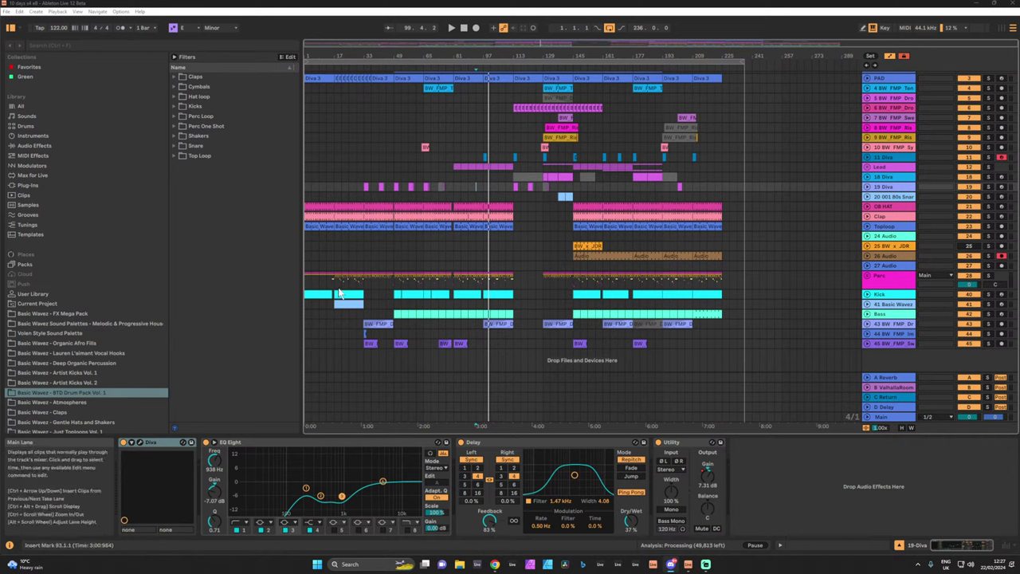
Switch the project window to full-screen display.
{"action": "left_click", "coordinate": [814, 473]}
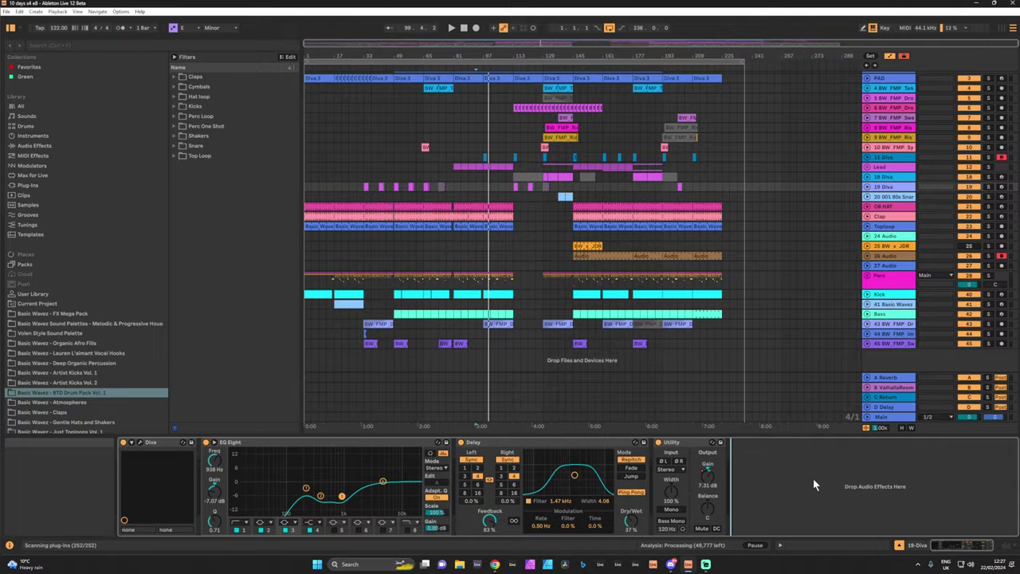
{"action": "key", "text": "F11"}
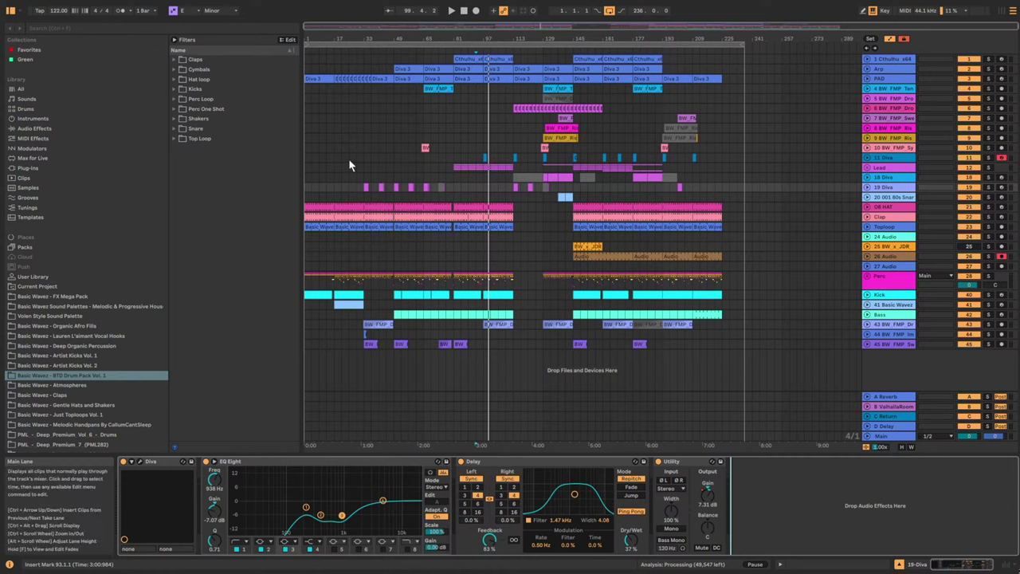
{"action": "left_click", "coordinate": [312, 170]}
{"action": "left_click", "coordinate": [311, 169]}
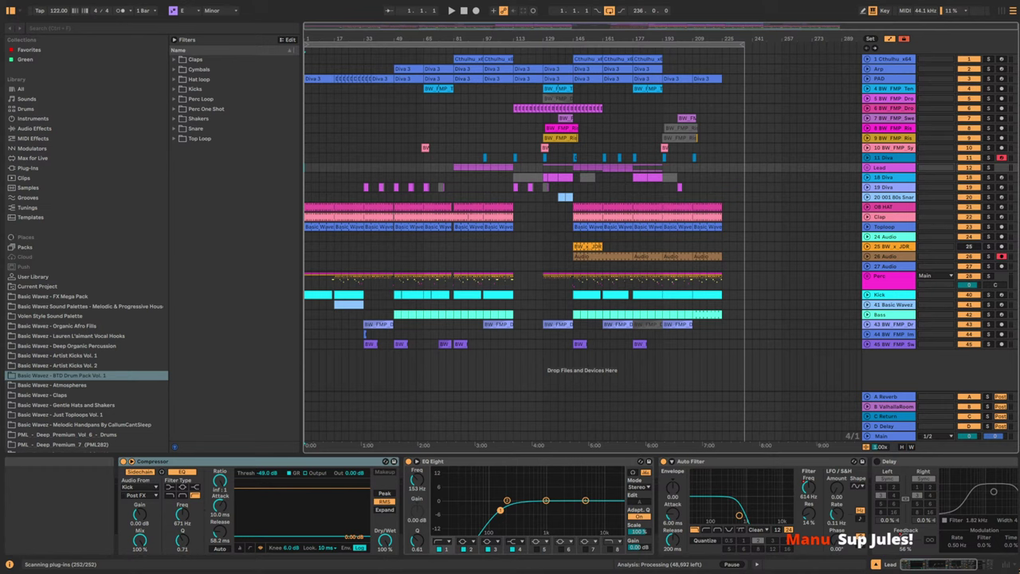
{"action": "left_click", "coordinate": [310, 176]}
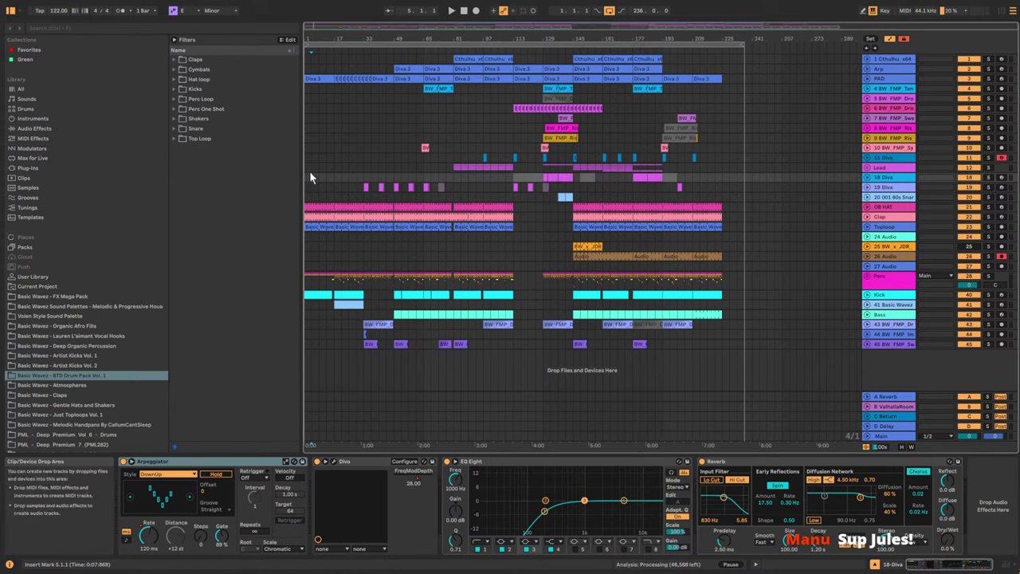
{"action": "left_click_drag", "start_coordinate": [306, 176], "coordinate": [737, 239]}
{"action": "left_click_drag", "start_coordinate": [333, 25], "coordinate": [332, 39]}
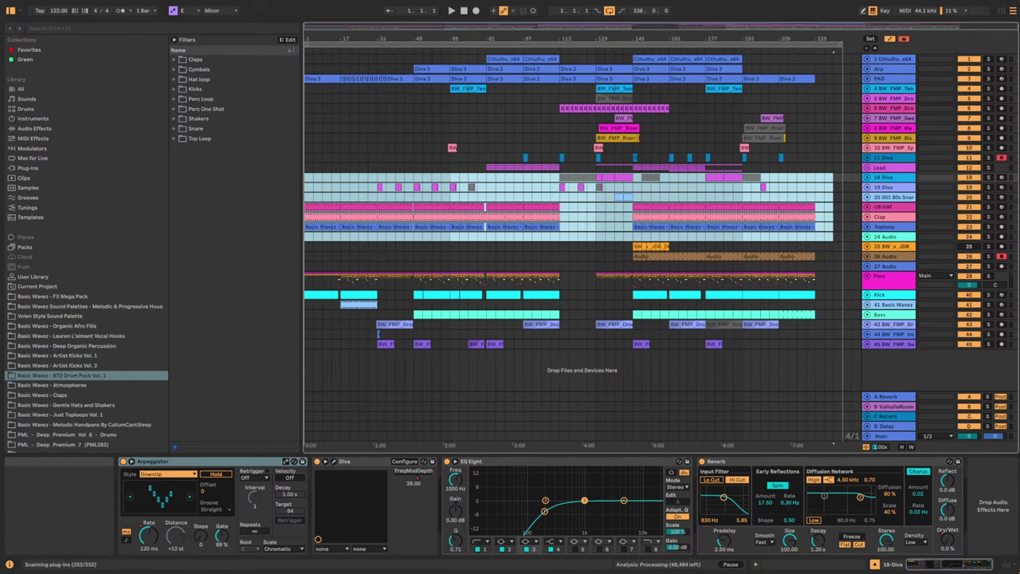
Switch to the browser and review the StrawPoll vote results for "10 tracks In 10 Days Season 4 - Choose Your Favourite 3".
{"action": "left_click_drag", "start_coordinate": [0, 319], "coordinate": [450, 111]}
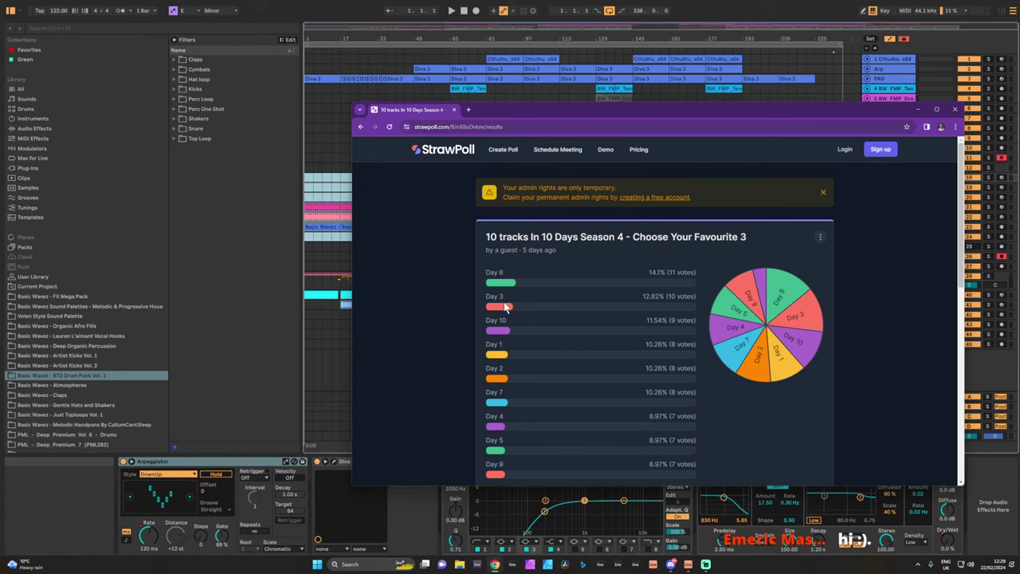
{"action": "left_click_drag", "start_coordinate": [894, 112], "coordinate": [675, 136]}
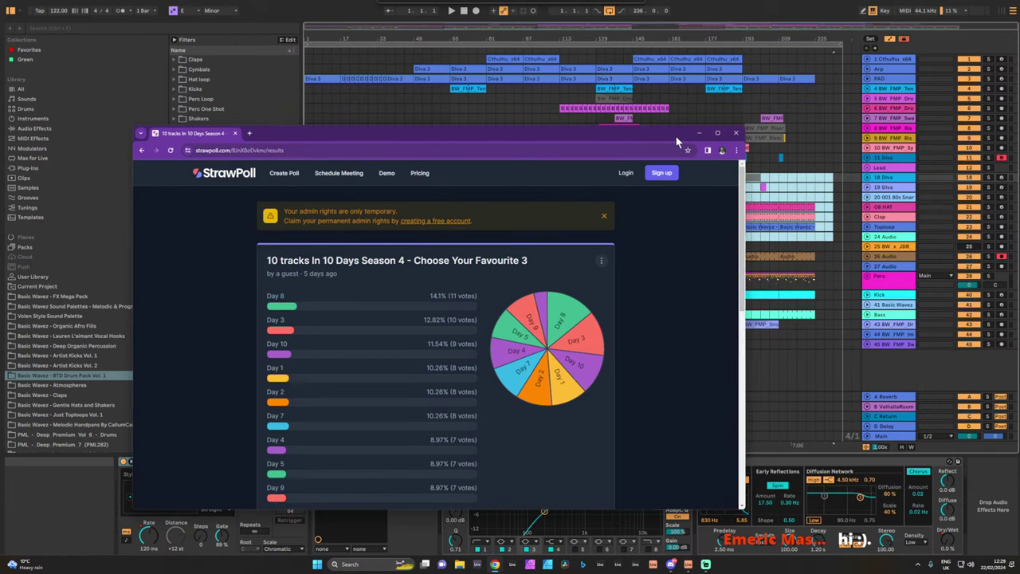
{"action": "scroll", "coordinate": [289, 375], "scroll_direction": "down", "scroll_amount": 1}
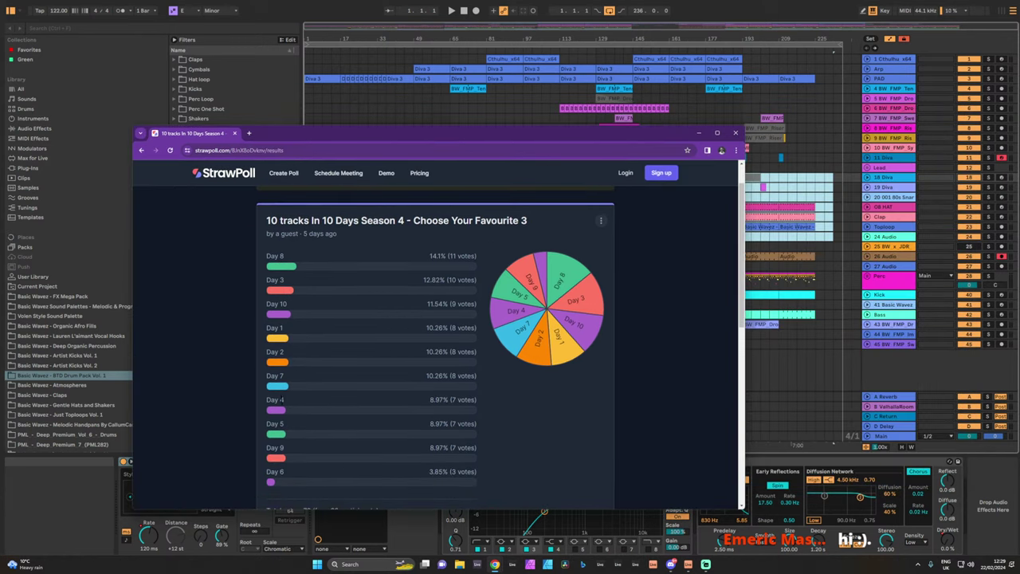
{"action": "scroll", "coordinate": [289, 351], "scroll_direction": "down", "scroll_amount": 1}
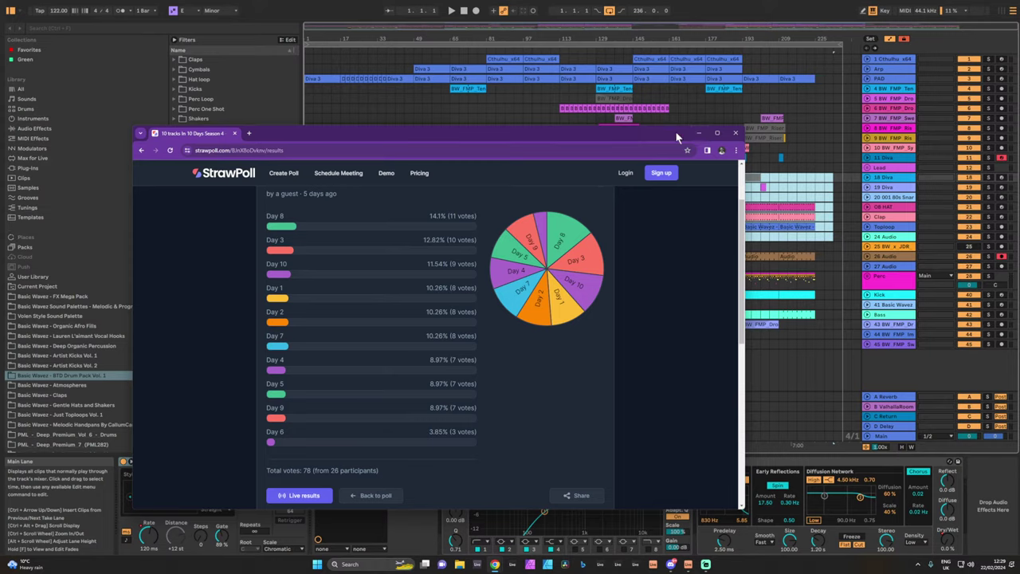
{"action": "left_click", "coordinate": [697, 132]}
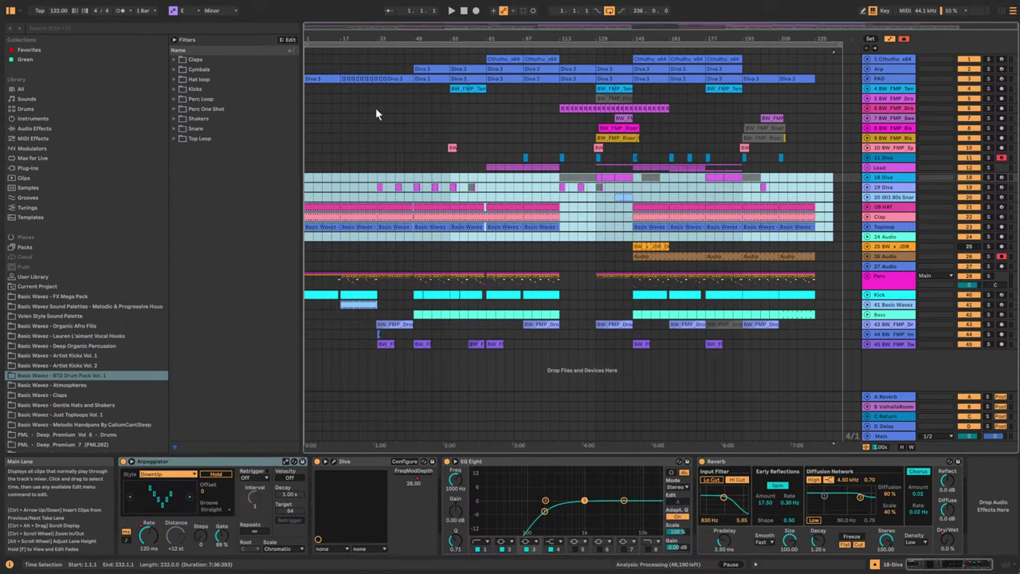
Play the arrangement from bar 1 and add a locator named "plings need mixing" around bar 15.
{"action": "left_click", "coordinate": [305, 108]}
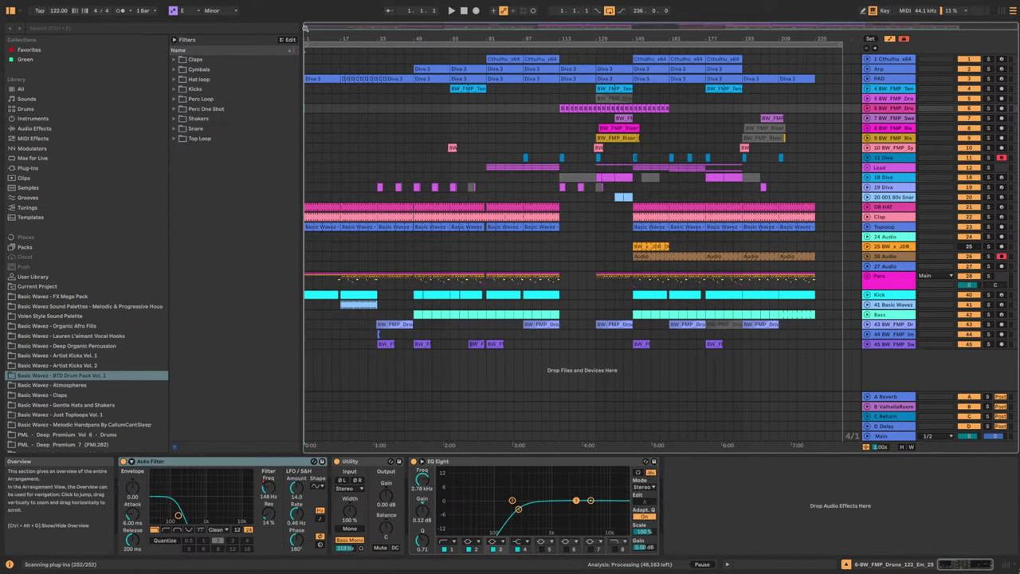
{"action": "left_click_drag", "start_coordinate": [305, 38], "coordinate": [305, 81]}
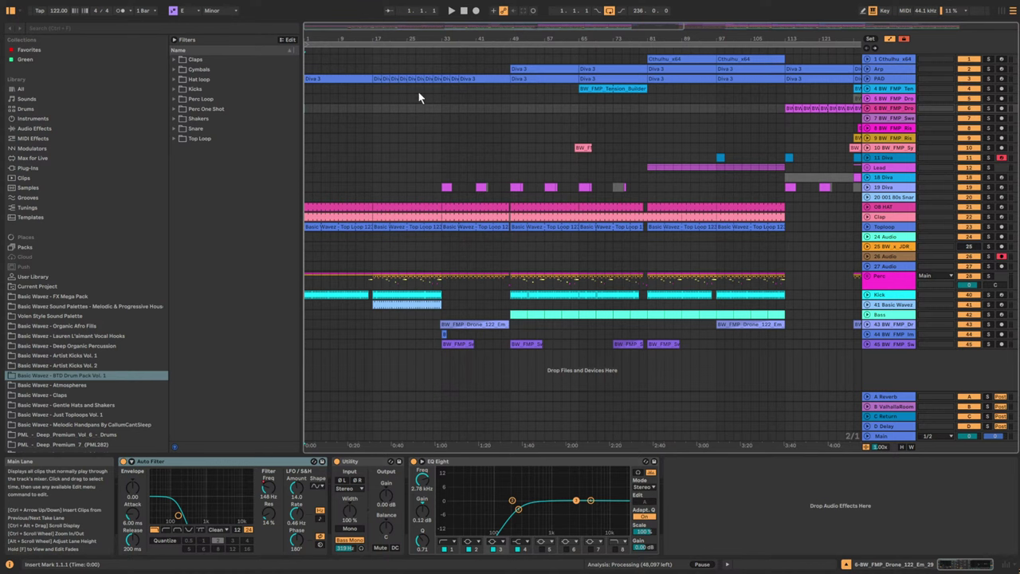
{"action": "key", "text": "space"}
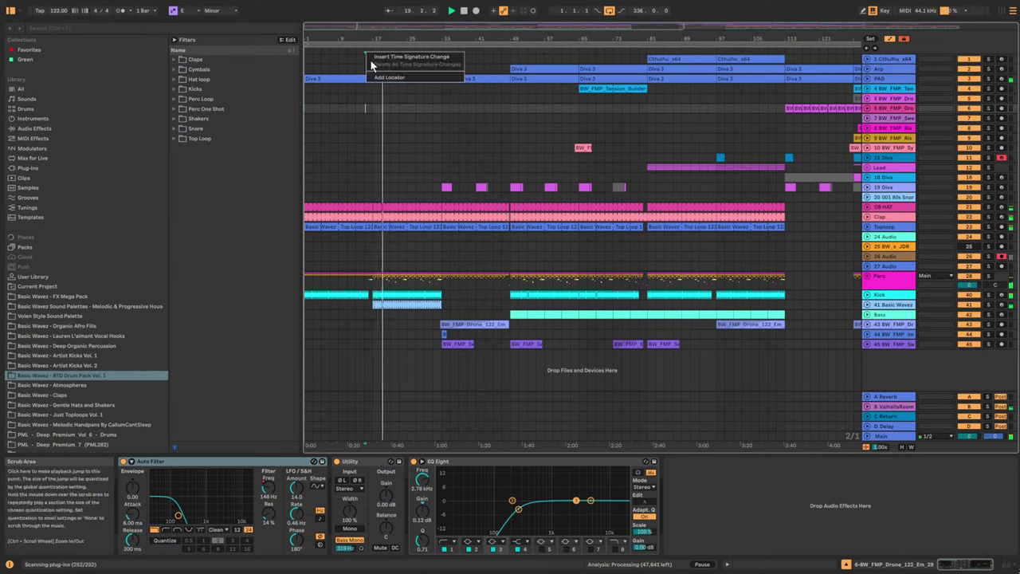
{"action": "left_click", "coordinate": [371, 75]}
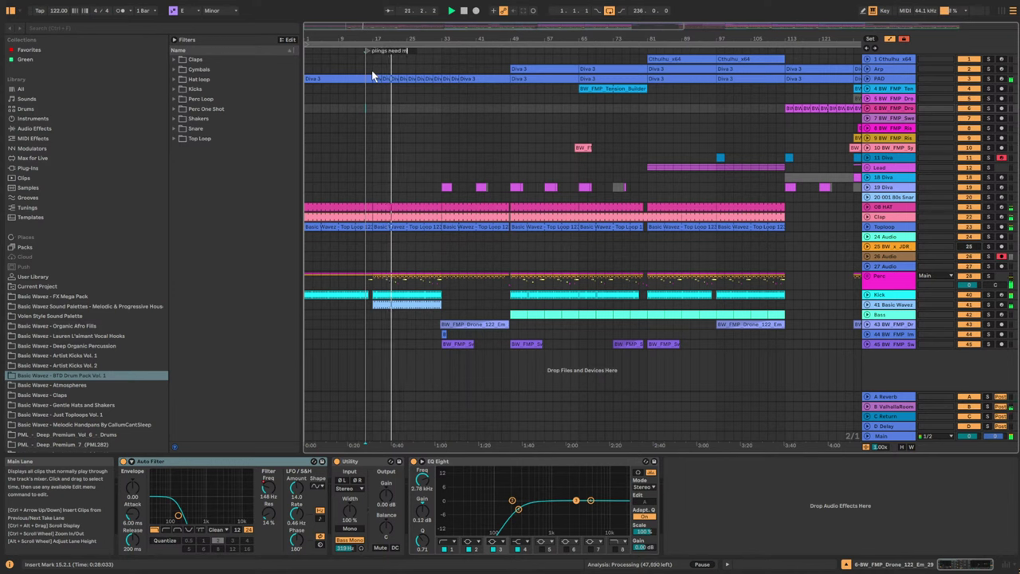
{"action": "type", "text": "ixing"}
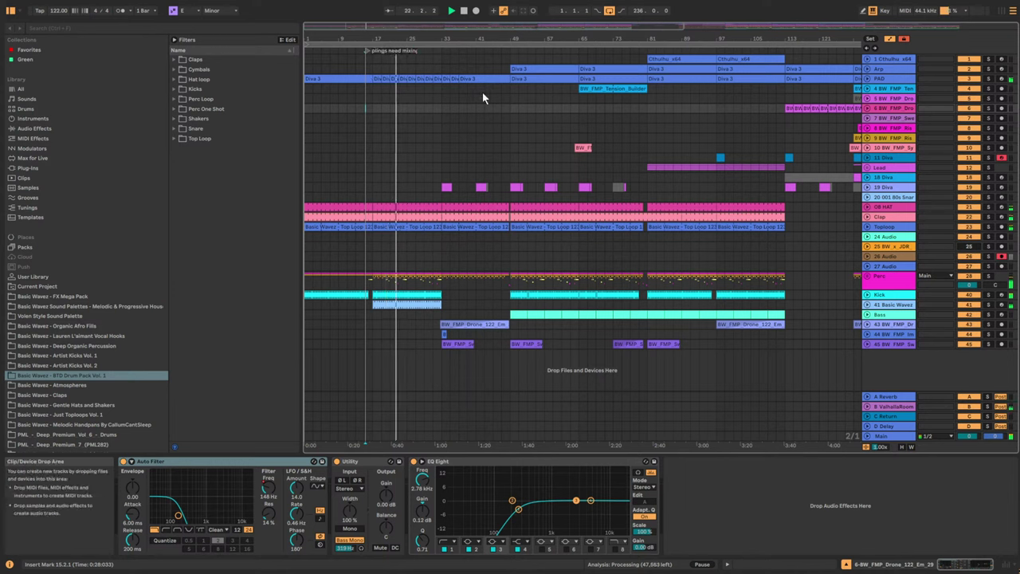
Add a locator named "make melody louder here" around bar 33, where the drone and sweep-down clips begin.
{"action": "left_click", "coordinate": [401, 119]}
{"action": "left_click_drag", "start_coordinate": [423, 24], "coordinate": [453, 74]}
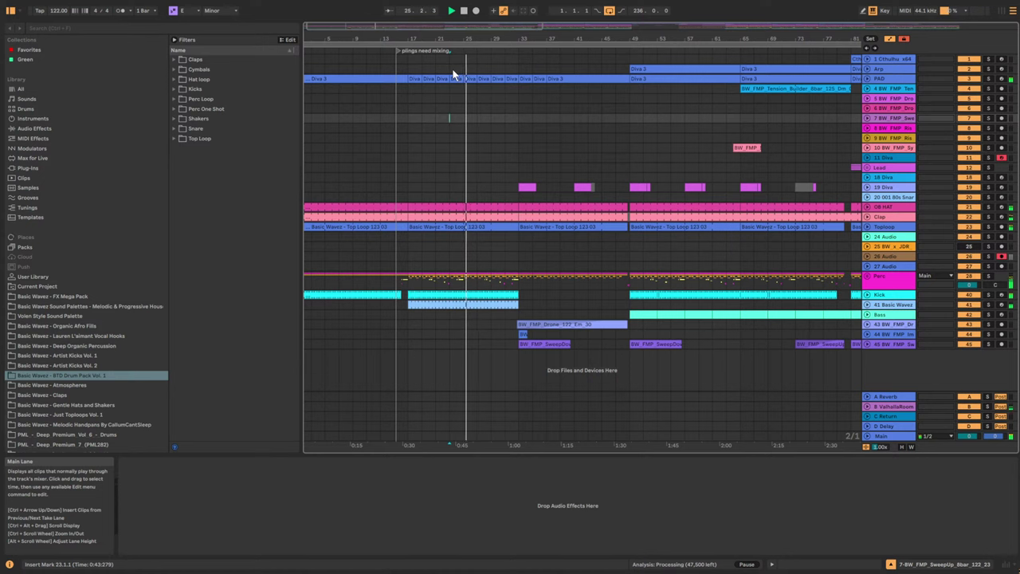
{"action": "left_click", "coordinate": [519, 51]}
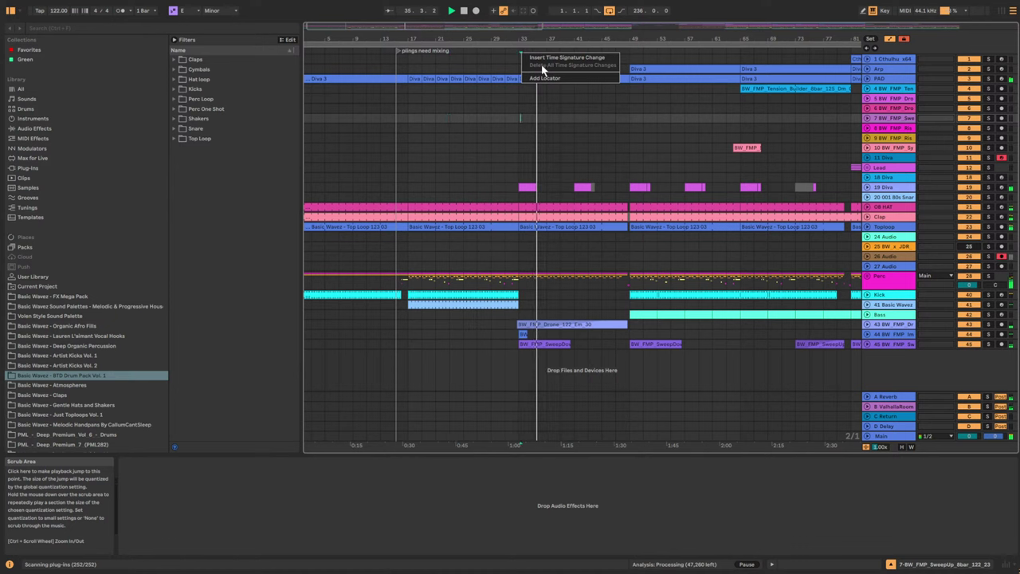
{"action": "type", "text": "make melody"}
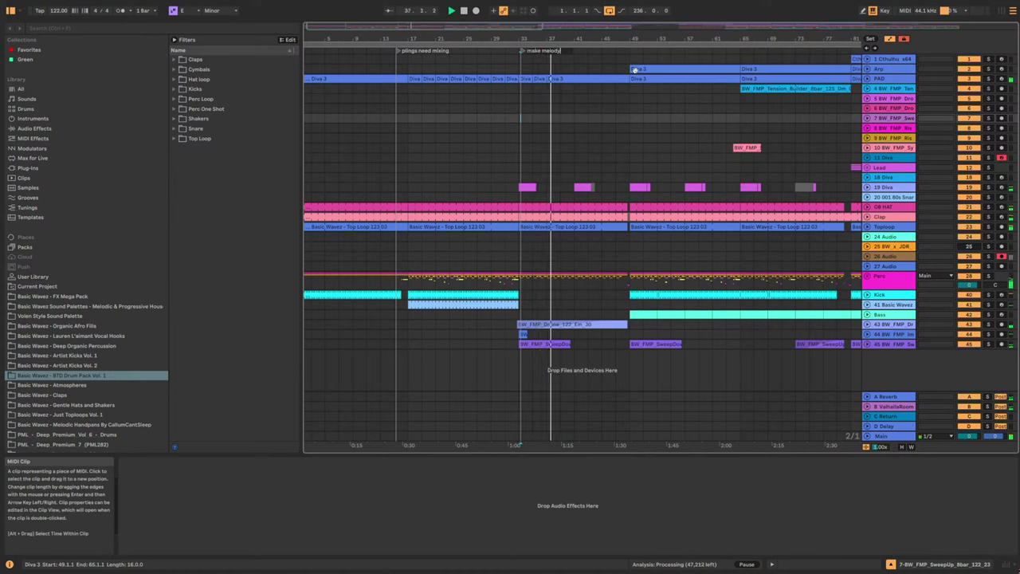
{"action": "type", "text": " loude"}
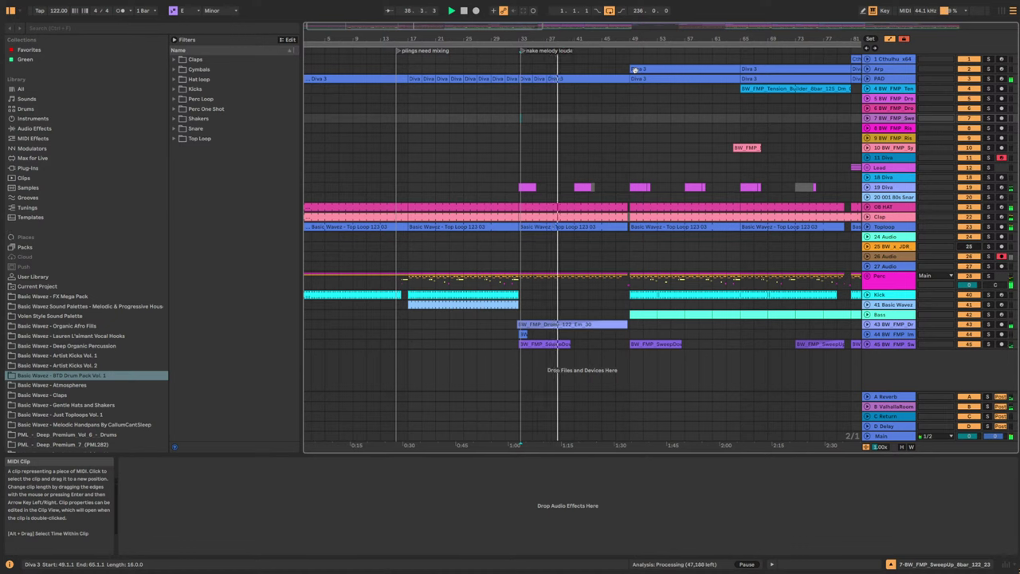
{"action": "type", "text": "r here"}
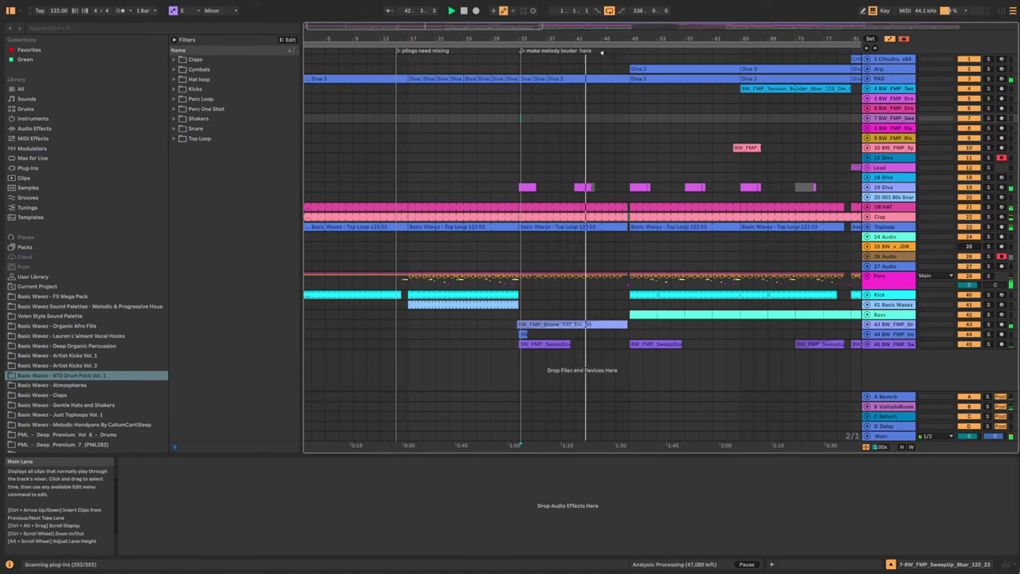
Add a locator named "fx" around bar 45, shortly before the bass comes in.
{"action": "left_click_drag", "start_coordinate": [529, 28], "coordinate": [558, 34]}
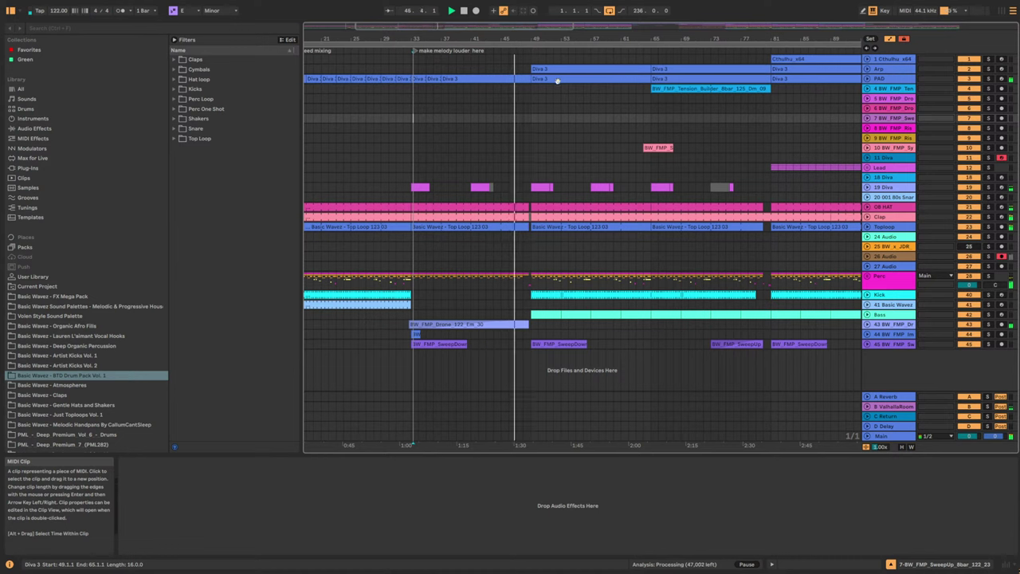
{"action": "right_click", "coordinate": [504, 54]}
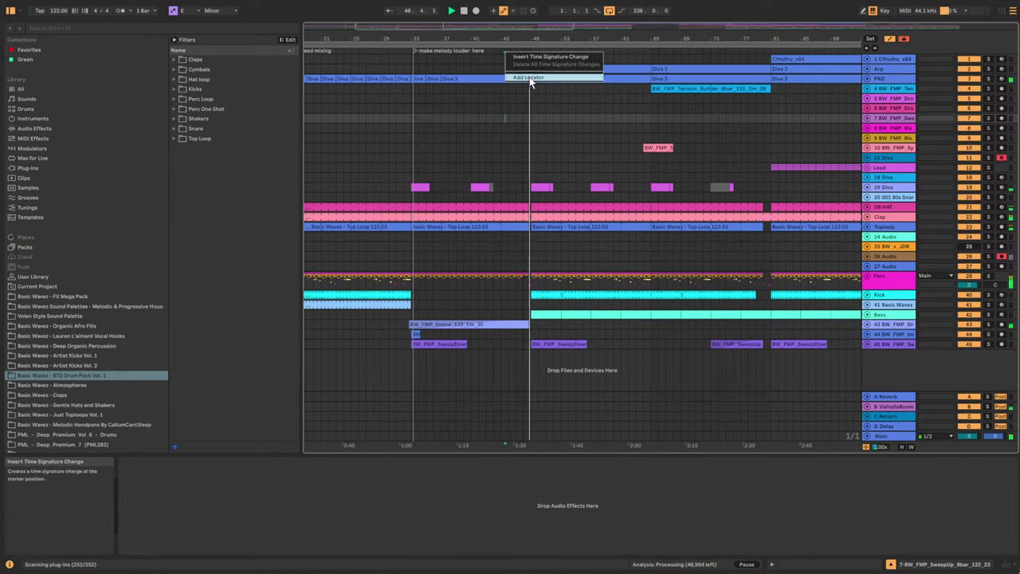
{"action": "left_click", "coordinate": [528, 77]}
{"action": "type", "text": "fx"}
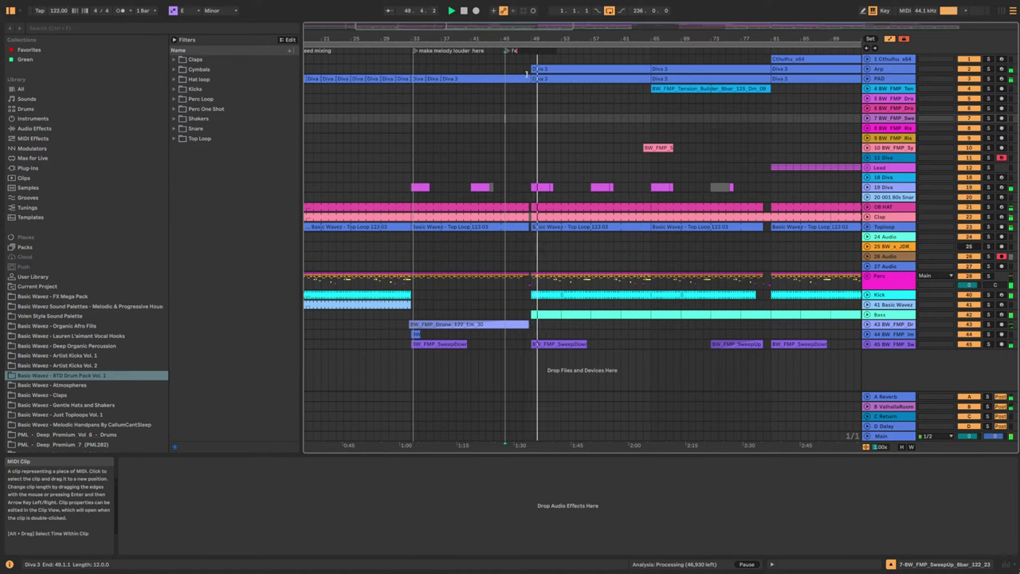
{"action": "left_click", "coordinate": [532, 114]}
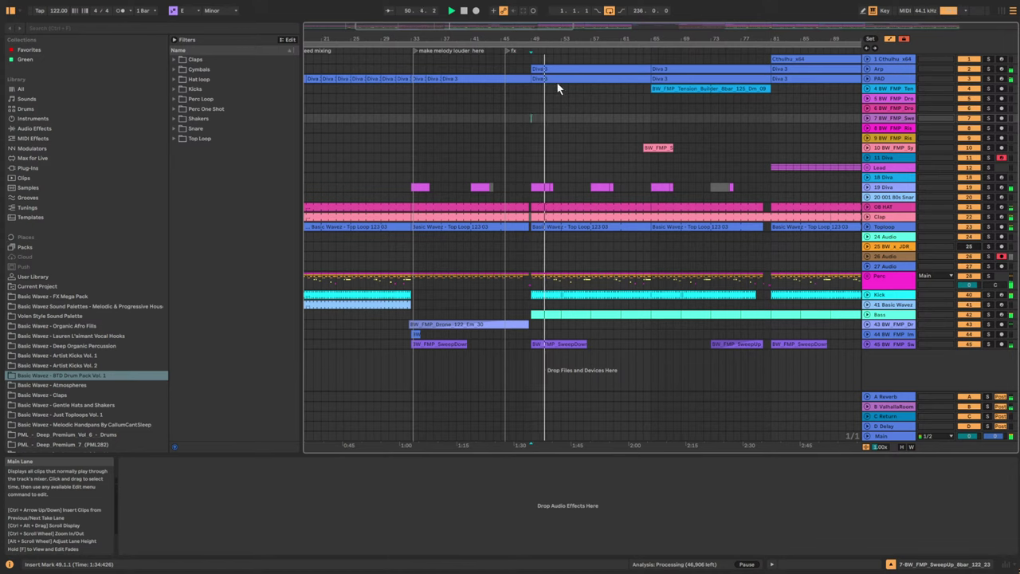
{"action": "left_click_drag", "start_coordinate": [539, 30], "coordinate": [570, 28]}
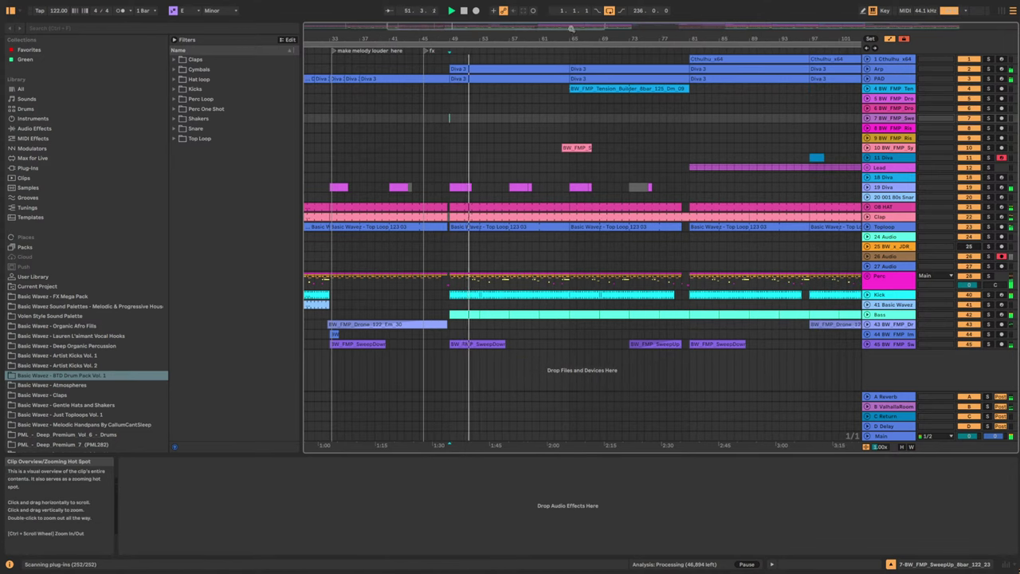
{"action": "right_click", "coordinate": [480, 50]}
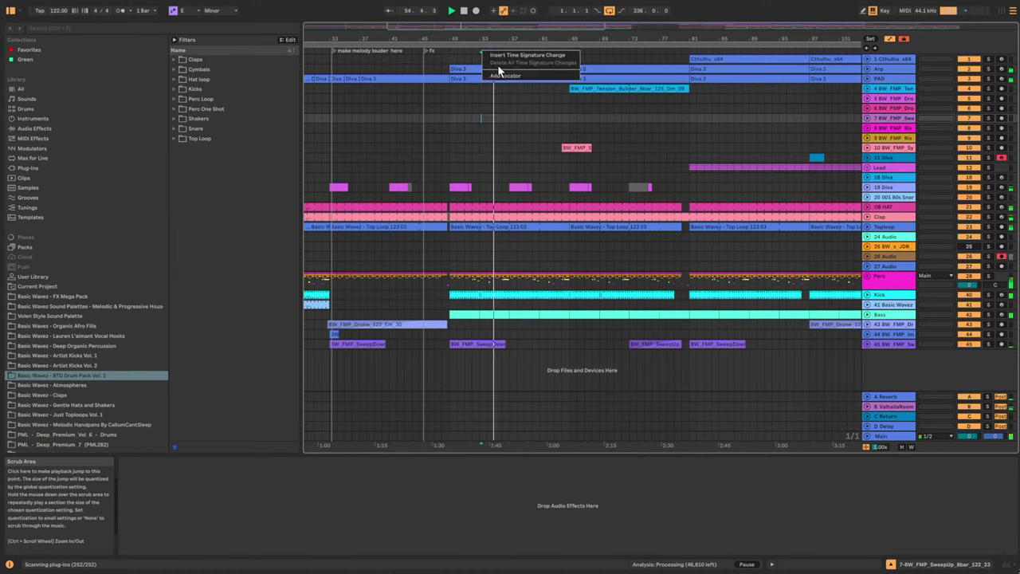
{"action": "left_click", "coordinate": [540, 124]}
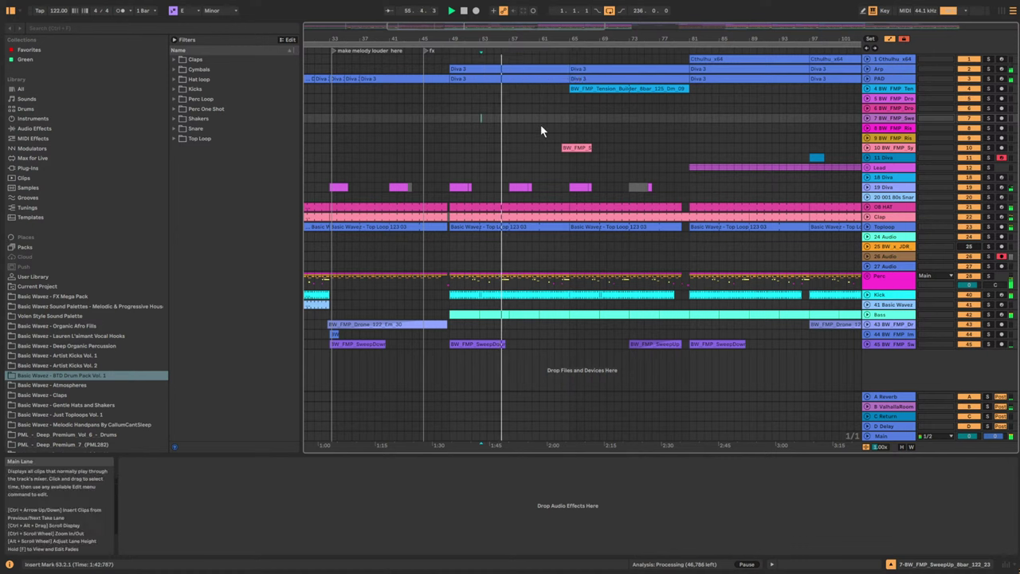
Add a locator named "response melody?" around bar 60, shortly before the tension builder clip.
{"action": "right_click", "coordinate": [537, 51]}
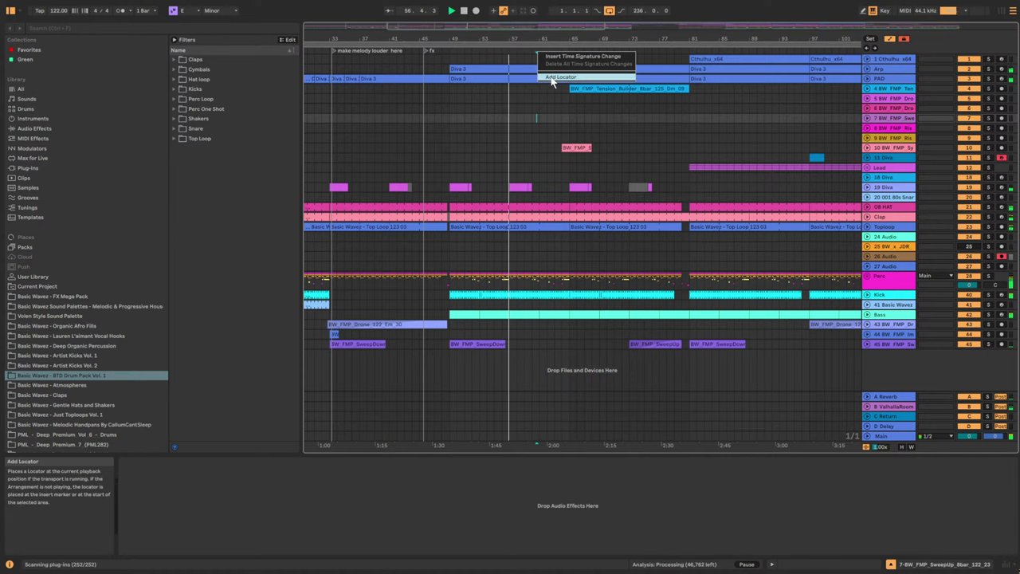
{"action": "left_click", "coordinate": [560, 76]}
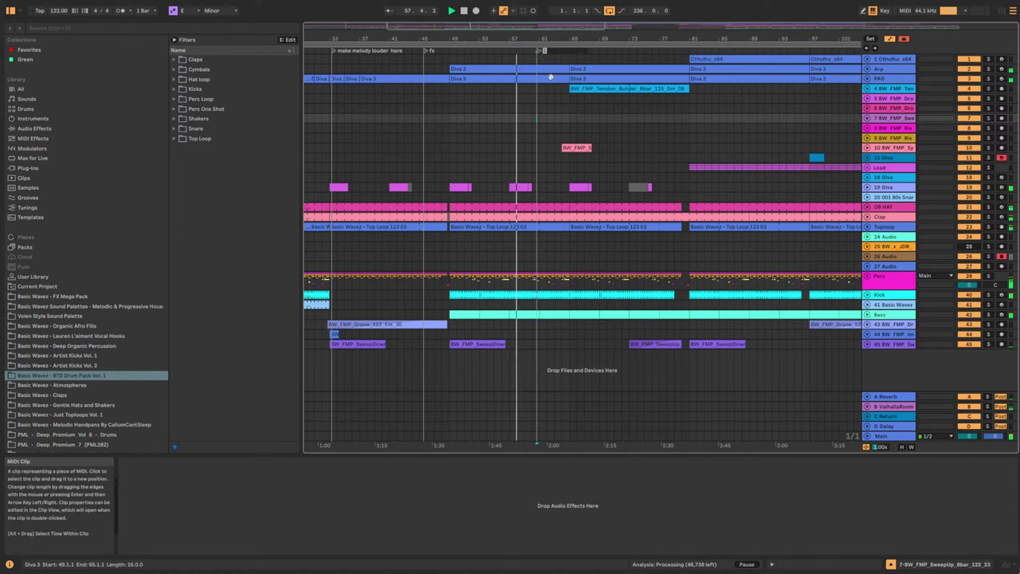
{"action": "type", "text": "count"}
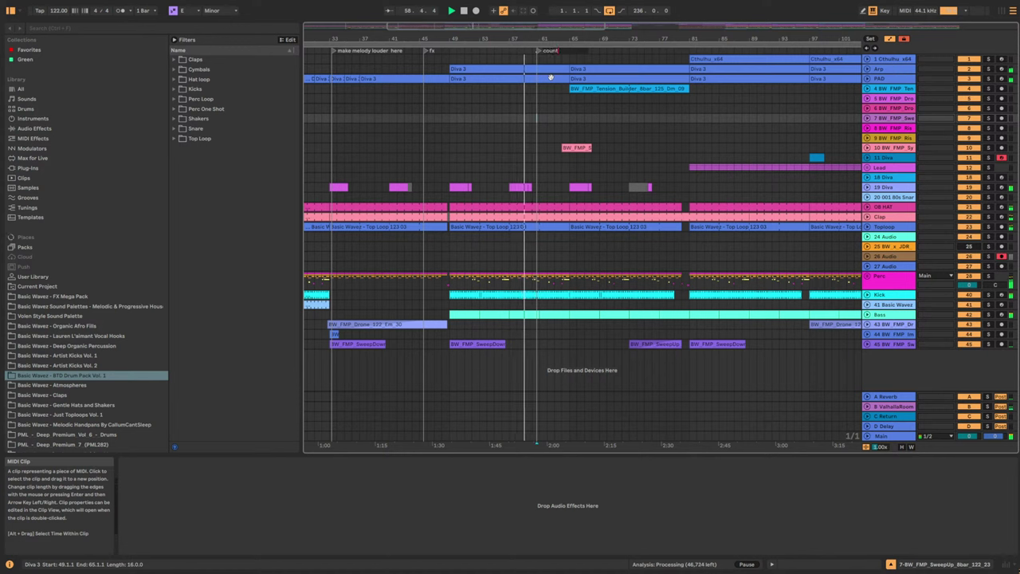
{"action": "key", "text": "BackSpace"}
{"action": "key", "text": "BackSpace"}
{"action": "key", "text": "BackSpace"}
{"action": "key", "text": "BackSpace"}
{"action": "key", "text": "BackSpace"}
{"action": "type", "text": "resp"}
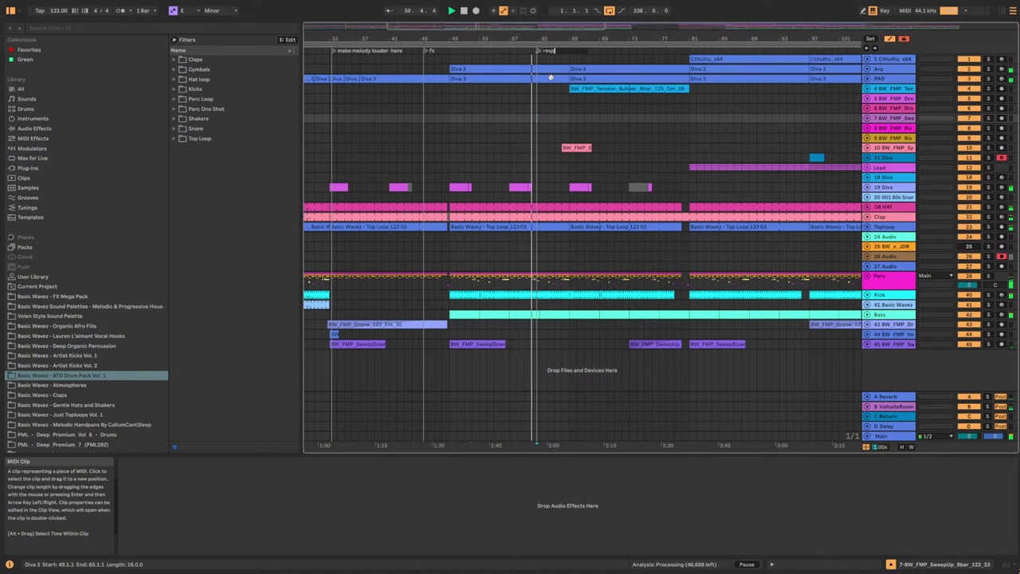
{"action": "type", "text": "onse melody?"}
{"action": "key", "text": "Return"}
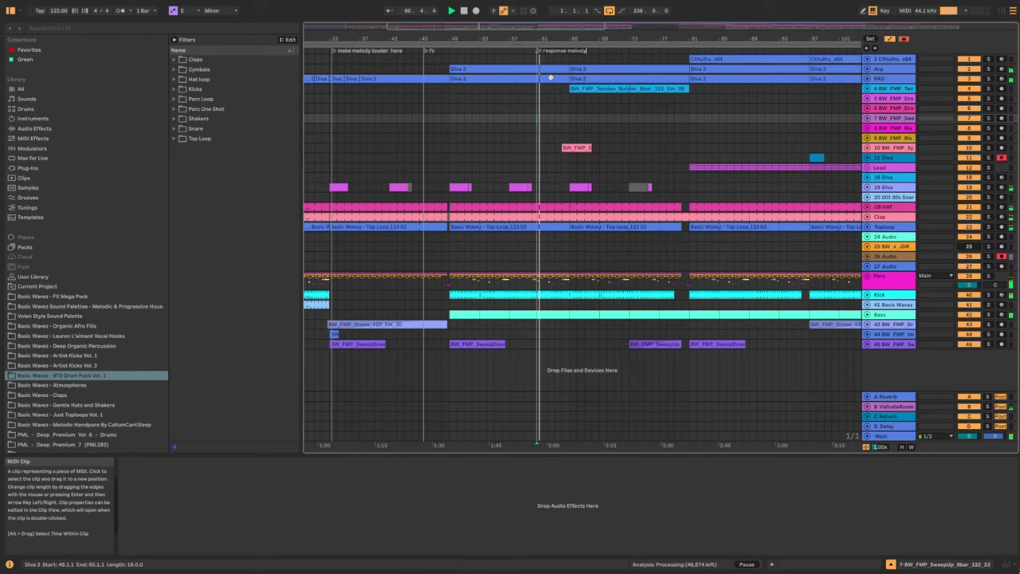
{"action": "left_click", "coordinate": [567, 118]}
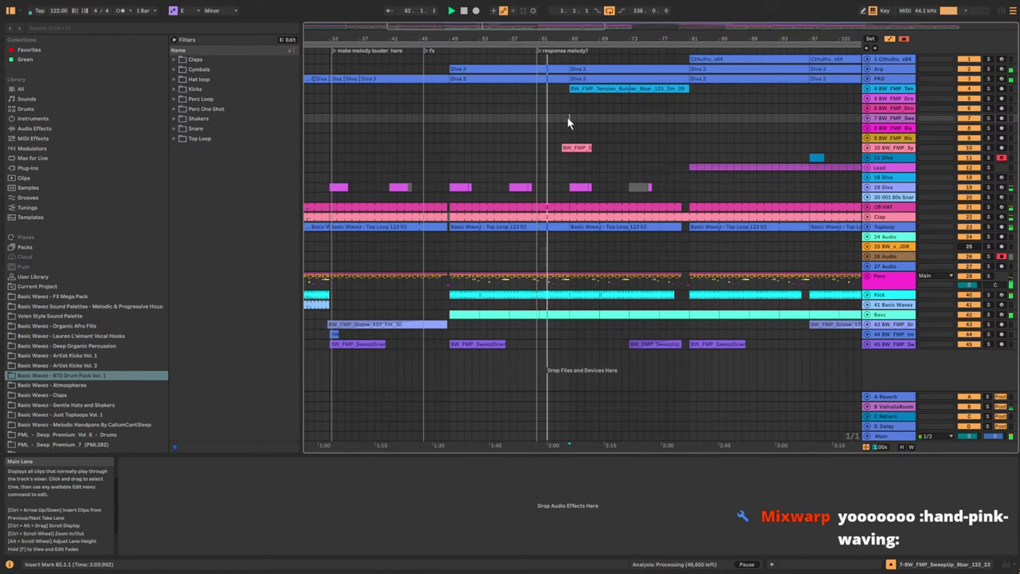
{"action": "left_click_drag", "start_coordinate": [528, 27], "coordinate": [602, 24]}
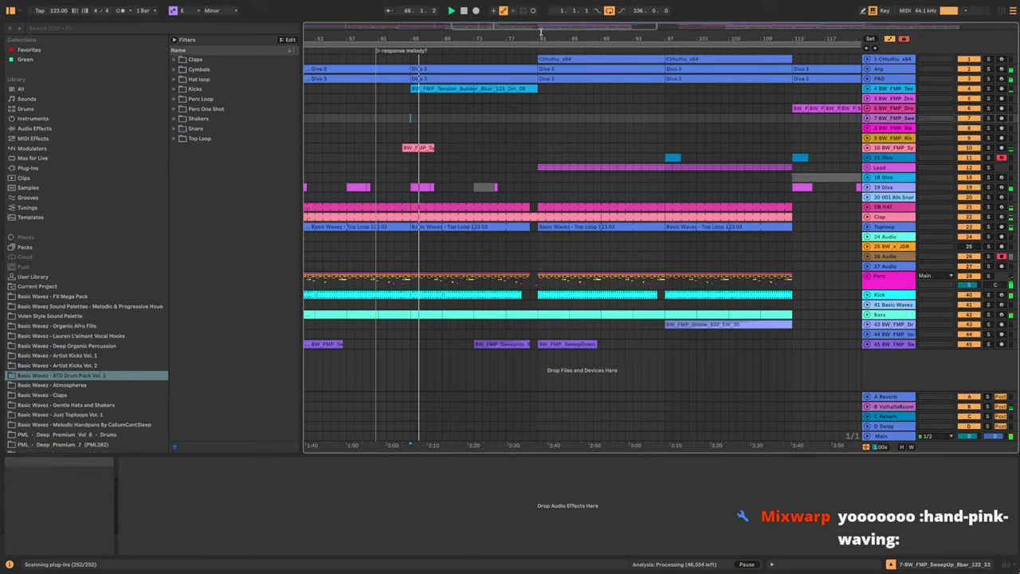
{"action": "left_click_drag", "start_coordinate": [500, 29], "coordinate": [489, 32]}
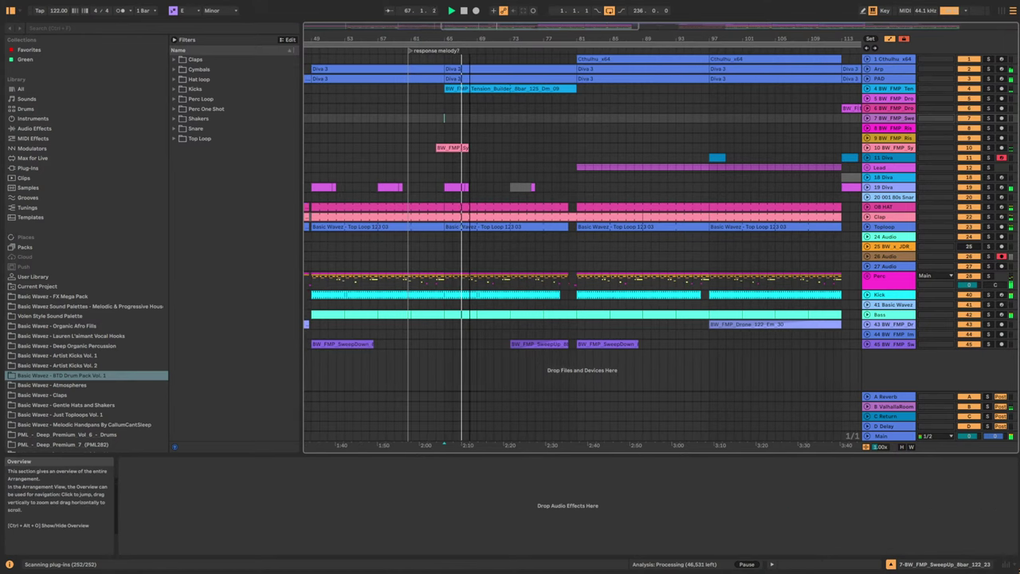
Add a locator named "something to take us to next section" around bar 72, just before the sweep-up clip.
{"action": "left_click", "coordinate": [501, 51]}
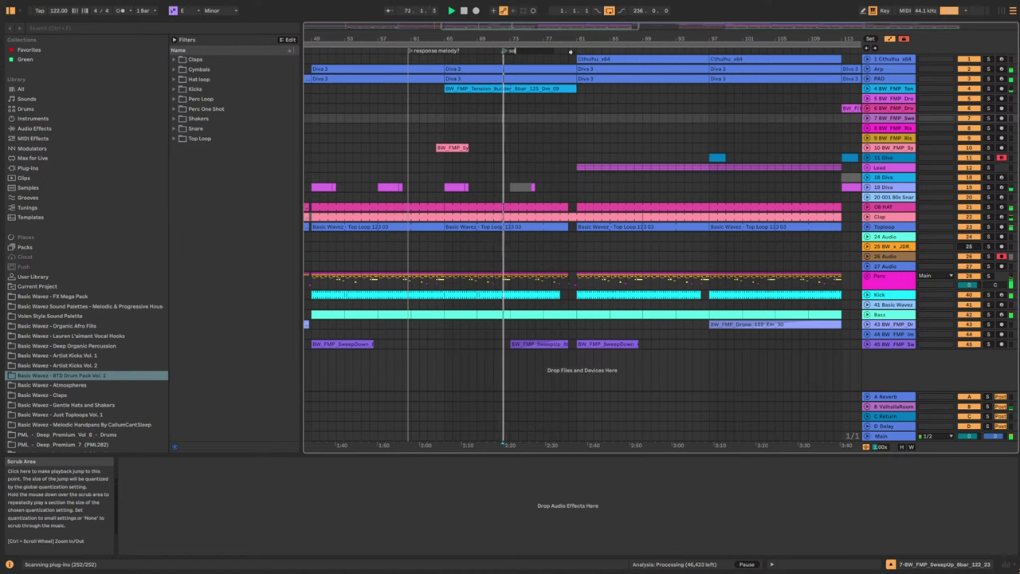
{"action": "type", "text": "mething to take"}
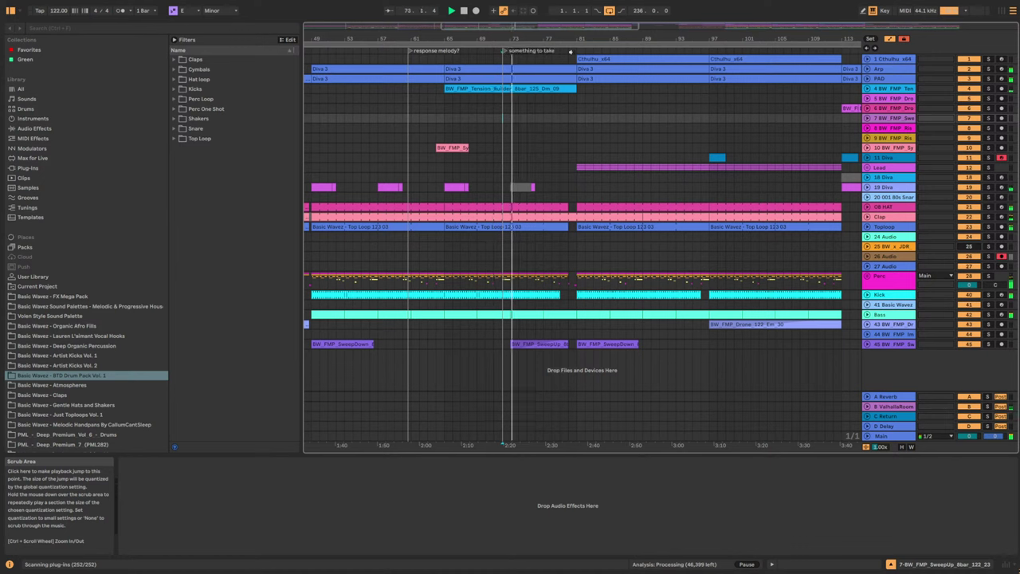
{"action": "type", "text": " us to nex"}
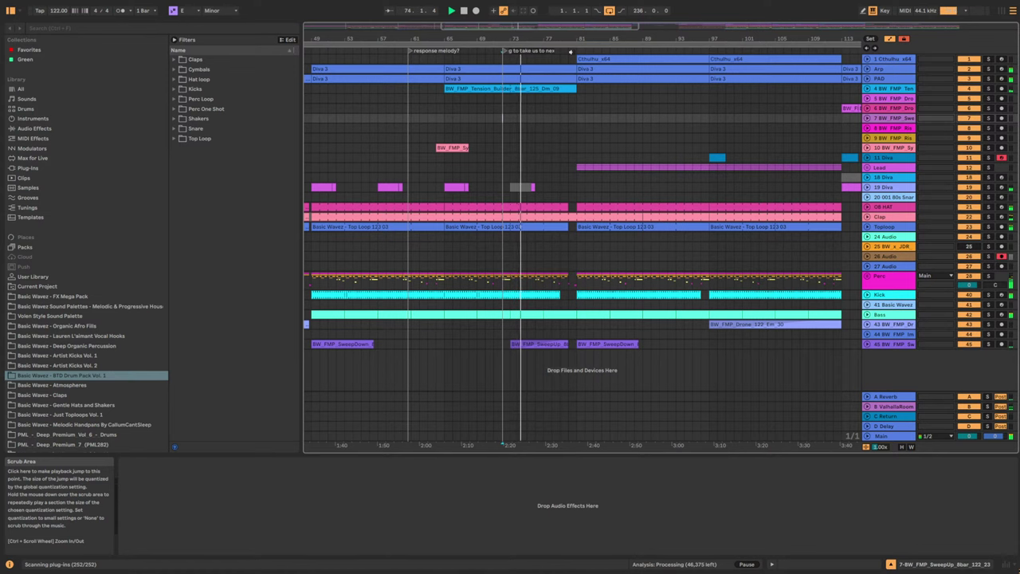
{"action": "type", "text": "t section"}
{"action": "key", "text": "Return"}
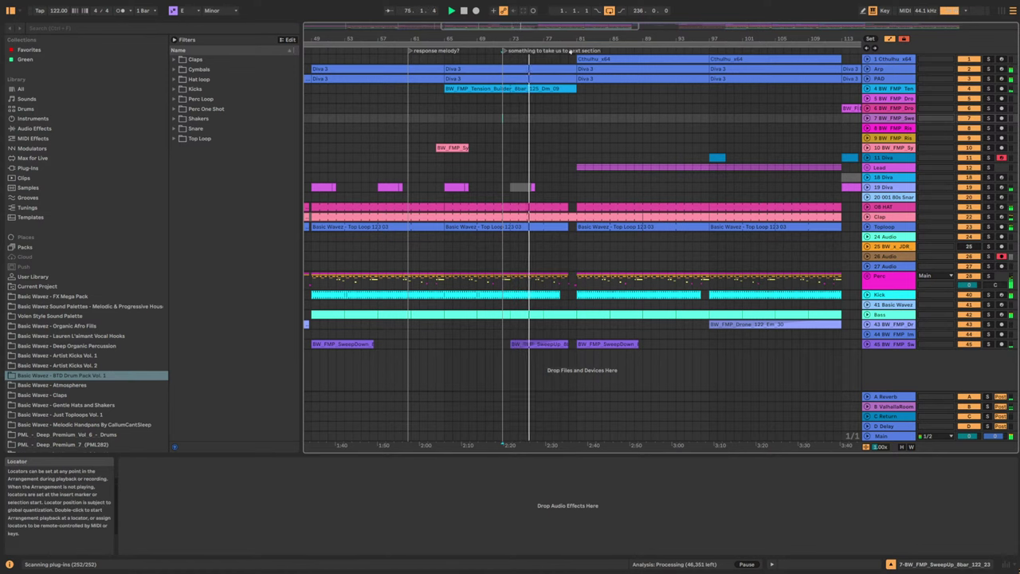
Add a locator named "melody feels too filtered" around bar 81, where the lead comes in.
{"action": "left_click_drag", "start_coordinate": [549, 27], "coordinate": [567, 63]}
{"action": "left_click_drag", "start_coordinate": [400, 60], "coordinate": [400, 63]}
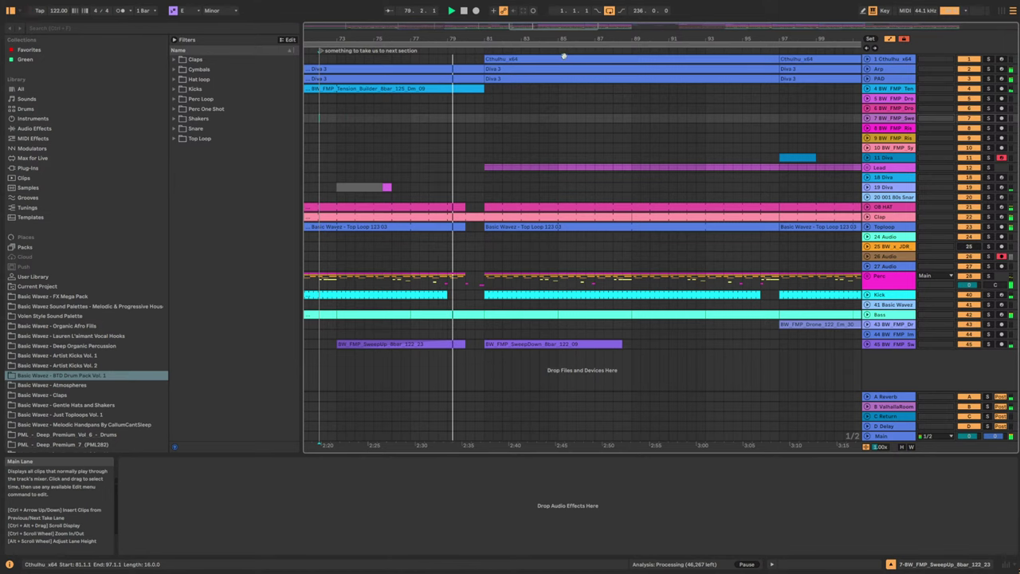
{"action": "mouse_move", "coordinate": [556, 26]}
{"action": "left_mouse_down"}
{"action": "mouse_move", "coordinate": [548, 49]}
{"action": "mouse_move", "coordinate": [556, 24]}
{"action": "left_mouse_up"}
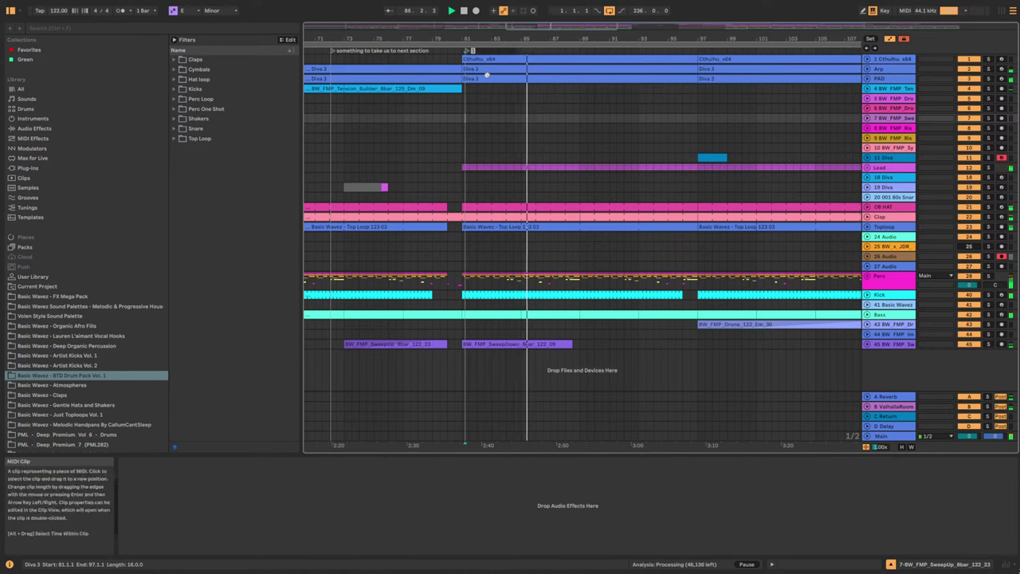
{"action": "type", "text": "melody"}
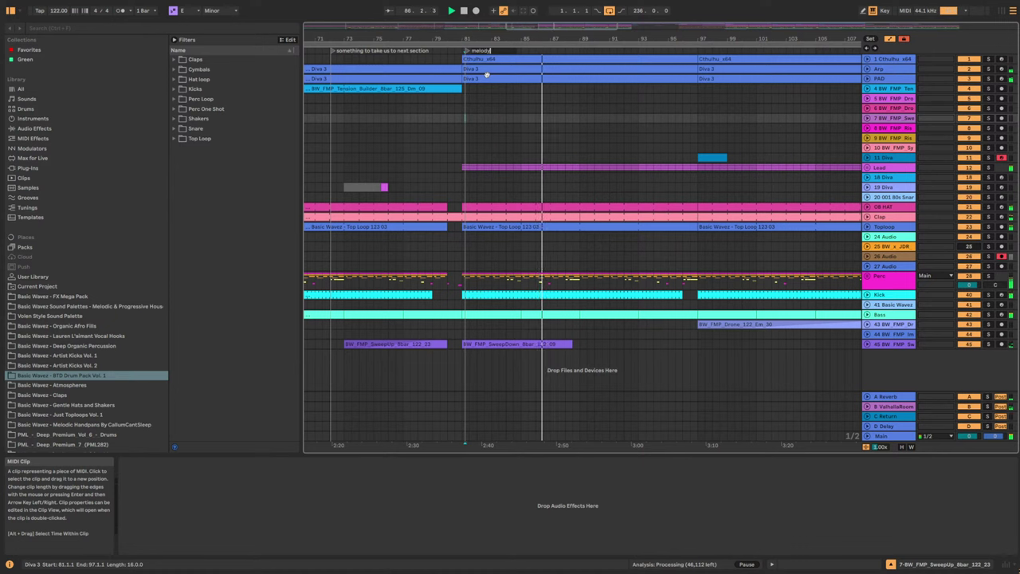
{"action": "type", "text": " feelstoo"}
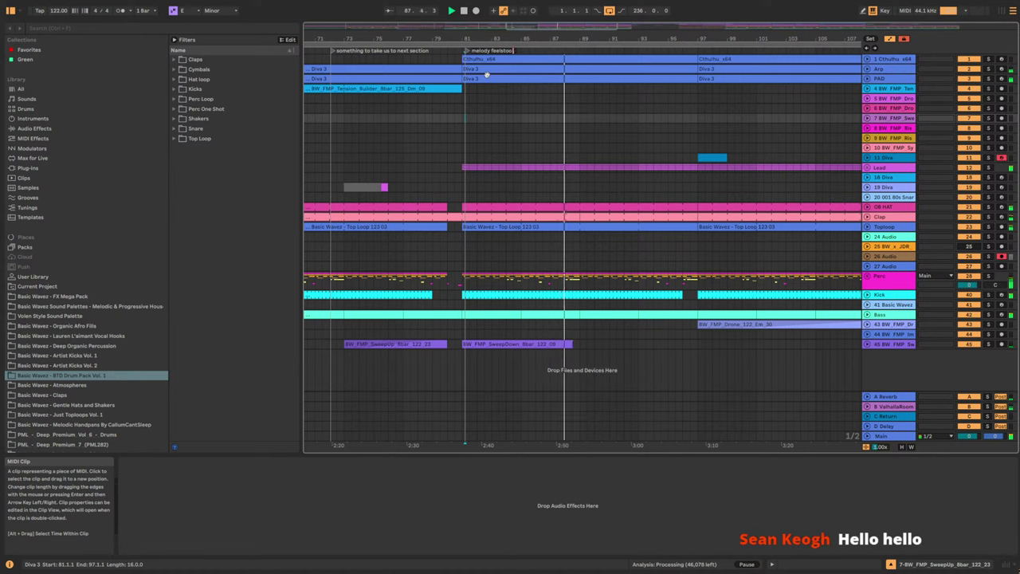
{"action": "key", "text": "BackSpace"}
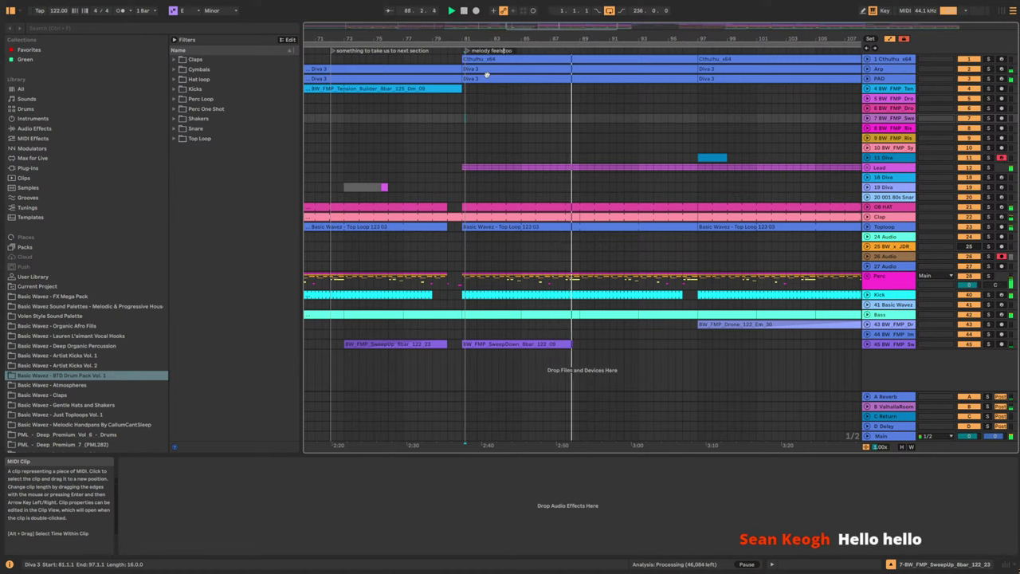
{"action": "key", "text": "Right"}
{"action": "key", "text": "Right"}
{"action": "key", "text": "Right"}
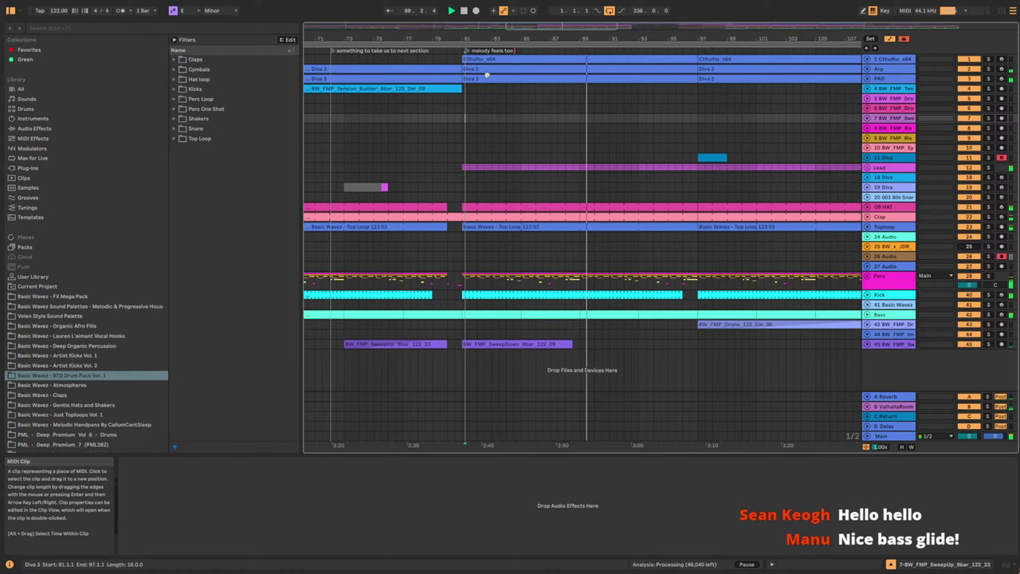
{"action": "type", "text": "filters"}
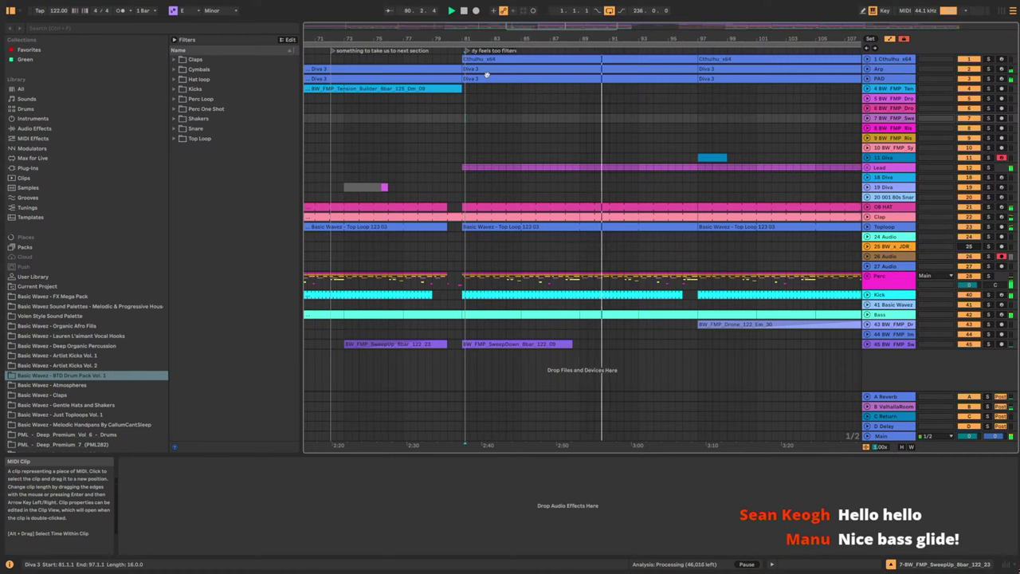
{"action": "type", "text": "d"}
{"action": "left_click", "coordinate": [513, 108]}
Add a locator named "new layer for melody?" at bar 97, where the second Cthulhu clip and the drone begin.
{"action": "mouse_move", "coordinate": [526, 26]}
{"action": "left_mouse_down"}
{"action": "mouse_move", "coordinate": [554, 24]}
{"action": "mouse_move", "coordinate": [520, 13]}
{"action": "left_mouse_up"}
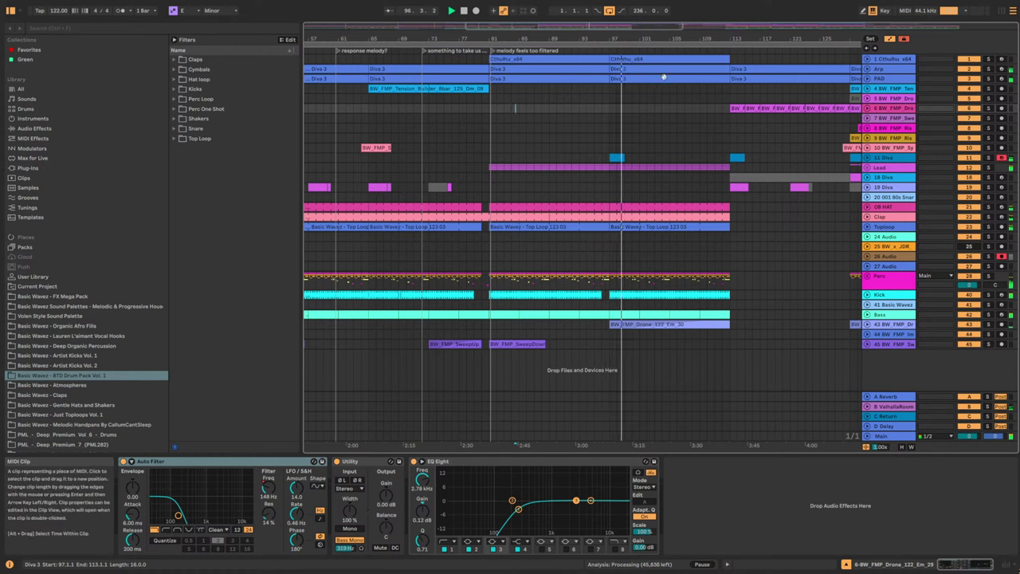
{"action": "right_click", "coordinate": [609, 50]}
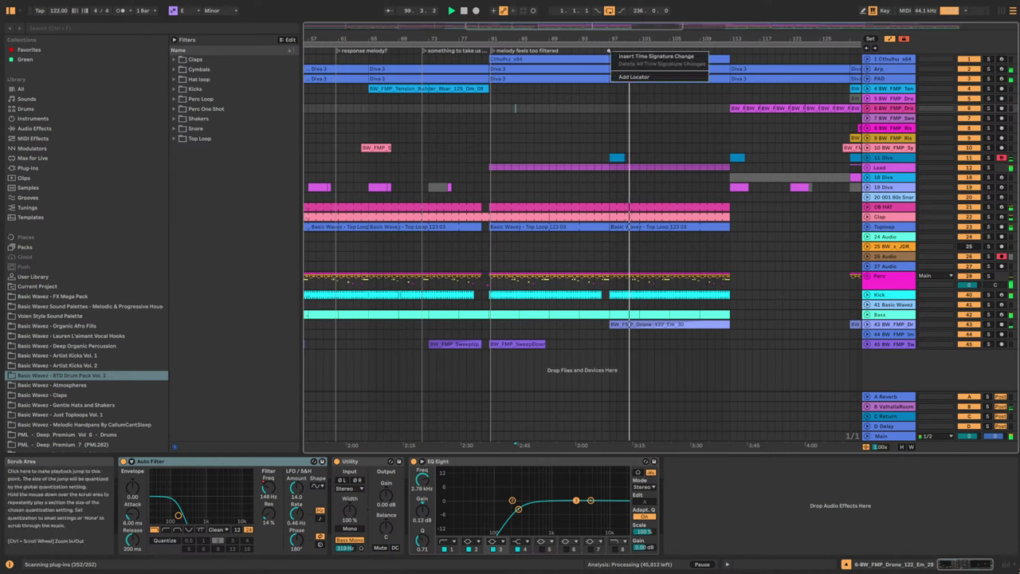
{"action": "left_click", "coordinate": [633, 76]}
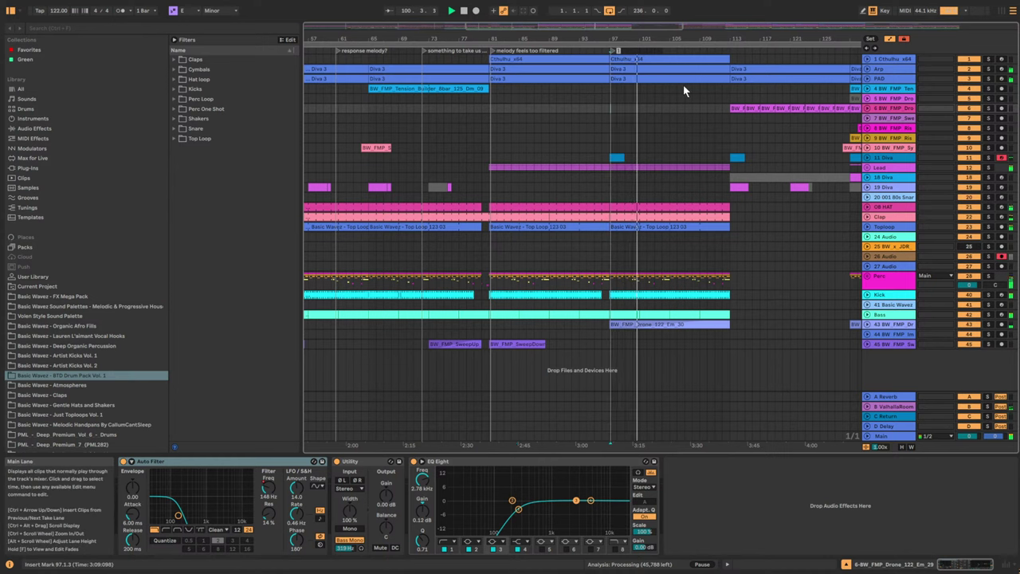
{"action": "type", "text": "new la"}
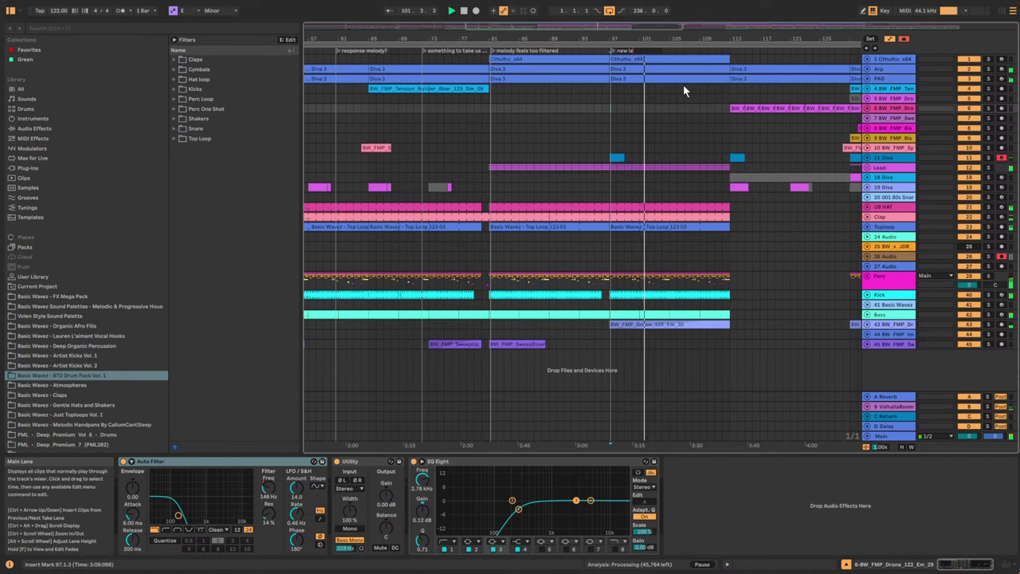
{"action": "type", "text": "yer for melo"}
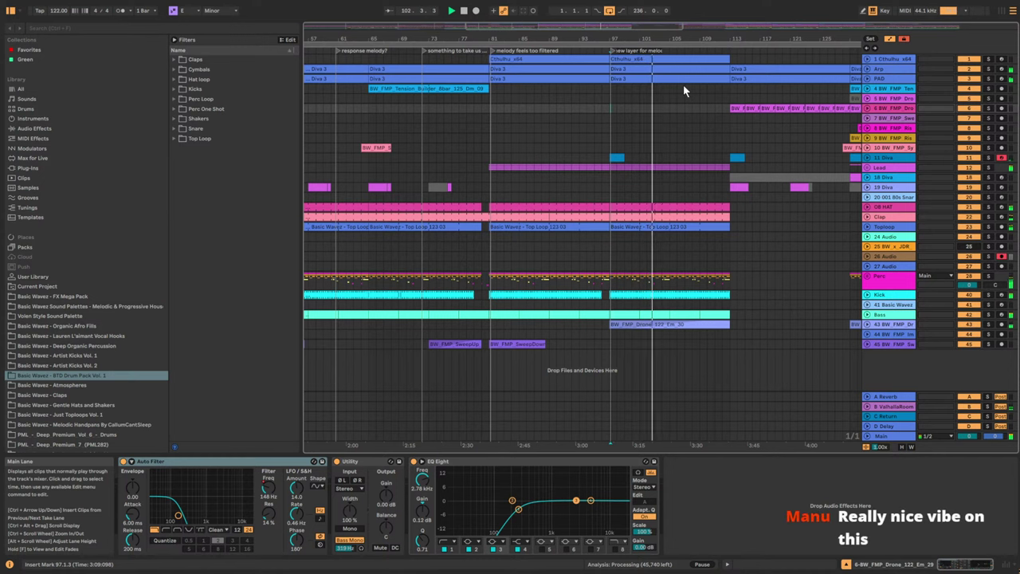
{"action": "type", "text": "dy?"}
{"action": "key", "text": "Return"}
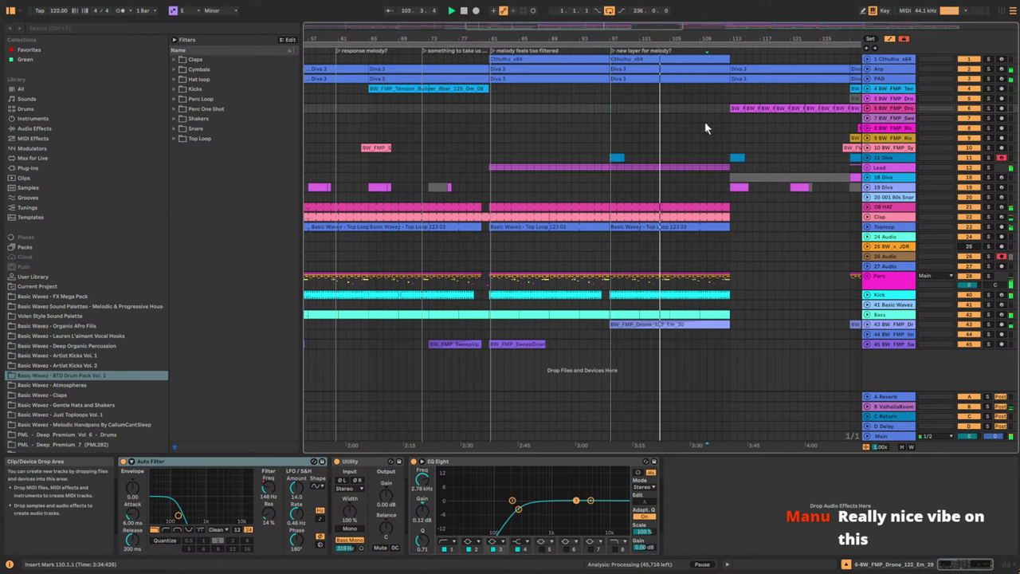
Add a locator named "transition fx" at bar 113, where the drums and bass drop out.
{"action": "left_click", "coordinate": [705, 126]}
{"action": "key", "text": "minus"}
{"action": "key", "text": "minus"}
{"action": "key", "text": "minus"}
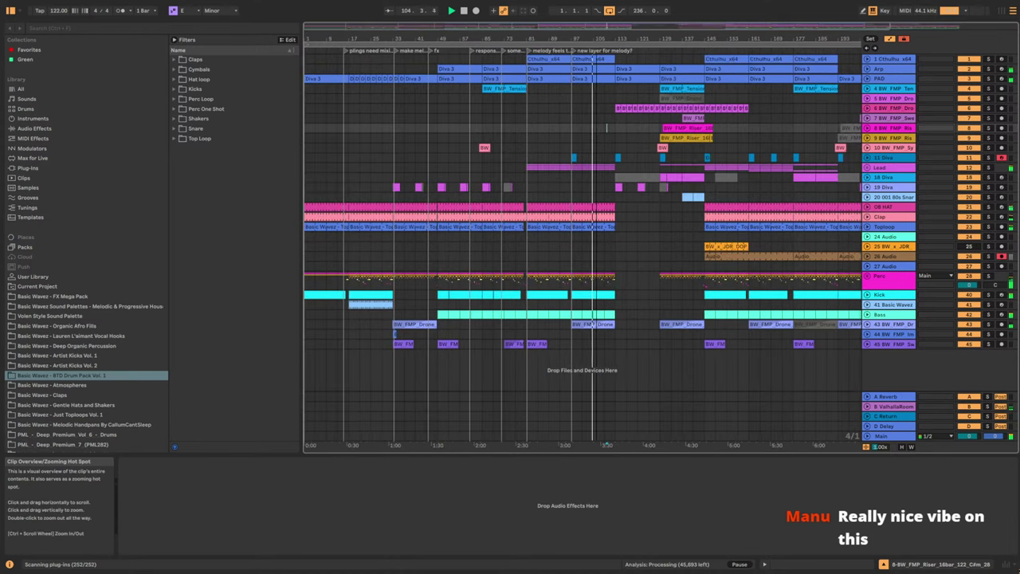
{"action": "left_click_drag", "start_coordinate": [598, 25], "coordinate": [667, 79]}
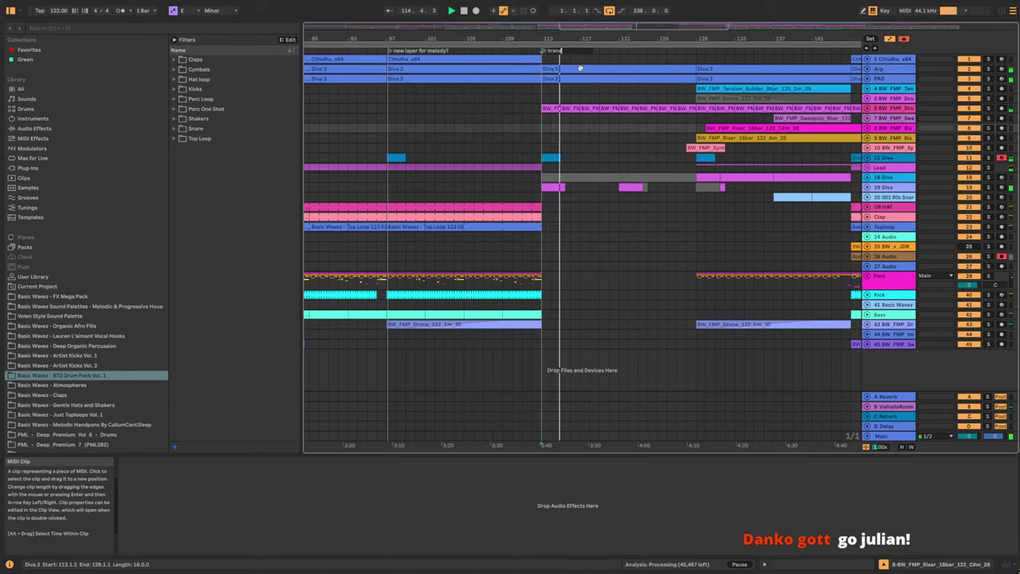
{"action": "type", "text": "x"}
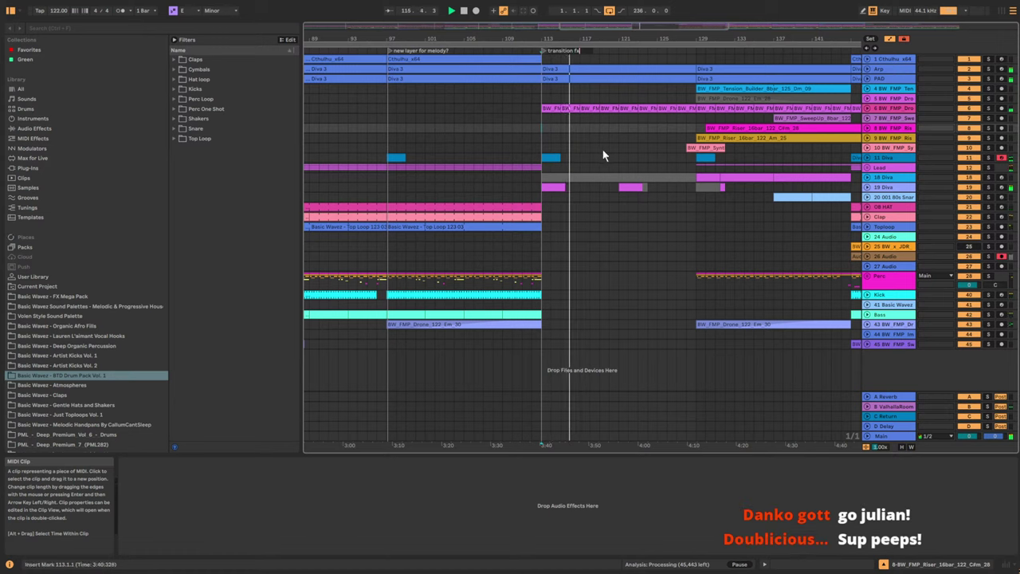
{"action": "left_click", "coordinate": [600, 148]}
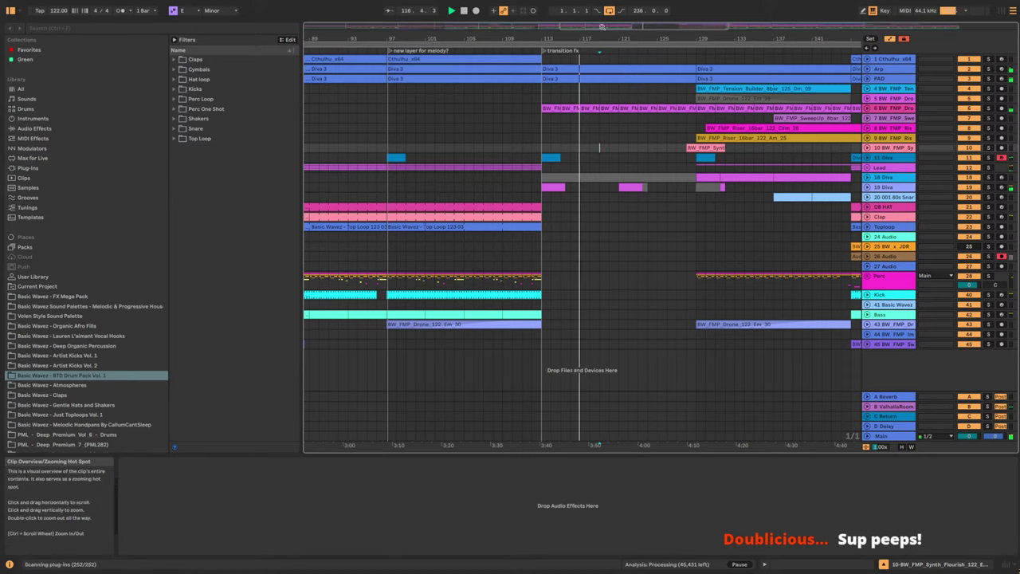
Add a locator named "response melody?" around bar 124, shortly before the synth flourish clip in the breakdown.
{"action": "left_click_drag", "start_coordinate": [626, 27], "coordinate": [653, 16]}
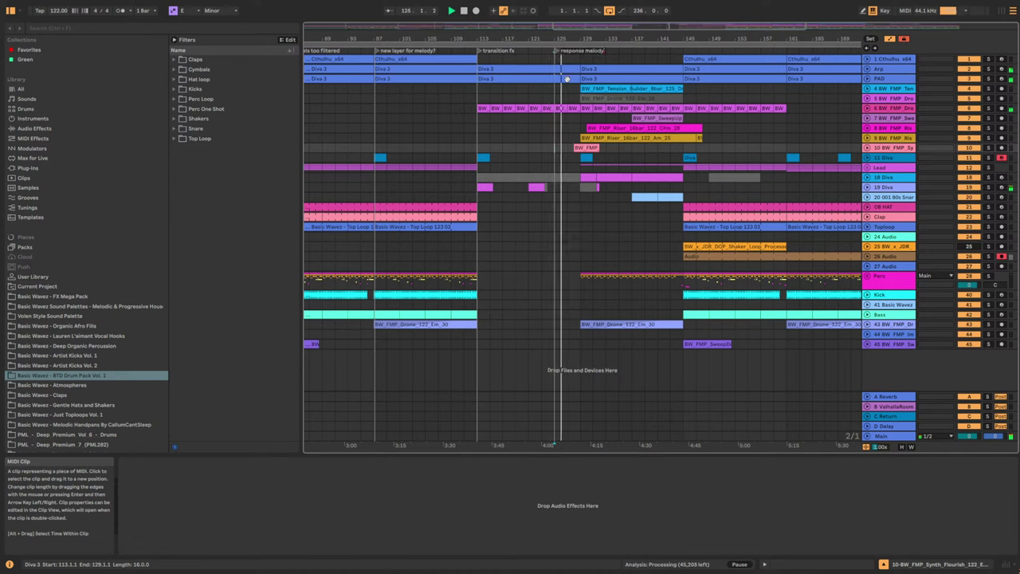
{"action": "left_click", "coordinate": [618, 215]}
Listen on through the breakdown and second drop and add a locator named "back ground meloduc ideas" around bar 165.
{"action": "left_click_drag", "start_coordinate": [577, 34], "coordinate": [378, 46]}
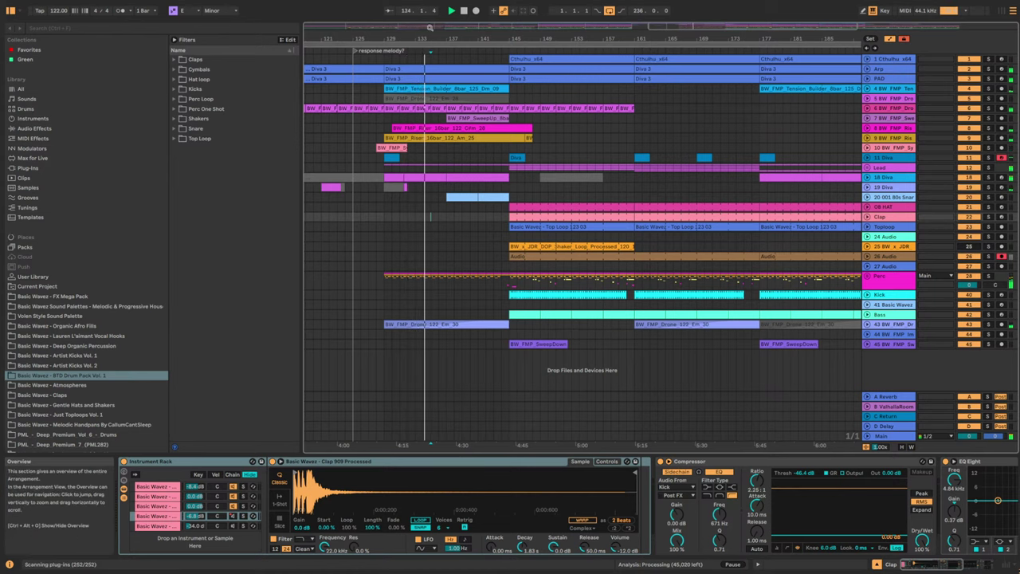
{"action": "left_click_drag", "start_coordinate": [428, 26], "coordinate": [685, 31]}
{"action": "left_click_drag", "start_coordinate": [590, 26], "coordinate": [544, 73]}
{"action": "left_click_drag", "start_coordinate": [672, 26], "coordinate": [690, 26]}
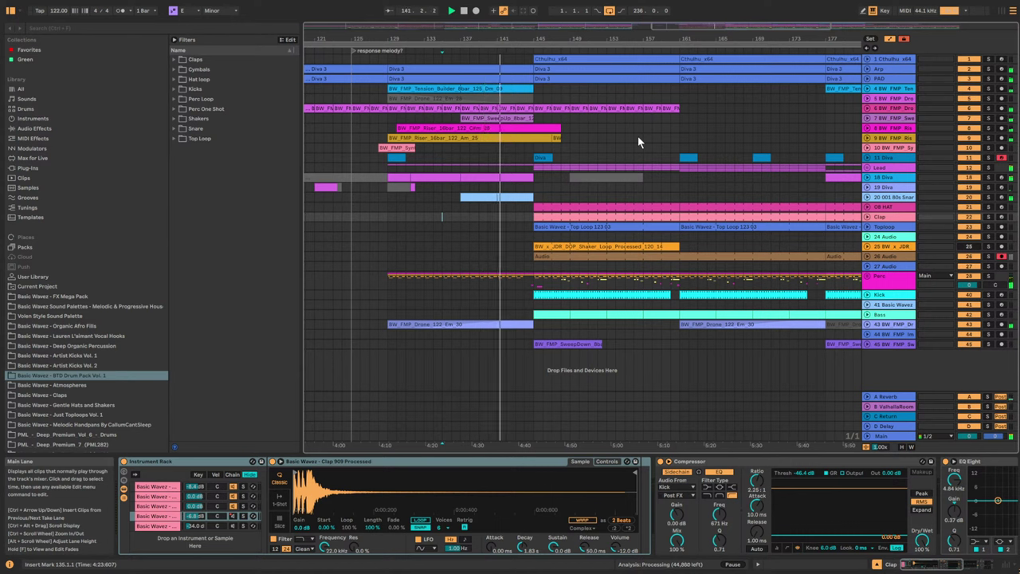
{"action": "left_click", "coordinate": [683, 155]}
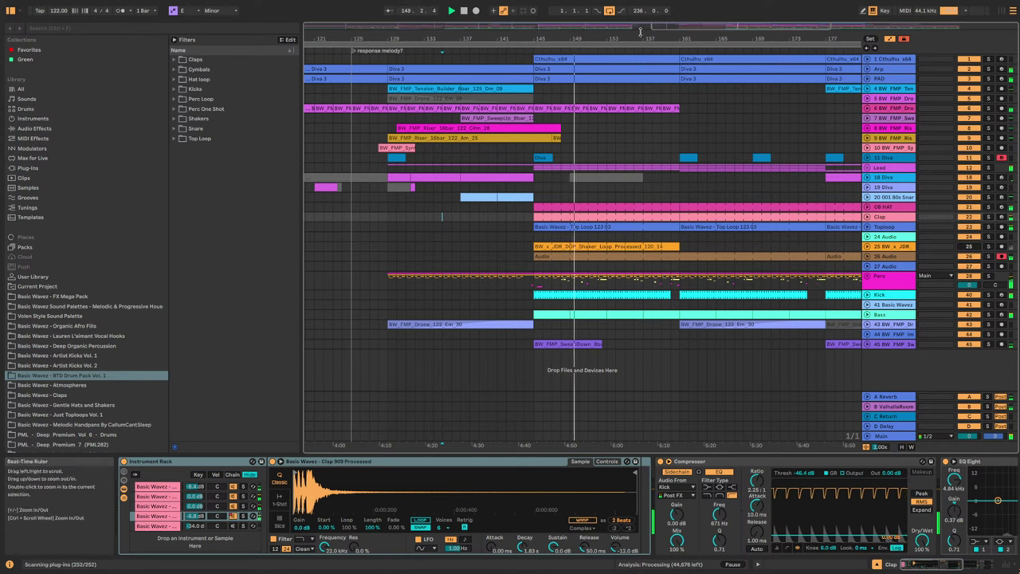
{"action": "left_click_drag", "start_coordinate": [679, 24], "coordinate": [720, 24]}
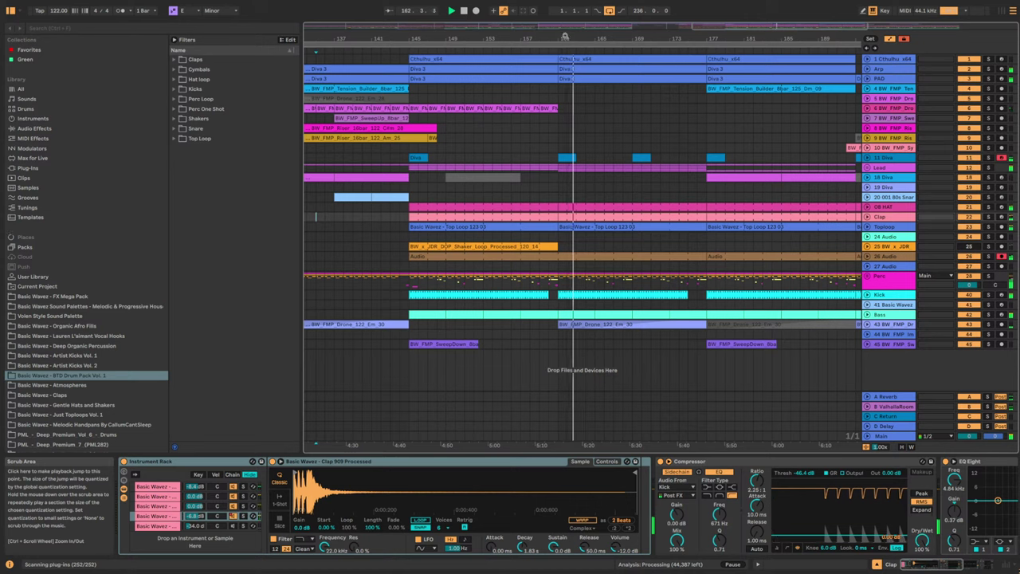
{"action": "left_click_drag", "start_coordinate": [565, 36], "coordinate": [477, 35]}
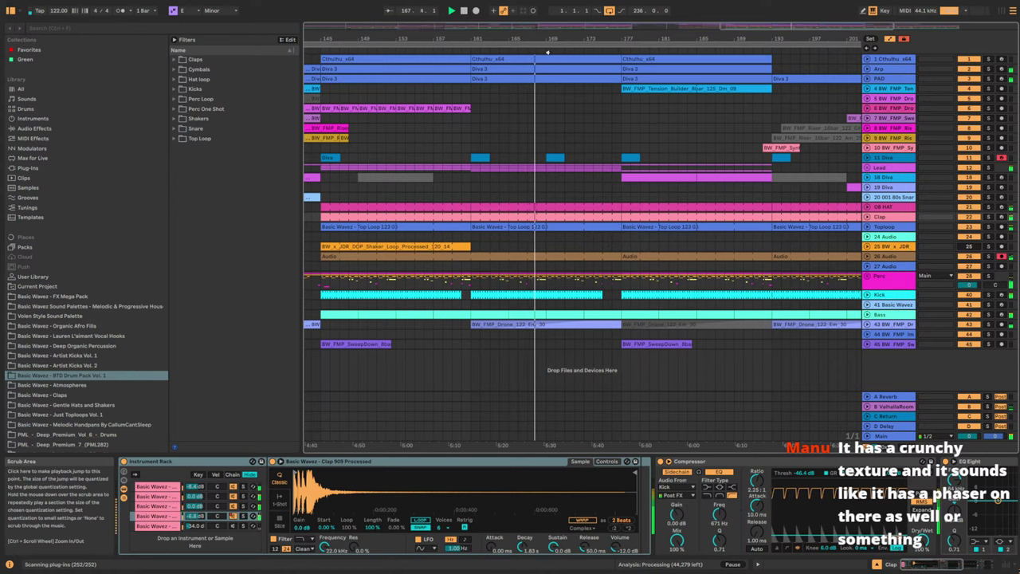
{"action": "right_click", "coordinate": [516, 53]}
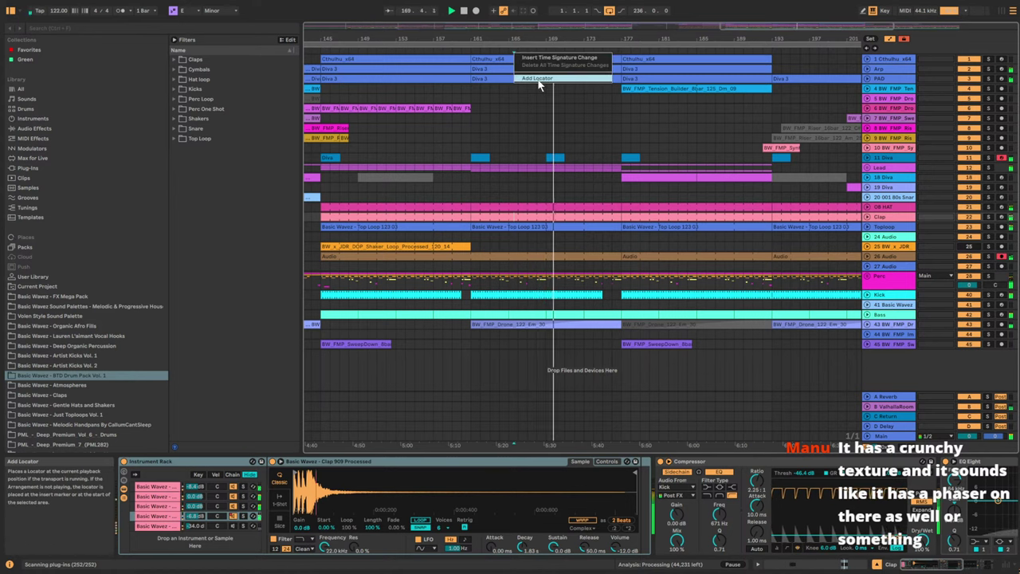
{"action": "left_click", "coordinate": [539, 79]}
{"action": "type", "text": "back ground meloc"}
{"action": "type", "text": "uc ideas"}
{"action": "key", "text": "Return"}
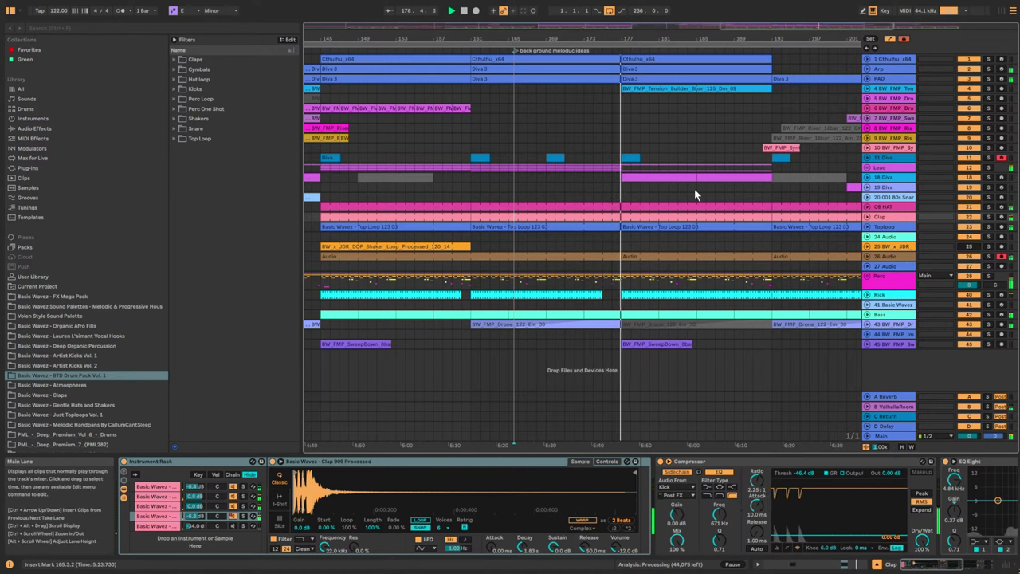
Add a locator named "maybe drop chords here" at bar 177, where the last tension builder clip begins.
{"action": "right_click", "coordinate": [622, 49]}
{"action": "left_click", "coordinate": [645, 78]}
{"action": "type", "text": "ma"}
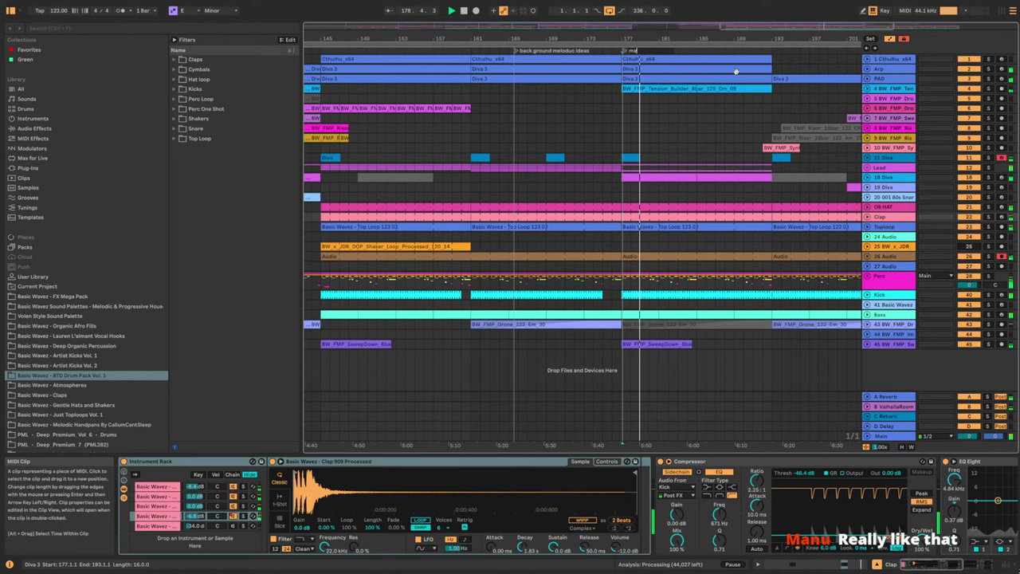
{"action": "type", "text": "ybe drop shor"}
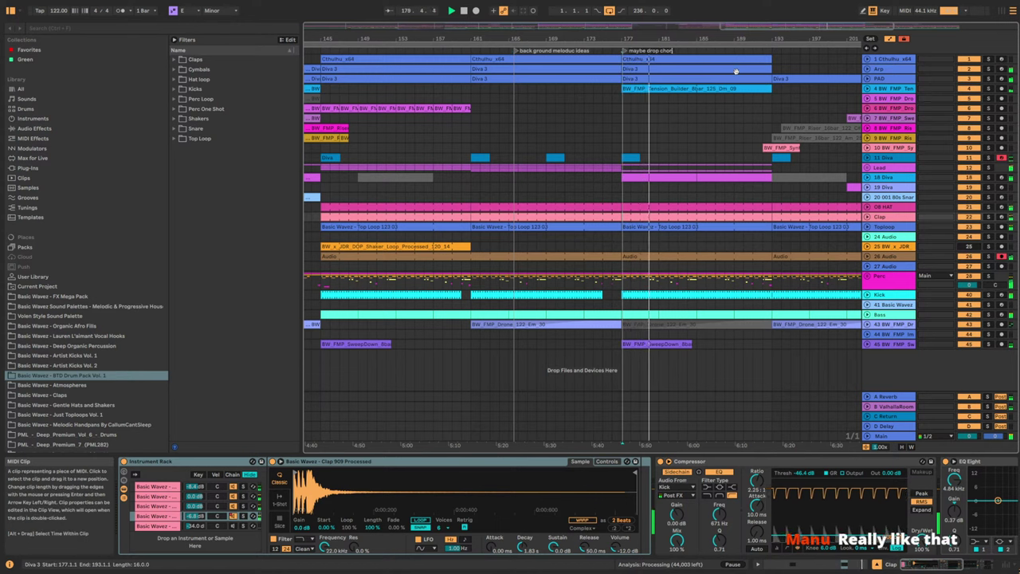
{"action": "type", "text": "ds here"}
{"action": "key", "text": "Return"}
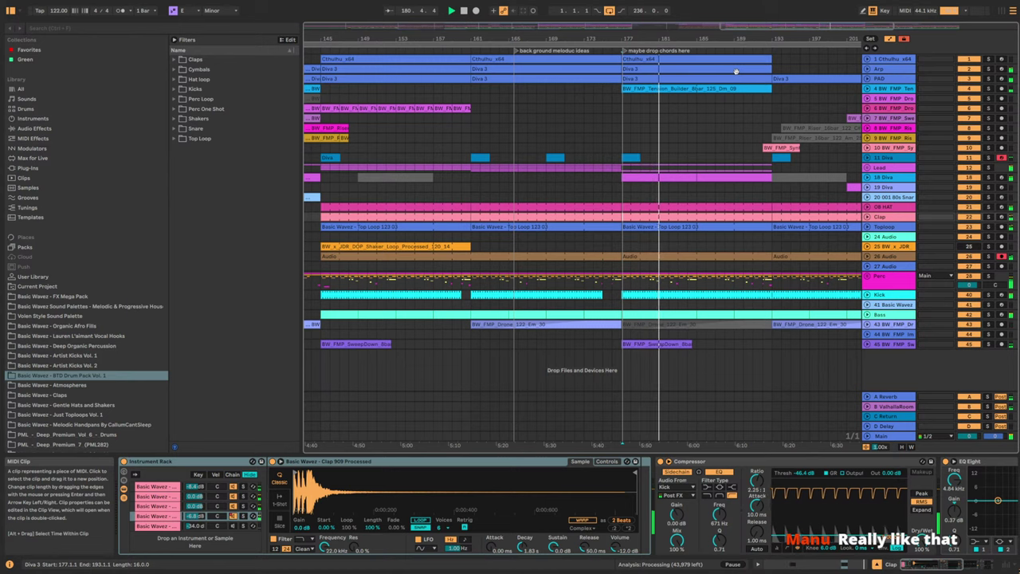
Listen on to about bar 196 with the whole arrangement in view and place the insert mark at bar 205 on the 11 Diva track.
{"action": "scroll", "coordinate": [757, 64], "scroll_direction": "right", "scroll_amount": 5}
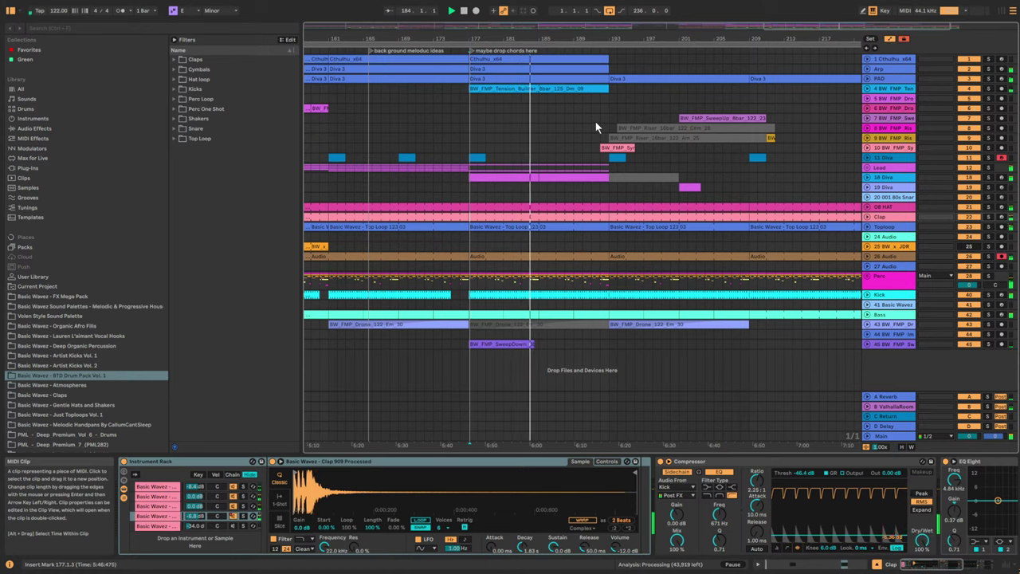
{"action": "left_click_drag", "start_coordinate": [741, 32], "coordinate": [776, 8]}
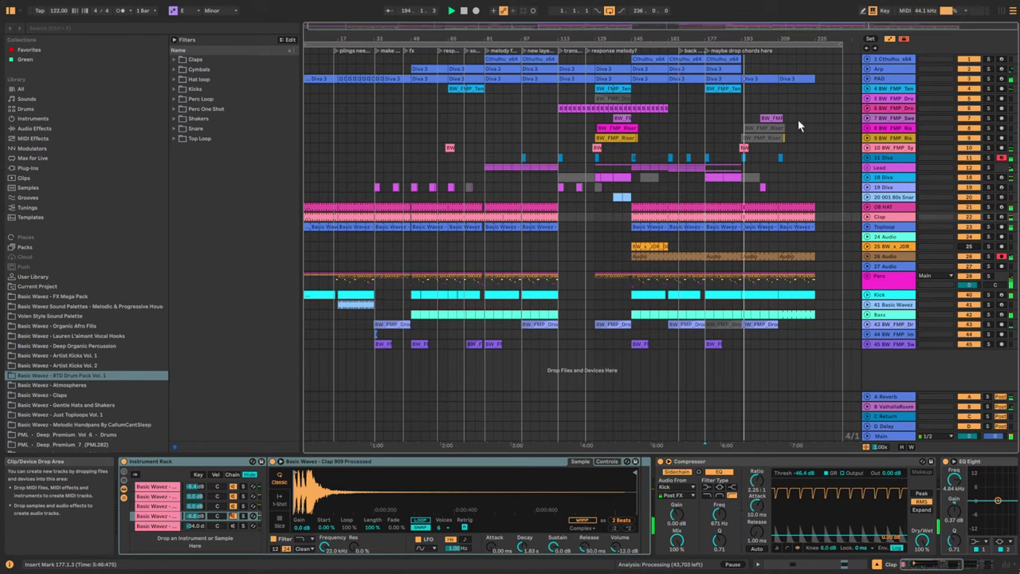
{"action": "left_click", "coordinate": [772, 157]}
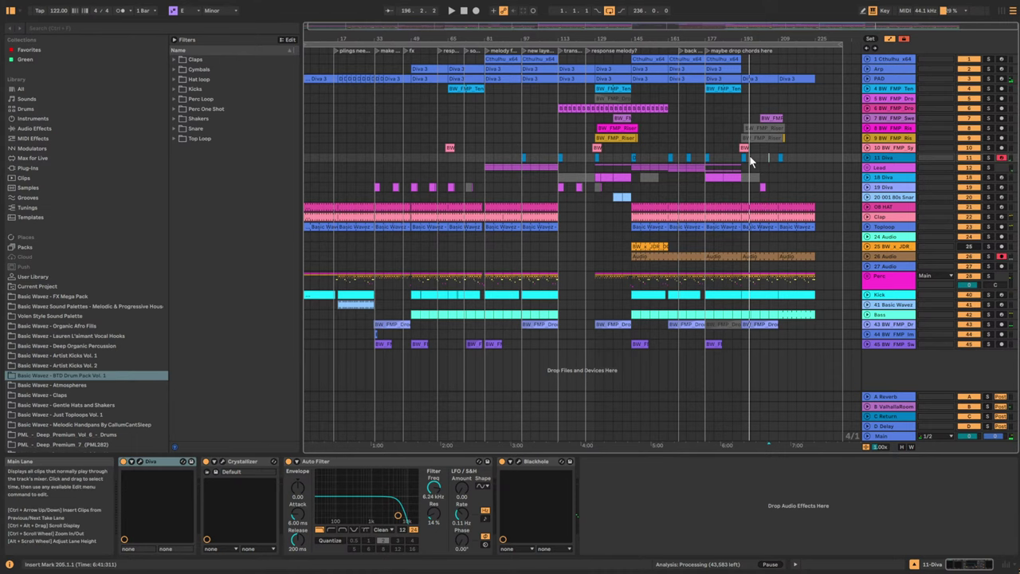
Listen on from bar 197 through the outro and add a locator named "pan clave?" around bar 212.
{"action": "mouse_move", "coordinate": [808, 25]}
{"action": "left_mouse_down"}
{"action": "mouse_move", "coordinate": [809, 43]}
{"action": "mouse_move", "coordinate": [791, 27]}
{"action": "left_mouse_up"}
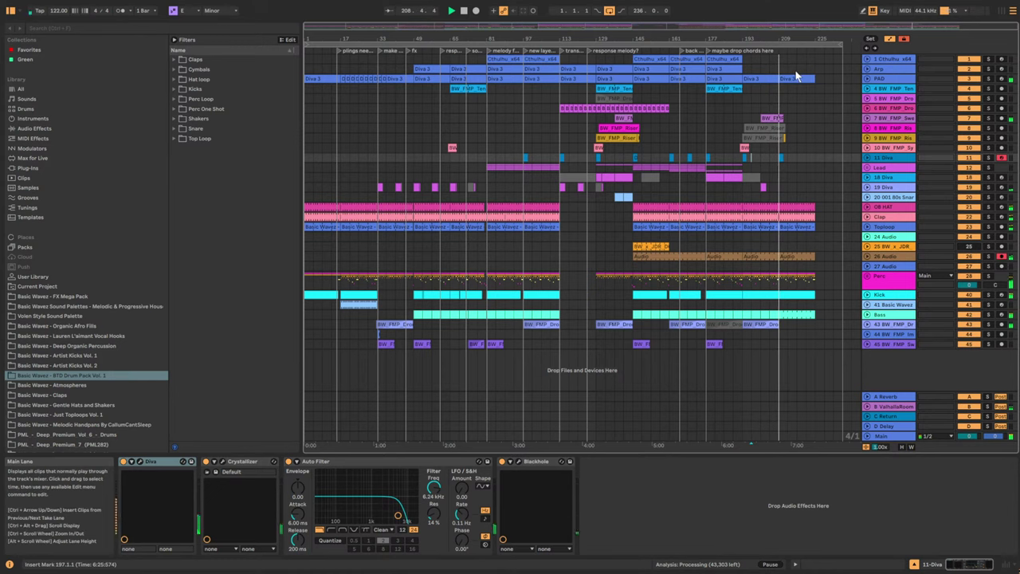
{"action": "left_click_drag", "start_coordinate": [818, 25], "coordinate": [814, 62]}
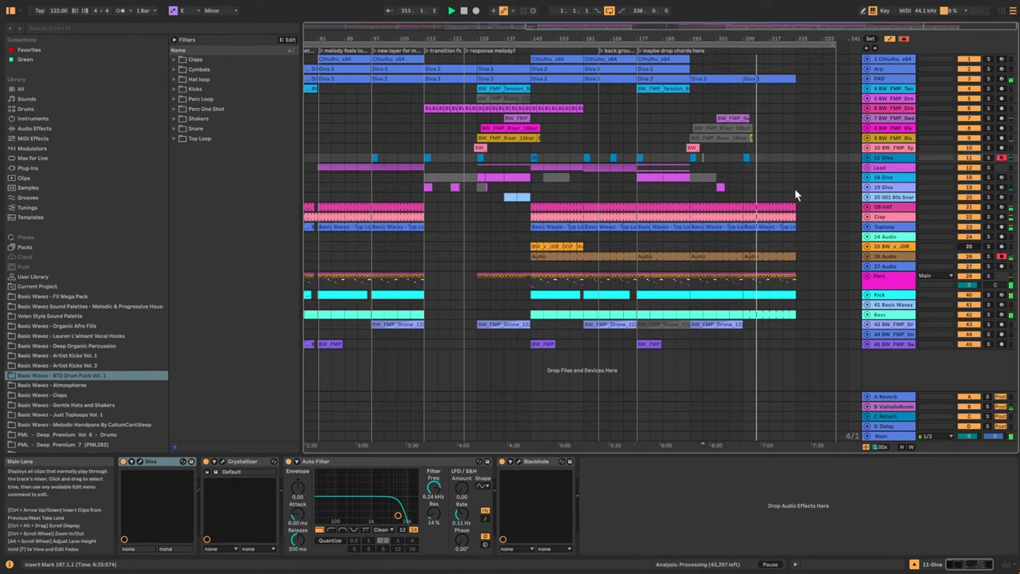
{"action": "left_click_drag", "start_coordinate": [757, 39], "coordinate": [757, 10]}
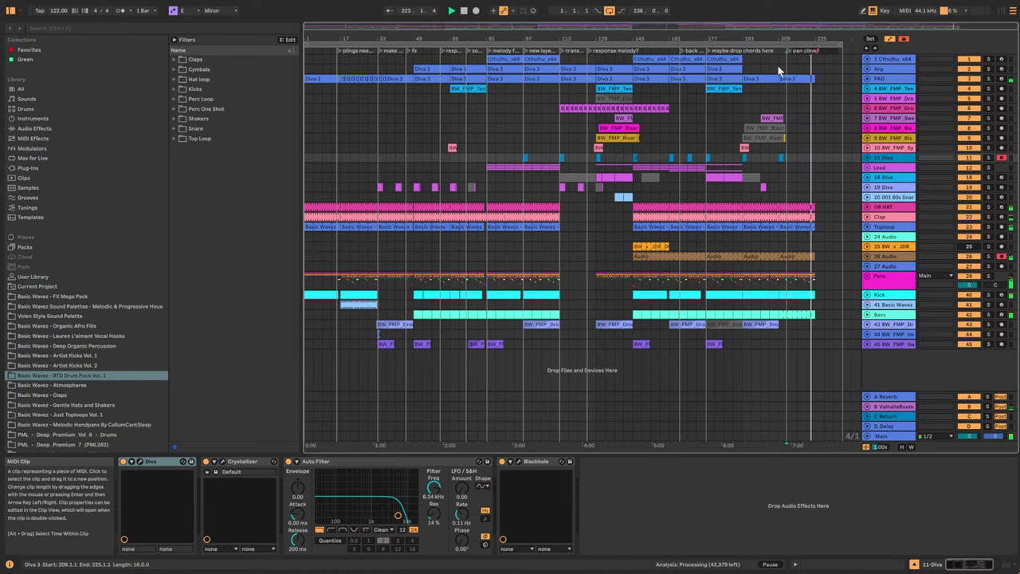
{"action": "left_click", "coordinate": [800, 146]}
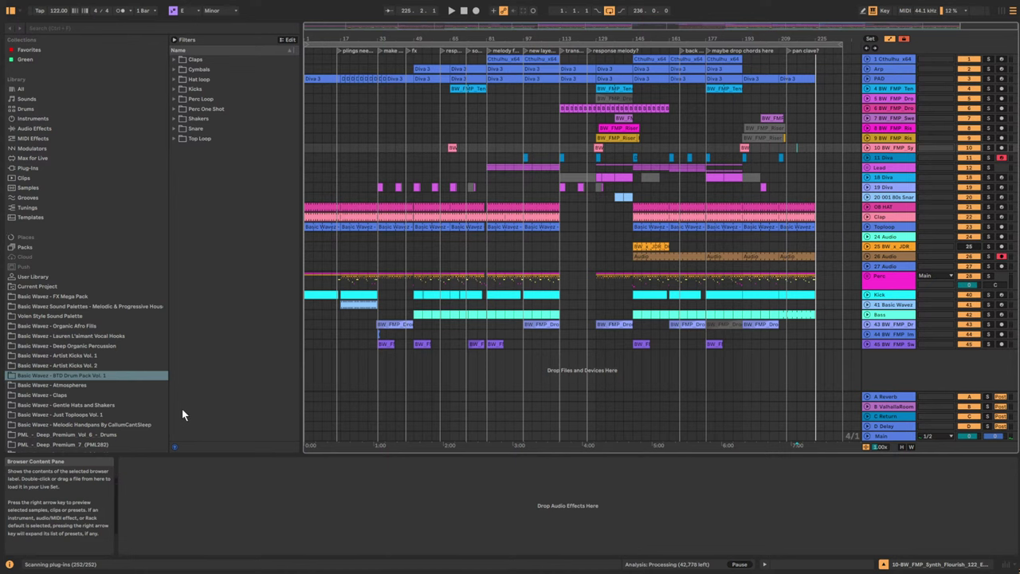
Play the breakdown from bar 121 with the drone track (6) soloed and unfolded, and show that track's devices.
{"action": "left_click", "coordinate": [571, 129]}
{"action": "key", "text": "space"}
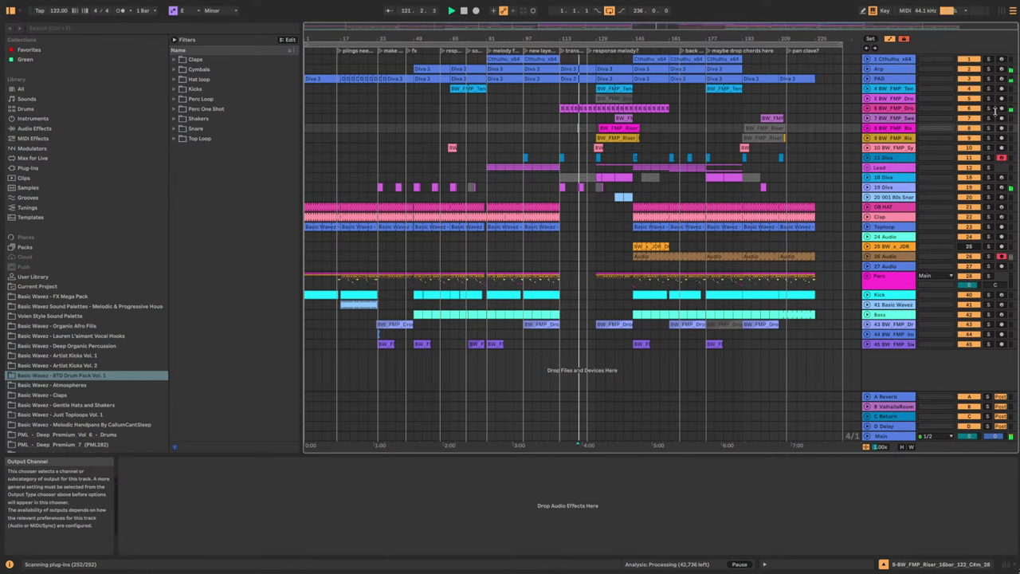
{"action": "left_click", "coordinate": [866, 109]}
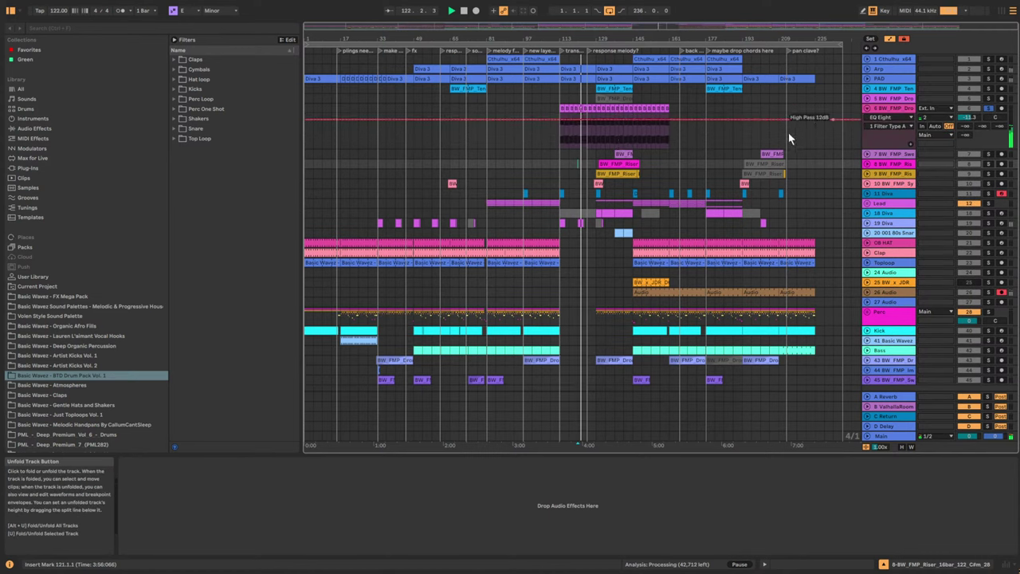
{"action": "left_click", "coordinate": [894, 108]}
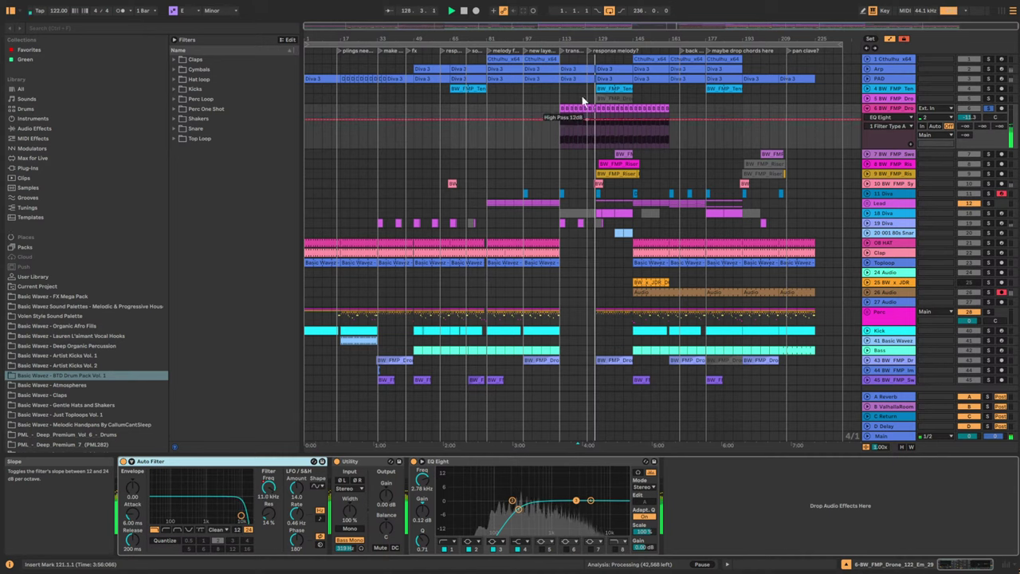
Audition the soloed drone clip at bar 121 with its transient envelope raised to 100, and lower the envelope again.
{"action": "left_click_drag", "start_coordinate": [496, 38], "coordinate": [495, 58]}
{"action": "left_click_drag", "start_coordinate": [763, 48], "coordinate": [572, 53]}
{"action": "key", "text": "space"}
{"action": "left_click", "coordinate": [596, 137]}
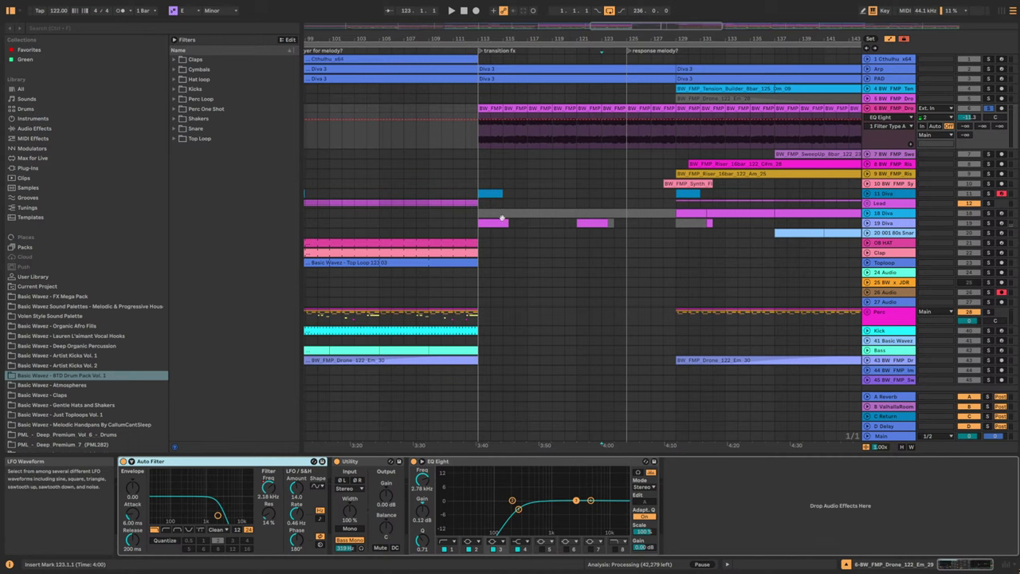
{"action": "double_click", "coordinate": [603, 109]}
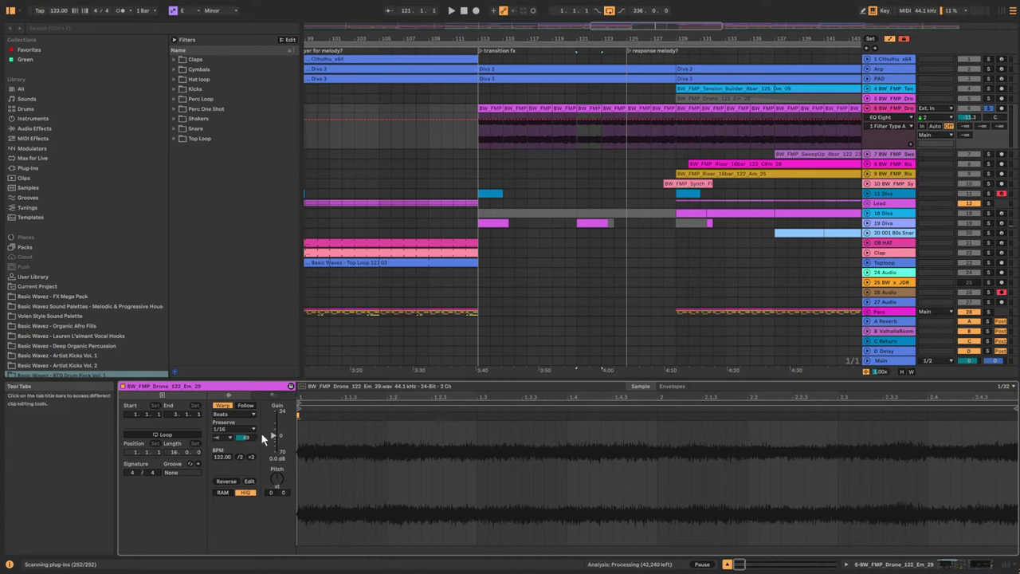
{"action": "key", "text": "space"}
{"action": "left_click_drag", "start_coordinate": [245, 437], "coordinate": [244, 396]}
{"action": "key", "text": "space"}
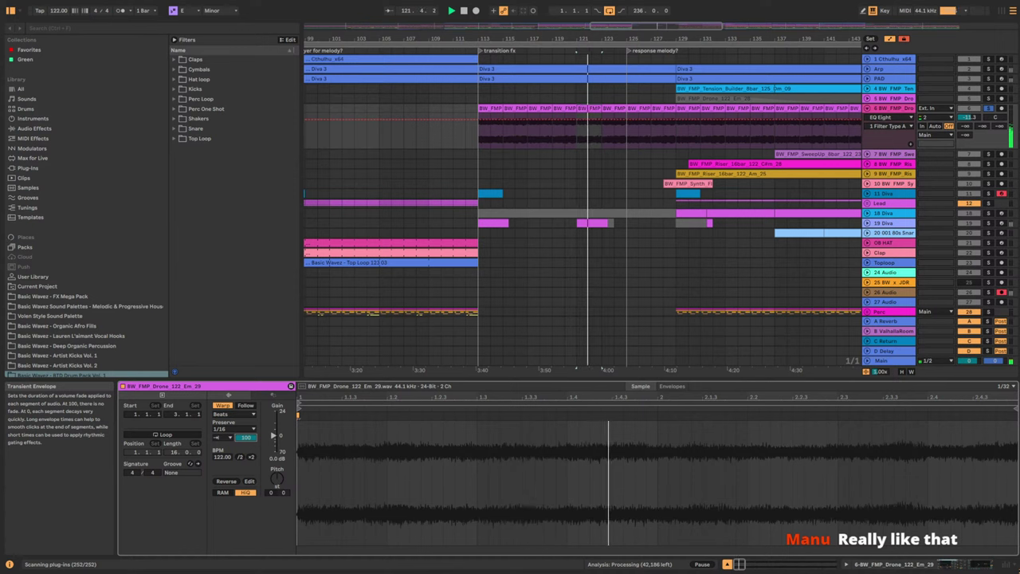
{"action": "left_click_drag", "start_coordinate": [242, 437], "coordinate": [241, 478]}
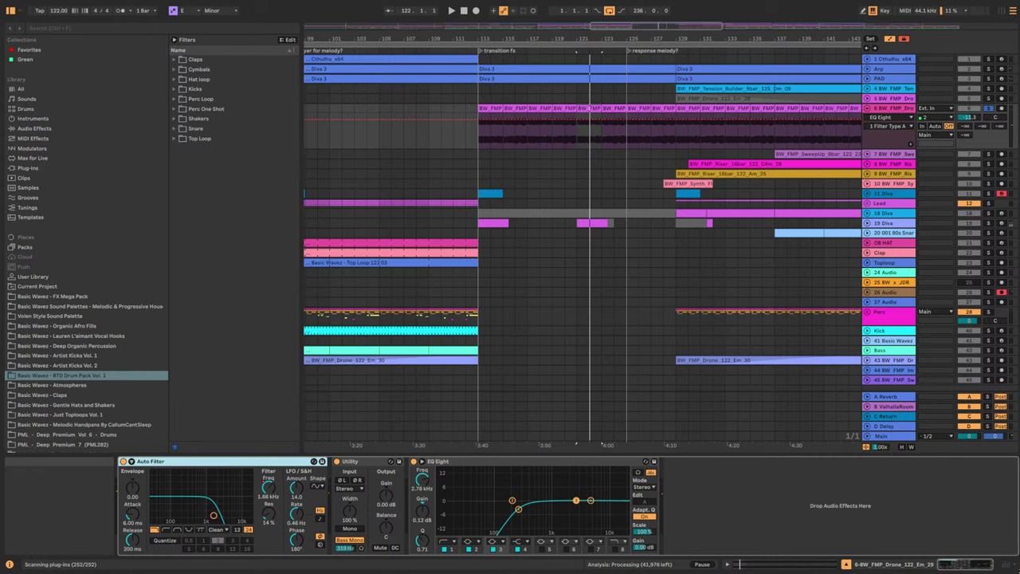
Bring the whole arrangement back into view and fold the drone track.
{"action": "double_click", "coordinate": [610, 27]}
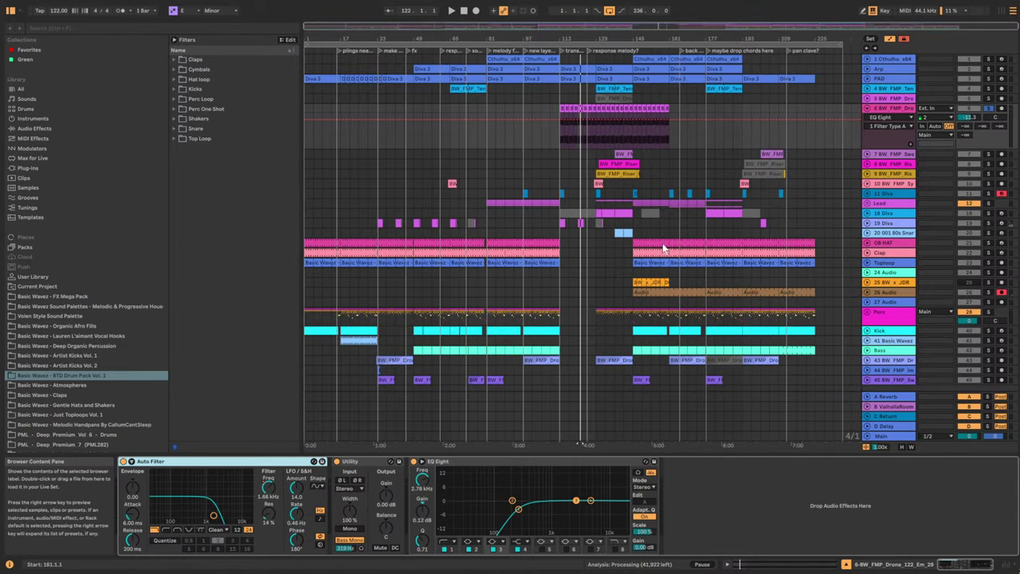
{"action": "mouse_move", "coordinate": [475, 28]}
{"action": "left_mouse_down"}
{"action": "mouse_move", "coordinate": [476, 49]}
{"action": "mouse_move", "coordinate": [476, 28]}
{"action": "left_mouse_up"}
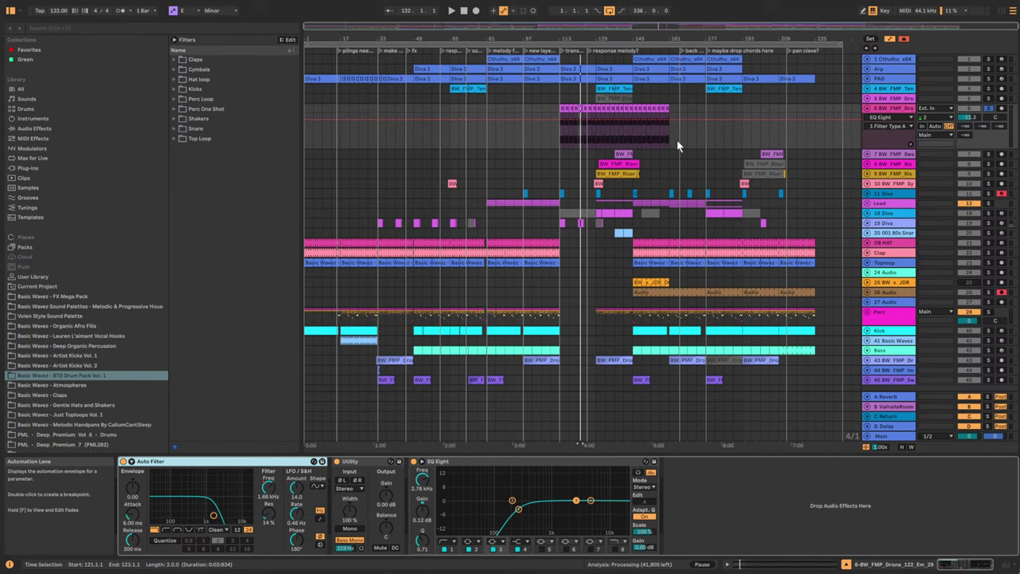
{"action": "left_click", "coordinate": [866, 109]}
Solo and unfold the Perc group while playing the section after the "plings need mixing" locator from about bar 22.
{"action": "left_click_drag", "start_coordinate": [353, 24], "coordinate": [408, 144]}
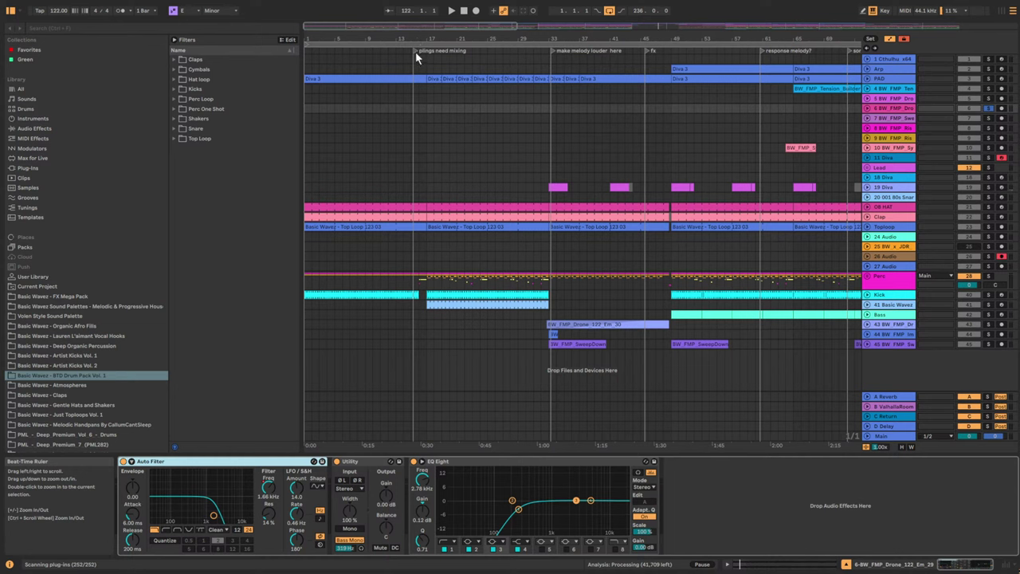
{"action": "left_click", "coordinate": [421, 249]}
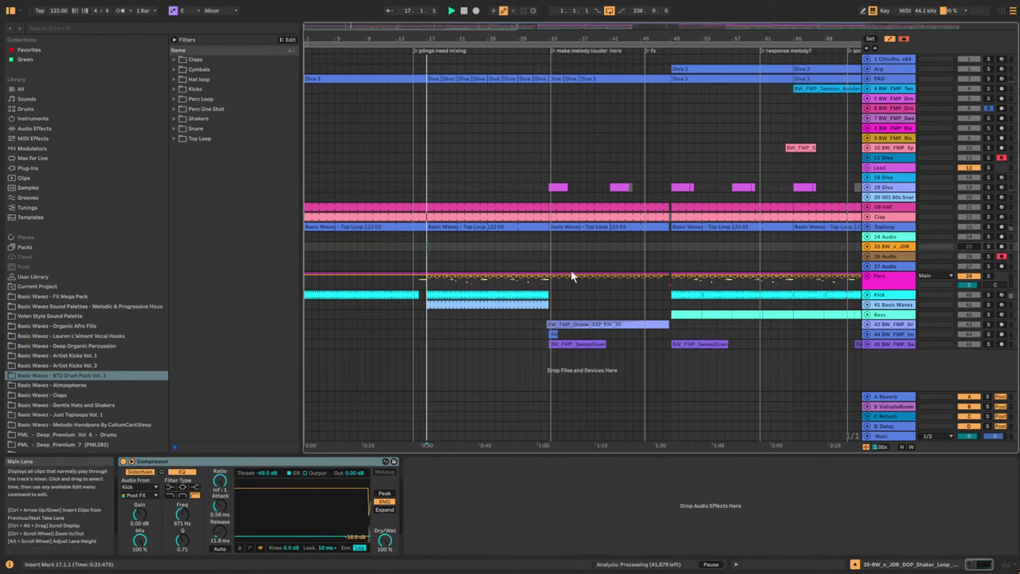
{"action": "left_click", "coordinate": [464, 256]}
{"action": "key", "text": "space"}
{"action": "left_click", "coordinate": [866, 275]}
{"action": "scroll", "coordinate": [796, 271], "scroll_direction": "down", "scroll_amount": 3}
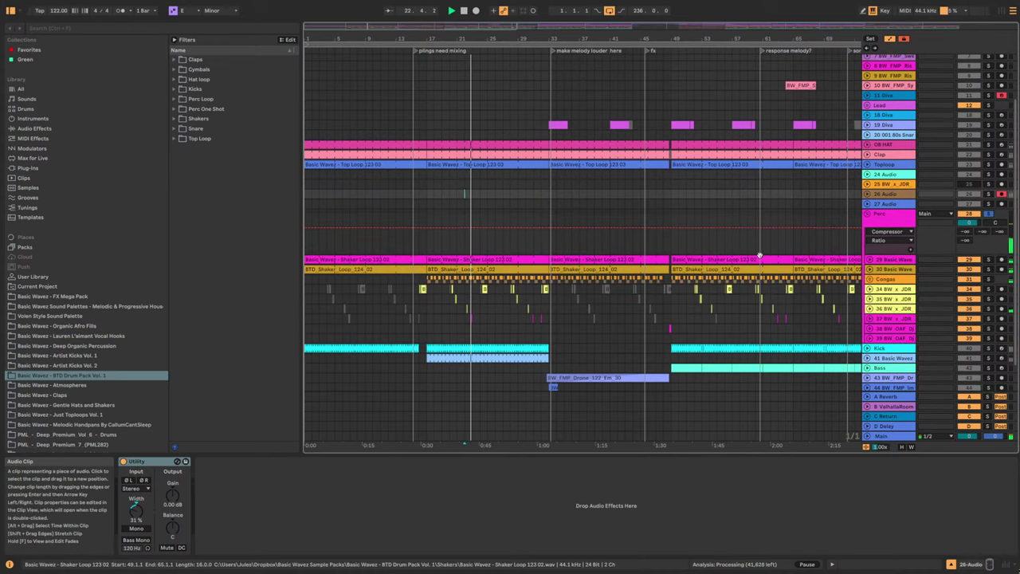
Unfold percussion tracks 37 and 38 and audition the cowbell one-shot on track 37 from bar 22.4.
{"action": "left_click", "coordinate": [868, 328]}
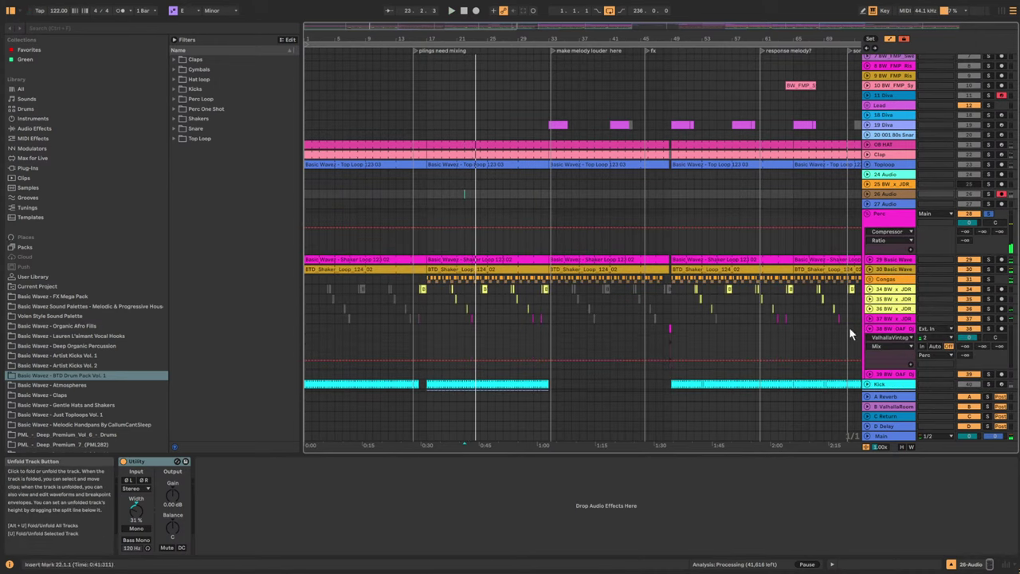
{"action": "left_click", "coordinate": [868, 319]}
{"action": "mouse_move", "coordinate": [477, 30]}
{"action": "left_mouse_down"}
{"action": "mouse_move", "coordinate": [477, 119]}
{"action": "mouse_move", "coordinate": [915, 120]}
{"action": "mouse_move", "coordinate": [728, 120]}
{"action": "mouse_move", "coordinate": [804, 147]}
{"action": "mouse_move", "coordinate": [496, 238]}
{"action": "left_mouse_up"}
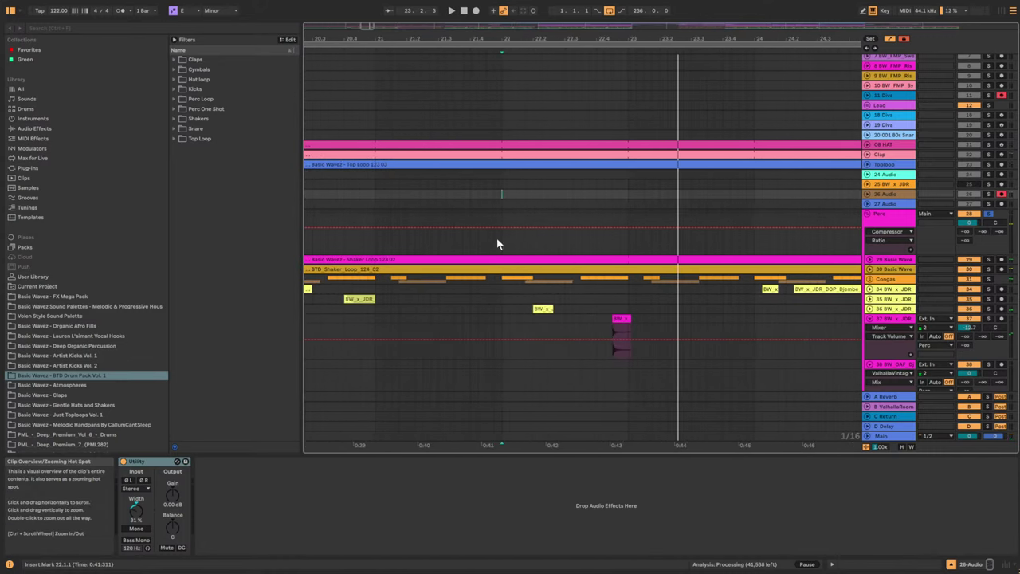
{"action": "left_click", "coordinate": [603, 321]}
{"action": "key", "text": "space"}
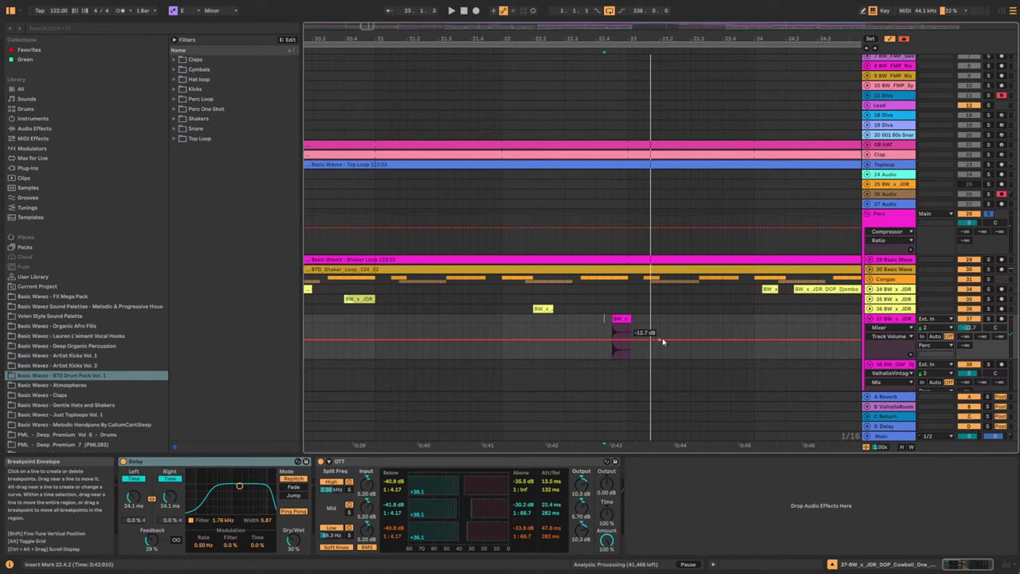
{"action": "key", "text": "space"}
Try transposing the cowbell clip on track 37 to -4 semitones and play it with the Perc group soloed.
{"action": "double_click", "coordinate": [621, 319]}
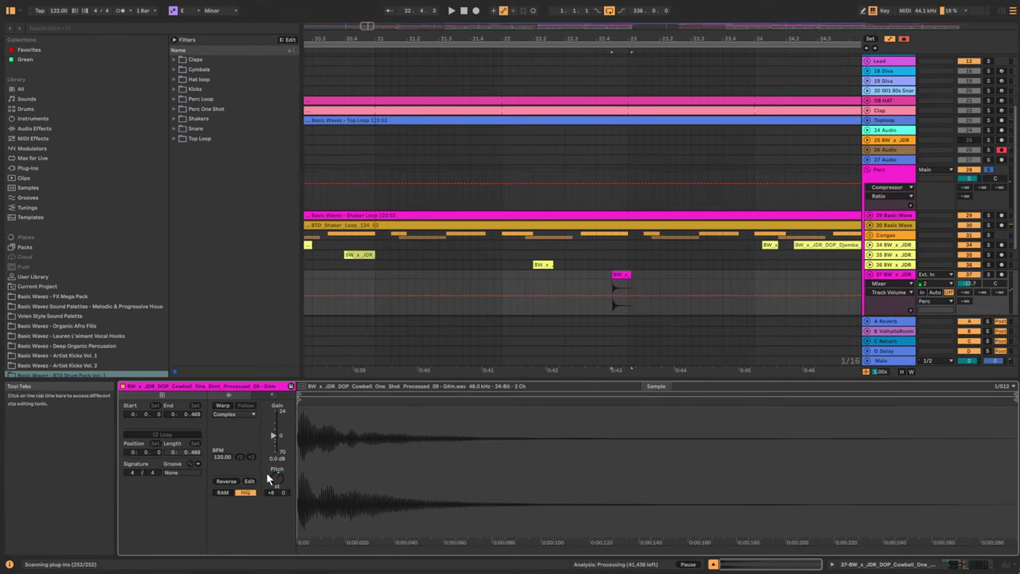
{"action": "type", "text": "-4"}
{"action": "key", "text": "Return"}
{"action": "key", "text": "space"}
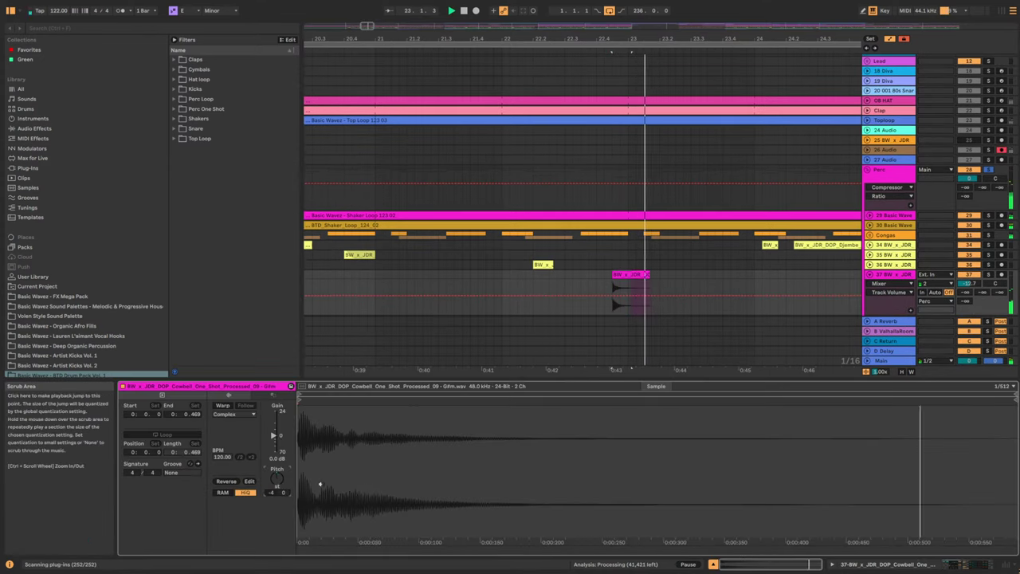
Turn off the Perc group's solo and play the cowbell within the full mix from bar 21.3.
{"action": "left_click", "coordinate": [462, 291]}
{"action": "key", "text": "space"}
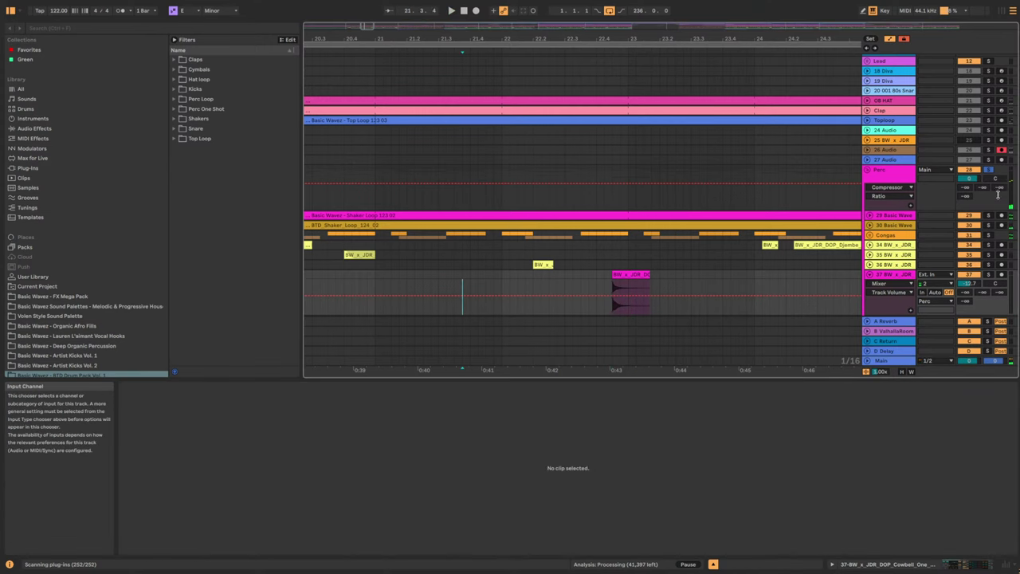
{"action": "key", "text": "space"}
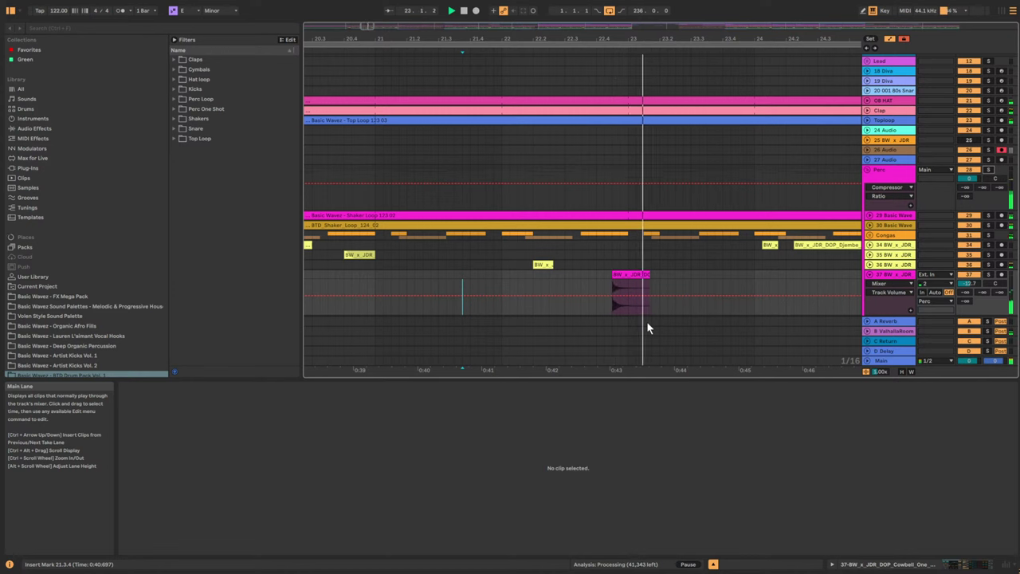
Undo the cowbell clip's pitch change and replay it in the mix from bar 22.3.
{"action": "key", "text": "space"}
{"action": "key", "text": "ctrl+z"}
{"action": "left_click", "coordinate": [571, 278]}
{"action": "key", "text": "space"}
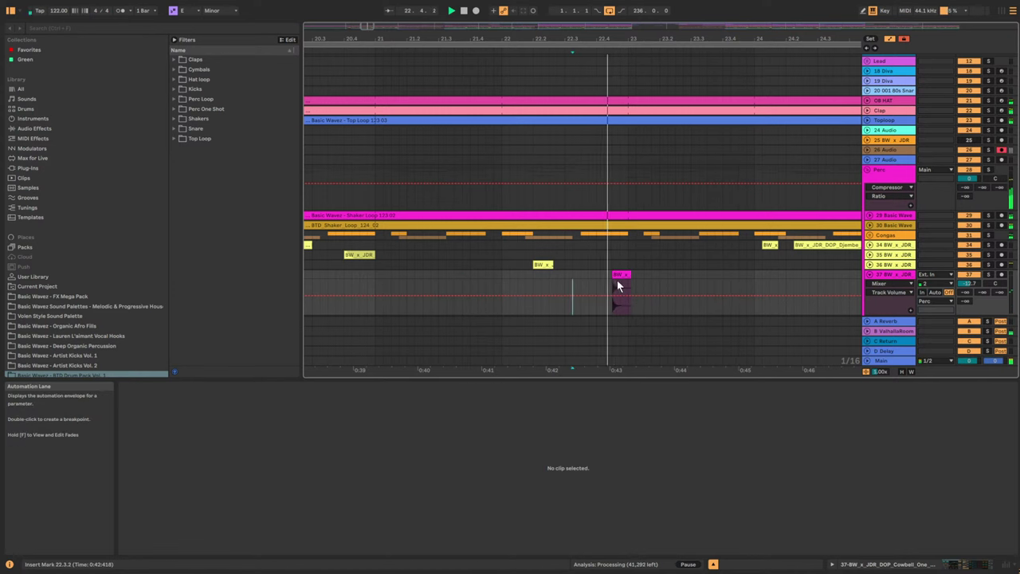
{"action": "key", "text": "space"}
Lower the cowbell track's volume to -31.2 dB while auditioning it, duplicate the track and show the copy's devices.
{"action": "scroll", "coordinate": [904, 280], "scroll_direction": "down", "scroll_amount": 3}
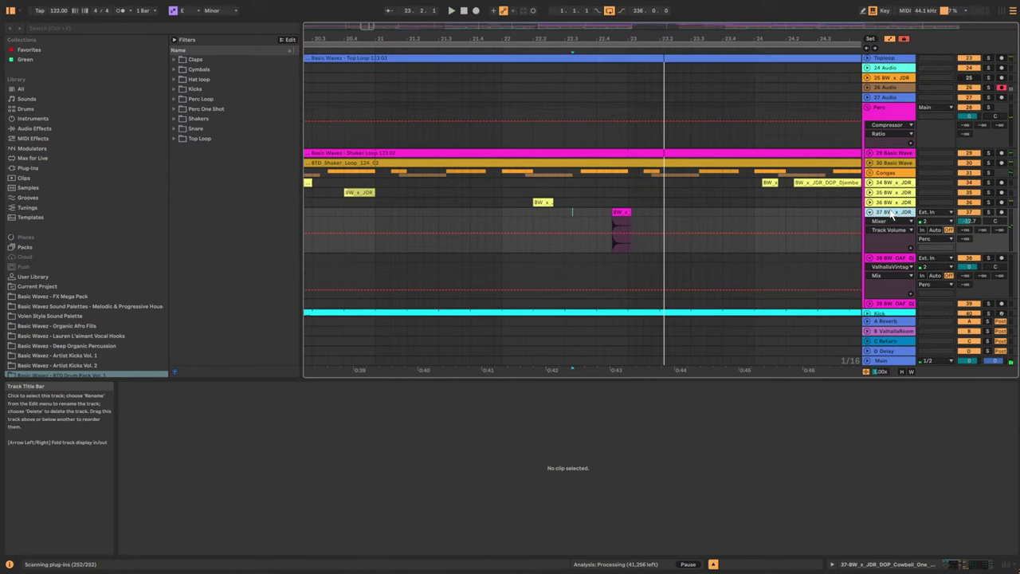
{"action": "key", "text": "space"}
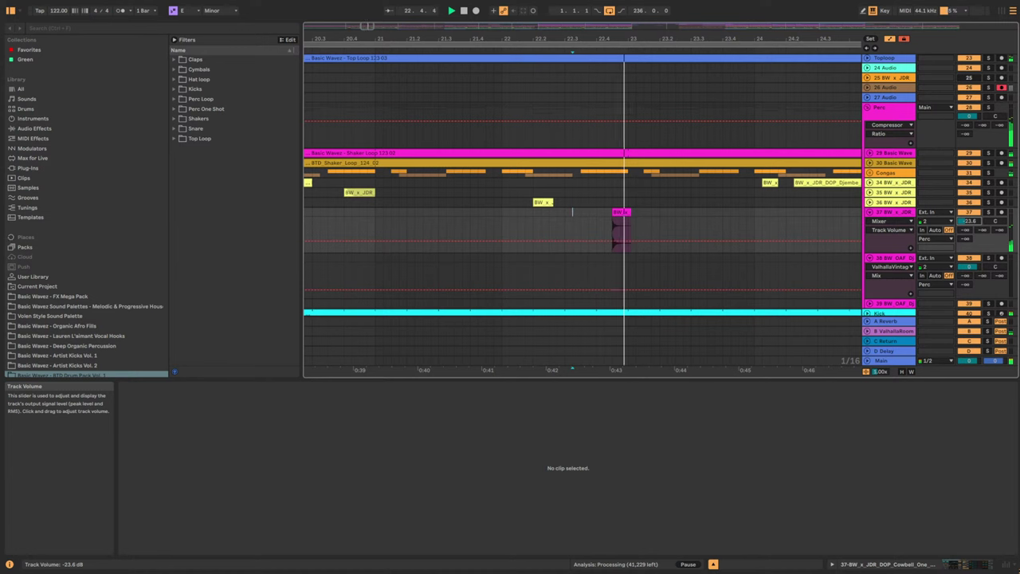
{"action": "key", "text": "space"}
{"action": "key", "text": "space"}
{"action": "left_click_drag", "start_coordinate": [969, 221], "coordinate": [969, 239]}
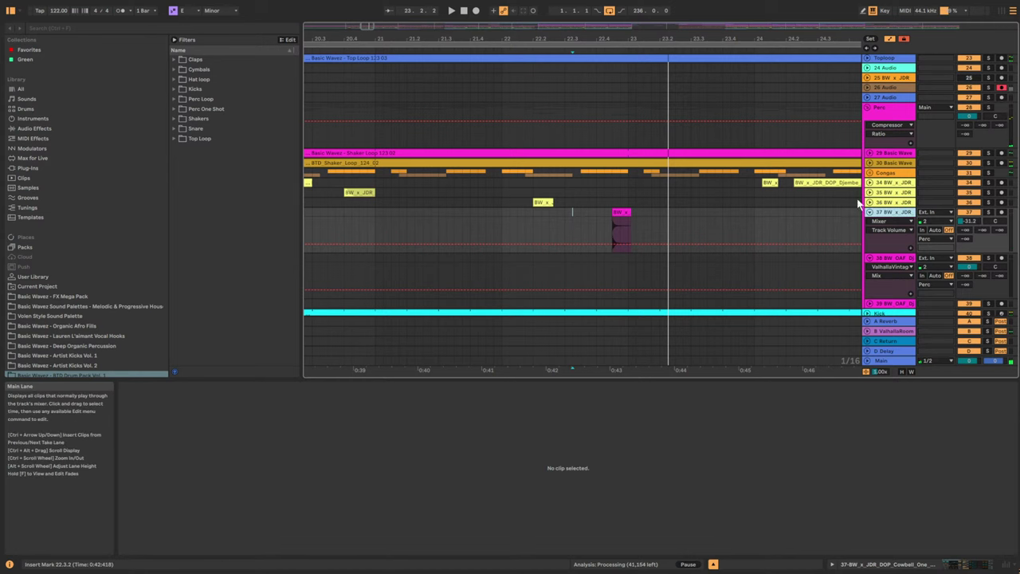
{"action": "key", "text": "ctrl+d"}
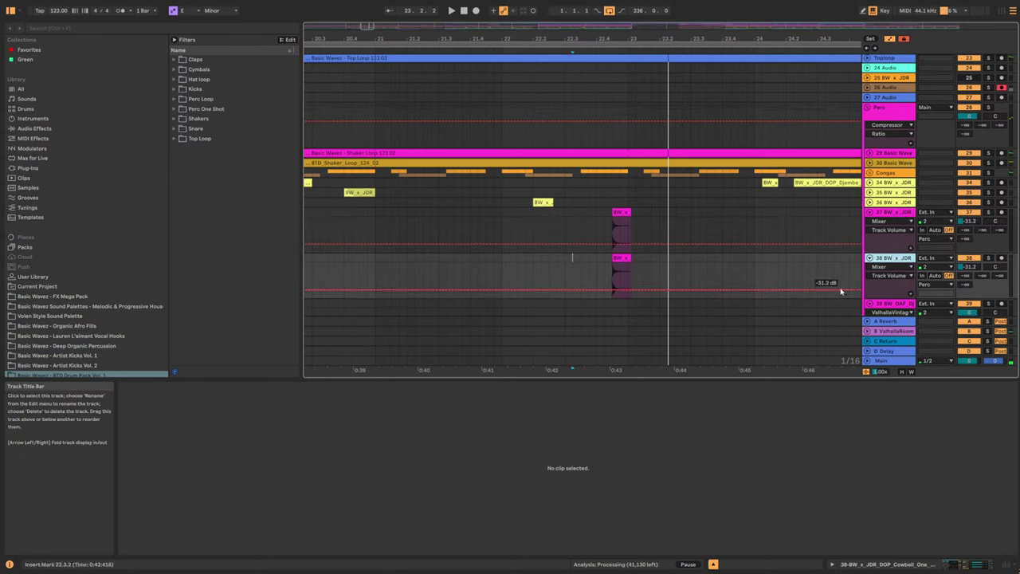
{"action": "double_click", "coordinate": [894, 258]}
{"action": "right_click", "coordinate": [619, 316]}
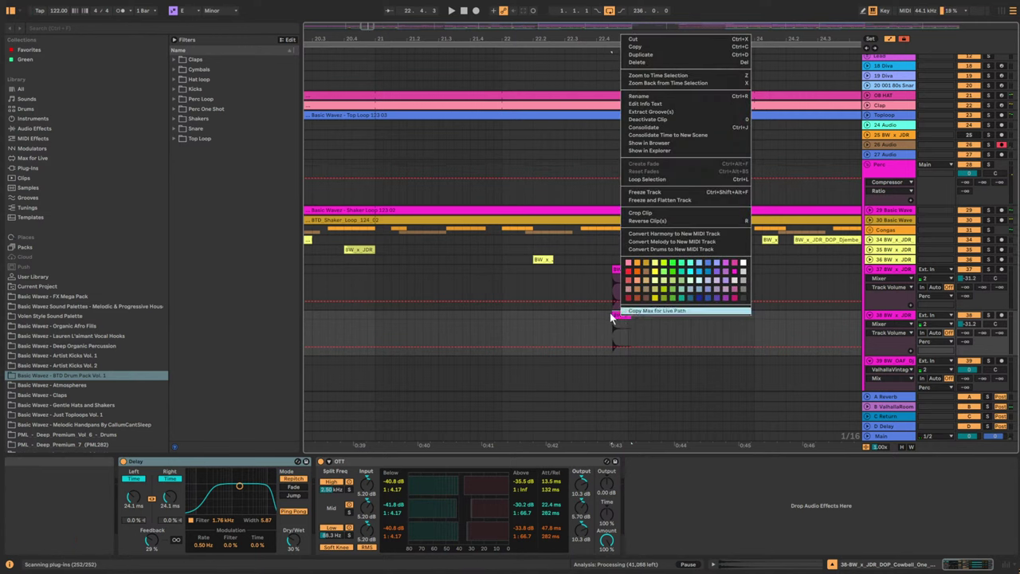
{"action": "left_click", "coordinate": [606, 311]}
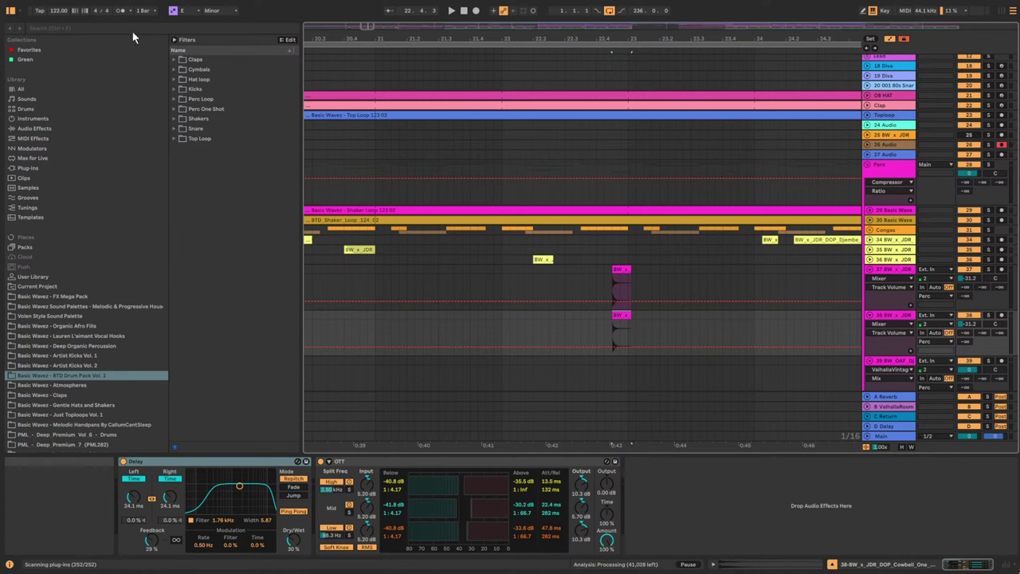
{"action": "right_click", "coordinate": [620, 317]}
{"action": "left_click", "coordinate": [620, 316]}
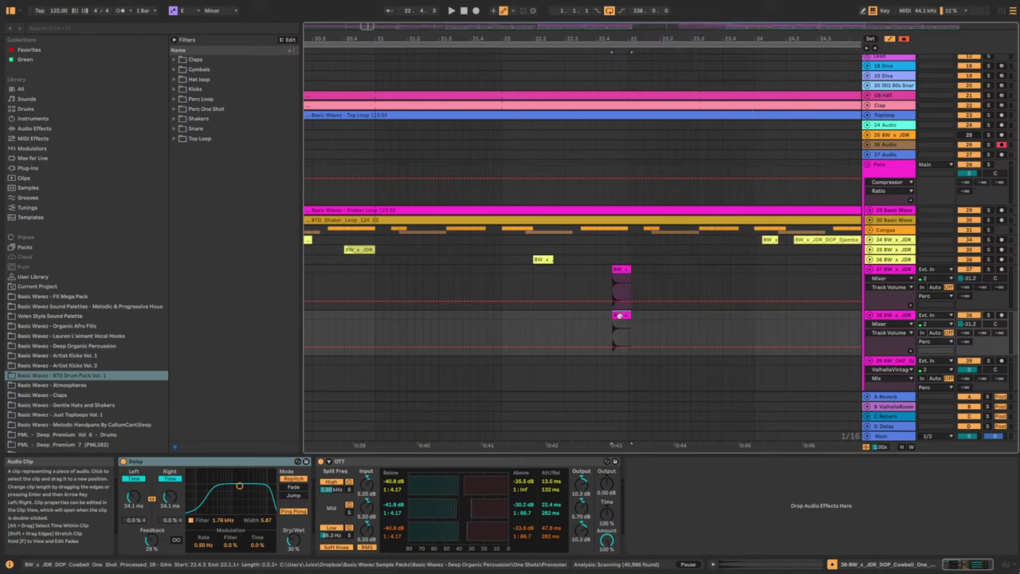
Open the duplicated cowbell clip, locate its sample in the browser and show files similar to it.
{"action": "double_click", "coordinate": [620, 317]}
{"action": "right_click", "coordinate": [345, 433]}
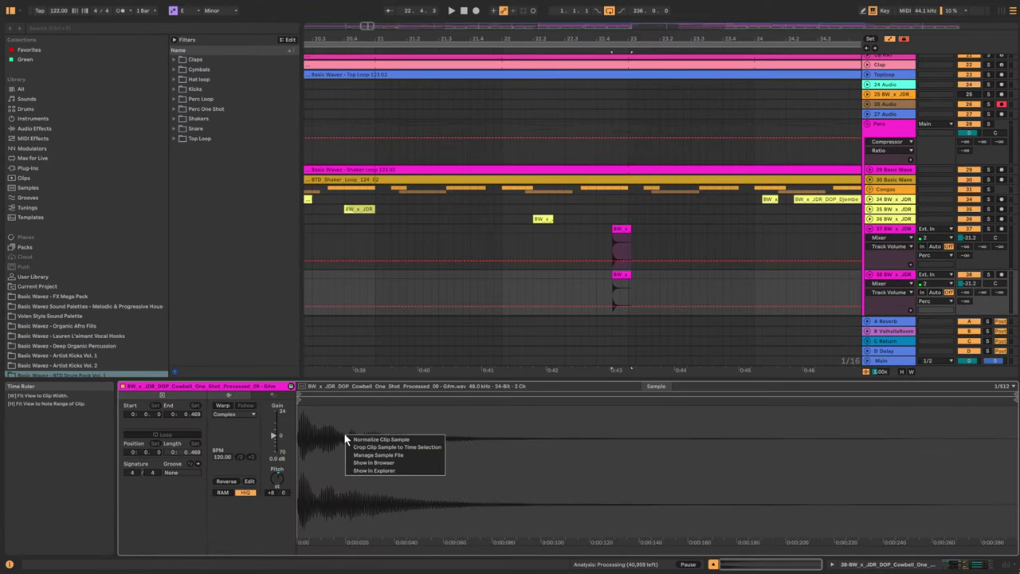
{"action": "left_click", "coordinate": [382, 463]}
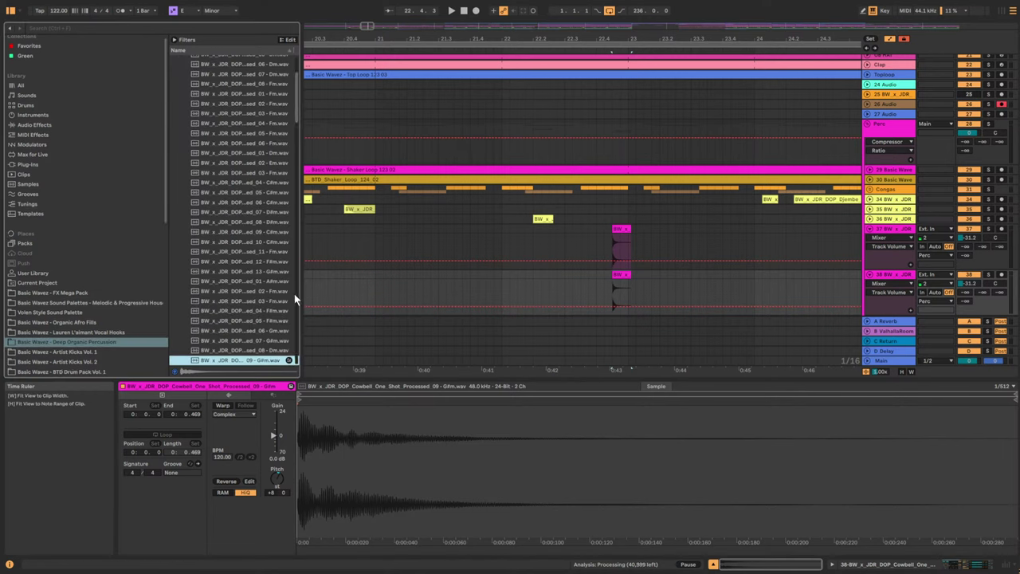
{"action": "right_click", "coordinate": [249, 363]}
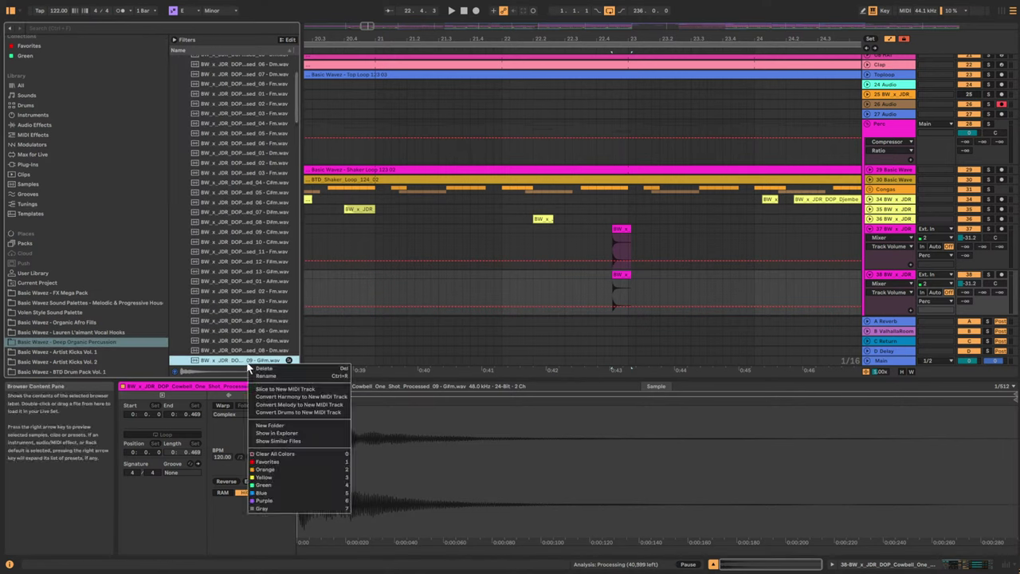
{"action": "left_click", "coordinate": [292, 441]}
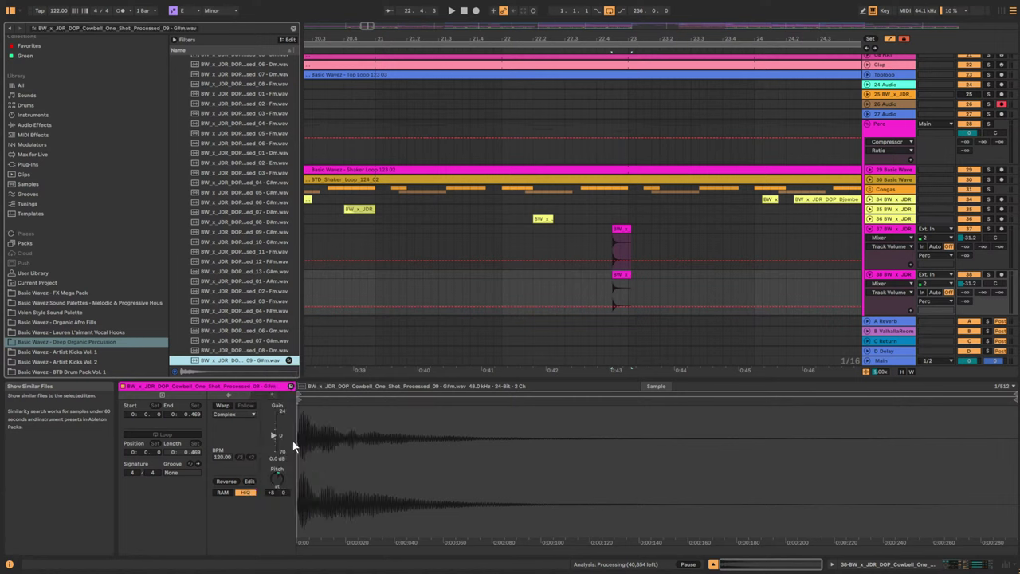
Audition the similar cowbell and percussion samples one by one from the head of the results down past XF_PercMetal082.
{"action": "left_click", "coordinate": [224, 213]}
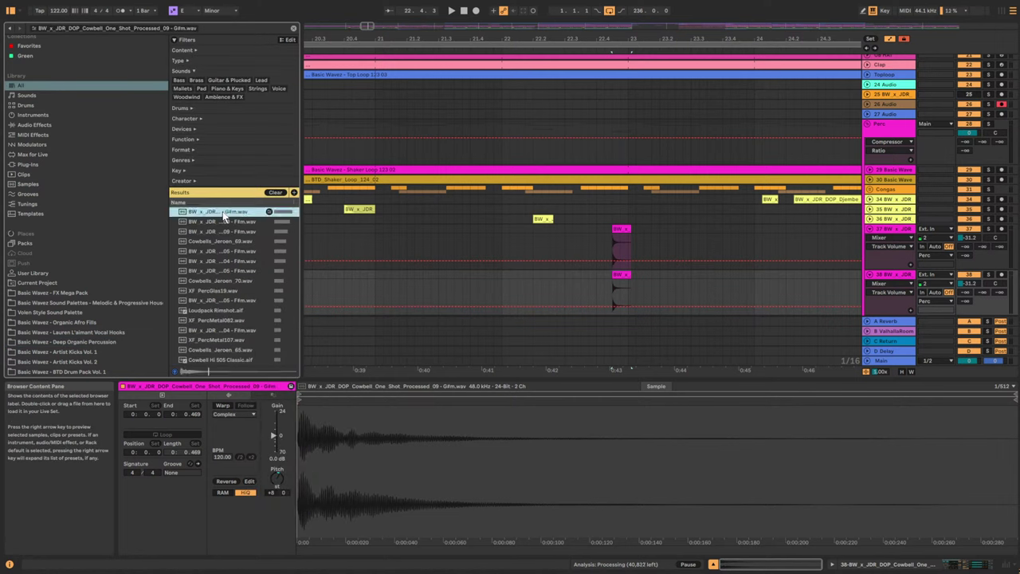
{"action": "left_click", "coordinate": [225, 222]}
{"action": "left_click", "coordinate": [227, 232]}
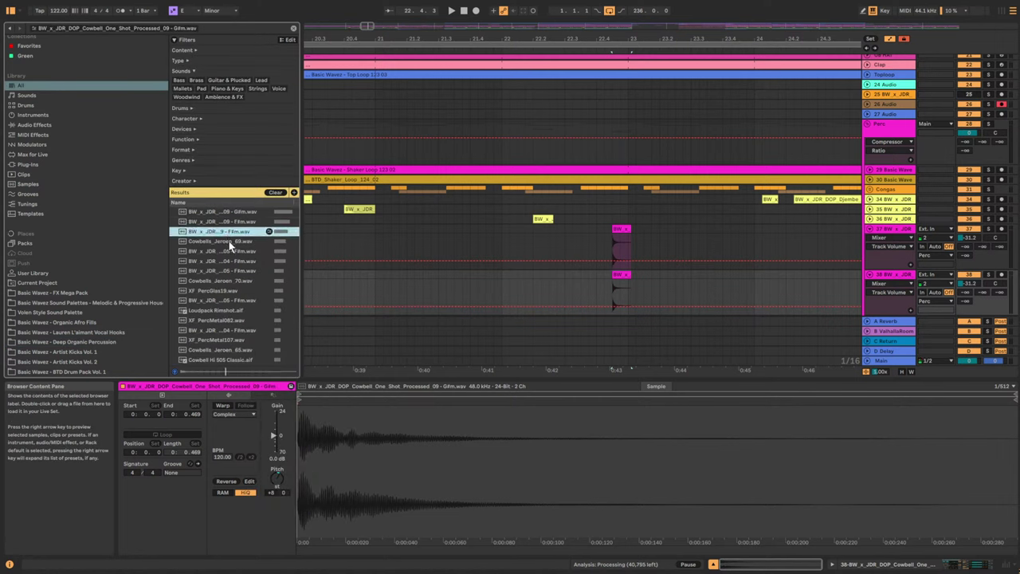
{"action": "left_click", "coordinate": [229, 241]}
{"action": "left_click", "coordinate": [233, 251]}
{"action": "left_click", "coordinate": [235, 262]}
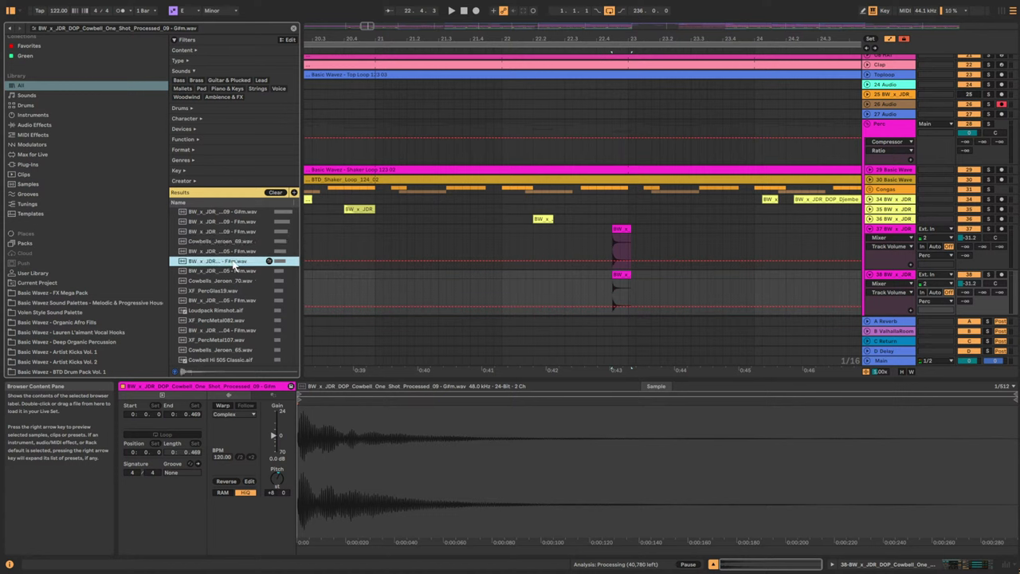
{"action": "left_click", "coordinate": [235, 272]}
{"action": "left_click", "coordinate": [235, 282]}
{"action": "left_click", "coordinate": [236, 291]}
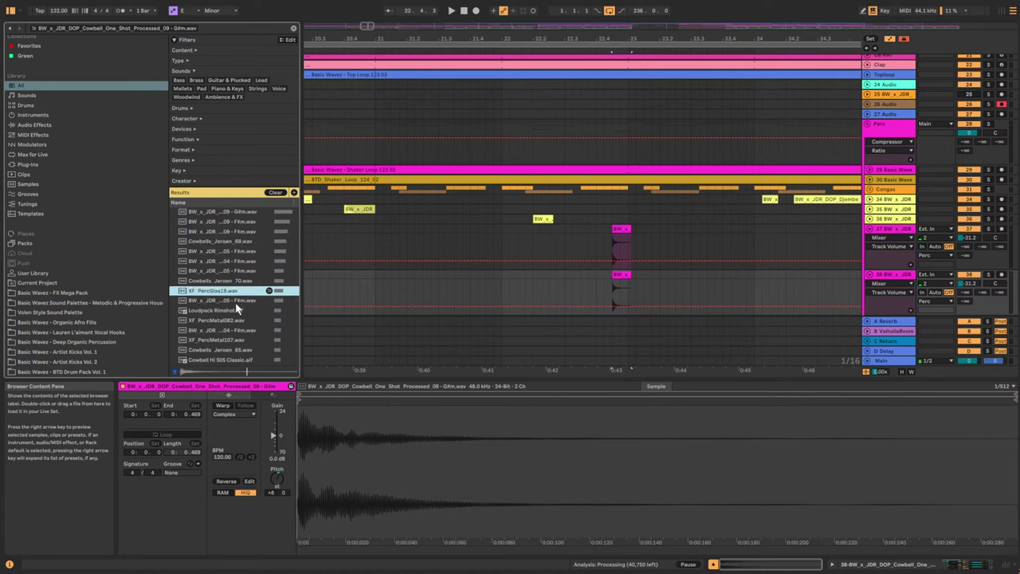
{"action": "left_click", "coordinate": [236, 310]}
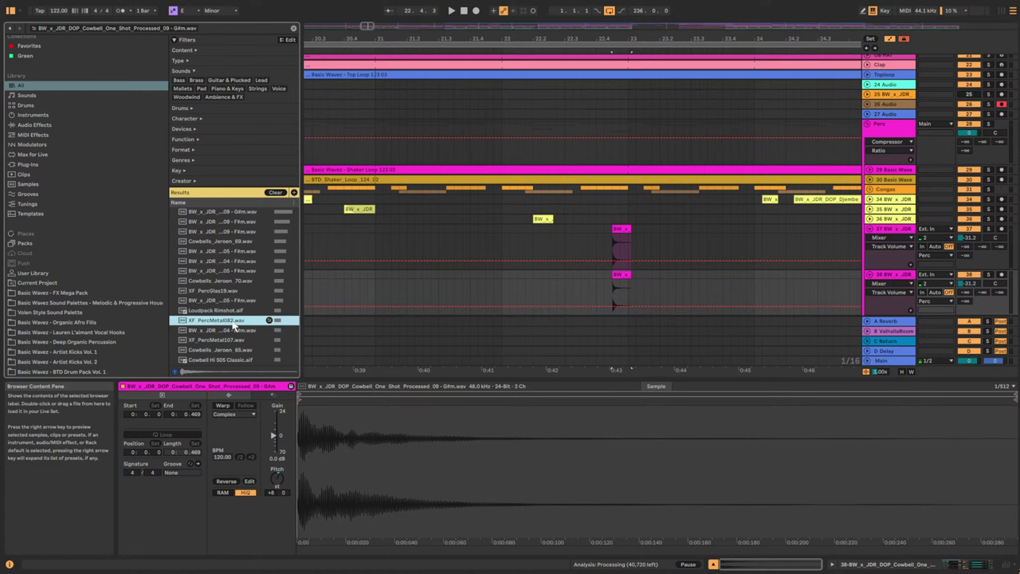
{"action": "left_click", "coordinate": [231, 331]}
{"action": "left_click", "coordinate": [229, 311]}
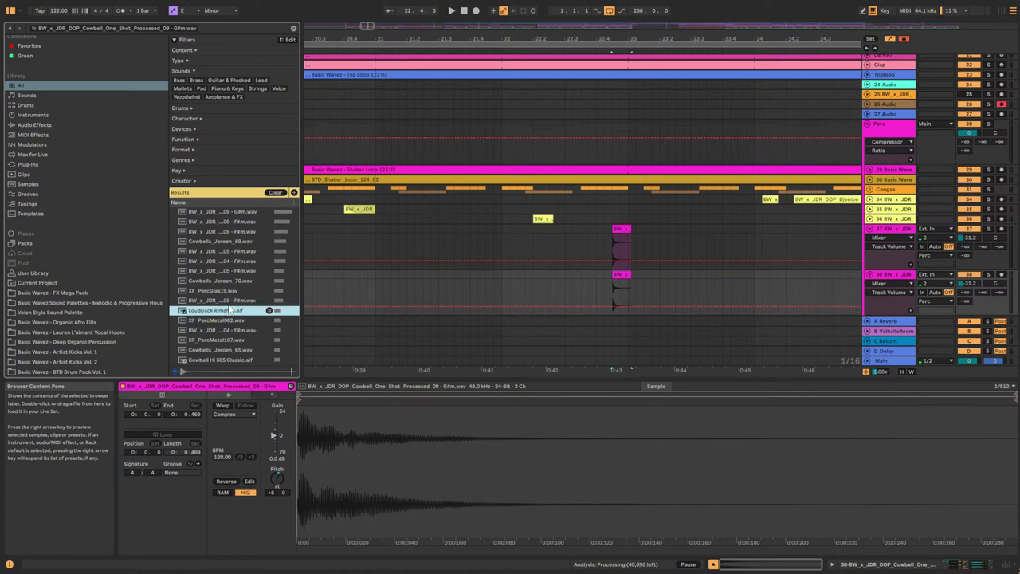
Re-audition the closer matches between Loudpack Rimshot and the F#m cowbells, comparing them with the original G#m cowbell.
{"action": "left_click", "coordinate": [229, 292]}
{"action": "left_click", "coordinate": [231, 301]}
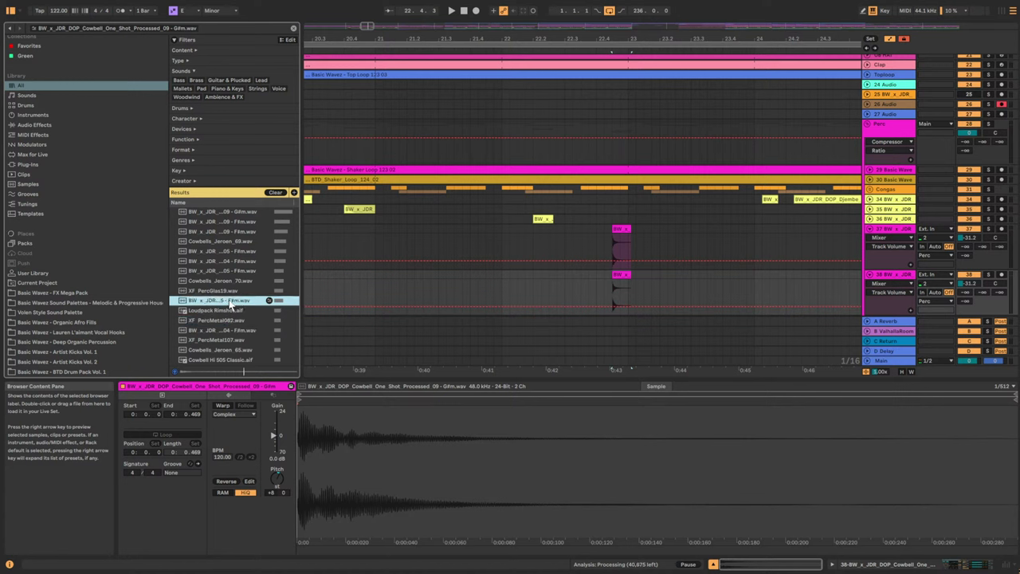
{"action": "left_click", "coordinate": [232, 282]}
{"action": "left_click", "coordinate": [232, 291]}
{"action": "left_click", "coordinate": [235, 282]}
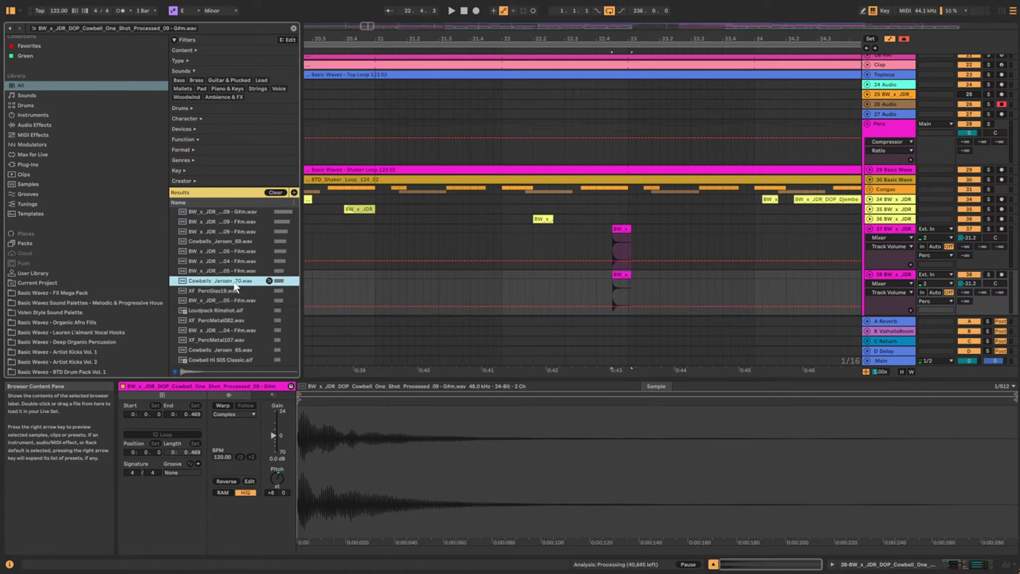
{"action": "left_click", "coordinate": [237, 275]}
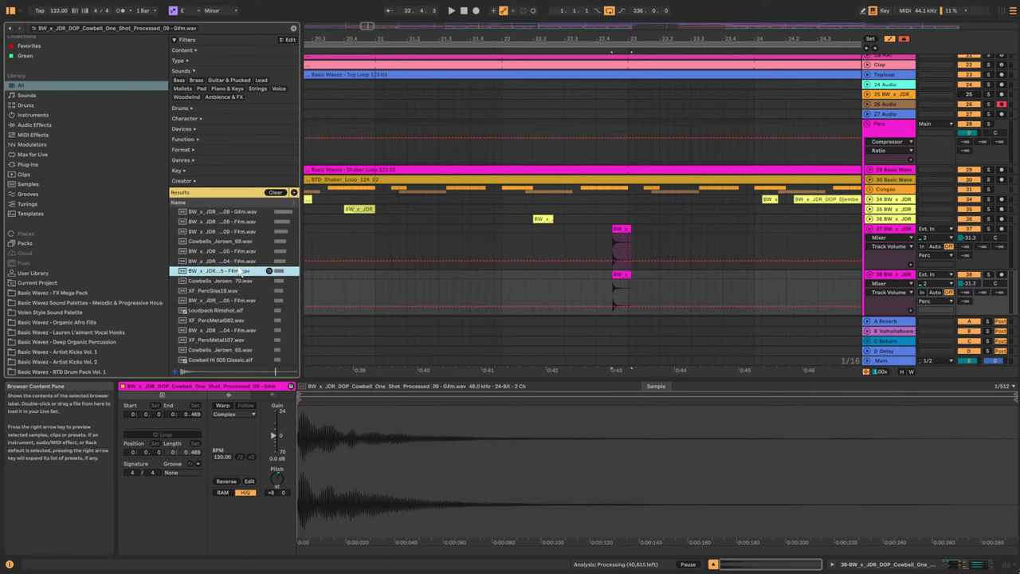
{"action": "left_click", "coordinate": [238, 263]}
{"action": "left_click", "coordinate": [236, 274]}
{"action": "left_click", "coordinate": [248, 212]}
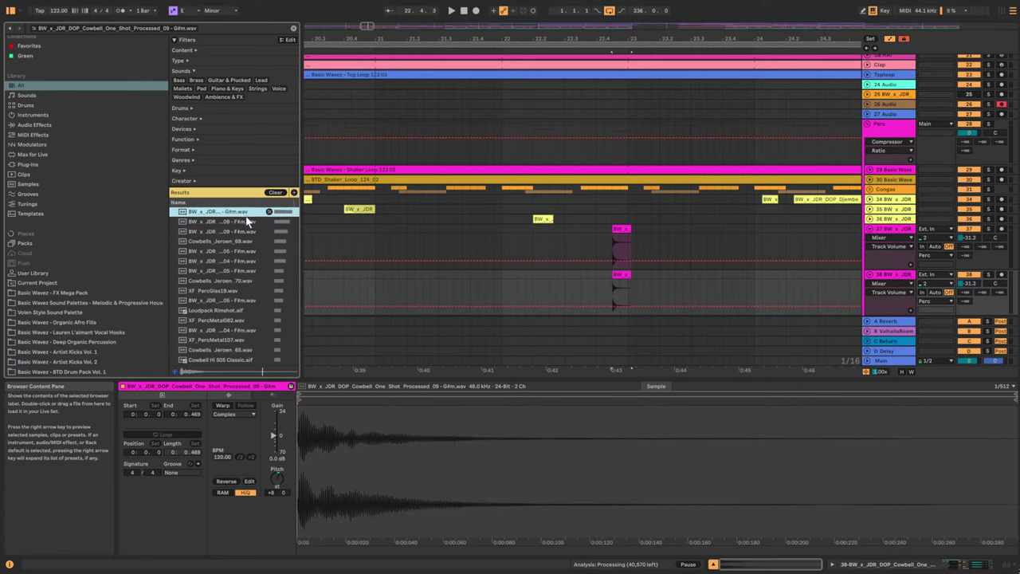
{"action": "left_click", "coordinate": [239, 271]}
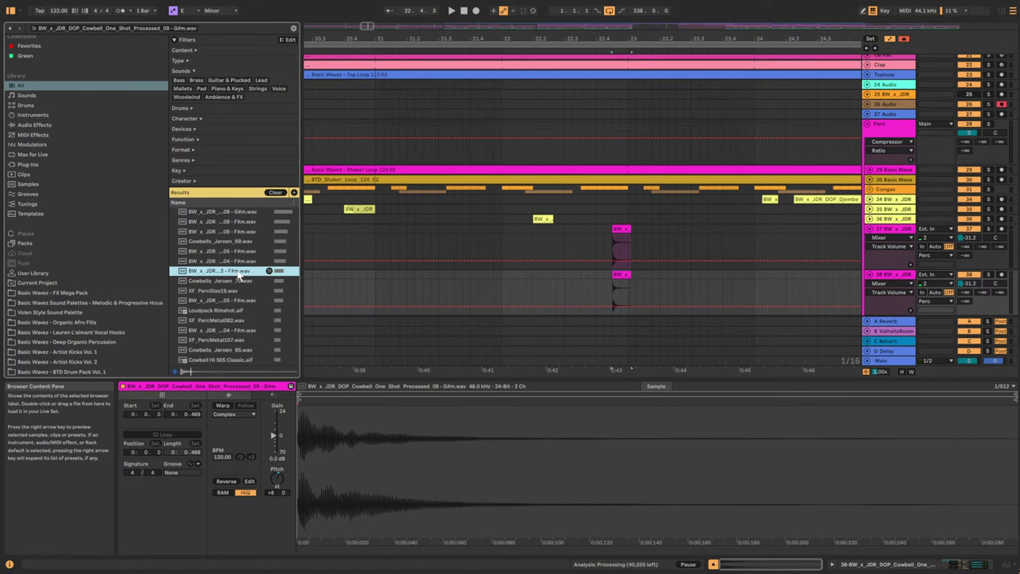
Select the original cowbell clip on track 37 and audition candidates further down the similarity results, from XF_PercGlas19 to the C#m cowbell.
{"action": "left_click", "coordinate": [622, 229]}
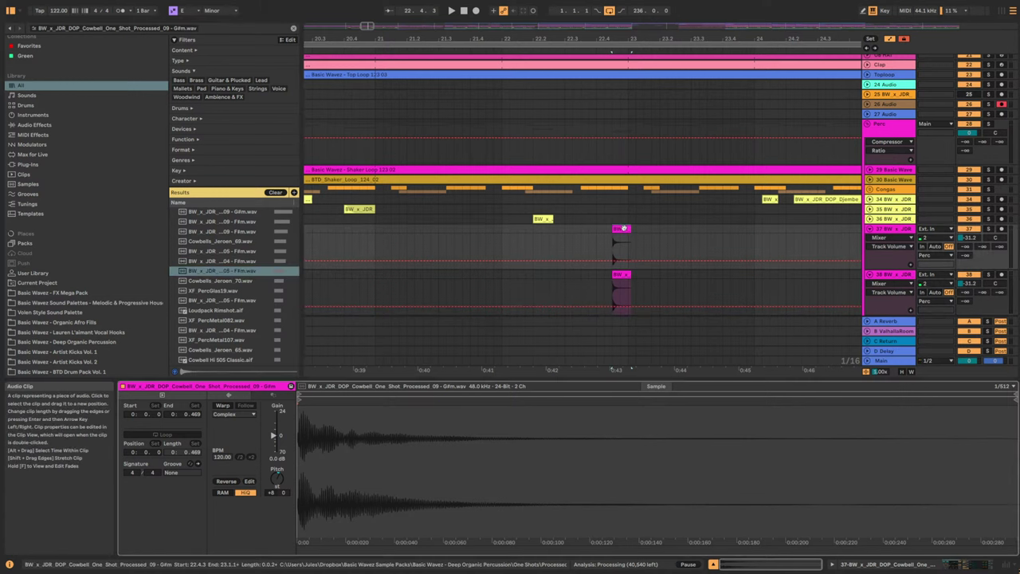
{"action": "left_click", "coordinate": [230, 292]}
{"action": "scroll", "coordinate": [221, 330], "scroll_direction": "down", "scroll_amount": 3}
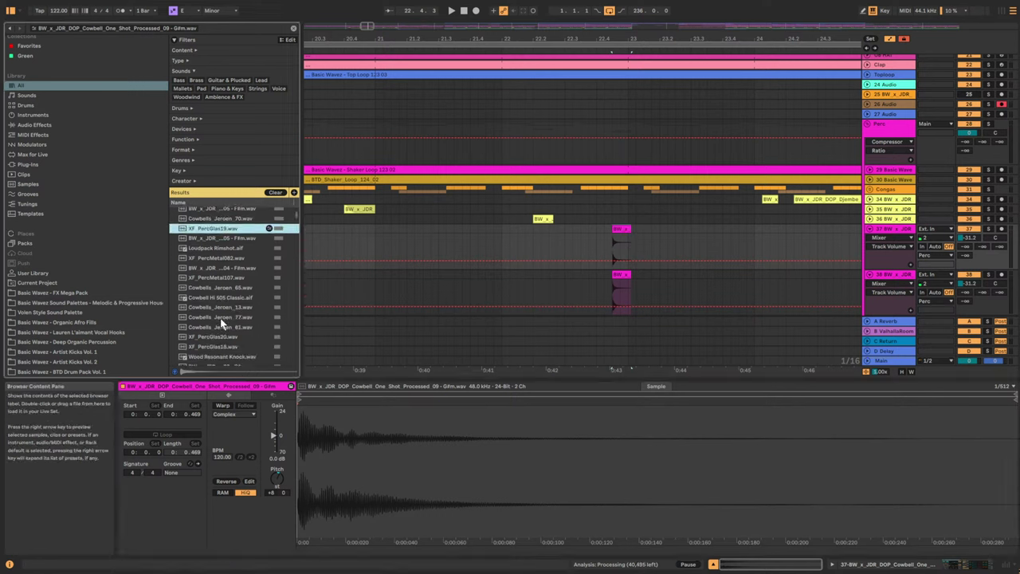
{"action": "left_click", "coordinate": [231, 335]}
{"action": "left_click", "coordinate": [226, 348]}
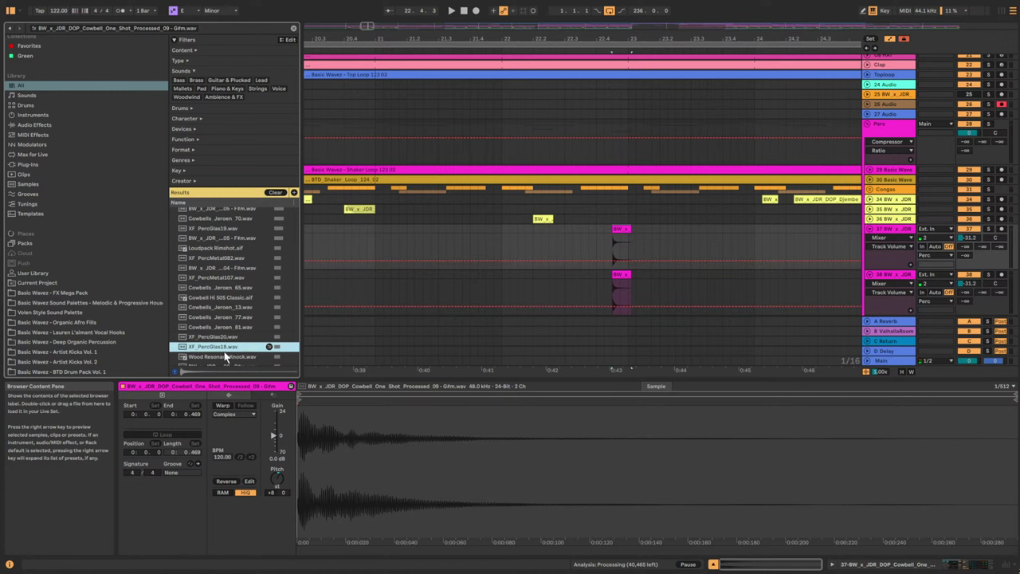
{"action": "scroll", "coordinate": [232, 363], "scroll_direction": "down", "scroll_amount": 1}
{"action": "left_click", "coordinate": [241, 349]}
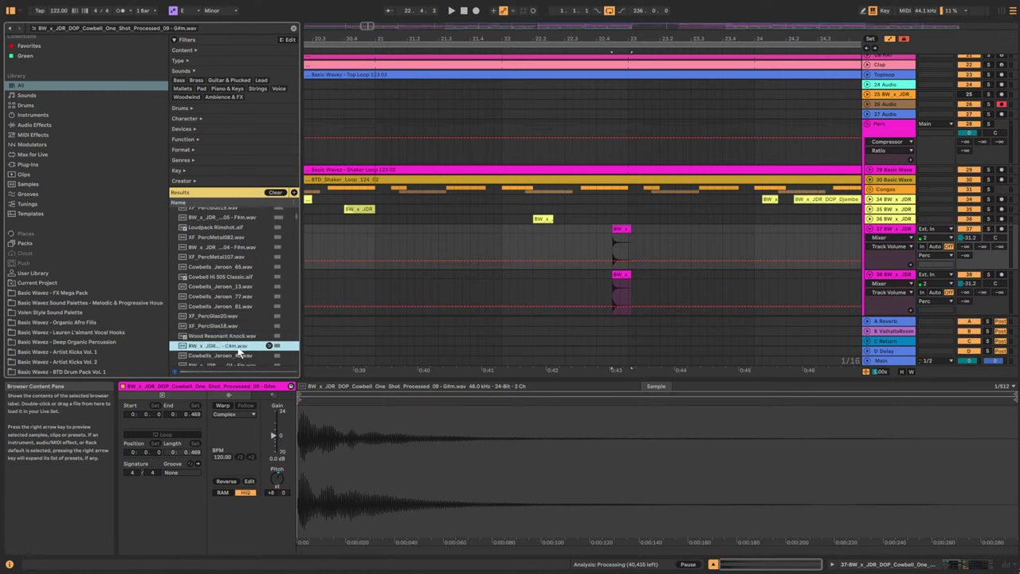
{"action": "scroll", "coordinate": [231, 354], "scroll_direction": "down", "scroll_amount": 1}
{"action": "left_click", "coordinate": [235, 335]}
{"action": "left_click", "coordinate": [233, 347]}
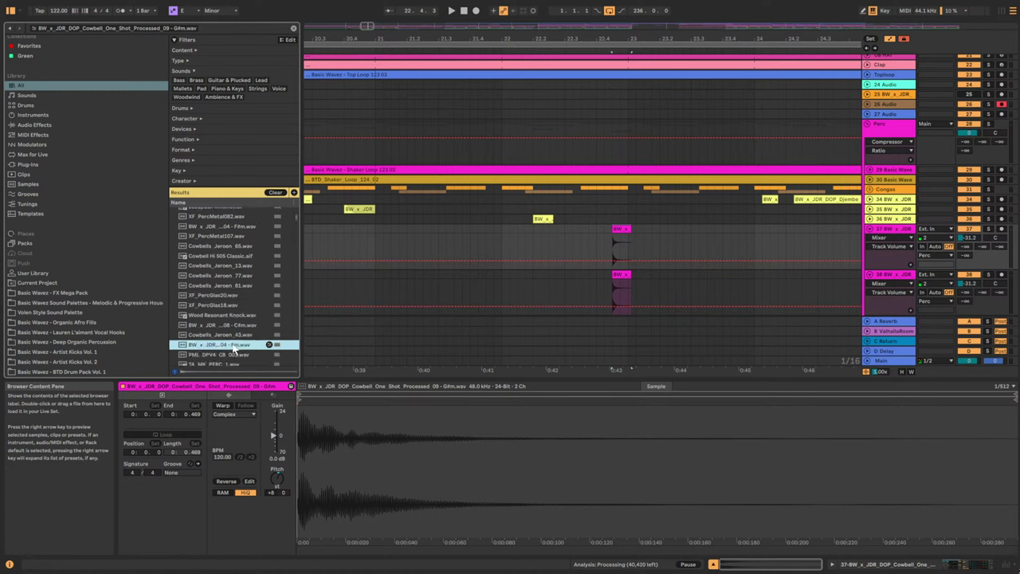
{"action": "left_click", "coordinate": [236, 325]}
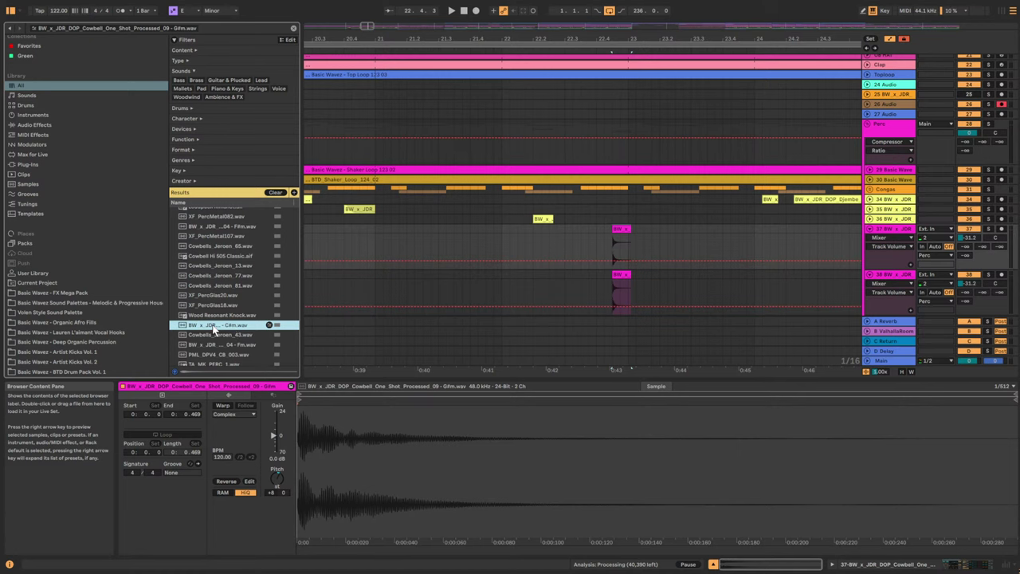
Replace the duplicated track's clip at 22.4.3 with the Cowbell One Shot 08 C#m sample and raise the track volume to 0.1 dB during playback.
{"action": "left_click_drag", "start_coordinate": [204, 331], "coordinate": [615, 270]}
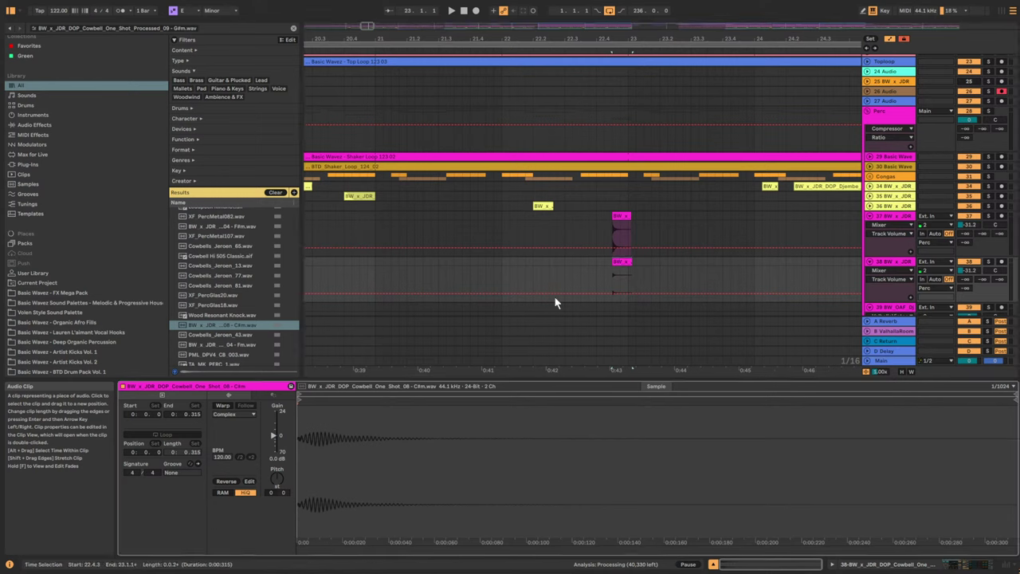
{"action": "key", "text": "space"}
{"action": "key", "text": "space"}
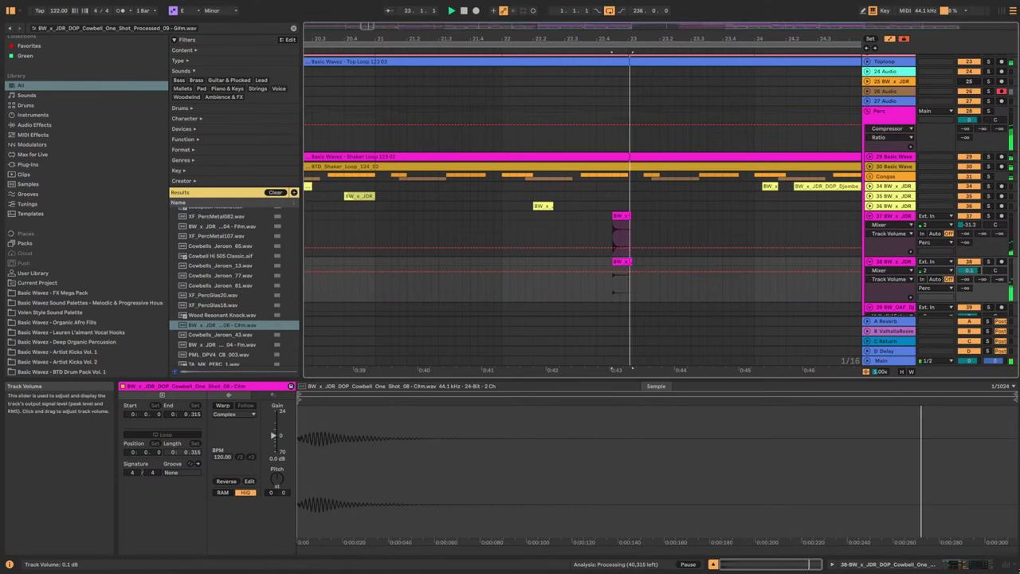
Show the duplicated cowbell track's devices, turn off its Delay and replay the hit in the mix.
{"action": "left_click", "coordinate": [891, 270]}
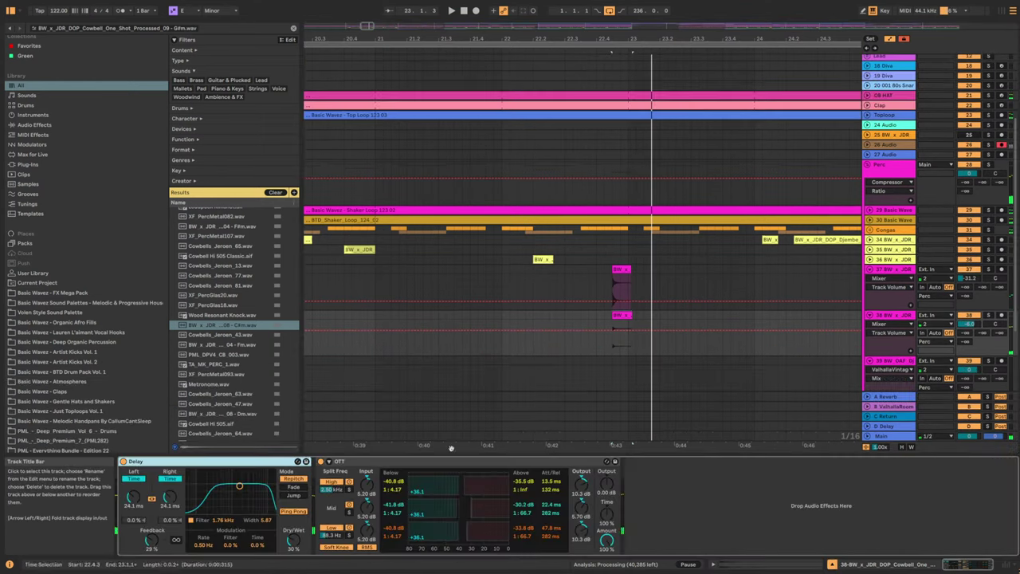
{"action": "left_click", "coordinate": [123, 462]}
{"action": "key", "text": "space"}
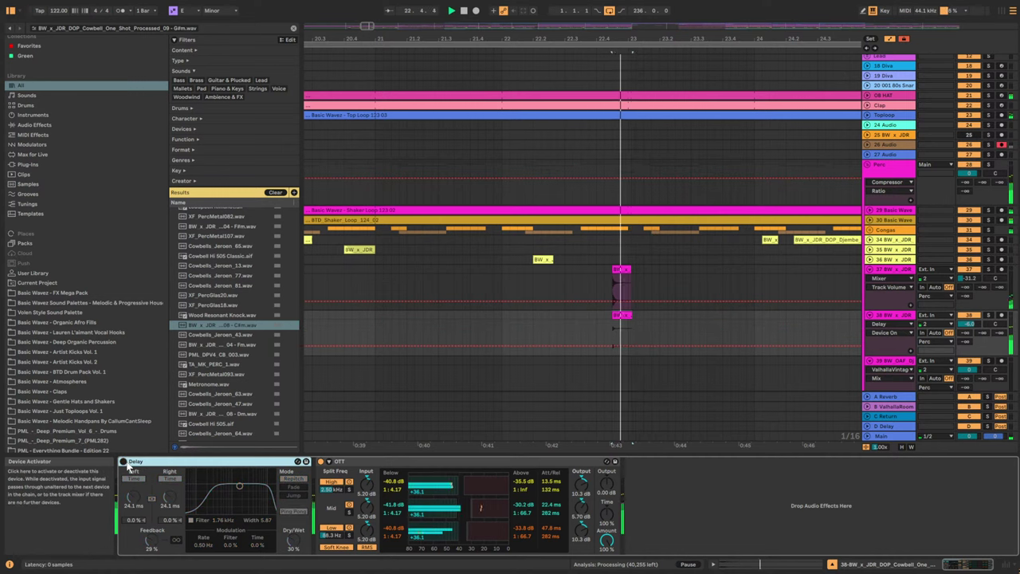
{"action": "key", "text": "space"}
{"action": "key", "text": "space"}
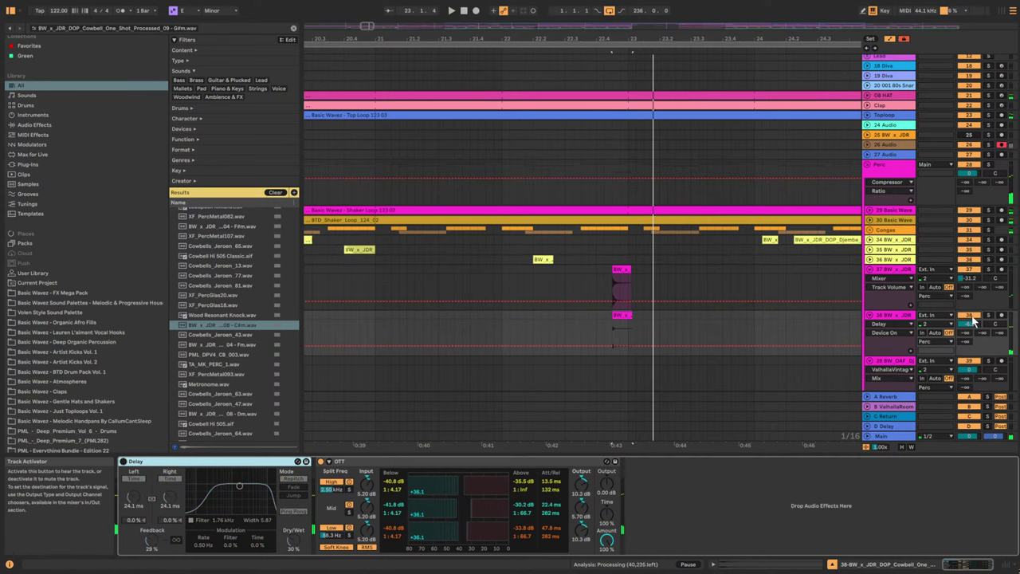
Solo the duplicated track, turn off its OTT and set its volume to -3.4 dB while it plays.
{"action": "left_click", "coordinate": [987, 316]}
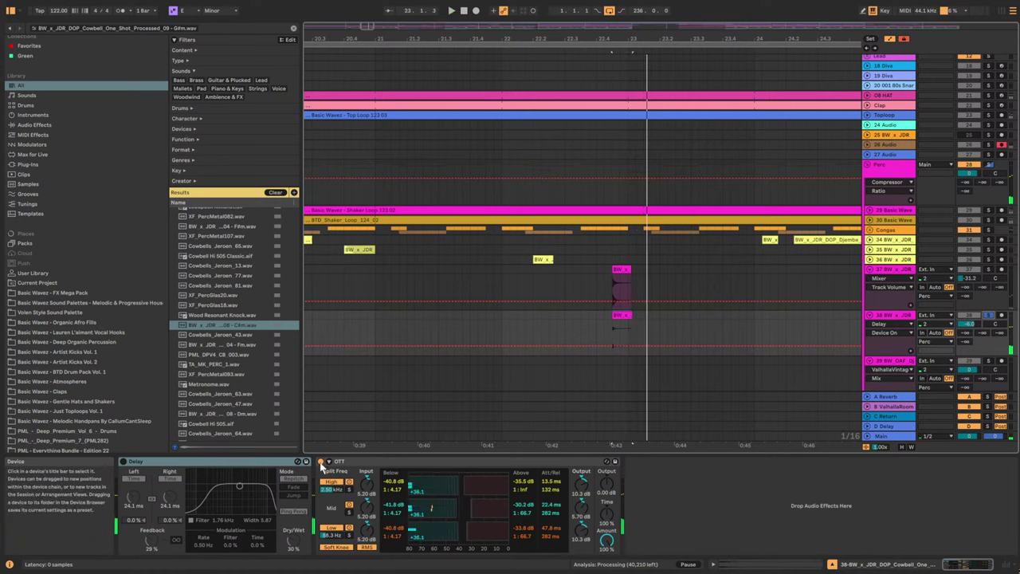
{"action": "left_click", "coordinate": [322, 462]}
{"action": "left_click_drag", "start_coordinate": [969, 324], "coordinate": [969, 312]}
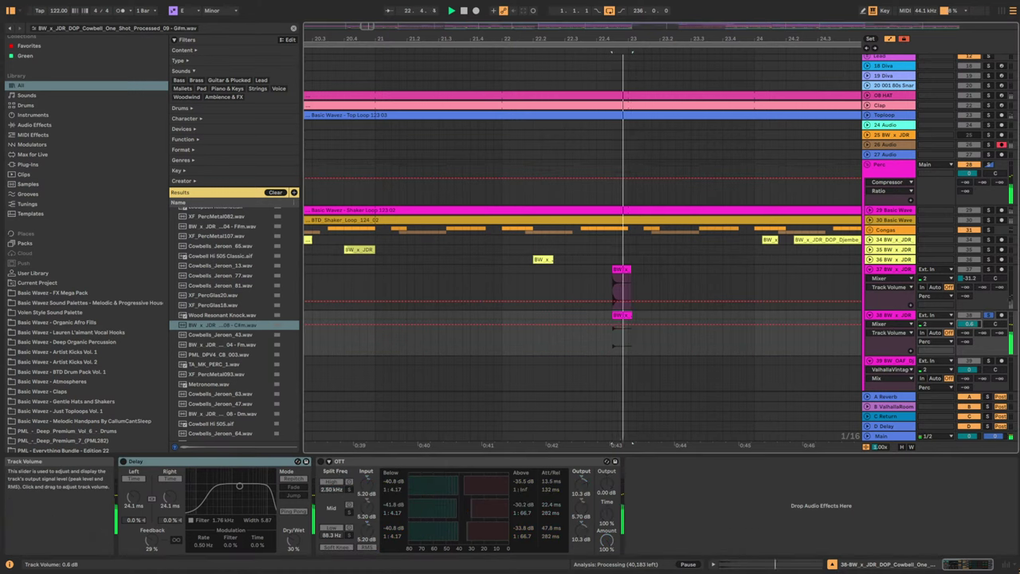
{"action": "key", "text": "space"}
Audition more similar samples, replace the duplicated track's clip at 22.4.3 with TA_MK_PERC_1.wav and play it soloed.
{"action": "left_click", "coordinate": [209, 346]}
{"action": "left_click", "coordinate": [210, 364]}
{"action": "left_click", "coordinate": [207, 375]}
{"action": "left_click", "coordinate": [207, 387]}
{"action": "left_click", "coordinate": [214, 374]}
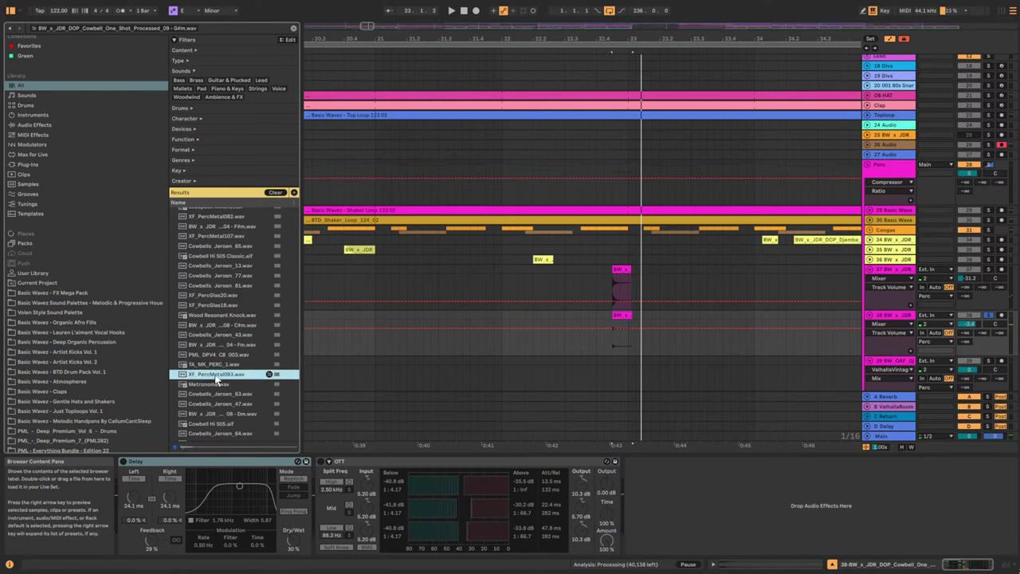
{"action": "left_click", "coordinate": [215, 366]}
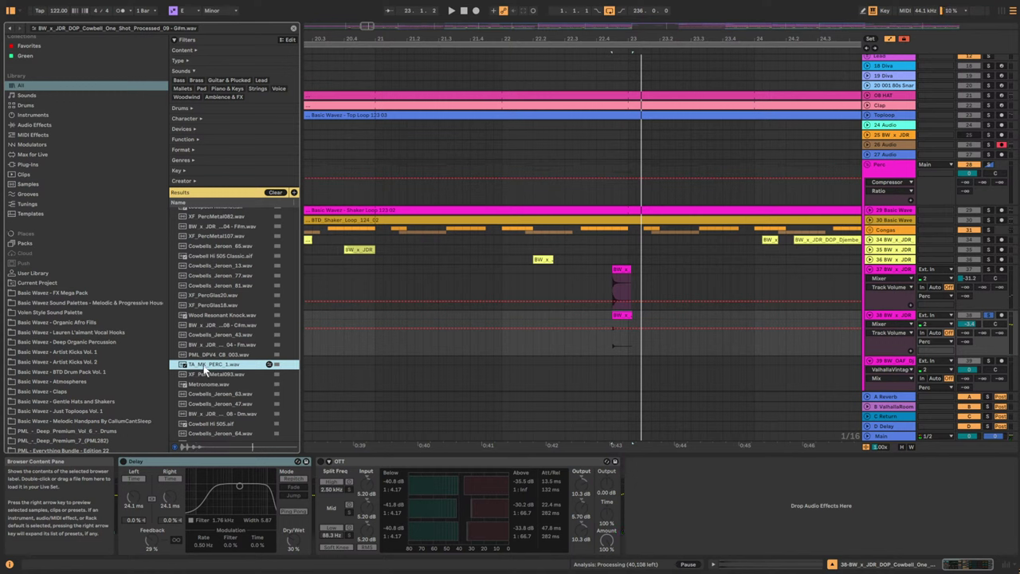
{"action": "left_click_drag", "start_coordinate": [215, 368], "coordinate": [625, 338]}
{"action": "key", "text": "space"}
{"action": "key", "text": "space"}
Turn off the duplicated track's solo and lower its volume to -24.6 dB while replaying the new hit in the full mix.
{"action": "left_click", "coordinate": [988, 315]}
{"action": "left_click", "coordinate": [548, 316]}
{"action": "key", "text": "space"}
{"action": "key", "text": "space"}
{"action": "key", "text": "space"}
{"action": "mouse_move", "coordinate": [969, 323]}
{"action": "left_mouse_down"}
{"action": "mouse_move", "coordinate": [969, 342]}
{"action": "mouse_move", "coordinate": [969, 327]}
{"action": "left_mouse_up"}
{"action": "key", "text": "space"}
{"action": "key", "text": "space"}
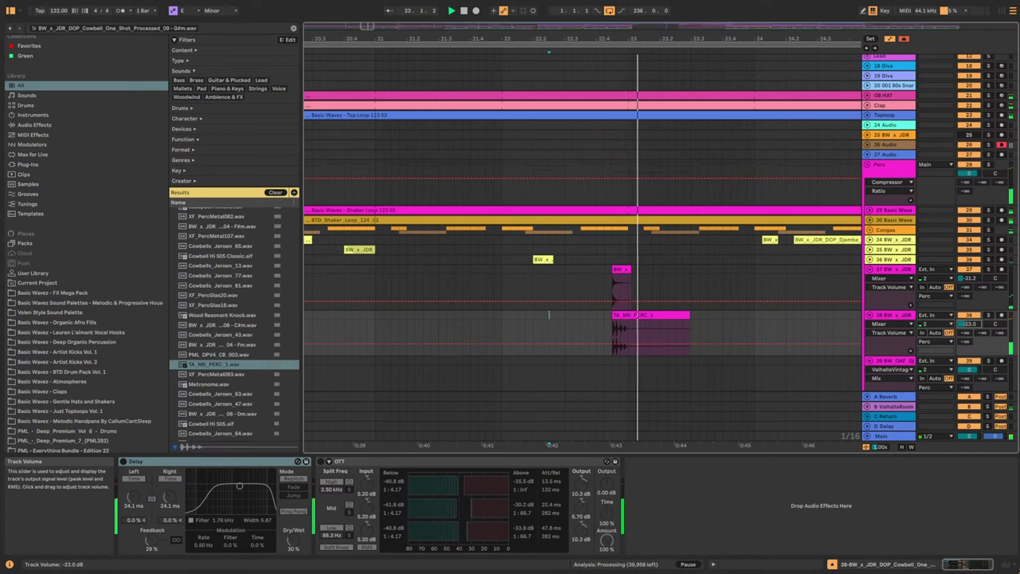
{"action": "key", "text": "space"}
{"action": "key", "text": "space"}
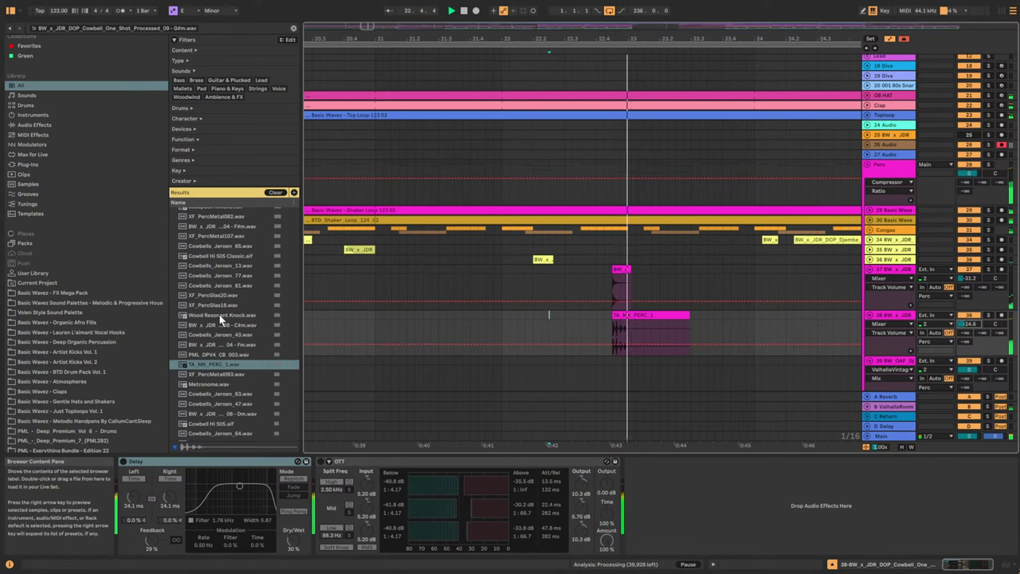
Audition XF_PercGlas18, Wood Resonant Knock, XF_PercMetal107 and other similar samples, continuing far down the similarity results.
{"action": "left_click", "coordinate": [215, 297]}
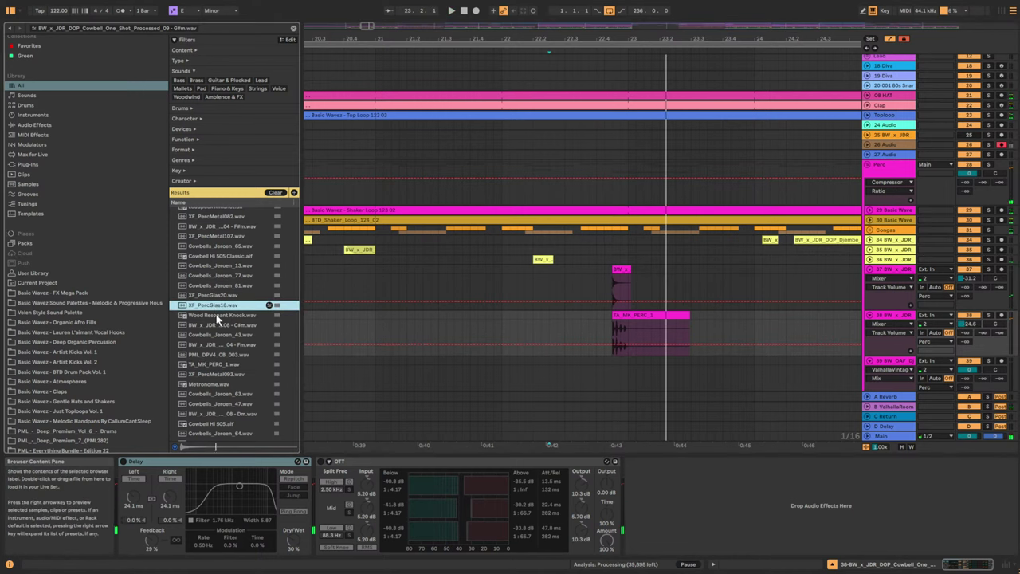
{"action": "left_click", "coordinate": [218, 316]}
{"action": "left_click", "coordinate": [223, 306]}
{"action": "key", "text": "Up"}
{"action": "left_click", "coordinate": [220, 305]}
{"action": "left_click", "coordinate": [222, 265]}
{"action": "left_click", "coordinate": [223, 255]}
{"action": "left_click", "coordinate": [224, 237]}
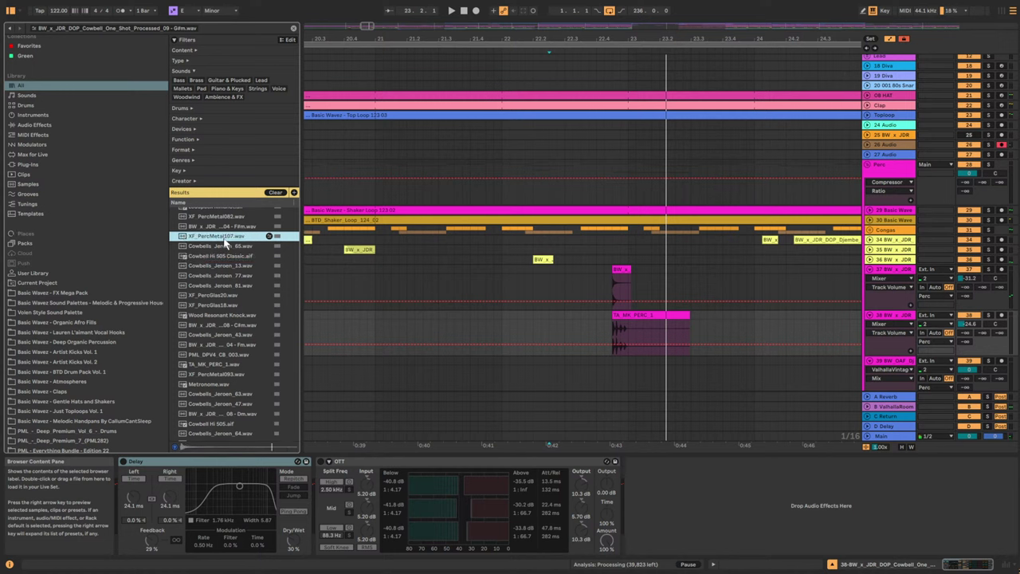
{"action": "left_click", "coordinate": [221, 307]}
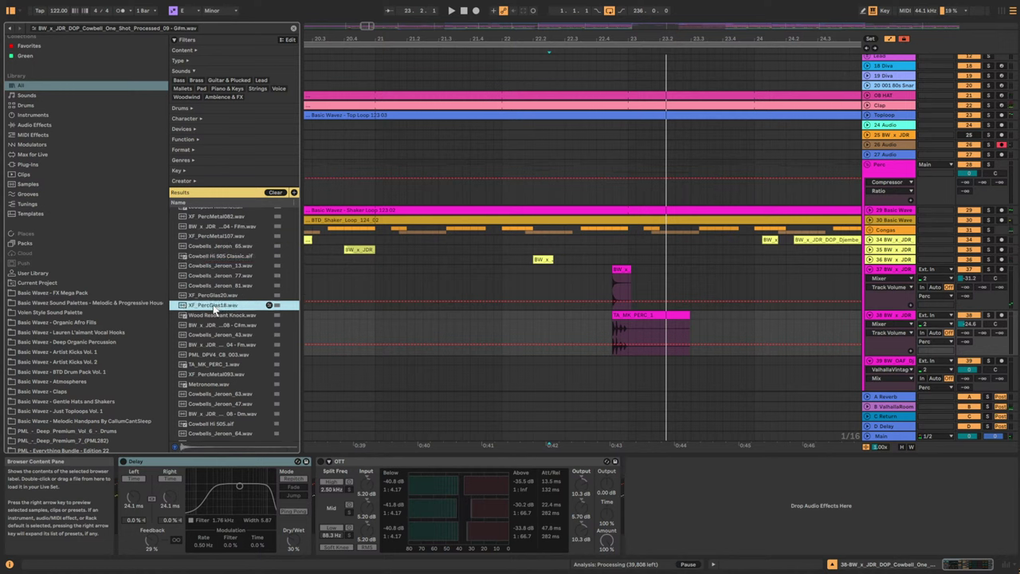
{"action": "scroll", "coordinate": [211, 310], "scroll_direction": "down", "scroll_amount": 10}
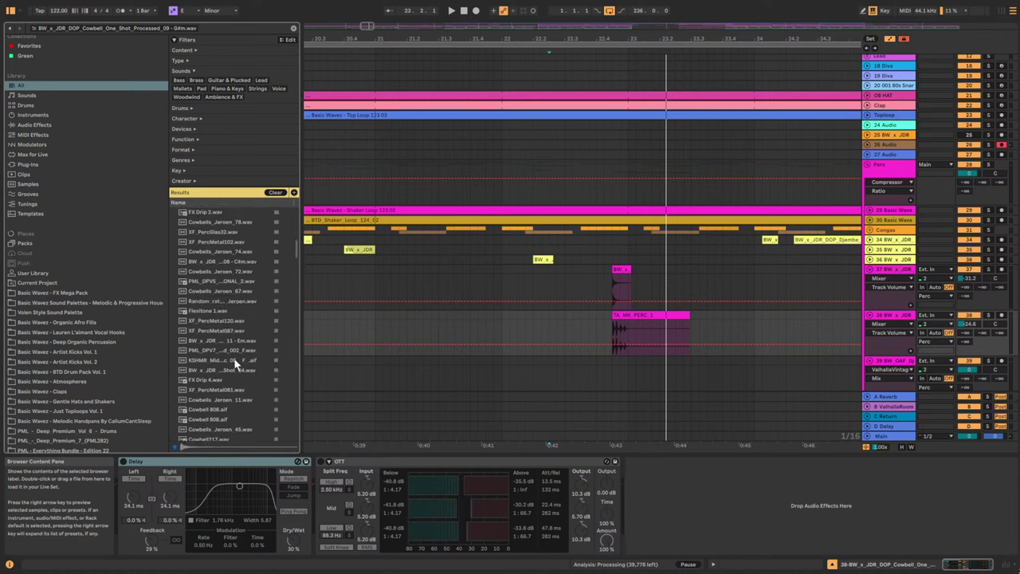
{"action": "scroll", "coordinate": [209, 360], "scroll_direction": "down", "scroll_amount": 5}
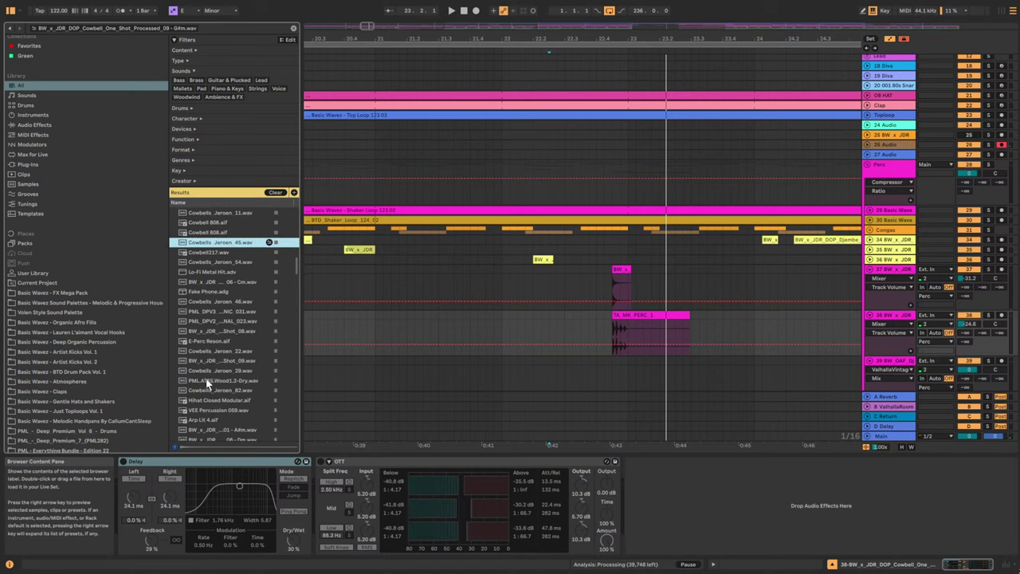
{"action": "scroll", "coordinate": [88, 327], "scroll_direction": "down", "scroll_amount": 1}
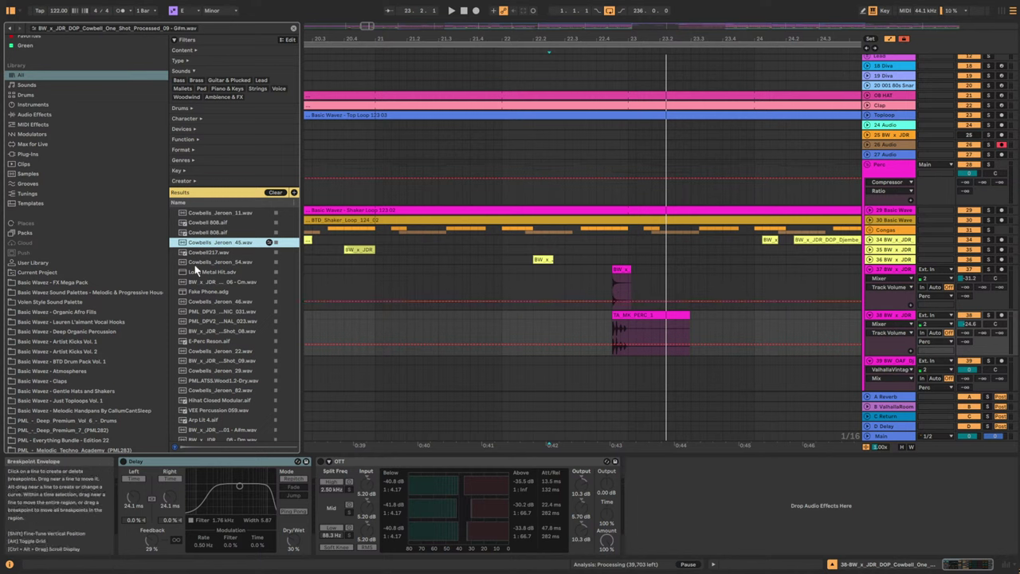
Clear the sample search, open the processed one-shots folder of Basic Wavez - Deep Organic Percussion and widen the browser.
{"action": "left_click", "coordinate": [60, 284]}
{"action": "left_click", "coordinate": [56, 322]}
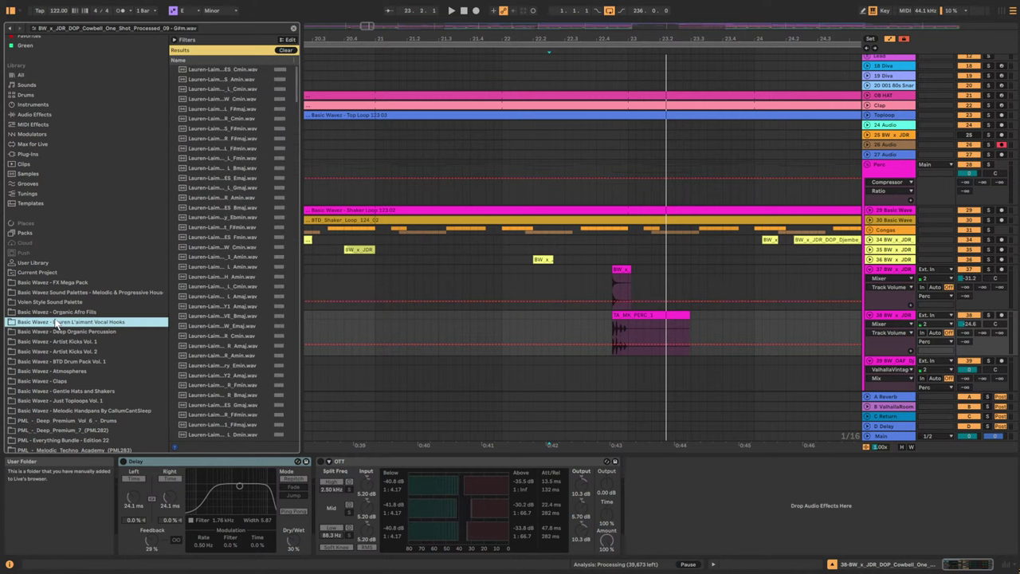
{"action": "left_click", "coordinate": [67, 332]}
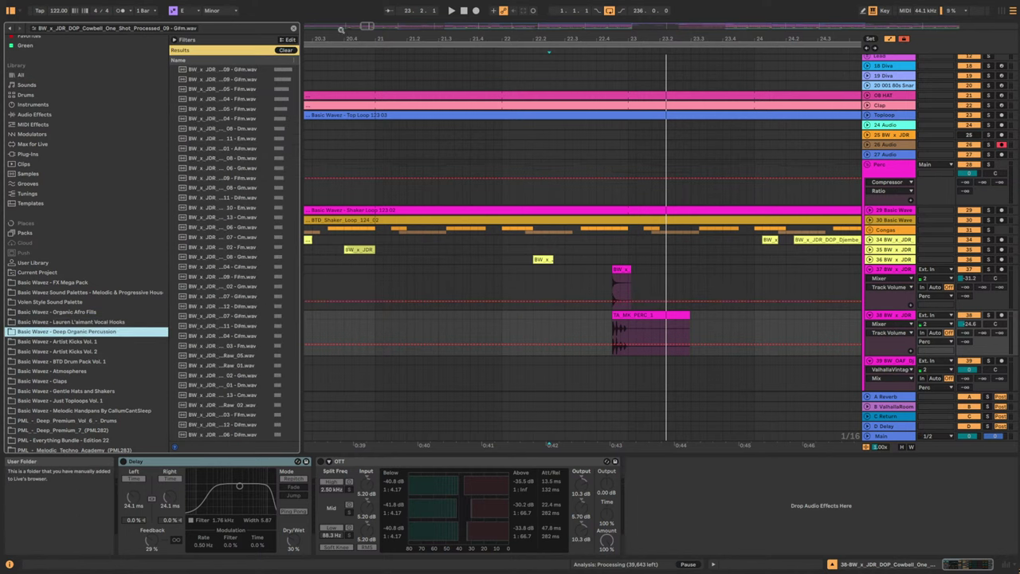
{"action": "left_click", "coordinate": [293, 28]}
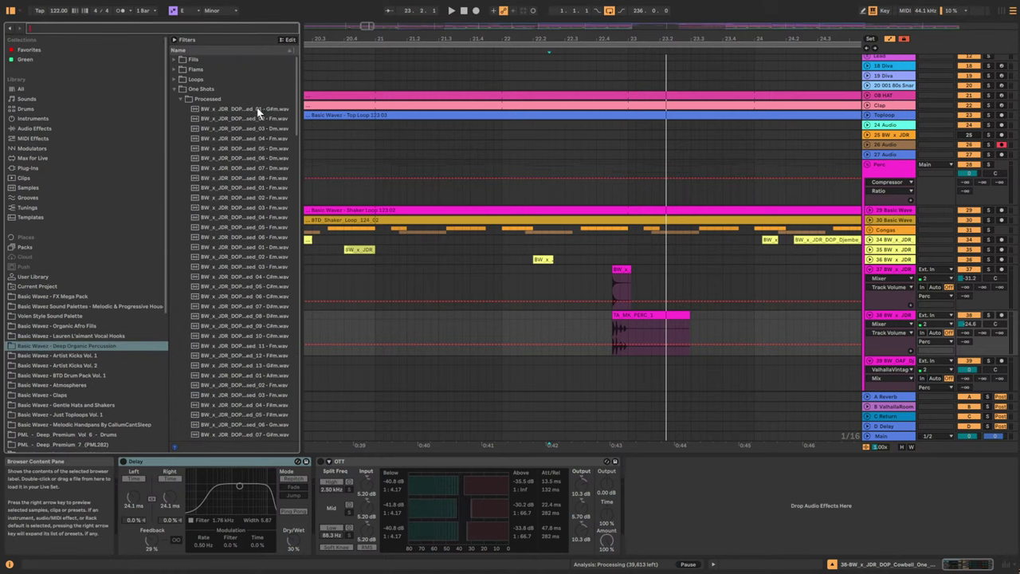
{"action": "left_click", "coordinate": [173, 89]}
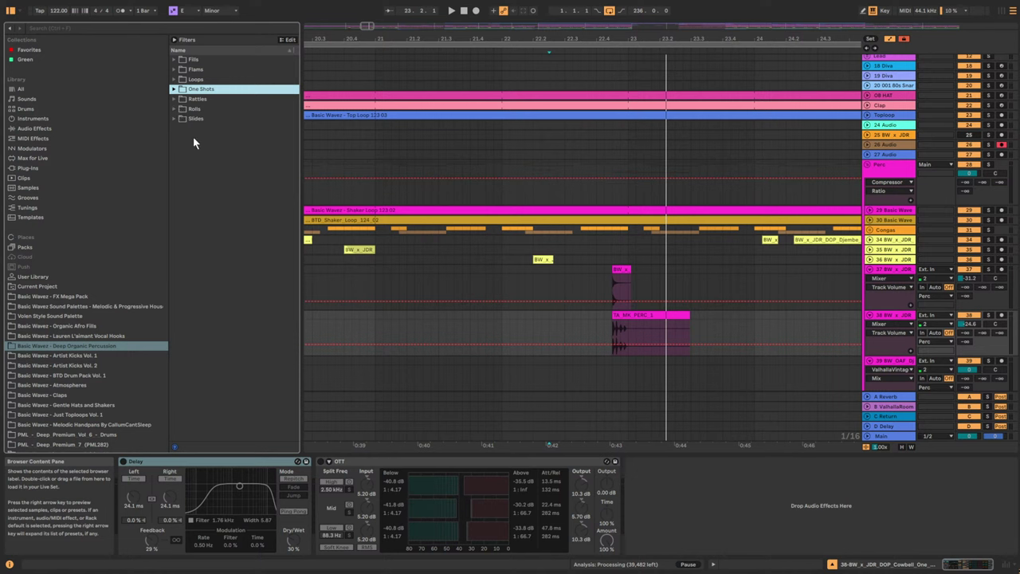
{"action": "left_click", "coordinate": [174, 88]}
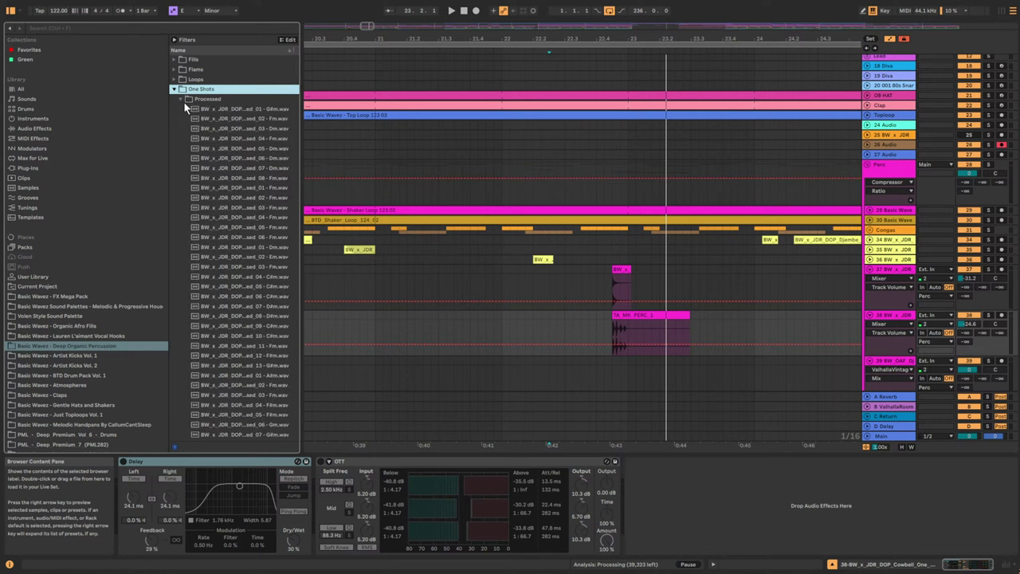
{"action": "left_click", "coordinate": [181, 98]}
{"action": "left_click", "coordinate": [182, 109]}
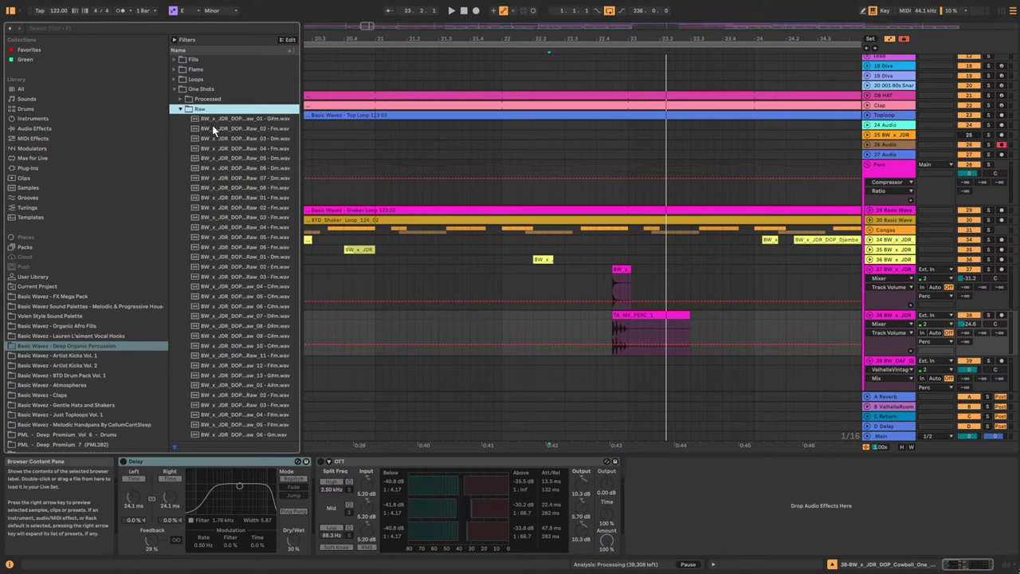
{"action": "left_click", "coordinate": [179, 99]}
{"action": "left_click_drag", "start_coordinate": [301, 203], "coordinate": [389, 195]}
Audition the pack's processed one-shots, including Flutes Whistles 03 and Djembe 08, 07 and 06 - D#m.
{"action": "scroll", "coordinate": [293, 215], "scroll_direction": "down", "scroll_amount": 2}
{"action": "left_click", "coordinate": [234, 227]}
{"action": "scroll", "coordinate": [253, 229], "scroll_direction": "down", "scroll_amount": 3}
{"action": "scroll", "coordinate": [254, 228], "scroll_direction": "down", "scroll_amount": 3}
{"action": "left_click", "coordinate": [252, 226]}
{"action": "scroll", "coordinate": [267, 239], "scroll_direction": "down", "scroll_amount": 3}
{"action": "left_click", "coordinate": [253, 214]}
{"action": "scroll", "coordinate": [254, 215], "scroll_direction": "down", "scroll_amount": 1}
{"action": "left_click", "coordinate": [257, 223]}
{"action": "left_click", "coordinate": [263, 243]}
{"action": "left_click", "coordinate": [273, 273]}
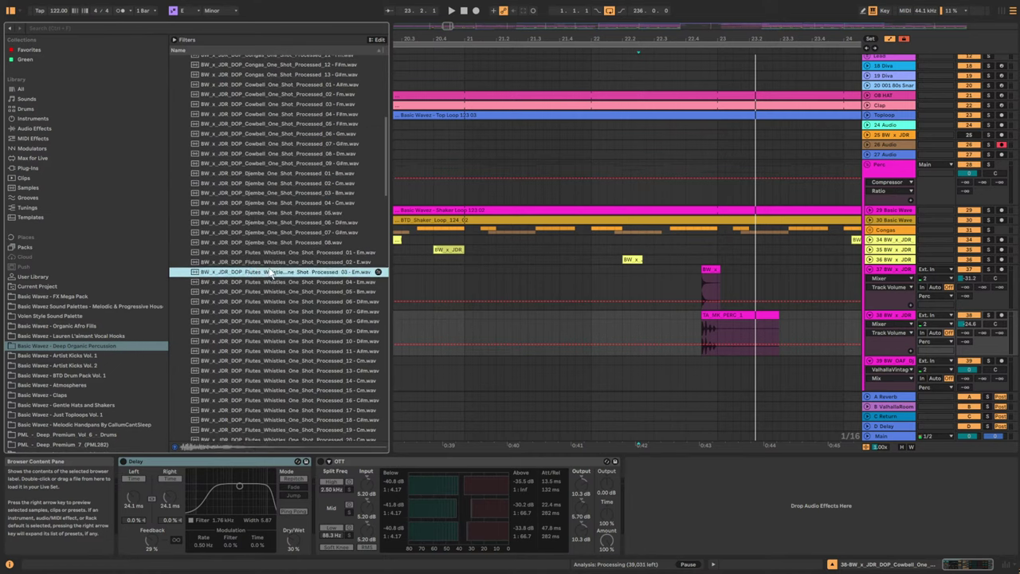
{"action": "scroll", "coordinate": [287, 283], "scroll_direction": "down", "scroll_amount": 3}
{"action": "left_click", "coordinate": [273, 189]}
{"action": "left_click", "coordinate": [274, 180]}
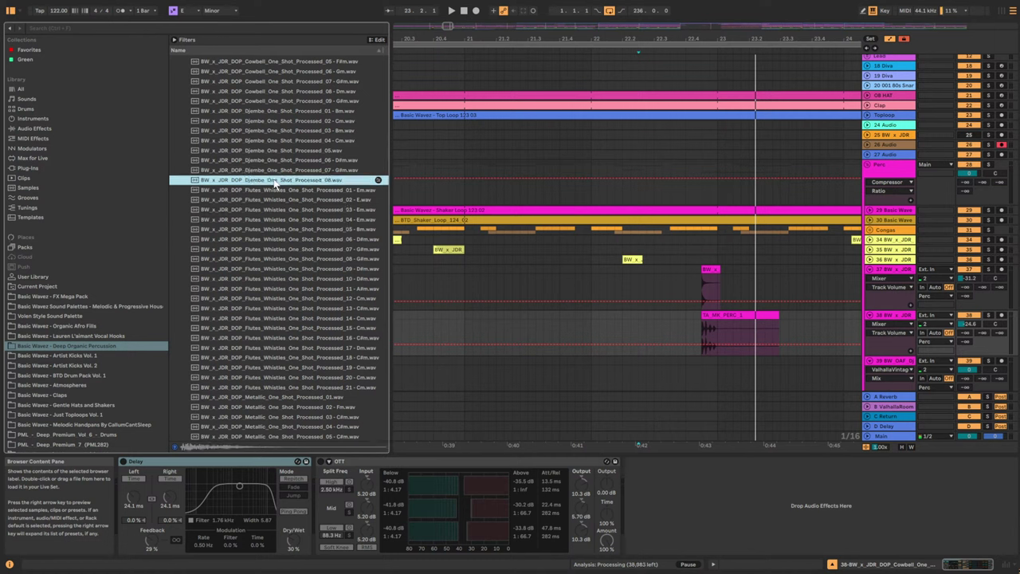
{"action": "left_click", "coordinate": [276, 171]}
{"action": "left_click", "coordinate": [277, 161]}
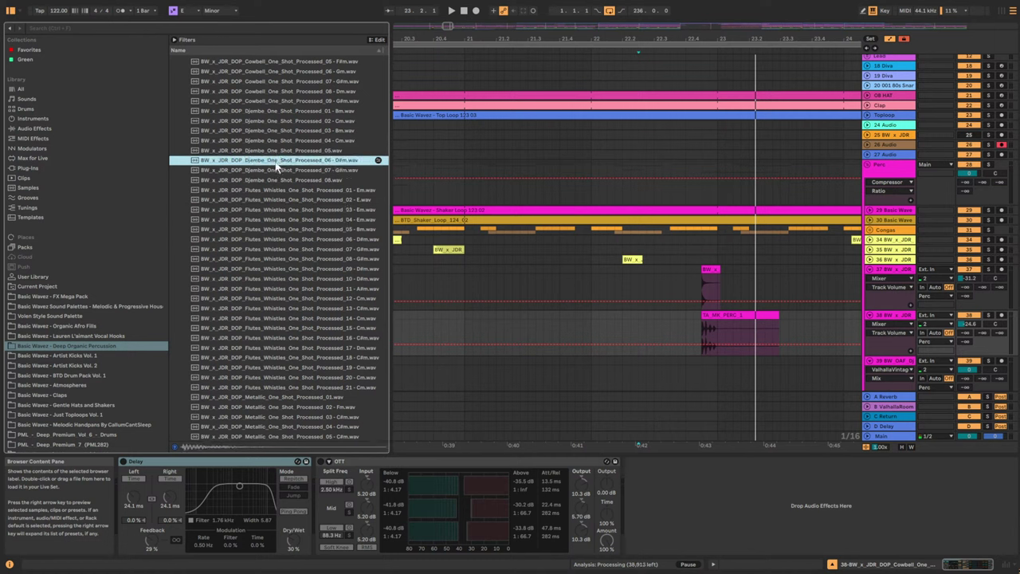
Replace the TA_MK_PERC_1 clip at 22.4.3 with Djembe One Shot Processed 06, delete the old clip's remainder and replay the hit.
{"action": "left_click", "coordinate": [718, 318]}
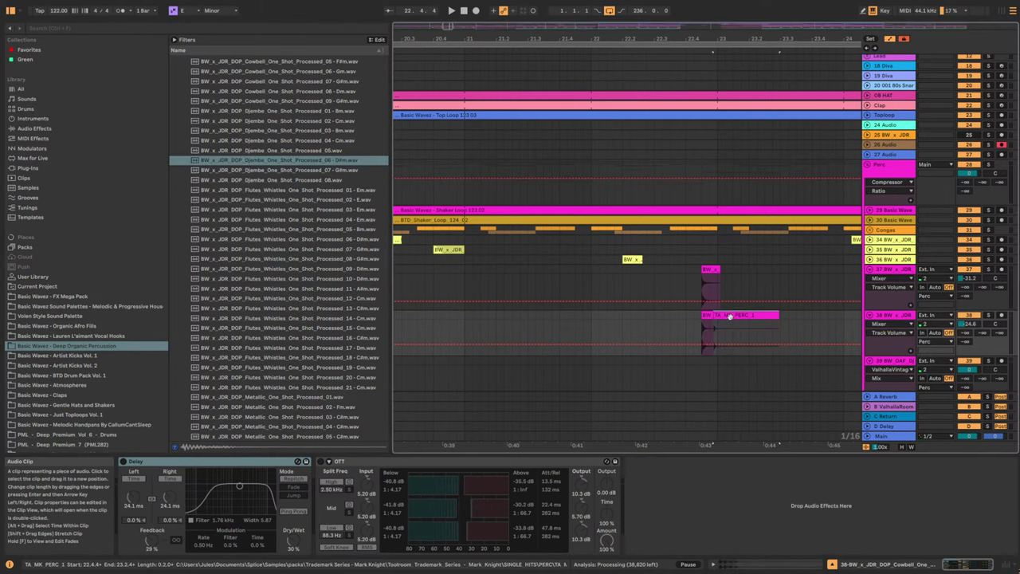
{"action": "key", "text": "Delete"}
{"action": "left_click", "coordinate": [656, 314]}
{"action": "key", "text": "space"}
{"action": "key", "text": "space"}
{"action": "key", "text": "space"}
Raise the djembe layer track's volume to -14.3 dB while replaying the hit in the mix.
{"action": "left_click_drag", "start_coordinate": [969, 325], "coordinate": [969, 311]}
{"action": "key", "text": "space"}
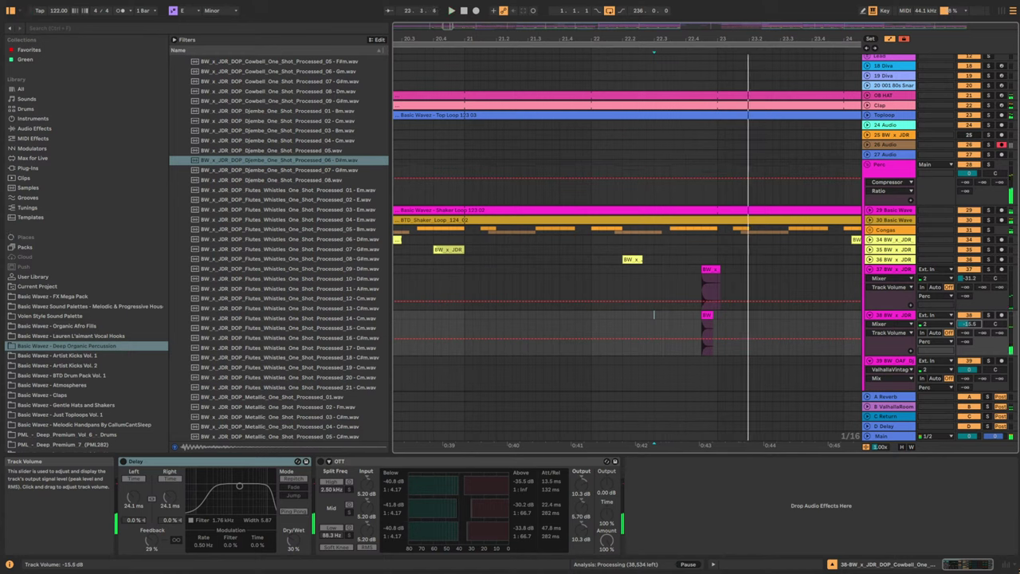
{"action": "key", "text": "space"}
{"action": "key", "text": "space"}
{"action": "left_click_drag", "start_coordinate": [968, 325], "coordinate": [968, 322]}
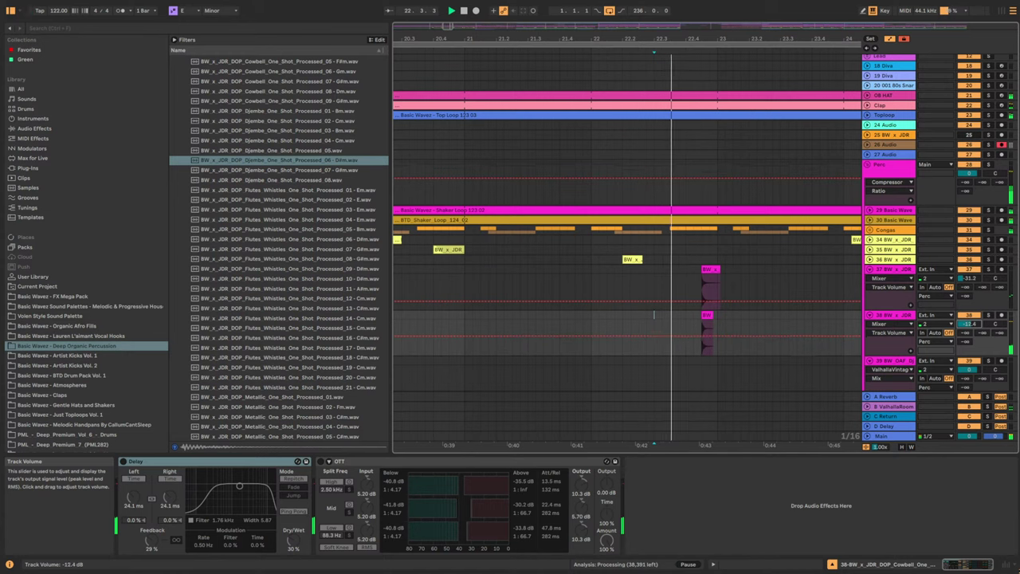
{"action": "key", "text": "space"}
Turn on the djembe layer's Delay and OTT, collapse the Delay and set the OTT Amount to 38% during playback.
{"action": "left_click", "coordinate": [321, 461]}
{"action": "key", "text": "space"}
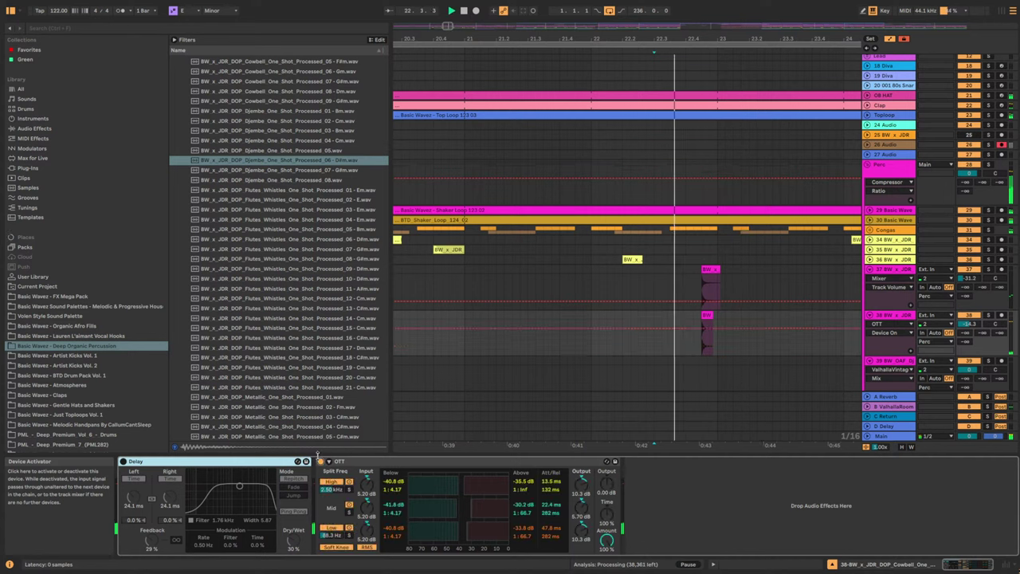
{"action": "left_click", "coordinate": [126, 464]}
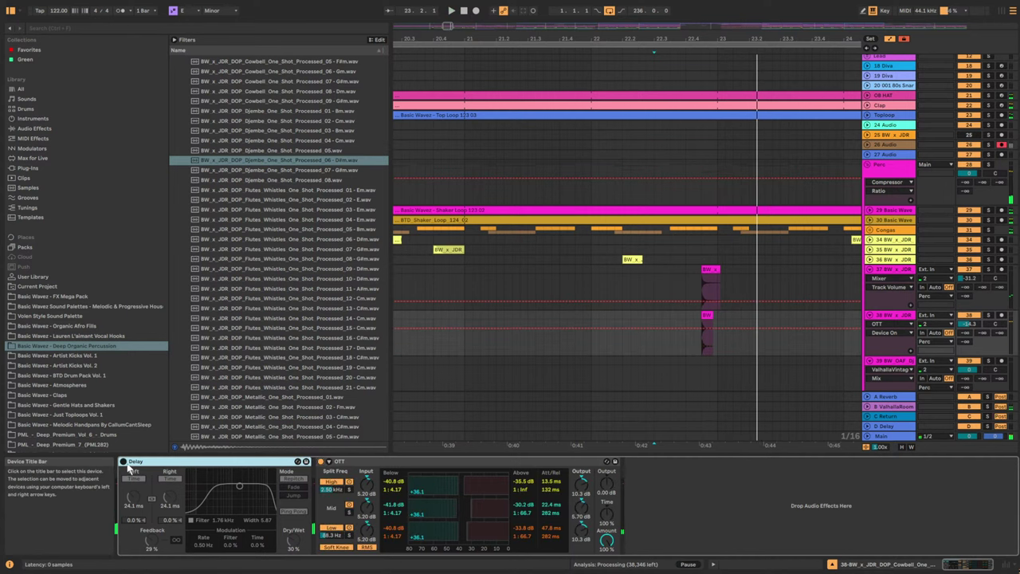
{"action": "key", "text": "Delete"}
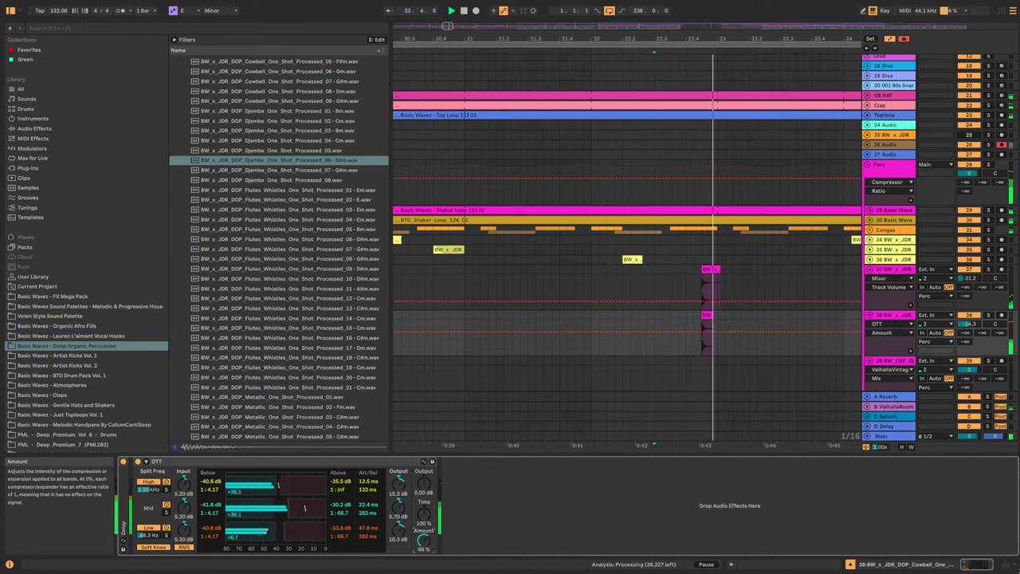
{"action": "left_click_drag", "start_coordinate": [423, 540], "coordinate": [423, 567]}
{"action": "key", "text": "space"}
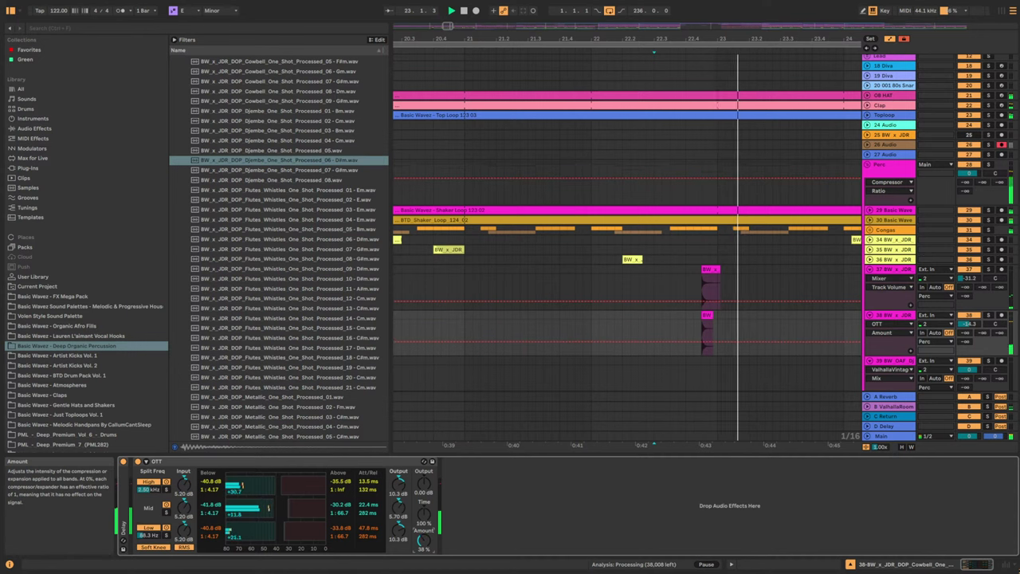
{"action": "key", "text": "space"}
{"action": "key", "text": "space"}
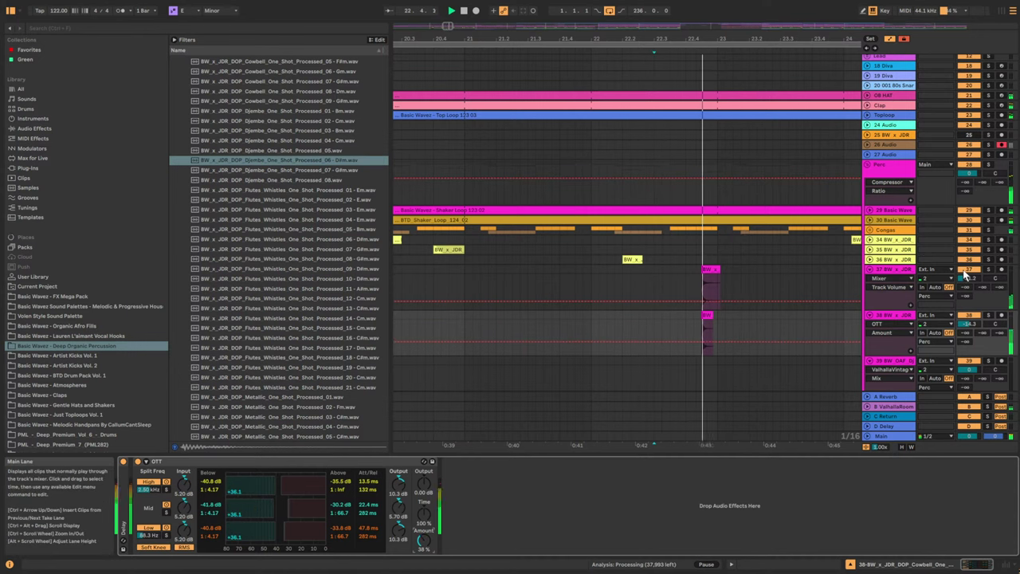
Solo the djembe layer track and open the pad's Diva 3 clip at bar 23 to check its notes.
{"action": "left_click", "coordinate": [704, 315]}
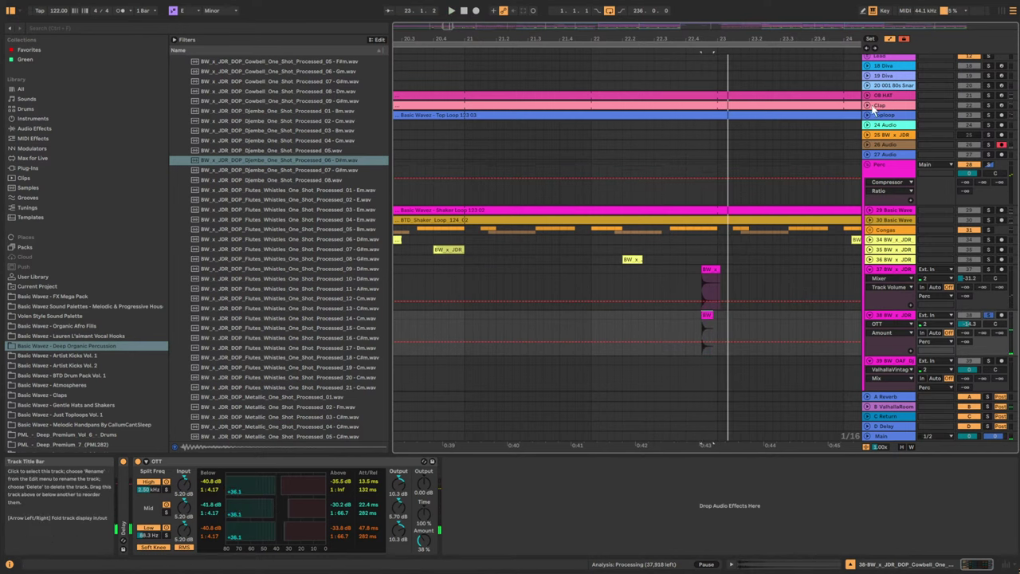
{"action": "scroll", "coordinate": [873, 116], "scroll_direction": "up", "scroll_amount": 5}
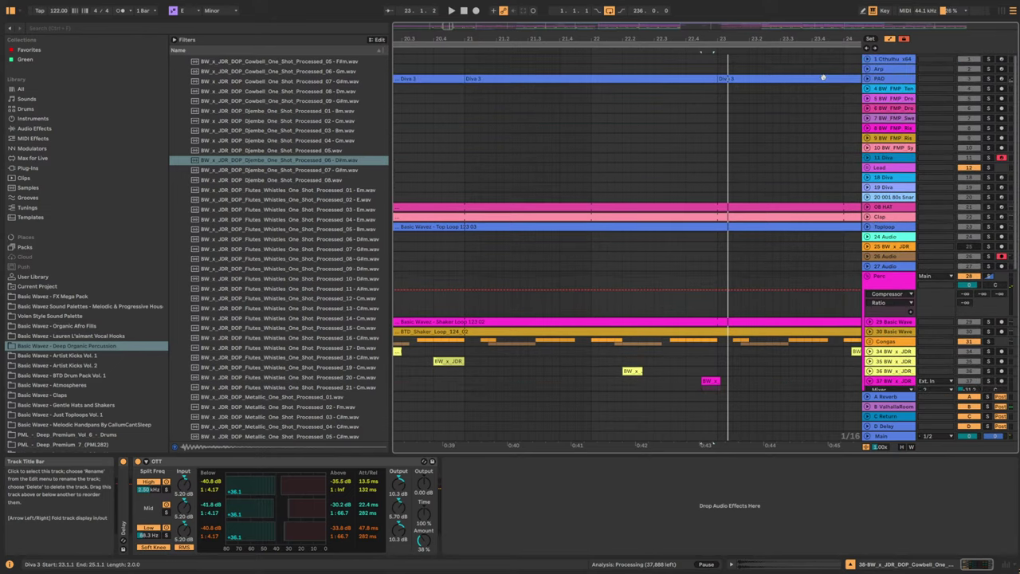
{"action": "double_click", "coordinate": [738, 79]}
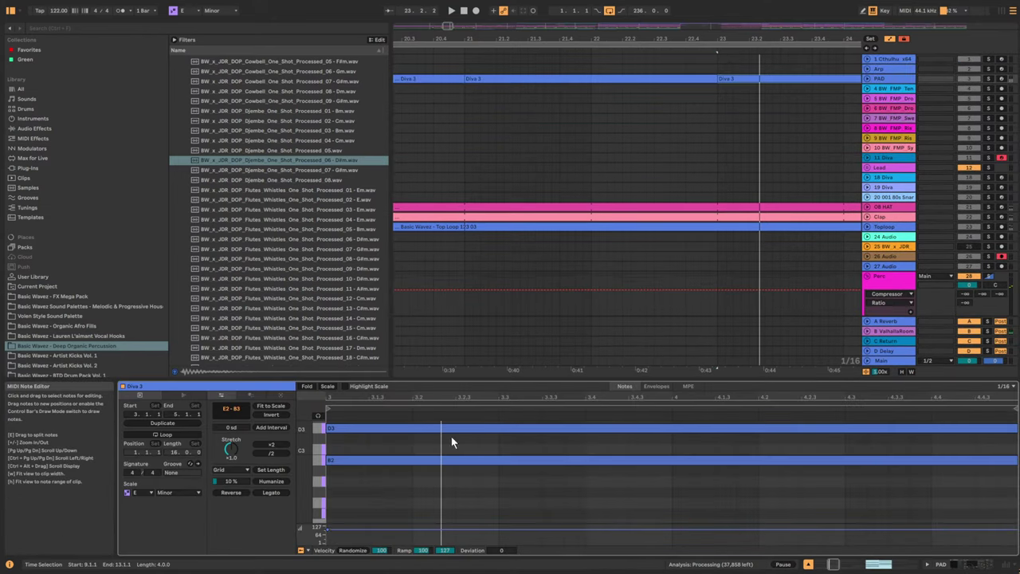
{"action": "scroll", "coordinate": [805, 244], "scroll_direction": "down", "scroll_amount": 3}
{"action": "scroll", "coordinate": [709, 299], "scroll_direction": "down", "scroll_amount": 5}
Select the djembe clip at 22.4.3 and play it soloed to hear its pitch.
{"action": "key", "text": "space"}
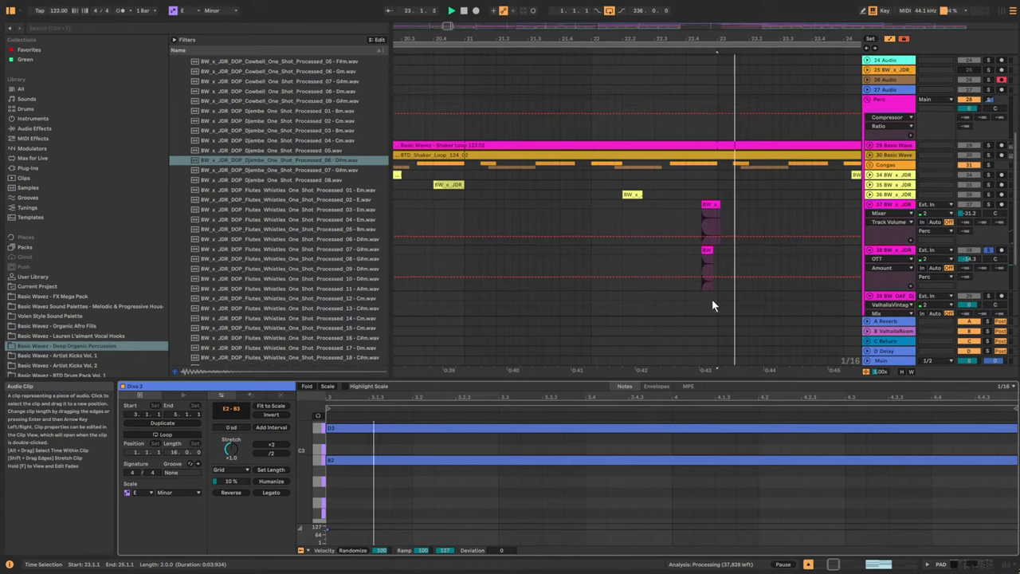
{"action": "key", "text": "space"}
{"action": "left_click", "coordinate": [704, 249]}
{"action": "key", "text": "space"}
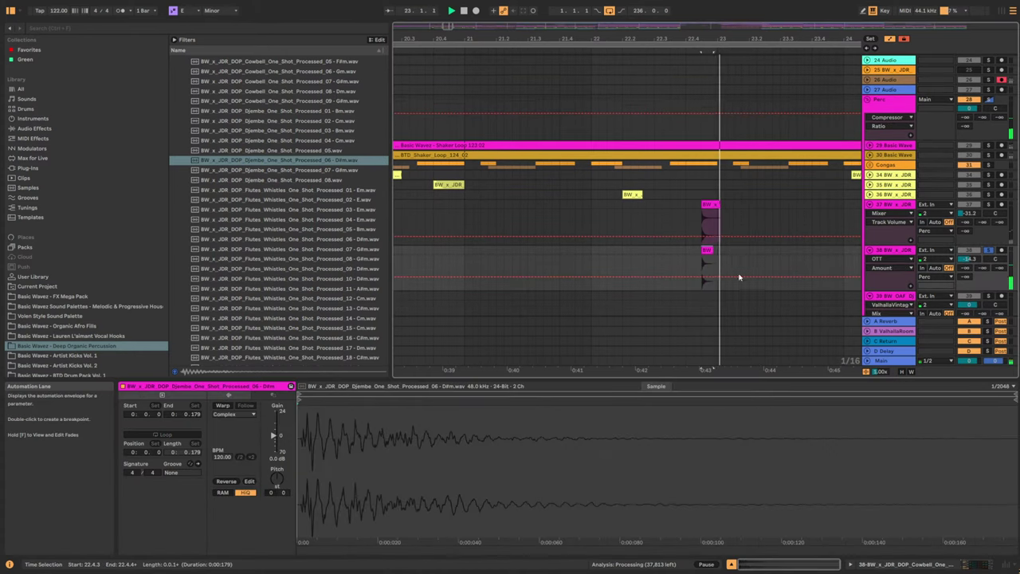
{"action": "key", "text": "space"}
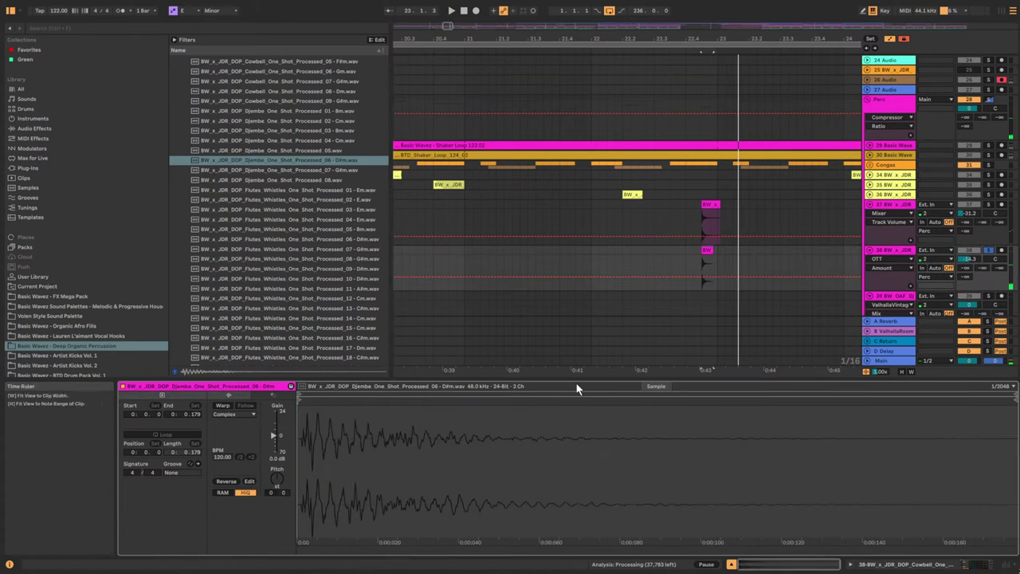
Search the system for "mini", launch the matching program and replay the soloed djembe clip.
{"action": "key", "text": "super"}
{"action": "type", "text": "mini"}
{"action": "key", "text": "Return"}
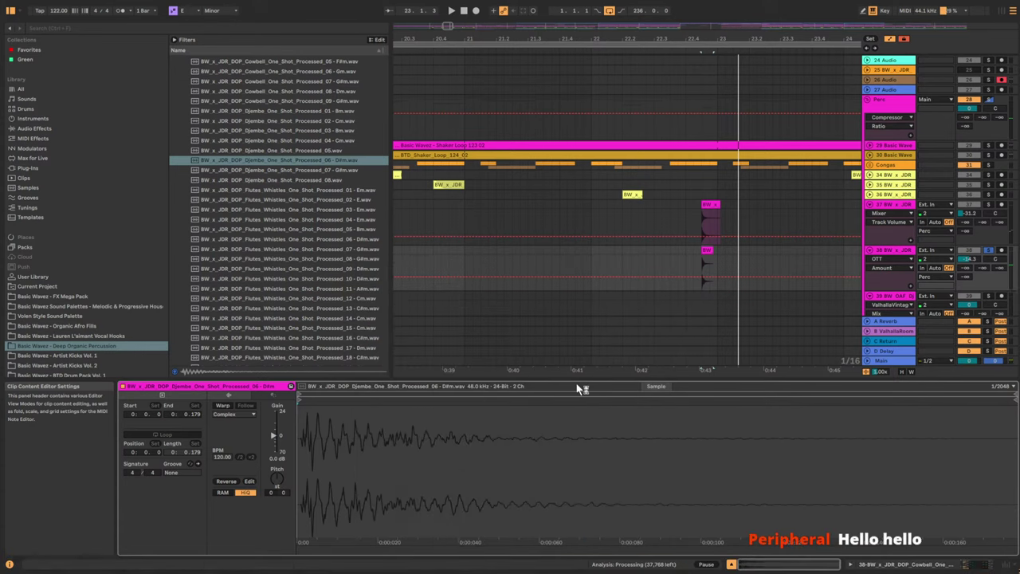
{"action": "left_click", "coordinate": [693, 263]}
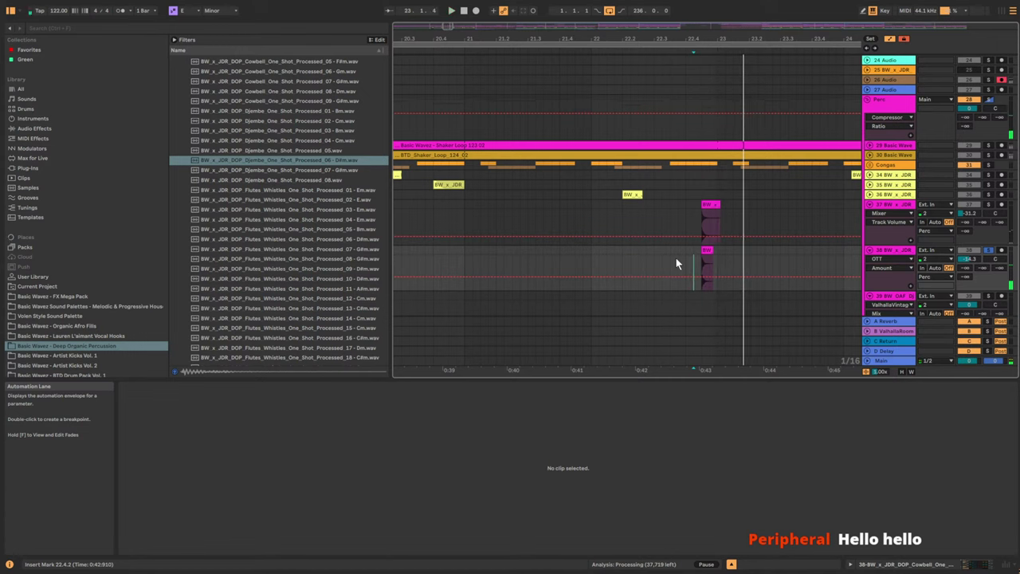
{"action": "key", "text": "space"}
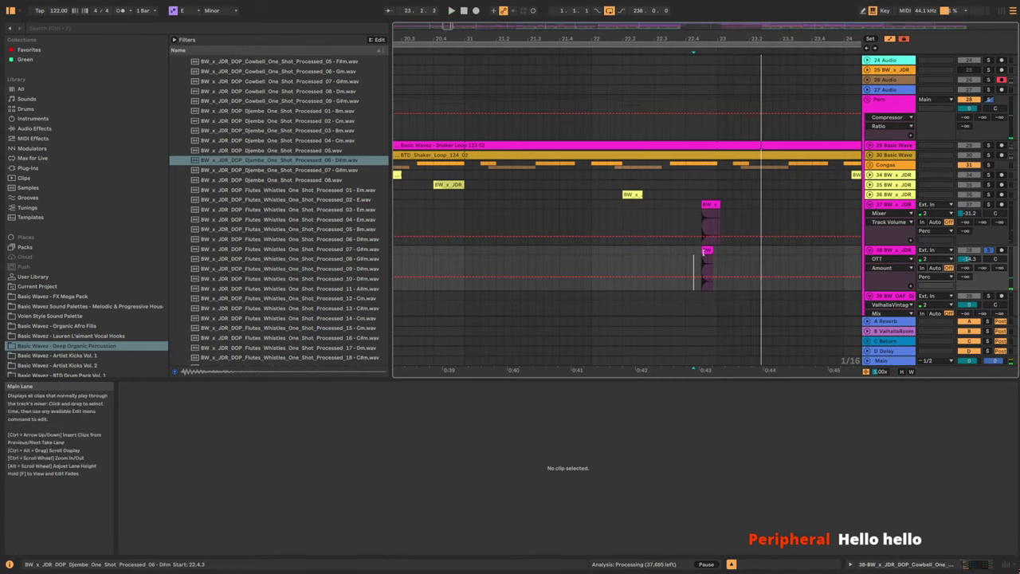
{"action": "left_click", "coordinate": [705, 251]}
{"action": "key", "text": "space"}
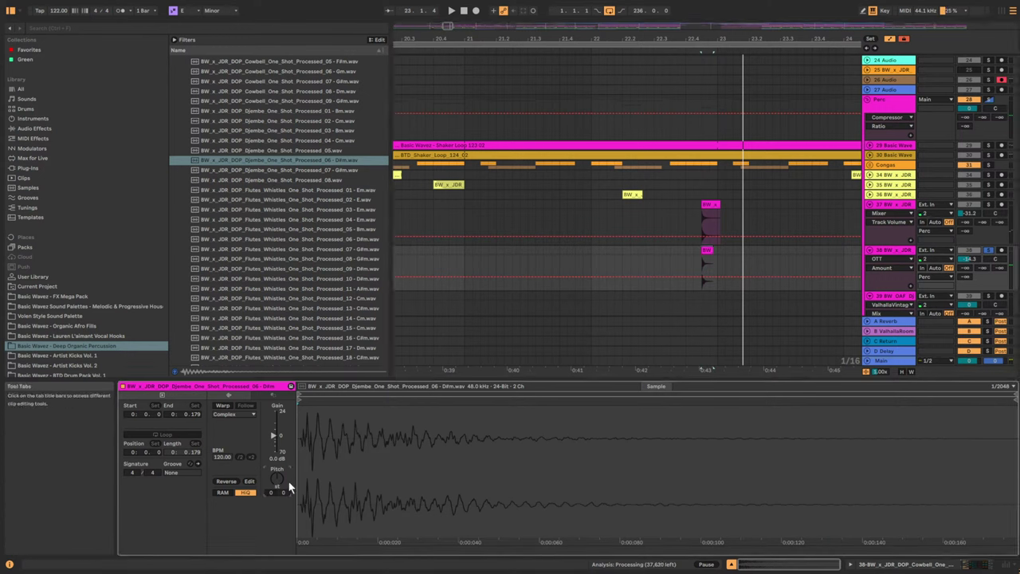
Transpose the djembe clip by -5 semitones and -24 cents while replaying it soloed.
{"action": "scroll", "coordinate": [288, 481], "scroll_direction": "down", "scroll_amount": 4}
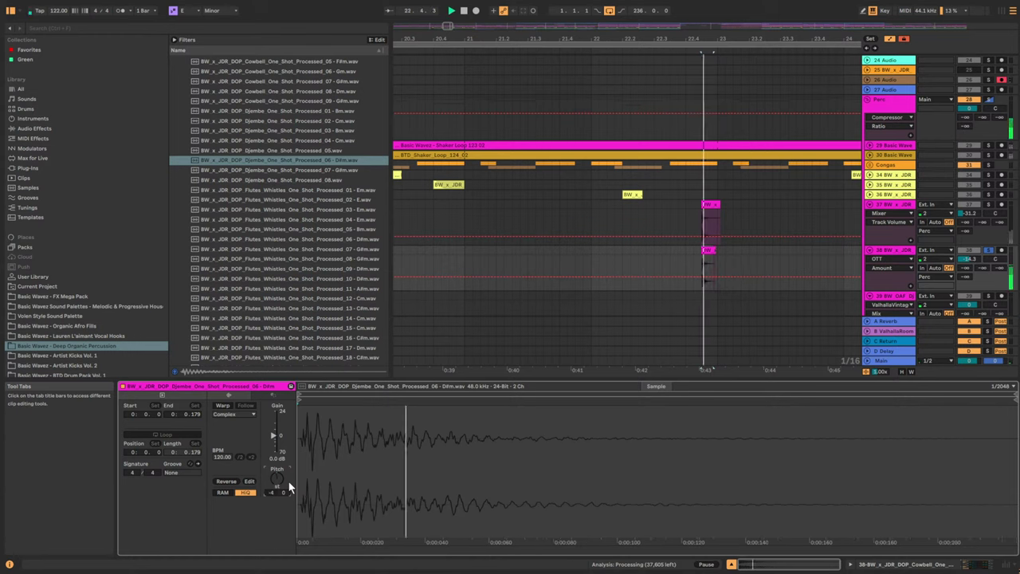
{"action": "scroll", "coordinate": [288, 481], "scroll_direction": "down", "scroll_amount": 4}
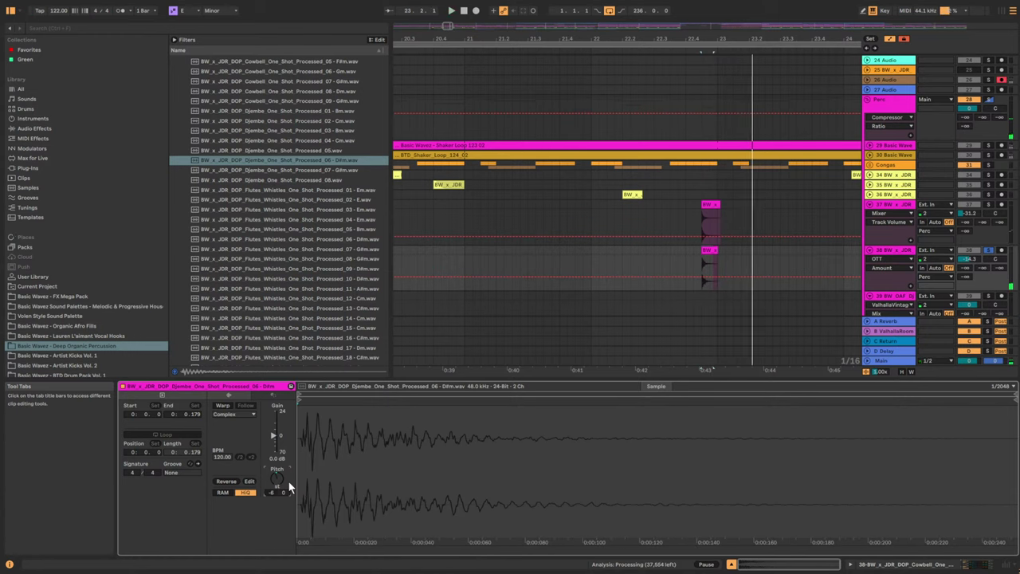
{"action": "scroll", "coordinate": [288, 481], "scroll_direction": "down", "scroll_amount": 1}
{"action": "scroll", "coordinate": [288, 481], "scroll_direction": "up", "scroll_amount": 1}
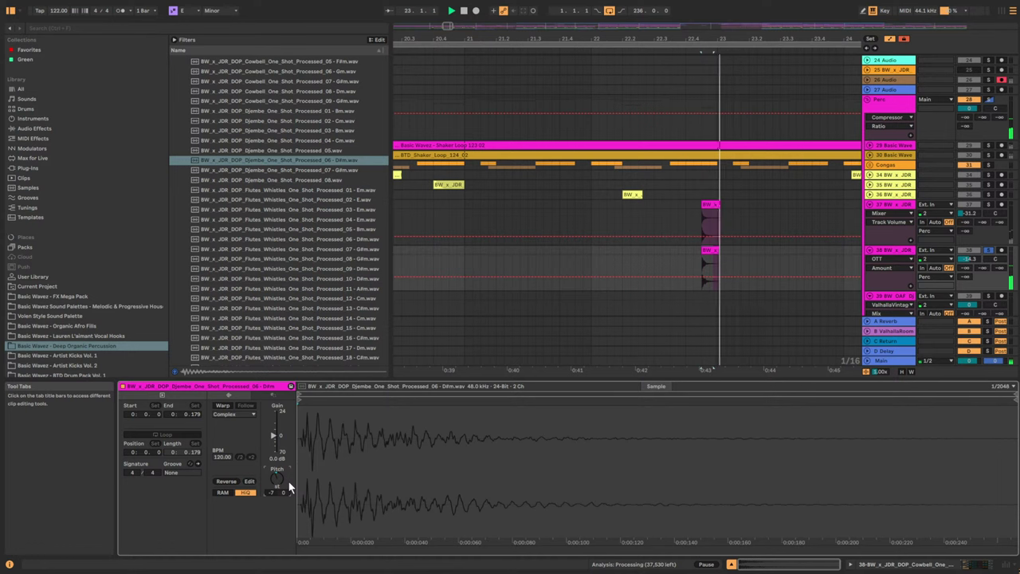
{"action": "scroll", "coordinate": [289, 481], "scroll_direction": "up", "scroll_amount": 2}
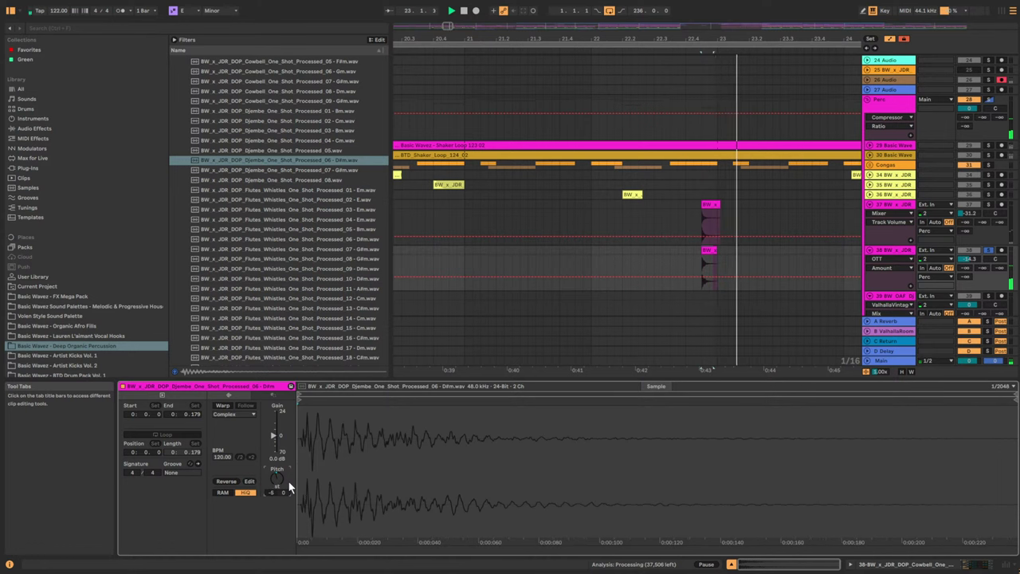
{"action": "scroll", "coordinate": [288, 482], "scroll_direction": "down", "scroll_amount": 1}
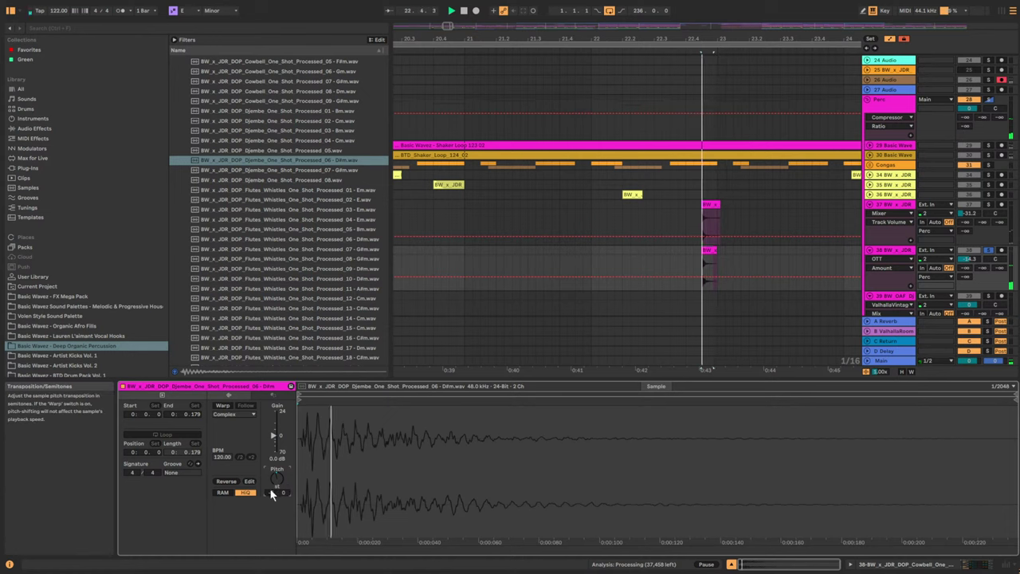
{"action": "left_click_drag", "start_coordinate": [283, 492], "coordinate": [283, 498]}
{"action": "scroll", "coordinate": [283, 491], "scroll_direction": "down", "scroll_amount": 10}
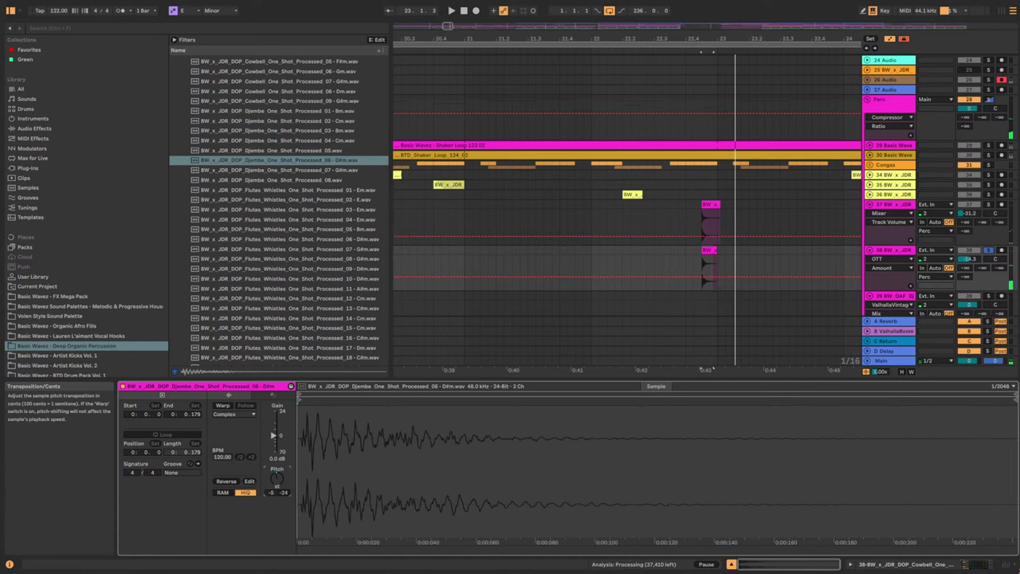
{"action": "scroll", "coordinate": [948, 143], "scroll_direction": "up", "scroll_amount": 5}
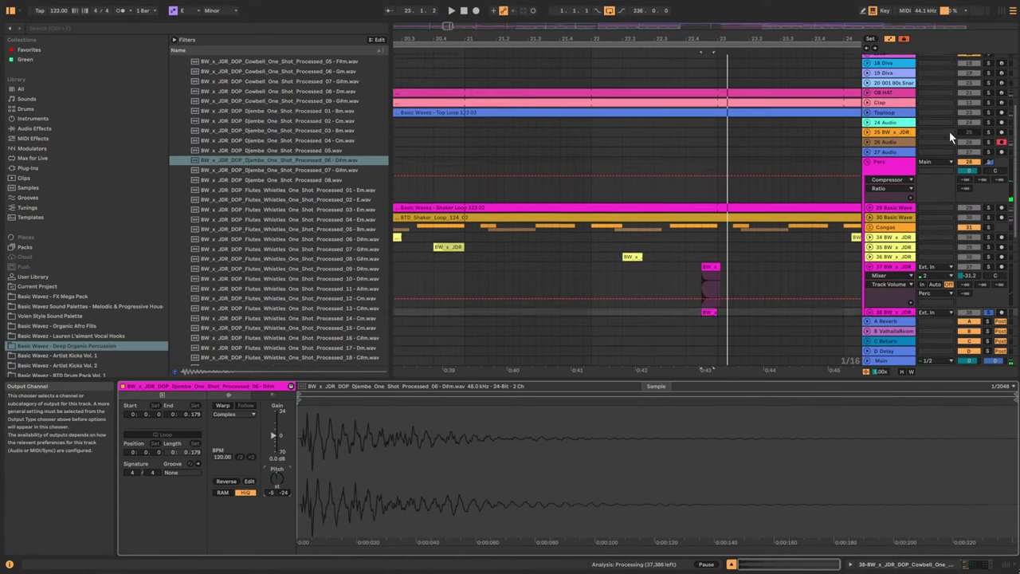
{"action": "scroll", "coordinate": [972, 159], "scroll_direction": "up", "scroll_amount": 2}
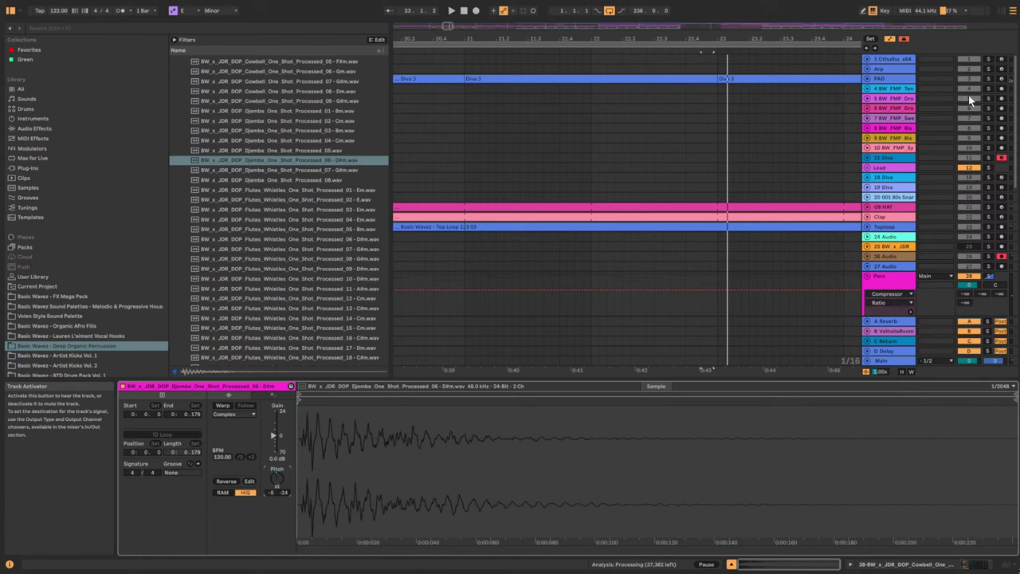
Replay the plings from 22.1.1 and unsolo the djembe layer track to hear it within the full mix.
{"action": "scroll", "coordinate": [731, 235], "scroll_direction": "down", "scroll_amount": 5}
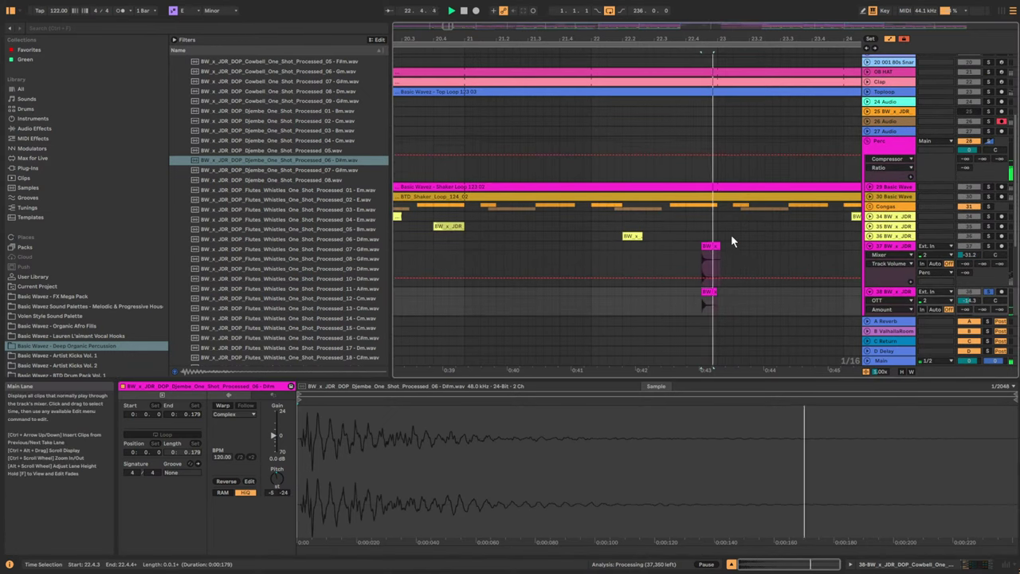
{"action": "left_click", "coordinate": [591, 261]}
{"action": "key", "text": "space"}
{"action": "scroll", "coordinate": [722, 263], "scroll_direction": "down", "scroll_amount": 3}
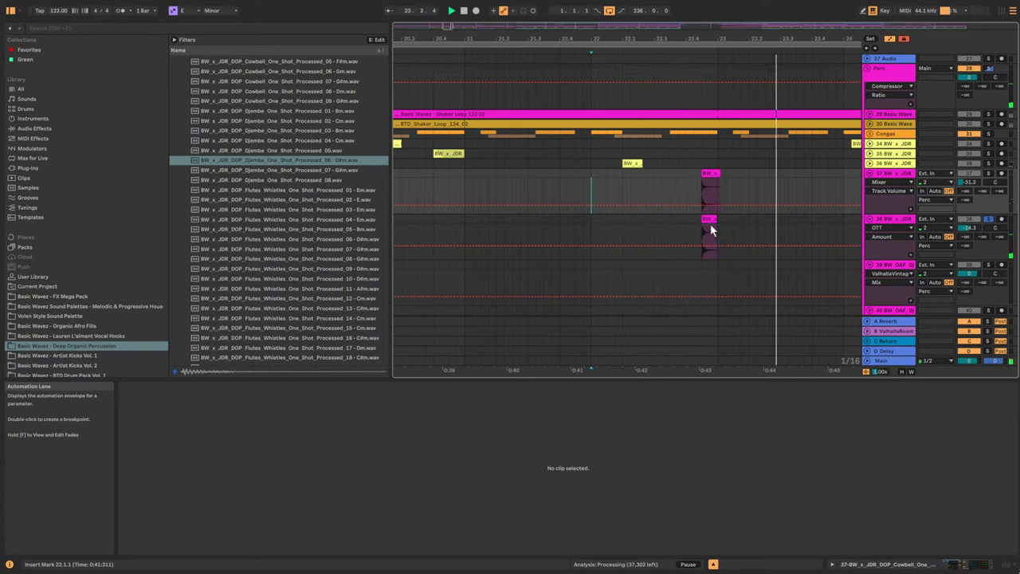
{"action": "key", "text": "space"}
{"action": "key", "text": "space"}
{"action": "key", "text": "space"}
{"action": "left_click", "coordinate": [988, 219]}
{"action": "key", "text": "space"}
Lower the djembe layer track's volume to about -18 dB while replaying the mix from 22.1.1.
{"action": "left_click_drag", "start_coordinate": [969, 228], "coordinate": [969, 250]}
{"action": "key", "text": "space"}
{"action": "key", "text": "space"}
{"action": "key", "text": "space"}
{"action": "key", "text": "space"}
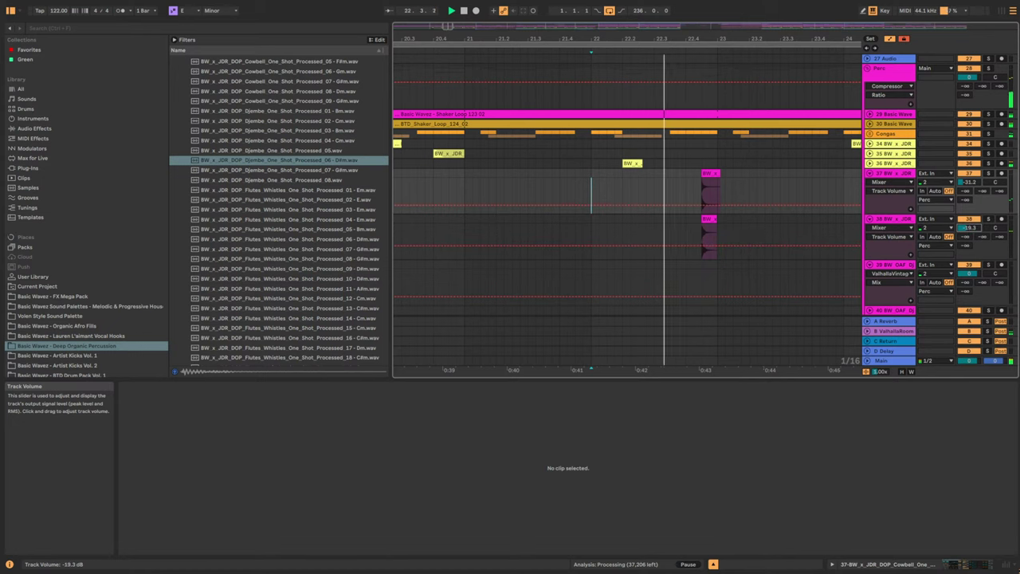
{"action": "key", "text": "space"}
{"action": "key", "text": "space"}
Copy the djembe hit from 22.3.1–23.1.1 under the later plings in bars 30 and 32, aligned with the cowbell clips.
{"action": "left_click_drag", "start_coordinate": [591, 39], "coordinate": [490, 38]}
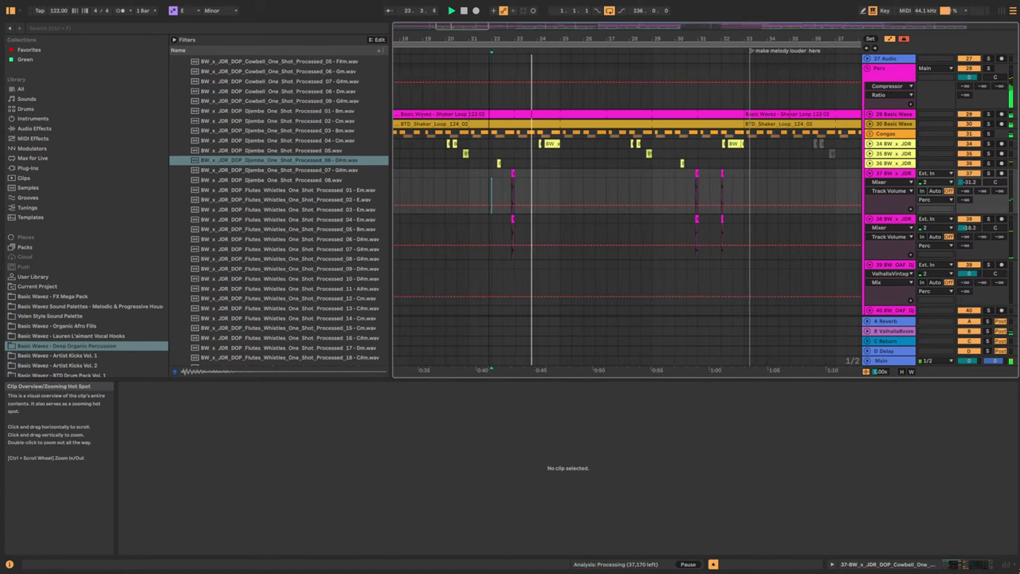
{"action": "left_click", "coordinate": [505, 219]}
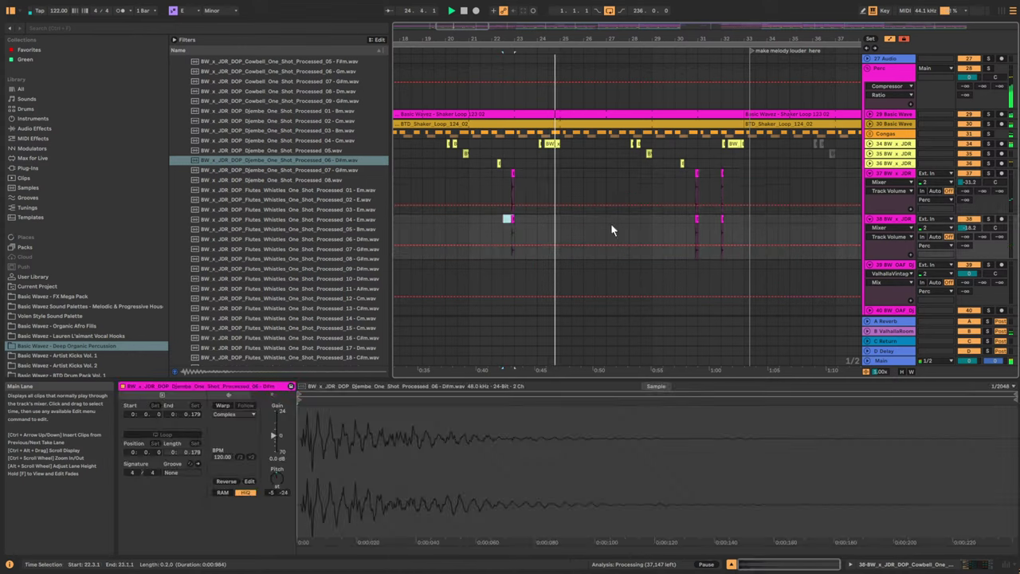
{"action": "left_click", "coordinate": [688, 219], "text": "ctrl"}
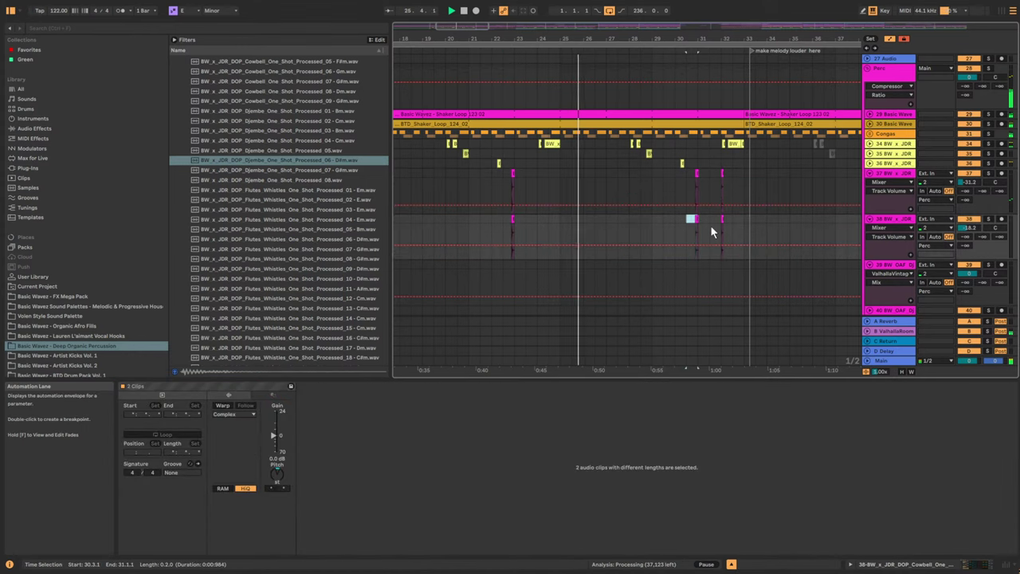
{"action": "left_click", "coordinate": [686, 220]}
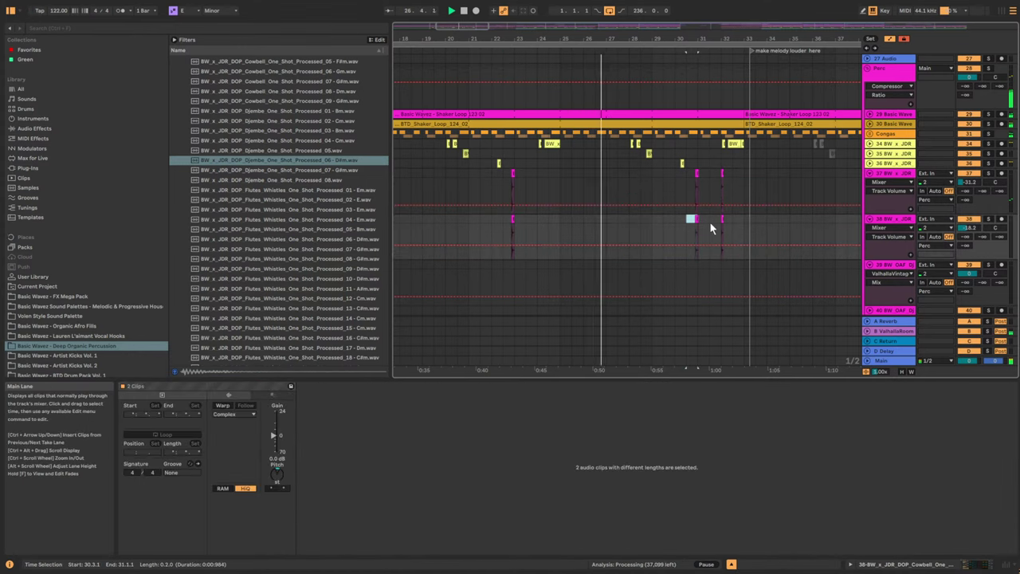
{"action": "left_click", "coordinate": [710, 219]}
{"action": "key", "text": "ctrl+v"}
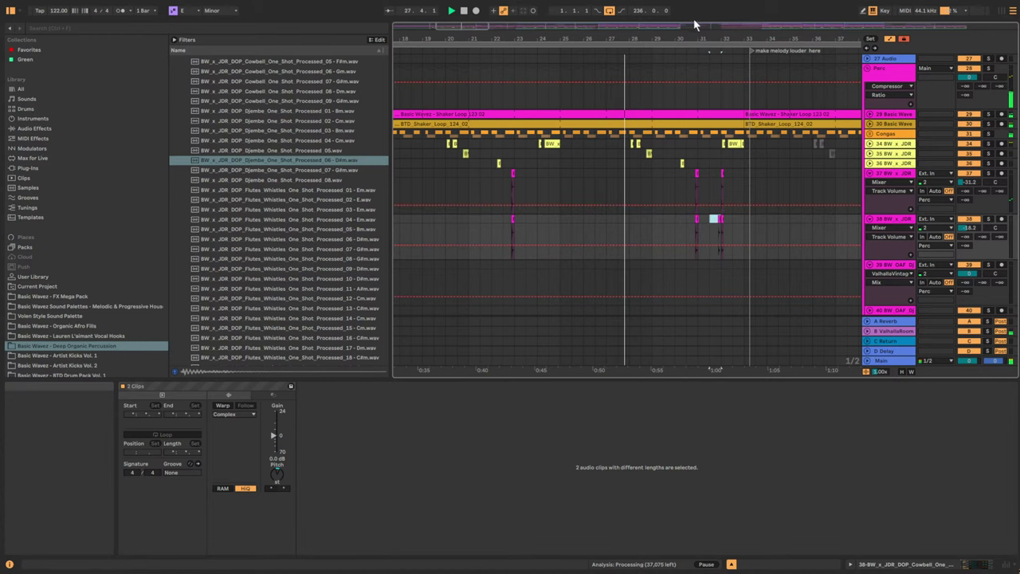
{"action": "left_click_drag", "start_coordinate": [478, 26], "coordinate": [498, 55]}
{"action": "left_click_drag", "start_coordinate": [714, 219], "coordinate": [742, 226]}
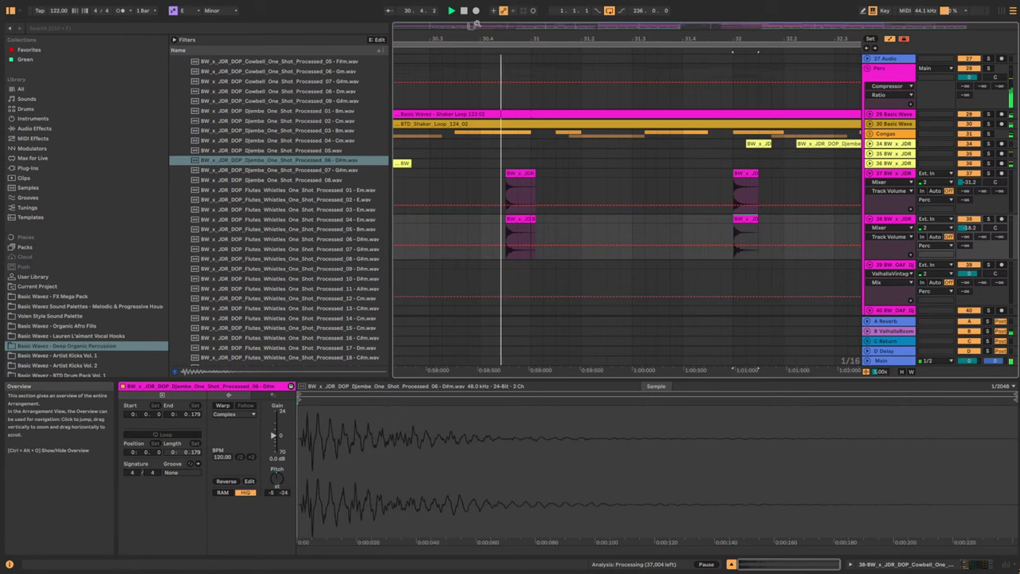
Paste the 22.3.1–23.1.1 djembe selection at 15.3.1 and deactivate the djembe clip at 15.4.3.
{"action": "left_click_drag", "start_coordinate": [472, 26], "coordinate": [460, 1]}
{"action": "left_click", "coordinate": [454, 228]}
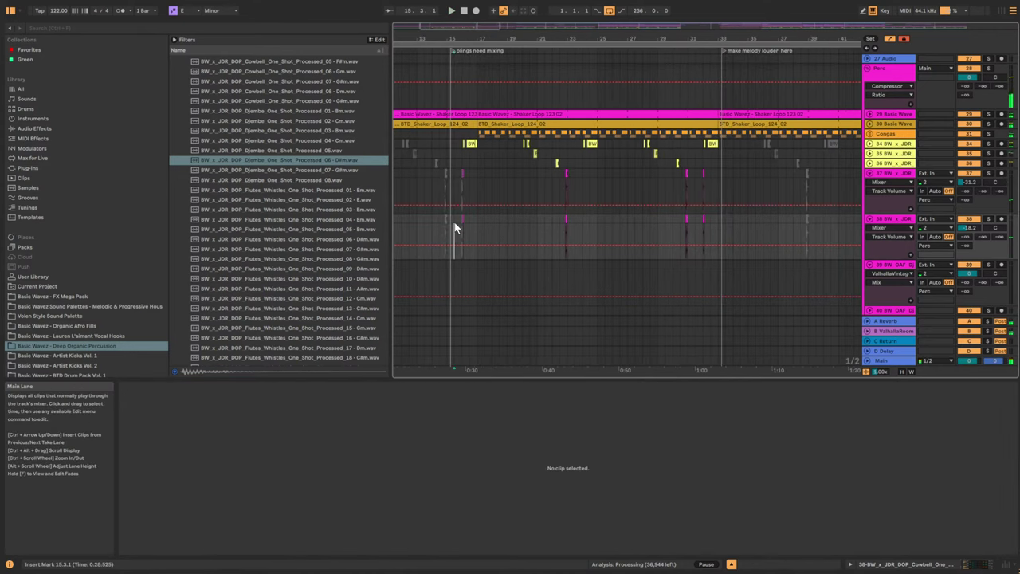
{"action": "key", "text": "space"}
{"action": "left_click", "coordinate": [565, 218]}
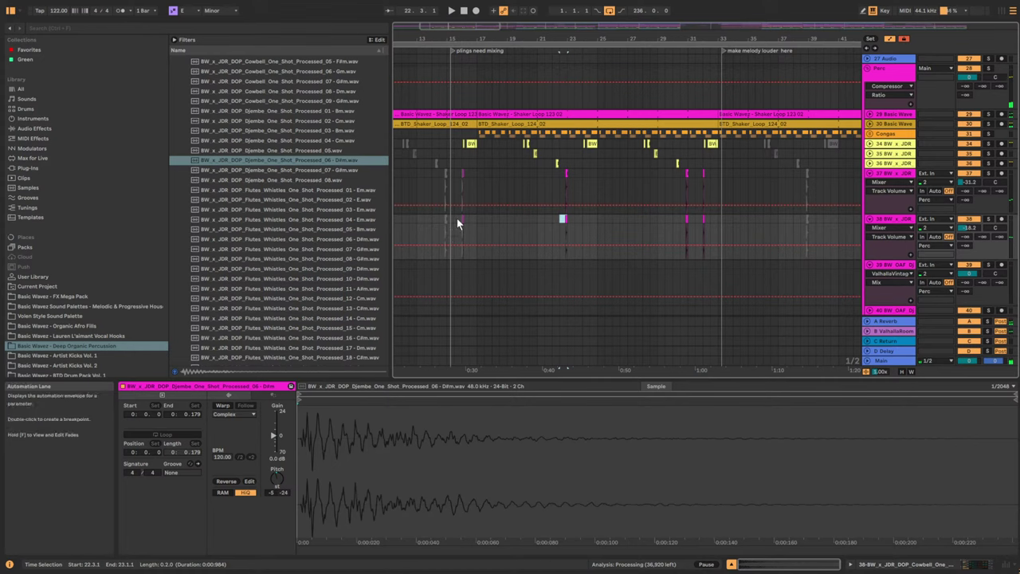
{"action": "left_click", "coordinate": [456, 219]}
{"action": "left_click", "coordinate": [459, 219]}
{"action": "left_click_drag", "start_coordinate": [445, 24], "coordinate": [549, 210]}
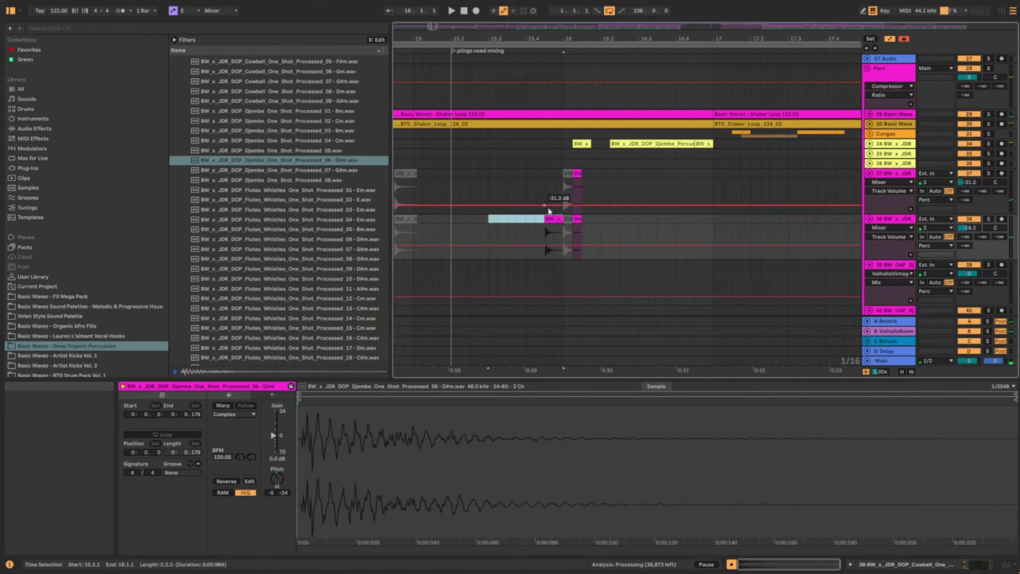
{"action": "left_click", "coordinate": [551, 220]}
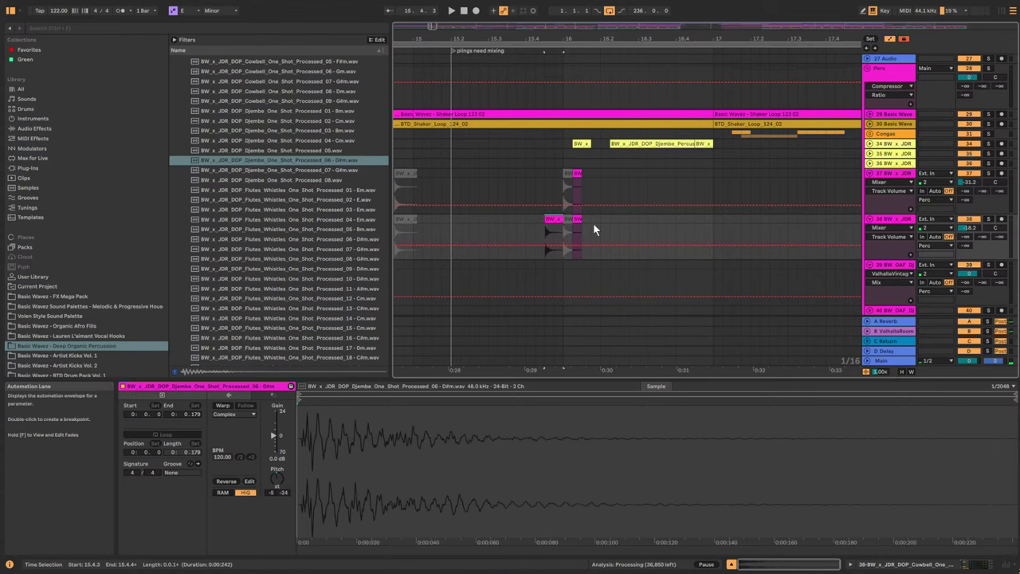
{"action": "key", "text": "0"}
Copy the cowbell and djembe clips from 17.1.1–33.1.1 on both tracks to 65.1.1.
{"action": "left_click_drag", "start_coordinate": [431, 25], "coordinate": [431, 11]}
{"action": "left_click_drag", "start_coordinate": [516, 182], "coordinate": [674, 237]}
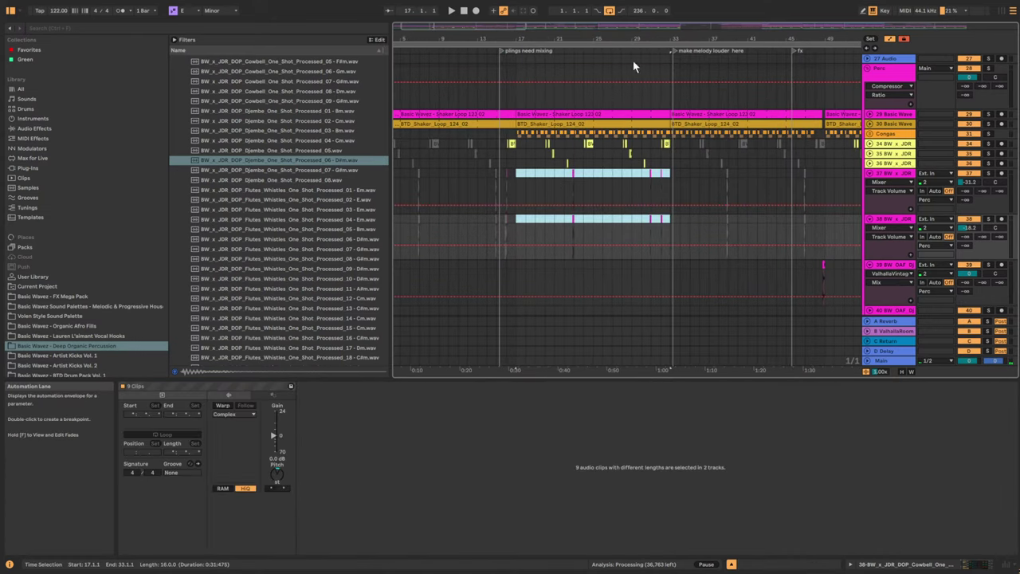
{"action": "left_click_drag", "start_coordinate": [509, 28], "coordinate": [598, 24]}
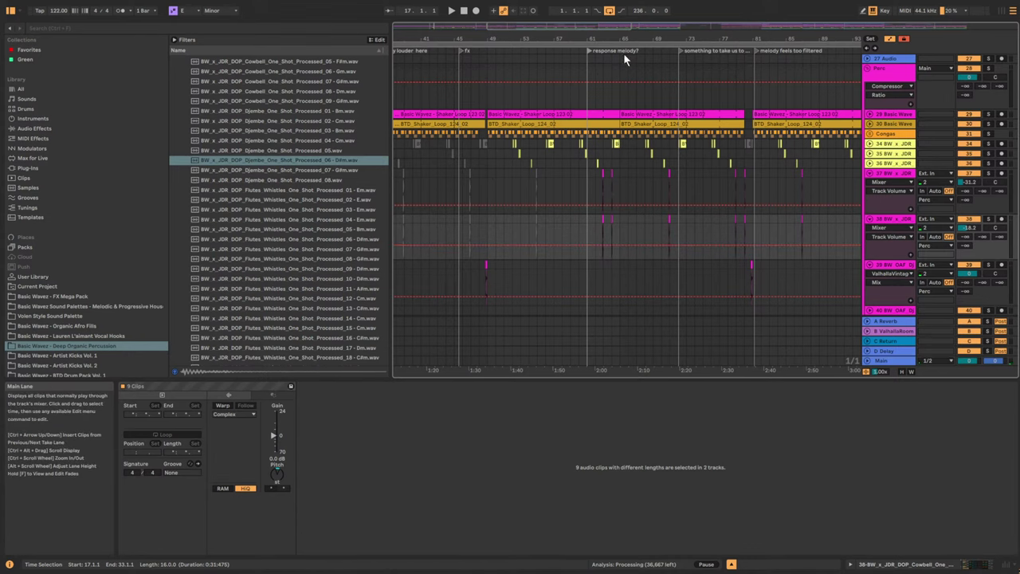
{"action": "mouse_move", "coordinate": [558, 29]}
{"action": "left_mouse_down"}
{"action": "mouse_move", "coordinate": [486, 28]}
{"action": "mouse_move", "coordinate": [545, 28]}
{"action": "left_mouse_up"}
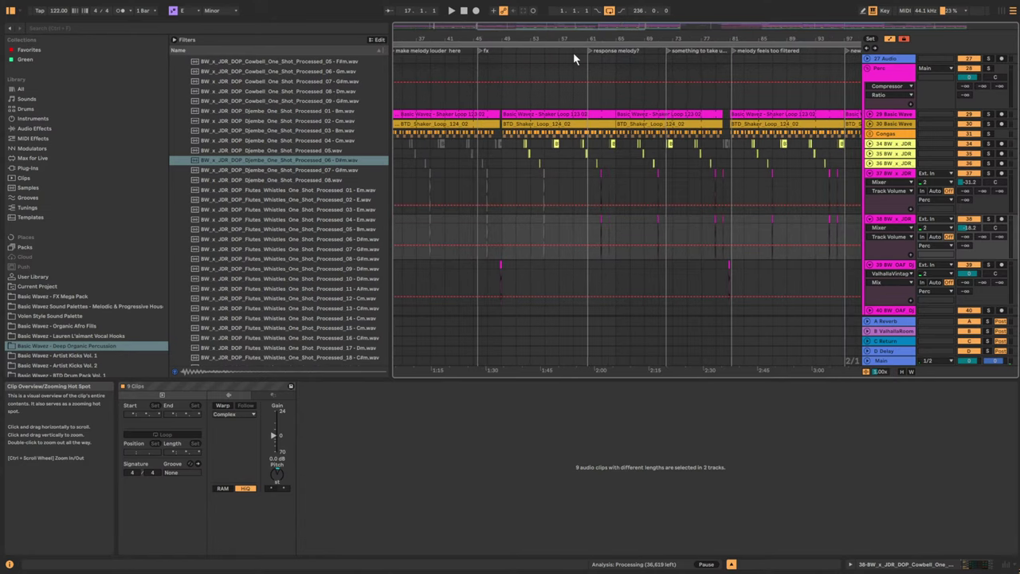
{"action": "left_click", "coordinate": [614, 171]}
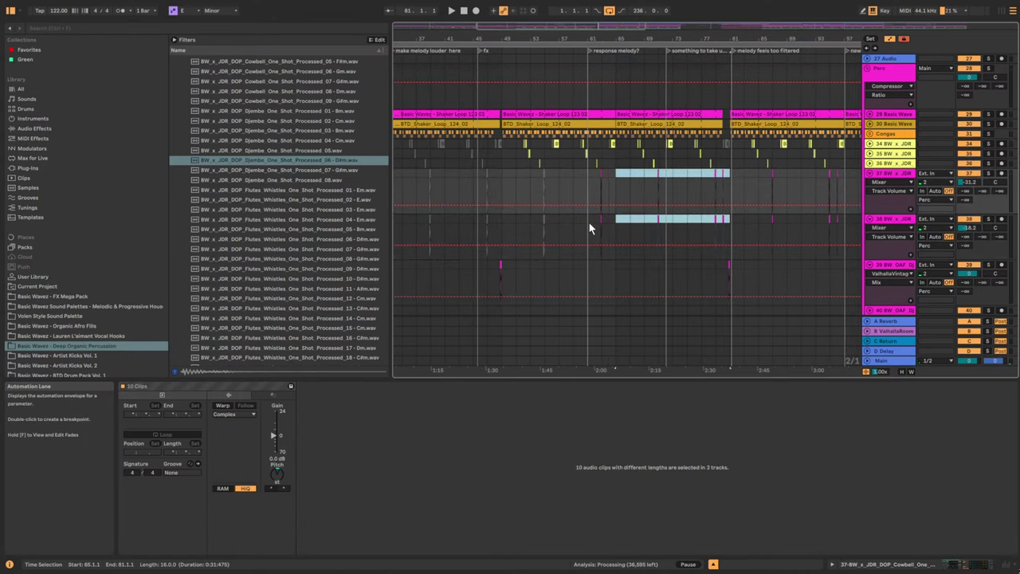
Copy the cowbell and djembe clips from 77.1.1–81.1.1 to 61.1.1 and play that section.
{"action": "left_click", "coordinate": [589, 223]}
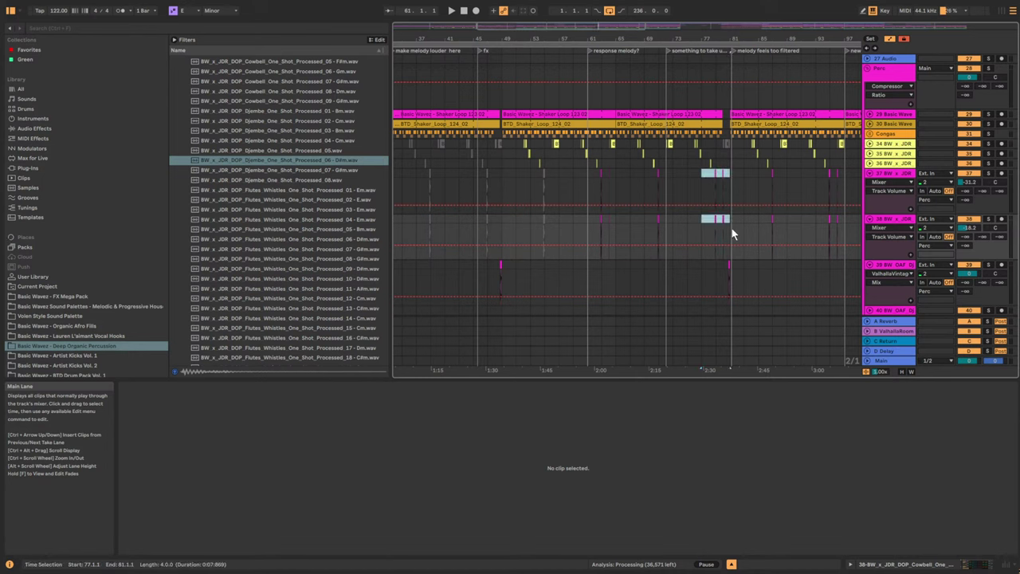
{"action": "left_click_drag", "start_coordinate": [732, 228], "coordinate": [730, 228]}
{"action": "left_click", "coordinate": [588, 173]}
{"action": "key", "text": "ctrl+v"}
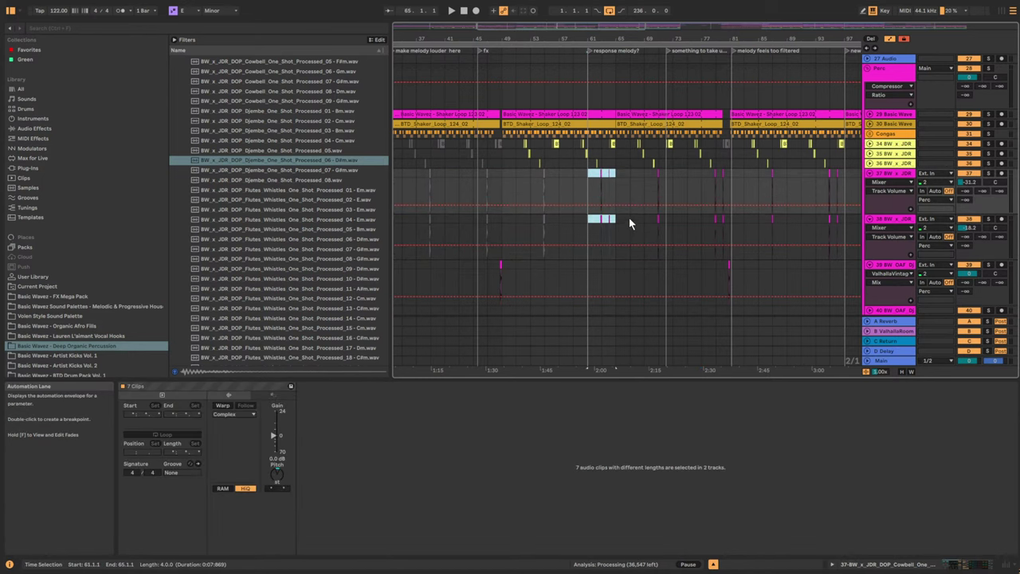
{"action": "key", "text": "space"}
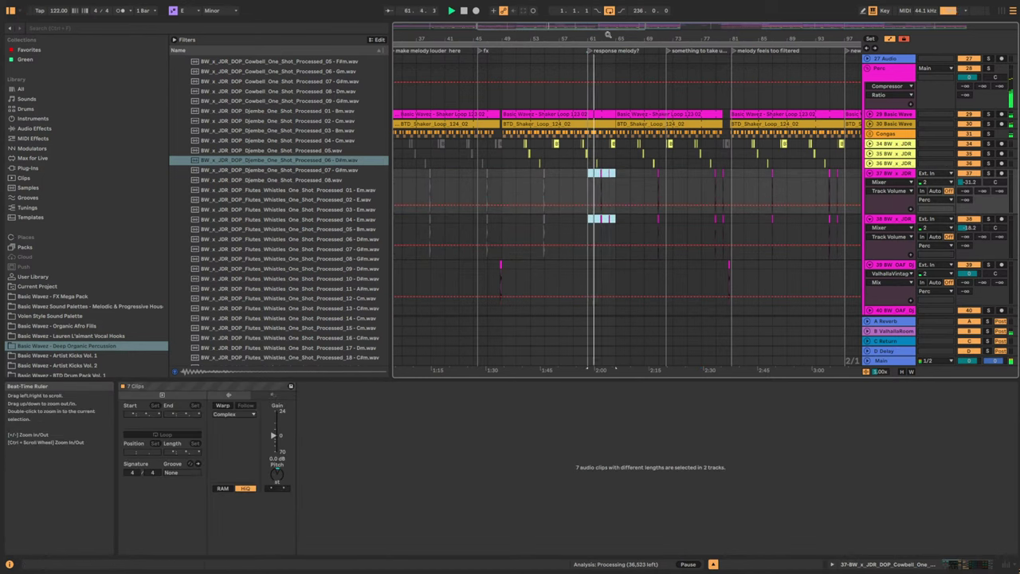
{"action": "left_click_drag", "start_coordinate": [607, 33], "coordinate": [644, 92]}
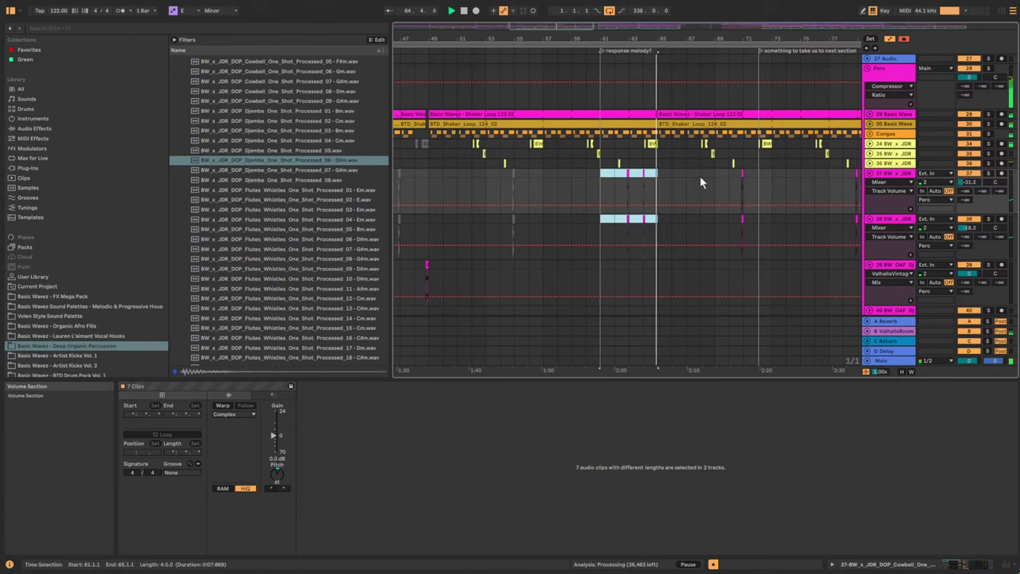
{"action": "left_click_drag", "start_coordinate": [589, 38], "coordinate": [370, 39]}
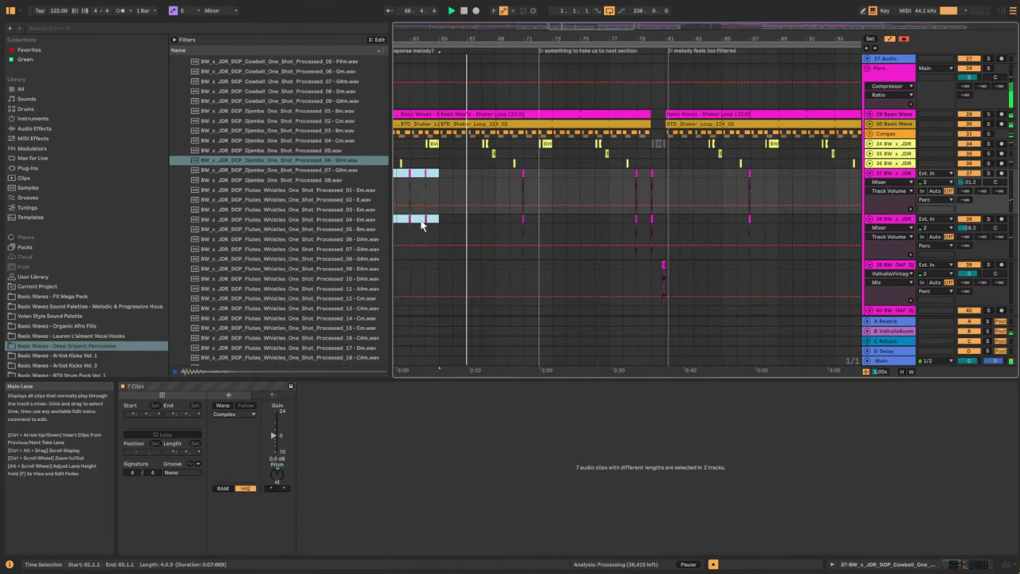
Duplicate the layered pling clips from 65.1.1–81.1.4 to 81.1.1 and paste them again at 97.1.1.
{"action": "left_click_drag", "start_coordinate": [564, 28], "coordinate": [545, 10]}
{"action": "left_click_drag", "start_coordinate": [519, 172], "coordinate": [626, 245]}
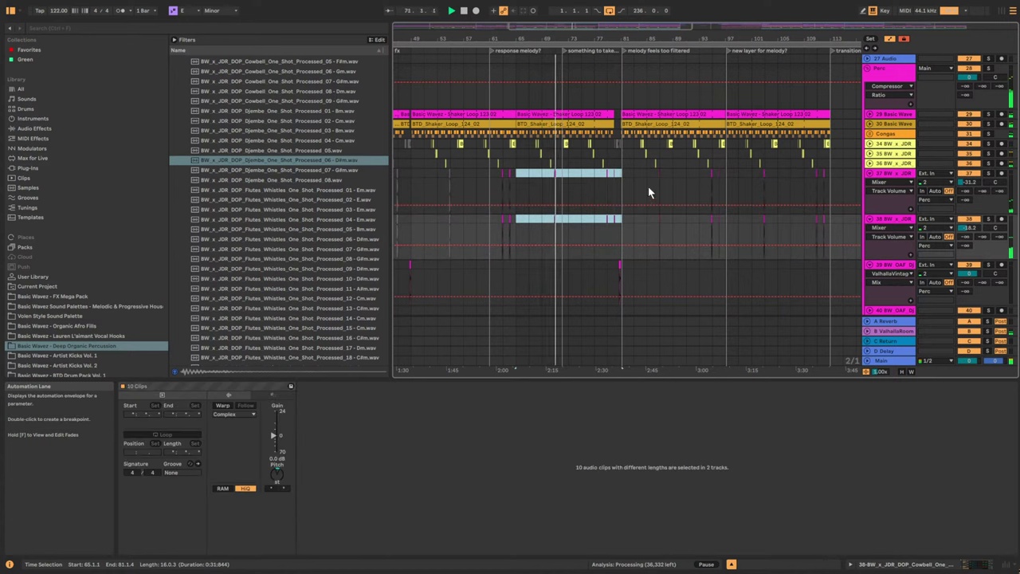
{"action": "key", "text": "ctrl+d"}
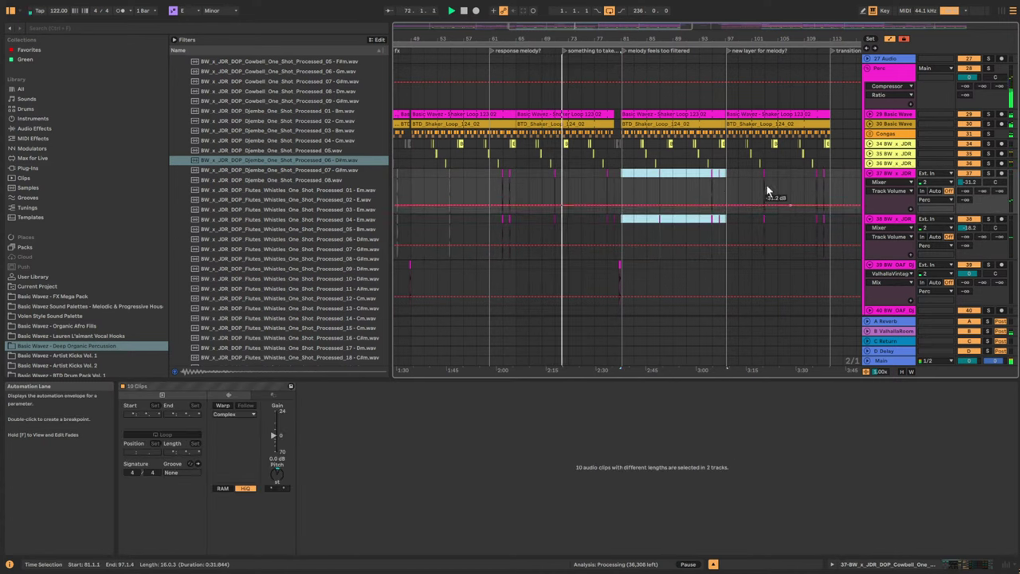
{"action": "left_click", "coordinate": [726, 174]}
{"action": "key", "text": "ctrl+v"}
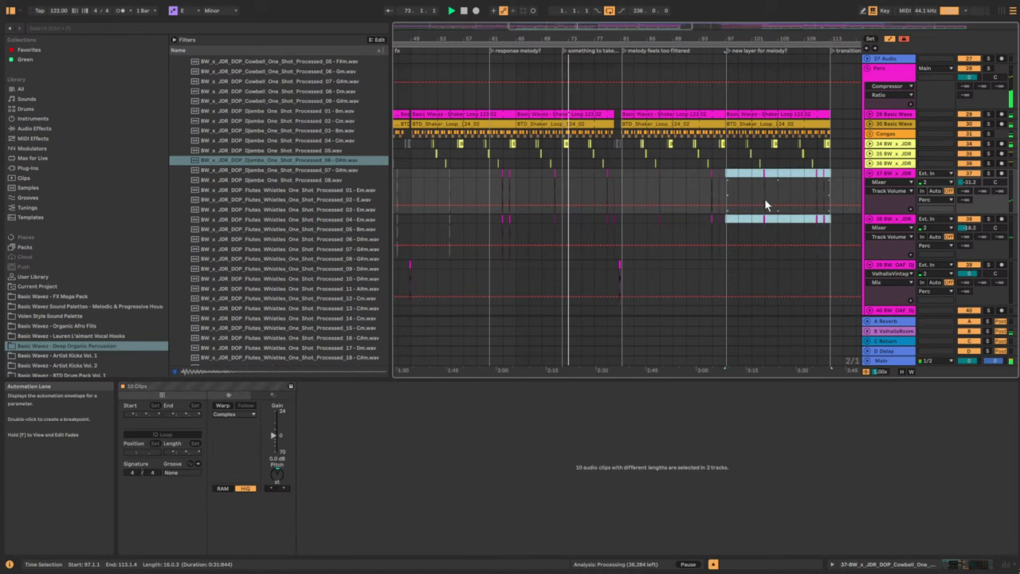
Play the copied plings around bars 95, 103 and 111 to check how they sit in the mix.
{"action": "key", "text": "space"}
{"action": "left_click", "coordinate": [712, 173]}
{"action": "key", "text": "space"}
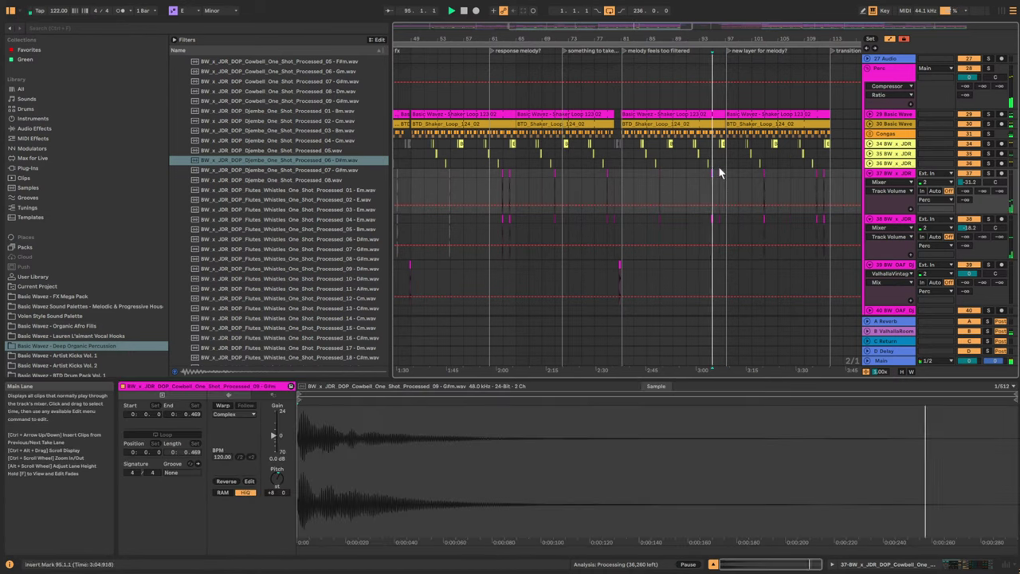
{"action": "key", "text": "space"}
{"action": "left_click_drag", "start_coordinate": [742, 38], "coordinate": [742, 159]}
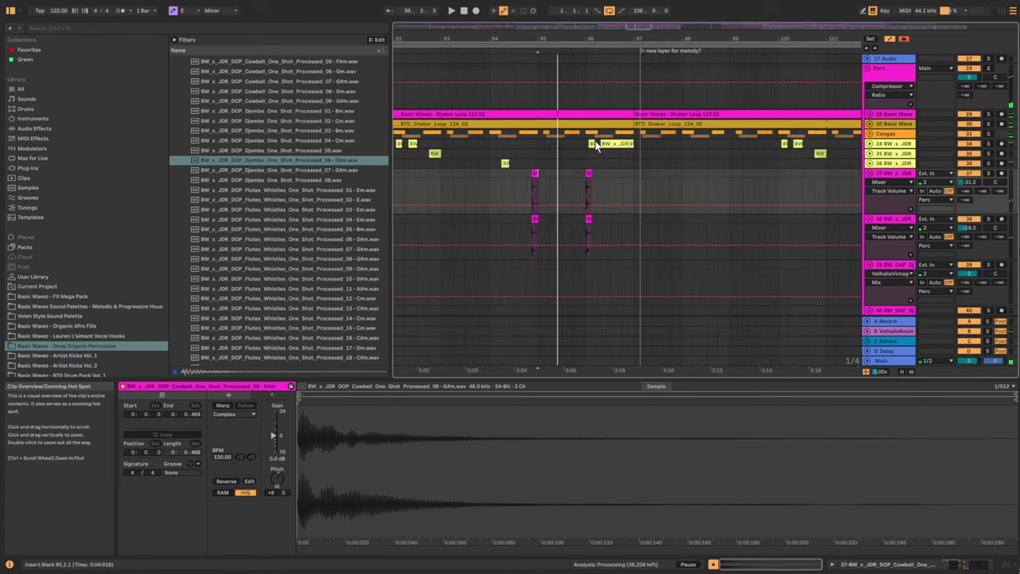
{"action": "left_click", "coordinate": [529, 176]}
{"action": "key", "text": "space"}
{"action": "left_click", "coordinate": [572, 182]}
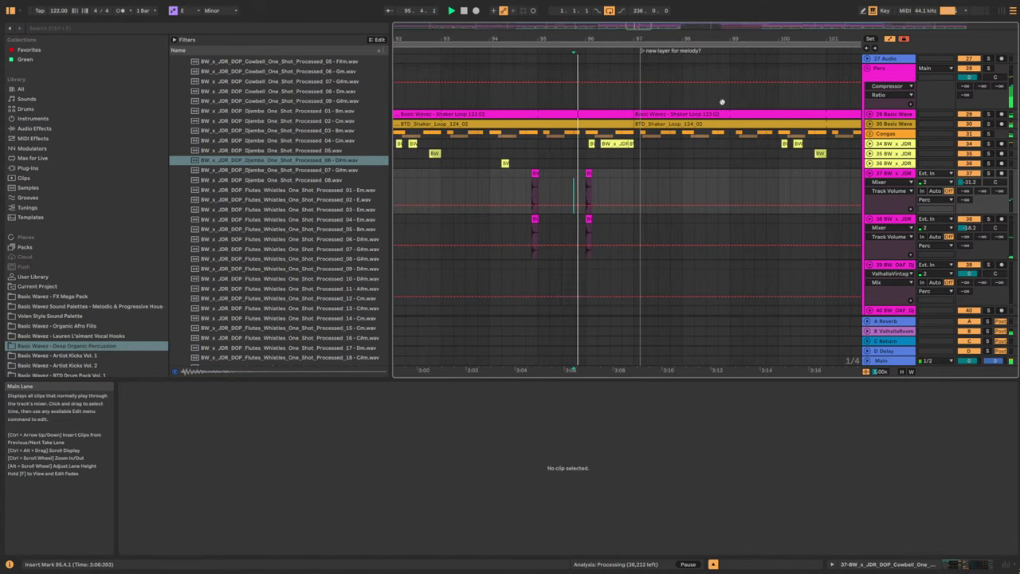
{"action": "scroll", "coordinate": [574, 182], "scroll_direction": "right", "scroll_amount": 5}
{"action": "left_click", "coordinate": [616, 181]}
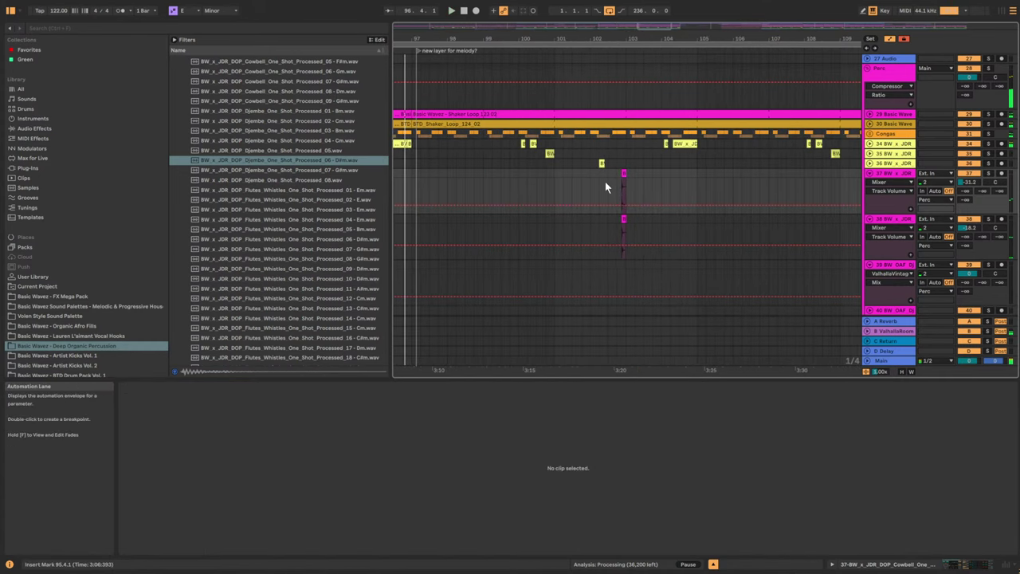
{"action": "scroll", "coordinate": [543, 206], "scroll_direction": "right", "scroll_amount": 8}
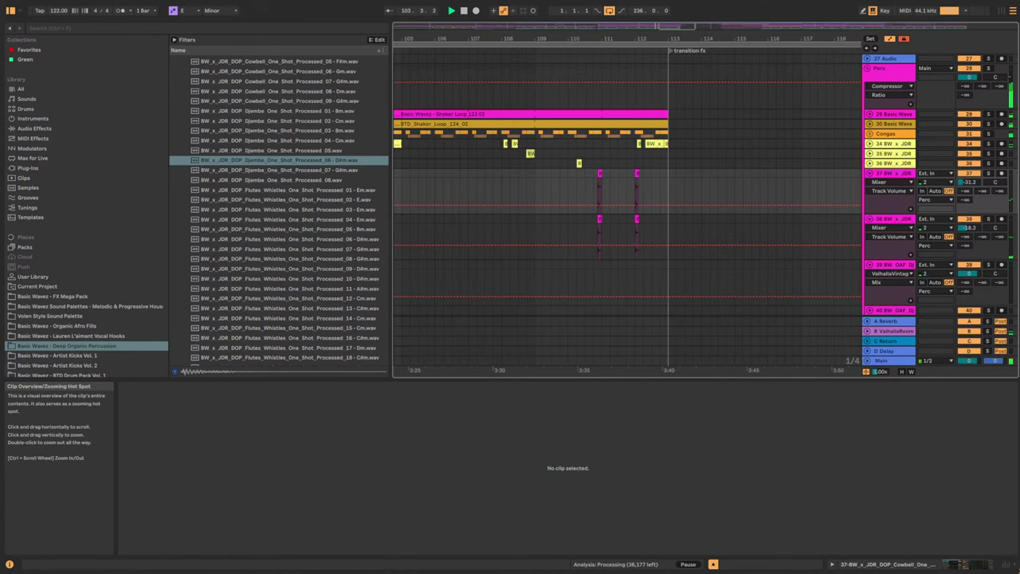
{"action": "left_click", "coordinate": [584, 175]}
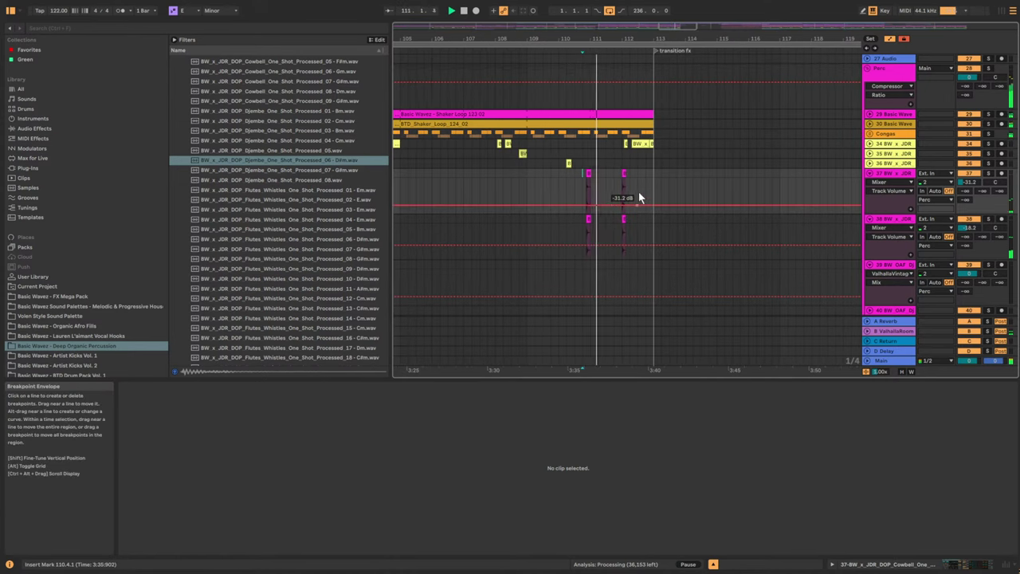
{"action": "left_click", "coordinate": [614, 183]}
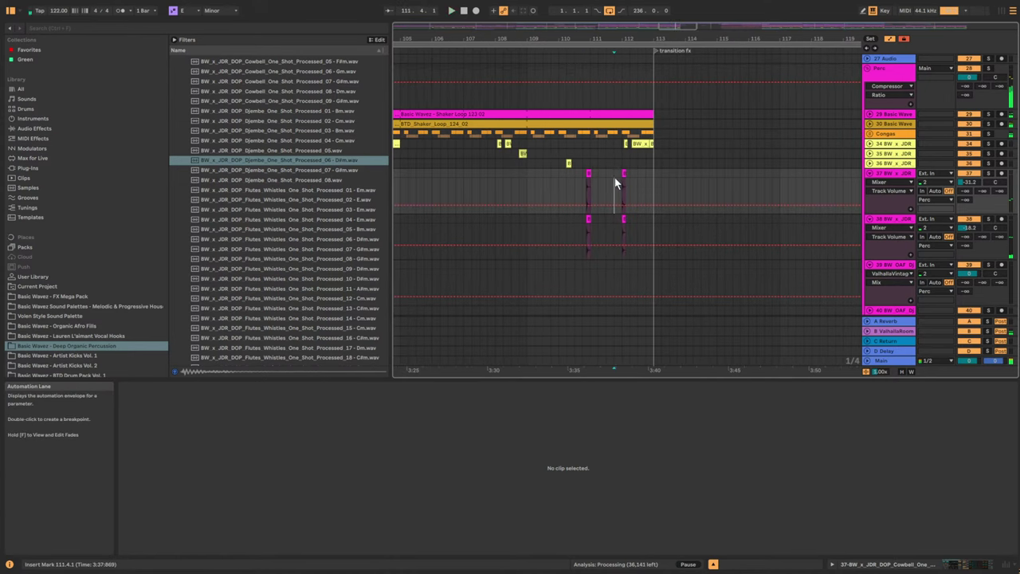
Copy the layered cowbell and djembe clips from 97.1.1–113.1.1 on both tracks to 145.1.1.
{"action": "double_click", "coordinate": [681, 26]}
{"action": "left_click_drag", "start_coordinate": [681, 27], "coordinate": [734, 34]}
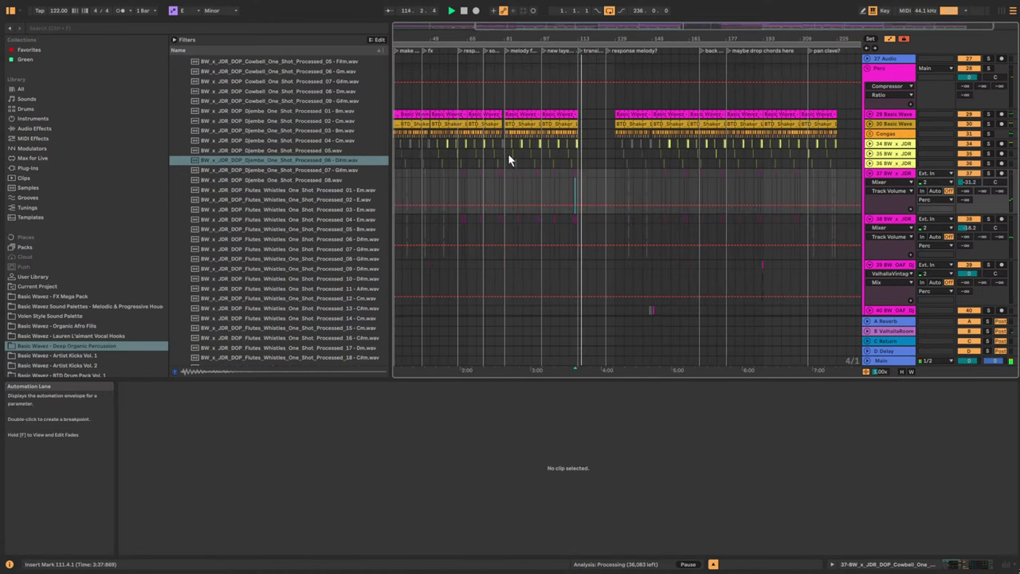
{"action": "left_click_drag", "start_coordinate": [547, 178], "coordinate": [582, 255]}
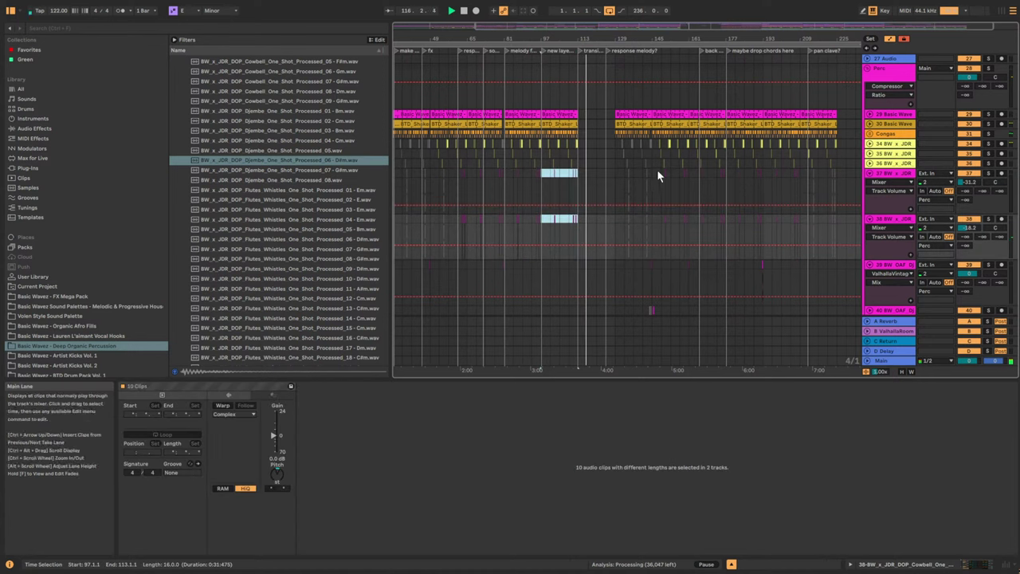
{"action": "left_click_drag", "start_coordinate": [660, 169], "coordinate": [703, 234]}
{"action": "left_click", "coordinate": [704, 235]}
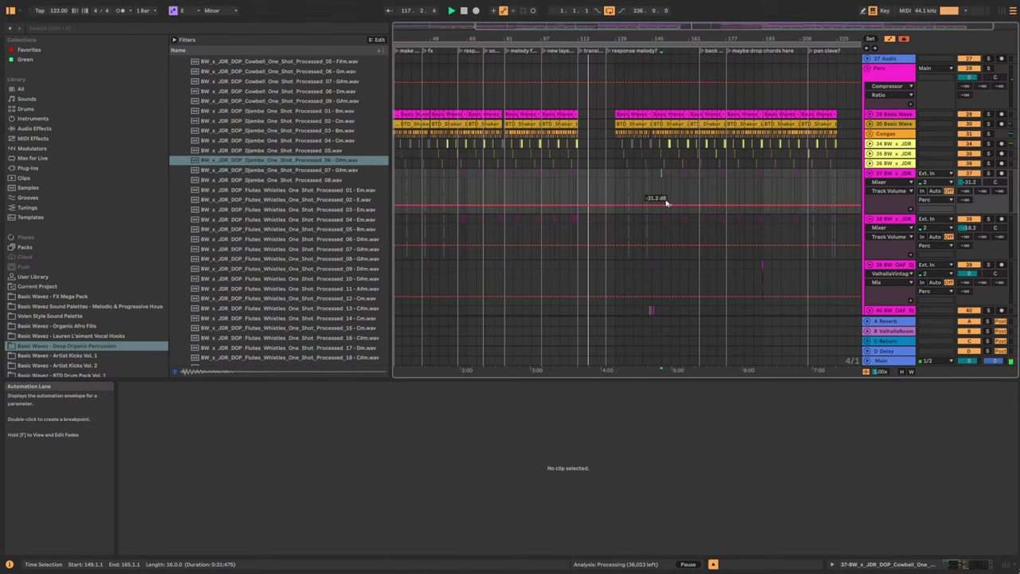
{"action": "left_click_drag", "start_coordinate": [652, 173], "coordinate": [689, 227]}
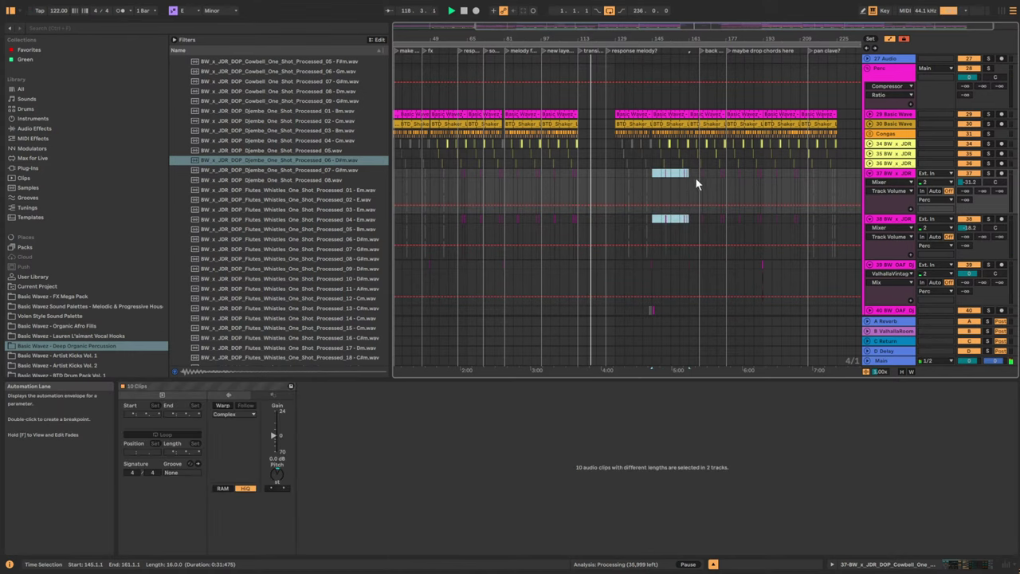
Paste the copied layered pling clips at 161.1.1 and again at 177.1.1 on both tracks.
{"action": "left_click_drag", "start_coordinate": [725, 29], "coordinate": [807, 89]}
{"action": "left_click_drag", "start_coordinate": [741, 51], "coordinate": [759, 51]}
{"action": "left_click", "coordinate": [557, 171]}
{"action": "left_click_drag", "start_coordinate": [557, 170], "coordinate": [706, 222]}
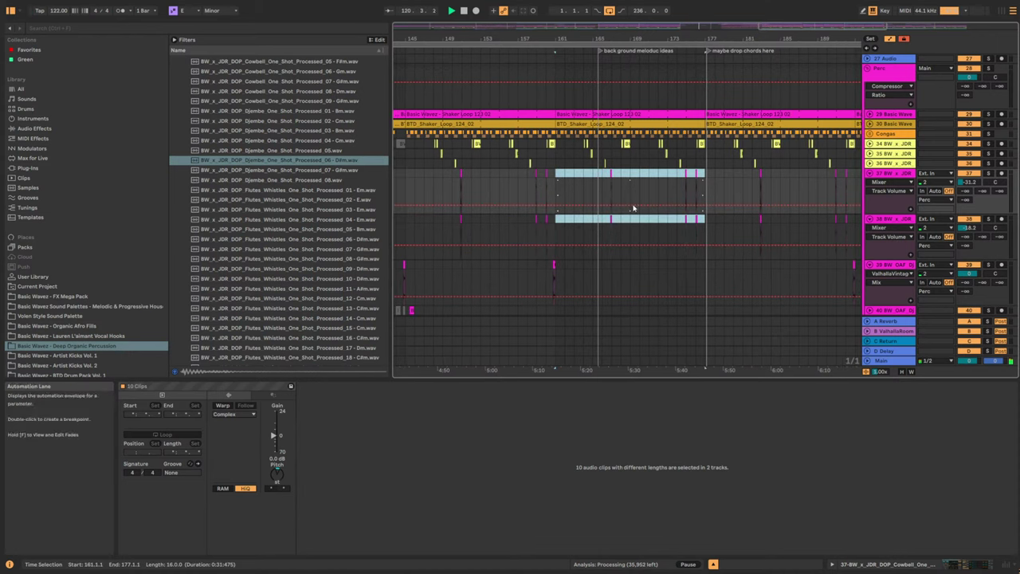
{"action": "left_click", "coordinate": [708, 171]}
{"action": "key", "text": "ctrl+v"}
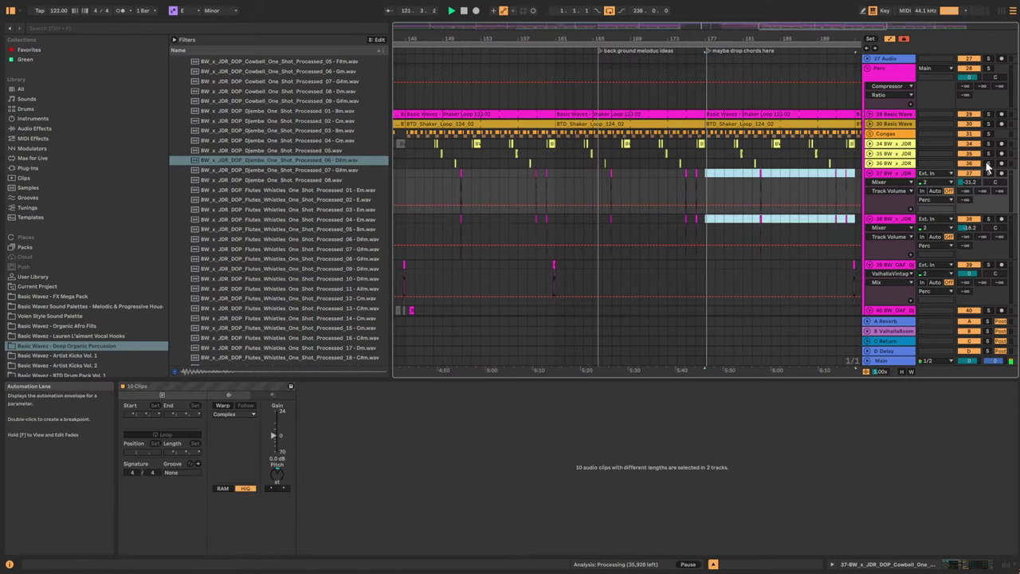
Paste the 16-bar block of layered pling clips at 193.1.1 on both tracks.
{"action": "left_click_drag", "start_coordinate": [819, 28], "coordinate": [882, 38]}
{"action": "left_click", "coordinate": [625, 170]}
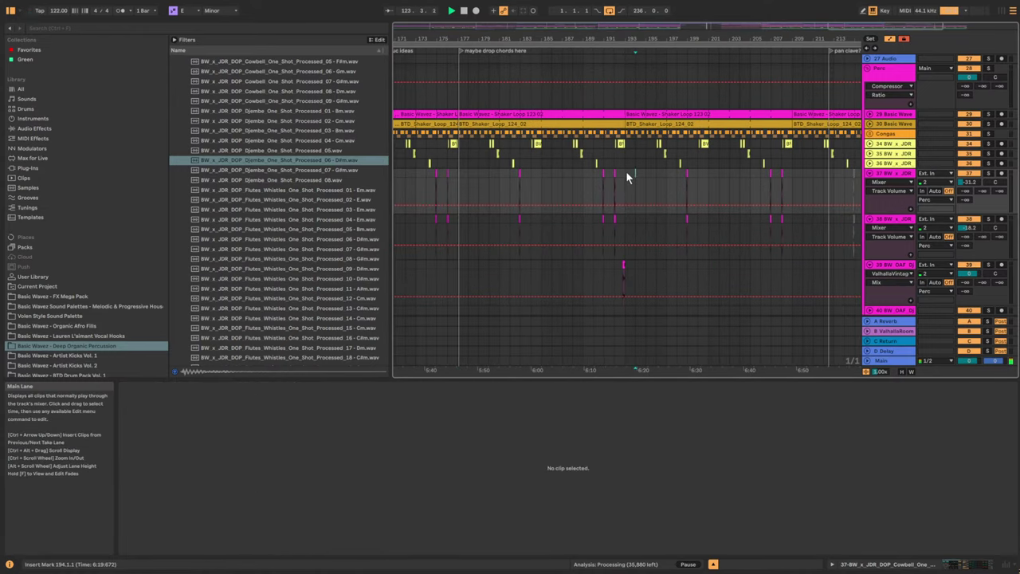
{"action": "left_click_drag", "start_coordinate": [625, 171], "coordinate": [792, 222]}
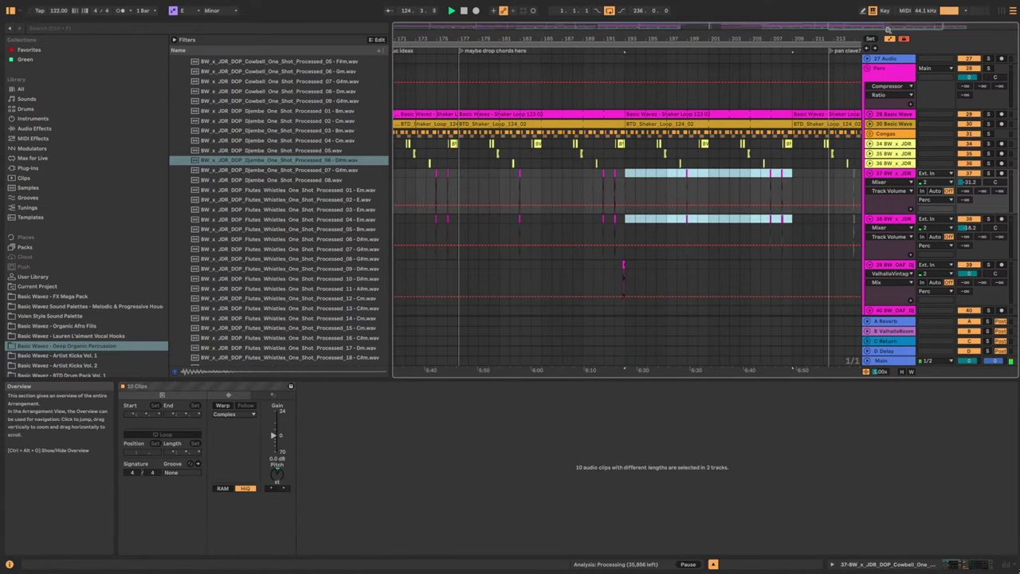
Play the plings around bars 16 and 32 to check them before the melody locator.
{"action": "left_click_drag", "start_coordinate": [888, 29], "coordinate": [434, 26]}
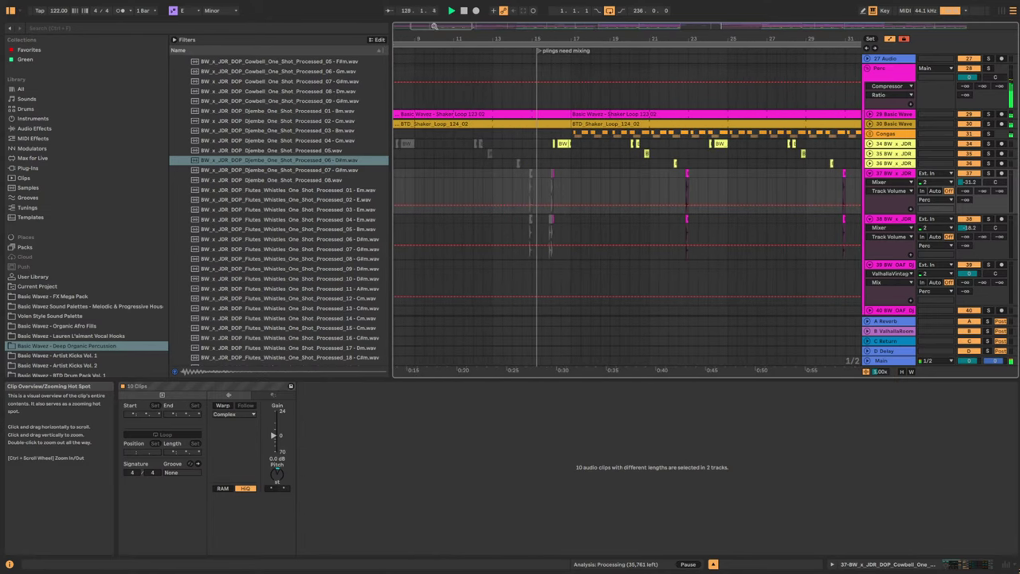
{"action": "left_click", "coordinate": [553, 173]}
{"action": "left_click", "coordinate": [561, 174]}
{"action": "key", "text": "space"}
{"action": "key", "text": "space"}
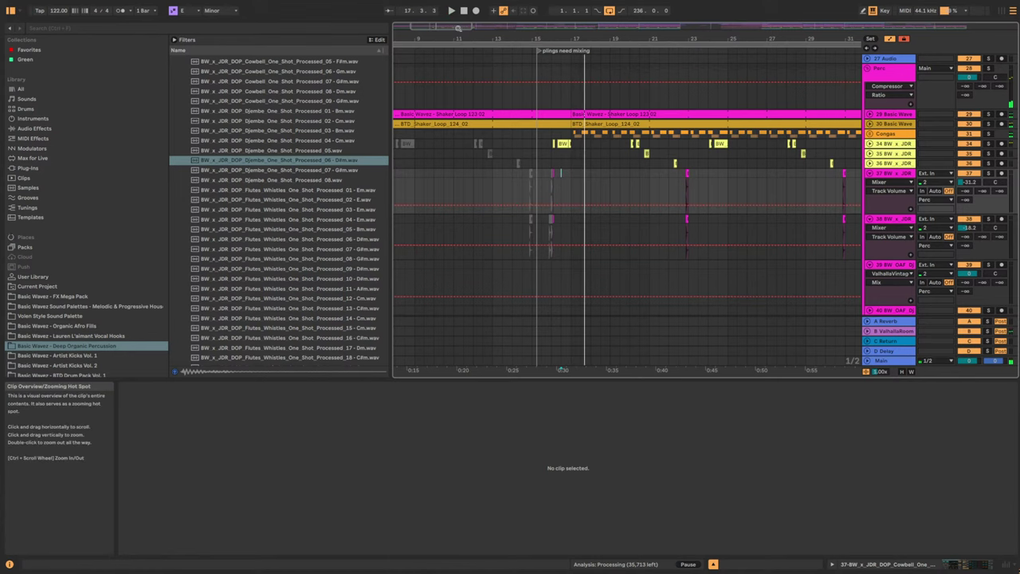
{"action": "left_click_drag", "start_coordinate": [458, 28], "coordinate": [491, 44]}
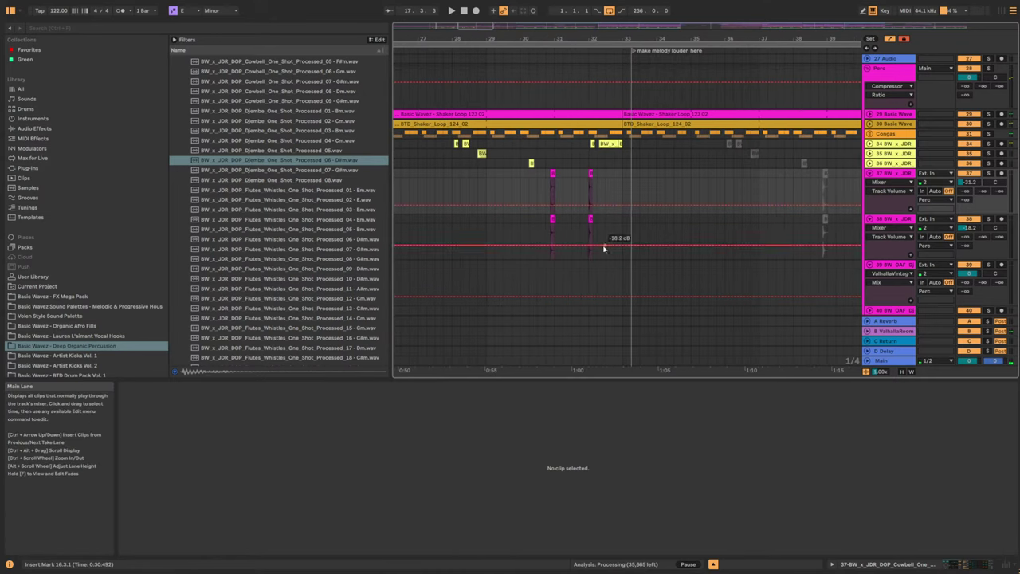
{"action": "left_click", "coordinate": [603, 175]}
{"action": "key", "text": "space"}
{"action": "scroll", "coordinate": [768, 187], "scroll_direction": "up", "scroll_amount": 5}
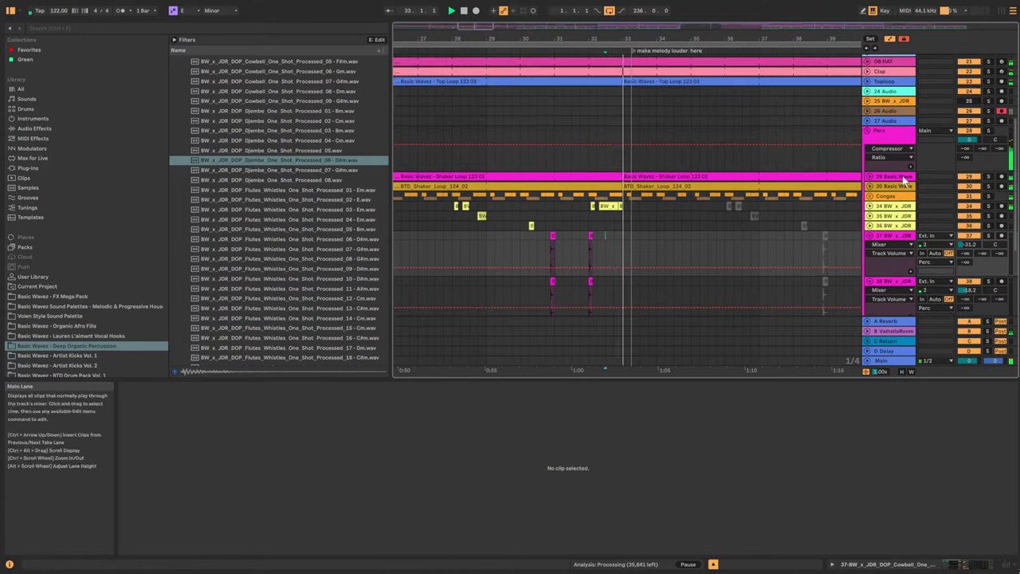
Fold the Perc group and unfold the 19 Diva track, opening its device chain.
{"action": "left_click", "coordinate": [867, 160]}
{"action": "scroll", "coordinate": [868, 151], "scroll_direction": "up", "scroll_amount": 4}
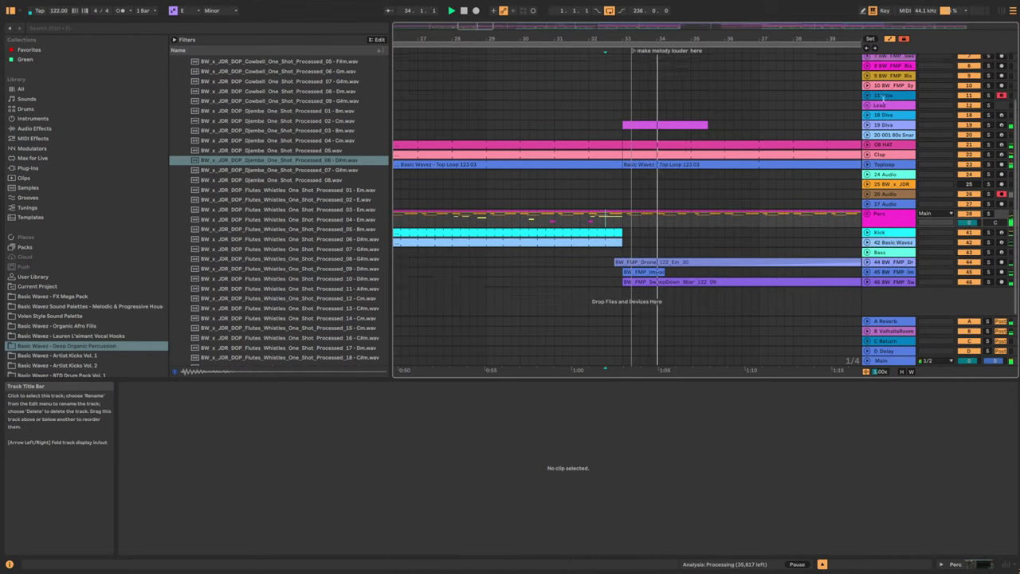
{"action": "left_click", "coordinate": [866, 146]}
{"action": "double_click", "coordinate": [879, 147]}
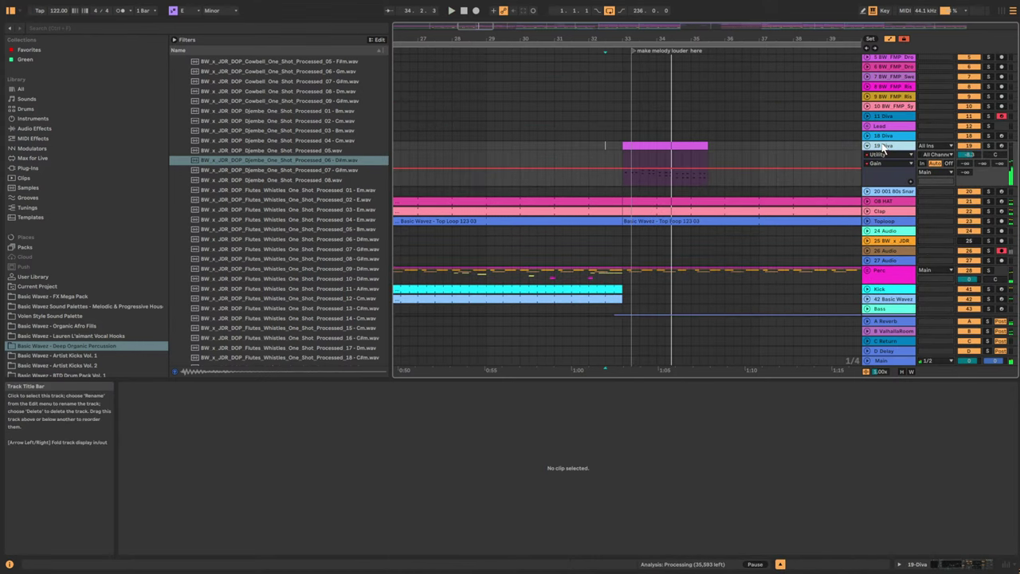
Raise the Diva melody's Utility gain automation to 9.13 dB over 31.1.1–38.1.1, 5.58 dB over 40.1.1–45.1.1 and 4.57 dB over 48.1.1–53.1.1.
{"action": "left_click_drag", "start_coordinate": [459, 27], "coordinate": [459, 8]}
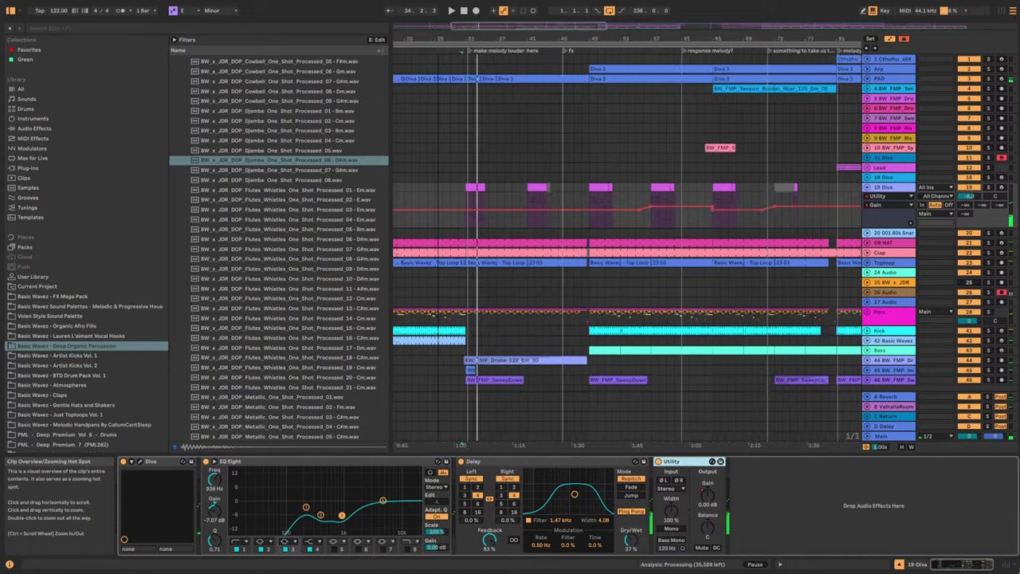
{"action": "left_click", "coordinate": [457, 192]}
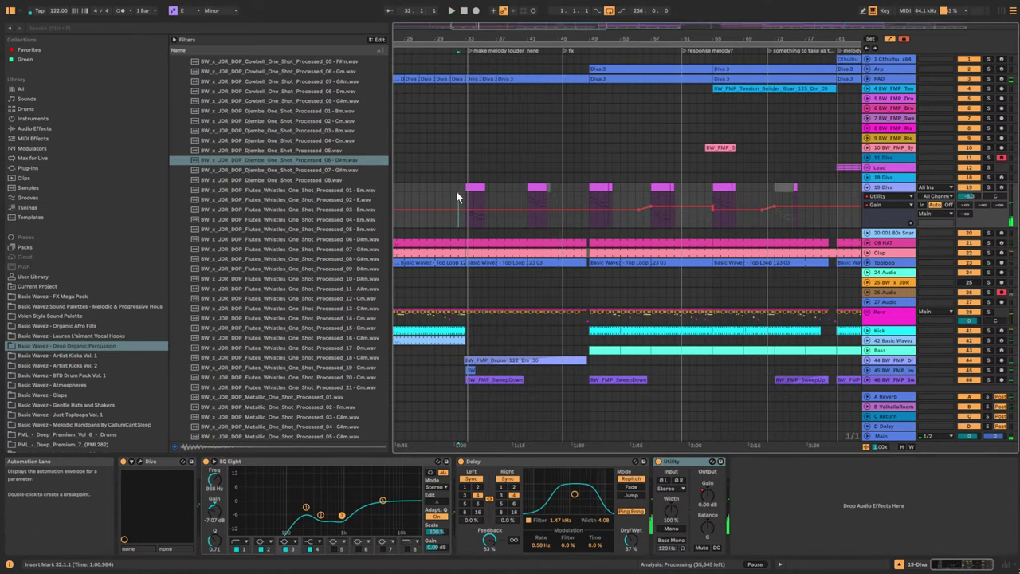
{"action": "key", "text": "space"}
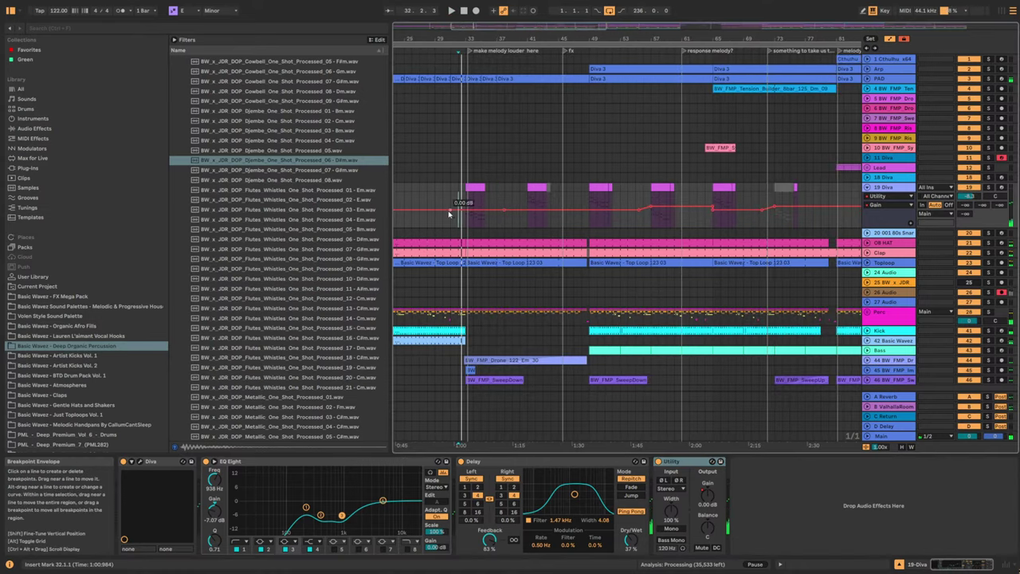
{"action": "left_click_drag", "start_coordinate": [451, 205], "coordinate": [504, 201]}
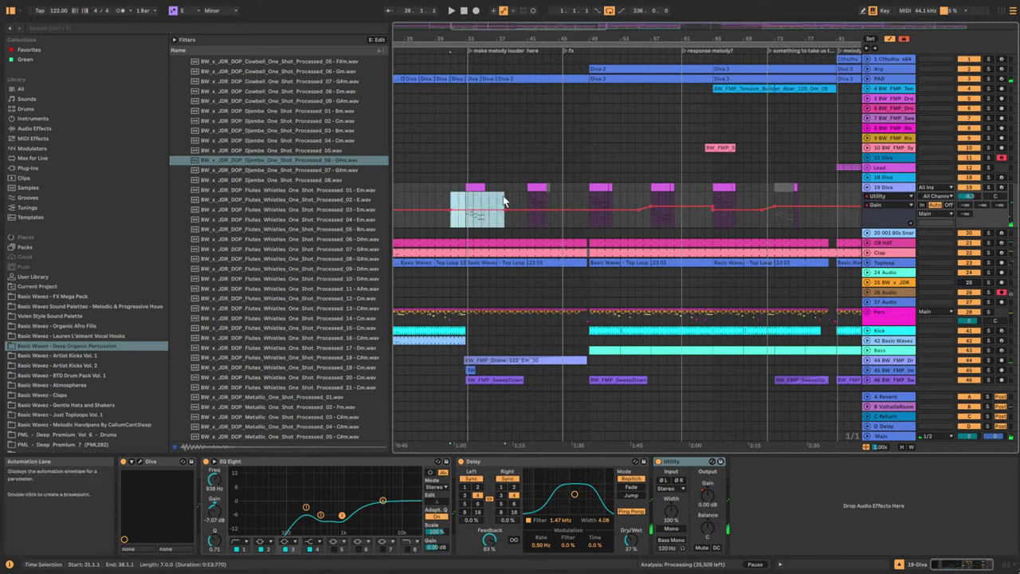
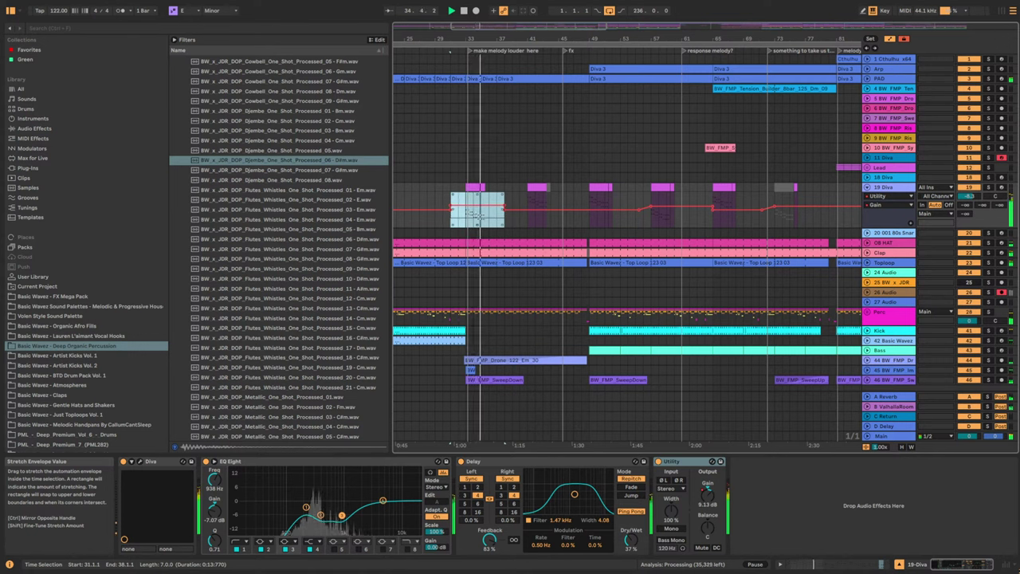
{"action": "left_click_drag", "start_coordinate": [521, 209], "coordinate": [557, 209]}
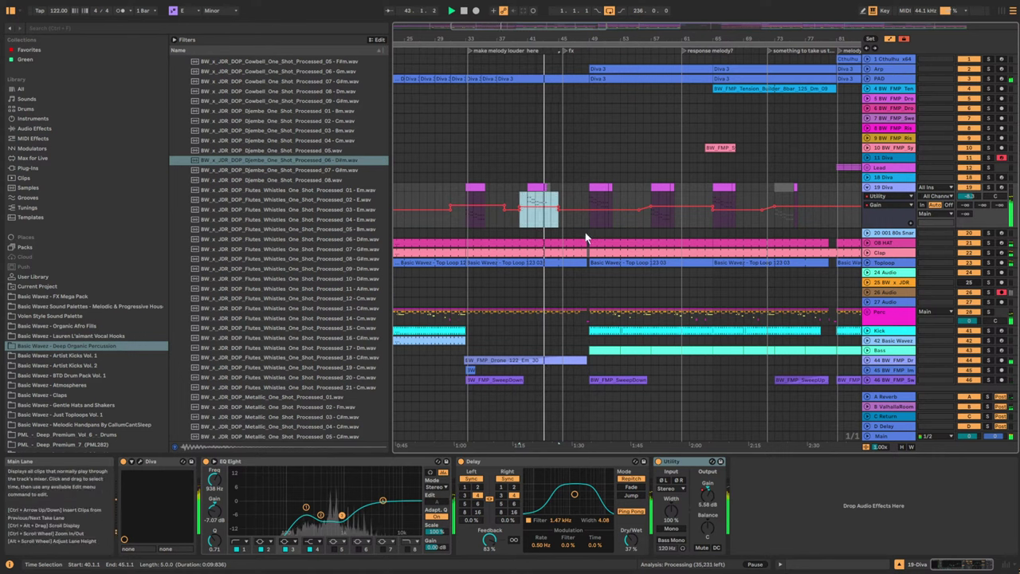
{"action": "left_click_drag", "start_coordinate": [582, 220], "coordinate": [620, 229]}
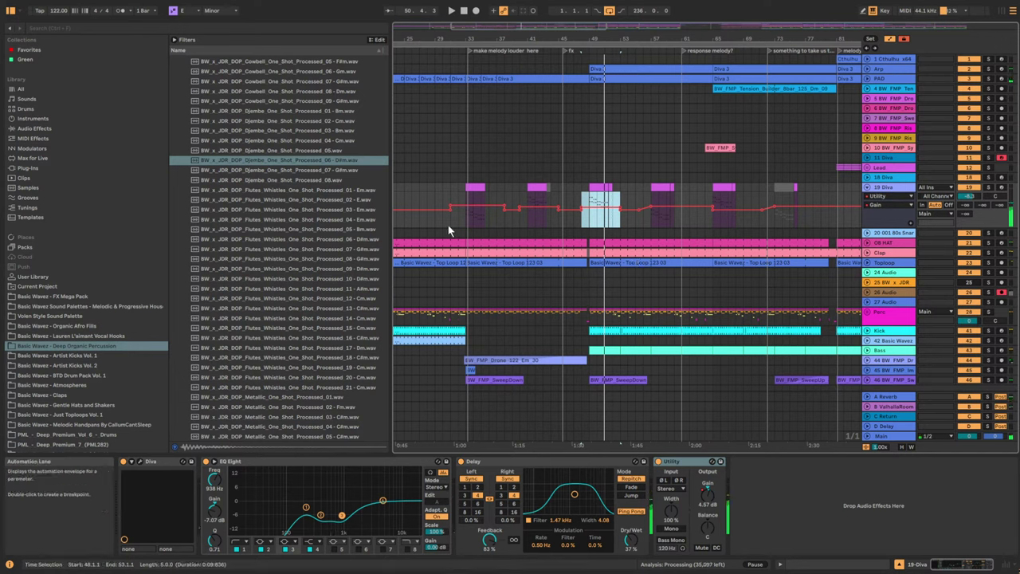
Play the first melody phrase and lower its Utility gain automation to 5.93 dB over 31.1.1–37.1.1.
{"action": "left_click", "coordinate": [466, 216]}
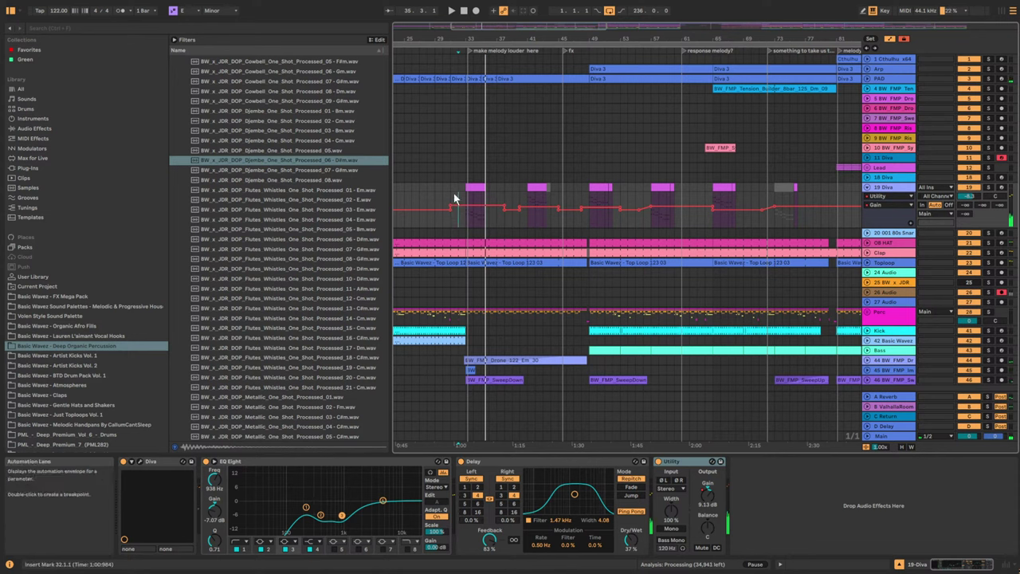
{"action": "left_click_drag", "start_coordinate": [450, 193], "coordinate": [490, 201]}
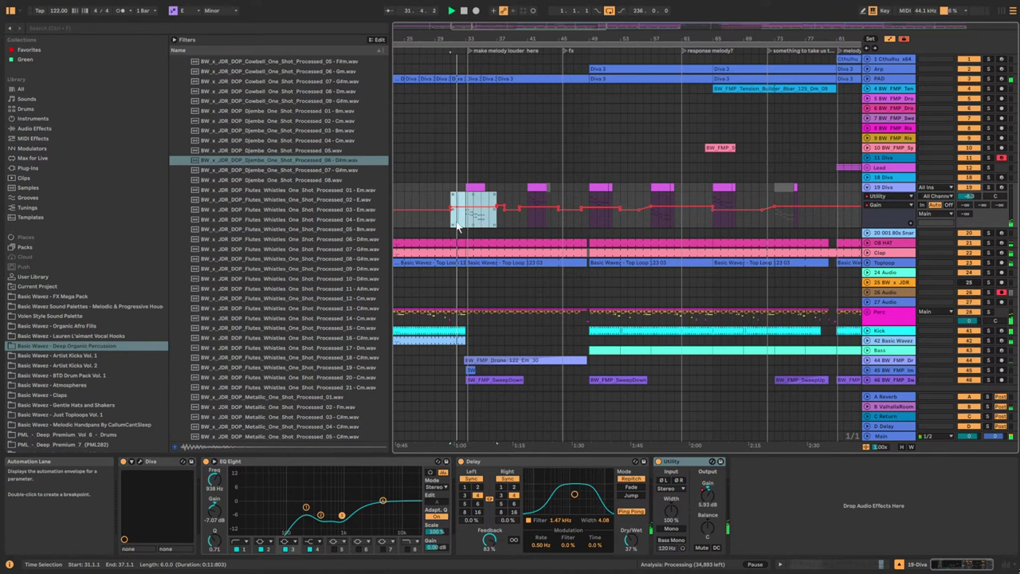
{"action": "left_click", "coordinate": [464, 218]}
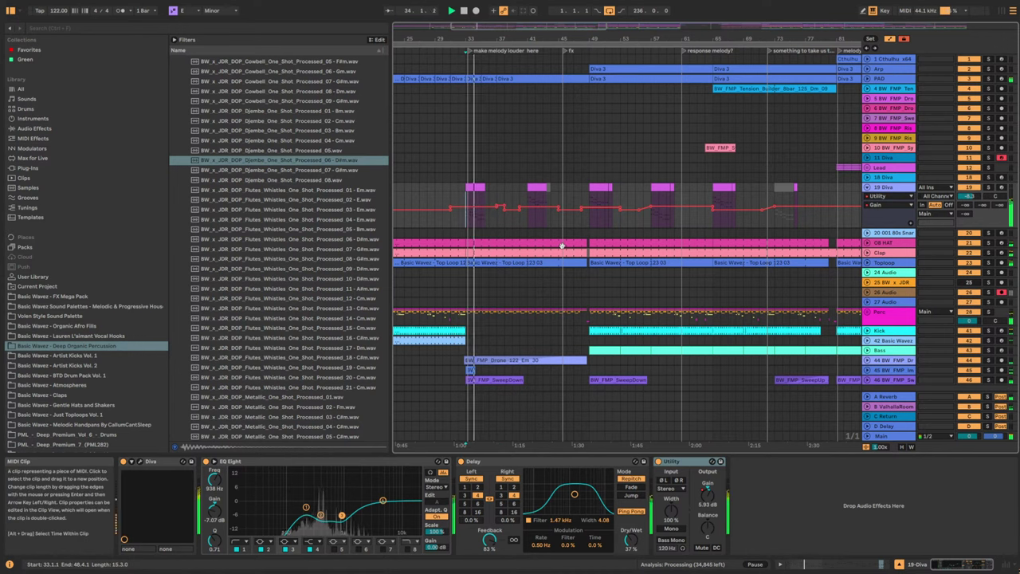
Play the melody phrases from around bars 41, 48, 56 and 65 to compare their loudness.
{"action": "left_click", "coordinate": [529, 223]}
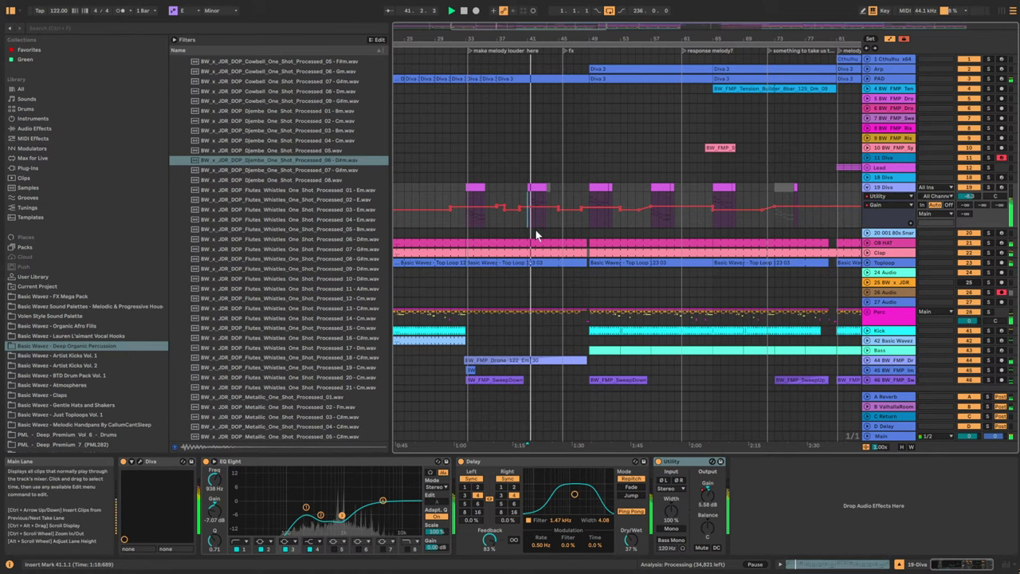
{"action": "left_click_drag", "start_coordinate": [521, 193], "coordinate": [555, 196]}
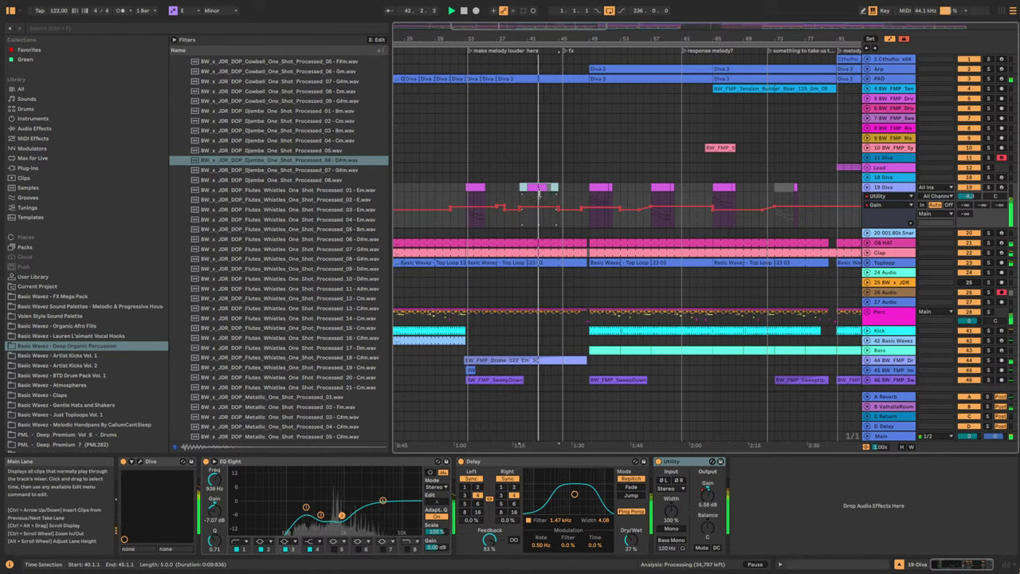
{"action": "left_click", "coordinate": [580, 226]}
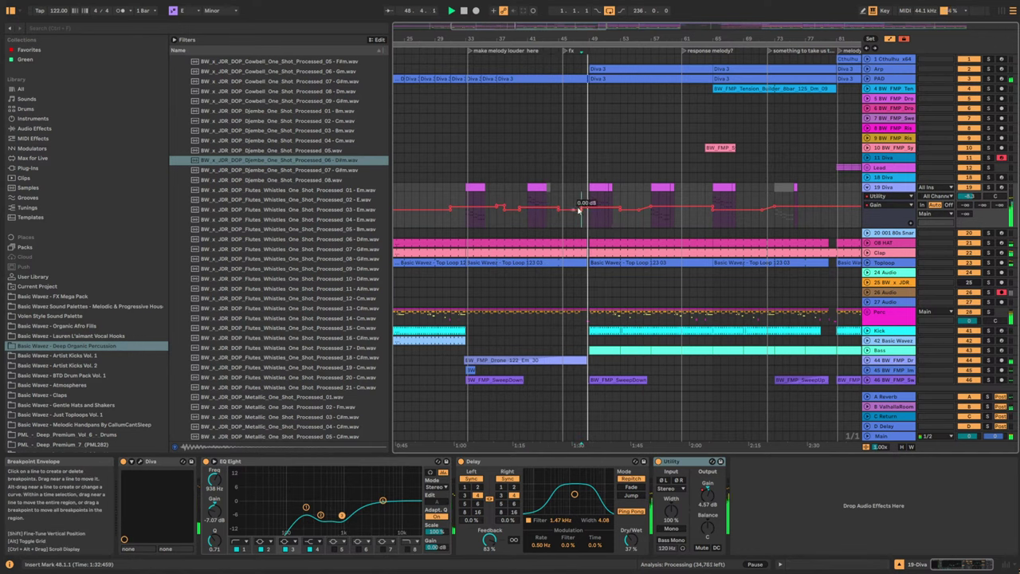
{"action": "left_click", "coordinate": [643, 220]}
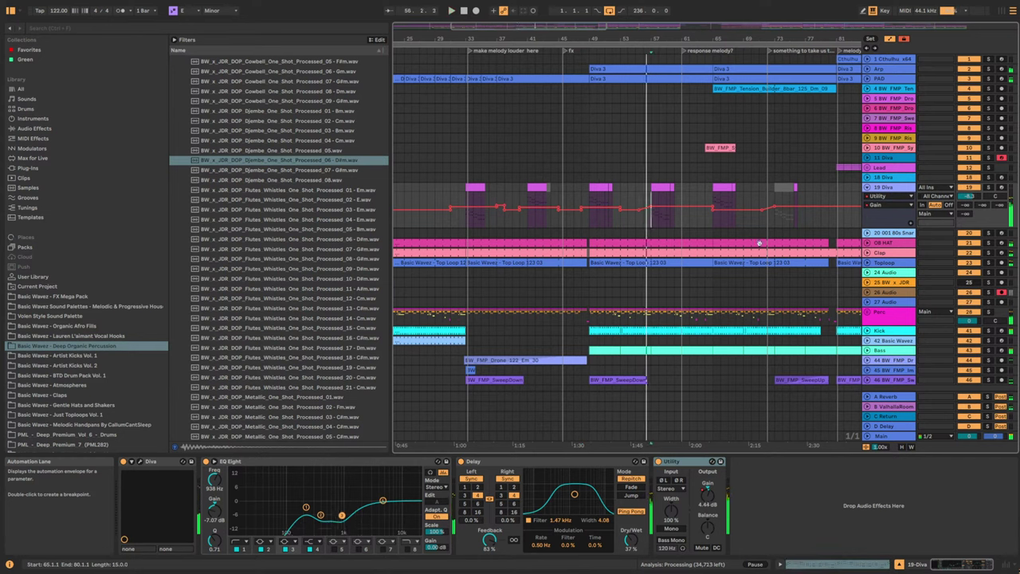
{"action": "left_click", "coordinate": [706, 224]}
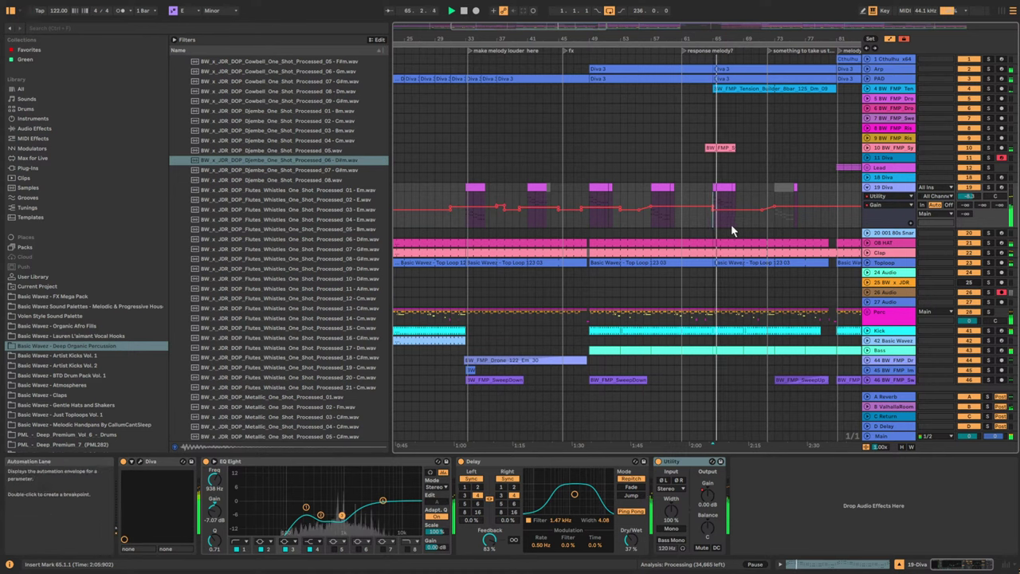
Raise the Diva melody's Utility gain automation over 65.1.1–69.1.1 to 4.57 dB.
{"action": "left_click_drag", "start_coordinate": [589, 216], "coordinate": [620, 224]}
{"action": "left_click_drag", "start_coordinate": [712, 225], "coordinate": [749, 236]}
{"action": "key", "text": "space"}
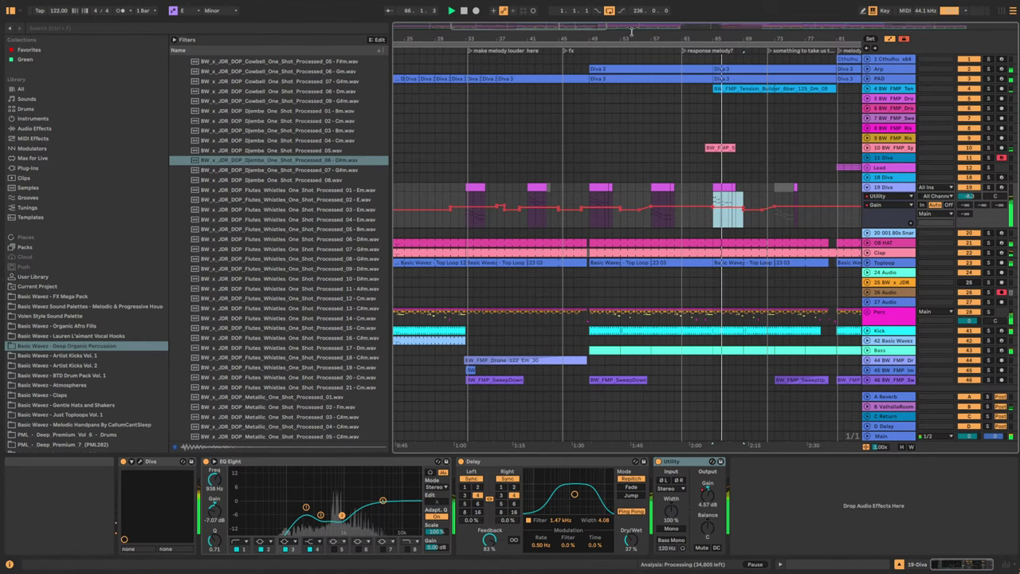
Listen through the Diva melody phrases after bar 65, including the phrase starting at 113.1.1.
{"action": "left_click_drag", "start_coordinate": [532, 26], "coordinate": [560, 18]}
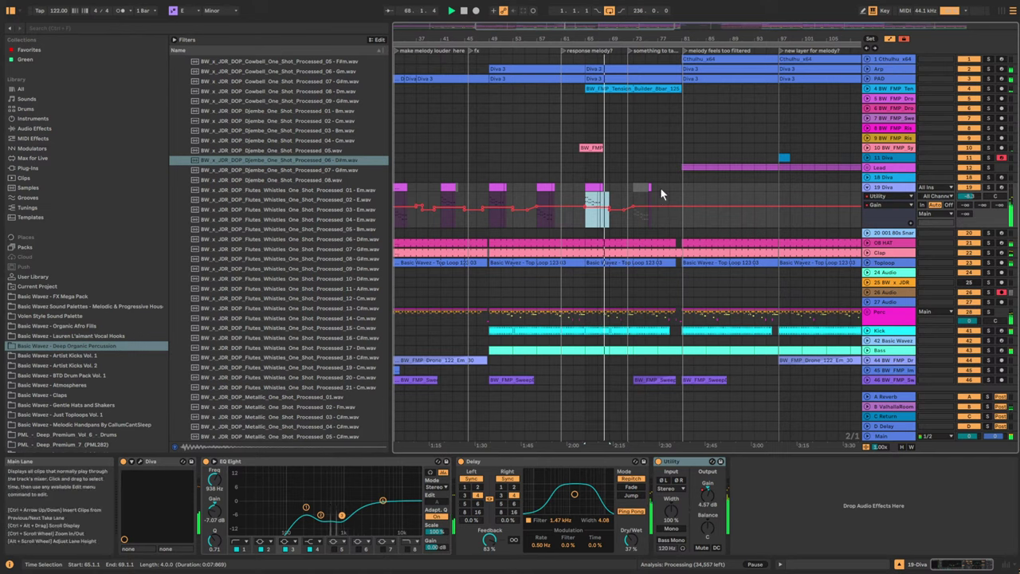
{"action": "left_click_drag", "start_coordinate": [650, 26], "coordinate": [587, 32]}
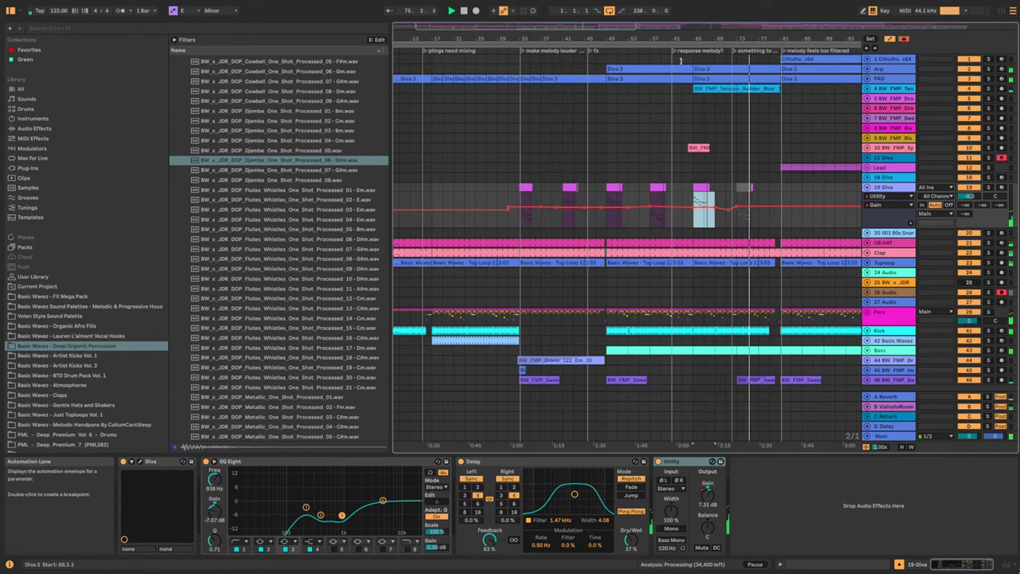
{"action": "left_click_drag", "start_coordinate": [593, 26], "coordinate": [661, 8]}
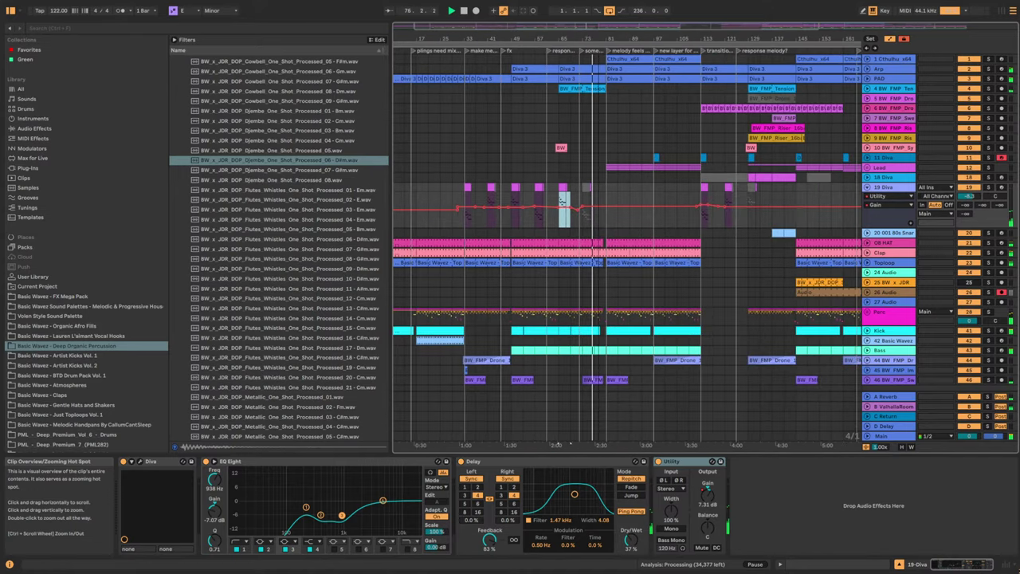
{"action": "left_click", "coordinate": [701, 221]}
{"action": "key", "text": "space"}
{"action": "key", "text": "space"}
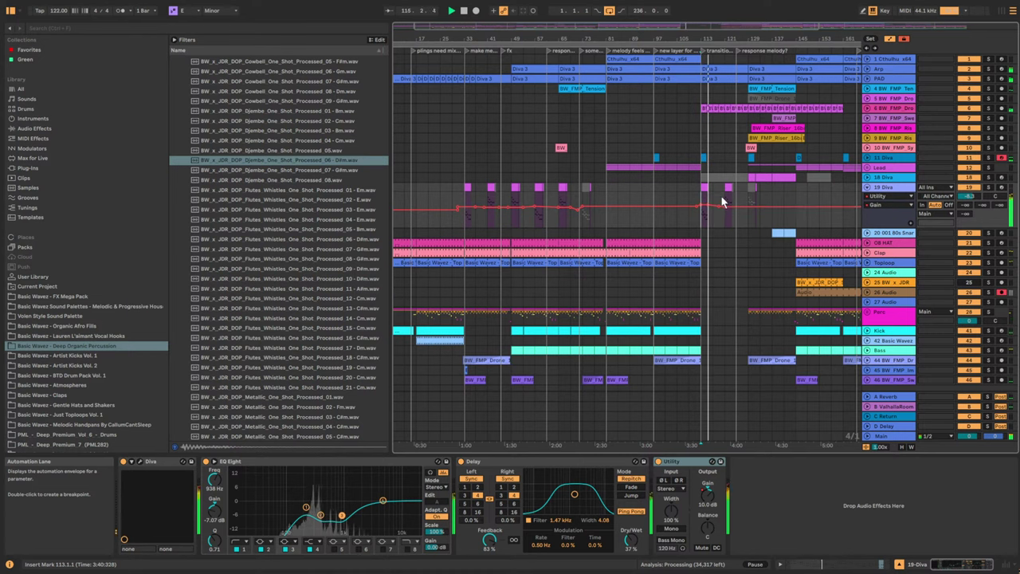
Set the Diva melody's Utility gain automation to 8.52 dB over 121.1.1–125.1.1 and raise it for the last melody phrase around bar 200.
{"action": "left_click_drag", "start_coordinate": [722, 199], "coordinate": [731, 205]}
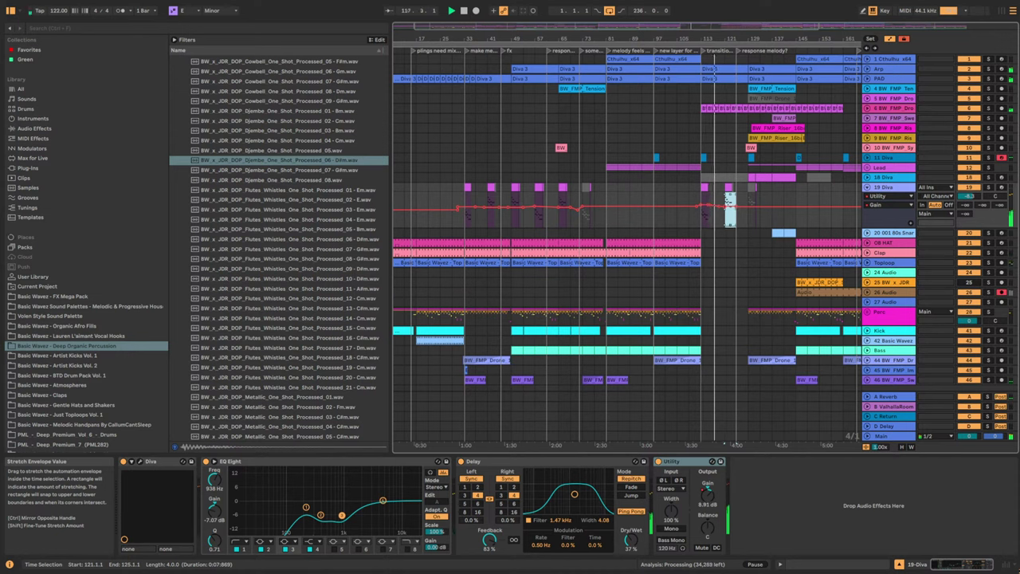
{"action": "left_click", "coordinate": [726, 211]}
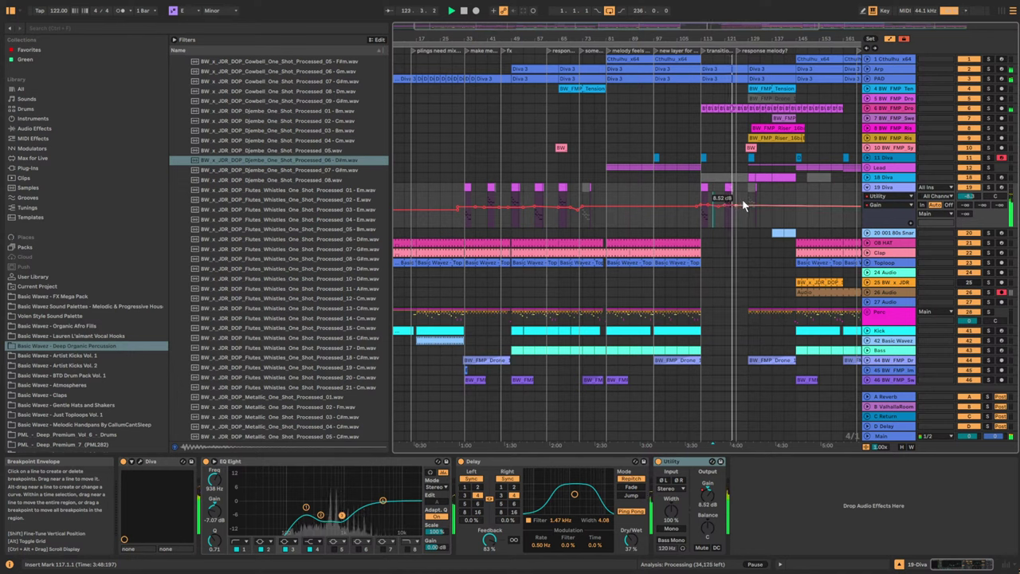
{"action": "left_click", "coordinate": [751, 231]}
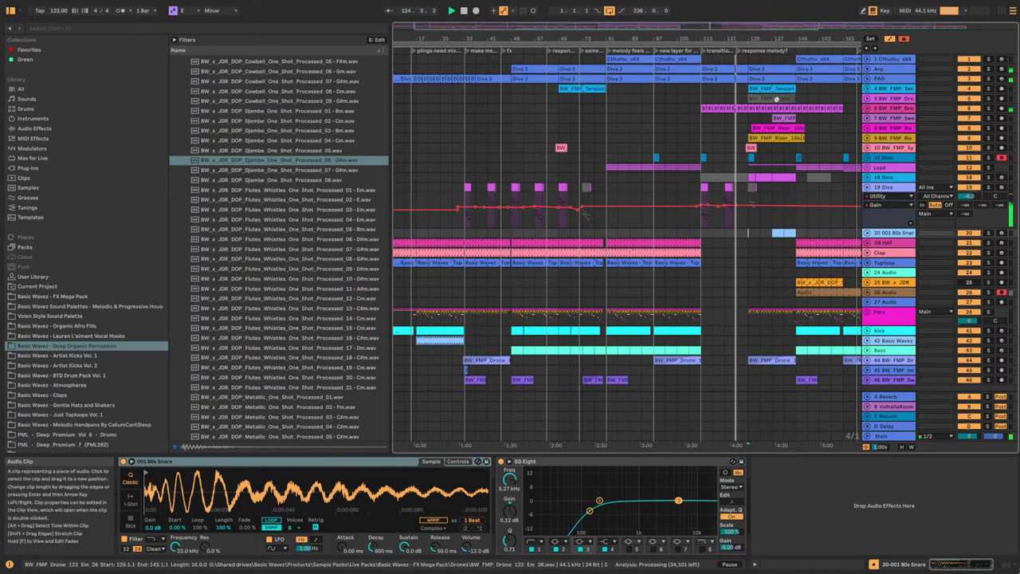
{"action": "scroll", "coordinate": [626, 247], "scroll_direction": "left", "scroll_amount": 2}
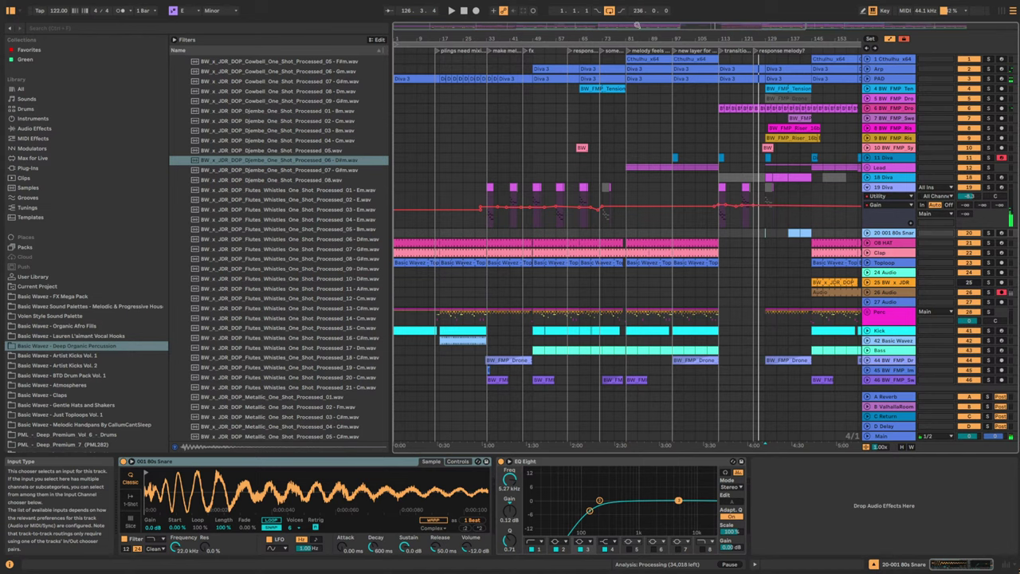
{"action": "left_click_drag", "start_coordinate": [637, 25], "coordinate": [637, 9]}
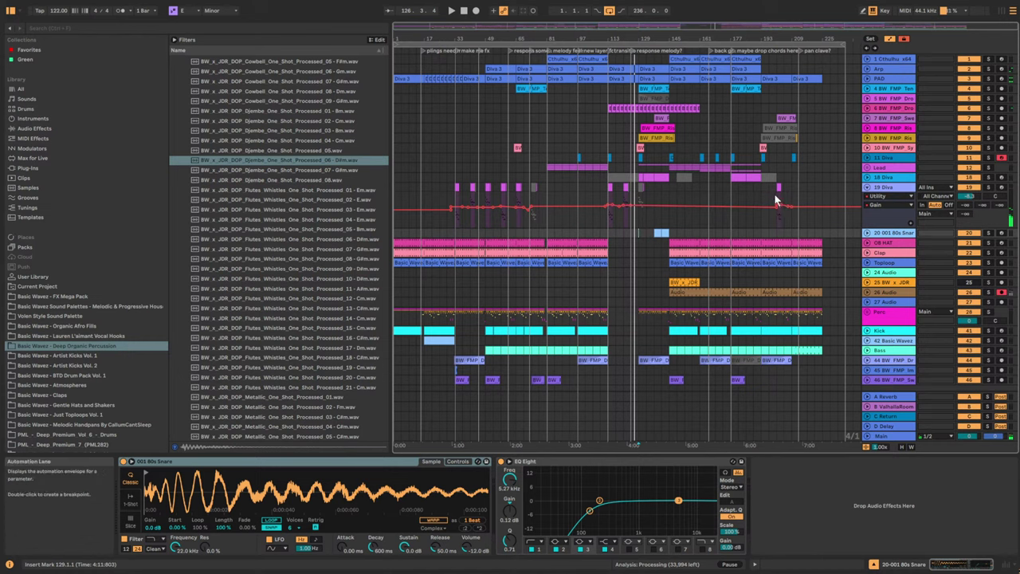
{"action": "left_click", "coordinate": [775, 194]}
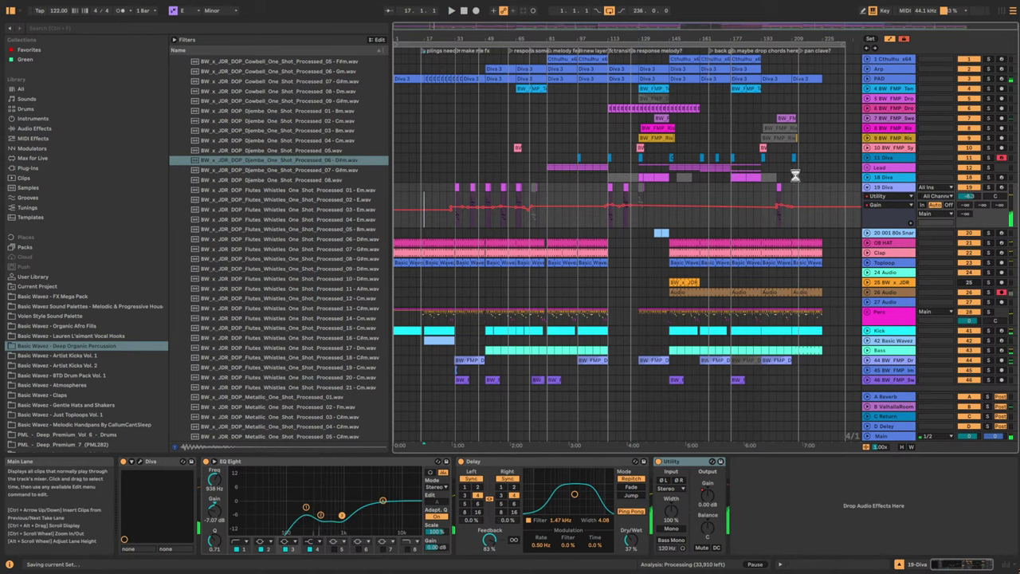
Delete the completed locators "plings need mixing" and "make melody louder here".
{"action": "left_click_drag", "start_coordinate": [431, 37], "coordinate": [478, 120]}
{"action": "right_click", "coordinate": [447, 50]}
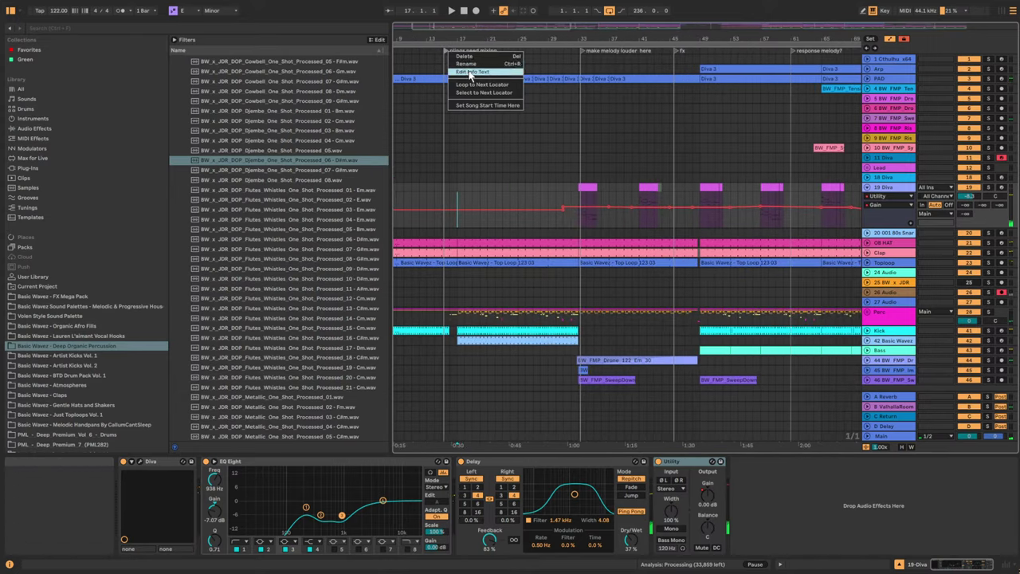
{"action": "left_click", "coordinate": [466, 56]}
{"action": "right_click", "coordinate": [582, 50]}
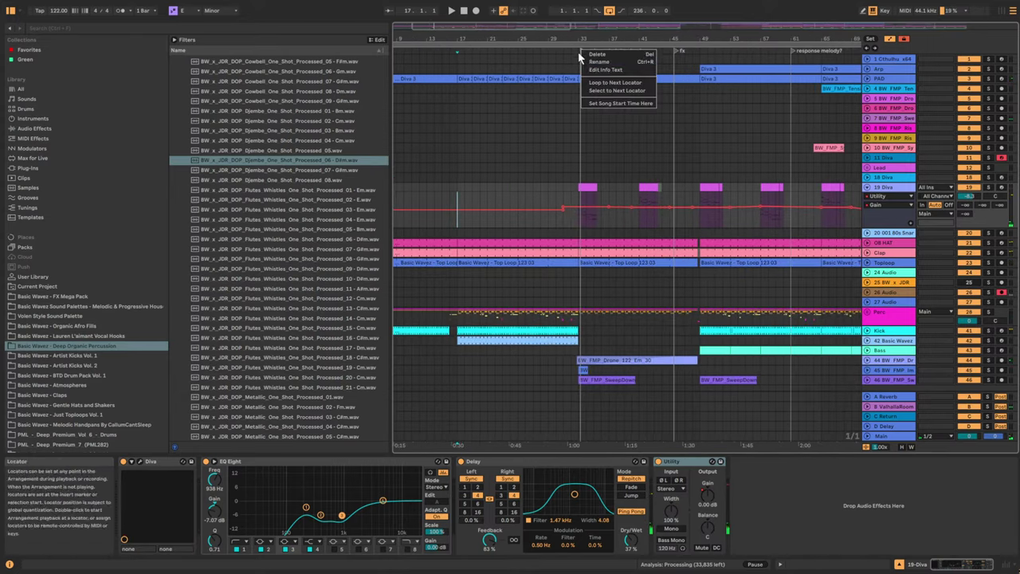
{"action": "left_click", "coordinate": [605, 56]}
Play the section marked "fx" from 45.1.1 and solo the OB HAT, Clap, Toploop and Perc tracks.
{"action": "left_click", "coordinate": [668, 176]}
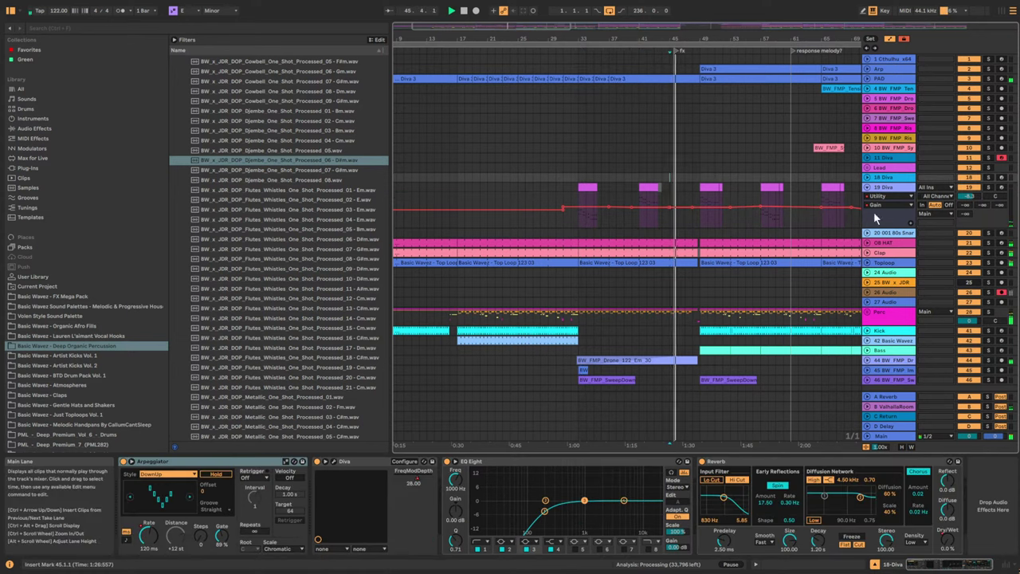
{"action": "scroll", "coordinate": [921, 349], "scroll_direction": "down", "scroll_amount": 2}
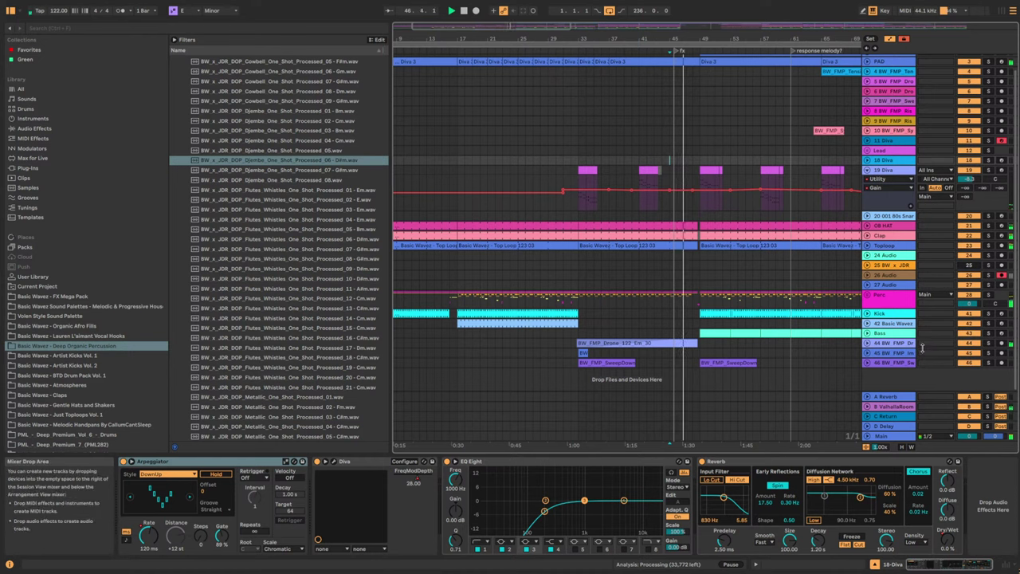
{"action": "scroll", "coordinate": [810, 283], "scroll_direction": "up", "scroll_amount": 2}
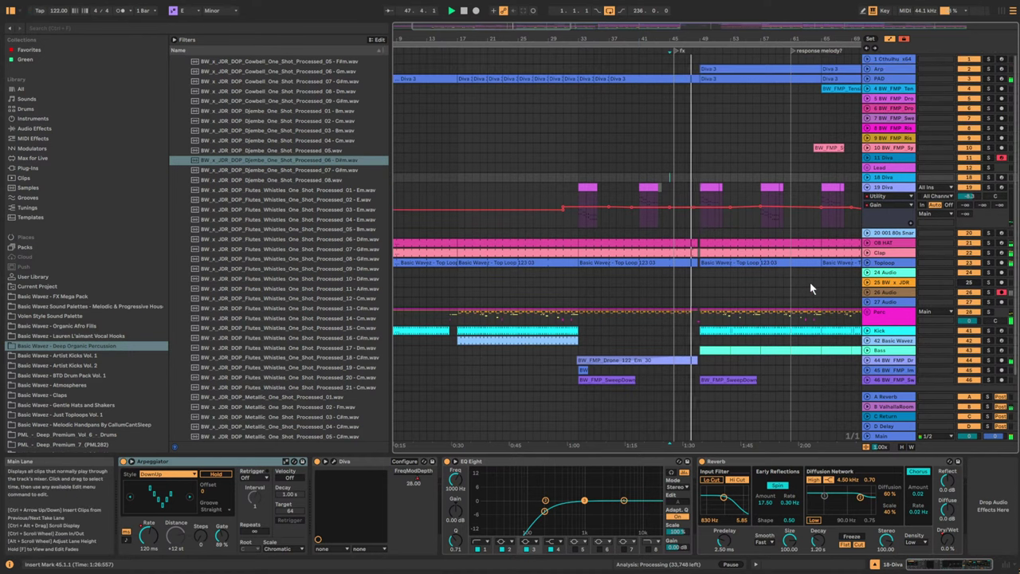
{"action": "left_click", "coordinate": [889, 244]}
{"action": "left_click", "coordinate": [988, 243]}
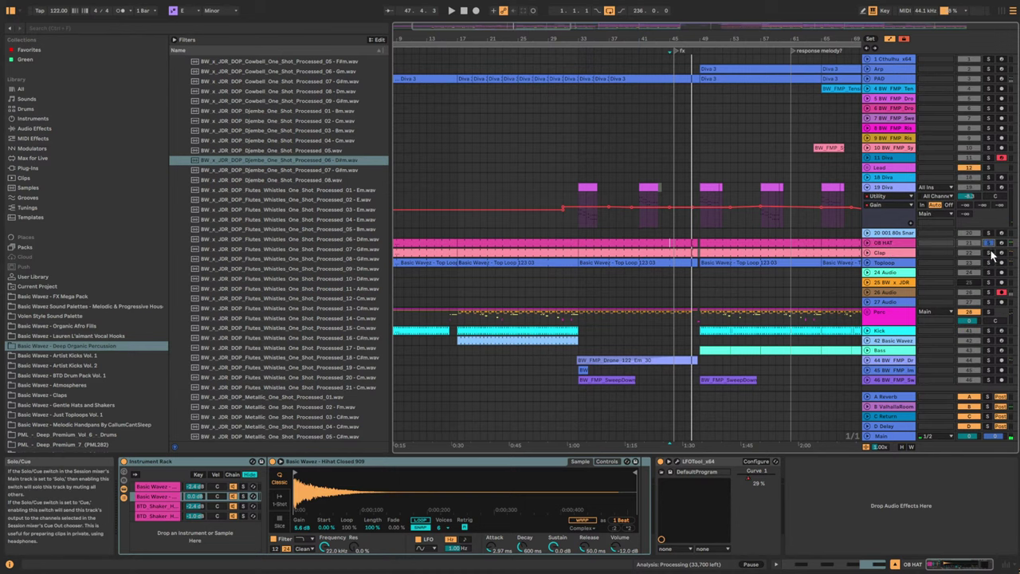
{"action": "left_click", "coordinate": [988, 263]}
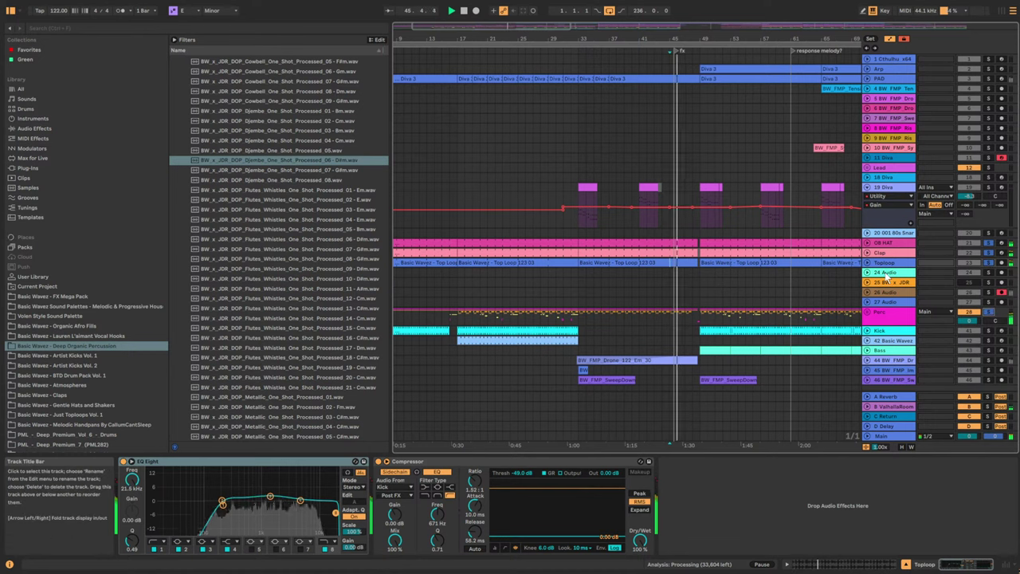
{"action": "key", "text": "space"}
Group the tracks from OB HAT through Perc and name the group Percussion.
{"action": "left_click", "coordinate": [887, 242]}
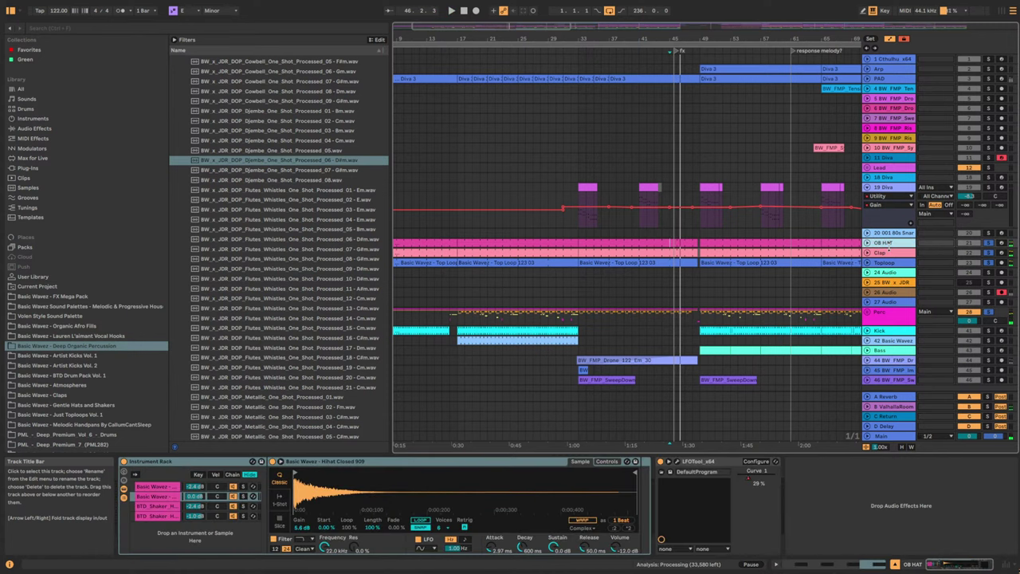
{"action": "left_click", "coordinate": [891, 319], "text": "shift"}
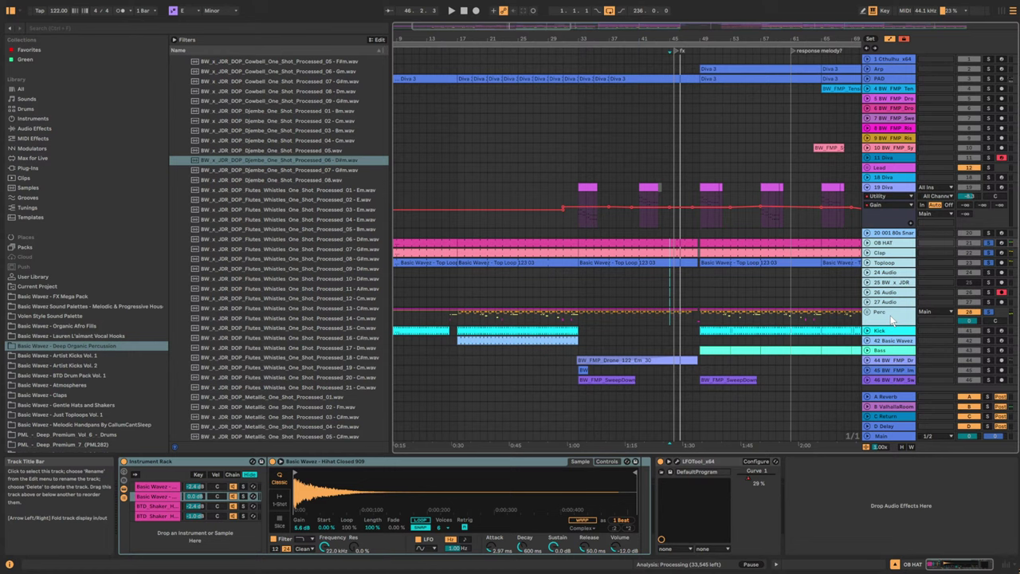
{"action": "key", "text": "ctrl+g"}
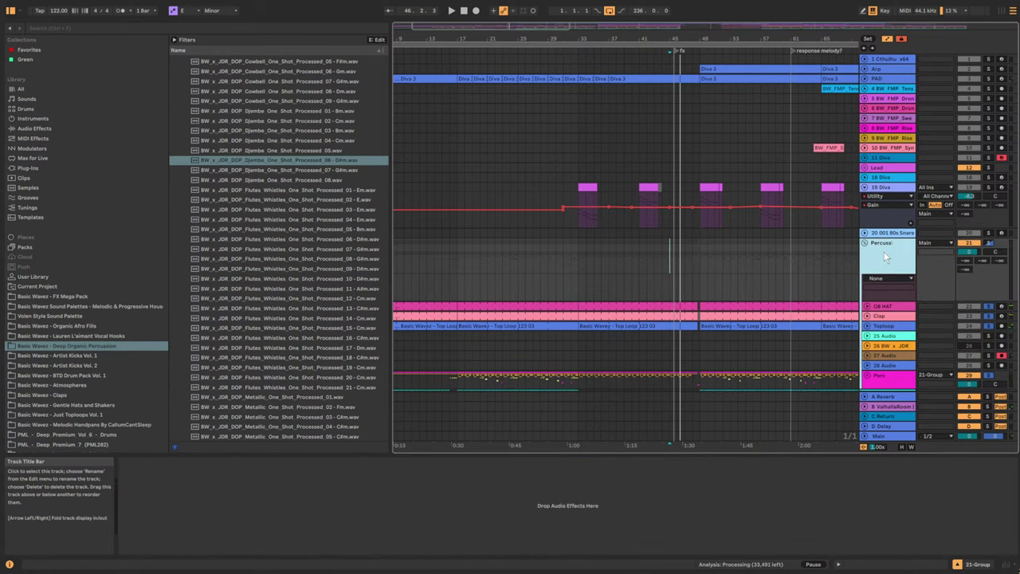
Solo the Percussion group in place of its individual tracks and play it from 45.1.1.
{"action": "left_click", "coordinate": [671, 253]}
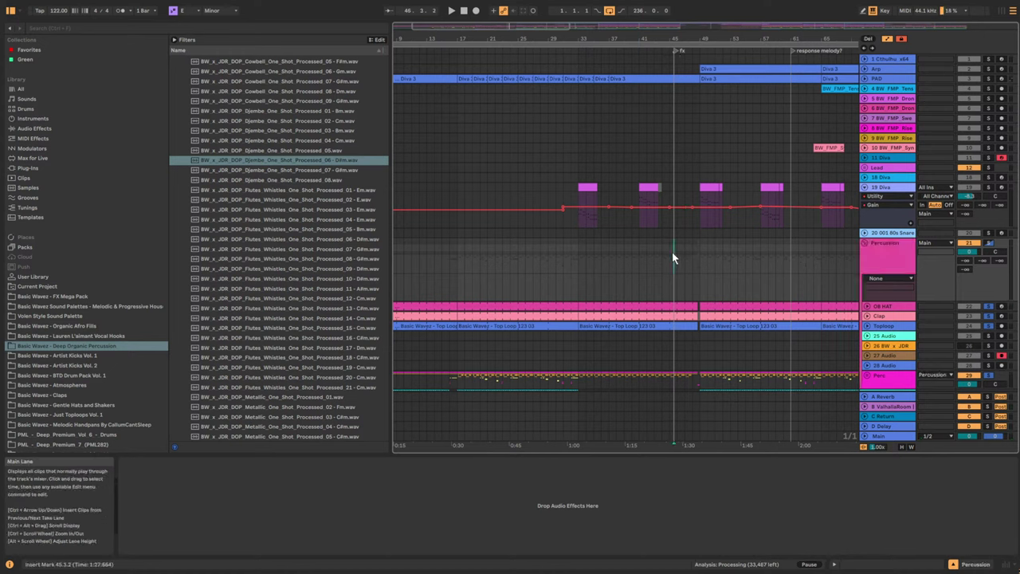
{"action": "left_click", "coordinate": [897, 257]}
{"action": "key", "text": "space"}
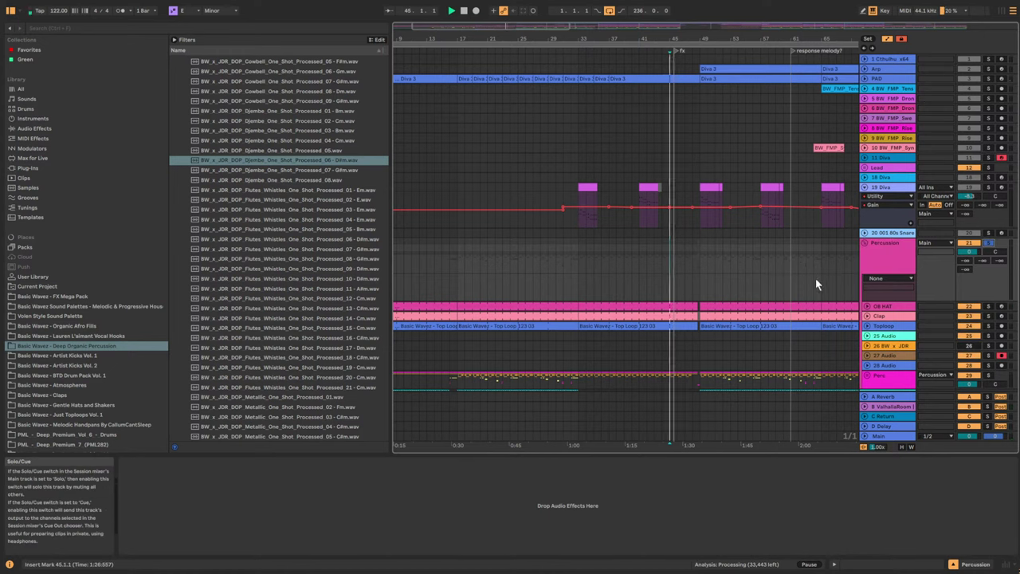
{"action": "left_click", "coordinate": [340, 27]}
{"action": "type", "text": "rever"}
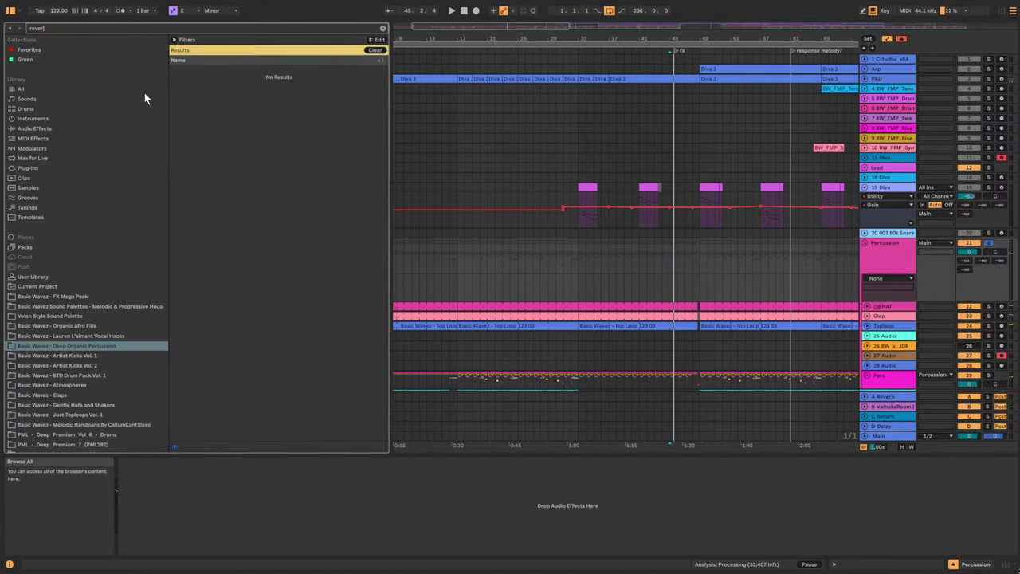
{"action": "key", "text": "BackSpace"}
{"action": "key", "text": "BackSpace"}
{"action": "key", "text": "BackSpace"}
{"action": "key", "text": "BackSpace"}
{"action": "key", "text": "BackSpace"}
Search the whole library for "vintageverb" and load ValhallaVintageVerb on the Percussion group.
{"action": "type", "text": "v"}
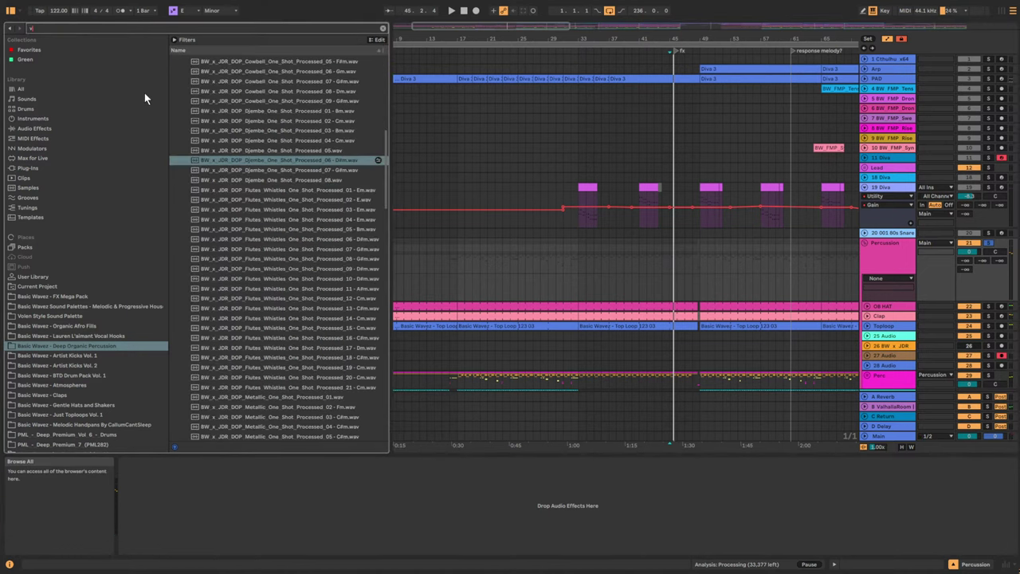
{"action": "type", "text": "vintageverb"}
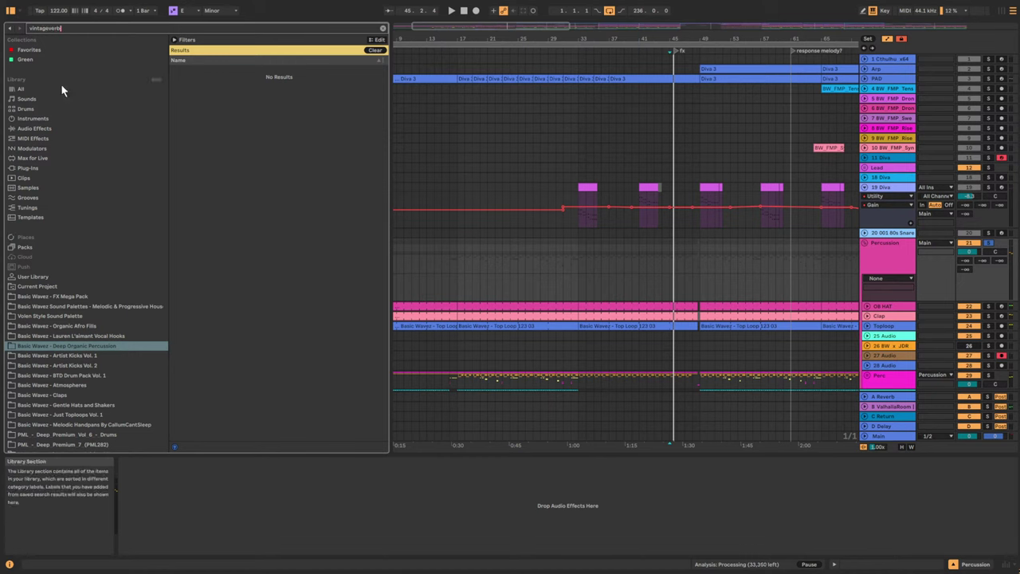
{"action": "left_click", "coordinate": [22, 89]}
{"action": "left_click", "coordinate": [235, 111]}
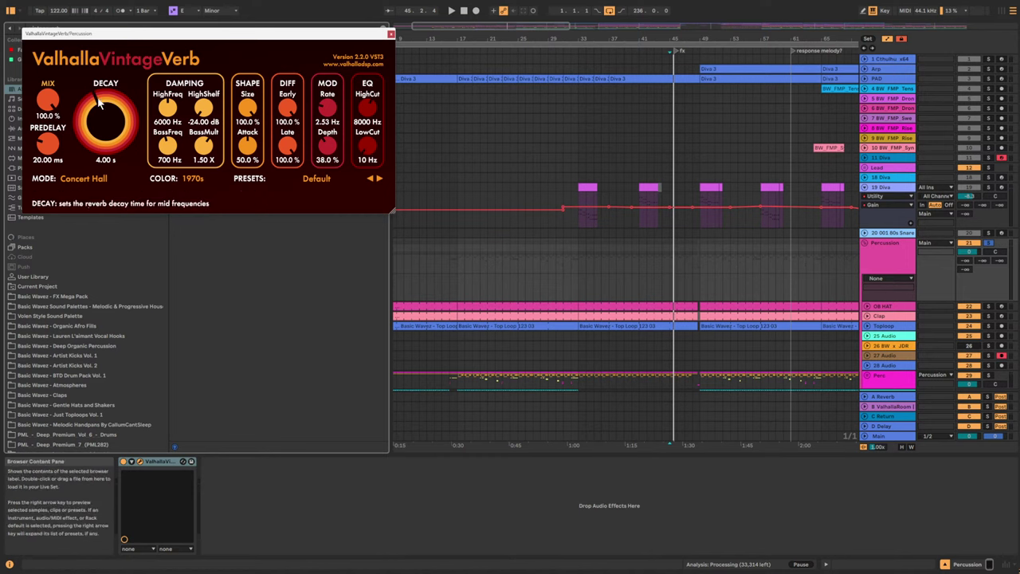
Set the reverb's mix to 0% and automate it up to 100% from about bar 44 to 47, holding until bar 49, and play it back.
{"action": "left_click_drag", "start_coordinate": [53, 101], "coordinate": [63, 292]}
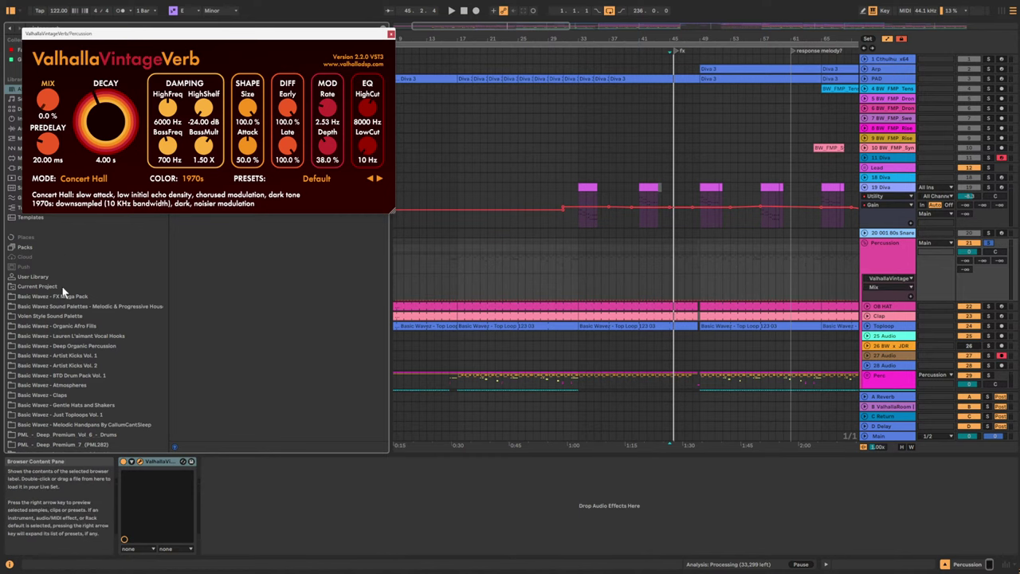
{"action": "left_click", "coordinate": [662, 299]}
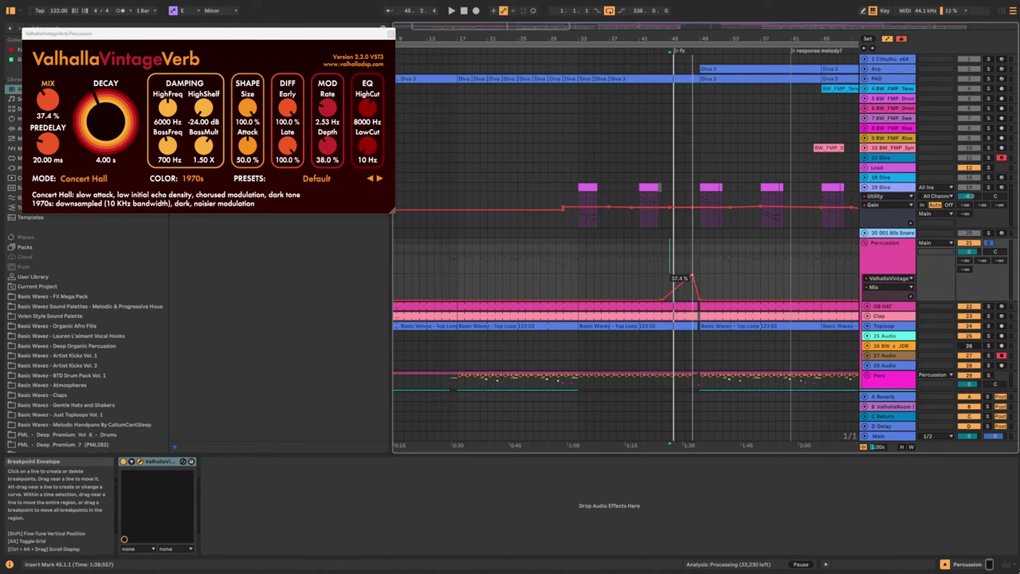
{"action": "left_click_drag", "start_coordinate": [692, 277], "coordinate": [683, 275]}
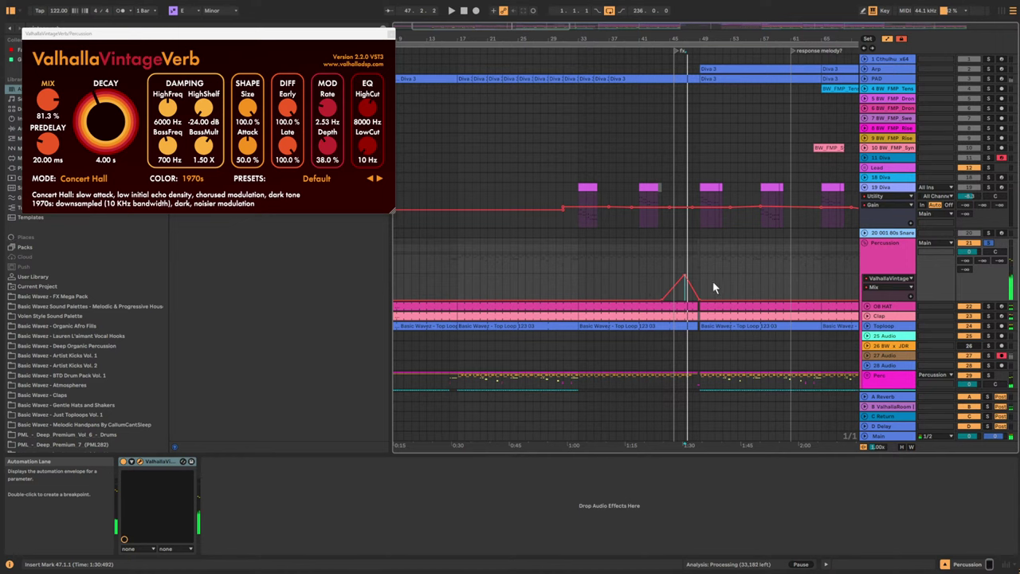
{"action": "left_click", "coordinate": [699, 275]}
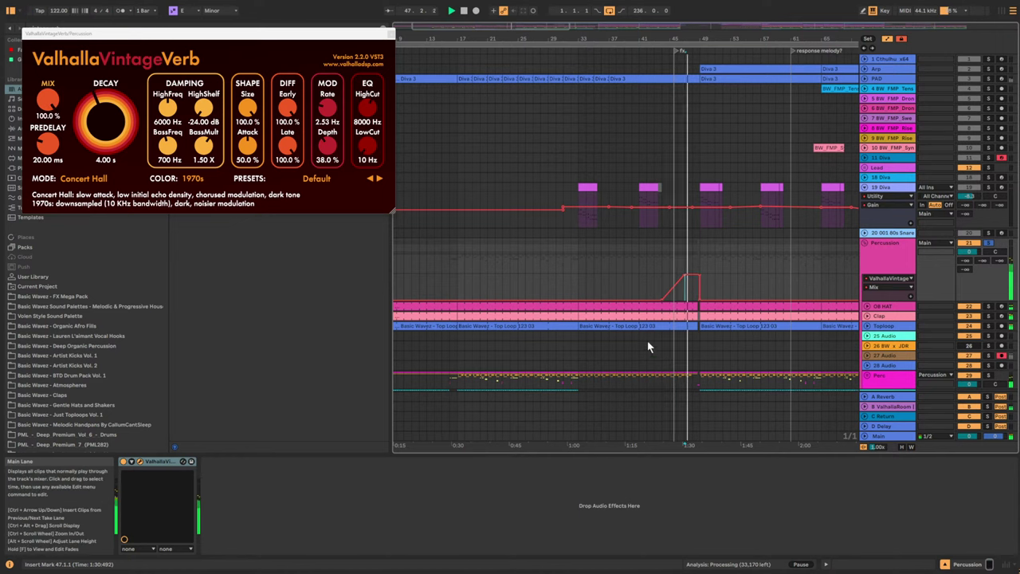
{"action": "key", "text": "space"}
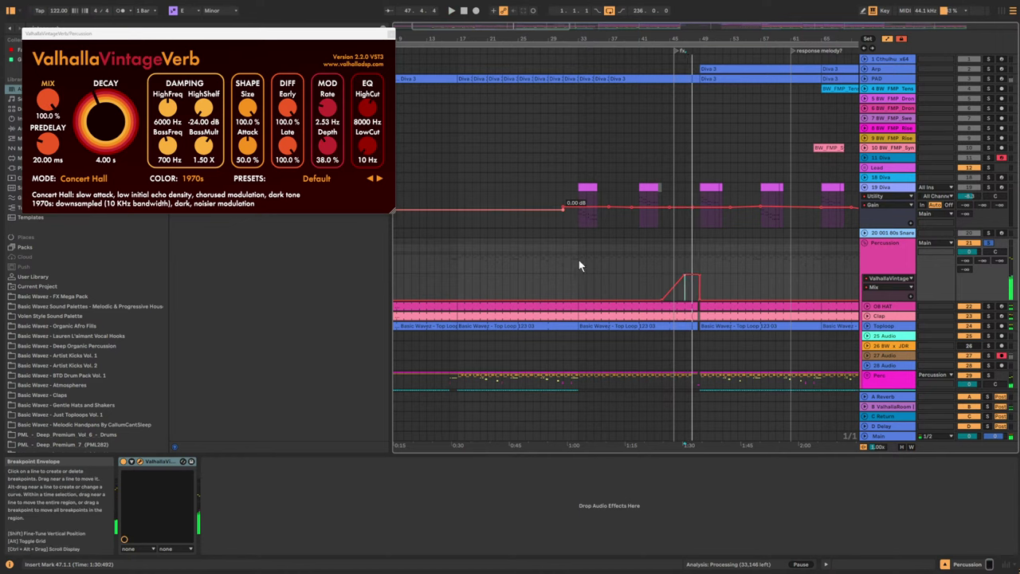
{"action": "key", "text": "space"}
Set ValhallaVintageVerb's mix to 40%, decay to 1.59 s, high cut to 2220 Hz and low cut to 590 Hz.
{"action": "left_click_drag", "start_coordinate": [45, 106], "coordinate": [50, 169]}
{"action": "key", "text": "space"}
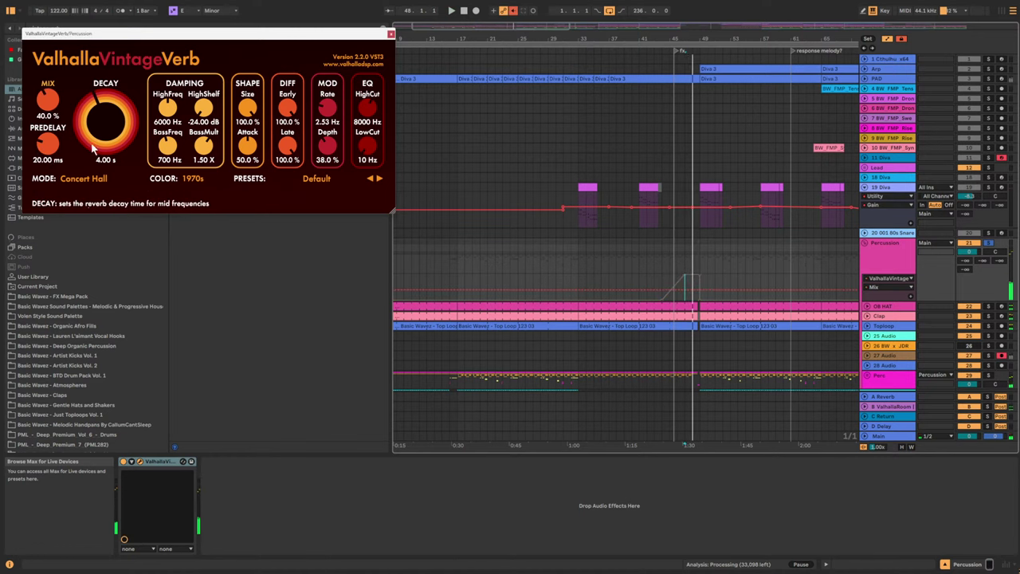
{"action": "left_click", "coordinate": [49, 158]}
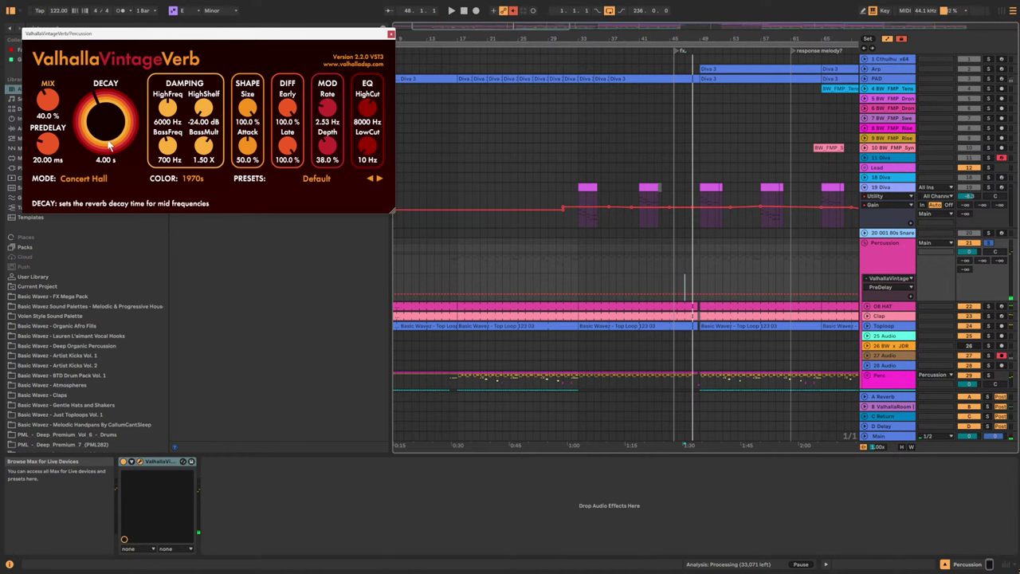
{"action": "left_click_drag", "start_coordinate": [109, 144], "coordinate": [106, 127]}
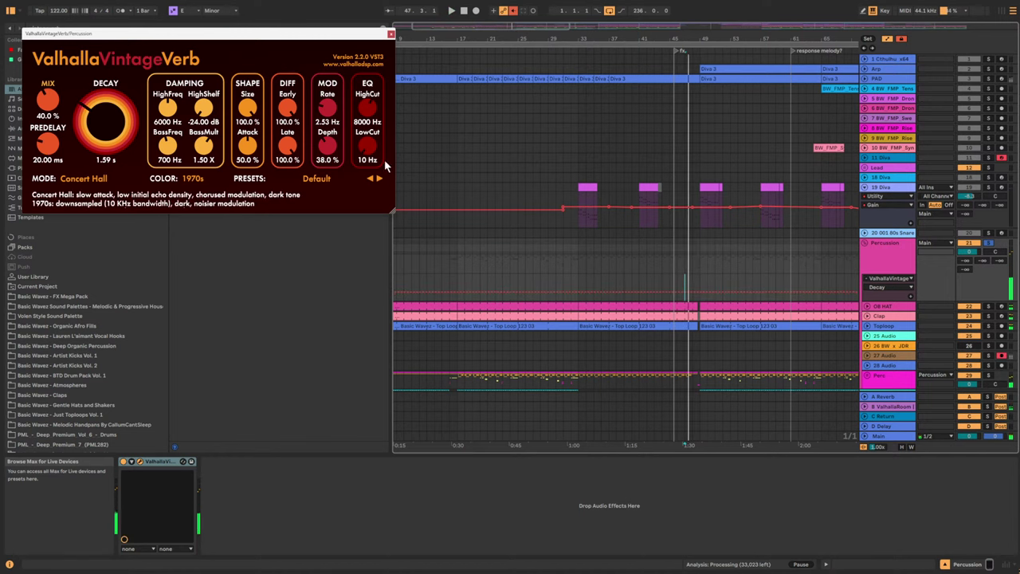
{"action": "mouse_move", "coordinate": [366, 146]}
{"action": "left_mouse_down"}
{"action": "mouse_move", "coordinate": [358, 99]}
{"action": "mouse_move", "coordinate": [363, 145]}
{"action": "left_mouse_up"}
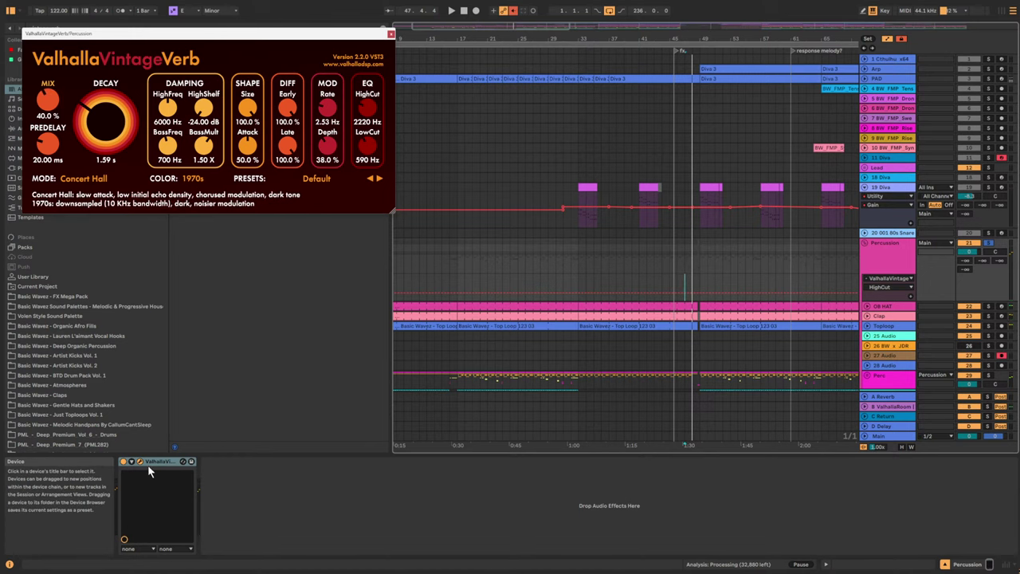
Show ValhallaVintageVerb's parameters on the Percussion group and re-enable the automation of its Mix.
{"action": "left_click", "coordinate": [133, 462]}
{"action": "left_click", "coordinate": [132, 462]}
{"action": "left_click_drag", "start_coordinate": [220, 490], "coordinate": [220, 482]}
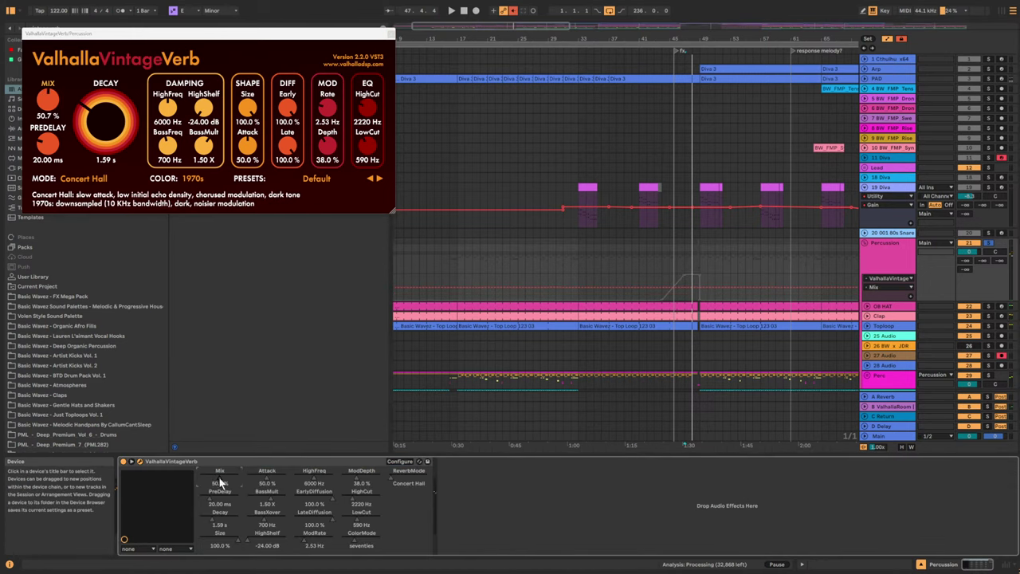
{"action": "right_click", "coordinate": [225, 483]}
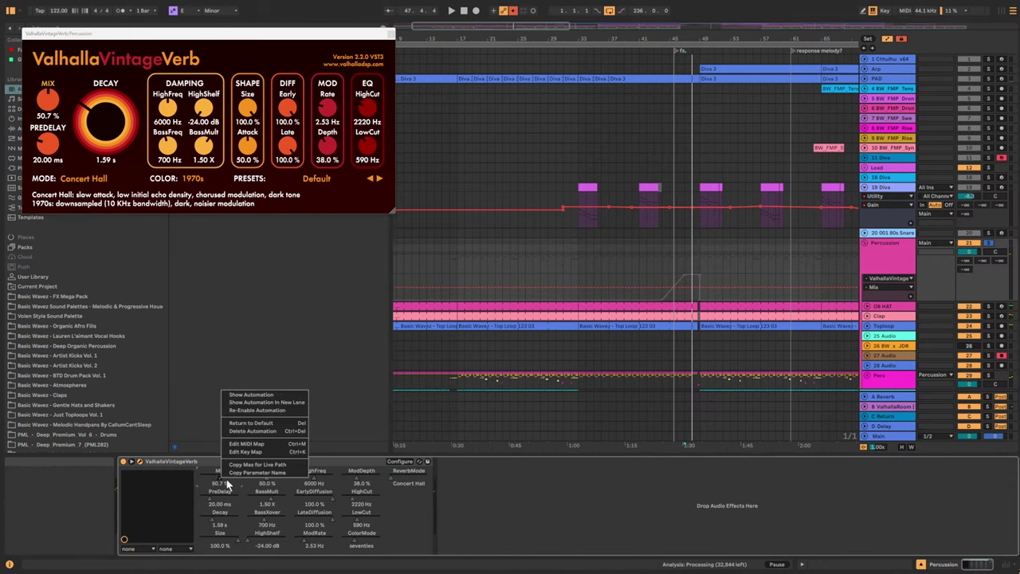
{"action": "left_click", "coordinate": [256, 409]}
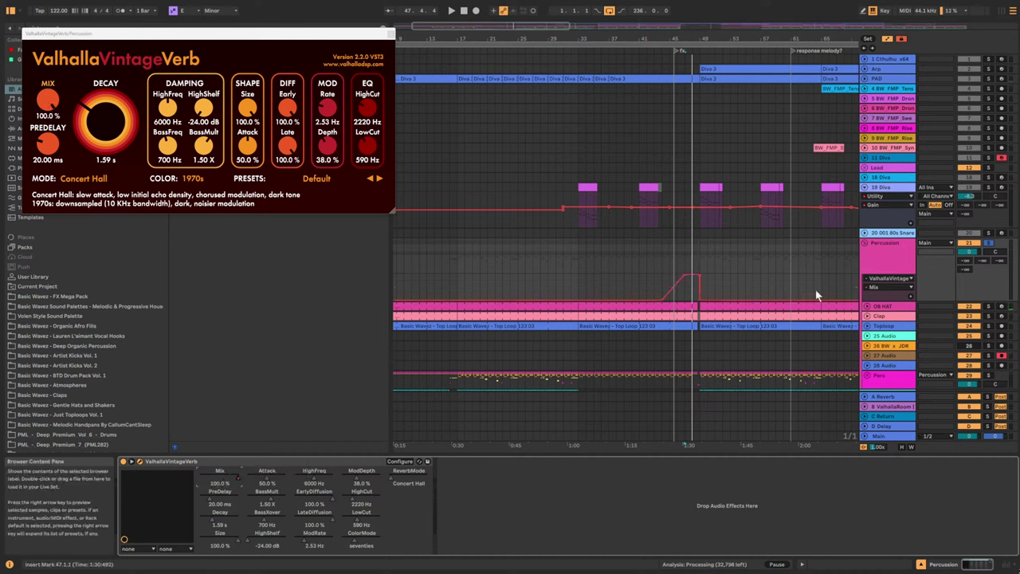
Play from 41.1.1 while reshaping the reverb's Mix automation into a lower curved rise peaking near bar 48 and dropping just before bar 49.
{"action": "left_click", "coordinate": [639, 278]}
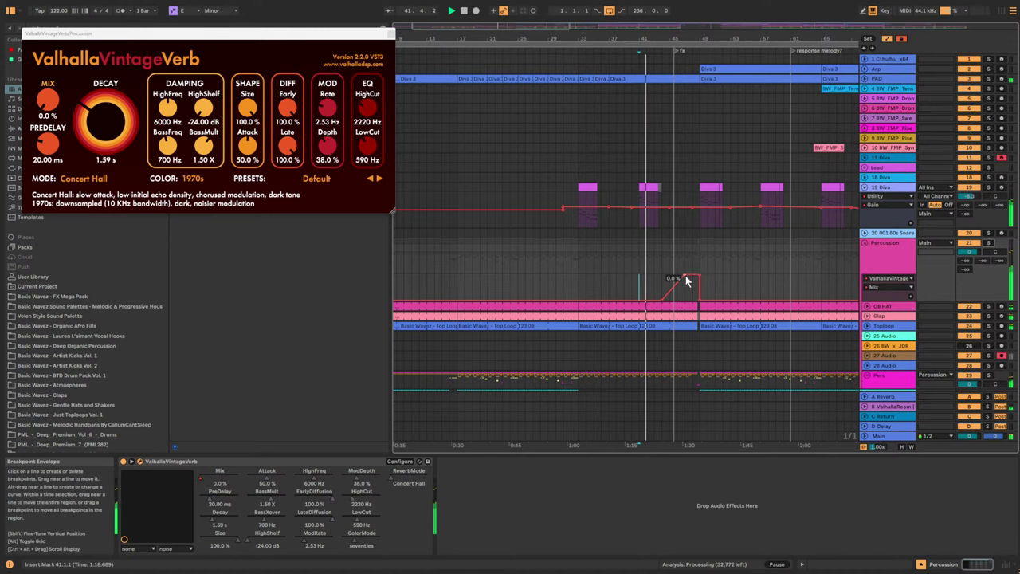
{"action": "left_click_drag", "start_coordinate": [684, 280], "coordinate": [692, 275]}
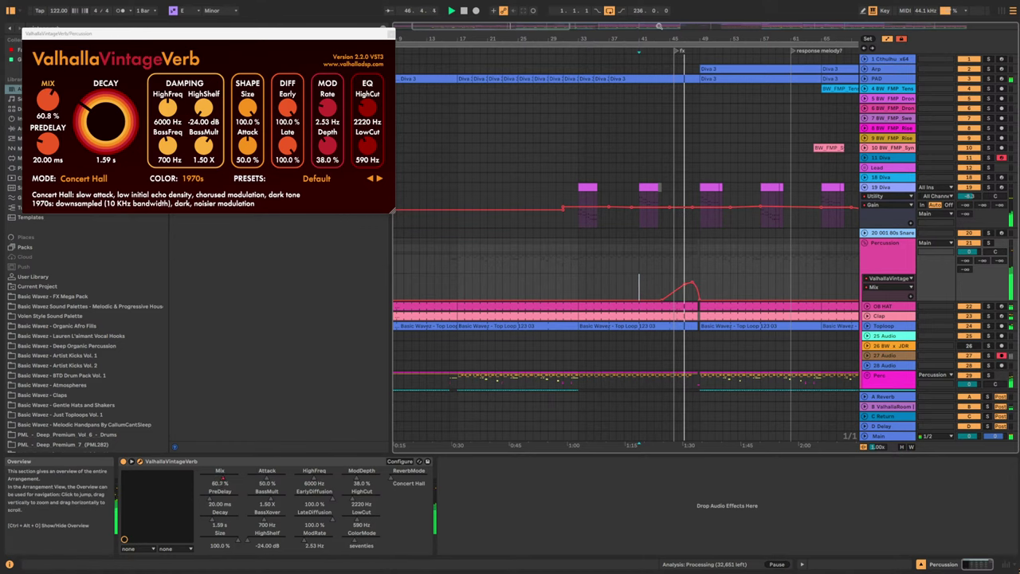
{"action": "left_click_drag", "start_coordinate": [638, 25], "coordinate": [511, 85]}
{"action": "left_click_drag", "start_coordinate": [512, 27], "coordinate": [508, 23]}
{"action": "scroll", "coordinate": [760, 286], "scroll_direction": "down", "scroll_amount": 3}
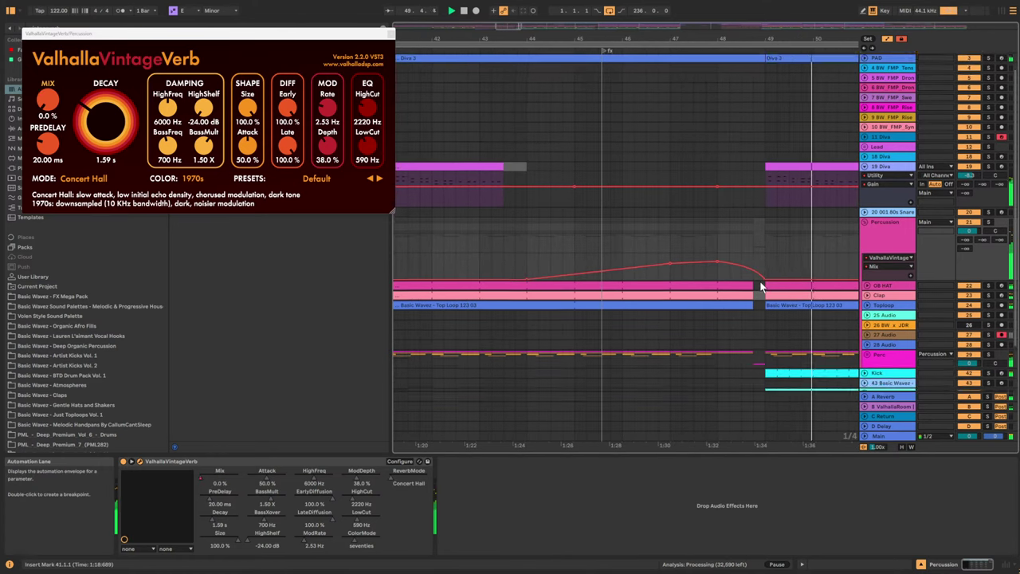
{"action": "scroll", "coordinate": [737, 263], "scroll_direction": "up", "scroll_amount": 2}
{"action": "key", "text": "space"}
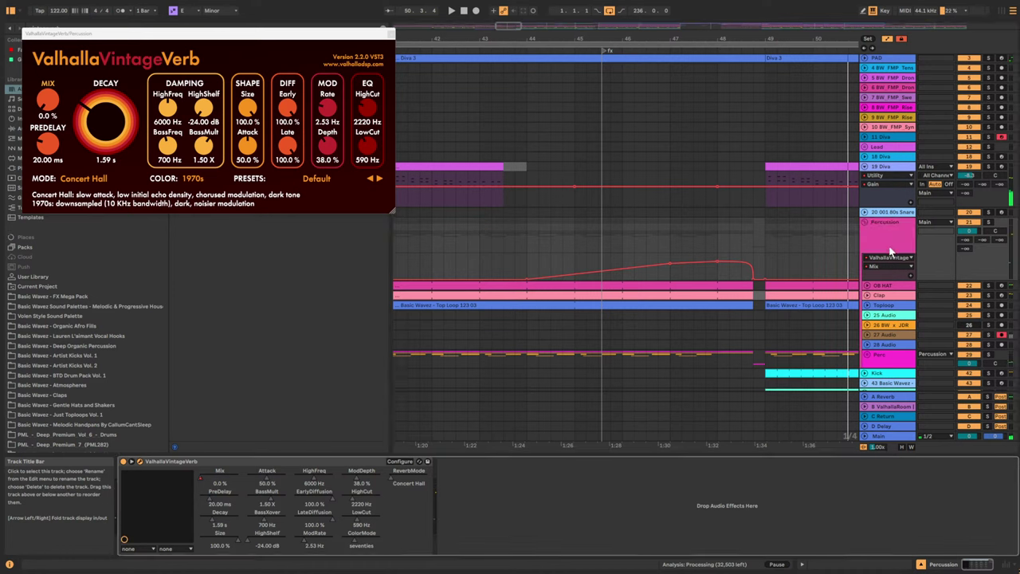
Insert a new return track after A Reverb and load ValhallaVintageVerb on it.
{"action": "right_click", "coordinate": [882, 396]}
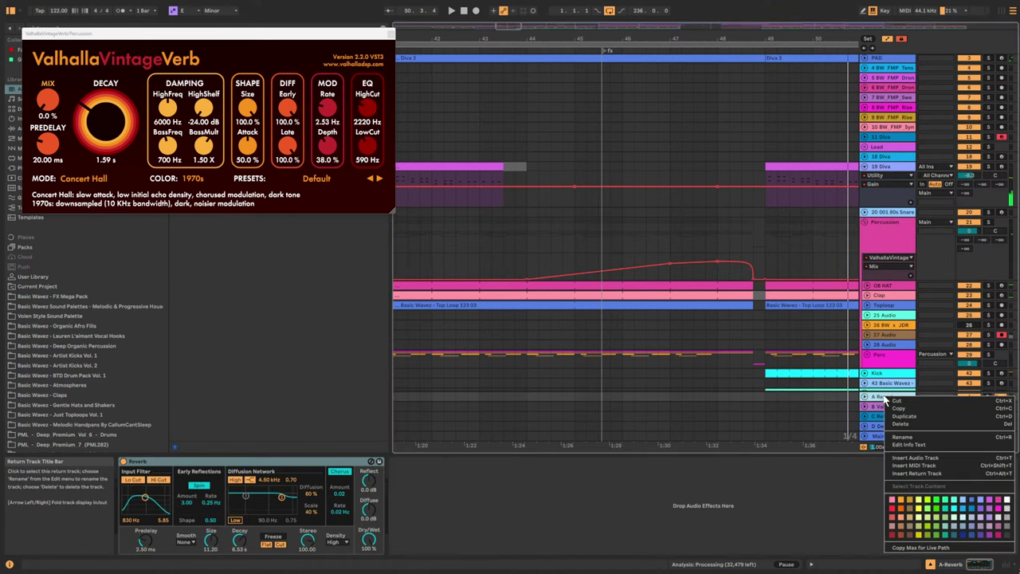
{"action": "left_click", "coordinate": [923, 474]}
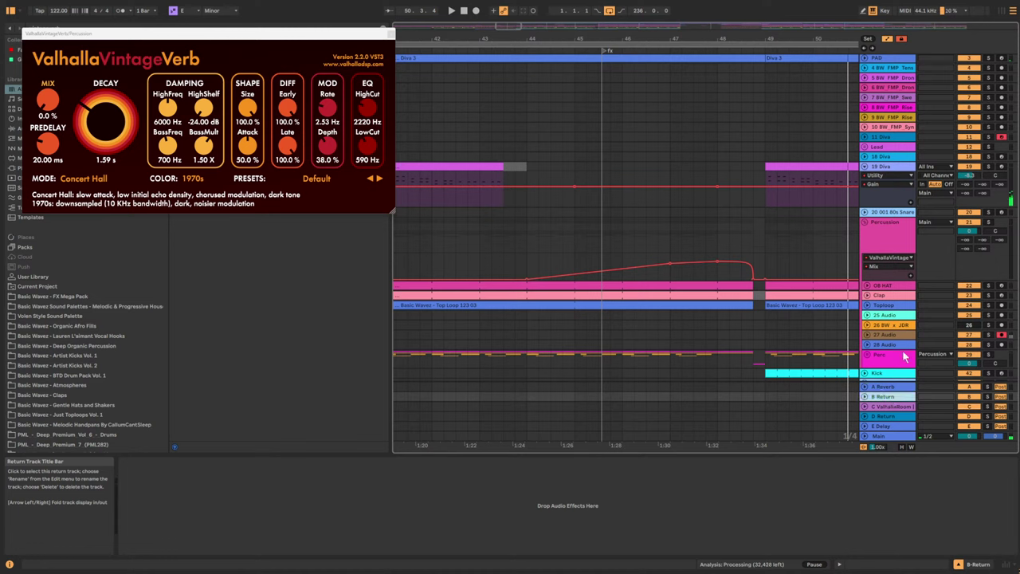
{"action": "left_click", "coordinate": [388, 34]}
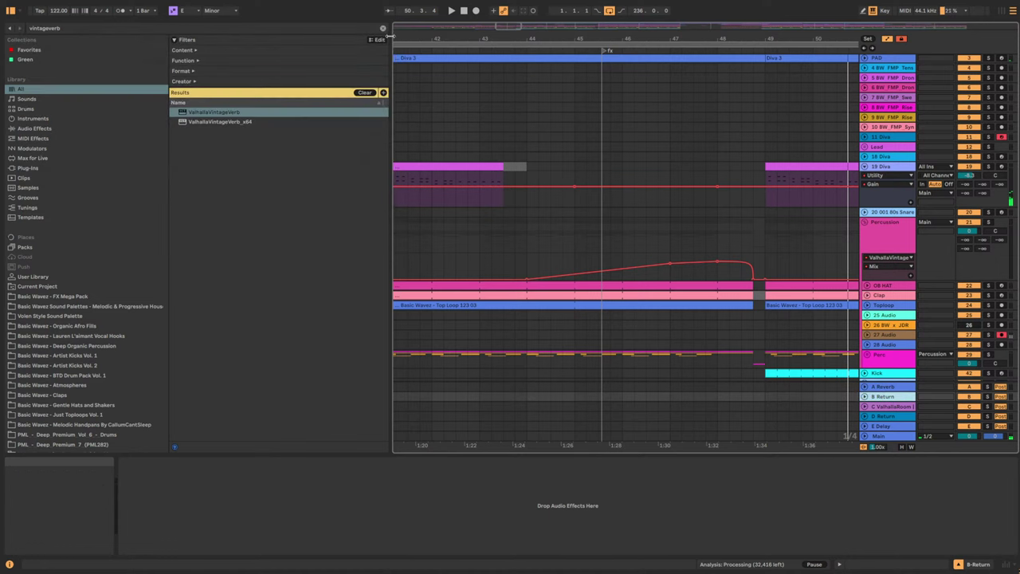
{"action": "double_click", "coordinate": [248, 114]}
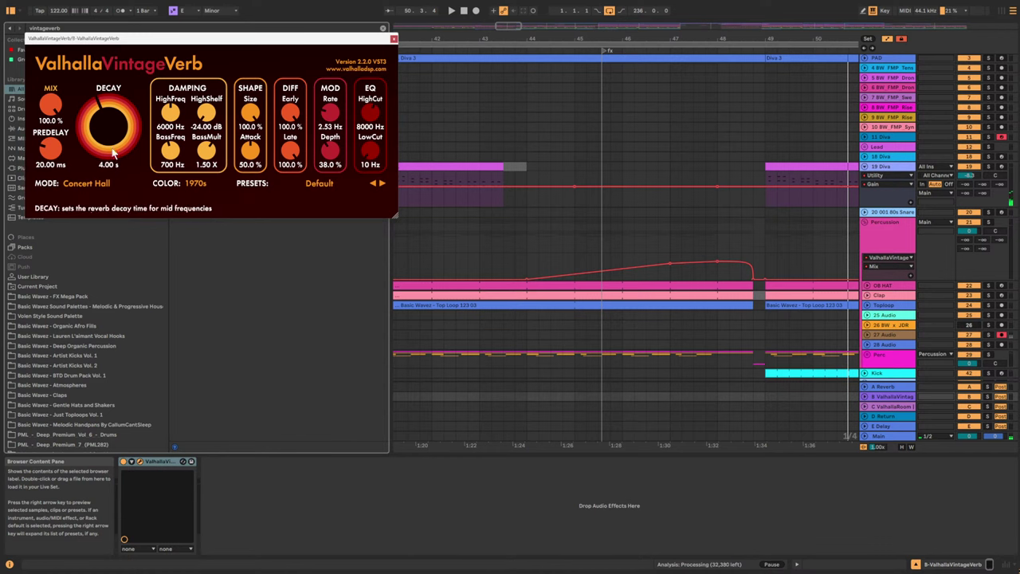
{"action": "left_click", "coordinate": [394, 39]}
Search the library for "eq", add EQ Eight after the return's reverb and set band 1 to a low cut at 2.84 kHz.
{"action": "left_click", "coordinate": [381, 29]}
{"action": "type", "text": "eq"}
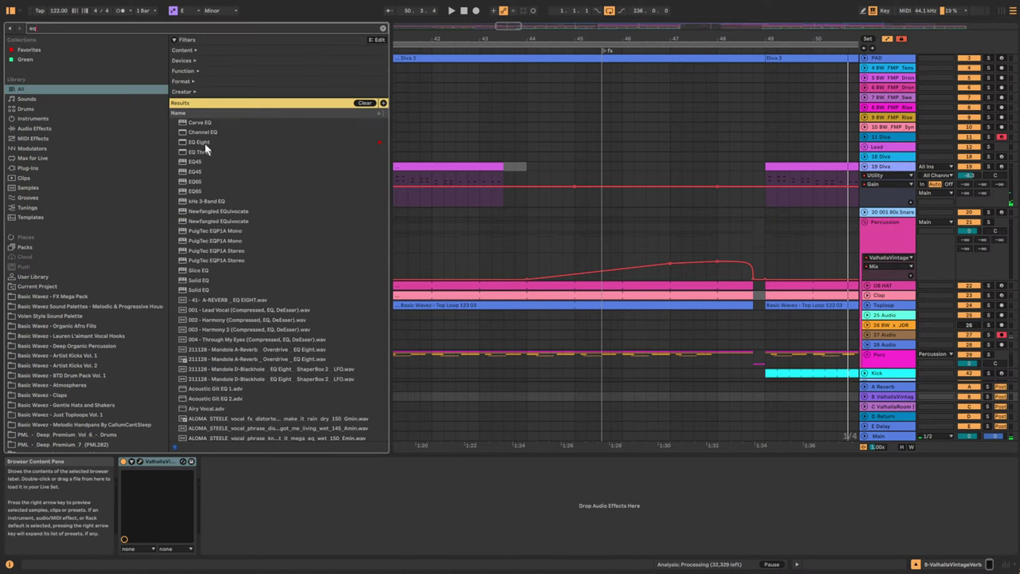
{"action": "left_click_drag", "start_coordinate": [199, 142], "coordinate": [239, 557]}
{"action": "left_click", "coordinate": [236, 541]}
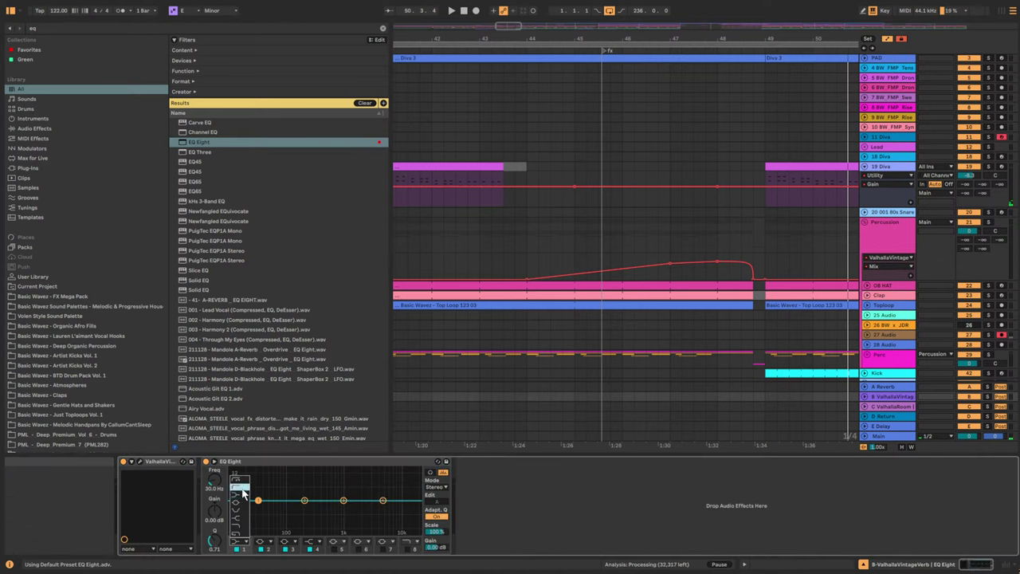
{"action": "left_click", "coordinate": [243, 489]}
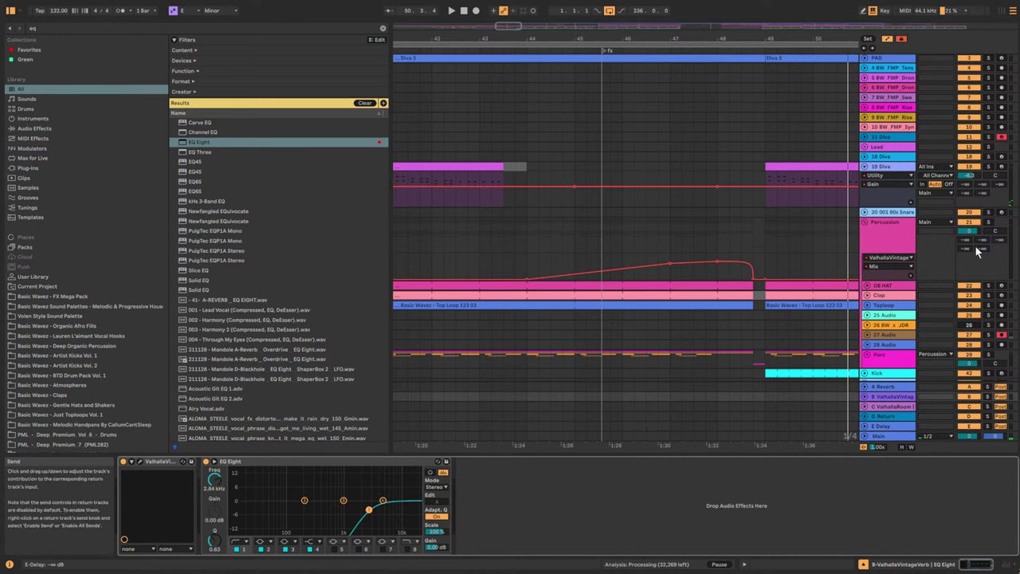
Rename return track B as TX while the arrangement plays.
{"action": "left_click", "coordinate": [887, 398]}
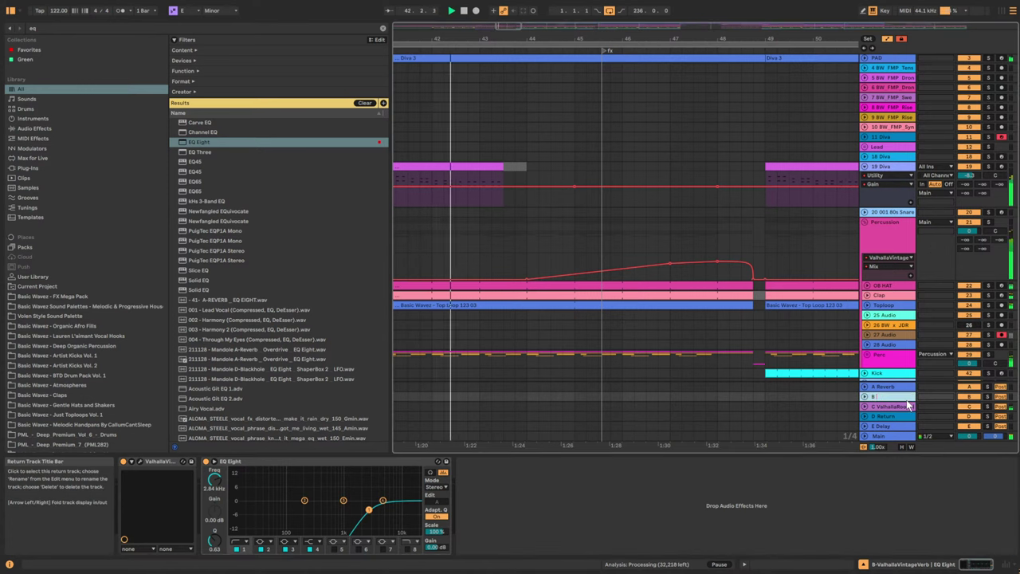
{"action": "type", "text": "TX"}
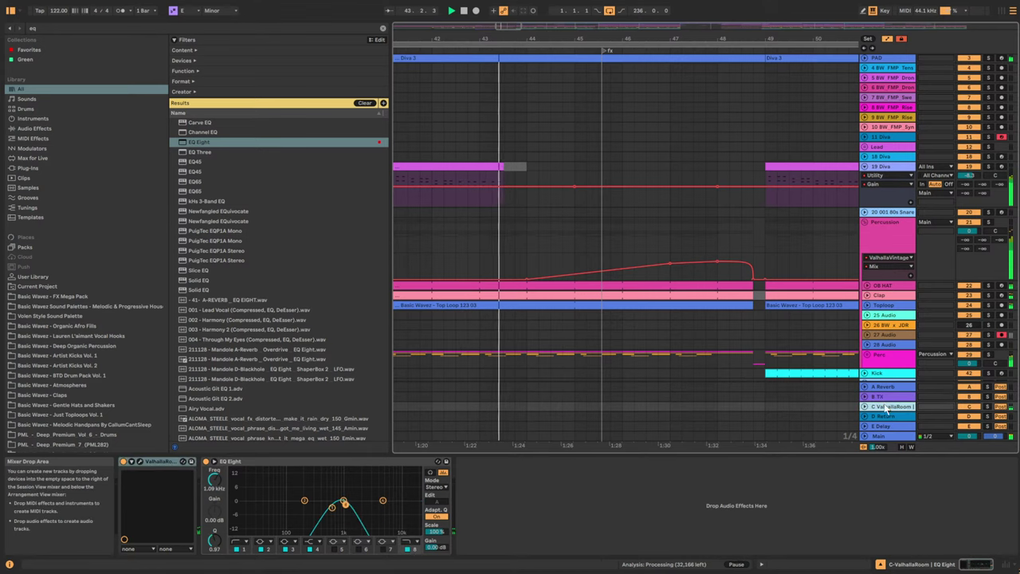
{"action": "key", "text": "Return"}
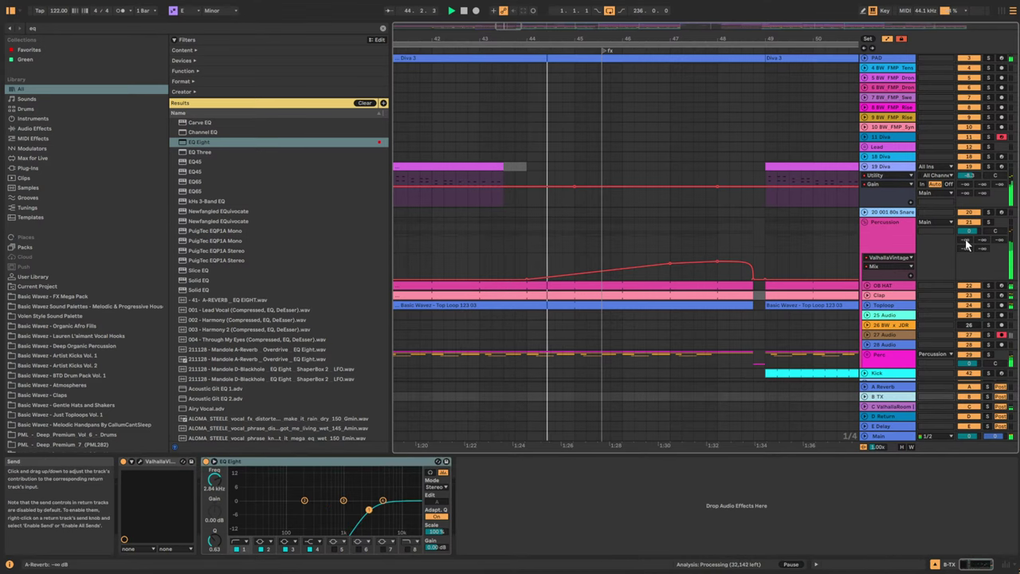
Automate the Percussion group's B-TX send with a curved rise from about bar 46 to just before bar 49, dropping back at bar 49.
{"action": "left_click", "coordinate": [980, 241]}
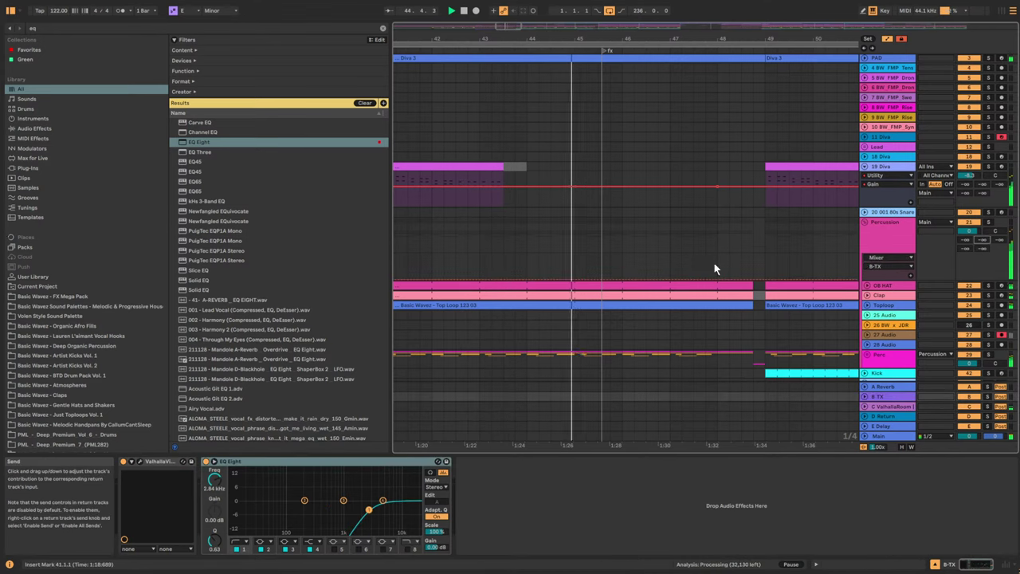
{"action": "left_click", "coordinate": [638, 276]}
{"action": "left_click_drag", "start_coordinate": [749, 284], "coordinate": [754, 254]}
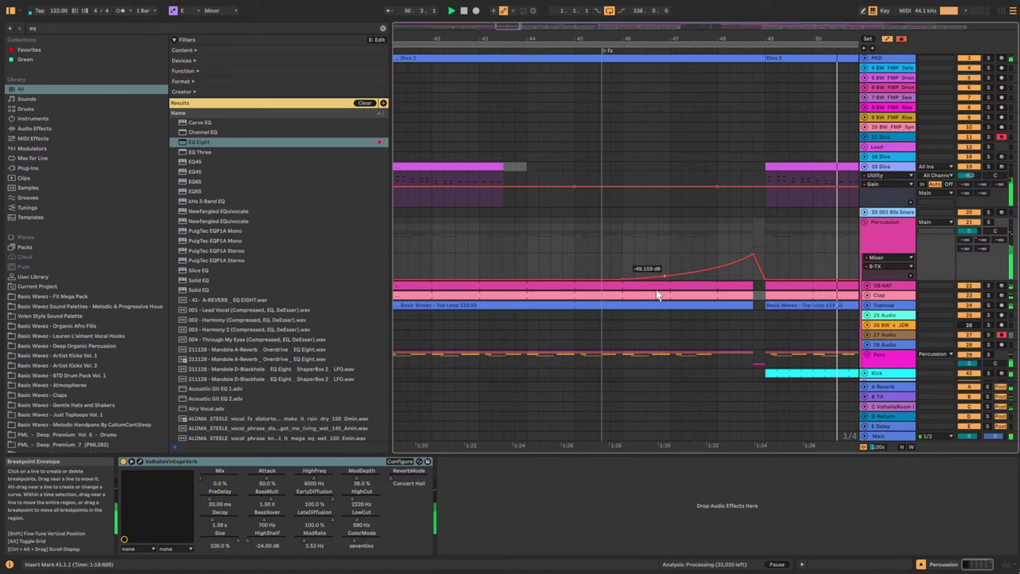
On the TX return, lower EQ Eight's low cut to 1.07 kHz and set the reverb's decay to 7.37 s, high cut 9880 Hz and low cut 490 Hz.
{"action": "left_click", "coordinate": [886, 396]}
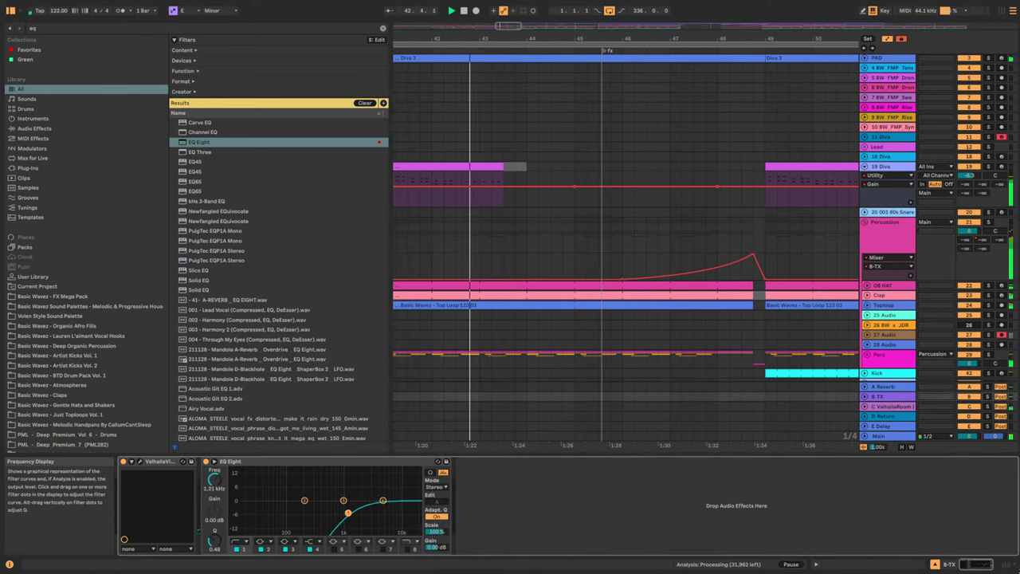
{"action": "left_click", "coordinate": [139, 461]}
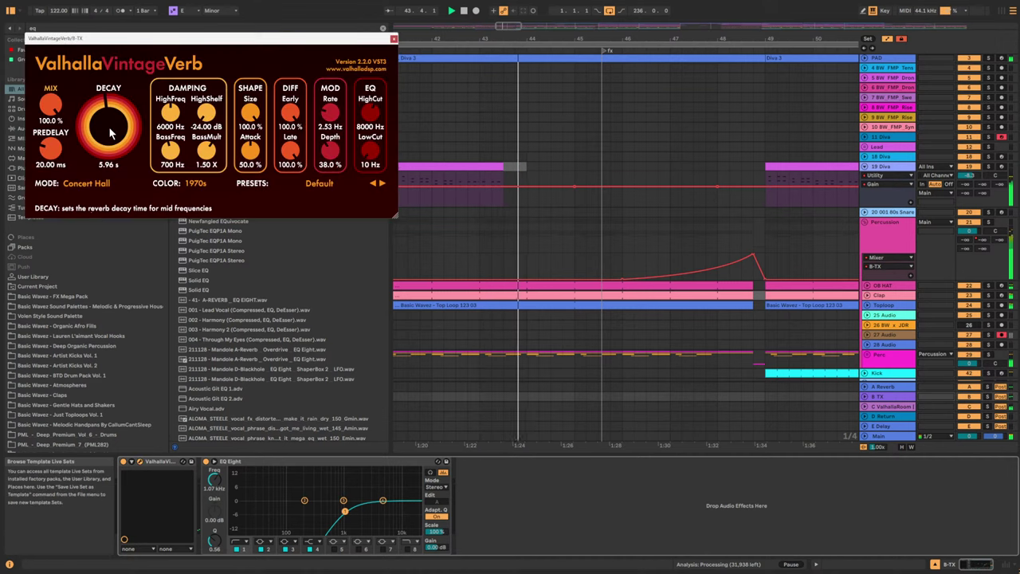
{"action": "left_click_drag", "start_coordinate": [108, 130], "coordinate": [108, 124]}
{"action": "left_click_drag", "start_coordinate": [372, 150], "coordinate": [367, 114]}
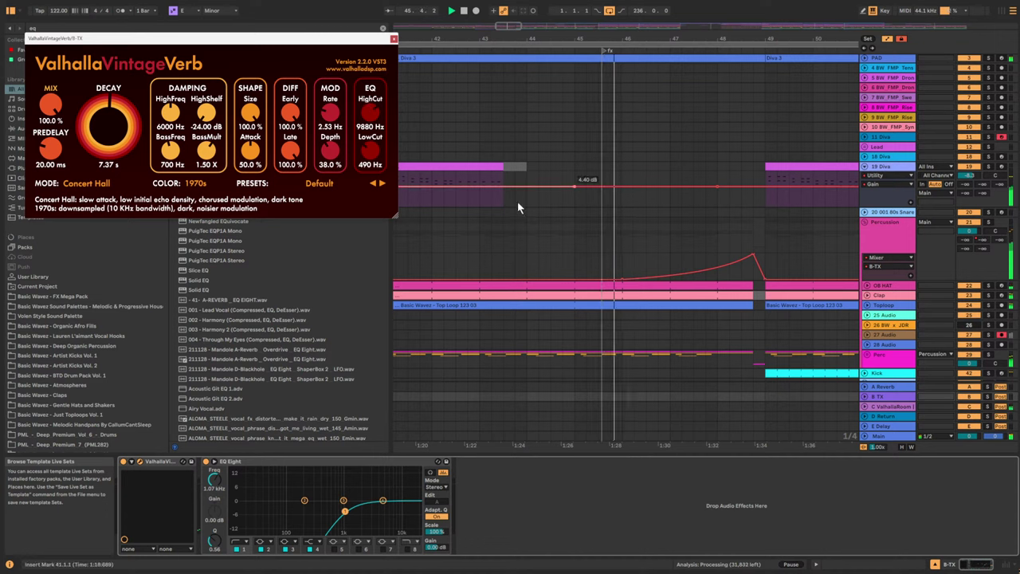
Adjust the Percussion group's B-TX send automation to hold its peak briefly before bar 49, and close the reverb window.
{"action": "left_click", "coordinate": [738, 268]}
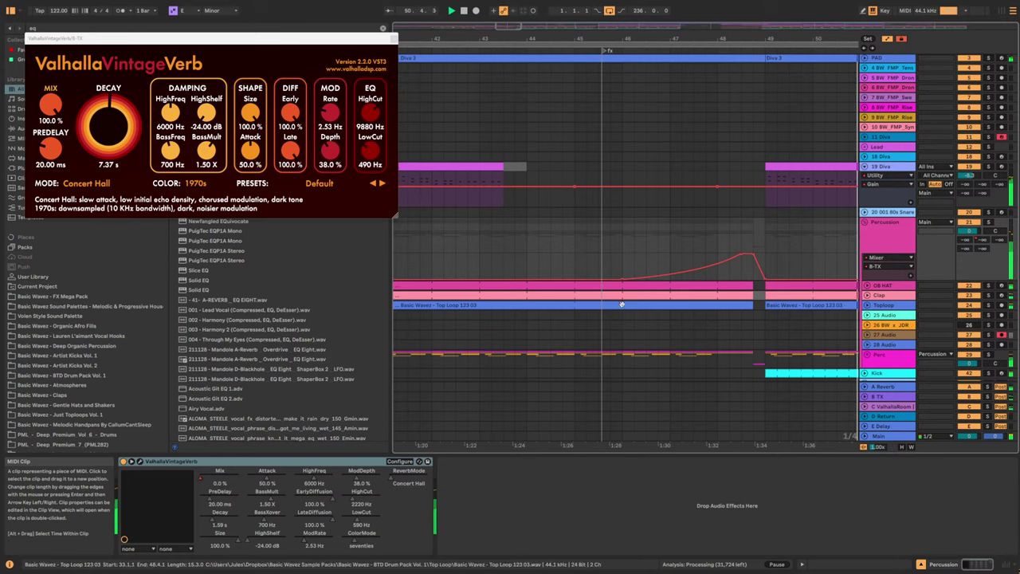
{"action": "scroll", "coordinate": [695, 332], "scroll_direction": "down", "scroll_amount": 3}
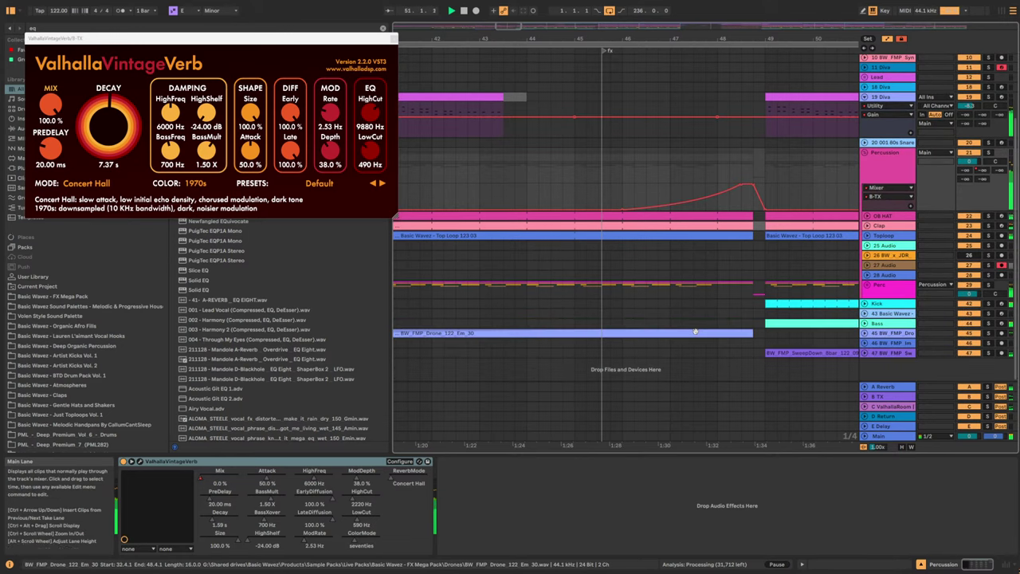
{"action": "left_click", "coordinate": [393, 38]}
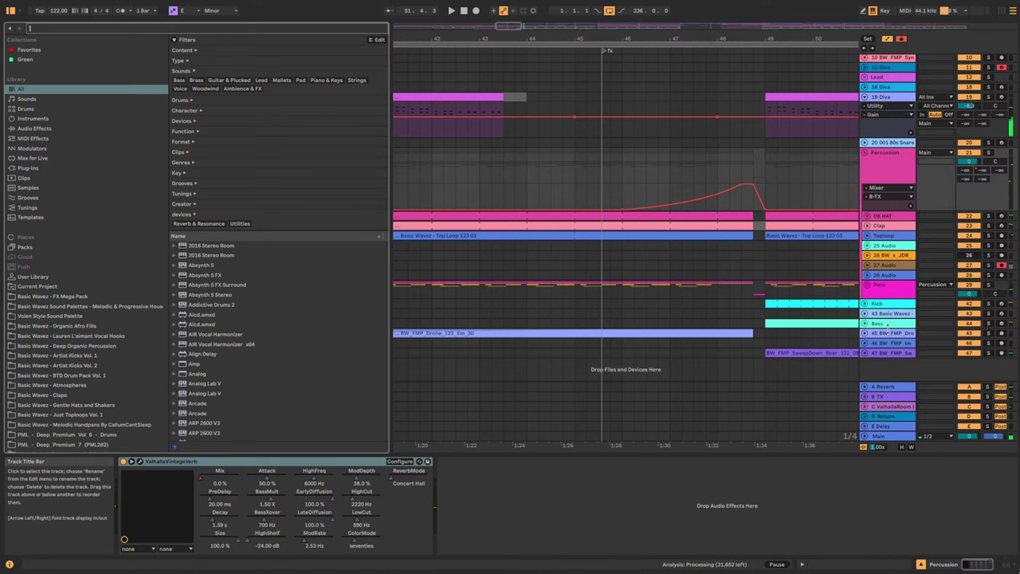
Insert an audio track below the impact track and audition BW_FMP_SweepUp_8bar_122_20 and 122_21 from the FX Mega Pack's Sweeps folder.
{"action": "left_click", "coordinate": [887, 343]}
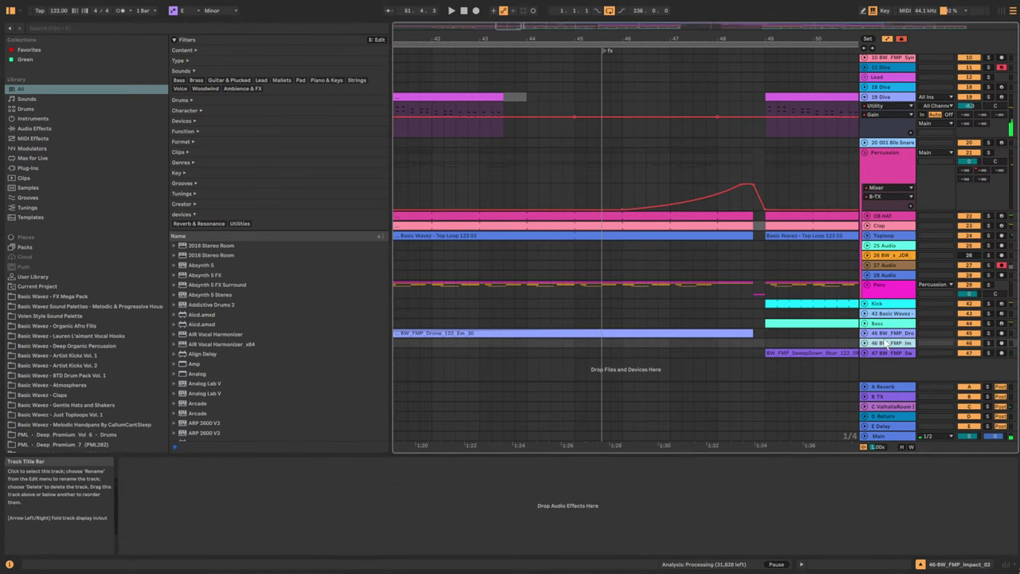
{"action": "key", "text": "ctrl+t"}
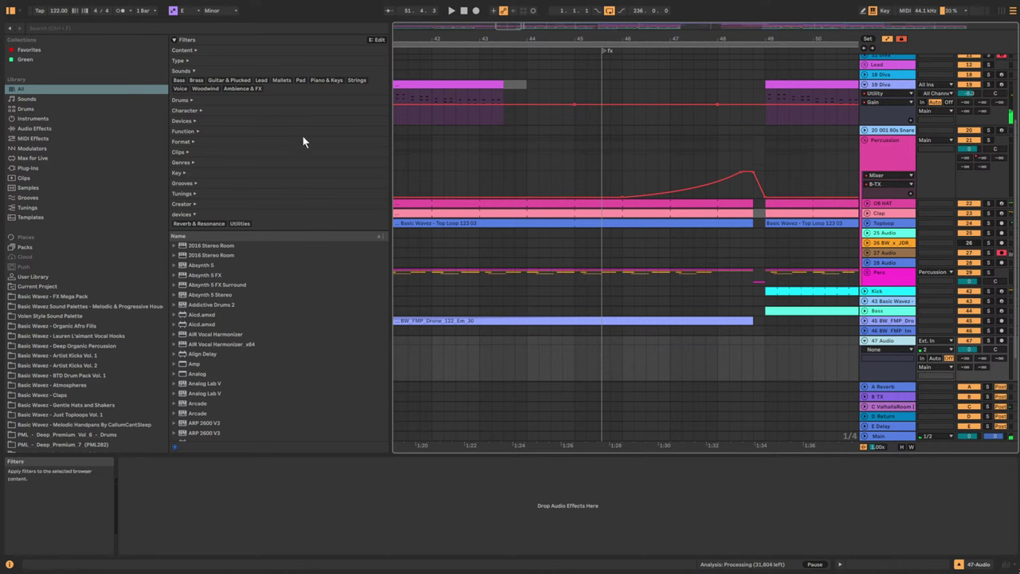
{"action": "left_click", "coordinate": [44, 295]}
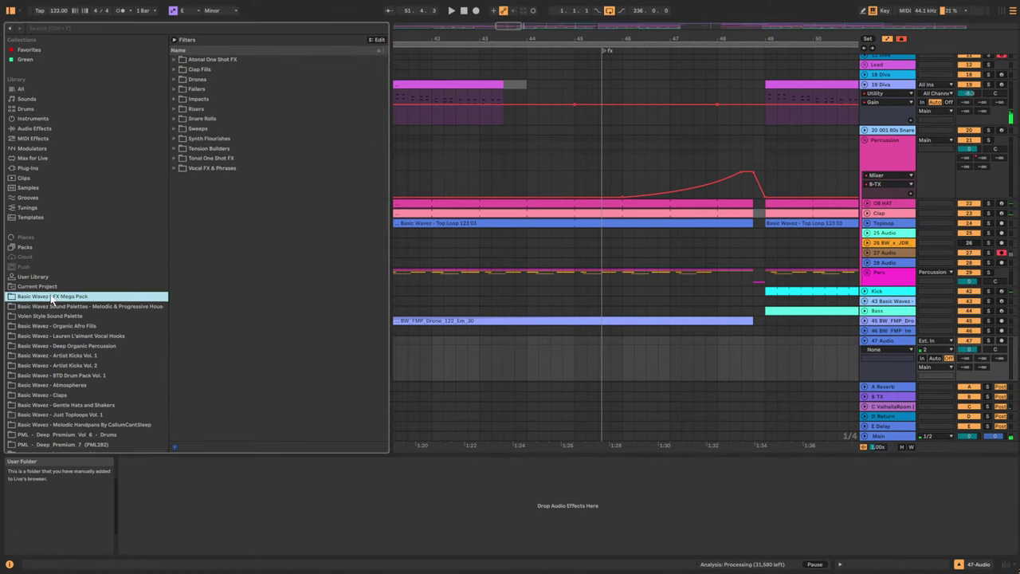
{"action": "left_click", "coordinate": [173, 129]}
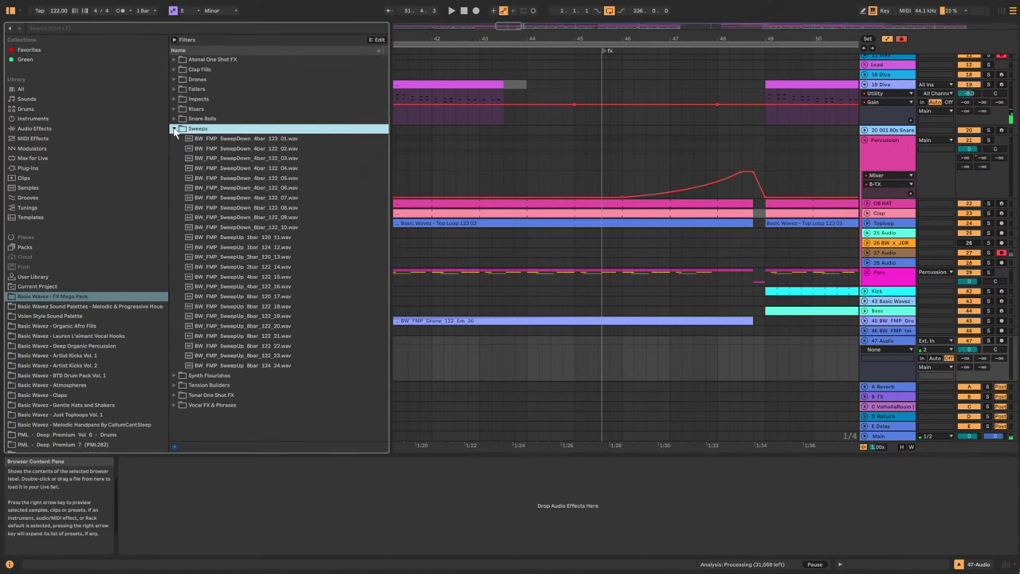
{"action": "left_click", "coordinate": [235, 325]}
{"action": "left_click", "coordinate": [231, 337]}
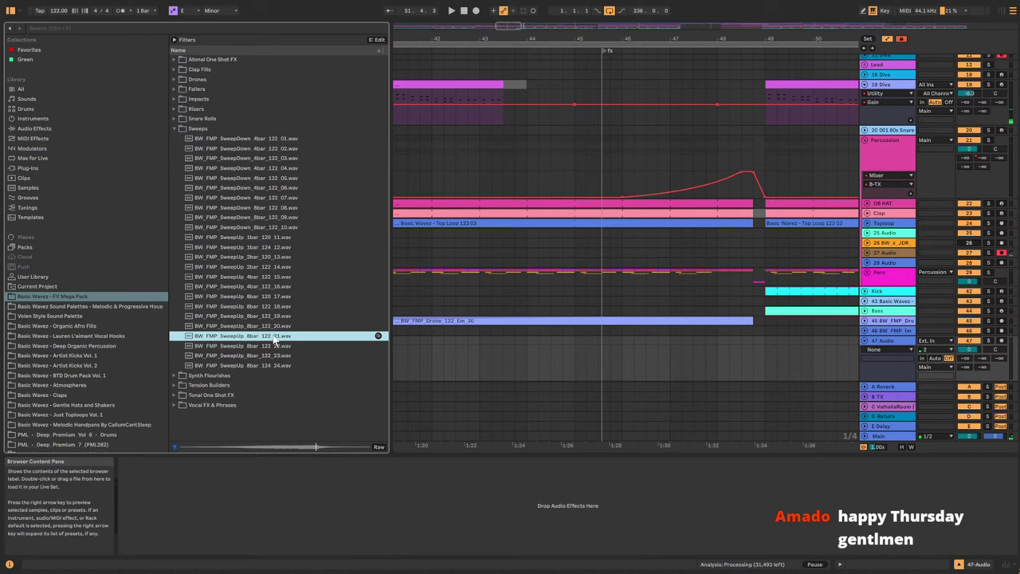
Add BW_FMP_SweepUp_8bar_122_21.wav to the 47 Audio track and shift the clip earlier to start at 40.4.1.
{"action": "left_click_drag", "start_coordinate": [276, 341], "coordinate": [483, 365]}
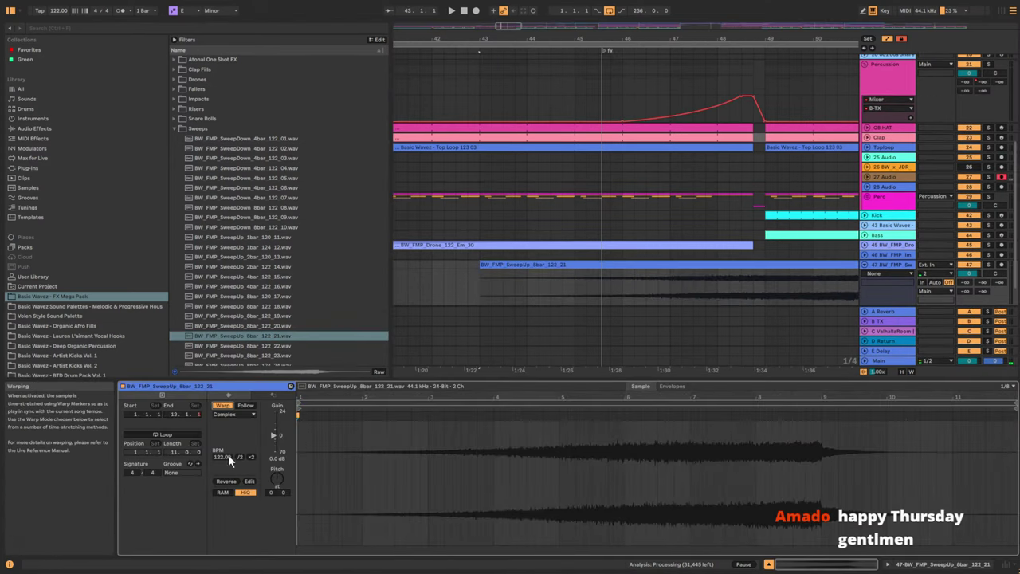
{"action": "left_click", "coordinate": [718, 277]}
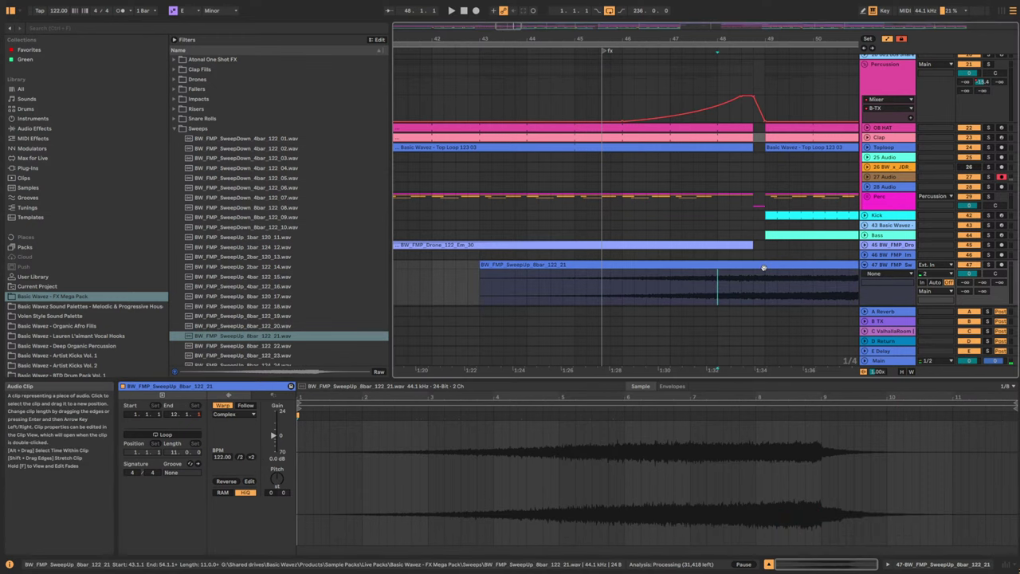
{"action": "left_click_drag", "start_coordinate": [762, 268], "coordinate": [738, 272]}
{"action": "left_click", "coordinate": [491, 287]}
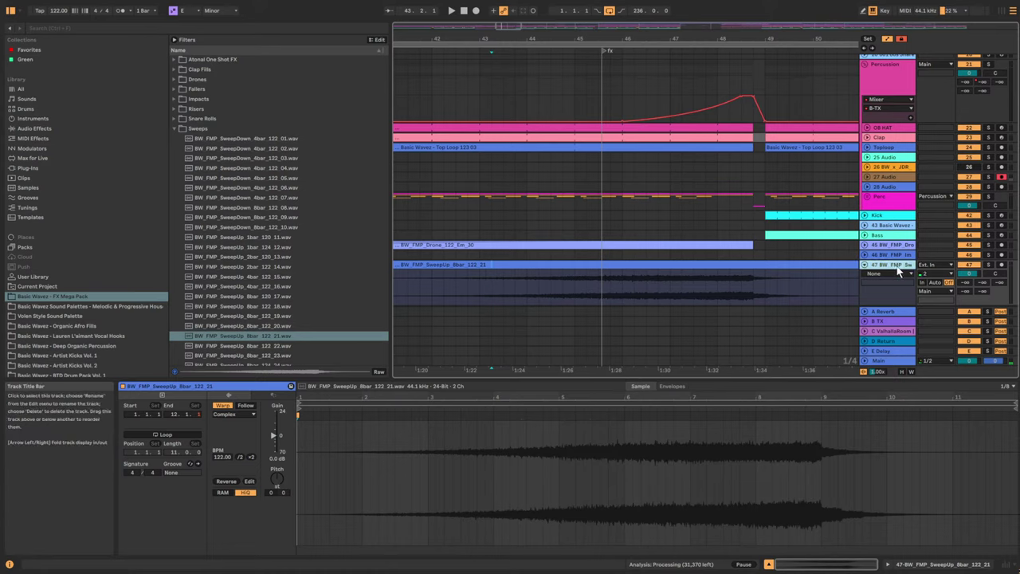
Set the sweep-up track's volume to -21.6 dB and play the build-up with it.
{"action": "double_click", "coordinate": [897, 267]}
{"action": "mouse_move", "coordinate": [969, 350]}
{"action": "left_mouse_down"}
{"action": "mouse_move", "coordinate": [970, 368]}
{"action": "mouse_move", "coordinate": [974, 359]}
{"action": "left_mouse_up"}
{"action": "left_click", "coordinate": [646, 372]}
{"action": "key", "text": "space"}
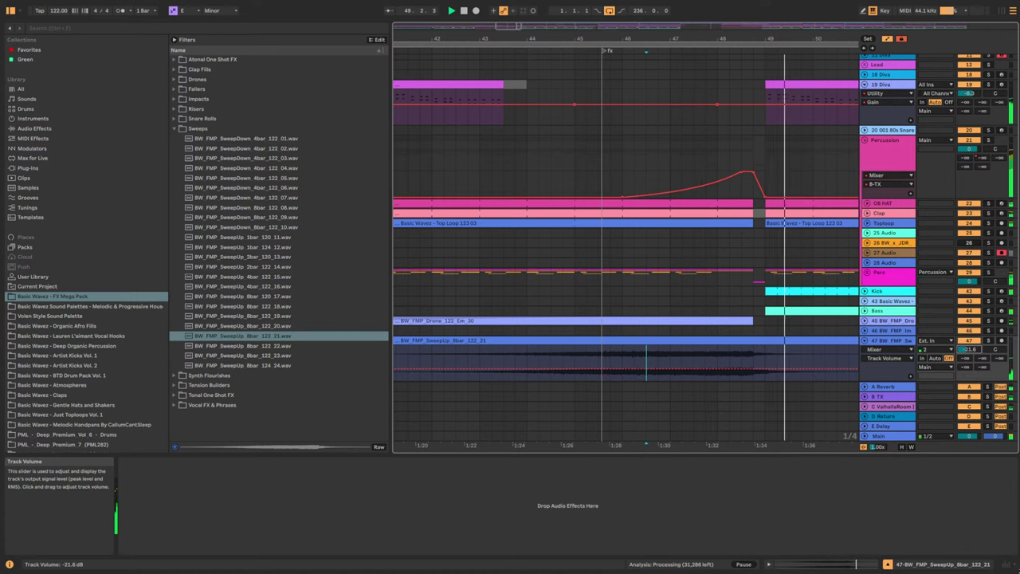
Add an automation lane on the Percussion group and show the ValhallaVintageVerb Mix envelope alongside the B-TX send.
{"action": "left_click", "coordinate": [409, 243]}
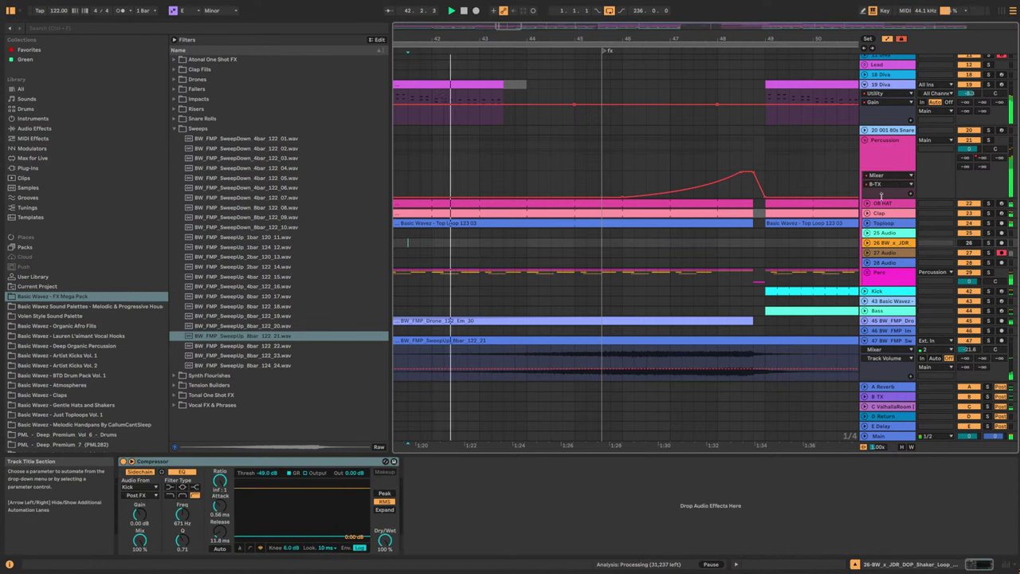
{"action": "left_click", "coordinate": [870, 147]}
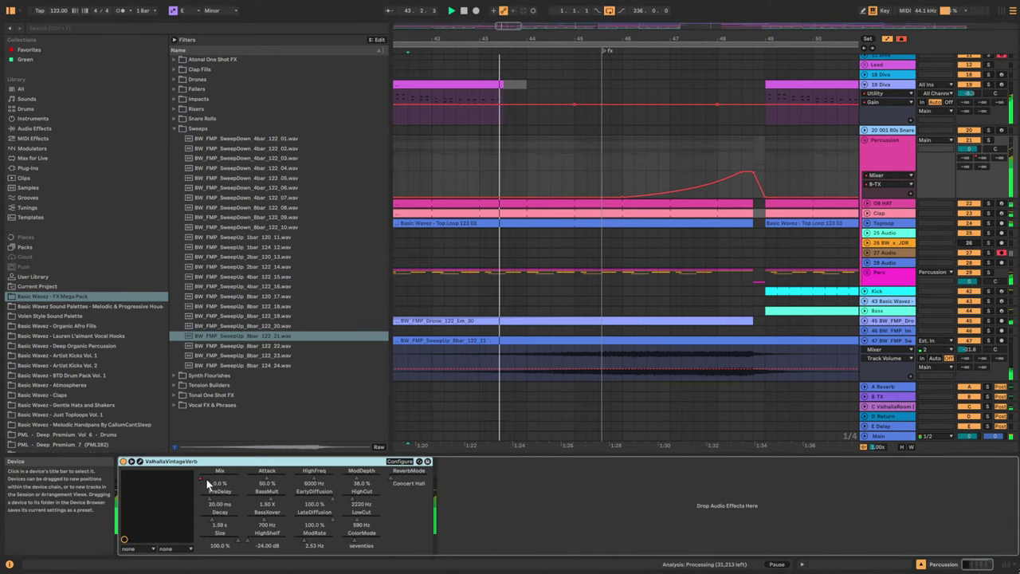
{"action": "left_click", "coordinate": [909, 194]}
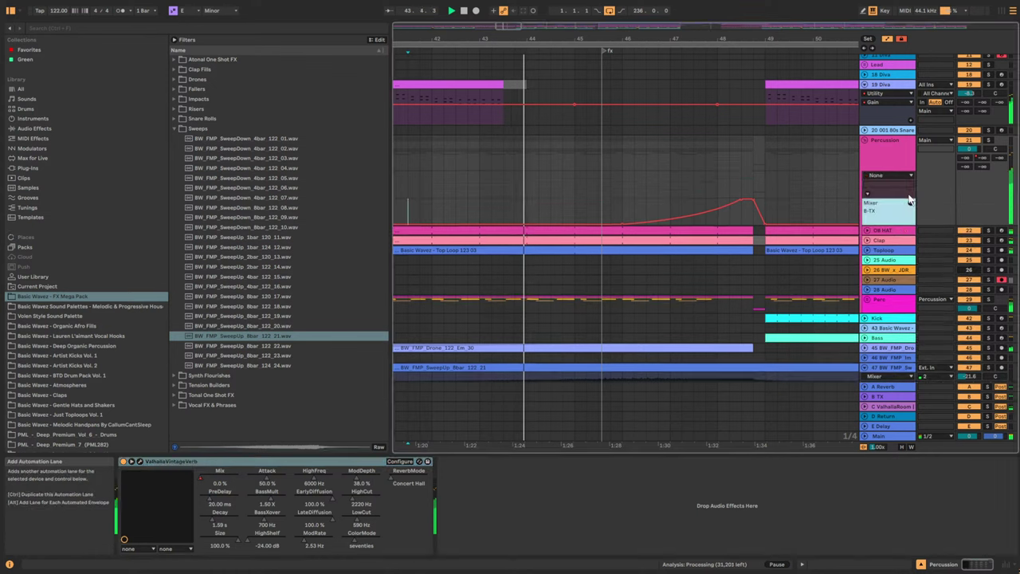
{"action": "left_click", "coordinate": [203, 479]}
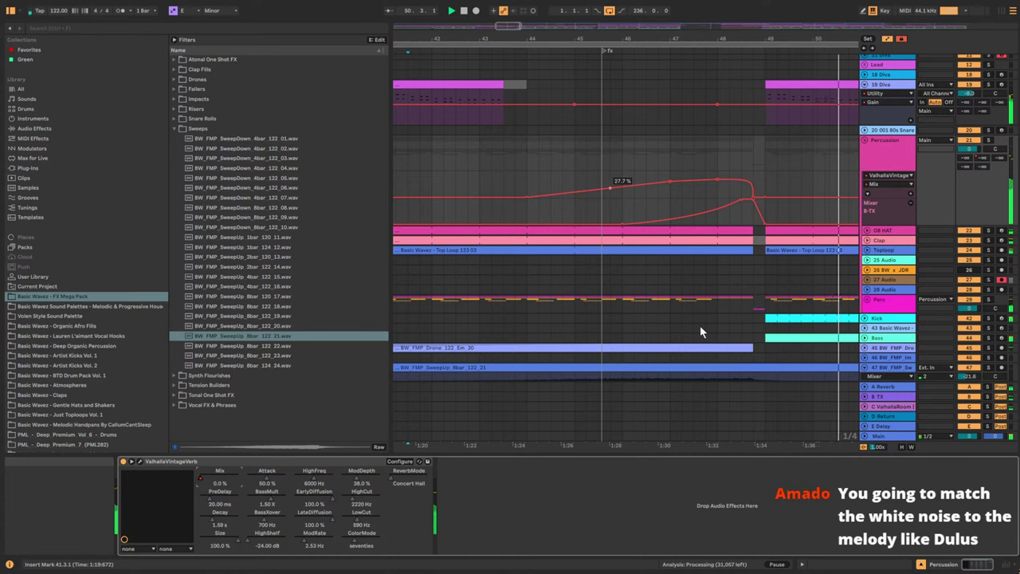
Set the sweep-up track's volume to -16.2 dB and play the build-up from bar 44.
{"action": "left_click", "coordinate": [894, 371]}
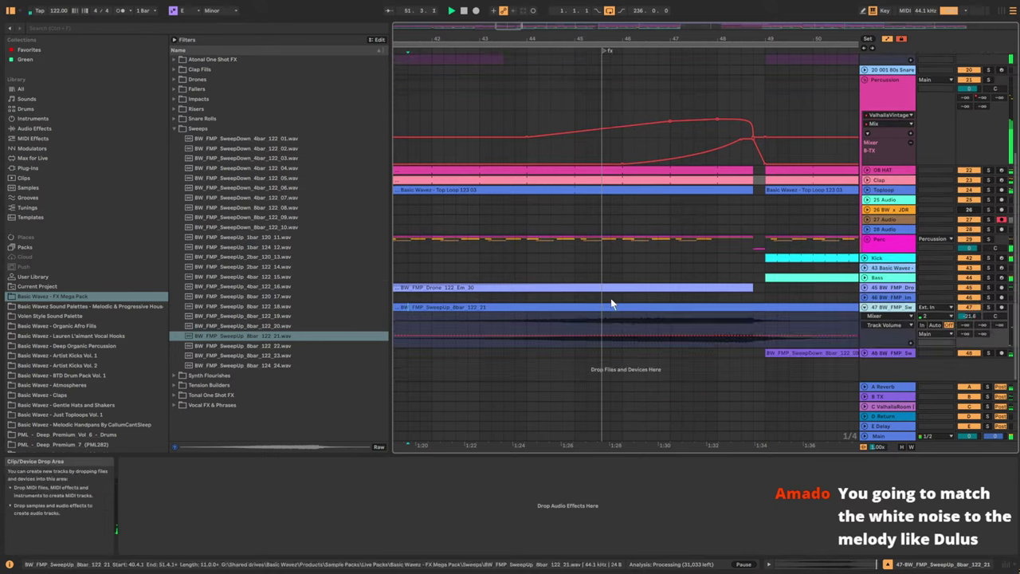
{"action": "key", "text": "space"}
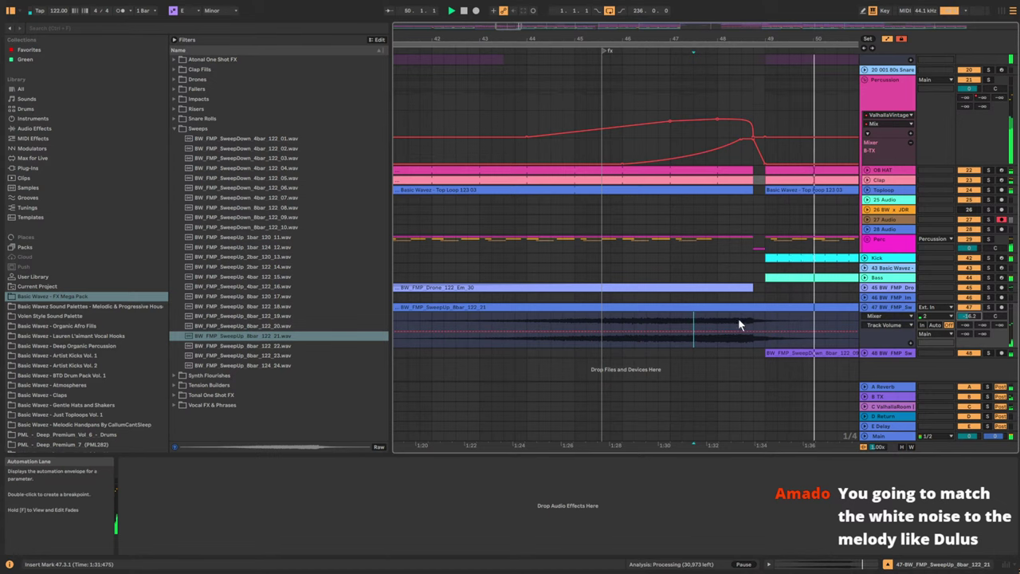
{"action": "left_click", "coordinate": [530, 317]}
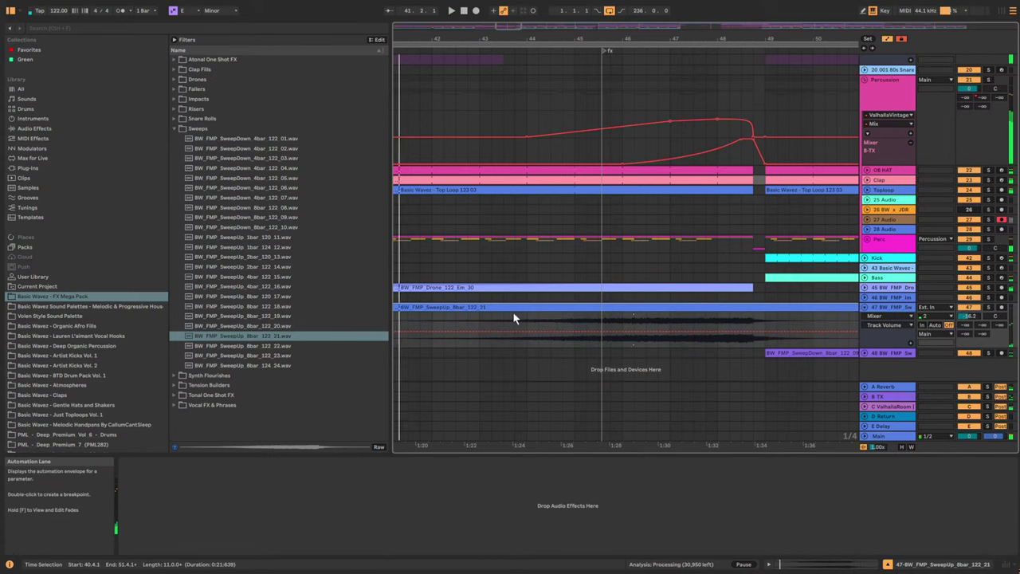
{"action": "left_click", "coordinate": [527, 319]}
Lower the breakpoint near bar 47 in the Percussion group's reverb Mix automation.
{"action": "left_click", "coordinate": [671, 125]}
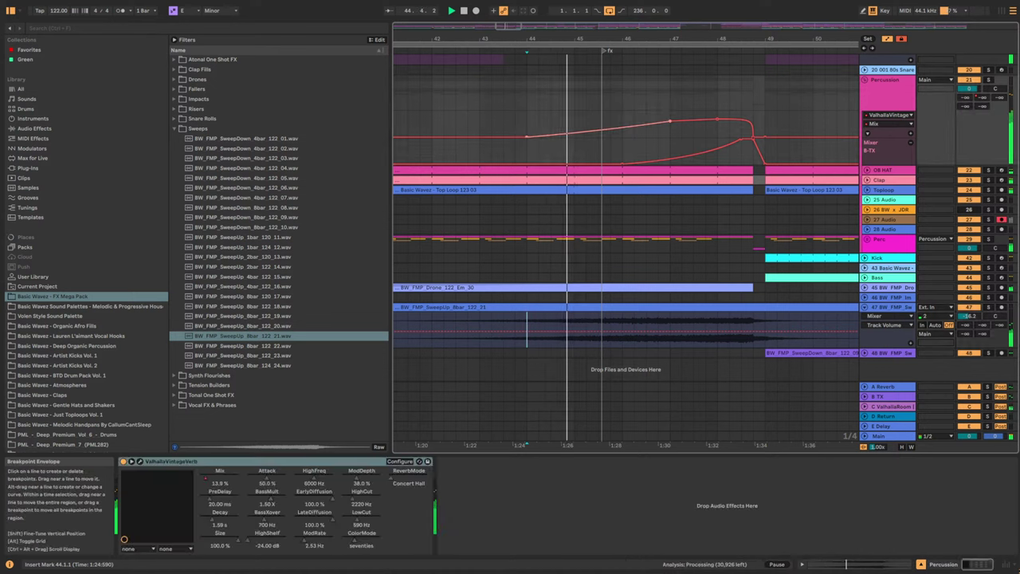
{"action": "left_click_drag", "start_coordinate": [669, 121], "coordinate": [752, 133]}
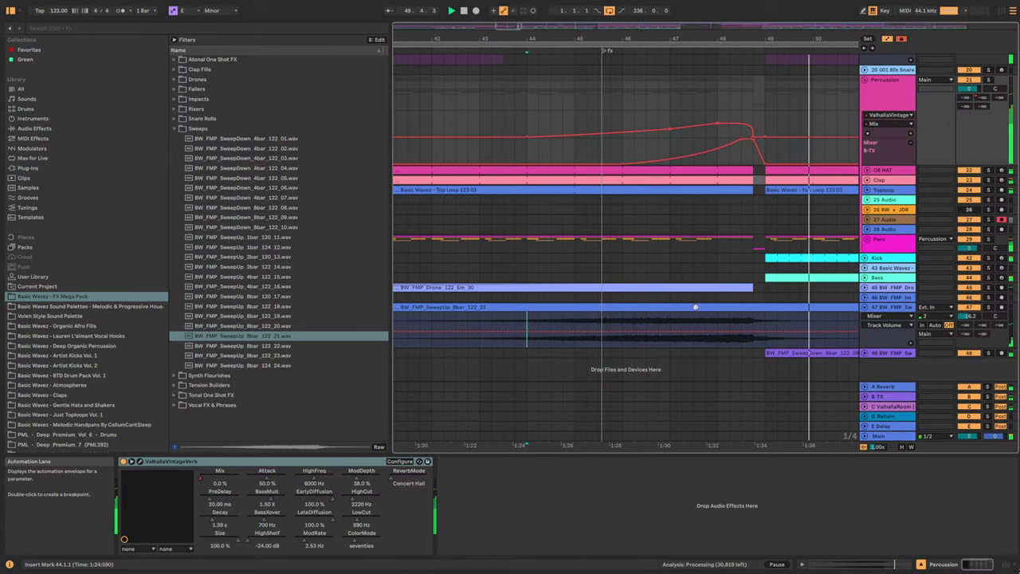
Split the sweep-up clip at bar 49, trim its first part to the drone clip's end, and delete the tail.
{"action": "left_click_drag", "start_coordinate": [526, 42], "coordinate": [523, 25]}
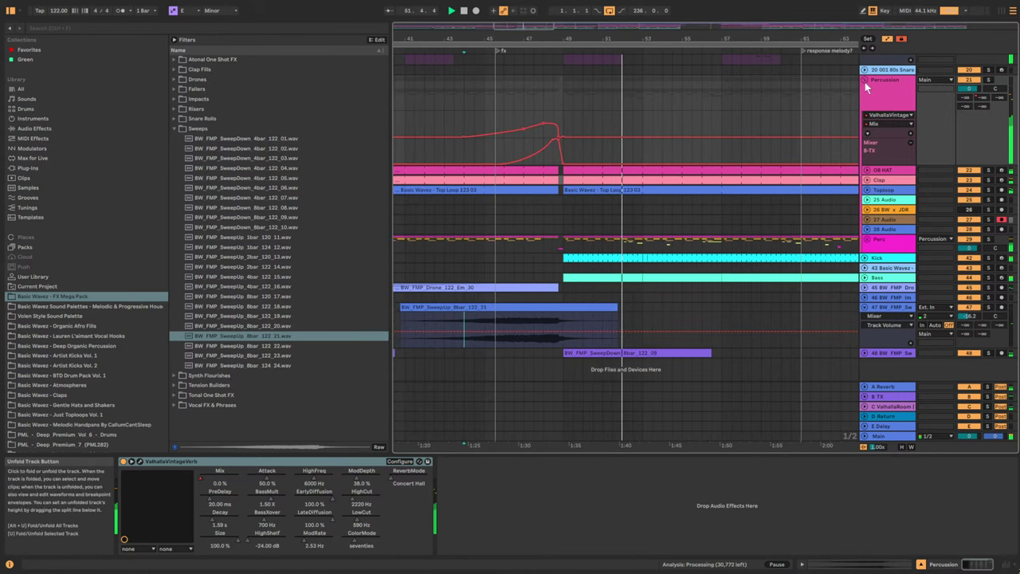
{"action": "left_click", "coordinate": [581, 309]}
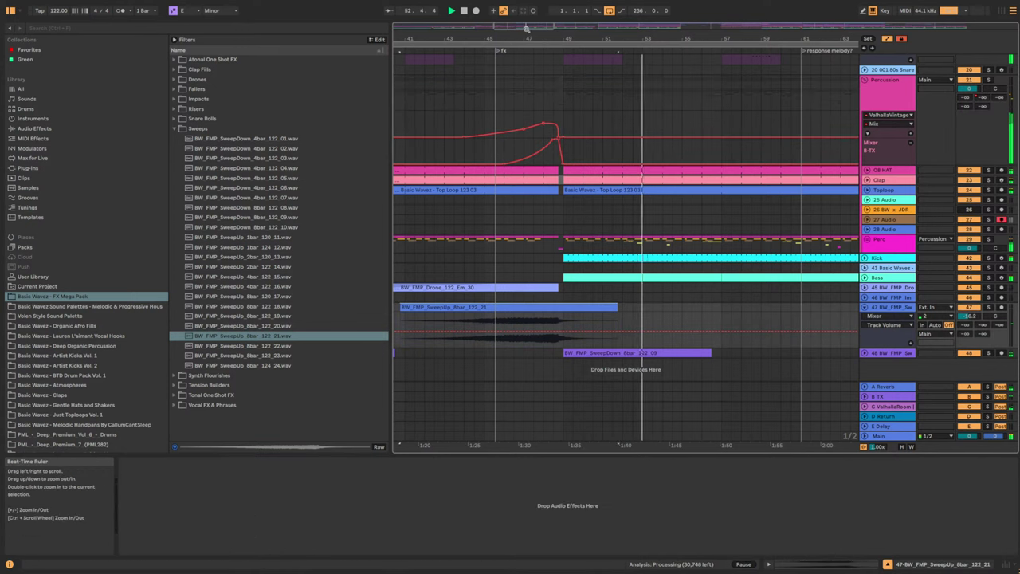
{"action": "left_click_drag", "start_coordinate": [525, 29], "coordinate": [525, 39]}
{"action": "scroll", "coordinate": [544, 67], "scroll_direction": "up", "scroll_amount": 3}
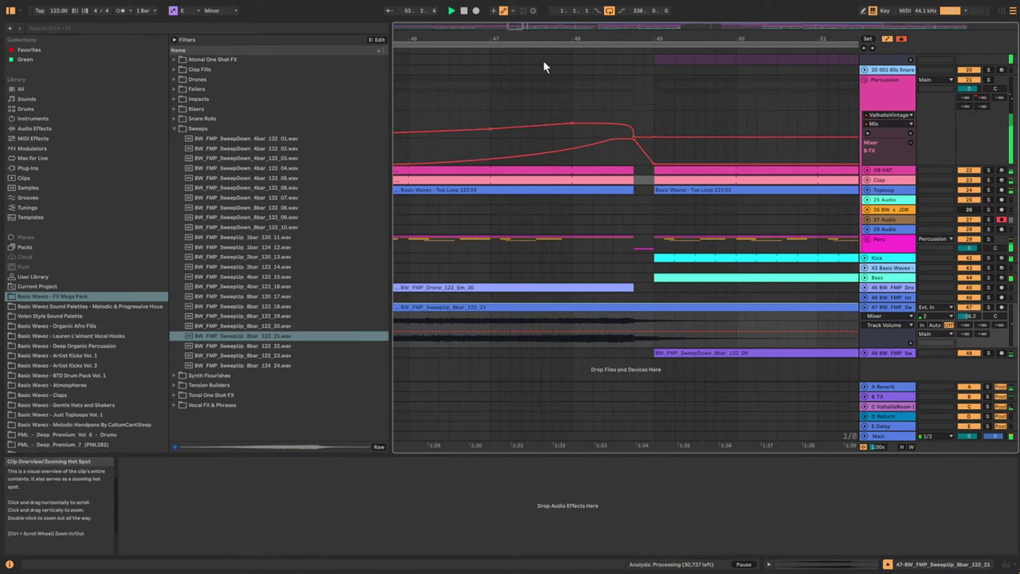
{"action": "left_click", "coordinate": [654, 321]}
{"action": "key", "text": "ctrl+e"}
{"action": "left_click_drag", "start_coordinate": [653, 308], "coordinate": [634, 307]}
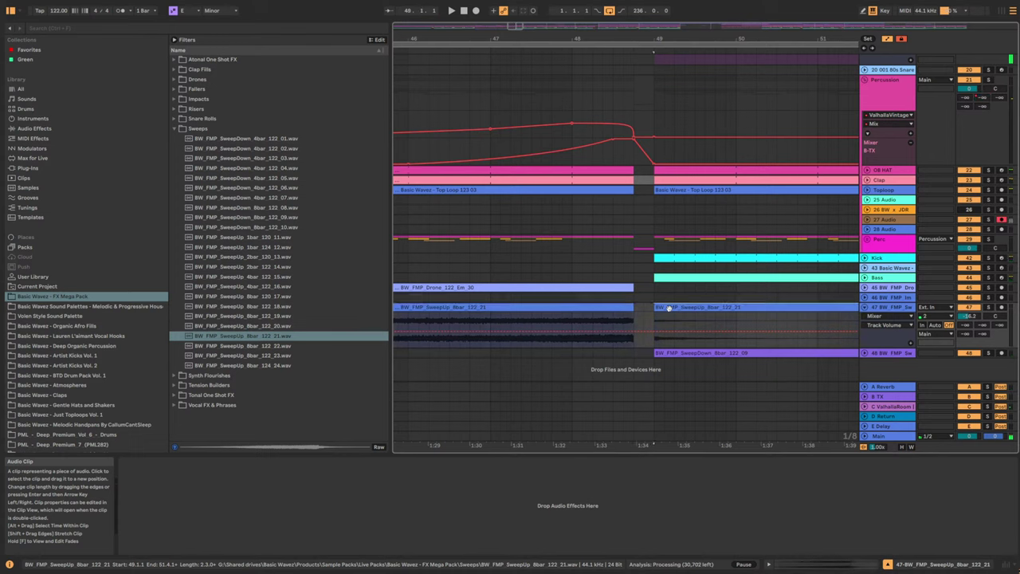
{"action": "left_click", "coordinate": [667, 307]}
{"action": "key", "text": "Delete"}
{"action": "left_click", "coordinate": [459, 259]}
{"action": "key", "text": "space"}
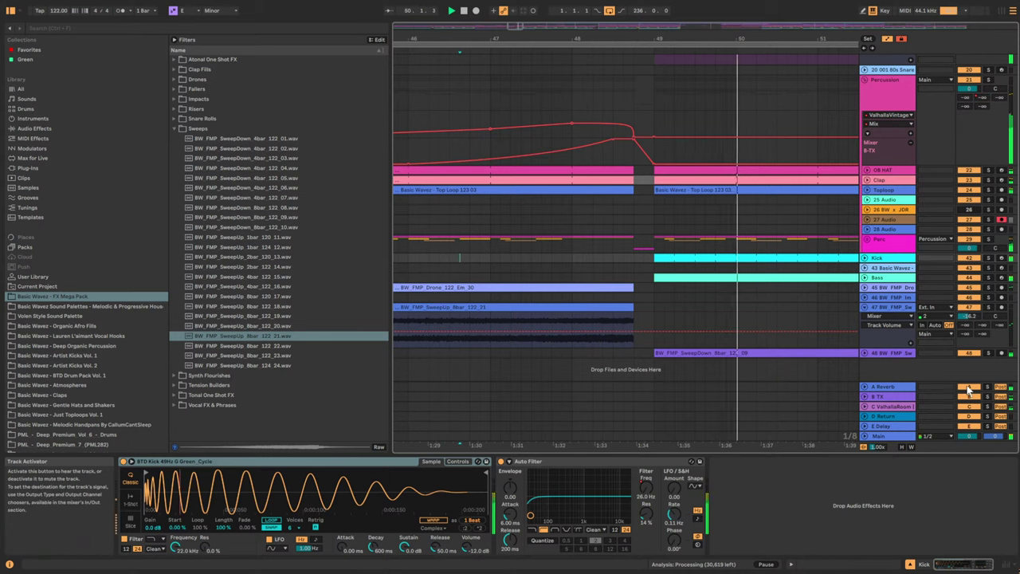
Fold all the tracks and delete the "fx" locator from the arrangement.
{"action": "left_click_drag", "start_coordinate": [517, 25], "coordinate": [526, 3]}
{"action": "scroll", "coordinate": [706, 274], "scroll_direction": "up", "scroll_amount": 2}
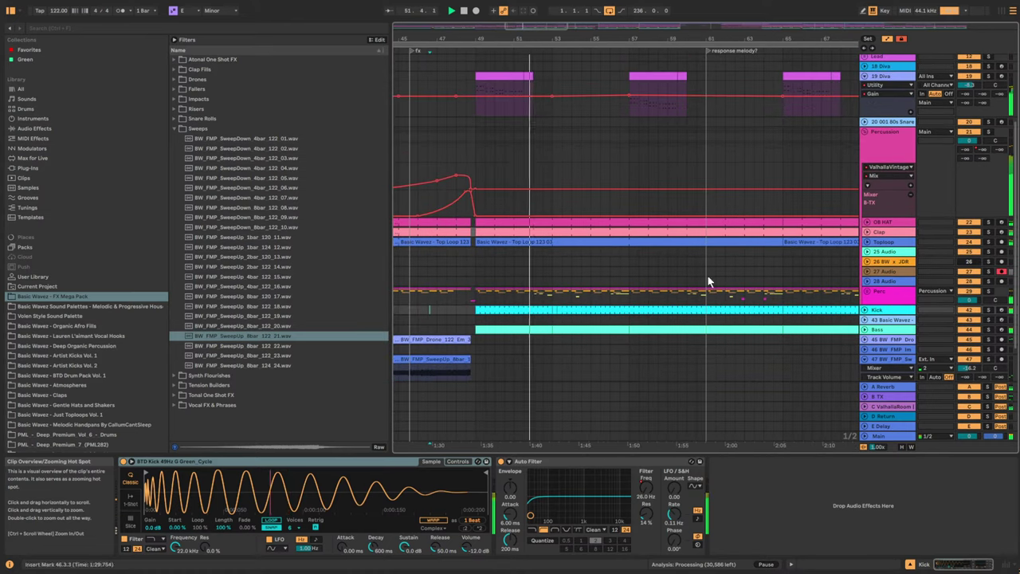
{"action": "left_click", "coordinate": [864, 131], "text": "alt"}
{"action": "left_click_drag", "start_coordinate": [529, 25], "coordinate": [515, 25]}
{"action": "right_click", "coordinate": [598, 50]}
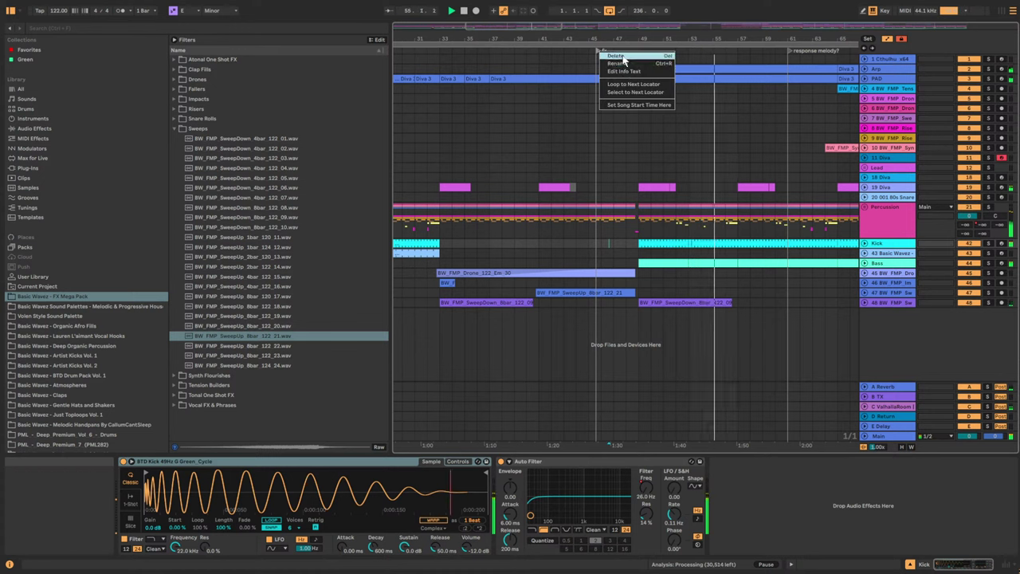
{"action": "left_click", "coordinate": [621, 55]}
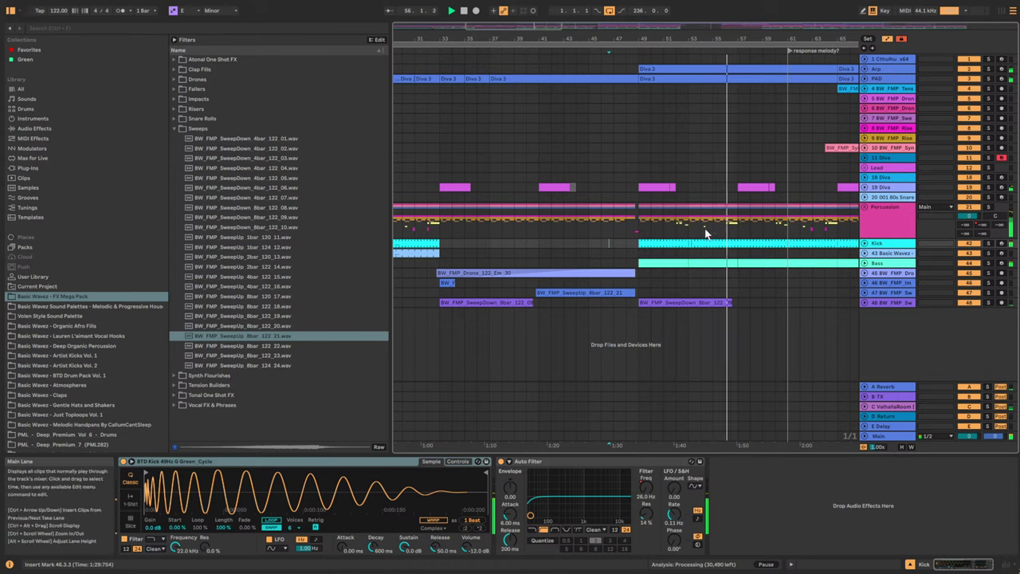
Listen to the section leading into the "response melody?" locator, playing from bar 60.
{"action": "left_click", "coordinate": [886, 212]}
{"action": "left_click_drag", "start_coordinate": [750, 38], "coordinate": [571, 40]}
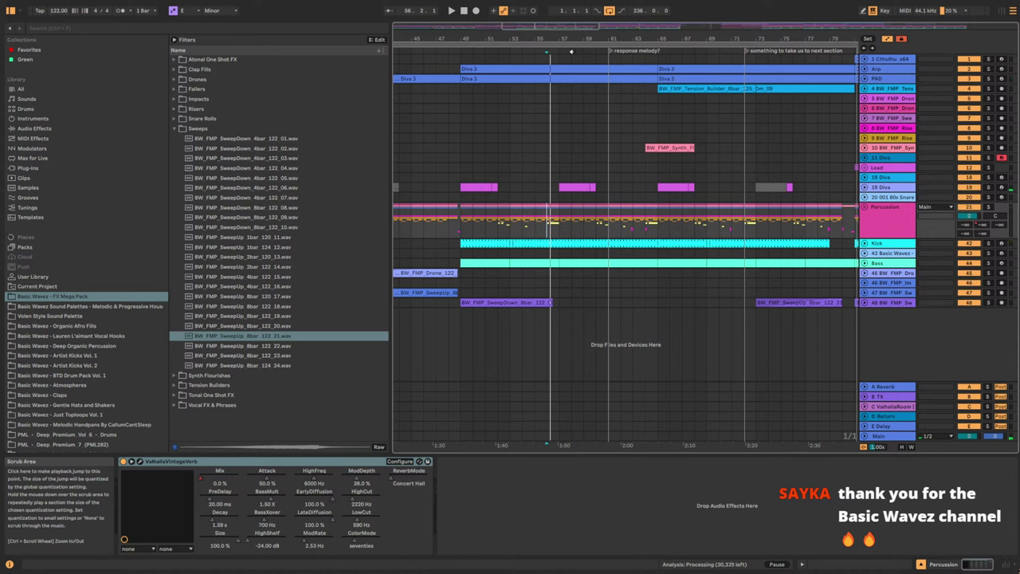
{"action": "key", "text": "space"}
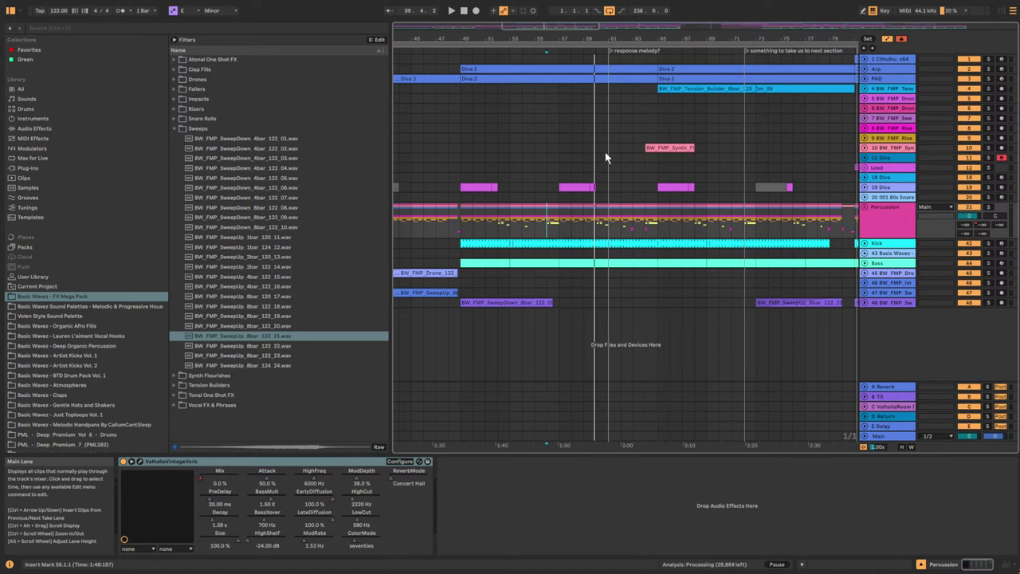
{"action": "left_click", "coordinate": [574, 120]}
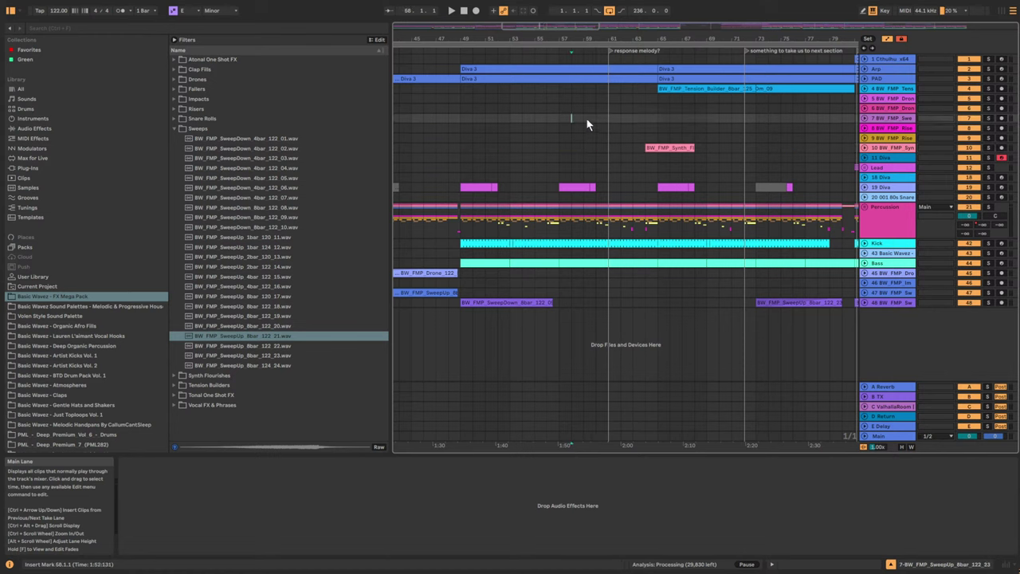
{"action": "left_click", "coordinate": [597, 137]}
{"action": "key", "text": "space"}
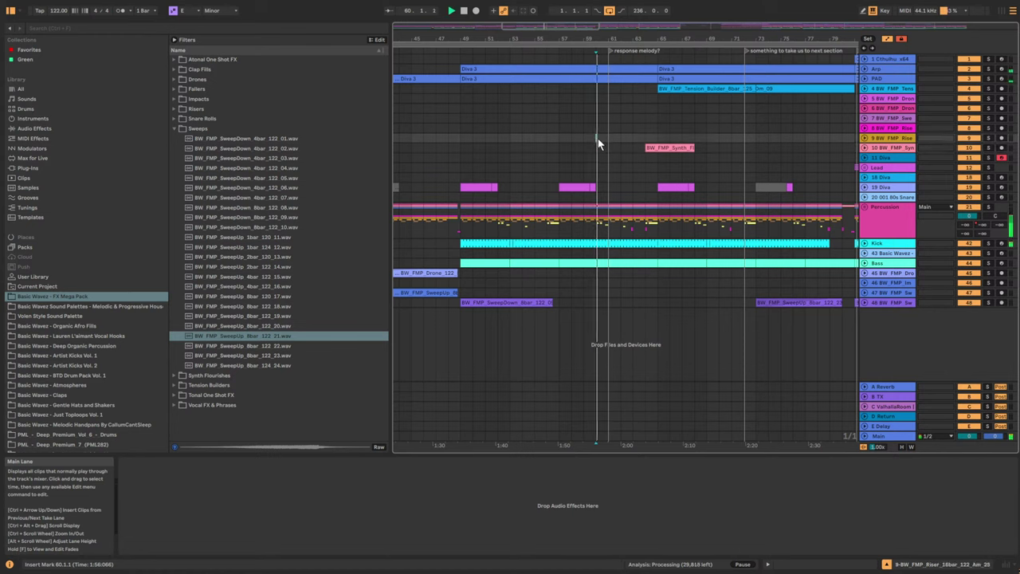
{"action": "left_click", "coordinate": [633, 167]}
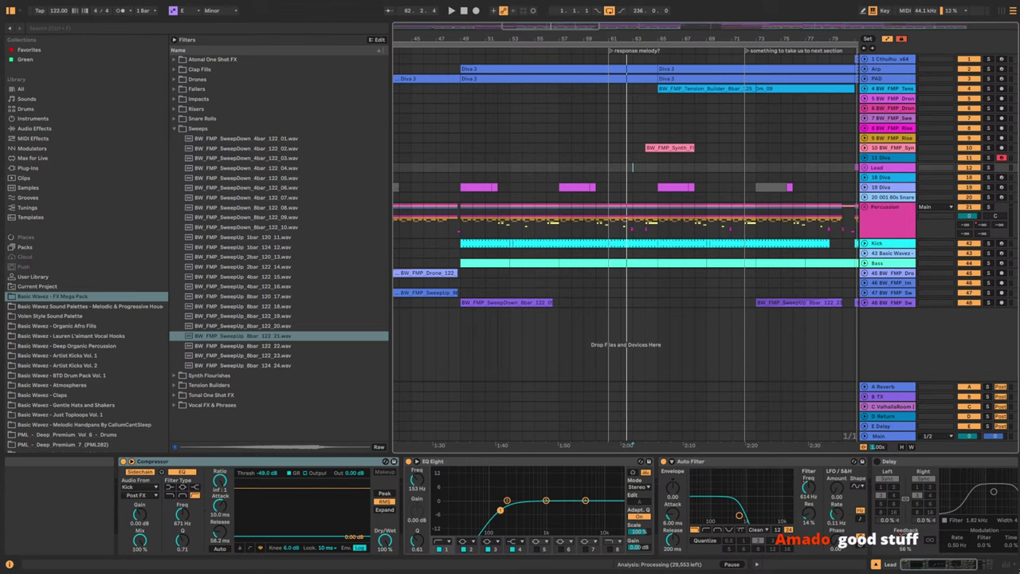
Switch to the Bound to Divide SoundCloud page and play 10 Days S4 E1, skipping forward through the track.
{"action": "left_click_drag", "start_coordinate": [318, 572], "coordinate": [583, 112]}
{"action": "left_click", "coordinate": [659, 330]}
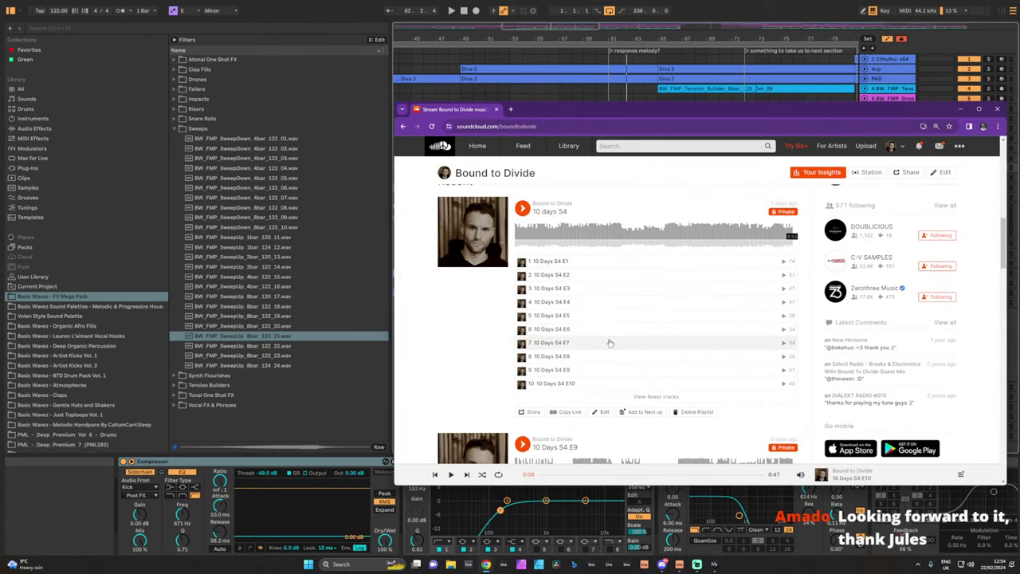
{"action": "left_click", "coordinate": [534, 264]}
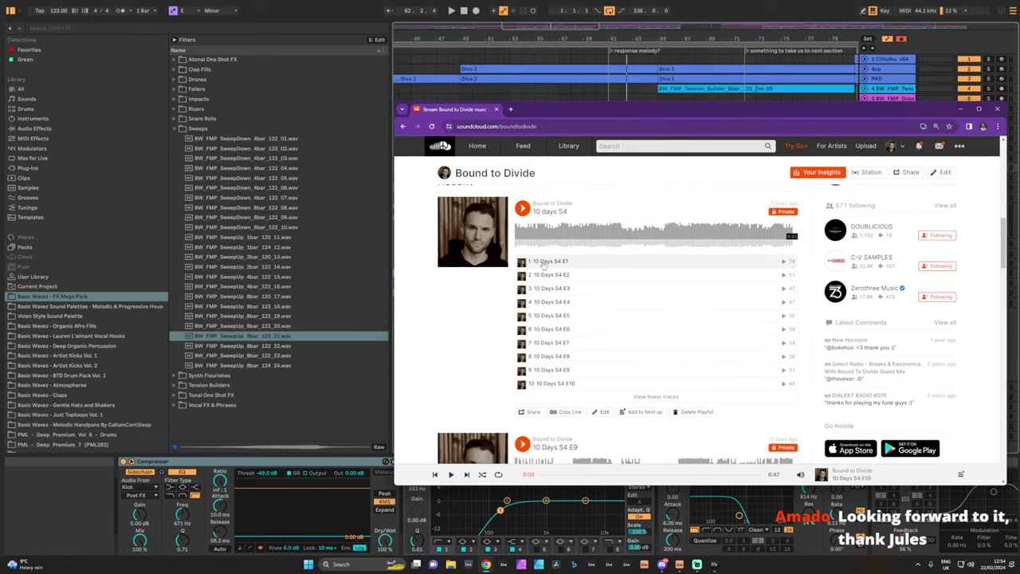
{"action": "left_click", "coordinate": [581, 236]}
{"action": "left_click", "coordinate": [595, 232]}
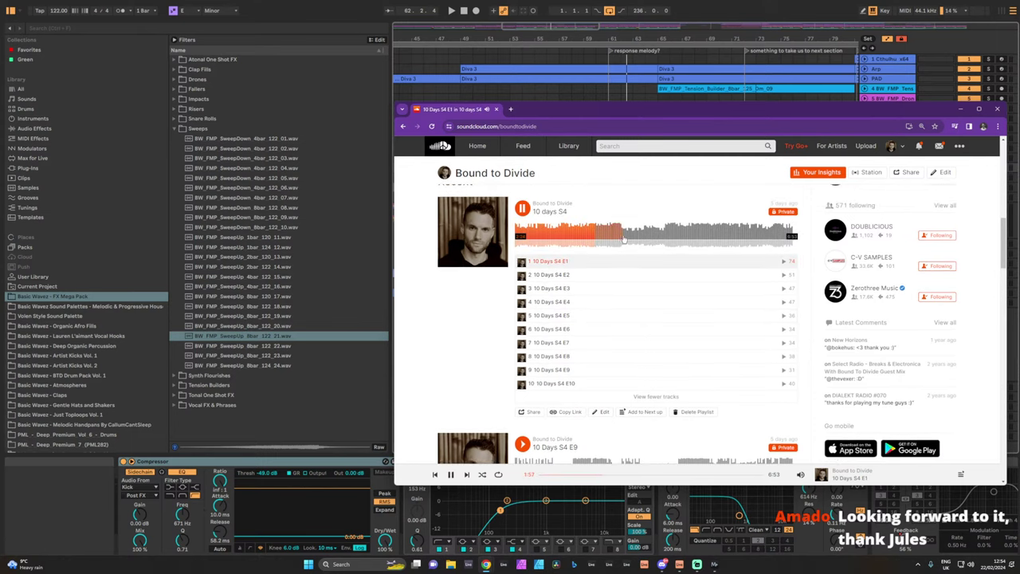
{"action": "left_click", "coordinate": [611, 235]}
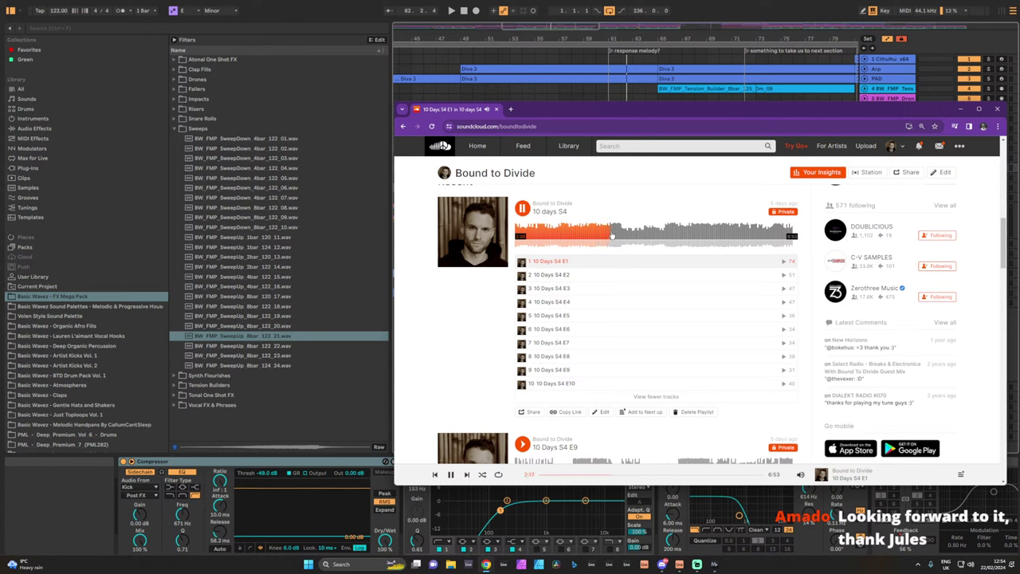
{"action": "left_click", "coordinate": [665, 236]}
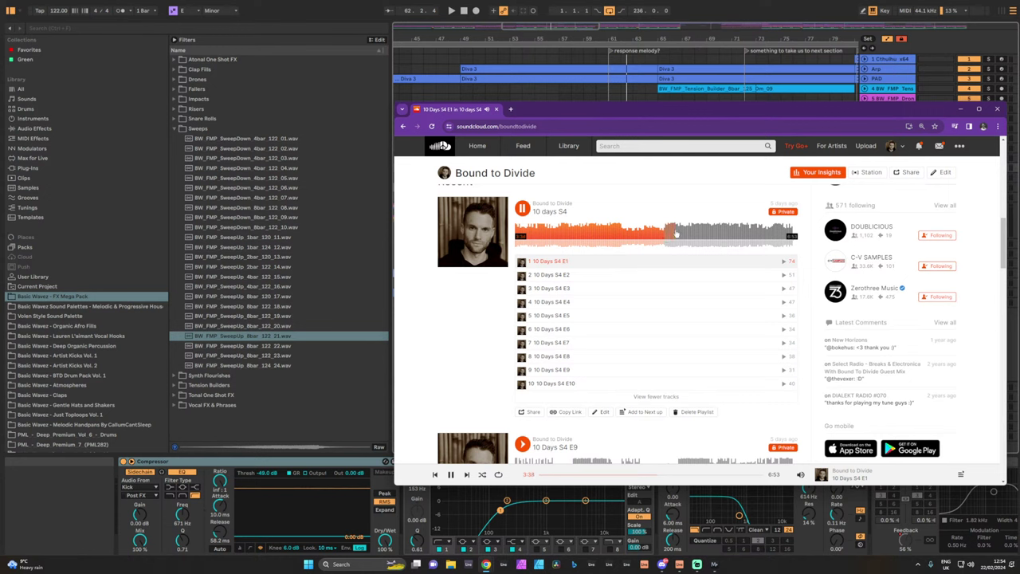
Play parts of 10 Days S4 E2 and 10 Days S4 E3 as references, pausing each one.
{"action": "left_click", "coordinate": [564, 276]}
{"action": "left_click", "coordinate": [586, 232]}
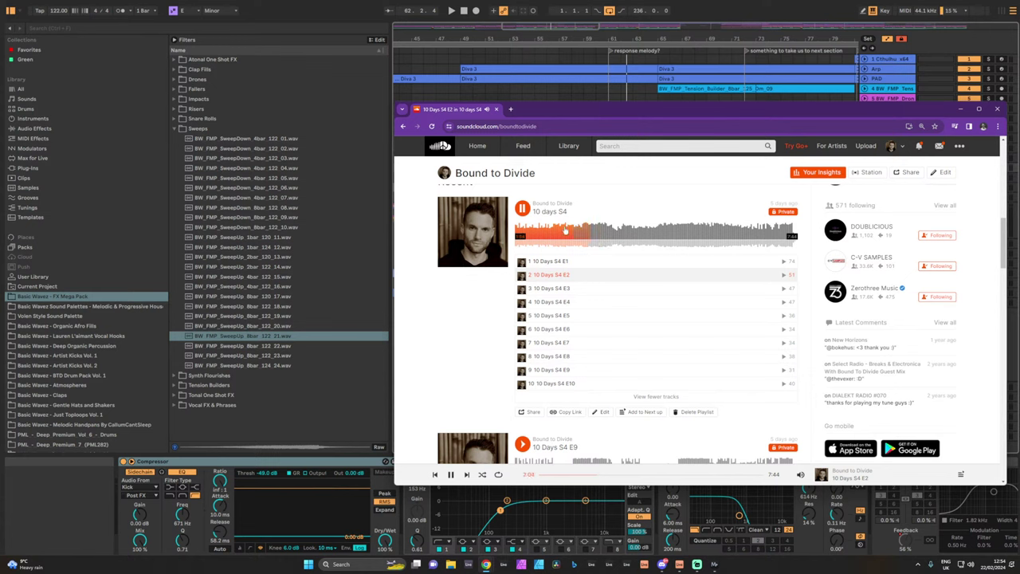
{"action": "left_click", "coordinate": [522, 209]}
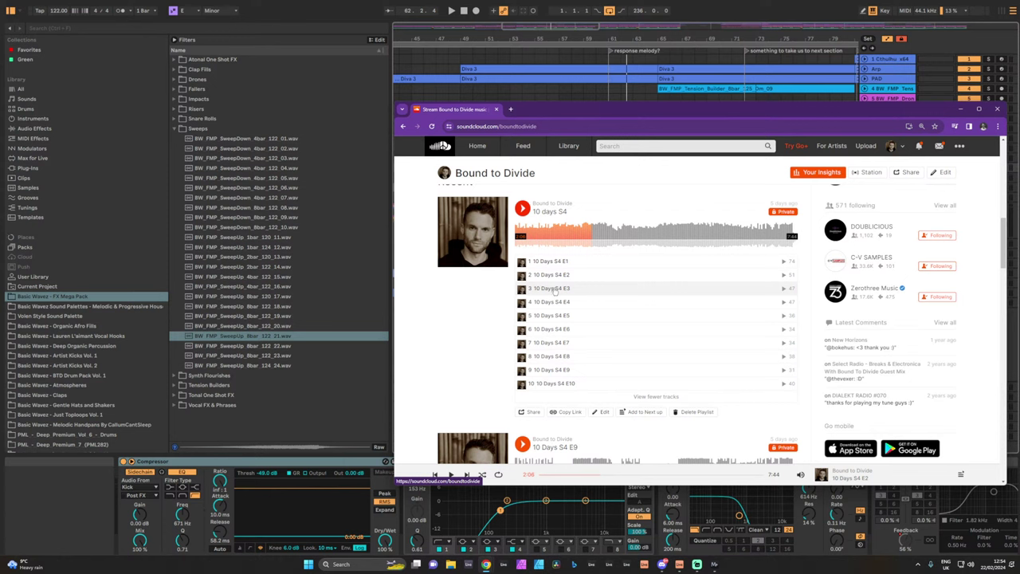
{"action": "left_click", "coordinate": [555, 291]}
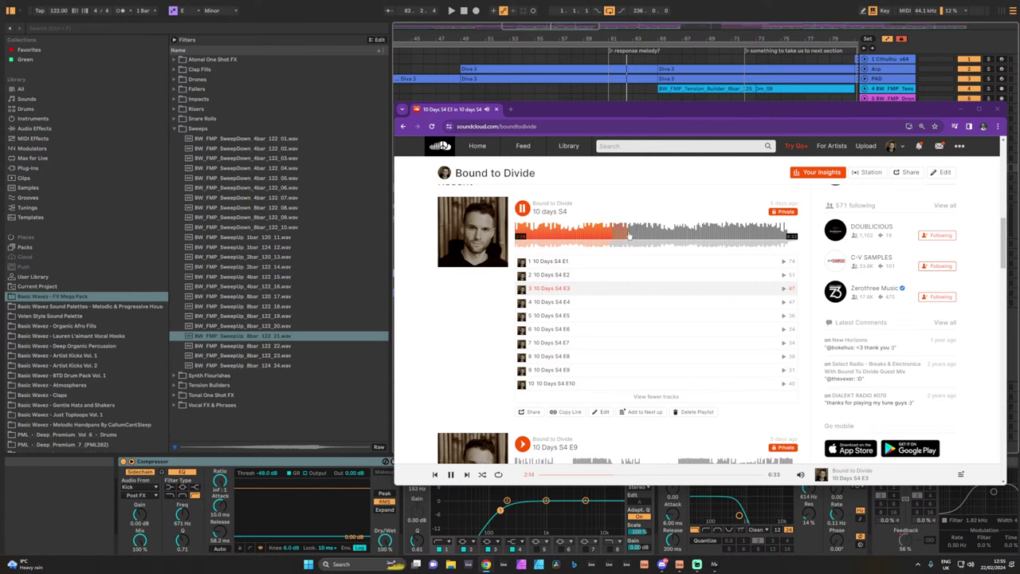
{"action": "left_click", "coordinate": [526, 211]}
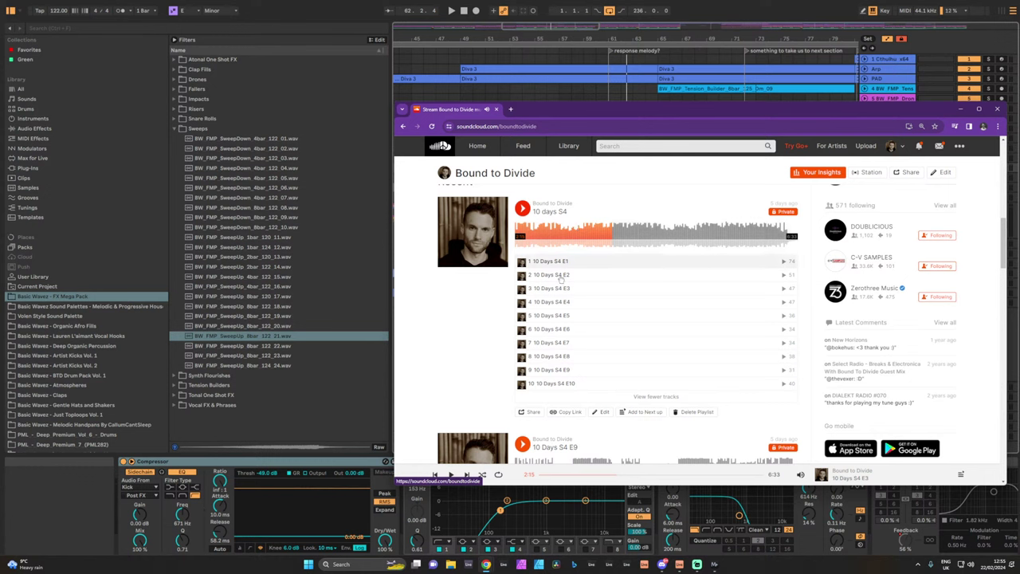
Replay an earlier part of 10 Days S4 E3 from its waveform, then pause it.
{"action": "left_click", "coordinate": [585, 232]}
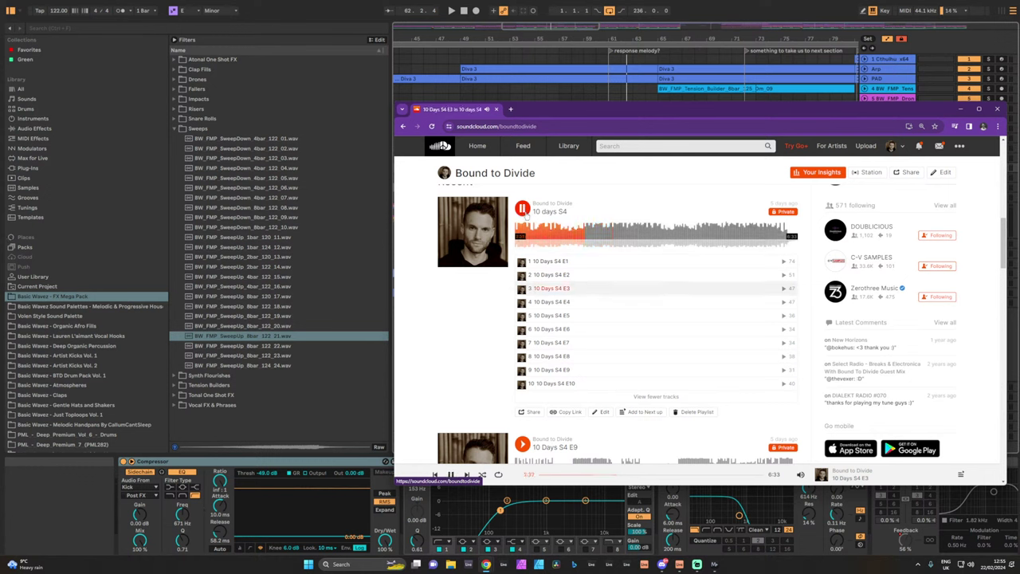
{"action": "left_click", "coordinate": [523, 209]}
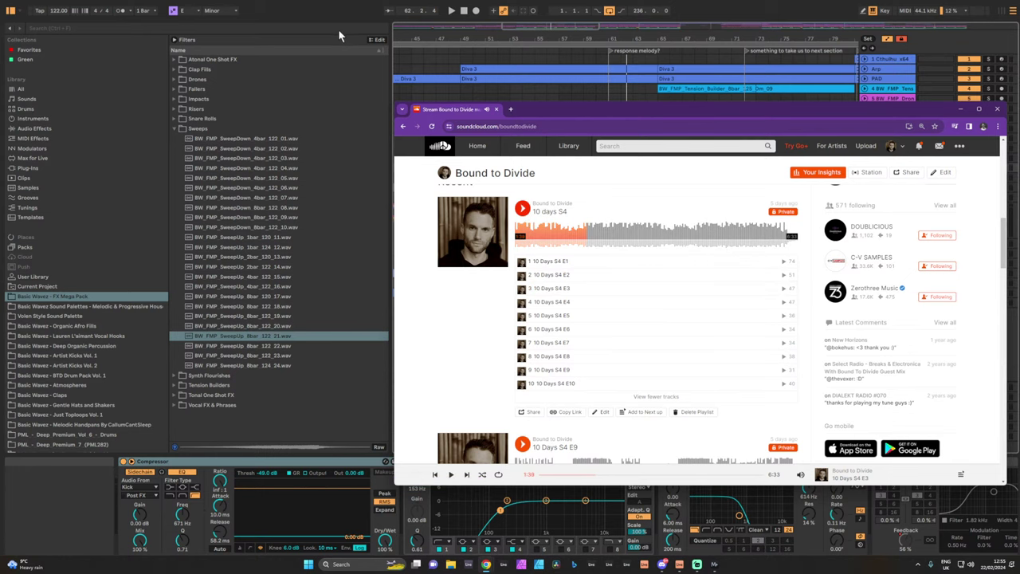
Switch to Ableton Live, search all content for "e3", and browse the tracks inside 10 days s4 e3.als, including the PADS group.
{"action": "left_click", "coordinate": [308, 30]}
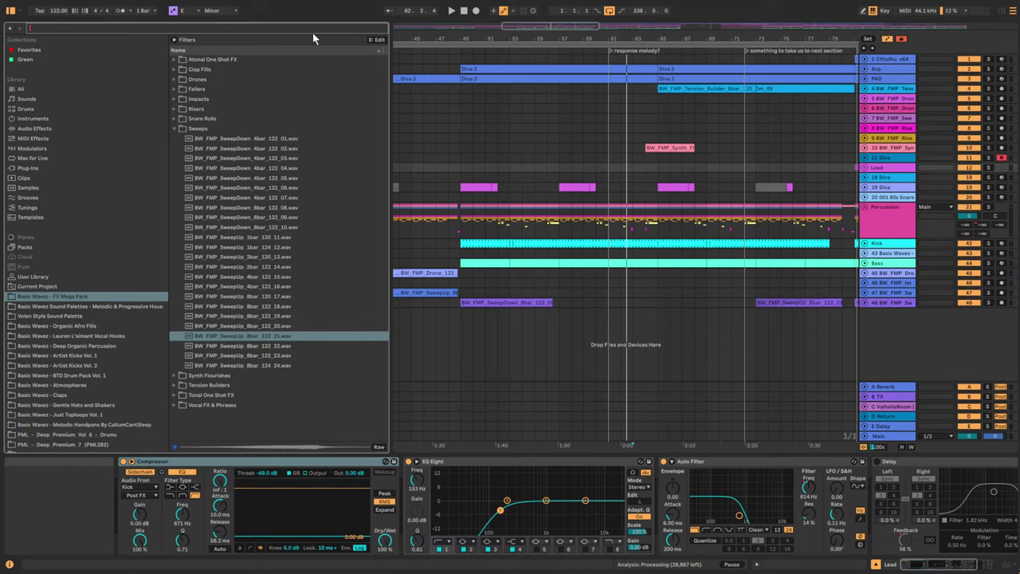
{"action": "type", "text": "e3"}
{"action": "left_click", "coordinate": [22, 89]}
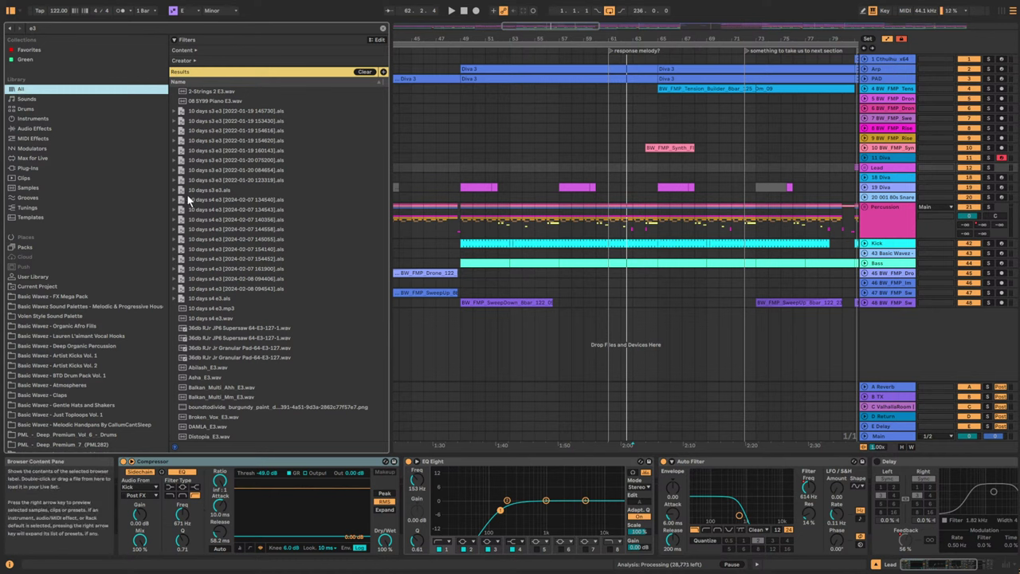
{"action": "left_click", "coordinate": [174, 298]}
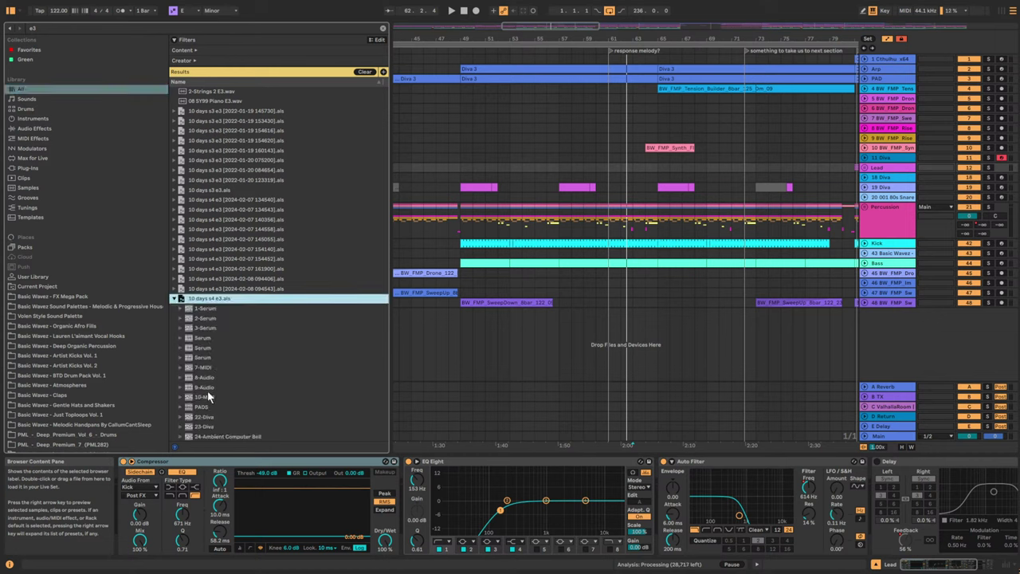
{"action": "scroll", "coordinate": [206, 390], "scroll_direction": "down", "scroll_amount": 5}
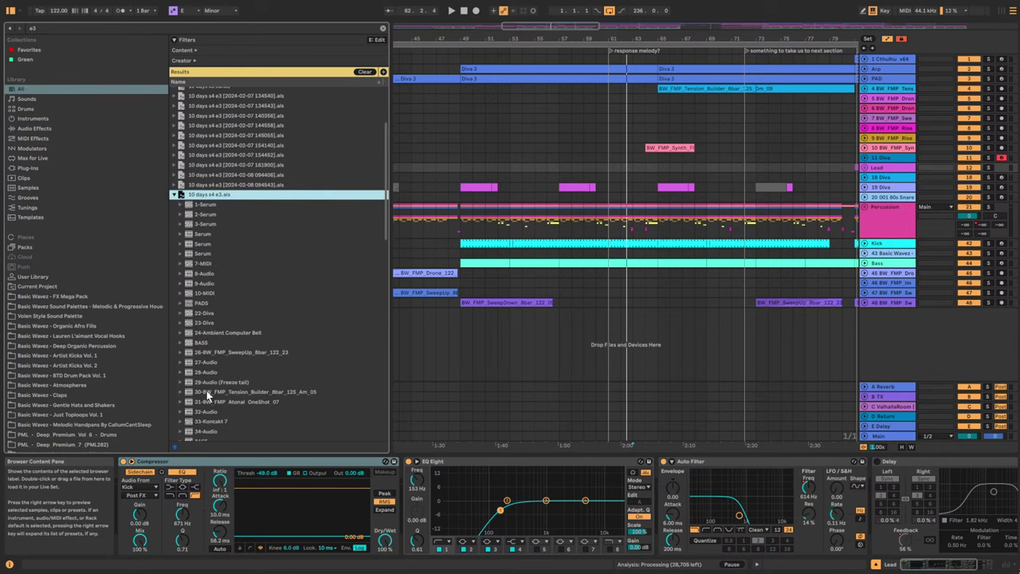
{"action": "scroll", "coordinate": [211, 383], "scroll_direction": "down", "scroll_amount": 1}
{"action": "scroll", "coordinate": [205, 324], "scroll_direction": "down", "scroll_amount": 2}
{"action": "scroll", "coordinate": [204, 353], "scroll_direction": "up", "scroll_amount": 2}
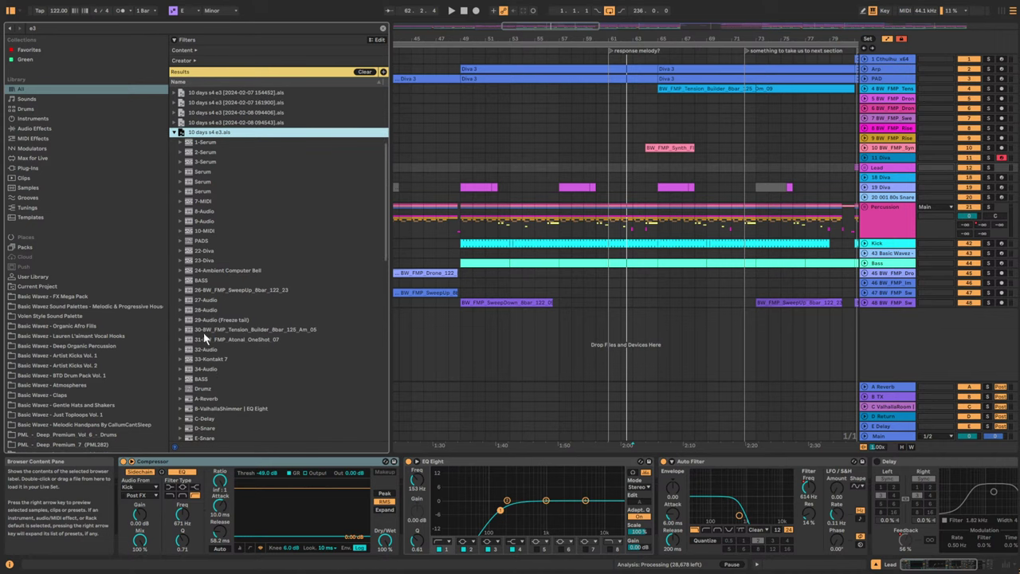
{"action": "left_click", "coordinate": [181, 241]}
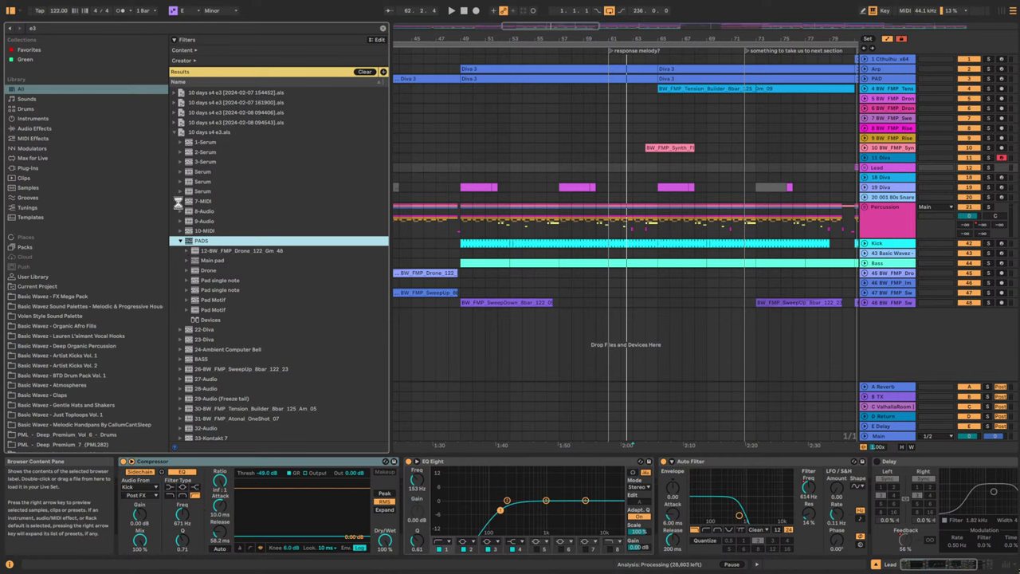
{"action": "left_click", "coordinate": [180, 202]}
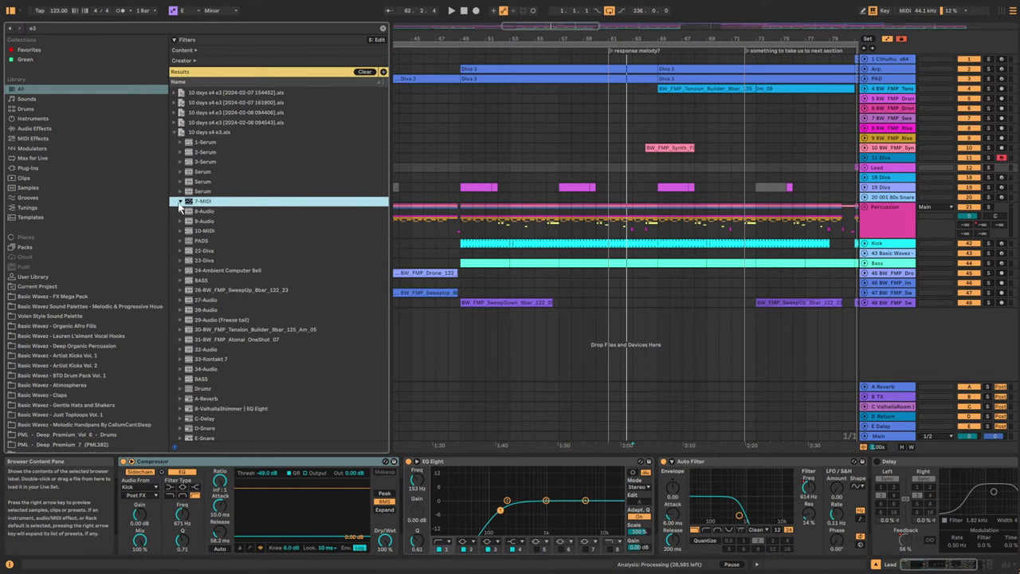
Import the 24-Ambient Computer Bell track into the arrangement, solo it and listen from bar 81 with the track unfolded.
{"action": "left_click", "coordinate": [181, 272]}
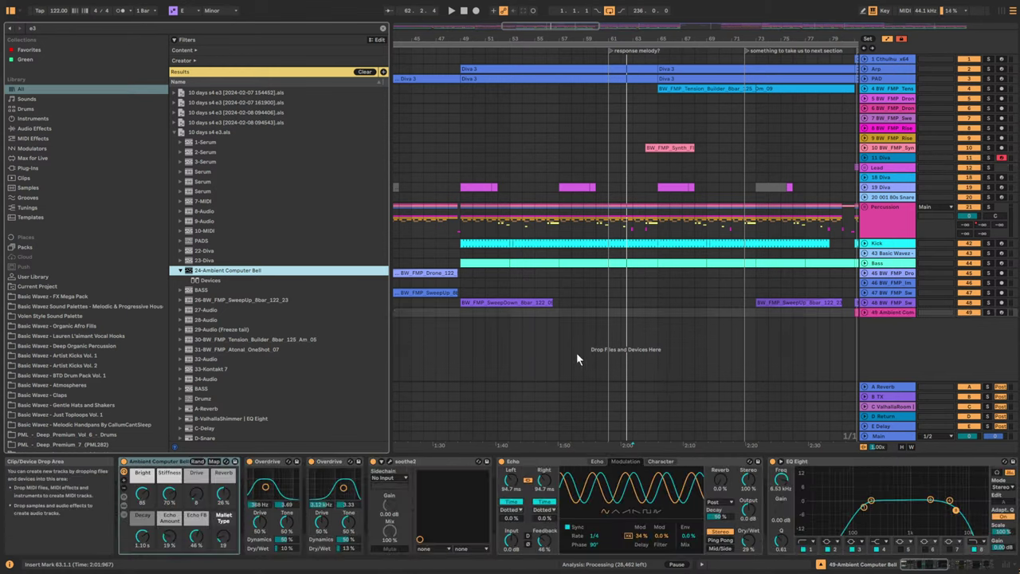
{"action": "left_click_drag", "start_coordinate": [565, 26], "coordinate": [565, 2]}
{"action": "left_click", "coordinate": [564, 313]}
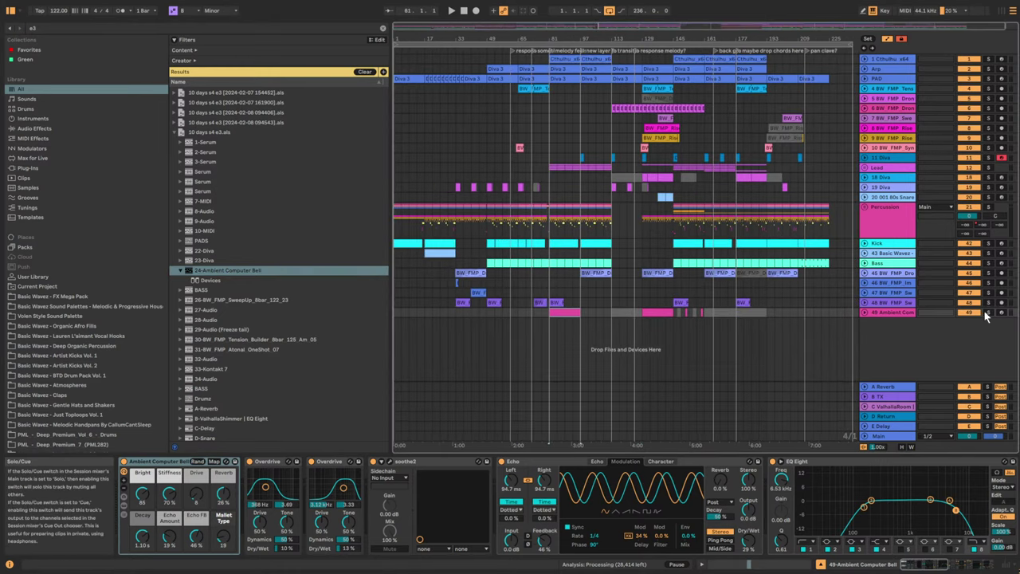
{"action": "left_click", "coordinate": [987, 312]}
{"action": "key", "text": "space"}
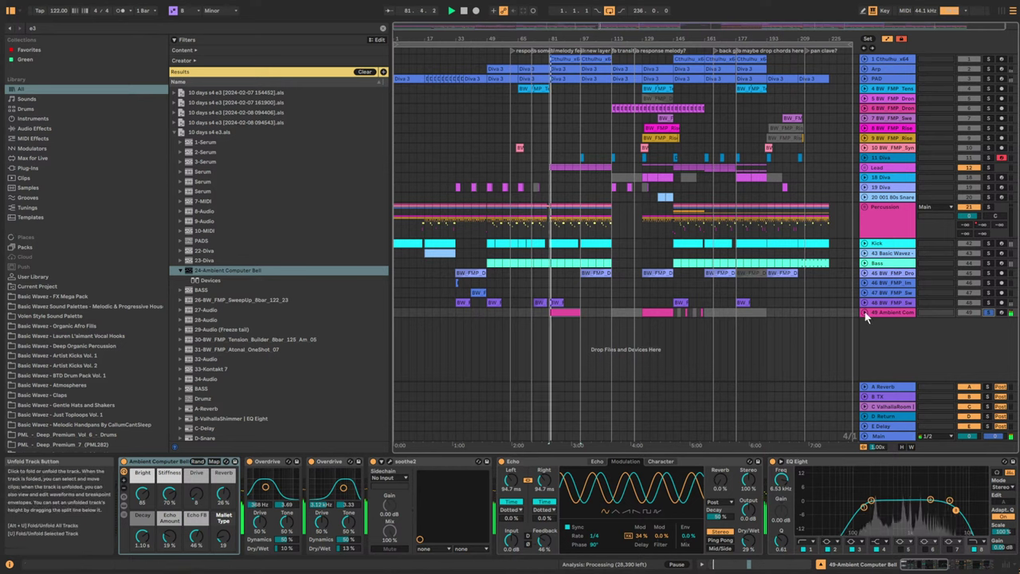
{"action": "left_click", "coordinate": [864, 311]}
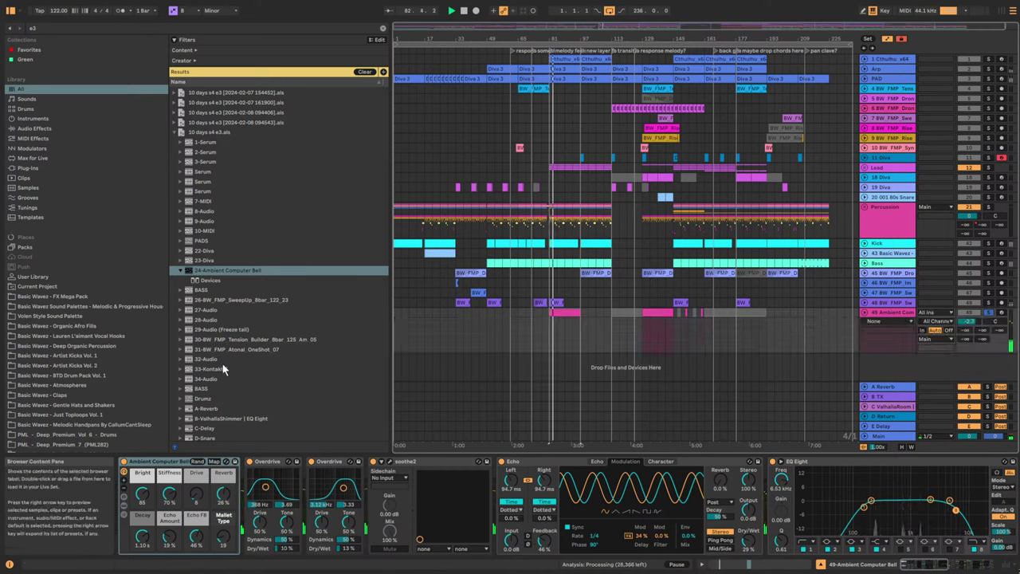
Import the 23-Diva and 22-Diva tracks from the same set and audition them soloed, playing 22-Diva from bar 49.
{"action": "left_click", "coordinate": [205, 260]}
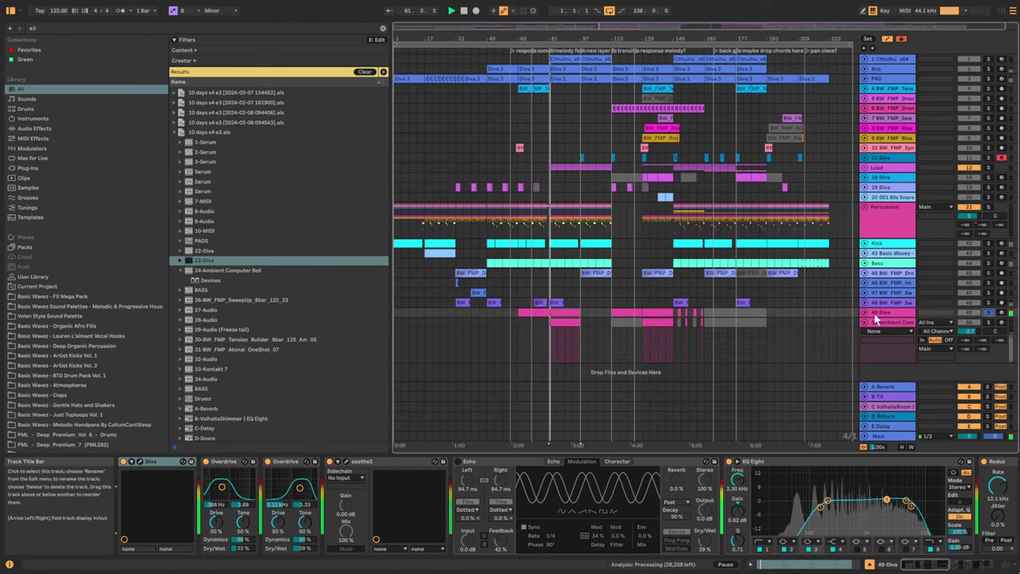
{"action": "left_click", "coordinate": [204, 252]}
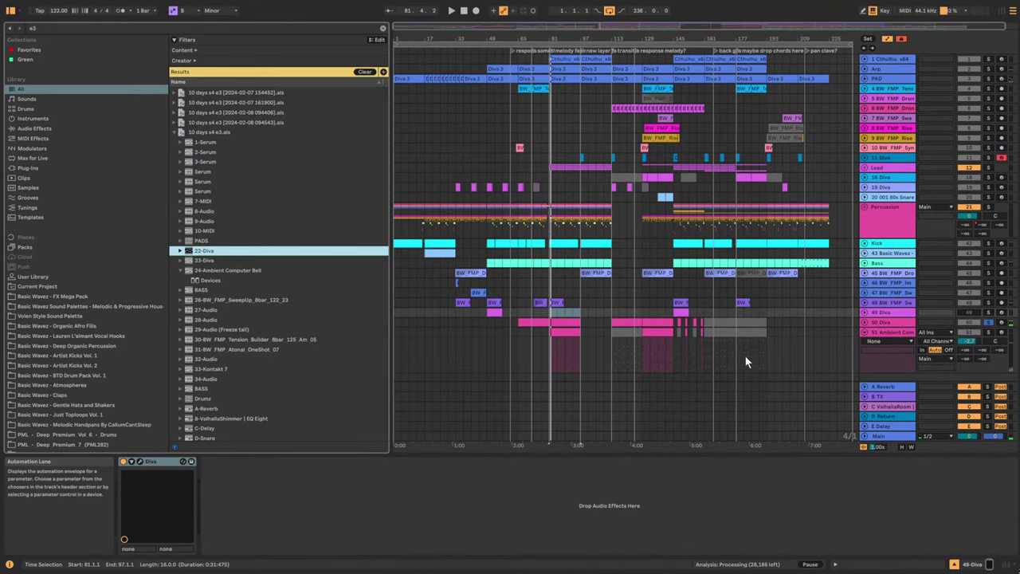
{"action": "left_click", "coordinate": [490, 312]}
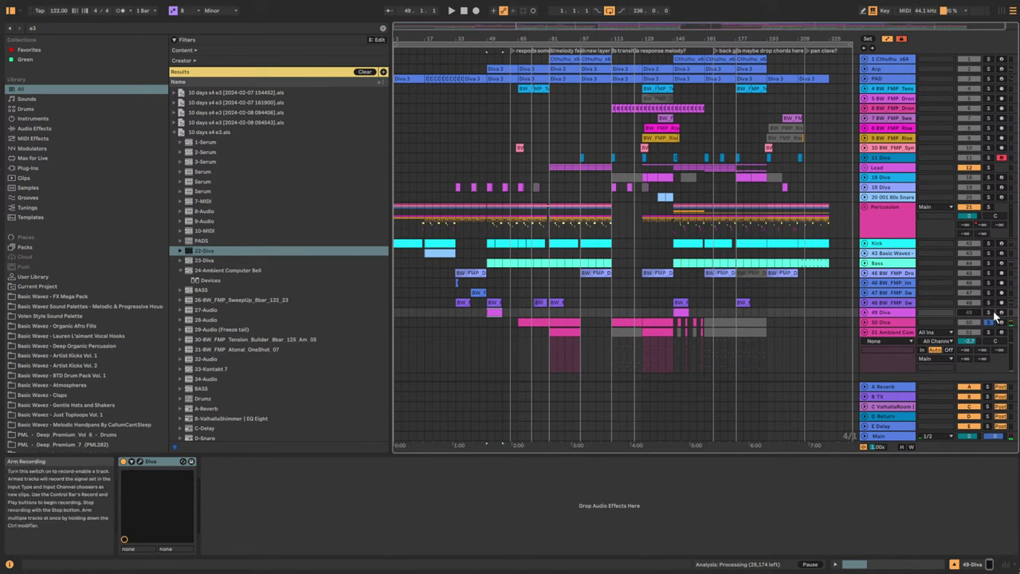
{"action": "key", "text": "space"}
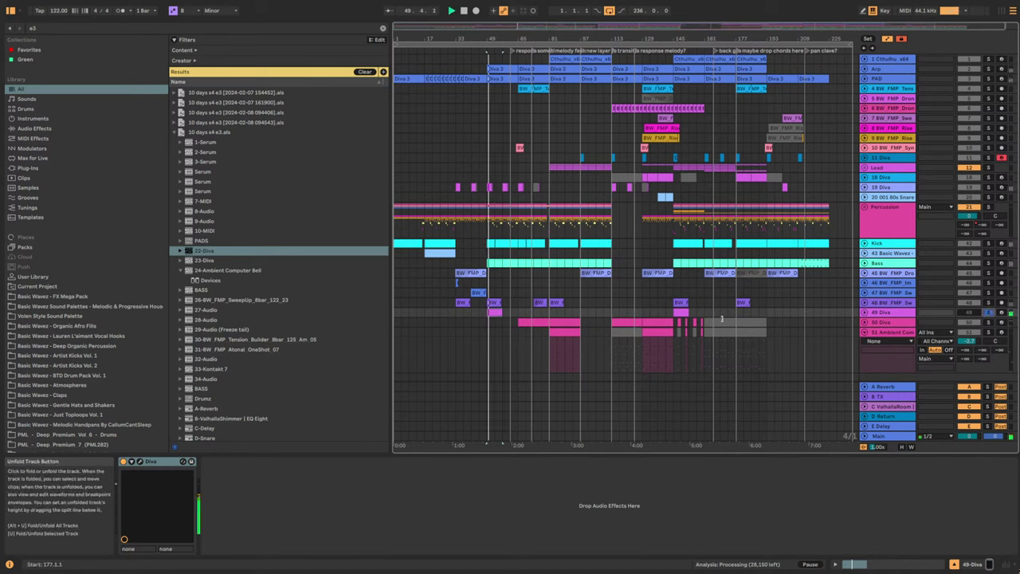
{"action": "key", "text": "space"}
Delete the two imported Diva tracks and the Ambient Computer Bell track.
{"action": "left_click", "coordinate": [895, 338]}
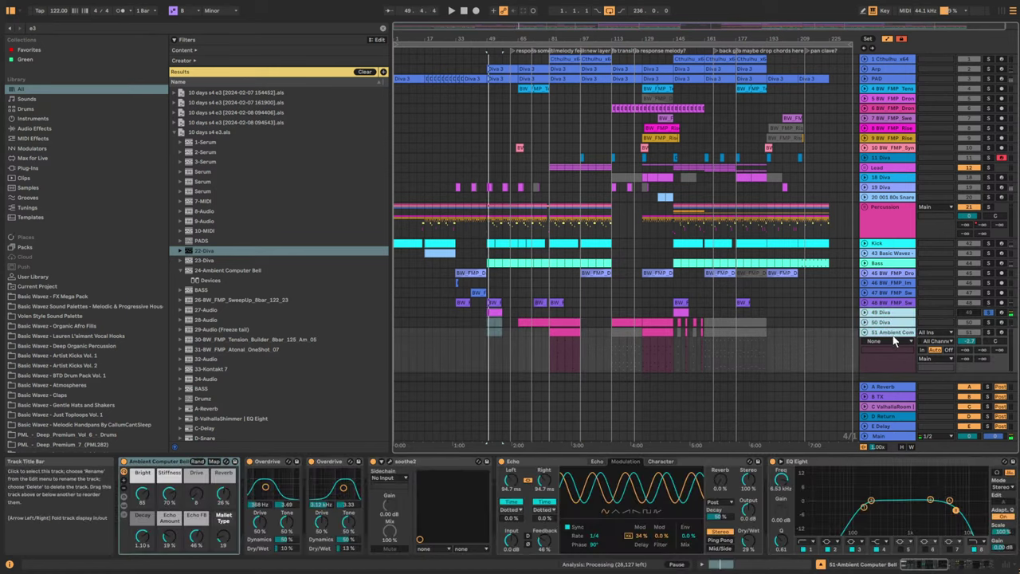
{"action": "key", "text": "Delete"}
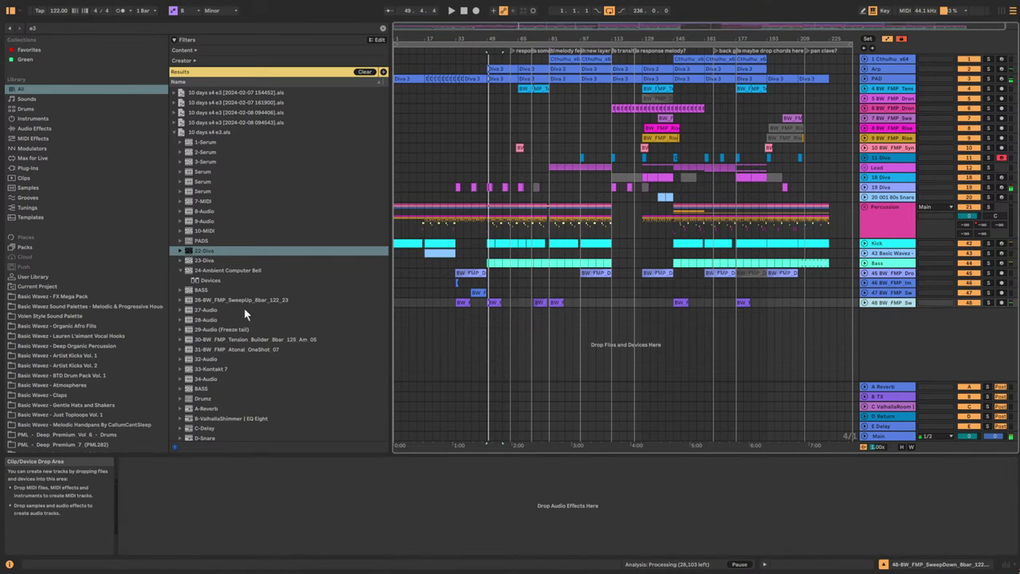
Import the first Pad Motif track from the PADS group, unfold it and listen to it soloed from bar 49.
{"action": "left_click", "coordinate": [180, 240]}
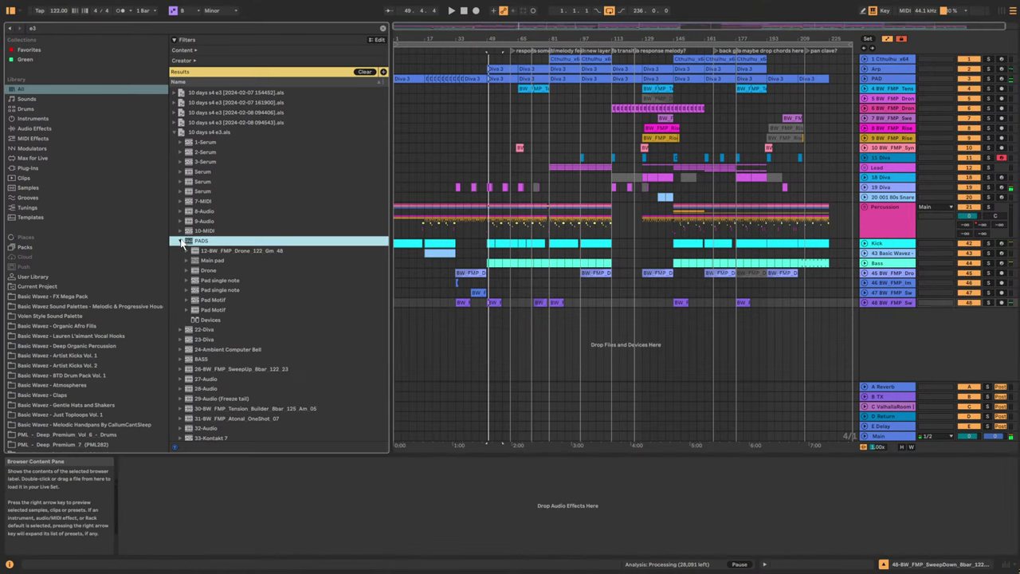
{"action": "left_click", "coordinate": [213, 302]}
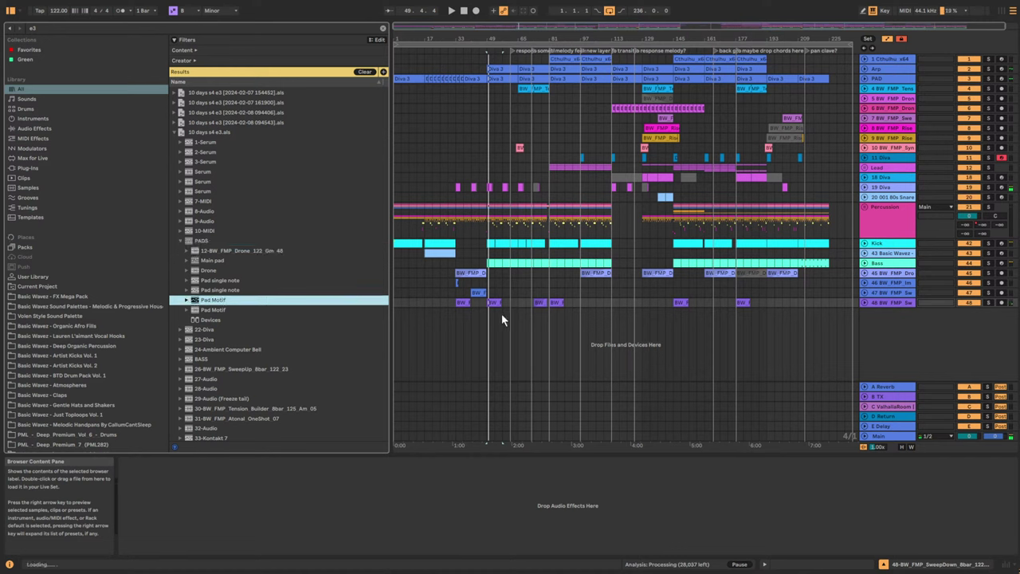
{"action": "left_click_drag", "start_coordinate": [501, 318], "coordinate": [527, 327]}
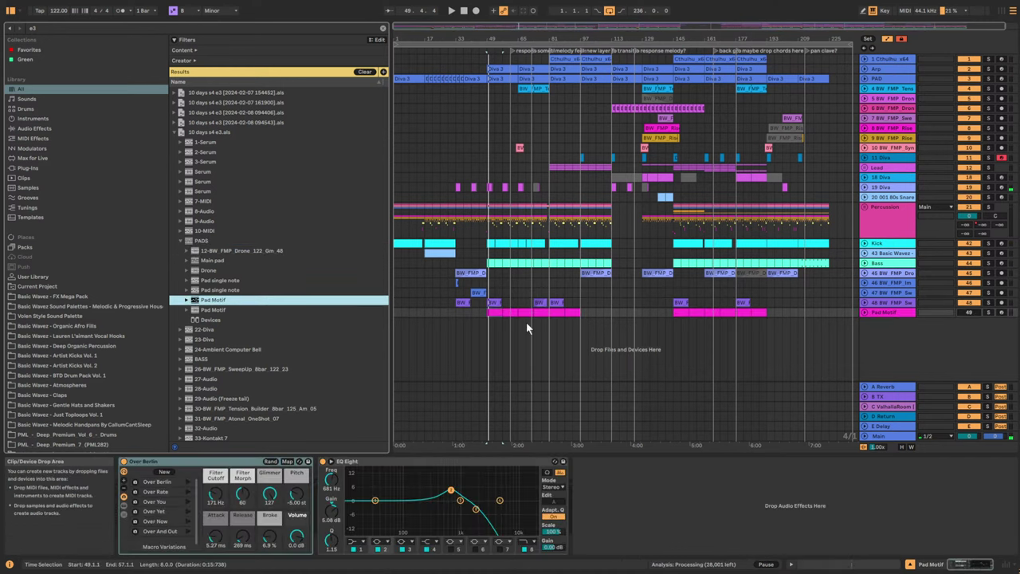
{"action": "left_click", "coordinate": [988, 311]}
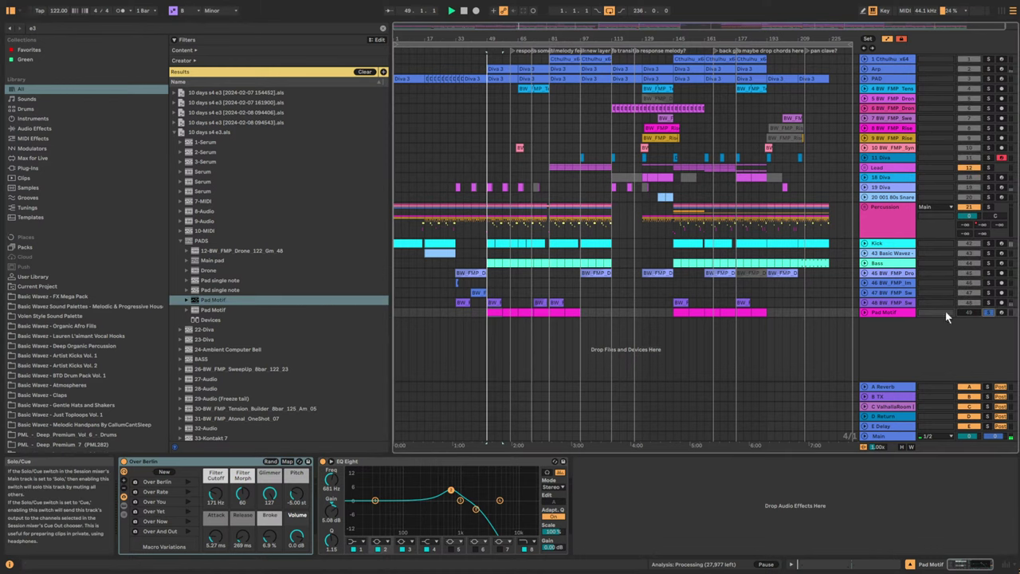
{"action": "left_click", "coordinate": [865, 311]}
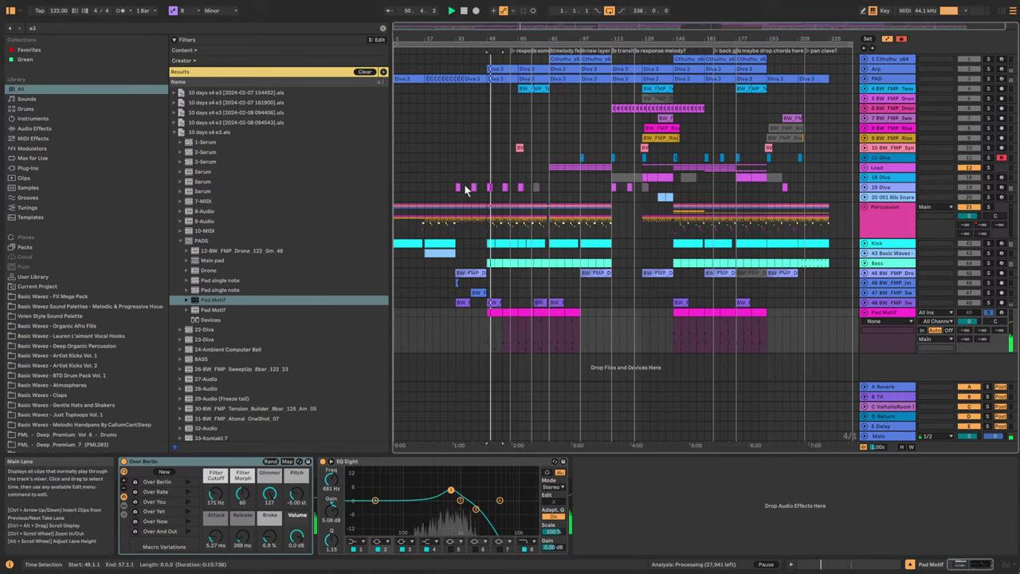
{"action": "left_click_drag", "start_coordinate": [440, 38], "coordinate": [409, 96]}
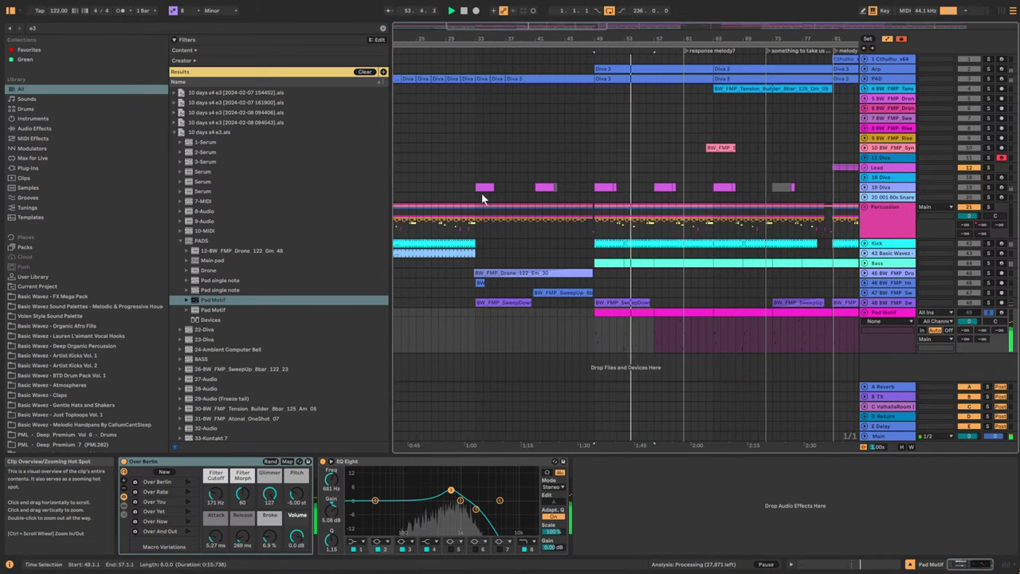
Import the second, frozen Pad Motif track, unfold it and listen to it soloed from bar 49.
{"action": "left_click", "coordinate": [218, 310]}
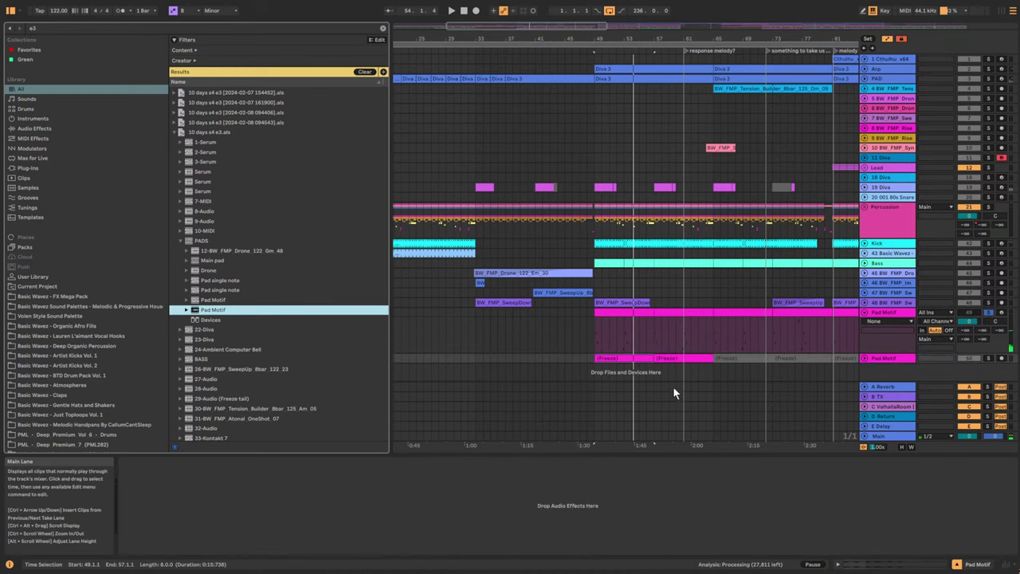
{"action": "left_click", "coordinate": [864, 358]}
{"action": "left_click", "coordinate": [987, 358]}
{"action": "key", "text": "space"}
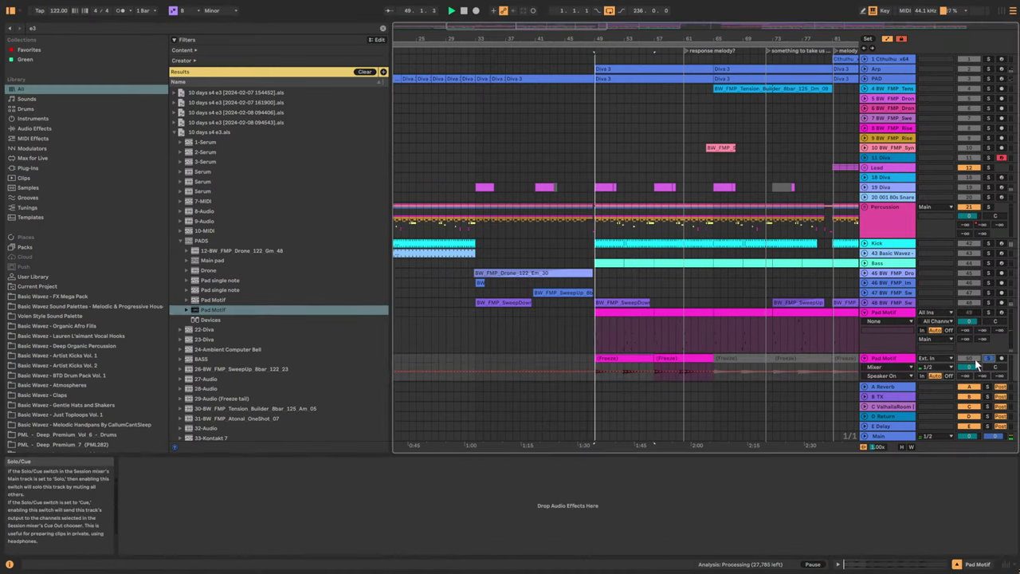
{"action": "scroll", "coordinate": [744, 353], "scroll_direction": "down", "scroll_amount": 2}
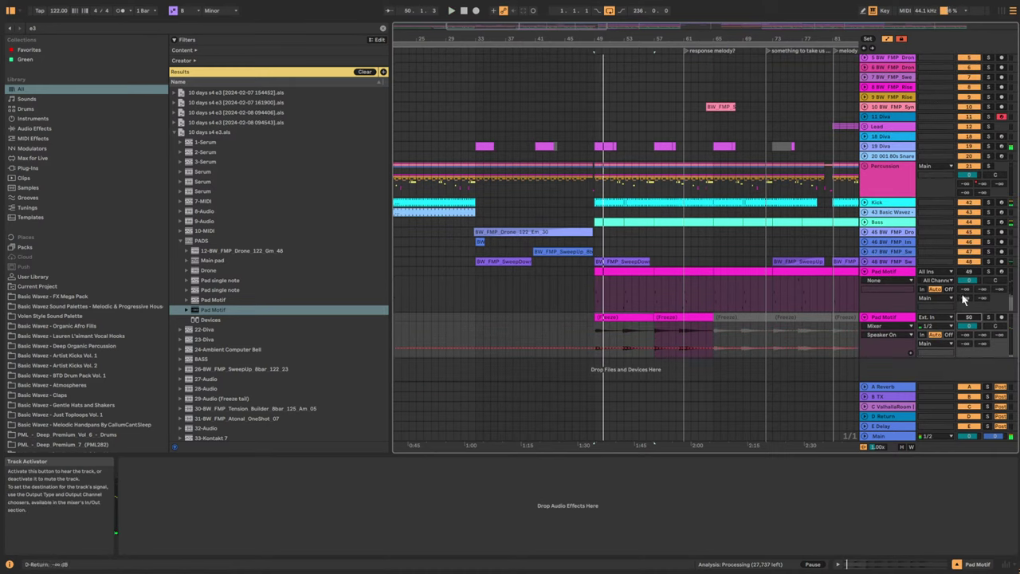
Solo the MIDI Pad Motif track, open one of its clips in the note editor, and turn the solo off again.
{"action": "left_click", "coordinate": [988, 272]}
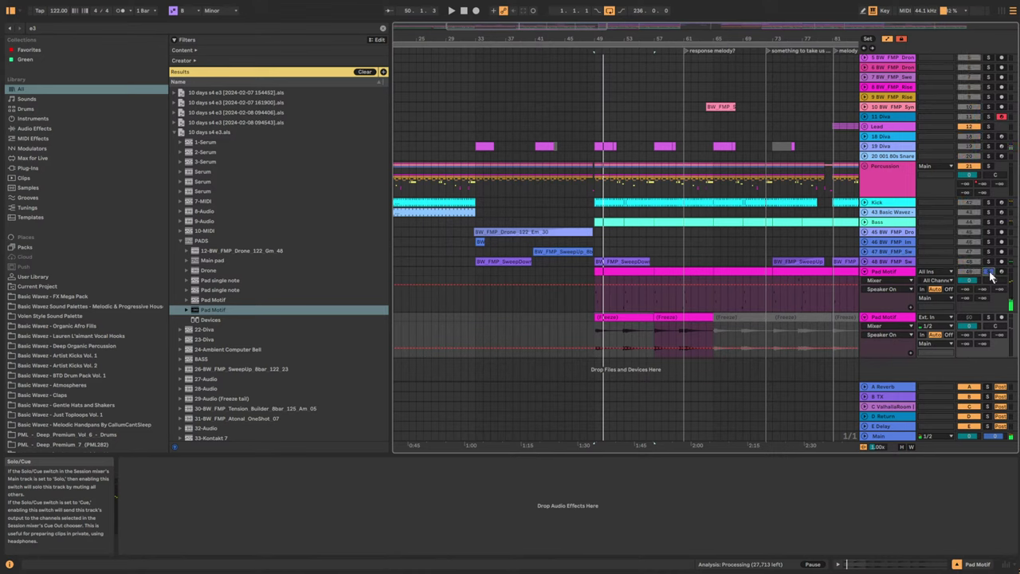
{"action": "double_click", "coordinate": [770, 274]}
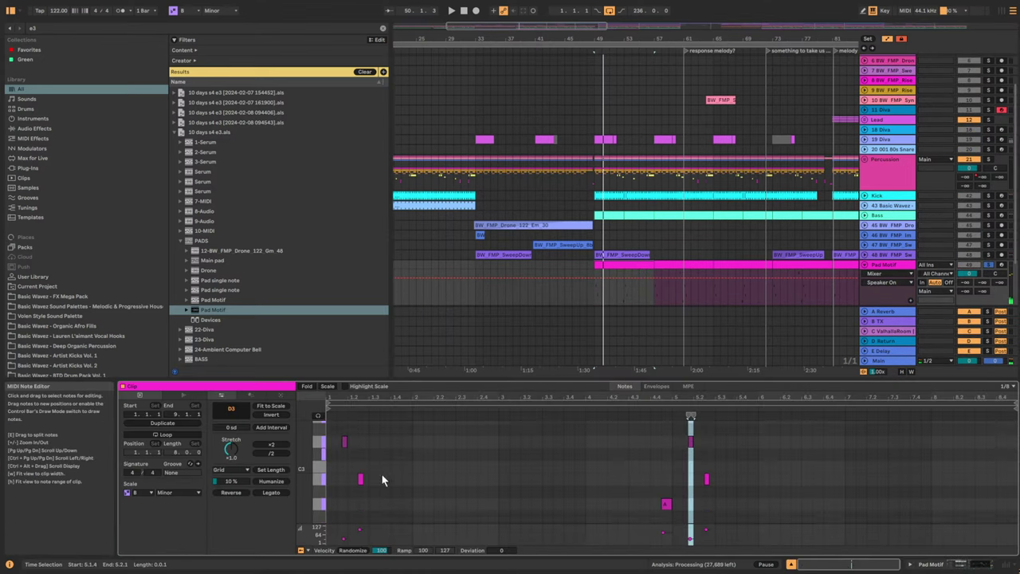
{"action": "mouse_move", "coordinate": [316, 474]}
{"action": "left_mouse_down"}
{"action": "mouse_move", "coordinate": [311, 458]}
{"action": "mouse_move", "coordinate": [279, 478]}
{"action": "mouse_move", "coordinate": [318, 470]}
{"action": "left_mouse_up"}
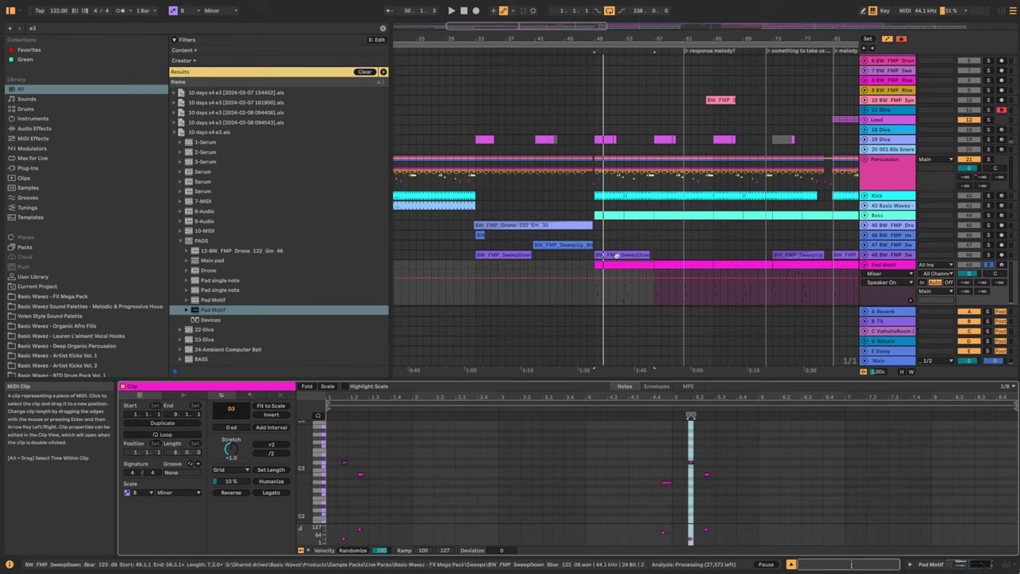
{"action": "scroll", "coordinate": [746, 173], "scroll_direction": "up", "scroll_amount": 3}
{"action": "scroll", "coordinate": [746, 173], "scroll_direction": "down", "scroll_amount": 4}
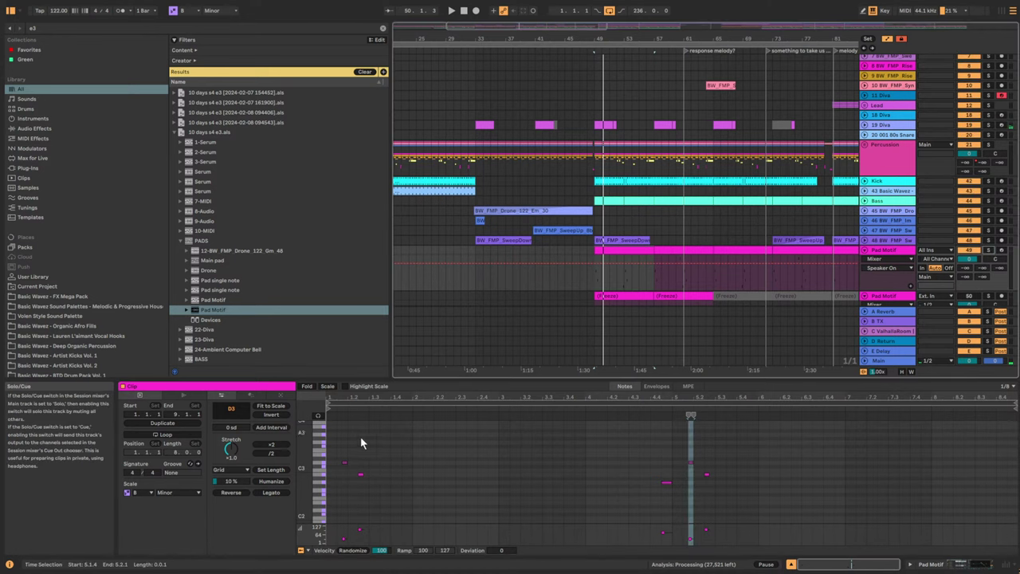
Select all notes in the Pad Motif clip, turn on Highlight Scale and play the arrangement from bar 49.
{"action": "key", "text": "ctrl+a"}
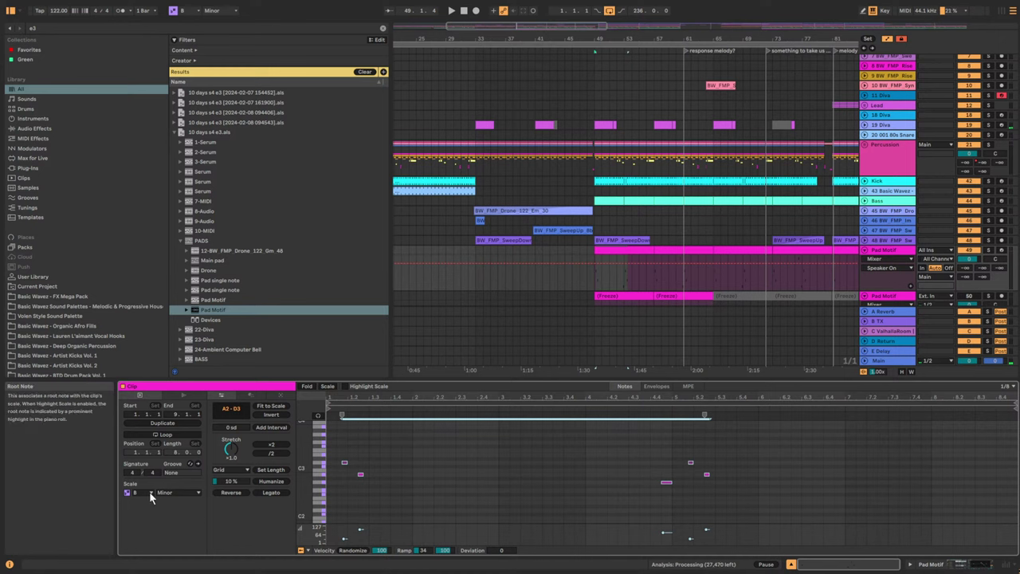
{"action": "left_click", "coordinate": [327, 388]}
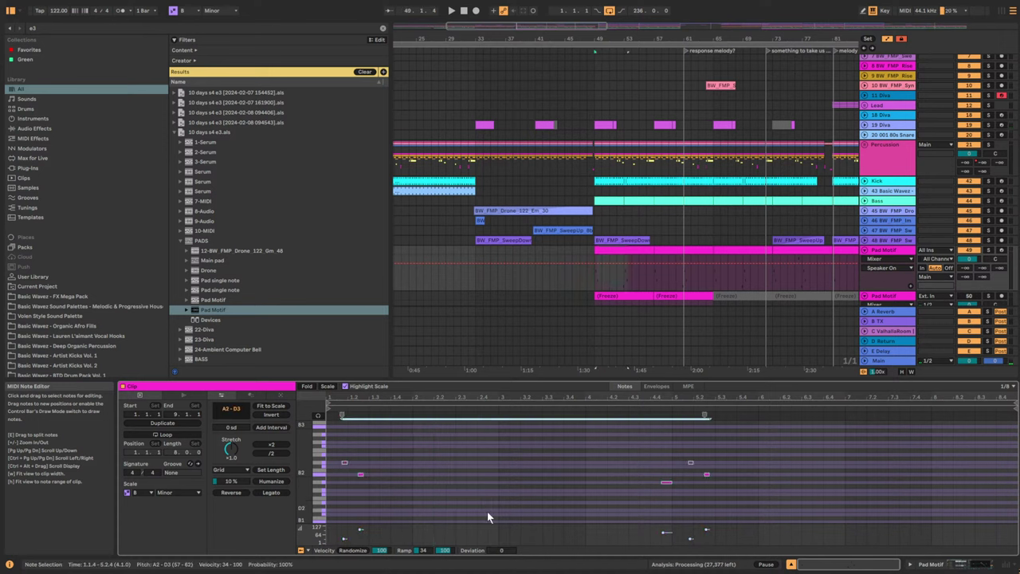
{"action": "key", "text": "space"}
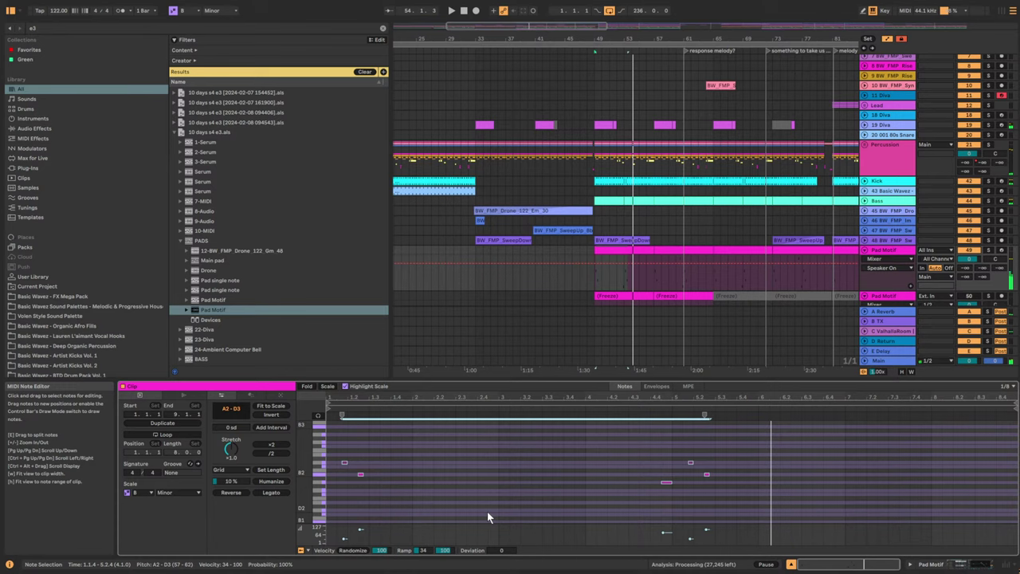
Open the Arp track's Diva 3 clip at bar 49 and examine its note range in the note editor.
{"action": "scroll", "coordinate": [885, 208], "scroll_direction": "up", "scroll_amount": 3}
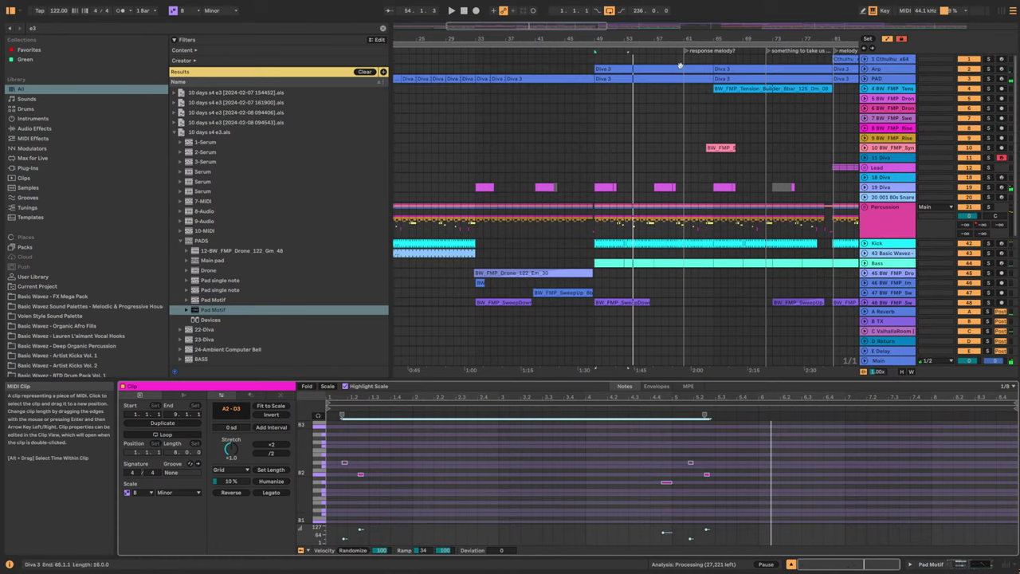
{"action": "left_click", "coordinate": [653, 67]}
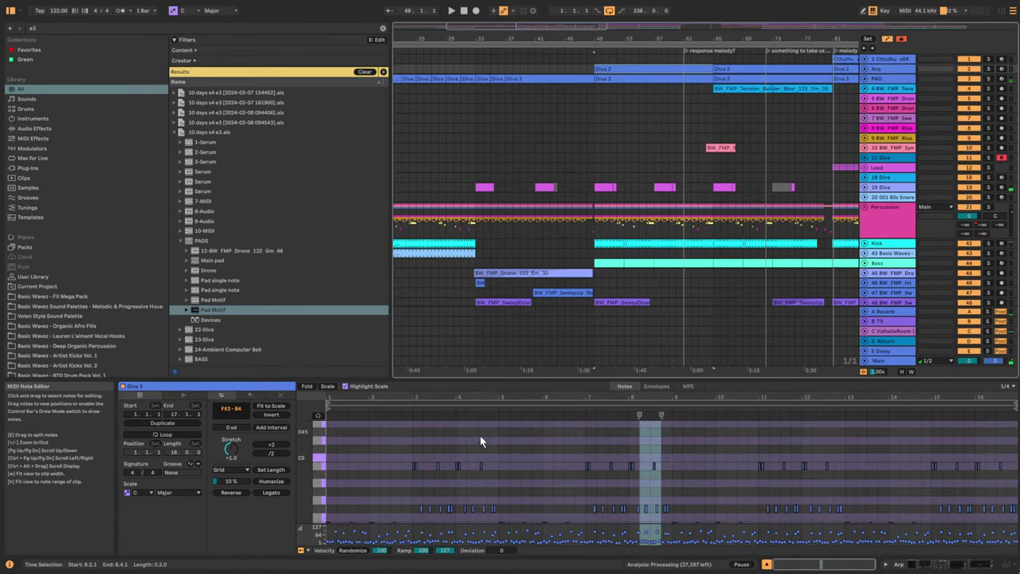
{"action": "scroll", "coordinate": [482, 436], "scroll_direction": "down", "scroll_amount": 3}
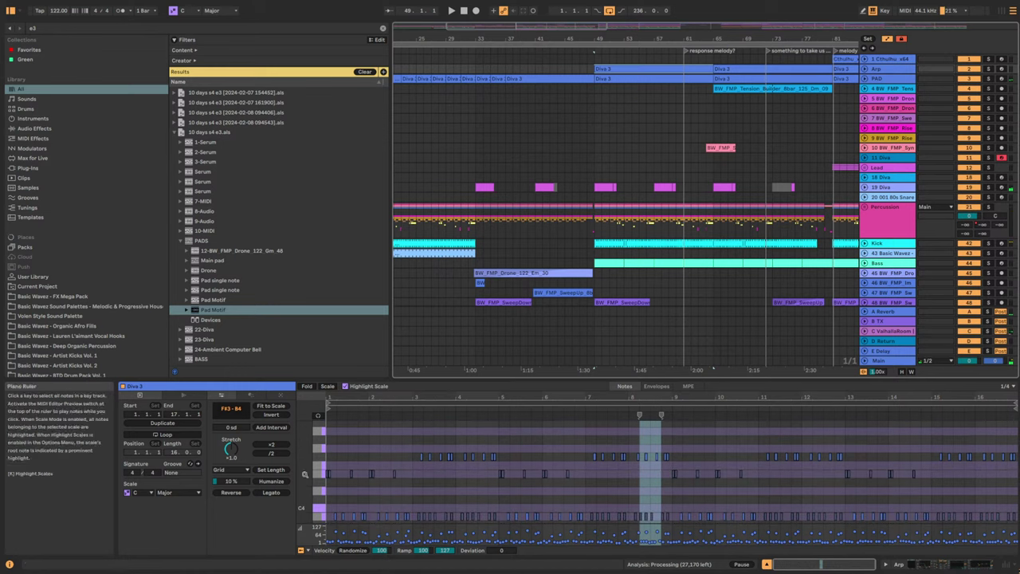
{"action": "left_click_drag", "start_coordinate": [311, 470], "coordinate": [301, 451]}
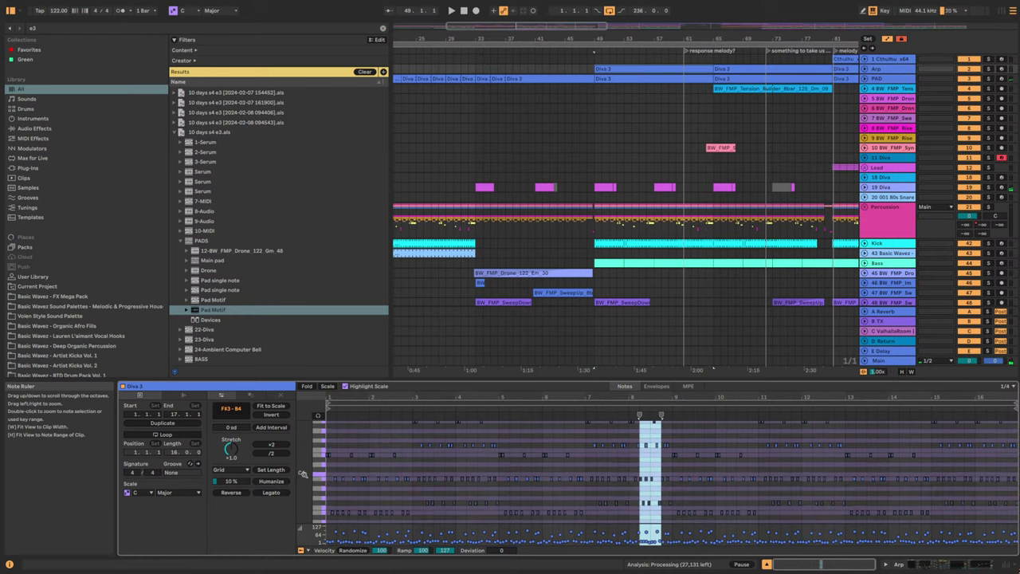
{"action": "scroll", "coordinate": [407, 511], "scroll_direction": "down", "scroll_amount": 3}
{"action": "scroll", "coordinate": [390, 502], "scroll_direction": "up", "scroll_amount": 2}
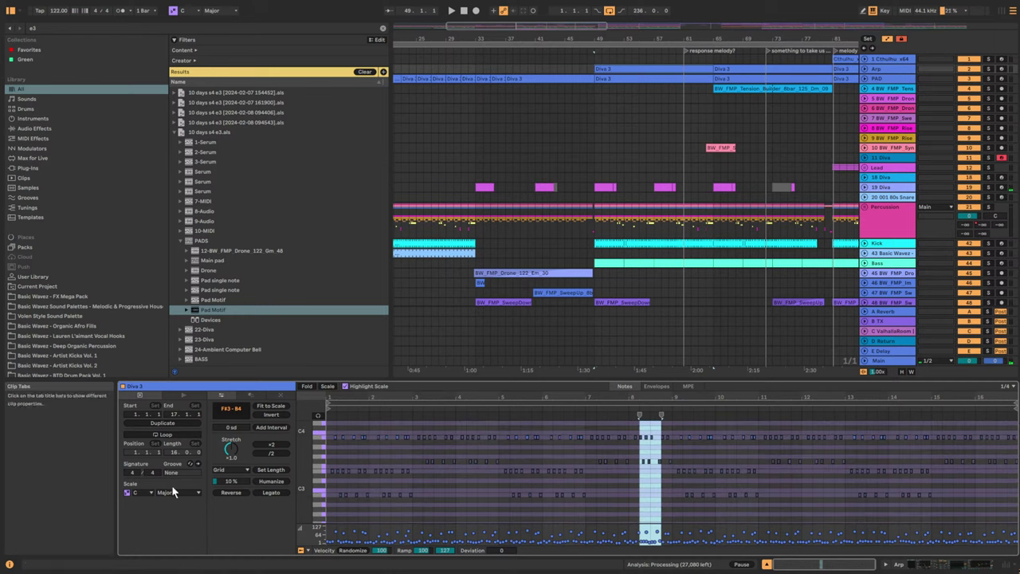
Set the scale of the Arp clip to B Minor and look over its notes against the highlighted scale.
{"action": "left_click", "coordinate": [134, 491]}
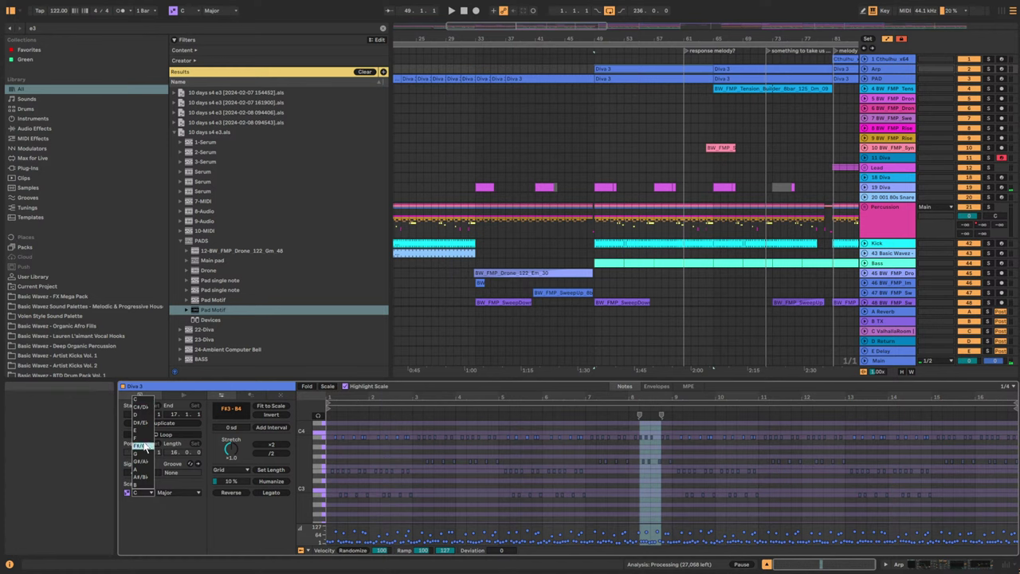
{"action": "left_click", "coordinate": [137, 484]}
{"action": "left_click", "coordinate": [170, 492]}
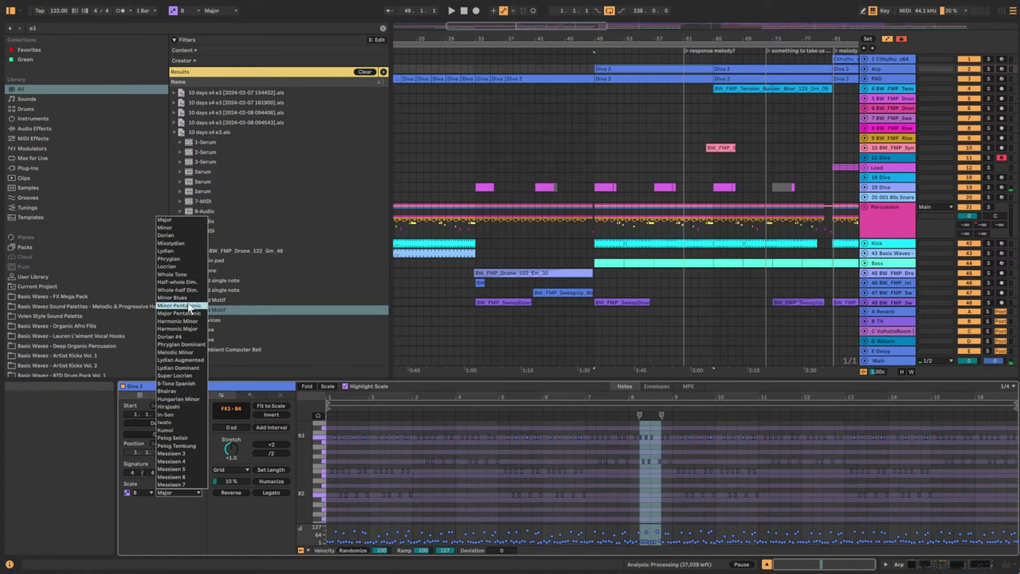
{"action": "left_click", "coordinate": [190, 228]}
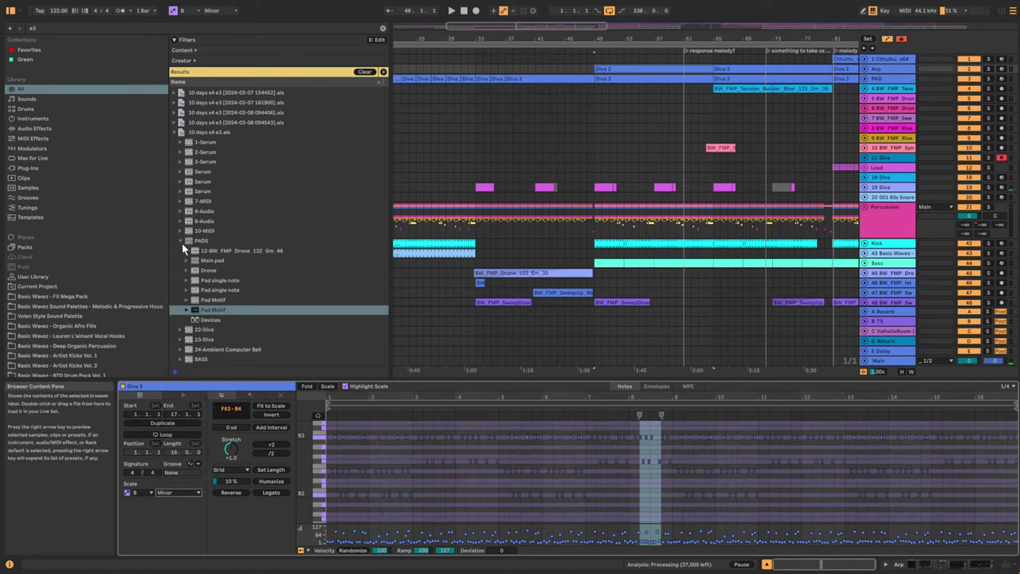
{"action": "scroll", "coordinate": [511, 511], "scroll_direction": "up", "scroll_amount": 1}
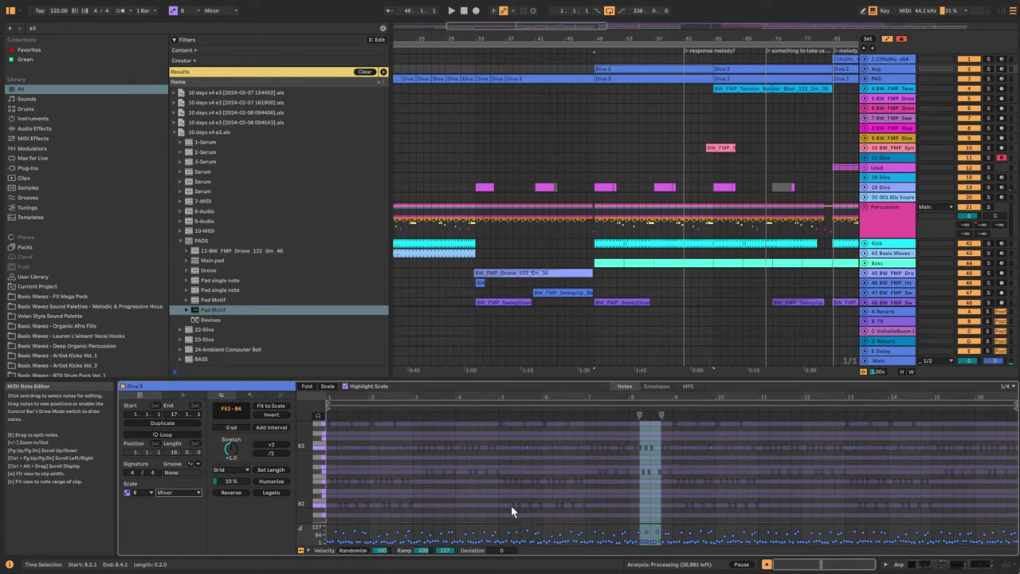
{"action": "scroll", "coordinate": [552, 496], "scroll_direction": "up", "scroll_amount": 2}
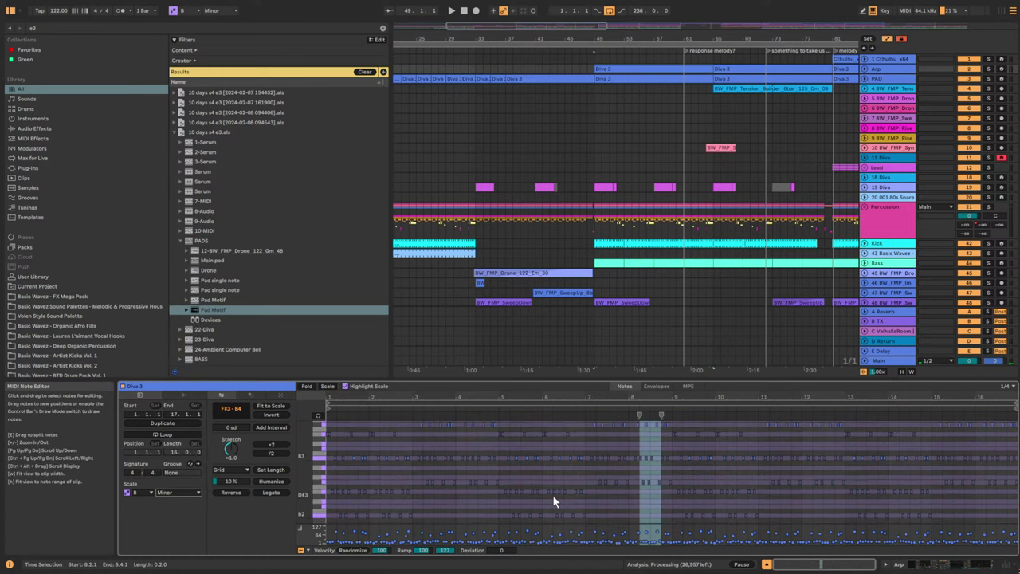
Select all notes in the MIDI Pad Motif clip at bar 49 and transpose them up two semitones.
{"action": "scroll", "coordinate": [674, 298], "scroll_direction": "down", "scroll_amount": 3}
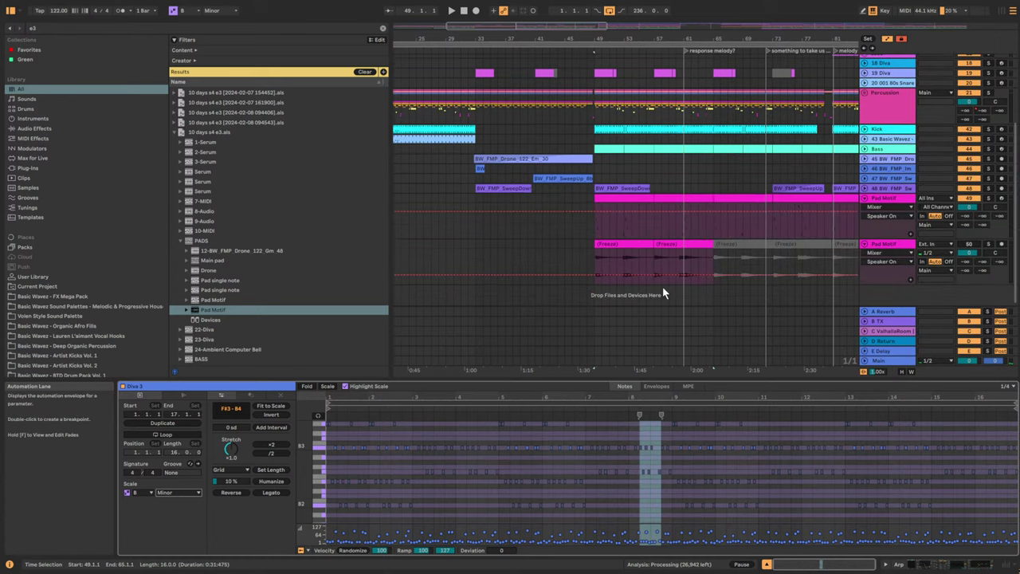
{"action": "left_click", "coordinate": [611, 200]}
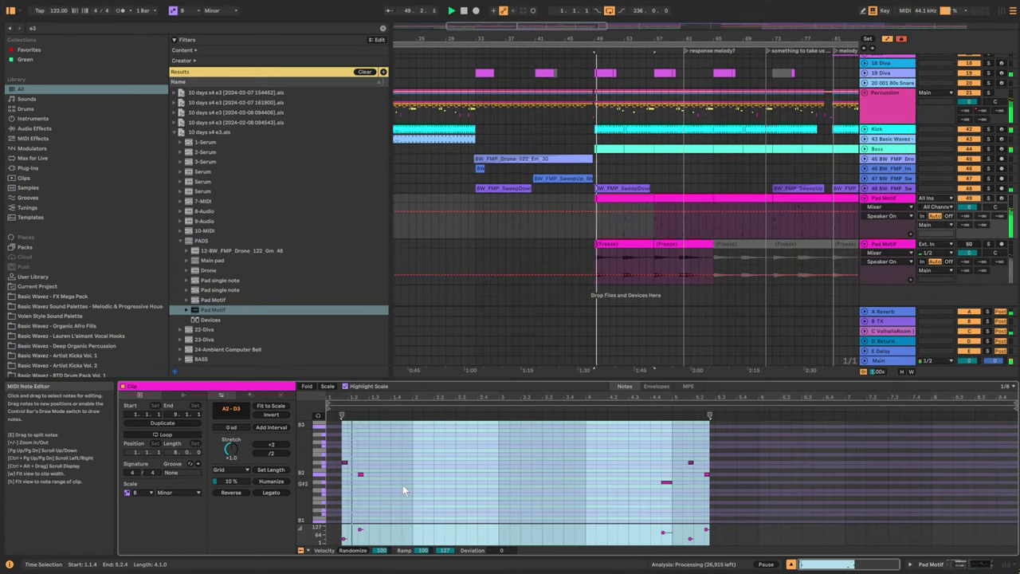
{"action": "left_click", "coordinate": [378, 459]}
{"action": "key", "text": "ctrl+a"}
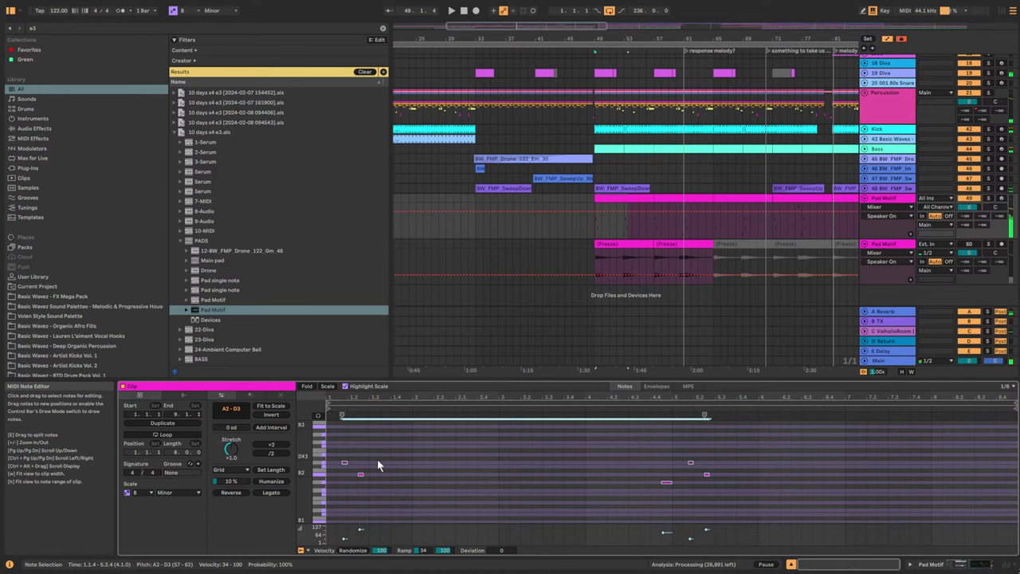
{"action": "key", "text": "Up"}
{"action": "key", "text": "Up"}
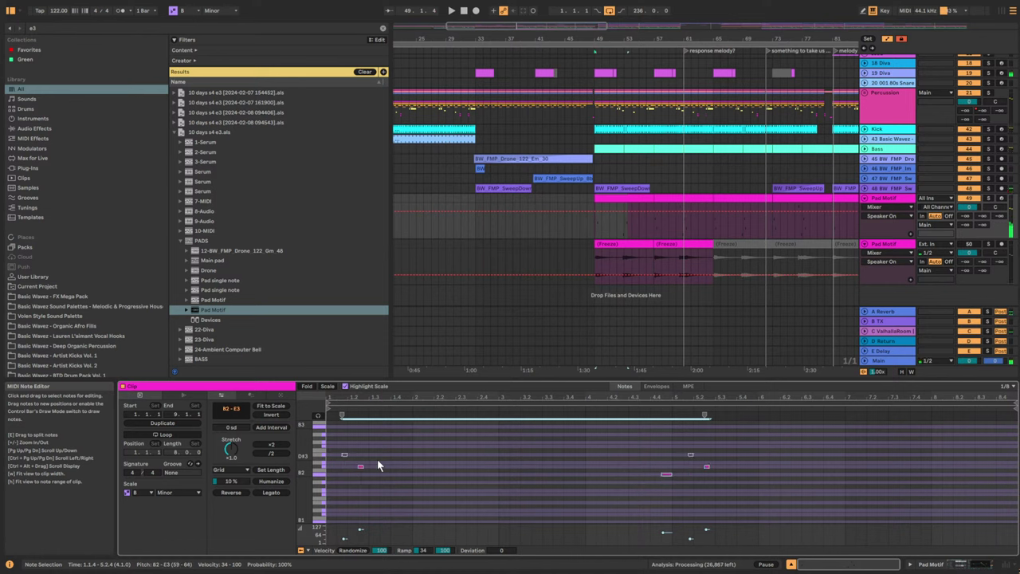
Play the arrangement and transpose the selected Pad Motif notes up another three semitones, to the range D3–G3.
{"action": "key", "text": "space"}
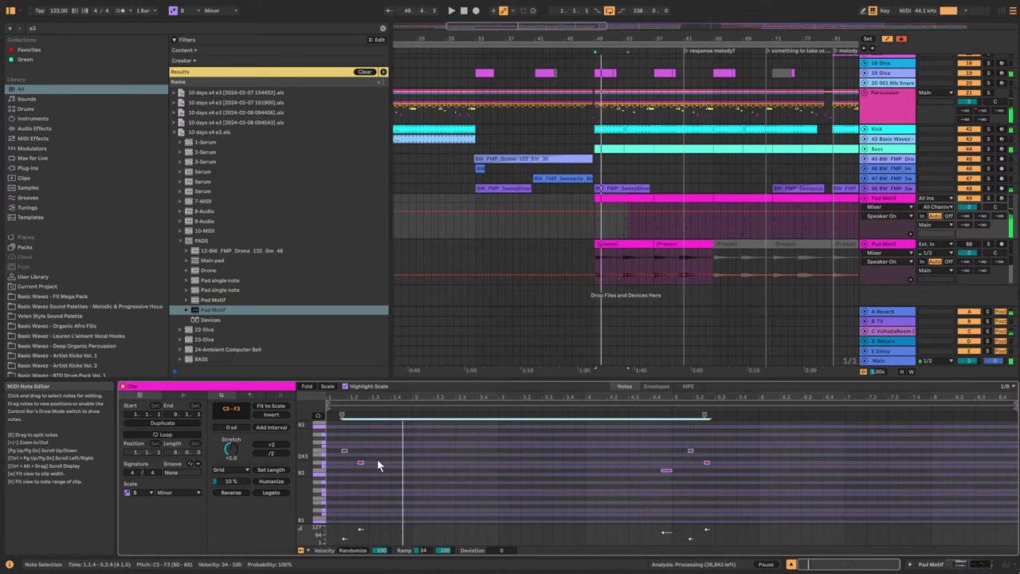
{"action": "key", "text": "Up"}
{"action": "key", "text": "Up"}
{"action": "key", "text": "Down"}
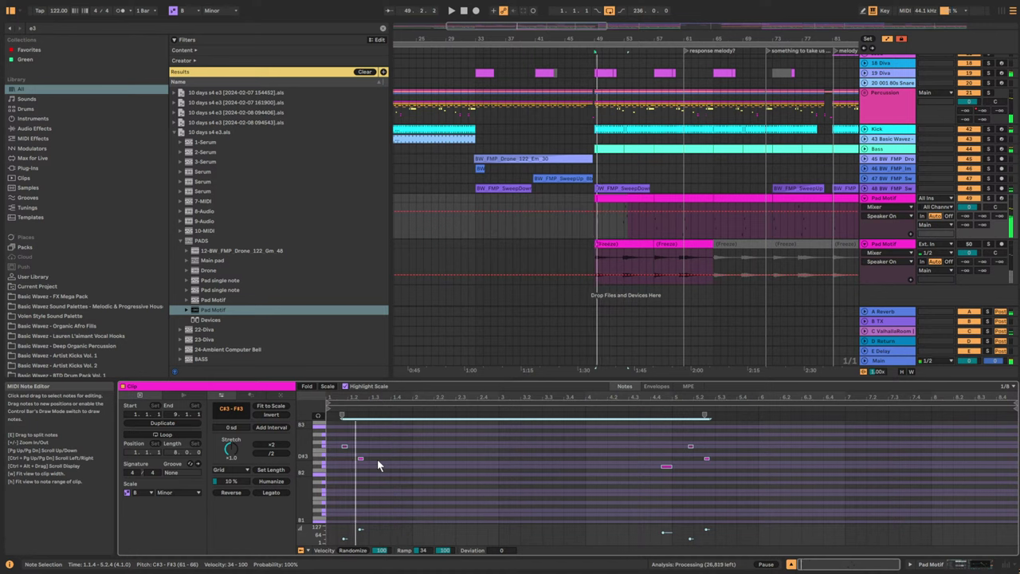
{"action": "key", "text": "Up"}
{"action": "key", "text": "Up"}
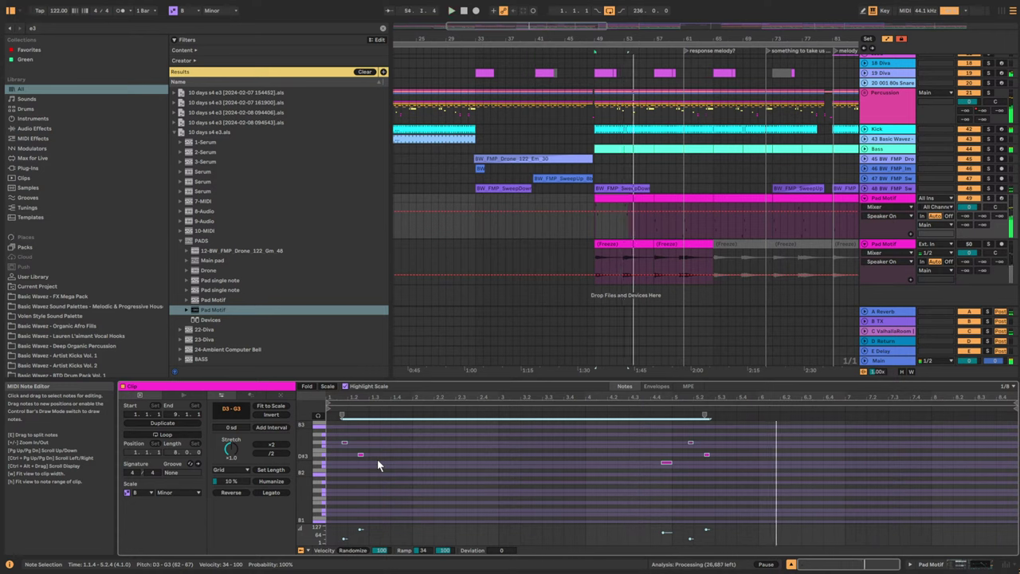
Move the transposed Pad Motif clip from bar 49 to start at bar 53 and play from bar 49.
{"action": "left_click", "coordinate": [603, 199]}
{"action": "key", "text": "space"}
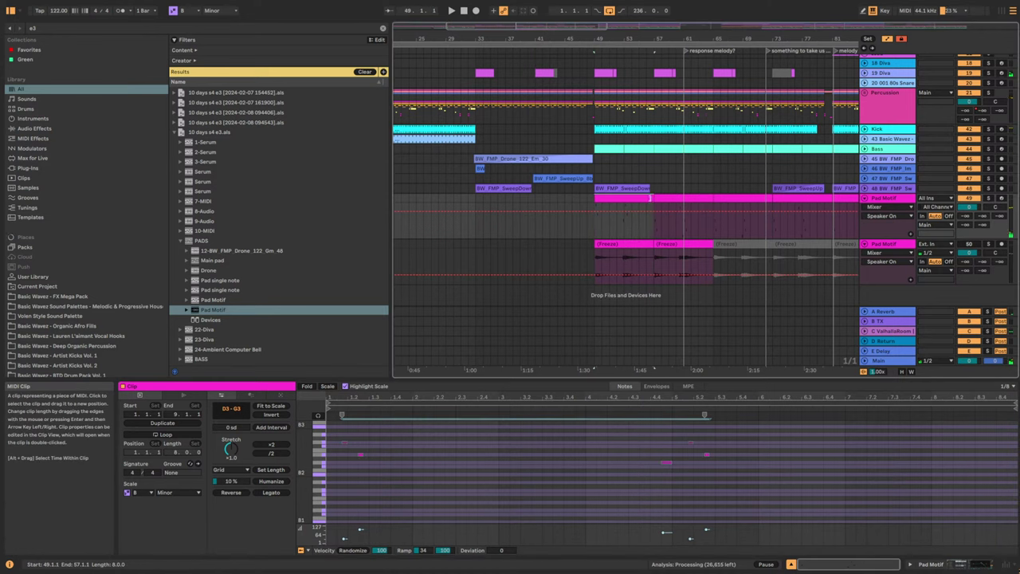
{"action": "left_click_drag", "start_coordinate": [643, 202], "coordinate": [671, 204]}
{"action": "left_click", "coordinate": [593, 222]}
{"action": "key", "text": "space"}
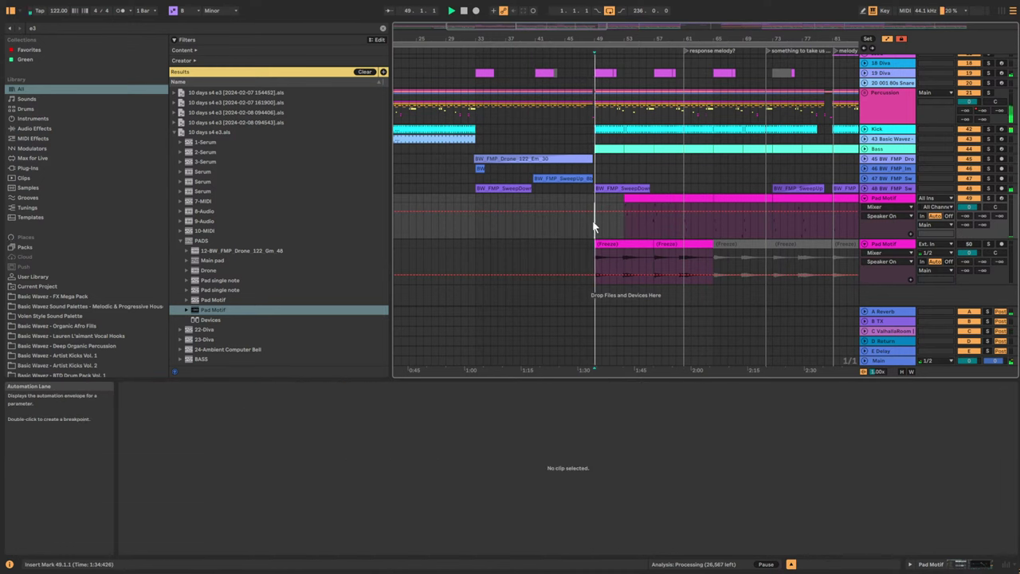
{"action": "key", "text": "Right"}
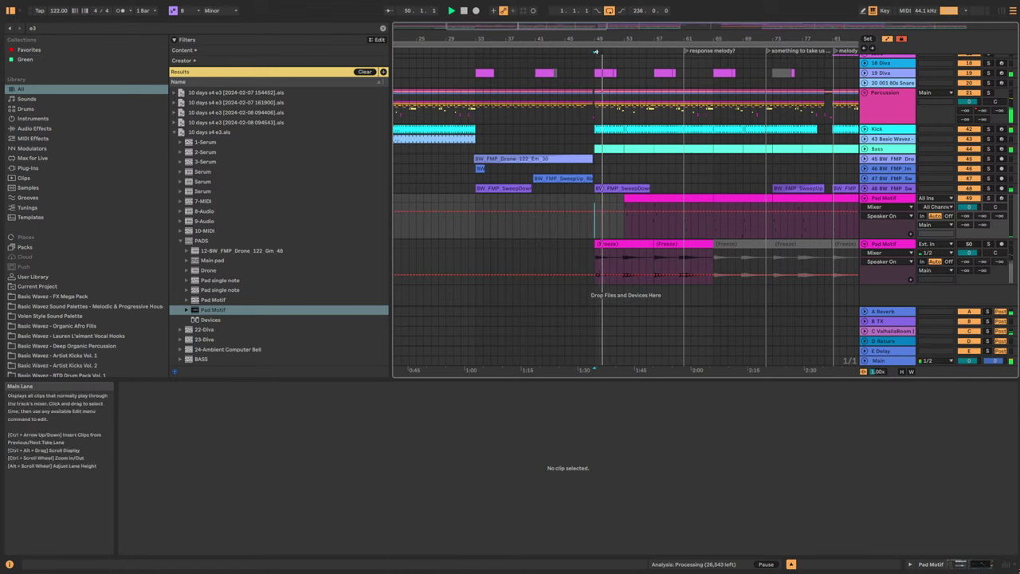
Split the Pad Motif clip at bar 55 and move its six-bar second part to start at bar 59.
{"action": "left_click_drag", "start_coordinate": [519, 27], "coordinate": [679, 139]}
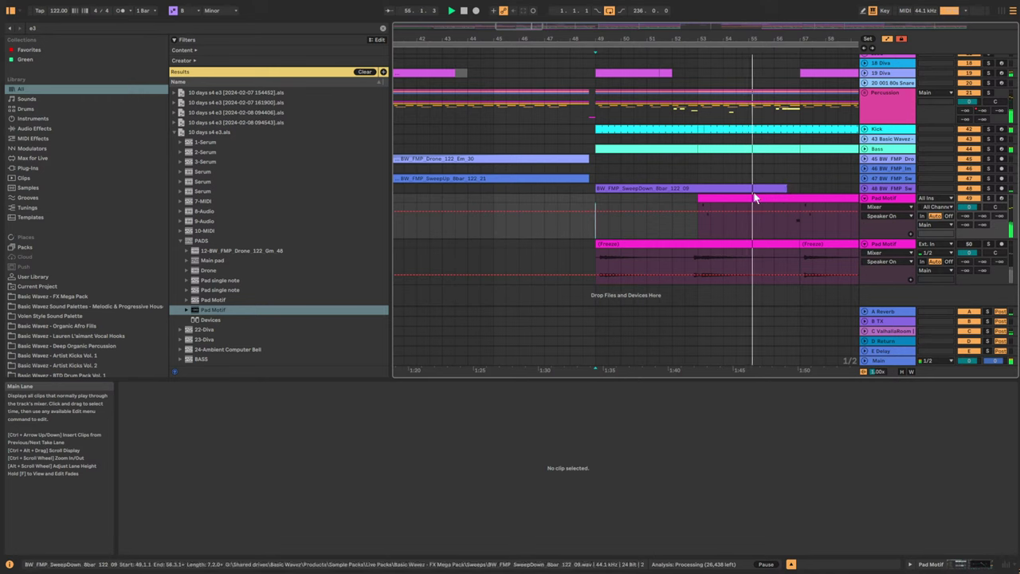
{"action": "left_click", "coordinate": [746, 220]}
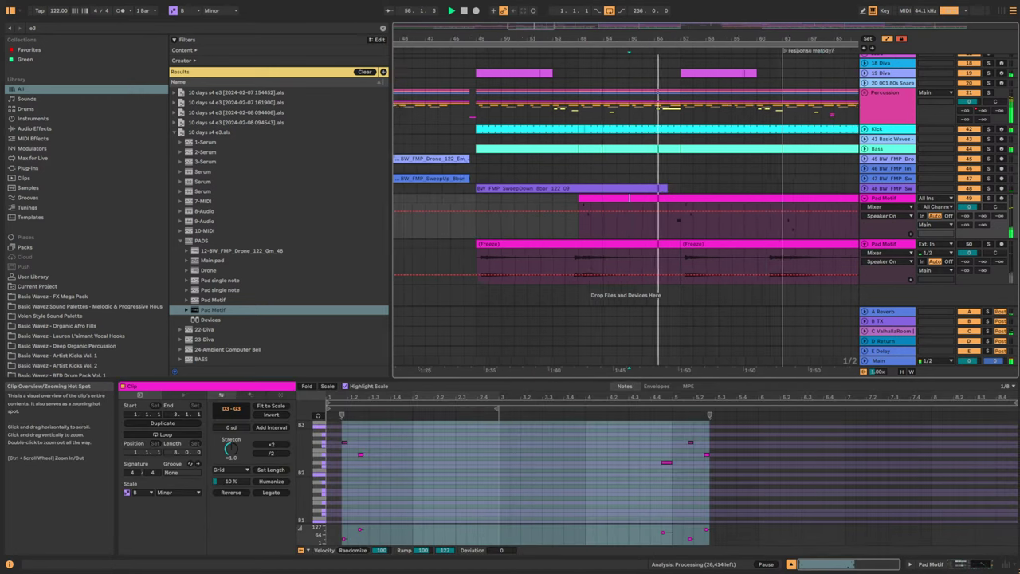
{"action": "left_click_drag", "start_coordinate": [561, 197], "coordinate": [665, 199]}
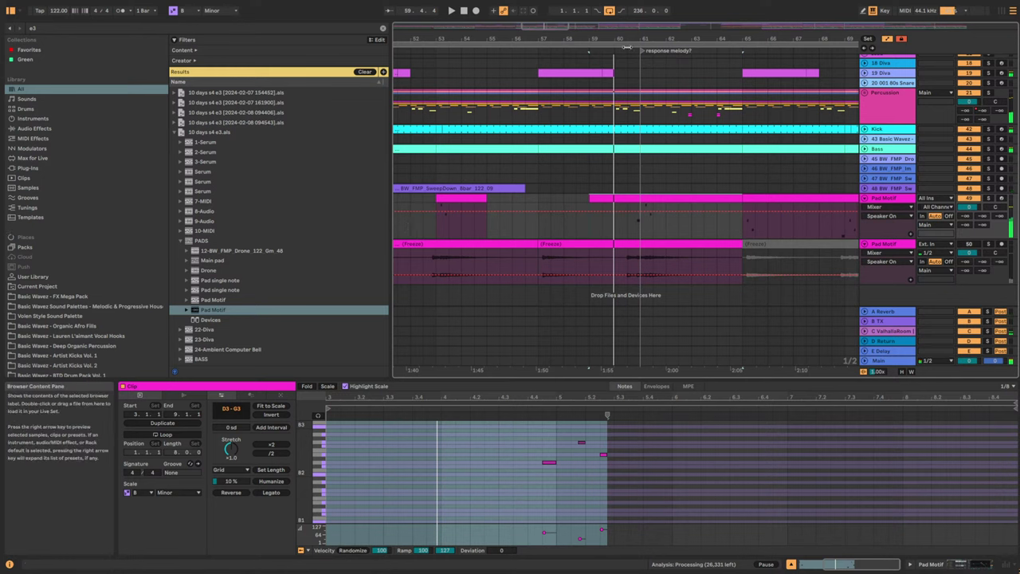
{"action": "left_click_drag", "start_coordinate": [552, 30], "coordinate": [535, 21]}
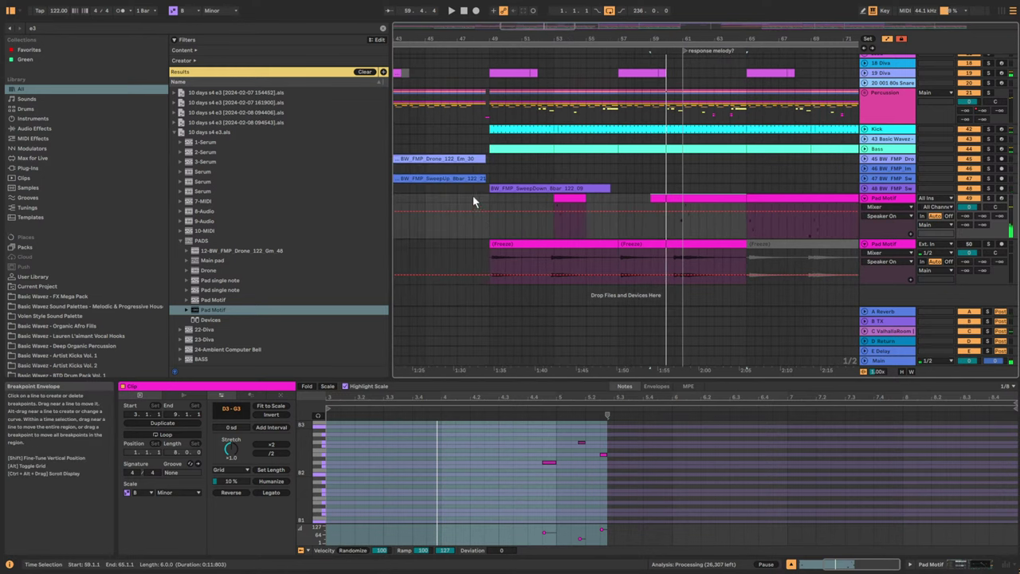
Play from bar 48, lower the volume of the MIDI Pad Motif track and delete the frozen Pad Motif track.
{"action": "left_click", "coordinate": [473, 199]}
{"action": "key", "text": "space"}
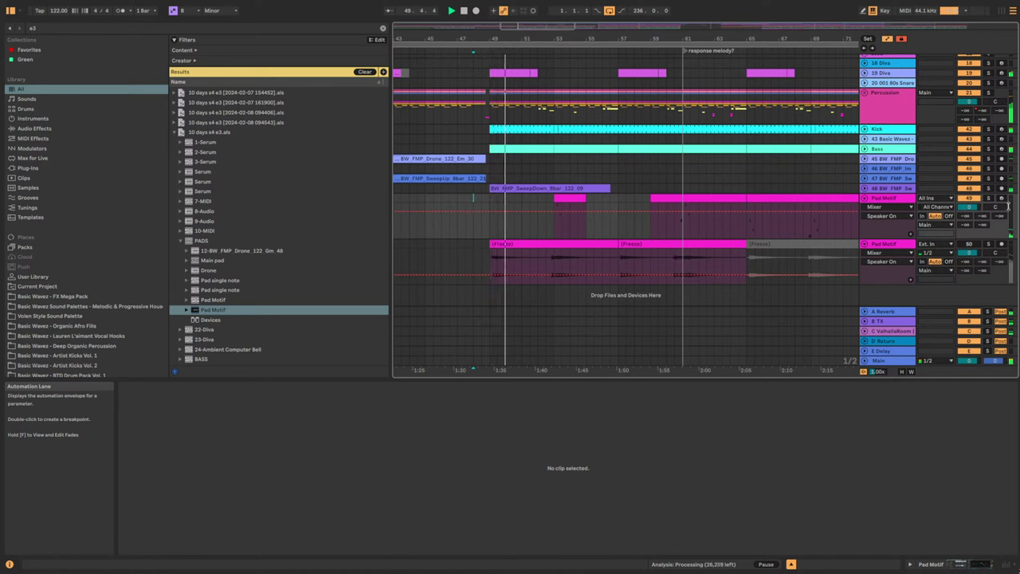
{"action": "left_click", "coordinate": [968, 207]}
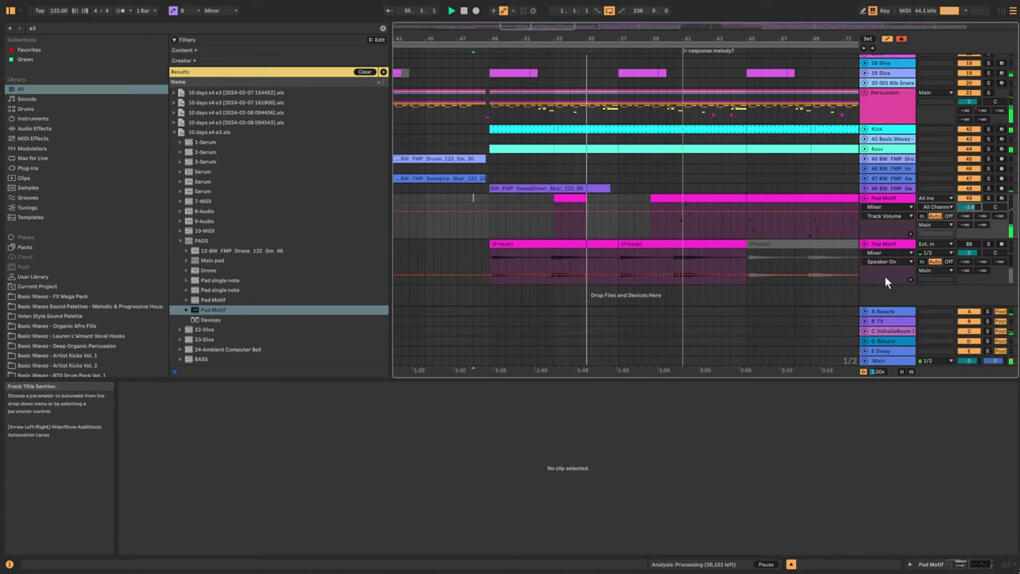
{"action": "left_click", "coordinate": [892, 247]}
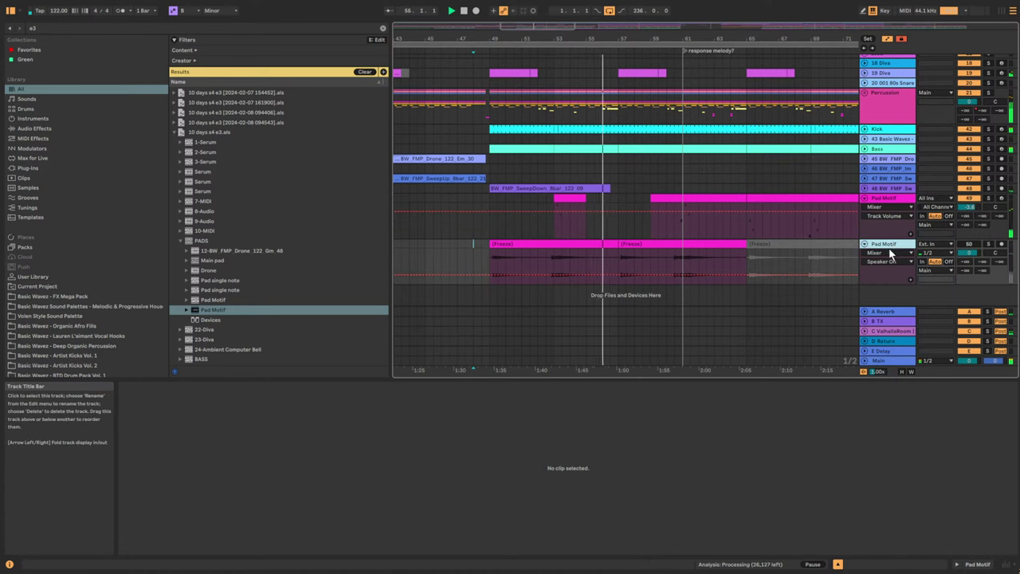
{"action": "key", "text": "Delete"}
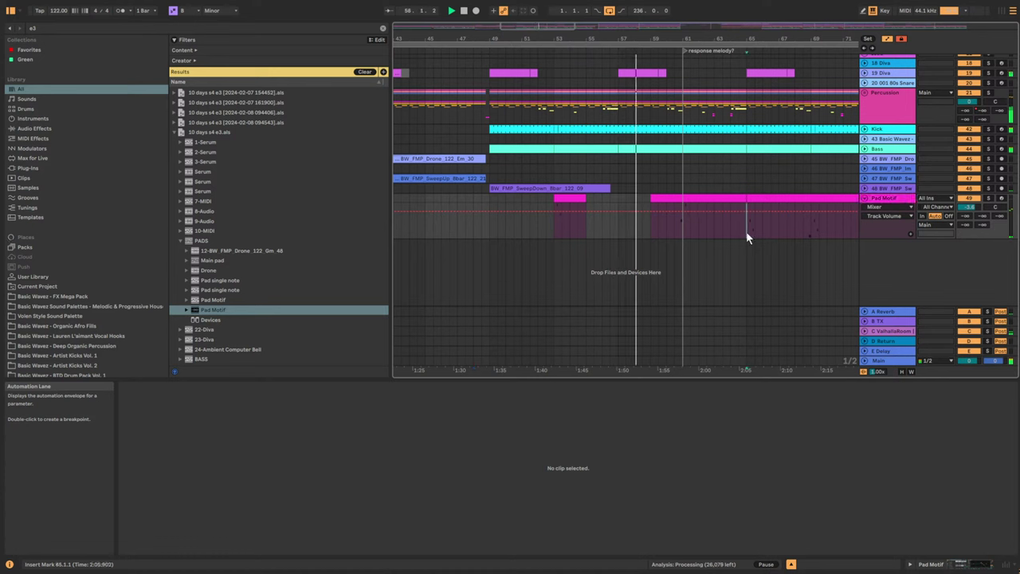
Delete the Pad Motif clip at bar 65, then trim the next clip's first two bars and move it to bars 67–73.
{"action": "left_click", "coordinate": [783, 198]}
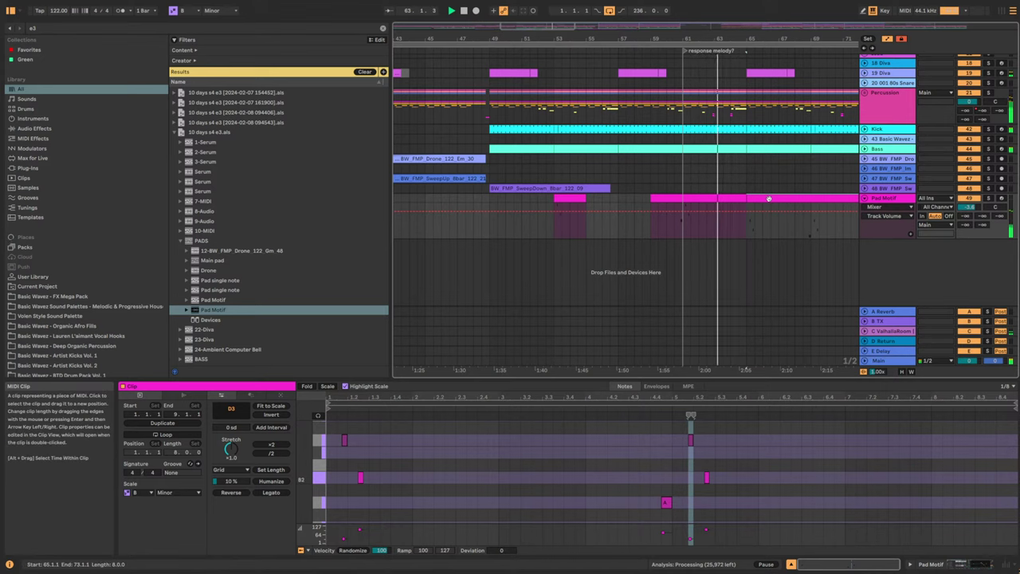
{"action": "left_click_drag", "start_coordinate": [593, 38], "coordinate": [534, 10]}
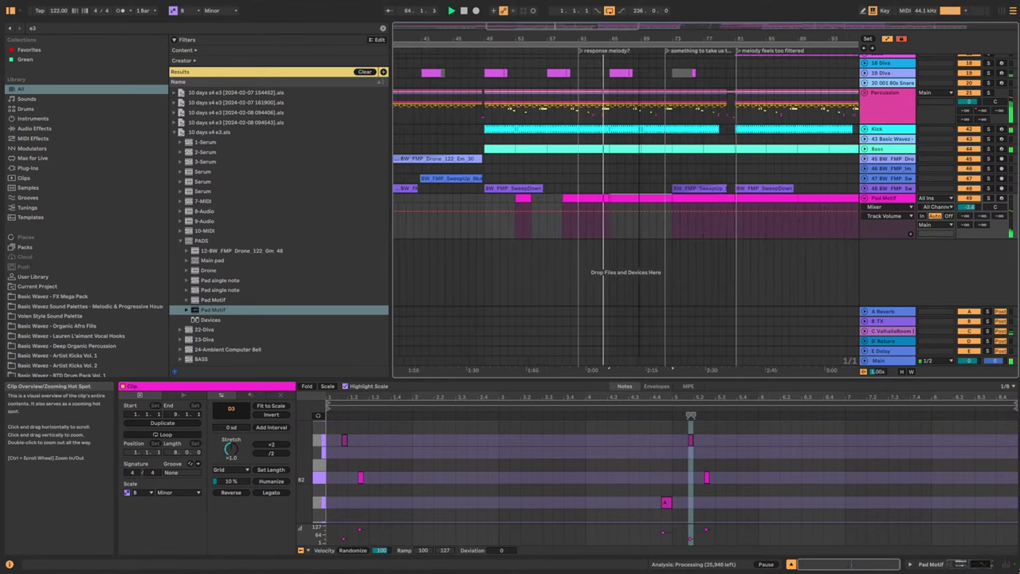
{"action": "left_click", "coordinate": [698, 201]}
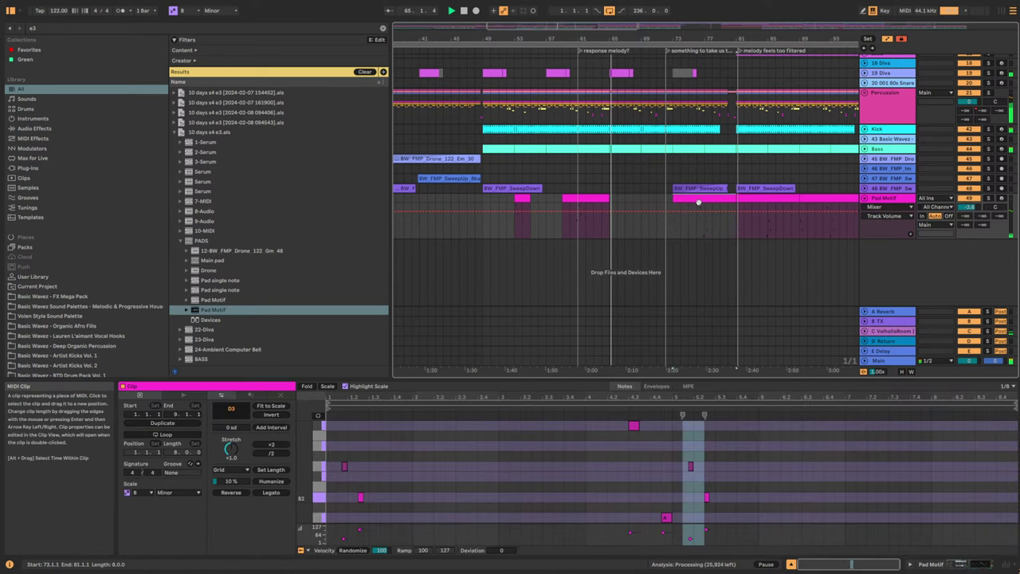
{"action": "left_click_drag", "start_coordinate": [675, 200], "coordinate": [654, 196]}
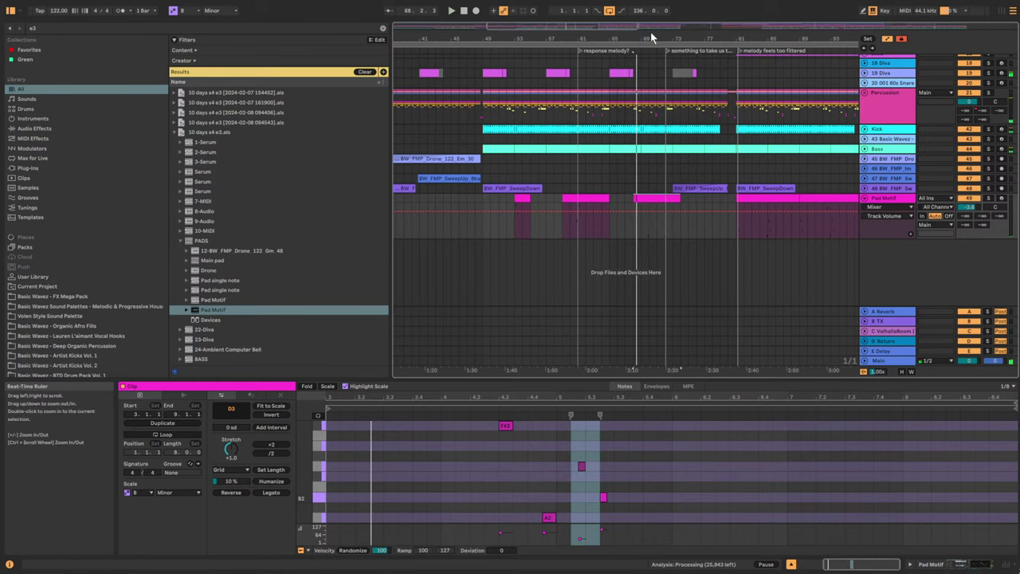
{"action": "left_click_drag", "start_coordinate": [648, 34], "coordinate": [651, 68]}
{"action": "left_click_drag", "start_coordinate": [728, 197], "coordinate": [713, 200]}
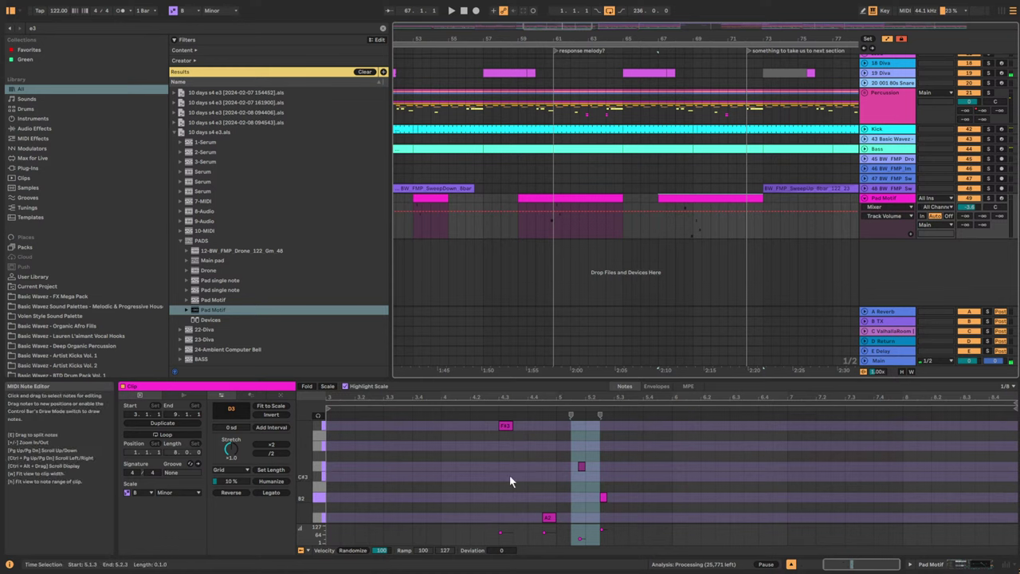
Transpose all notes of the Pad Motif clip at bars 67–73 up five semitones to span D3–B3 and play from bar 67.
{"action": "left_click", "coordinate": [548, 479]}
{"action": "key", "text": "ctrl+a"}
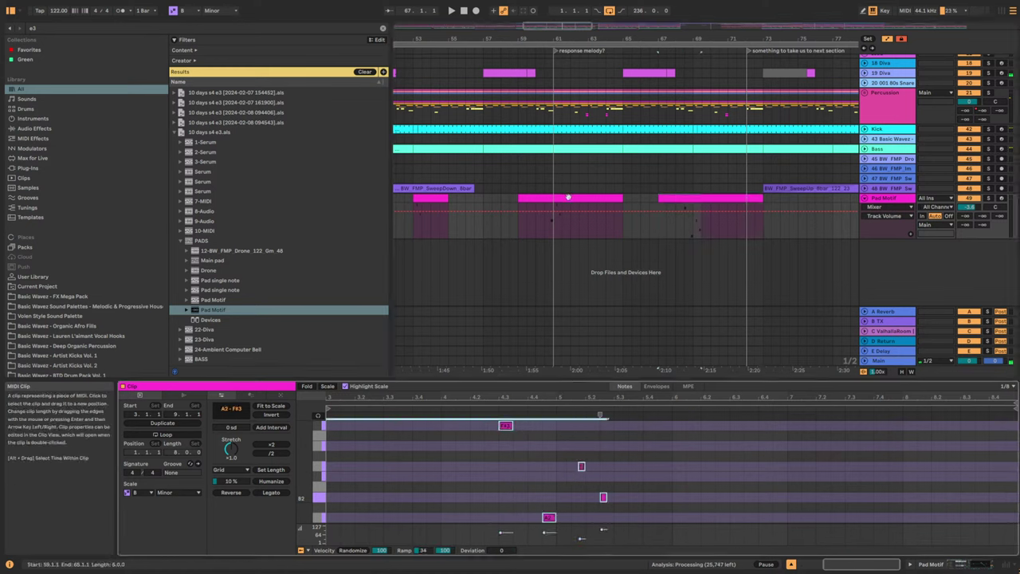
{"action": "left_click", "coordinate": [568, 197]}
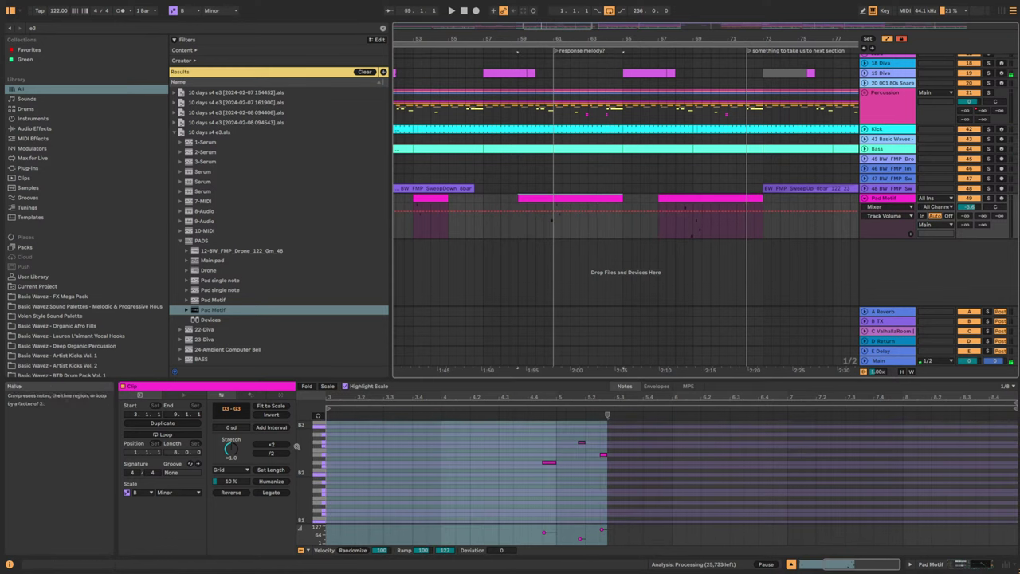
{"action": "left_click", "coordinate": [319, 443]}
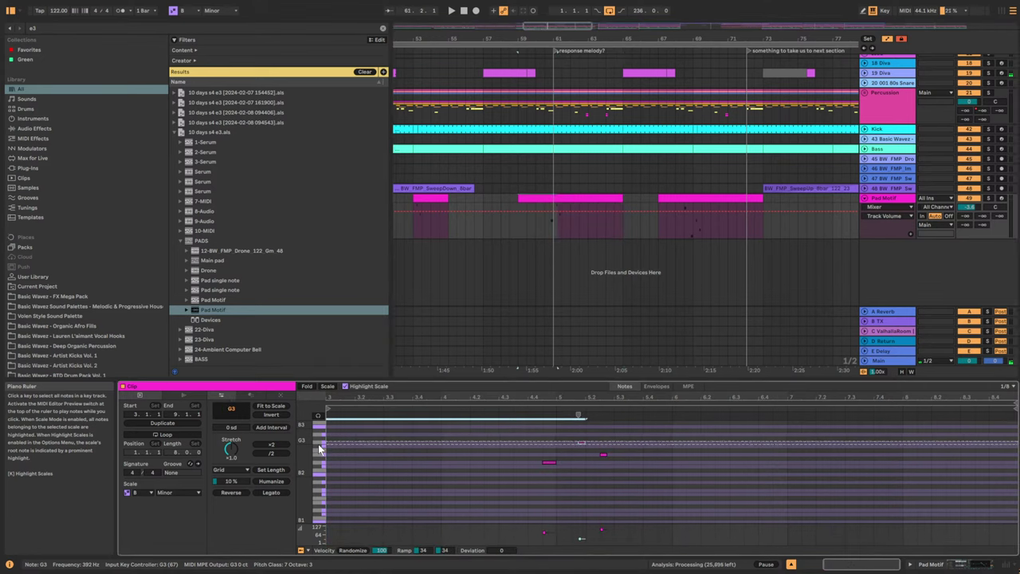
{"action": "left_click", "coordinate": [688, 197]}
{"action": "left_click", "coordinate": [517, 510]}
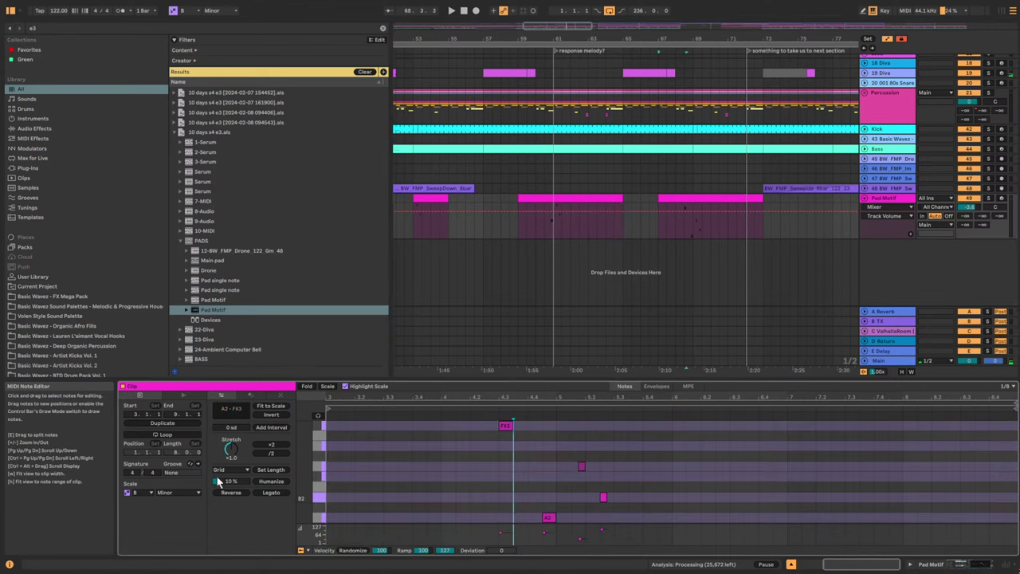
{"action": "key", "text": "ctrl+a"}
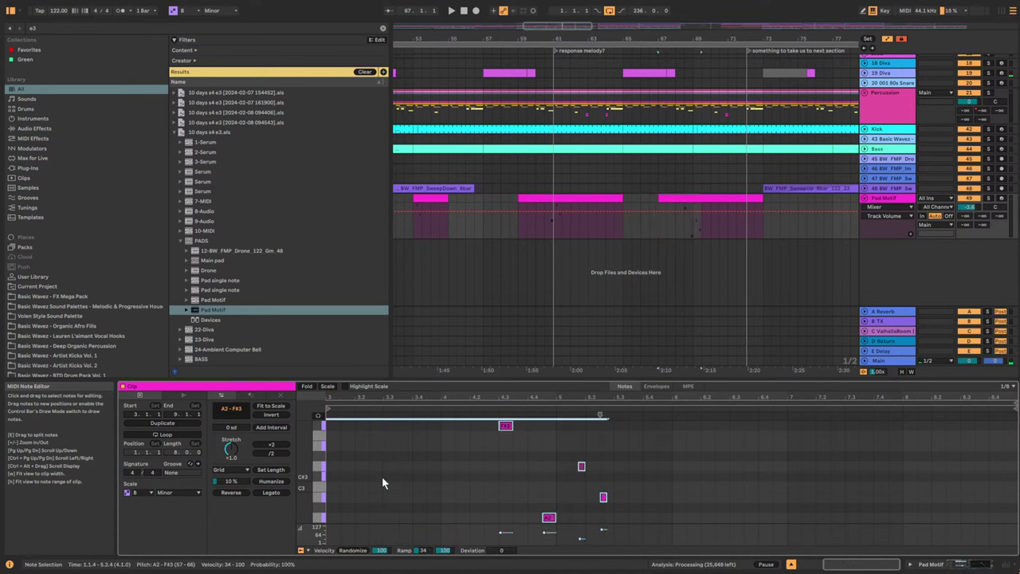
{"action": "key", "text": "Up"}
{"action": "key", "text": "Up"}
{"action": "key", "text": "Up"}
{"action": "key", "text": "Up"}
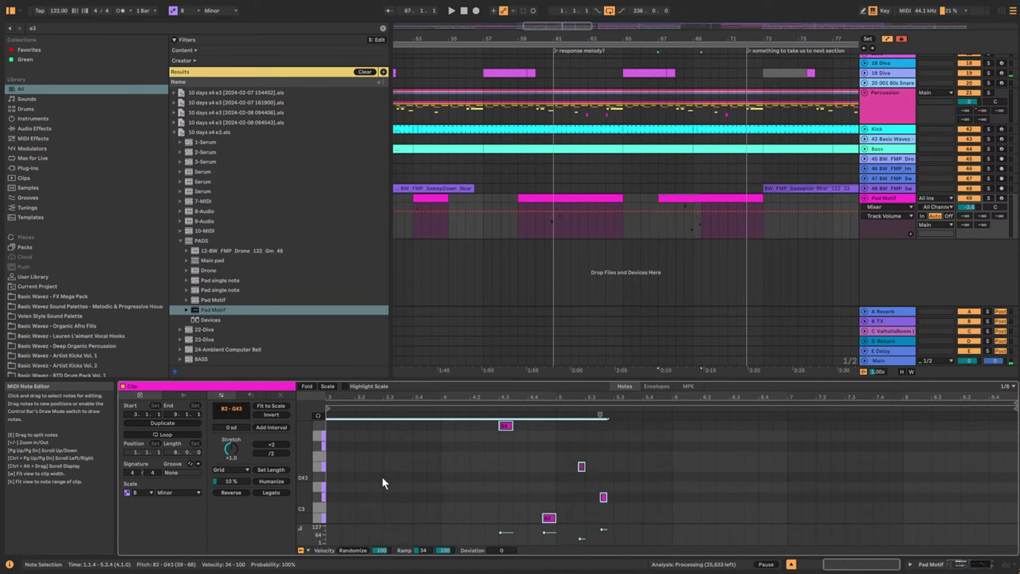
{"action": "key", "text": "space"}
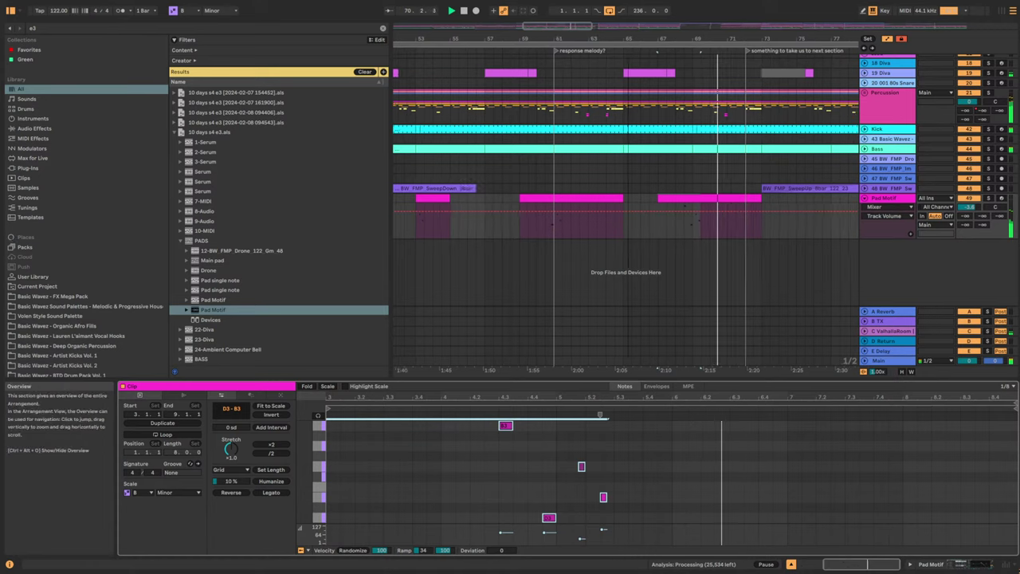
Move the six-bar Pad Motif clip from bar 67 to bar 75 and copy the two-bar clip from bar 53 to bar 69.
{"action": "left_click_drag", "start_coordinate": [548, 38], "coordinate": [593, 41]}
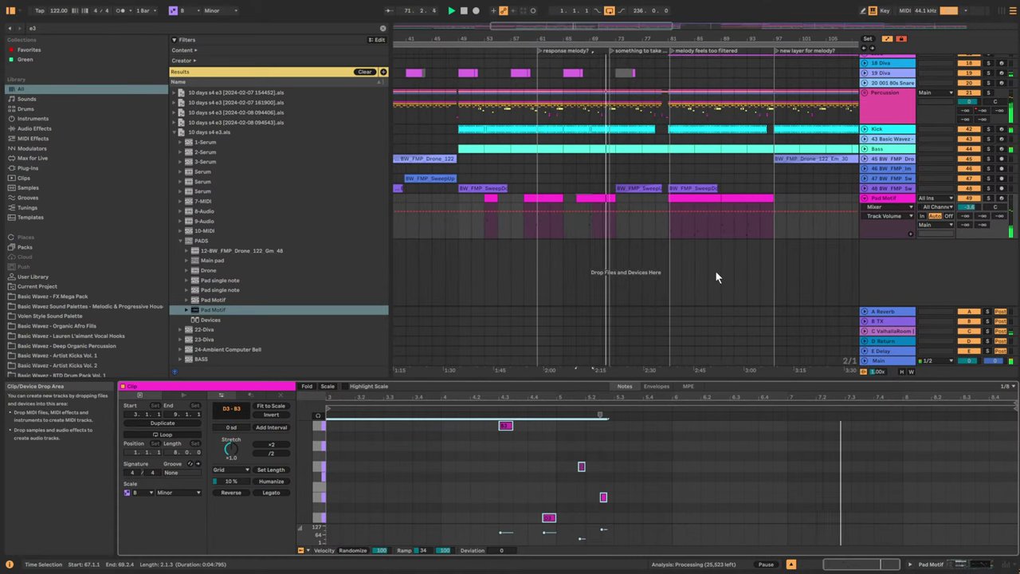
{"action": "left_click", "coordinate": [689, 198]}
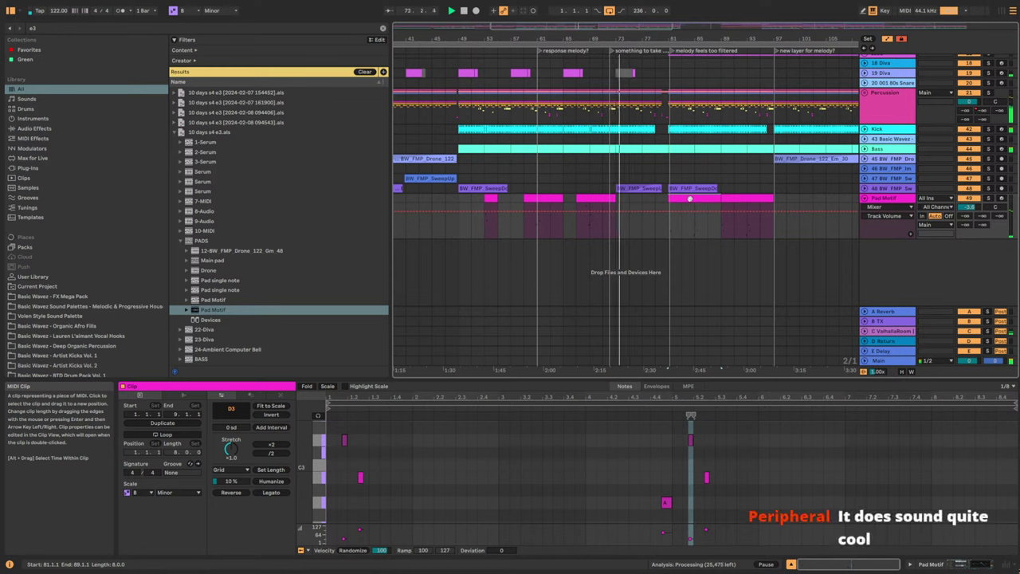
{"action": "left_click", "coordinate": [598, 199]}
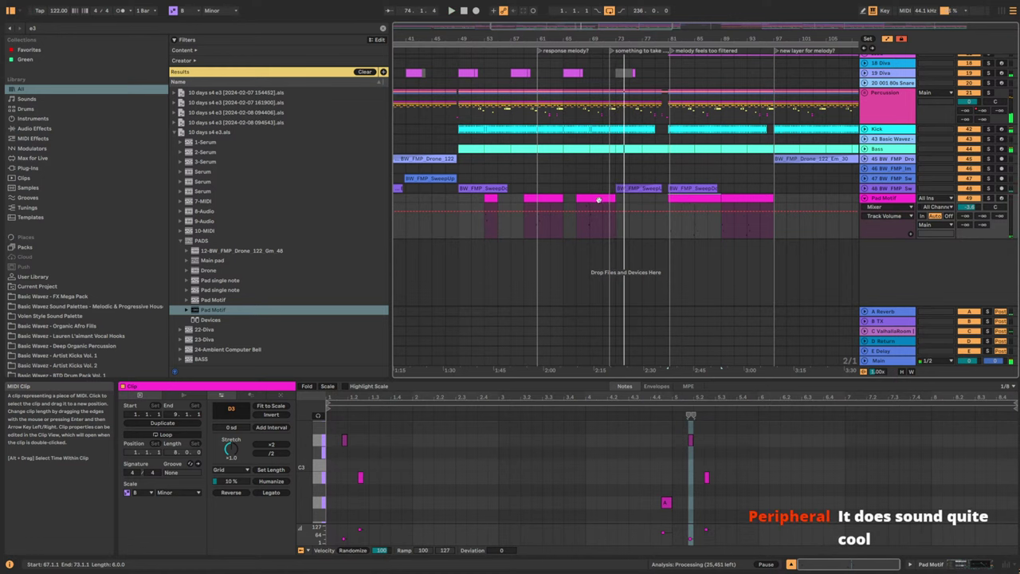
{"action": "left_click", "coordinate": [645, 206]}
{"action": "left_click_drag", "start_coordinate": [652, 204], "coordinate": [649, 200]}
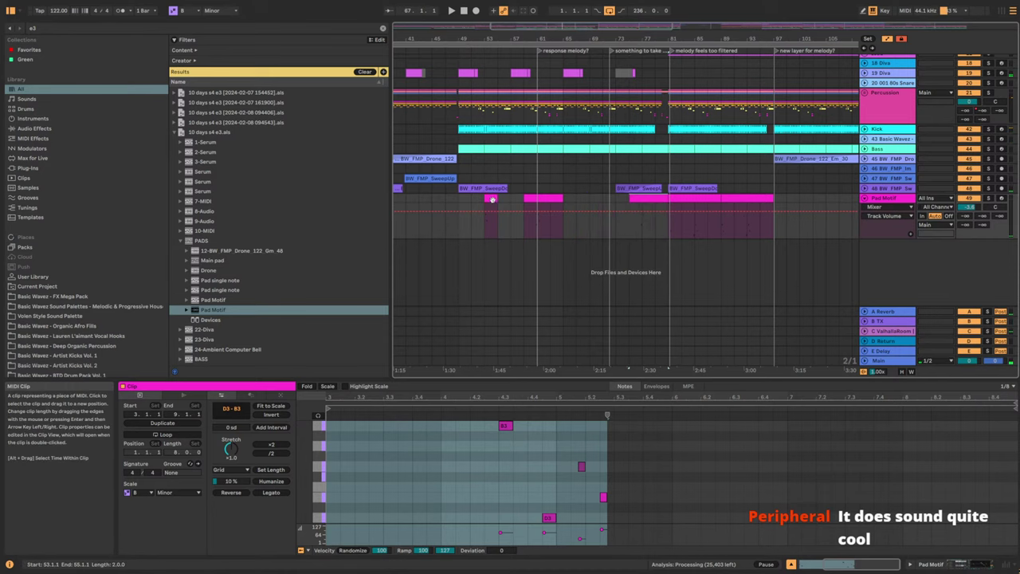
{"action": "left_click_drag", "start_coordinate": [491, 199], "coordinate": [597, 208]}
{"action": "left_click", "coordinate": [604, 208]}
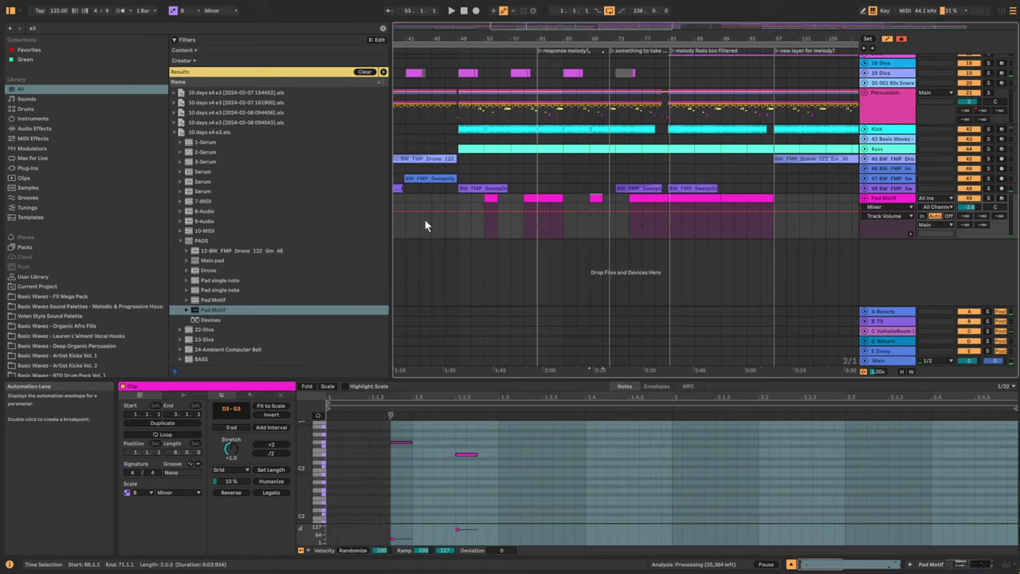
Play from bar 47 and deactivate the two Pad Motif clips at bars 81–97.
{"action": "left_click", "coordinate": [447, 225]}
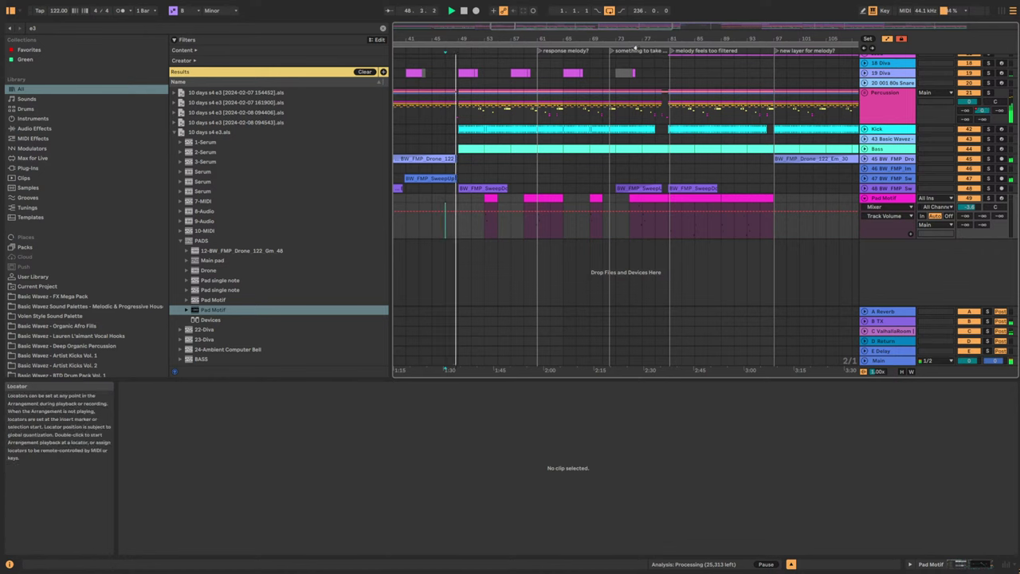
{"action": "scroll", "coordinate": [621, 76], "scroll_direction": "up", "scroll_amount": 2}
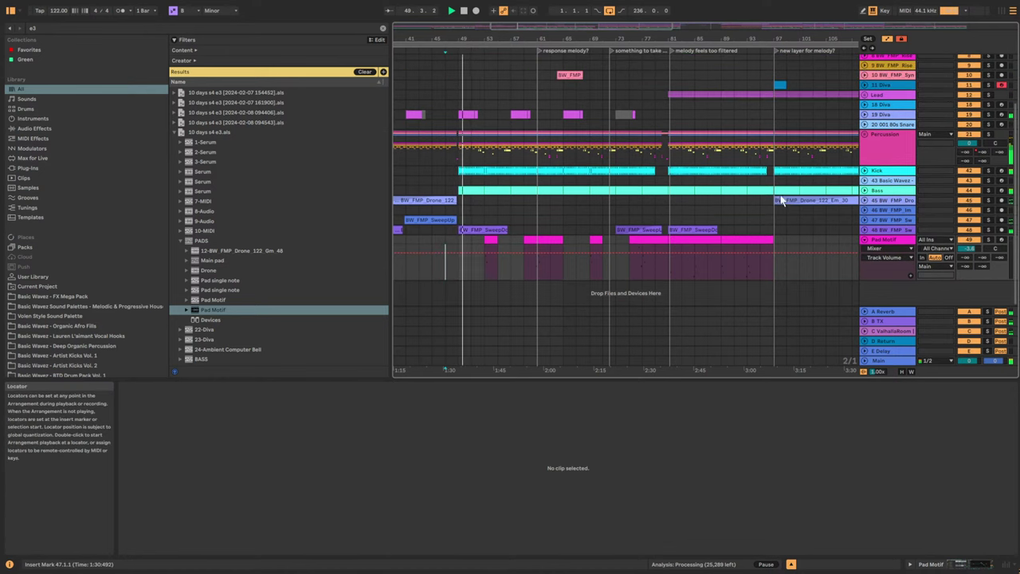
{"action": "left_click", "coordinate": [756, 242]}
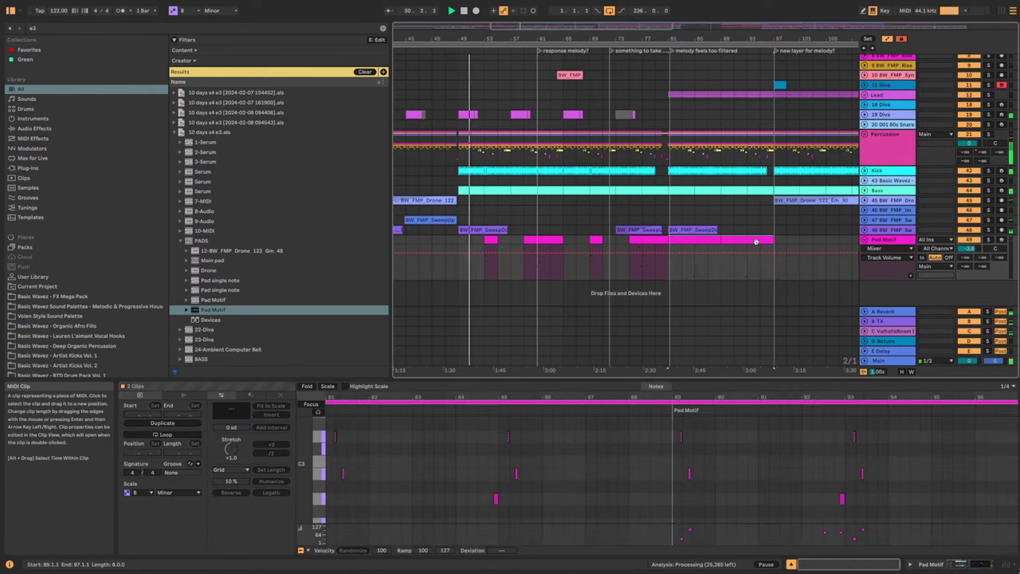
{"action": "left_click", "coordinate": [864, 240]}
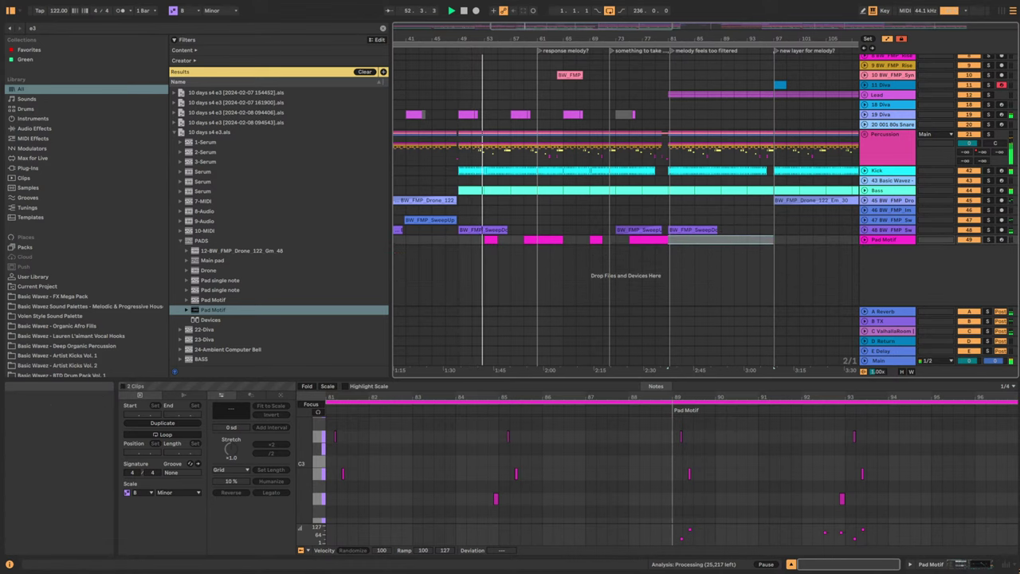
{"action": "left_click_drag", "start_coordinate": [597, 38], "coordinate": [690, 32]}
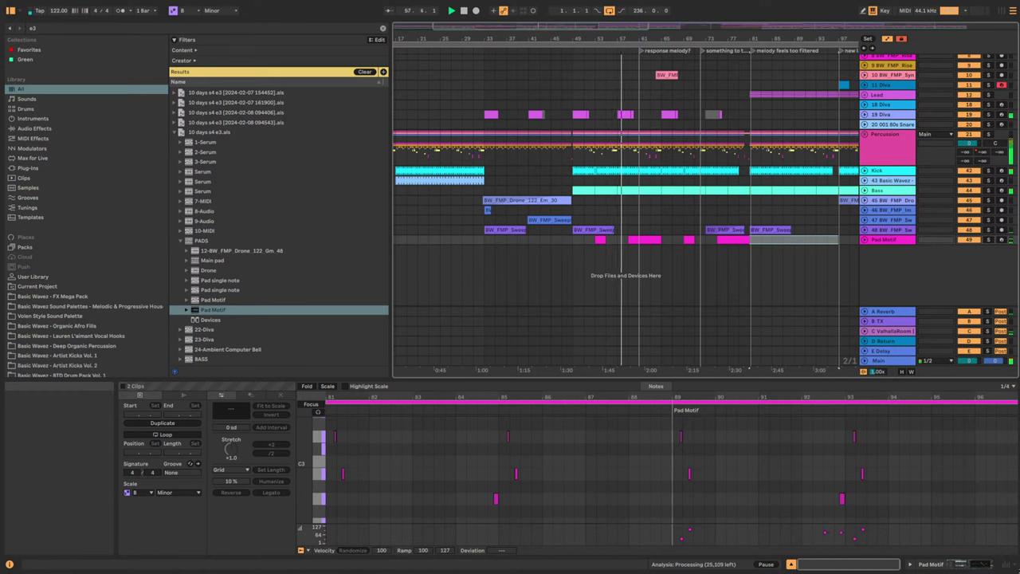
{"action": "left_click", "coordinate": [865, 241]}
{"action": "left_click", "coordinate": [891, 242]}
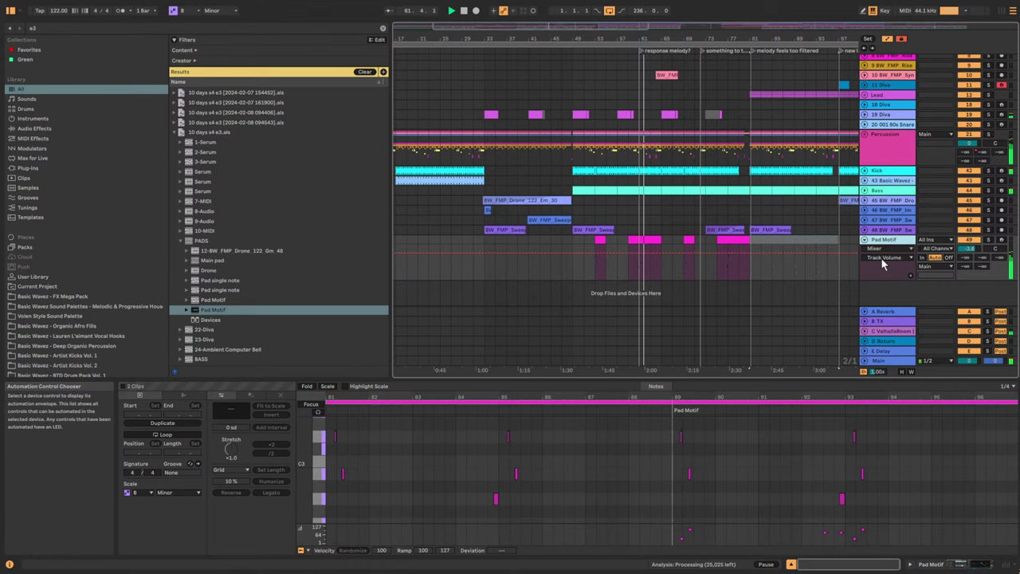
Try the D3 note of the Pad Motif clip at bar 59 on positions 4.4.1 and 5.1.1 while playing from bar 59.
{"action": "key", "text": "space"}
{"action": "left_click_drag", "start_coordinate": [606, 28], "coordinate": [821, 319]}
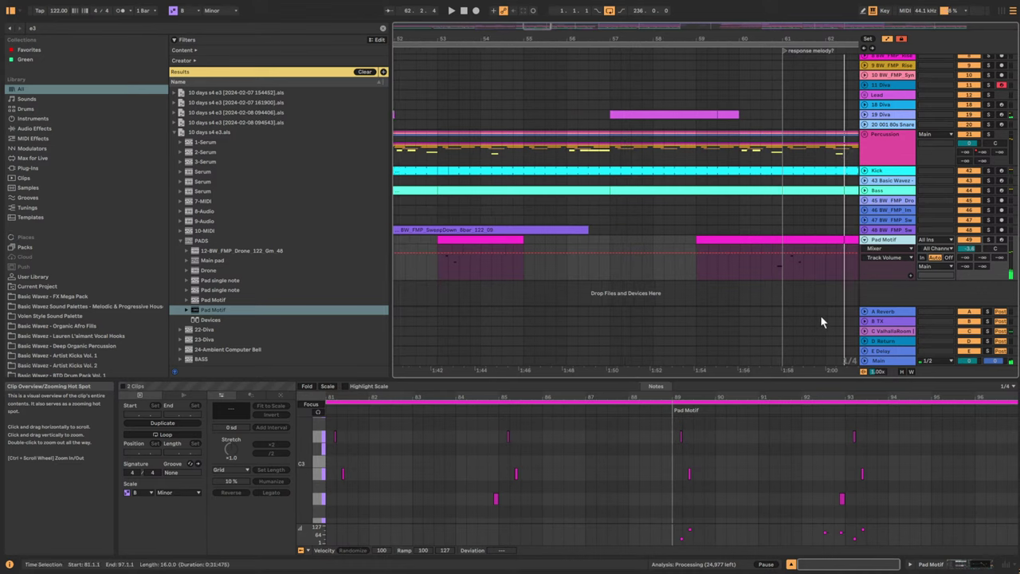
{"action": "left_click", "coordinate": [712, 268]}
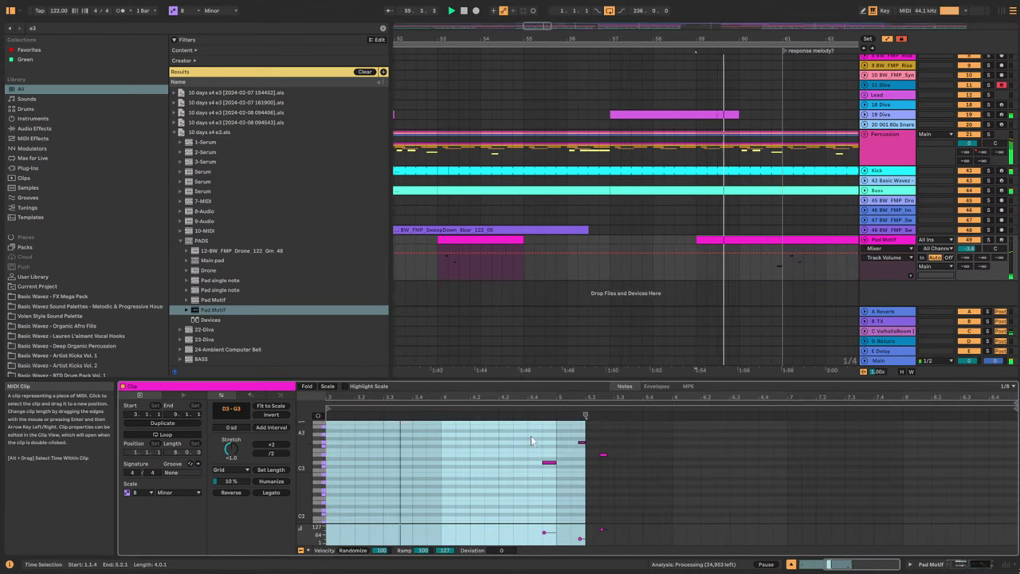
{"action": "left_click_drag", "start_coordinate": [530, 435], "coordinate": [561, 482]}
{"action": "key", "text": "Left"}
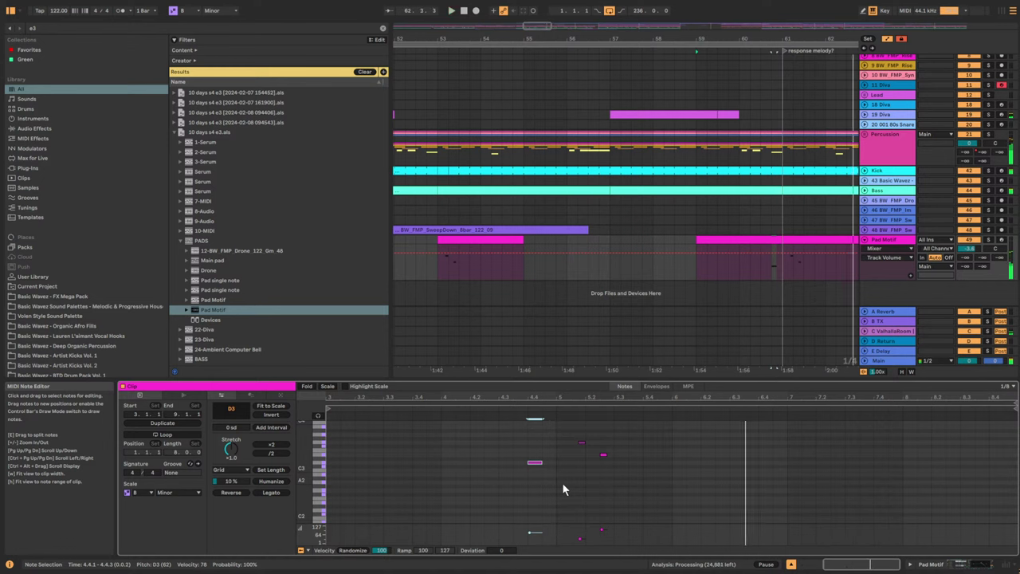
{"action": "key", "text": "Right"}
{"action": "key", "text": "Right"}
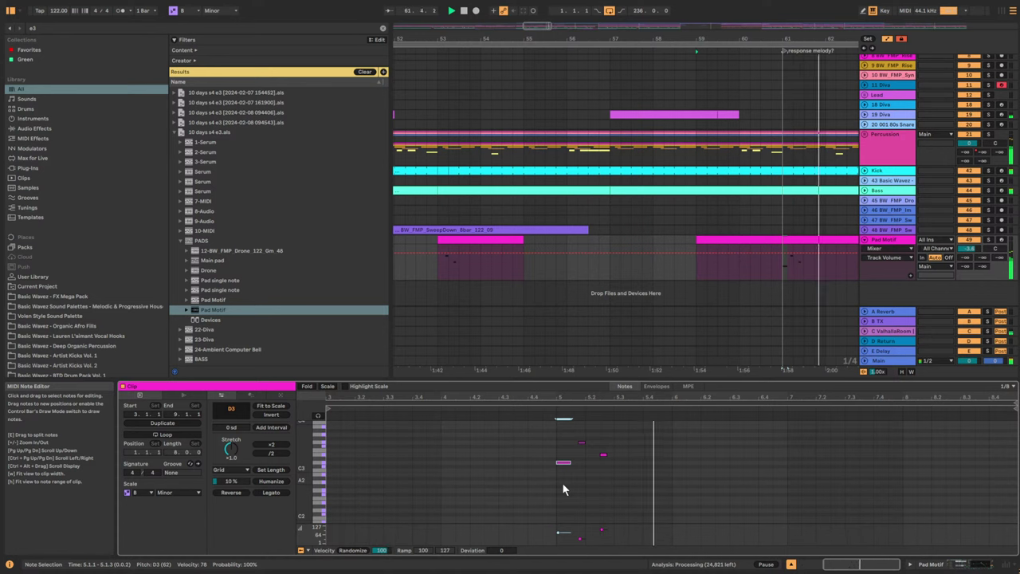
{"action": "key", "text": "Left"}
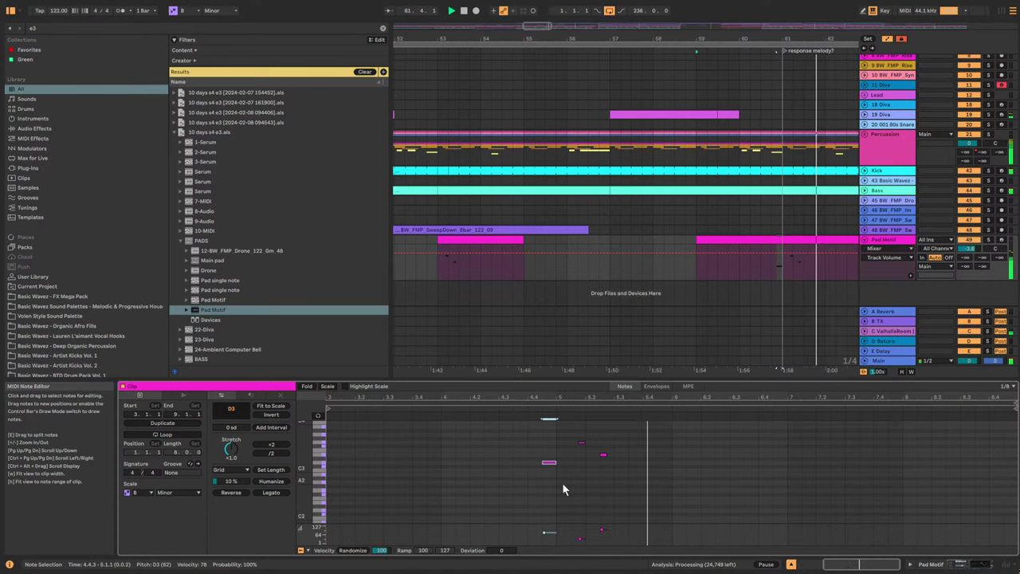
Move the D3 note of the Pad Motif clip at bar 59 to position 4.4.1 and play from bar 60.
{"action": "left_click", "coordinate": [761, 278]}
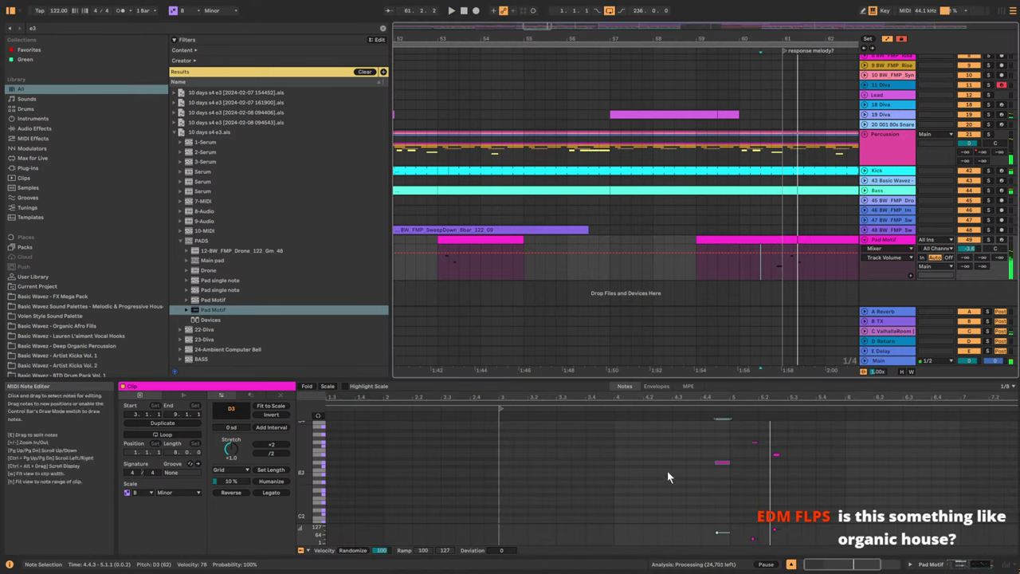
{"action": "left_click_drag", "start_coordinate": [710, 444], "coordinate": [727, 472]}
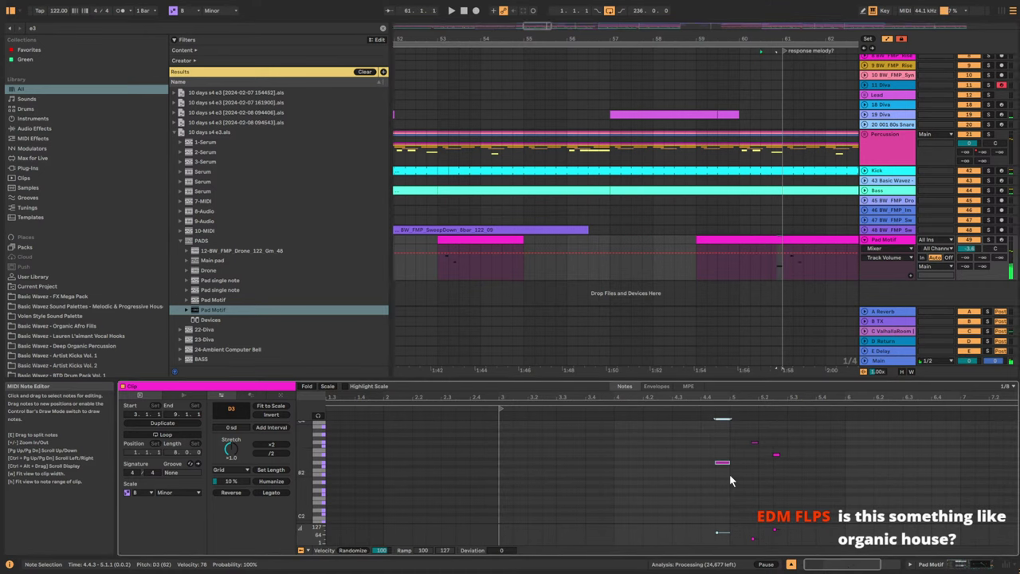
{"action": "key", "text": "Left"}
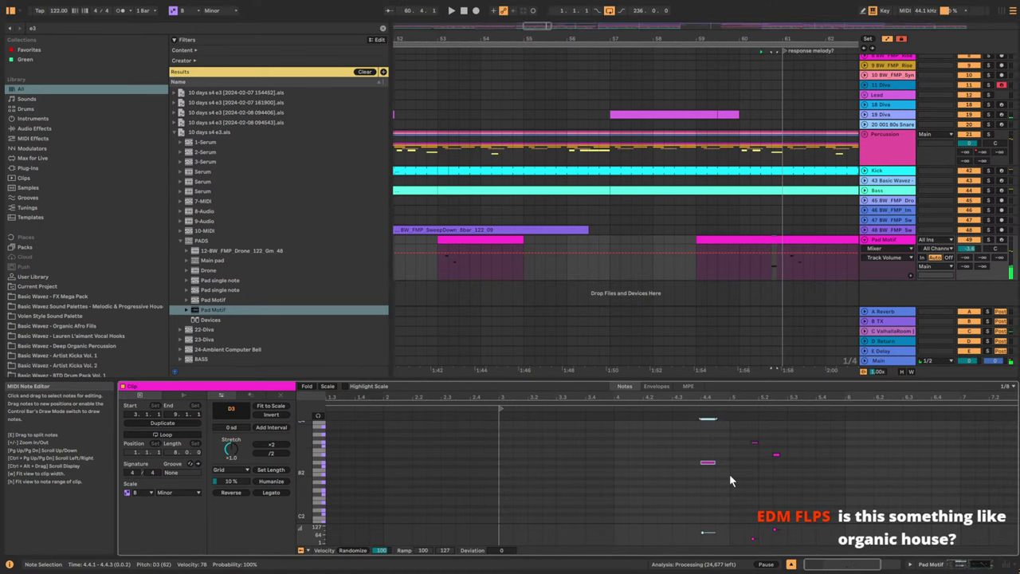
{"action": "left_click", "coordinate": [773, 160]}
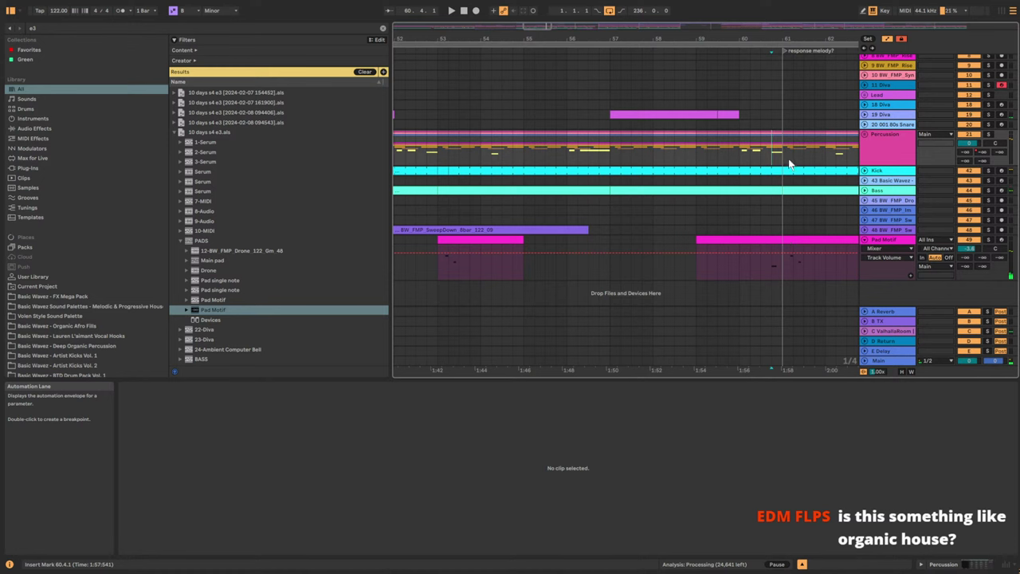
{"action": "left_click", "coordinate": [751, 159]}
{"action": "key", "text": "space"}
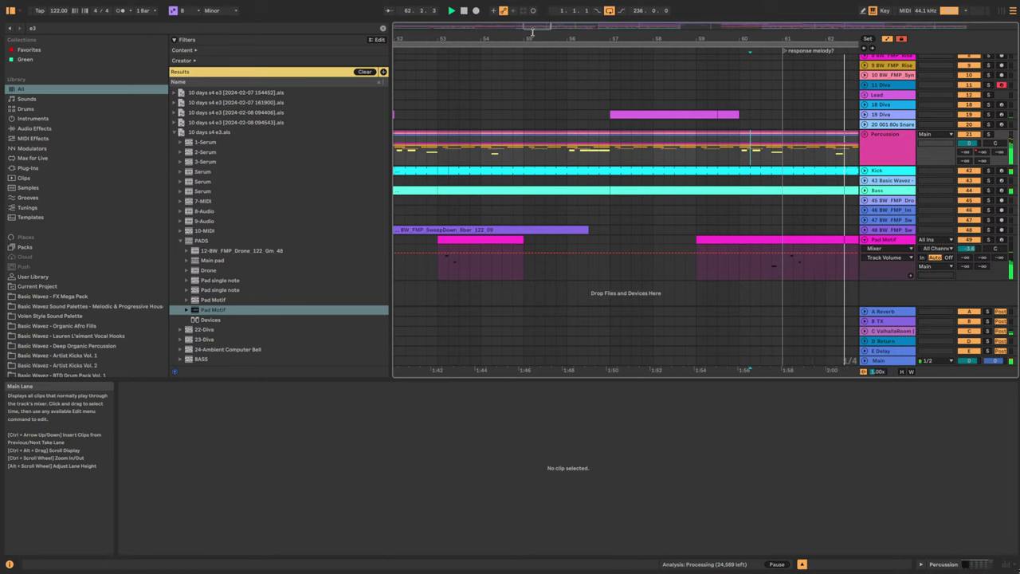
{"action": "left_click_drag", "start_coordinate": [531, 34], "coordinate": [524, 8]}
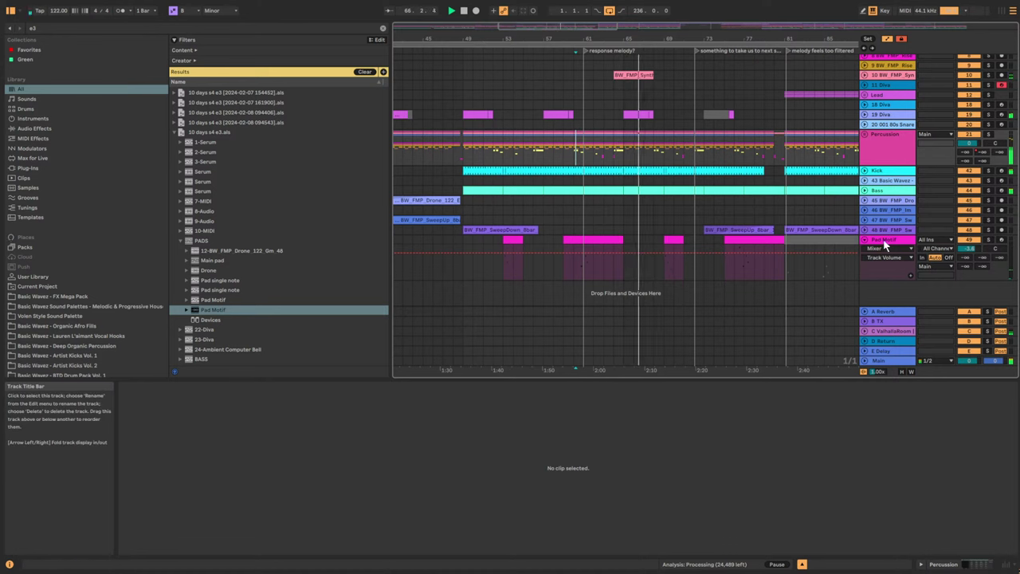
{"action": "left_click", "coordinate": [879, 261]}
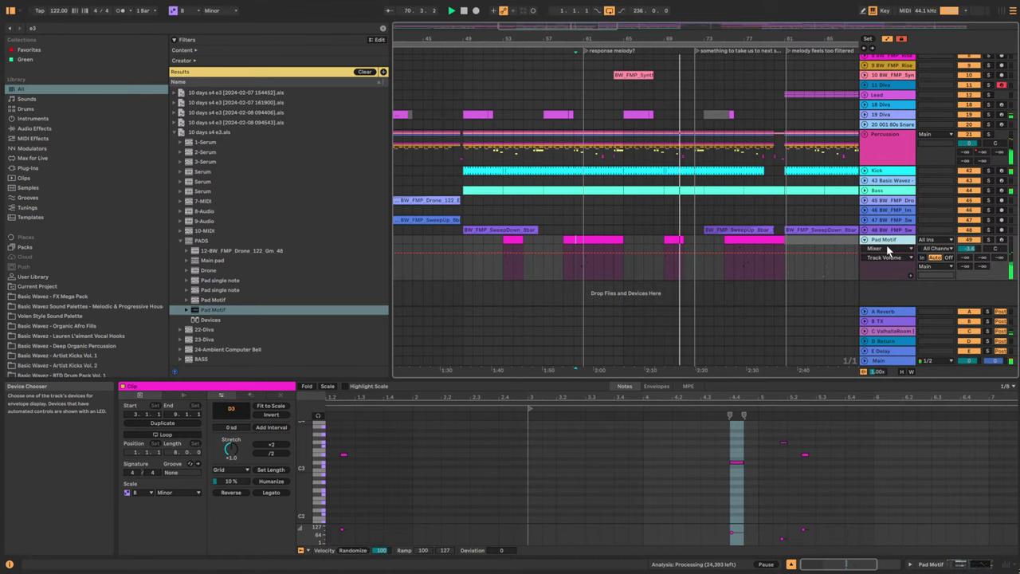
{"action": "left_click_drag", "start_coordinate": [517, 37], "coordinate": [452, 25]}
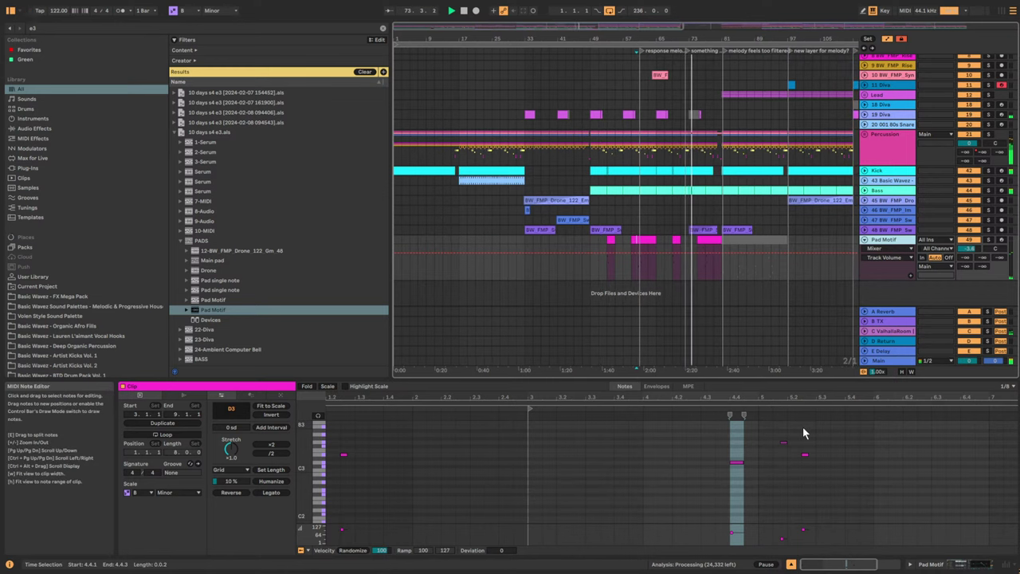
{"action": "left_click", "coordinate": [188, 290]}
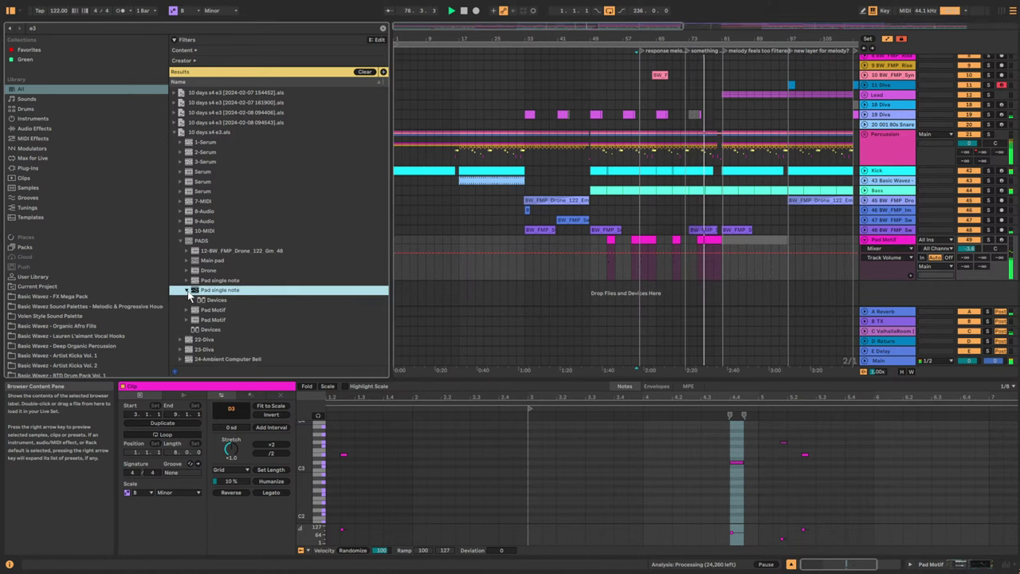
Lower the B3 note in the Pad Motif clip at bar 75 by one octave to B2.
{"action": "double_click", "coordinate": [709, 241]}
{"action": "left_click_drag", "start_coordinate": [470, 455], "coordinate": [528, 417]}
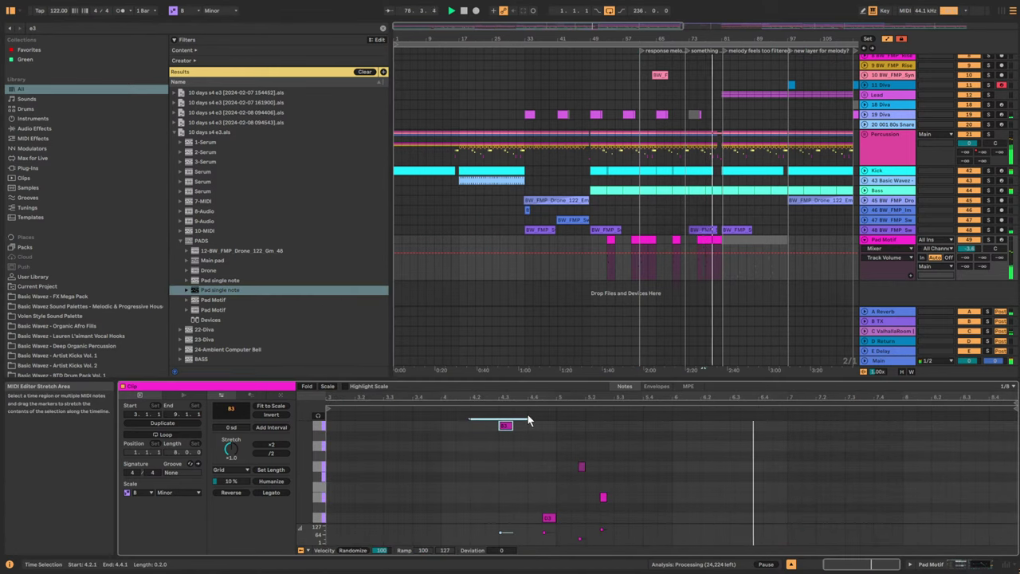
{"action": "key", "text": "shift+Down"}
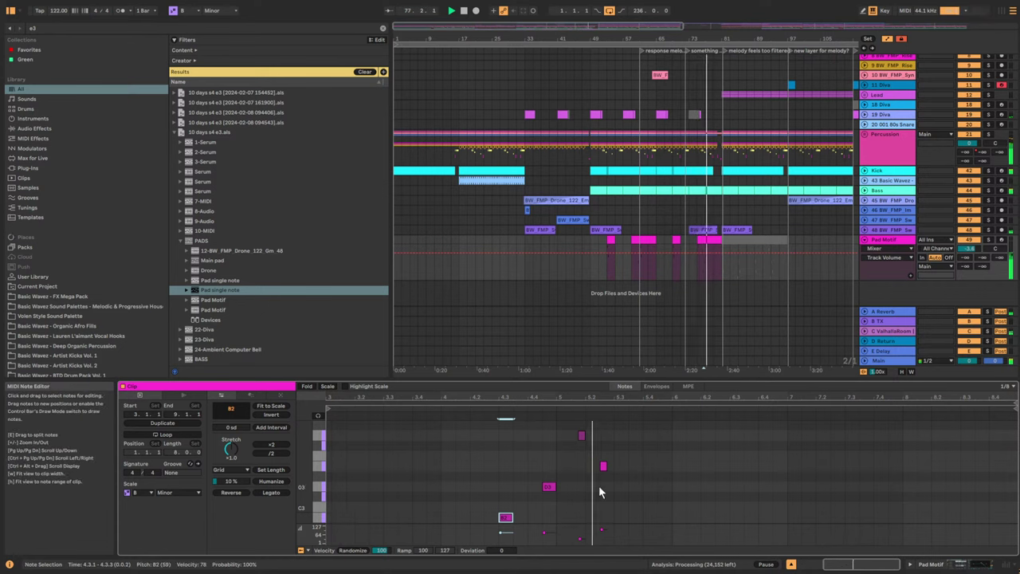
{"action": "scroll", "coordinate": [558, 498], "scroll_direction": "down", "scroll_amount": 2}
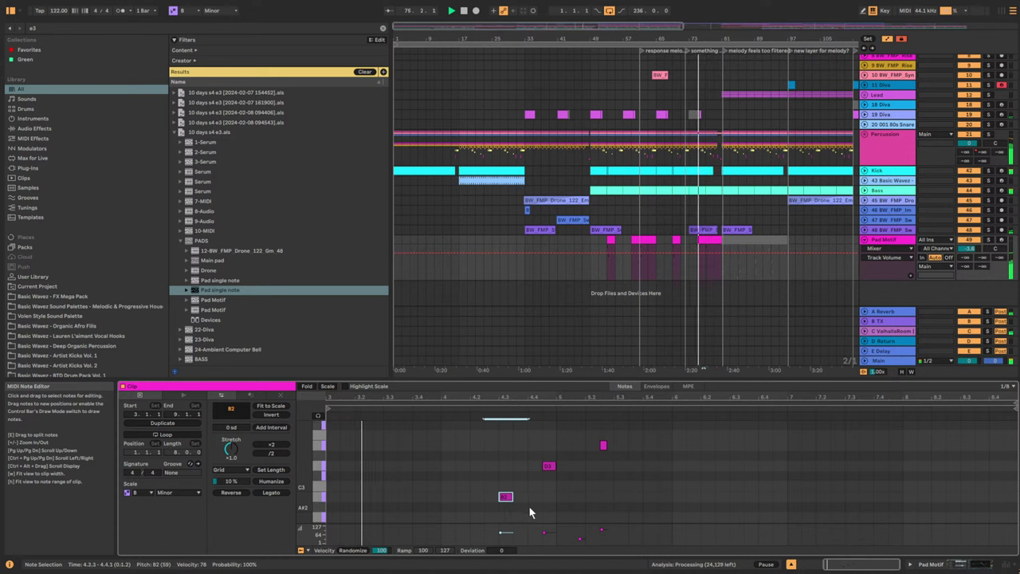
Raise the Lead group's Auto Filter frequency automation around bar 89 and play from bar 87.
{"action": "key", "text": "Right"}
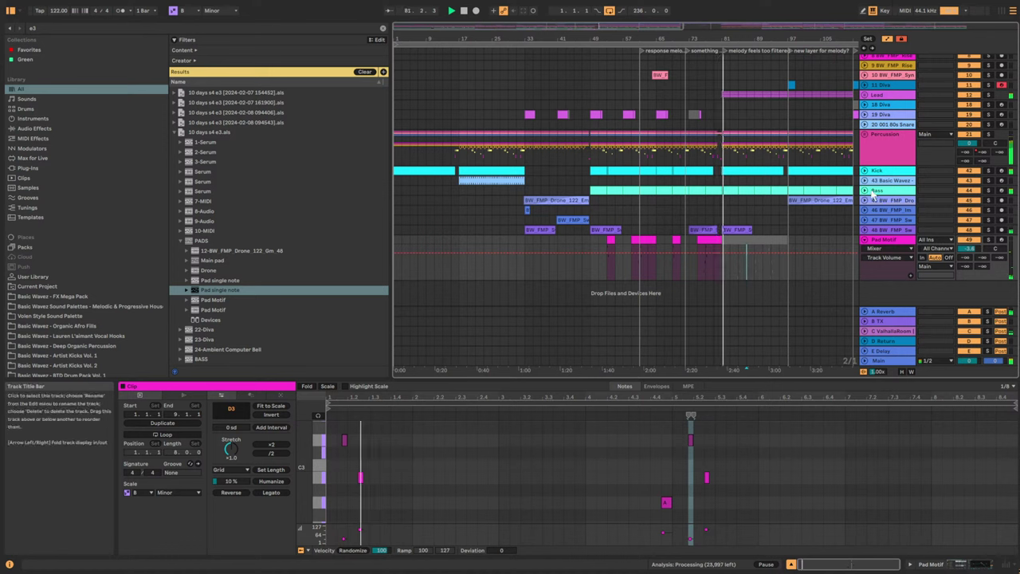
{"action": "left_click", "coordinate": [864, 94]}
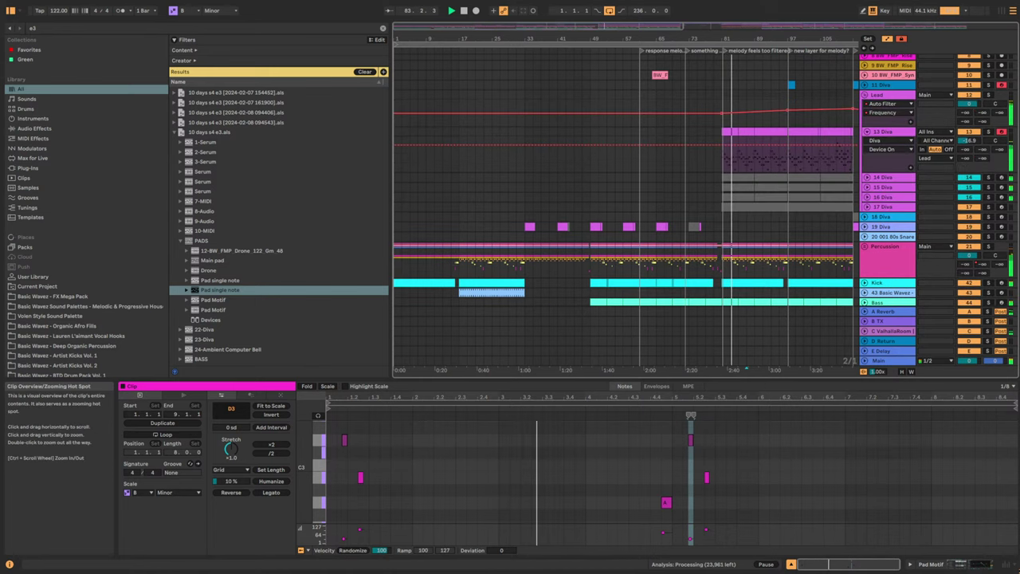
{"action": "left_click_drag", "start_coordinate": [574, 42], "coordinate": [431, 131]}
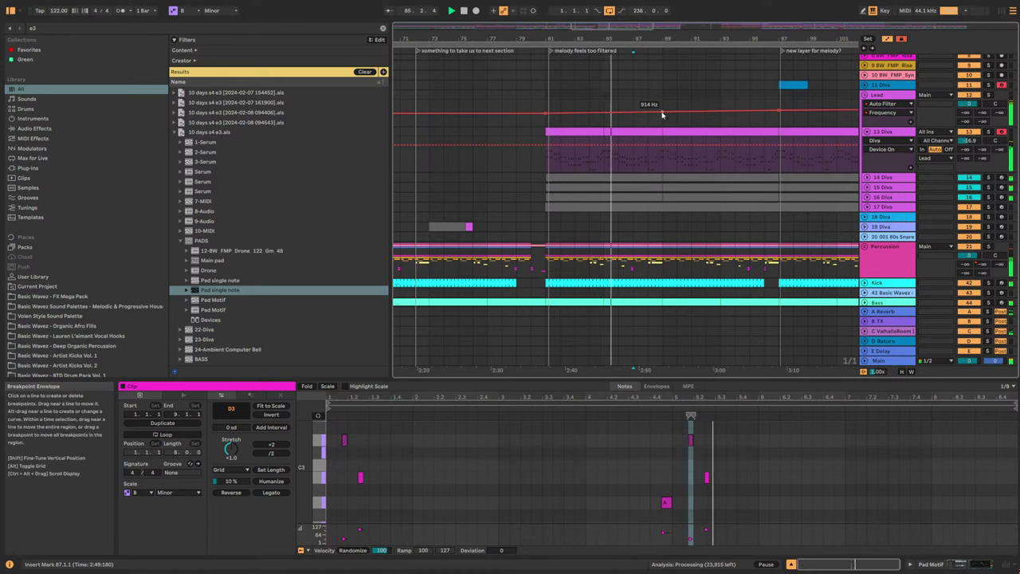
{"action": "left_click_drag", "start_coordinate": [662, 113], "coordinate": [661, 110]}
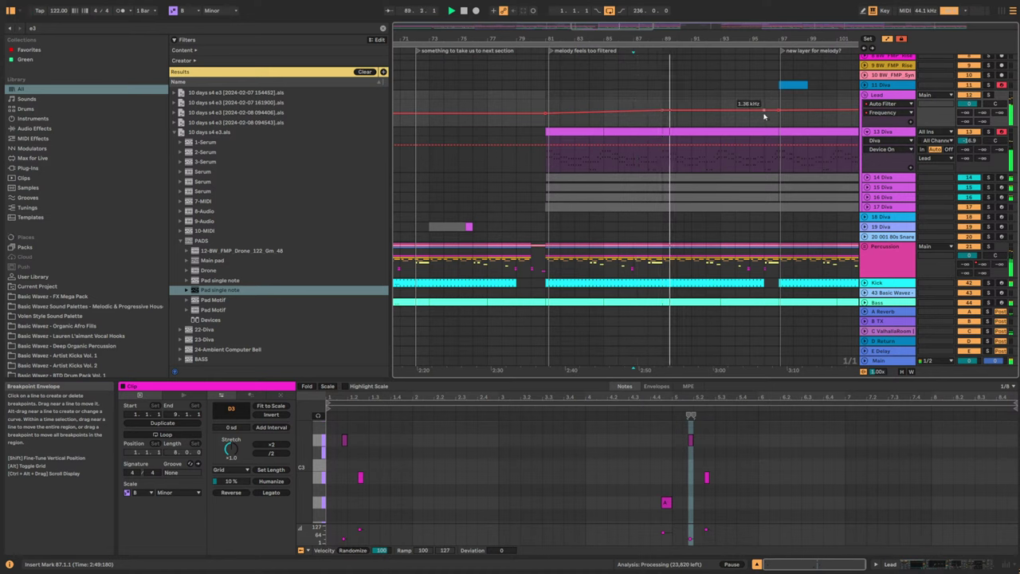
{"action": "key", "text": "space"}
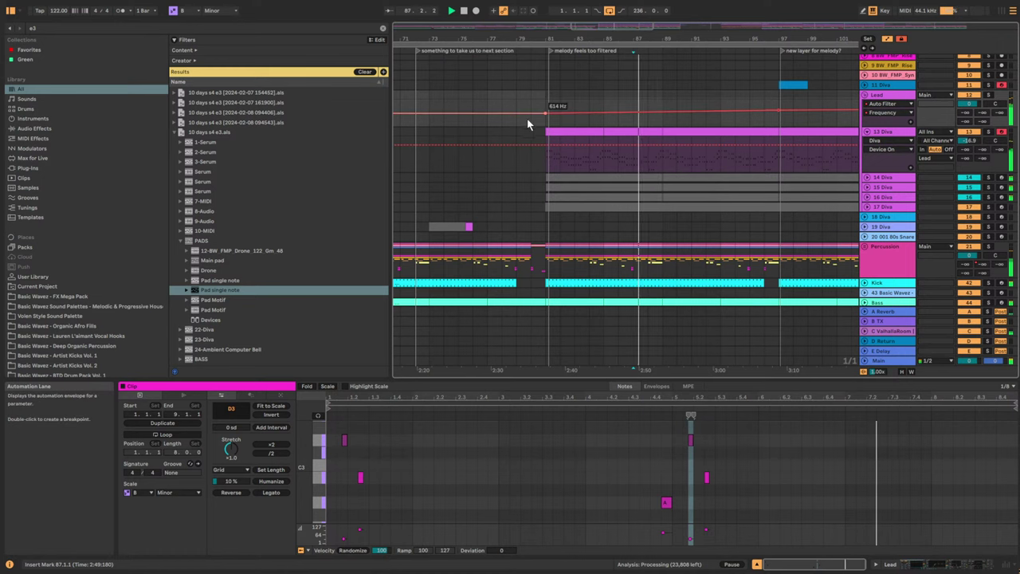
Play the transition from bar 72 and examine the Pad Motif and sweep clips leading to bar 81.
{"action": "left_click", "coordinate": [529, 130]}
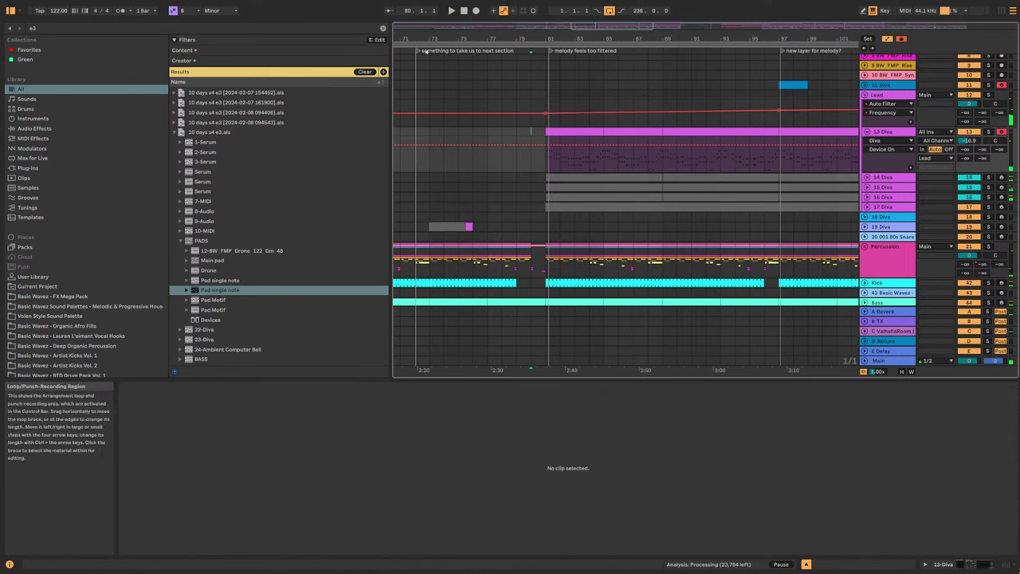
{"action": "scroll", "coordinate": [589, 77], "scroll_direction": "left", "scroll_amount": 5}
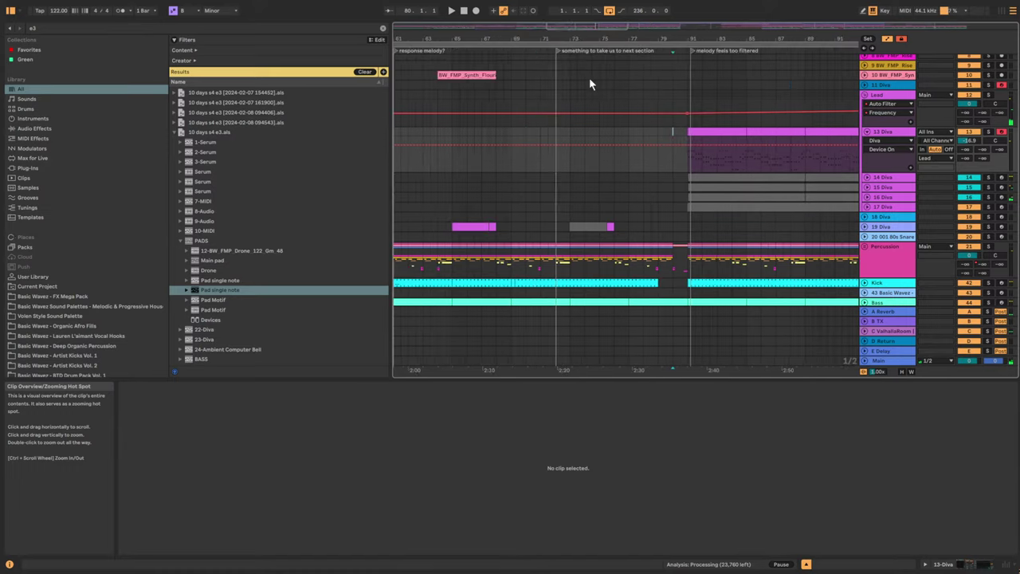
{"action": "left_click", "coordinate": [568, 203]}
{"action": "scroll", "coordinate": [705, 253], "scroll_direction": "down", "scroll_amount": 4}
{"action": "scroll", "coordinate": [627, 239], "scroll_direction": "down", "scroll_amount": 1}
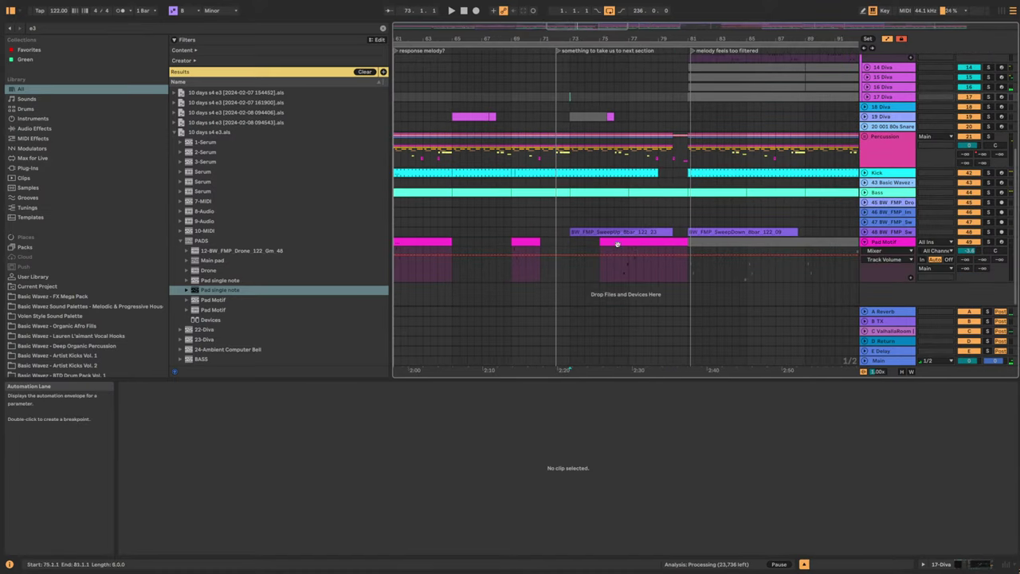
{"action": "scroll", "coordinate": [611, 237], "scroll_direction": "up", "scroll_amount": 3}
{"action": "left_click", "coordinate": [559, 175]}
{"action": "scroll", "coordinate": [603, 172], "scroll_direction": "down", "scroll_amount": 5}
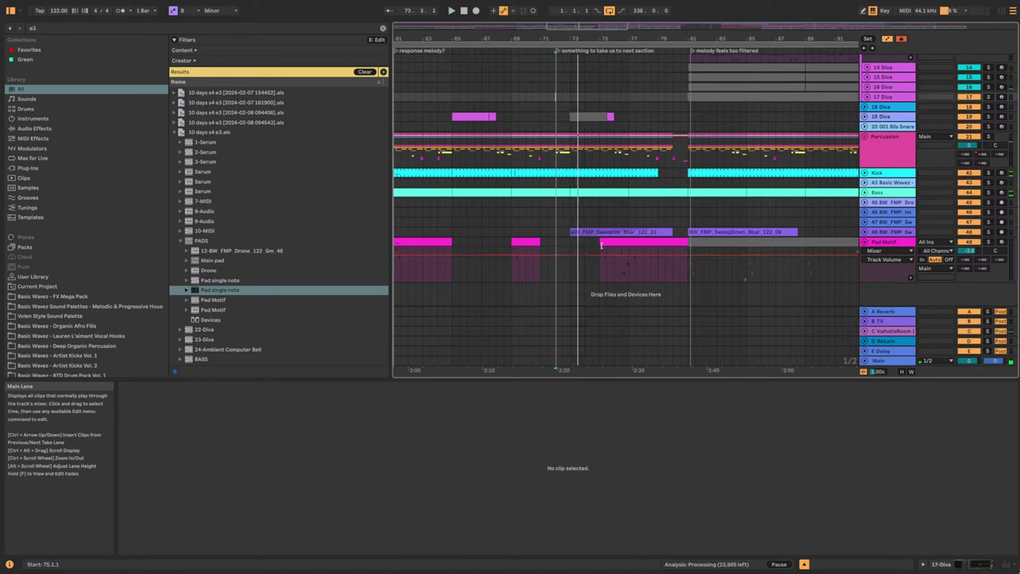
{"action": "left_click", "coordinate": [570, 285]}
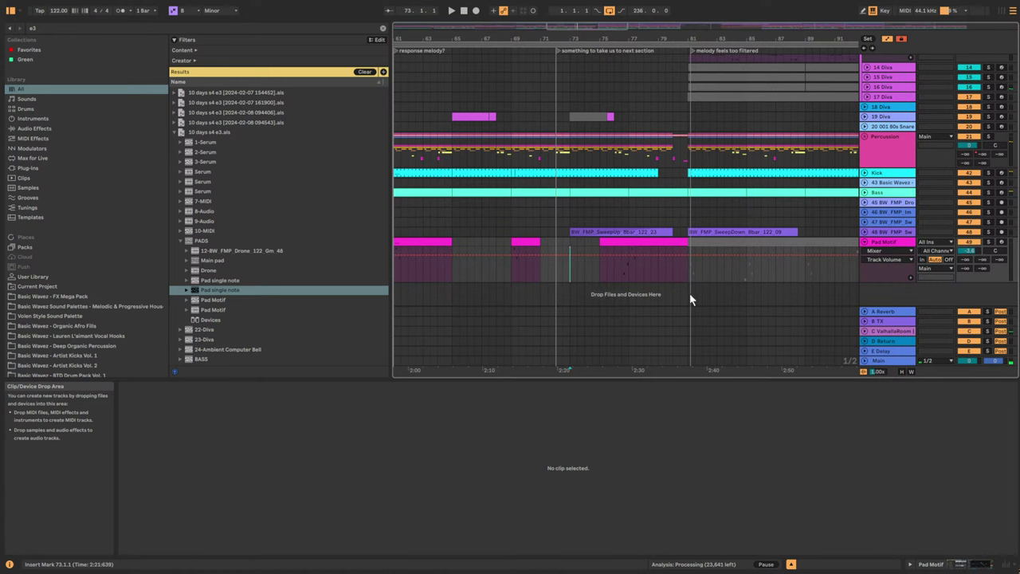
Add an audio track below Pad Motif and open the Basic Wavez - FX Mega Pack folder with the search cleared.
{"action": "left_click", "coordinate": [882, 246]}
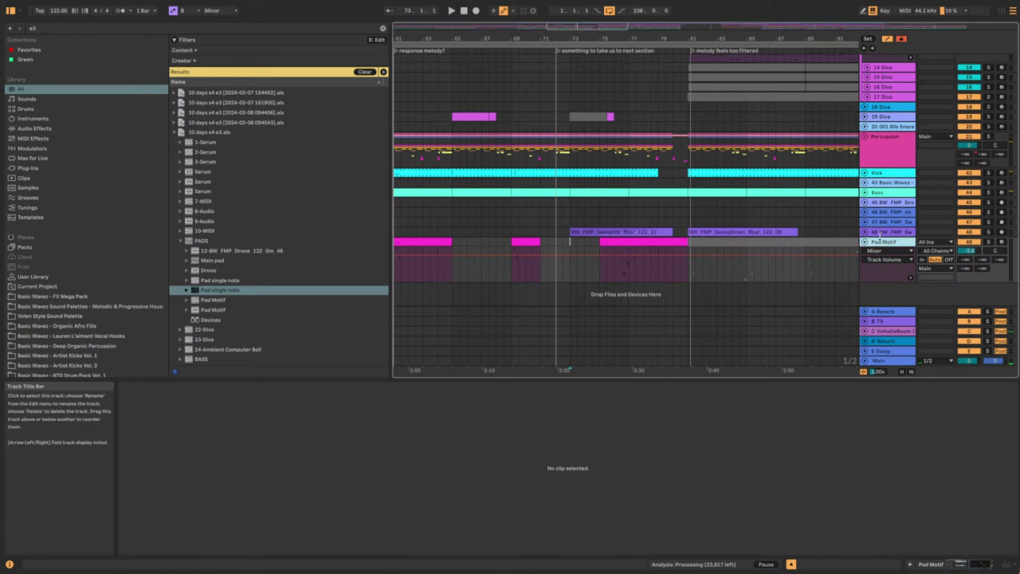
{"action": "key", "text": "ctrl+t"}
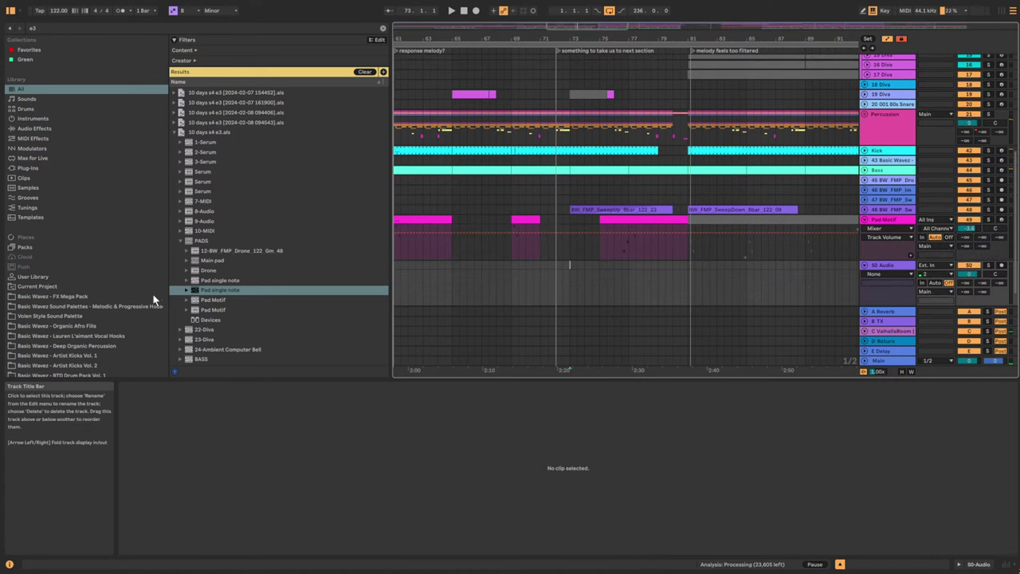
{"action": "left_click", "coordinate": [64, 299]}
{"action": "left_click", "coordinate": [382, 28]}
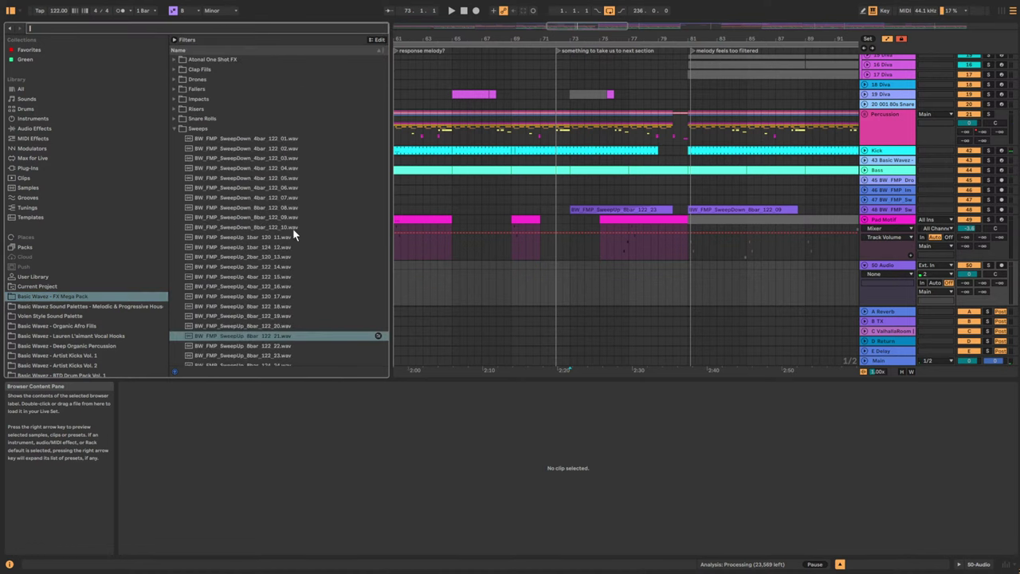
Audition BW_FMP_Impact_02 and the Atonal One Shot FX samples 03 and 25.
{"action": "left_click", "coordinate": [197, 99]}
{"action": "left_click", "coordinate": [194, 118]}
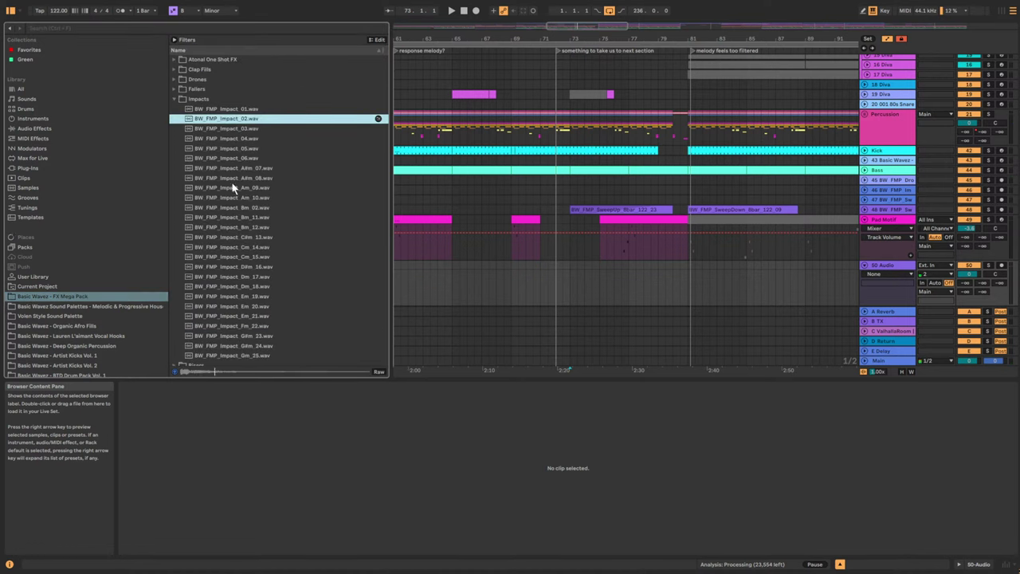
{"action": "left_click", "coordinate": [174, 60]}
{"action": "left_click", "coordinate": [209, 90]}
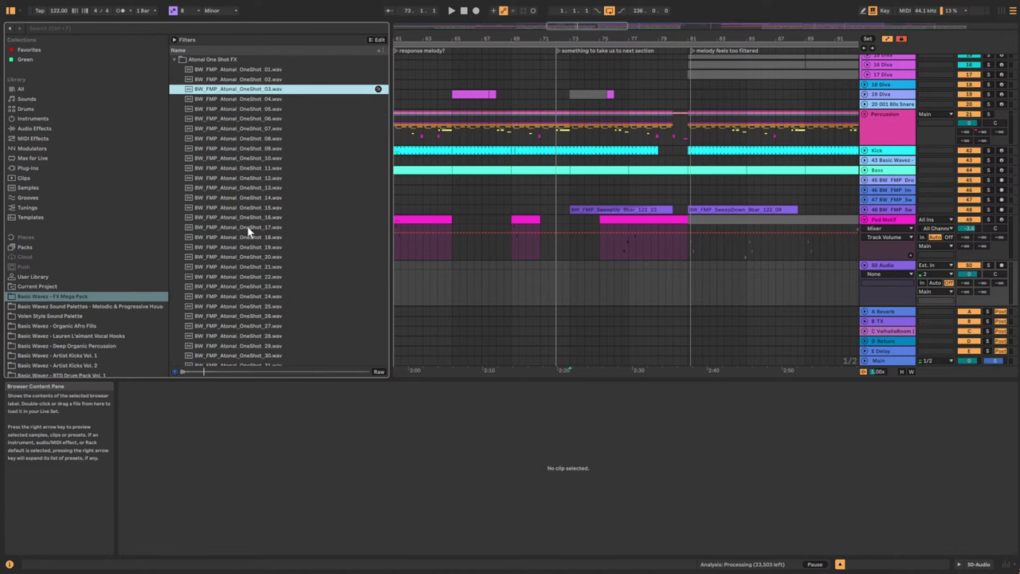
{"action": "left_click", "coordinate": [263, 307]}
{"action": "scroll", "coordinate": [267, 318], "scroll_direction": "down", "scroll_amount": 3}
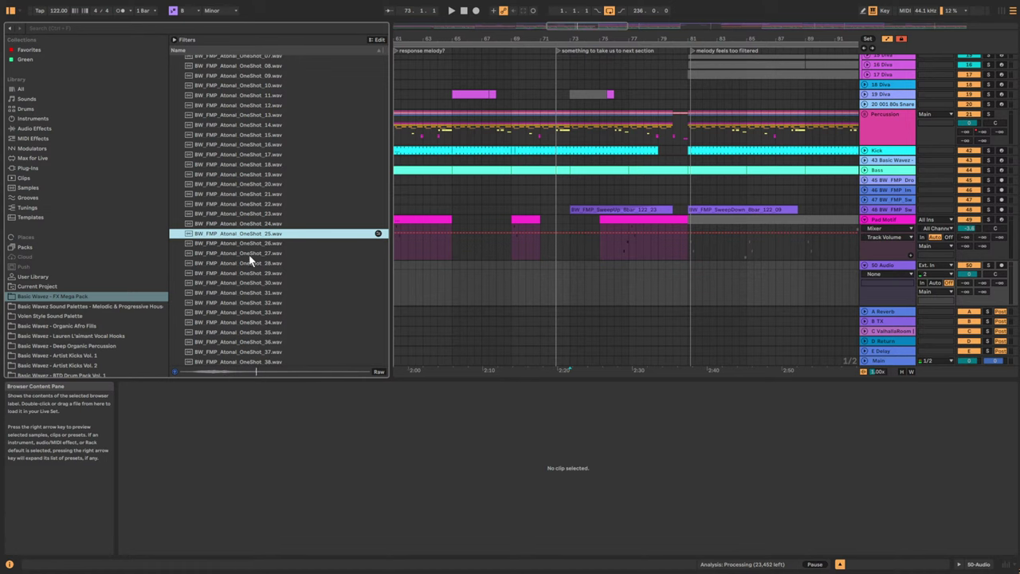
Place BW_FMP_Atonal_OneShot_25 on the new audio track, turn its warping off and move it to just after 72.1.3.
{"action": "left_click_drag", "start_coordinate": [233, 239], "coordinate": [557, 281]}
{"action": "left_click_drag", "start_coordinate": [561, 280], "coordinate": [563, 279]}
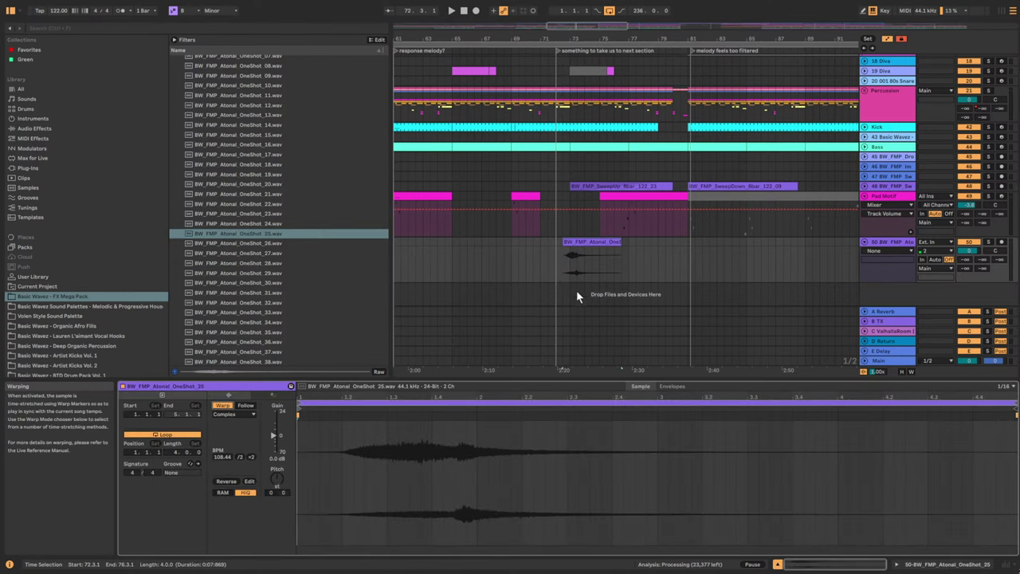
{"action": "left_click", "coordinate": [562, 273]}
{"action": "left_click", "coordinate": [226, 405]}
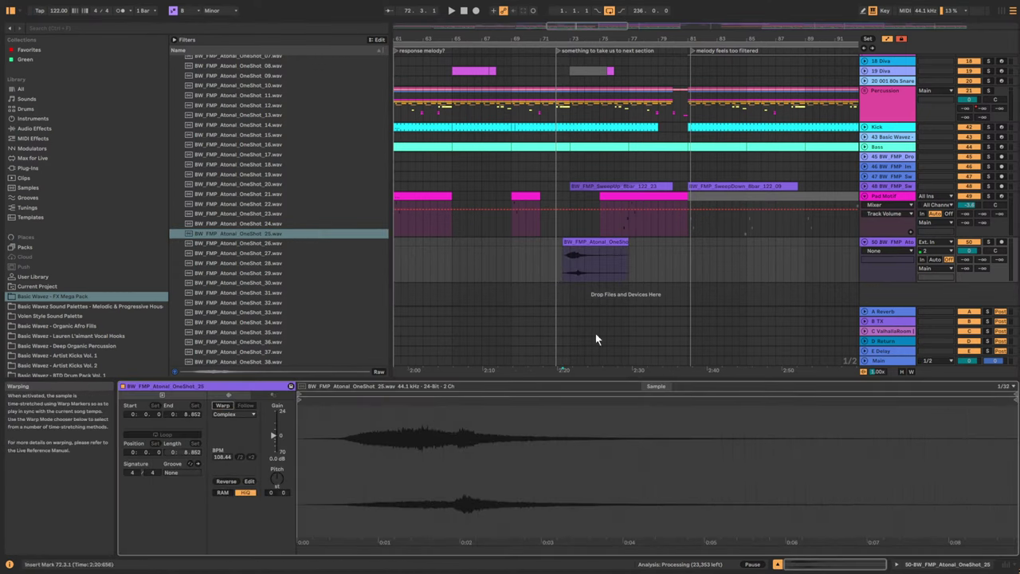
{"action": "left_click", "coordinate": [567, 242]}
{"action": "left_click_drag", "start_coordinate": [578, 240], "coordinate": [576, 244]}
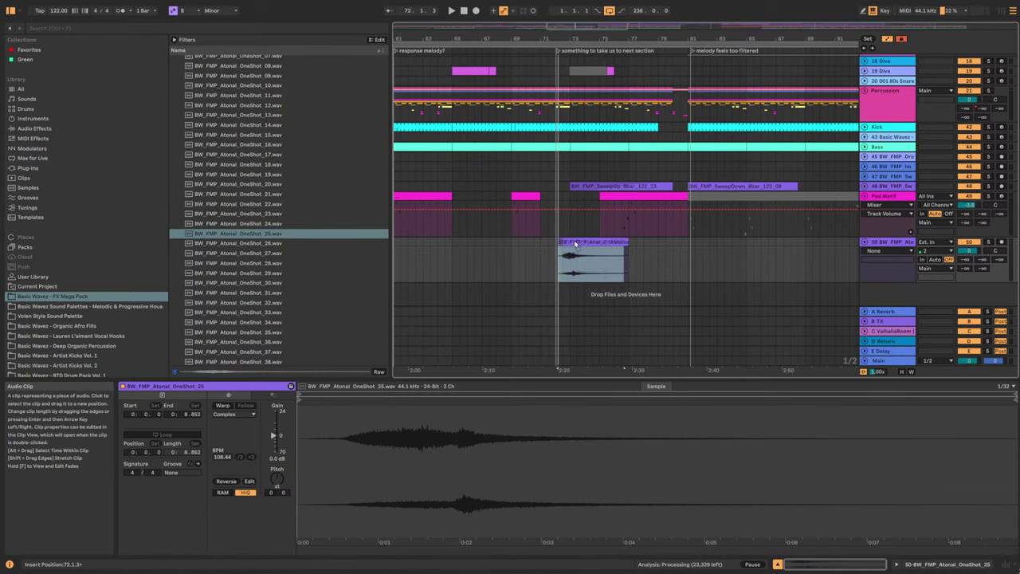
Play from bar 68 and lower the Atonal_OneShot track's volume to about -15.6 dB.
{"action": "left_click", "coordinate": [503, 251]}
{"action": "key", "text": "space"}
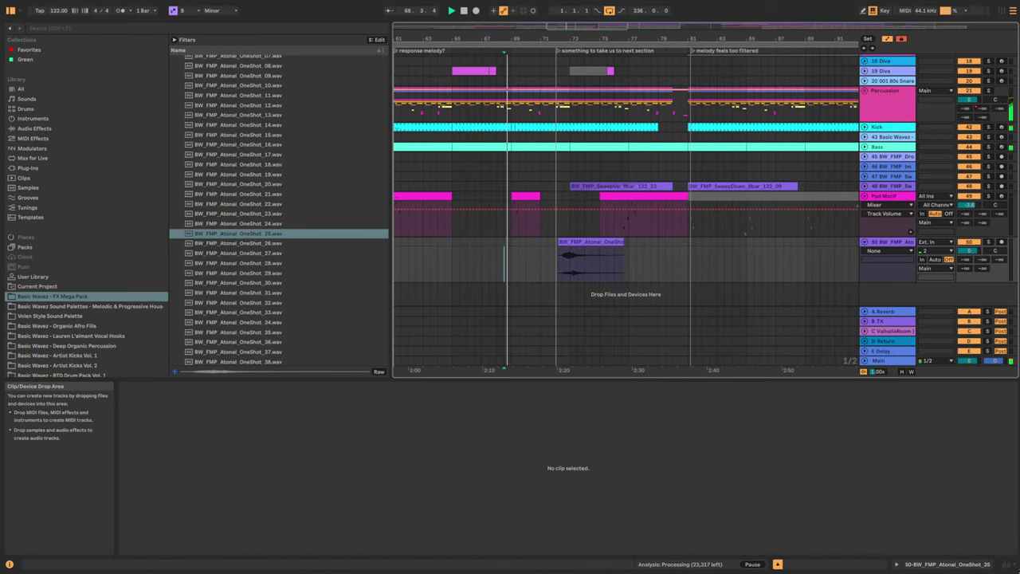
{"action": "left_click", "coordinate": [968, 250]}
{"action": "left_click_drag", "start_coordinate": [968, 250], "coordinate": [968, 261]}
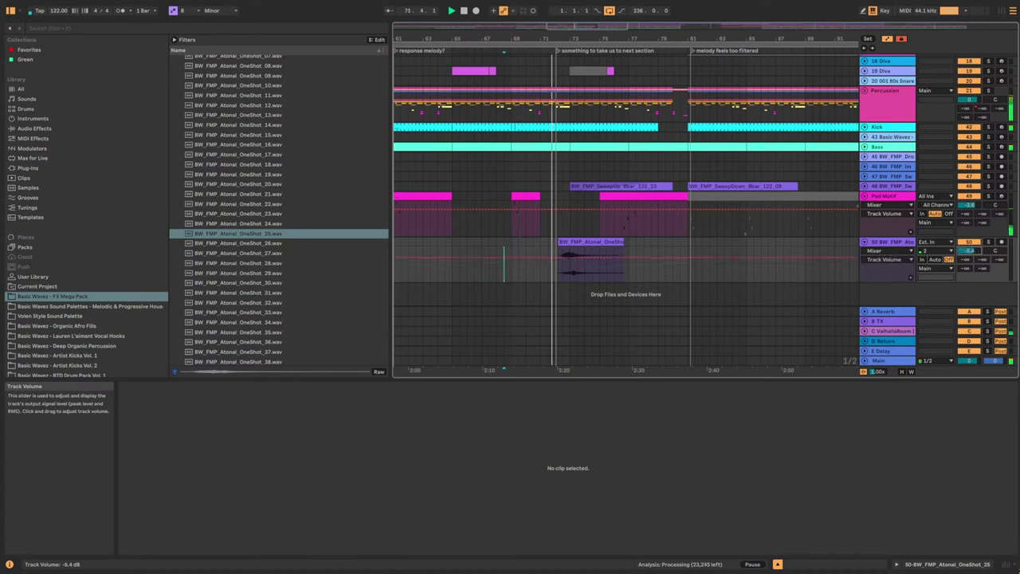
{"action": "left_click_drag", "start_coordinate": [968, 250], "coordinate": [968, 274]}
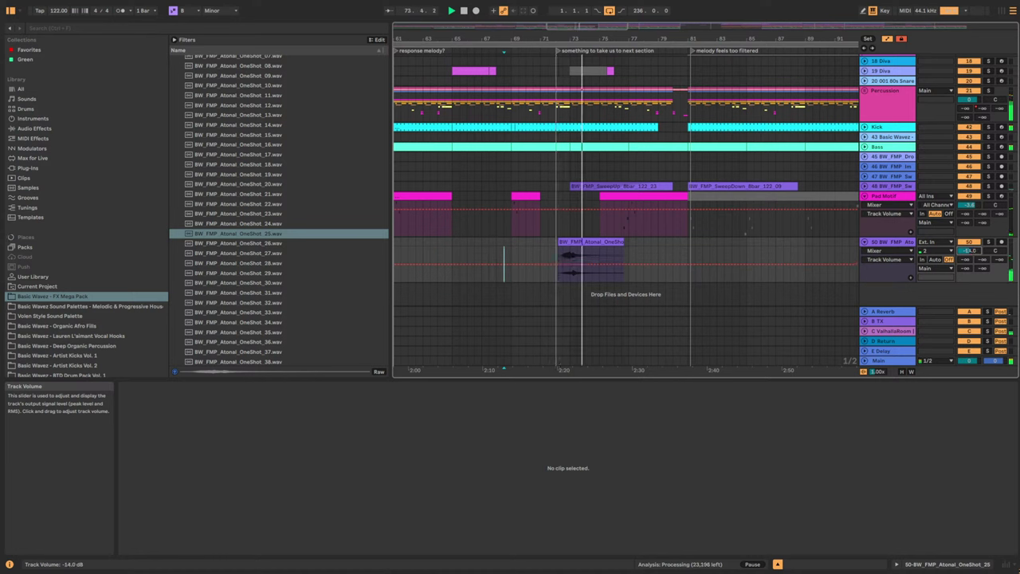
Shorten the Atonal_OneShot_25 clip to end just after bar 73 and add a fade-out starting at 73.1.1.
{"action": "left_click", "coordinate": [559, 253]}
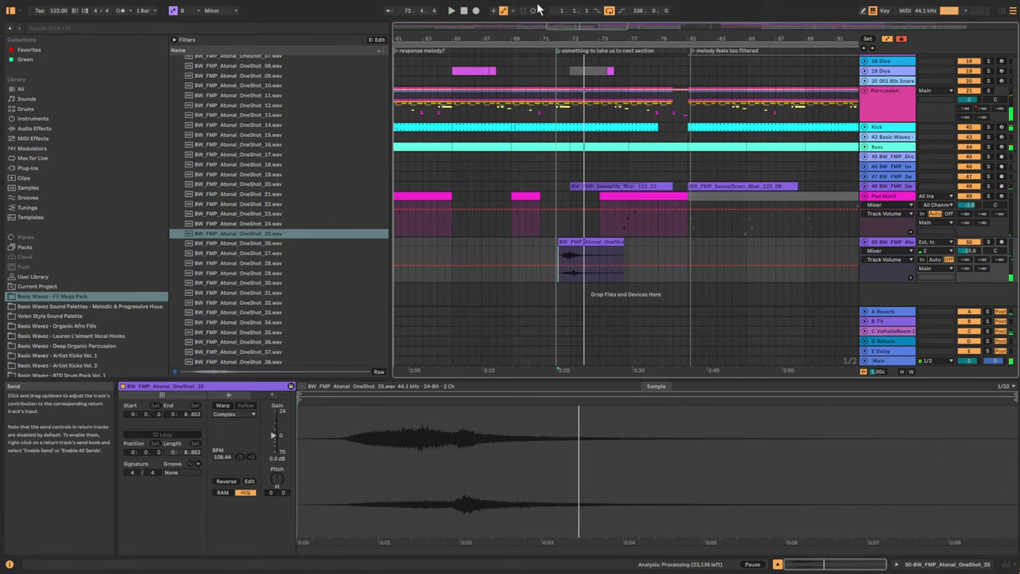
{"action": "left_click_drag", "start_coordinate": [584, 30], "coordinate": [589, 241]}
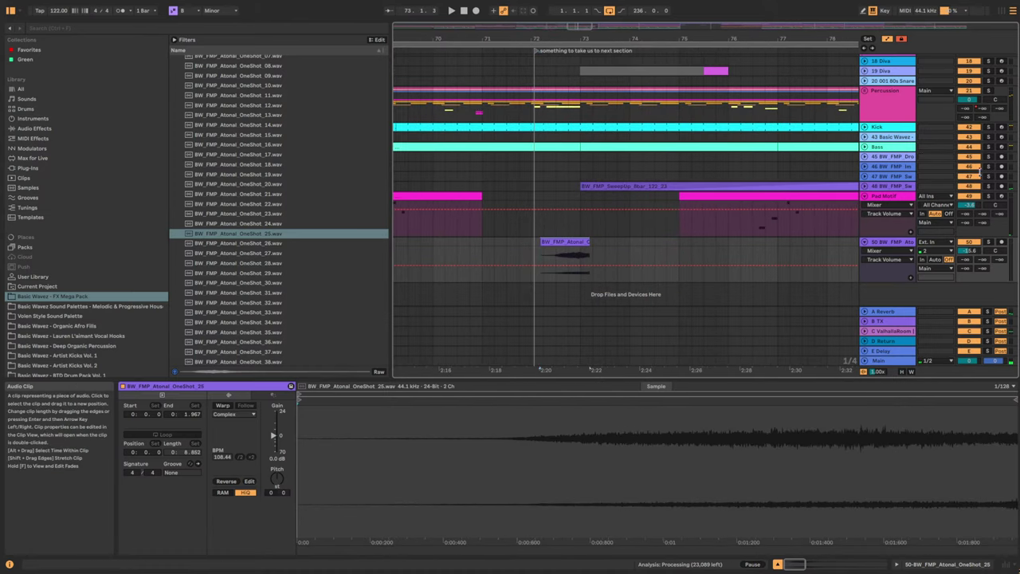
{"action": "left_click", "coordinate": [887, 39]}
{"action": "left_click", "coordinate": [588, 253]}
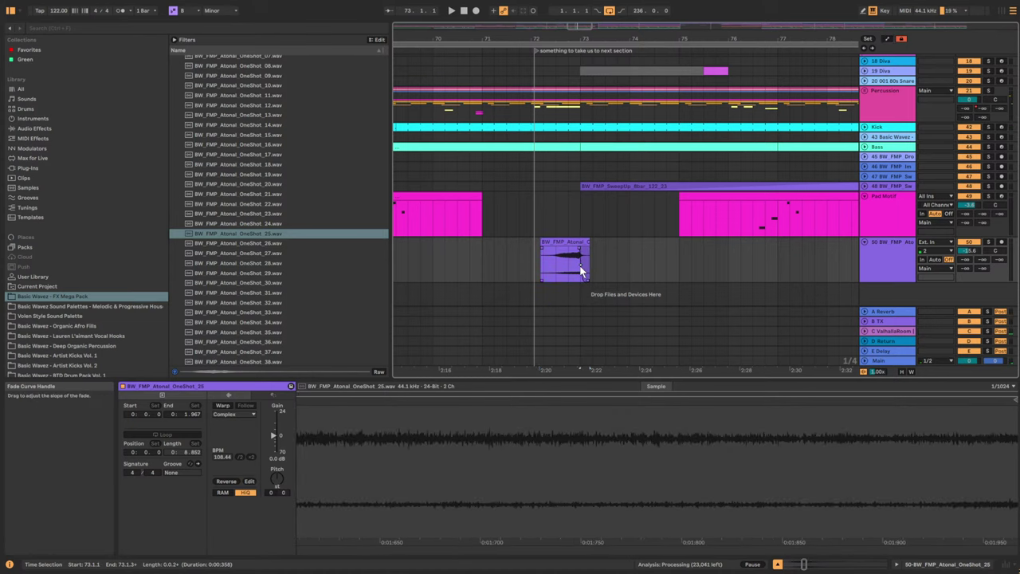
Copy ValhallaVintageVerb from the B TX return onto the Atonal_OneShot track and check its settings while playing from bar 70.
{"action": "left_click", "coordinate": [888, 268]}
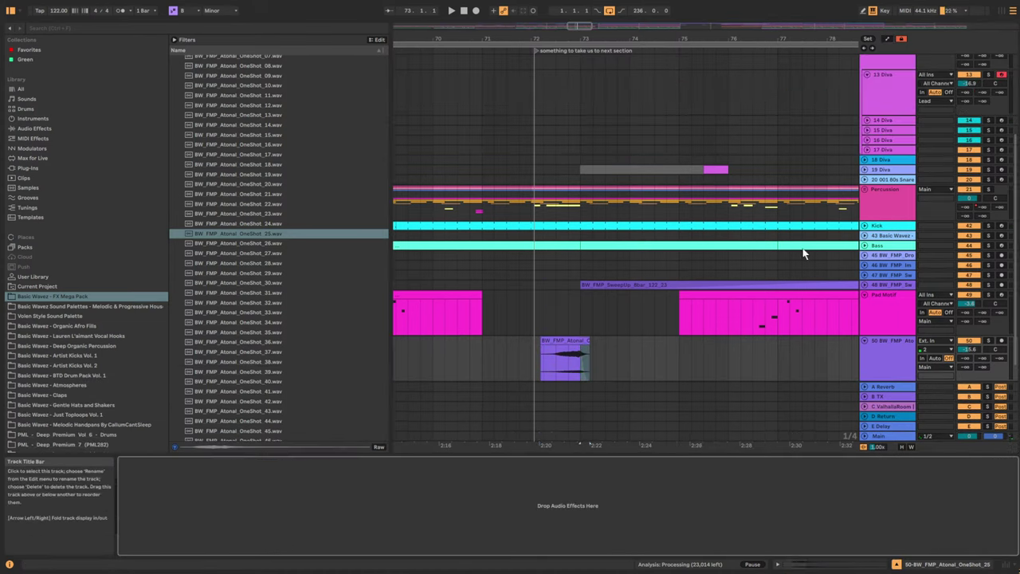
{"action": "left_click", "coordinate": [230, 28]}
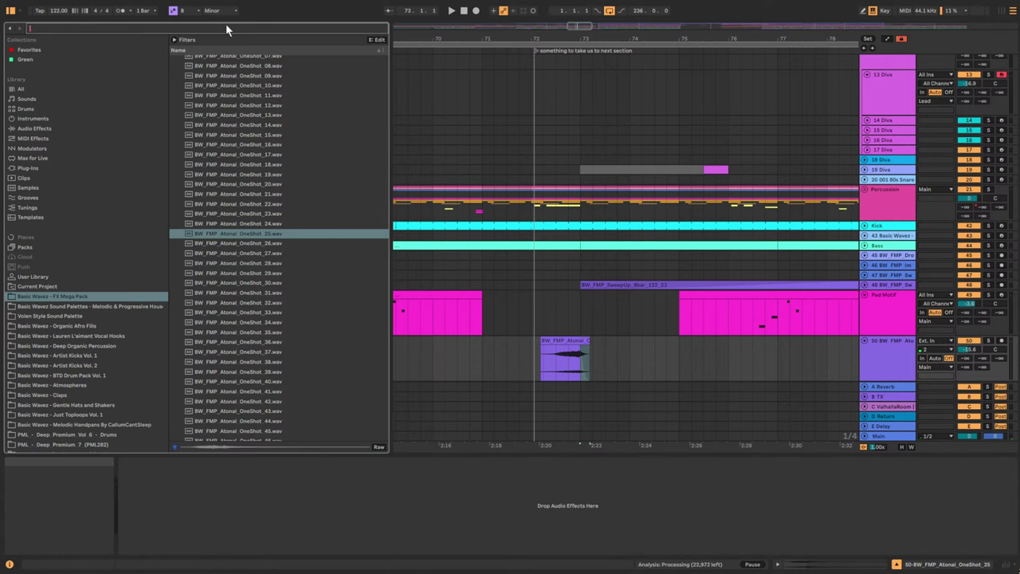
{"action": "left_click", "coordinate": [890, 396]}
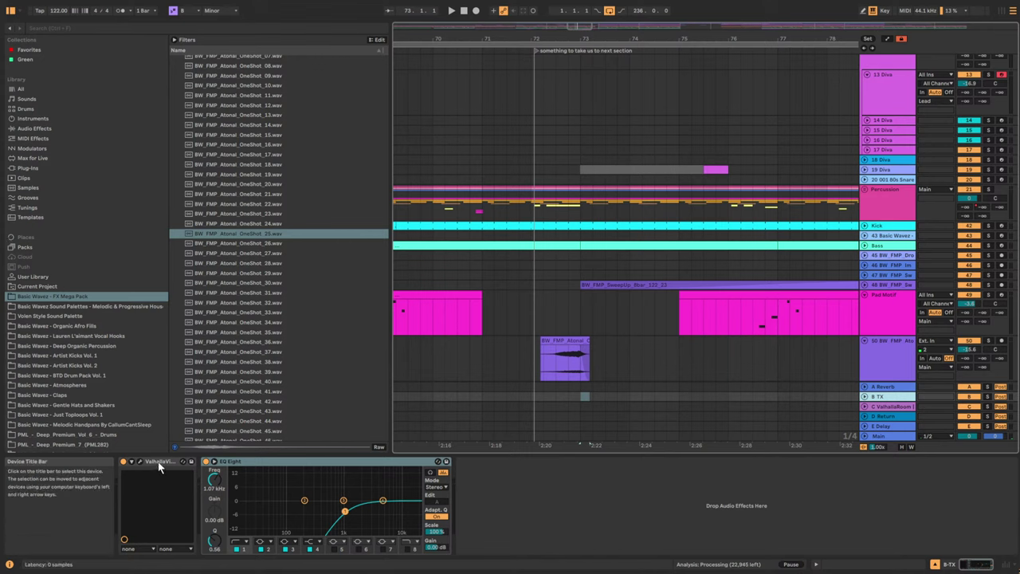
{"action": "left_click", "coordinate": [825, 375]}
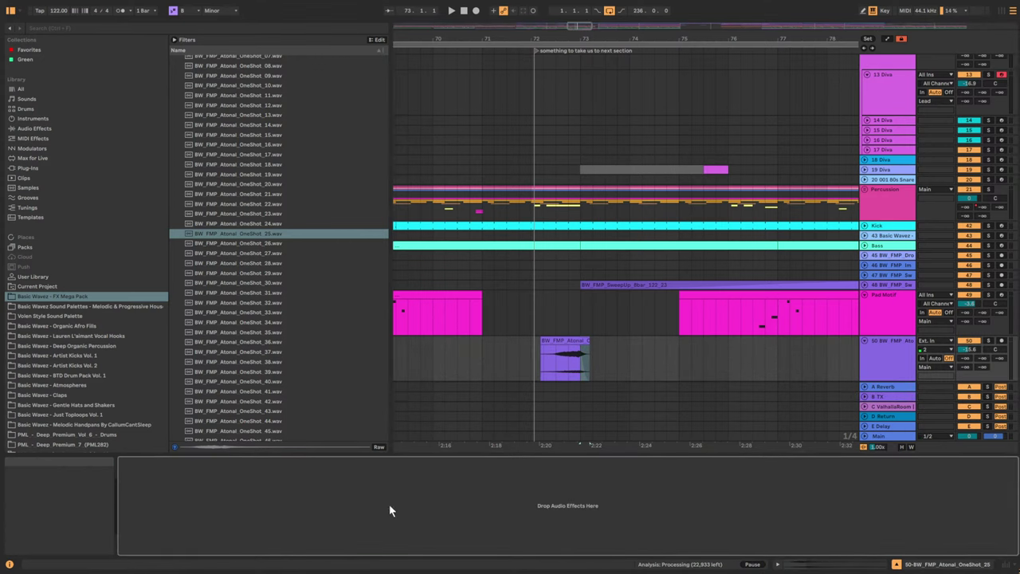
{"action": "key", "text": "space"}
{"action": "left_click", "coordinate": [460, 362]}
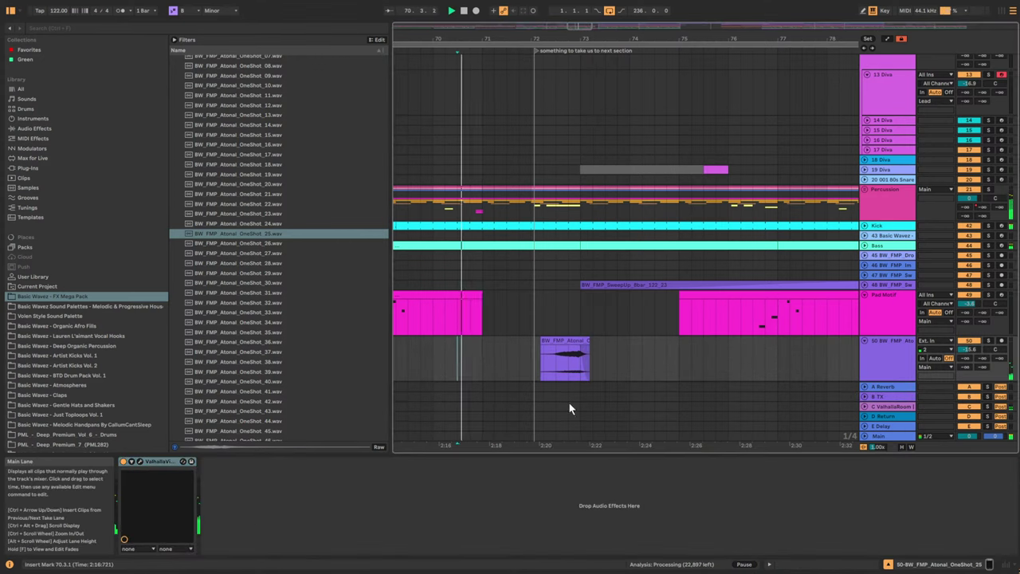
{"action": "left_click", "coordinate": [132, 461]}
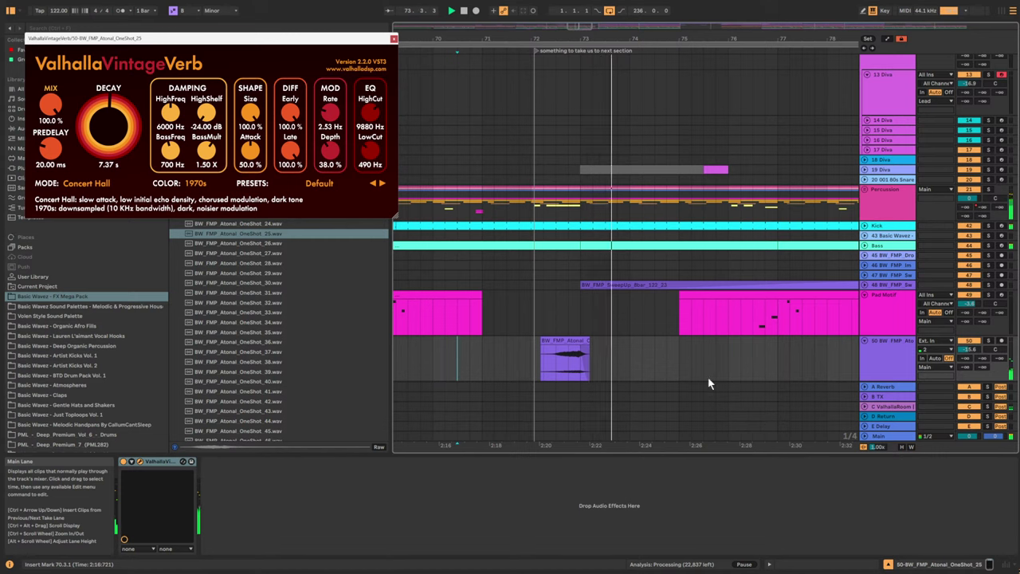
{"action": "left_click", "coordinate": [394, 38]}
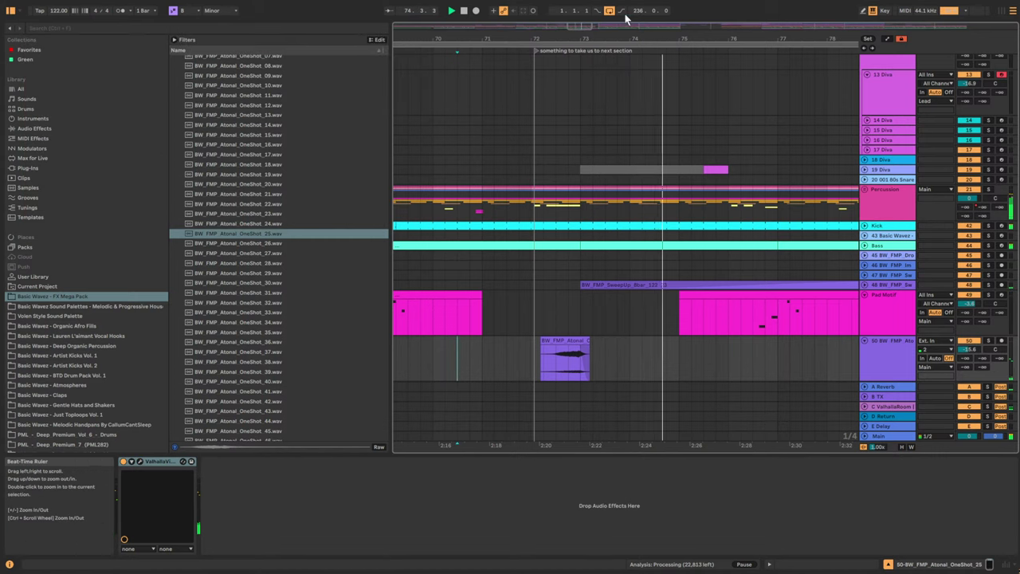
Listen to the section leading to bar 81 and set the insert marker at 81.1.1 on the Atonal_OneShot track.
{"action": "left_click_drag", "start_coordinate": [575, 25], "coordinate": [574, 4]}
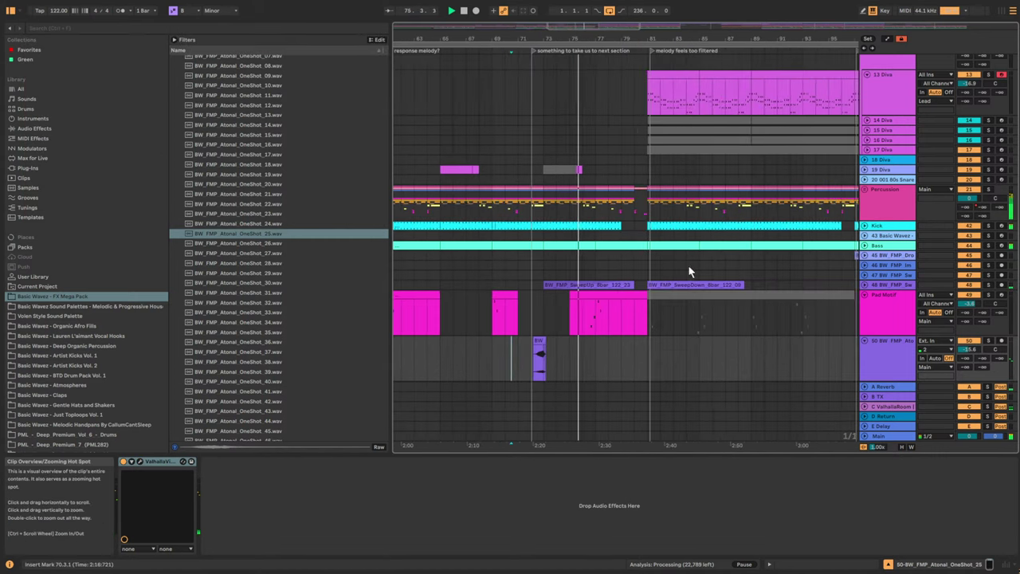
{"action": "scroll", "coordinate": [690, 271], "scroll_direction": "down", "scroll_amount": 1}
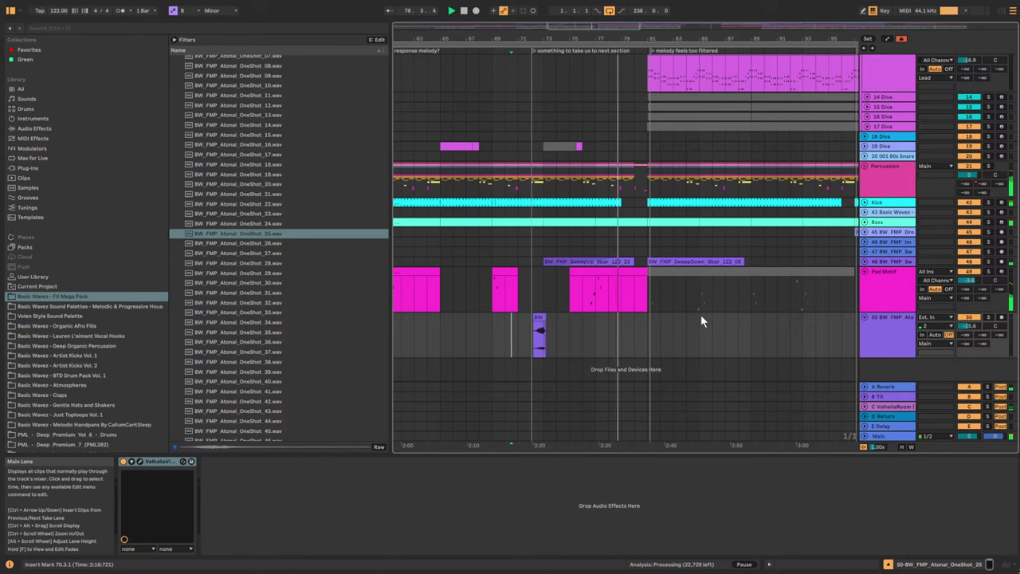
{"action": "left_click", "coordinate": [647, 319]}
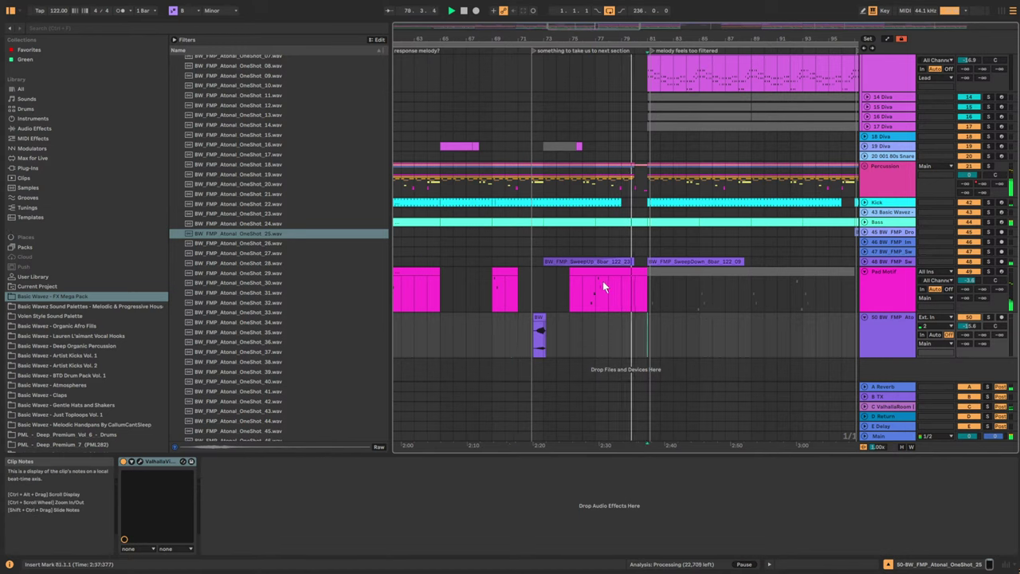
Delete the "something to take us to next section" locator and the "response melody?" locator at bar 61.
{"action": "left_click", "coordinate": [603, 283]}
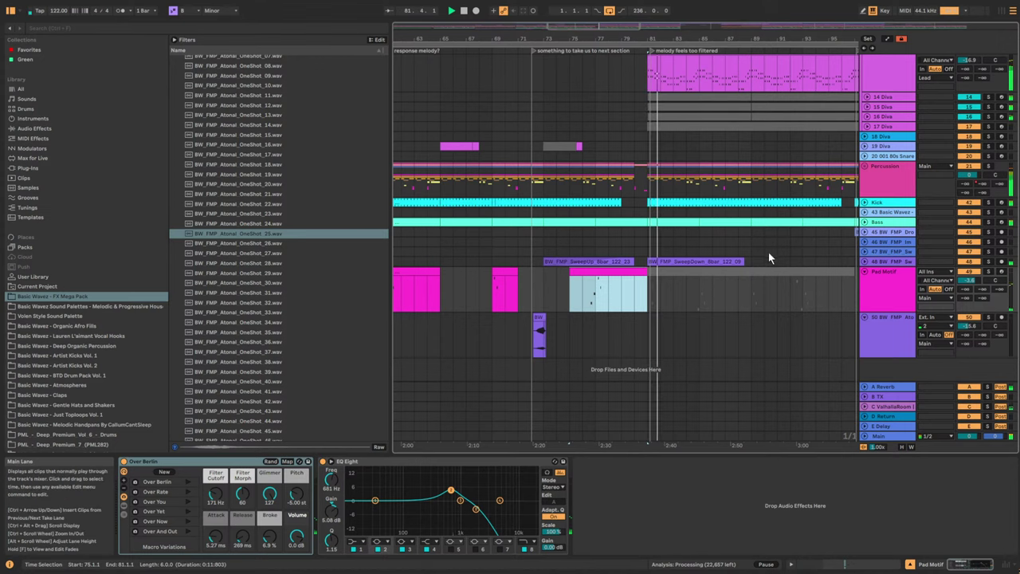
{"action": "scroll", "coordinate": [768, 257], "scroll_direction": "up", "scroll_amount": 5}
{"action": "right_click", "coordinate": [533, 50]}
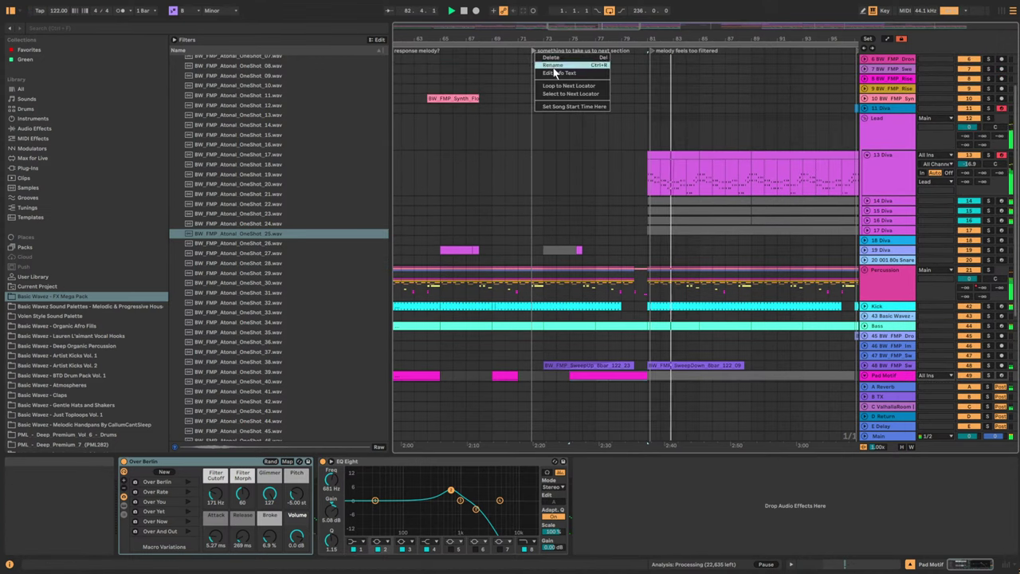
{"action": "left_click", "coordinate": [558, 57]}
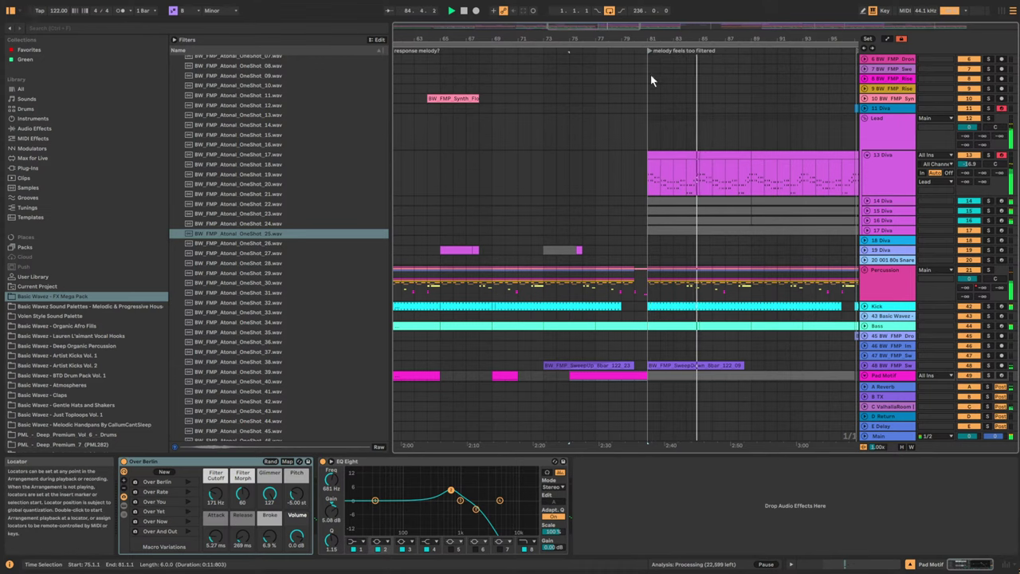
{"action": "left_click_drag", "start_coordinate": [678, 36], "coordinate": [768, 24]}
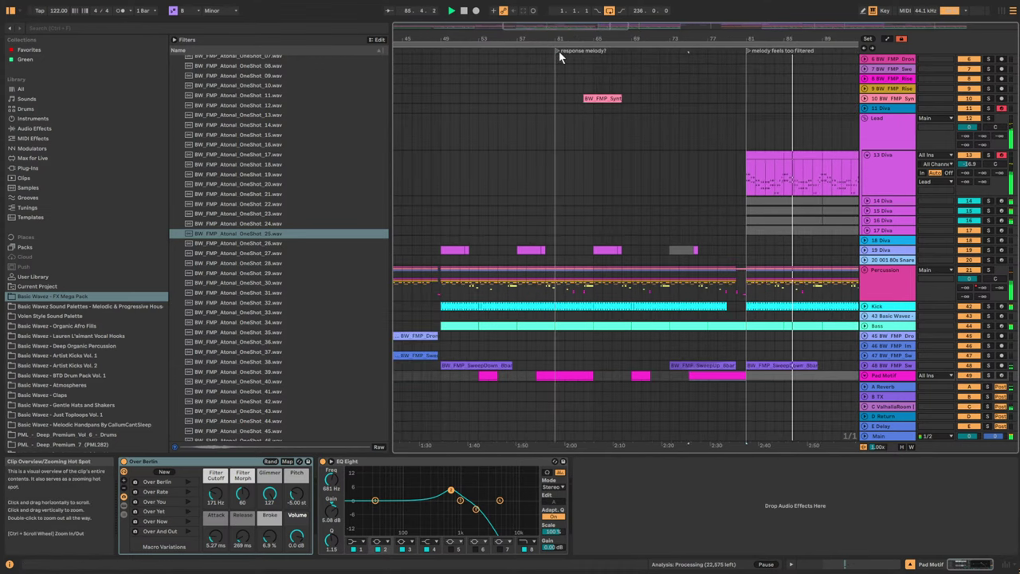
{"action": "right_click", "coordinate": [559, 53]}
{"action": "left_click", "coordinate": [589, 56]}
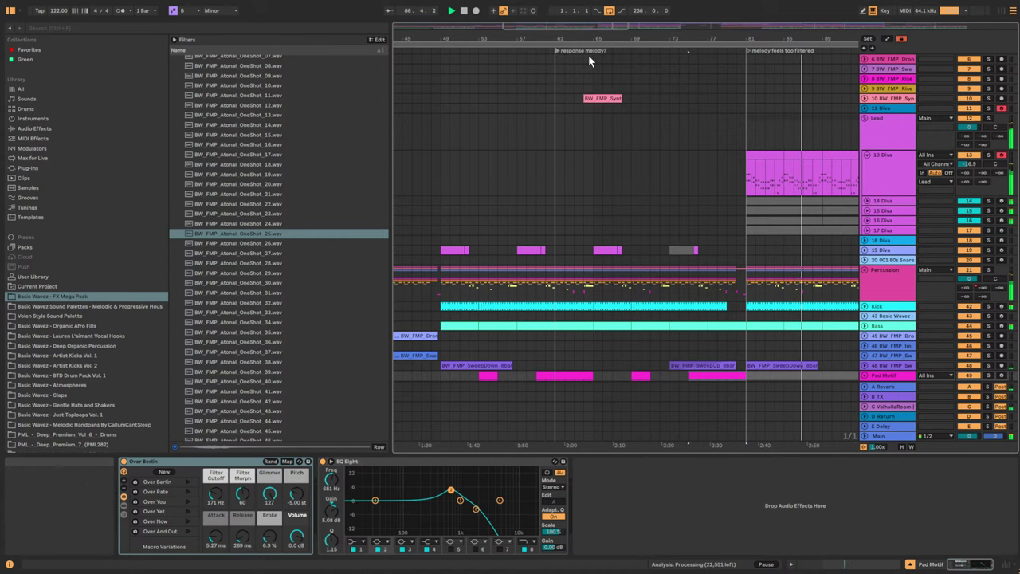
Copy the Pad Motif section from bars 49 to 65 and paste it at bar 97.
{"action": "scroll", "coordinate": [756, 180], "scroll_direction": "right", "scroll_amount": 3}
{"action": "scroll", "coordinate": [756, 180], "scroll_direction": "down", "scroll_amount": 2}
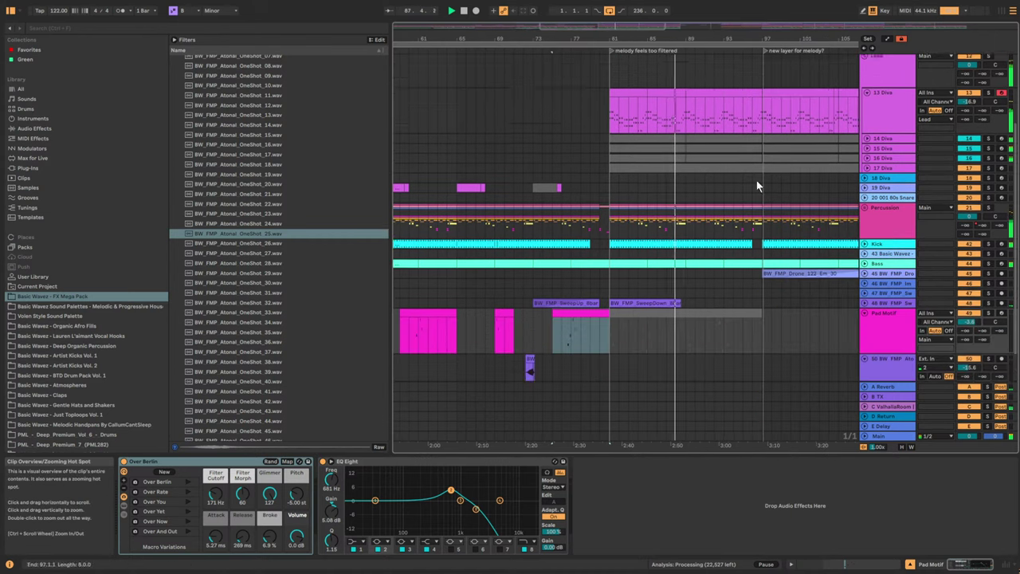
{"action": "scroll", "coordinate": [756, 180], "scroll_direction": "down", "scroll_amount": 2}
{"action": "mouse_move", "coordinate": [687, 38]}
{"action": "left_mouse_down"}
{"action": "mouse_move", "coordinate": [686, 21]}
{"action": "mouse_move", "coordinate": [686, 36]}
{"action": "left_mouse_up"}
{"action": "left_click_drag", "start_coordinate": [497, 288], "coordinate": [575, 305]}
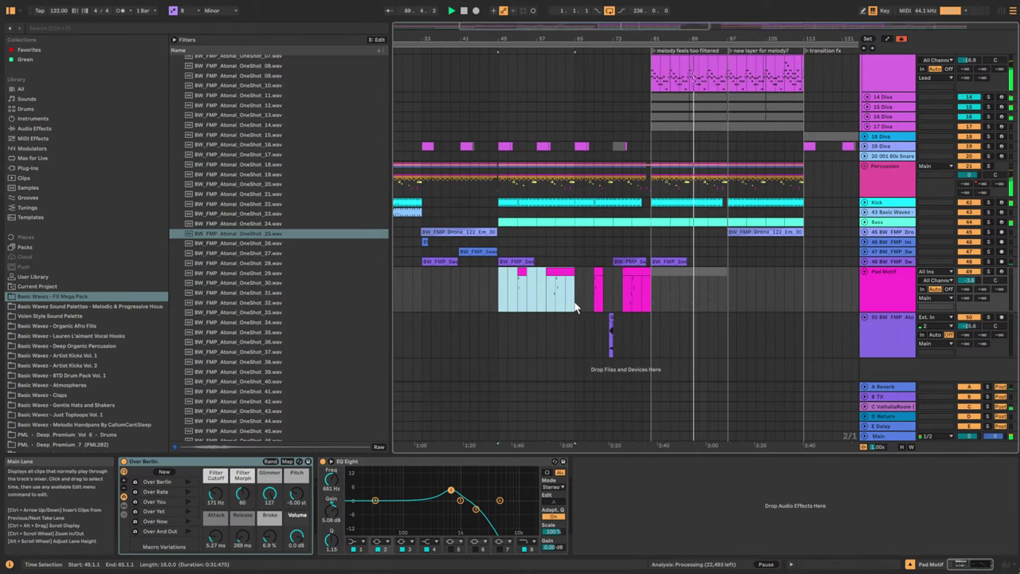
{"action": "key", "text": "ctrl+c"}
{"action": "left_click", "coordinate": [728, 287]}
{"action": "key", "text": "ctrl+v"}
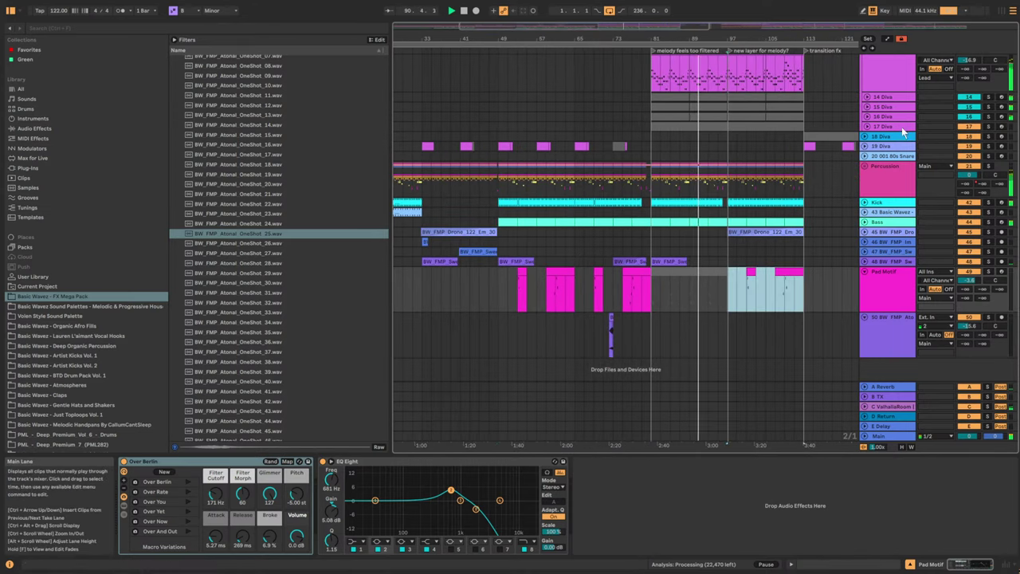
Review the 13 Diva lead melody from bar 81 and show automation to inspect the Lead group's Auto Filter frequency.
{"action": "scroll", "coordinate": [801, 121], "scroll_direction": "up", "scroll_amount": 3}
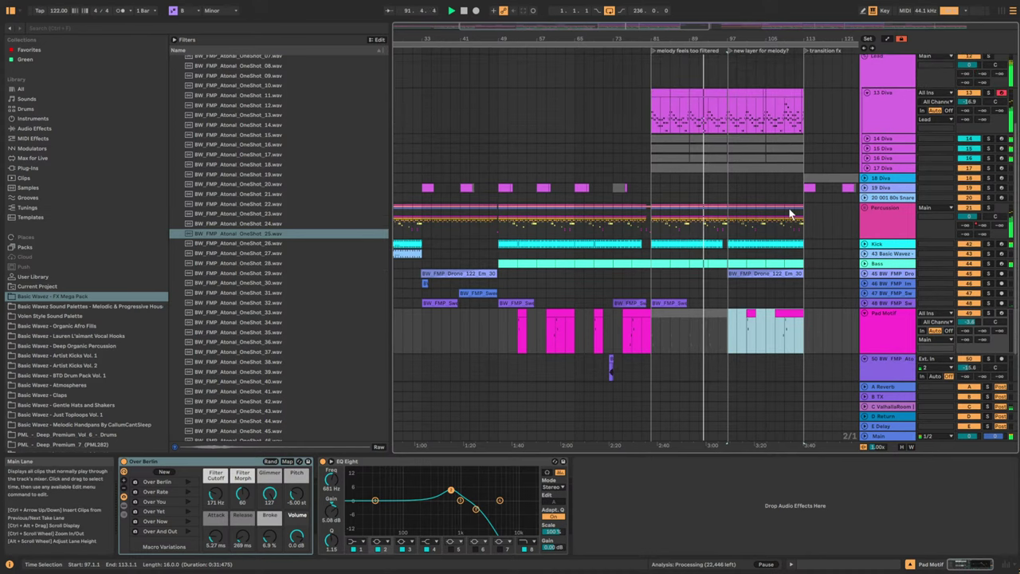
{"action": "scroll", "coordinate": [781, 199], "scroll_direction": "up", "scroll_amount": 3}
{"action": "left_click_drag", "start_coordinate": [684, 25], "coordinate": [577, 123]}
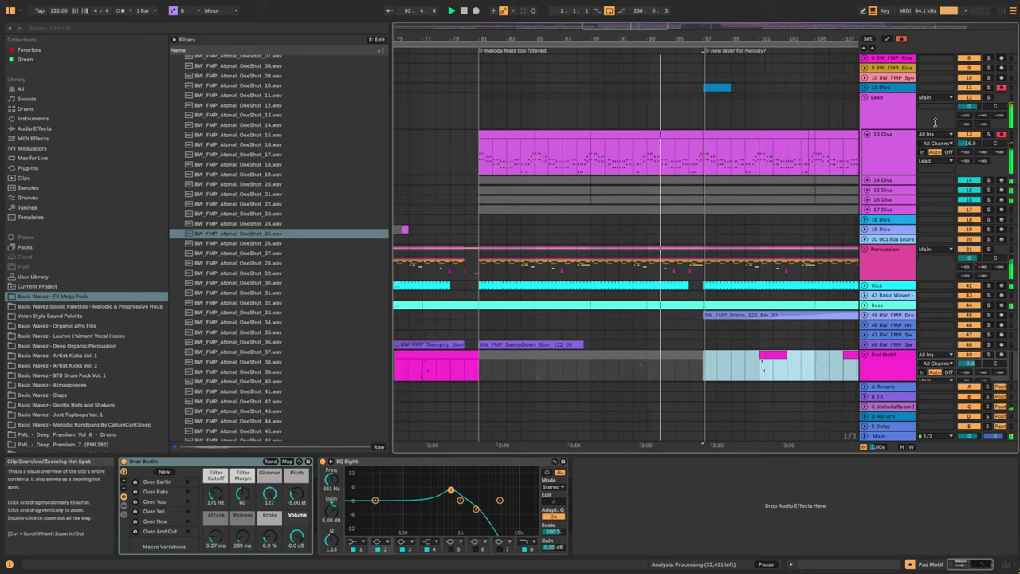
{"action": "scroll", "coordinate": [789, 181], "scroll_direction": "up", "scroll_amount": 5}
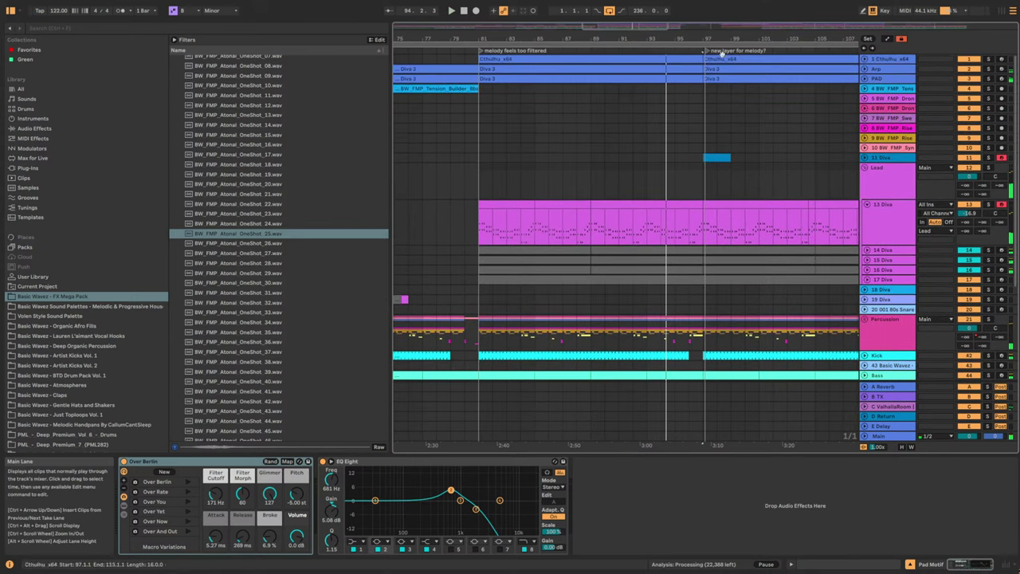
{"action": "left_click_drag", "start_coordinate": [521, 226], "coordinate": [688, 239]}
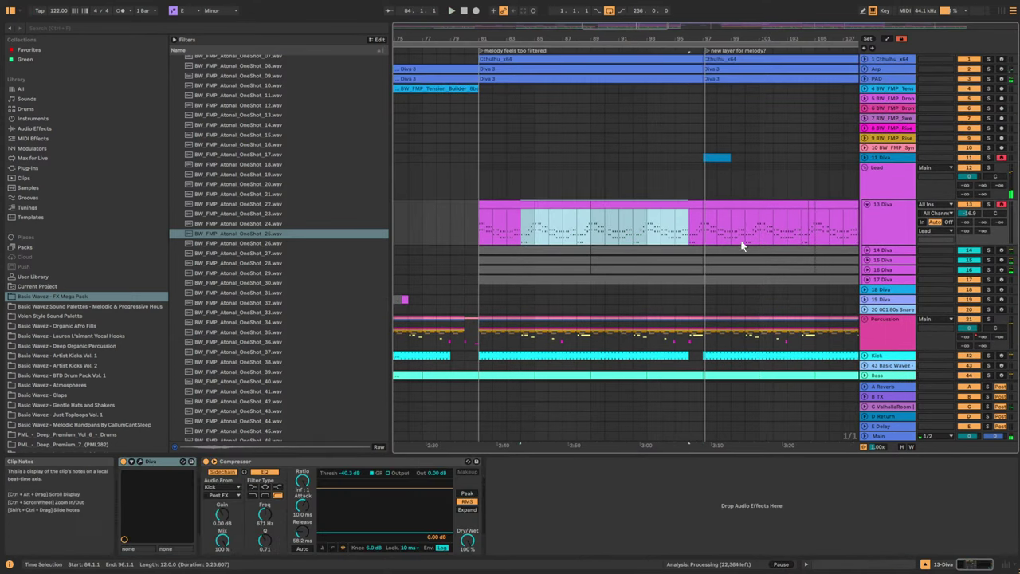
{"action": "left_click", "coordinate": [876, 38]}
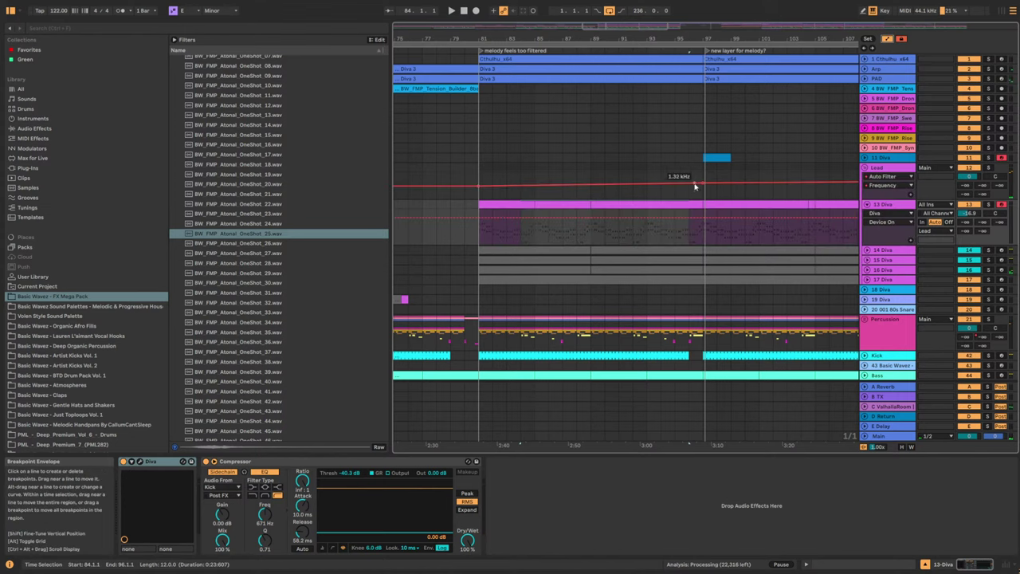
Select the 13 Diva clips between bars 81 and 97 and the 18 Diva track below the Lead group.
{"action": "scroll", "coordinate": [866, 186], "scroll_direction": "down", "scroll_amount": 3}
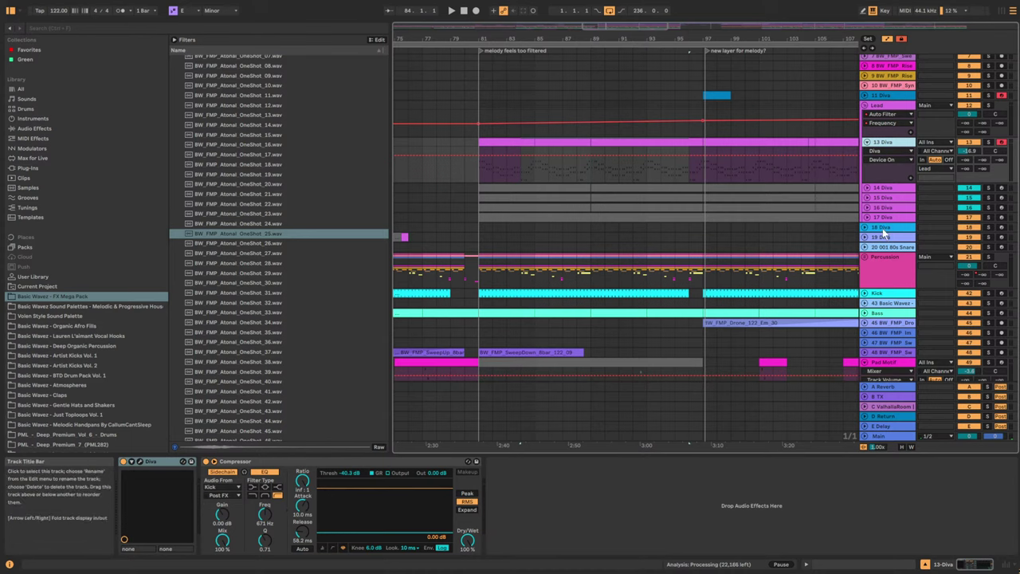
{"action": "left_click", "coordinate": [882, 228]}
{"action": "left_click", "coordinate": [887, 144]}
{"action": "left_click", "coordinate": [644, 143]}
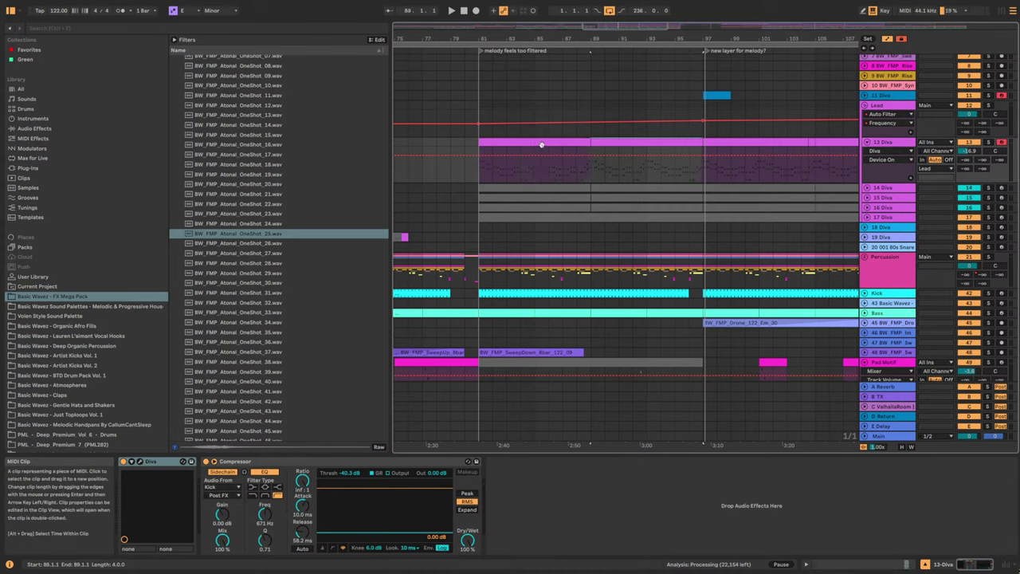
{"action": "left_click", "coordinate": [499, 142], "text": "shift"}
{"action": "left_click", "coordinate": [884, 226]}
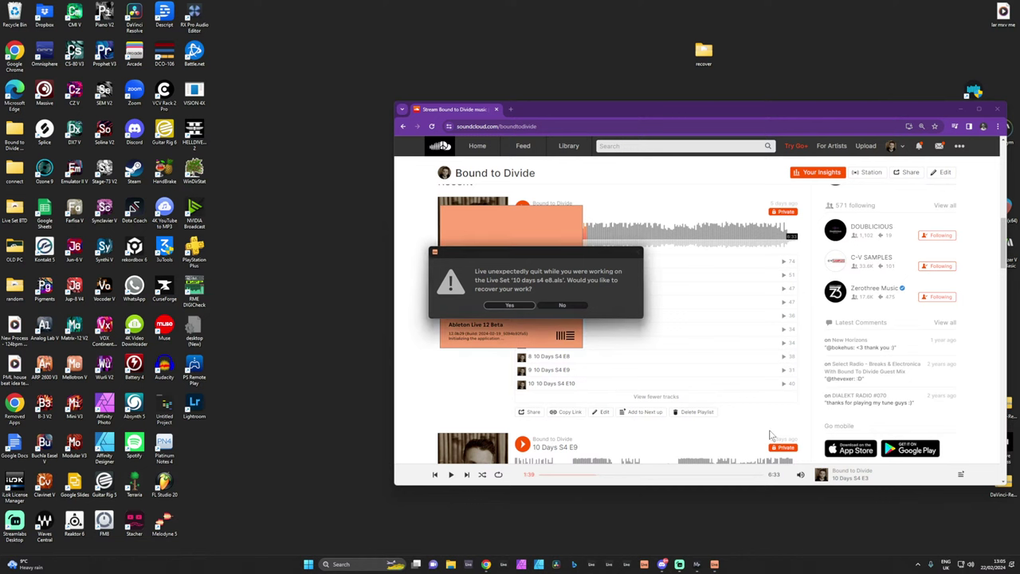
Recover the "10 days s4 e8.als" Live Set after the crash and close the crash report.
{"action": "left_click", "coordinate": [514, 306]}
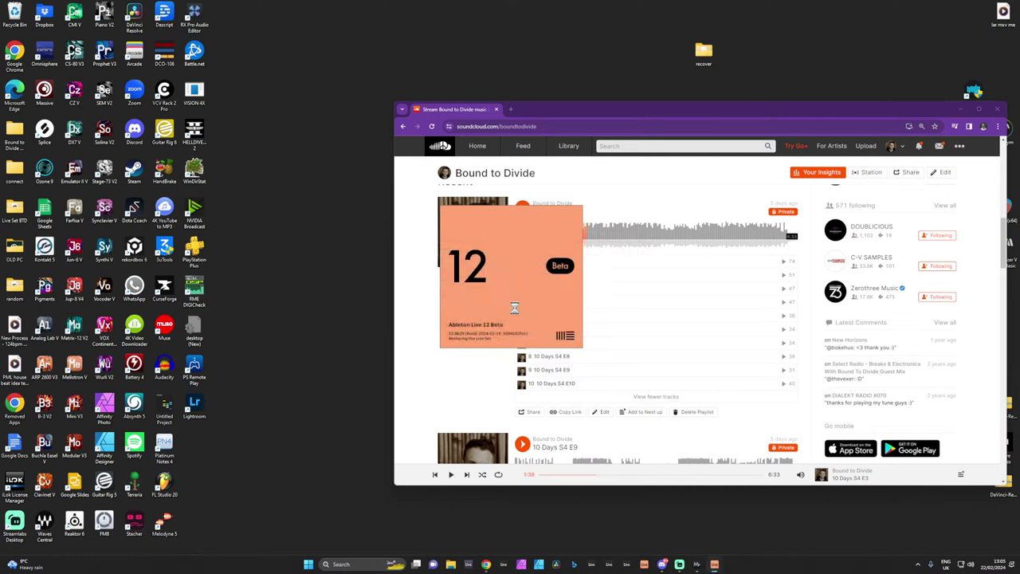
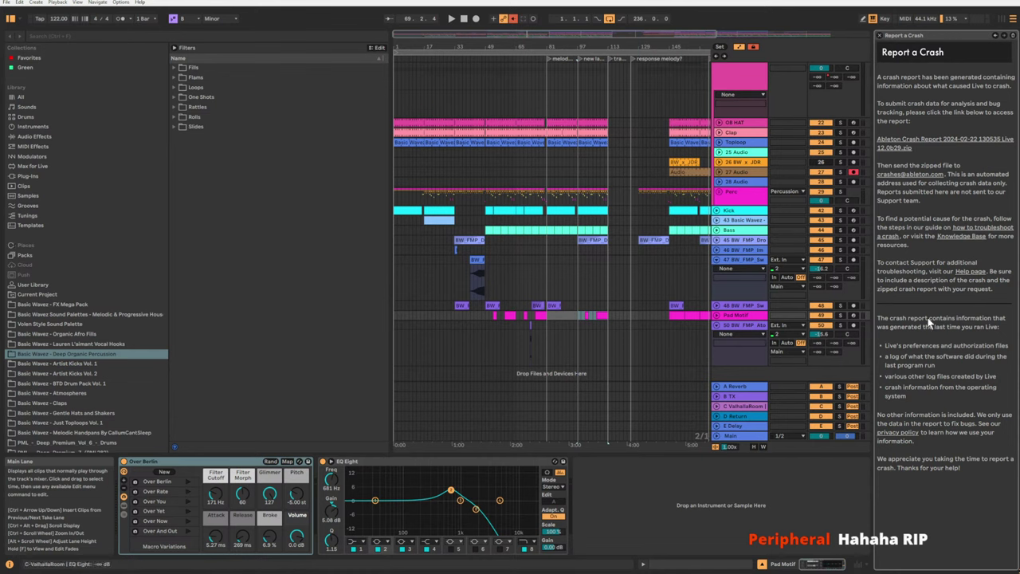
{"action": "left_click", "coordinate": [879, 36]}
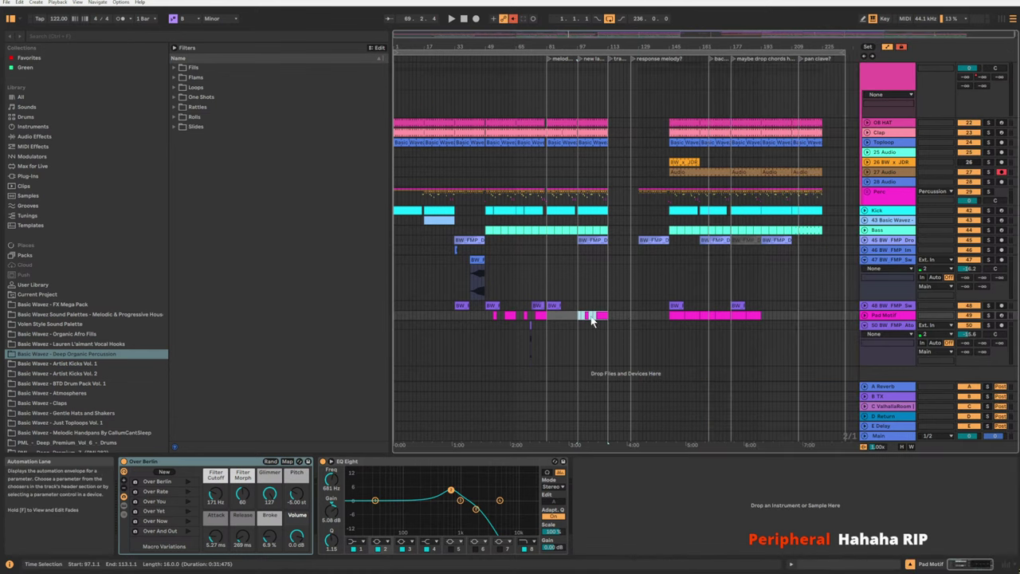
Open ValhallaVintageVerb on the B TX return to check its settings in the recovered set.
{"action": "left_click", "coordinate": [890, 406]}
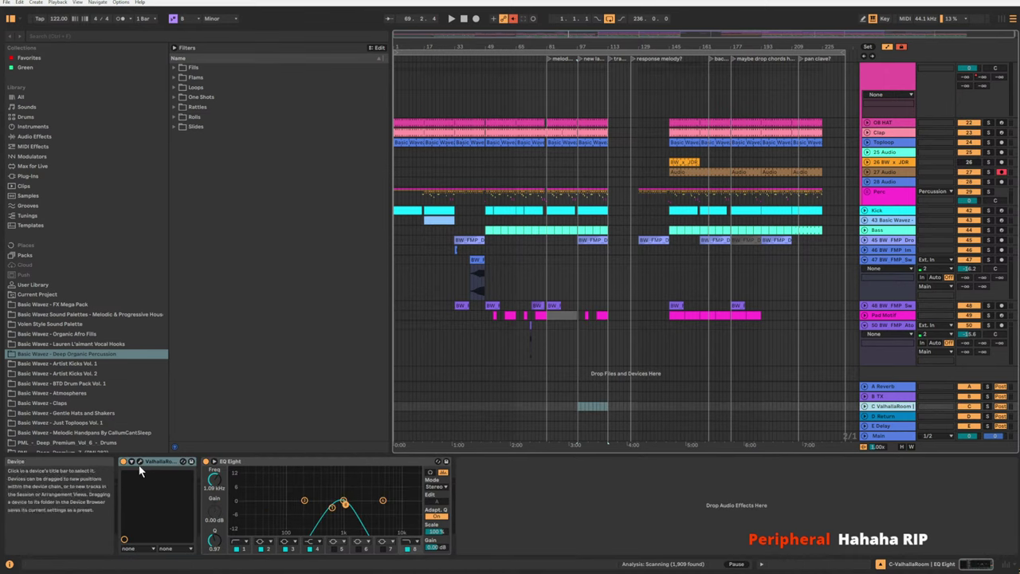
{"action": "key", "text": "Up"}
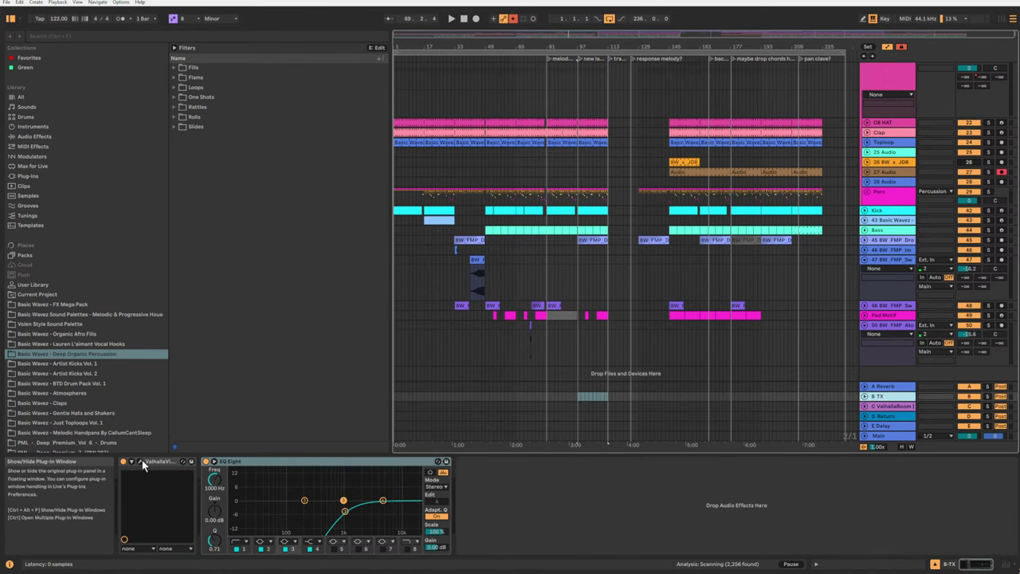
{"action": "left_click", "coordinate": [141, 461]}
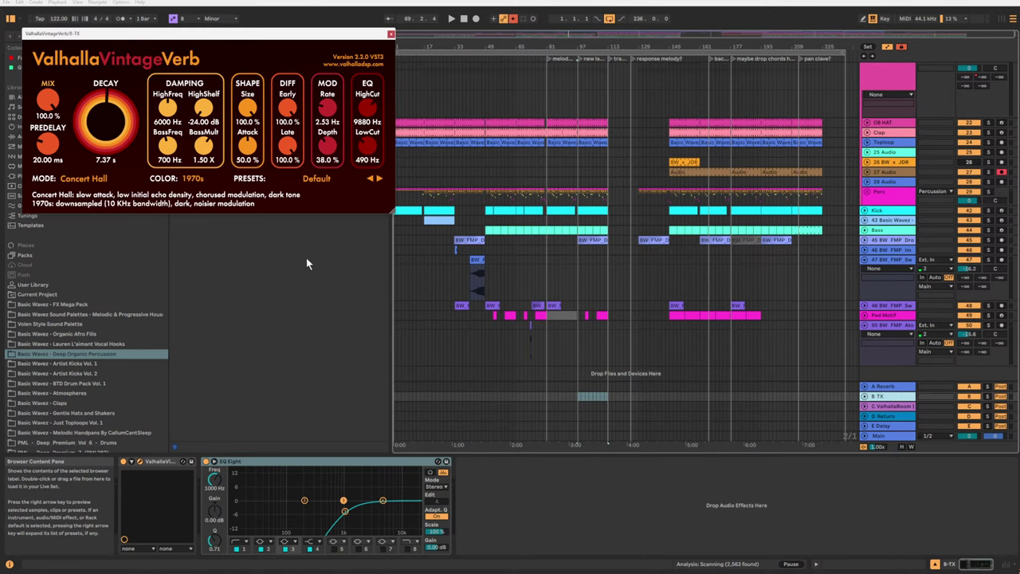
Play the recovered arrangement from bar 41 and bar 72 to check the sweep and atonal one-shot sections.
{"action": "left_click", "coordinate": [497, 281]}
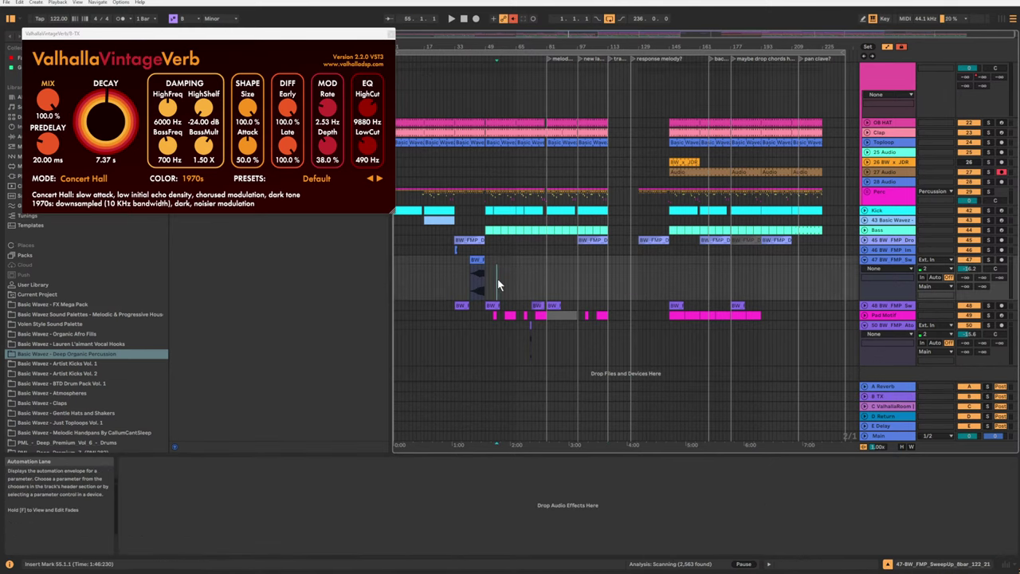
{"action": "left_click", "coordinate": [471, 266]}
{"action": "key", "text": "space"}
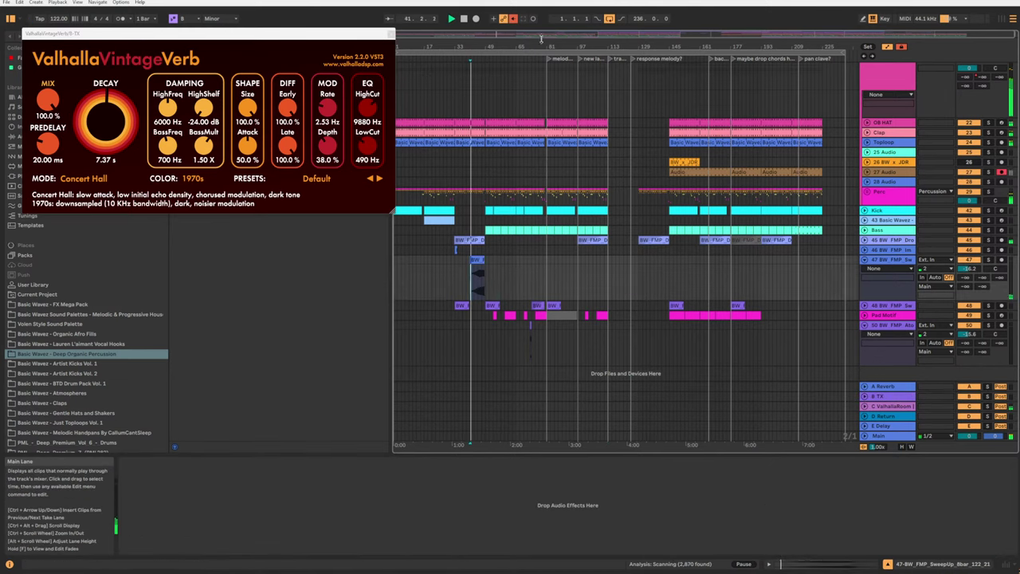
{"action": "scroll", "coordinate": [474, 271], "scroll_direction": "up", "scroll_amount": 8}
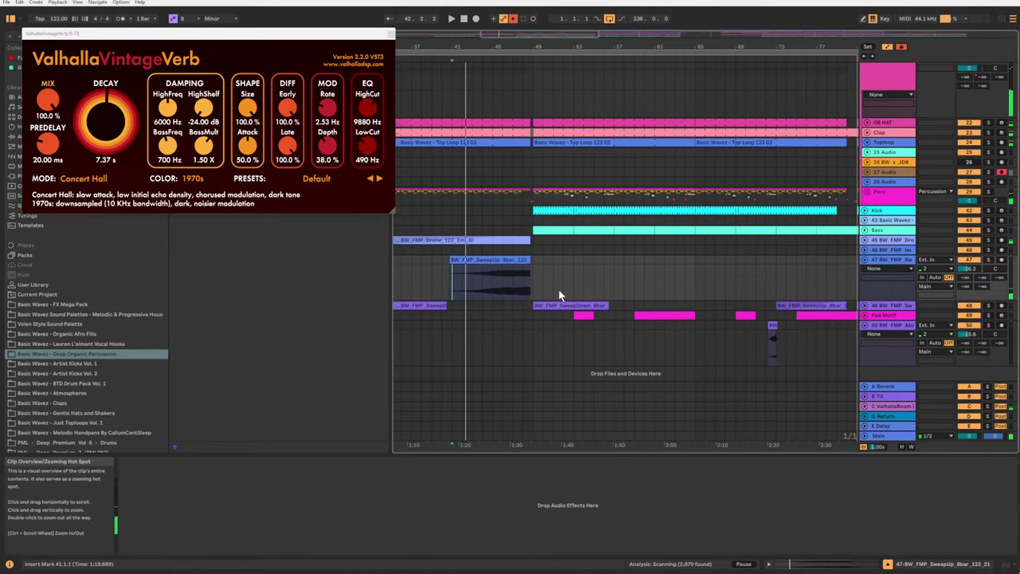
{"action": "left_click", "coordinate": [573, 284]}
{"action": "key", "text": "space"}
{"action": "key", "text": "space"}
{"action": "left_click", "coordinate": [766, 301]}
{"action": "key", "text": "space"}
{"action": "key", "text": "space"}
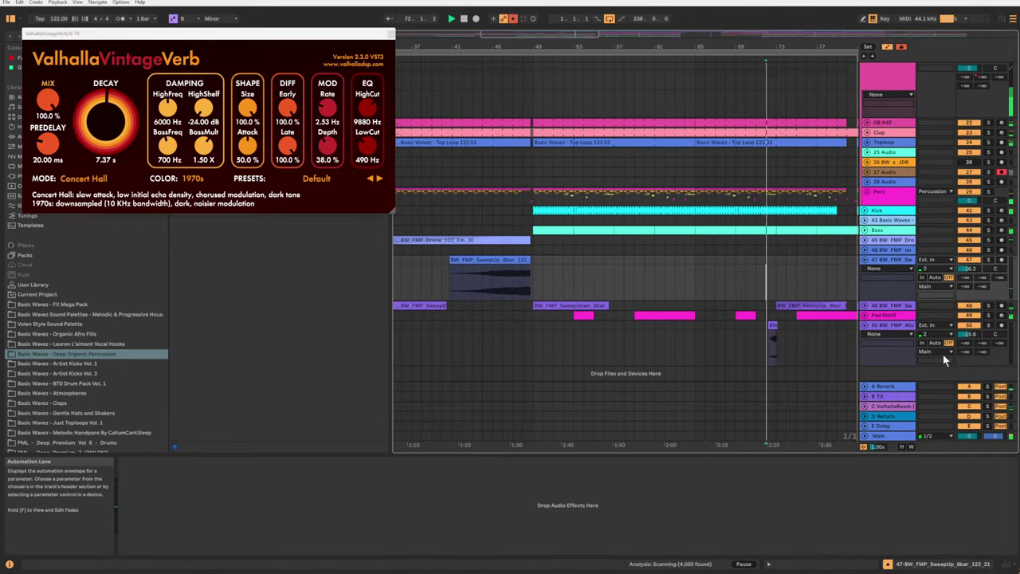
Check the reverb device on the Atonal_OneShot track, close the ValhallaVintageVerb window and save the set.
{"action": "left_click", "coordinate": [897, 326]}
{"action": "left_click", "coordinate": [141, 470]}
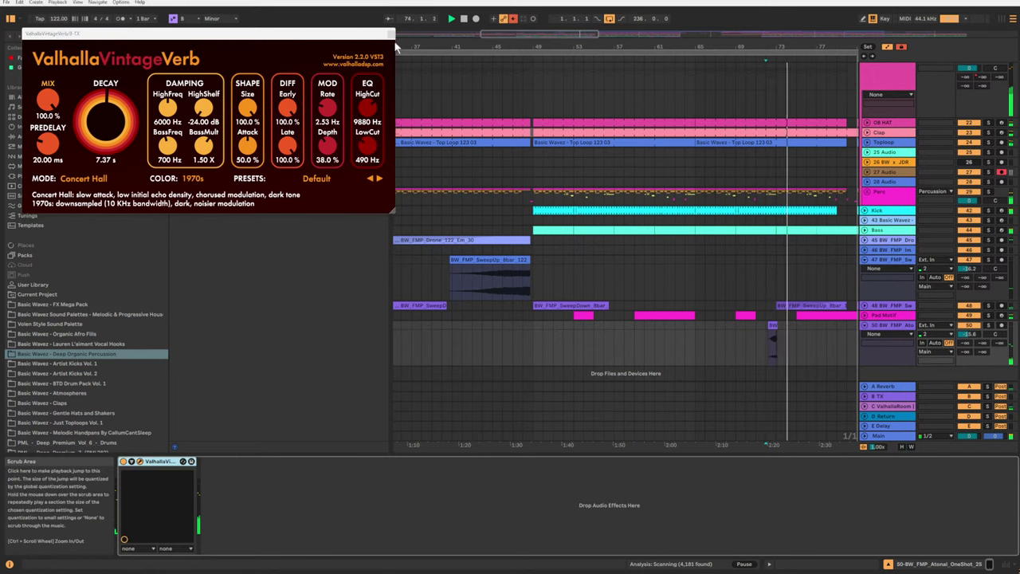
{"action": "left_click", "coordinate": [393, 38]}
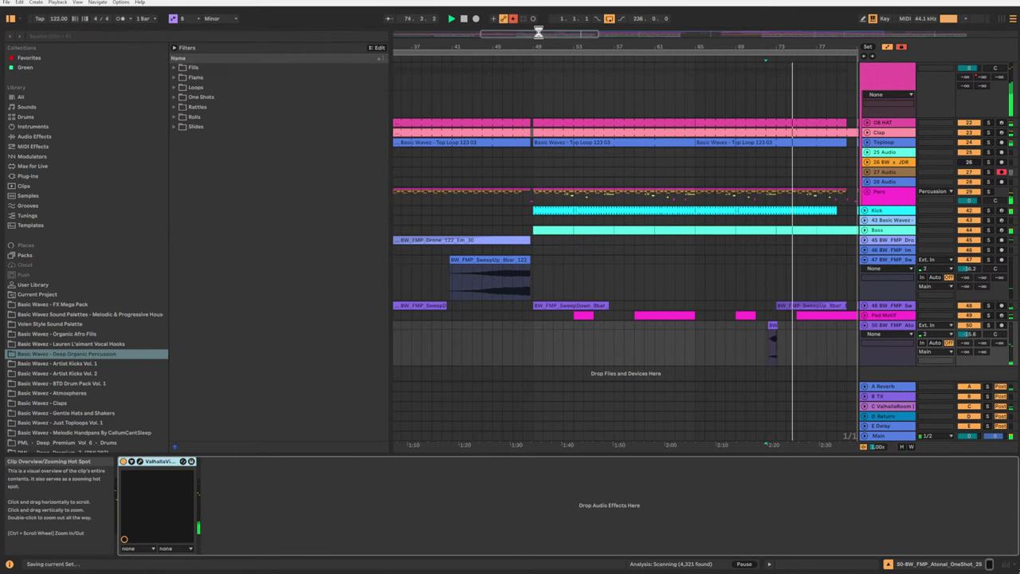
Unfold the Pad Motif track and review its clips around bars 81 to 113 during playback.
{"action": "left_click_drag", "start_coordinate": [539, 32], "coordinate": [626, 31]}
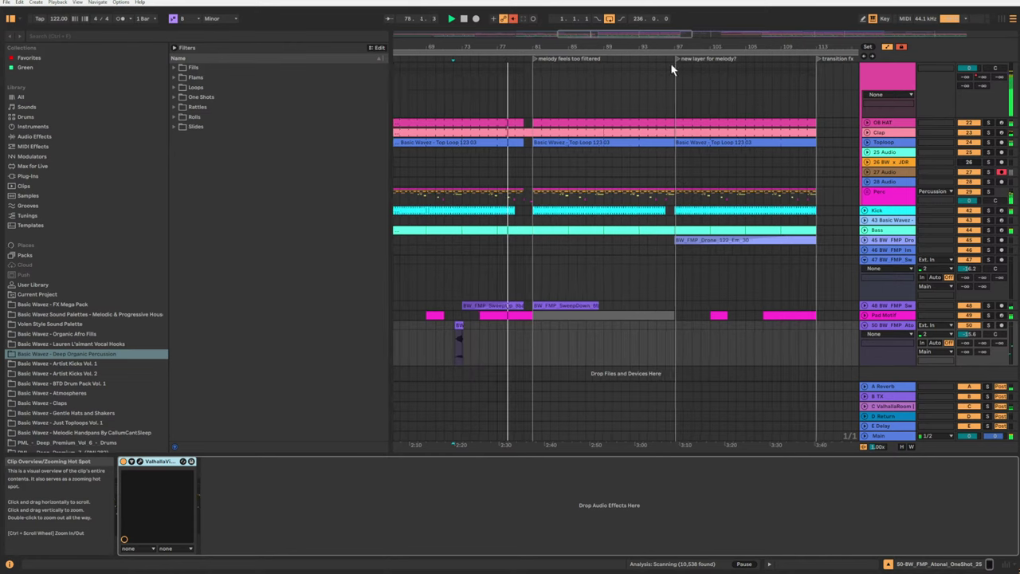
{"action": "left_click", "coordinate": [867, 319]}
{"action": "left_click", "coordinate": [867, 319]}
{"action": "left_click", "coordinate": [868, 319]}
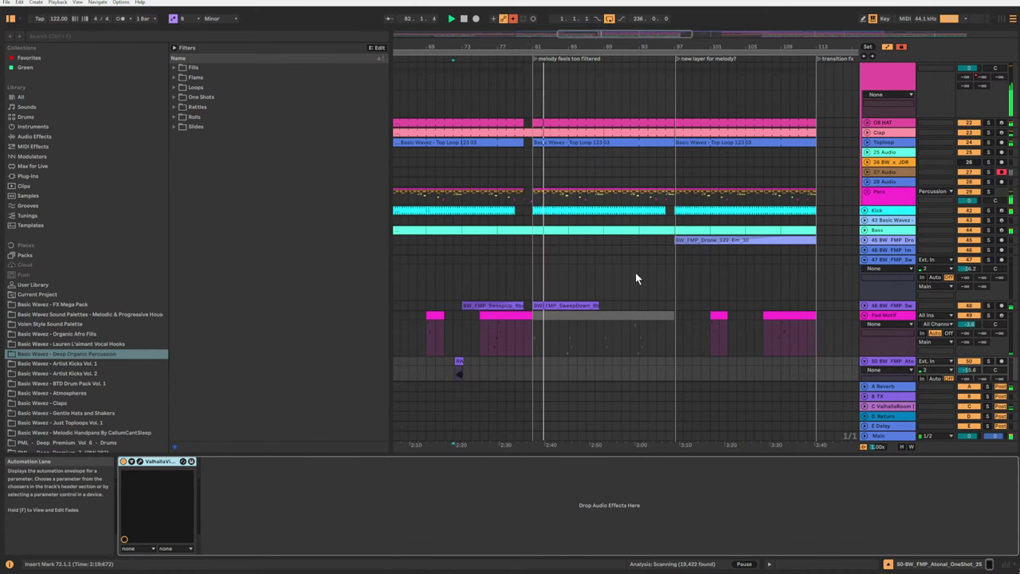
{"action": "scroll", "coordinate": [635, 273], "scroll_direction": "up", "scroll_amount": 2}
{"action": "left_click", "coordinate": [619, 302]}
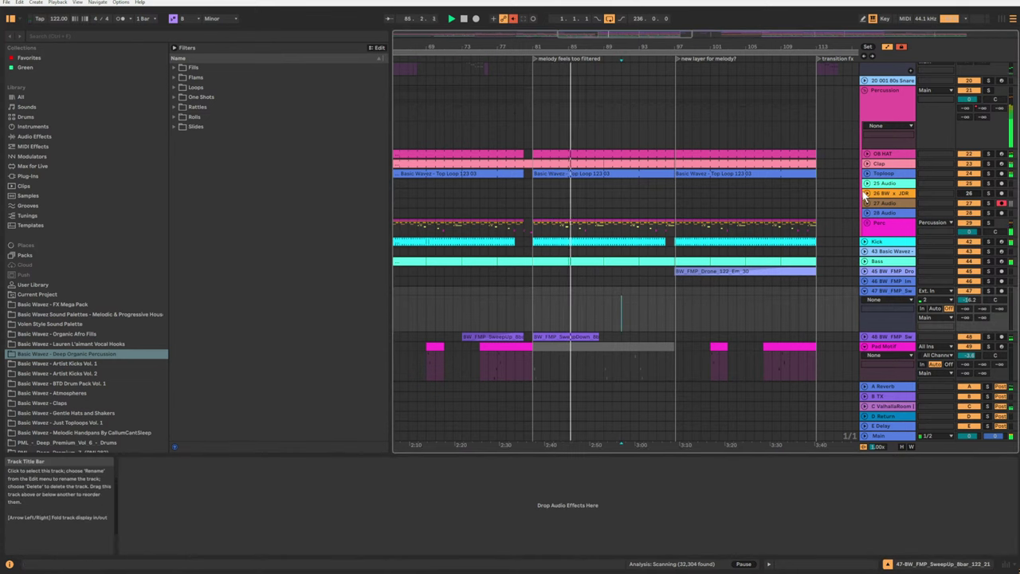
Unfold the Lead group and insert a new MIDI track directly below it.
{"action": "scroll", "coordinate": [879, 229], "scroll_direction": "up", "scroll_amount": 5}
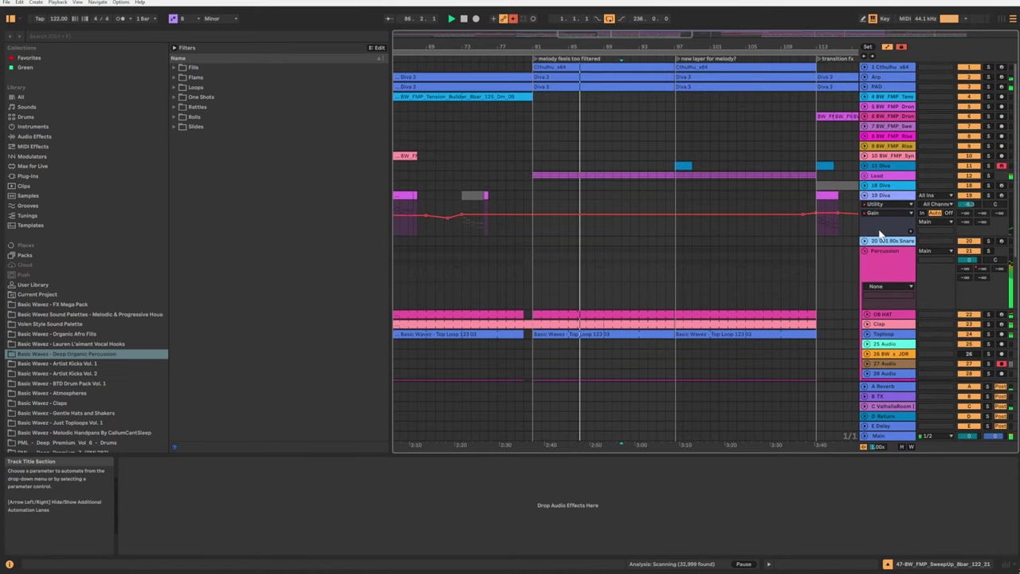
{"action": "left_click", "coordinate": [864, 179]}
{"action": "left_click", "coordinate": [870, 181]}
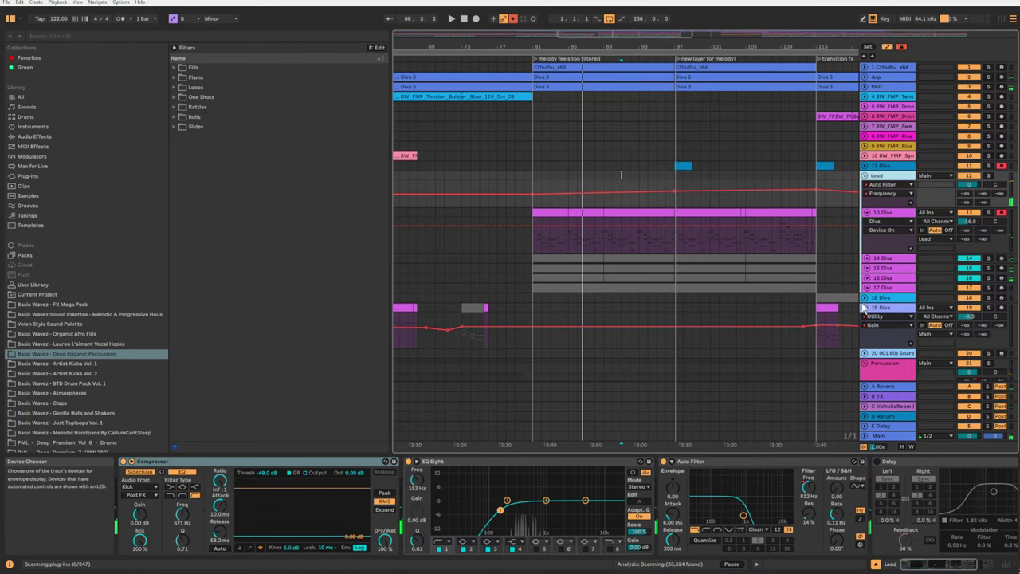
{"action": "key", "text": "ctrl+shift+t"}
Copy the 13 Diva clips from bars 81 to 97 onto the new 18 MIDI track.
{"action": "left_click", "coordinate": [619, 220]}
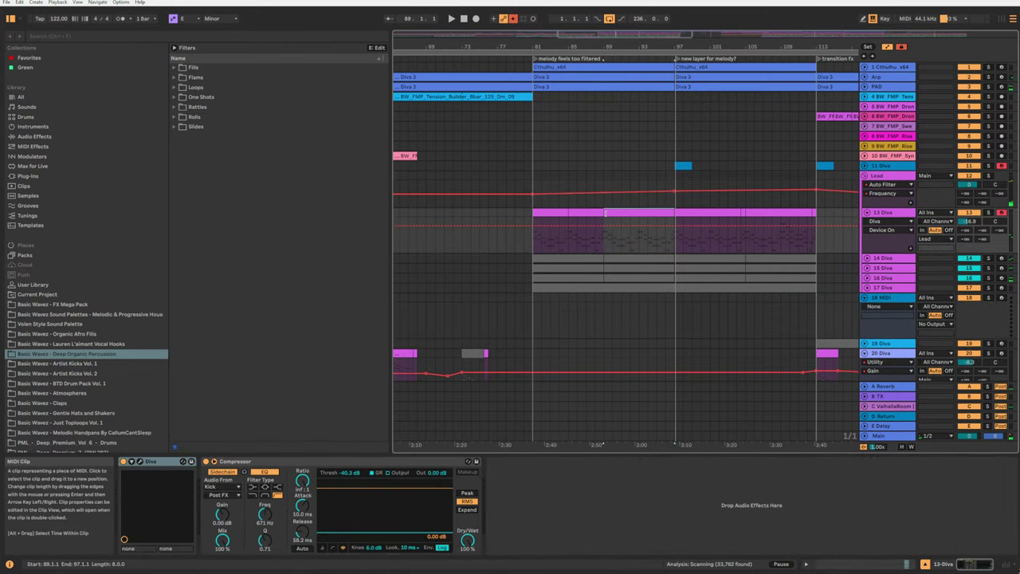
{"action": "left_click", "coordinate": [539, 213]}
{"action": "left_click_drag", "start_coordinate": [551, 259], "coordinate": [557, 311]}
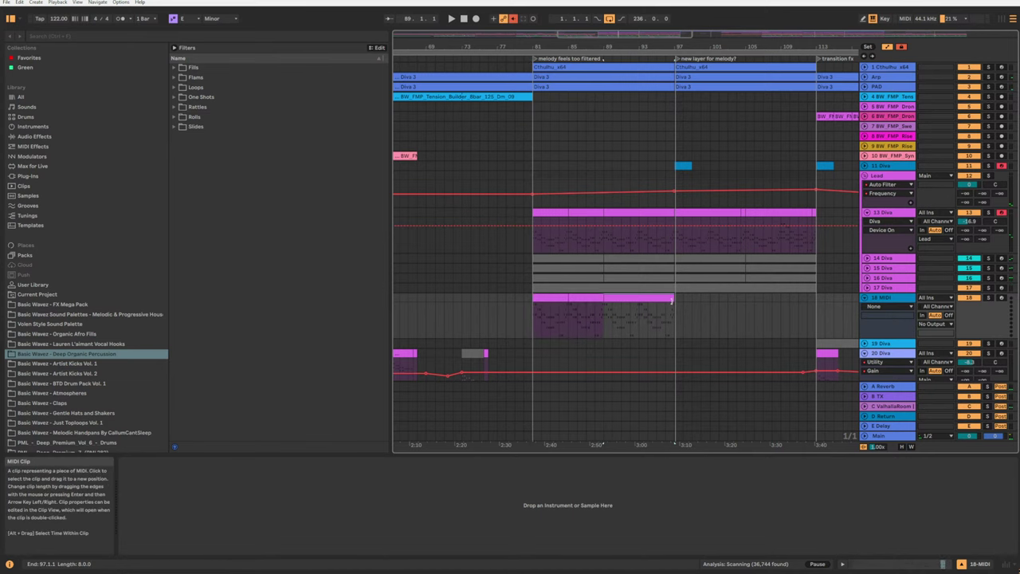
Solo the 18 MIDI track, audition from bar 81 and load the Diva synth onto it.
{"action": "left_click", "coordinate": [565, 299]}
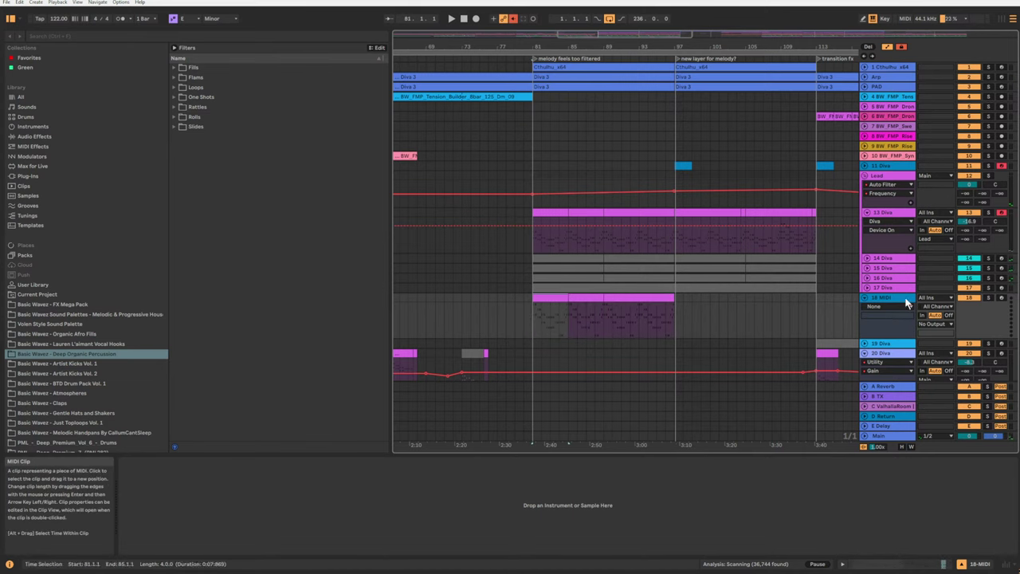
{"action": "left_click", "coordinate": [988, 298]}
{"action": "key", "text": "space"}
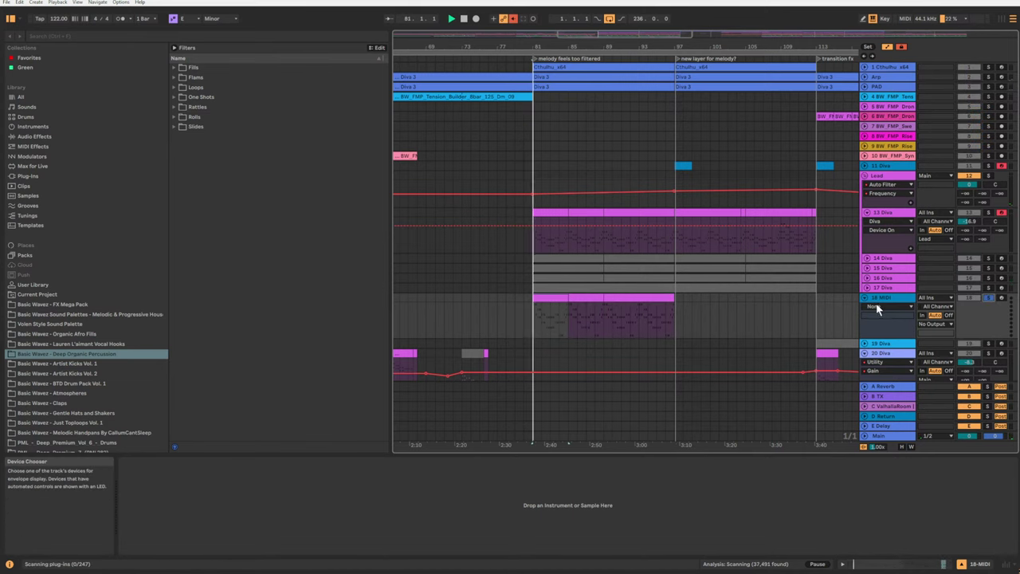
{"action": "left_click", "coordinate": [366, 36]}
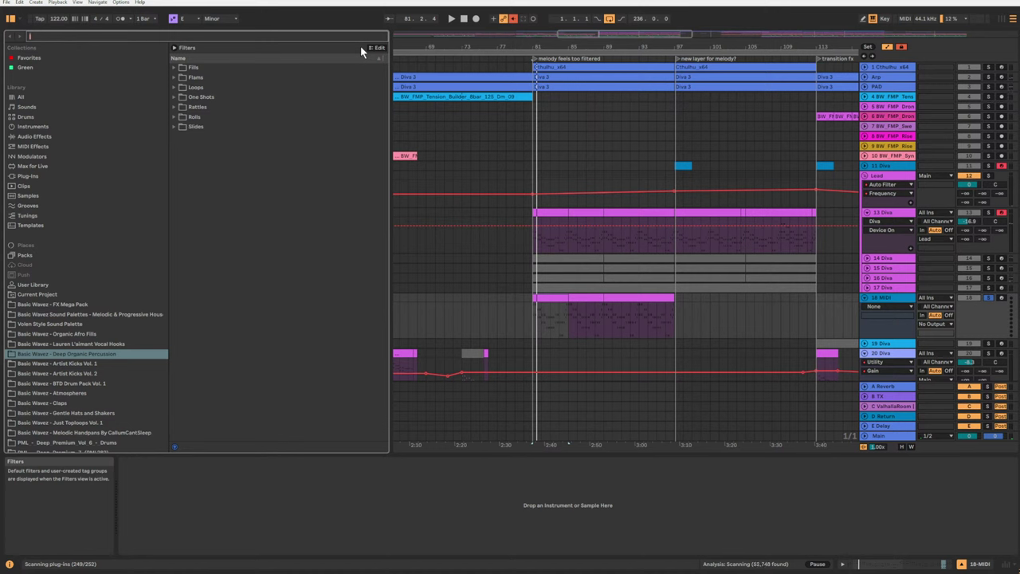
{"action": "type", "text": "diva"}
{"action": "left_click", "coordinate": [36, 96]}
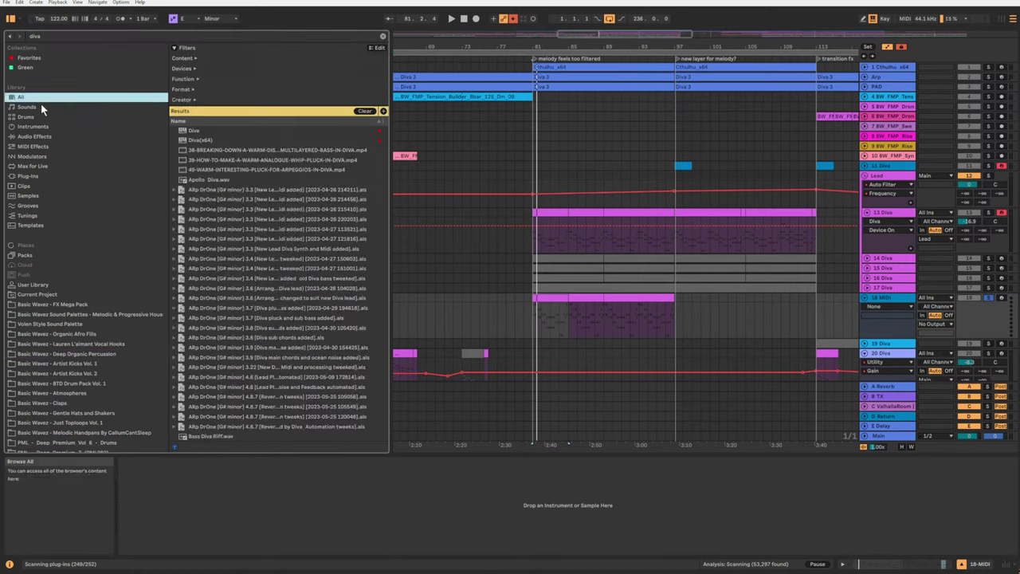
{"action": "left_click", "coordinate": [203, 130]}
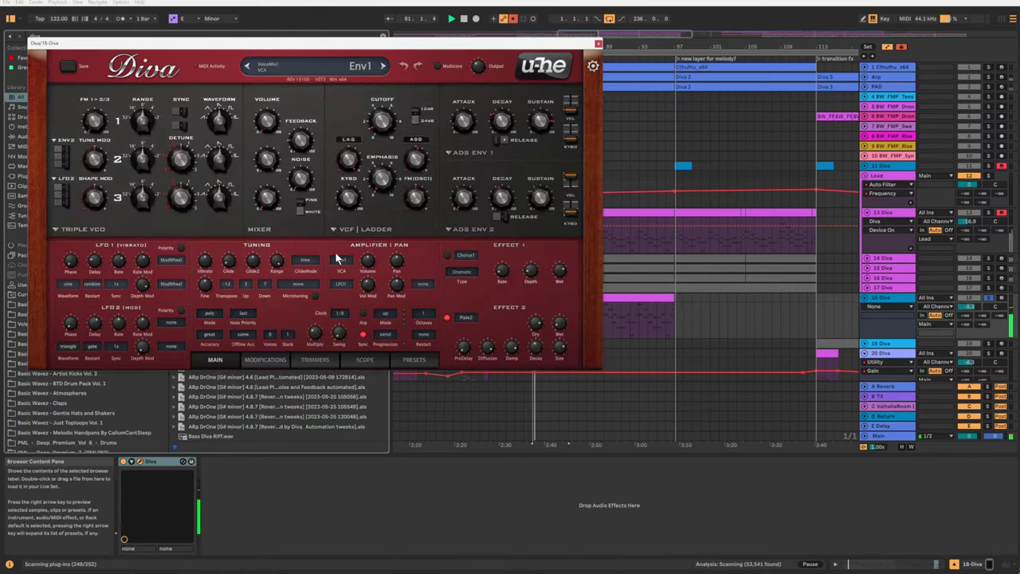
Audition keys presets from the Basic Wavez - Analog Explorations bank in Diva and load BW AE KEYS Vega.
{"action": "left_click", "coordinate": [414, 359]}
{"action": "left_click", "coordinate": [63, 198]}
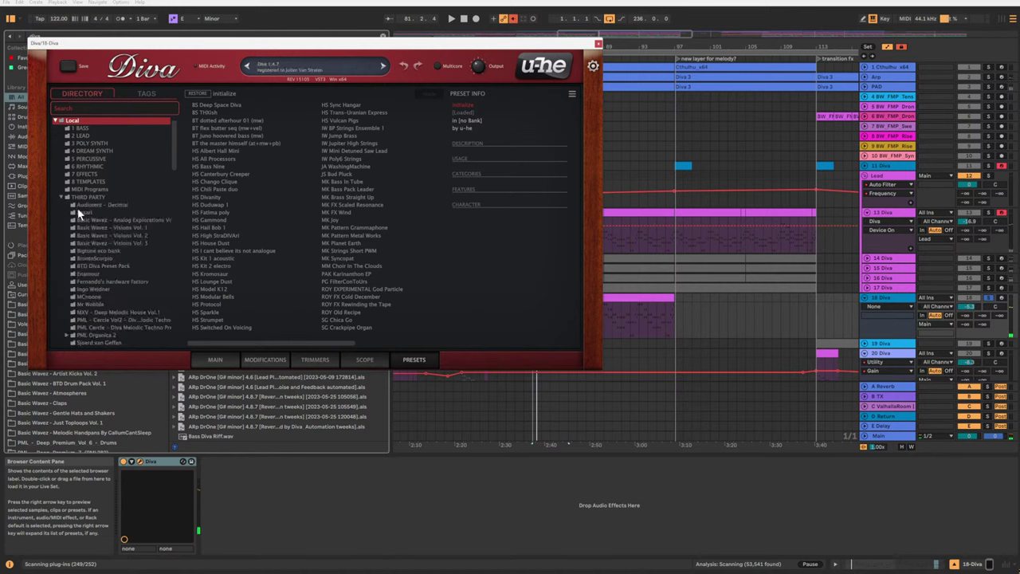
{"action": "left_click", "coordinate": [144, 220]}
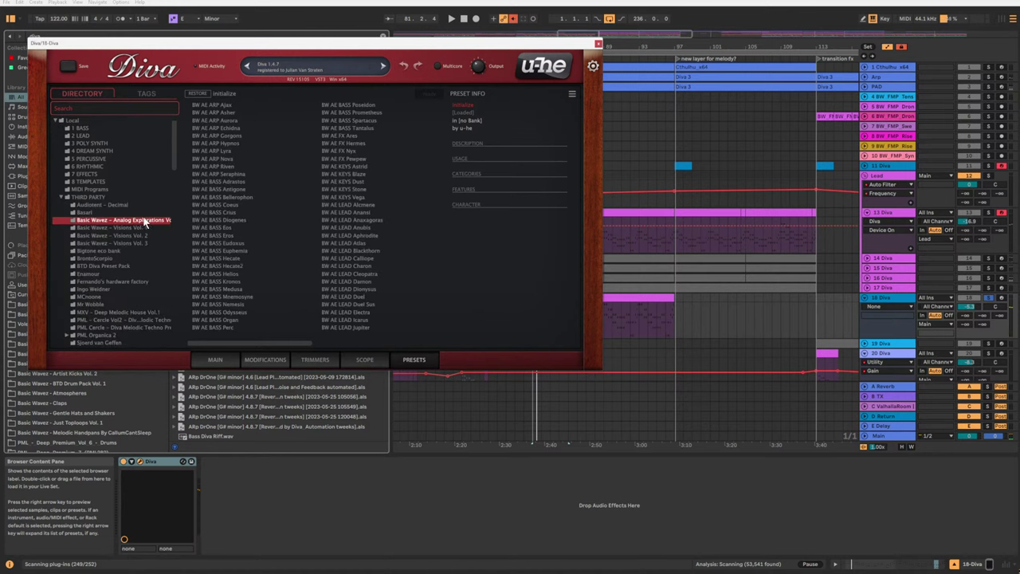
{"action": "left_click", "coordinate": [357, 182]}
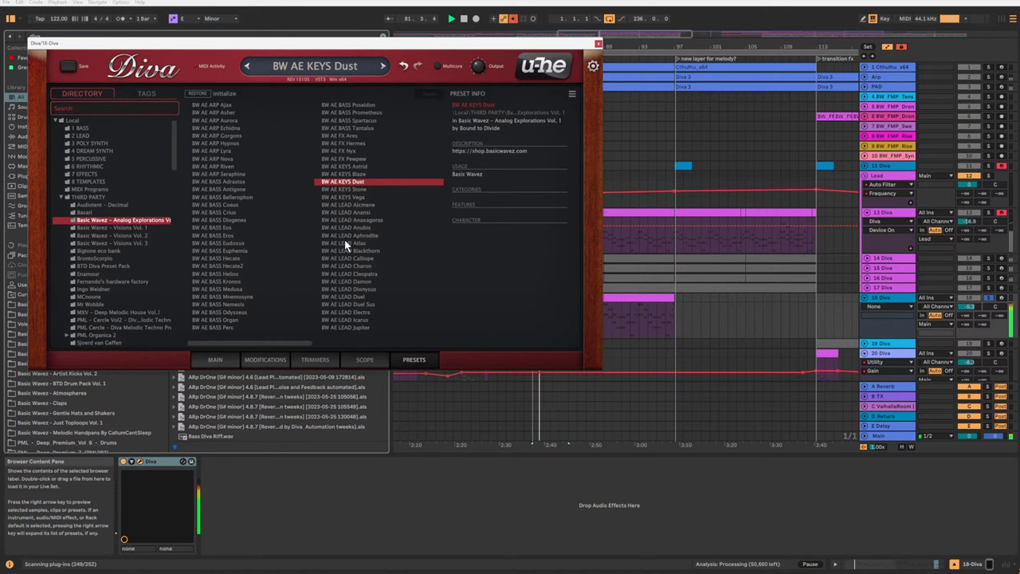
{"action": "left_click", "coordinate": [361, 174]}
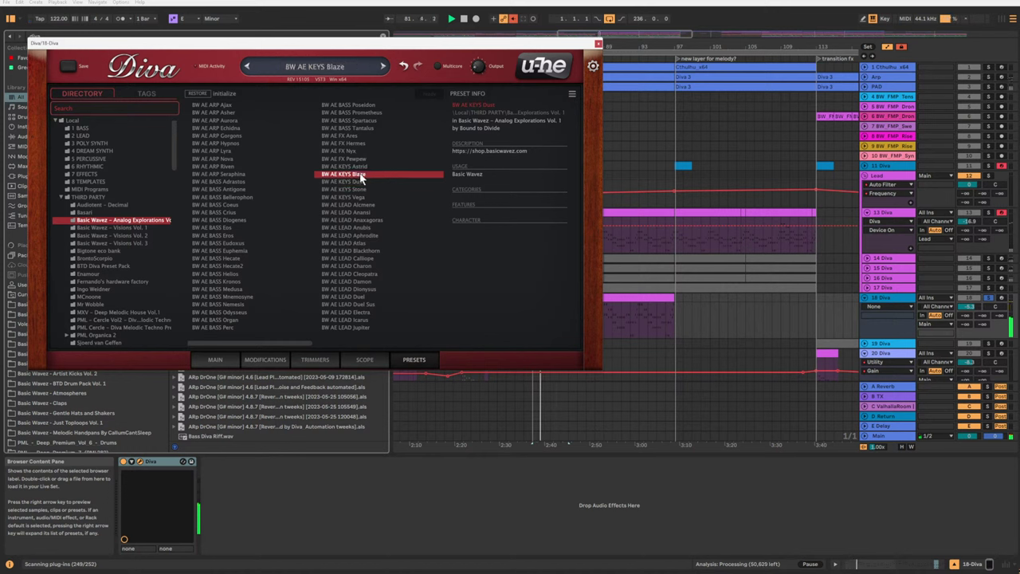
{"action": "key", "text": "Up"}
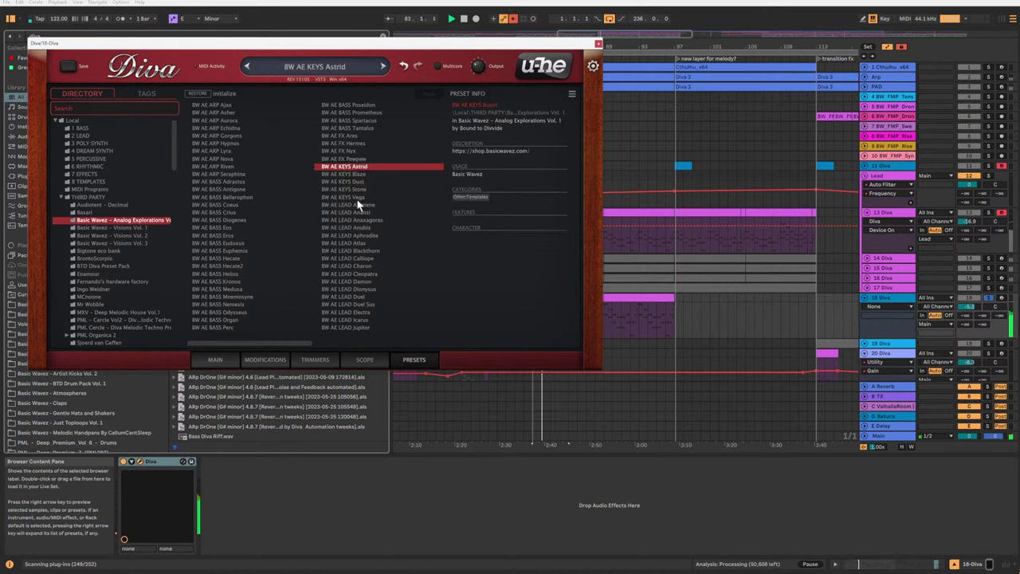
{"action": "left_click", "coordinate": [357, 199]}
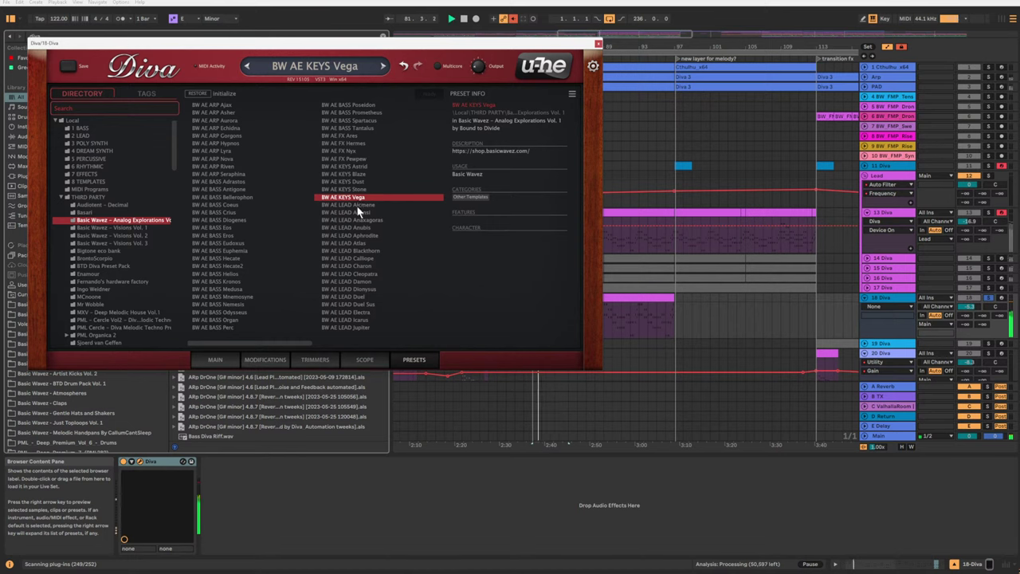
Transpose the Diva patch by 12 semitones, set its track volume to -12.5 dB and close the synth window.
{"action": "left_click", "coordinate": [215, 359]}
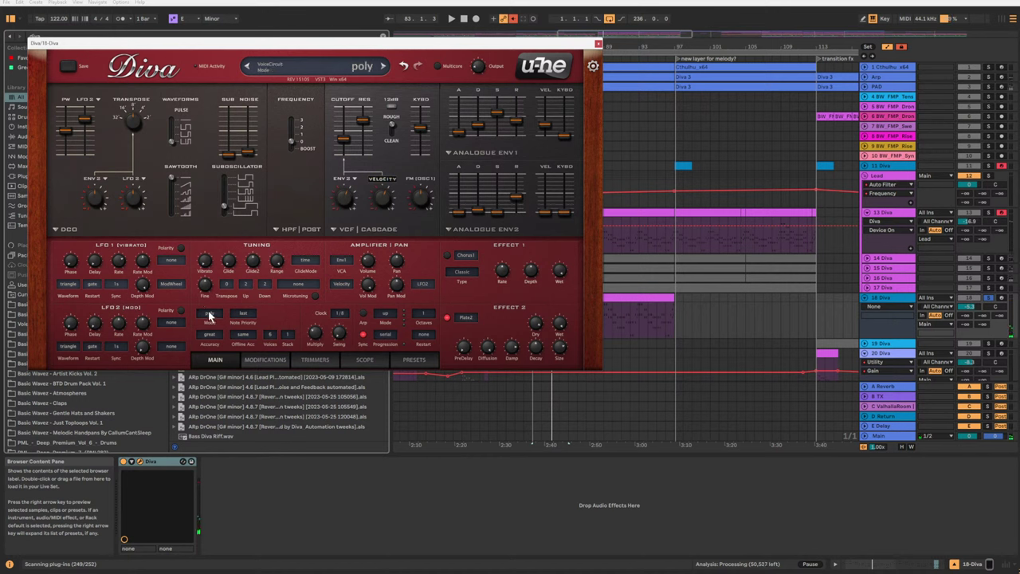
{"action": "left_click", "coordinate": [229, 285]}
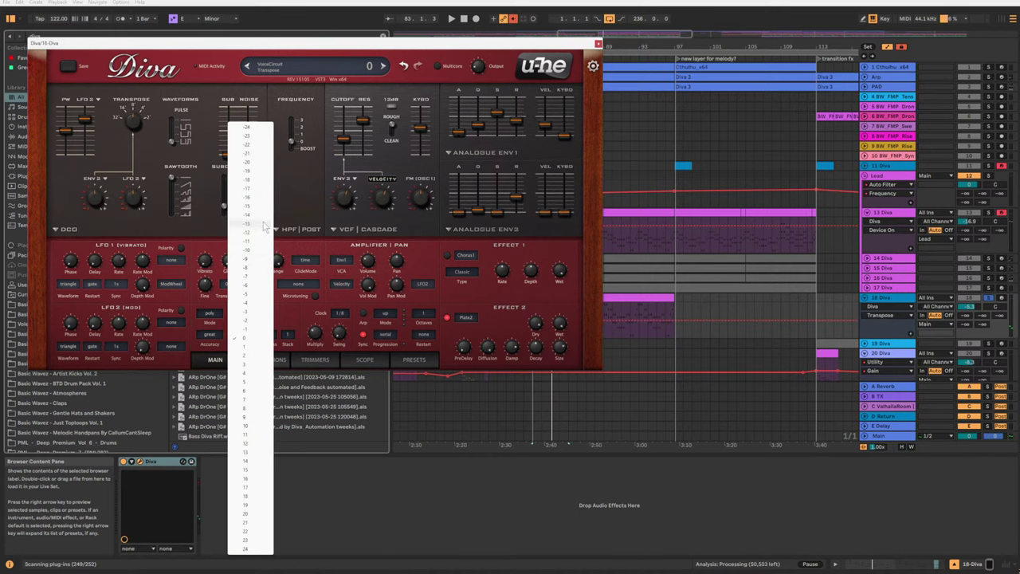
{"action": "left_click", "coordinate": [248, 444]}
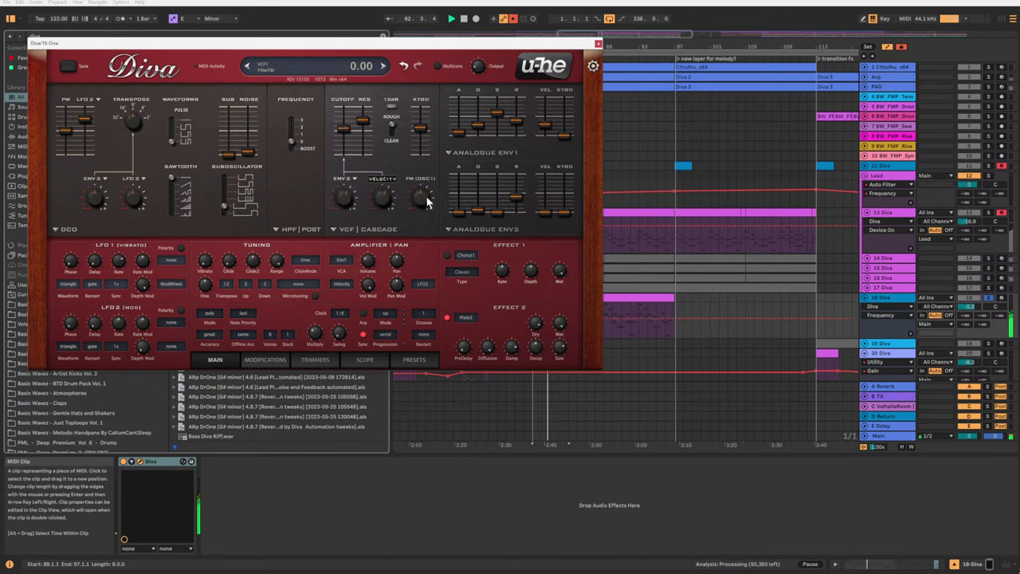
{"action": "left_click", "coordinate": [969, 306]}
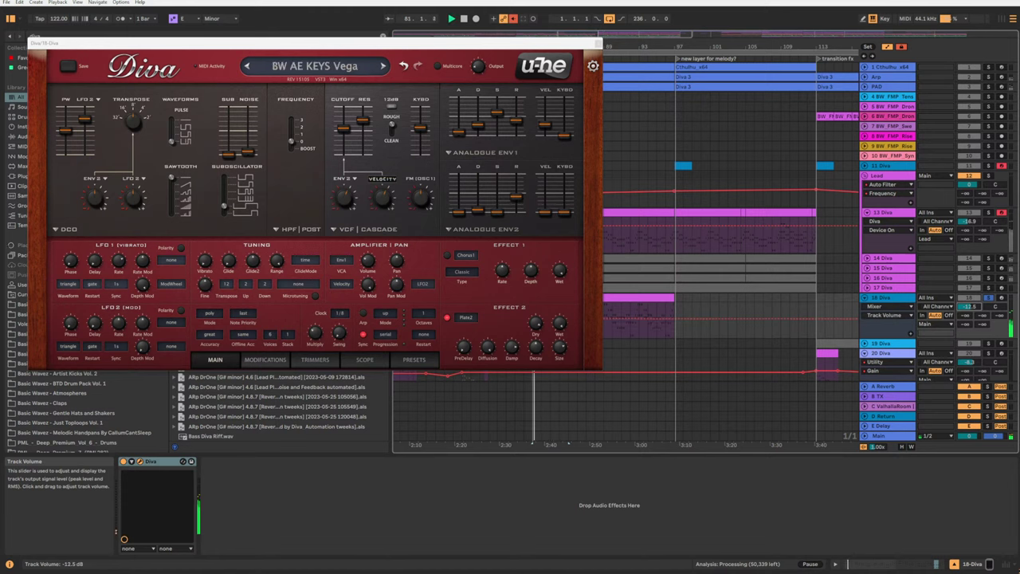
{"action": "left_click", "coordinate": [598, 44]}
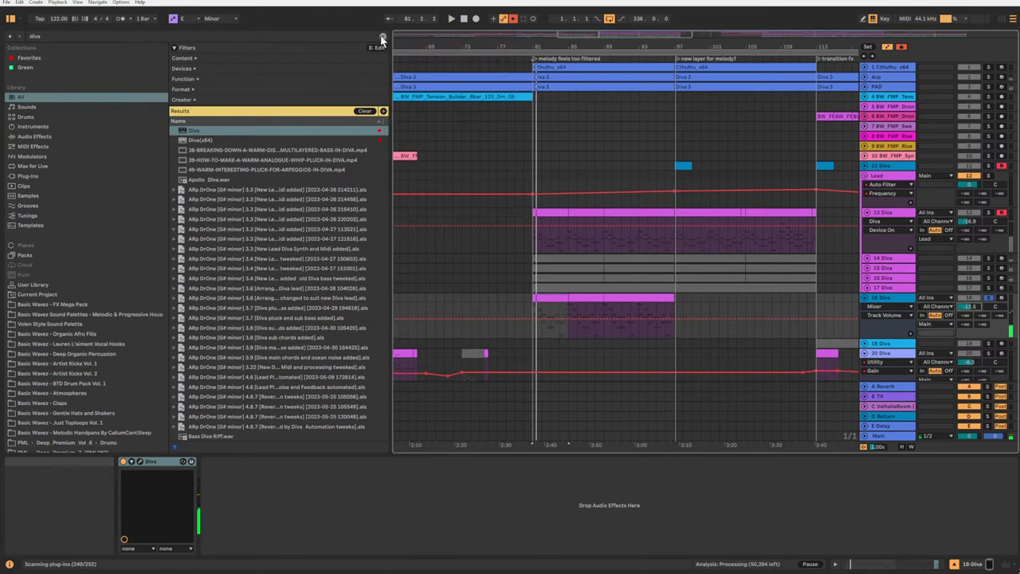
Copy ValhallaVintageVerb from the TX return onto the 18 Diva track and set its decay to 4.49 s.
{"action": "left_click", "coordinate": [886, 395]}
{"action": "left_click", "coordinate": [172, 462]}
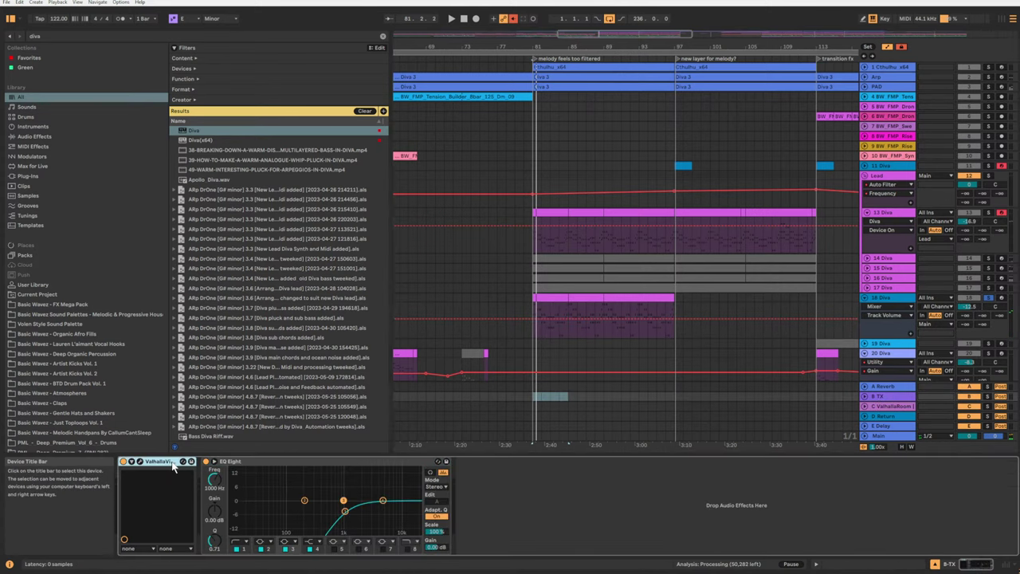
{"action": "left_click", "coordinate": [896, 298]}
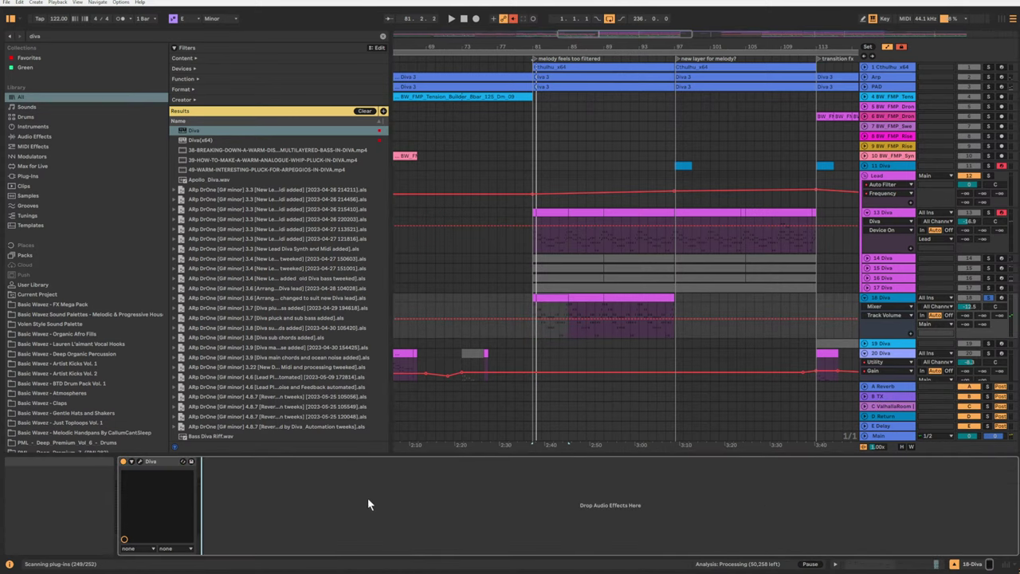
{"action": "key", "text": "ctrl+v"}
{"action": "left_click", "coordinate": [222, 461]}
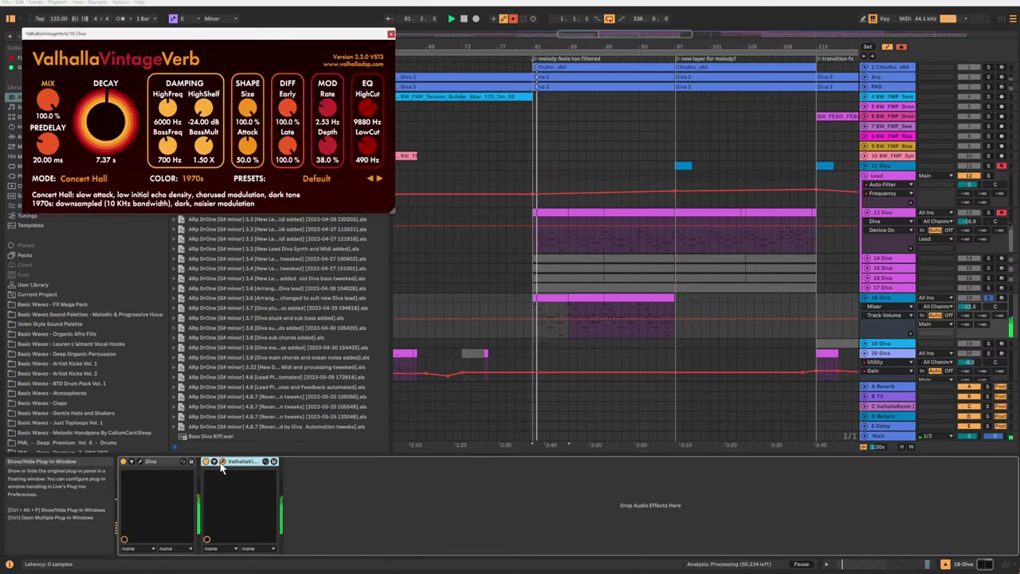
{"action": "left_click_drag", "start_coordinate": [88, 142], "coordinate": [45, 101]}
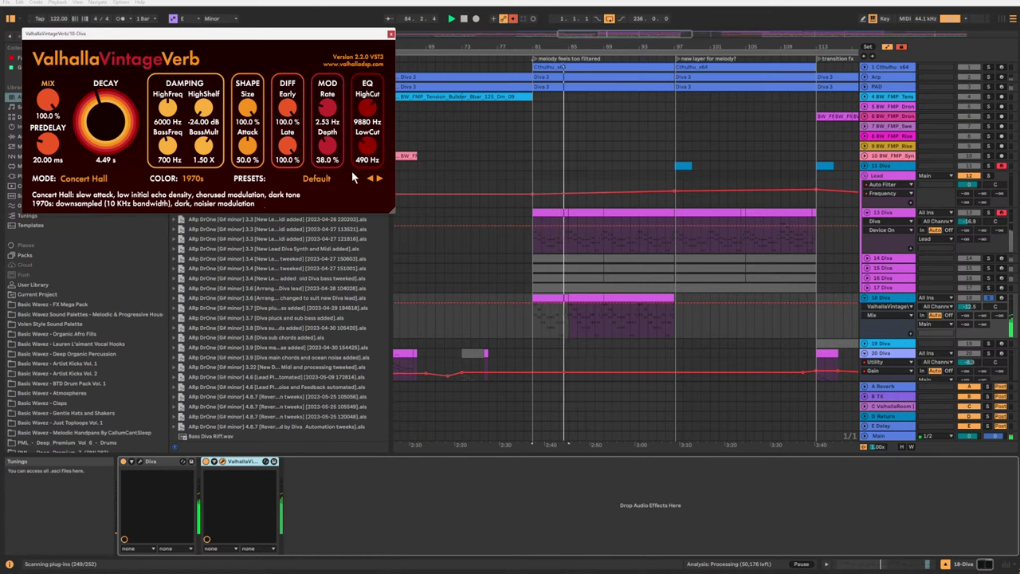
{"action": "left_click", "coordinate": [390, 33]}
Add an EQ Eight after the reverb on the 18 Diva track and dip about 6.57 dB at 774 Hz.
{"action": "key", "text": "ctrl+f"}
{"action": "type", "text": "eq"}
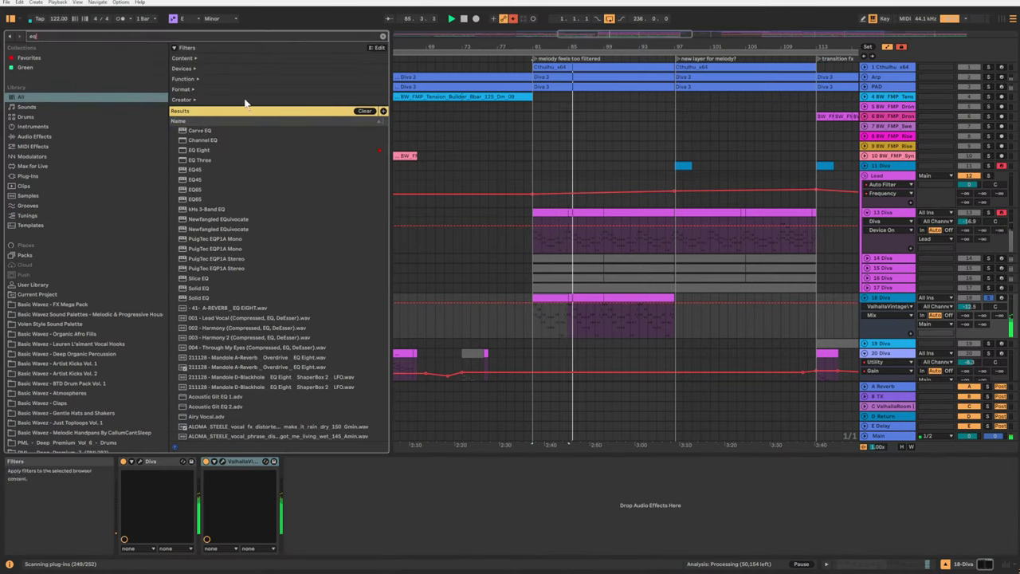
{"action": "left_click", "coordinate": [203, 151]}
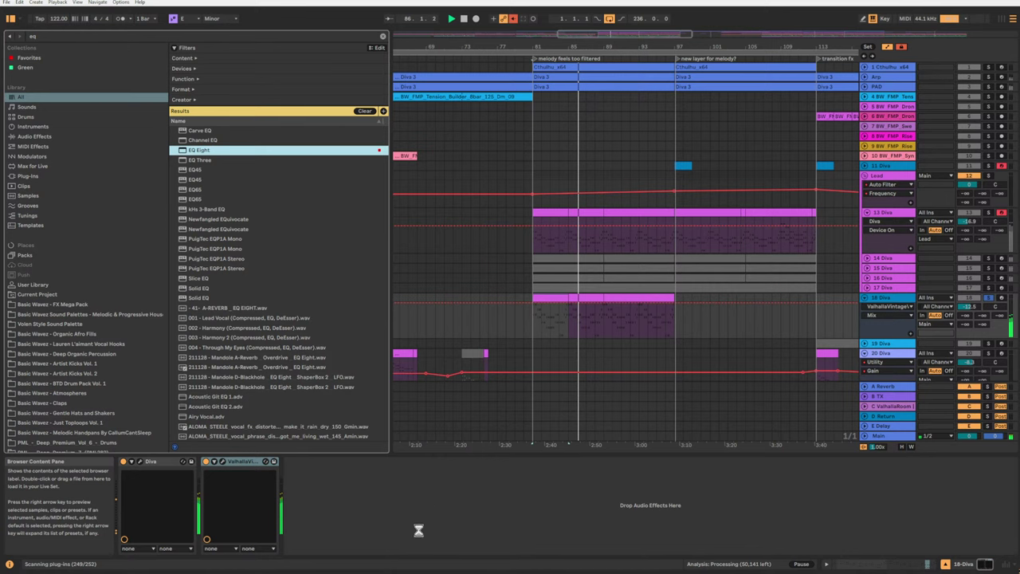
{"action": "left_click_drag", "start_coordinate": [426, 501], "coordinate": [419, 514]}
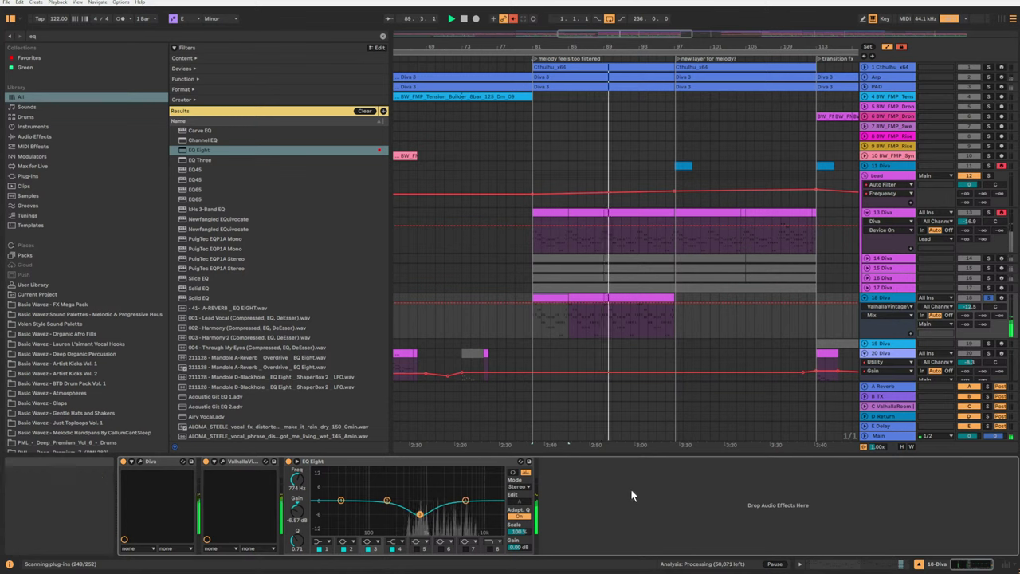
Unsolo the 18 Diva track, play the mix from bar 78 and set its volume to -18.0 dB.
{"action": "left_click", "coordinate": [506, 323]}
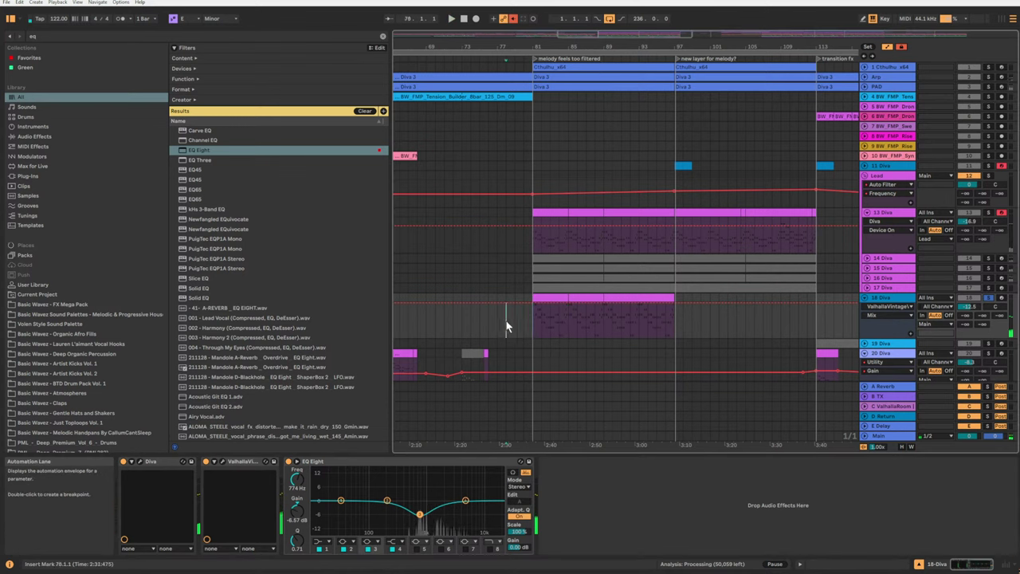
{"action": "left_click", "coordinate": [988, 297]}
{"action": "left_click", "coordinate": [988, 298]}
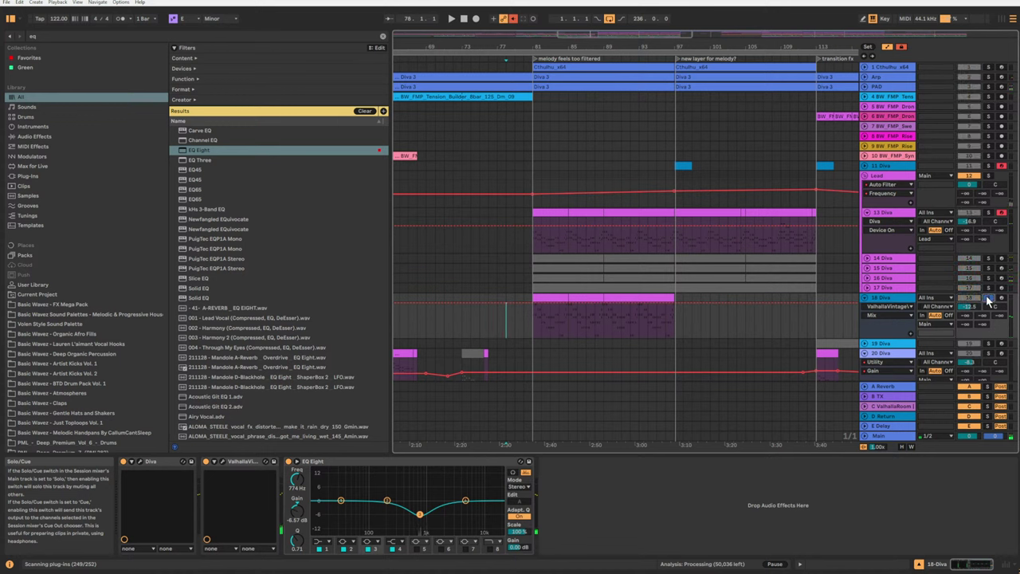
{"action": "left_click", "coordinate": [988, 298]}
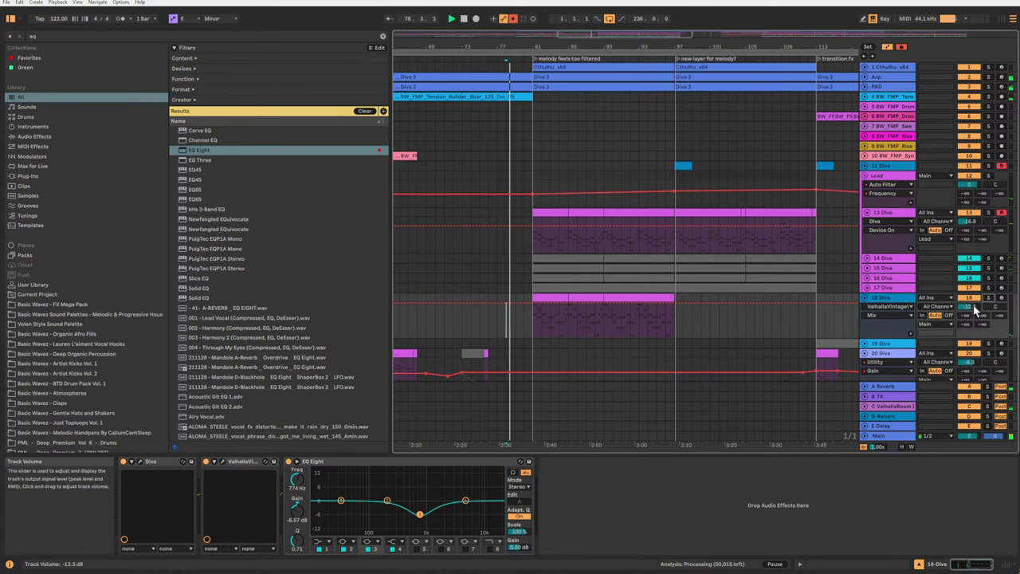
{"action": "left_click", "coordinate": [968, 306]}
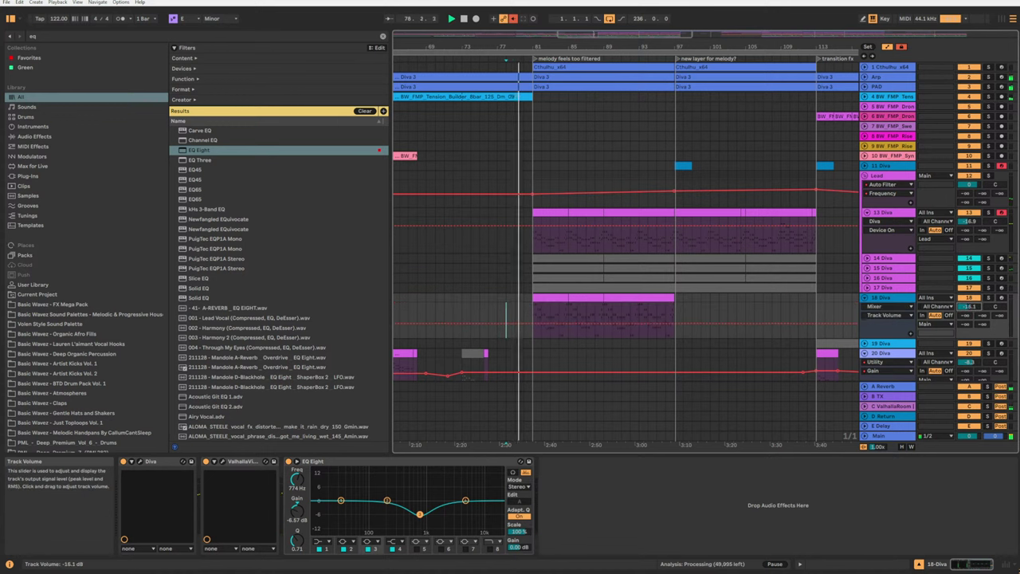
{"action": "left_click_drag", "start_coordinate": [968, 306], "coordinate": [968, 367]}
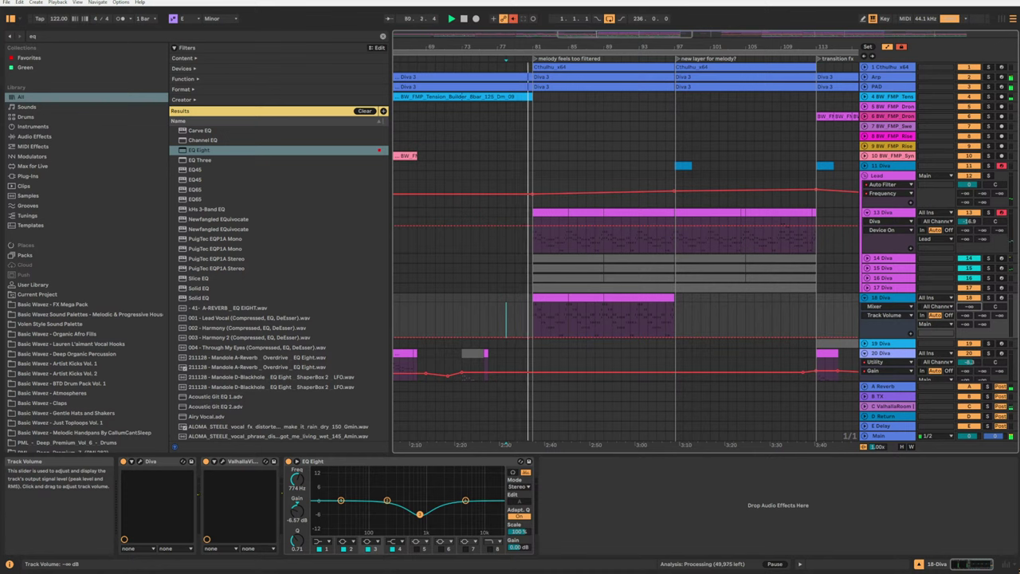
{"action": "left_click_drag", "start_coordinate": [968, 306], "coordinate": [968, 288]}
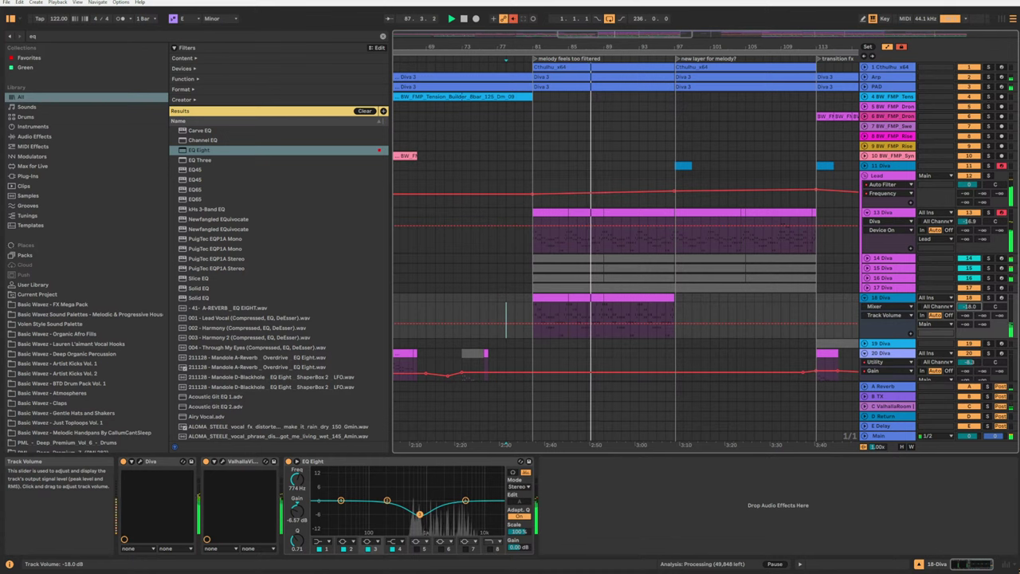
Cut about 13.3 dB at 4.45 kHz in the EQ Eight and set the 18 Diva track volume to -11.8 dB.
{"action": "left_click_drag", "start_coordinate": [387, 500], "coordinate": [463, 527]}
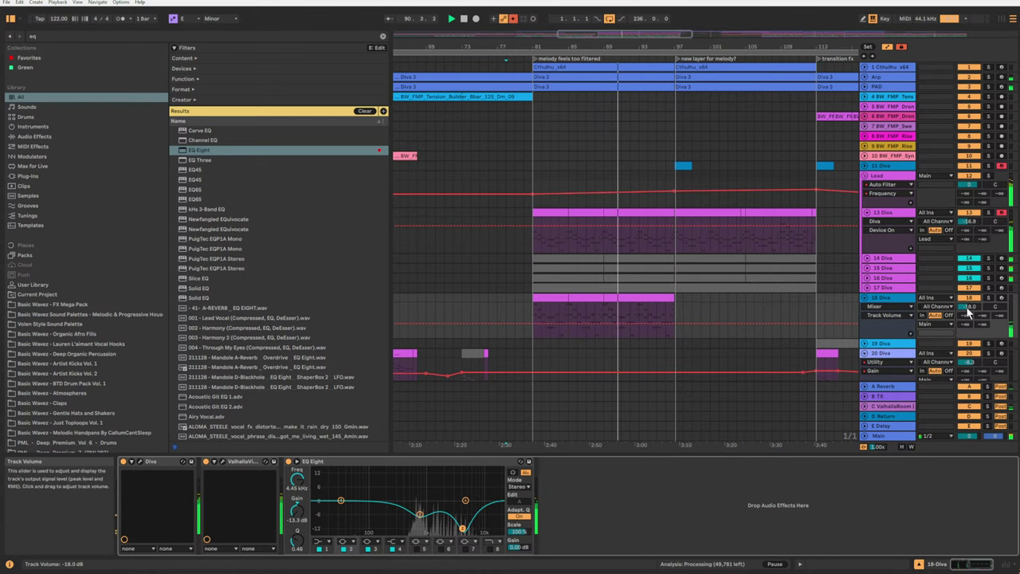
{"action": "left_click_drag", "start_coordinate": [968, 313], "coordinate": [968, 295]}
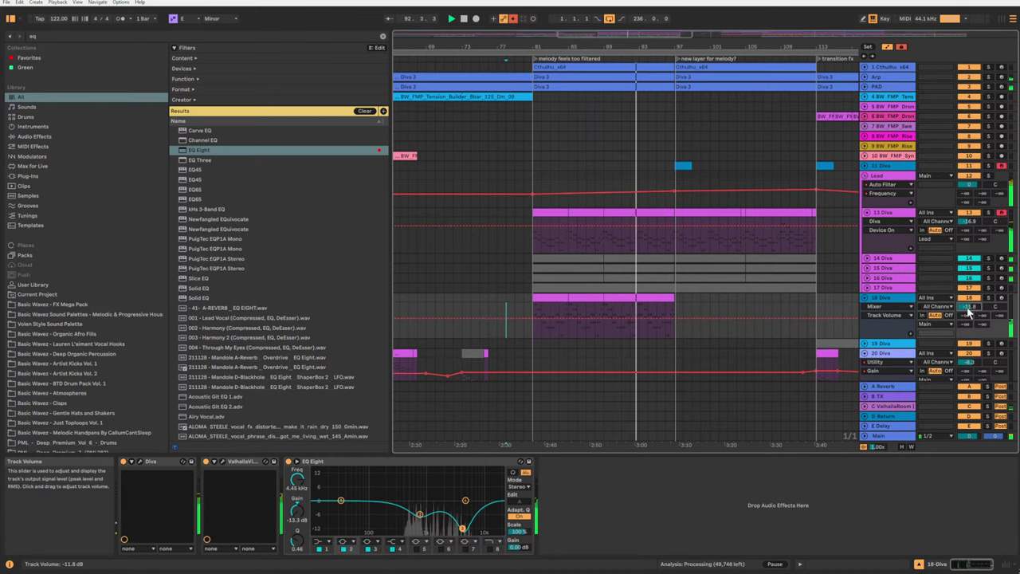
{"action": "key", "text": "space"}
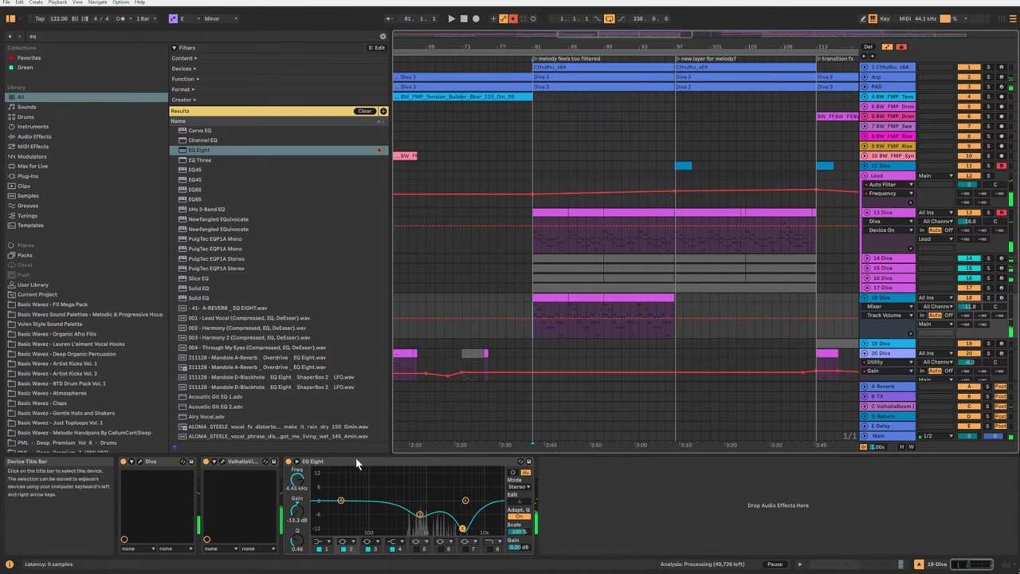
Set the EQ Eight's upper cut to -1.12 dB at 4.00 kHz and enable filter 8 as a high cut at 1.24 kHz.
{"action": "left_click_drag", "start_coordinate": [462, 528], "coordinate": [460, 503]}
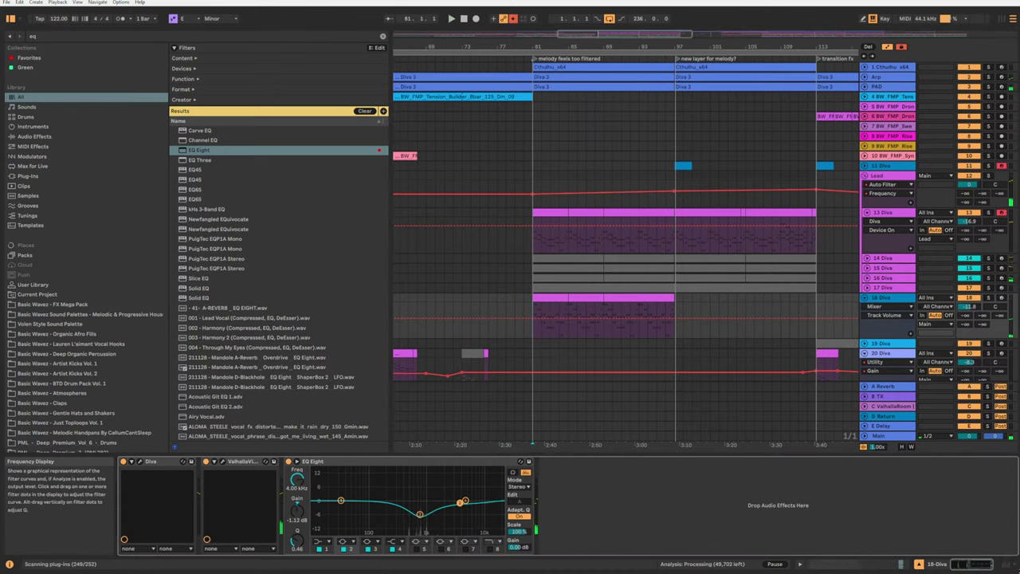
{"action": "left_click", "coordinate": [489, 549]}
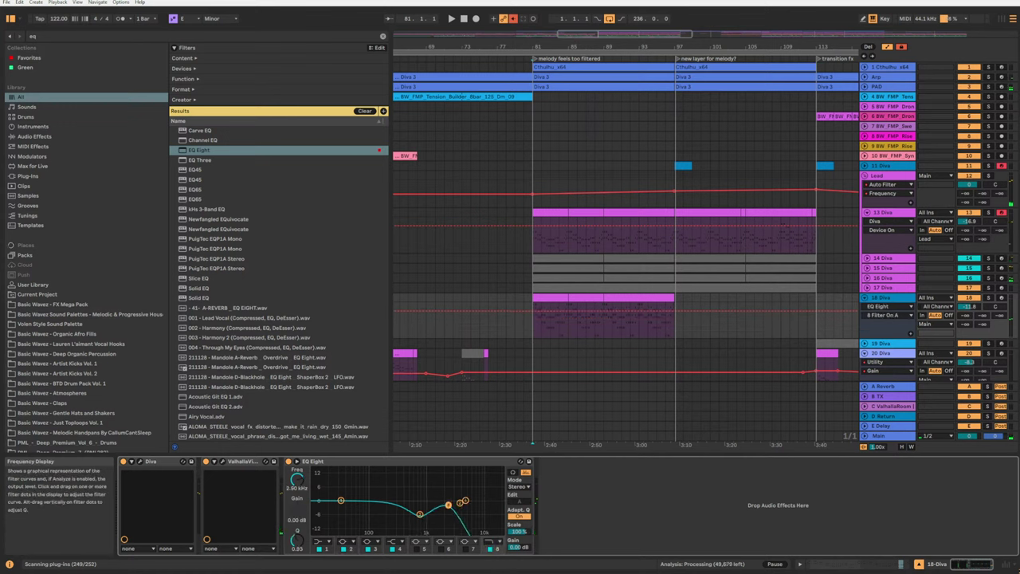
{"action": "left_click_drag", "start_coordinate": [444, 504], "coordinate": [430, 501]}
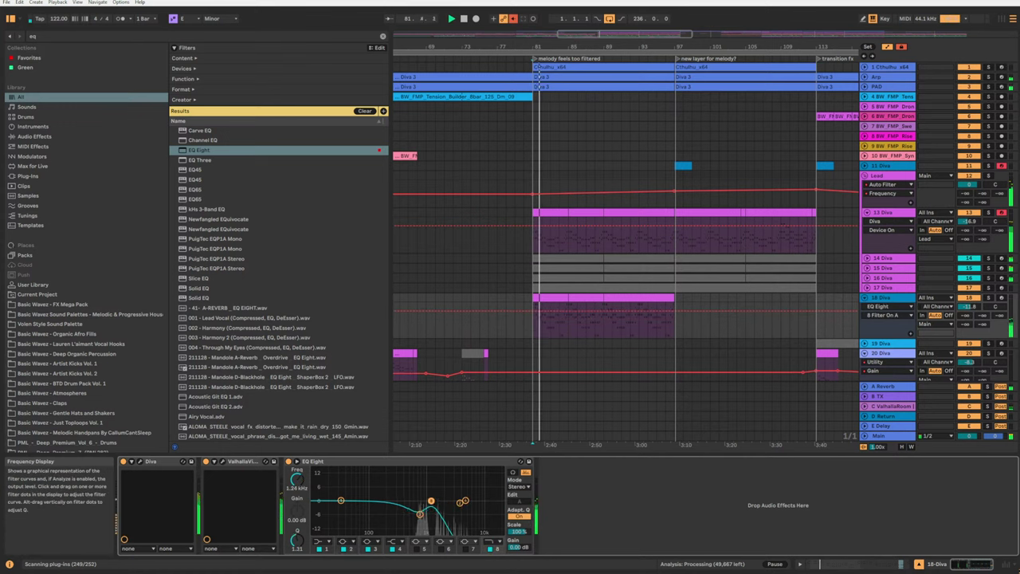
Play from bar 89 while raising the 18 Diva track's volume and slightly deepening and lowering the EQ Eight's low-mid dip.
{"action": "left_click", "coordinate": [607, 330]}
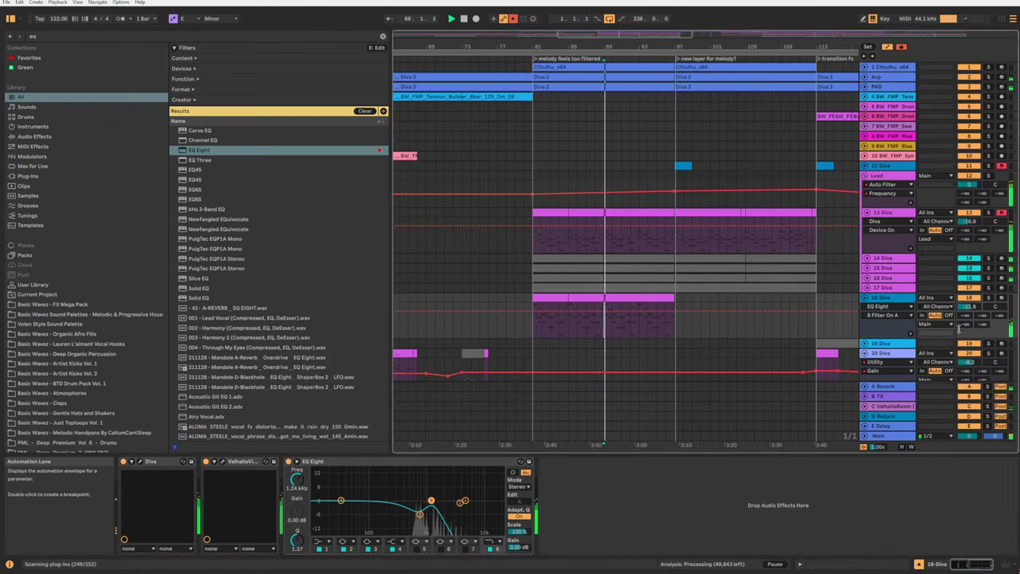
{"action": "left_click_drag", "start_coordinate": [966, 311], "coordinate": [967, 304]}
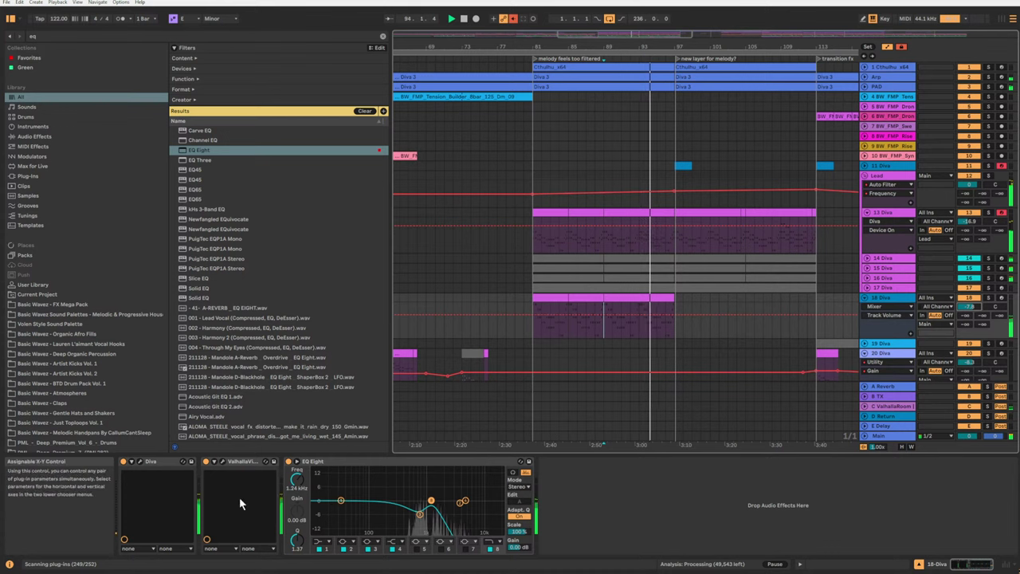
{"action": "mouse_move", "coordinate": [420, 514]}
{"action": "left_mouse_down"}
{"action": "mouse_move", "coordinate": [416, 503]}
{"action": "mouse_move", "coordinate": [416, 518]}
{"action": "left_mouse_up"}
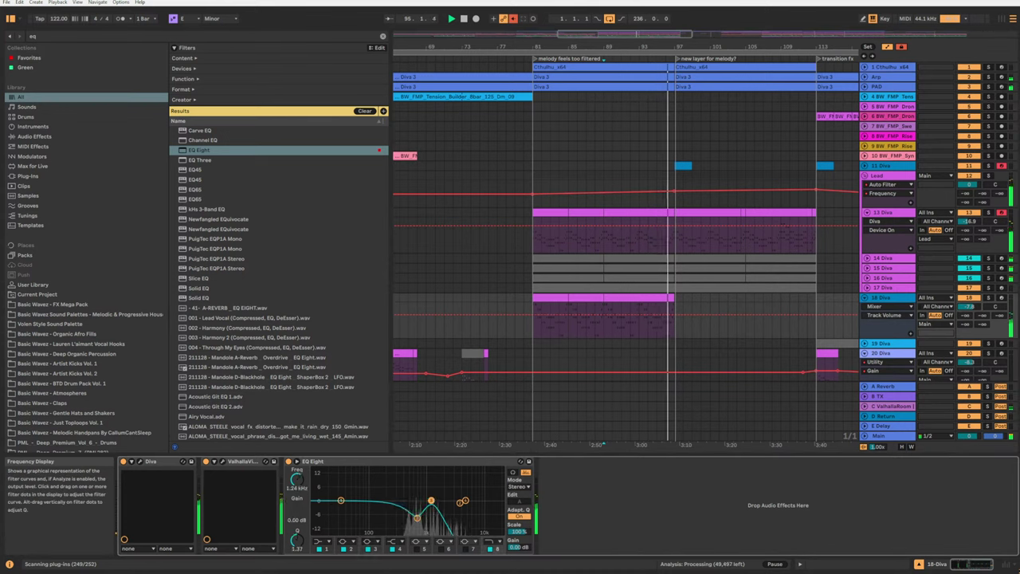
Switch EQ Eight filter 8 to a steeper high cut at about 2.02 kHz and set the 18 Diva volume to -9.8 dB.
{"action": "left_click", "coordinate": [498, 543]}
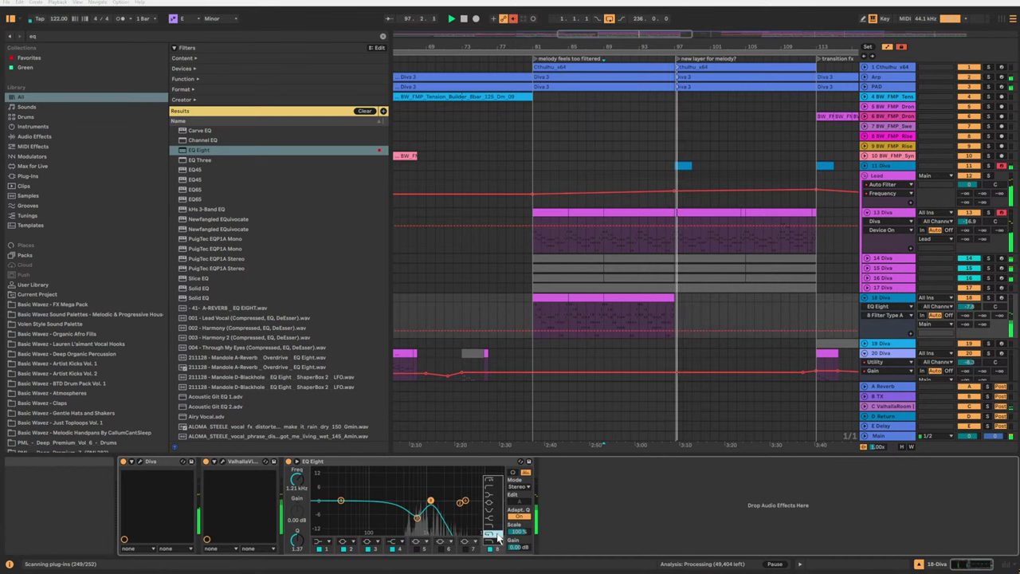
{"action": "left_click", "coordinate": [493, 533]}
{"action": "left_click_drag", "start_coordinate": [430, 500], "coordinate": [443, 507]}
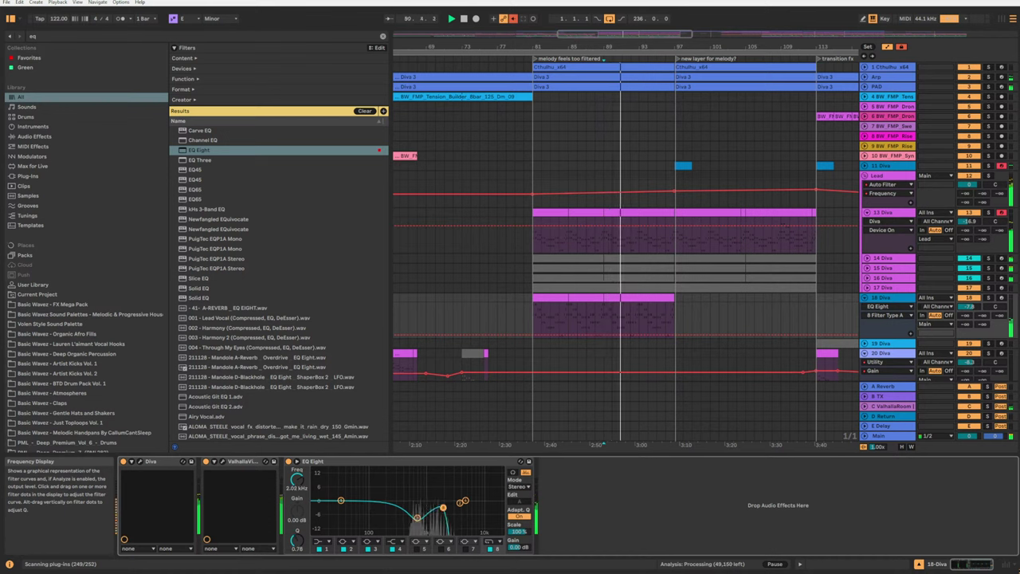
{"action": "left_click_drag", "start_coordinate": [968, 307], "coordinate": [968, 314]}
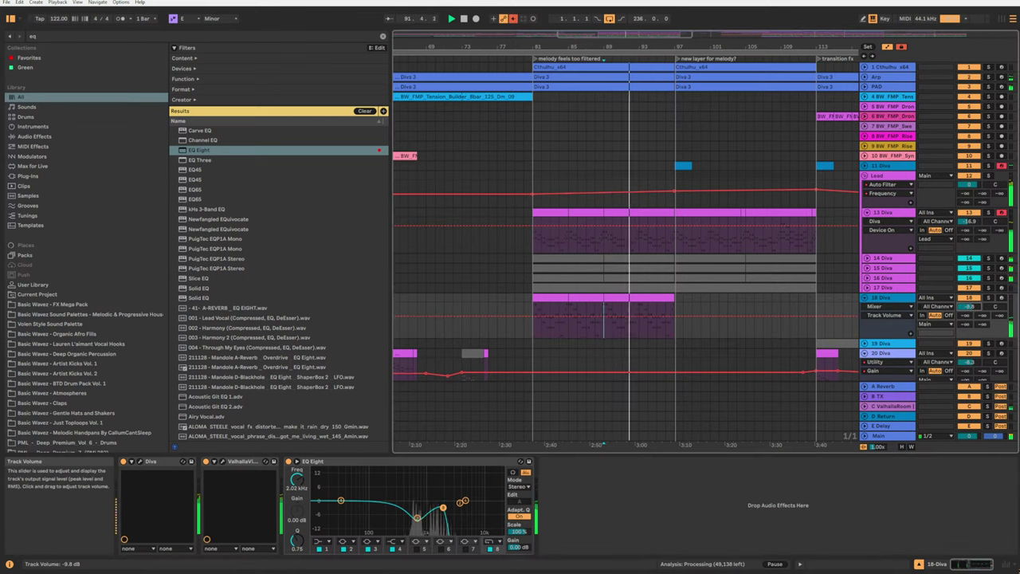
{"action": "key", "text": "space"}
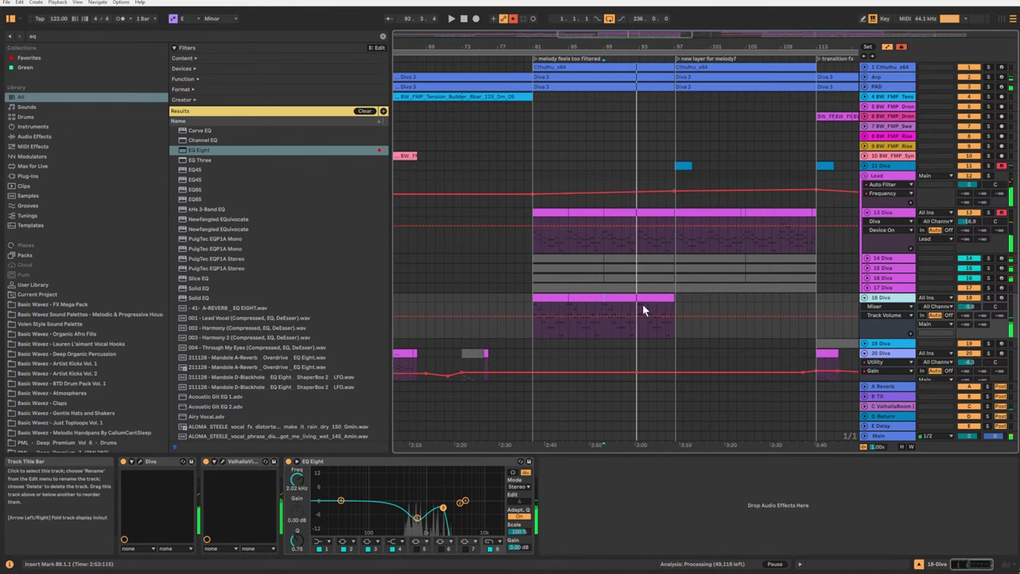
Add an Auto Filter after the EQ Eight on the 18 Diva track and set its filter frequency to 2.00 kHz.
{"action": "left_click", "coordinate": [382, 38]}
{"action": "type", "text": "aut"}
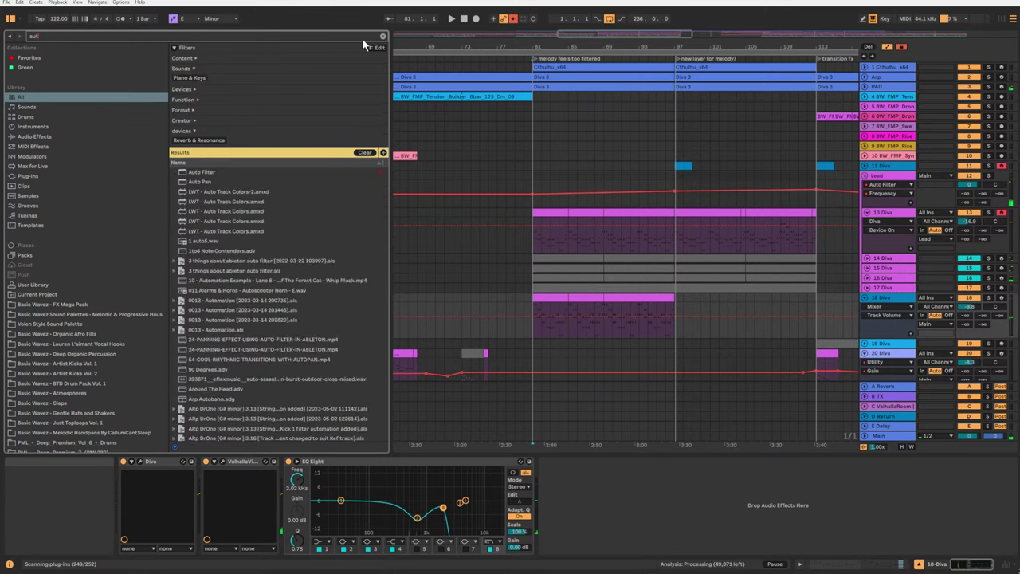
{"action": "left_click", "coordinate": [214, 173]}
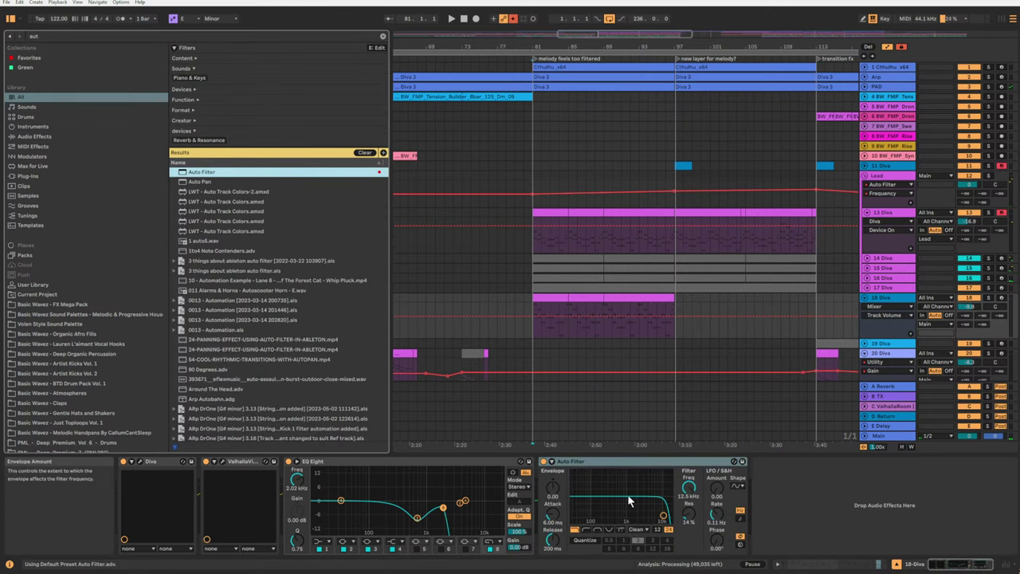
{"action": "left_click_drag", "start_coordinate": [663, 515], "coordinate": [651, 515]}
{"action": "right_click", "coordinate": [688, 487]}
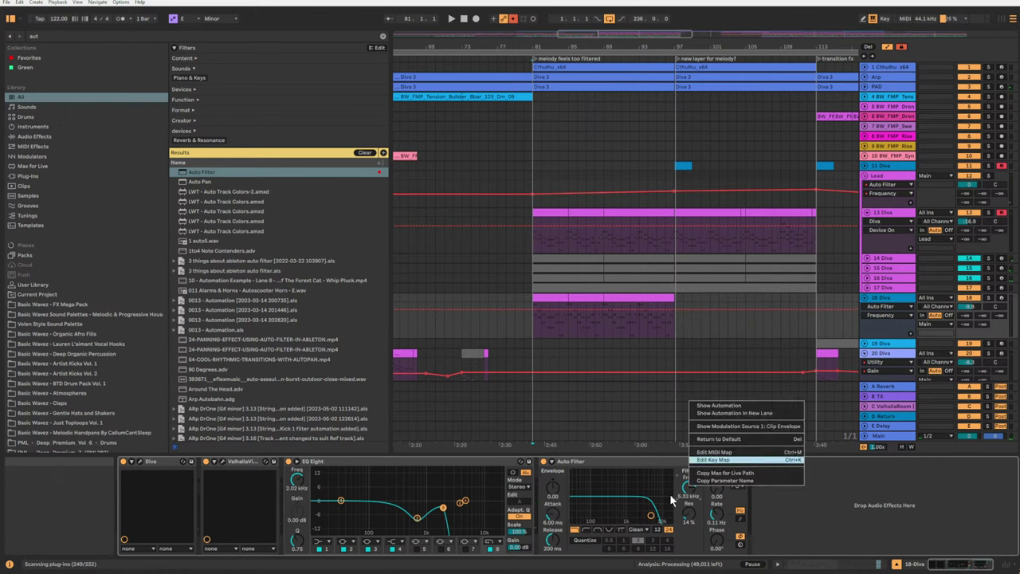
{"action": "left_click", "coordinate": [685, 494]}
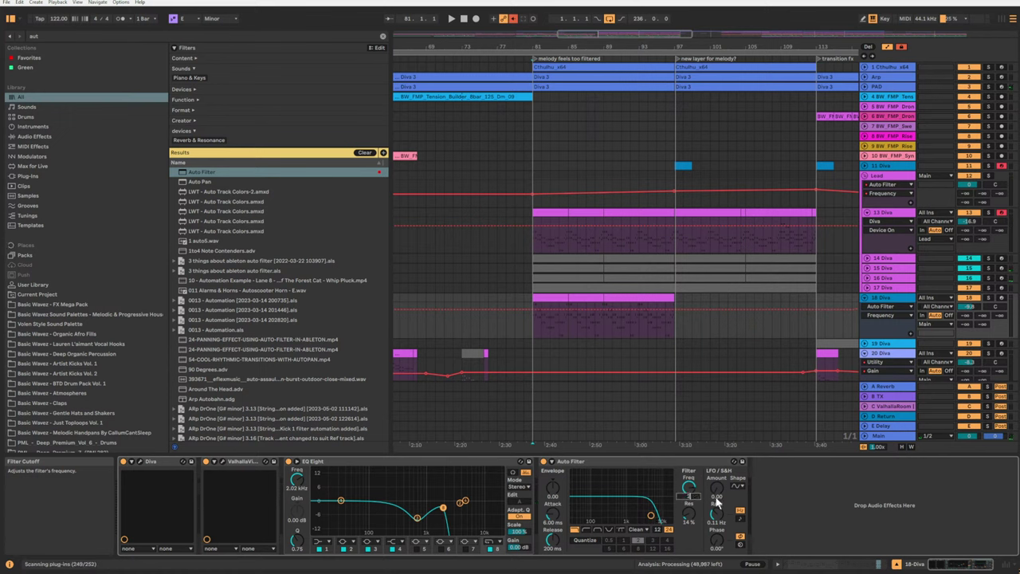
{"action": "key", "text": "Return"}
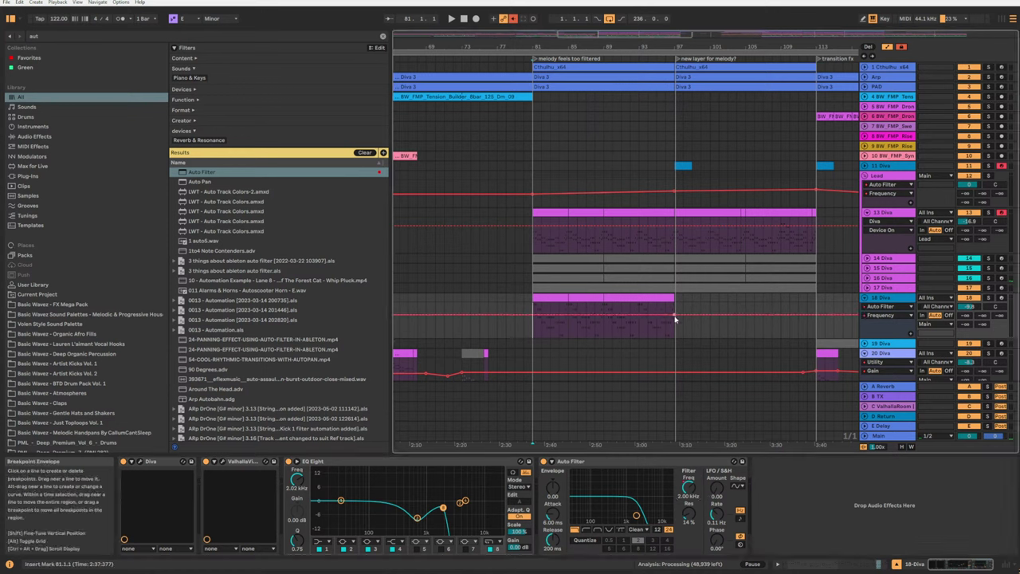
Automate the 18 Diva Auto Filter frequency to rise from about 555 Hz at bar 81 to 2.00 kHz near bar 94.
{"action": "left_click_drag", "start_coordinate": [535, 319], "coordinate": [532, 328]}
{"action": "left_click", "coordinate": [523, 301]}
{"action": "key", "text": "space"}
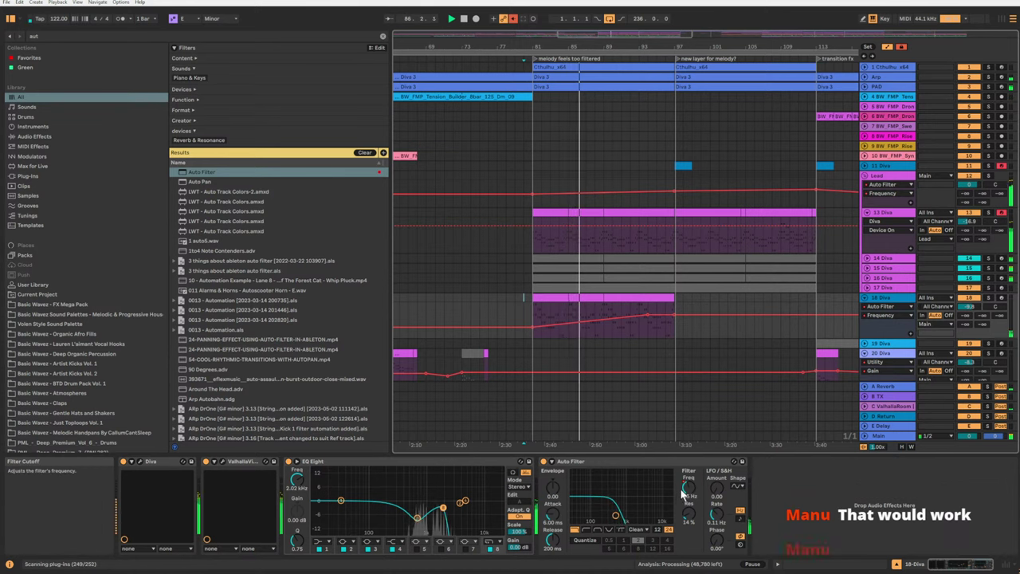
{"action": "left_click_drag", "start_coordinate": [586, 321], "coordinate": [532, 321]}
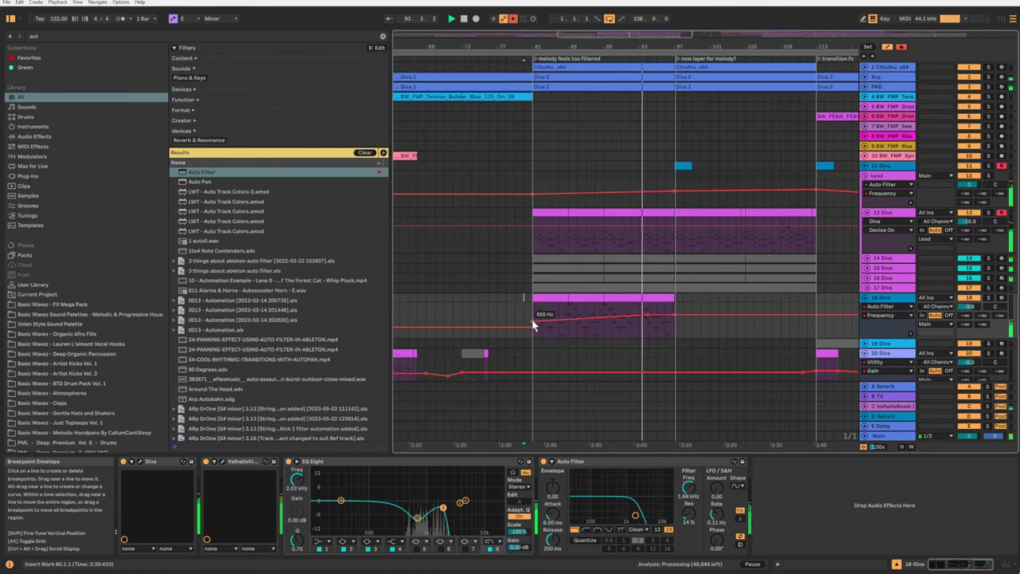
Raise the Lead group's Auto Filter frequency automation at bar 97 and add a peak of about 5.39 kHz near bar 106.
{"action": "left_click", "coordinate": [660, 193]}
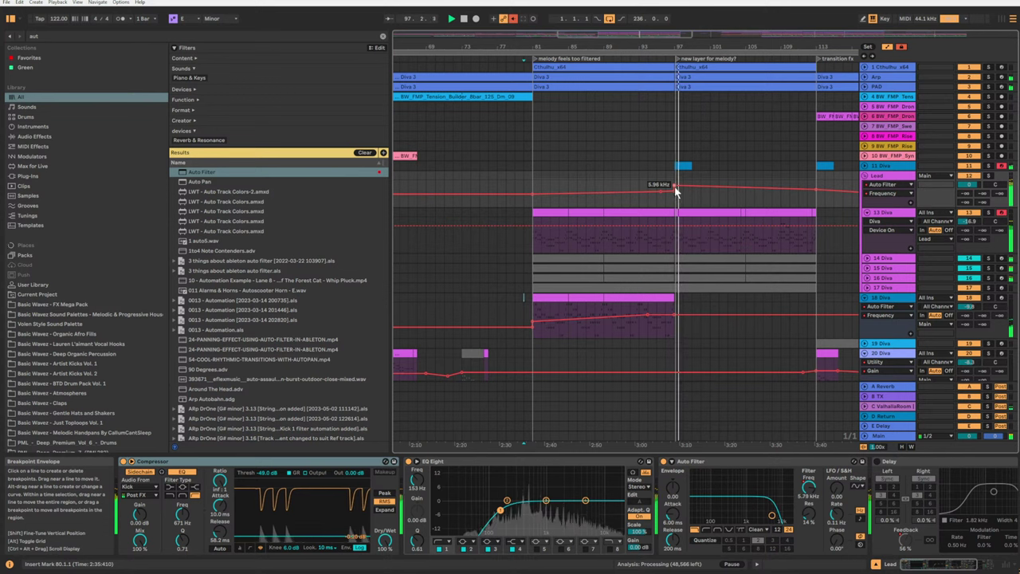
{"action": "left_click_drag", "start_coordinate": [674, 186], "coordinate": [674, 189]}
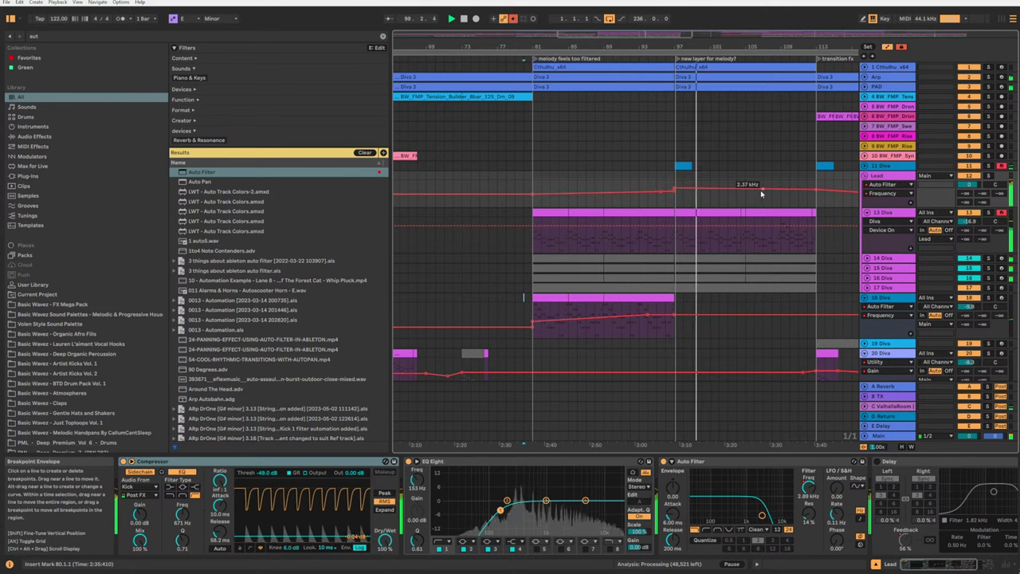
{"action": "left_click_drag", "start_coordinate": [754, 188], "coordinate": [753, 186]}
Deactivate the two Pad Motif clips at bars 101 and 107.
{"action": "scroll", "coordinate": [781, 249], "scroll_direction": "down", "scroll_amount": 5}
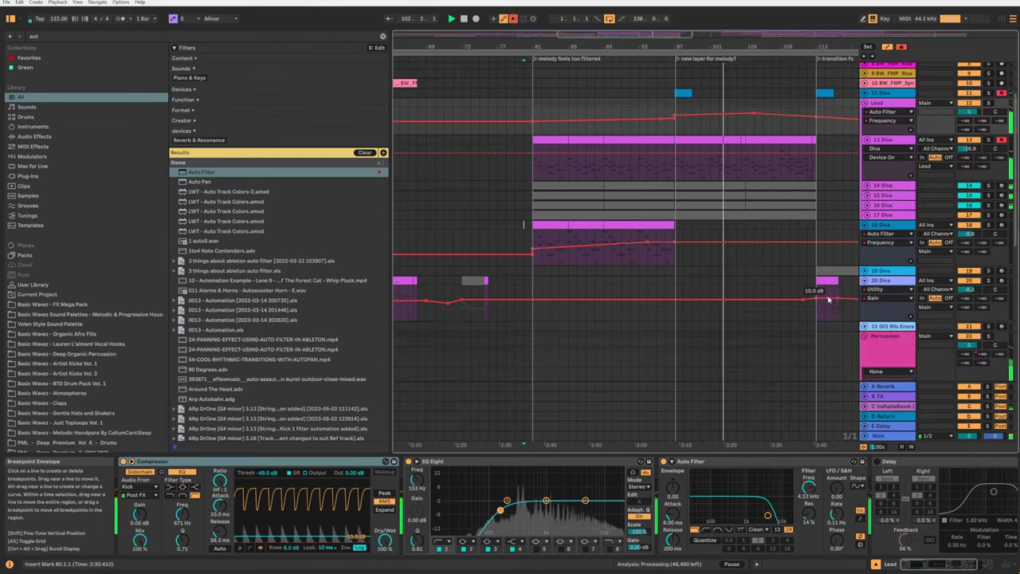
{"action": "scroll", "coordinate": [810, 272], "scroll_direction": "down", "scroll_amount": 7}
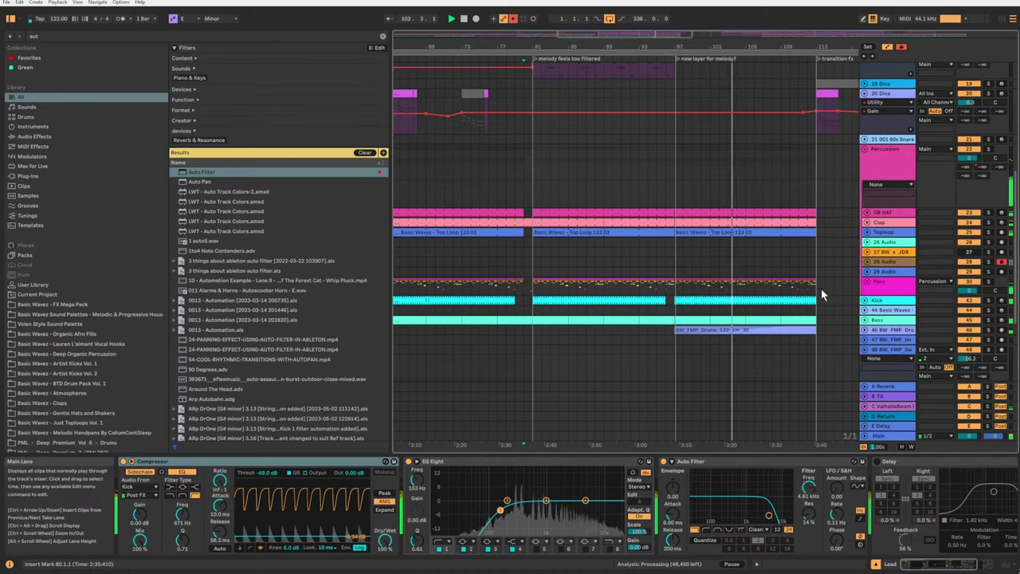
{"action": "scroll", "coordinate": [820, 288], "scroll_direction": "down", "scroll_amount": 2}
{"action": "key", "text": "space"}
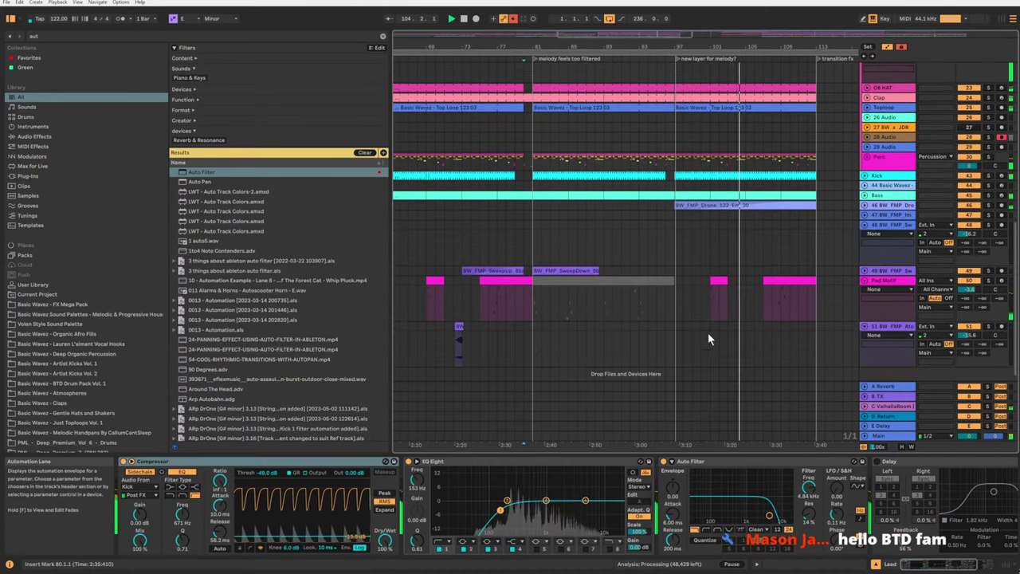
{"action": "left_click", "coordinate": [711, 287]}
{"action": "left_click", "coordinate": [719, 280]}
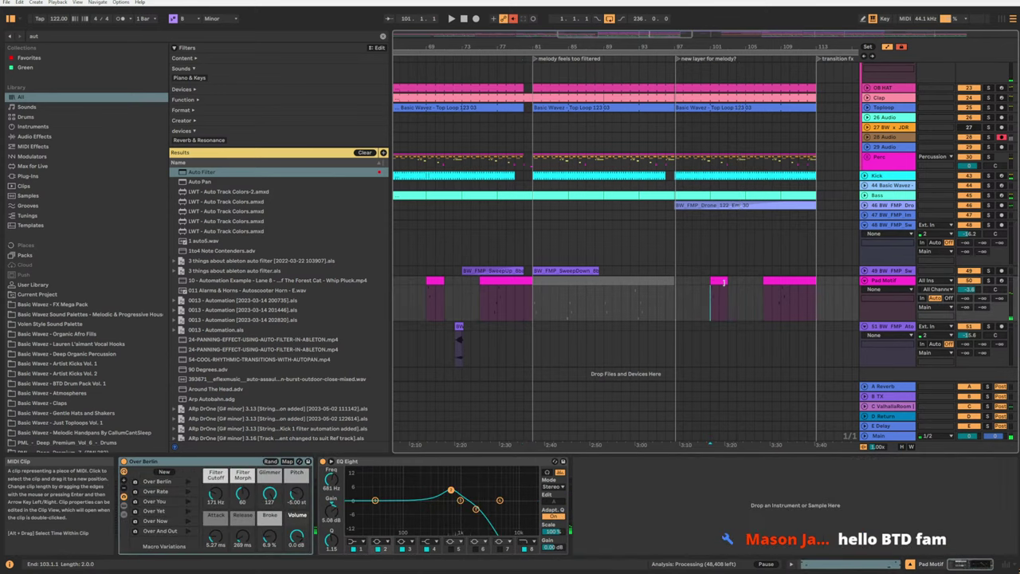
{"action": "left_click", "coordinate": [793, 279], "text": "shift"}
{"action": "key", "text": "0"}
Play the arrangement from about bar 98 to check the section without the Pad Motif clips.
{"action": "left_click", "coordinate": [682, 290]}
{"action": "key", "text": "space"}
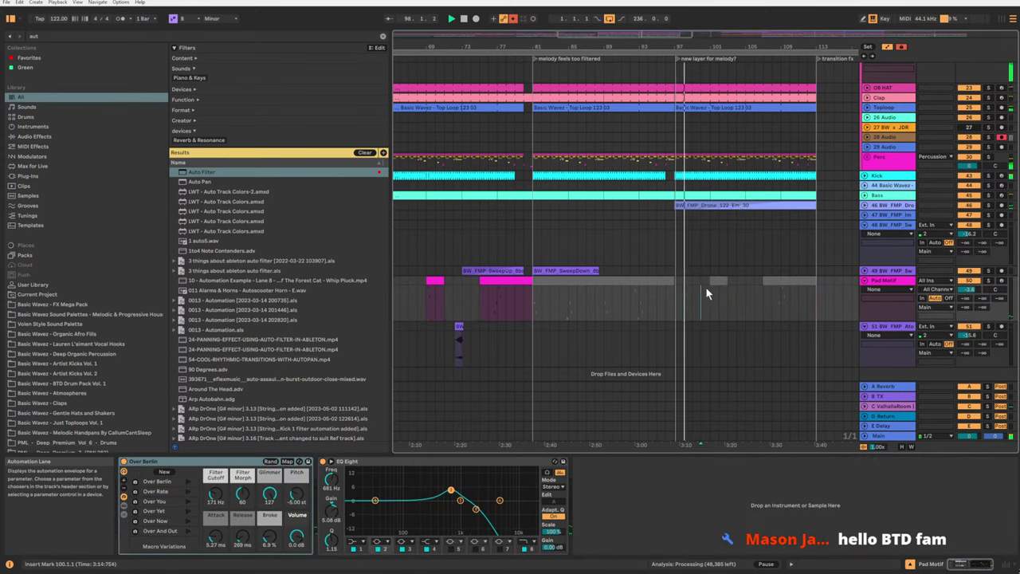
{"action": "left_click_drag", "start_coordinate": [703, 290], "coordinate": [709, 289]}
{"action": "key", "text": "space"}
{"action": "key", "text": "space"}
Play from bar 88 and move the Lead frequency breakpoint just before bar 97 back to about bar 89 for a smoother rise.
{"action": "scroll", "coordinate": [796, 239], "scroll_direction": "up", "scroll_amount": 10}
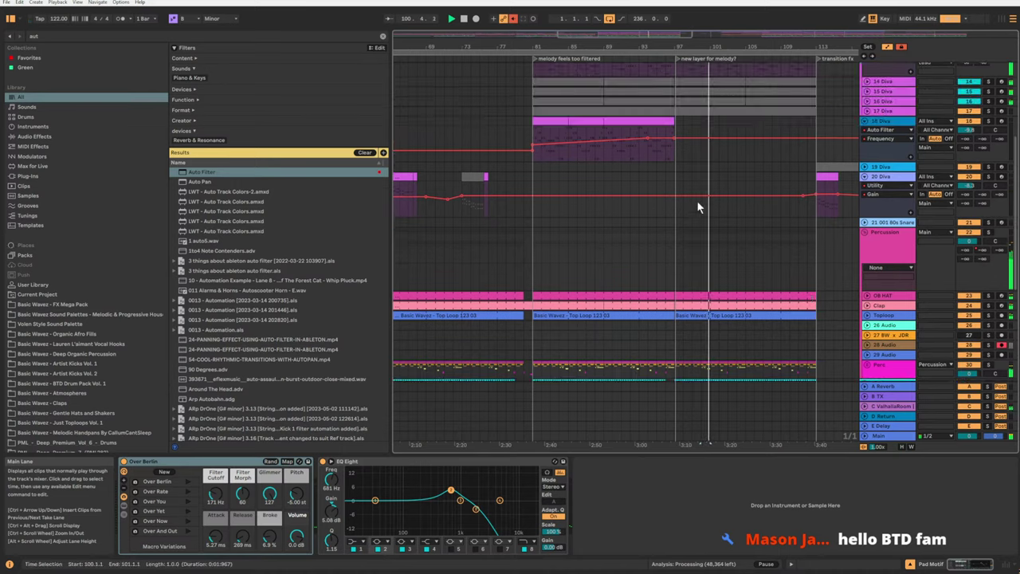
{"action": "scroll", "coordinate": [679, 168], "scroll_direction": "up", "scroll_amount": 1}
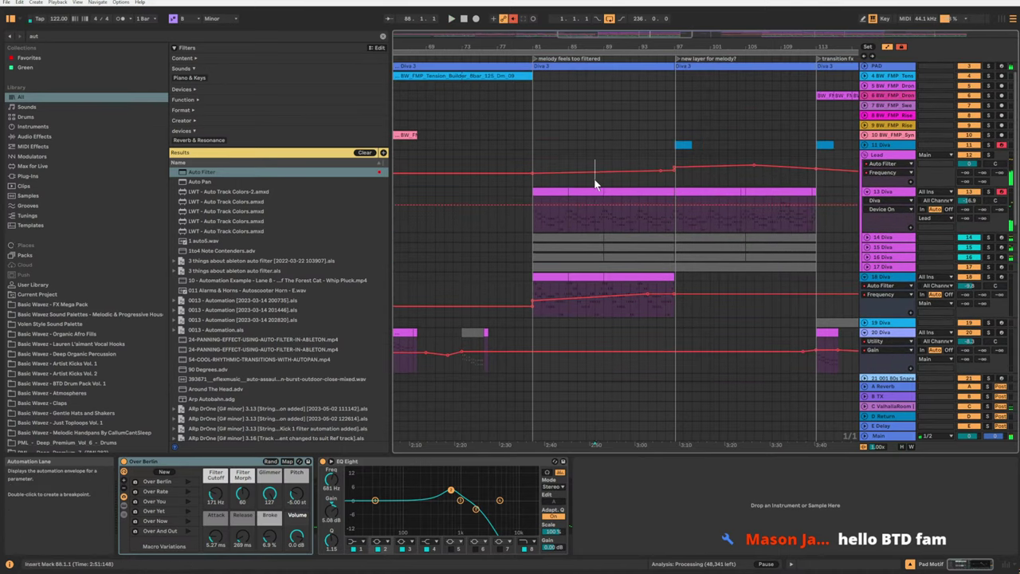
{"action": "left_click", "coordinate": [597, 181]}
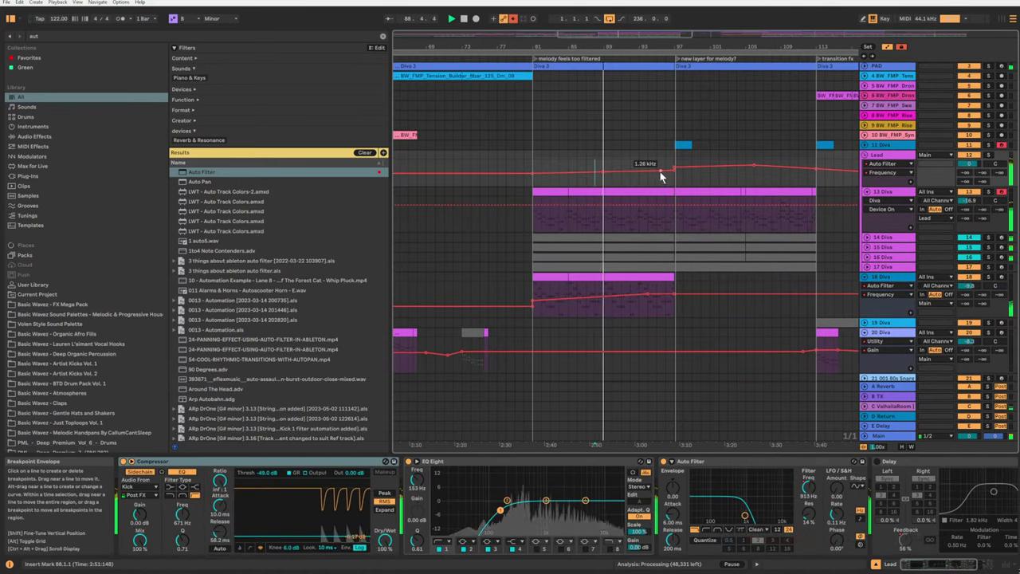
{"action": "left_click", "coordinate": [658, 191]}
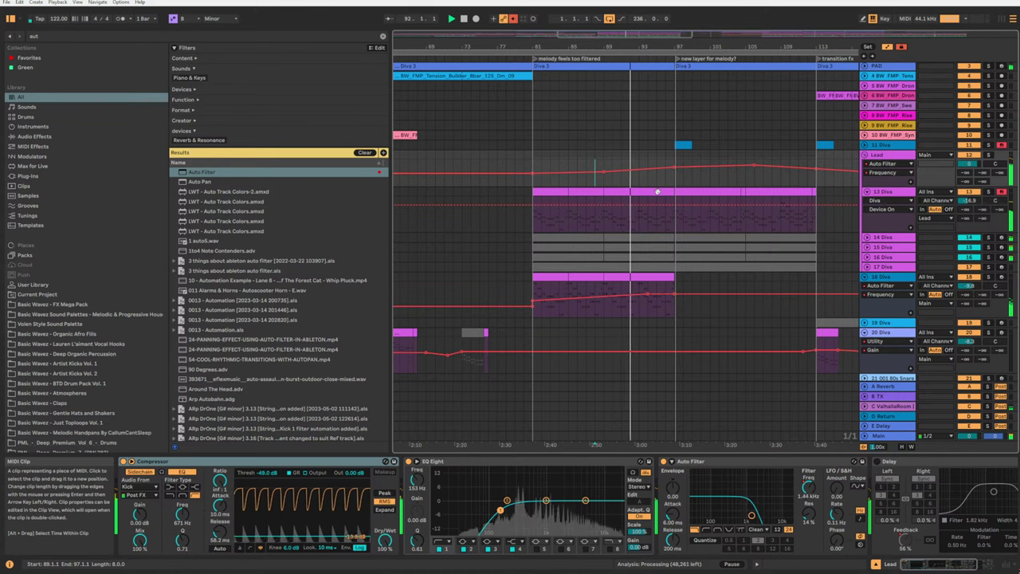
{"action": "left_click", "coordinate": [722, 202]}
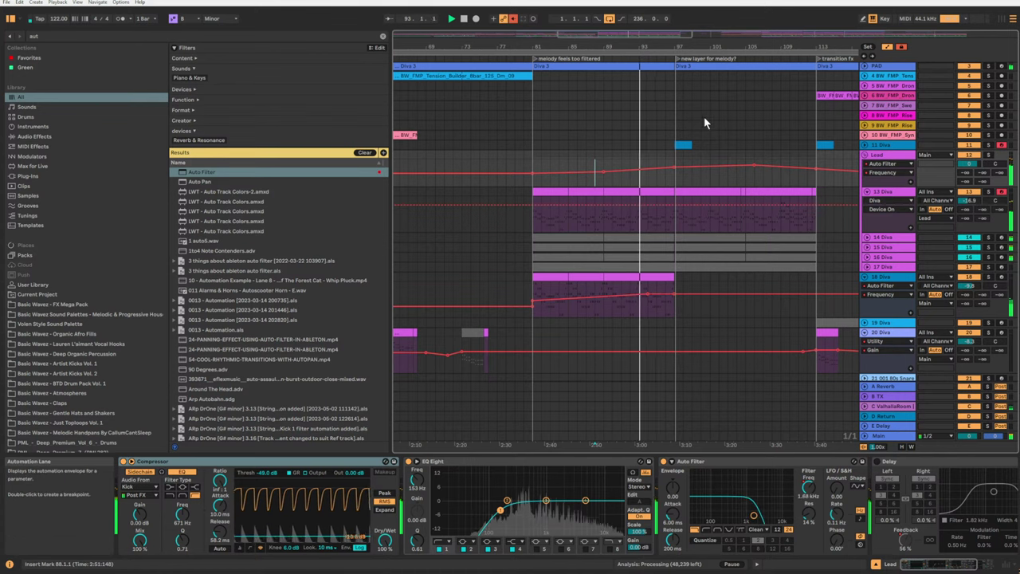
Delete the "melody feels too filtered" locator at bar 81 and review the 18 Diva and Lead filter automation during playback.
{"action": "right_click", "coordinate": [533, 59]}
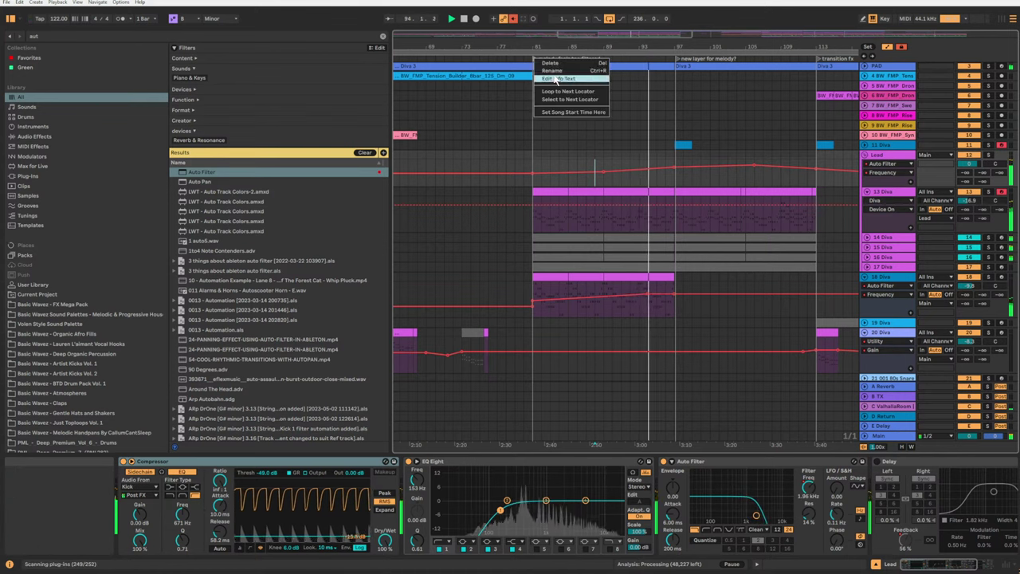
{"action": "left_click", "coordinate": [550, 63]}
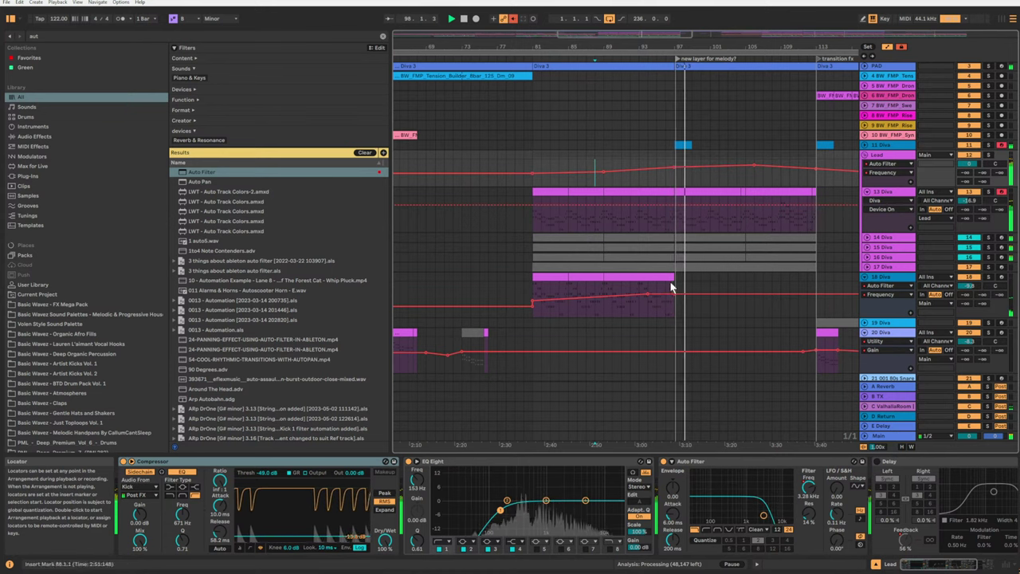
{"action": "left_click", "coordinate": [550, 276]}
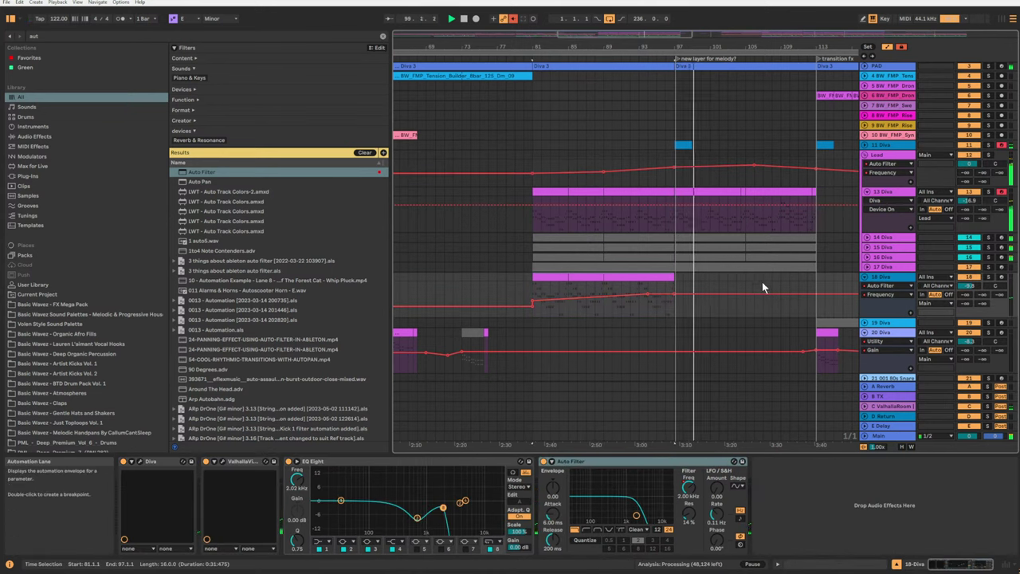
{"action": "left_click", "coordinate": [764, 253]}
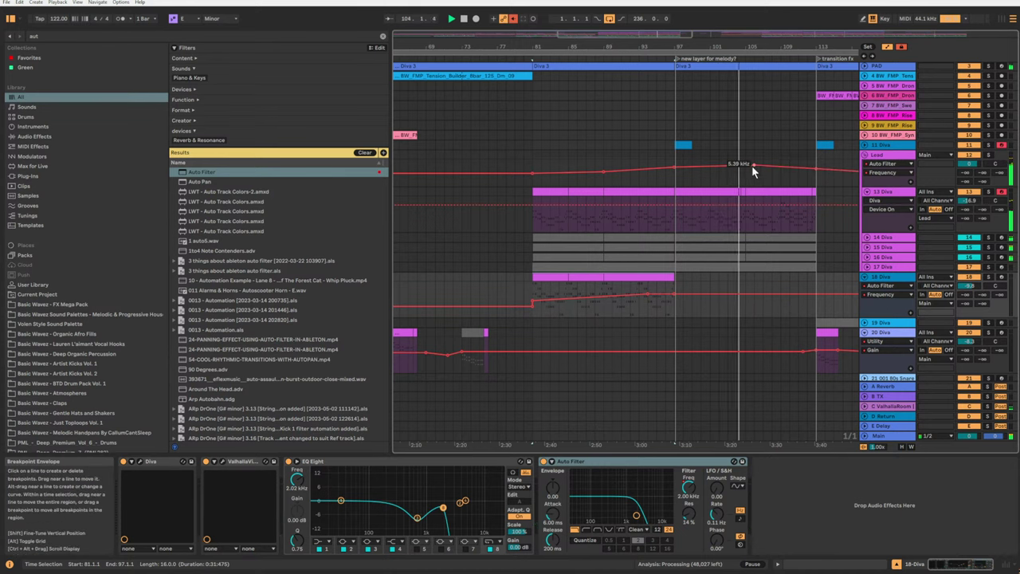
{"action": "left_click", "coordinate": [814, 170]}
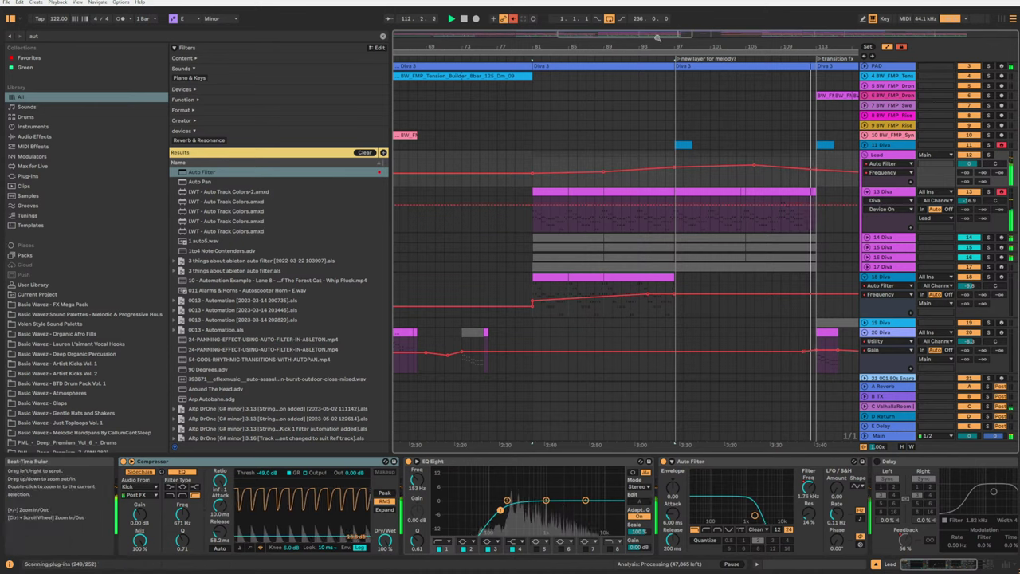
Delete the "new layer for melody?" locator at bar 97.
{"action": "left_click_drag", "start_coordinate": [657, 37], "coordinate": [620, 9]}
{"action": "scroll", "coordinate": [823, 286], "scroll_direction": "down", "scroll_amount": 1}
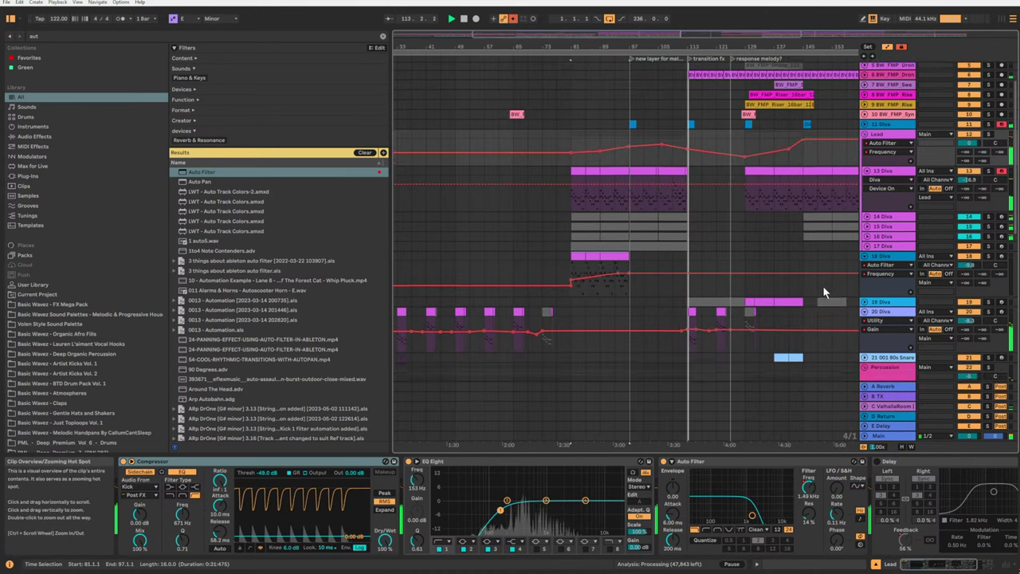
{"action": "scroll", "coordinate": [824, 289], "scroll_direction": "down", "scroll_amount": 15}
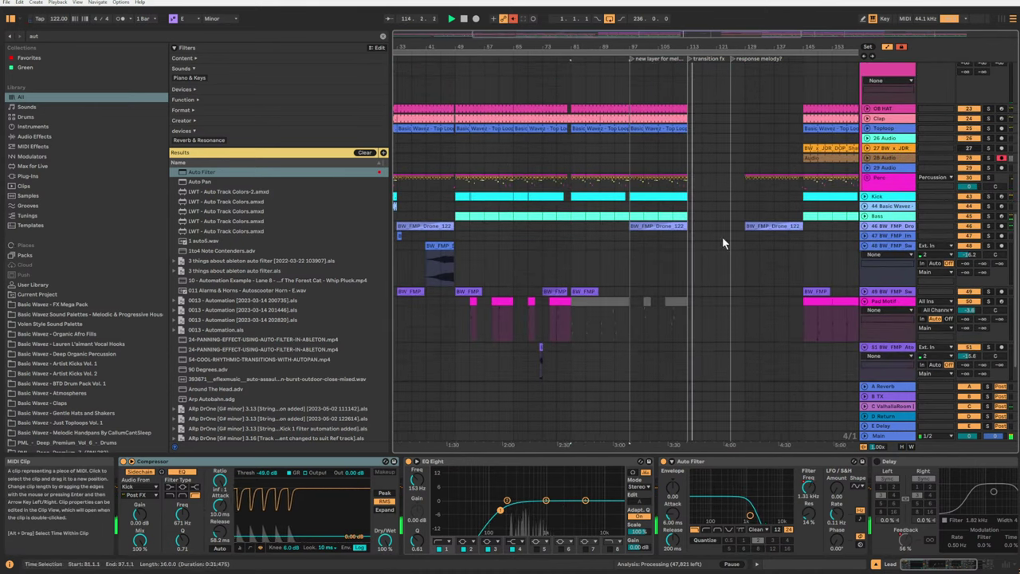
{"action": "right_click", "coordinate": [631, 60]}
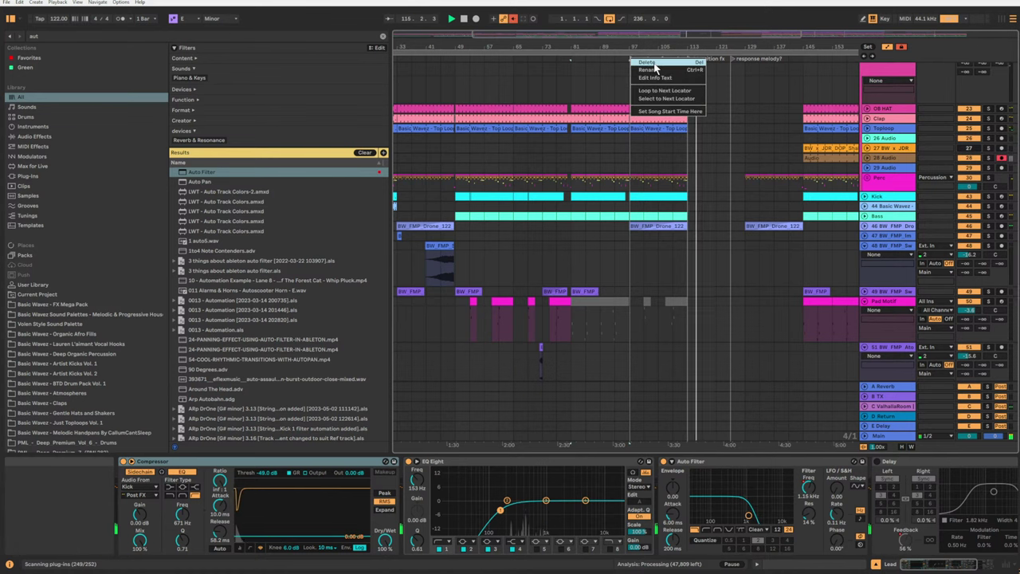
{"action": "left_click", "coordinate": [654, 63]}
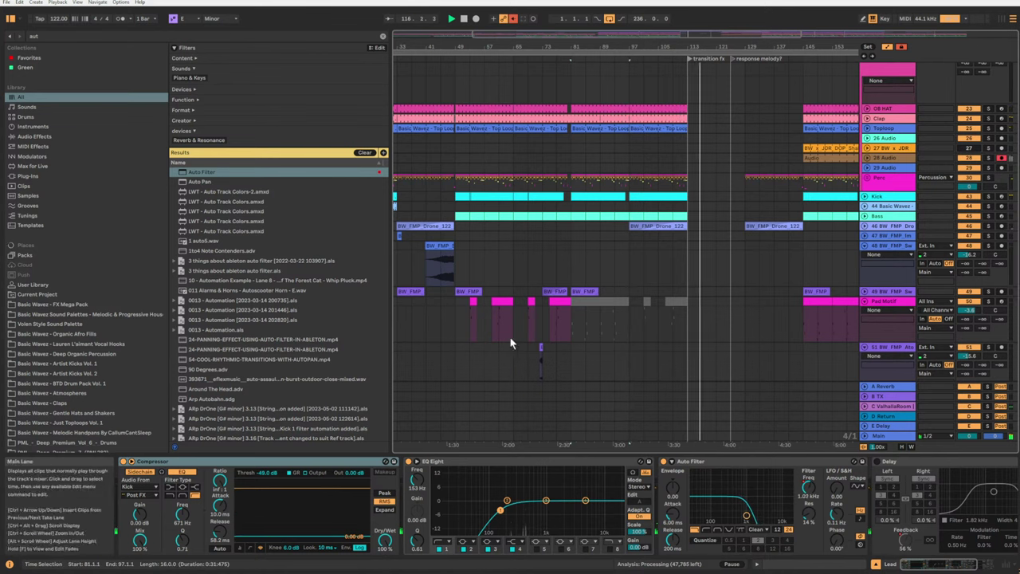
Copy the Pad Motif clips from bars 49 to 65 into bars 113 to 129 and start playback at bar 113.
{"action": "left_click", "coordinate": [483, 310]}
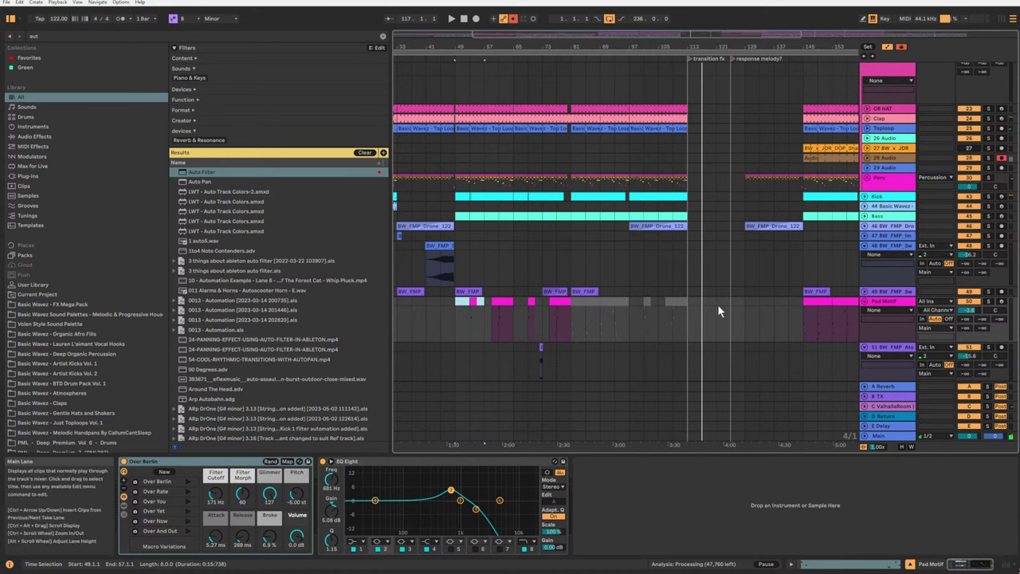
{"action": "left_click", "coordinate": [689, 301]}
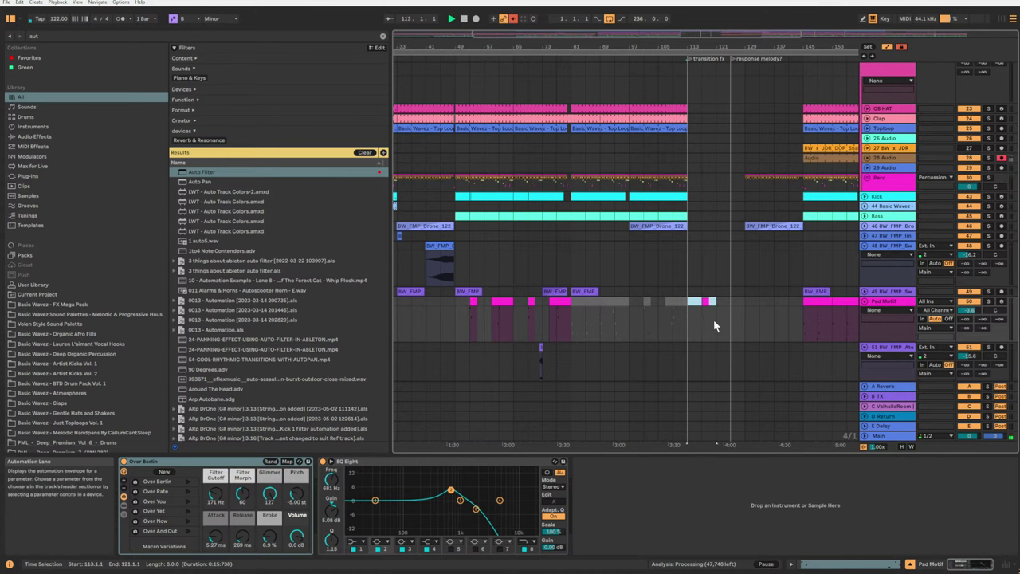
{"action": "key", "text": "space"}
{"action": "scroll", "coordinate": [741, 303], "scroll_direction": "up", "scroll_amount": 5}
{"action": "scroll", "coordinate": [753, 248], "scroll_direction": "down", "scroll_amount": 5}
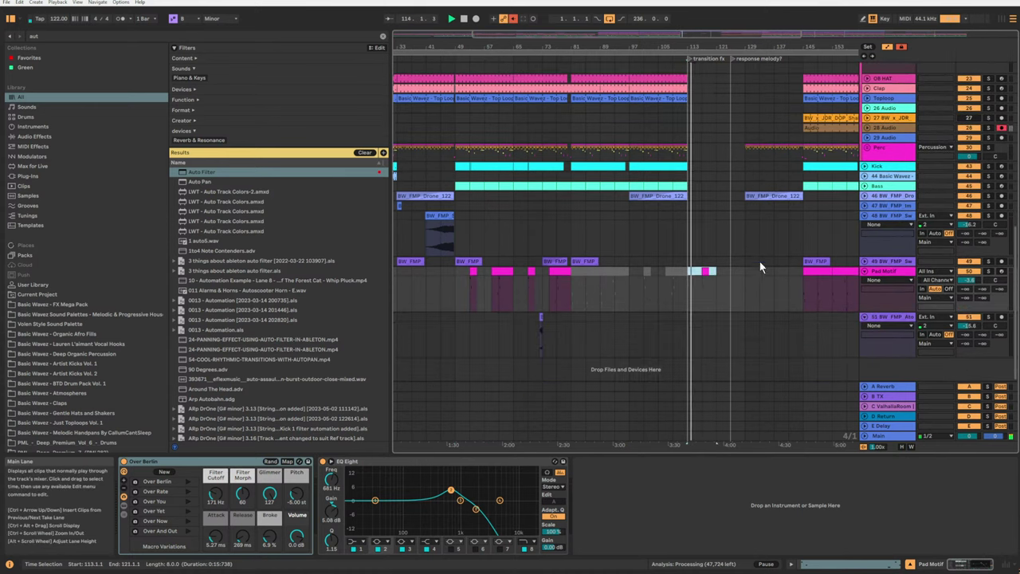
{"action": "left_click_drag", "start_coordinate": [454, 269], "coordinate": [522, 285]}
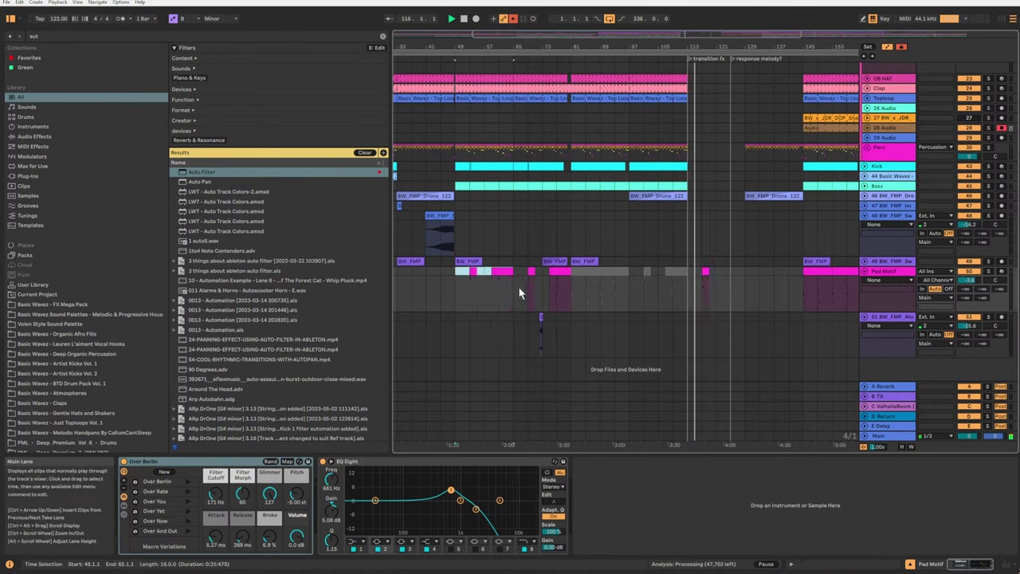
{"action": "left_click_drag", "start_coordinate": [686, 274], "coordinate": [740, 303]}
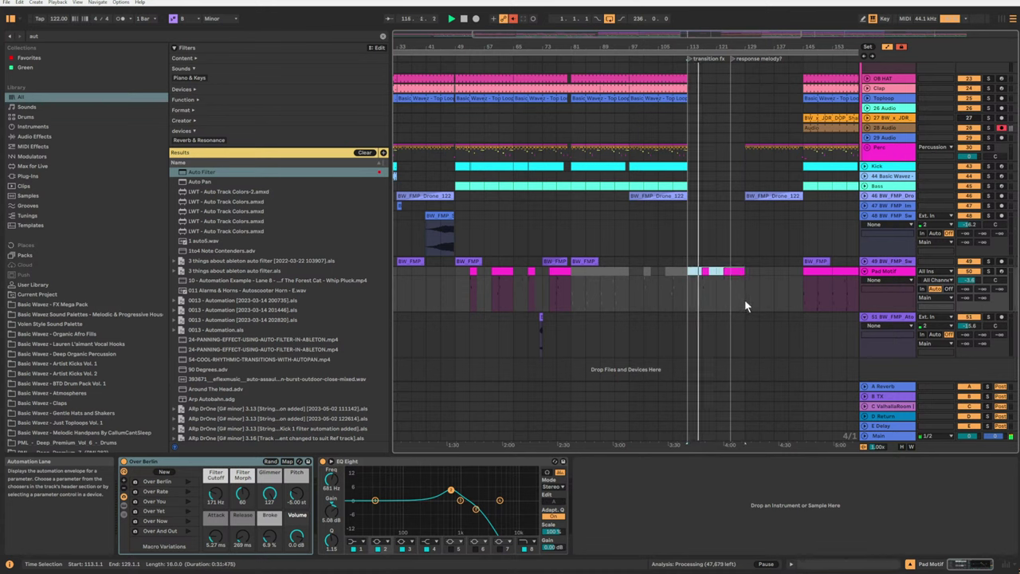
Listen to the break from bar 113 to about bar 131 with the copied Pad Motif clips.
{"action": "left_click", "coordinate": [886, 275]}
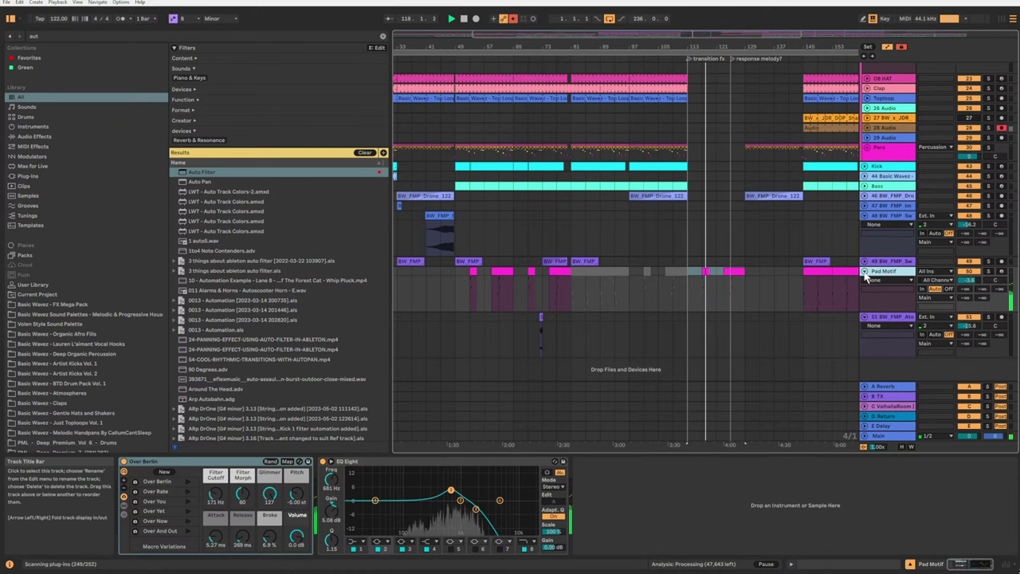
{"action": "left_click", "coordinate": [737, 272]}
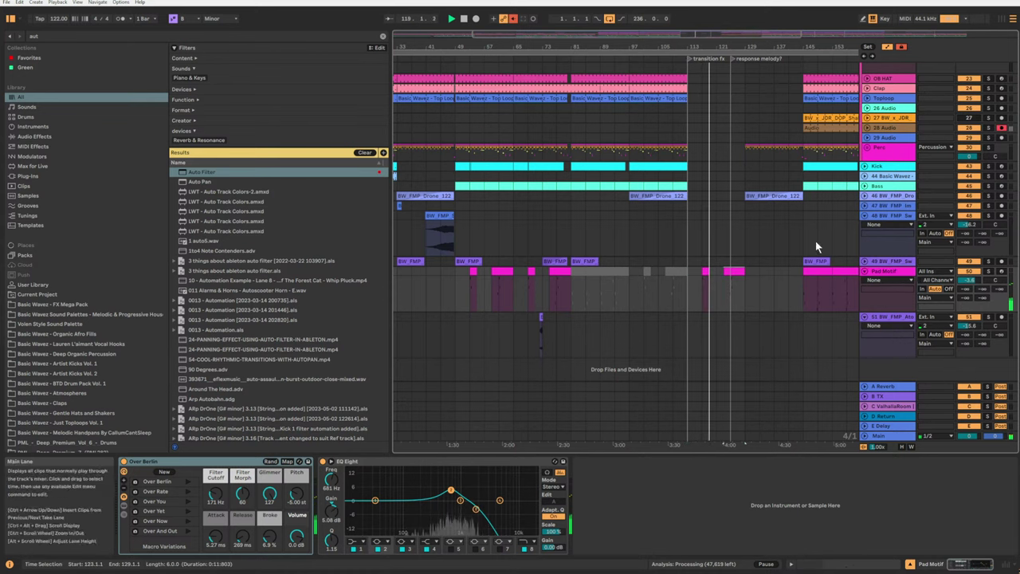
{"action": "scroll", "coordinate": [816, 242], "scroll_direction": "up", "scroll_amount": 3}
{"action": "scroll", "coordinate": [815, 246], "scroll_direction": "down", "scroll_amount": 3}
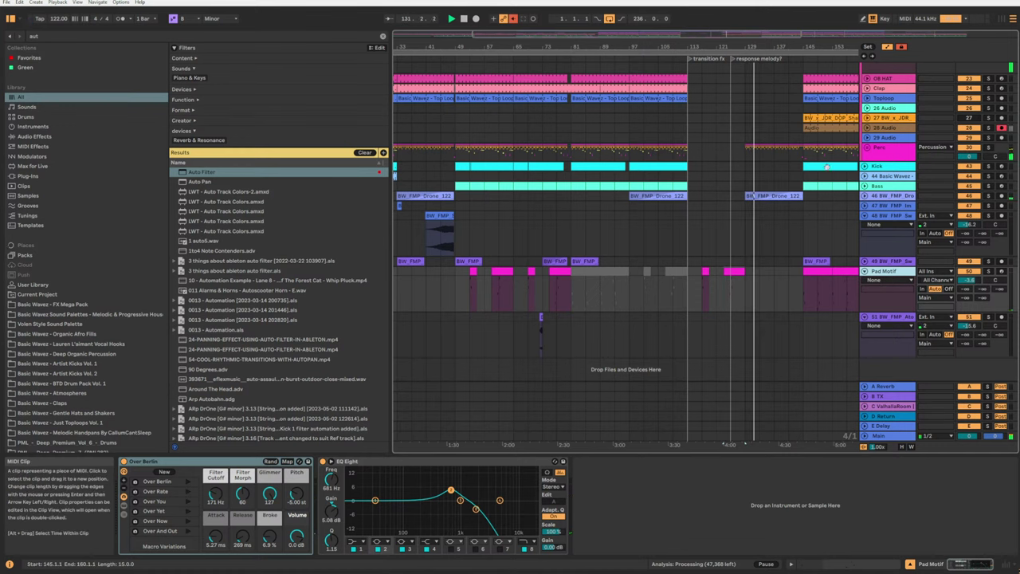
Delete the "response melody?" locator at about bar 125.
{"action": "scroll", "coordinate": [813, 170], "scroll_direction": "up", "scroll_amount": 2}
{"action": "left_click_drag", "start_coordinate": [739, 35], "coordinate": [820, 32]}
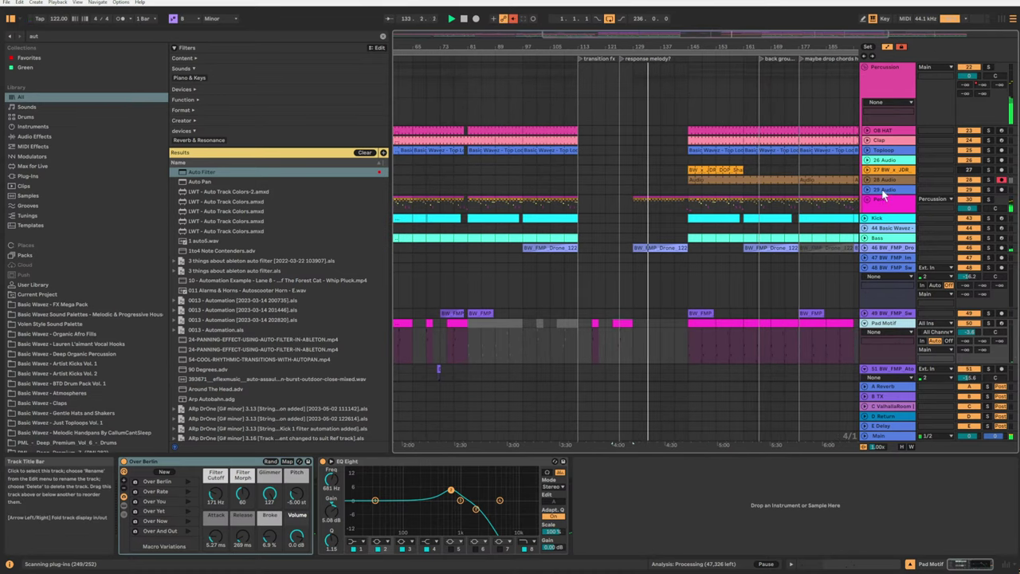
{"action": "scroll", "coordinate": [880, 207], "scroll_direction": "up", "scroll_amount": 4}
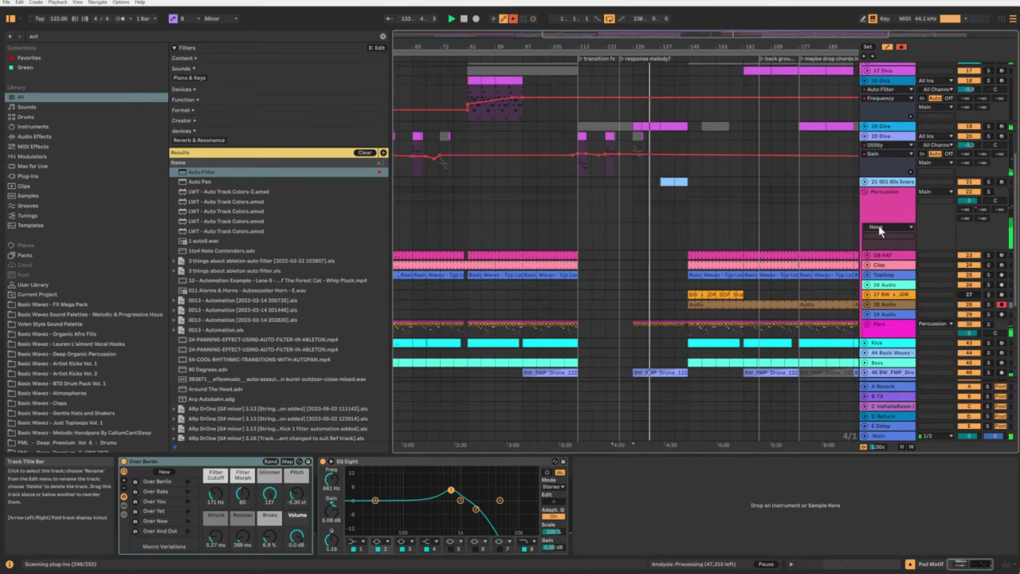
{"action": "right_click", "coordinate": [617, 60]}
{"action": "left_click", "coordinate": [641, 71]}
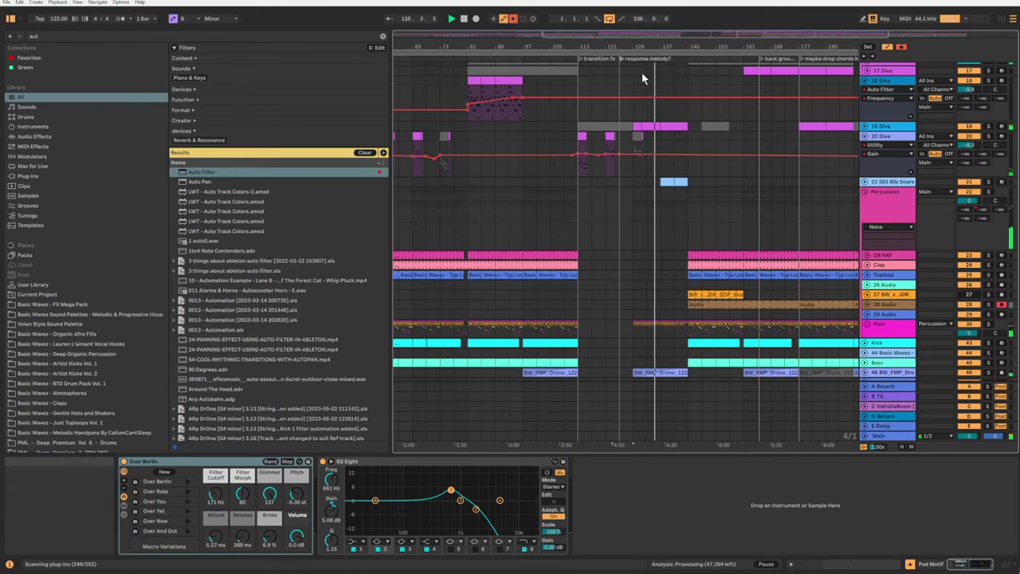
{"action": "left_click", "coordinate": [614, 69]}
{"action": "right_click", "coordinate": [623, 60]}
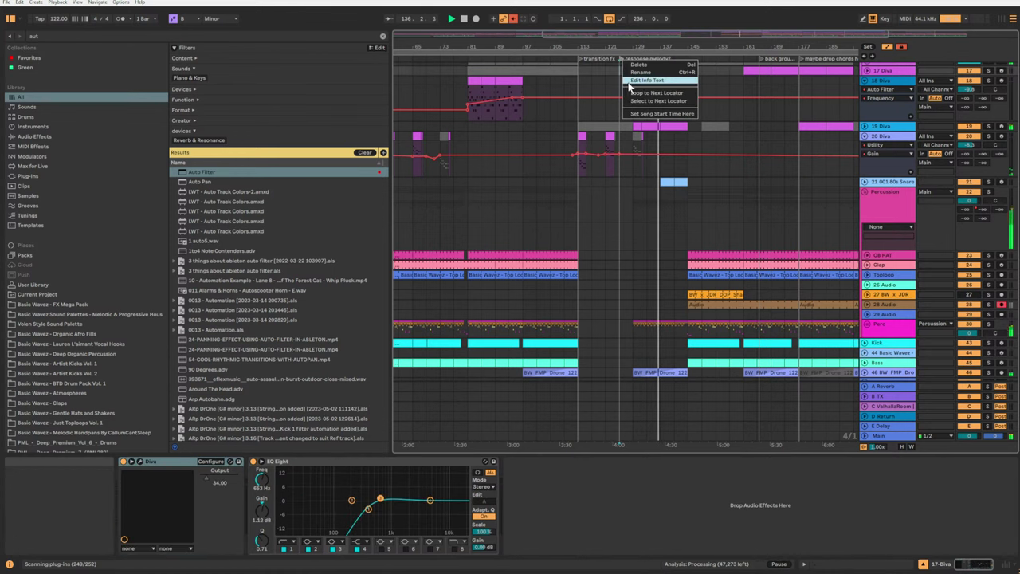
{"action": "left_click", "coordinate": [639, 64]}
Play from bars 109 and 105 while reviewing the Percussion group's B-TX send automation leading into the transition at bar 113.
{"action": "left_click", "coordinate": [564, 81]}
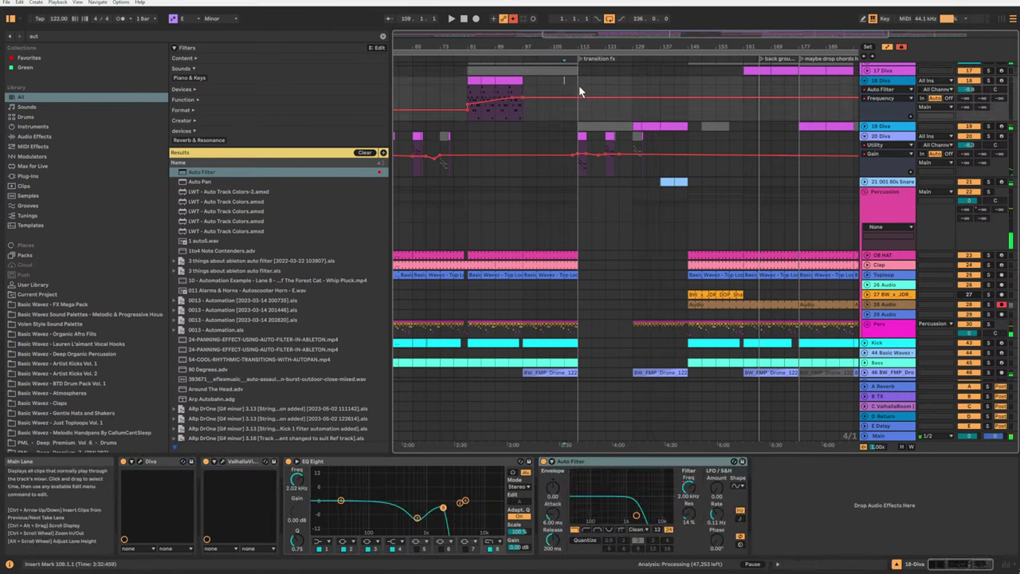
{"action": "scroll", "coordinate": [658, 279], "scroll_direction": "down", "scroll_amount": 5}
{"action": "key", "text": "space"}
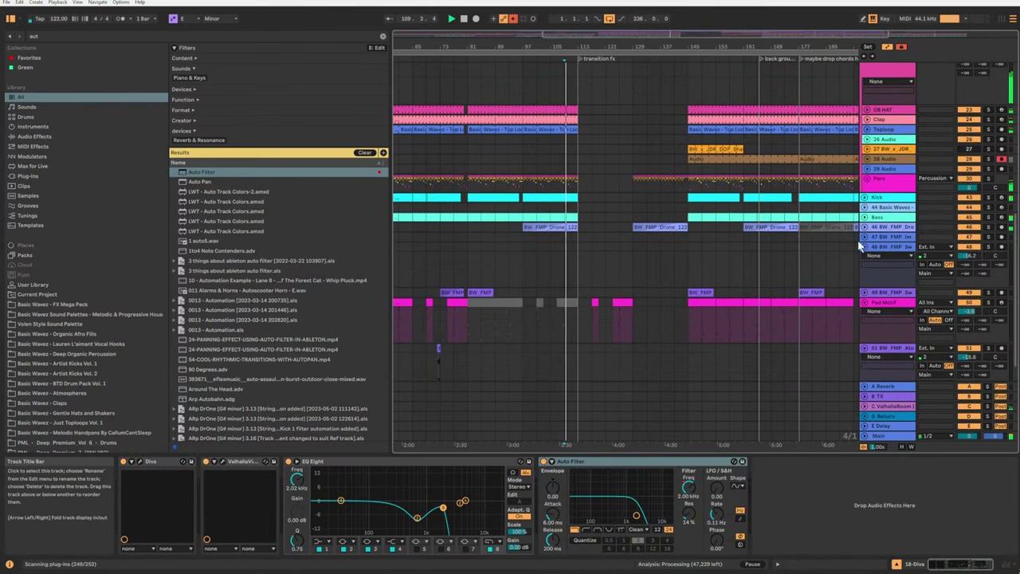
{"action": "scroll", "coordinate": [855, 310], "scroll_direction": "up", "scroll_amount": 4}
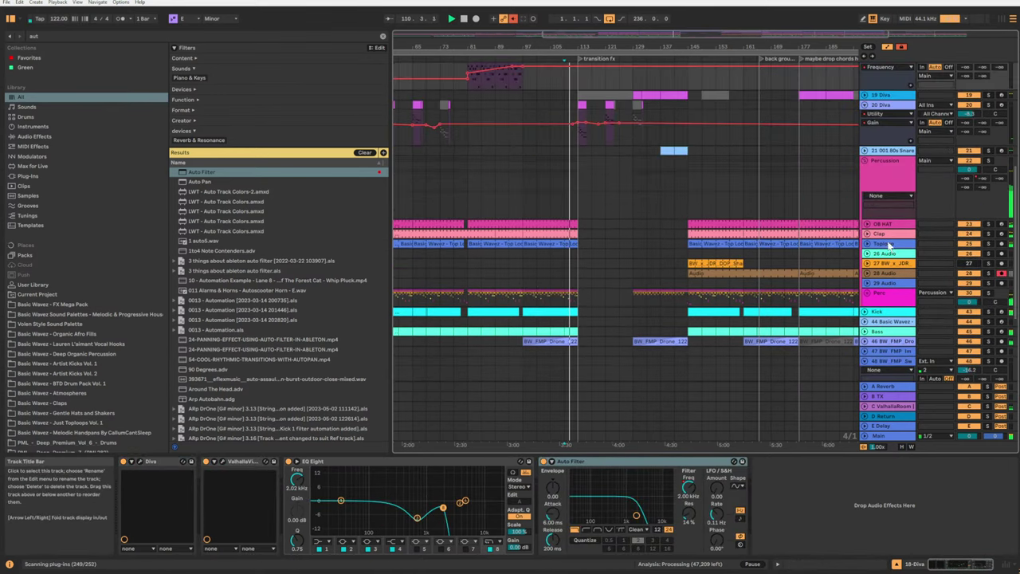
{"action": "left_click", "coordinate": [893, 178]}
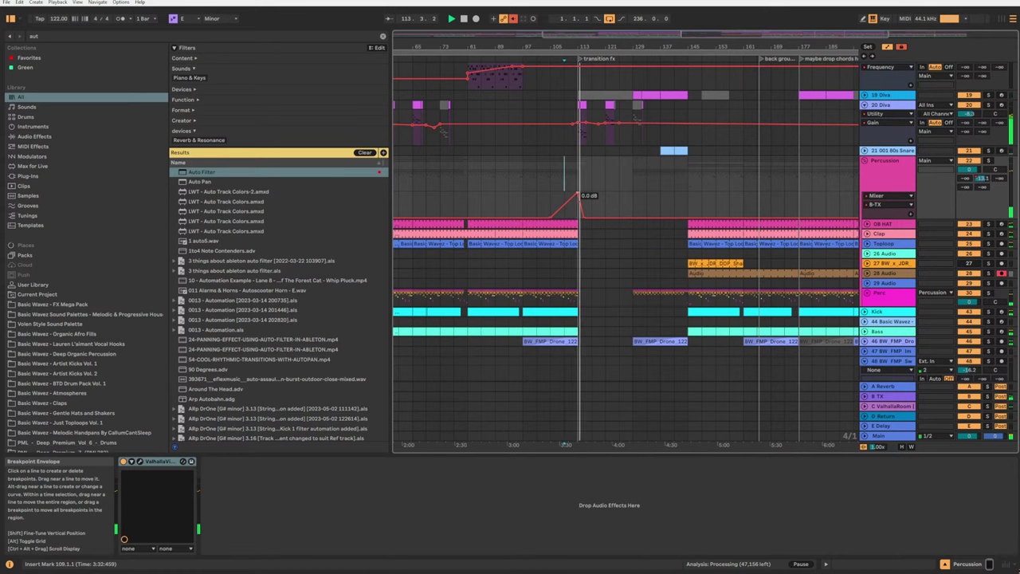
{"action": "left_click", "coordinate": [550, 200]}
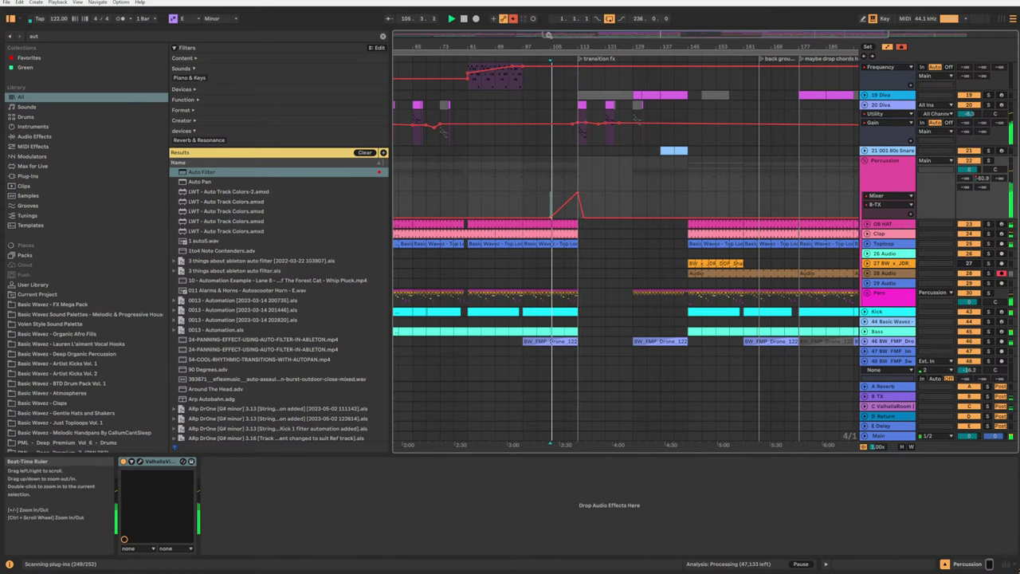
{"action": "left_click_drag", "start_coordinate": [548, 35], "coordinate": [587, 221]}
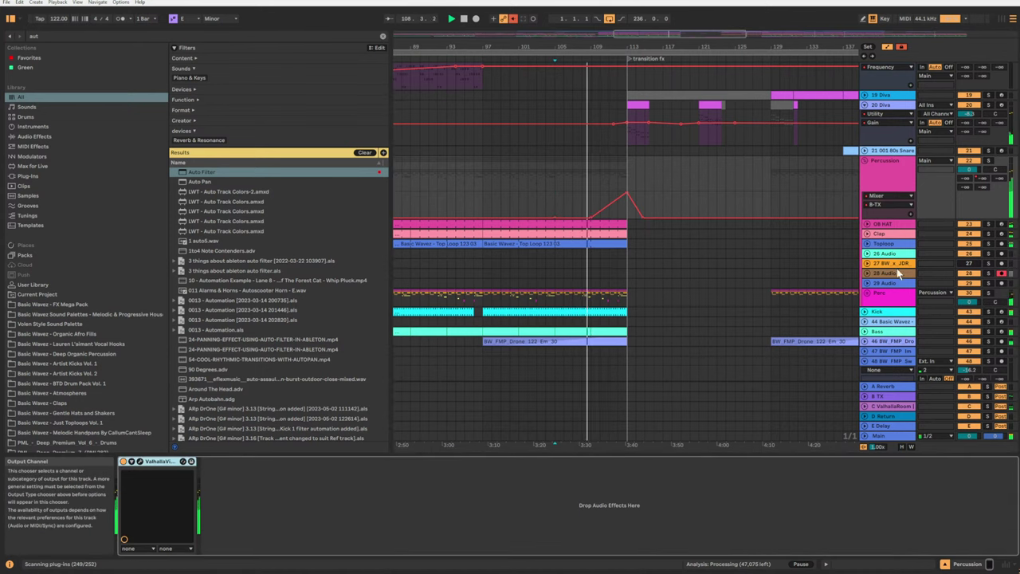
Copy the BW_FMP_SweepUp_8bar clip on track 48 from bar 41 to bar 105, leading into the "transition fx" locator.
{"action": "scroll", "coordinate": [739, 282], "scroll_direction": "down", "scroll_amount": 5}
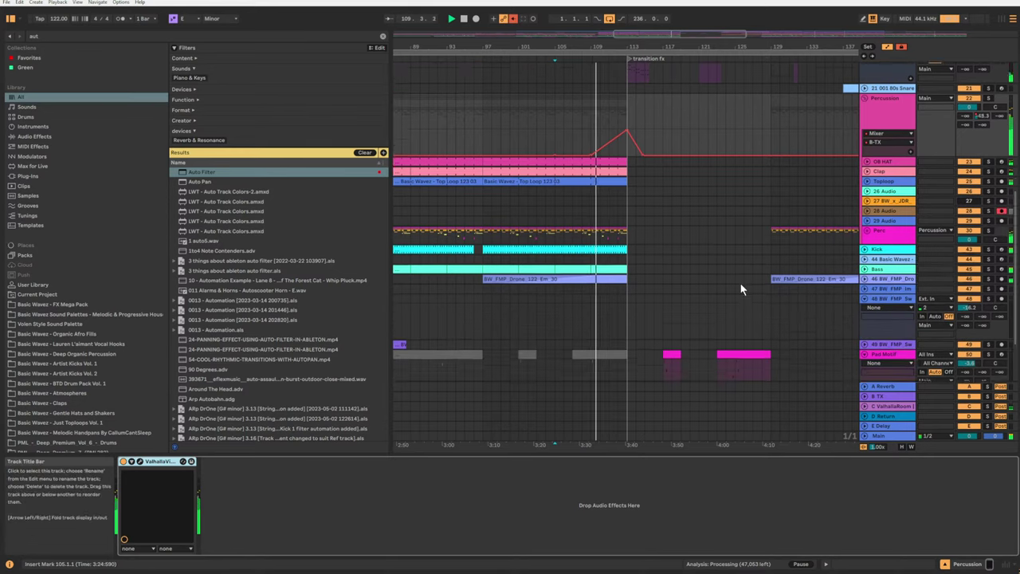
{"action": "scroll", "coordinate": [699, 293], "scroll_direction": "down", "scroll_amount": 1}
{"action": "left_click_drag", "start_coordinate": [672, 46], "coordinate": [701, 10]}
{"action": "left_click_drag", "start_coordinate": [473, 216], "coordinate": [508, 216]}
{"action": "key", "text": "ctrl+c"}
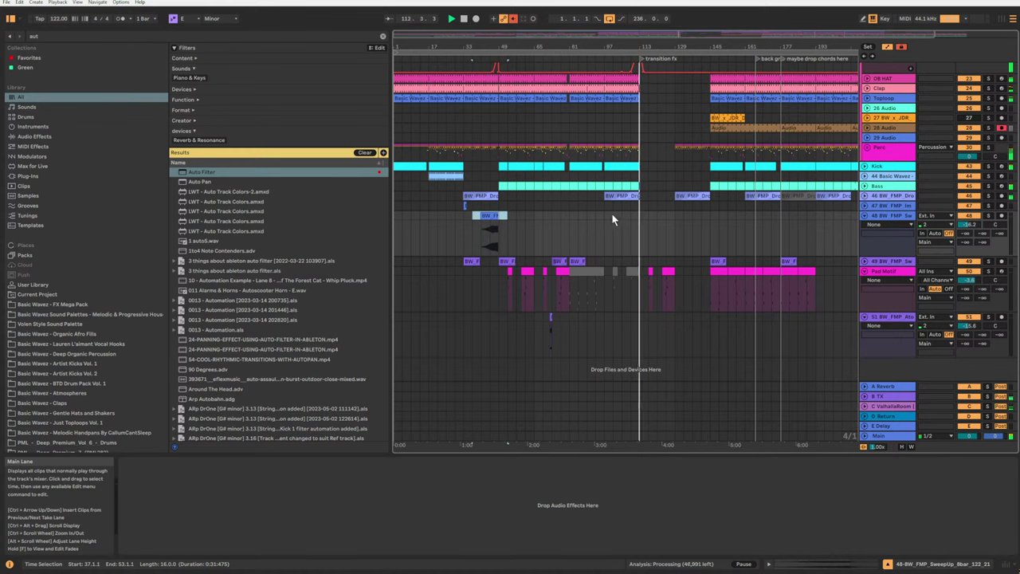
{"action": "left_click", "coordinate": [611, 214]}
{"action": "key", "text": "ctrl+v"}
{"action": "left_click_drag", "start_coordinate": [617, 216], "coordinate": [627, 216]}
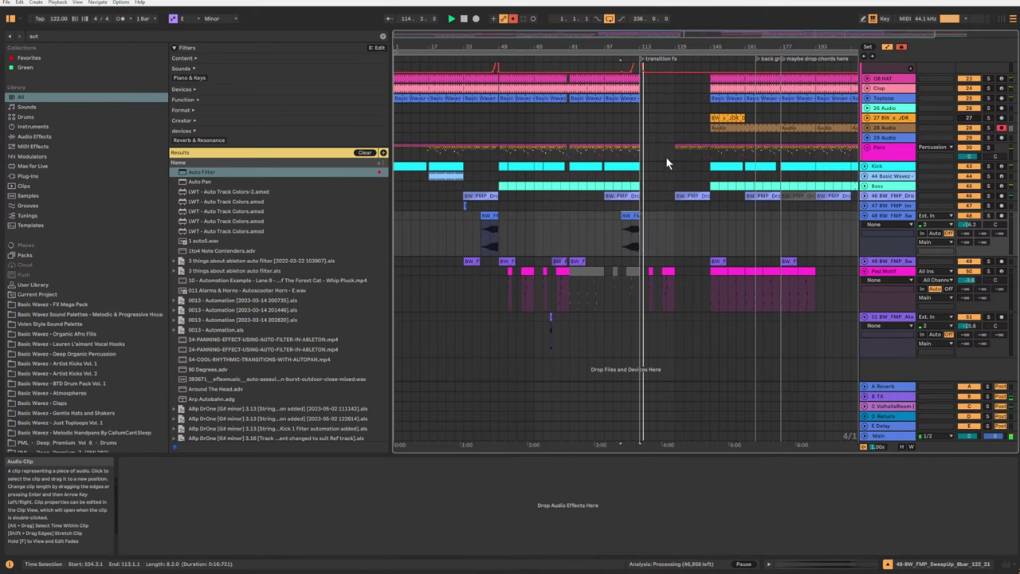
Play the copied sweep-up from bar 105 and show the A-Reverb send automation on track 48.
{"action": "left_click_drag", "start_coordinate": [635, 47], "coordinate": [783, 215]}
{"action": "key", "text": "space"}
{"action": "left_click", "coordinate": [508, 230]}
{"action": "key", "text": "space"}
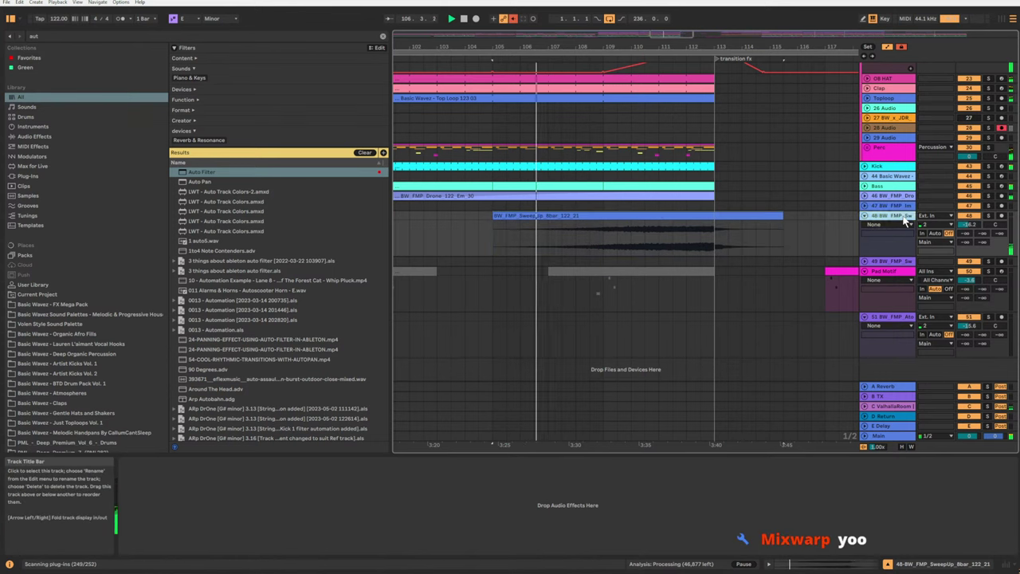
{"action": "double_click", "coordinate": [904, 217]}
{"action": "left_click", "coordinate": [964, 233]}
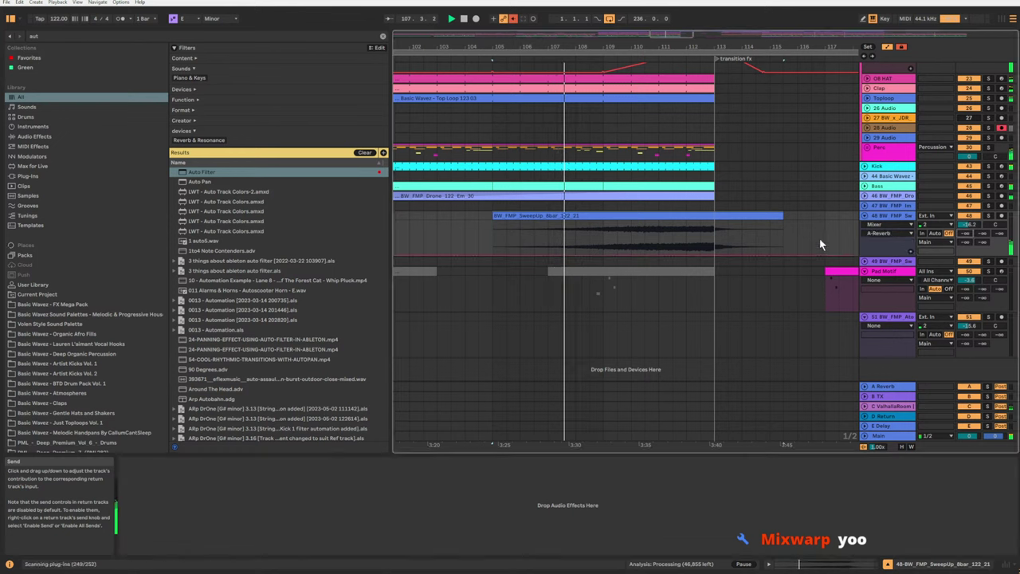
Automate the SweepUp track's B-TX send with a curved rise to about 0 dB at bar 113, falling back by bar 114.
{"action": "left_click", "coordinate": [983, 232]}
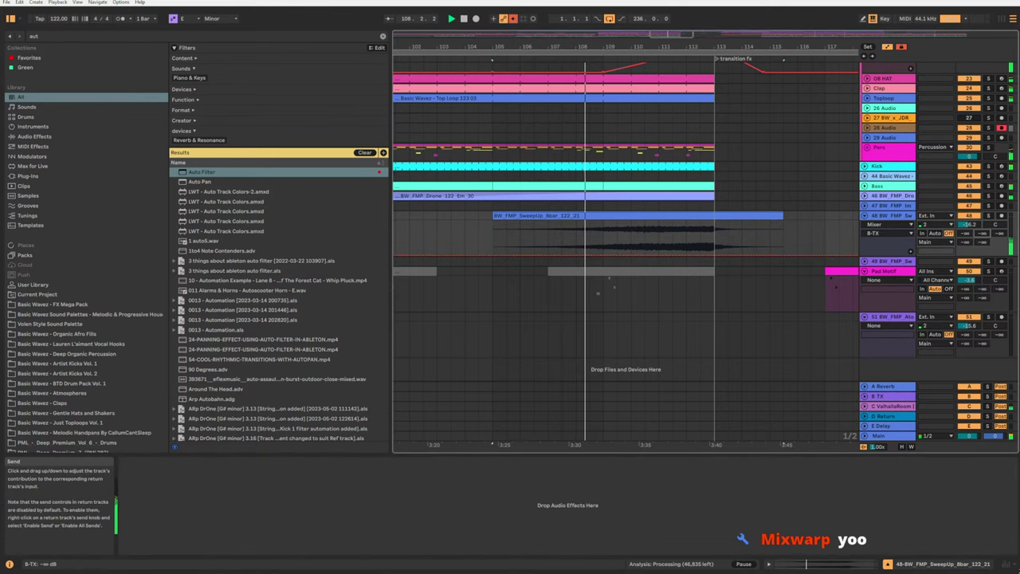
{"action": "left_click", "coordinate": [654, 260]}
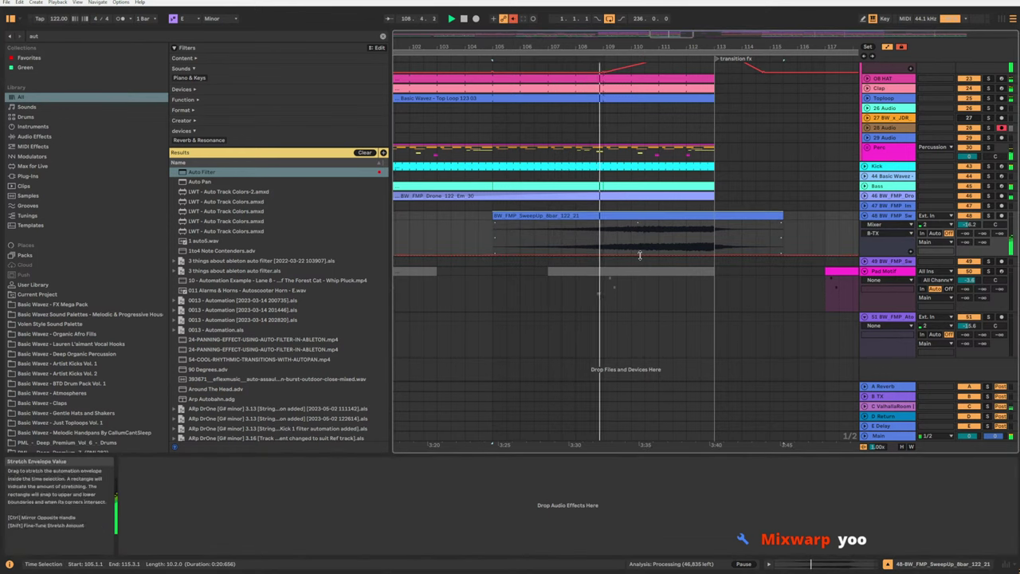
{"action": "left_click", "coordinate": [738, 254]}
{"action": "left_click_drag", "start_coordinate": [715, 255], "coordinate": [713, 220]}
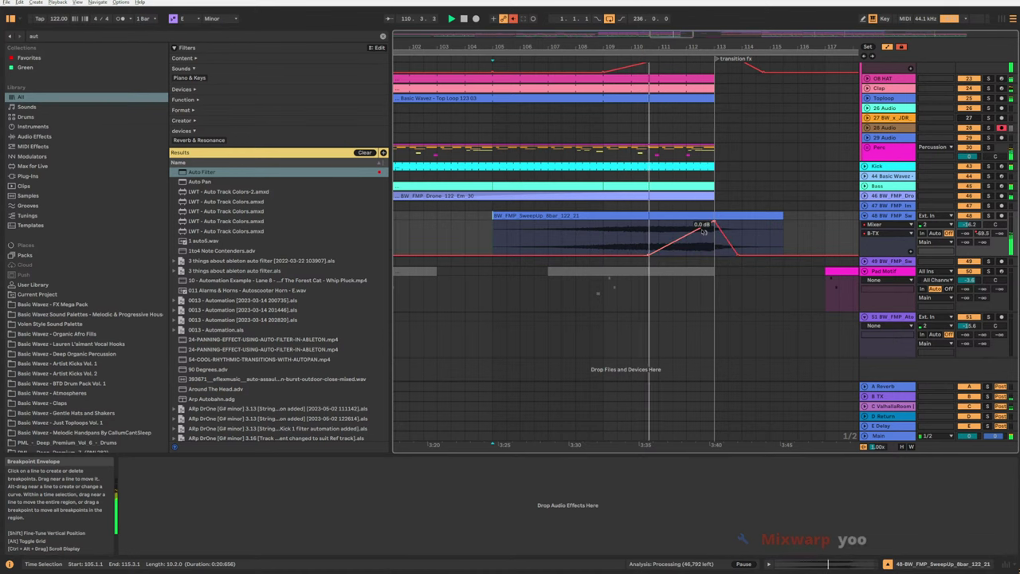
{"action": "left_click", "coordinate": [892, 399]}
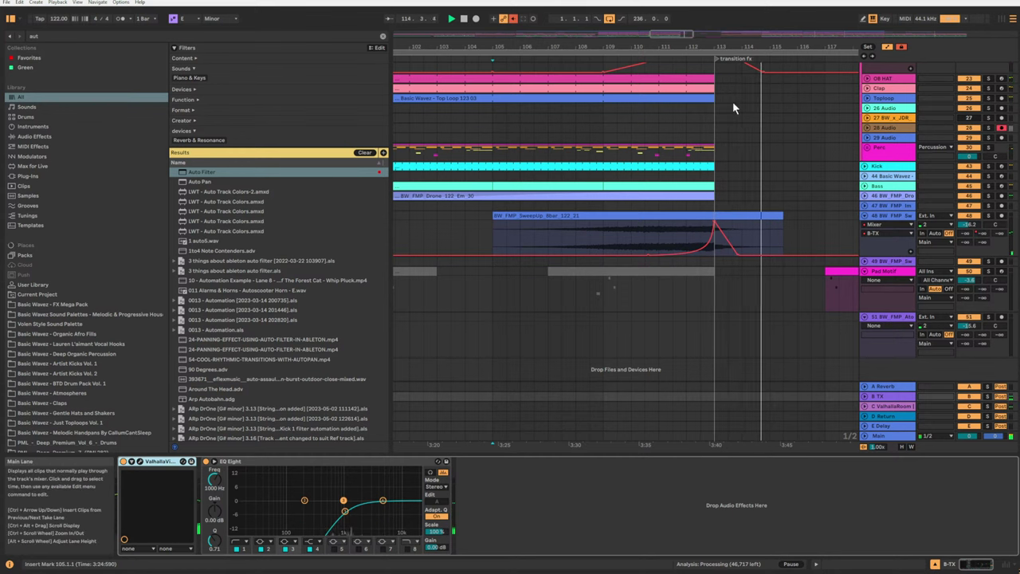
Delete the Pad Motif clips from bar 145 onward.
{"action": "left_click_drag", "start_coordinate": [667, 35], "coordinate": [702, 34]}
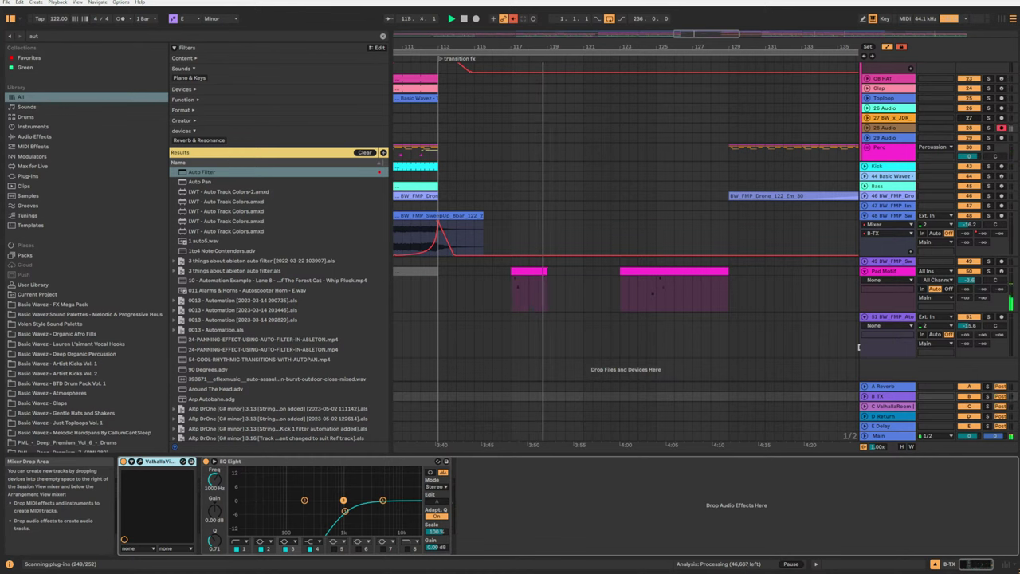
{"action": "left_click", "coordinate": [889, 272]}
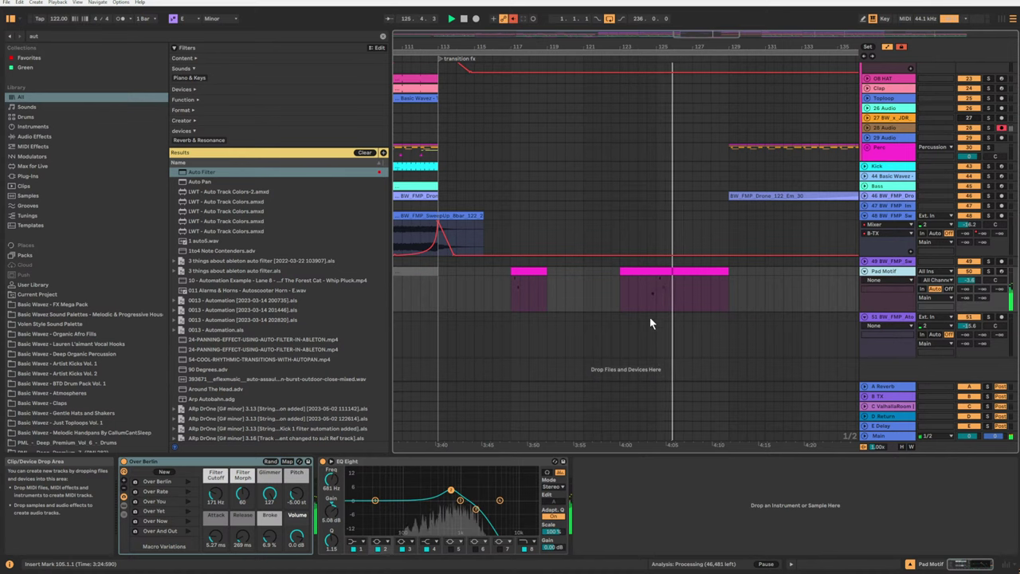
{"action": "left_click", "coordinate": [746, 296]}
{"action": "mouse_move", "coordinate": [596, 45]}
{"action": "left_mouse_down"}
{"action": "mouse_move", "coordinate": [597, 21]}
{"action": "mouse_move", "coordinate": [628, 20]}
{"action": "mouse_move", "coordinate": [628, 10]}
{"action": "left_mouse_up"}
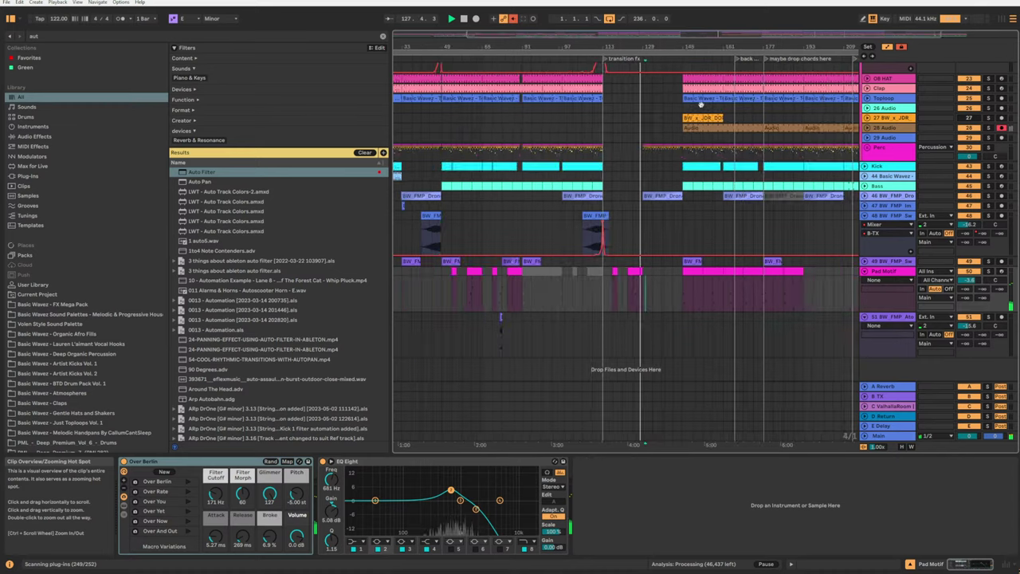
{"action": "left_click", "coordinate": [793, 272]}
{"action": "left_click_drag", "start_coordinate": [674, 40], "coordinate": [674, 32]}
Copy the Pad Motif clip pattern starting at bar 49 into bars 113 to 145 of the same track.
{"action": "left_click", "coordinate": [482, 273]}
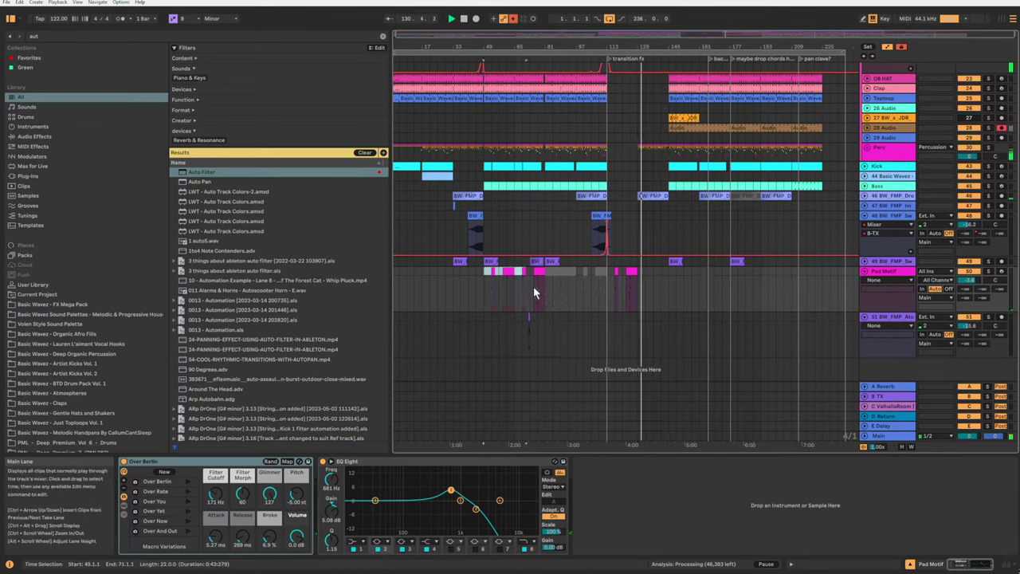
{"action": "left_click", "coordinate": [607, 272]}
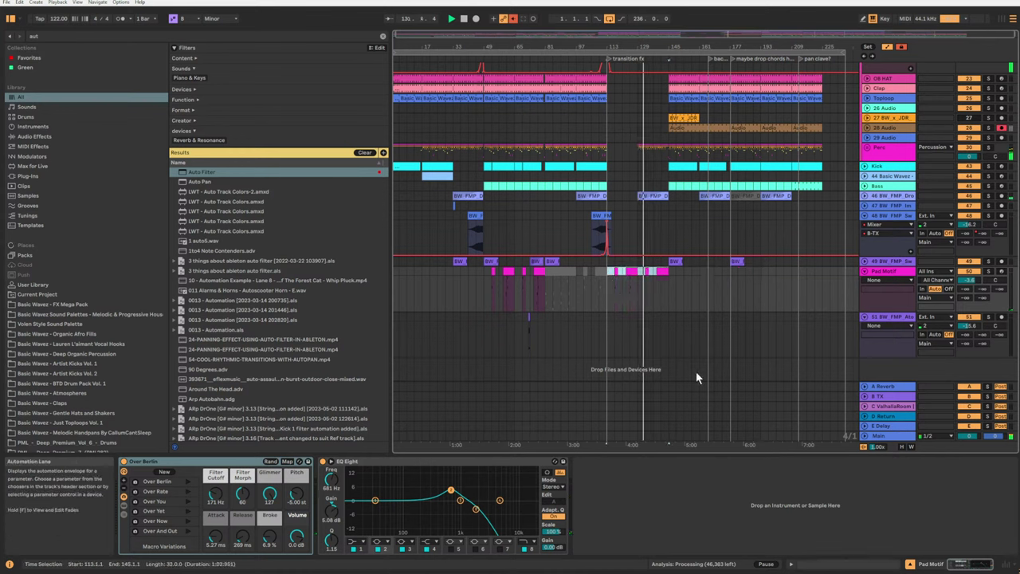
{"action": "left_click", "coordinate": [676, 344]}
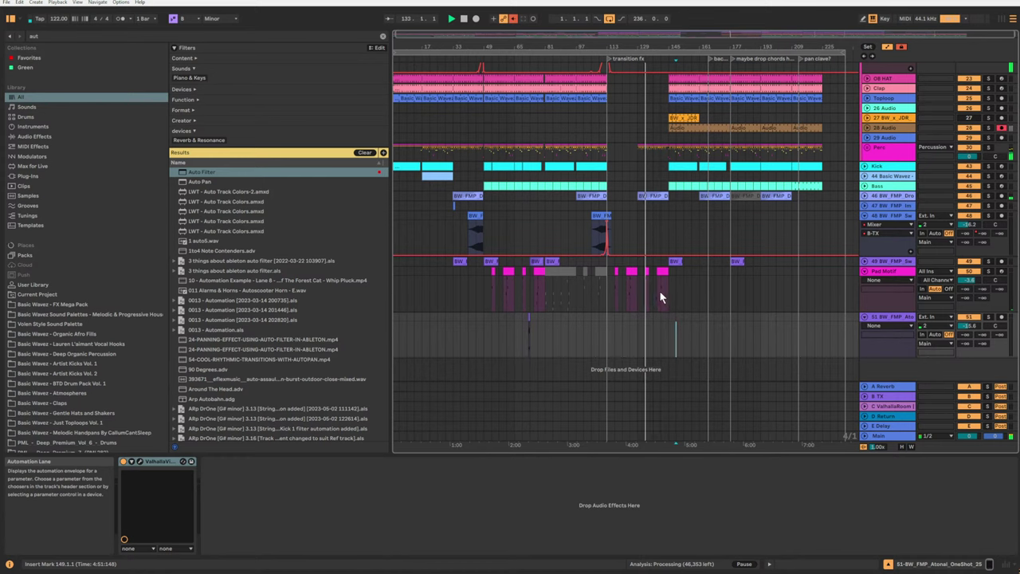
Deactivate the last two Pad Motif clips before bar 145, starting at bars 133 and 139.
{"action": "left_click", "coordinate": [647, 271]}
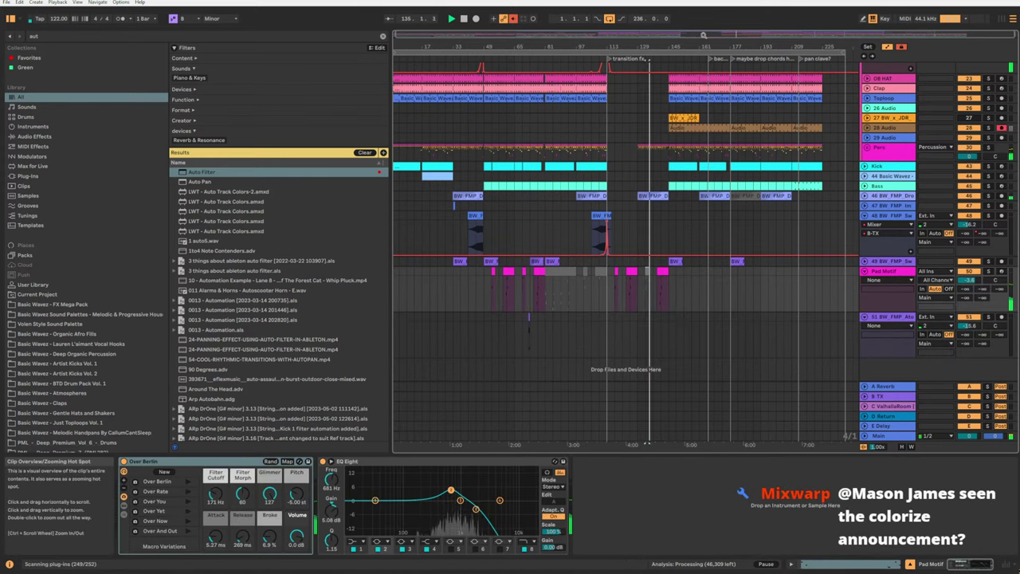
{"action": "left_click_drag", "start_coordinate": [701, 34], "coordinate": [701, 67]}
{"action": "left_click", "coordinate": [710, 270]}
{"action": "key", "text": "0"}
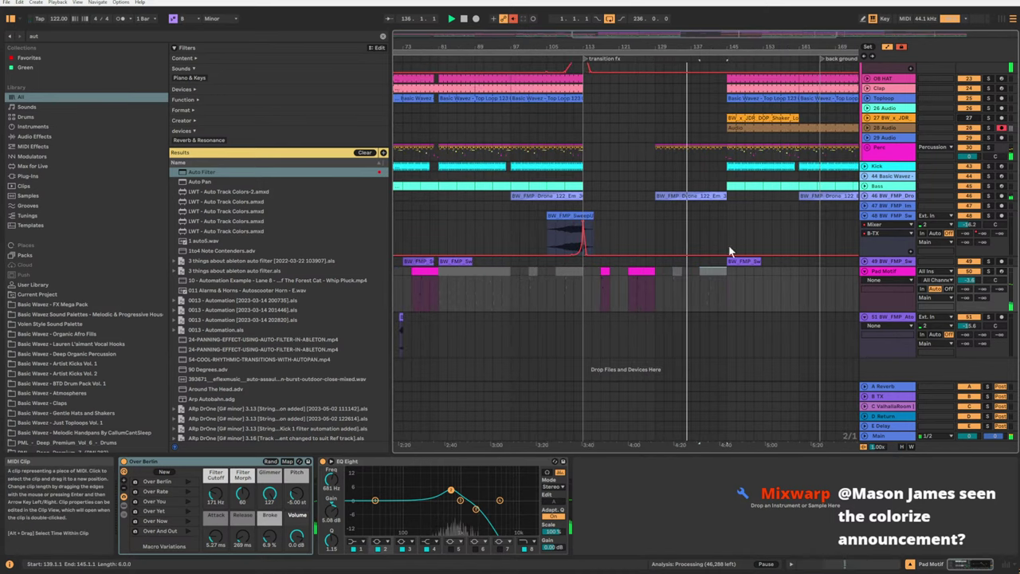
Delete the "transition fx" locator at bar 113.
{"action": "left_click_drag", "start_coordinate": [723, 34], "coordinate": [746, 22]}
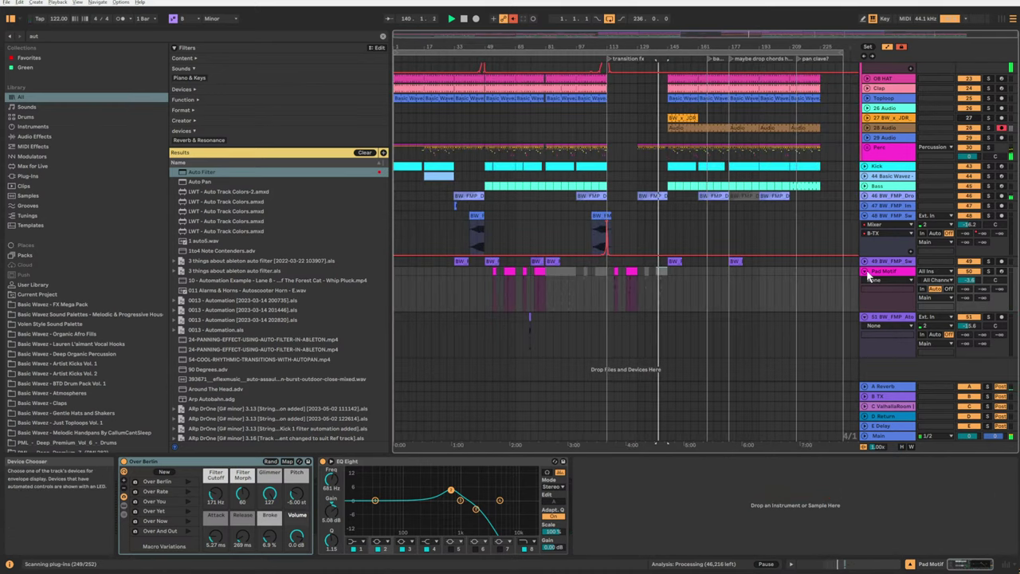
{"action": "scroll", "coordinate": [836, 295], "scroll_direction": "up", "scroll_amount": 8}
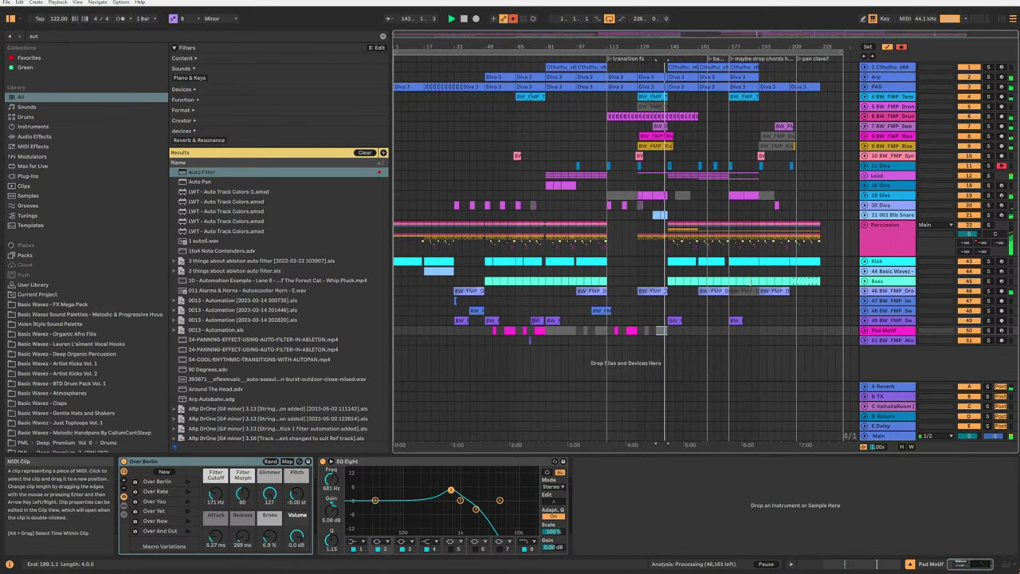
{"action": "right_click", "coordinate": [611, 61]}
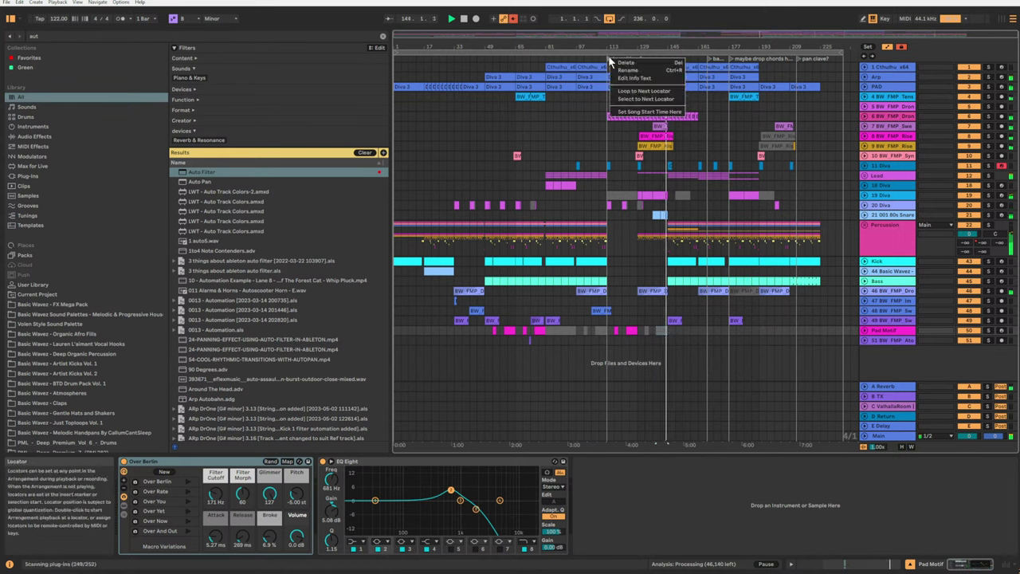
{"action": "left_click", "coordinate": [627, 63]}
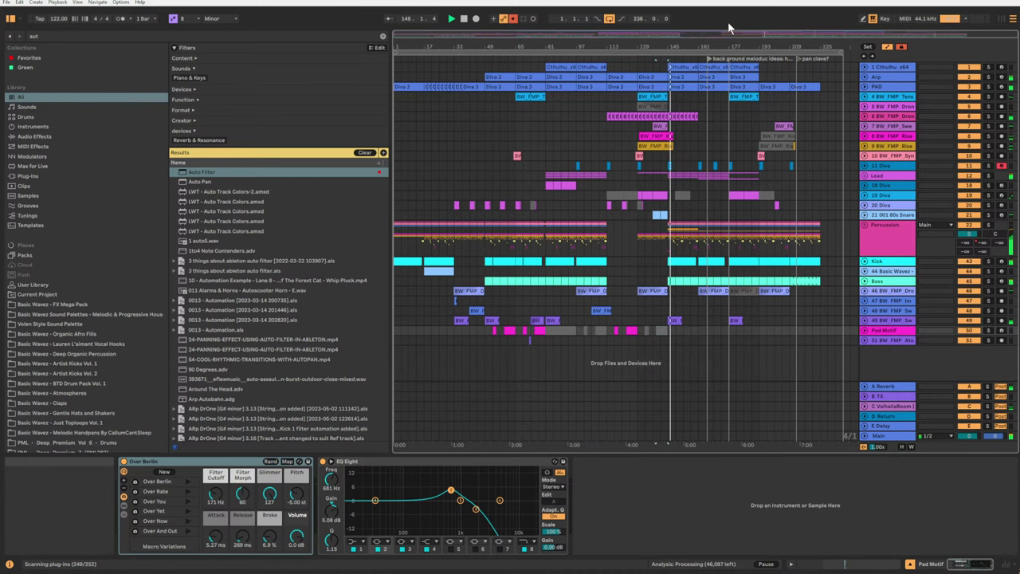
Listen to the section around bar 163 and delete the "back ground meloduc ideas" locator.
{"action": "left_click_drag", "start_coordinate": [729, 33], "coordinate": [729, 119]}
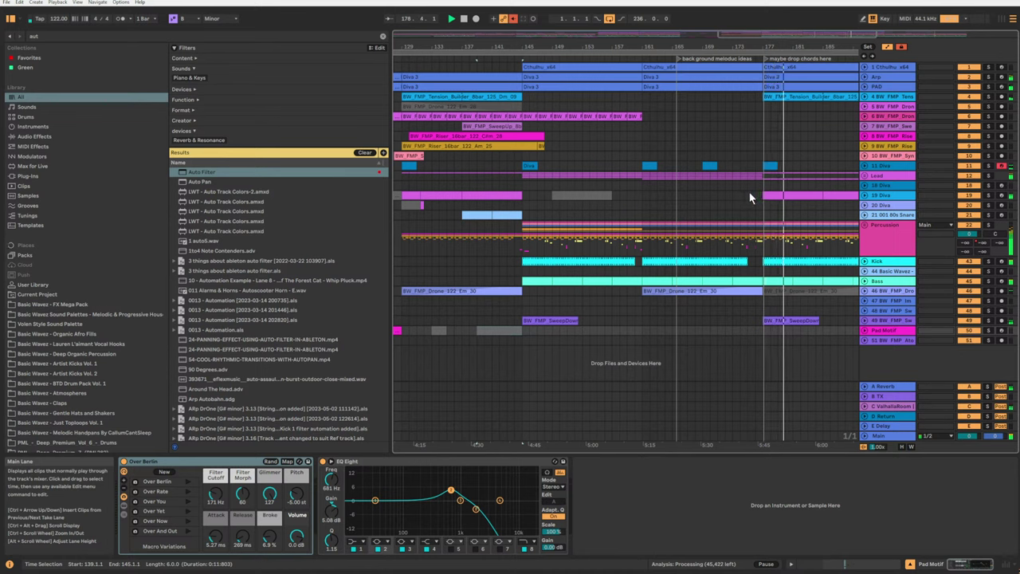
{"action": "left_click", "coordinate": [725, 195]}
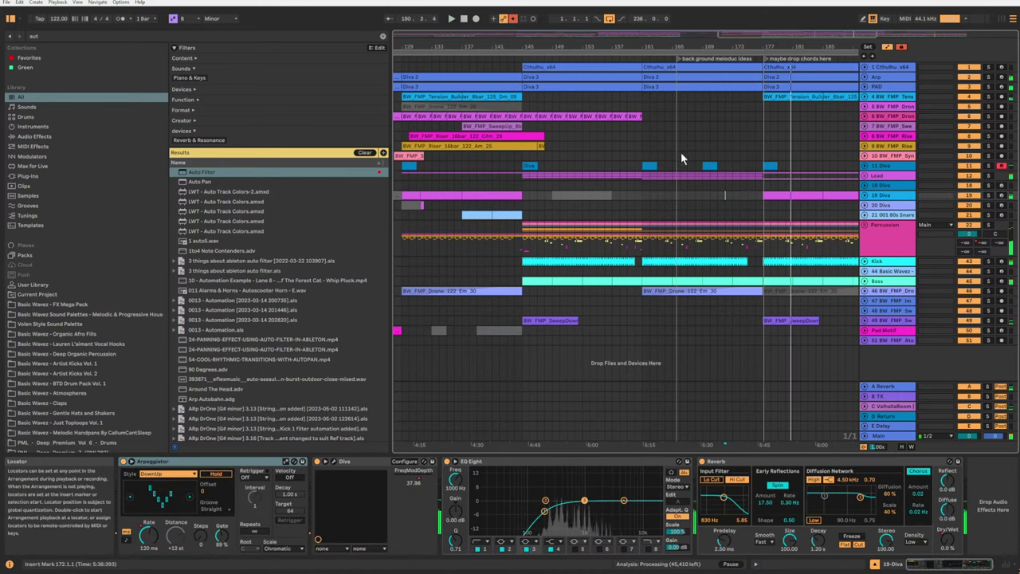
{"action": "left_click", "coordinate": [656, 193]}
{"action": "key", "text": "space"}
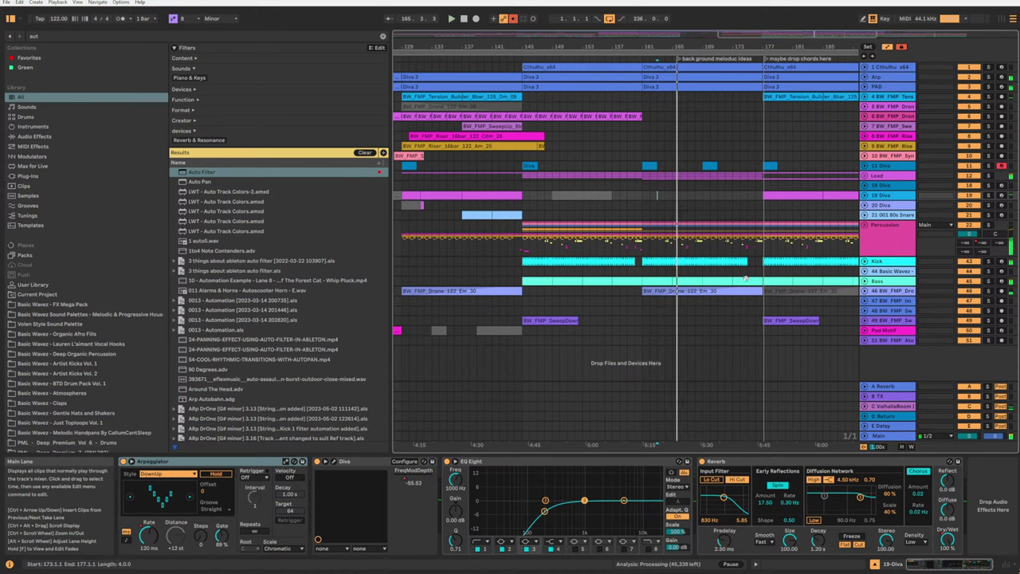
{"action": "right_click", "coordinate": [678, 65]}
{"action": "left_click", "coordinate": [694, 65]}
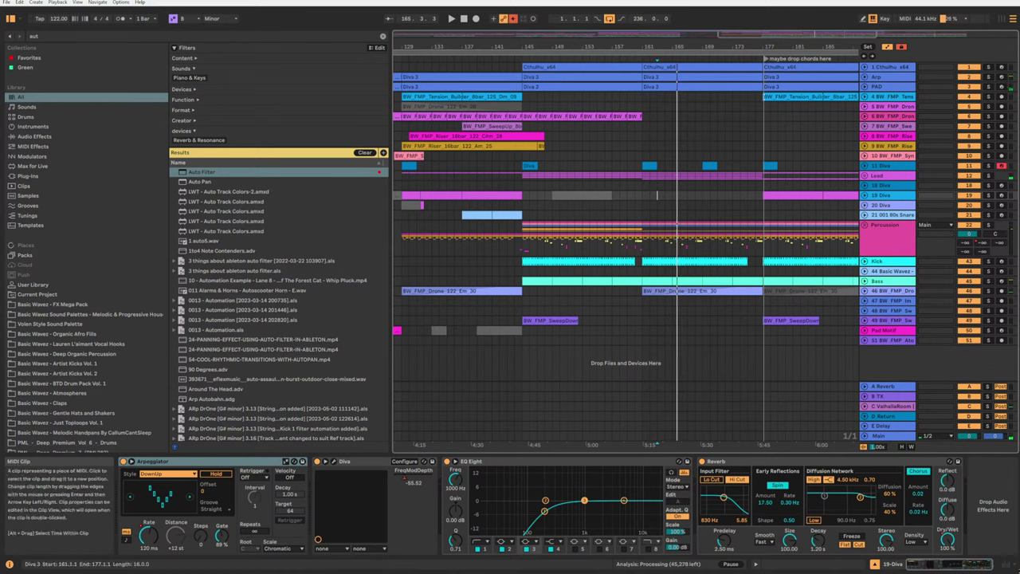
Delete the "maybe drop chords here" locator at bar 177.
{"action": "left_click", "coordinate": [739, 120]}
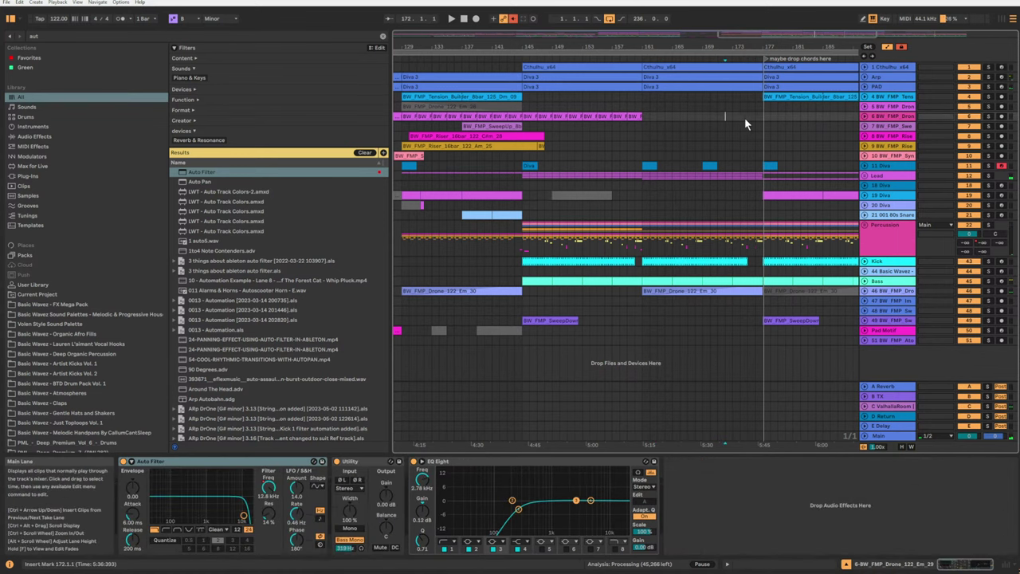
{"action": "right_click", "coordinate": [766, 59]}
{"action": "left_click", "coordinate": [781, 69]}
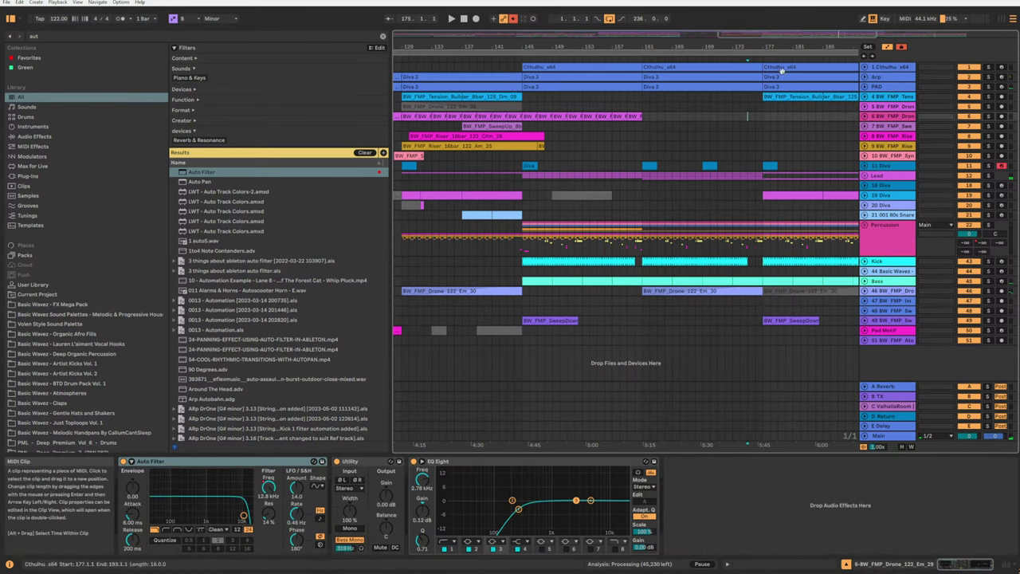
{"action": "left_click", "coordinate": [761, 127]}
Audition the arrangement from about bar 181 to the riser clips near bar 193.
{"action": "left_click_drag", "start_coordinate": [768, 34], "coordinate": [824, 32]}
{"action": "left_click", "coordinate": [630, 136]}
{"action": "key", "text": "space"}
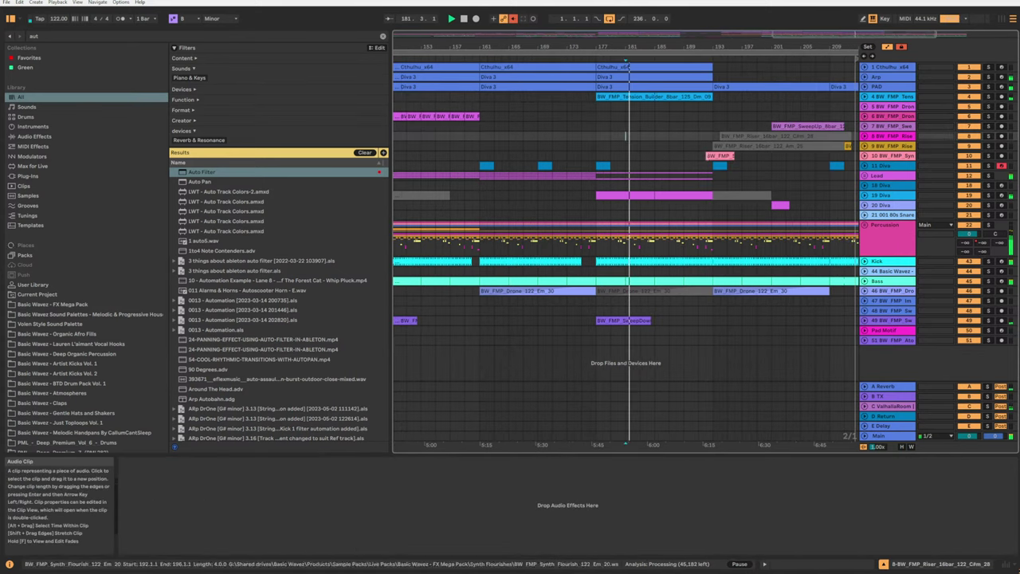
{"action": "left_click", "coordinate": [654, 146]}
{"action": "left_click", "coordinate": [701, 147]}
{"action": "key", "text": "space"}
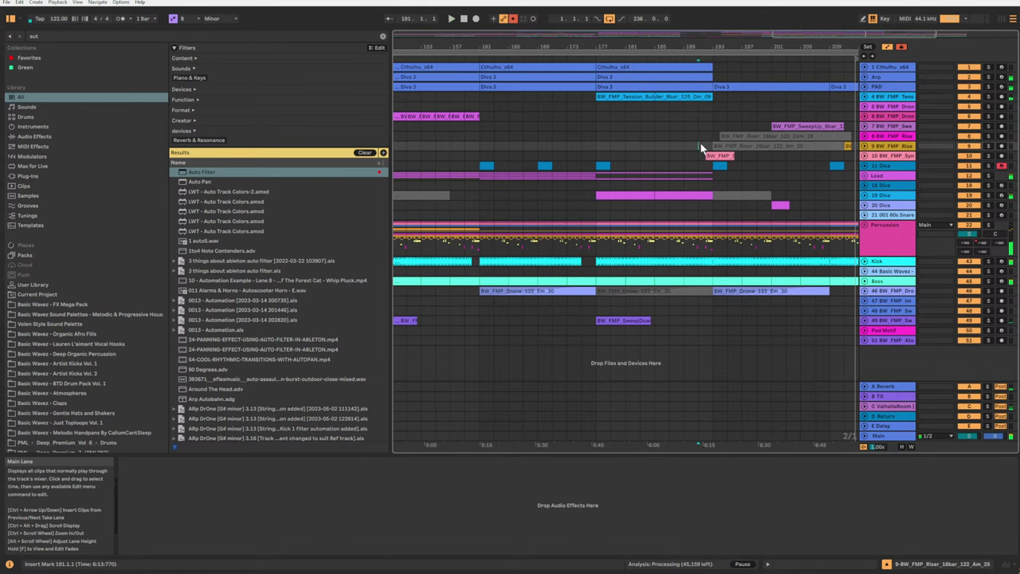
{"action": "left_click", "coordinate": [711, 135]}
{"action": "key", "text": "space"}
{"action": "key", "text": "space"}
Play the soloed Percussion group from bar 209 and unfold the Percussion and Perc groups.
{"action": "mouse_move", "coordinate": [742, 36]}
{"action": "left_mouse_down"}
{"action": "mouse_move", "coordinate": [742, 20]}
{"action": "mouse_move", "coordinate": [729, 23]}
{"action": "left_mouse_up"}
{"action": "left_click", "coordinate": [713, 205]}
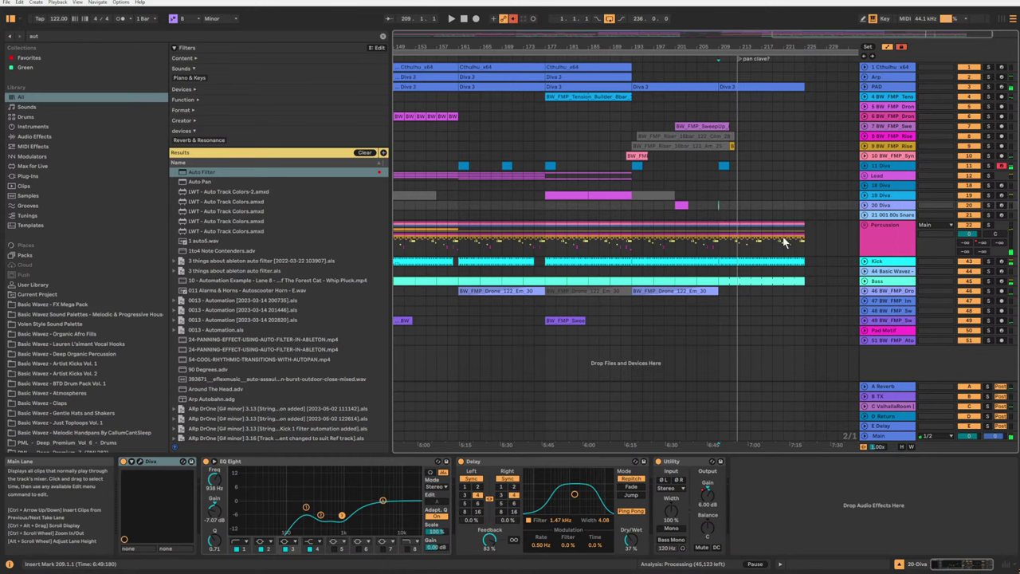
{"action": "key", "text": "space"}
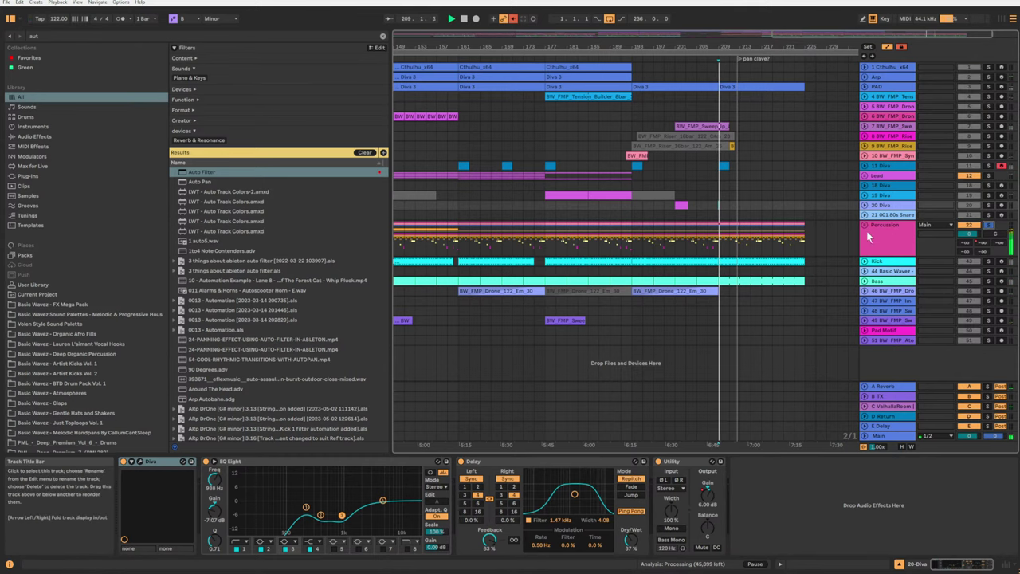
{"action": "left_click", "coordinate": [865, 228]}
{"action": "scroll", "coordinate": [891, 263], "scroll_direction": "down", "scroll_amount": 3}
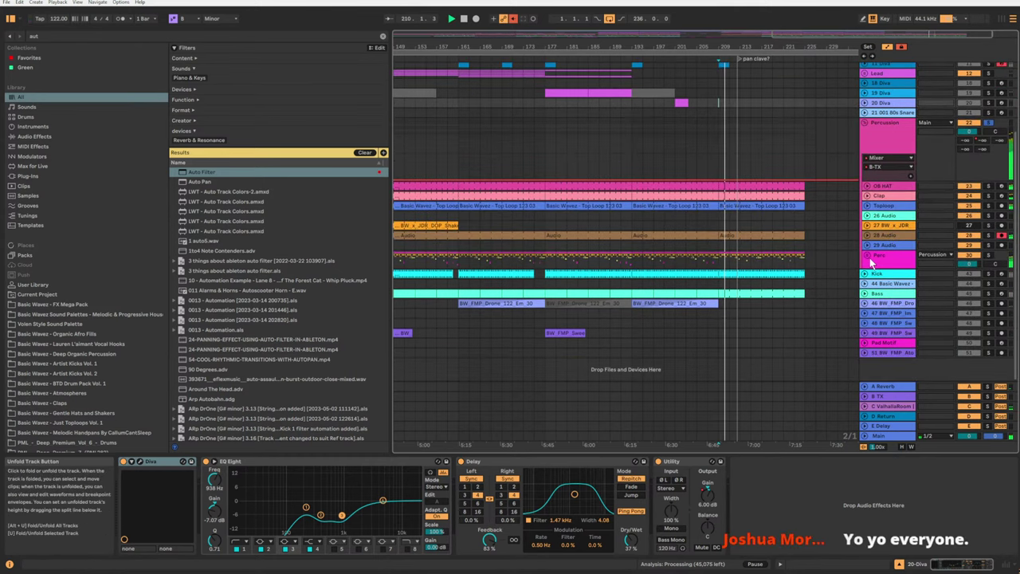
{"action": "left_click", "coordinate": [868, 256]}
{"action": "scroll", "coordinate": [871, 266], "scroll_direction": "down", "scroll_amount": 2}
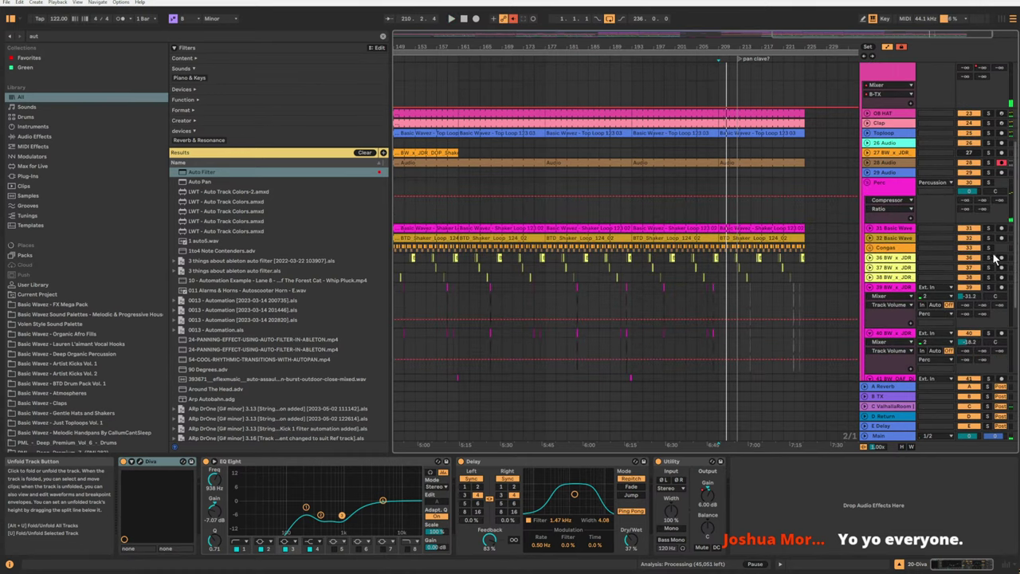
Solo individual percussion tracks, including Congas, 31 Basic Wave and Toploop, and audition each from bar 209 to locate the clave.
{"action": "key", "text": "space"}
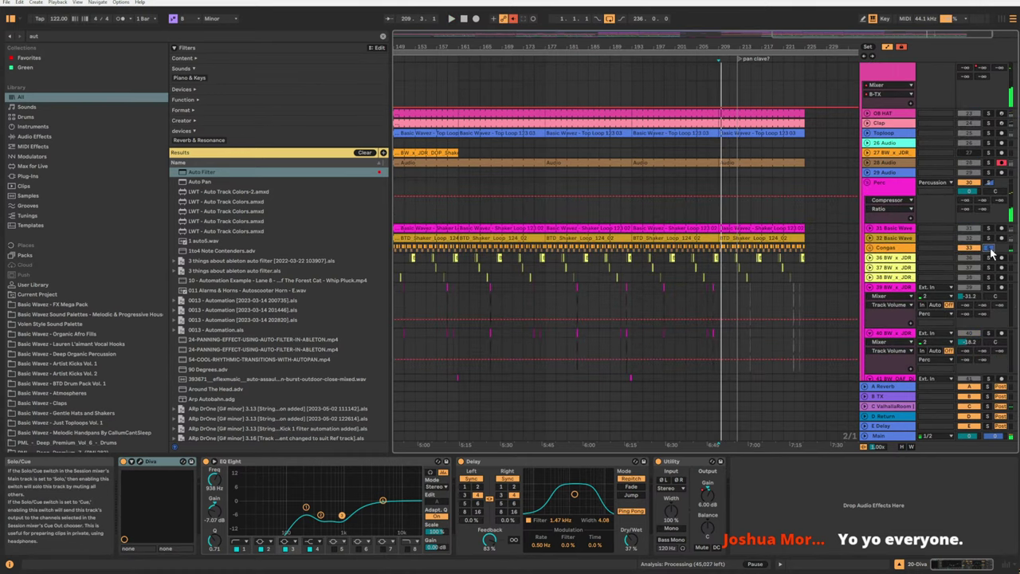
{"action": "key", "text": "space"}
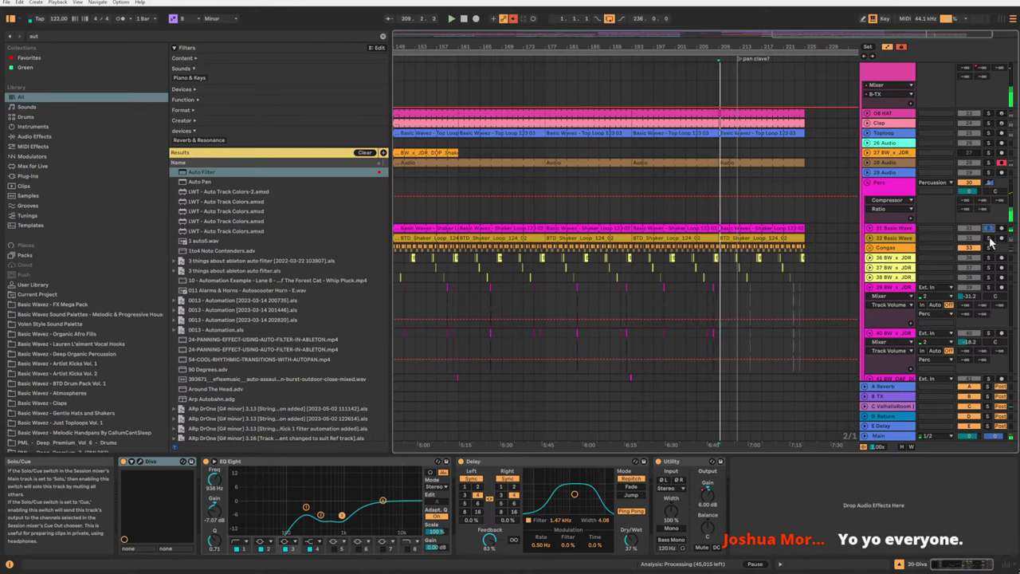
{"action": "scroll", "coordinate": [991, 242], "scroll_direction": "down", "scroll_amount": 4}
{"action": "scroll", "coordinate": [968, 200], "scroll_direction": "up", "scroll_amount": 4}
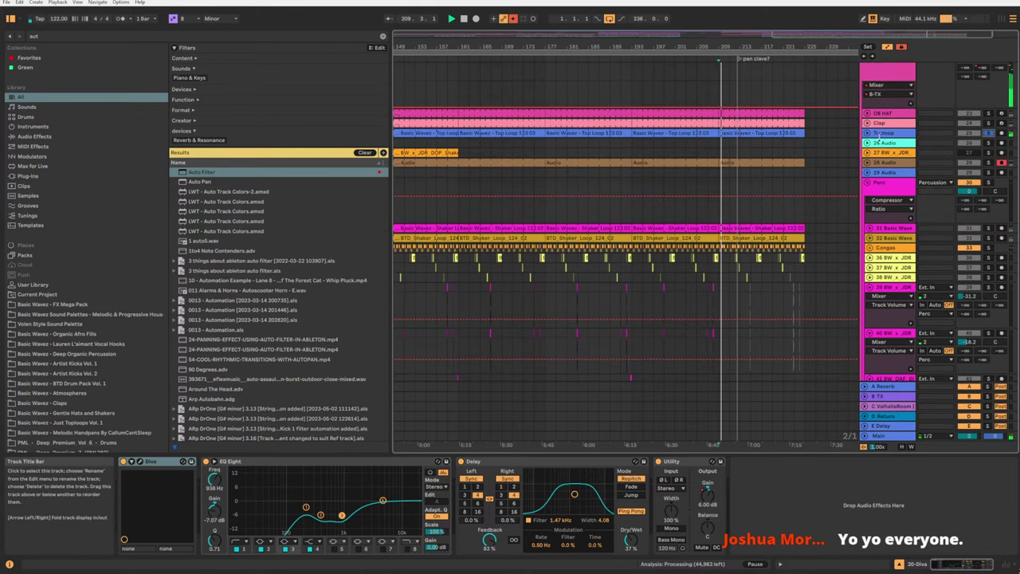
Show the Toploop track's devices, stop playback and search the whole browser library for "spliteq".
{"action": "left_click", "coordinate": [879, 134]}
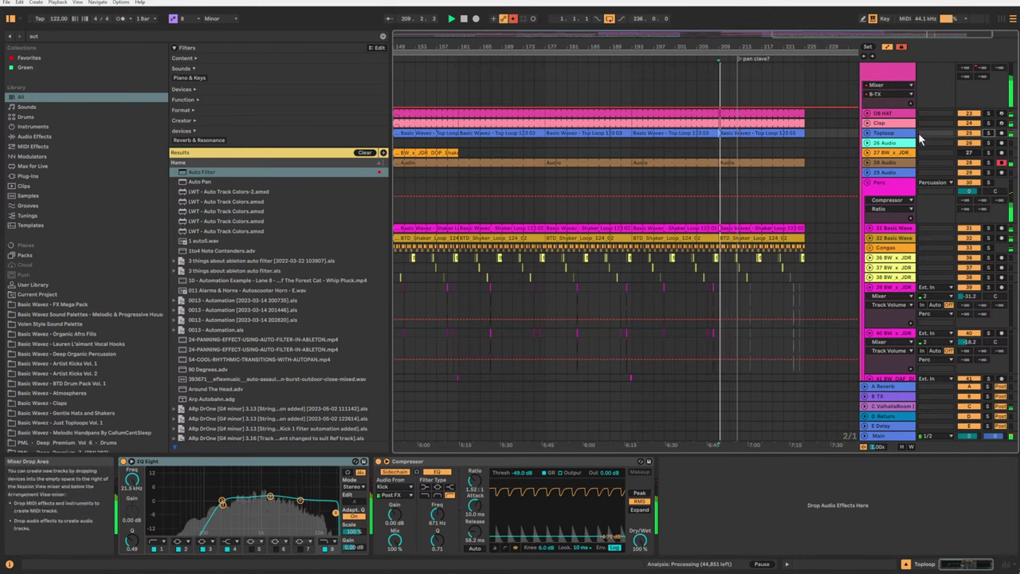
{"action": "key", "text": "space"}
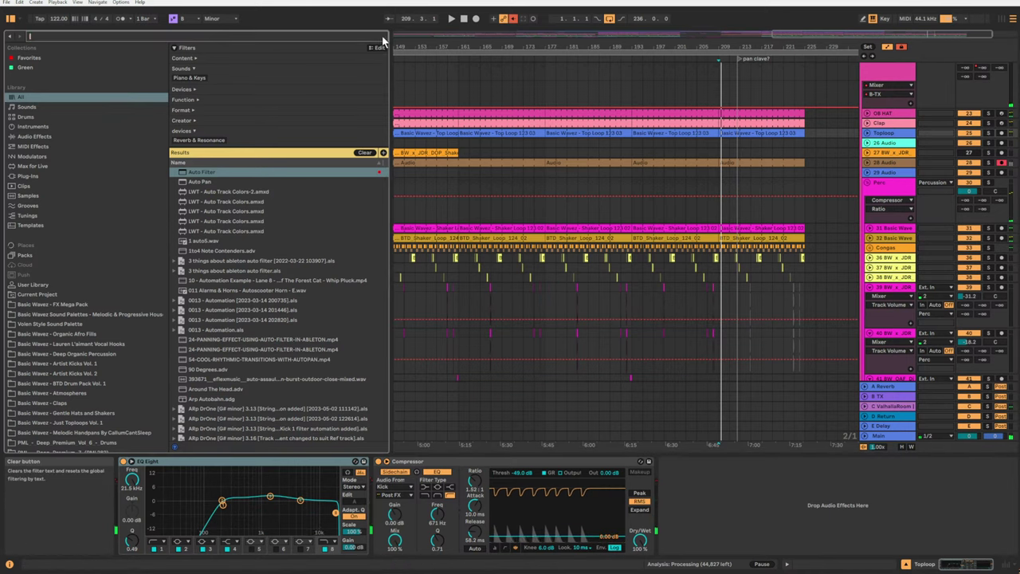
{"action": "left_click", "coordinate": [383, 37]}
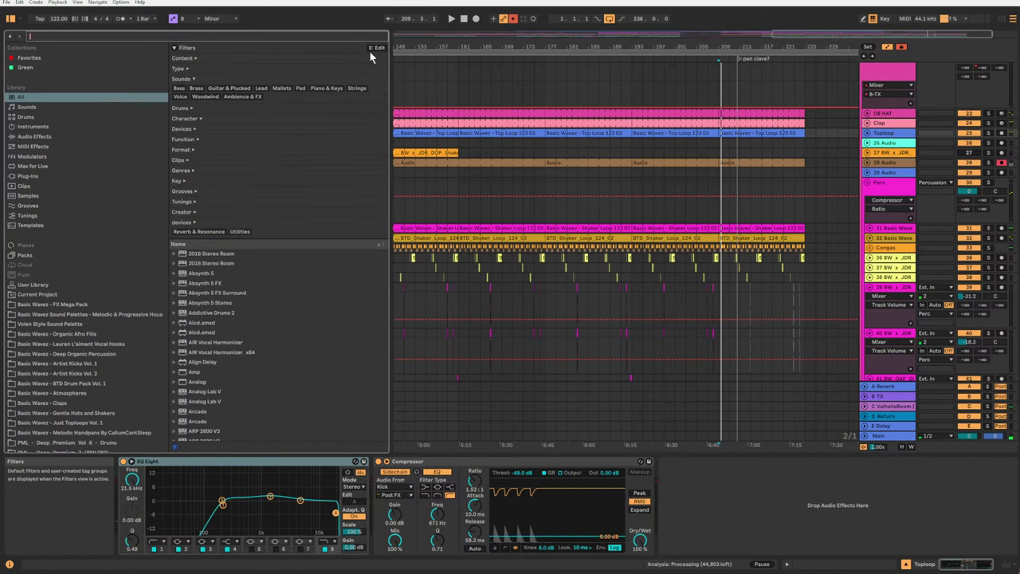
{"action": "type", "text": "spliteq"}
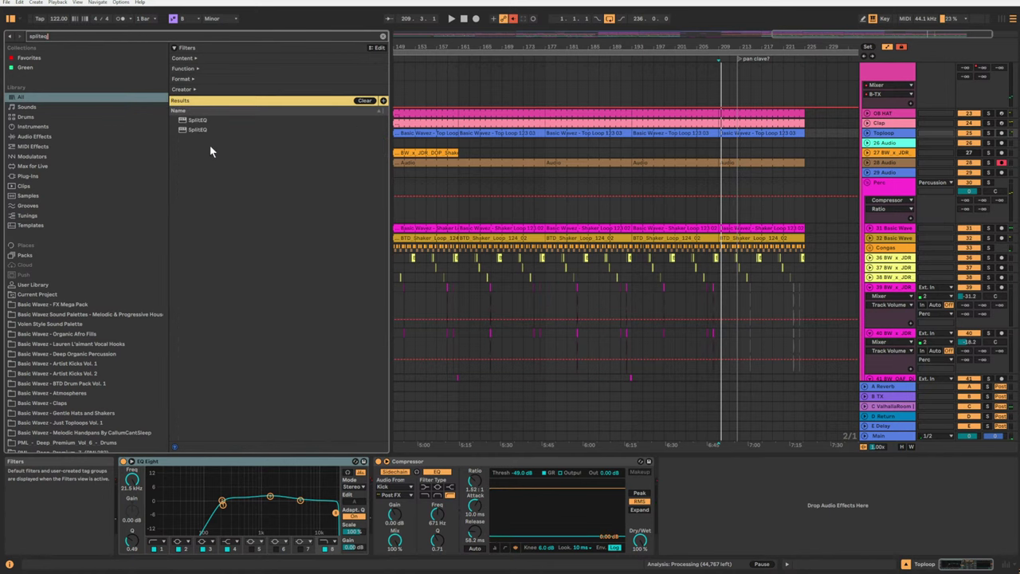
Try SplitEQ on the Toploop track, moving band 3 to 934 Hz and band 4 to about 3.1 kHz.
{"action": "left_click", "coordinate": [201, 120]}
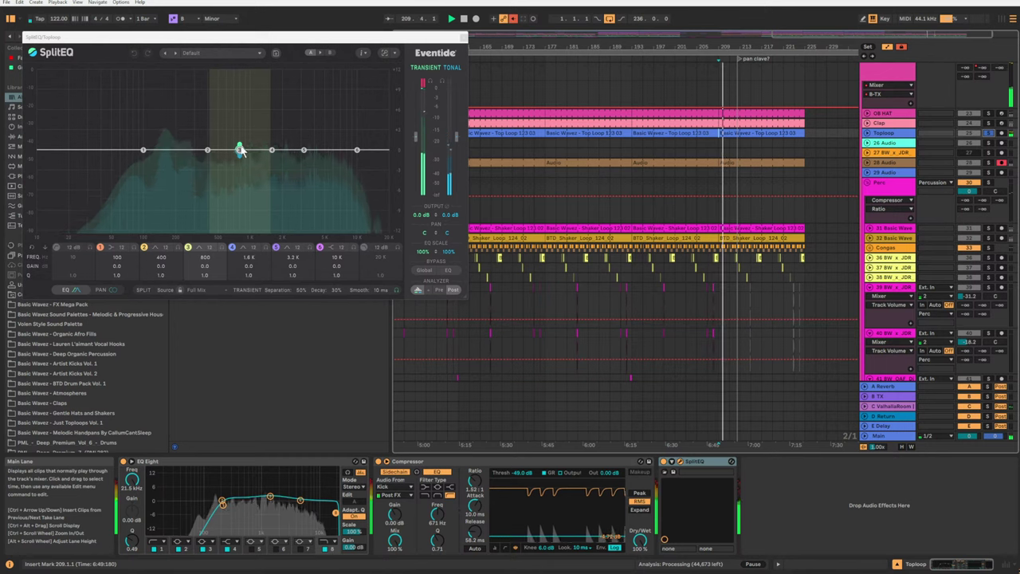
{"action": "left_click_drag", "start_coordinate": [238, 150], "coordinate": [247, 151]}
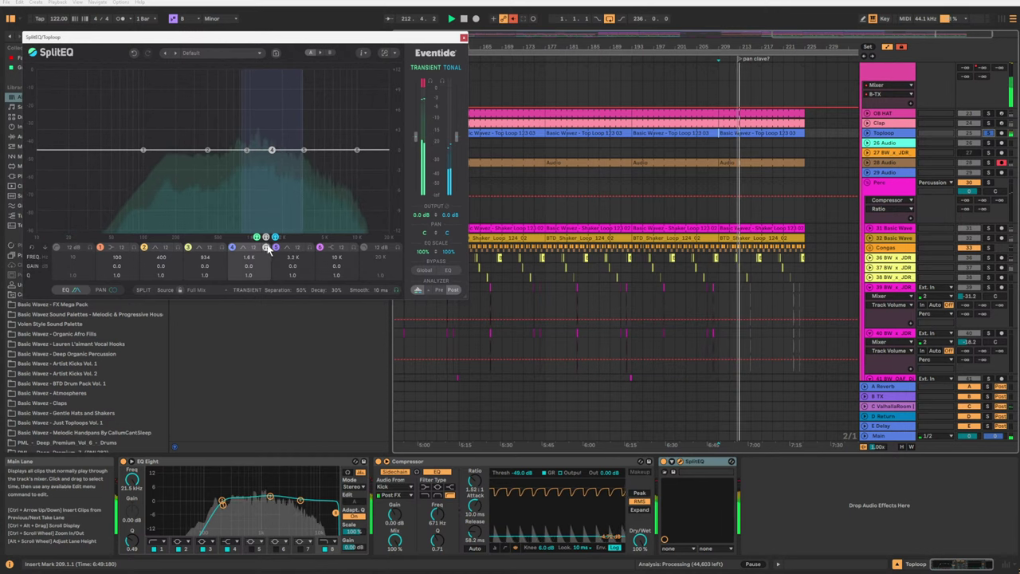
{"action": "left_click_drag", "start_coordinate": [272, 151], "coordinate": [304, 154]}
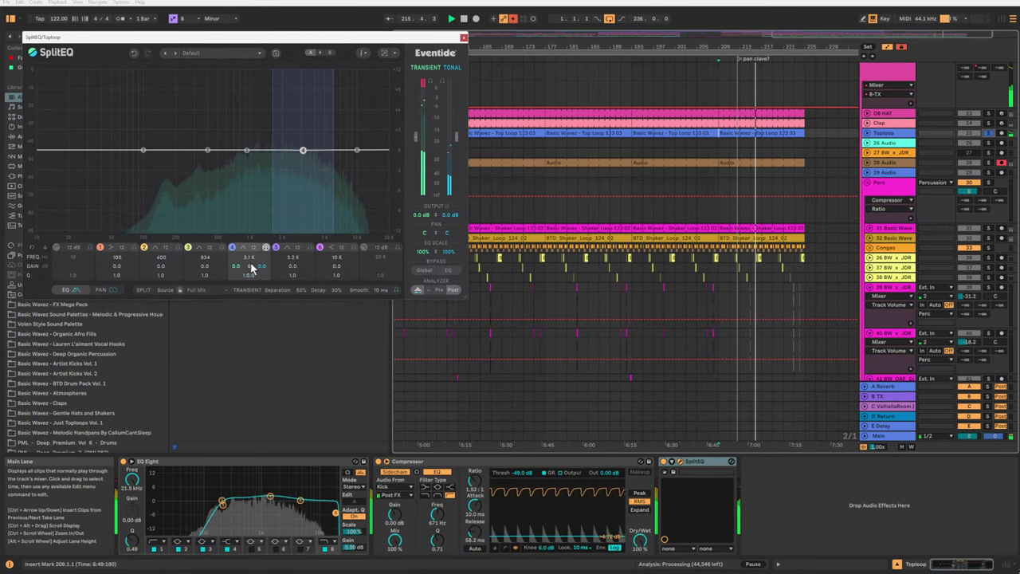
Try isolating the clave in SplitEQ by narrowing band 4 and sweeping it to about 2 kHz with almost no gain.
{"action": "left_click_drag", "start_coordinate": [250, 275], "coordinate": [250, 271]}
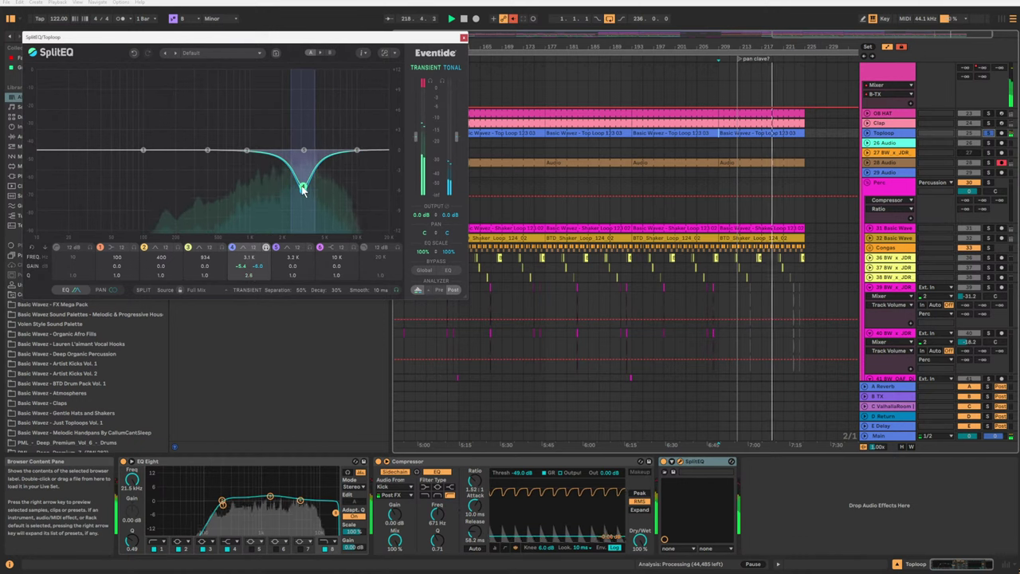
{"action": "left_click_drag", "start_coordinate": [302, 189], "coordinate": [305, 164]}
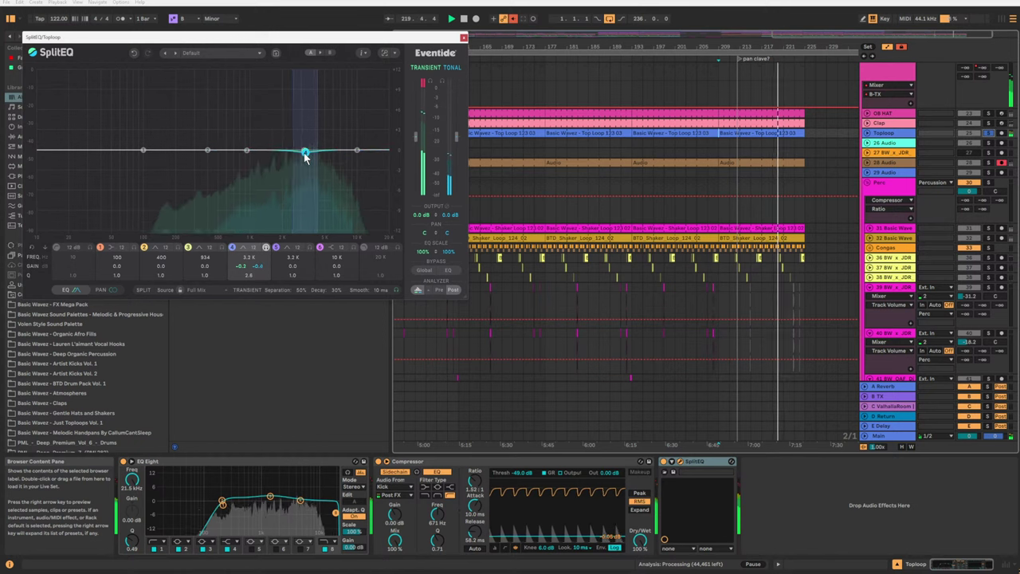
{"action": "left_click_drag", "start_coordinate": [303, 154], "coordinate": [276, 157]}
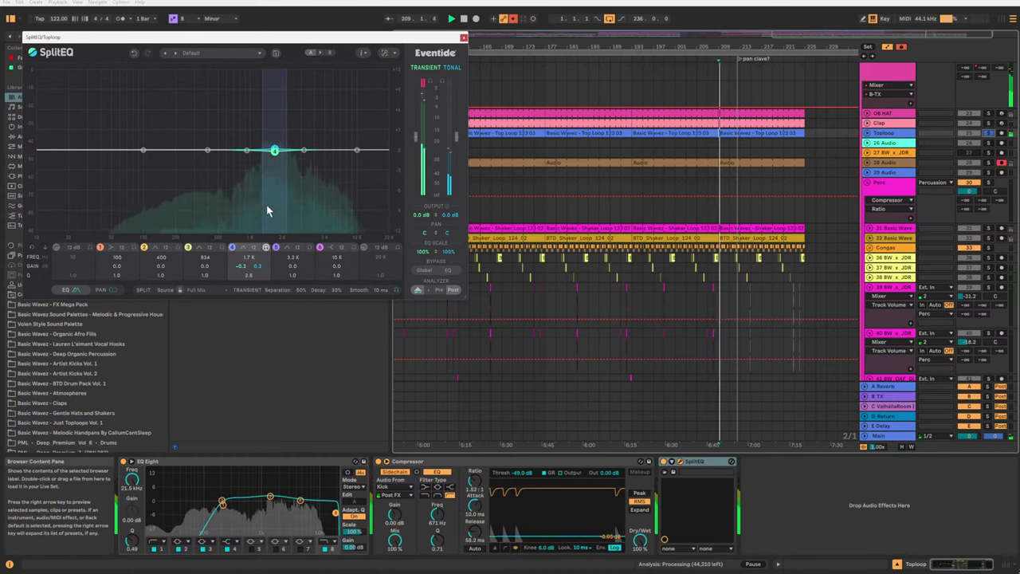
{"action": "mouse_move", "coordinate": [279, 158]}
{"action": "left_mouse_down"}
{"action": "mouse_move", "coordinate": [252, 156]}
{"action": "mouse_move", "coordinate": [281, 151]}
{"action": "left_mouse_up"}
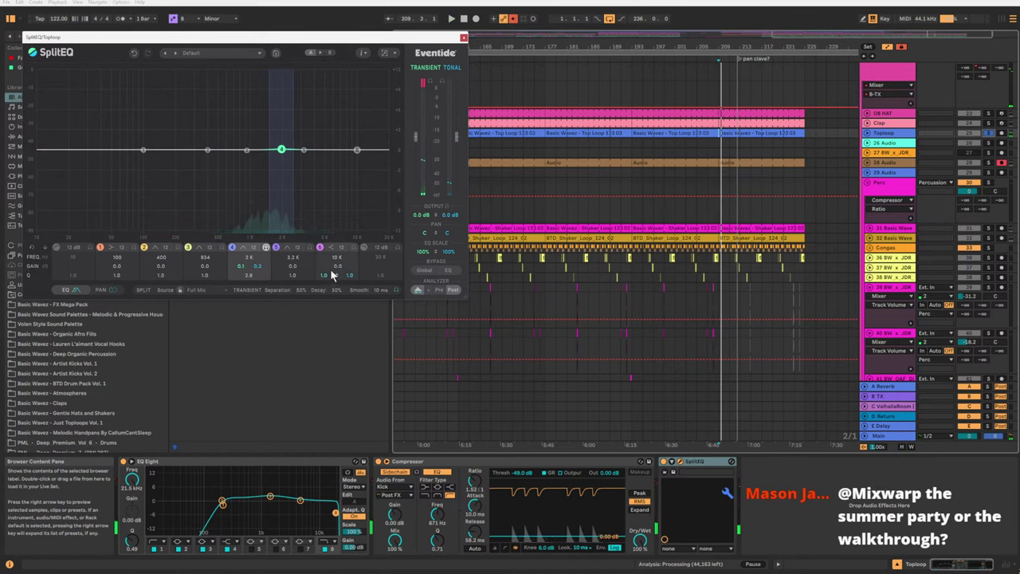
Try SplitEQ's low-cut filter on the Toploop, sweeping its cutoff up to about 2.4 kHz.
{"action": "left_click", "coordinate": [377, 257]}
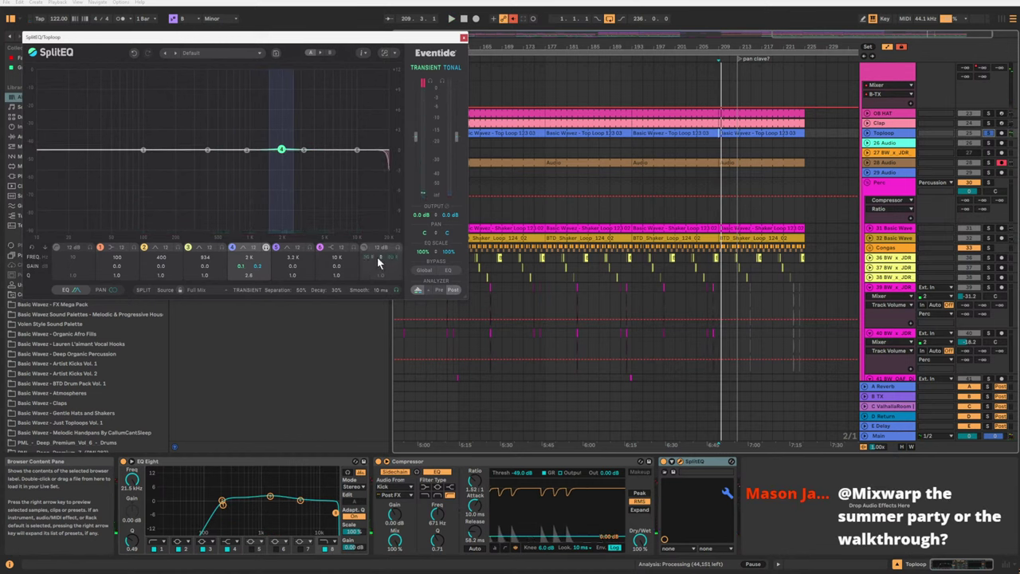
{"action": "left_click", "coordinate": [246, 250]}
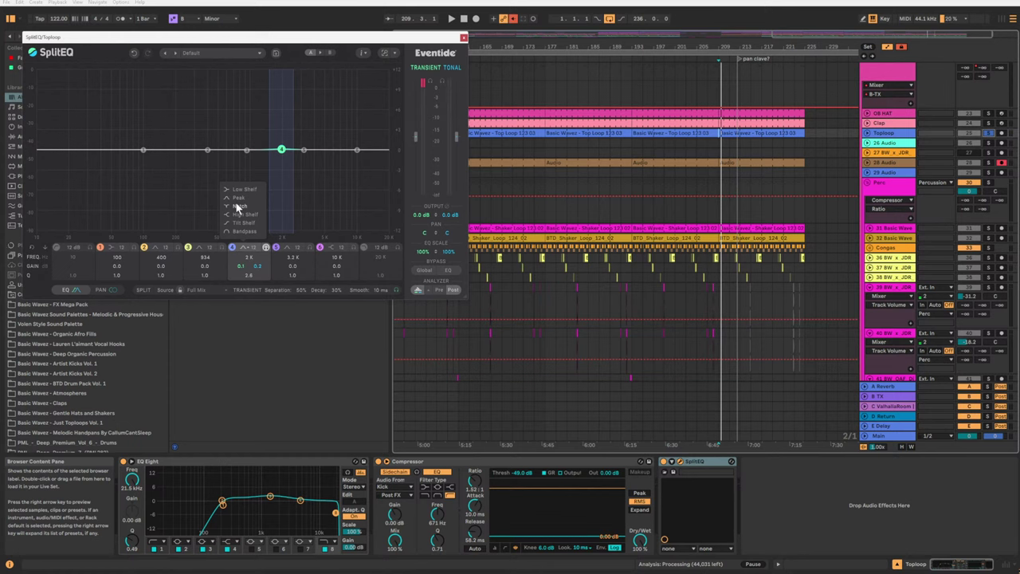
{"action": "left_click", "coordinate": [55, 249]}
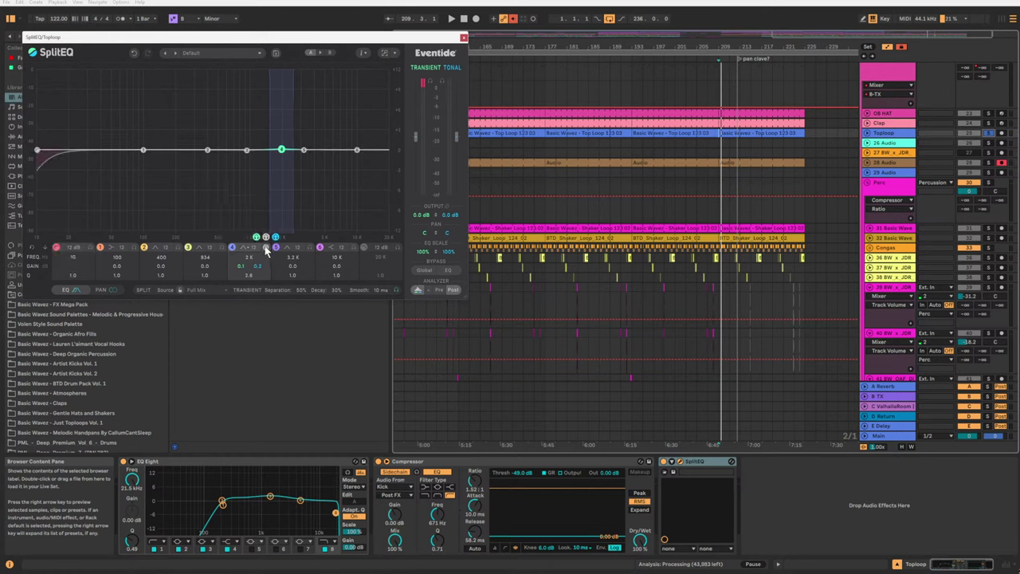
{"action": "left_click_drag", "start_coordinate": [56, 153], "coordinate": [277, 153]}
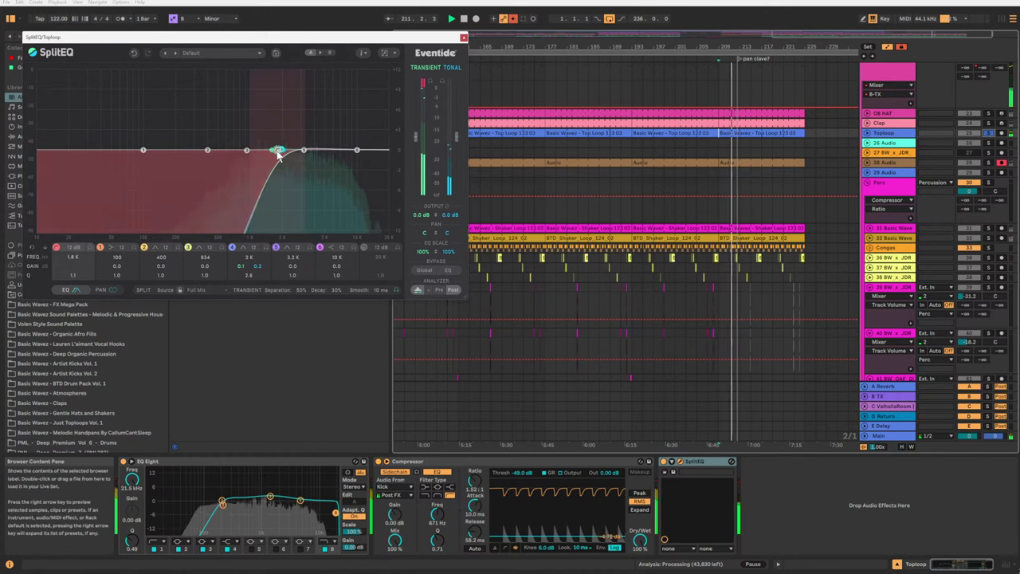
{"action": "left_click_drag", "start_coordinate": [277, 153], "coordinate": [290, 155]}
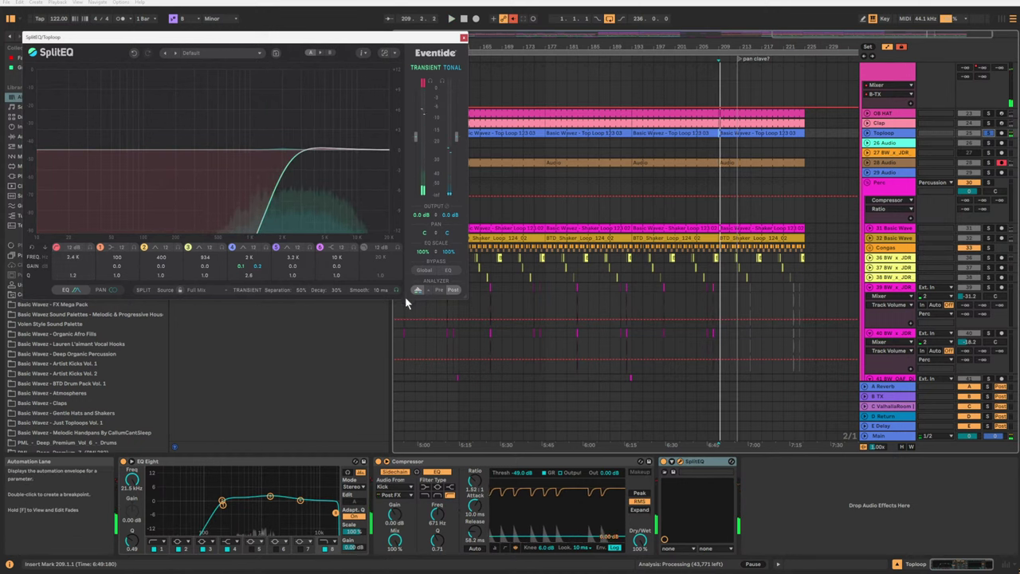
Try panning the tonal part of SplitEQ's low-cut band to the right and audition it from bar 209.
{"action": "left_click", "coordinate": [208, 289]}
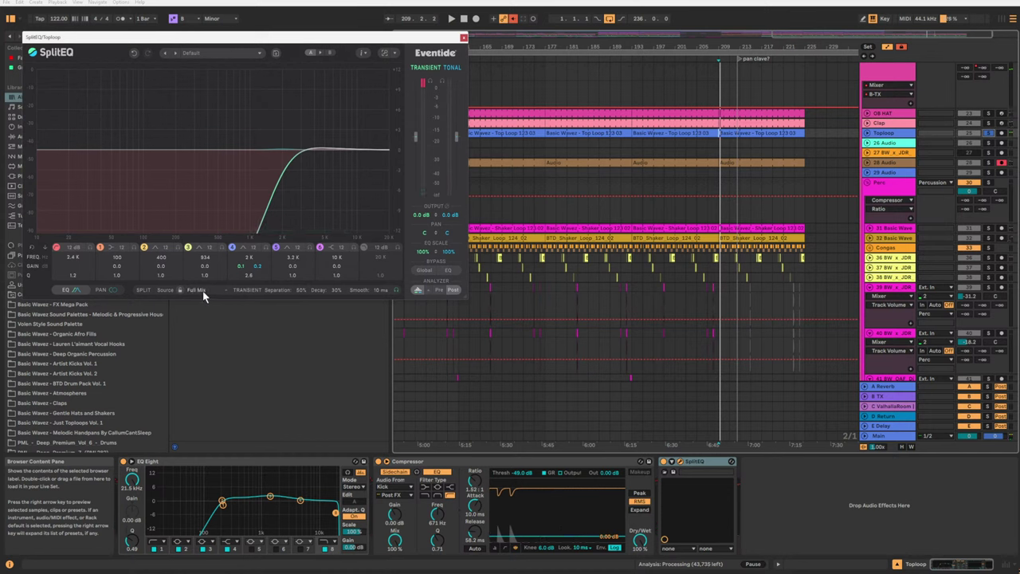
{"action": "key", "text": "space"}
{"action": "left_click", "coordinate": [114, 289]}
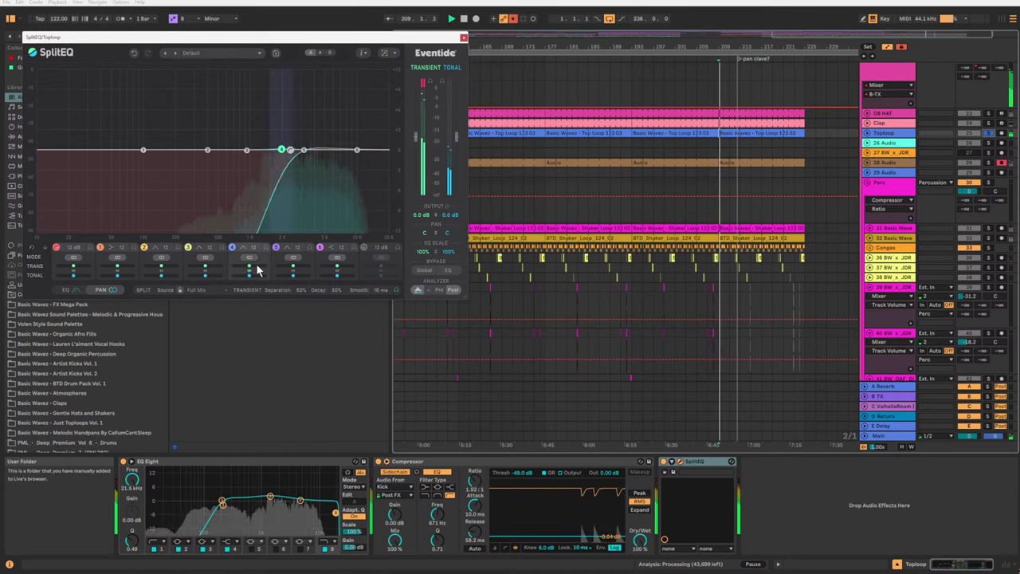
{"action": "key", "text": "space"}
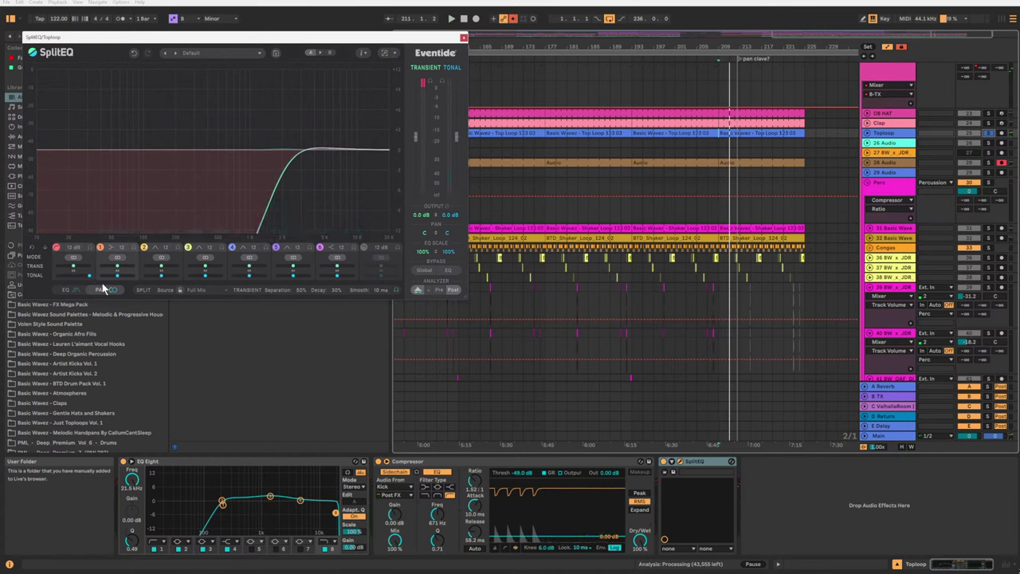
{"action": "key", "text": "space"}
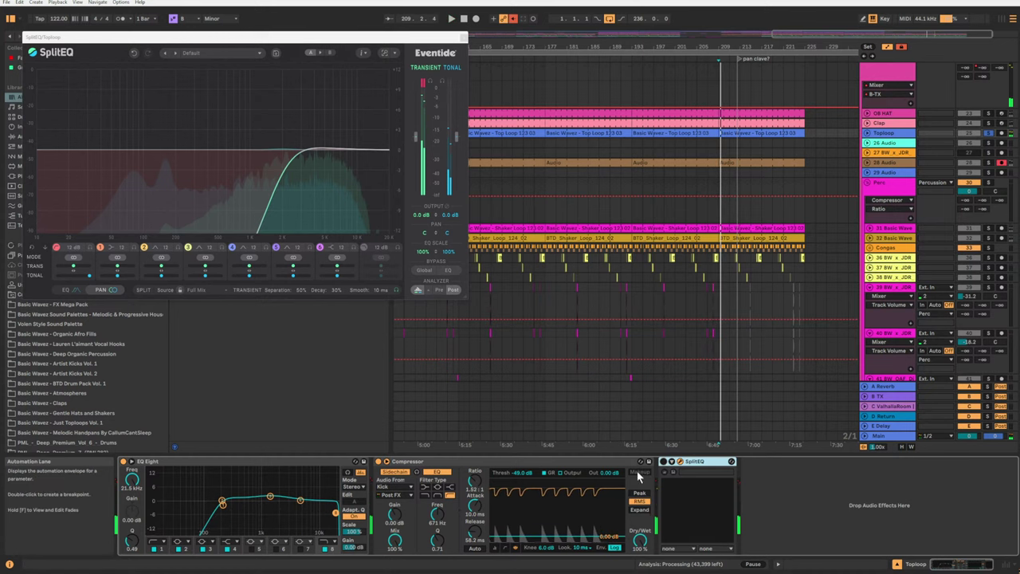
Close SplitEQ and remove it from the Toploop track.
{"action": "left_click", "coordinate": [462, 38]}
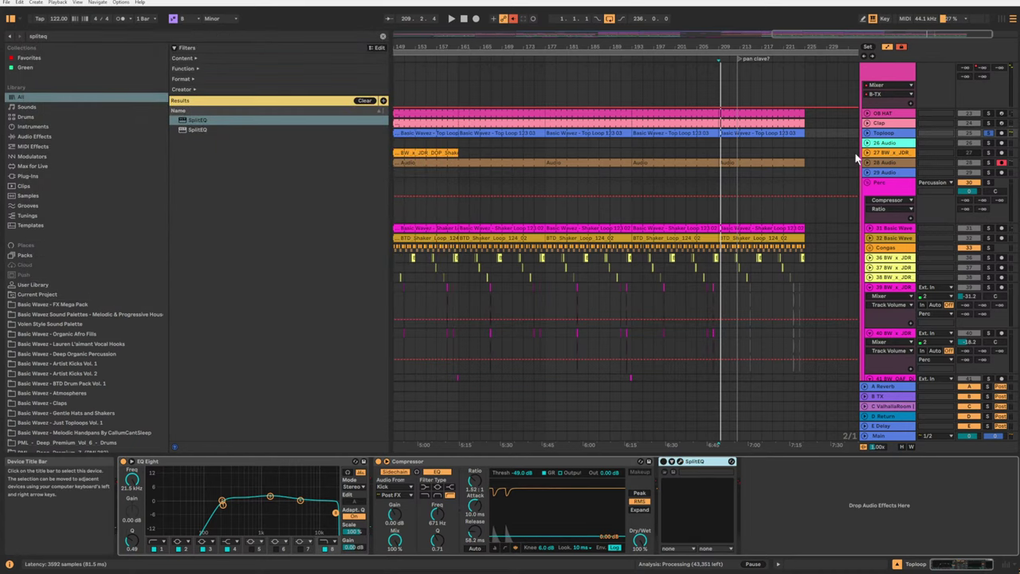
{"action": "key", "text": "Delete"}
{"action": "key", "text": "space"}
Examine the unfolded Toploop waveform closely around bar 209 and audition it from 209.1.1 to locate the clave hit.
{"action": "left_click", "coordinate": [866, 133]}
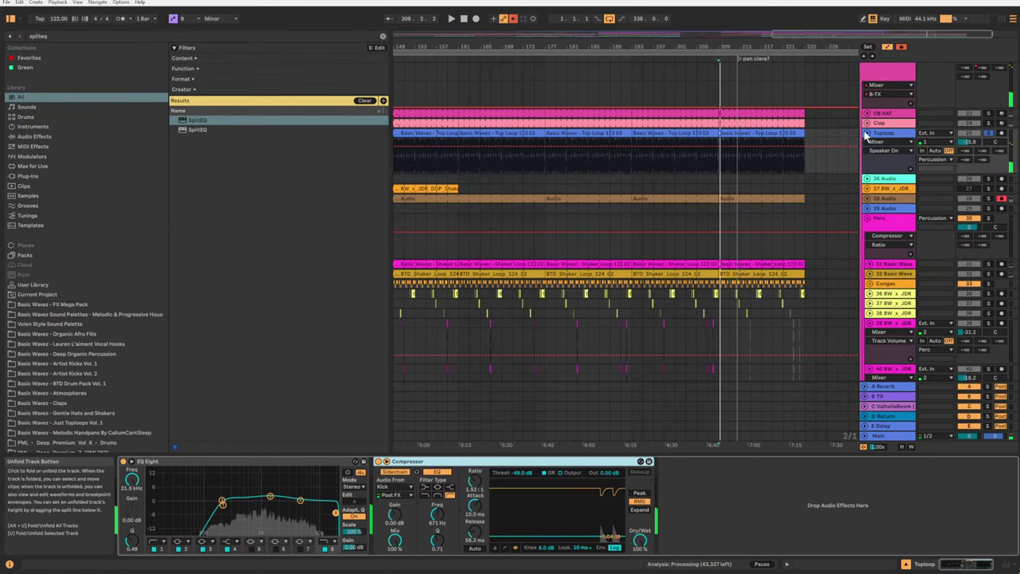
{"action": "left_click_drag", "start_coordinate": [838, 32], "coordinate": [837, 136]}
{"action": "key", "text": "plus"}
{"action": "key", "text": "plus"}
{"action": "key", "text": "plus"}
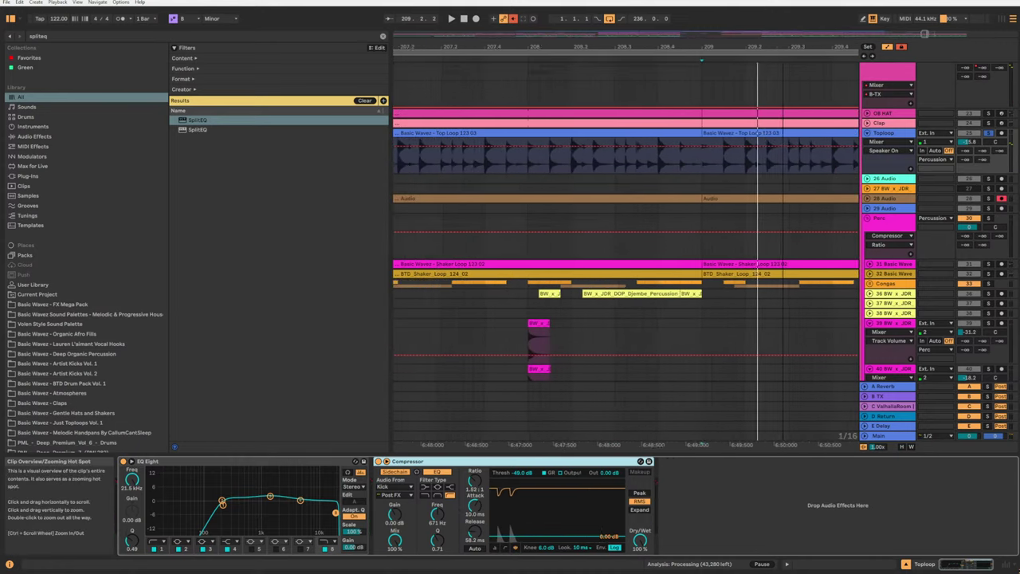
{"action": "key", "text": "space"}
{"action": "key", "text": "space"}
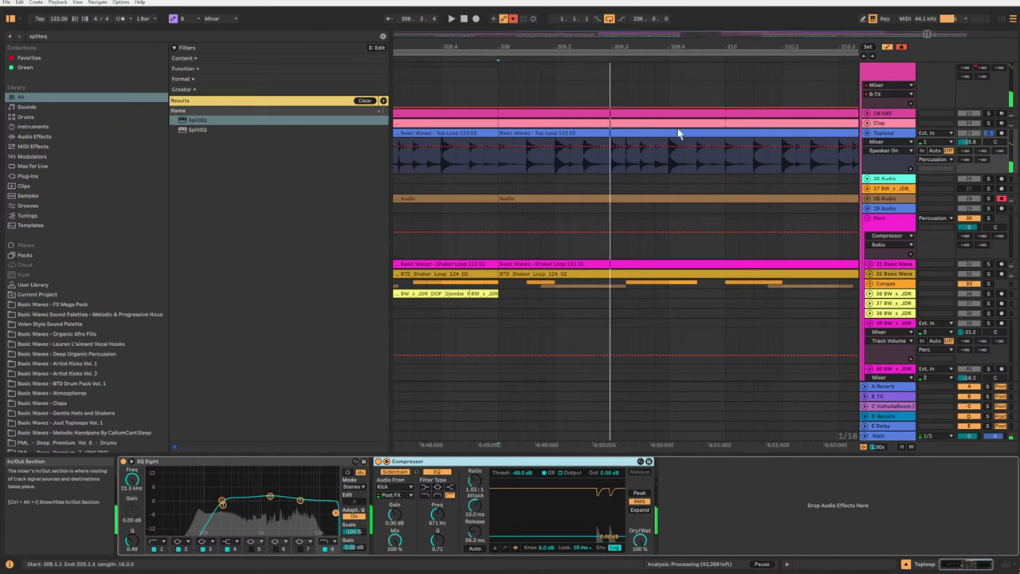
{"action": "left_click", "coordinate": [498, 162]}
{"action": "key", "text": "space"}
{"action": "key", "text": "space"}
{"action": "key", "text": "space"}
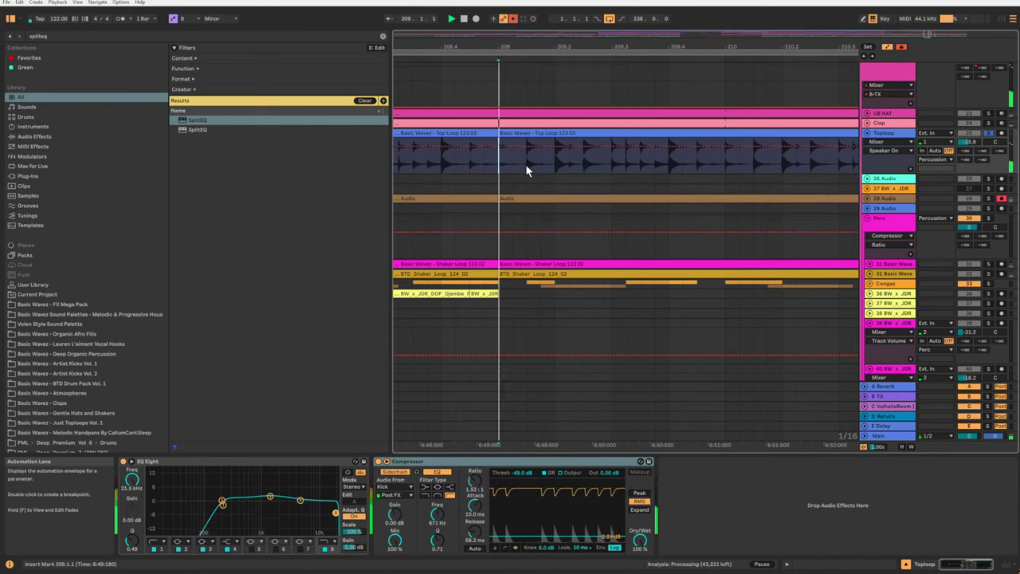
Search the browser for "ut", add Utility to the Toploop track and show its Balance automation lane.
{"action": "left_click", "coordinate": [380, 36]}
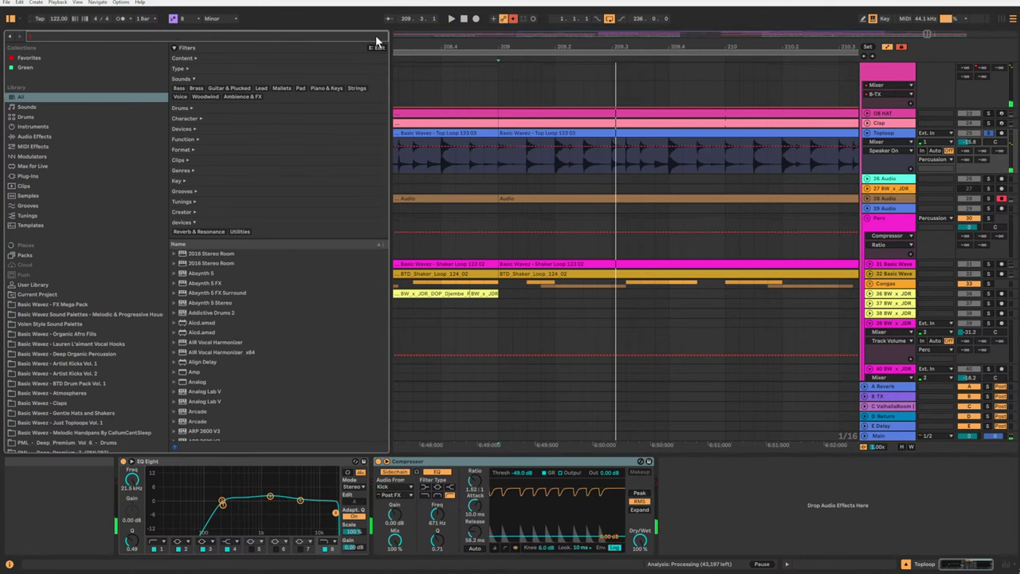
{"action": "type", "text": "ut"}
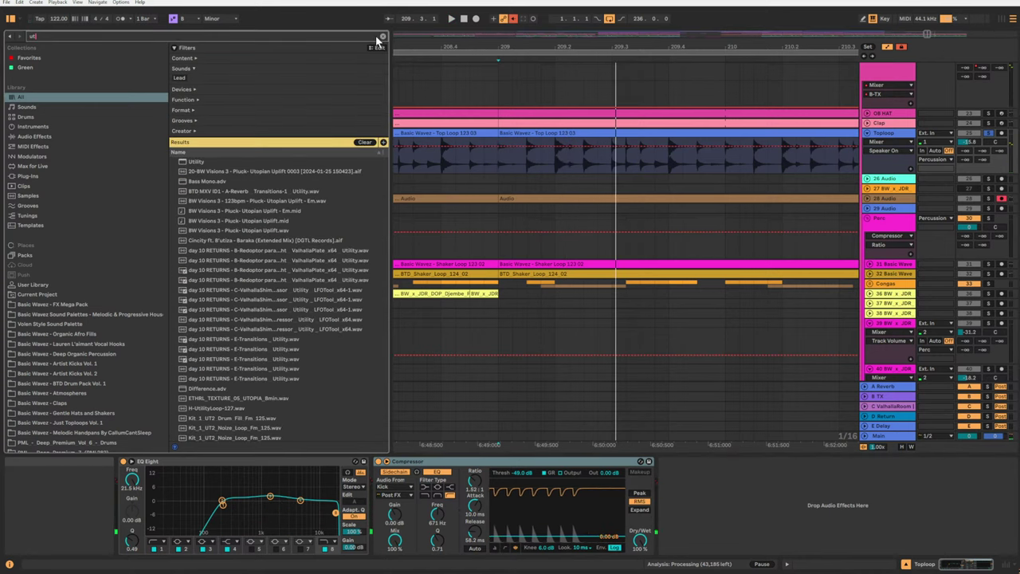
{"action": "left_click", "coordinate": [192, 163]}
{"action": "left_click_drag", "start_coordinate": [724, 430], "coordinate": [714, 519]}
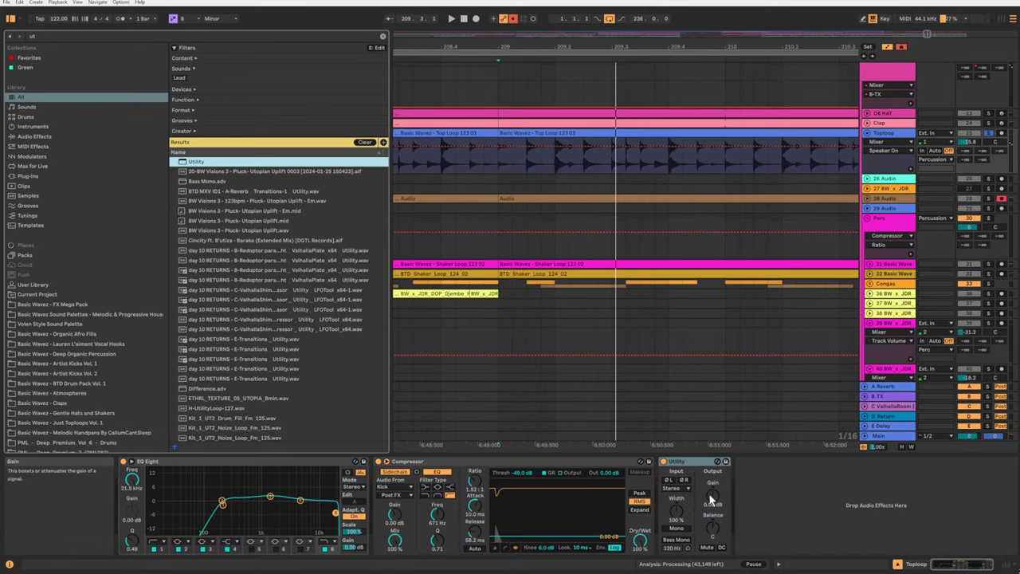
{"action": "left_click", "coordinate": [713, 528]}
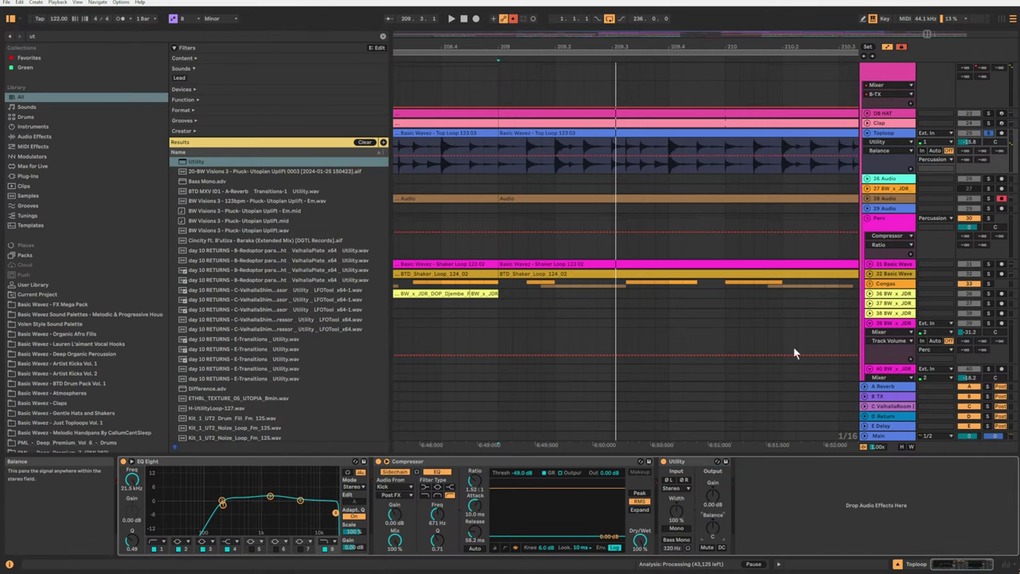
Audition the Toploop from bar 209, then unsoloed in the mix from 209.3.1, to pinpoint the clave hit.
{"action": "key", "text": "space"}
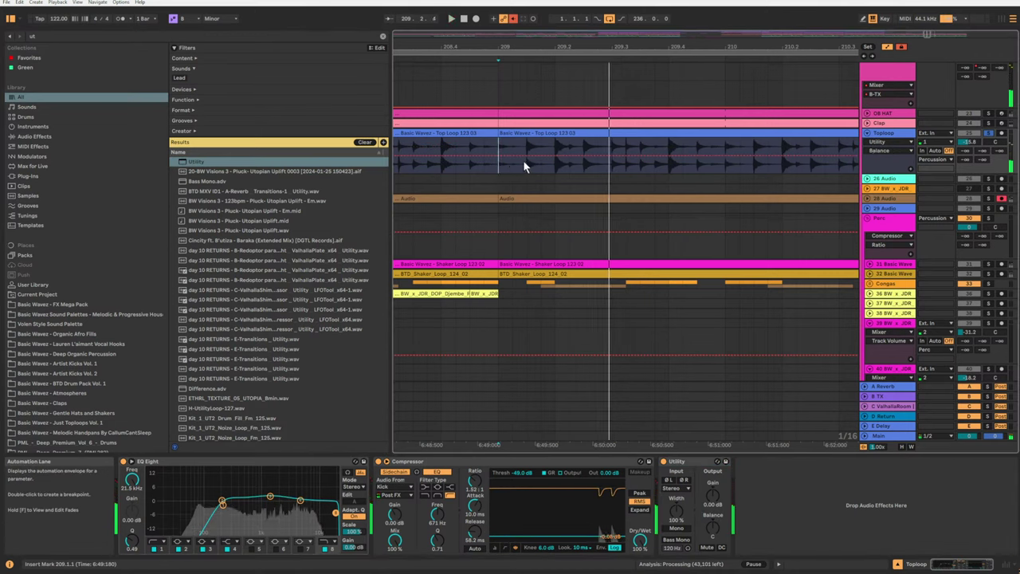
{"action": "key", "text": "space"}
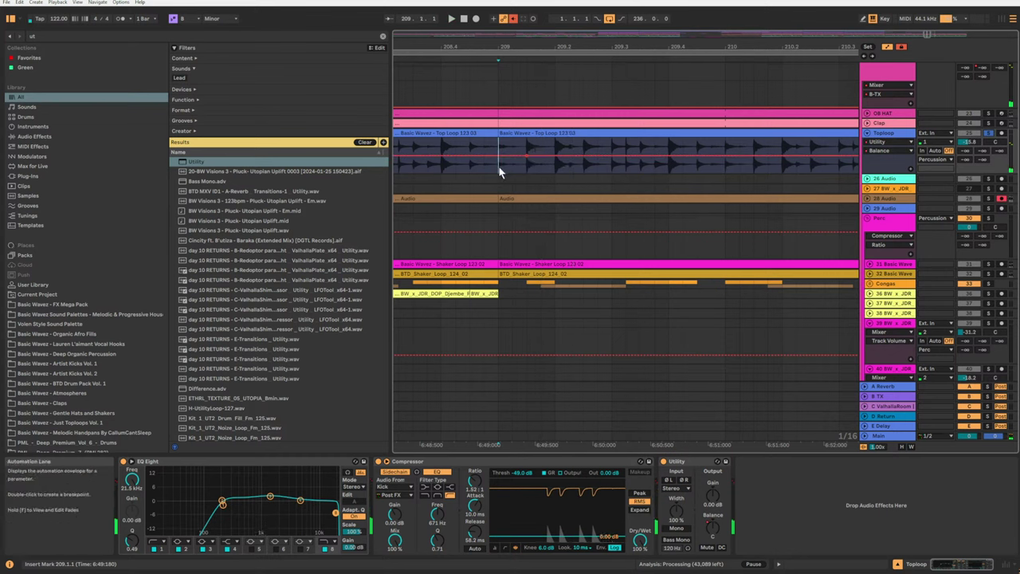
{"action": "key", "text": "space"}
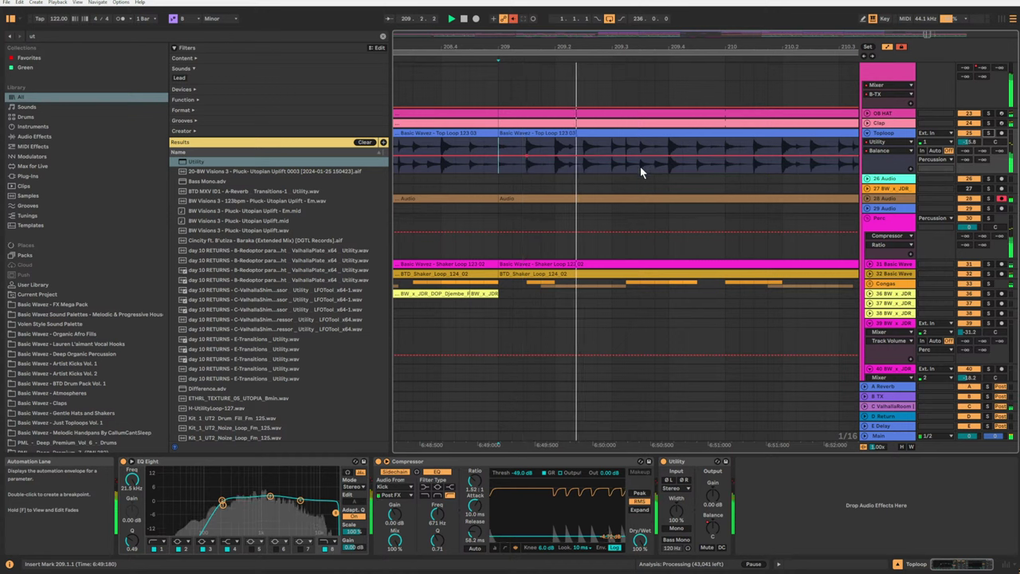
{"action": "left_click", "coordinate": [618, 165]}
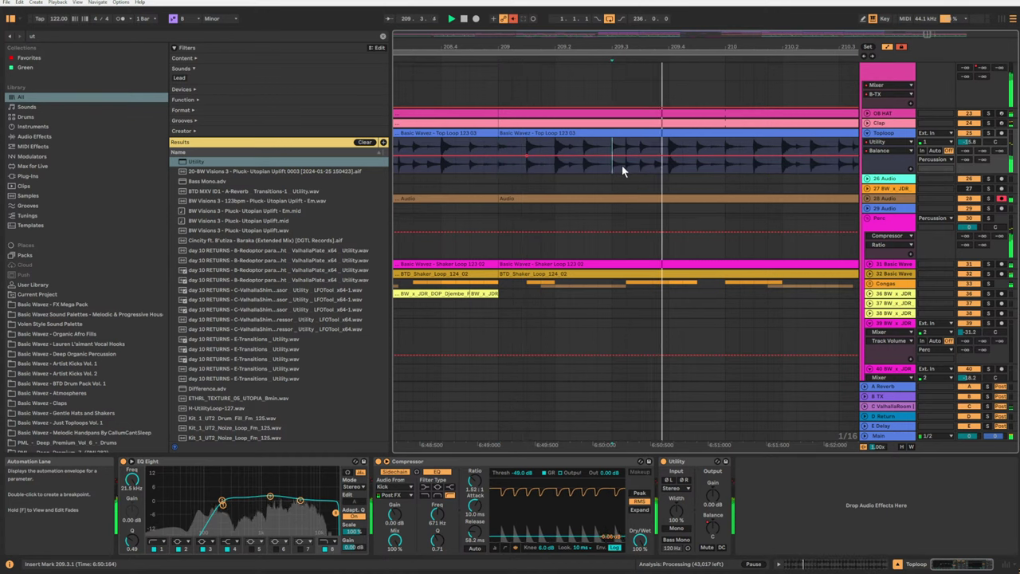
{"action": "key", "text": "space"}
Try raising the Toploop's Utility Balance automation between 209.3.2 and 209.3.3, and audition the panned hit from 209.3.1.
{"action": "left_click_drag", "start_coordinate": [629, 164], "coordinate": [635, 168]}
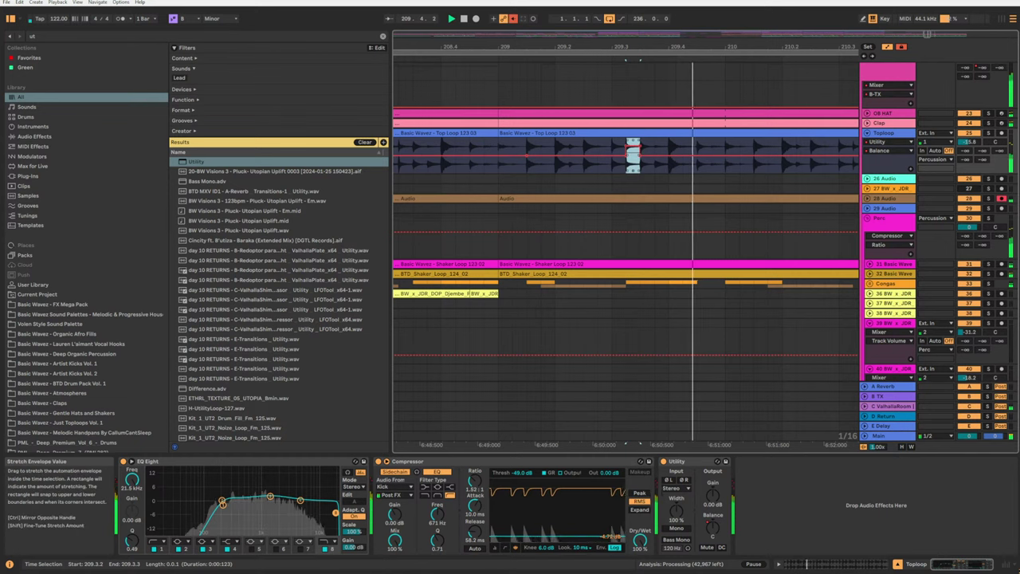
{"action": "left_click", "coordinate": [606, 170]}
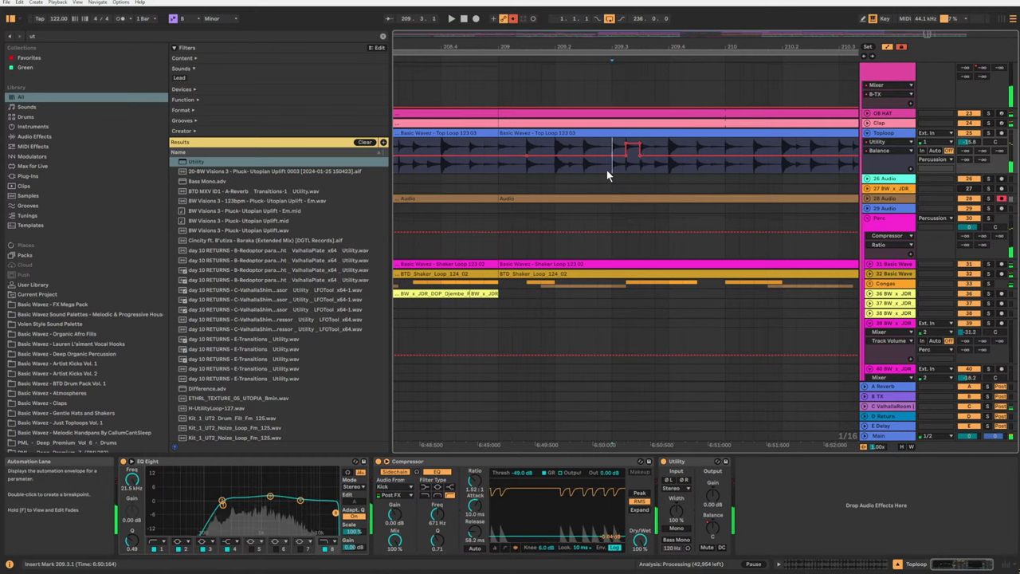
{"action": "key", "text": "space"}
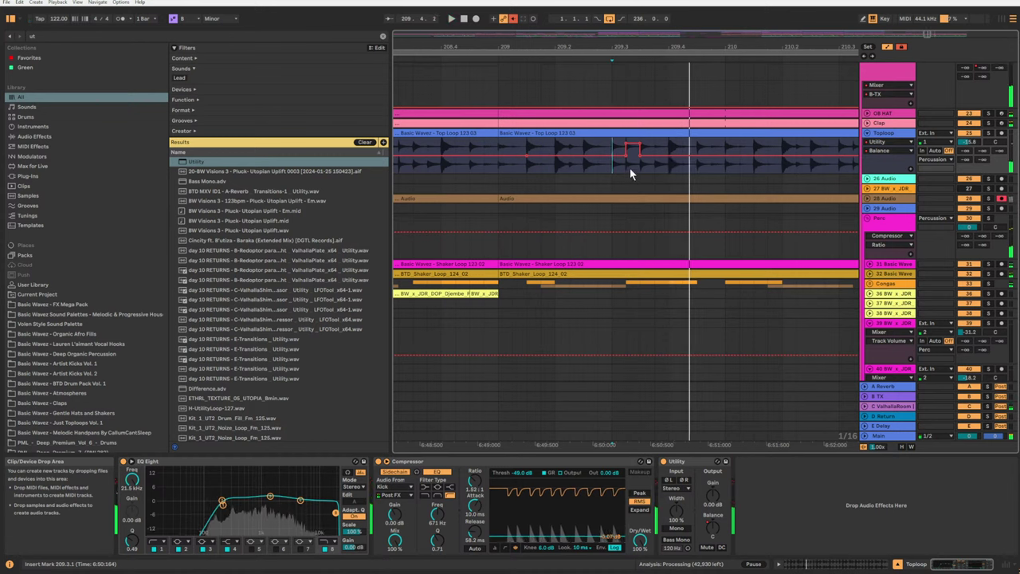
Lower the Toploop's Utility Balance automation between 209.3.2 and 209.3.3 to pan the hit left, and audition it.
{"action": "left_click_drag", "start_coordinate": [627, 166], "coordinate": [642, 166]}
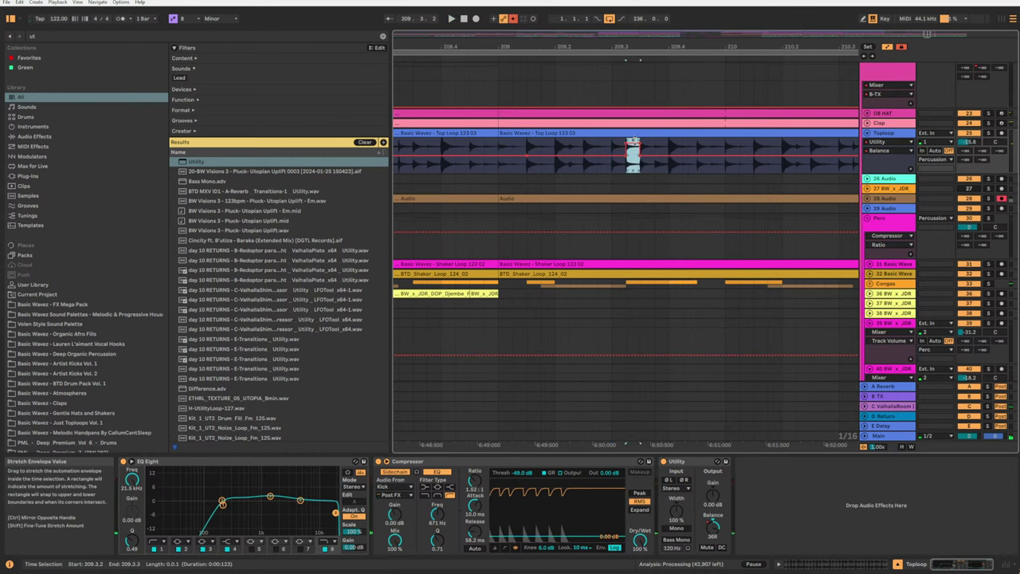
{"action": "key", "text": "space"}
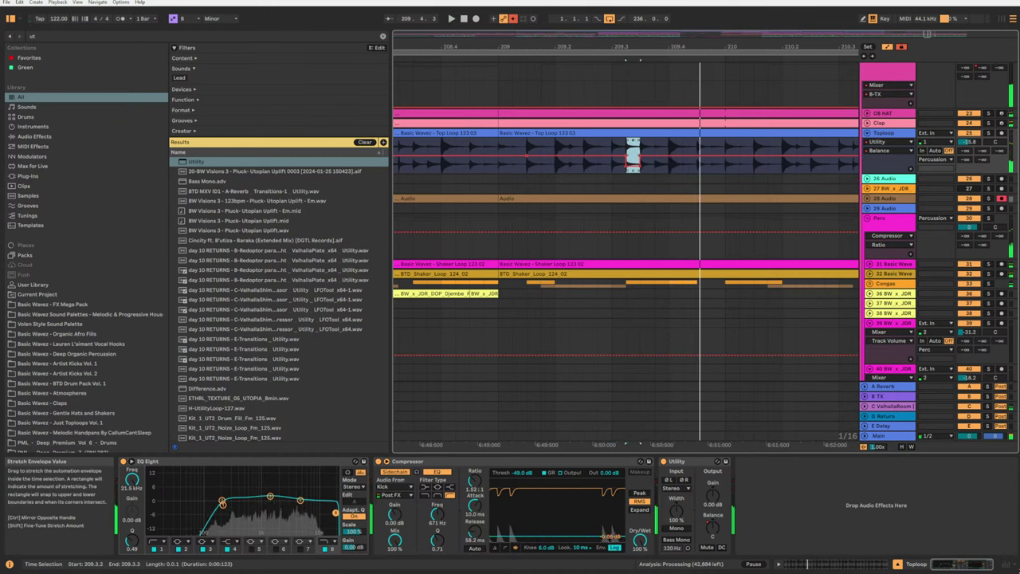
{"action": "left_click", "coordinate": [499, 164]}
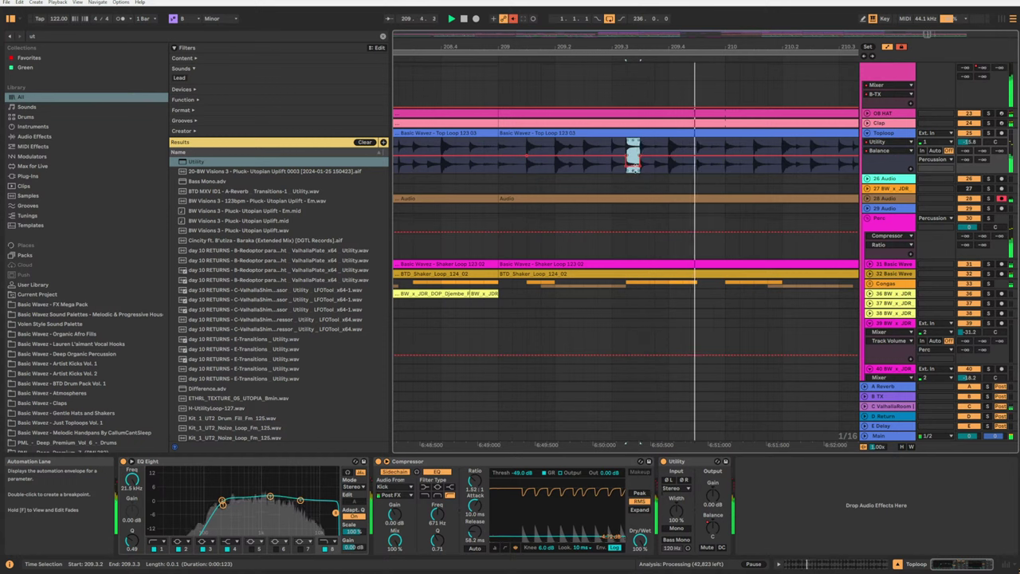
Audition the left-panned Toploop hit at 209.3.2, then replay the loop from bar 209.
{"action": "left_click_drag", "start_coordinate": [626, 154], "coordinate": [638, 155]}
{"action": "key", "text": "space"}
{"action": "key", "text": "space"}
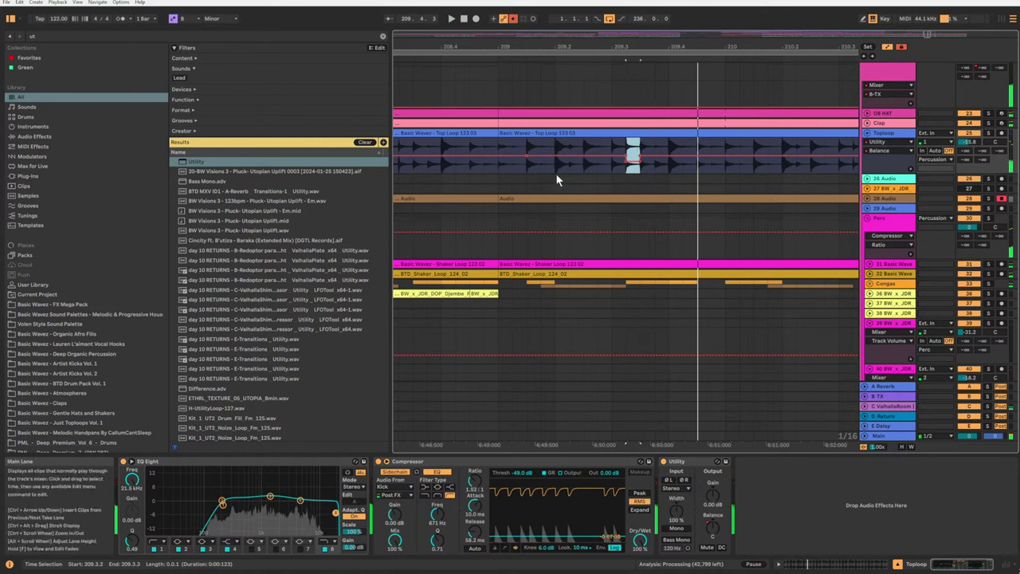
{"action": "left_click", "coordinate": [498, 169]}
{"action": "key", "text": "space"}
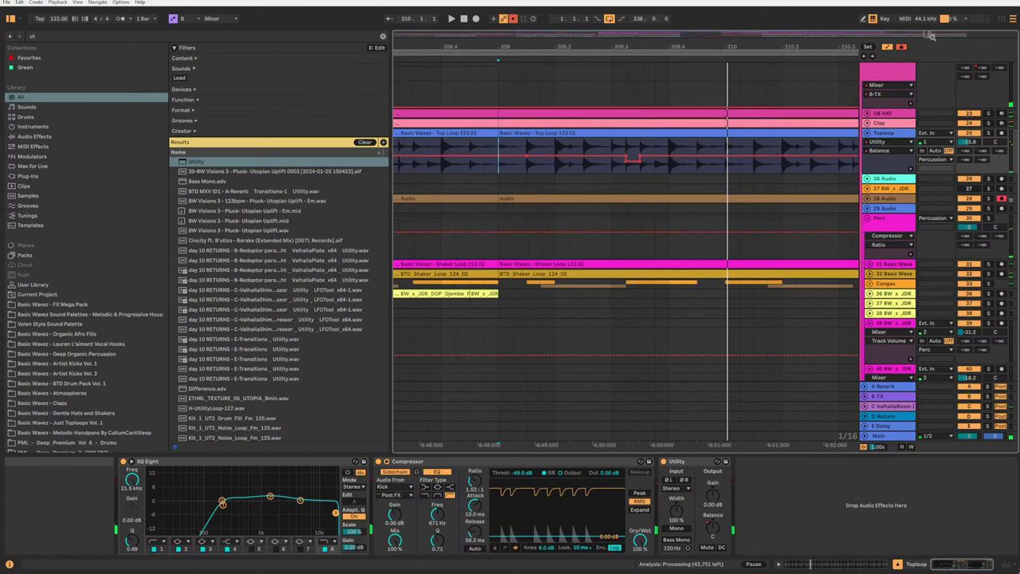
{"action": "left_click_drag", "start_coordinate": [929, 36], "coordinate": [924, 8]}
{"action": "key", "text": "space"}
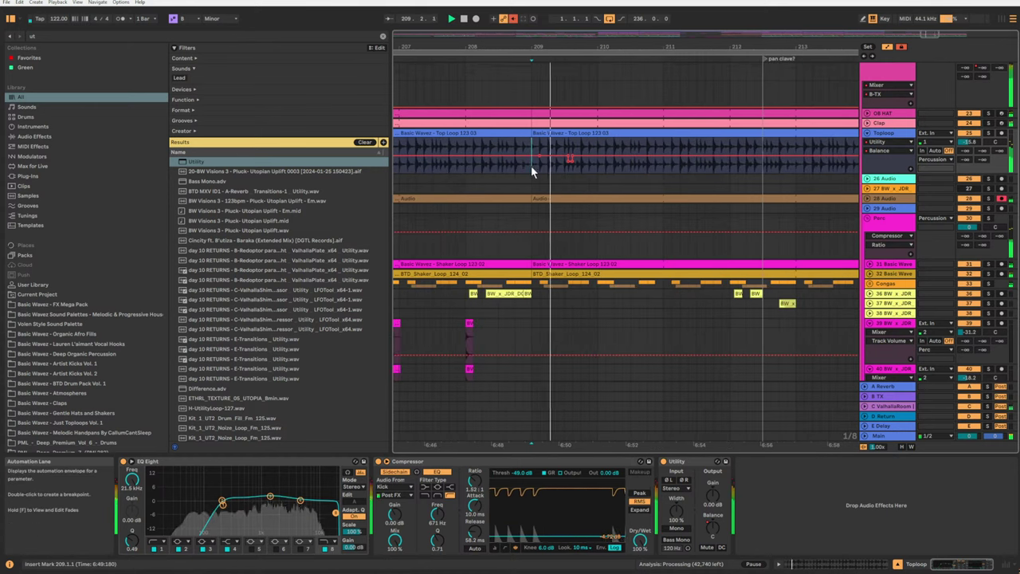
Duplicate the Toploop's Balance automation from bar 209 three times, filling bars 210 to 212.
{"action": "left_click_drag", "start_coordinate": [532, 171], "coordinate": [609, 174]}
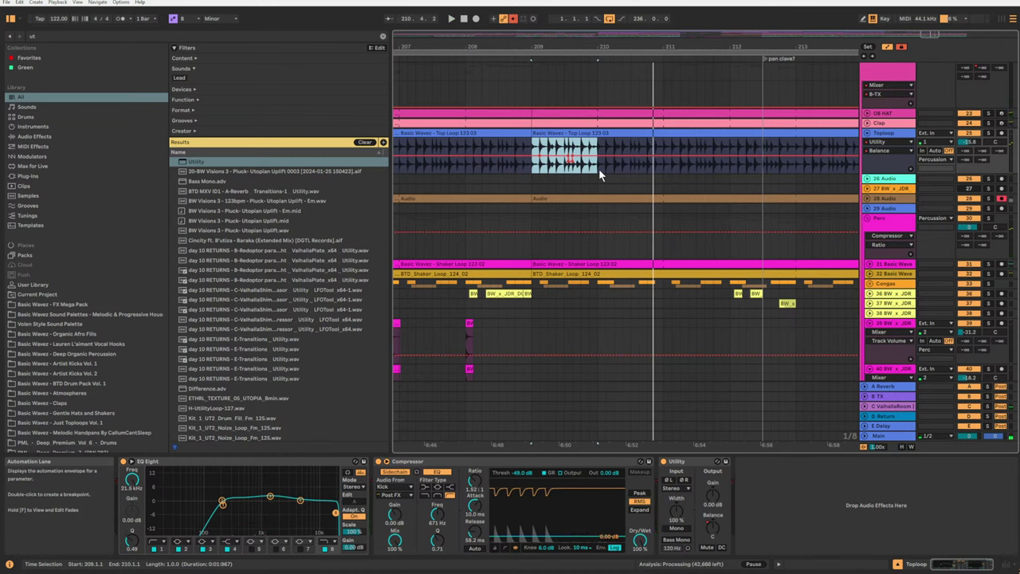
{"action": "key", "text": "space"}
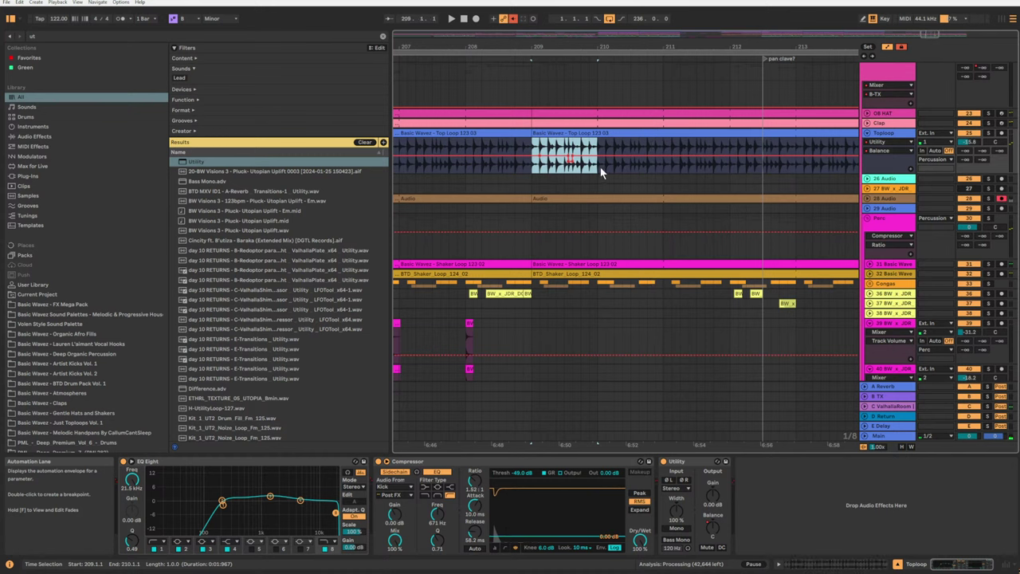
{"action": "left_click_drag", "start_coordinate": [532, 170], "coordinate": [604, 170]}
{"action": "key", "text": "ctrl+d"}
{"action": "key", "text": "ctrl+d"}
{"action": "key", "text": "ctrl+d"}
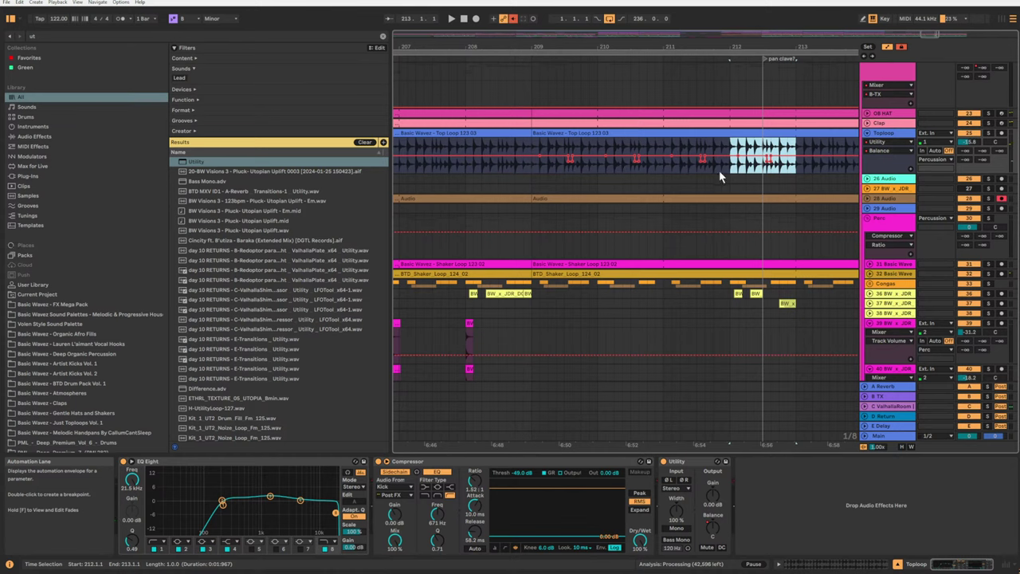
Raise the Toploop's Balance automation between 210.3.2 and 210.3.3 to about 25R, and bring the matching hit in bar 211 closer to centre.
{"action": "left_click", "coordinate": [623, 169]}
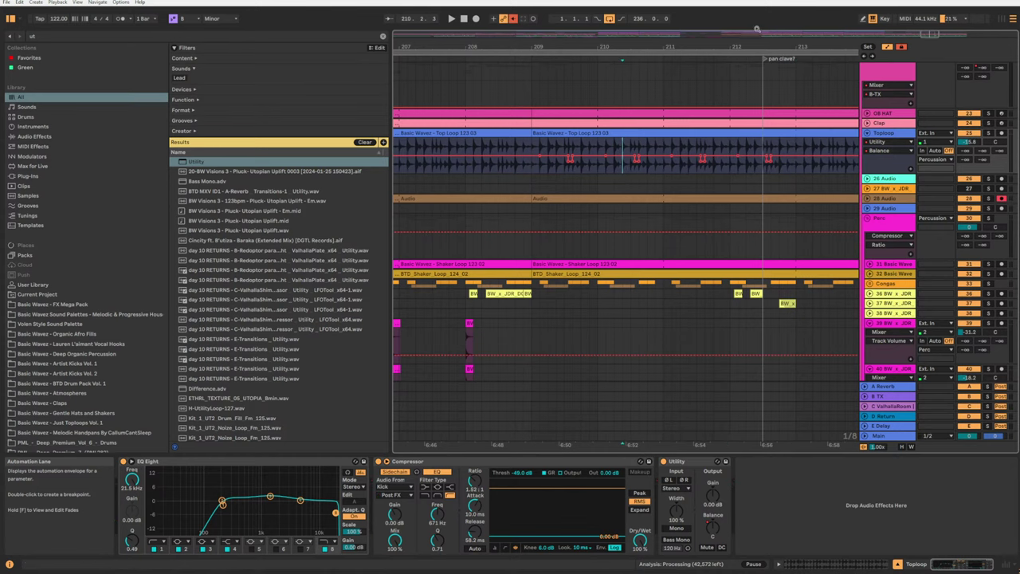
{"action": "left_click_drag", "start_coordinate": [930, 35], "coordinate": [930, 72]}
{"action": "left_click_drag", "start_coordinate": [646, 46], "coordinate": [645, 58]}
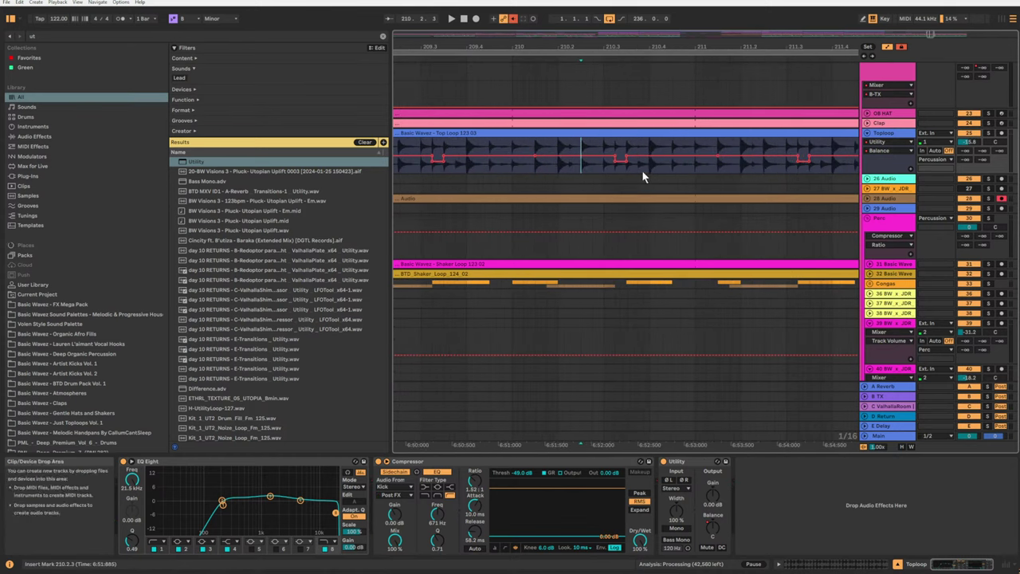
{"action": "mouse_move", "coordinate": [603, 166]}
{"action": "left_mouse_down"}
{"action": "mouse_move", "coordinate": [626, 173]}
{"action": "mouse_move", "coordinate": [618, 166]}
{"action": "left_mouse_up"}
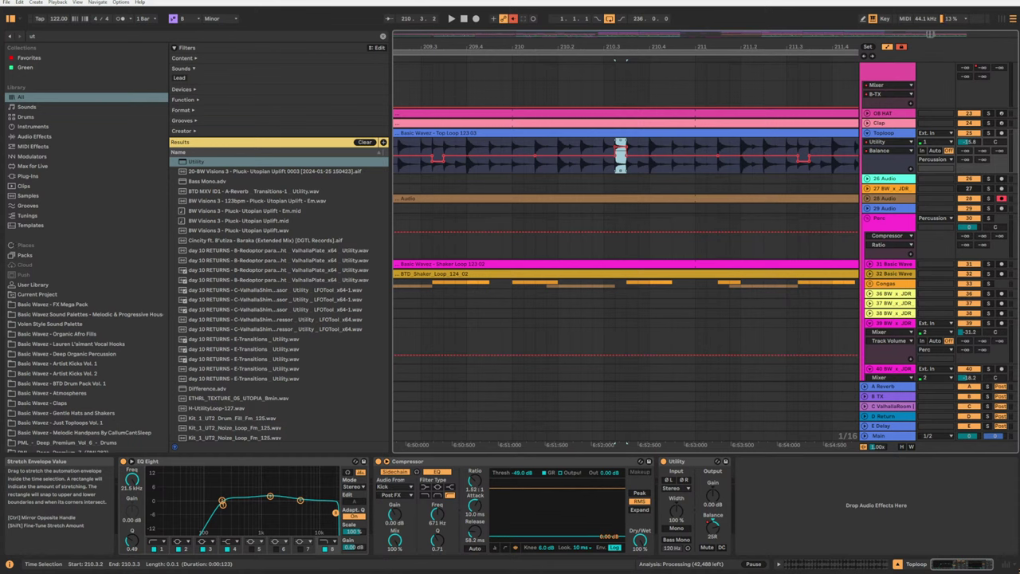
{"action": "left_click_drag", "start_coordinate": [797, 169], "coordinate": [807, 169]}
Select the Toploop's Balance automation from 209.1.1 to 213.1.1 and duplicate it three times up to bar 225.
{"action": "key", "text": "minus"}
{"action": "key", "text": "minus"}
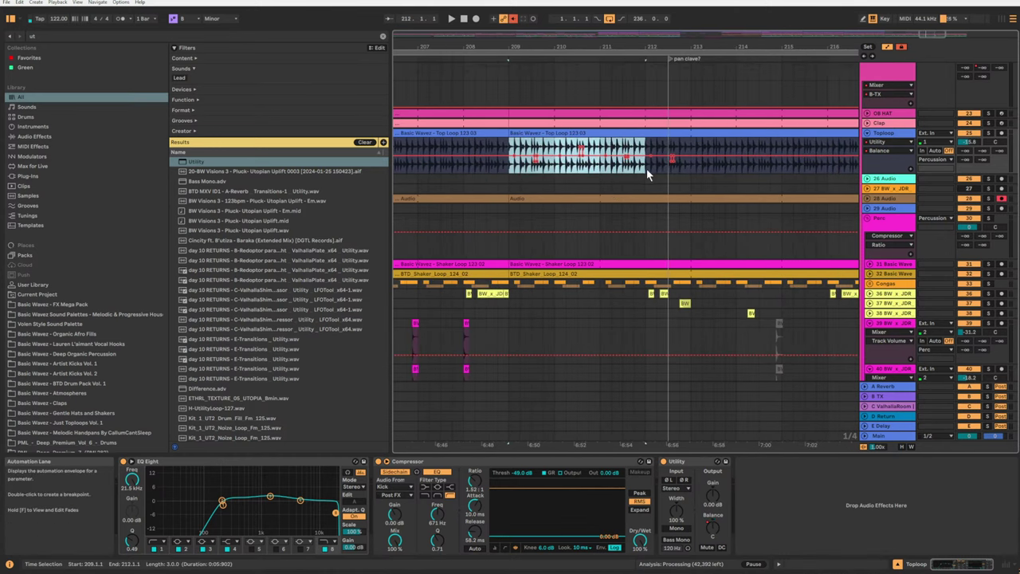
{"action": "left_click_drag", "start_coordinate": [647, 169], "coordinate": [696, 170]}
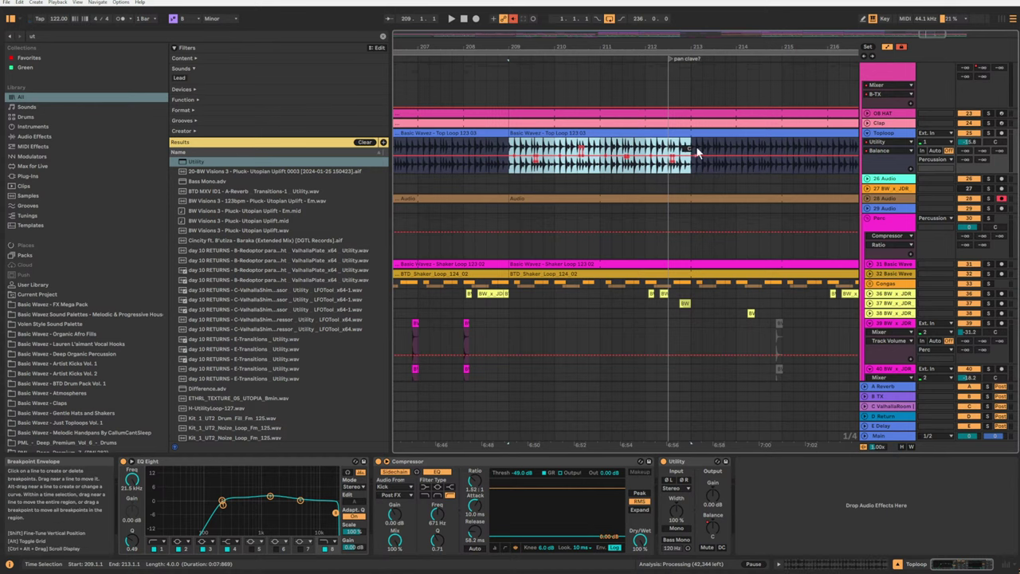
{"action": "key", "text": "ctrl+d"}
{"action": "key", "text": "ctrl+d"}
{"action": "key", "text": "ctrl+d"}
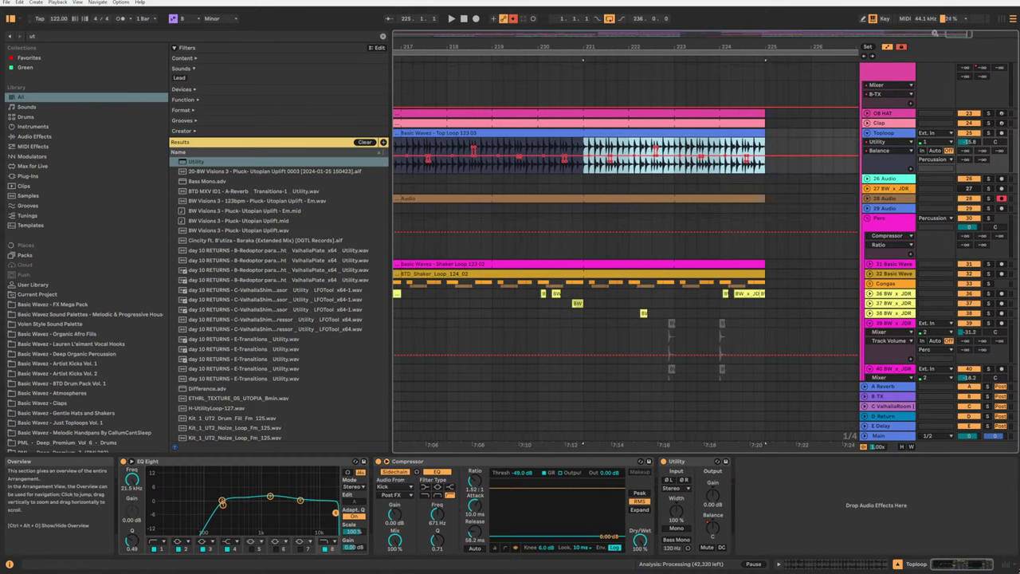
Audition the alternating clave panning in the full mix from bar 209, then restart playback from there.
{"action": "left_click_drag", "start_coordinate": [633, 46], "coordinate": [801, 25]}
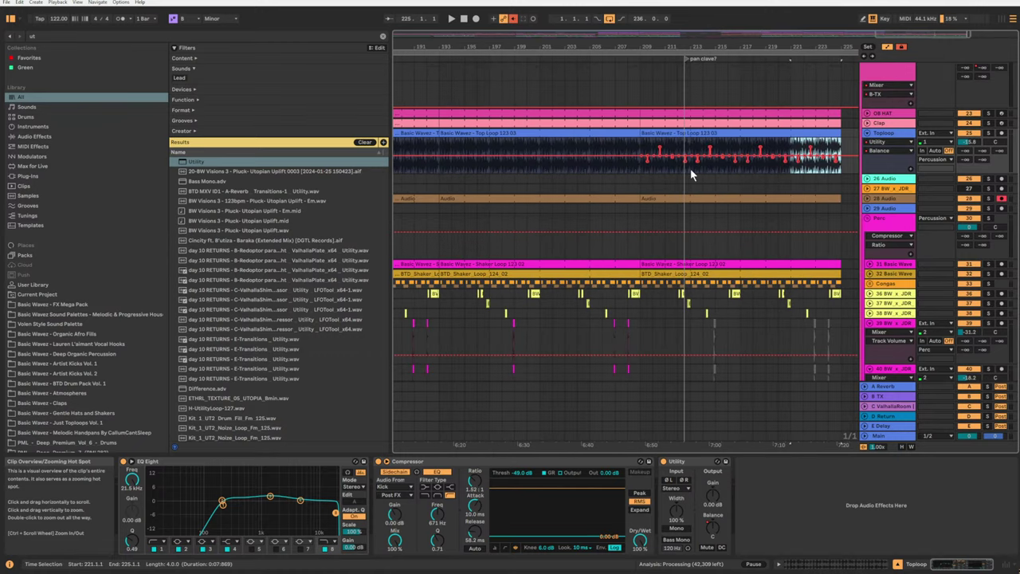
{"action": "left_click", "coordinate": [641, 169]}
{"action": "key", "text": "space"}
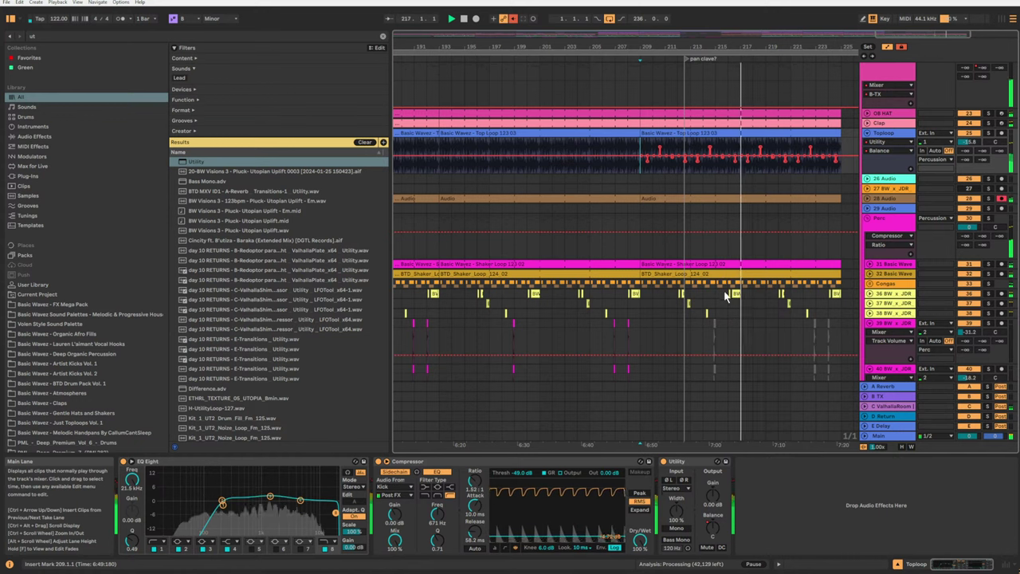
{"action": "left_click", "coordinate": [641, 171]}
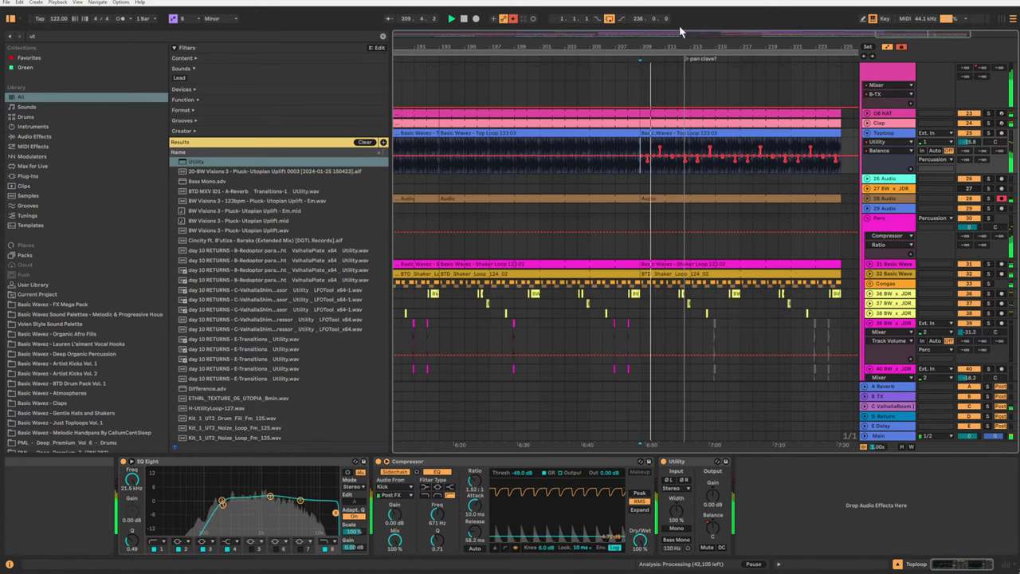
Lower the Toploop's Balance automation between 211.3.2 and 211.3.3 to pan the hit further left, and audition it.
{"action": "left_click_drag", "start_coordinate": [898, 35], "coordinate": [899, 115]}
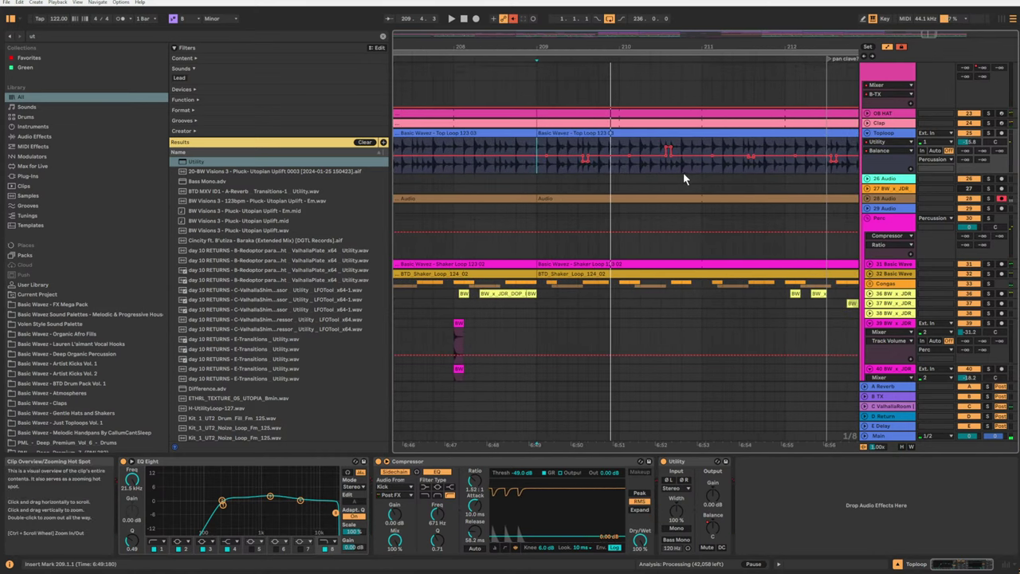
{"action": "left_click", "coordinate": [750, 167]}
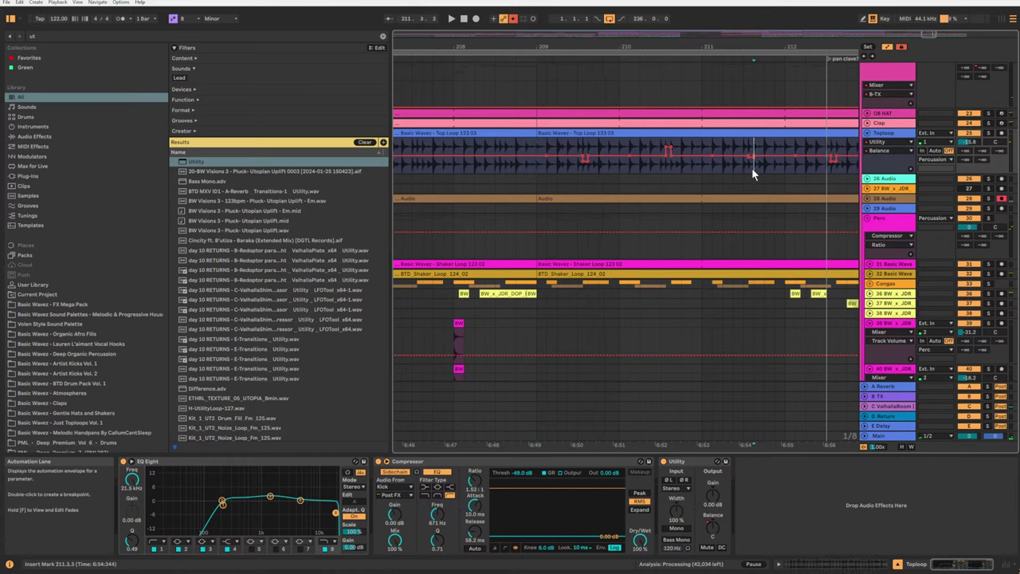
{"action": "left_click_drag", "start_coordinate": [922, 35], "coordinate": [847, 109]}
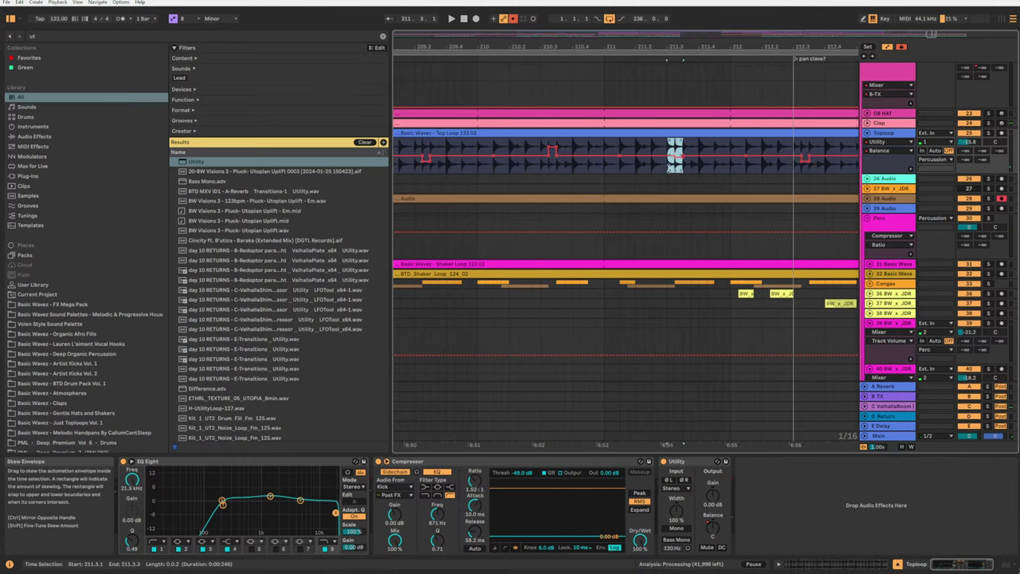
{"action": "left_click", "coordinate": [674, 174]}
{"action": "left_click_drag", "start_coordinate": [678, 168], "coordinate": [682, 168]}
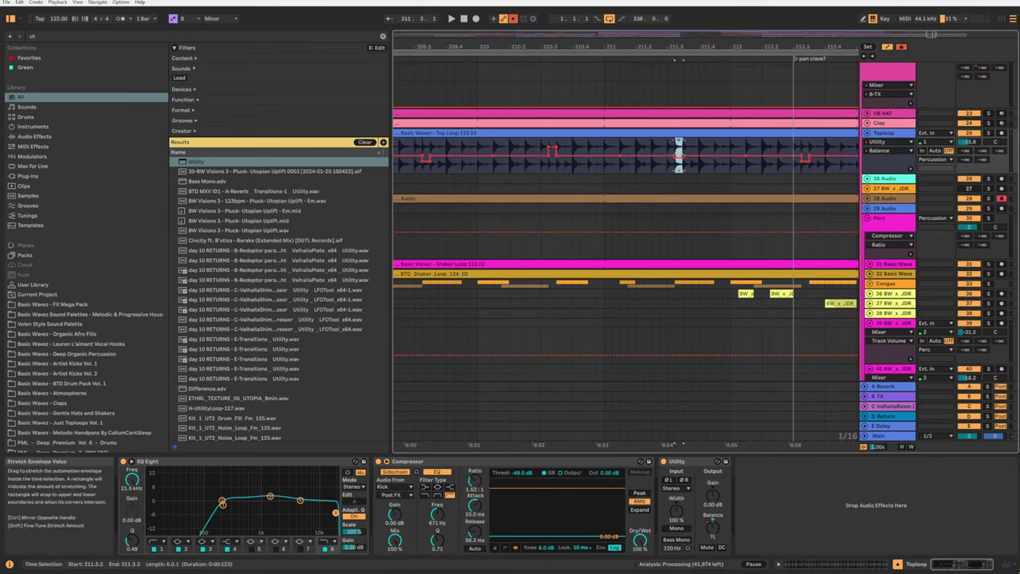
{"action": "key", "text": "space"}
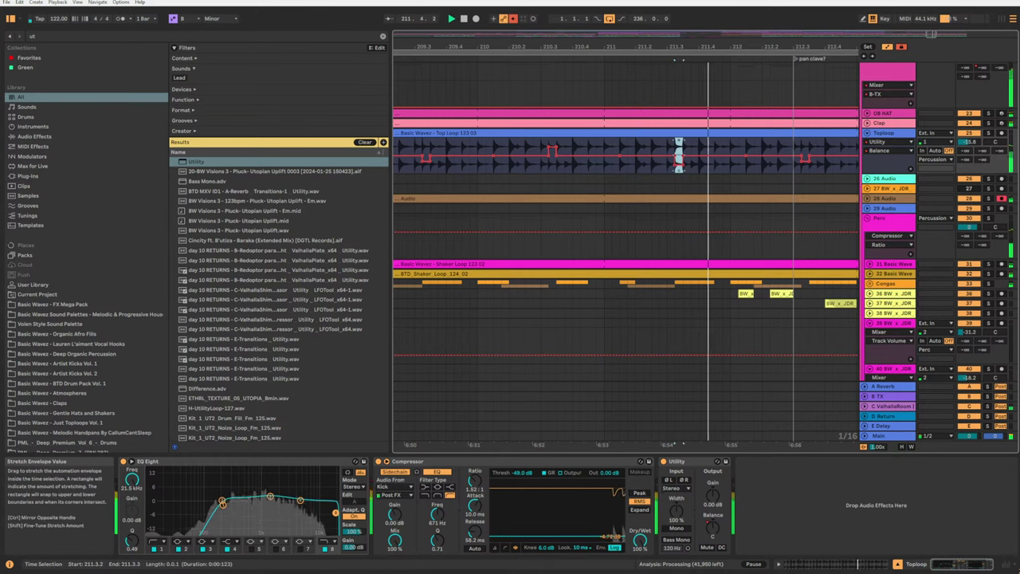
{"action": "scroll", "coordinate": [582, 171], "scroll_direction": "down", "scroll_amount": 6}
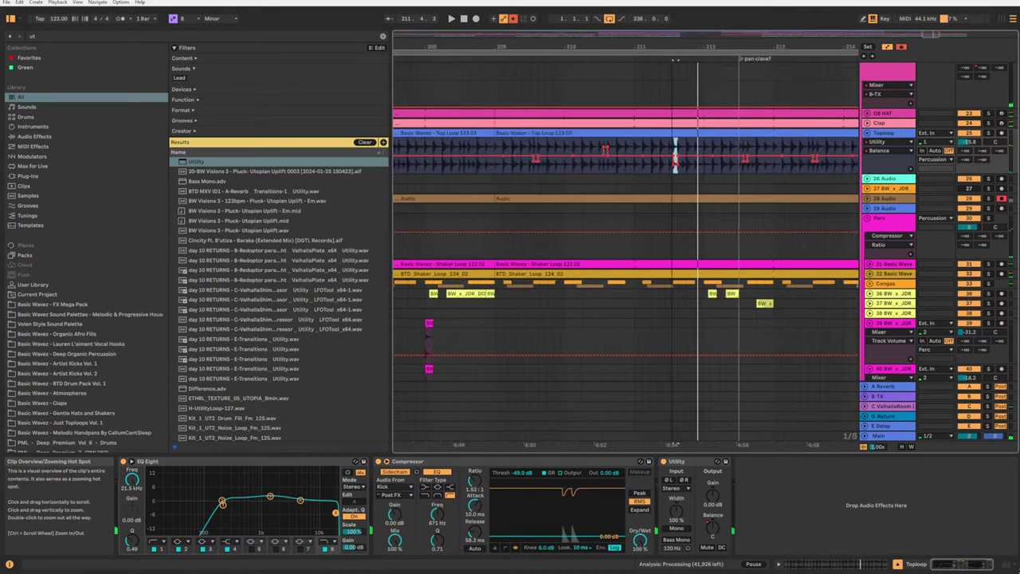
Audition the revised panning from bar 209, then duplicate its four-bar Balance pattern three times over the existing automation up to bar 225.
{"action": "left_click_drag", "start_coordinate": [576, 165], "coordinate": [690, 167]}
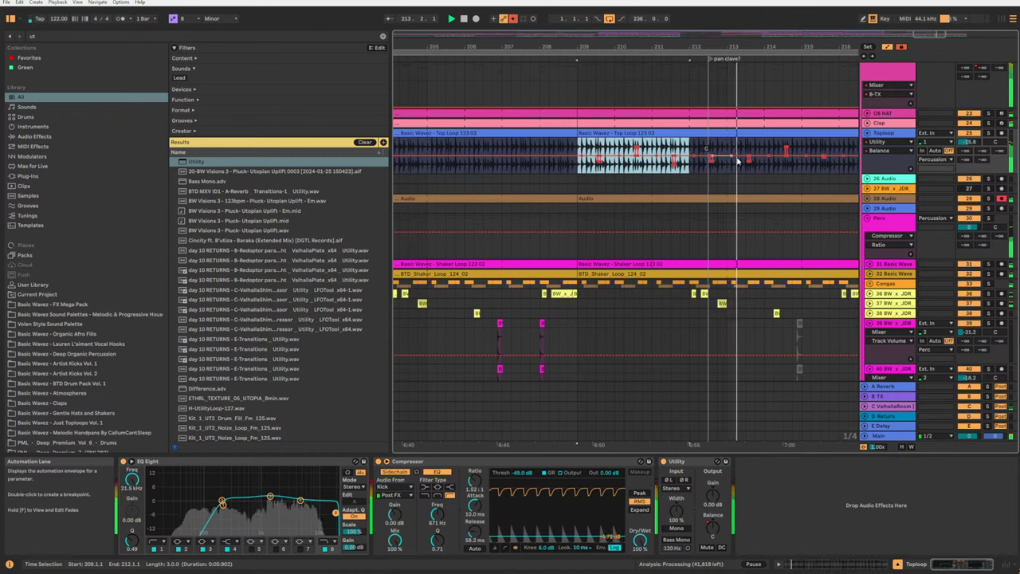
{"action": "left_click_drag", "start_coordinate": [726, 168], "coordinate": [577, 161]}
{"action": "key", "text": "ctrl+d"}
{"action": "key", "text": "ctrl+d"}
{"action": "key", "text": "ctrl+d"}
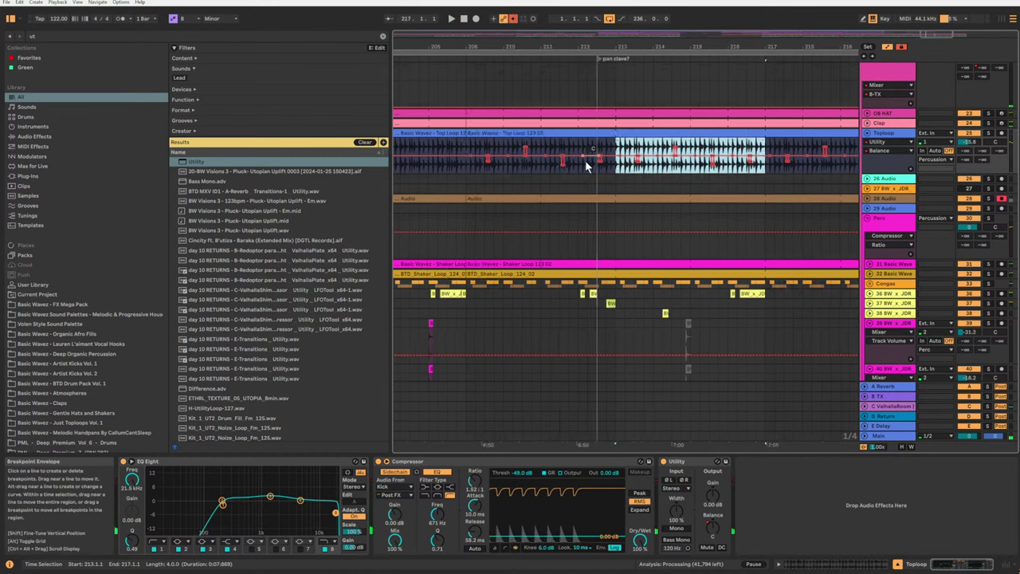
{"action": "scroll", "coordinate": [744, 155], "scroll_direction": "down", "scroll_amount": 8}
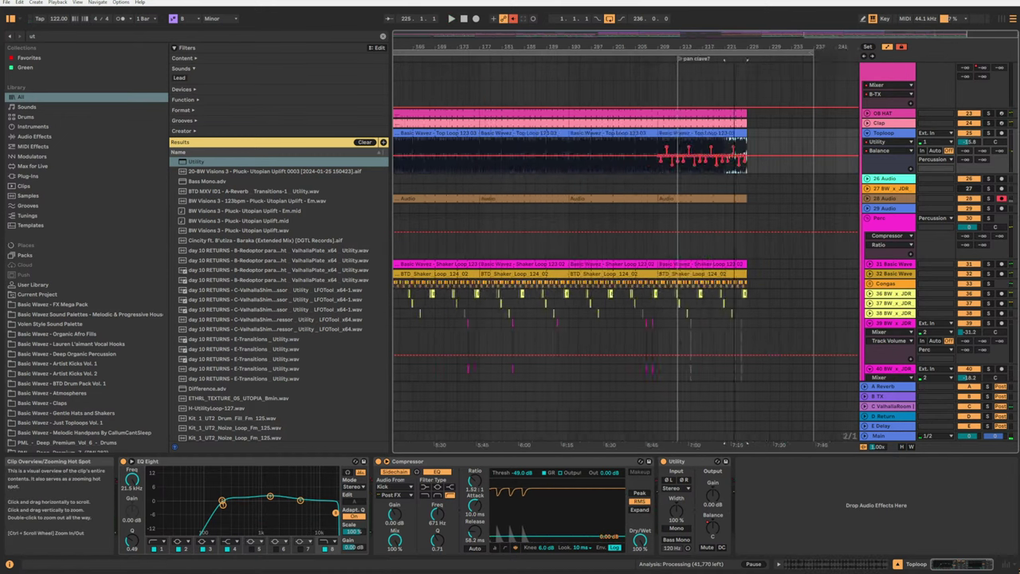
Copy the Toploop's Balance automation from bars 209 to 225, paste it repeatedly from bar 145 up to bar 209, and save the set.
{"action": "scroll", "coordinate": [803, 158], "scroll_direction": "up", "scroll_amount": 1}
{"action": "left_click_drag", "start_coordinate": [740, 171], "coordinate": [806, 169]}
{"action": "left_click", "coordinate": [518, 162]}
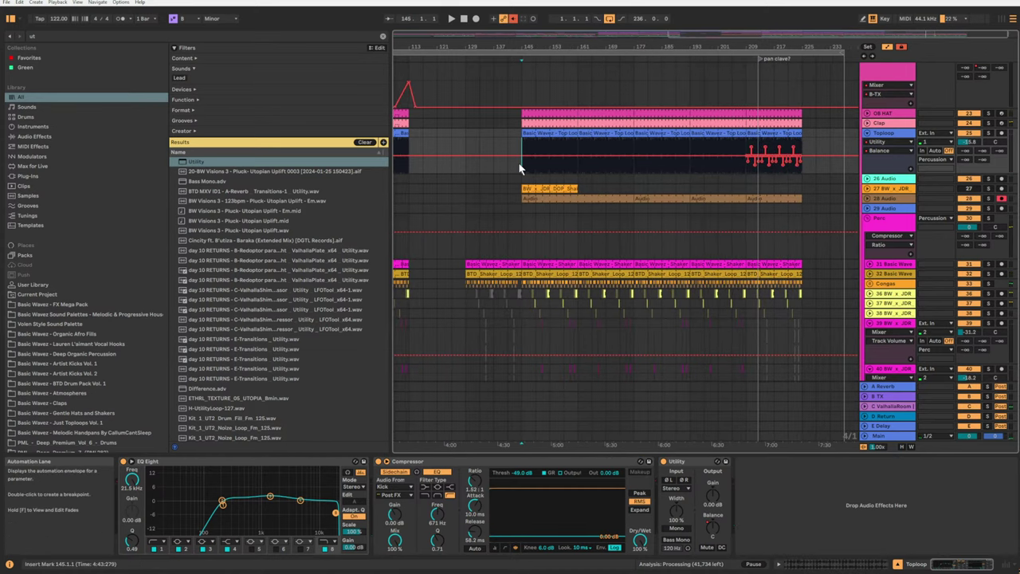
{"action": "key", "text": "ctrl+v"}
{"action": "key", "text": "ctrl+s"}
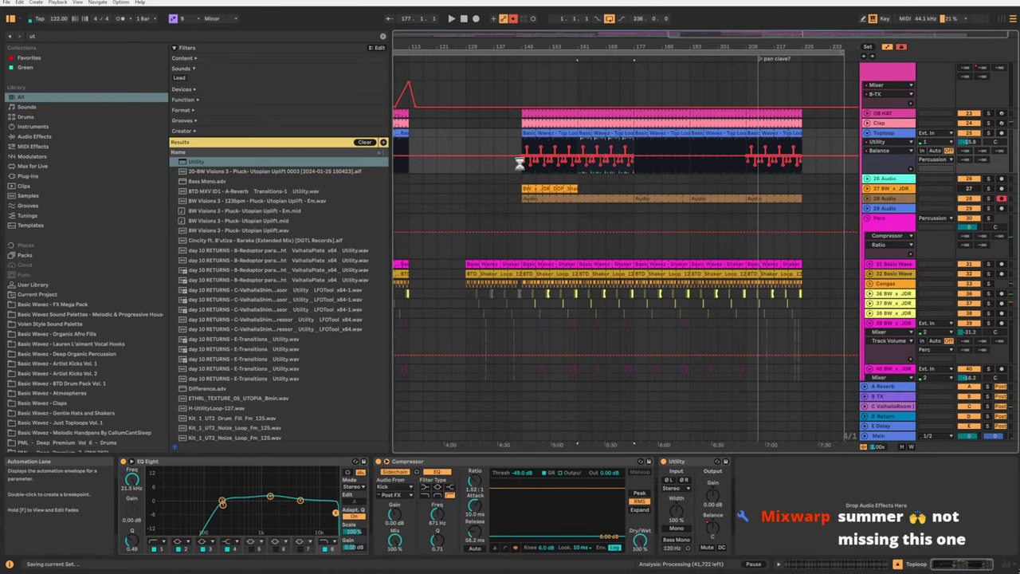
{"action": "key", "text": "ctrl+v"}
{"action": "key", "text": "ctrl+v"}
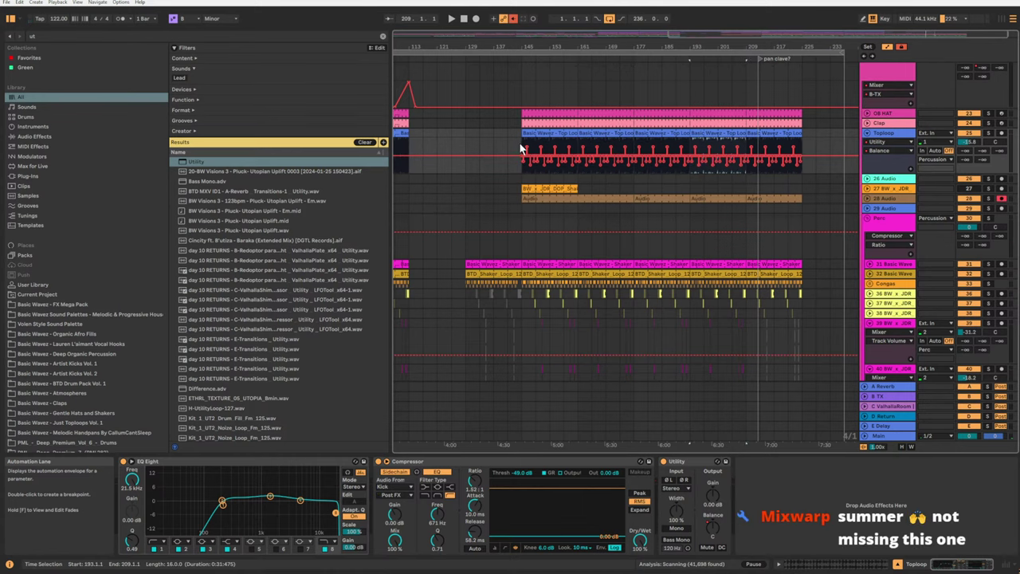
Copy the Balance automation from bars 145 to 225 to bar 1, then duplicate bars 49 to 81 up to bar 113.
{"action": "left_click_drag", "start_coordinate": [522, 151], "coordinate": [817, 155]}
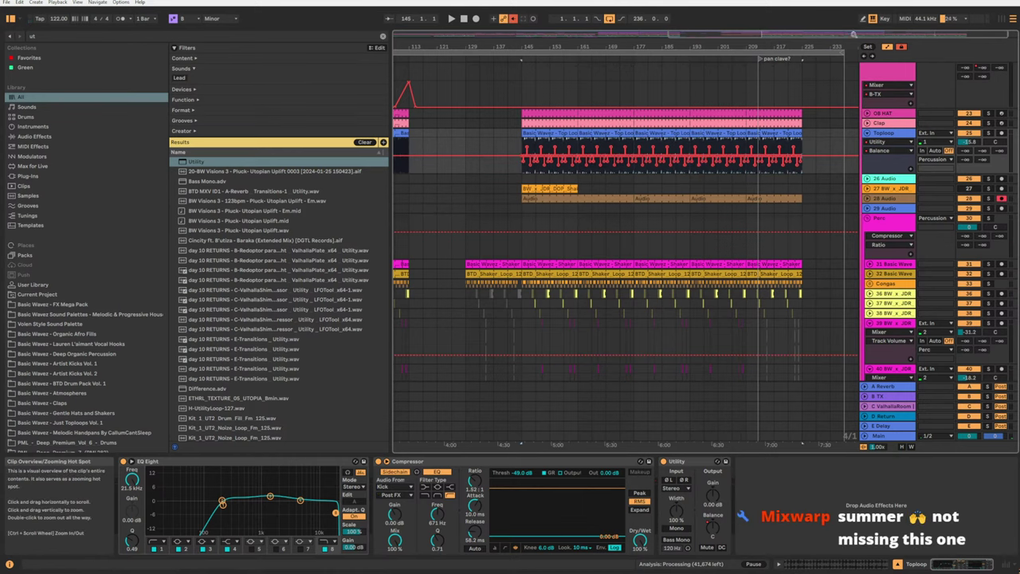
{"action": "left_click_drag", "start_coordinate": [836, 34], "coordinate": [391, 32]}
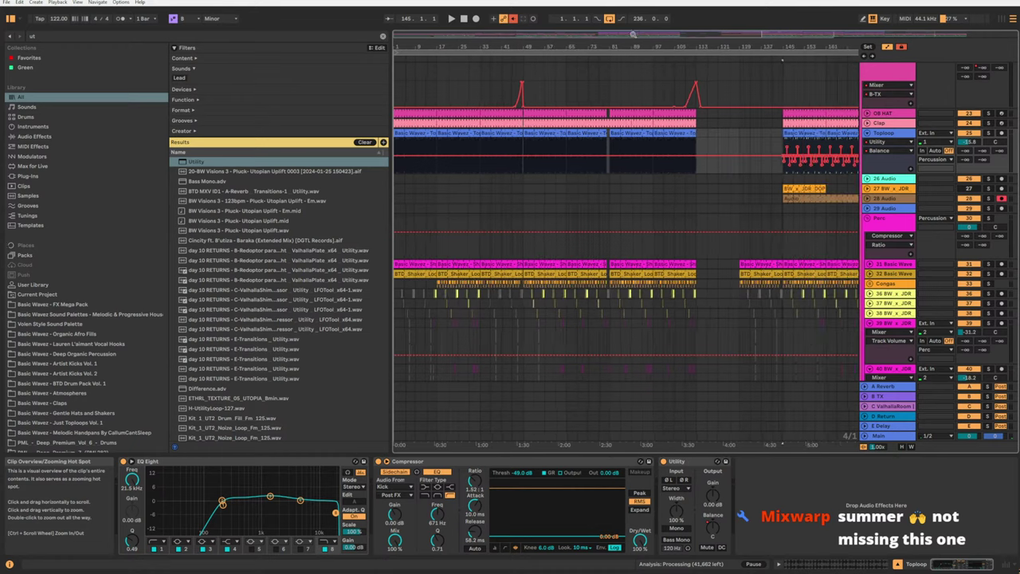
{"action": "left_click", "coordinate": [396, 156]}
{"action": "key", "text": "ctrl+v"}
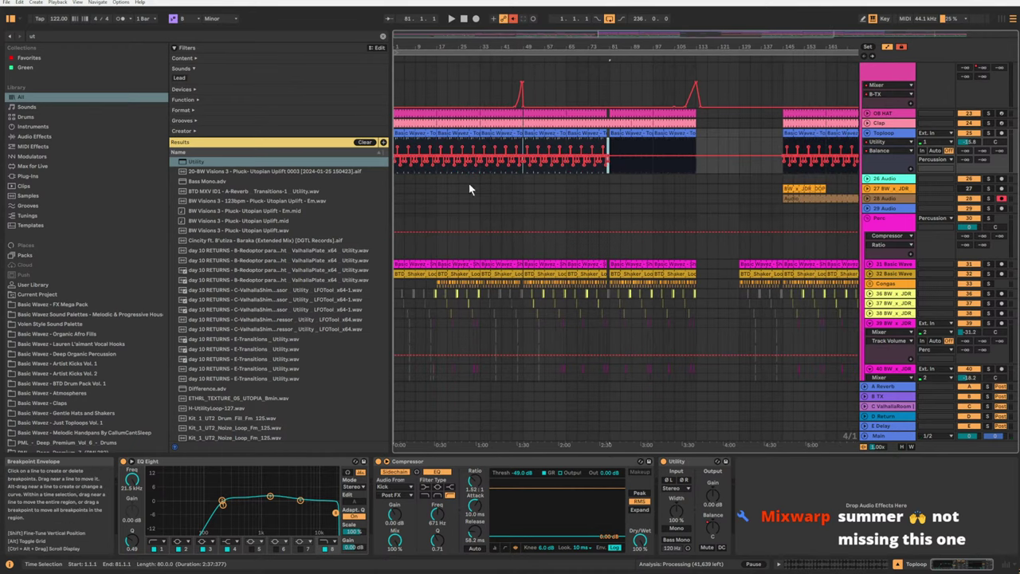
{"action": "left_click", "coordinate": [521, 148]}
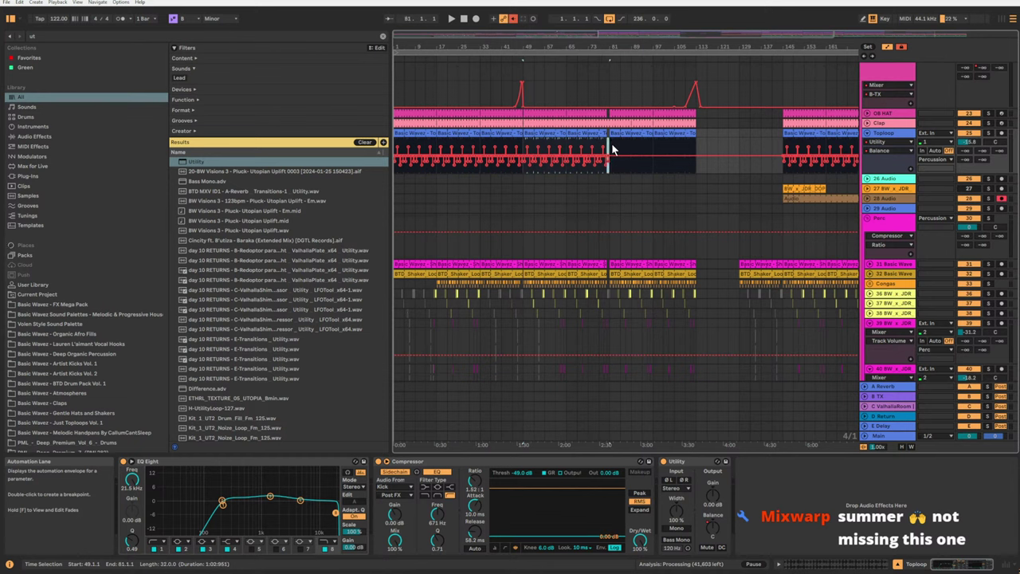
{"action": "key", "text": "ctrl+d"}
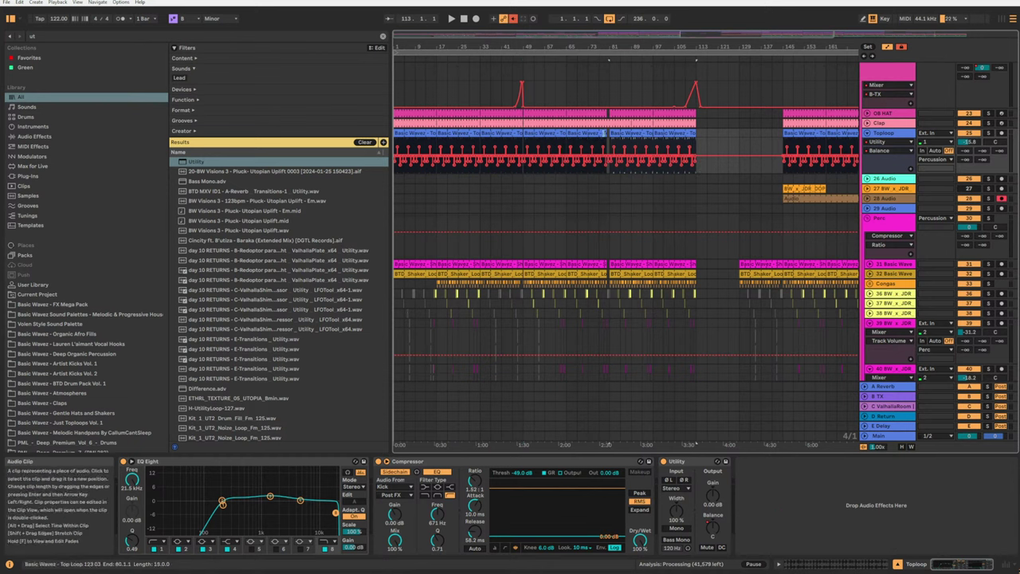
Play the mix from bar 81, fold the Toploop track and place the insert marker at bar 129 on the 28-Audio track.
{"action": "key", "text": "space"}
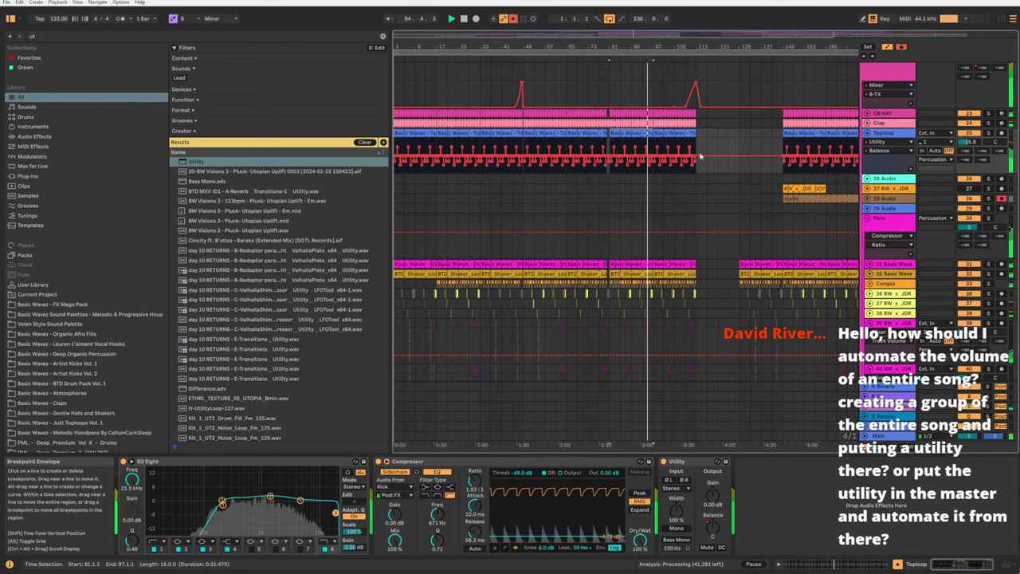
{"action": "left_click", "coordinate": [866, 134]}
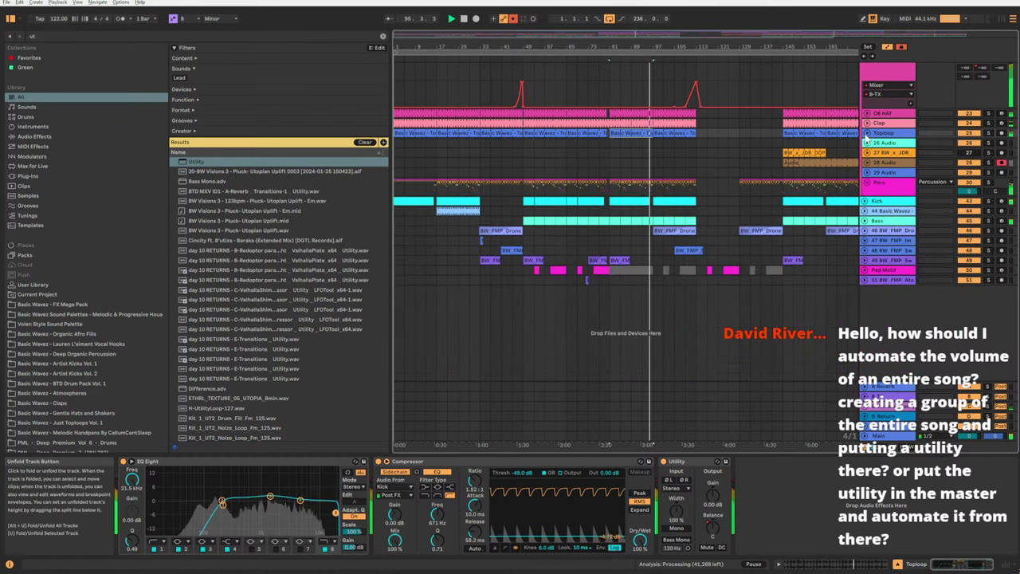
{"action": "left_click", "coordinate": [733, 161]}
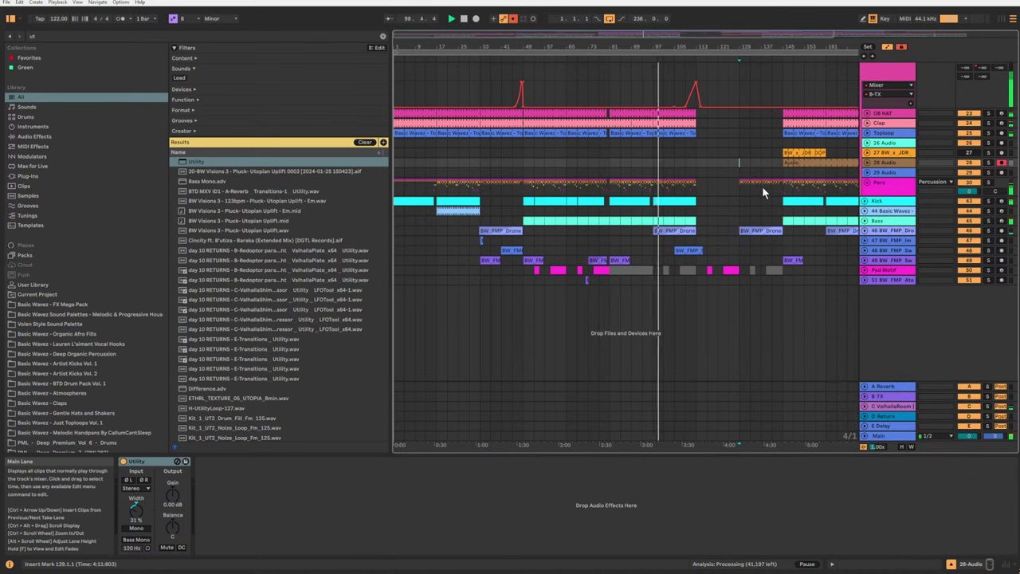
Audition the breakdown from bar 125.
{"action": "key", "text": "space"}
{"action": "left_click", "coordinate": [696, 242]}
{"action": "left_click", "coordinate": [696, 244]}
{"action": "key", "text": "space"}
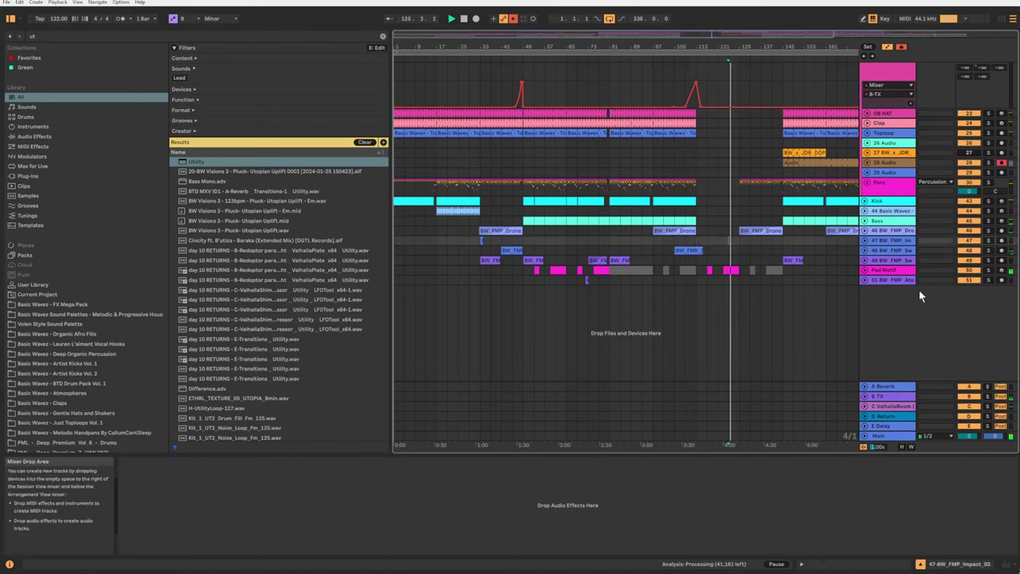
{"action": "key", "text": "space"}
Unfold the Pad Motif track, then insert an armed audio track beneath it that records from Resampling, with Pad Motif soloed.
{"action": "left_click", "coordinate": [866, 270]}
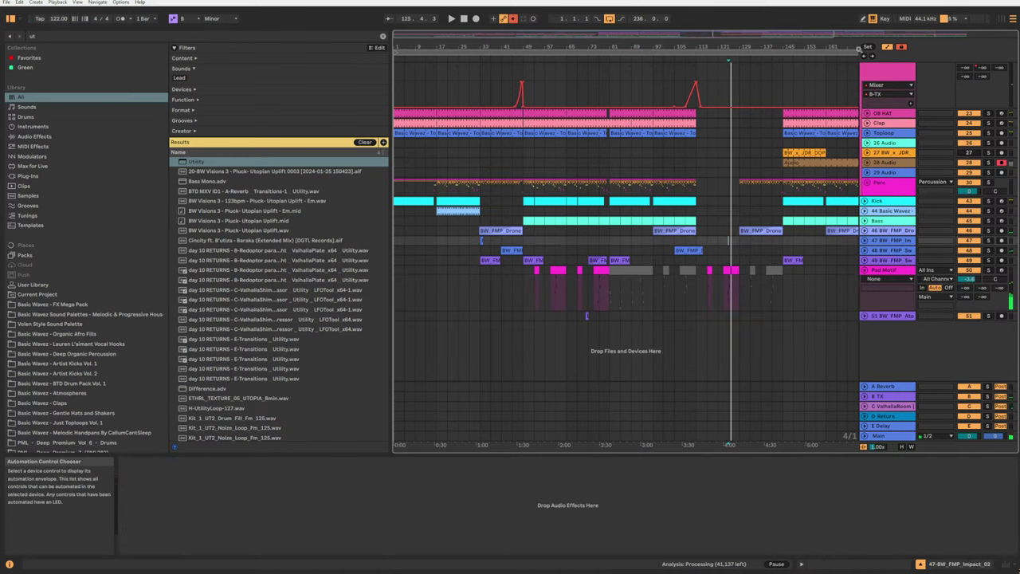
{"action": "left_click_drag", "start_coordinate": [779, 35], "coordinate": [681, 104]}
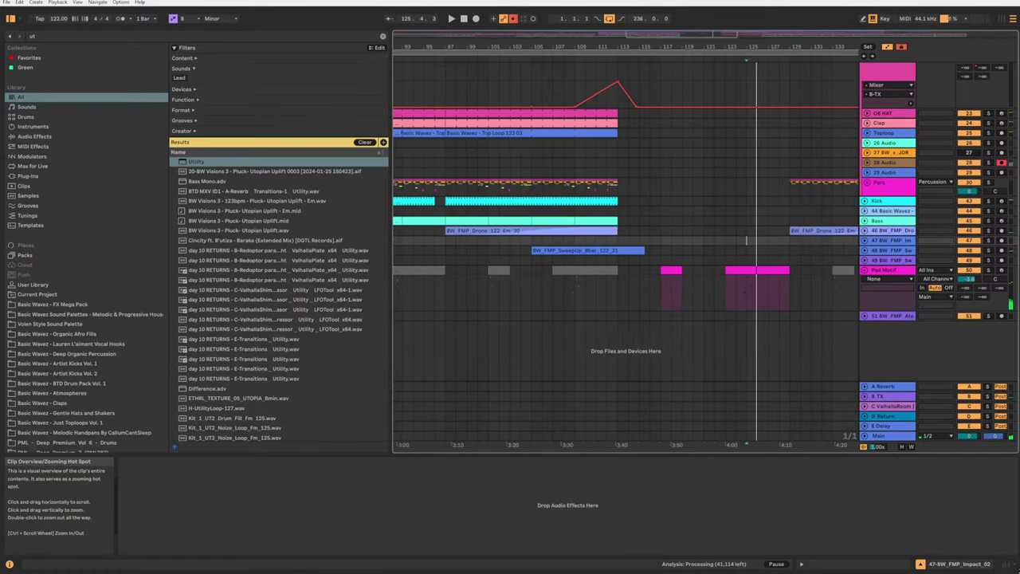
{"action": "left_click", "coordinate": [894, 275]}
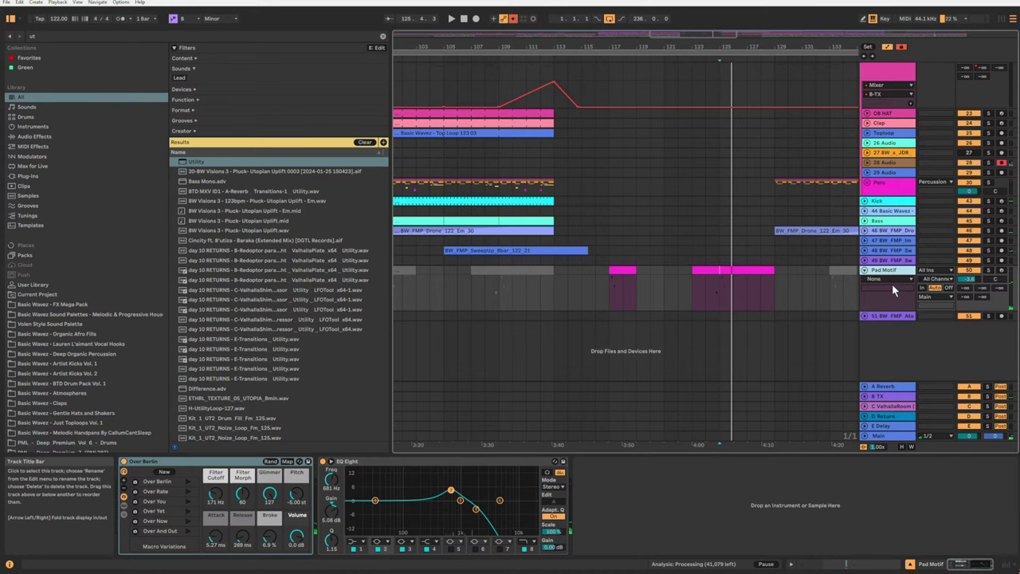
{"action": "key", "text": "ctrl+t"}
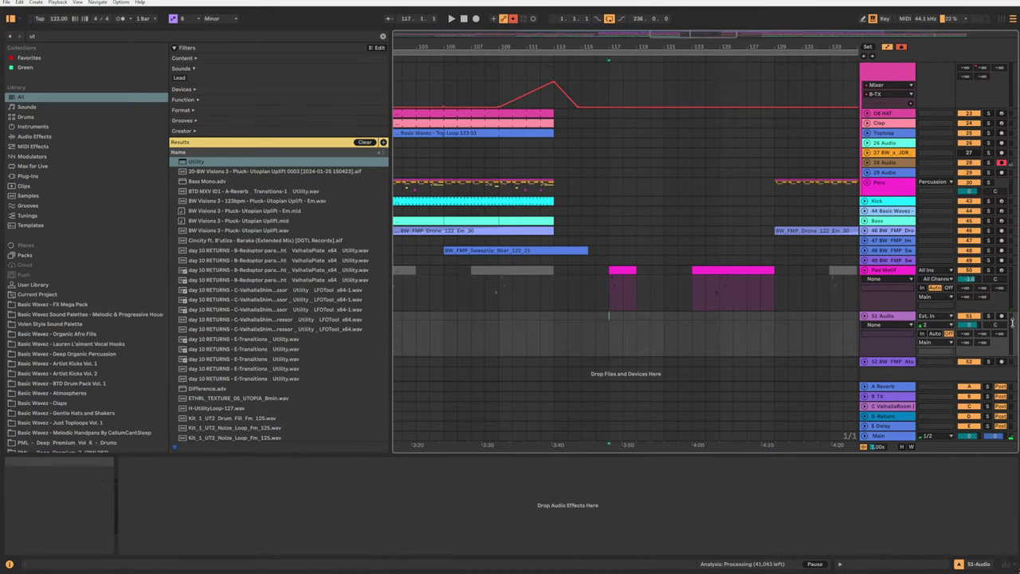
{"action": "left_click", "coordinate": [931, 271]}
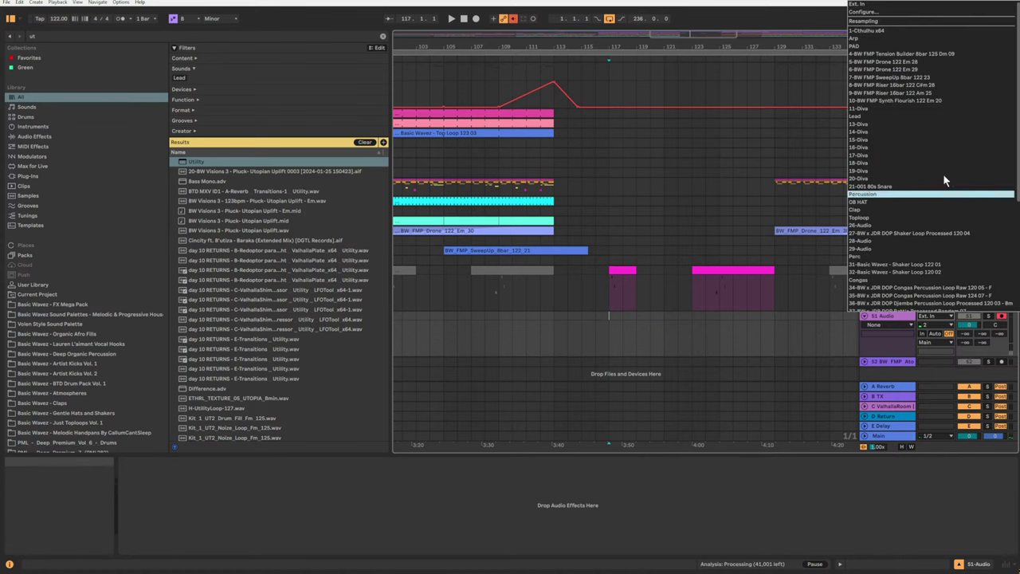
{"action": "left_click", "coordinate": [884, 22]}
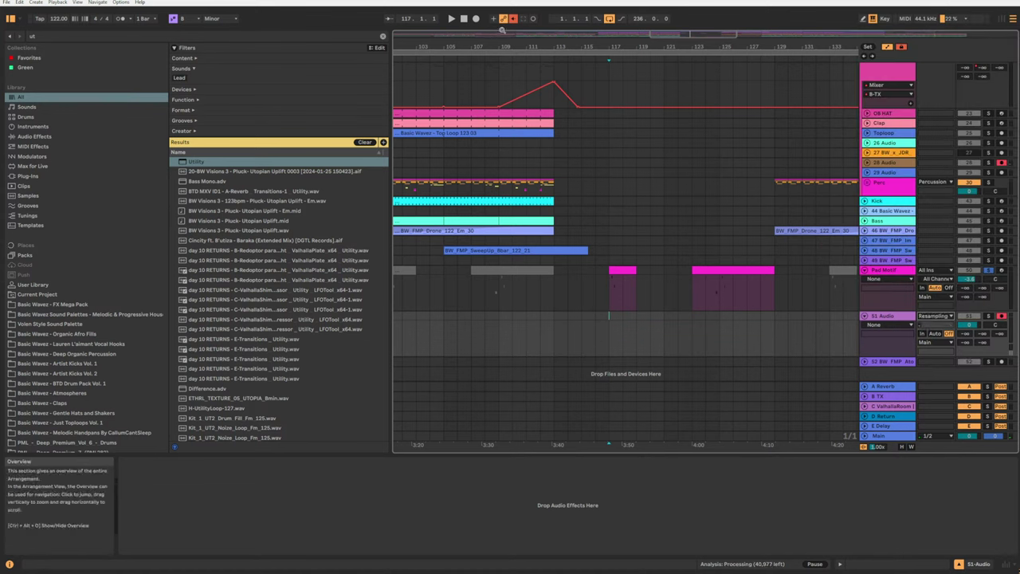
Record the soloed Pad Motif phrases onto the 51-Audio track, in one pass from bar 117 and another from bar 124.
{"action": "key", "text": "F9"}
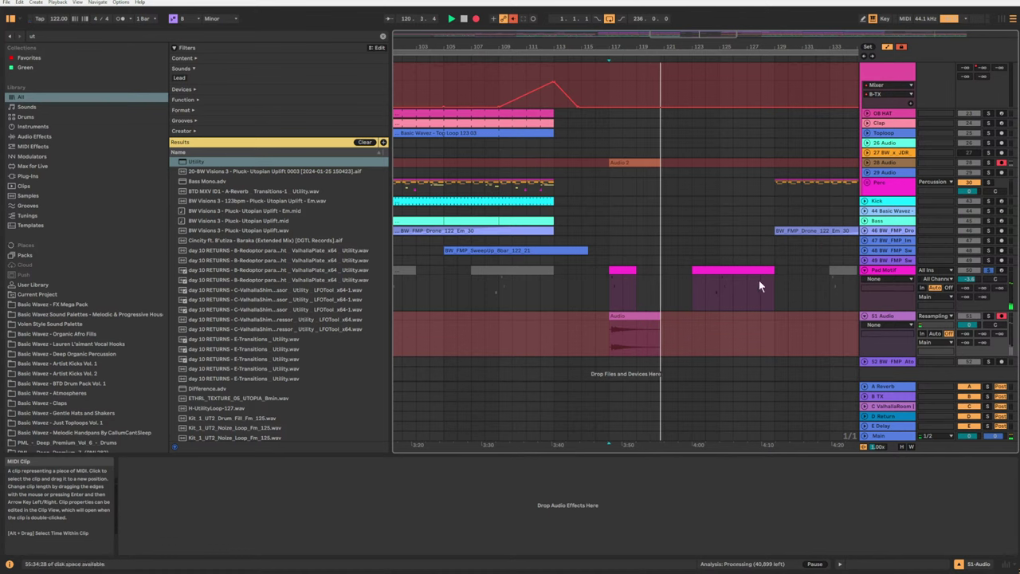
{"action": "left_click", "coordinate": [704, 323]}
{"action": "key", "text": "space"}
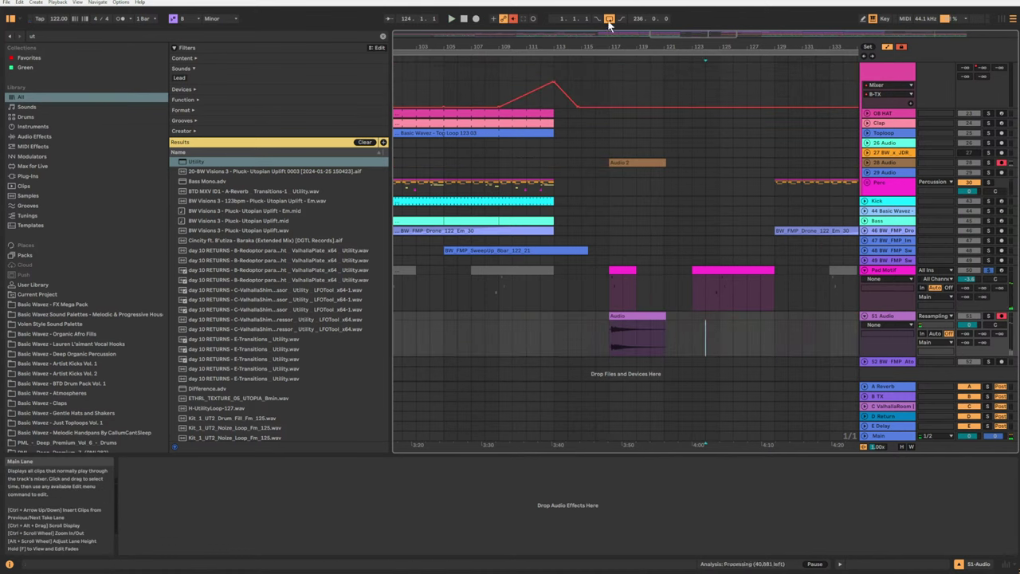
{"action": "left_click", "coordinate": [476, 18]}
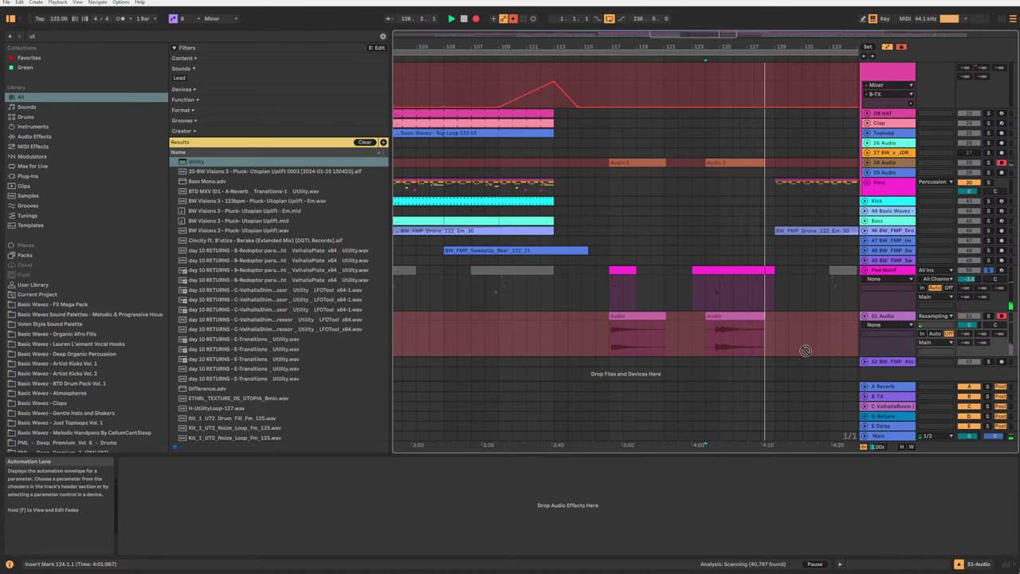
{"action": "key", "text": "space"}
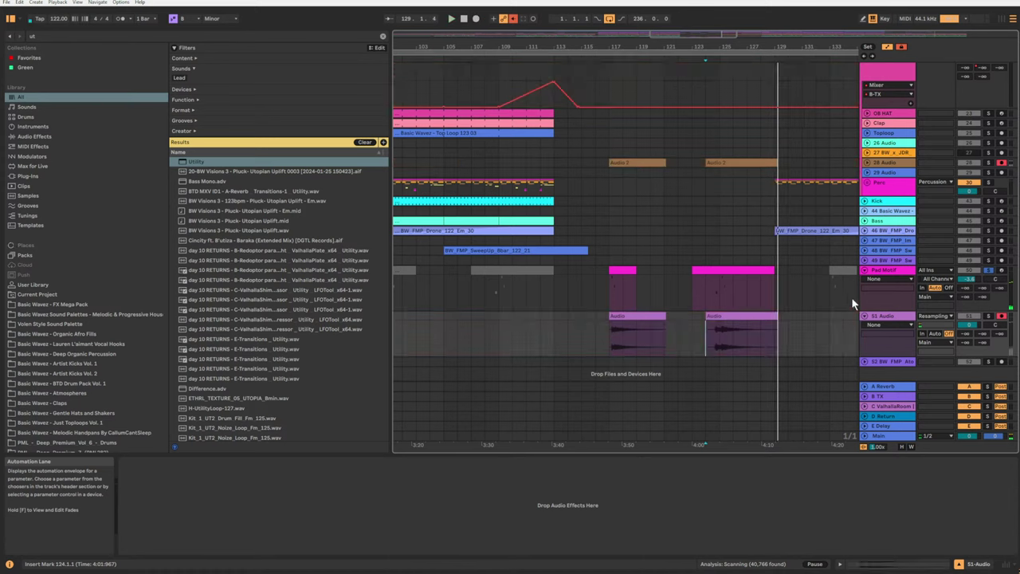
Trim the first recorded clip on 51-Audio to run from bar 115 to 117.2.1 and reverse it.
{"action": "left_click", "coordinate": [887, 274]}
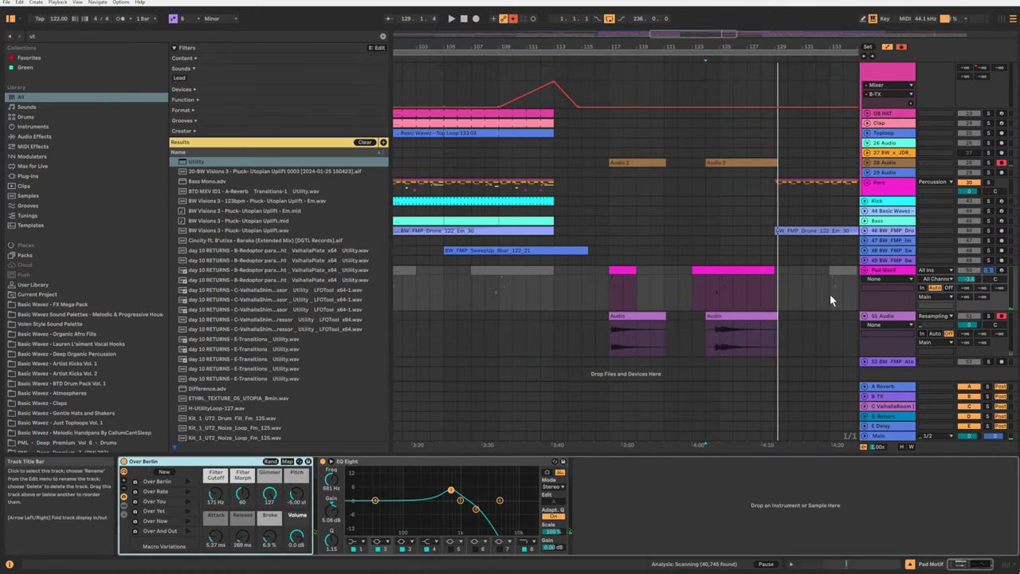
{"action": "left_click_drag", "start_coordinate": [689, 32], "coordinate": [688, 31]}
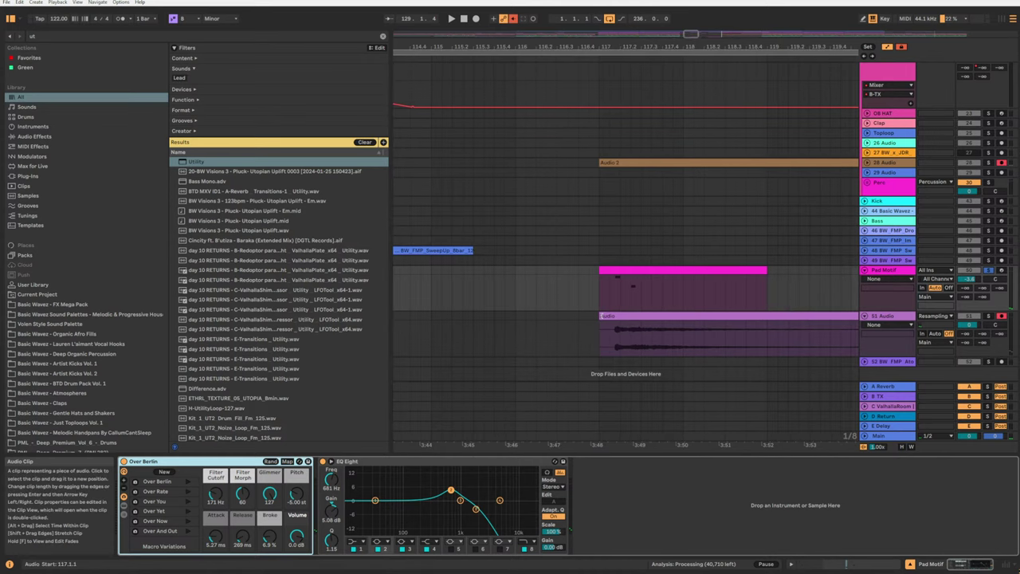
{"action": "left_click_drag", "start_coordinate": [600, 321], "coordinate": [459, 317]}
{"action": "left_click_drag", "start_coordinate": [690, 34], "coordinate": [689, 29]}
{"action": "left_click_drag", "start_coordinate": [576, 317], "coordinate": [572, 317]}
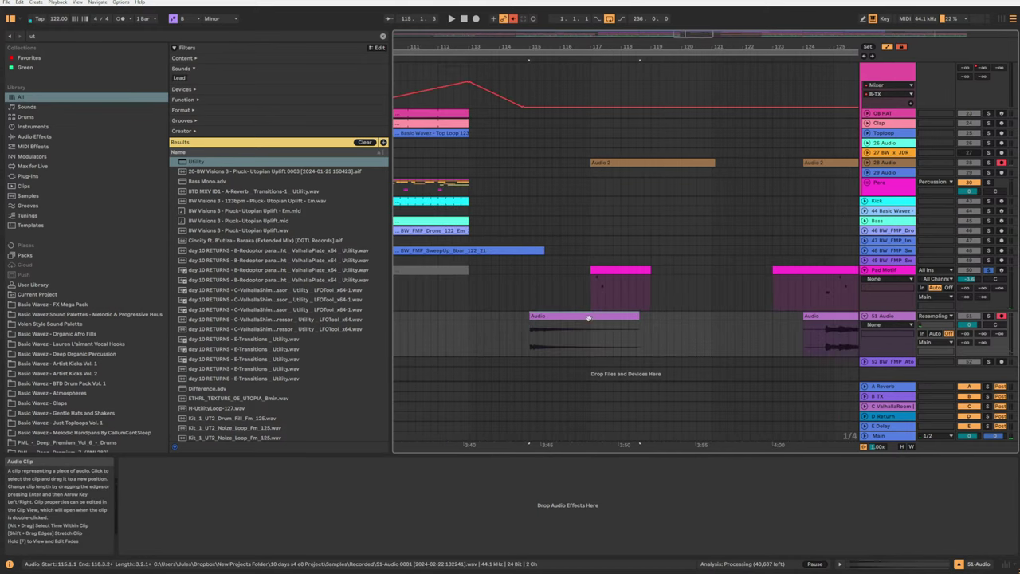
{"action": "left_click_drag", "start_coordinate": [638, 316], "coordinate": [596, 316]}
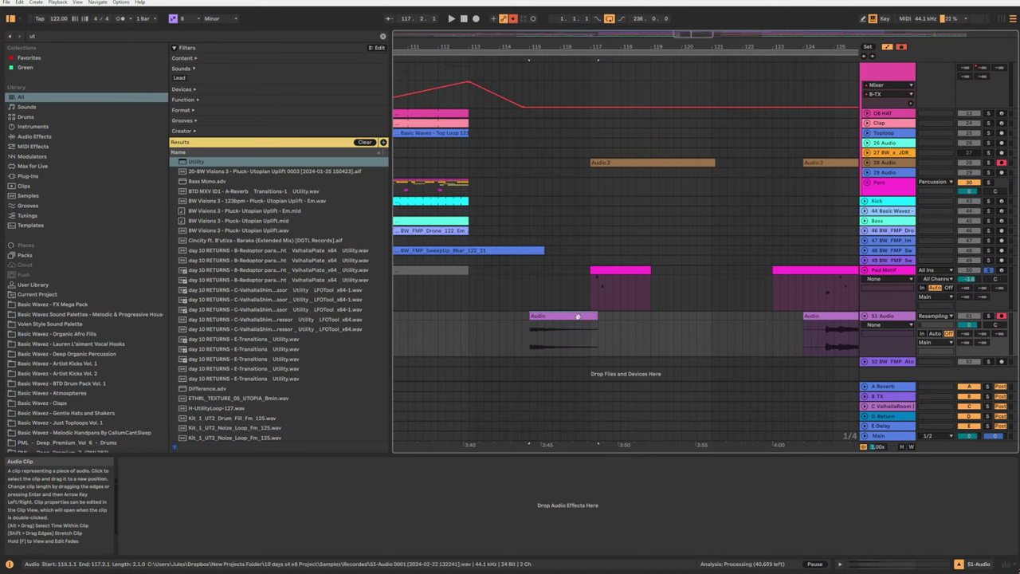
Audition the reversed clip from 114.2.1, check Ozone 9 on the Main track and lower the 51-Audio track's volume.
{"action": "left_click", "coordinate": [507, 333]}
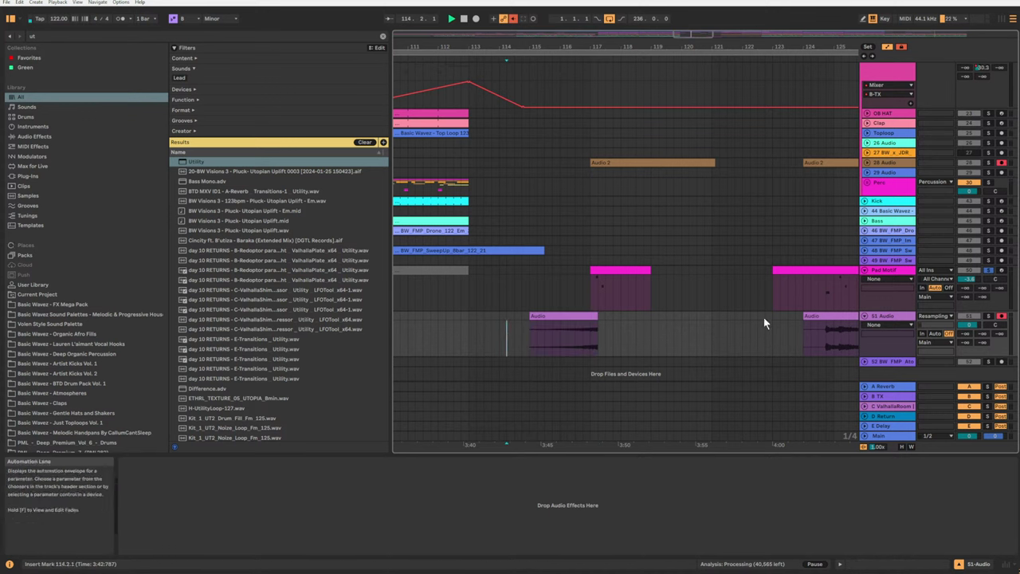
{"action": "key", "text": "space"}
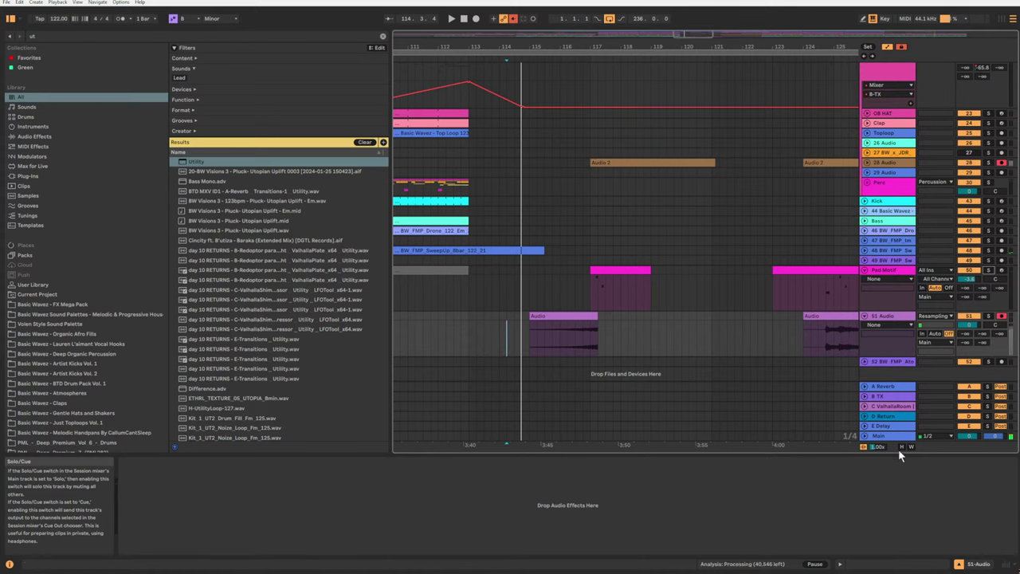
{"action": "left_click", "coordinate": [888, 435]}
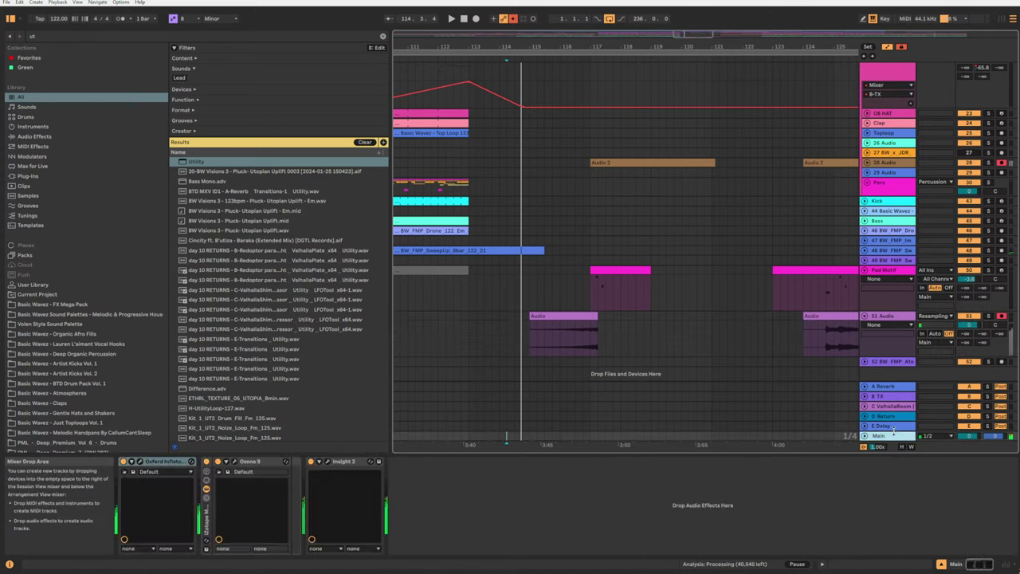
{"action": "left_click", "coordinate": [236, 462]}
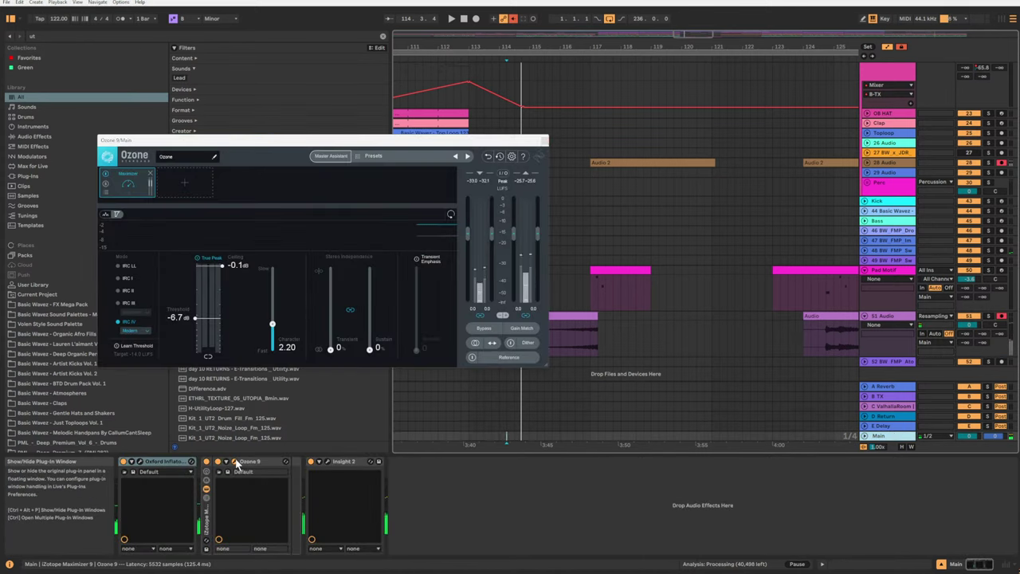
{"action": "left_click", "coordinate": [236, 462]}
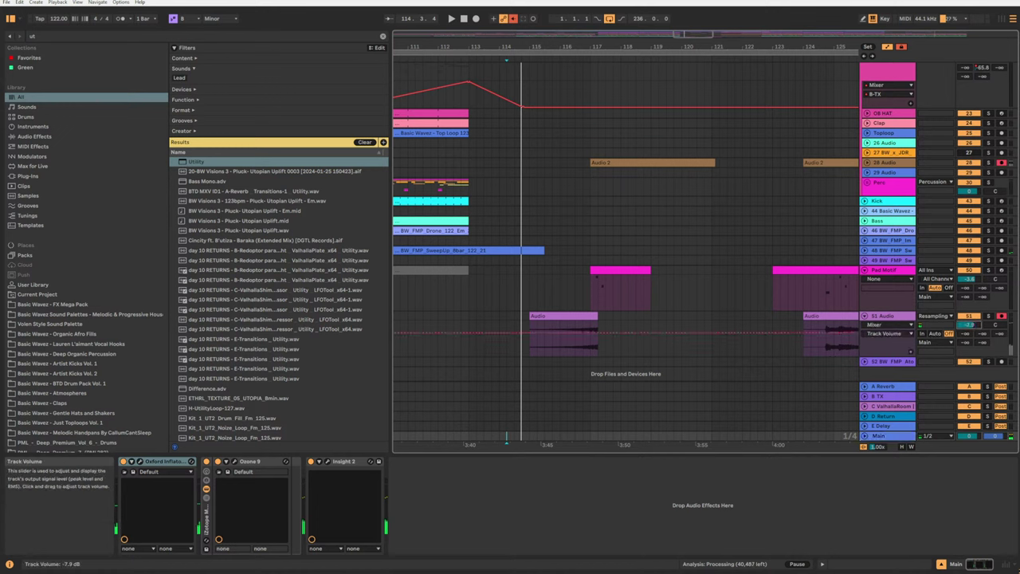
{"action": "key", "text": "space"}
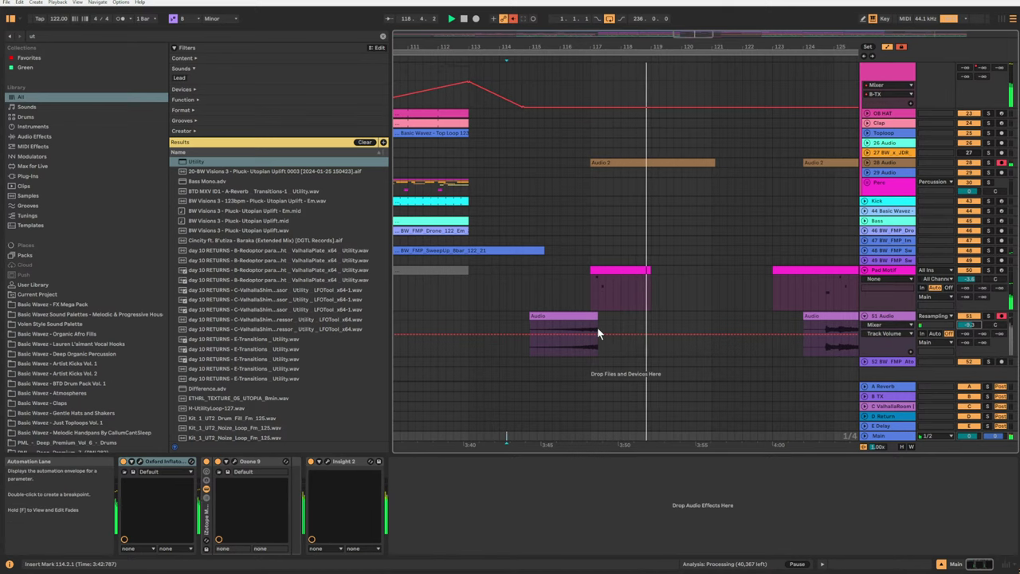
Trim and move the second recorded clip to span 121.1.1 to 124.3.4, reverse it and check its end against the Pad Motif notes.
{"action": "left_click_drag", "start_coordinate": [694, 35], "coordinate": [697, 24]}
{"action": "left_click_drag", "start_coordinate": [689, 316], "coordinate": [650, 318]}
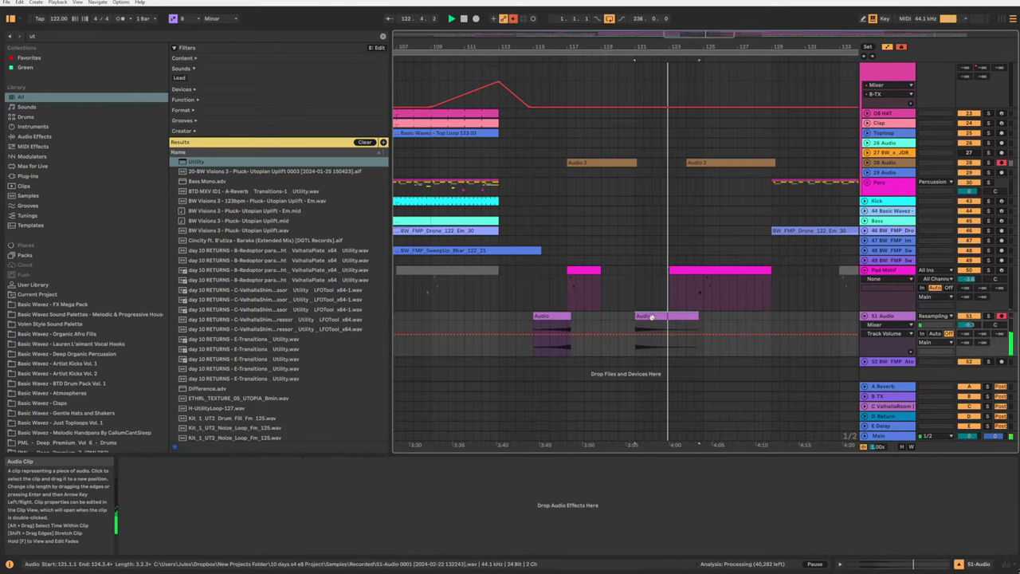
{"action": "key", "text": "r"}
{"action": "left_click", "coordinate": [503, 301]}
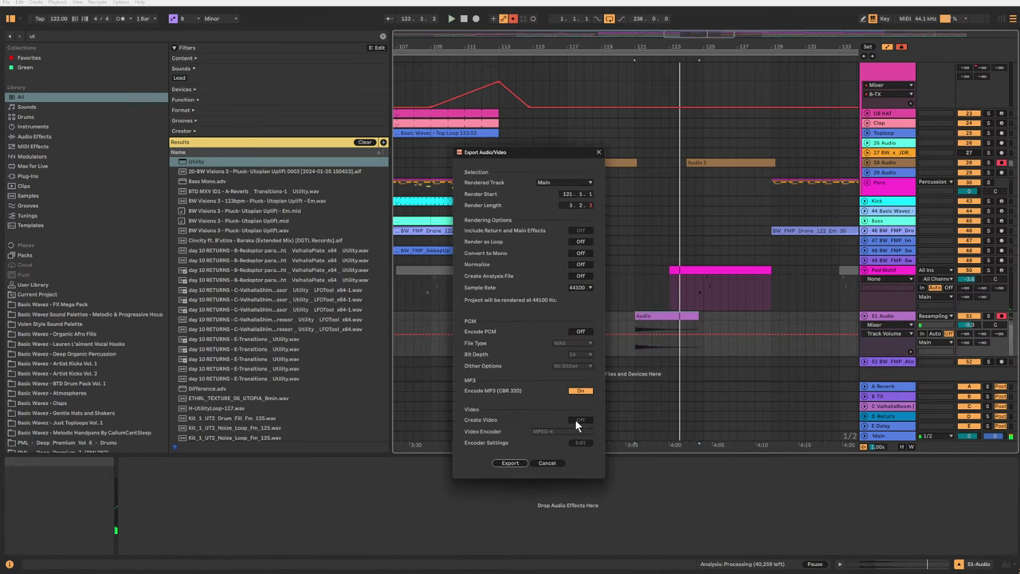
{"action": "left_click", "coordinate": [546, 460]}
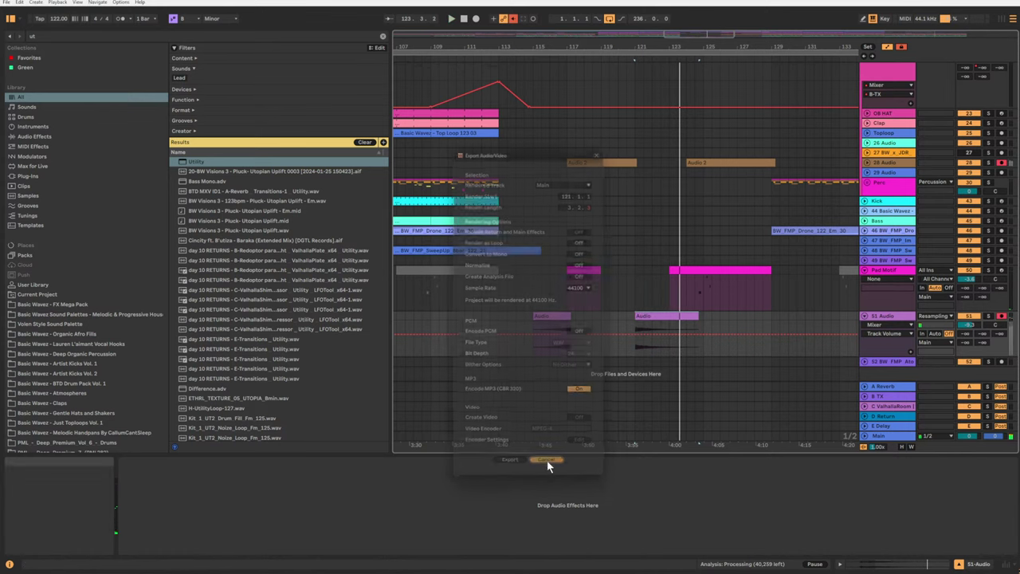
{"action": "left_click", "coordinate": [657, 324]}
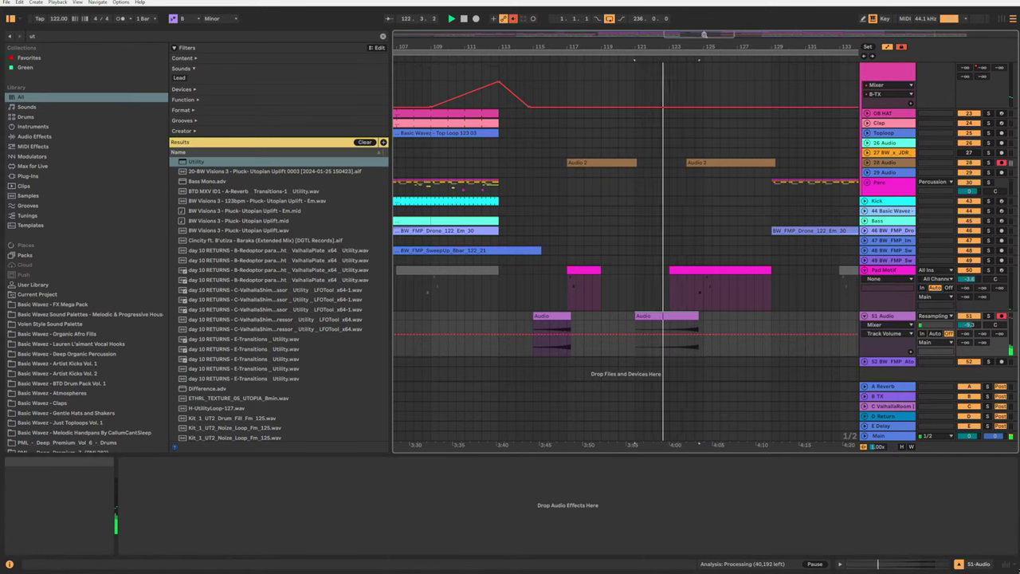
{"action": "left_click_drag", "start_coordinate": [702, 34], "coordinate": [818, 246]}
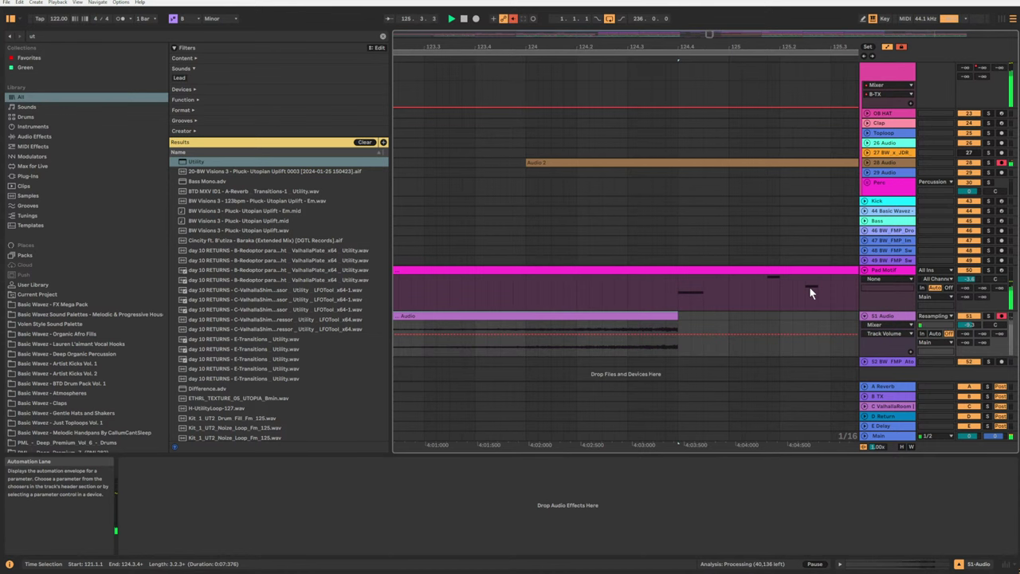
{"action": "left_click_drag", "start_coordinate": [705, 34], "coordinate": [666, 41]}
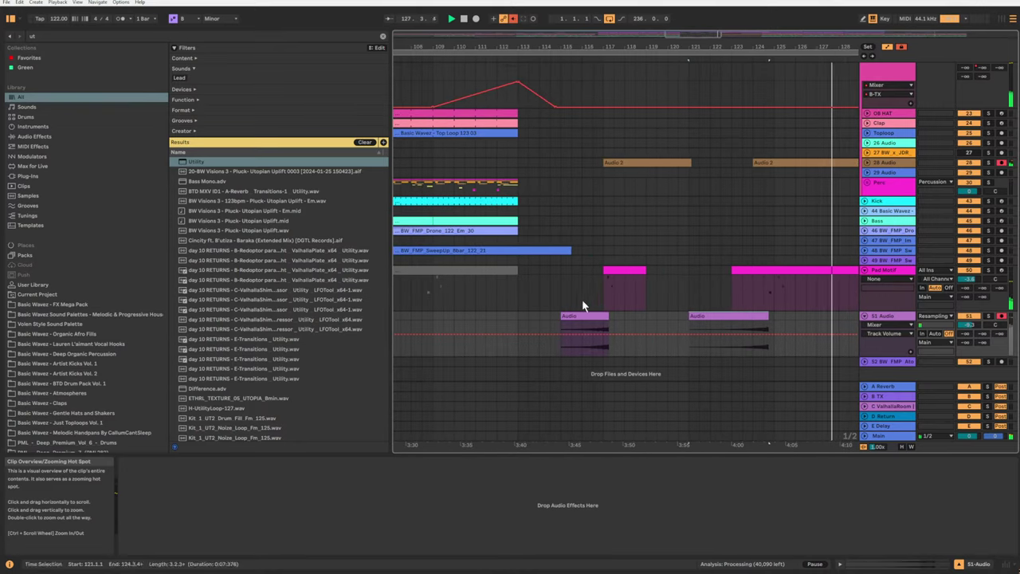
Solo the 51-Audio track and audition the first reversed clip from bar 115.
{"action": "left_click", "coordinate": [570, 316]}
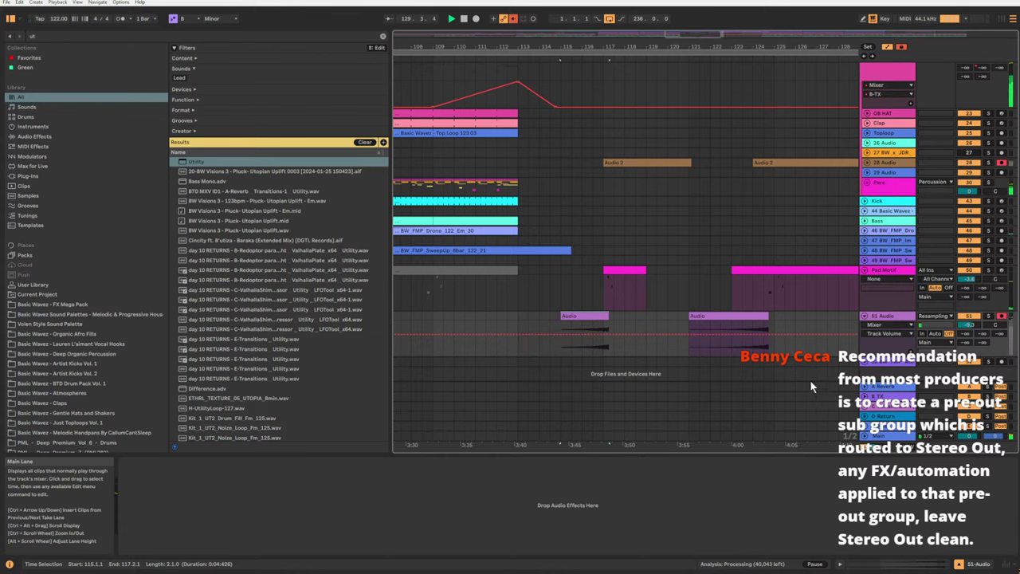
{"action": "left_click", "coordinate": [989, 316]}
{"action": "key", "text": "space"}
{"action": "double_click", "coordinate": [890, 317]}
{"action": "key", "text": "space"}
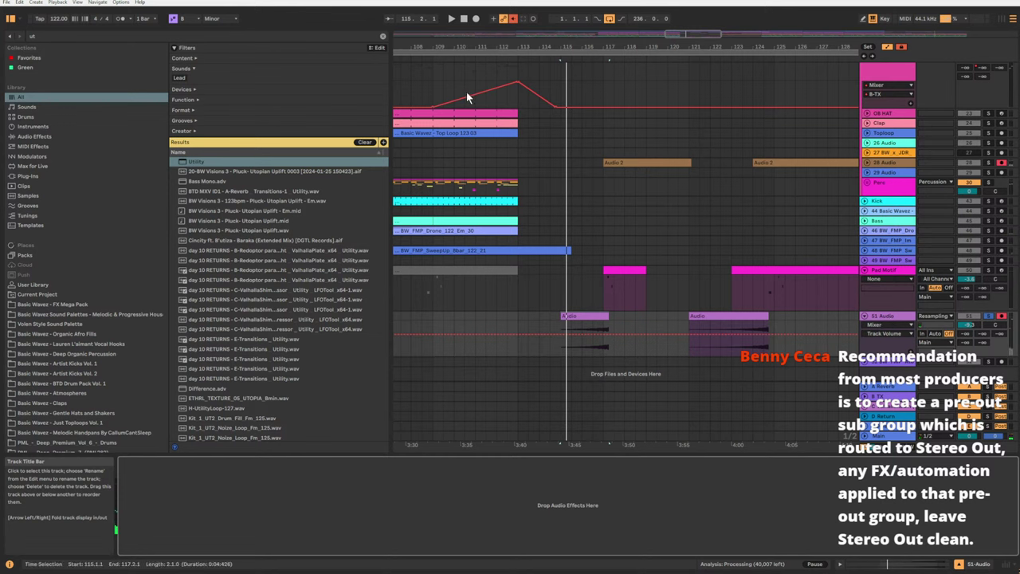
Find Auto Pan among the audio effects and load its Around The Head preset onto the 51-Audio track.
{"action": "left_click", "coordinate": [383, 36]}
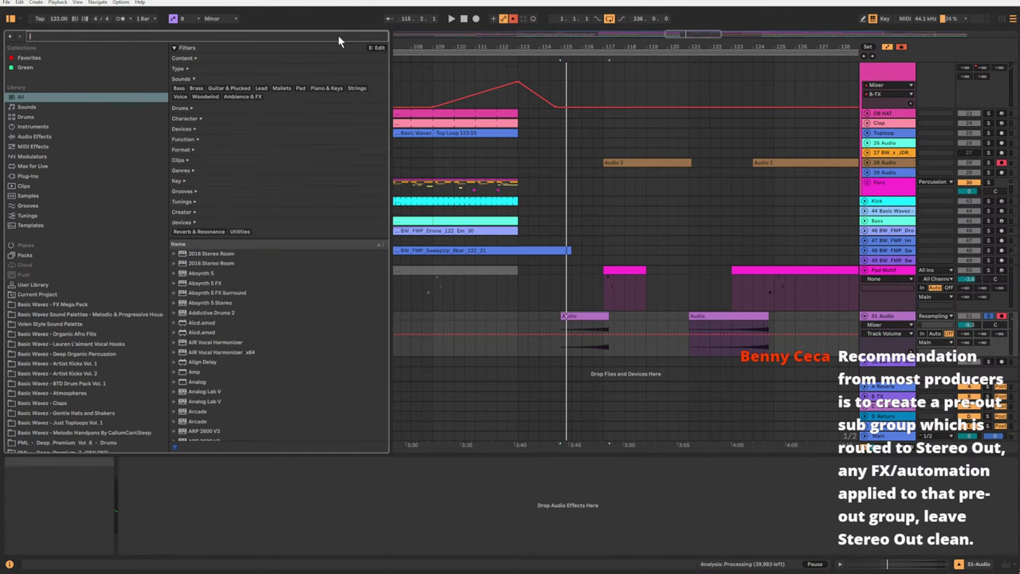
{"action": "type", "text": "auto"}
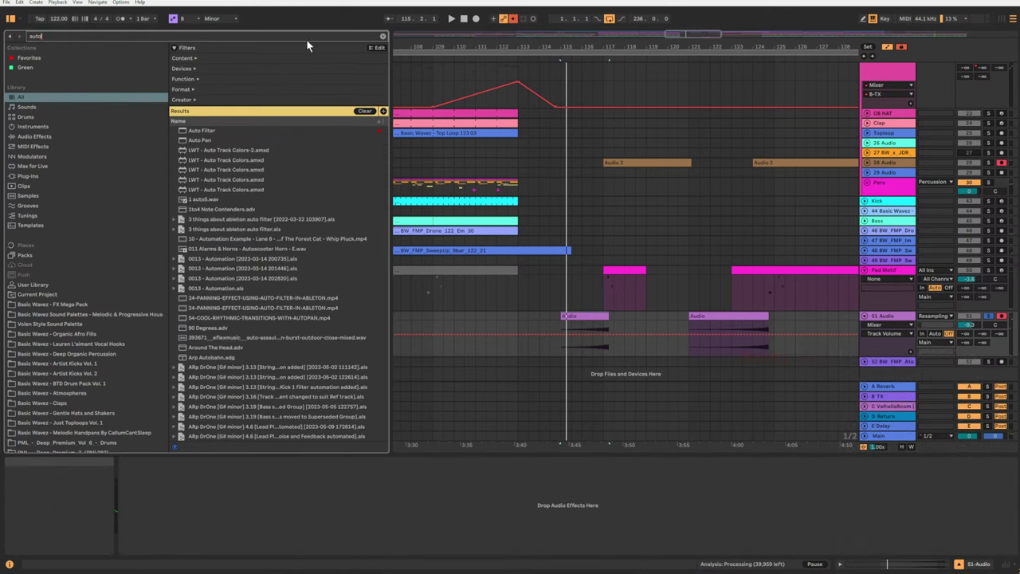
{"action": "left_click", "coordinate": [35, 136]}
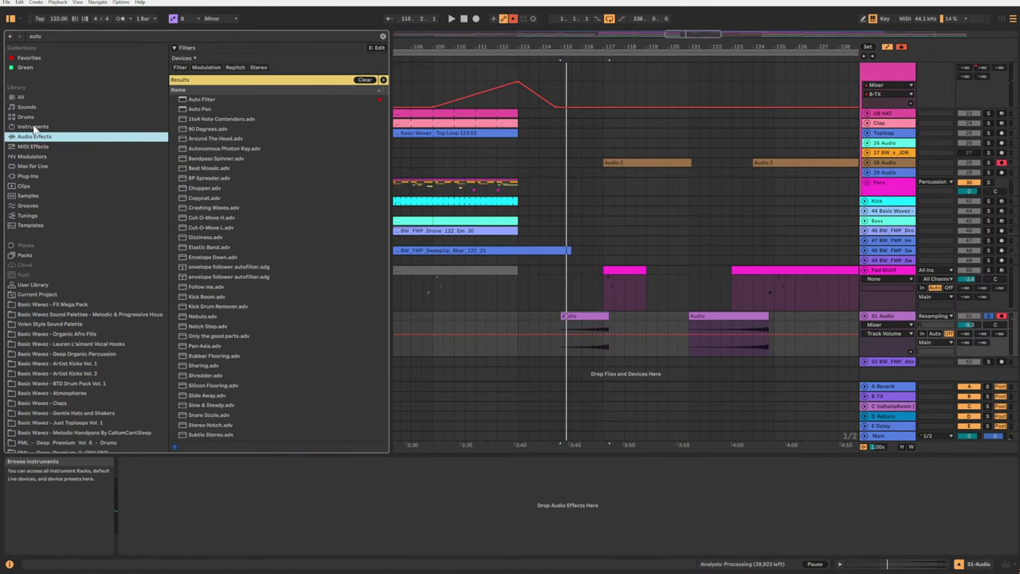
{"action": "left_click", "coordinate": [211, 110]}
{"action": "left_click", "coordinate": [383, 35]}
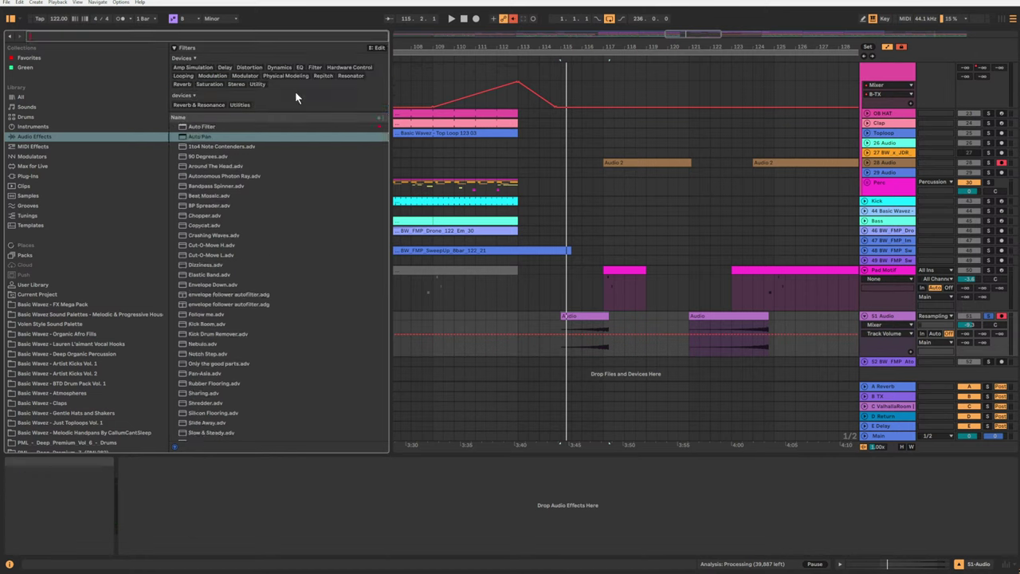
{"action": "left_click", "coordinate": [174, 167]}
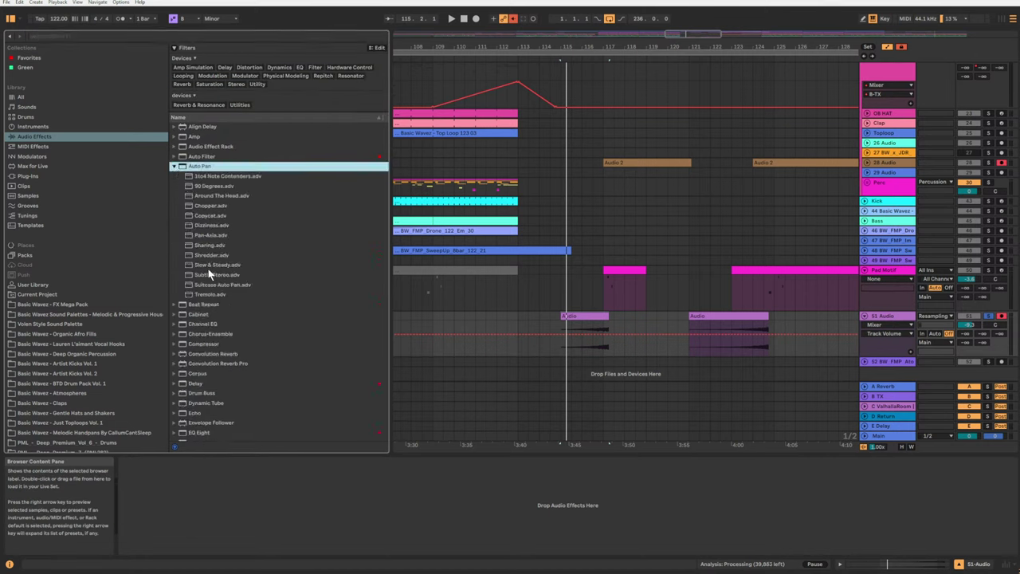
{"action": "left_click", "coordinate": [218, 196]}
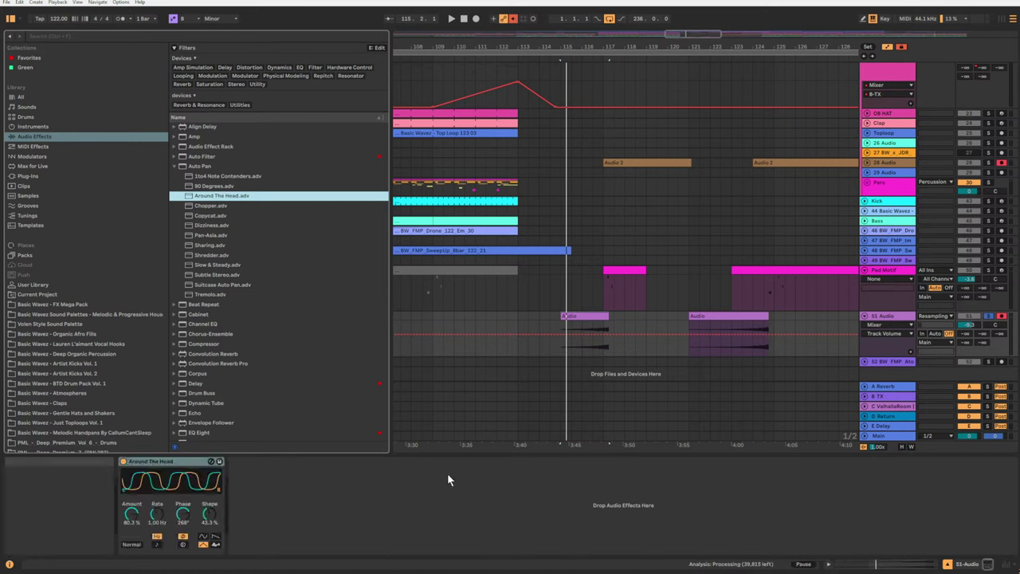
Audition the panned reversed swell and reduce the Auto Pan's Amount to 45.2 %.
{"action": "key", "text": "space"}
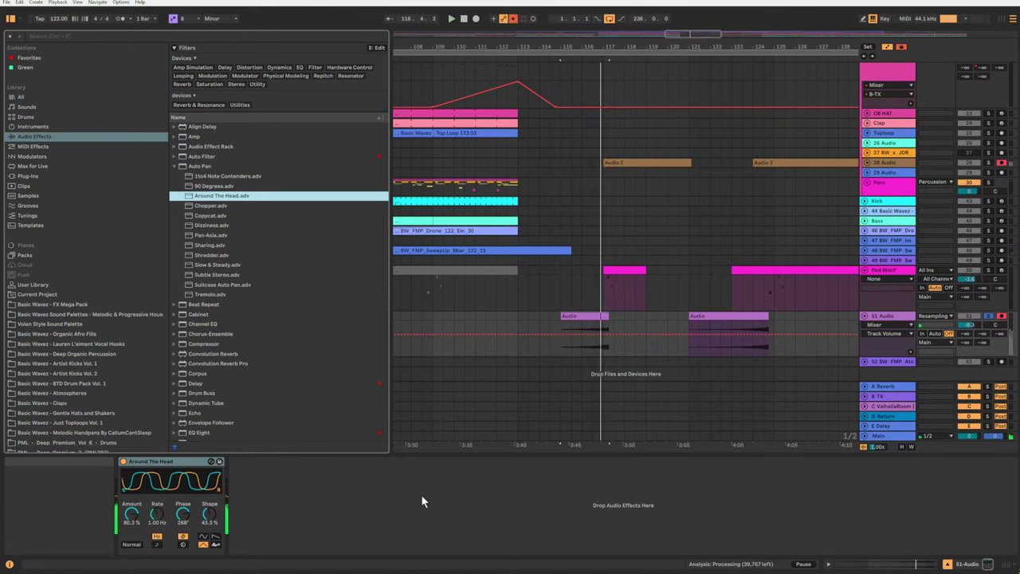
{"action": "left_click_drag", "start_coordinate": [130, 516], "coordinate": [130, 544]}
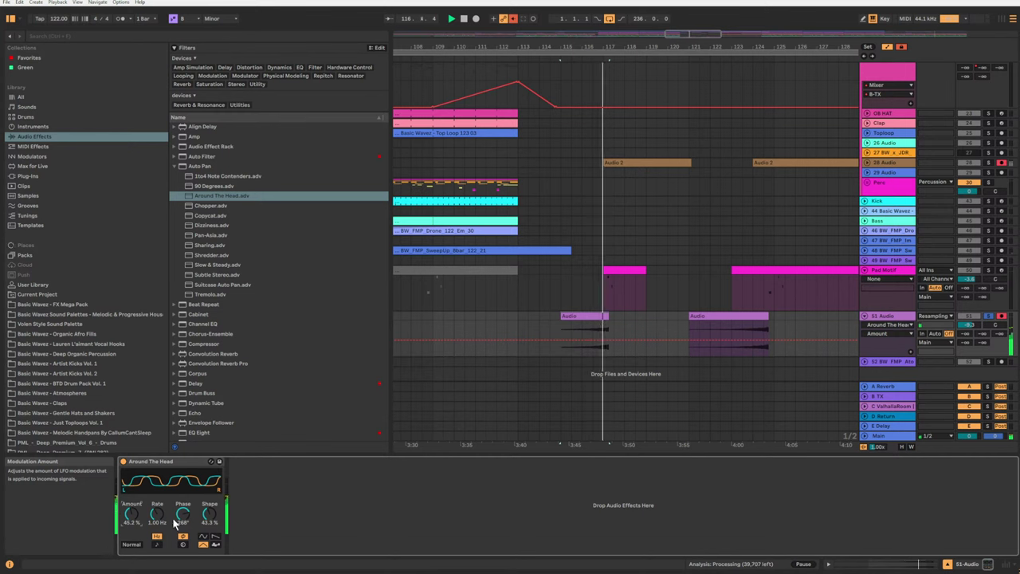
{"action": "key", "text": "space"}
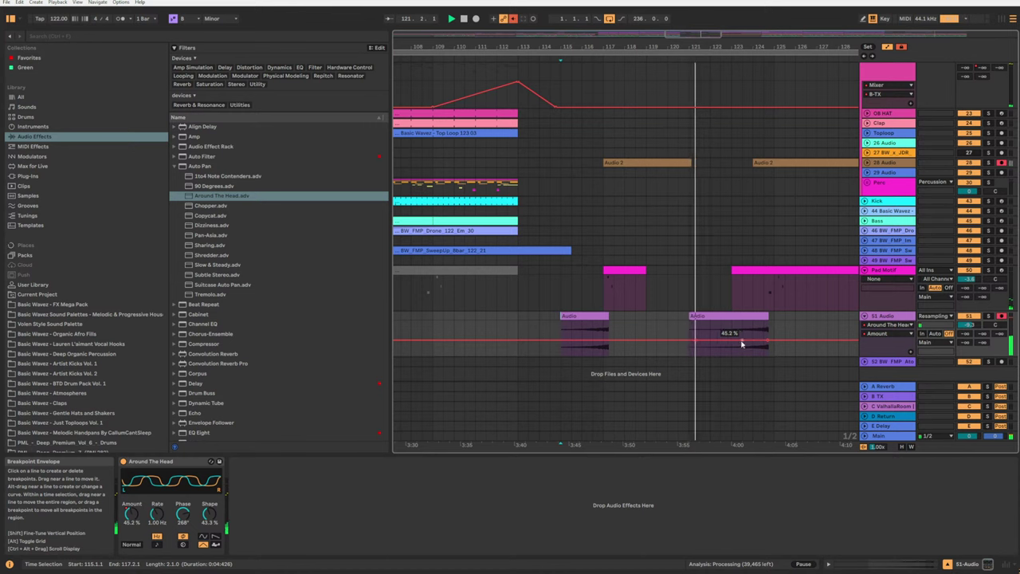
Automate the Auto Pan's Rate to curve upward across the second reversed clip and drop back at the clip's end.
{"action": "left_click", "coordinate": [159, 514]}
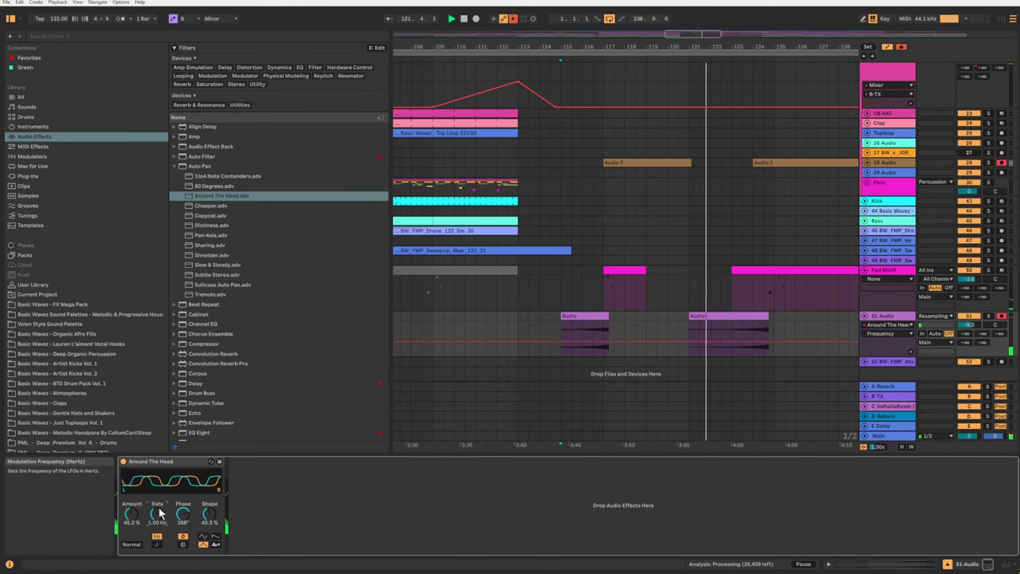
{"action": "left_click", "coordinate": [709, 341]}
{"action": "left_click", "coordinate": [772, 342]}
{"action": "left_click_drag", "start_coordinate": [764, 342], "coordinate": [765, 339]}
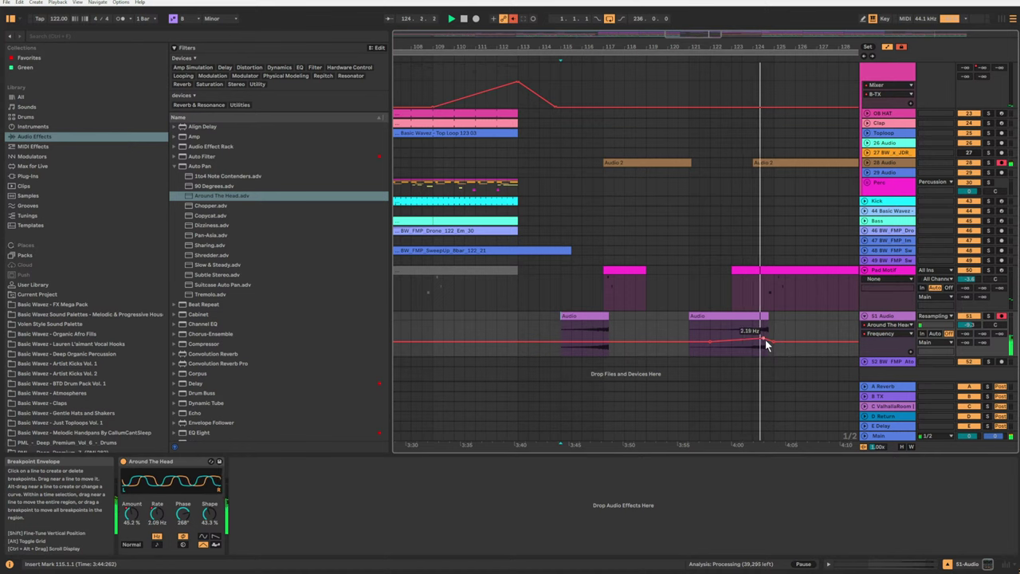
{"action": "left_click_drag", "start_coordinate": [765, 341], "coordinate": [764, 333]}
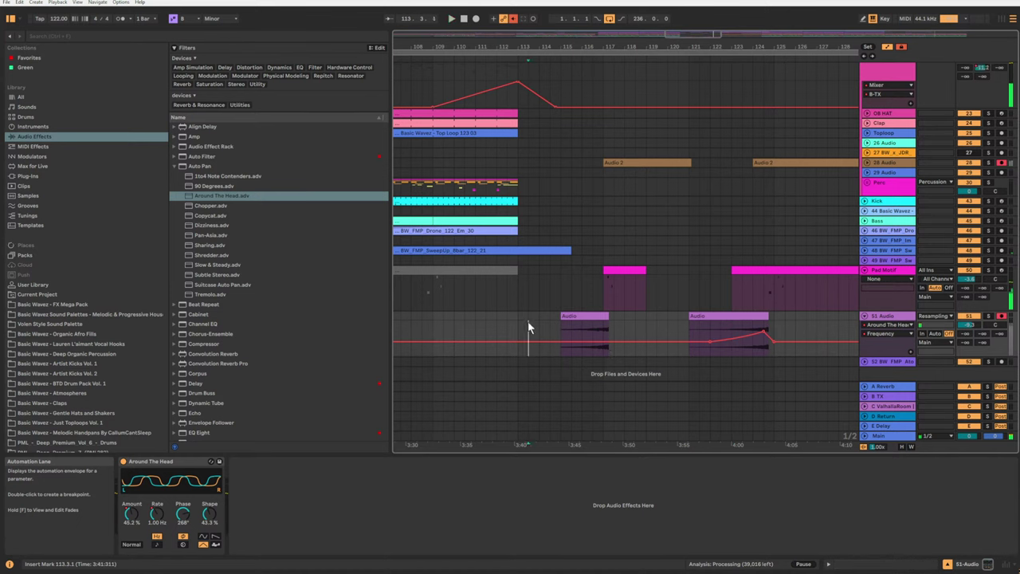
Audition the passage from 113.3.1 and place Rate automation breakpoints at about 1.00 Hz across the first reversed clip.
{"action": "key", "text": "space"}
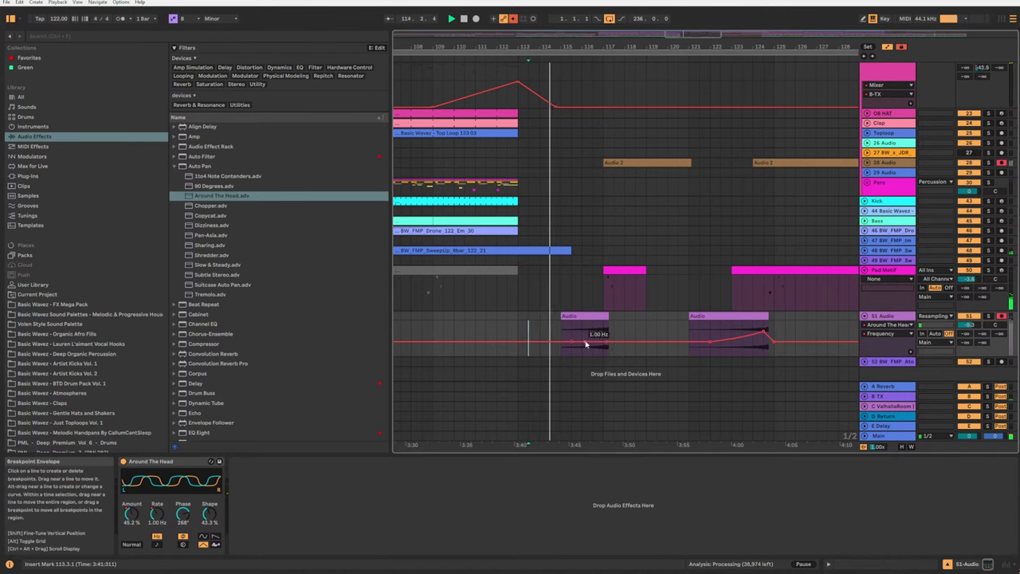
{"action": "mouse_move", "coordinate": [586, 345]}
{"action": "left_mouse_down"}
{"action": "mouse_move", "coordinate": [582, 335]}
{"action": "mouse_move", "coordinate": [569, 344]}
{"action": "mouse_move", "coordinate": [580, 343]}
{"action": "left_mouse_up"}
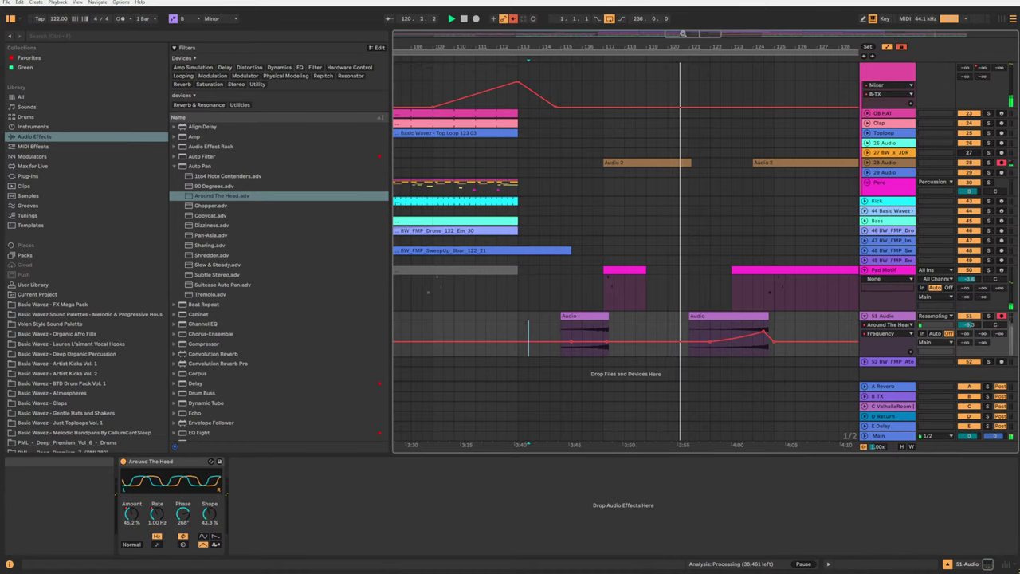
{"action": "left_click_drag", "start_coordinate": [692, 34], "coordinate": [701, 34]}
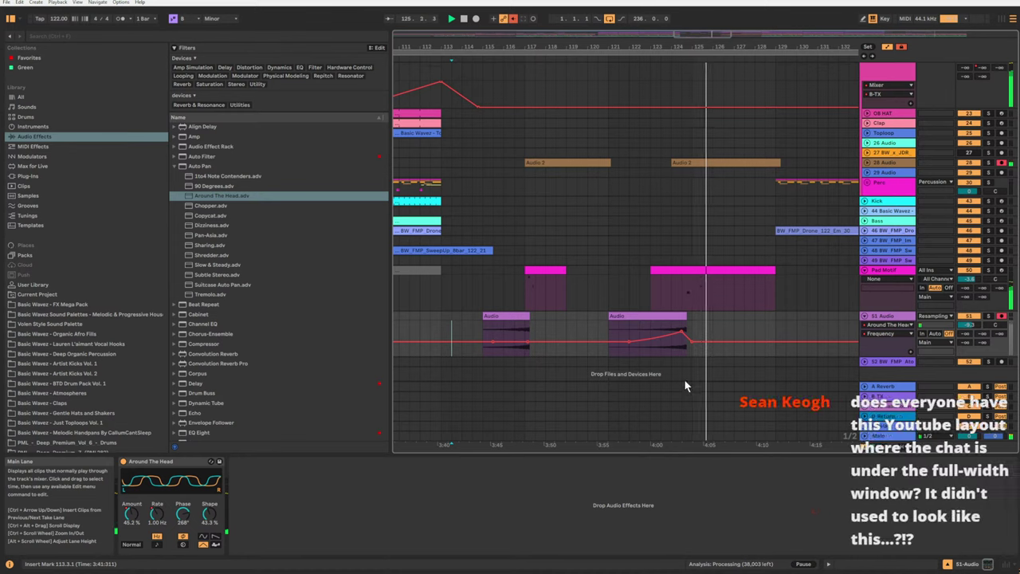
Copy the Pad Motif section from 49.1.1 to 65.1.1 and paste it on the same track at 193.1.1.
{"action": "left_click", "coordinate": [752, 209]}
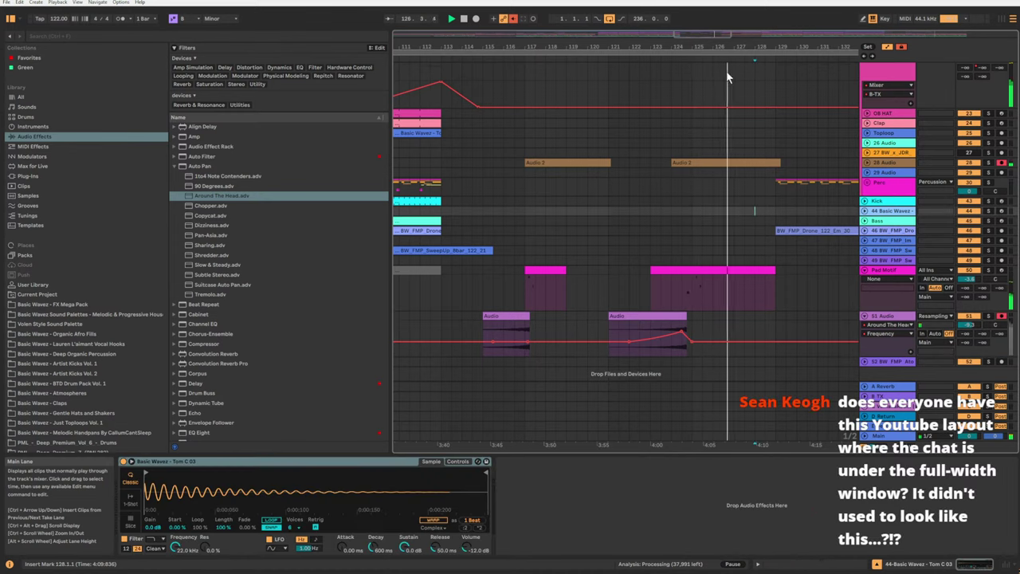
{"action": "left_click_drag", "start_coordinate": [728, 47], "coordinate": [591, 16]}
{"action": "left_click_drag", "start_coordinate": [622, 46], "coordinate": [638, 31]}
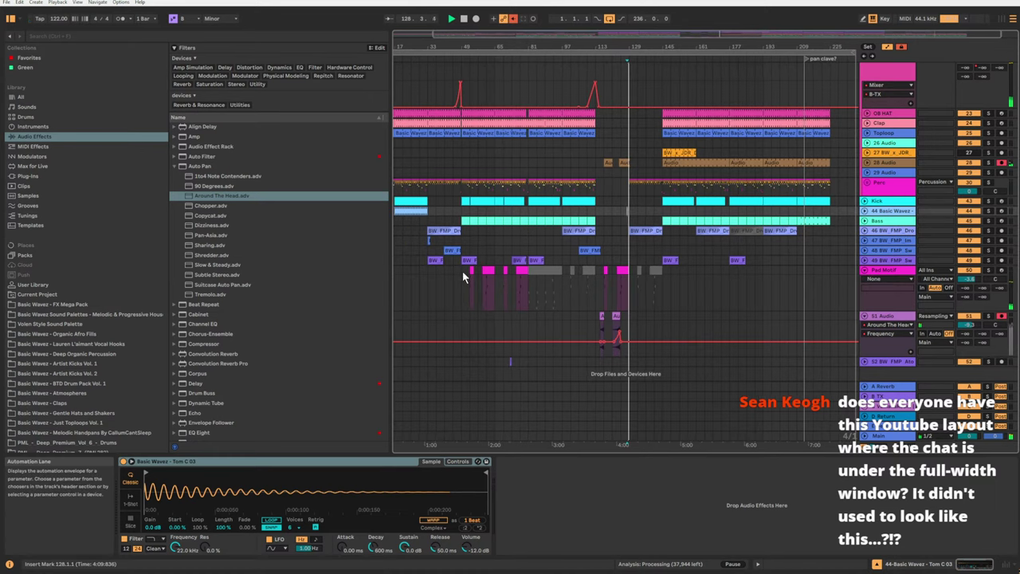
{"action": "left_click_drag", "start_coordinate": [462, 271], "coordinate": [492, 278]}
{"action": "left_click", "coordinate": [742, 277]}
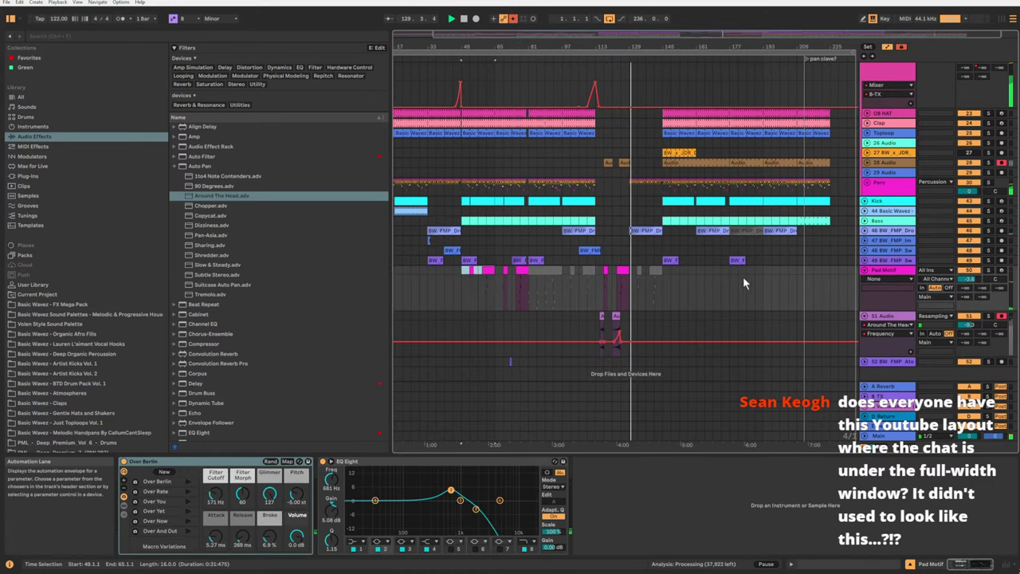
{"action": "left_click", "coordinate": [760, 262]}
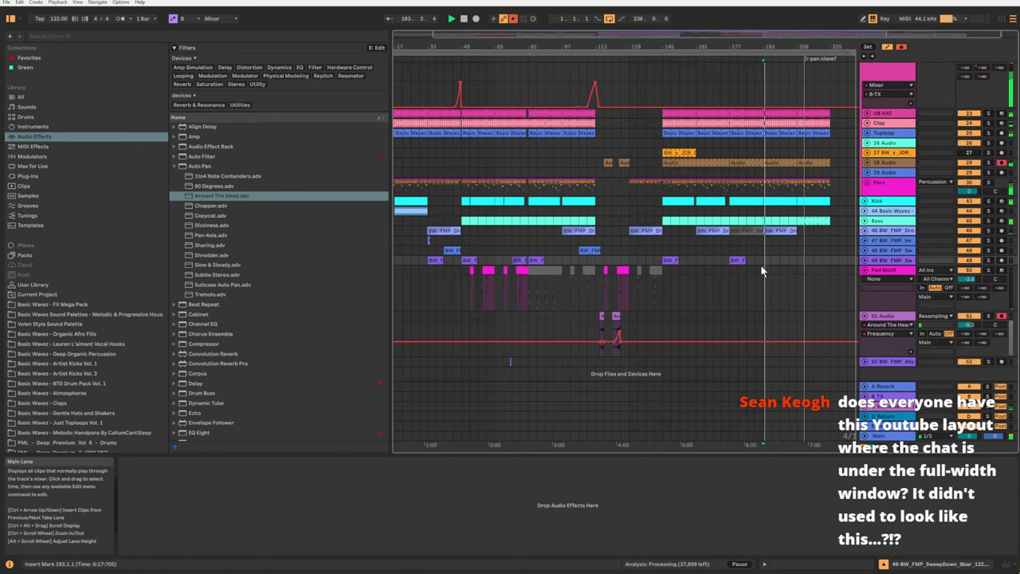
{"action": "key", "text": "ctrl+v"}
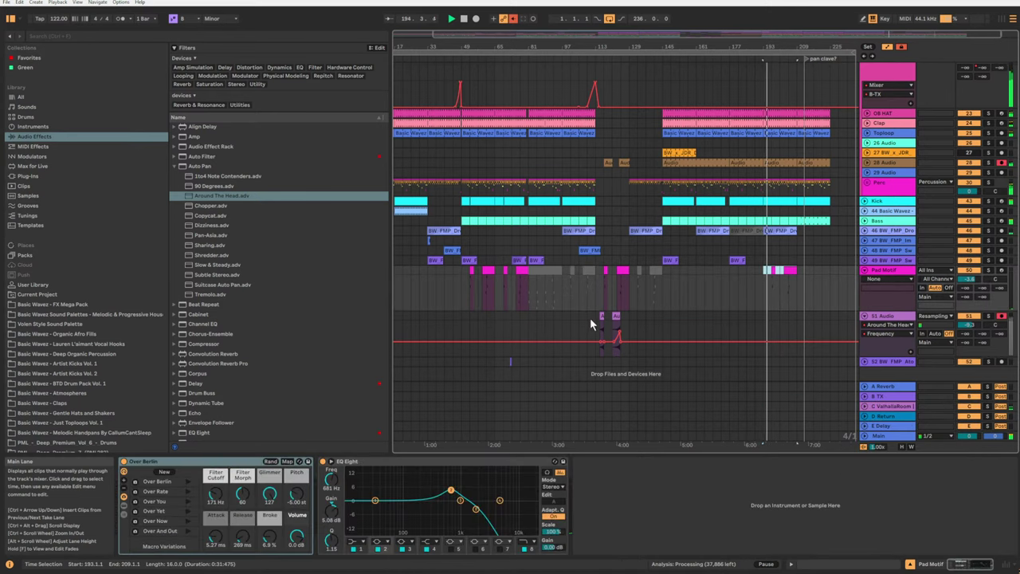
Unlock the envelopes and copy the 51-Audio reversed swells from 113.1.1 to 125.1.1 with their Rate automation to 193.1.1.
{"action": "left_click", "coordinate": [754, 315]}
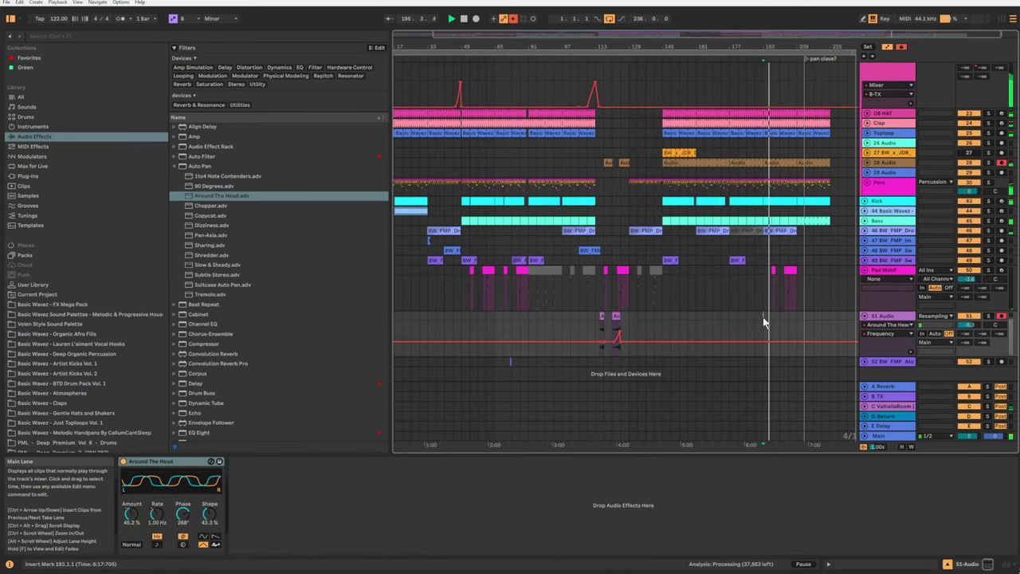
{"action": "key", "text": "ctrl+v"}
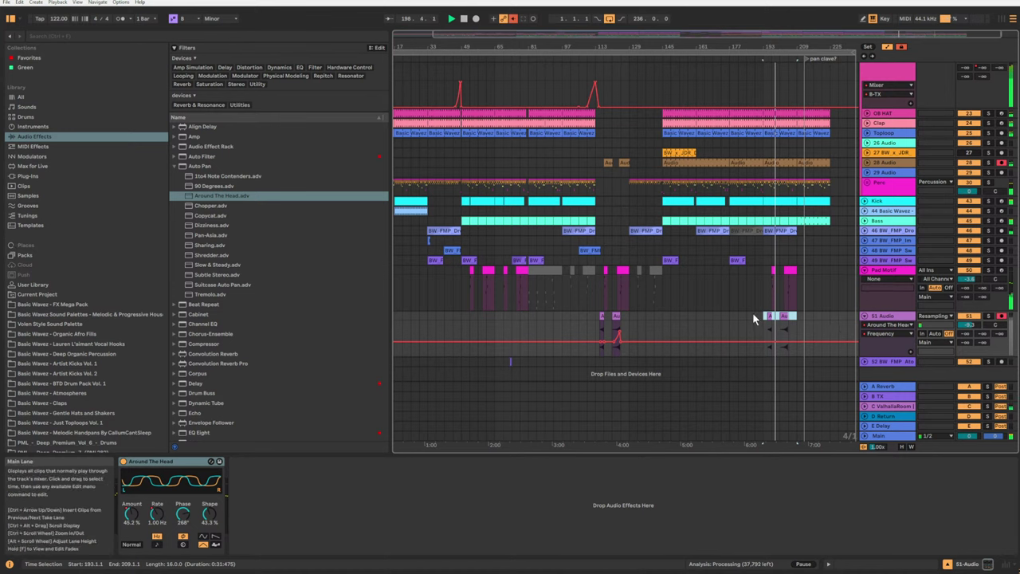
{"action": "left_click_drag", "start_coordinate": [762, 318], "coordinate": [827, 319]}
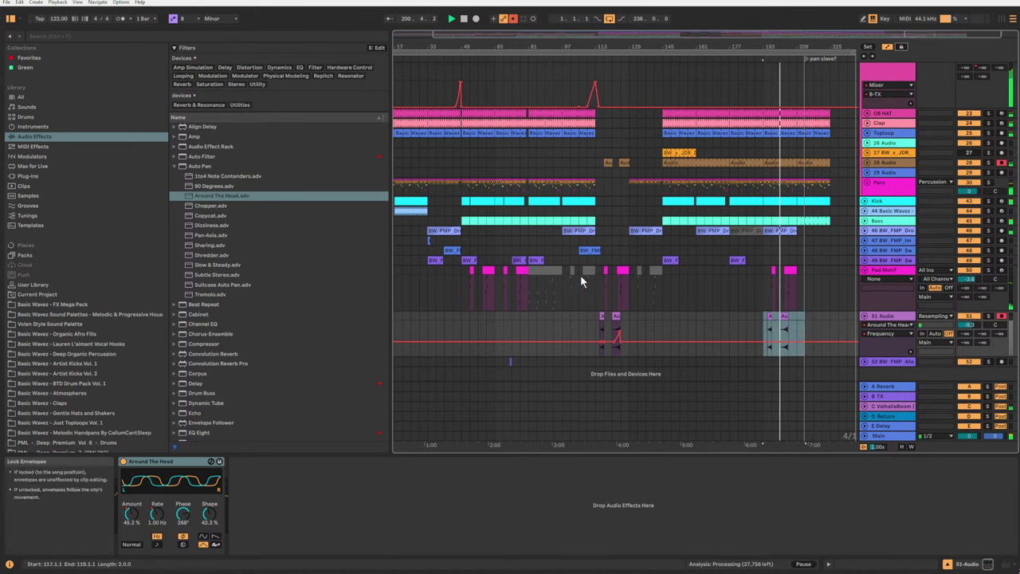
{"action": "left_click_drag", "start_coordinate": [596, 314], "coordinate": [630, 323]}
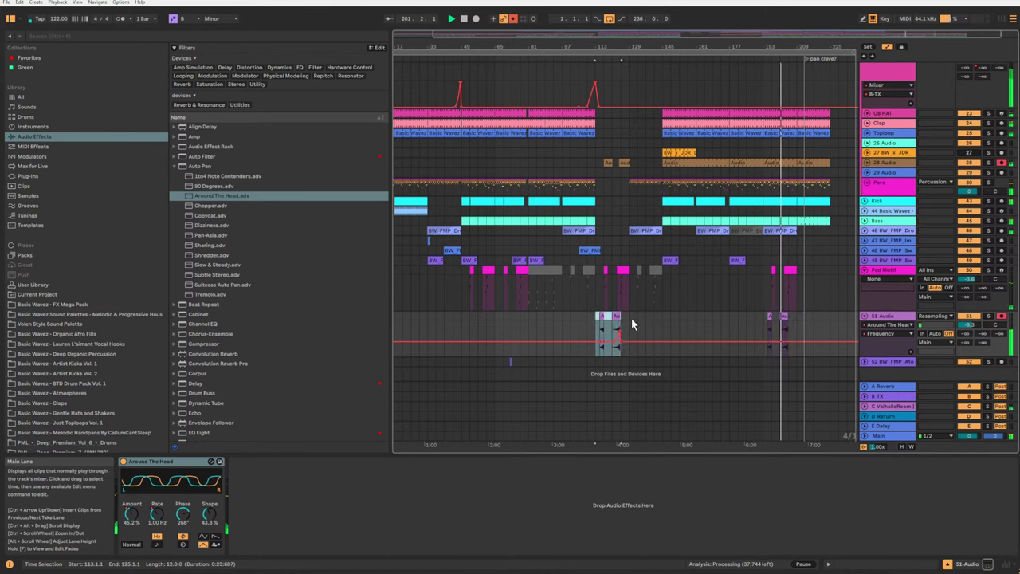
{"action": "left_click", "coordinate": [759, 315]}
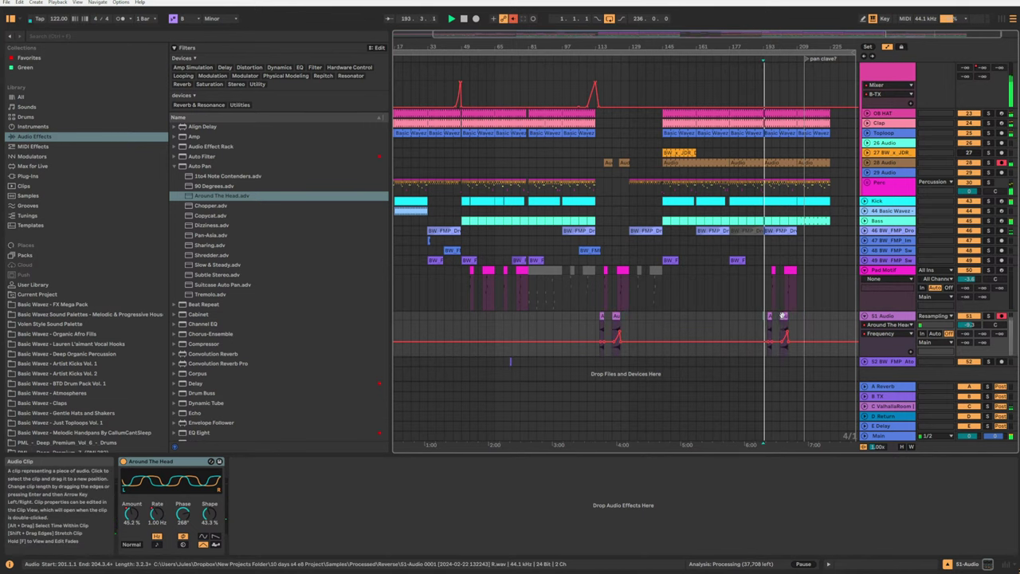
Select both copied swell clips on the 51-Audio track and lower their clip gain to -3.9 dB.
{"action": "left_click", "coordinate": [783, 315]}
{"action": "left_click", "coordinate": [769, 316], "text": "shift"}
{"action": "left_click", "coordinate": [784, 316], "text": "shift"}
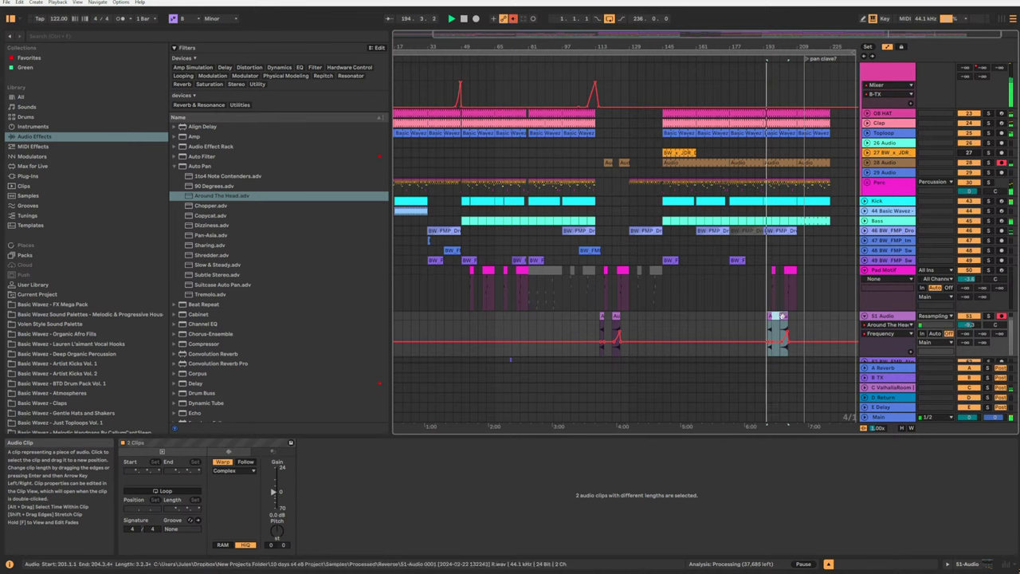
{"action": "left_click_drag", "start_coordinate": [273, 491], "coordinate": [273, 493]}
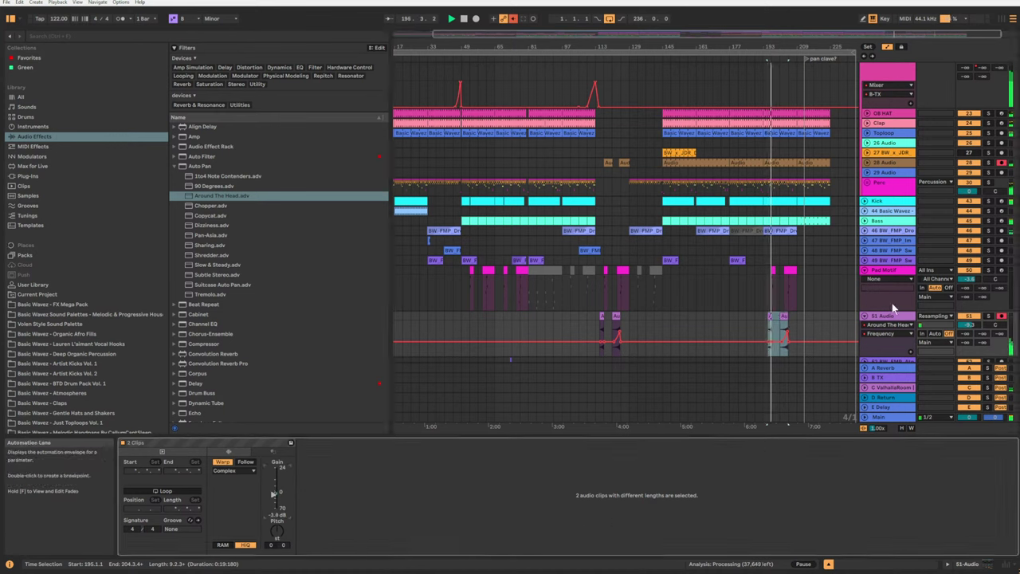
Delete the "pan clave?" locator near the end of the arrangement.
{"action": "left_click", "coordinate": [782, 284]}
{"action": "left_click_drag", "start_coordinate": [883, 34], "coordinate": [884, 127]}
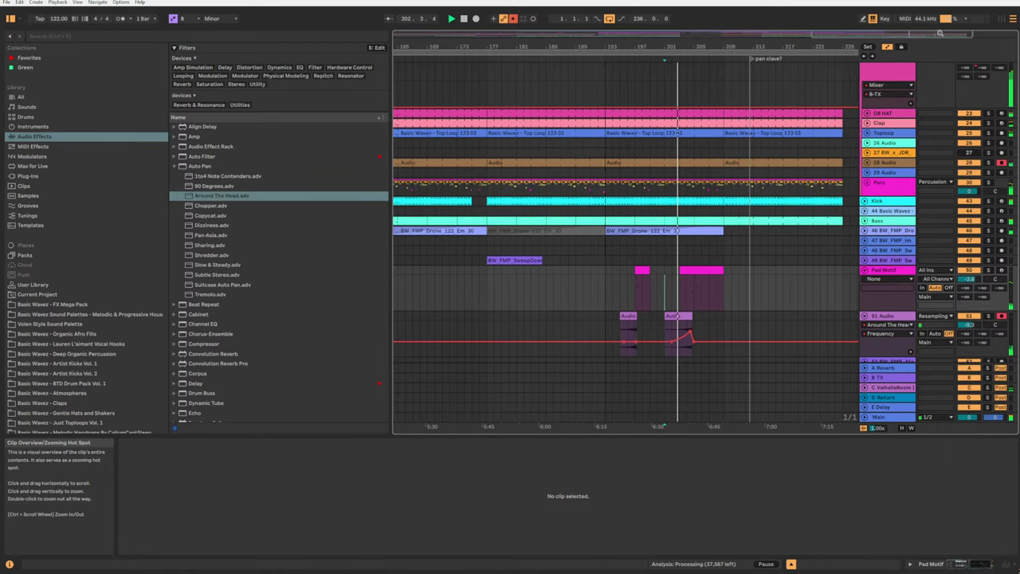
{"action": "left_click_drag", "start_coordinate": [748, 62], "coordinate": [724, 62]}
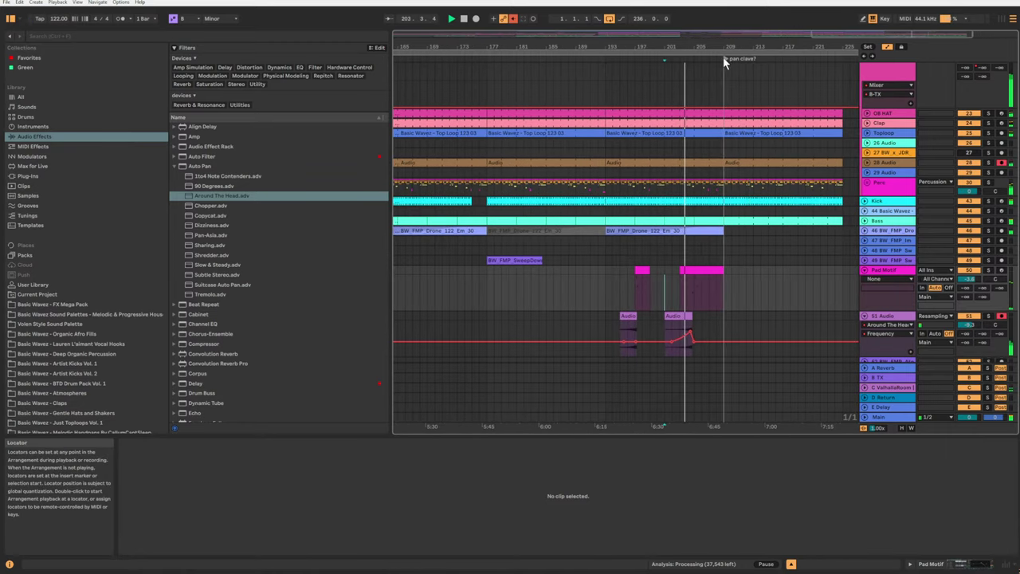
{"action": "right_click", "coordinate": [723, 63]}
{"action": "left_click", "coordinate": [734, 67]}
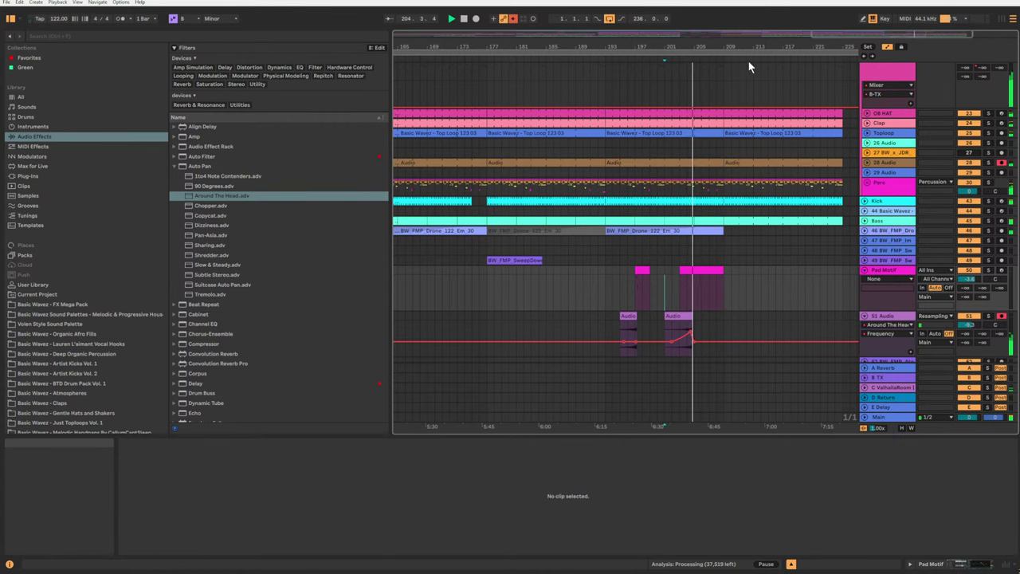
Fold the 51-Audio track, show the whole arrangement and play it from 17.1.1.
{"action": "left_click", "coordinate": [864, 317]}
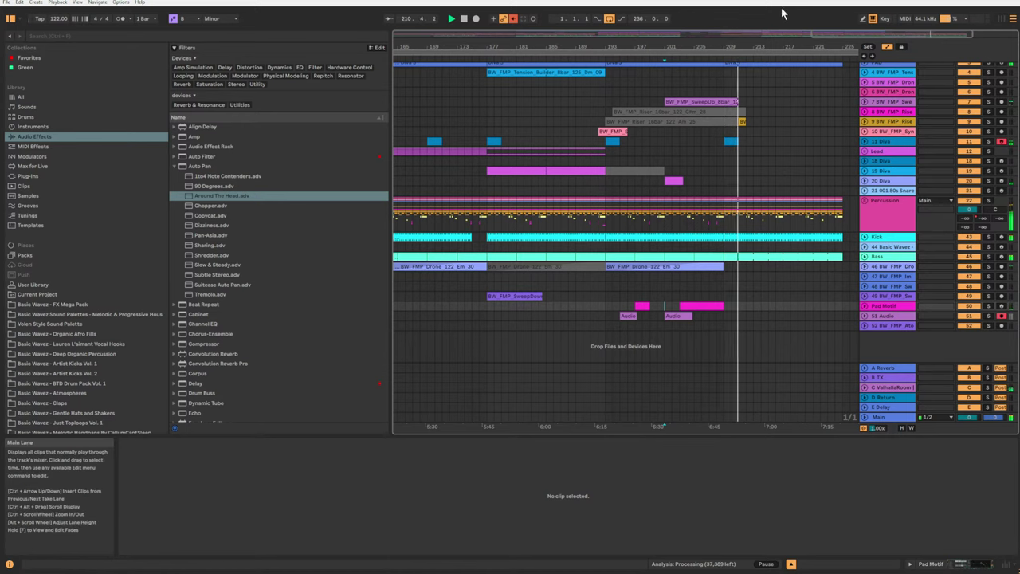
{"action": "left_click_drag", "start_coordinate": [781, 34], "coordinate": [782, 4]}
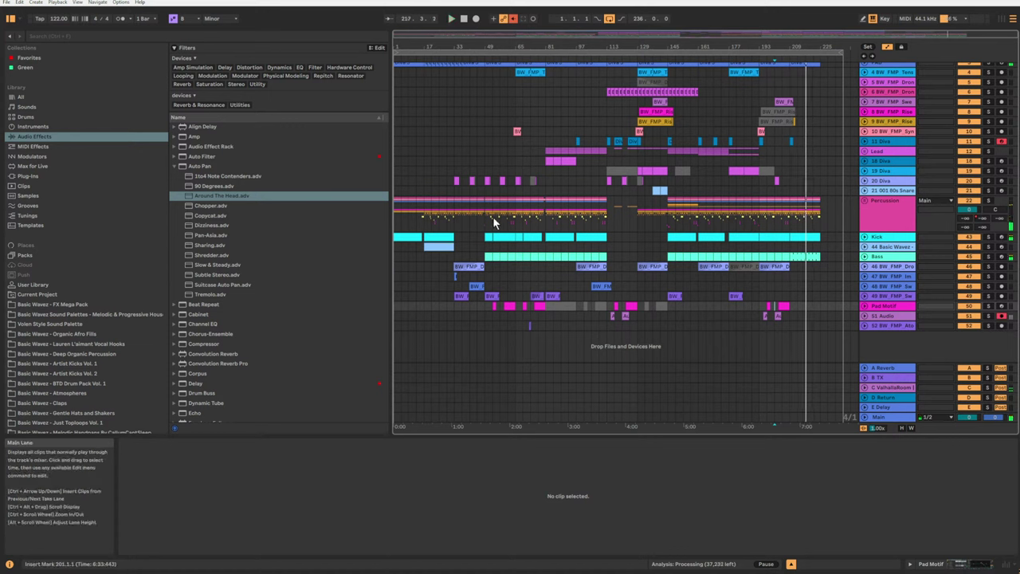
{"action": "key", "text": "space"}
{"action": "left_click", "coordinate": [418, 214]}
{"action": "key", "text": "space"}
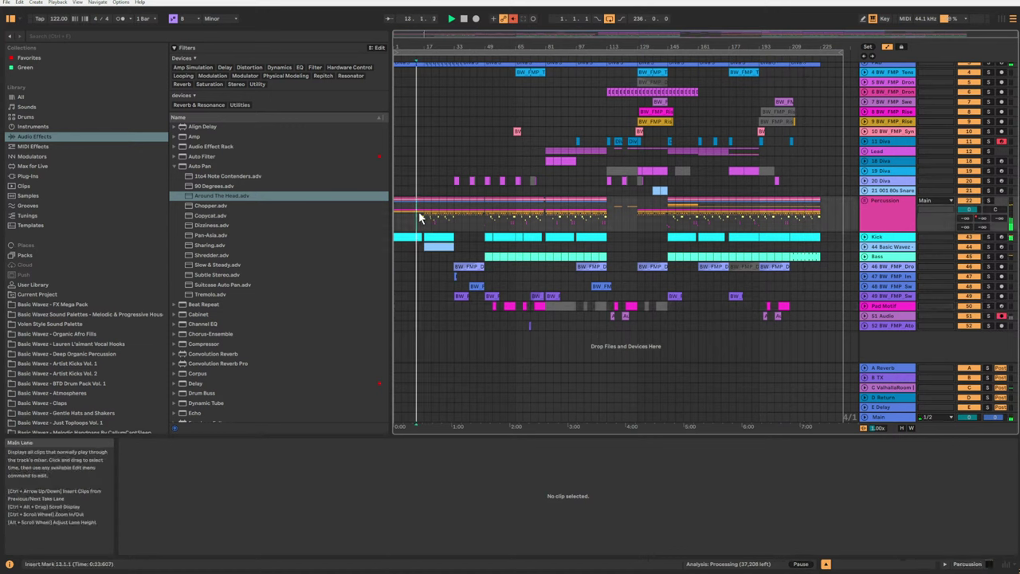
{"action": "left_click", "coordinate": [427, 212]}
{"action": "left_click", "coordinate": [424, 213]}
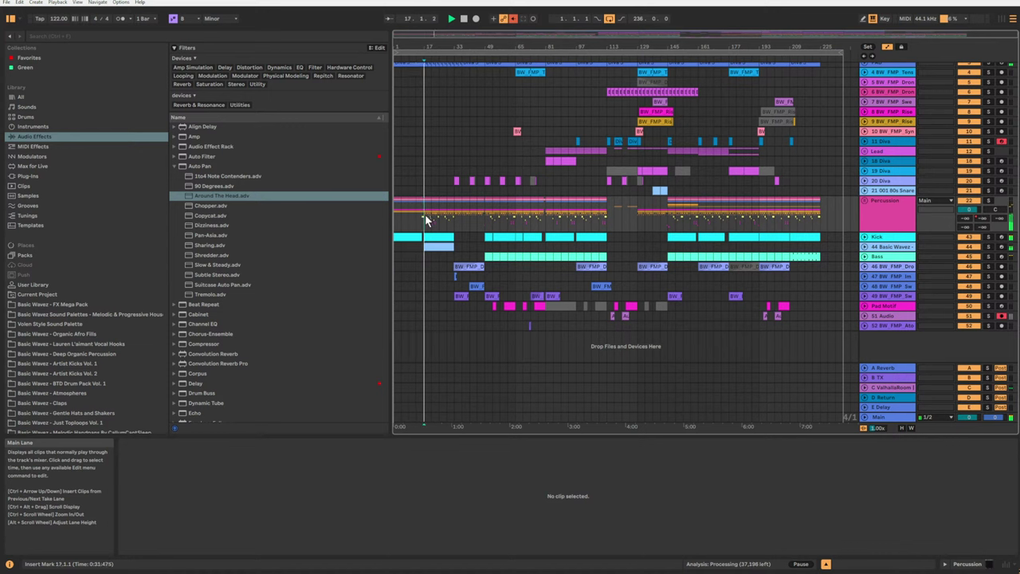
{"action": "key", "text": "space"}
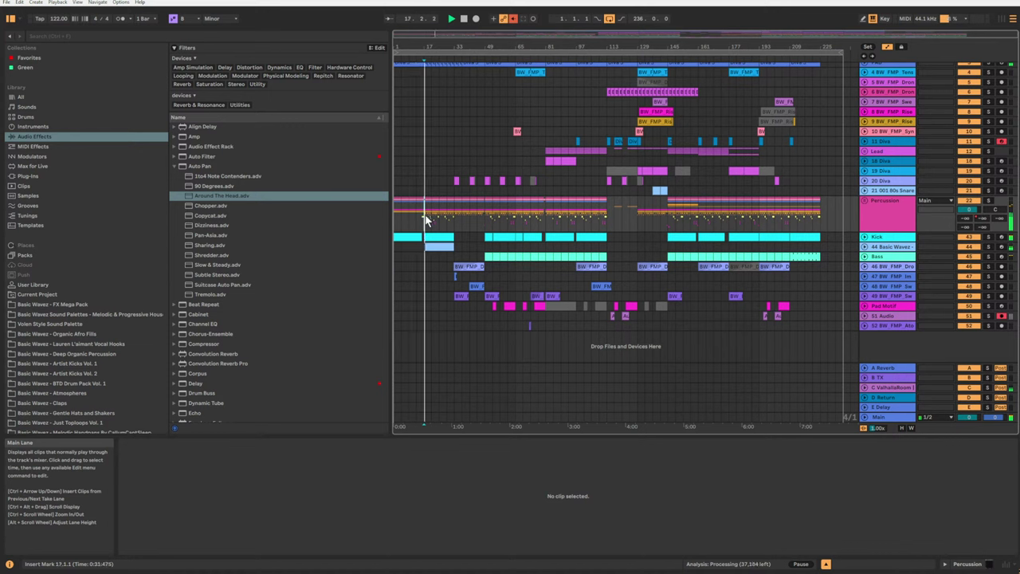
Compare the intro with the 44-Basic Wavez tom track muted and unmuted, unfold that track and set the insert mark at 53.1.1.
{"action": "left_click", "coordinate": [872, 255]}
{"action": "left_click", "coordinate": [872, 255]}
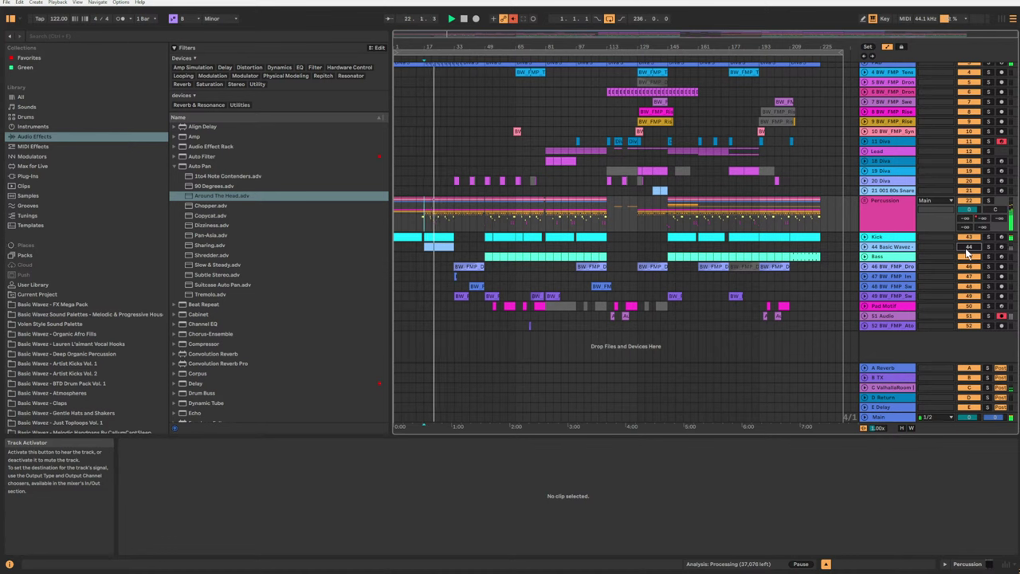
{"action": "left_click", "coordinate": [864, 247]}
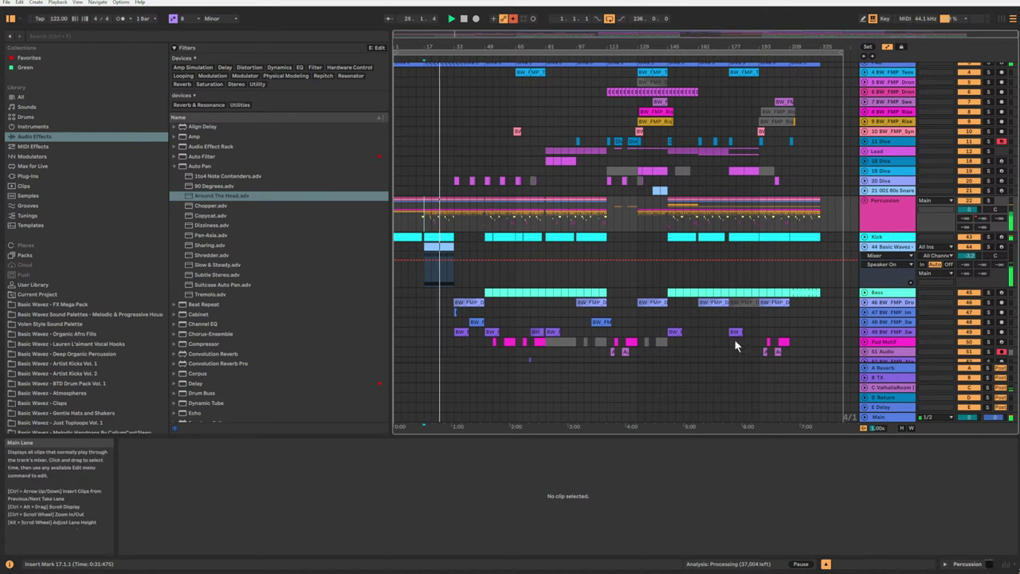
{"action": "key", "text": "space"}
{"action": "left_click", "coordinate": [492, 288]}
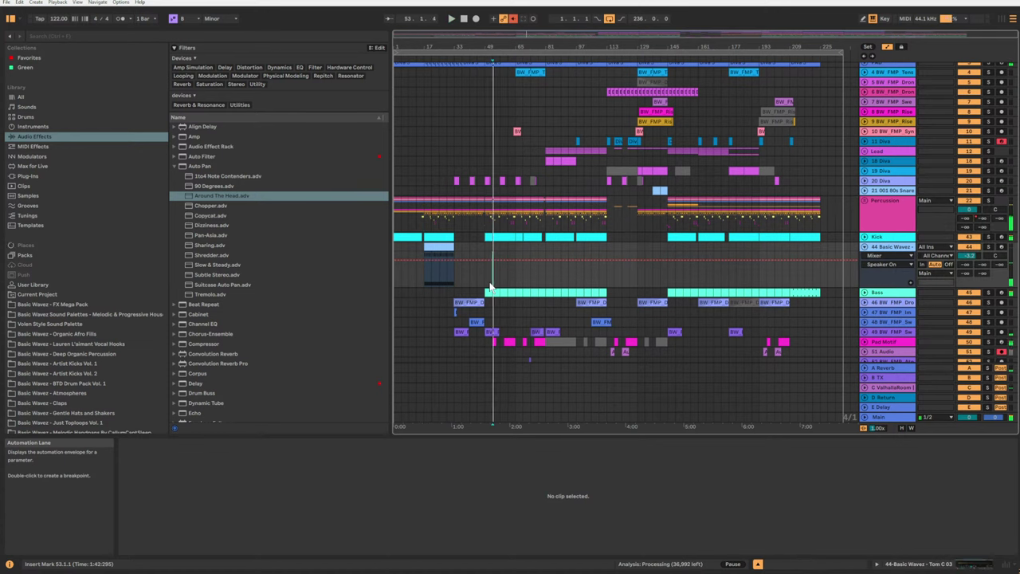
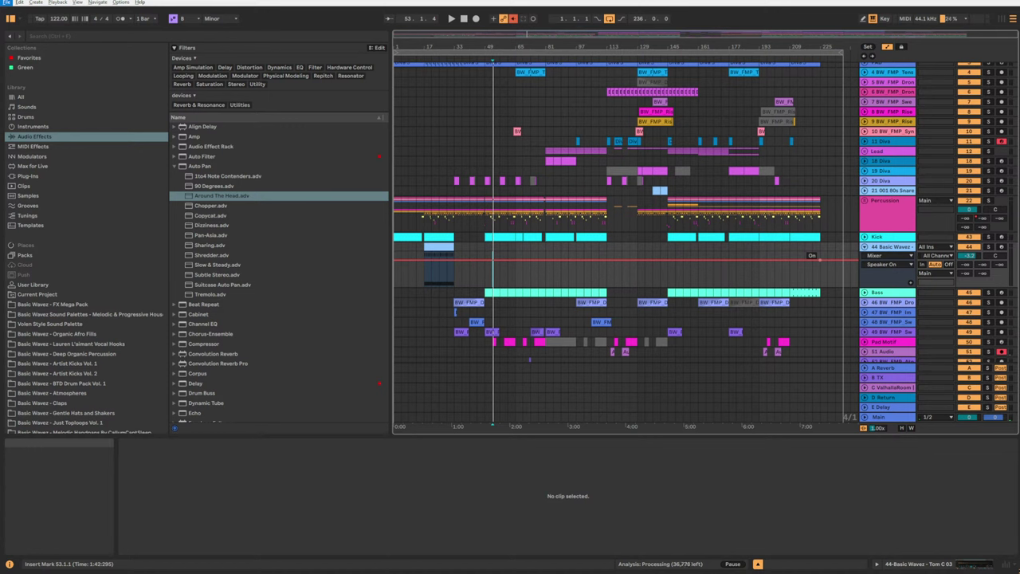
Fold the 44-Basic Wavez tom track and unfold the Main track to view its Ozone 9 automation lane.
{"action": "left_click", "coordinate": [865, 247]}
{"action": "scroll", "coordinate": [873, 312], "scroll_direction": "up", "scroll_amount": 1}
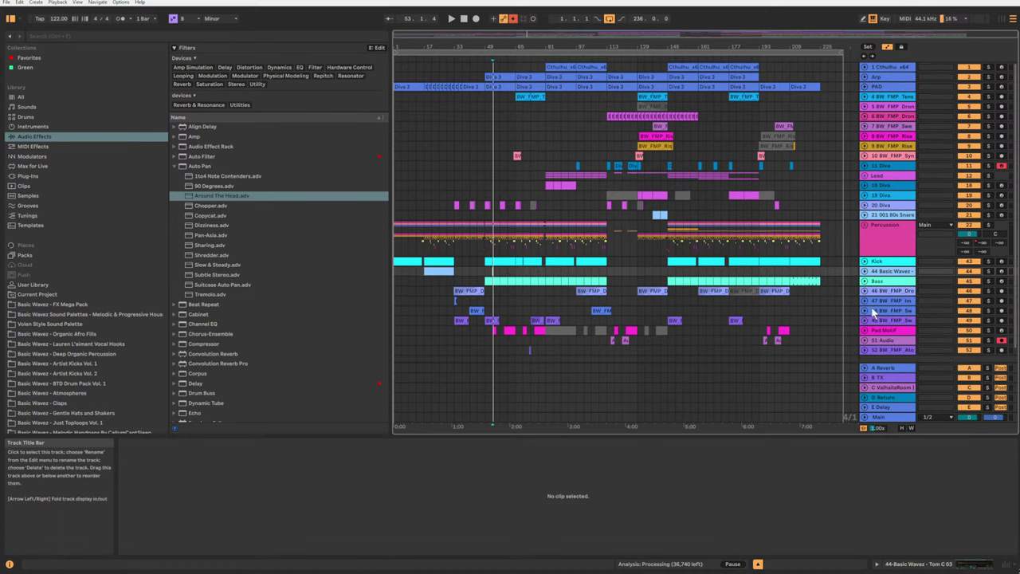
{"action": "left_click", "coordinate": [866, 417]}
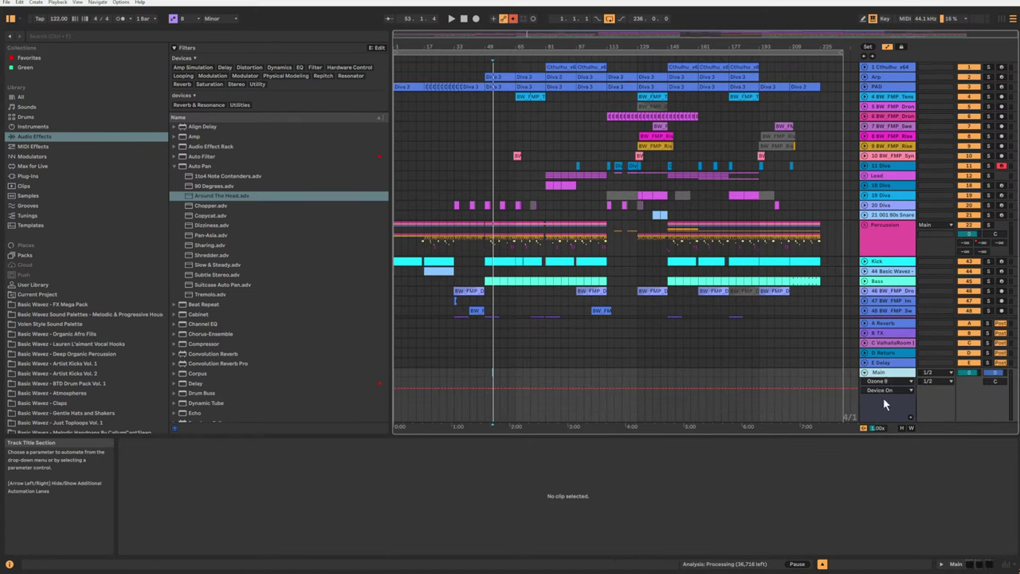
Inspect the Main track's device chain and its track volume automation lane.
{"action": "double_click", "coordinate": [886, 372]}
{"action": "left_click", "coordinate": [967, 391]}
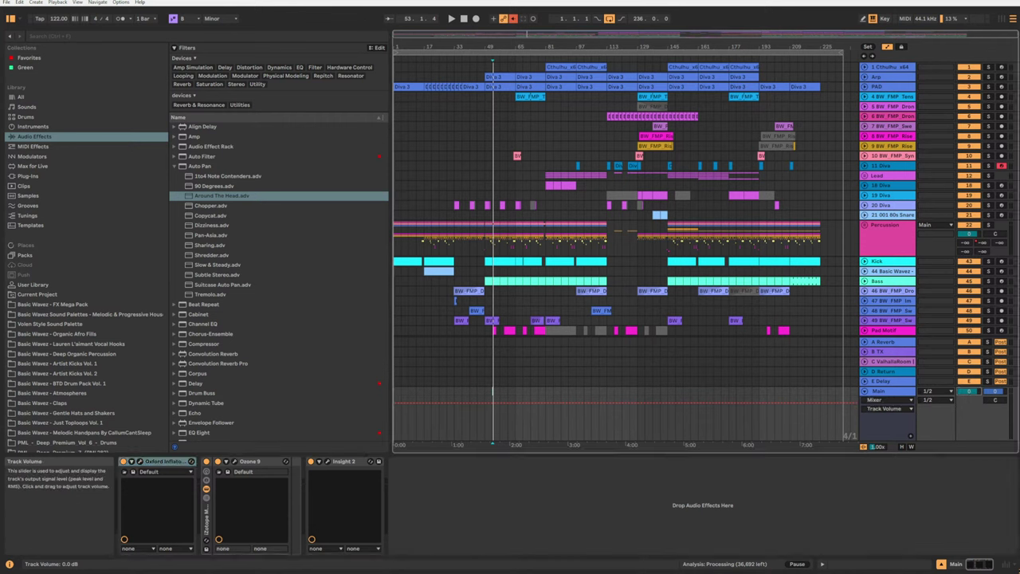
{"action": "left_click", "coordinate": [886, 68]}
{"action": "scroll", "coordinate": [890, 88], "scroll_direction": "down", "scroll_amount": 3}
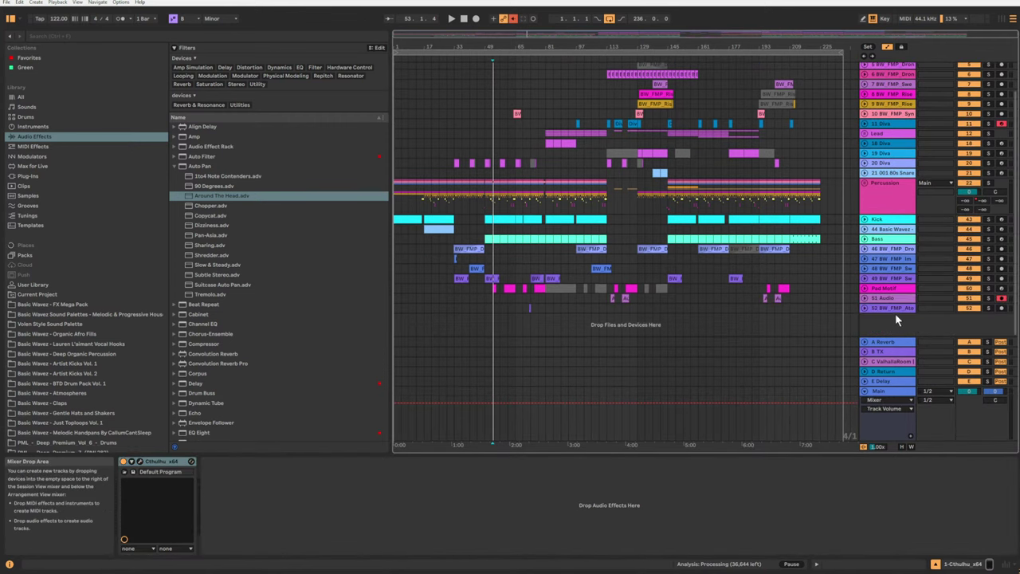
{"action": "left_click", "coordinate": [872, 394]}
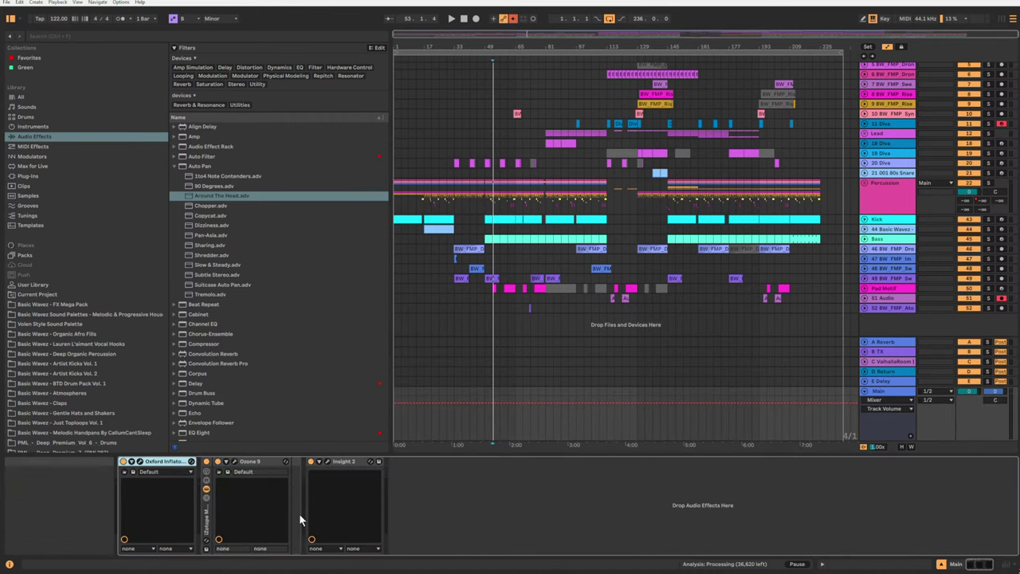
{"action": "mouse_move", "coordinate": [961, 391]}
{"action": "left_mouse_down"}
{"action": "mouse_move", "coordinate": [958, 423]}
{"action": "mouse_move", "coordinate": [970, 406]}
{"action": "left_mouse_up"}
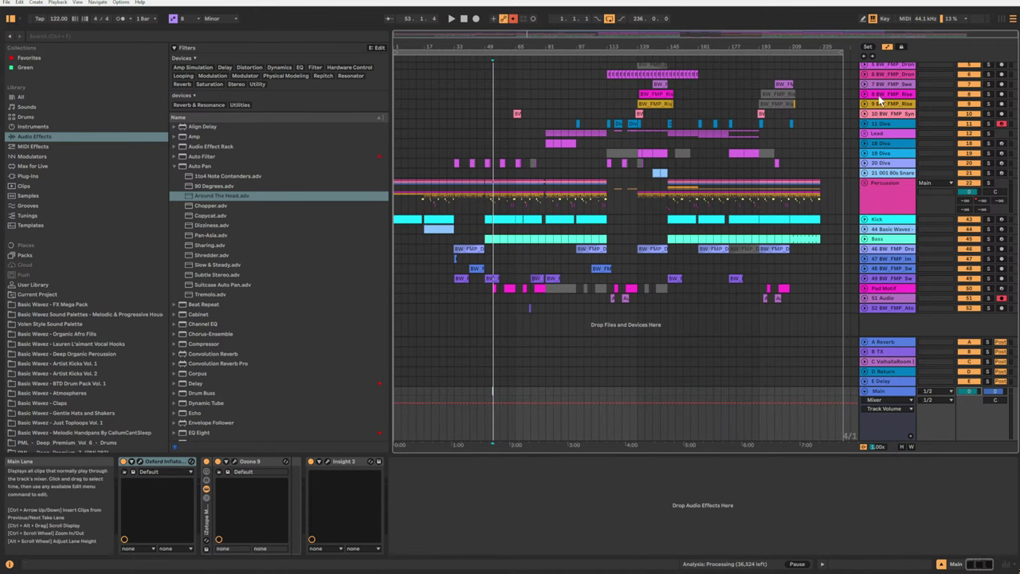
Group all tracks from the Cthulhu track down to the last BW_FMP audio track into one group.
{"action": "scroll", "coordinate": [870, 145], "scroll_direction": "up", "scroll_amount": 3}
{"action": "left_click", "coordinate": [877, 69]}
{"action": "scroll", "coordinate": [905, 228], "scroll_direction": "down", "scroll_amount": 3}
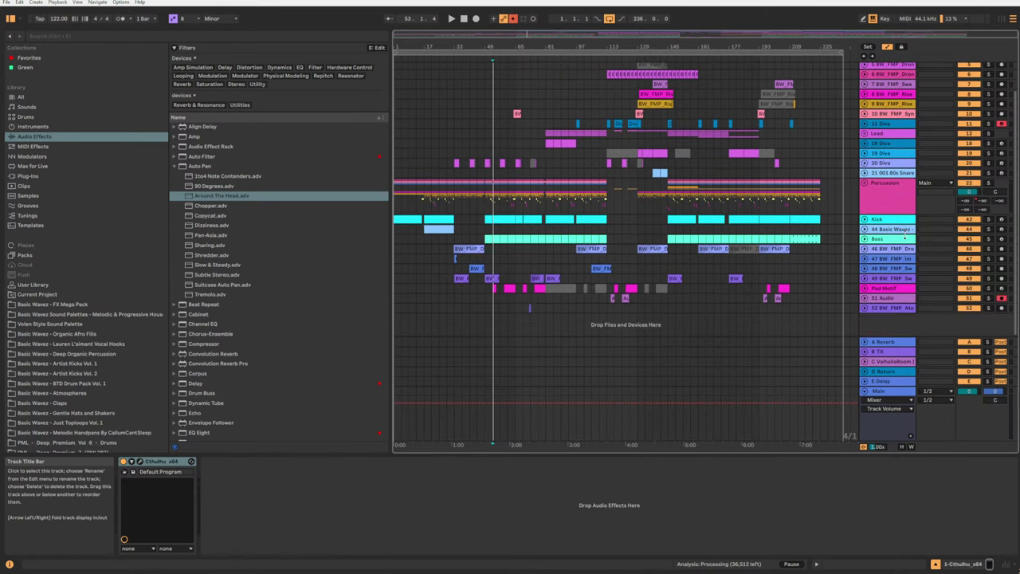
{"action": "left_click", "coordinate": [882, 310], "text": "shift"}
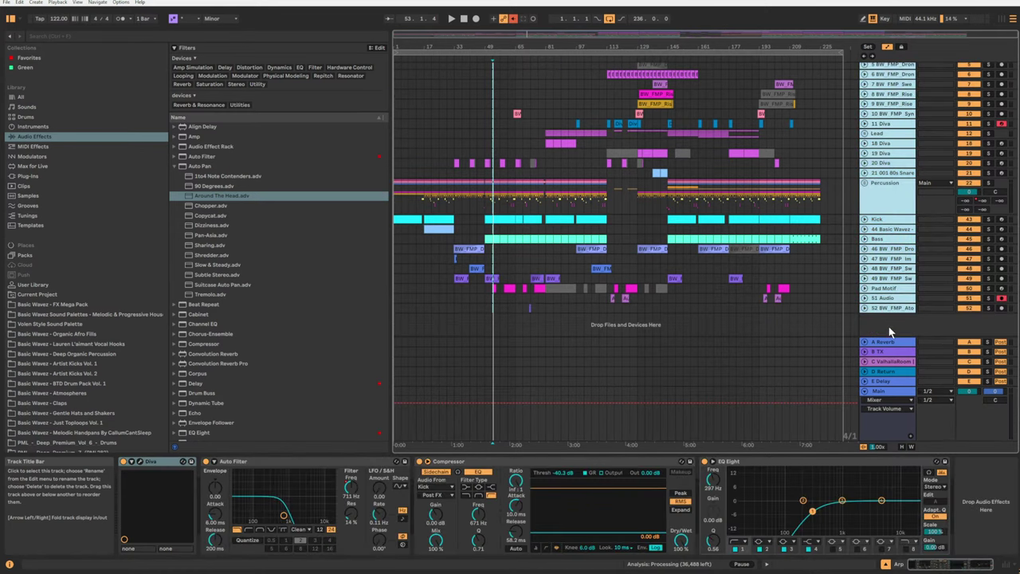
{"action": "key", "text": "ctrl+g"}
{"action": "scroll", "coordinate": [847, 303], "scroll_direction": "down", "scroll_amount": 5}
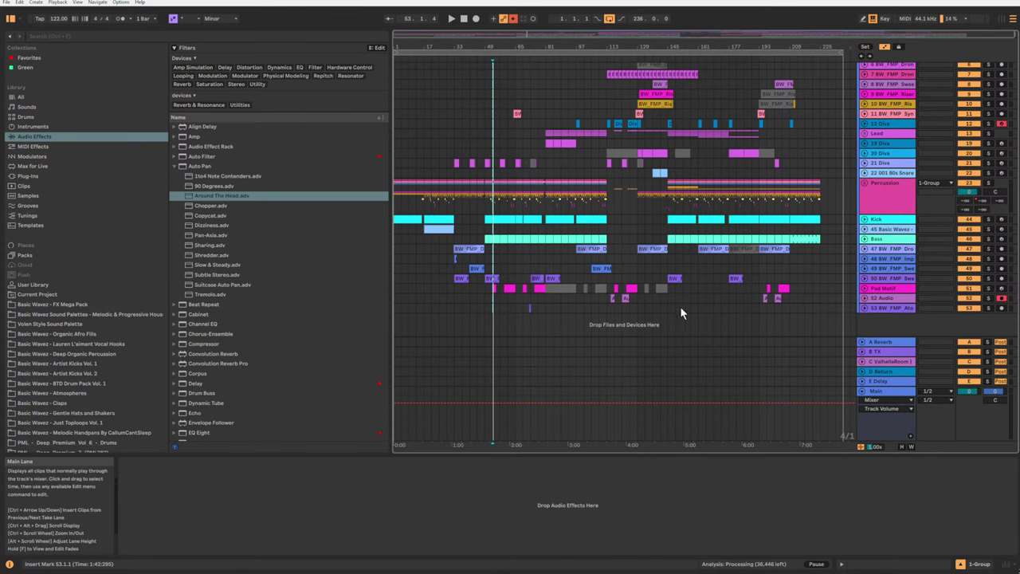
{"action": "scroll", "coordinate": [885, 237], "scroll_direction": "up", "scroll_amount": 5}
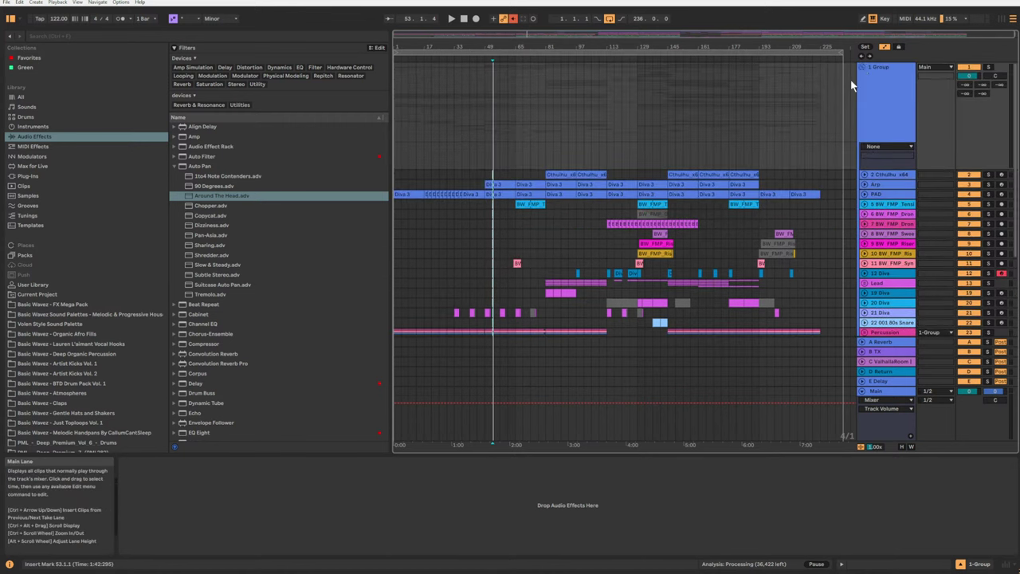
{"action": "left_click", "coordinate": [860, 66]}
{"action": "left_click", "coordinate": [861, 66]}
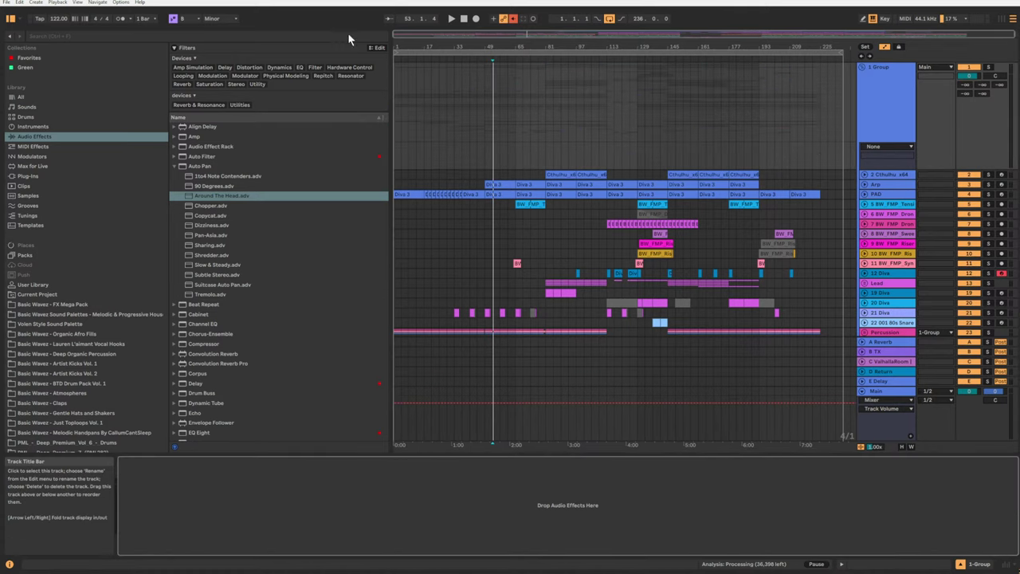
Search the browser for "ut" and add the Utility effect to the new group track.
{"action": "key", "text": "ctrl+f"}
{"action": "type", "text": "ut"}
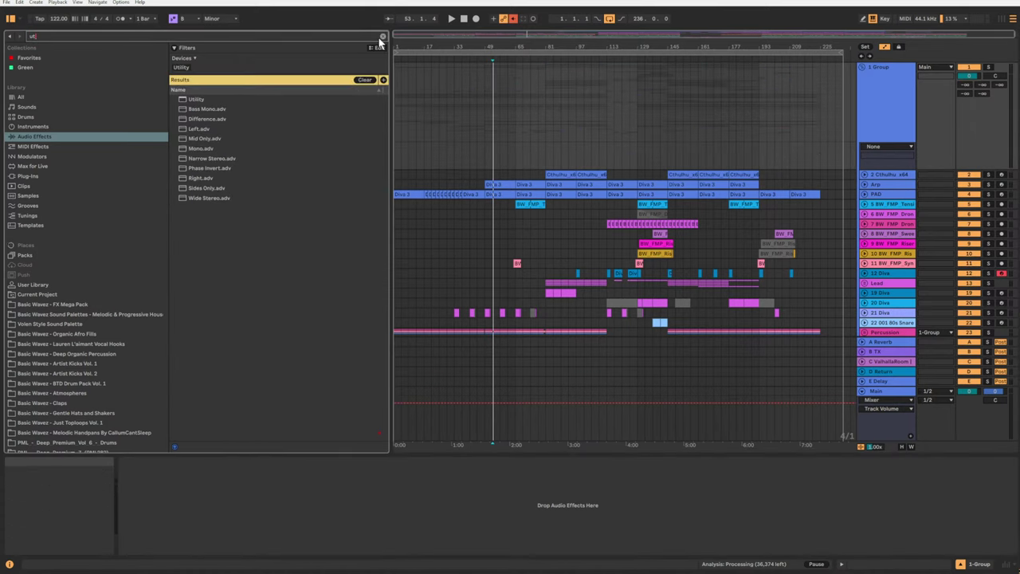
{"action": "left_click", "coordinate": [201, 101]}
{"action": "key", "text": "Return"}
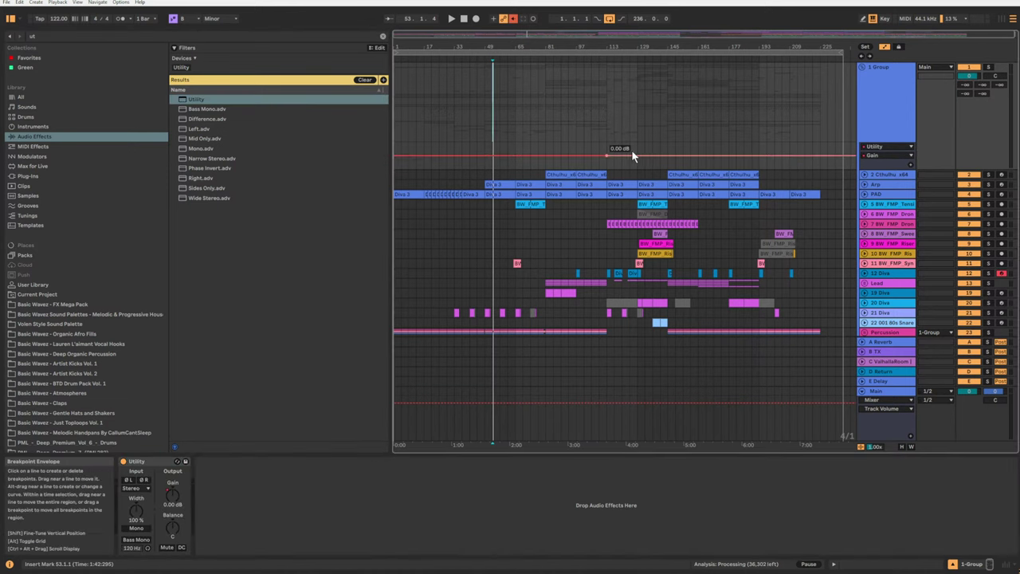
Try a Utility gain automation on the group, falling from 0 dB at bar 113 to -5.60 dB at bar 145, with playback from 137.1.1.
{"action": "left_click_drag", "start_coordinate": [668, 157], "coordinate": [666, 157]}
{"action": "left_click", "coordinate": [654, 150]}
{"action": "key", "text": "space"}
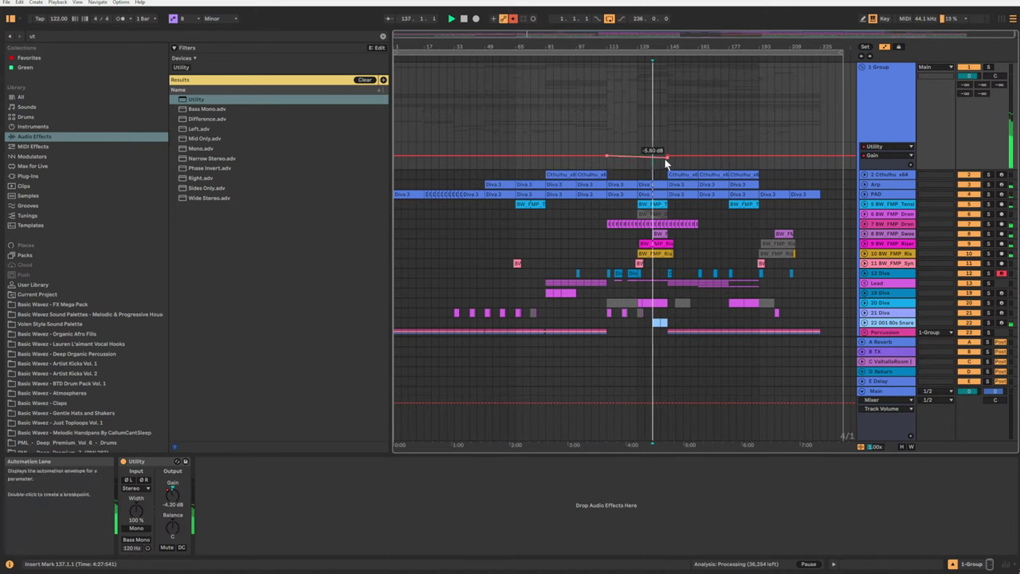
{"action": "left_click_drag", "start_coordinate": [762, 32], "coordinate": [761, 166]}
{"action": "right_click", "coordinate": [661, 159]}
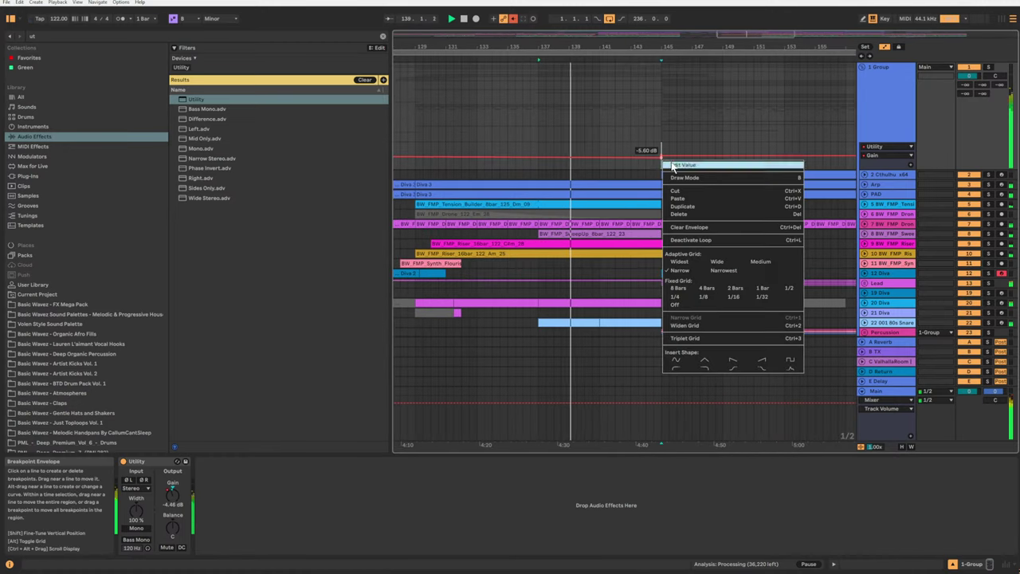
{"action": "left_click", "coordinate": [671, 166]}
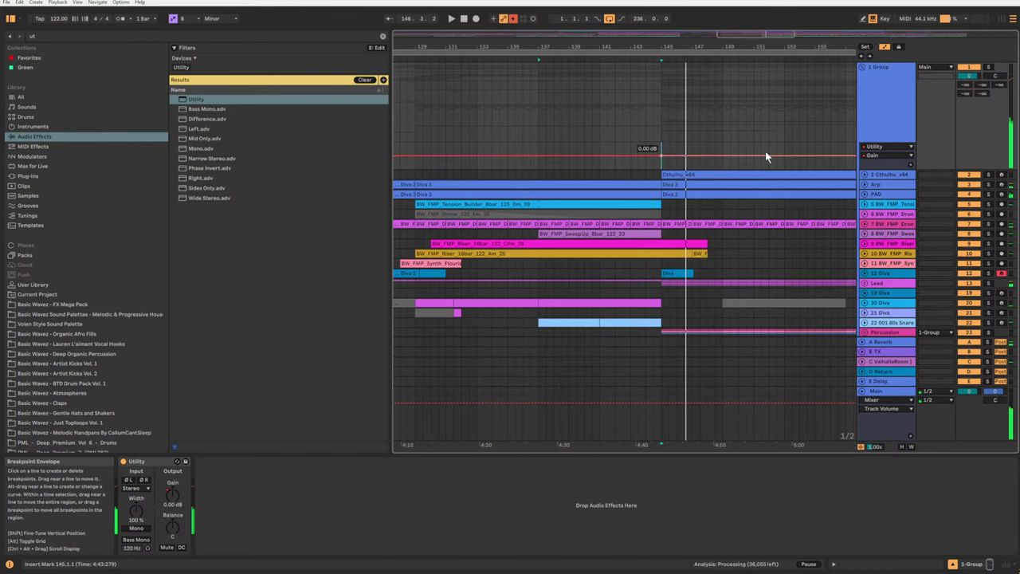
Review the whole arrangement and play it from 49.1.1 and from 53.1.1.
{"action": "left_click_drag", "start_coordinate": [774, 39], "coordinate": [773, 9]}
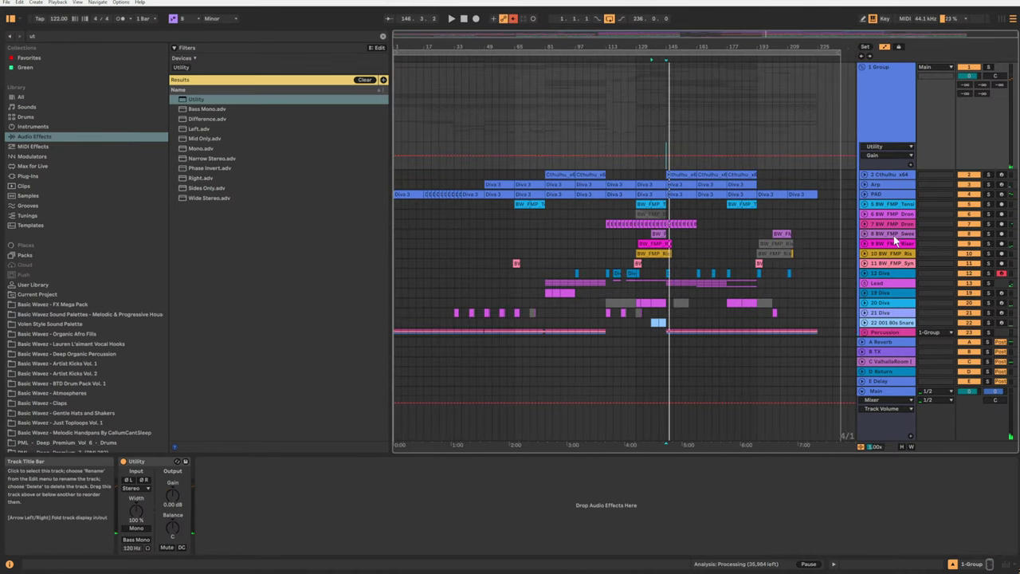
{"action": "scroll", "coordinate": [631, 270], "scroll_direction": "down", "scroll_amount": 3}
{"action": "scroll", "coordinate": [631, 271], "scroll_direction": "down", "scroll_amount": 6}
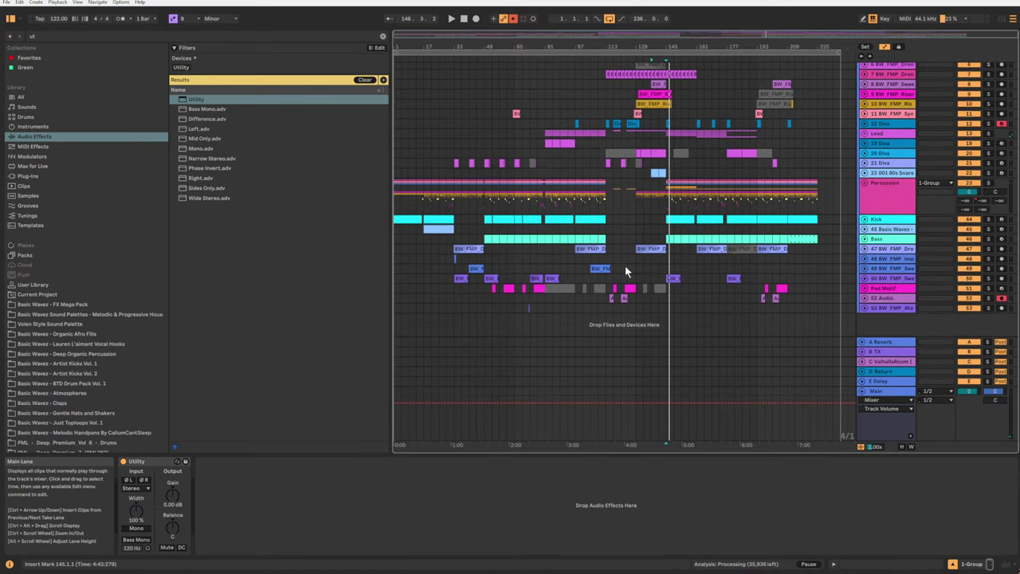
{"action": "scroll", "coordinate": [638, 263], "scroll_direction": "up", "scroll_amount": 9}
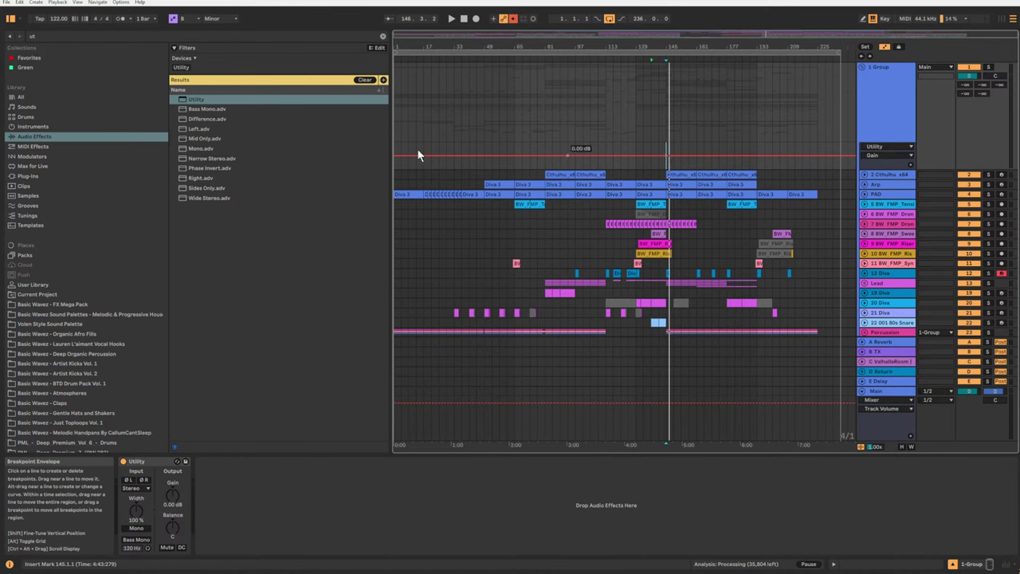
{"action": "left_click", "coordinate": [482, 173]}
{"action": "key", "text": "space"}
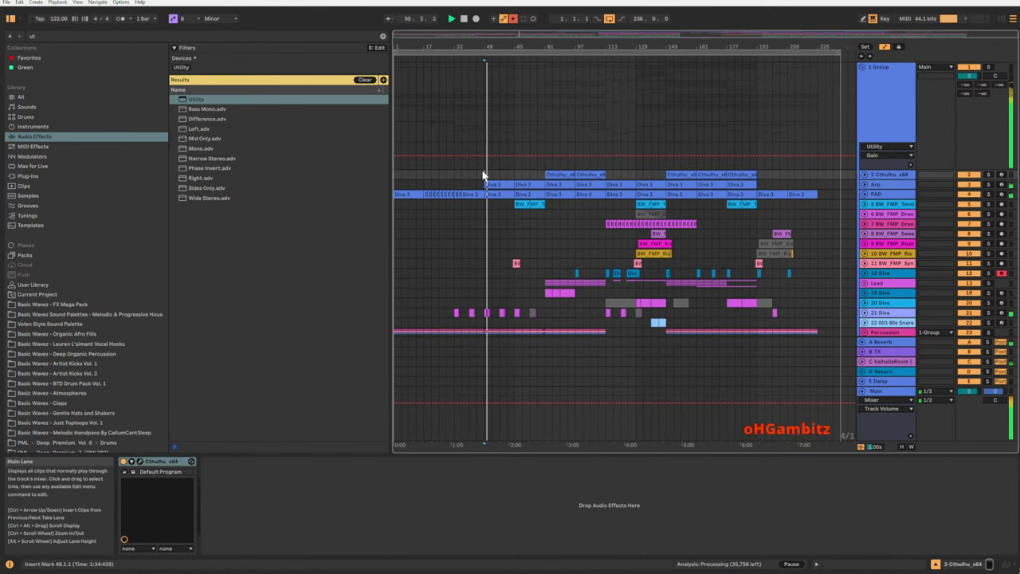
{"action": "scroll", "coordinate": [483, 174], "scroll_direction": "down", "scroll_amount": 3}
{"action": "scroll", "coordinate": [481, 173], "scroll_direction": "down", "scroll_amount": 4}
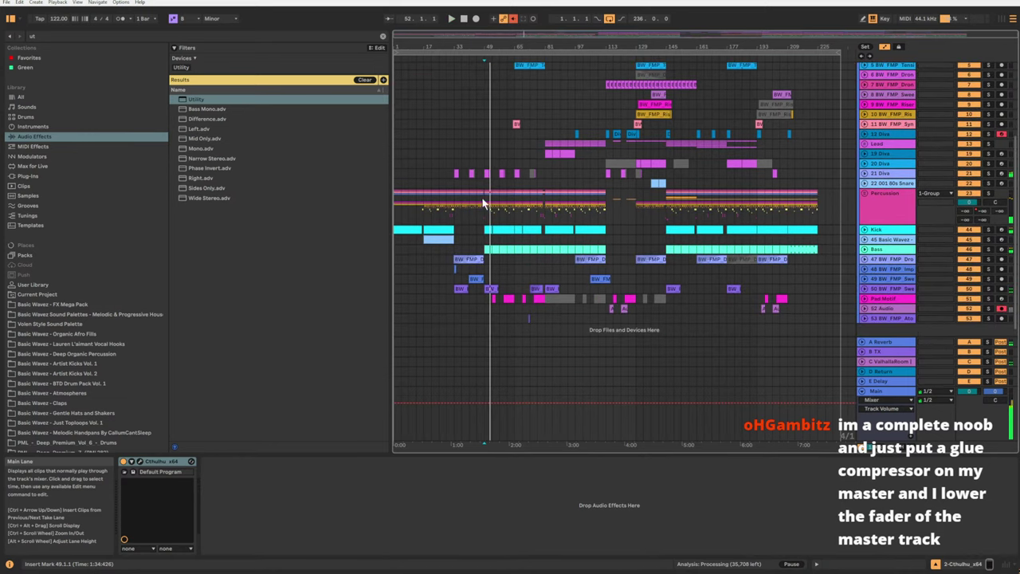
{"action": "left_click", "coordinate": [492, 212]}
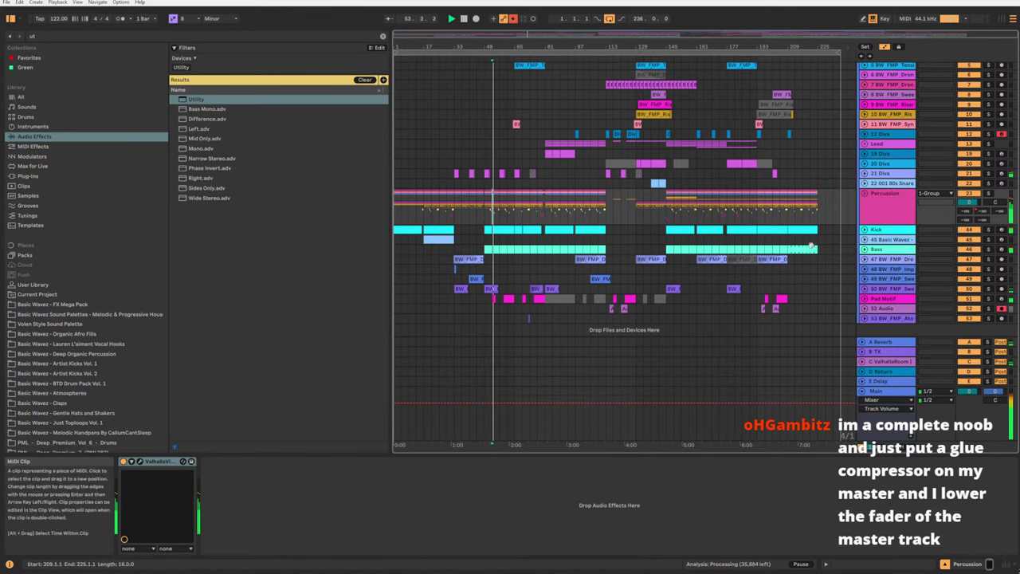
Unfold the Percussion group, lower the Toploop track's volume to -17.8 dB while soloed, and fold that track again.
{"action": "left_click", "coordinate": [865, 192]}
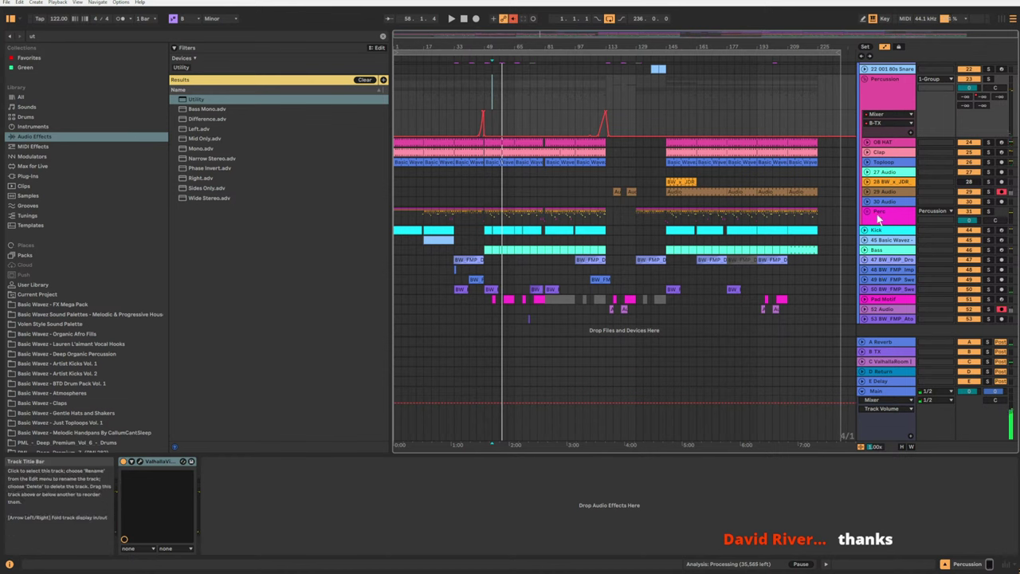
{"action": "left_click", "coordinate": [865, 162]}
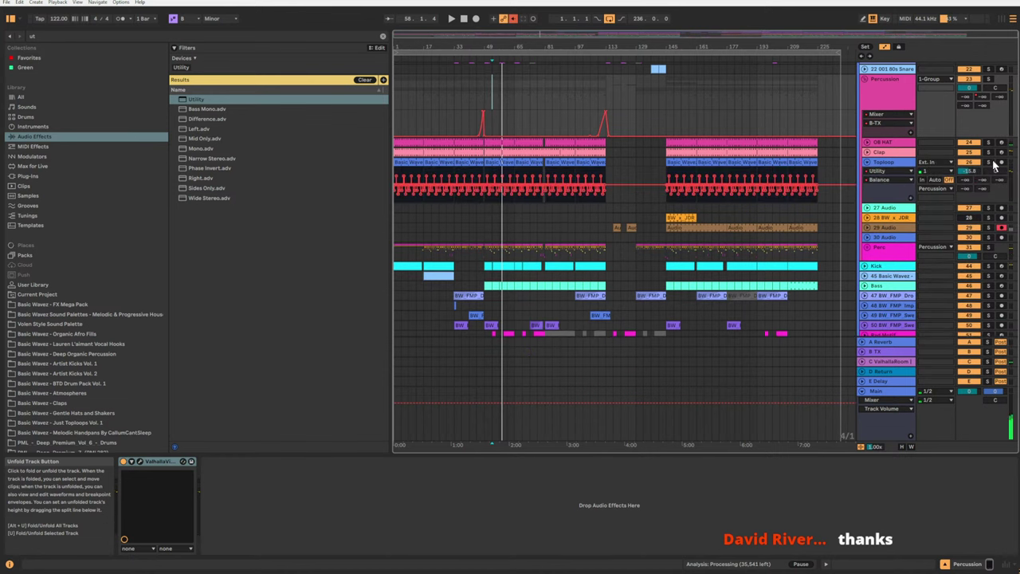
{"action": "left_click", "coordinate": [989, 163]}
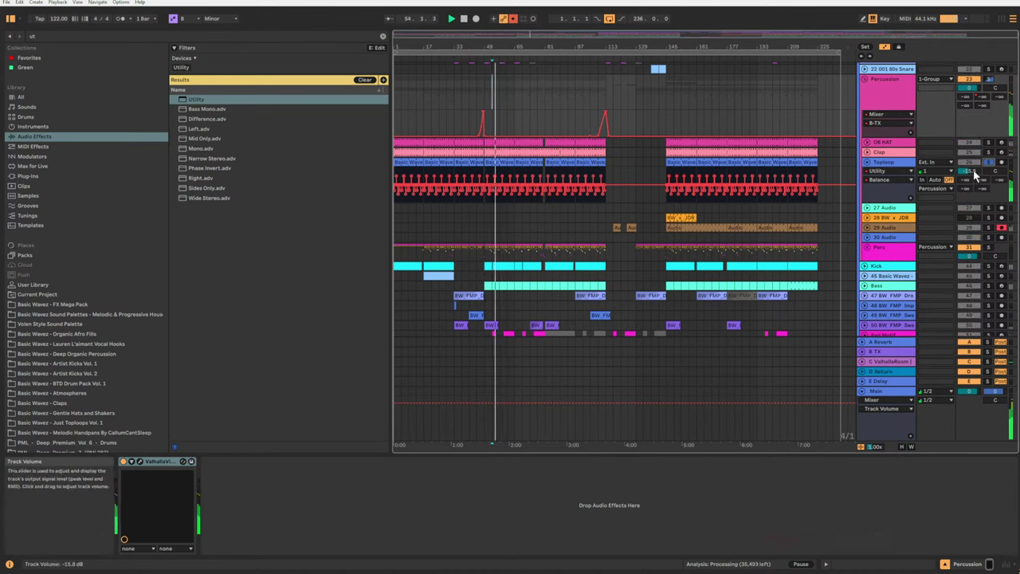
{"action": "left_click", "coordinate": [971, 172]}
{"action": "key", "text": "Down"}
{"action": "key", "text": "Down"}
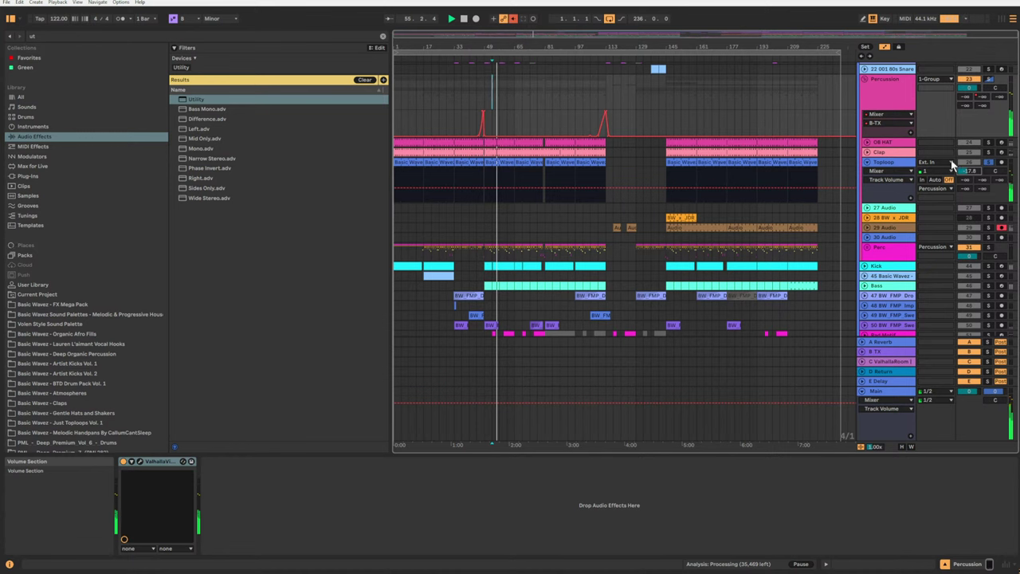
{"action": "left_click", "coordinate": [988, 162]}
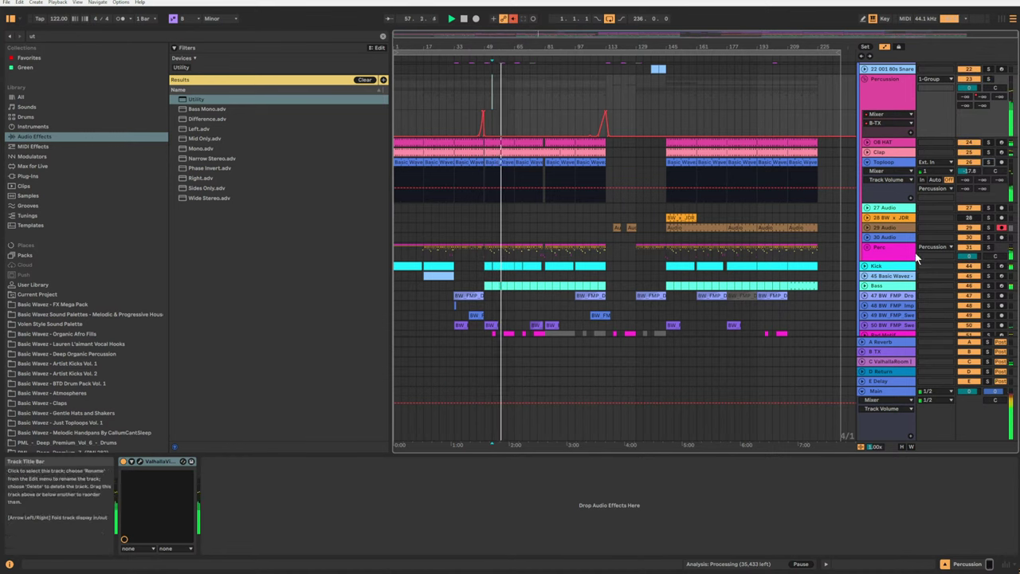
{"action": "left_click", "coordinate": [866, 162]}
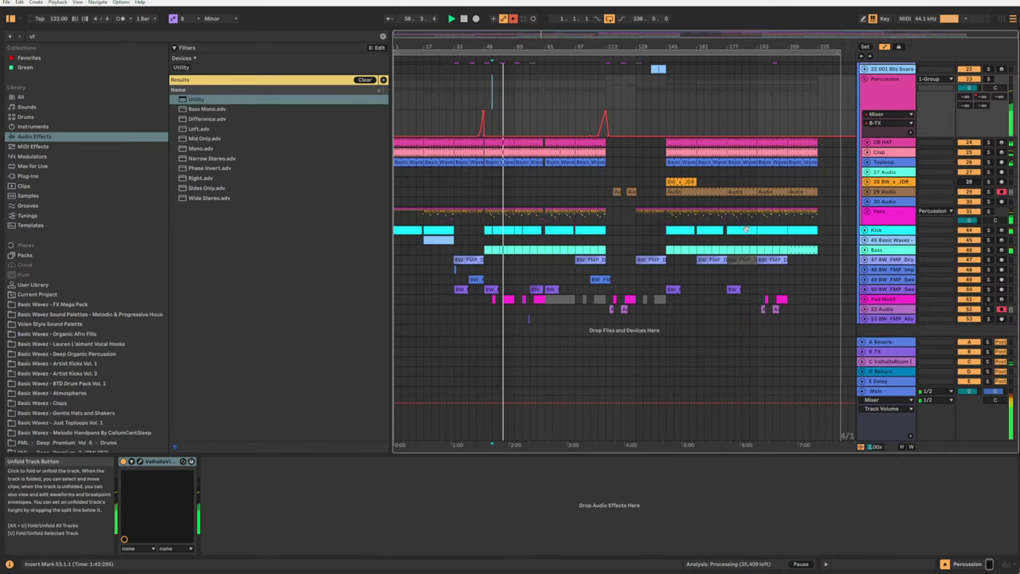
View the 52-Audio track's auto pan device, select the Percussion group and stop playback.
{"action": "scroll", "coordinate": [787, 274], "scroll_direction": "down", "scroll_amount": 1}
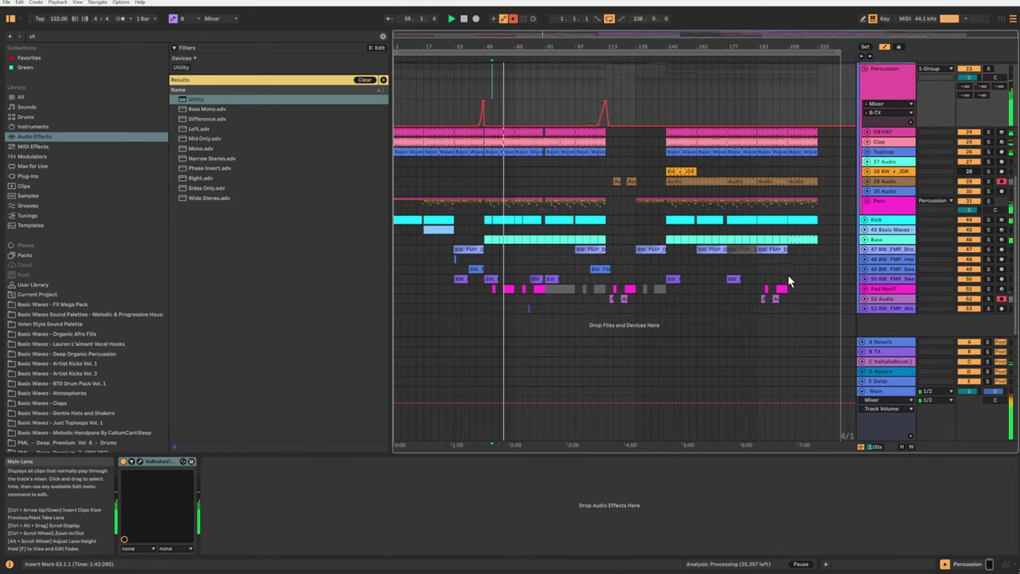
{"action": "left_click", "coordinate": [627, 299]}
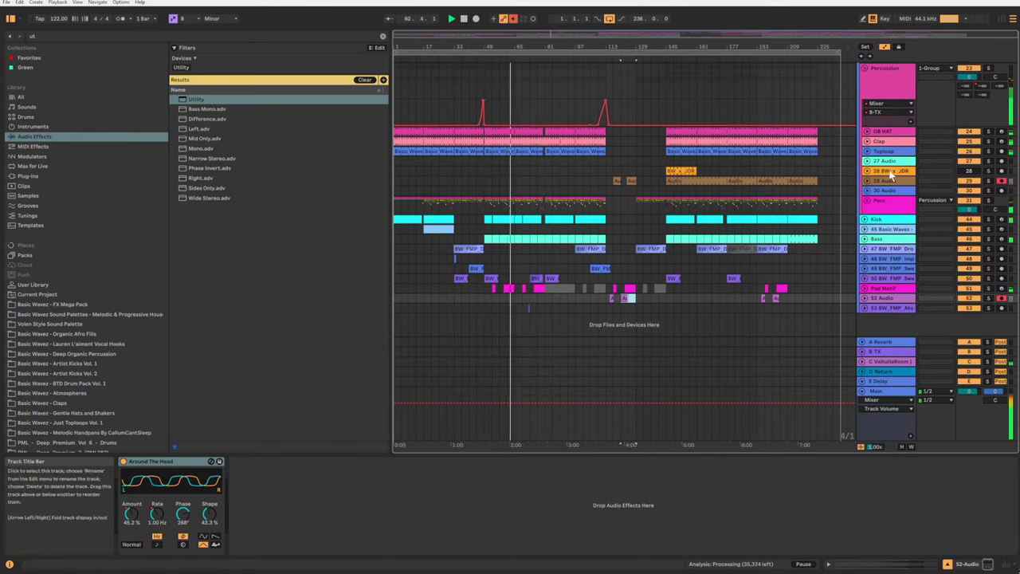
{"action": "left_click", "coordinate": [871, 82]}
{"action": "key", "text": "space"}
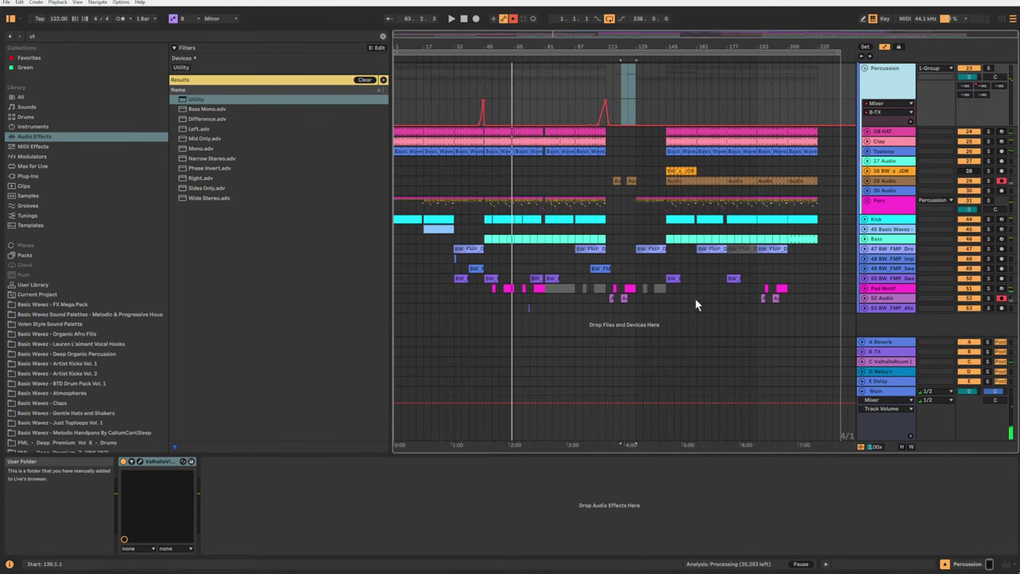
Search the whole library for "e4" and expand the 10 days s4 e4.als project.
{"action": "left_click", "coordinate": [382, 37]}
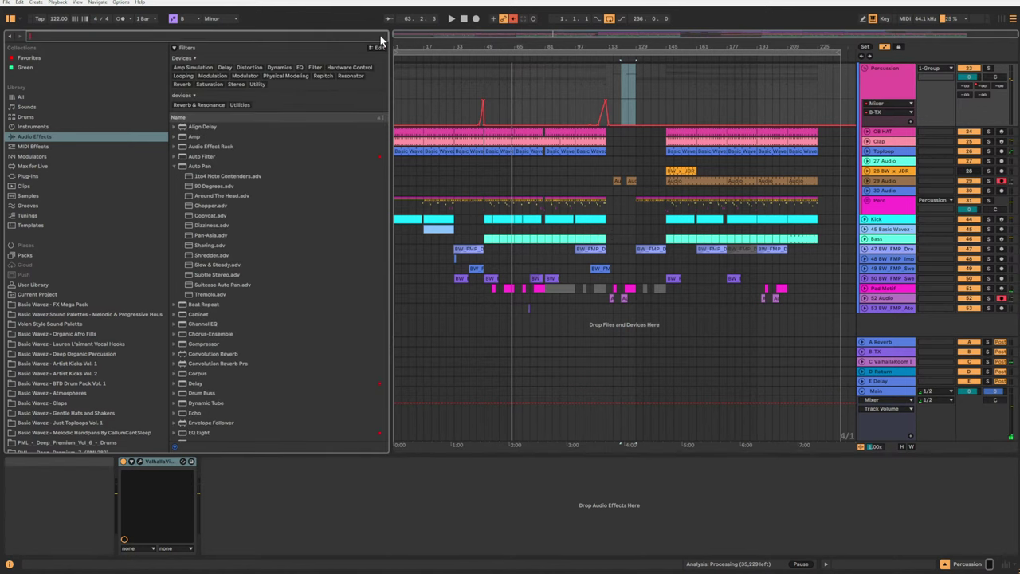
{"action": "type", "text": "e4"}
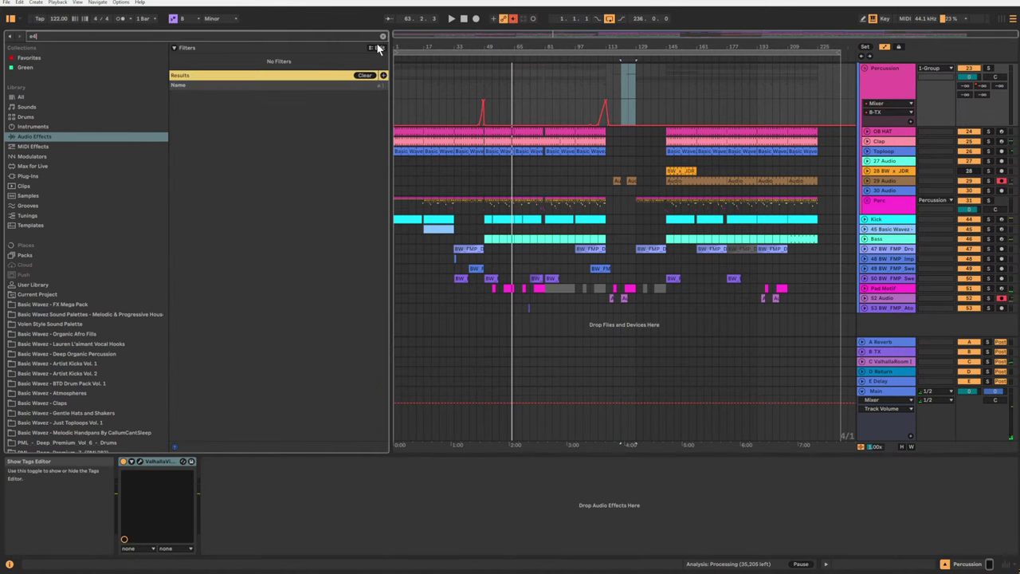
{"action": "left_click", "coordinate": [18, 97]}
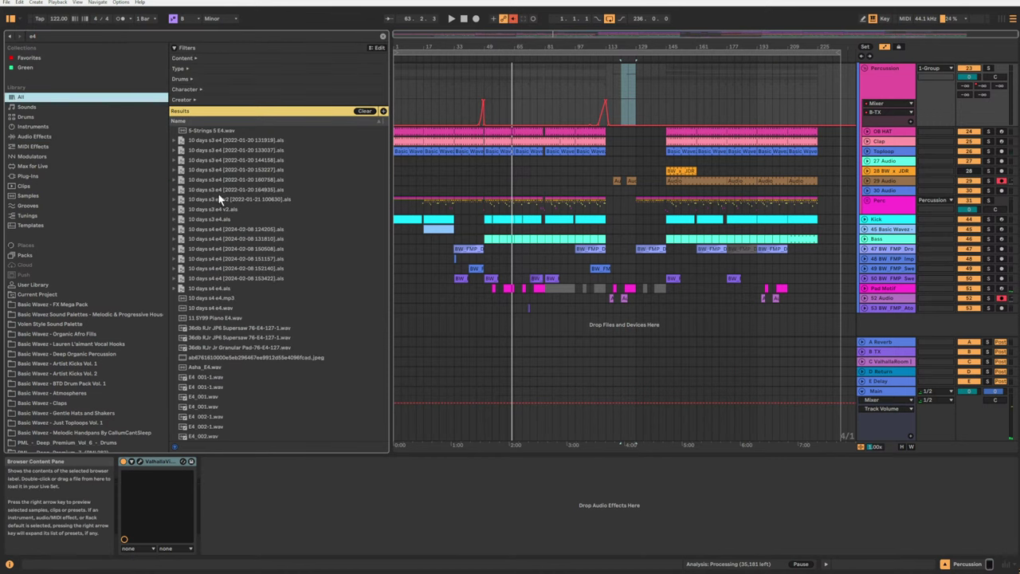
{"action": "left_click", "coordinate": [172, 290]}
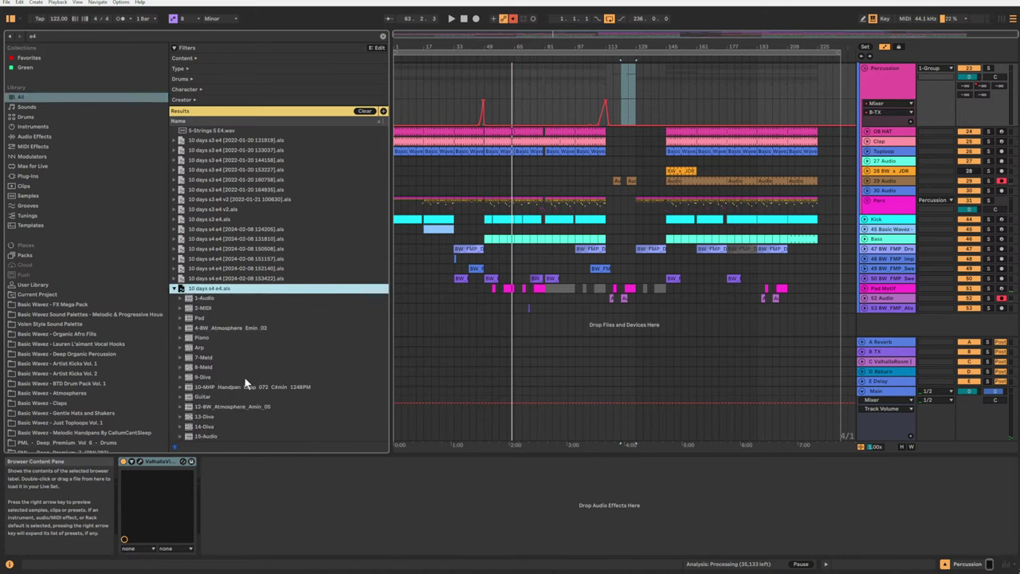
Look through the tracks inside 10 days s4 e4.als for material to reuse, collapsing and expanding the project once.
{"action": "scroll", "coordinate": [209, 375], "scroll_direction": "down", "scroll_amount": 2}
{"action": "scroll", "coordinate": [211, 376], "scroll_direction": "down", "scroll_amount": 2}
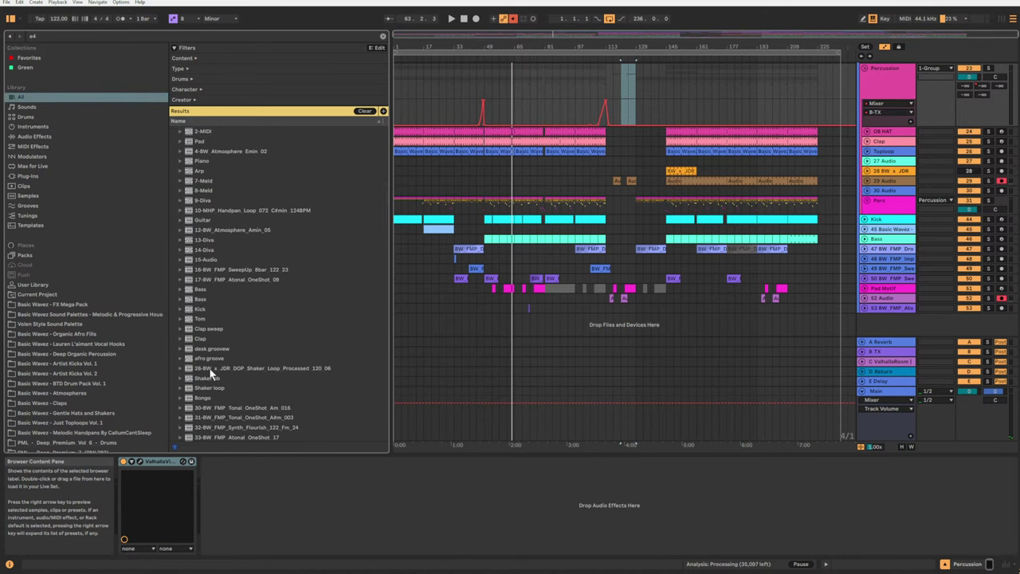
{"action": "scroll", "coordinate": [227, 357], "scroll_direction": "down", "scroll_amount": 2}
{"action": "scroll", "coordinate": [232, 339], "scroll_direction": "down", "scroll_amount": 1}
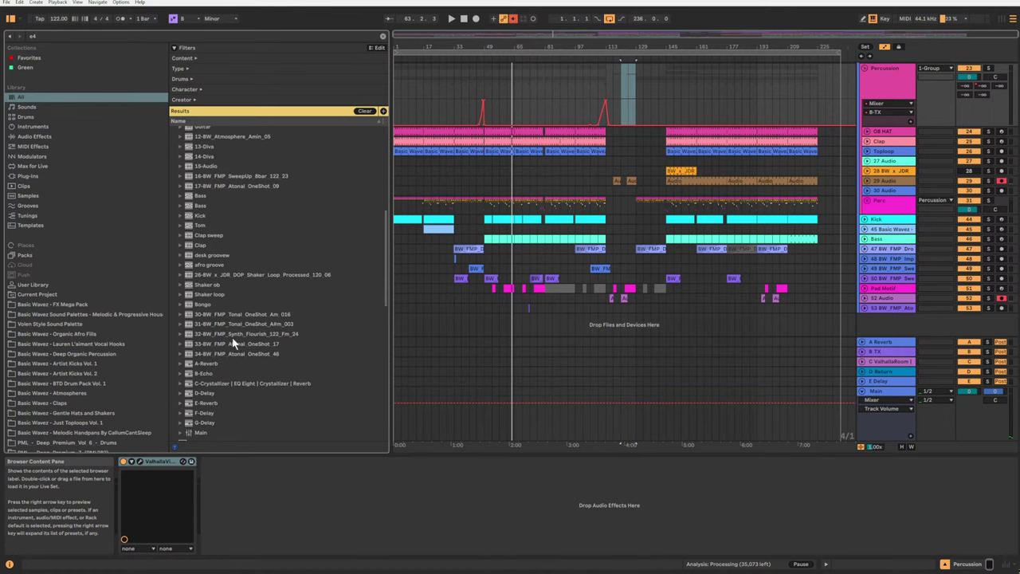
{"action": "scroll", "coordinate": [230, 340], "scroll_direction": "up", "scroll_amount": 2}
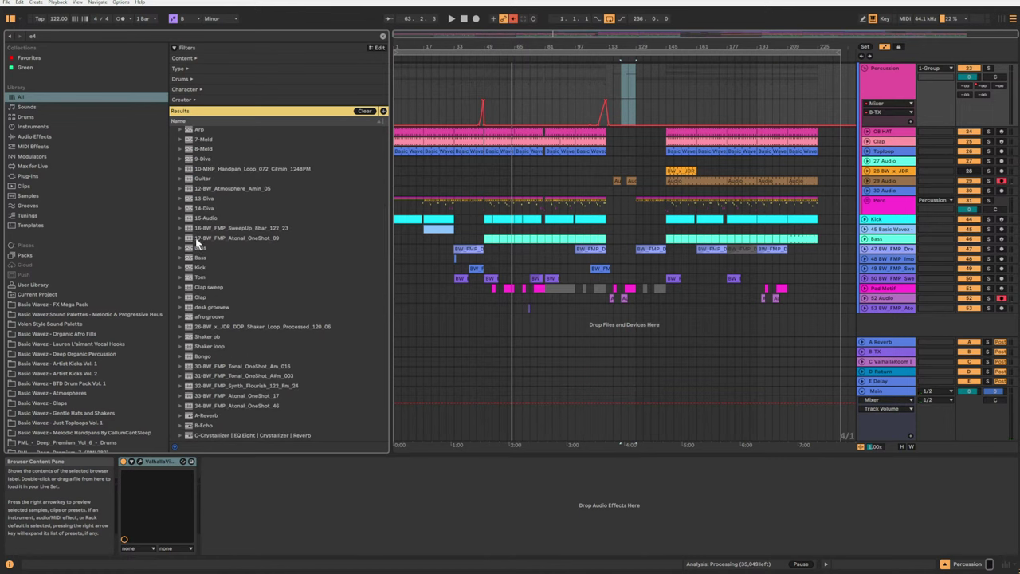
{"action": "scroll", "coordinate": [207, 216], "scroll_direction": "down", "scroll_amount": 2}
{"action": "scroll", "coordinate": [209, 199], "scroll_direction": "up", "scroll_amount": 5}
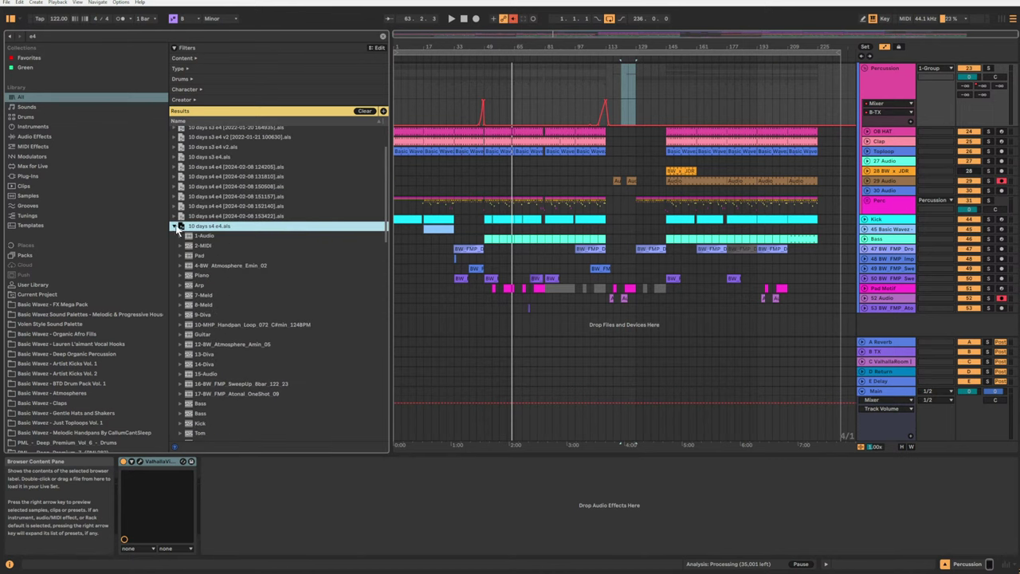
{"action": "left_click", "coordinate": [175, 226]}
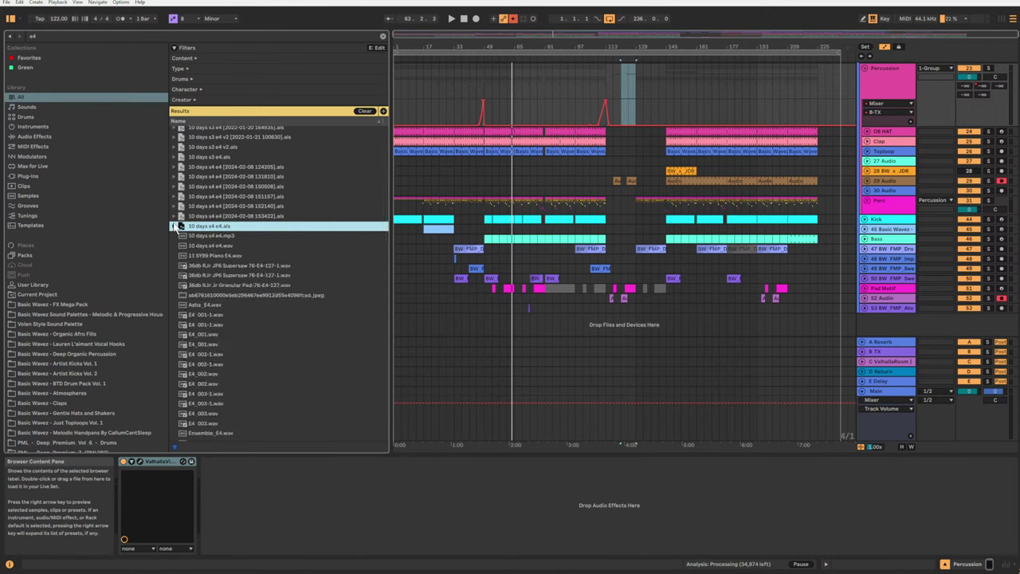
{"action": "left_click", "coordinate": [174, 227]}
{"action": "scroll", "coordinate": [299, 320], "scroll_direction": "down", "scroll_amount": 4}
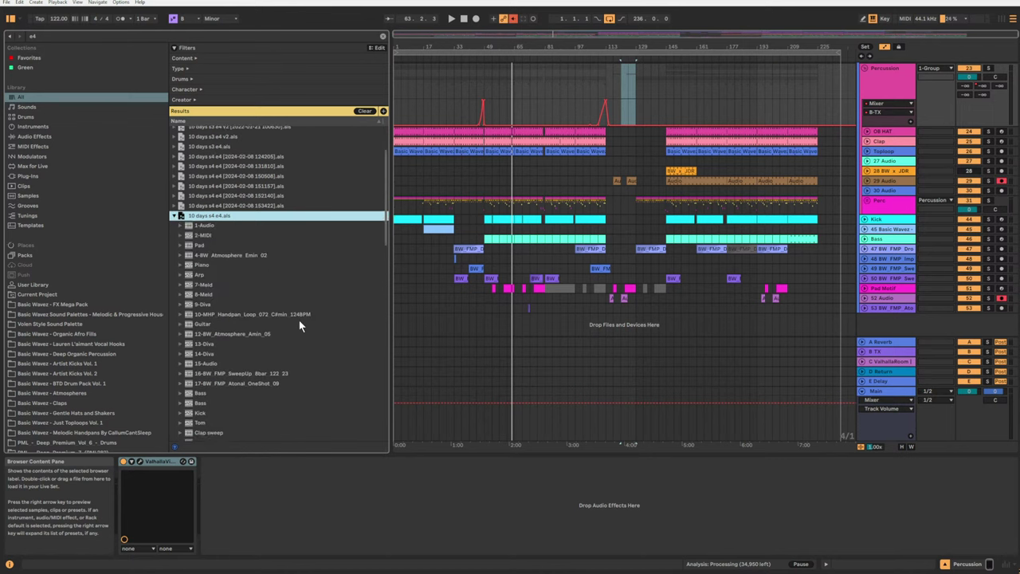
{"action": "scroll", "coordinate": [300, 321], "scroll_direction": "down", "scroll_amount": 3}
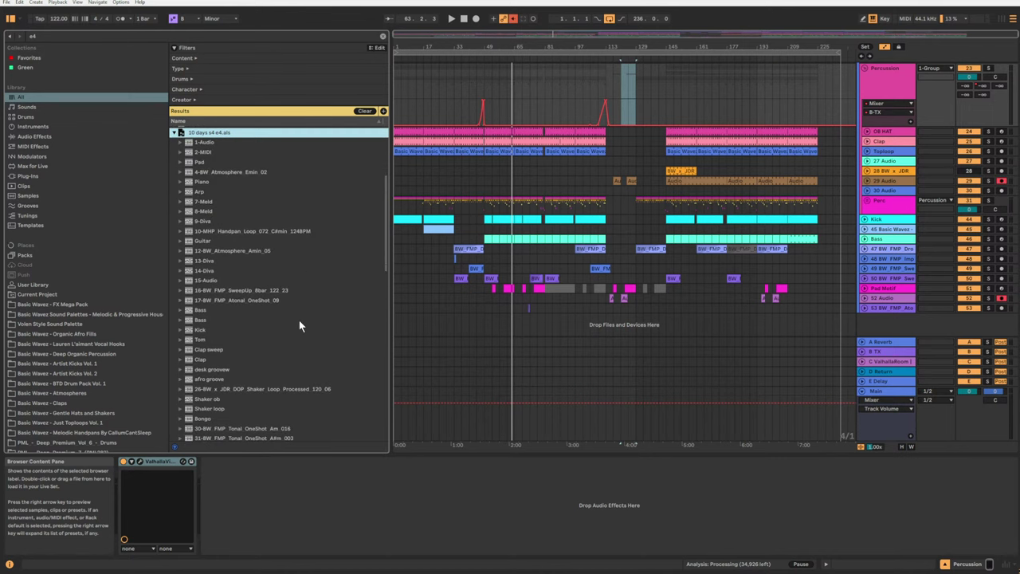
{"action": "scroll", "coordinate": [299, 325], "scroll_direction": "down", "scroll_amount": 1}
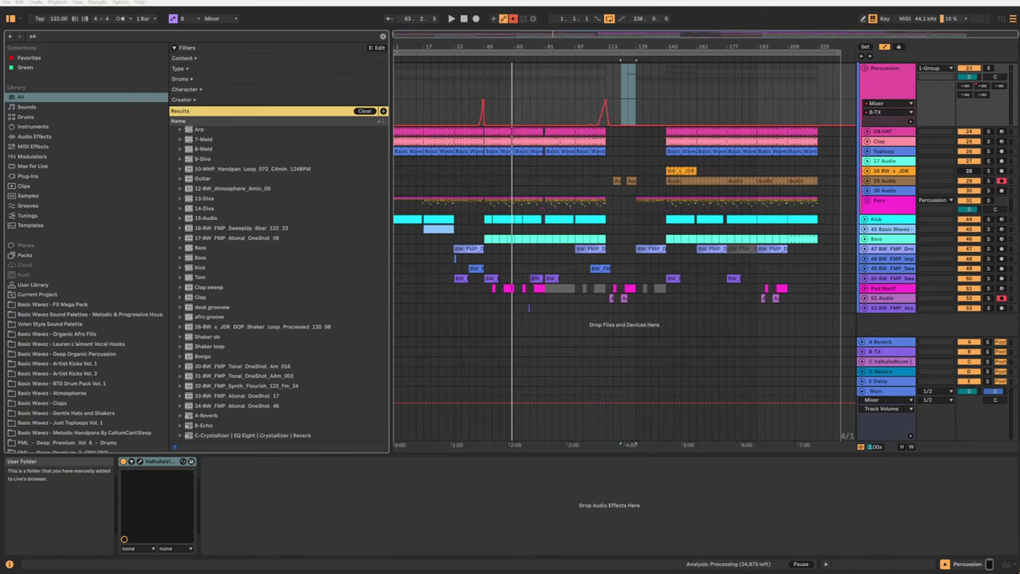
Switch to SoundCloud in the browser, listen to several points of 10 Days S4 E3, and pause it.
{"action": "key", "text": "alt+Tab"}
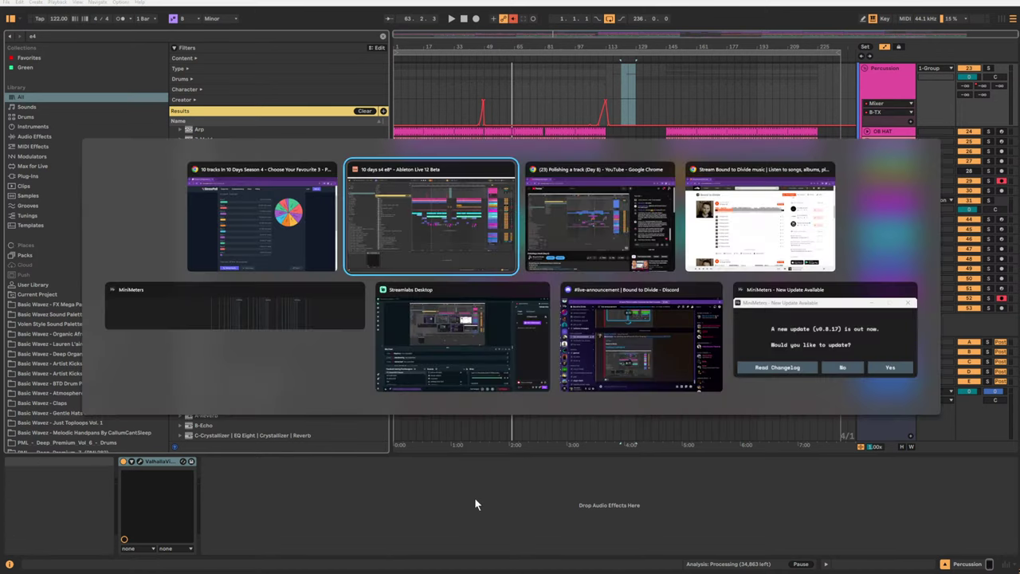
{"action": "key", "text": "alt+Tab"}
{"action": "key", "text": "alt+Tab"}
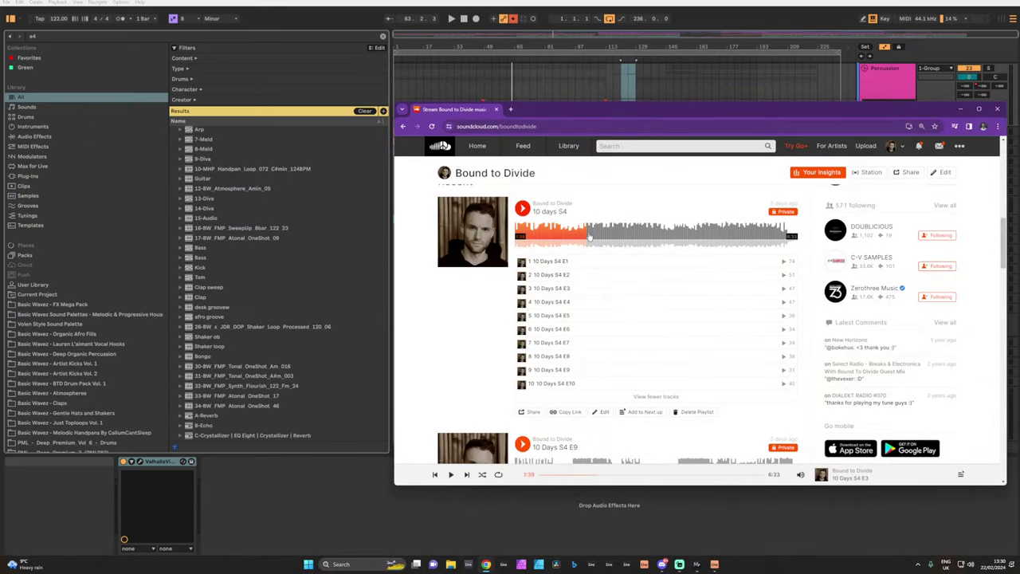
{"action": "left_click", "coordinate": [591, 235]}
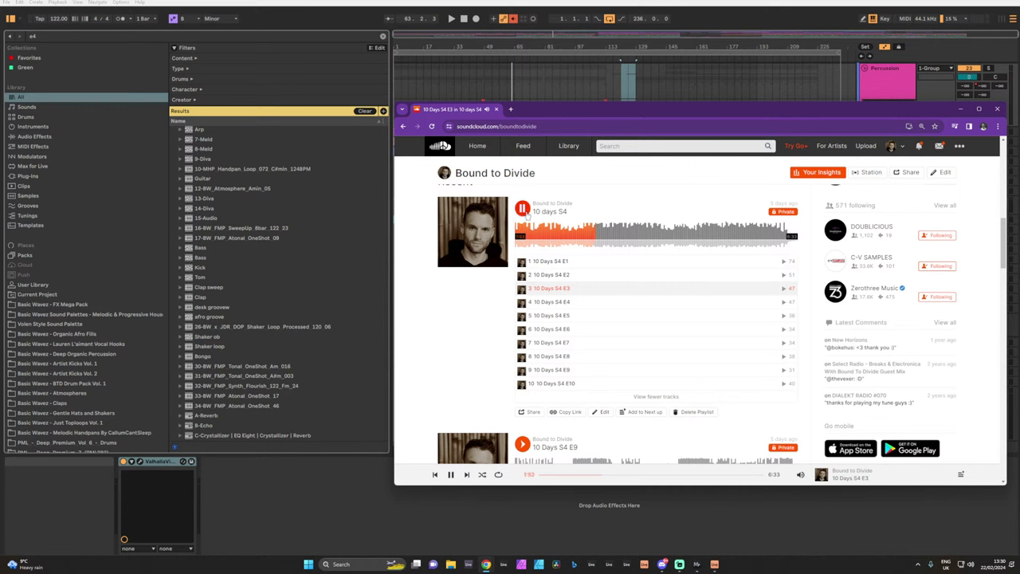
{"action": "left_click", "coordinate": [522, 208]}
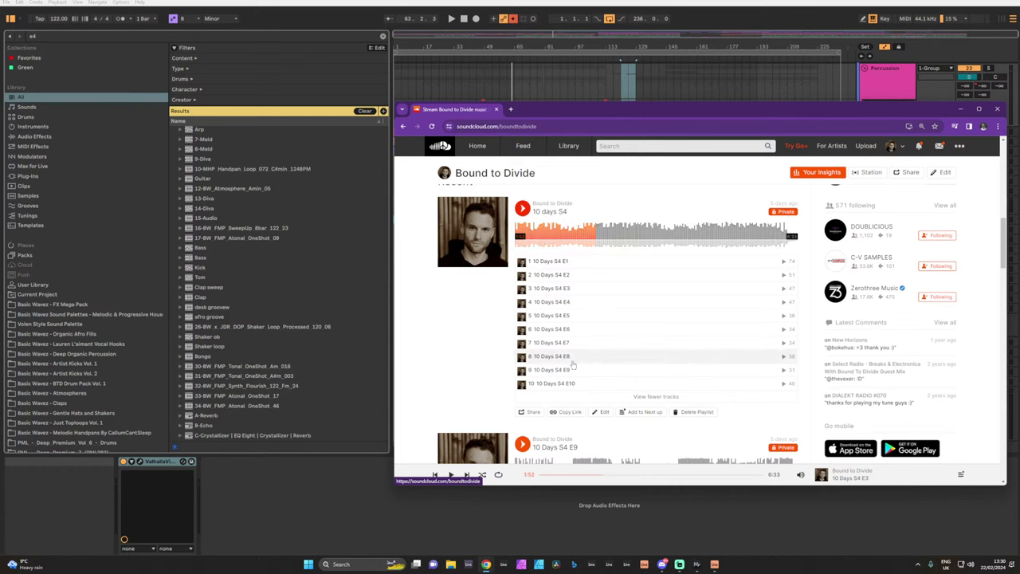
{"action": "key", "text": "space"}
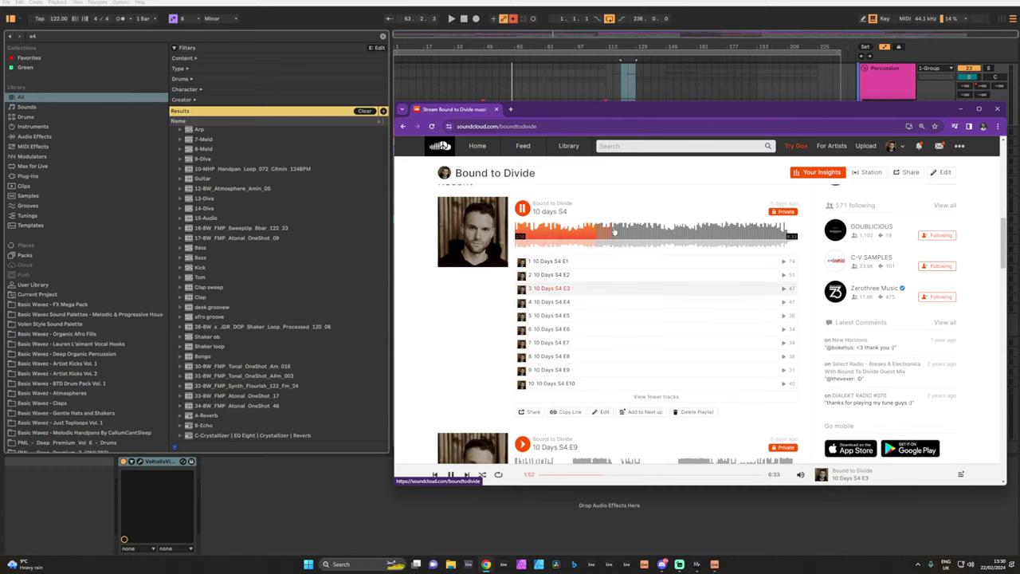
{"action": "left_click", "coordinate": [635, 232]}
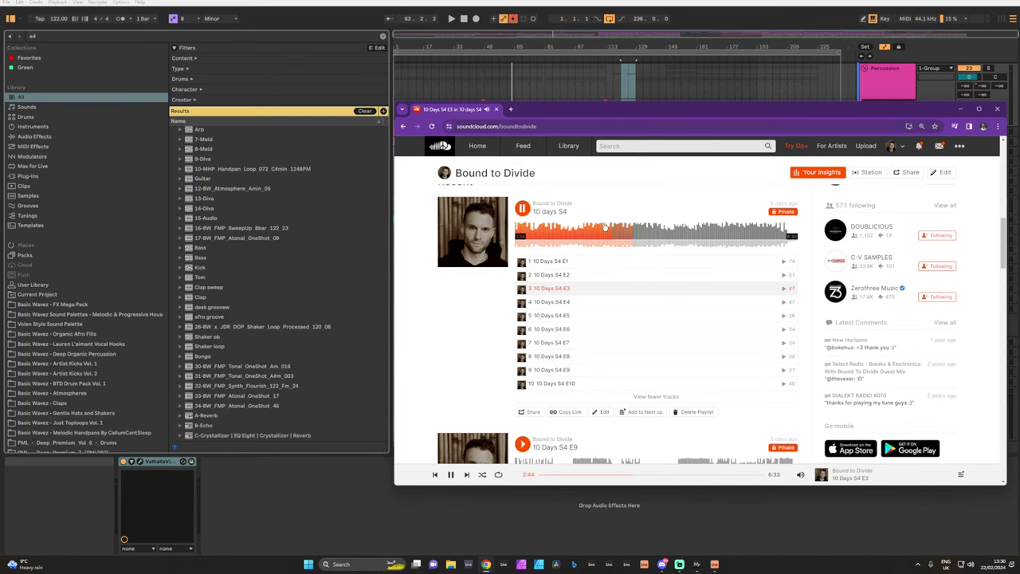
{"action": "left_click", "coordinate": [523, 209]}
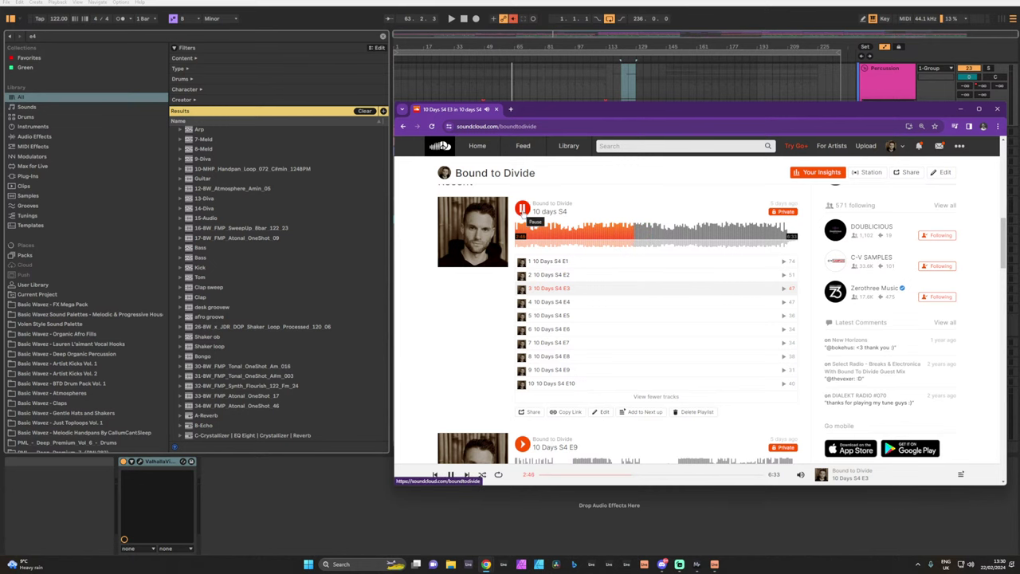
Return to Ableton Live, search the library for "e3" and expand 10 days s4 e3.als to review its tracks.
{"action": "left_click", "coordinate": [81, 36]}
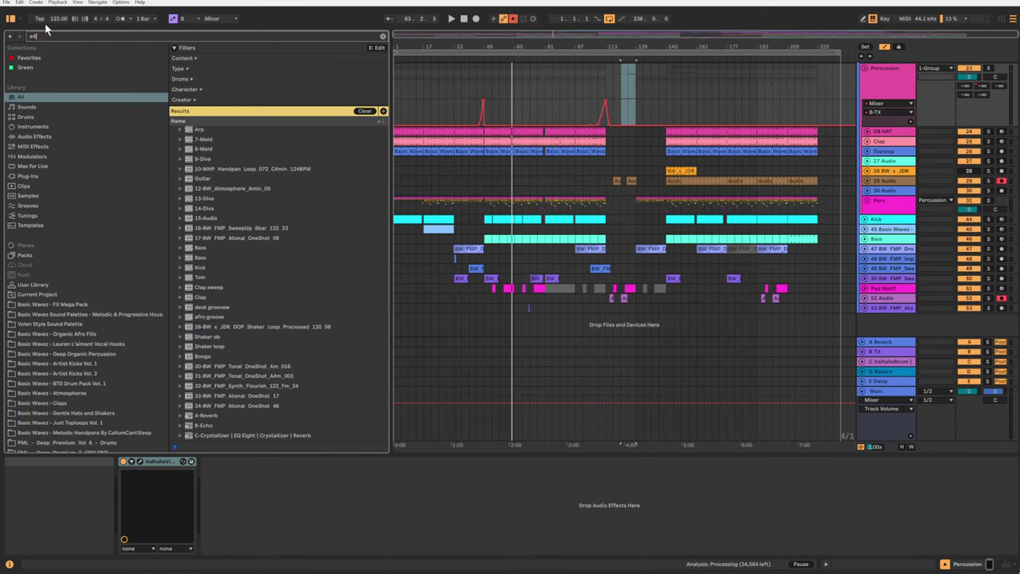
{"action": "key", "text": "BackSpace"}
{"action": "type", "text": "3"}
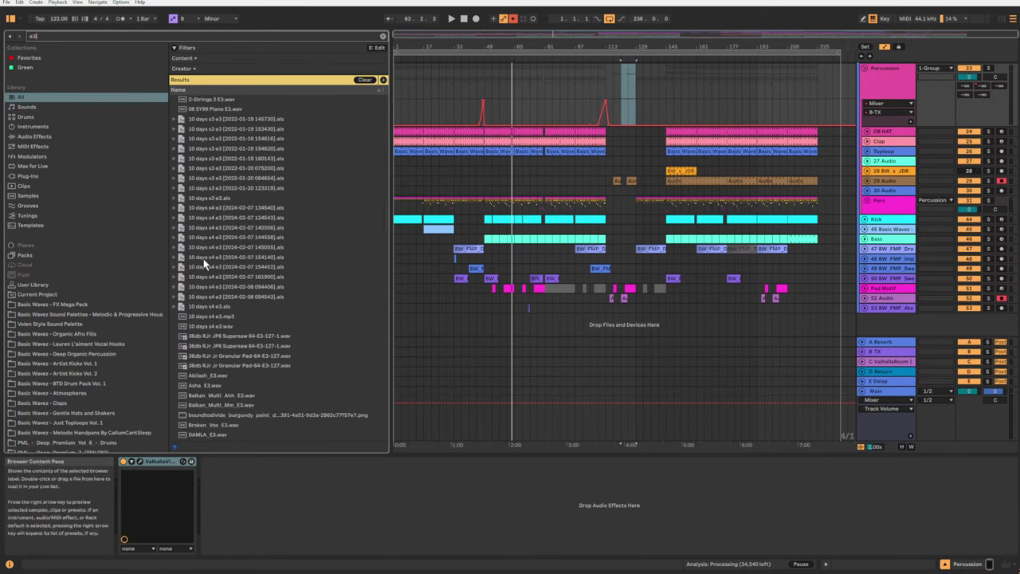
{"action": "scroll", "coordinate": [186, 296], "scroll_direction": "down", "scroll_amount": 1}
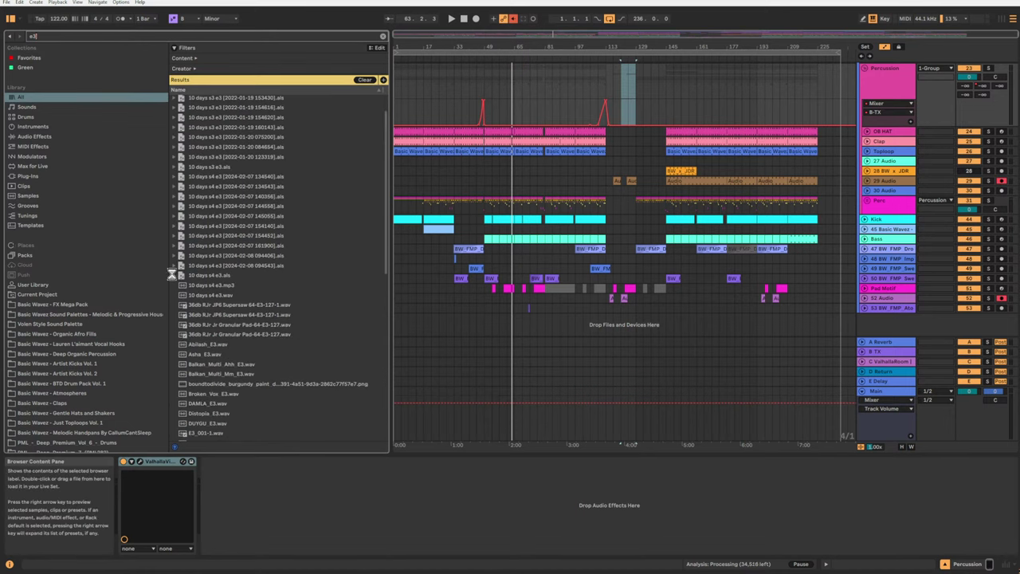
{"action": "left_click", "coordinate": [172, 275]}
{"action": "scroll", "coordinate": [231, 349], "scroll_direction": "down", "scroll_amount": 5}
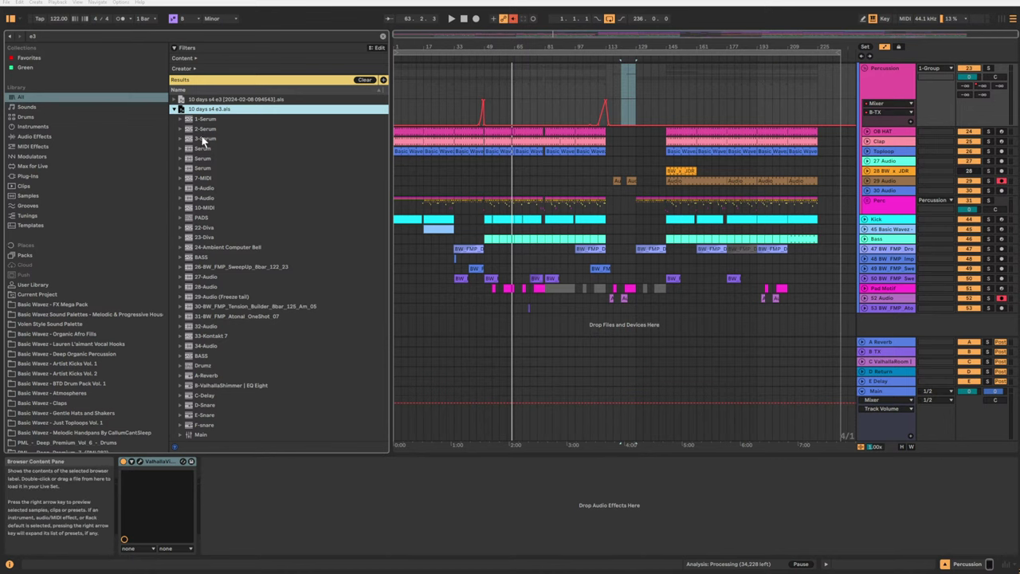
{"action": "scroll", "coordinate": [211, 188], "scroll_direction": "down", "scroll_amount": 2}
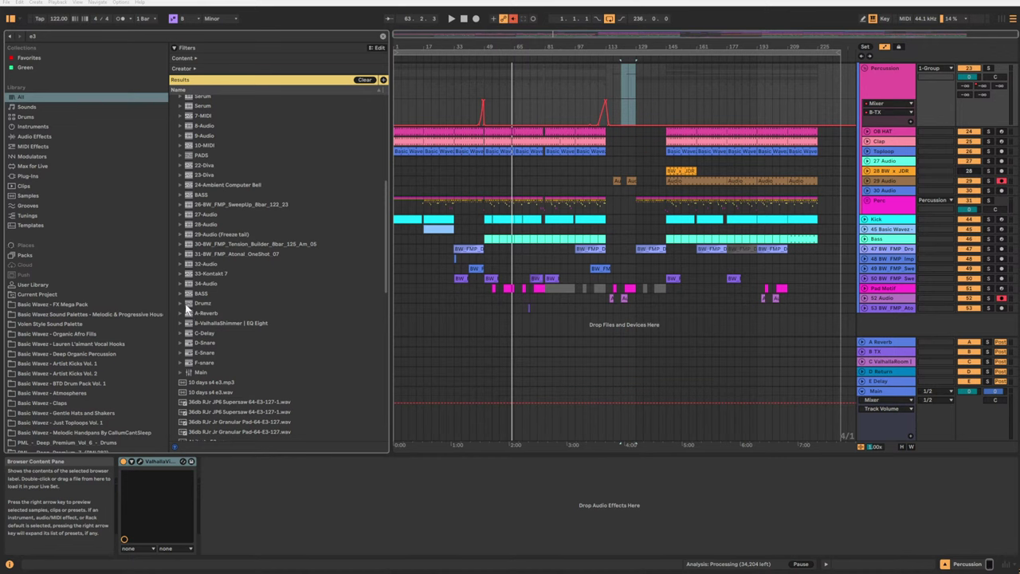
Import the 23-Diva track from 10 days s4 e3.als into the arrangement.
{"action": "left_click", "coordinate": [209, 253]}
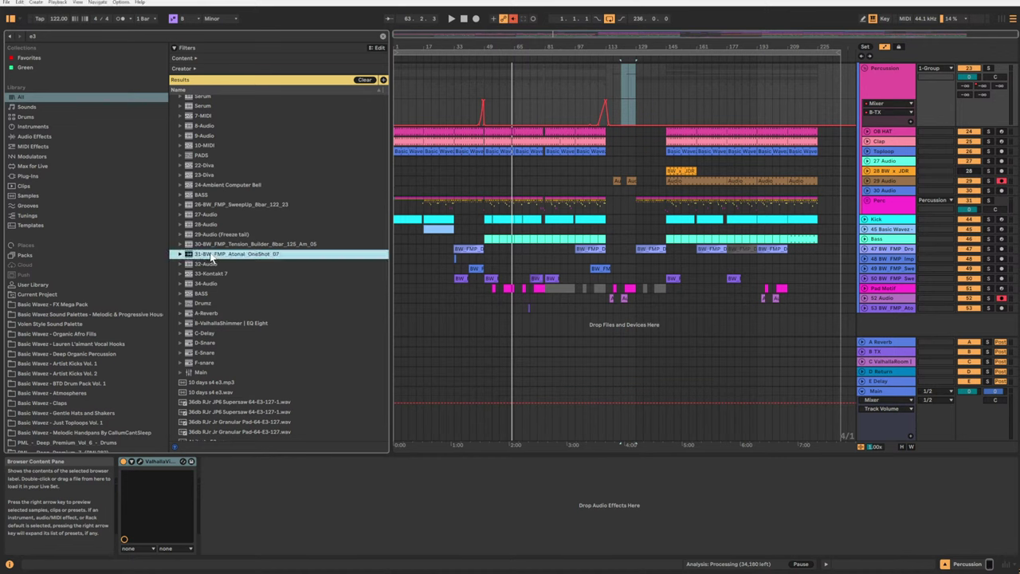
{"action": "left_click", "coordinate": [214, 233]}
{"action": "left_click", "coordinate": [213, 196]}
{"action": "scroll", "coordinate": [214, 196], "scroll_direction": "up", "scroll_amount": 1}
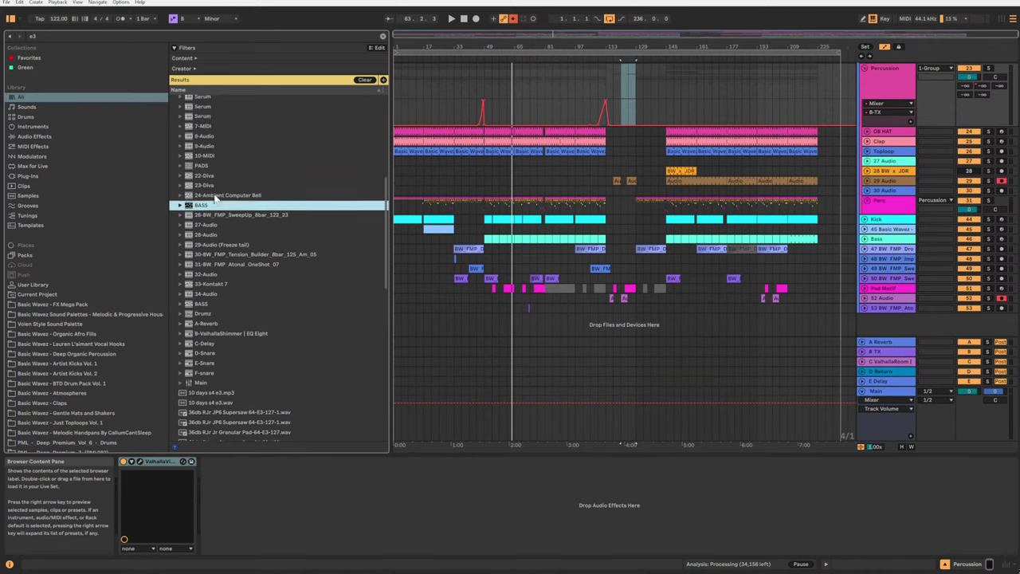
{"action": "scroll", "coordinate": [214, 196], "scroll_direction": "up", "scroll_amount": 2}
{"action": "left_click", "coordinate": [212, 218]}
{"action": "left_click", "coordinate": [212, 207]}
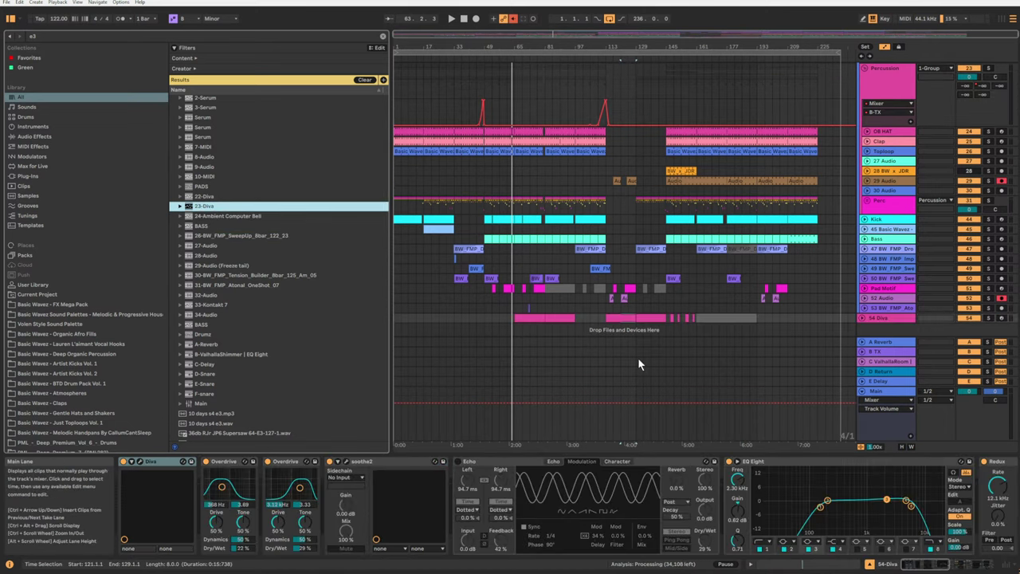
Unfold the imported Diva track, open its first clip at bar 65, and enlarge the note editor.
{"action": "left_click", "coordinate": [873, 318]}
{"action": "scroll", "coordinate": [536, 317], "scroll_direction": "down", "scroll_amount": 3}
{"action": "double_click", "coordinate": [533, 285]}
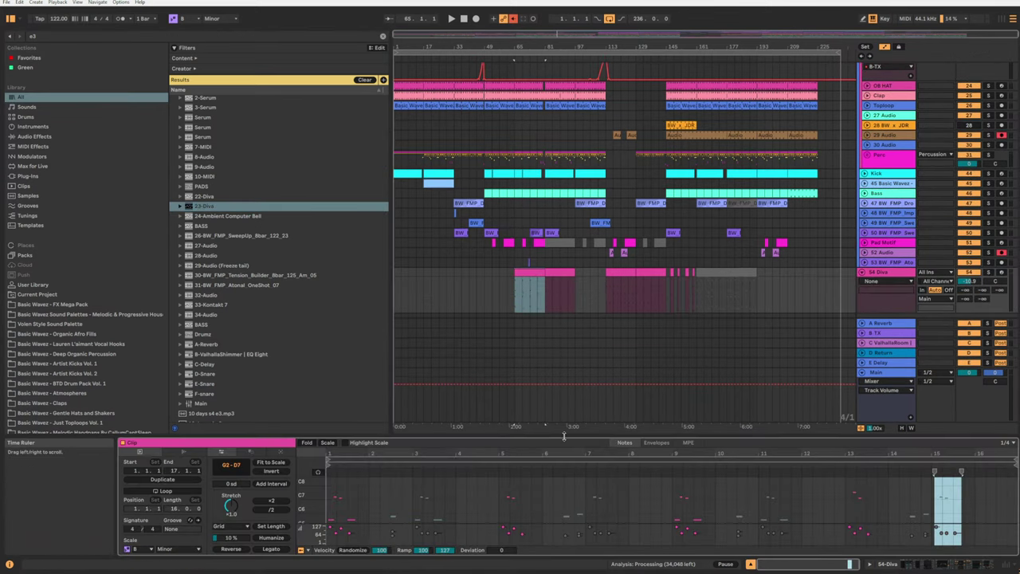
{"action": "left_click_drag", "start_coordinate": [564, 435], "coordinate": [584, 320]}
{"action": "mouse_move", "coordinate": [317, 431]}
{"action": "left_mouse_down"}
{"action": "mouse_move", "coordinate": [351, 440]}
{"action": "mouse_move", "coordinate": [341, 439]}
{"action": "left_mouse_up"}
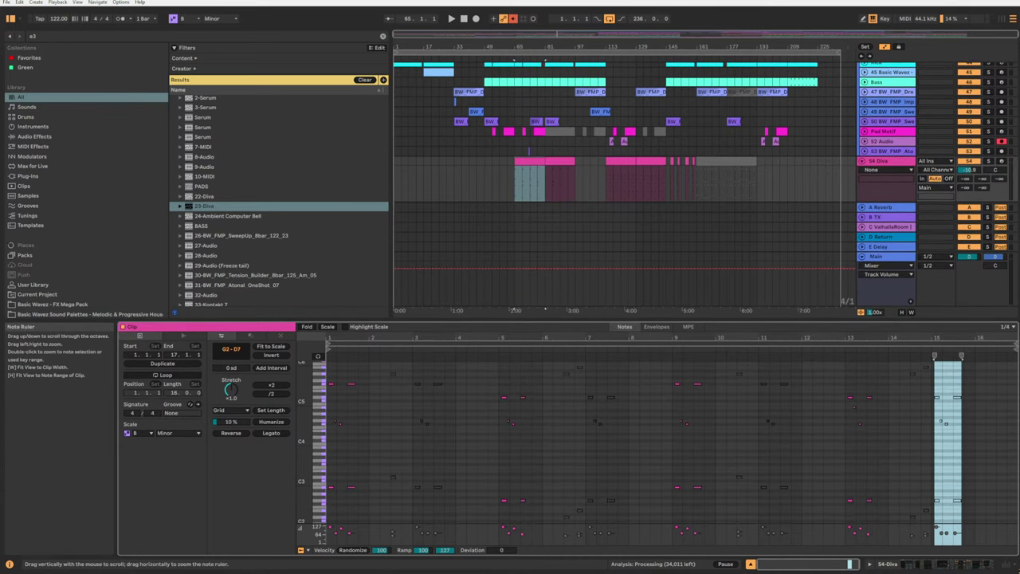
Transpose all notes in the Diva track's first clip up five semitones.
{"action": "key", "text": "ctrl+a"}
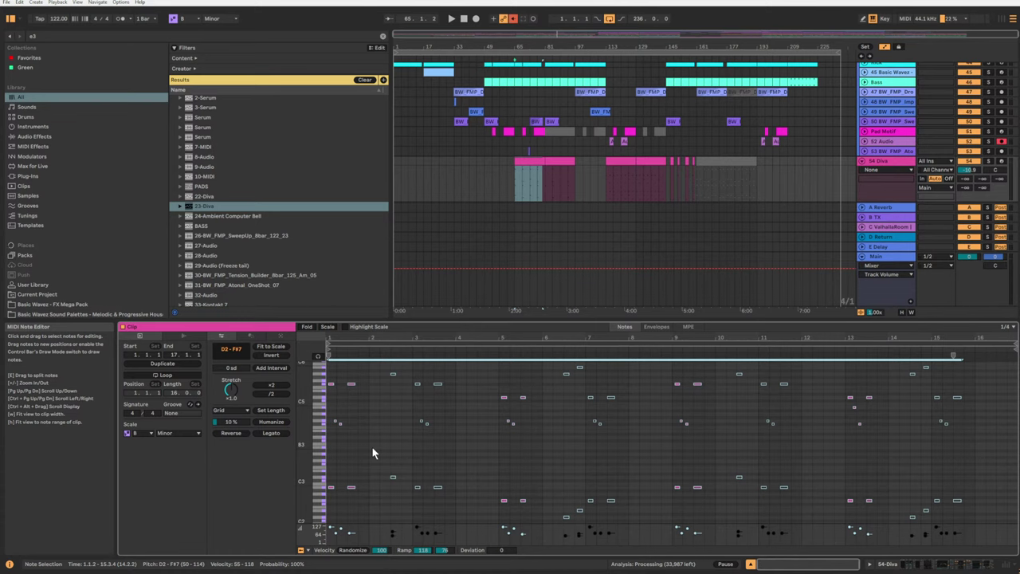
{"action": "key", "text": "Up"}
{"action": "key", "text": "Up"}
{"action": "key", "text": "Up"}
{"action": "key", "text": "Up"}
{"action": "key", "text": "Up"}
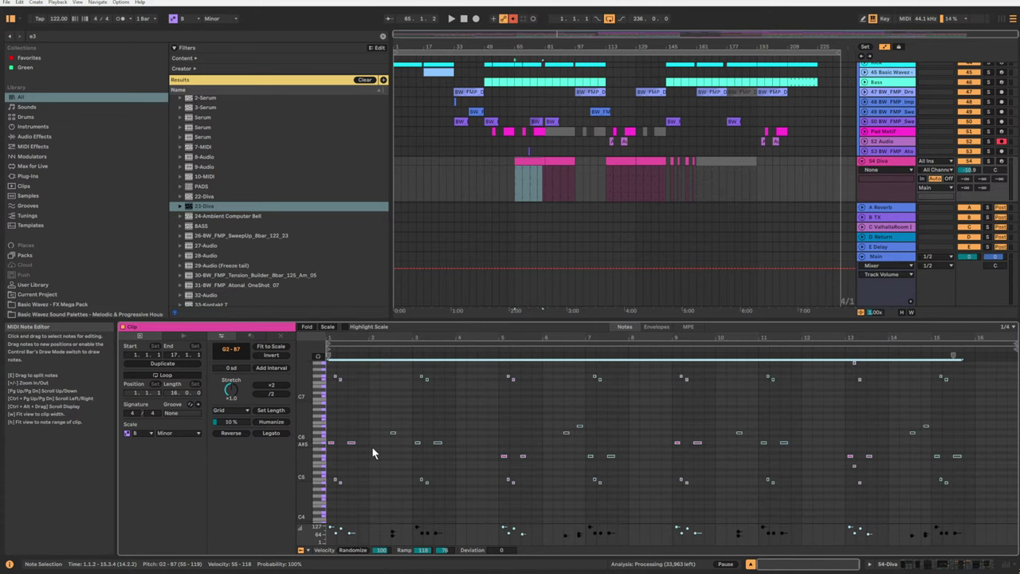
Play the arrangement from 61.1.1 and from about bar 64, and open the first Diva clip's notes during playback.
{"action": "left_click", "coordinate": [508, 179]}
{"action": "key", "text": "space"}
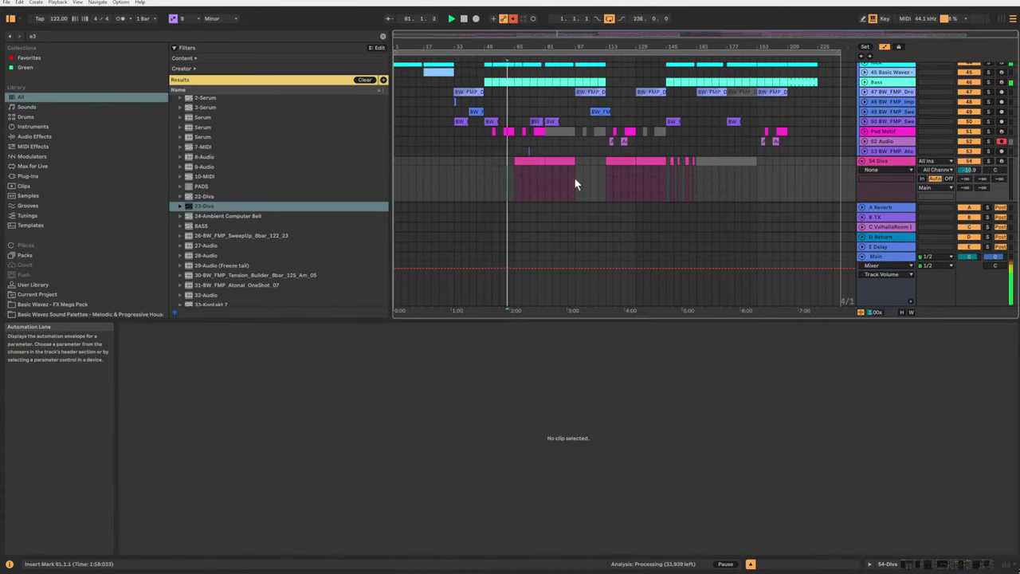
{"action": "left_click_drag", "start_coordinate": [513, 46], "coordinate": [513, 180]}
{"action": "key", "text": "space"}
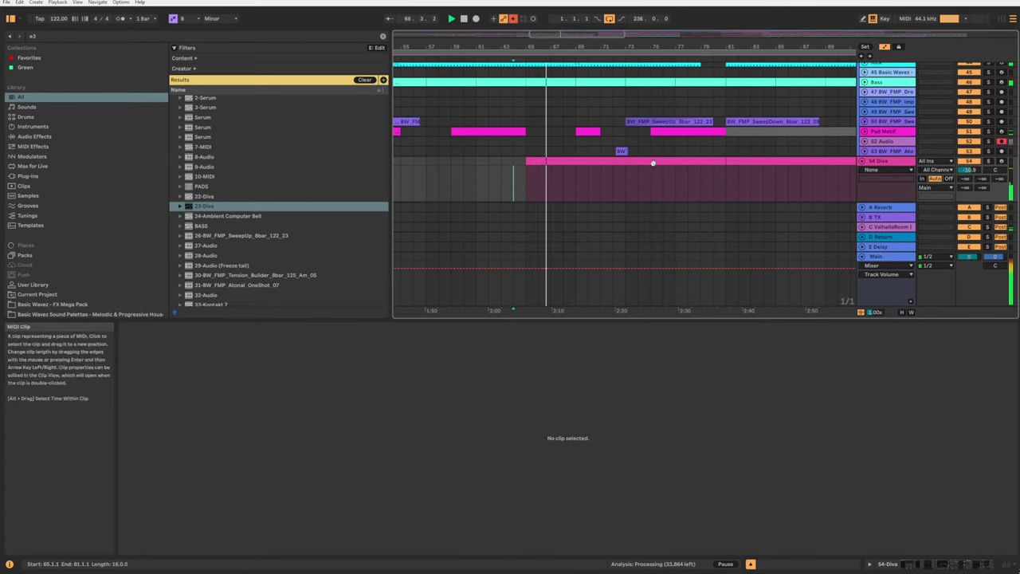
{"action": "left_click", "coordinate": [582, 163]}
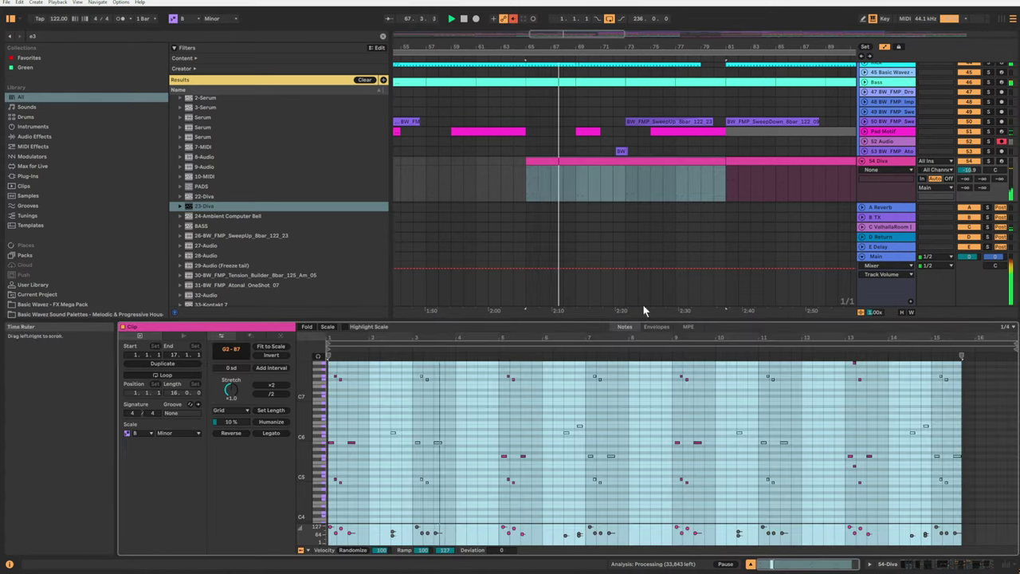
{"action": "left_click", "coordinate": [537, 456]}
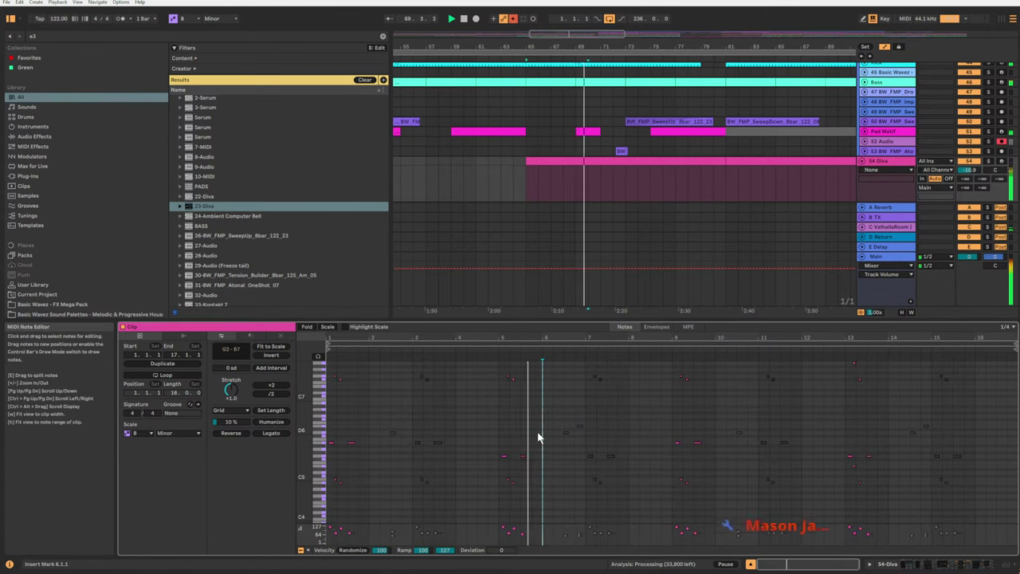
Play the arrangement from 73.1.1 and again from 60.1.1 to hear the Diva part in context.
{"action": "key", "text": "space"}
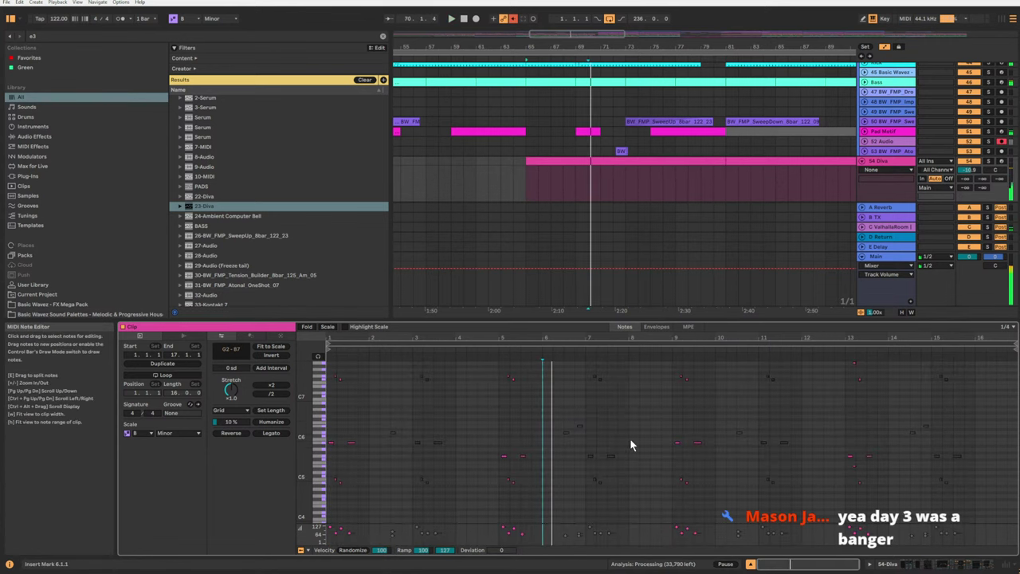
{"action": "left_click", "coordinate": [671, 415]}
{"action": "left_click", "coordinate": [627, 180]}
{"action": "key", "text": "space"}
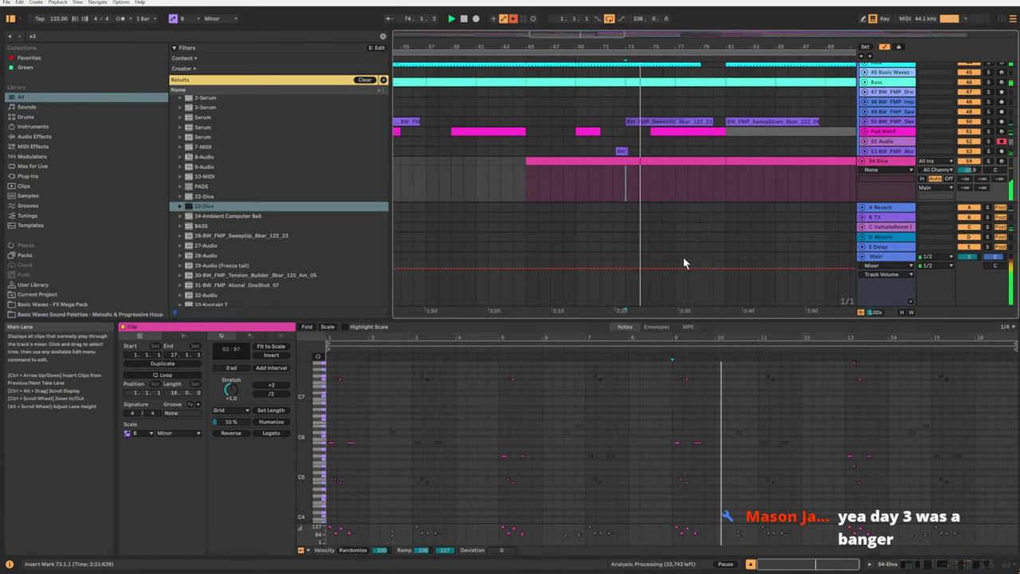
{"action": "left_click", "coordinate": [446, 138]}
{"action": "left_click", "coordinate": [468, 139]}
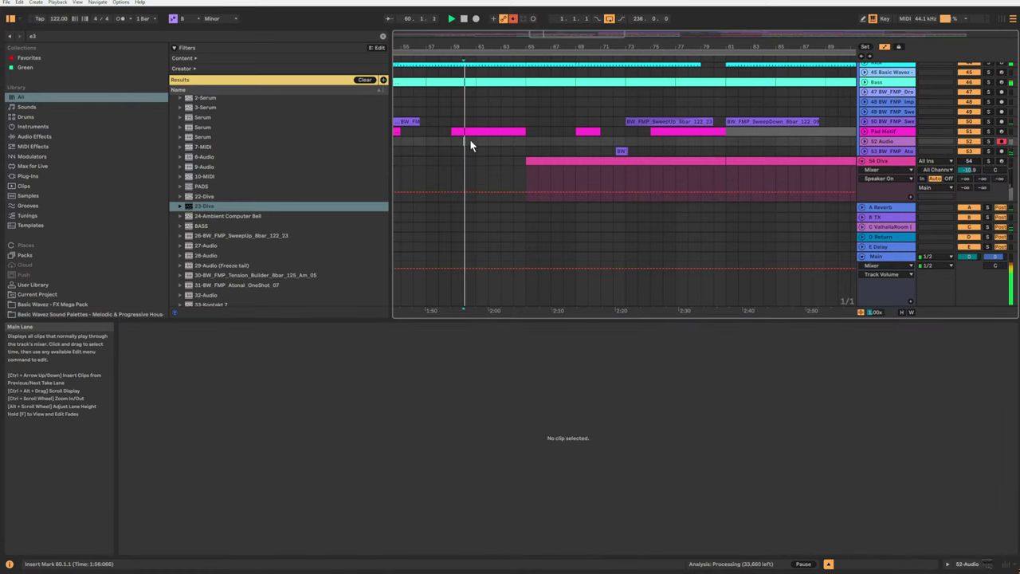
{"action": "left_click", "coordinate": [863, 130]}
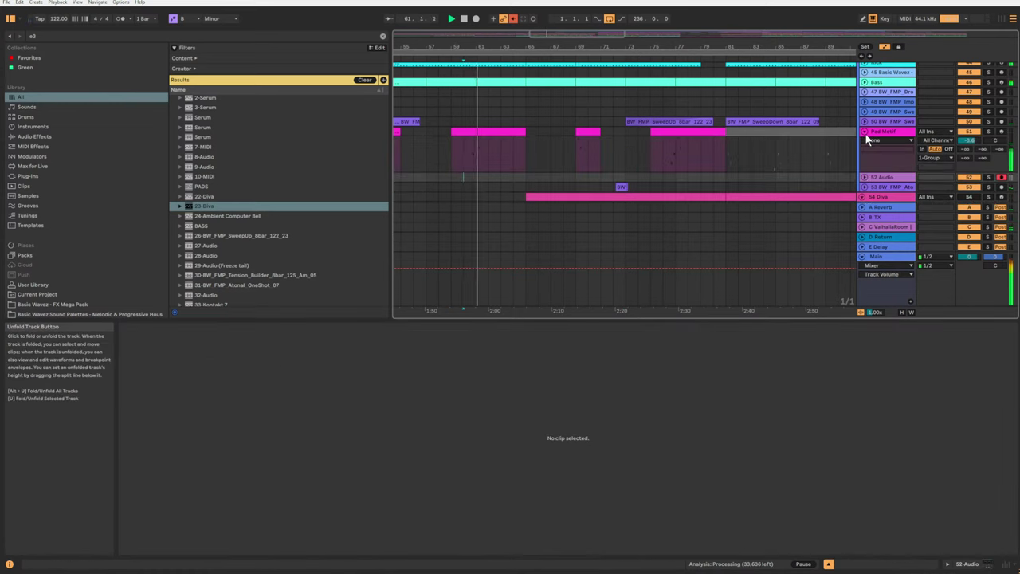
{"action": "left_click", "coordinate": [863, 130]}
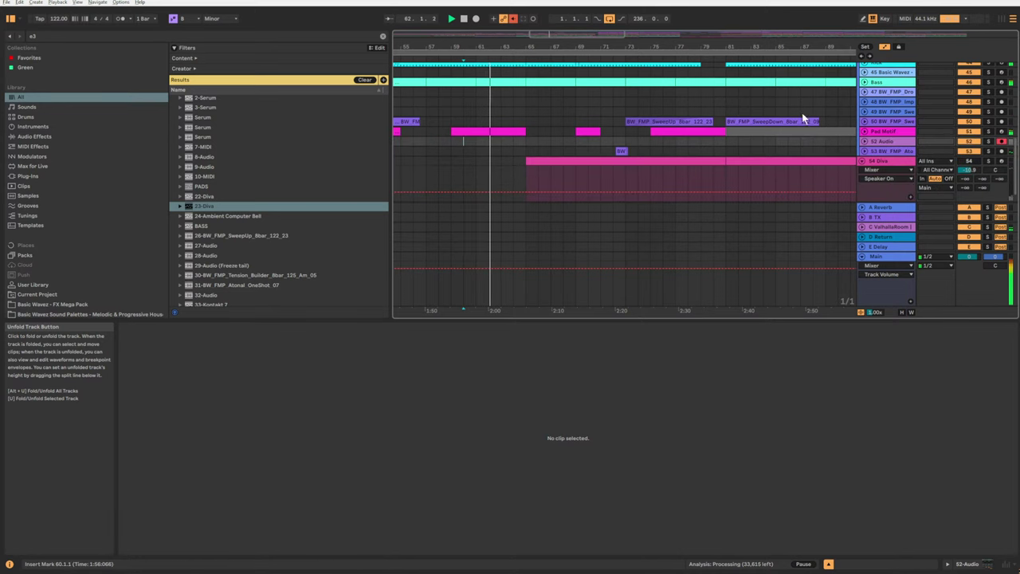
Delete the imported 54 Diva track from the arrangement.
{"action": "left_click_drag", "start_coordinate": [563, 42], "coordinate": [652, 24]}
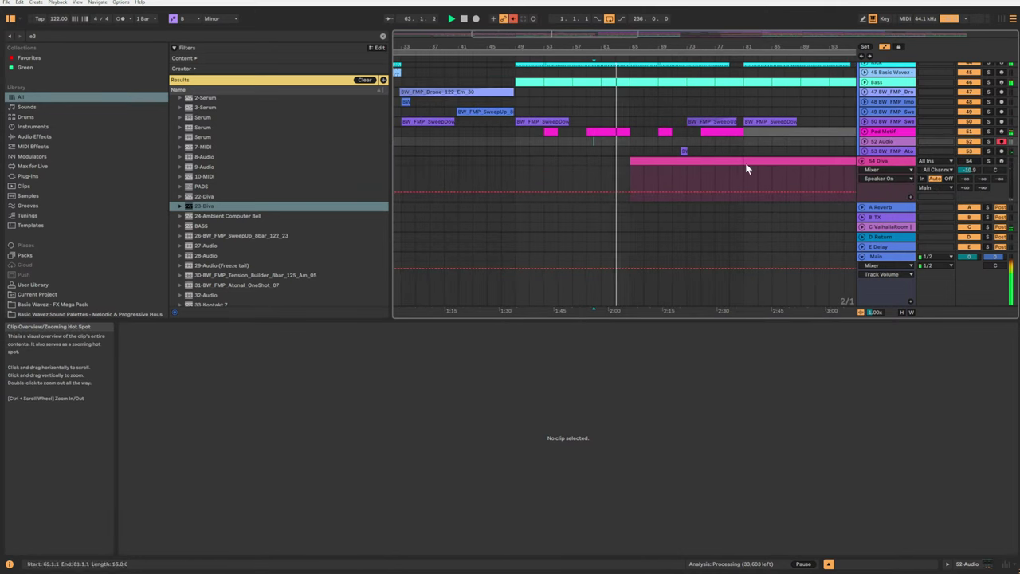
{"action": "left_click", "coordinate": [883, 187]}
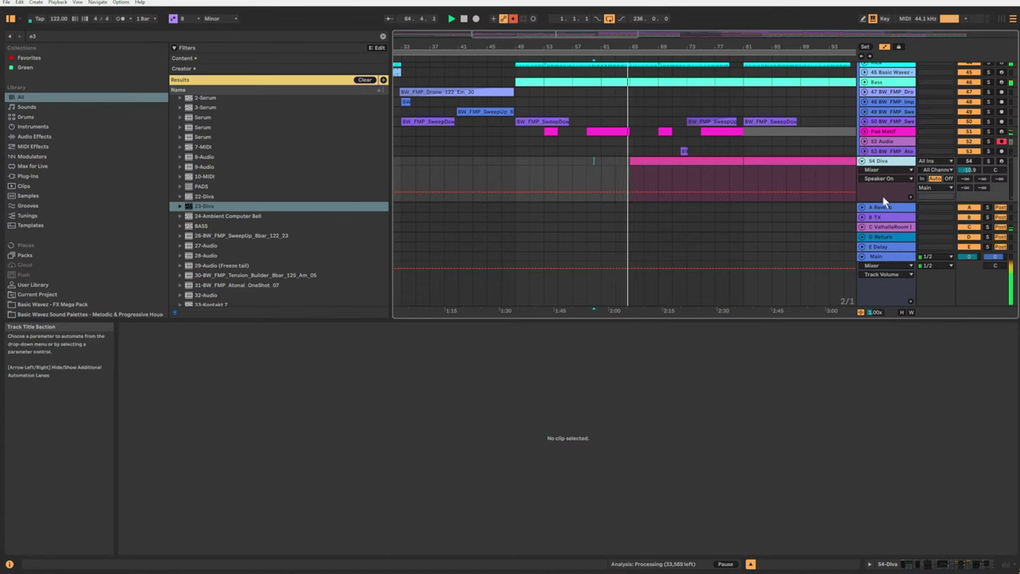
{"action": "key", "text": "Delete"}
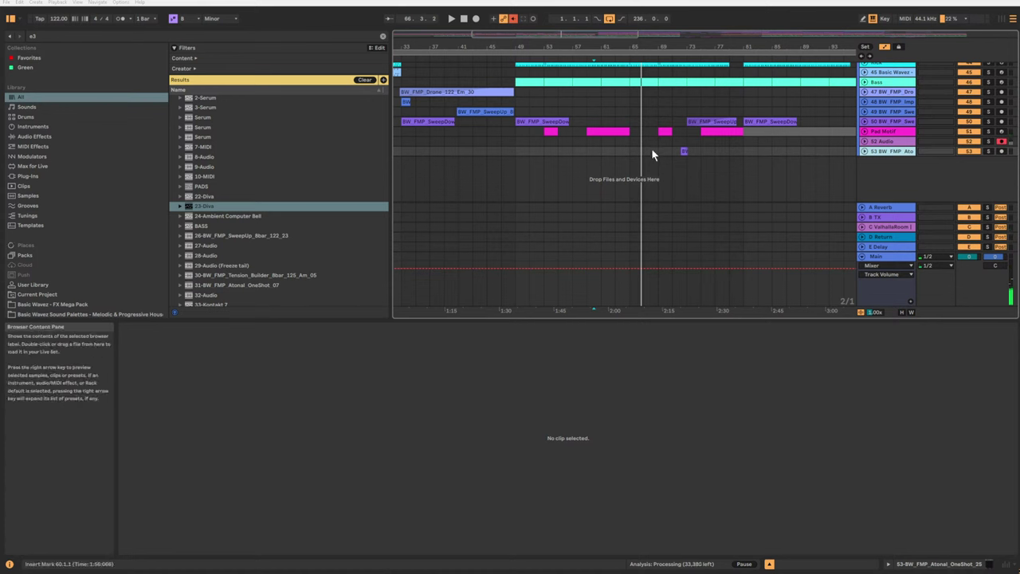
Unfold the Pad Motif track and open its clip at bar 53 in the note editor.
{"action": "left_click", "coordinate": [515, 151]}
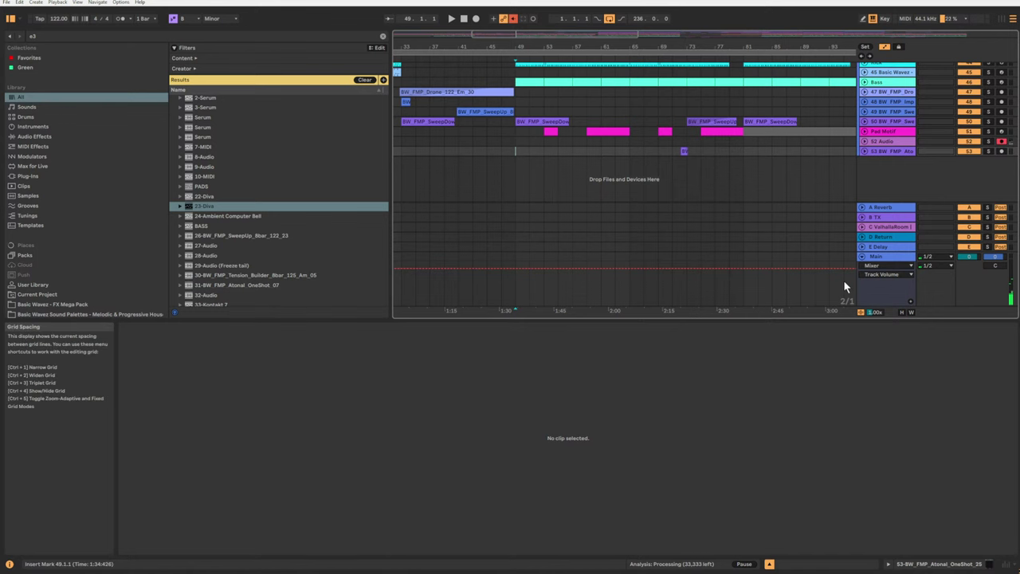
{"action": "left_click", "coordinate": [863, 131]}
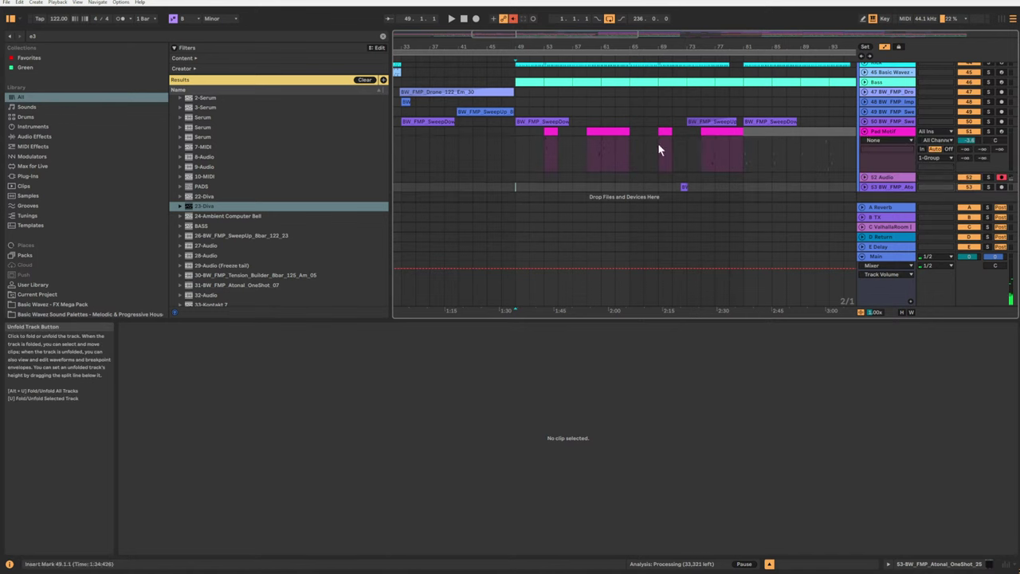
{"action": "left_click", "coordinate": [547, 150]}
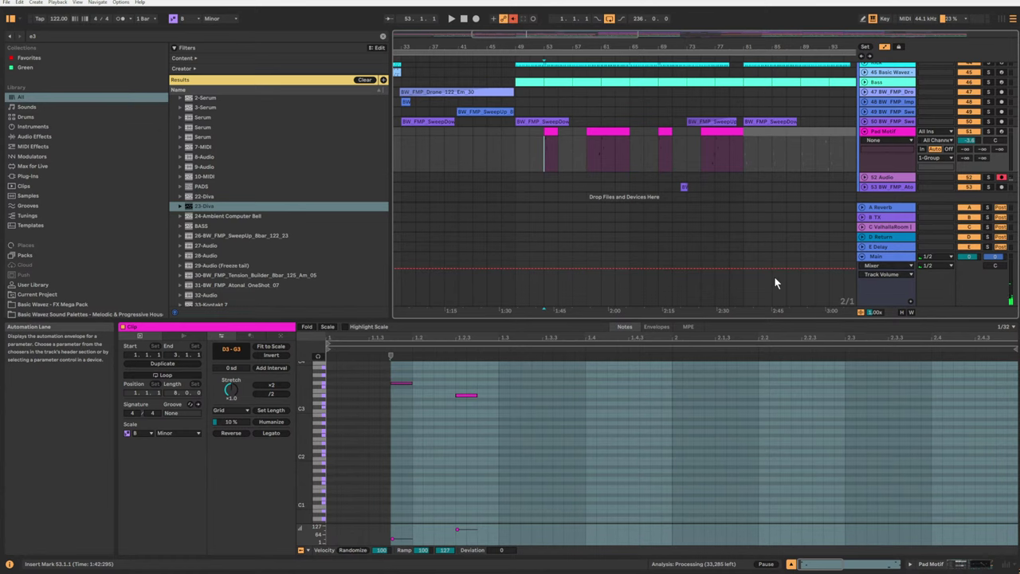
Switch to the SoundCloud page in Chrome and audition 10 Days S4 E3, skipping through its second half.
{"action": "key", "text": "alt+Tab"}
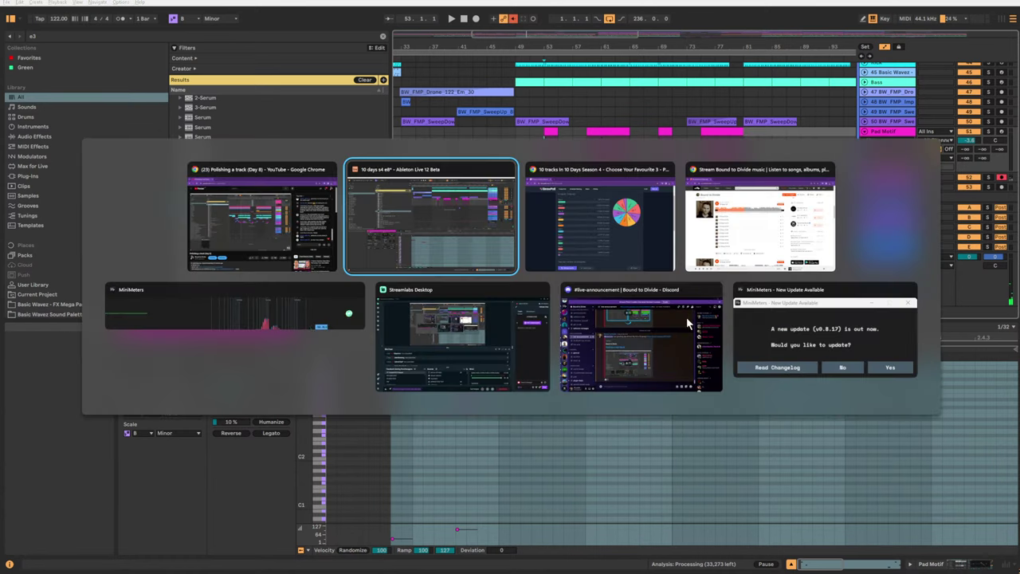
{"action": "left_click", "coordinate": [773, 253]}
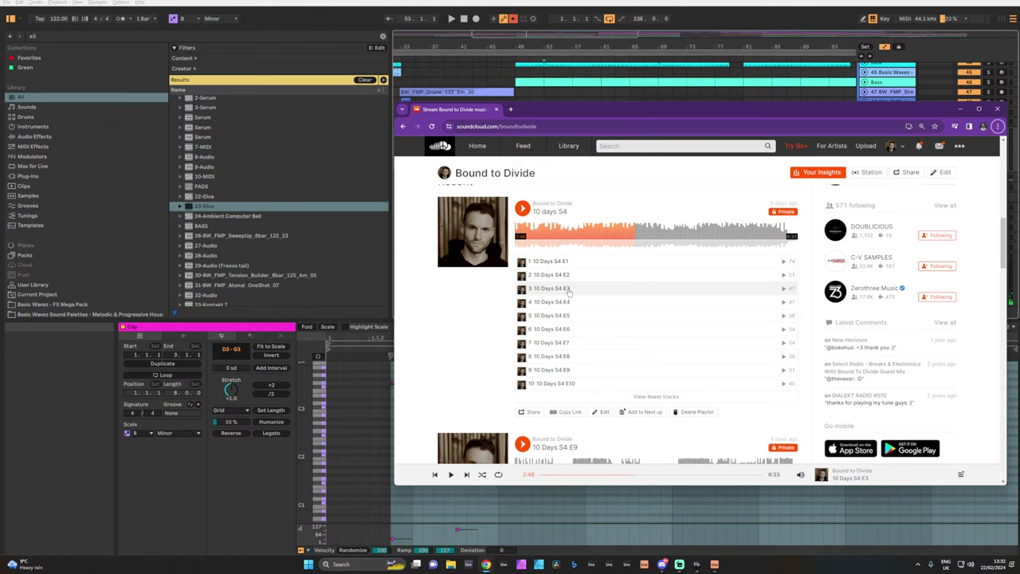
{"action": "left_click", "coordinate": [569, 288]}
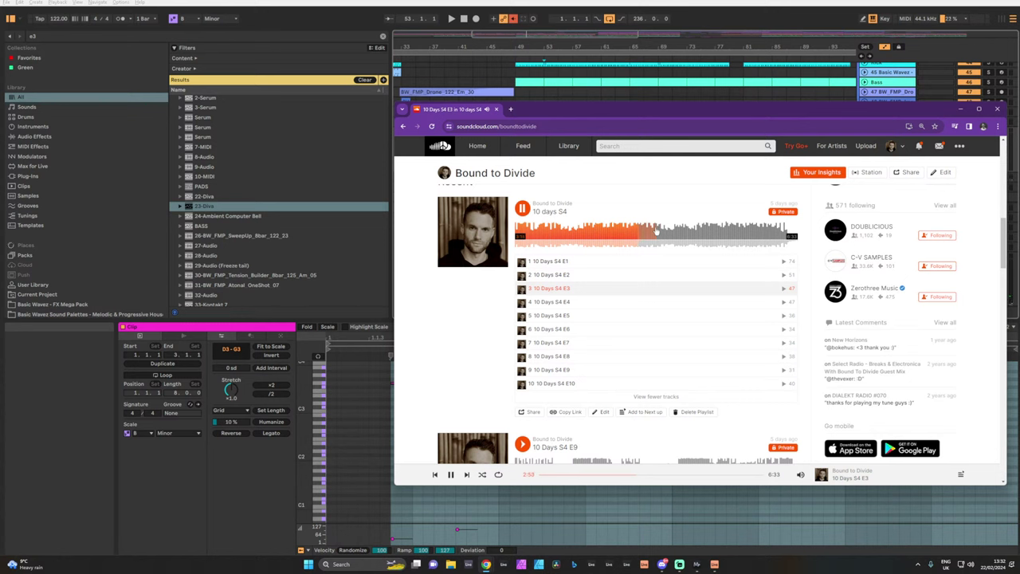
{"action": "left_click", "coordinate": [679, 232]}
{"action": "left_click", "coordinate": [699, 233]}
{"action": "left_click", "coordinate": [706, 232]}
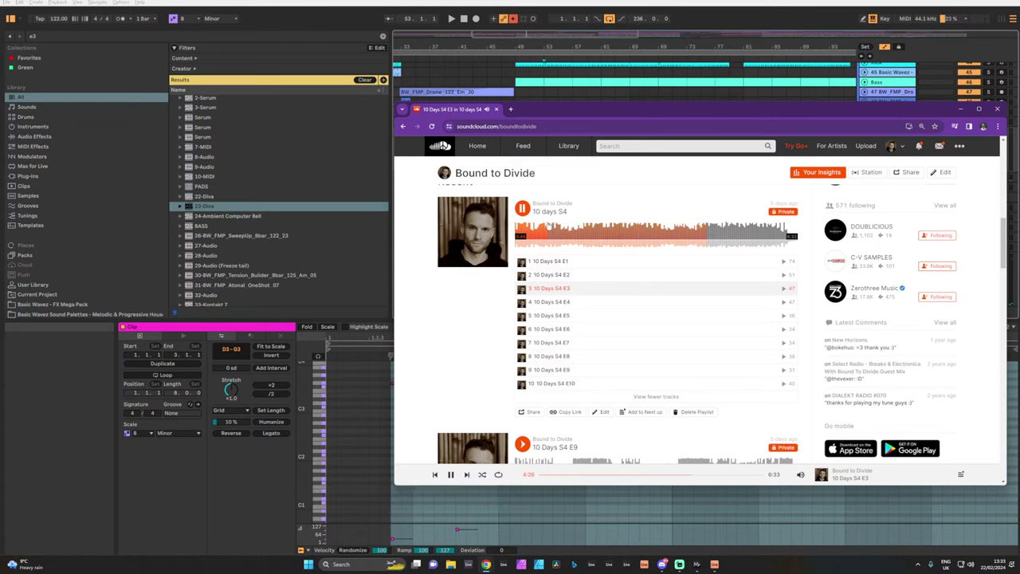
Audition 10 Days S4 E4 and 10 Days S4 E5, skipping ahead to several points in each.
{"action": "left_click", "coordinate": [542, 303]}
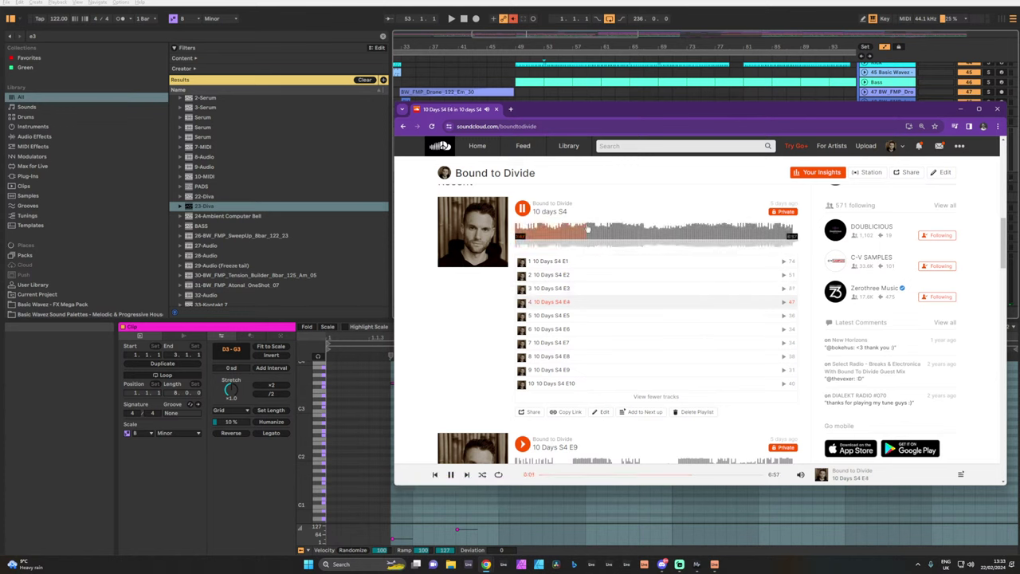
{"action": "left_click", "coordinate": [588, 230]}
{"action": "left_click", "coordinate": [609, 231]}
{"action": "left_click", "coordinate": [627, 232]}
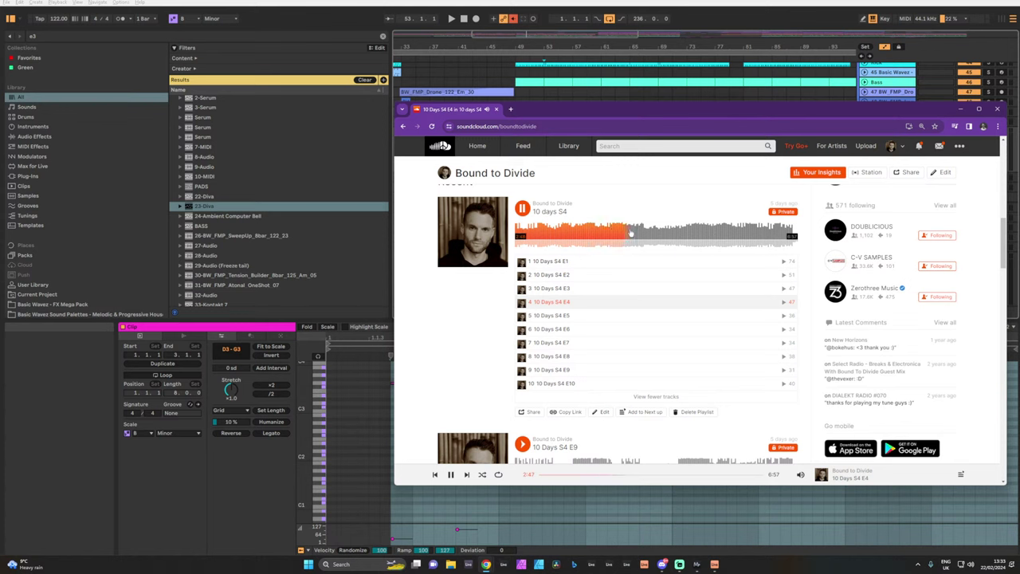
{"action": "left_click", "coordinate": [554, 317]}
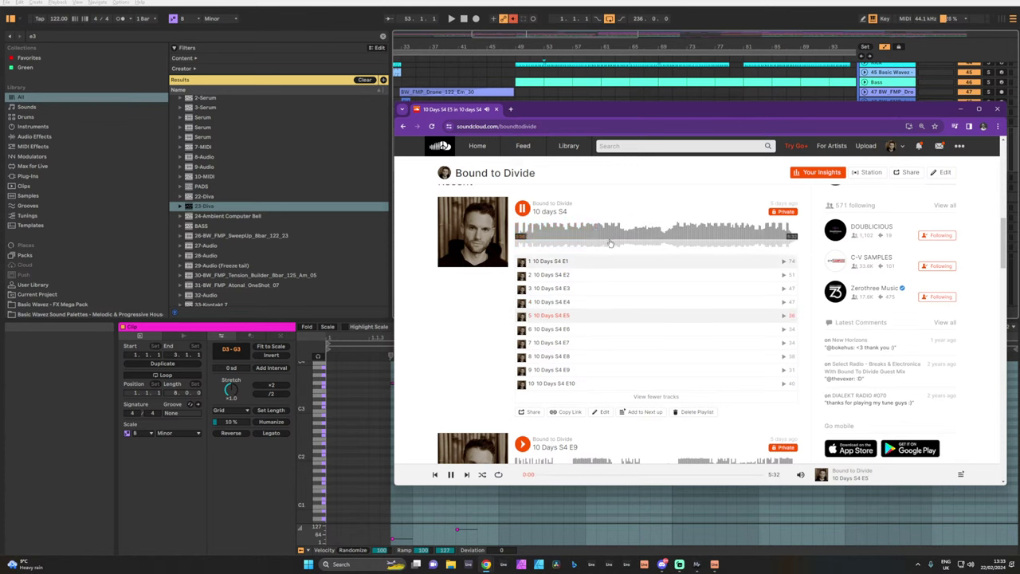
{"action": "left_click", "coordinate": [591, 230]}
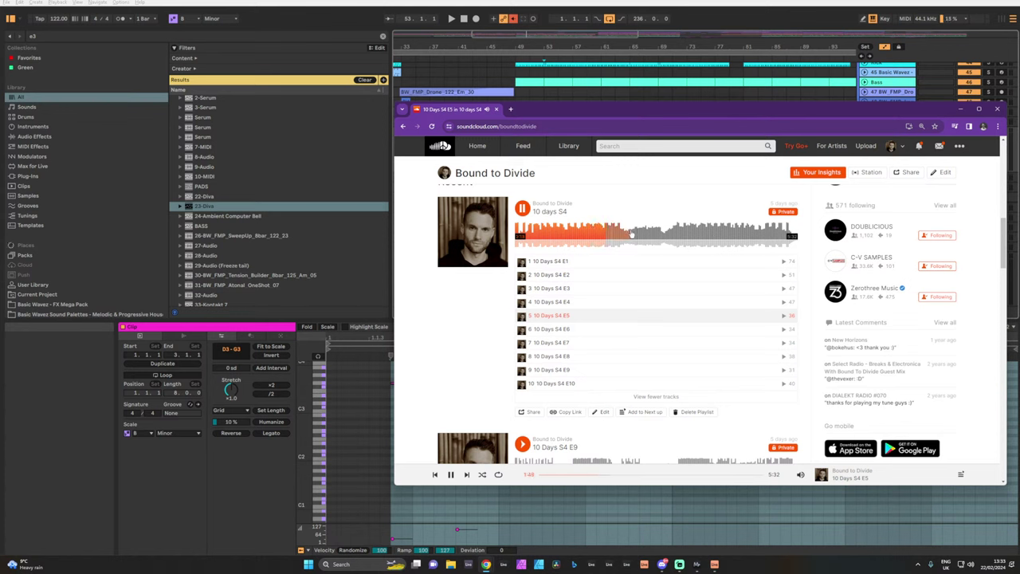
{"action": "left_click", "coordinate": [672, 234]}
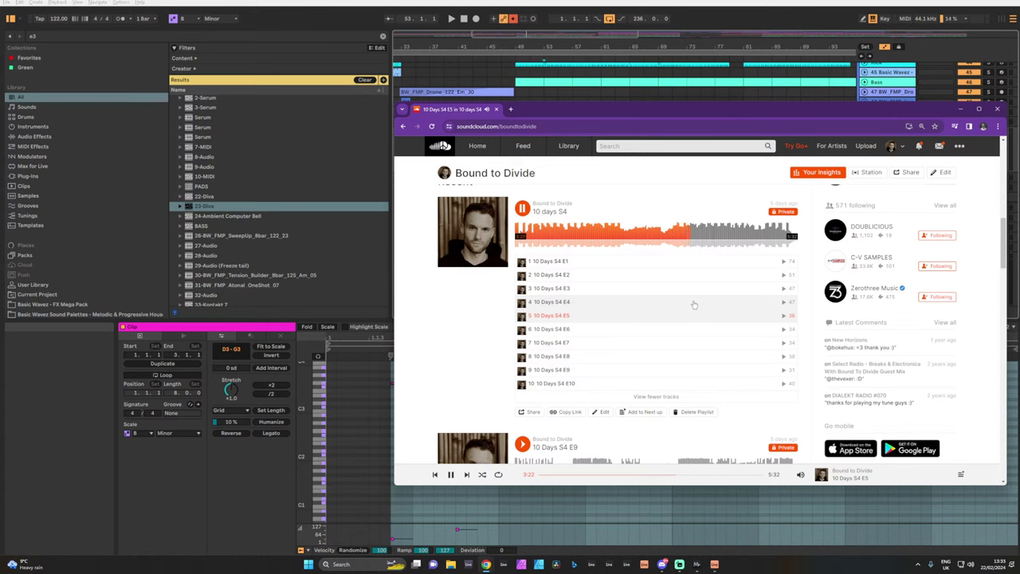
Audition 10 Days S4 E6 at several points, followed by 10 Days S4 E7, and pause the playback.
{"action": "left_click", "coordinate": [566, 329]}
{"action": "left_click", "coordinate": [591, 230]}
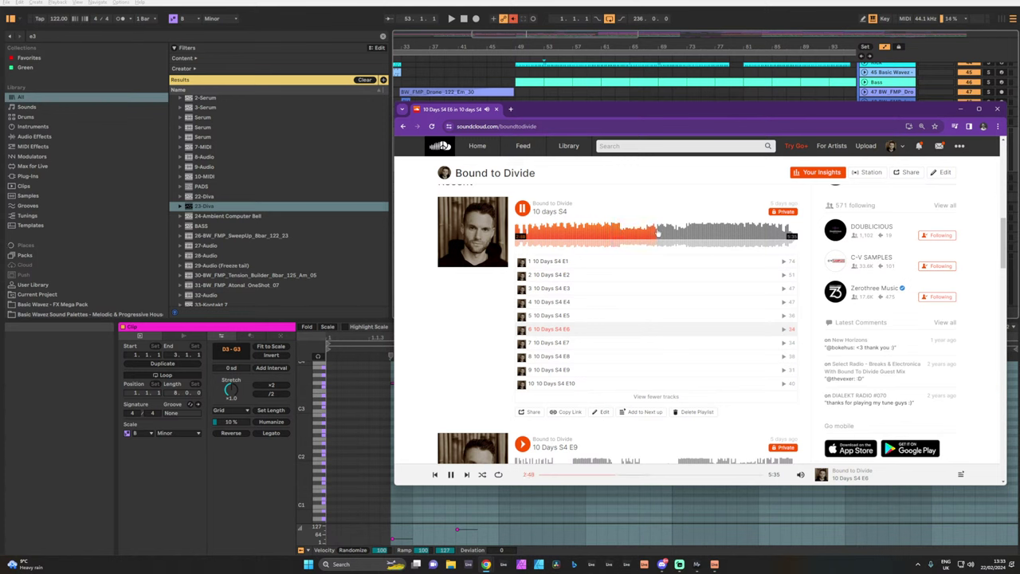
{"action": "left_click", "coordinate": [685, 232]}
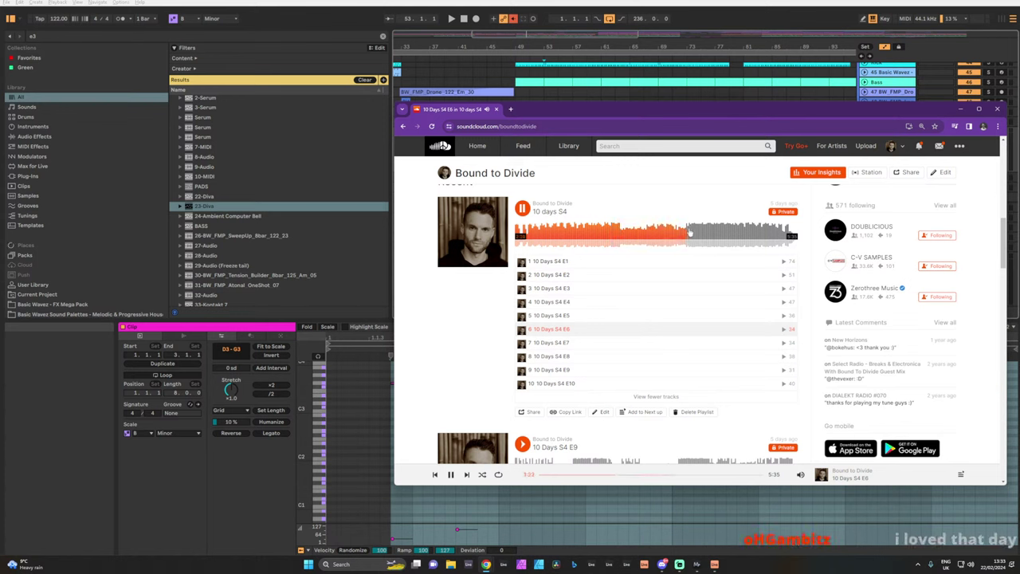
{"action": "left_click", "coordinate": [568, 343]}
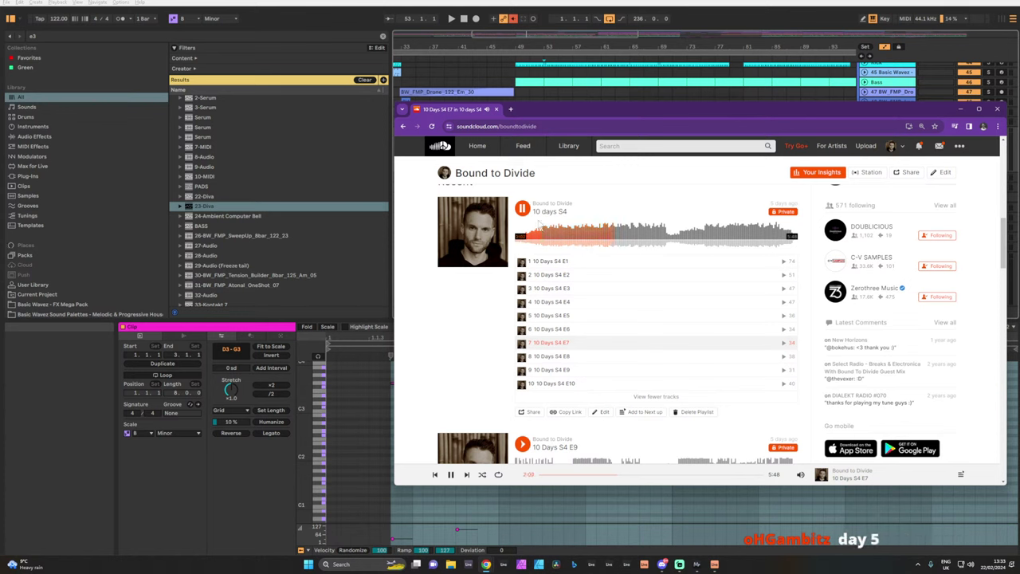
{"action": "left_click", "coordinate": [522, 208]}
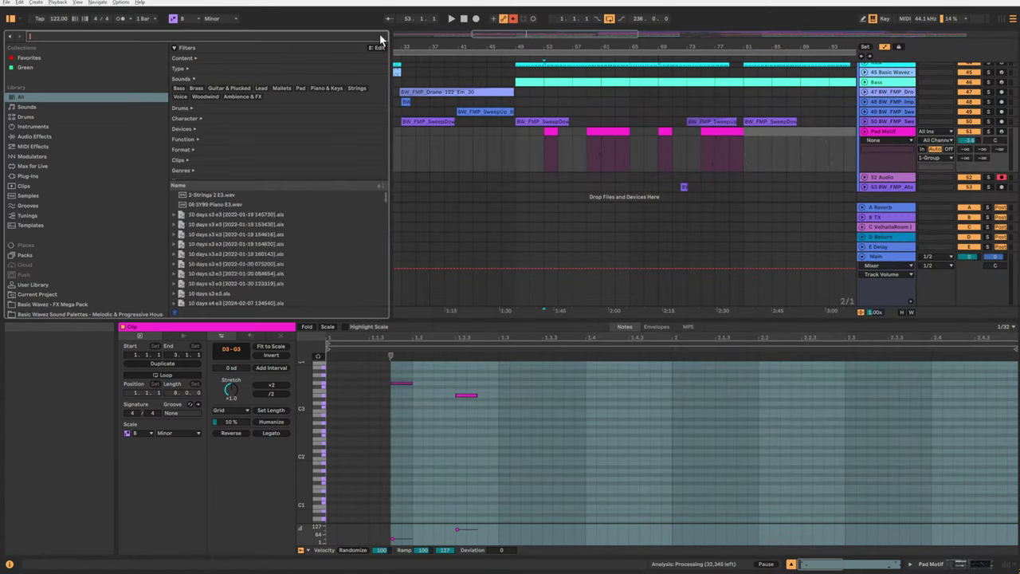
Back in Ableton Live, search the browser for "e7" and expand 10 days s4 e77.als to list its tracks.
{"action": "left_click", "coordinate": [381, 36]}
{"action": "type", "text": "e"}
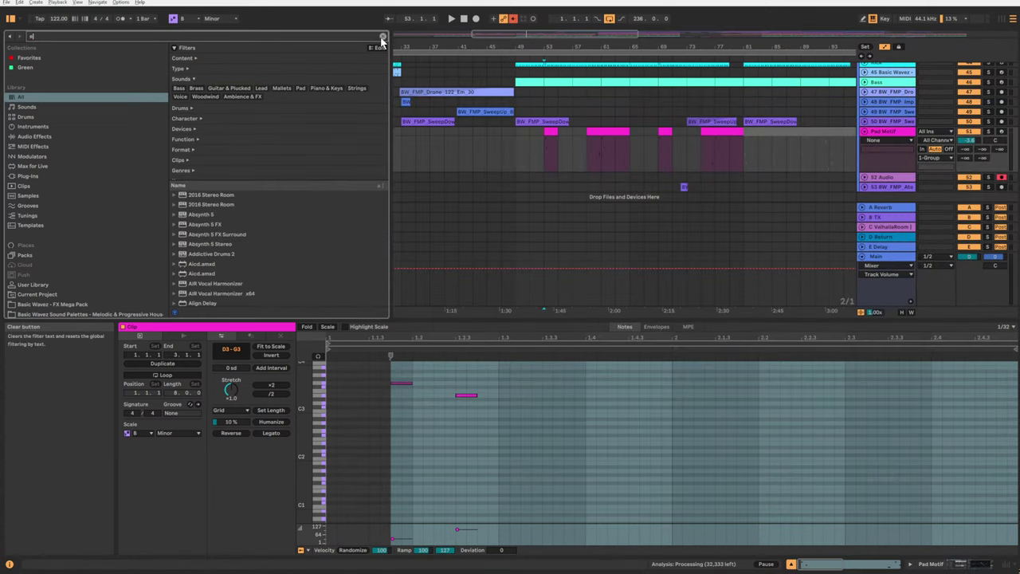
{"action": "type", "text": "7"}
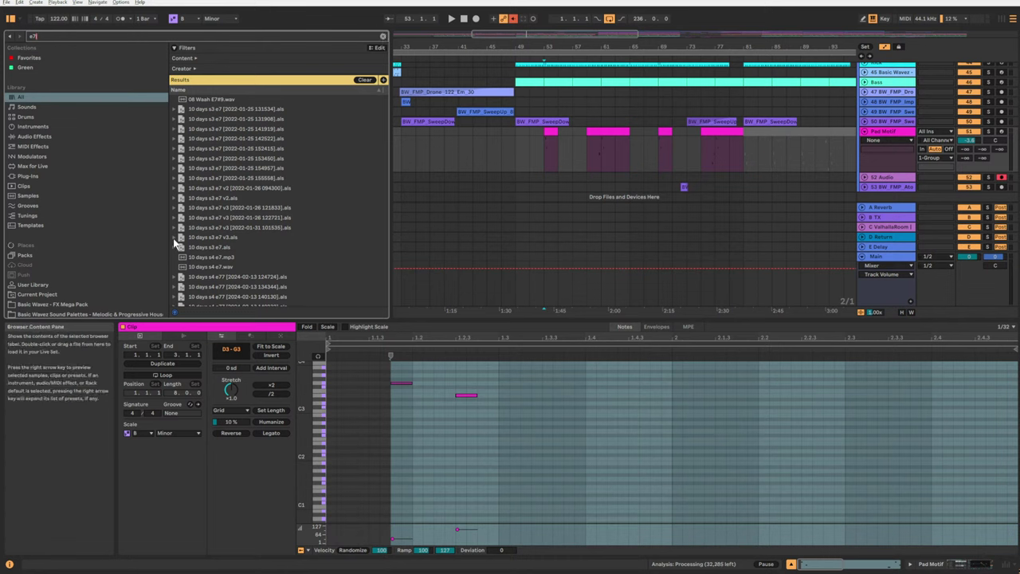
{"action": "scroll", "coordinate": [179, 243], "scroll_direction": "down", "scroll_amount": 5}
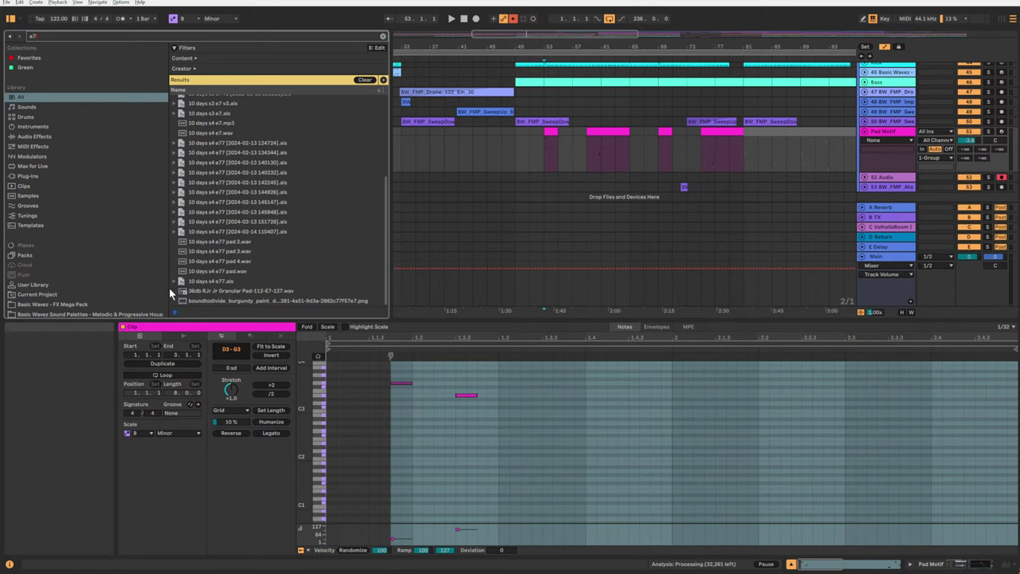
{"action": "left_click", "coordinate": [177, 280]}
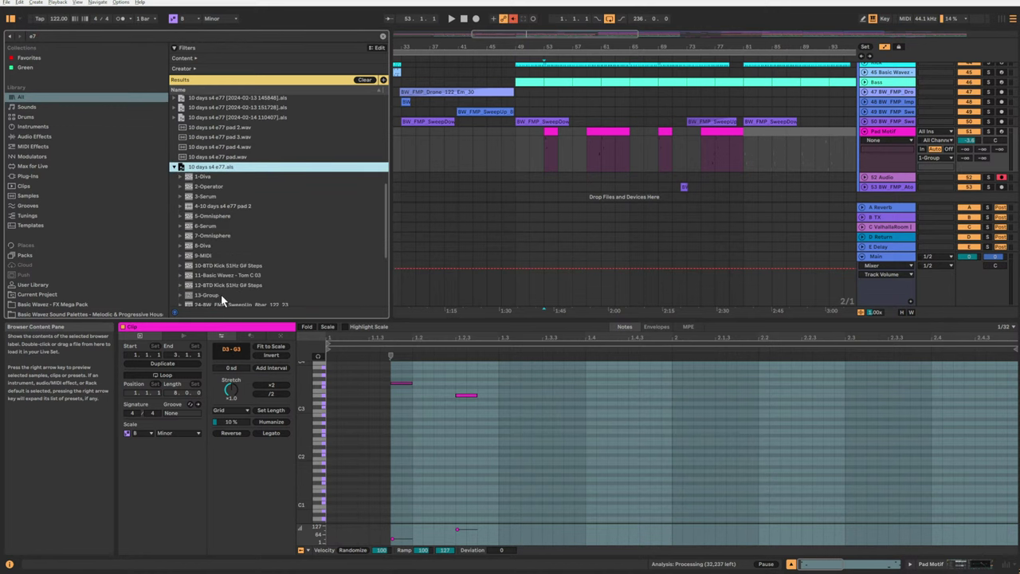
Import the 7-Omnisphere and 5-Omnisphere tracks from 10 days s4 e77.als below the Pad Motif track.
{"action": "left_click", "coordinate": [217, 196]}
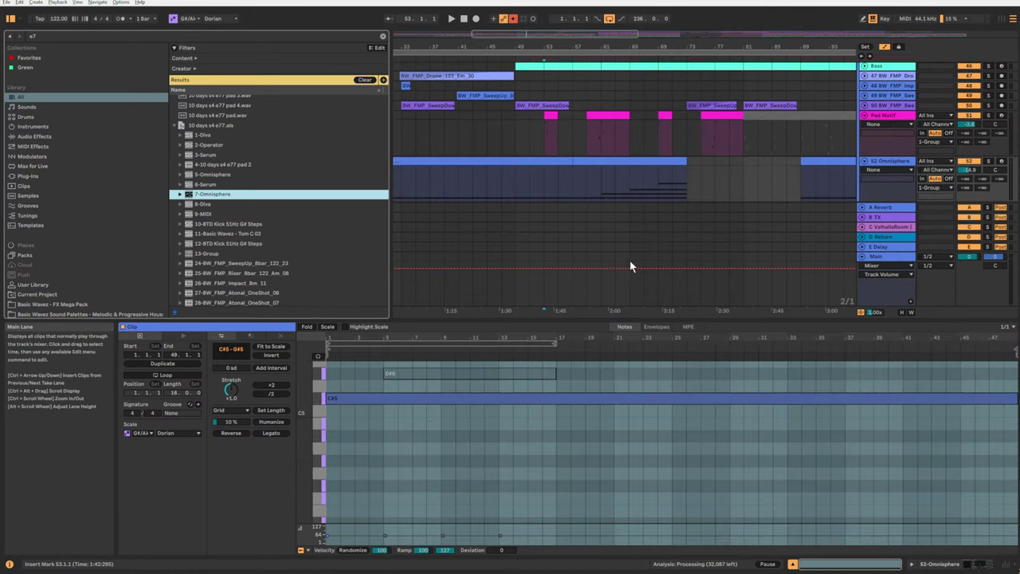
{"action": "left_click", "coordinate": [212, 175]}
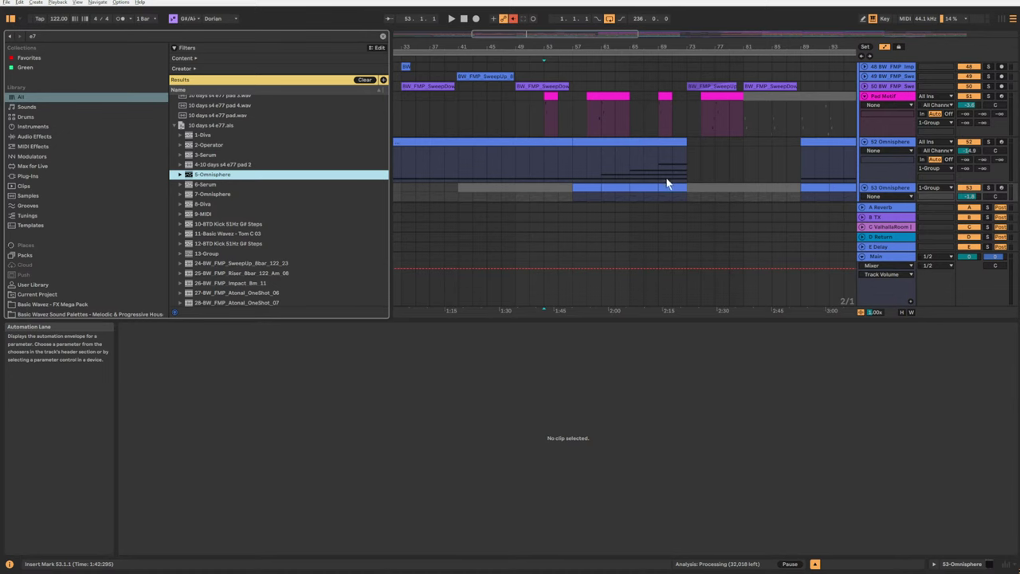
Delete the imported 52 Omnisphere track that holds the long sustained notes.
{"action": "scroll", "coordinate": [666, 182], "scroll_direction": "down", "scroll_amount": 2}
{"action": "scroll", "coordinate": [666, 181], "scroll_direction": "up", "scroll_amount": 2}
{"action": "left_click", "coordinate": [891, 133]}
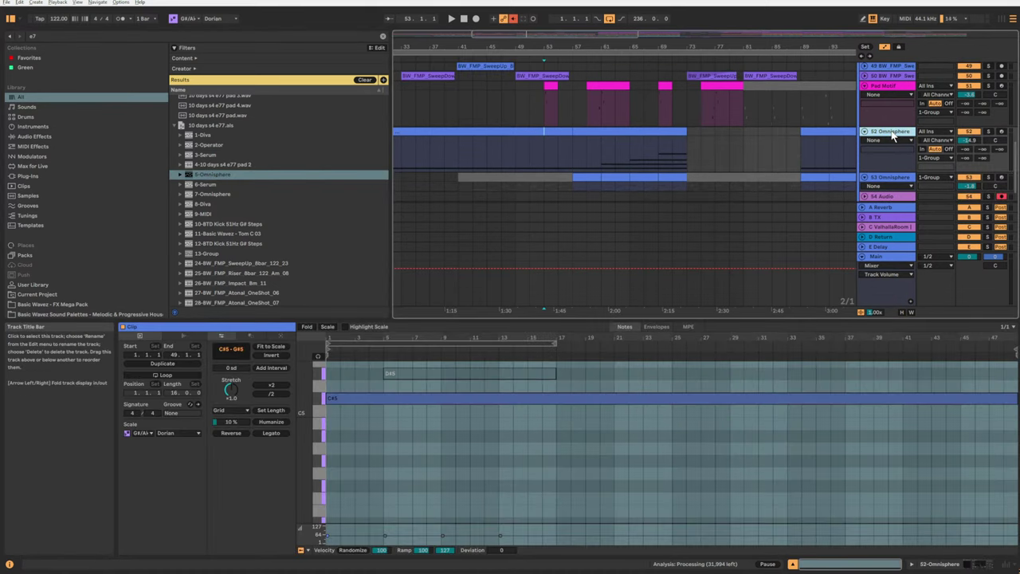
{"action": "key", "text": "Delete"}
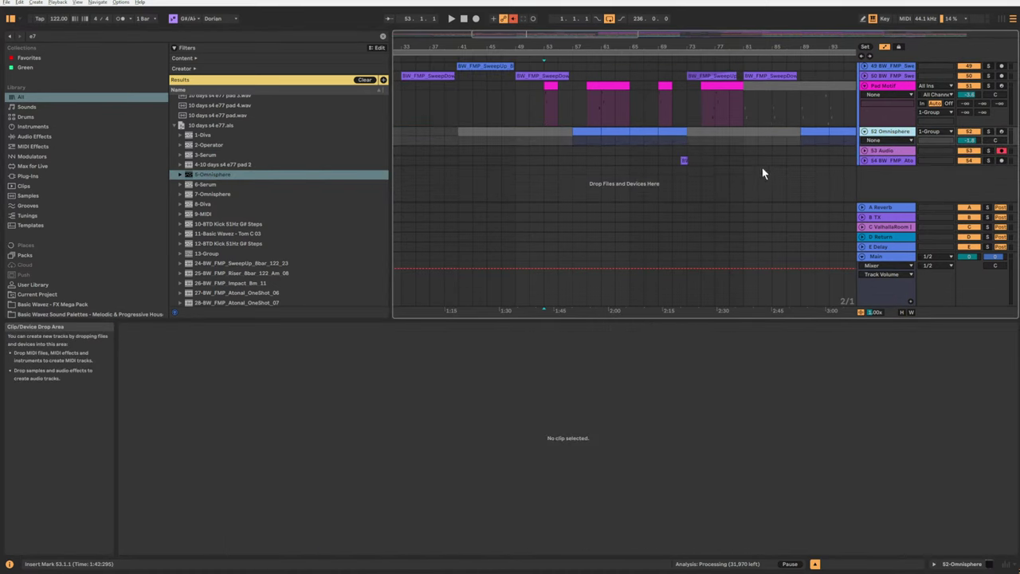
Play the remaining Omnisphere track soloed from 61.1.1 and open the notes of its clips at bars 61 and 57.
{"action": "left_click", "coordinate": [605, 140]}
{"action": "key", "text": "space"}
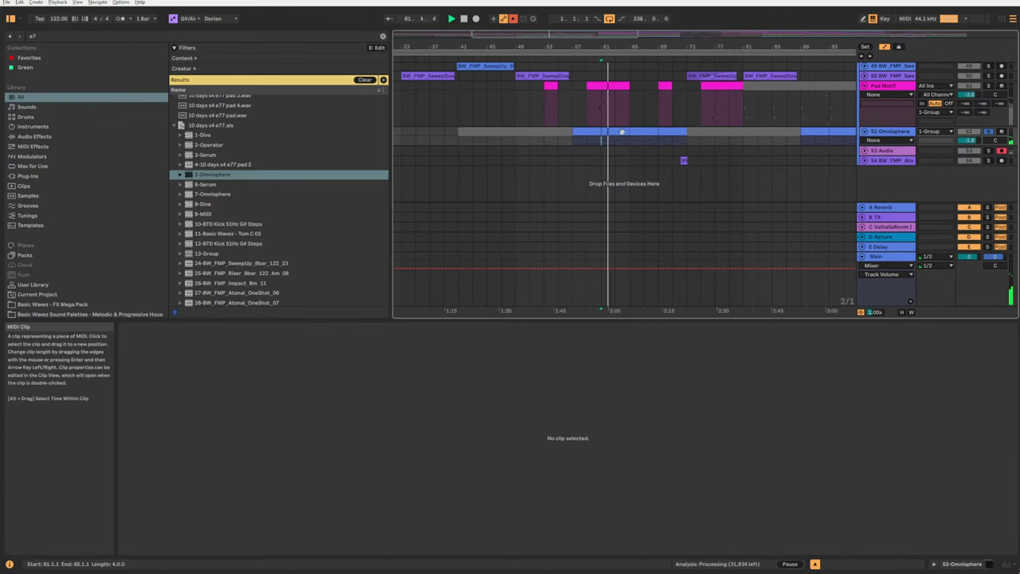
{"action": "double_click", "coordinate": [618, 131]}
{"action": "scroll", "coordinate": [565, 487], "scroll_direction": "up", "scroll_amount": 2}
{"action": "scroll", "coordinate": [565, 489], "scroll_direction": "up", "scroll_amount": 3}
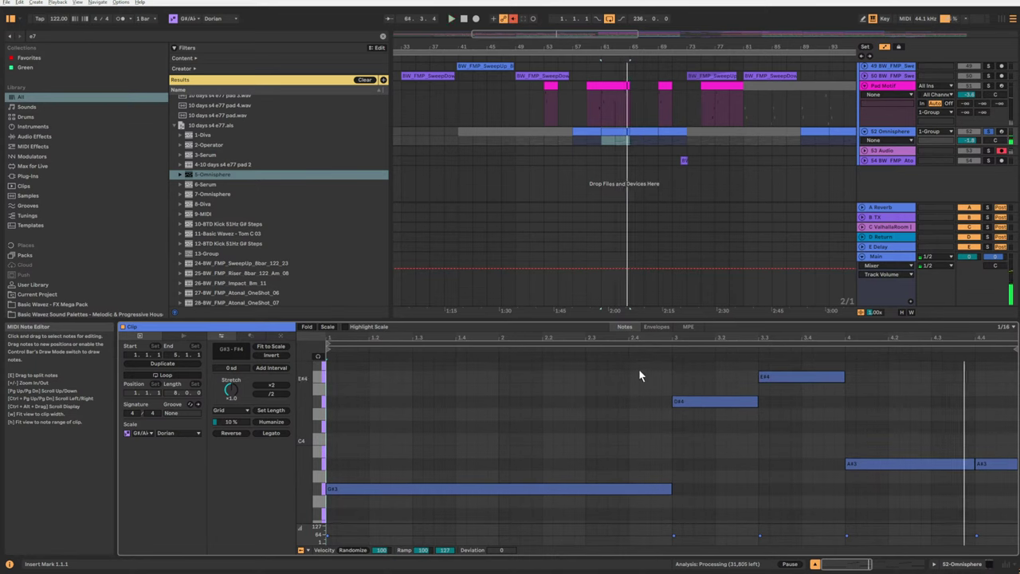
{"action": "left_click", "coordinate": [650, 131]}
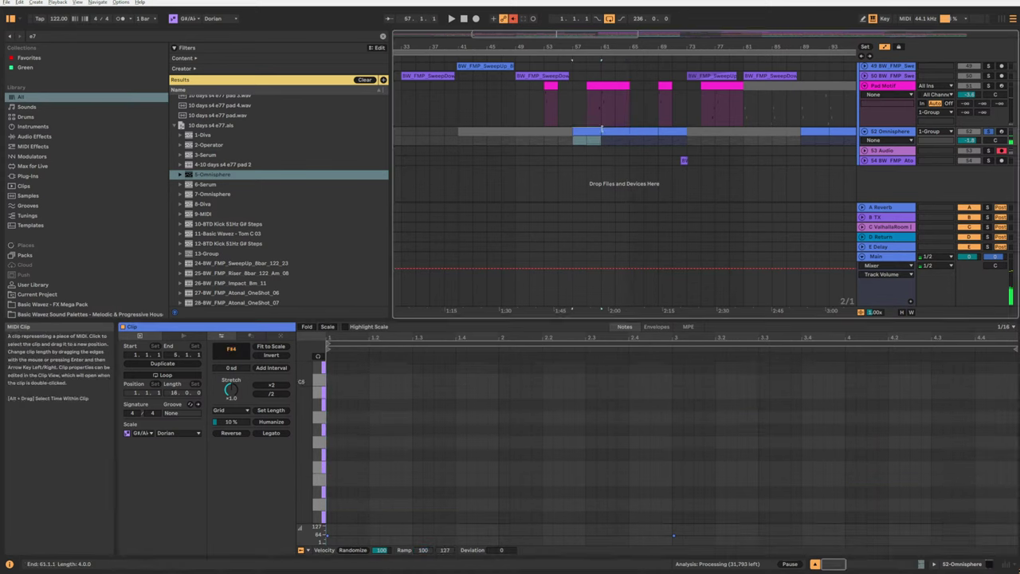
Consolidate the two Omnisphere clips between bars 65 and 73 into one 8-bar clip.
{"action": "left_click", "coordinate": [645, 132]}
{"action": "left_click", "coordinate": [670, 134], "text": "shift"}
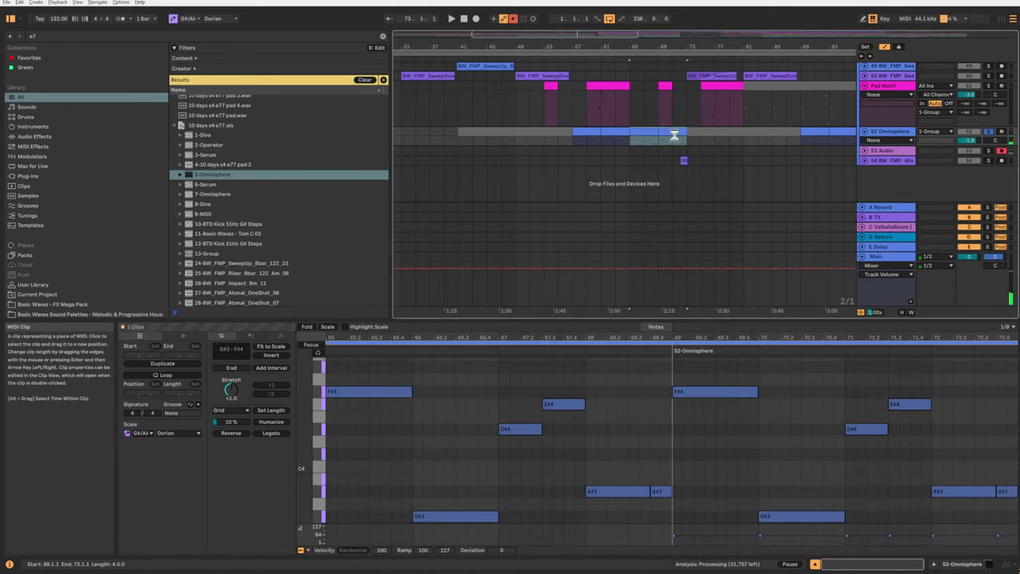
{"action": "left_click", "coordinate": [673, 136]}
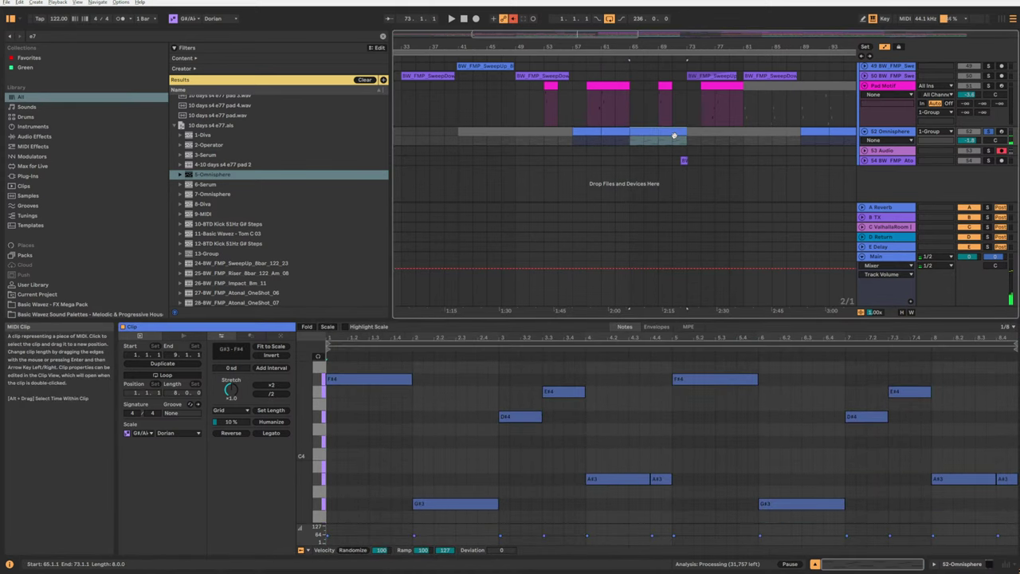
Set the clip's scale to B Minor and turn on scale highlighting in the note editor.
{"action": "left_click", "coordinate": [141, 433]}
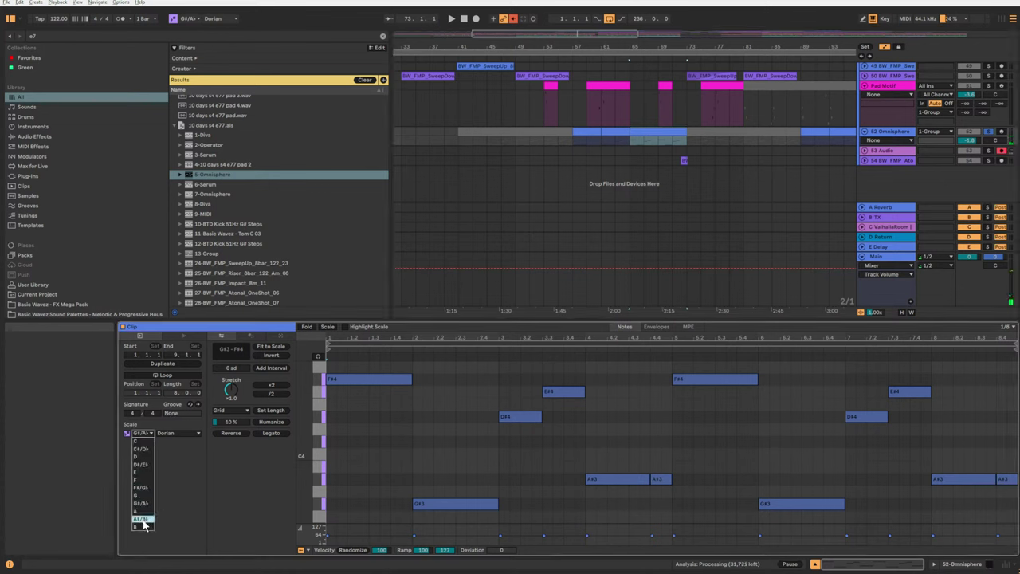
{"action": "left_click", "coordinate": [142, 524]}
{"action": "left_click", "coordinate": [178, 433]}
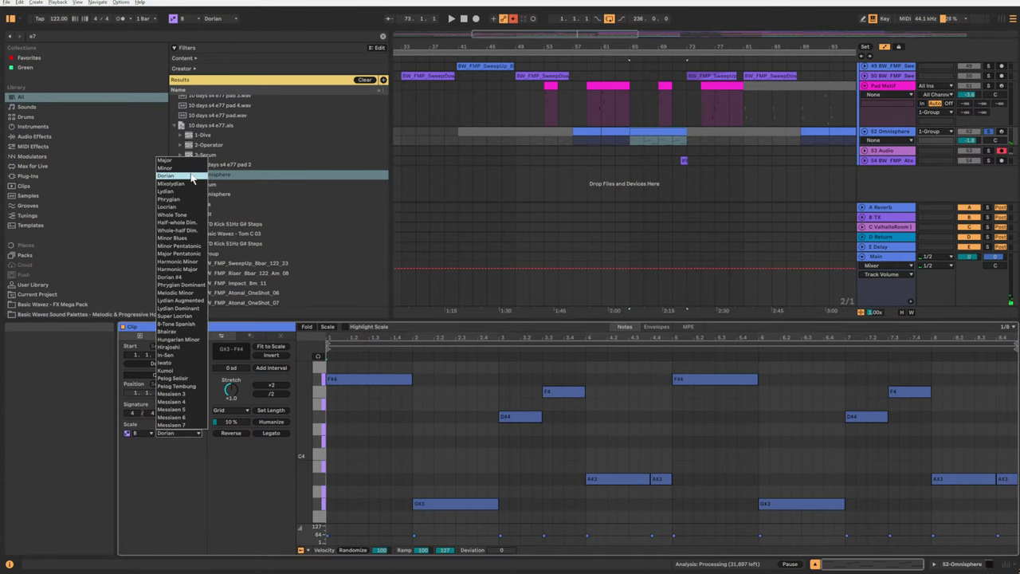
{"action": "left_click", "coordinate": [189, 168]}
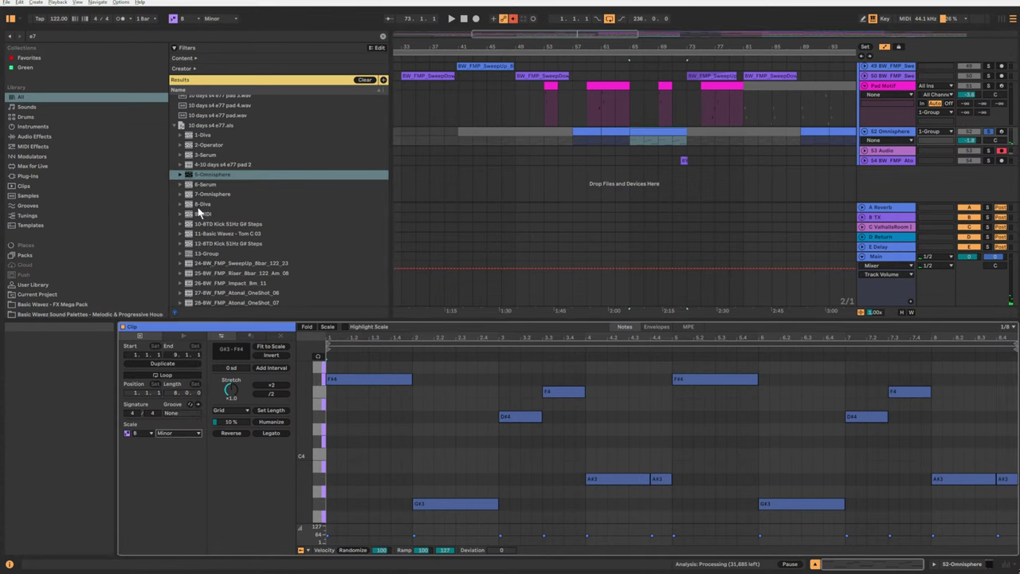
{"action": "left_click", "coordinate": [328, 325]}
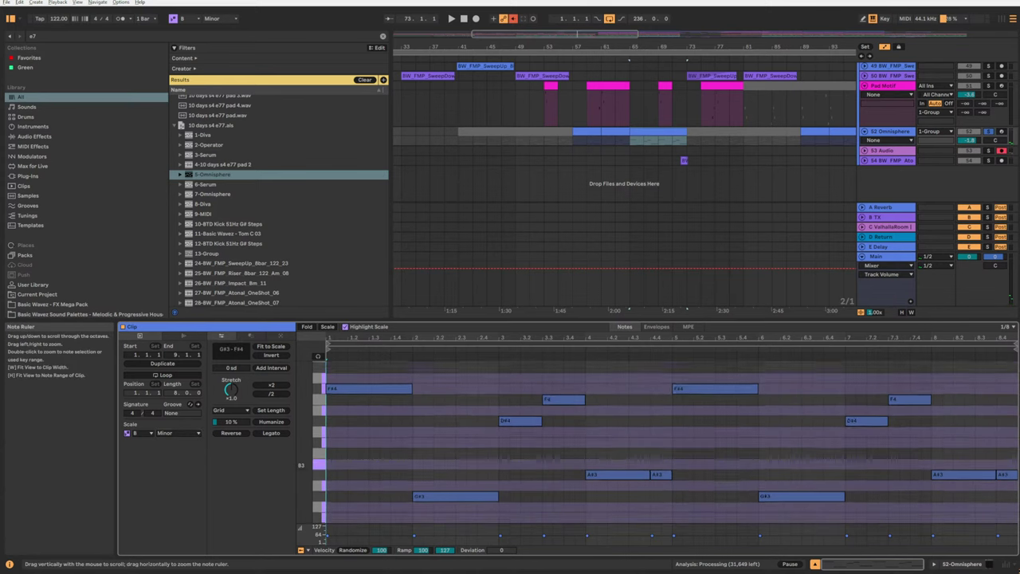
Select all notes in the clip and try transposing them down four semitones to span E3 to D4.
{"action": "left_click_drag", "start_coordinate": [307, 434], "coordinate": [294, 432]}
{"action": "key", "text": "ctrl+a"}
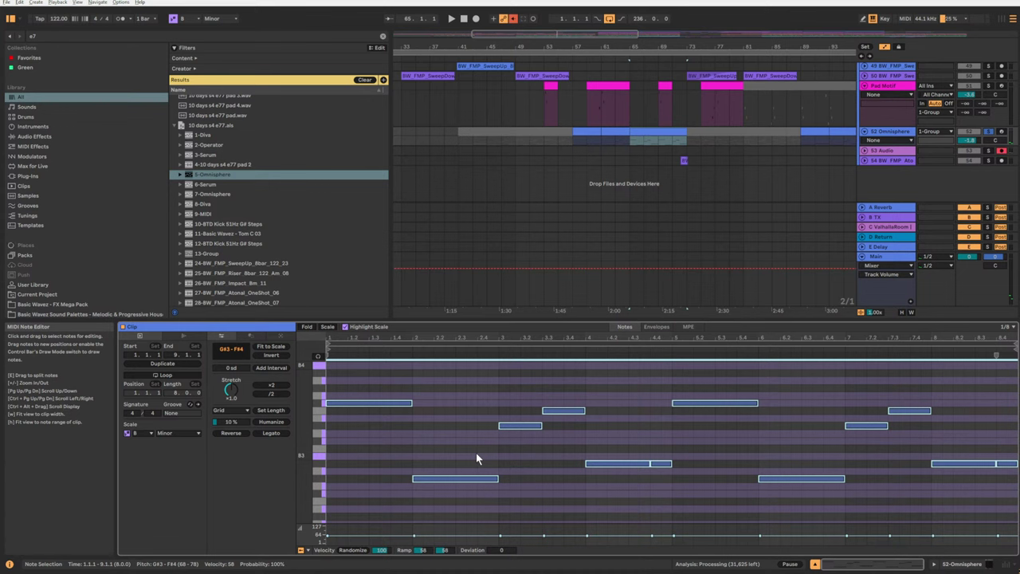
{"action": "key", "text": "Down"}
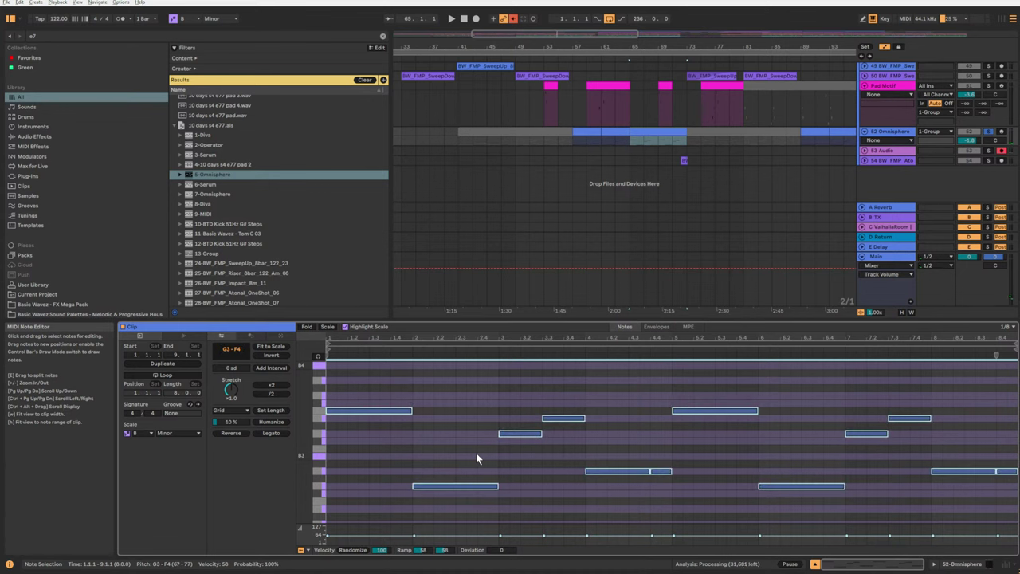
{"action": "key", "text": "Down"}
{"action": "key", "text": "Down"}
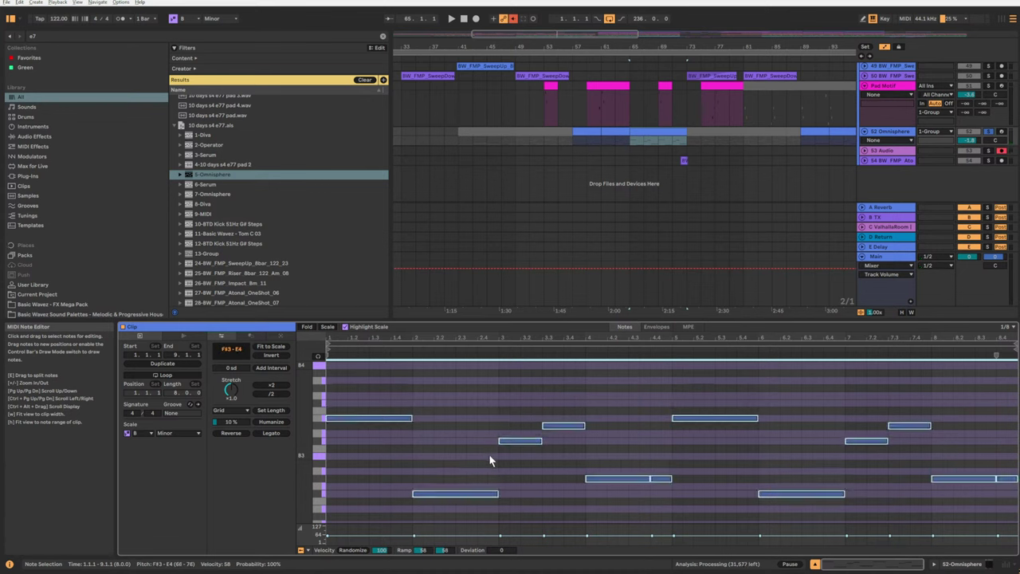
{"action": "key", "text": "Down"}
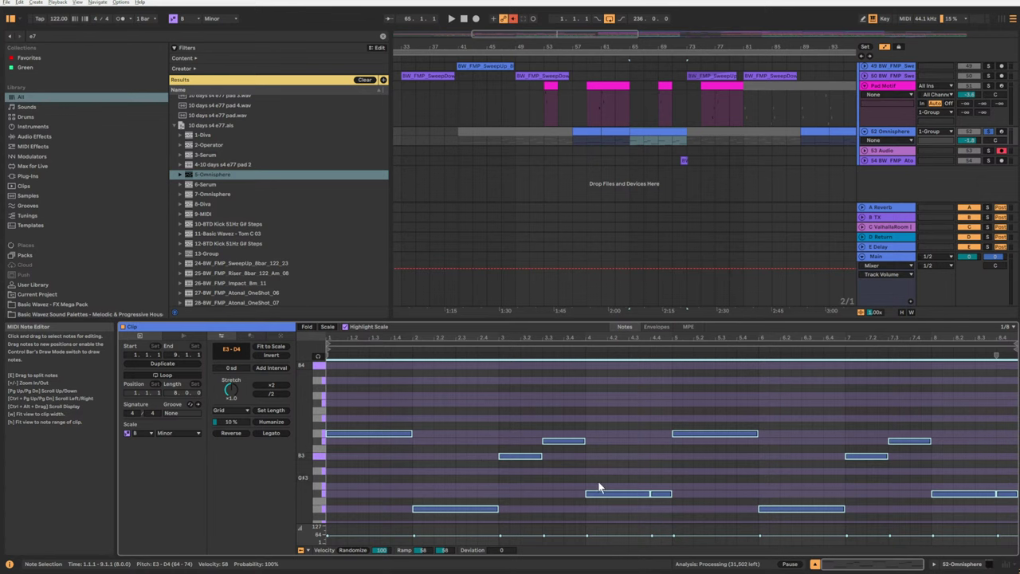
{"action": "scroll", "coordinate": [611, 461], "scroll_direction": "down", "scroll_amount": 2}
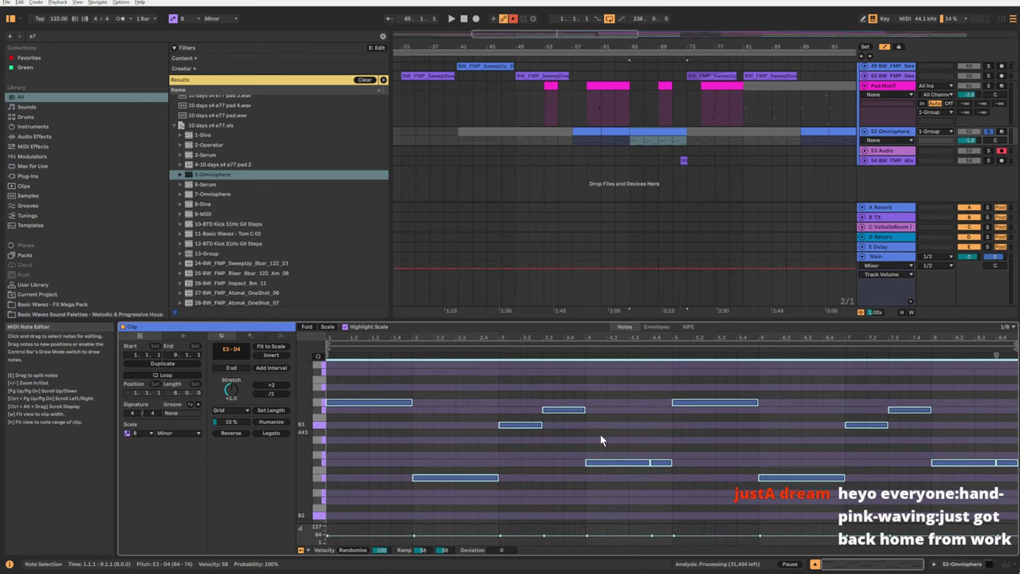
Transpose all the selected notes up five semitones so they span A3 to G4.
{"action": "key", "text": "Up"}
{"action": "key", "text": "Up"}
{"action": "key", "text": "Up"}
{"action": "key", "text": "Up"}
{"action": "key", "text": "Up"}
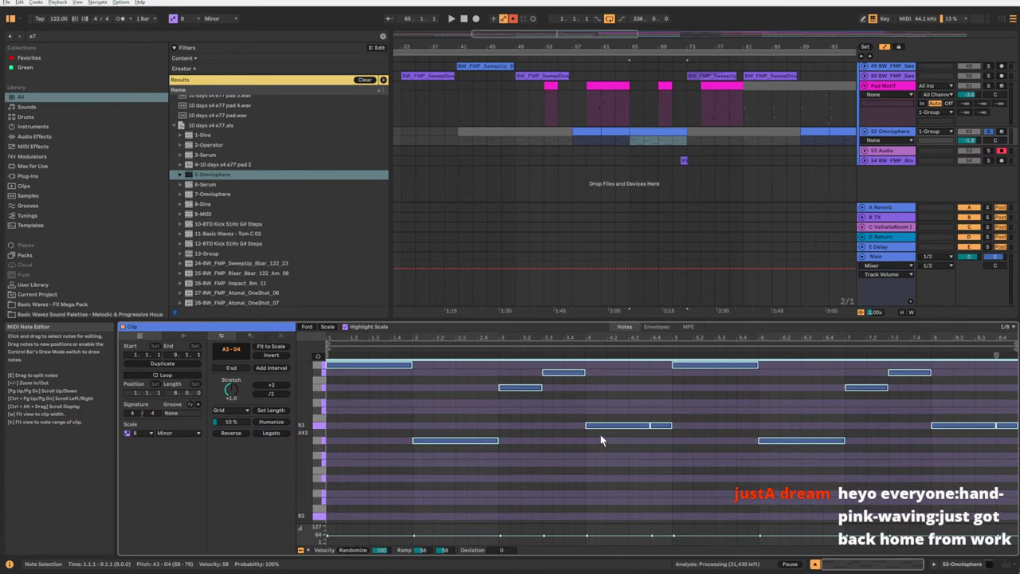
{"action": "scroll", "coordinate": [600, 434], "scroll_direction": "up", "scroll_amount": 2}
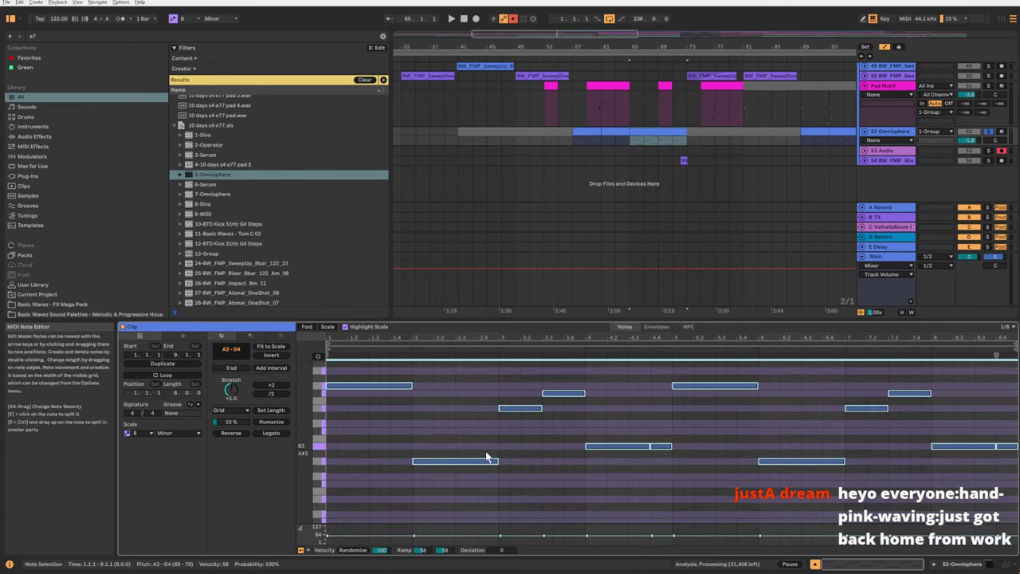
{"action": "scroll", "coordinate": [717, 158], "scroll_direction": "up", "scroll_amount": 1}
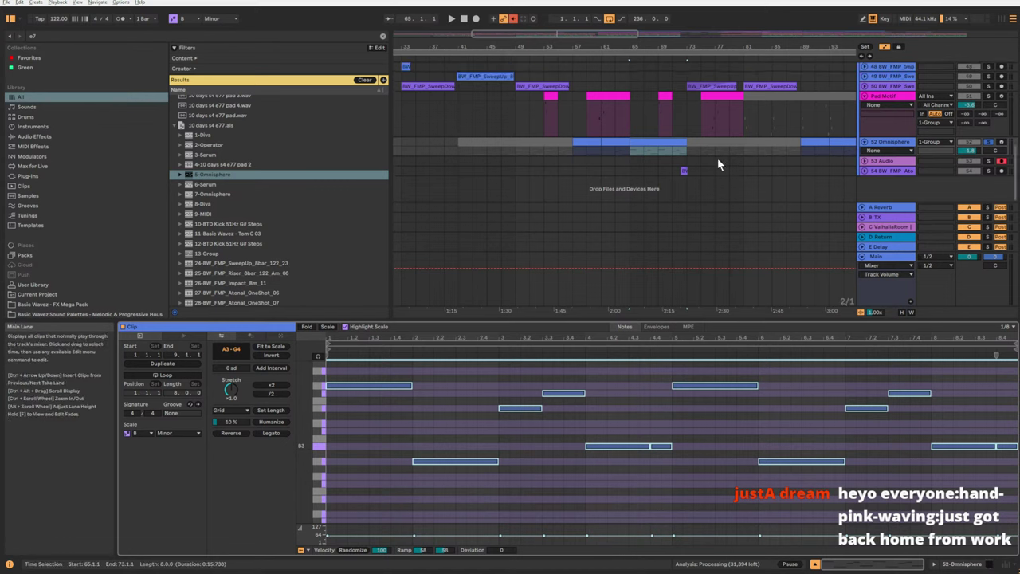
Unsolo the Omnisphere track and play its clip from bar 65 within the full mix.
{"action": "left_click", "coordinate": [643, 141]}
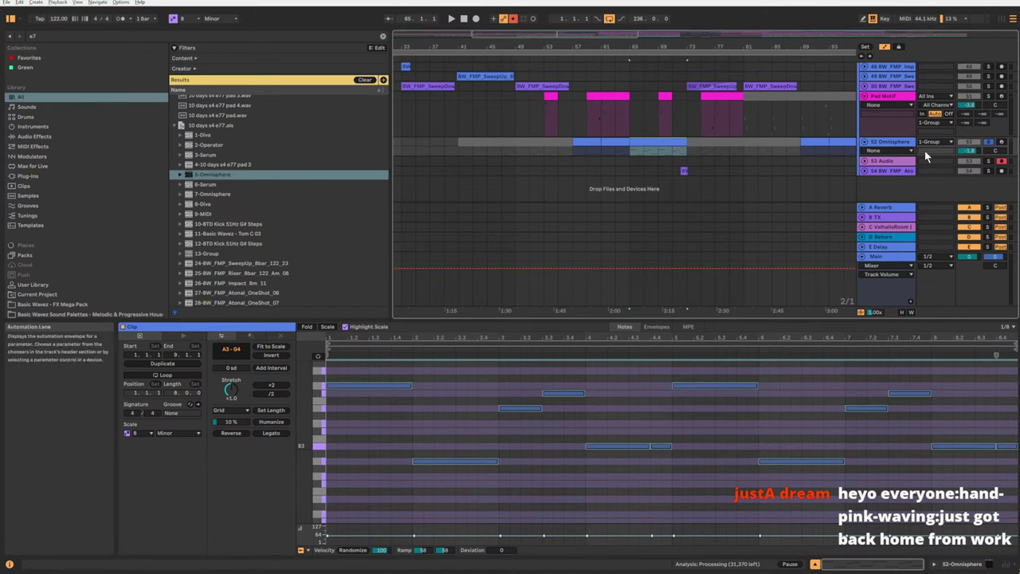
{"action": "key", "text": "space"}
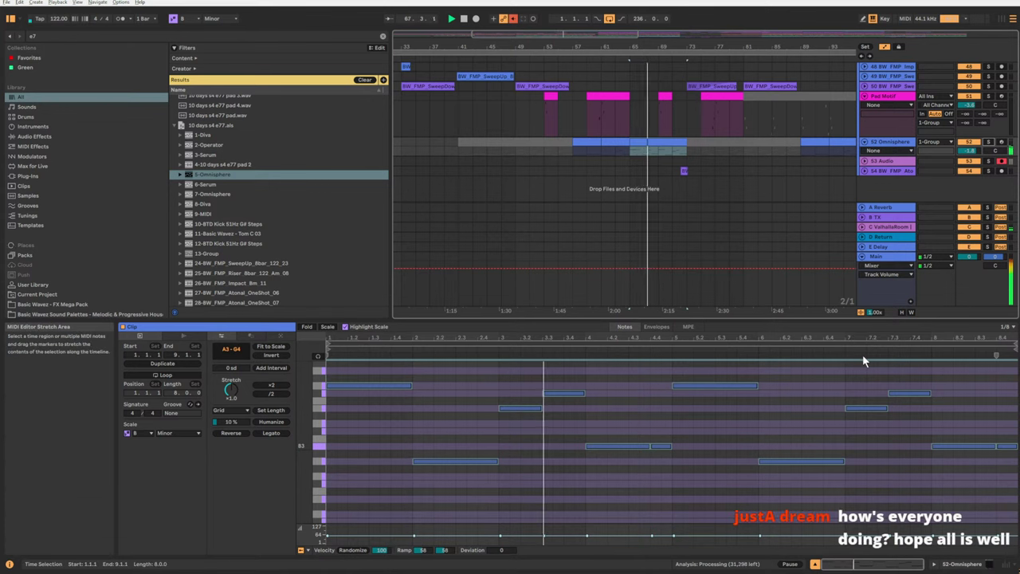
{"action": "key", "text": "space"}
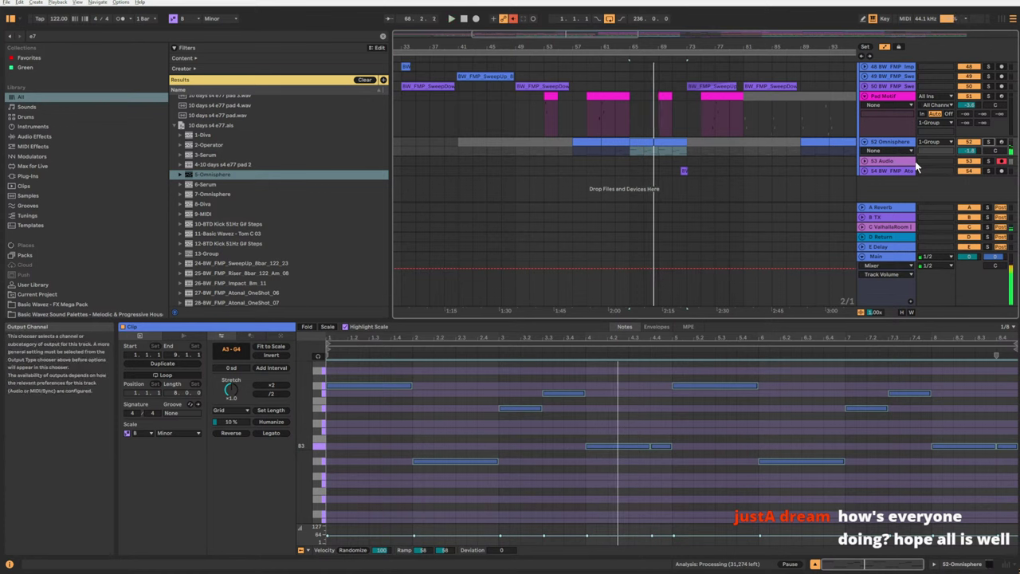
Move the 8-bar Omnisphere clip to bar 33 and raise the track's volume to 6 dB during playback.
{"action": "left_click", "coordinate": [651, 140]}
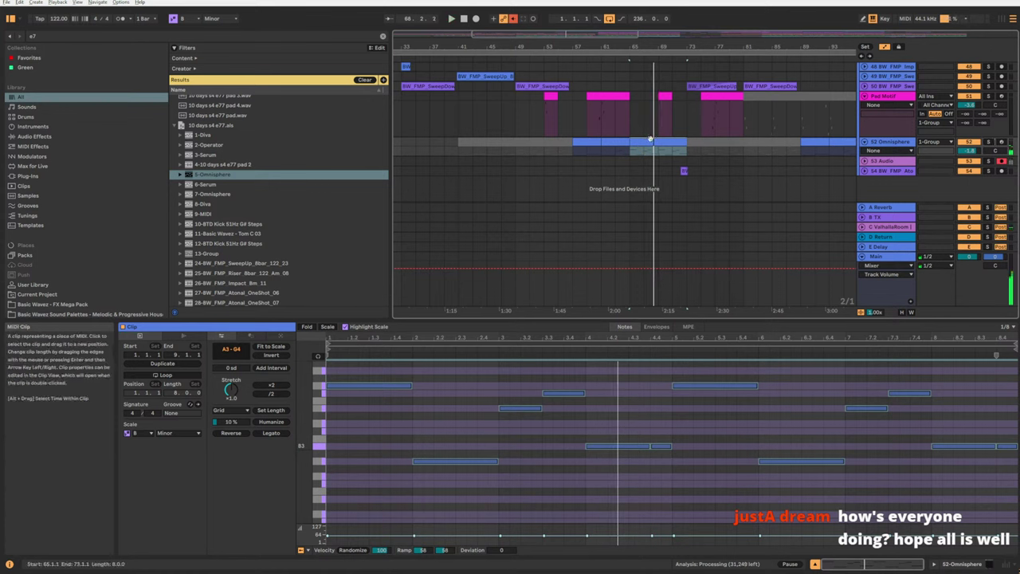
{"action": "left_click_drag", "start_coordinate": [660, 140], "coordinate": [437, 144]}
{"action": "key", "text": "space"}
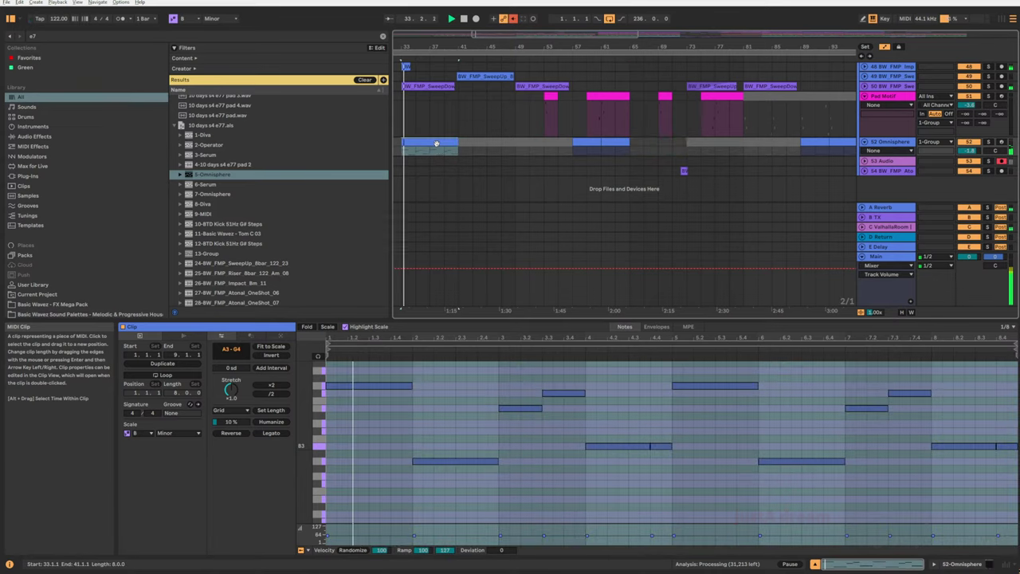
{"action": "left_click_drag", "start_coordinate": [969, 151], "coordinate": [969, 135]}
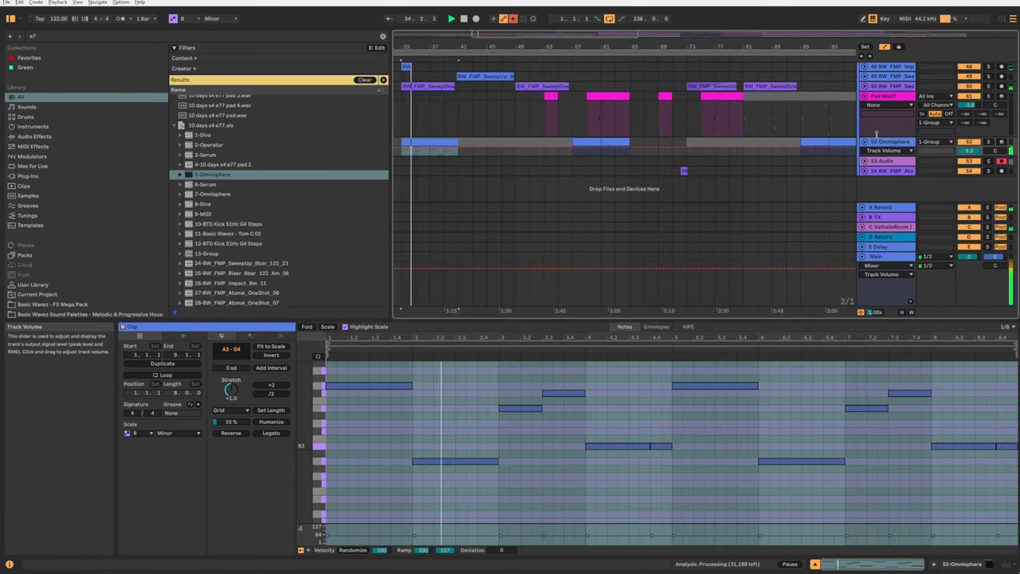
{"action": "double_click", "coordinate": [881, 142]}
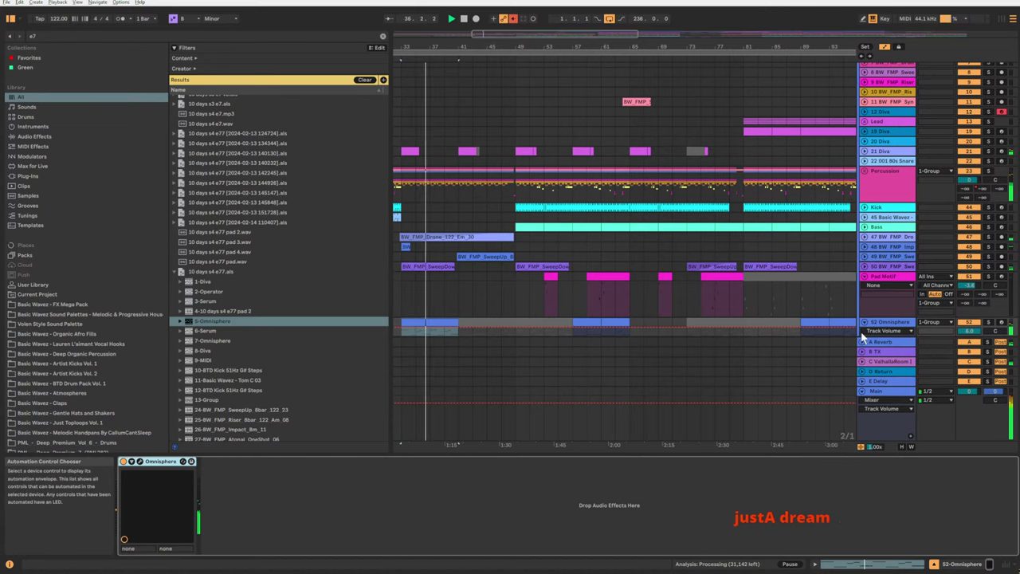
{"action": "scroll", "coordinate": [548, 282], "scroll_direction": "down", "scroll_amount": 3}
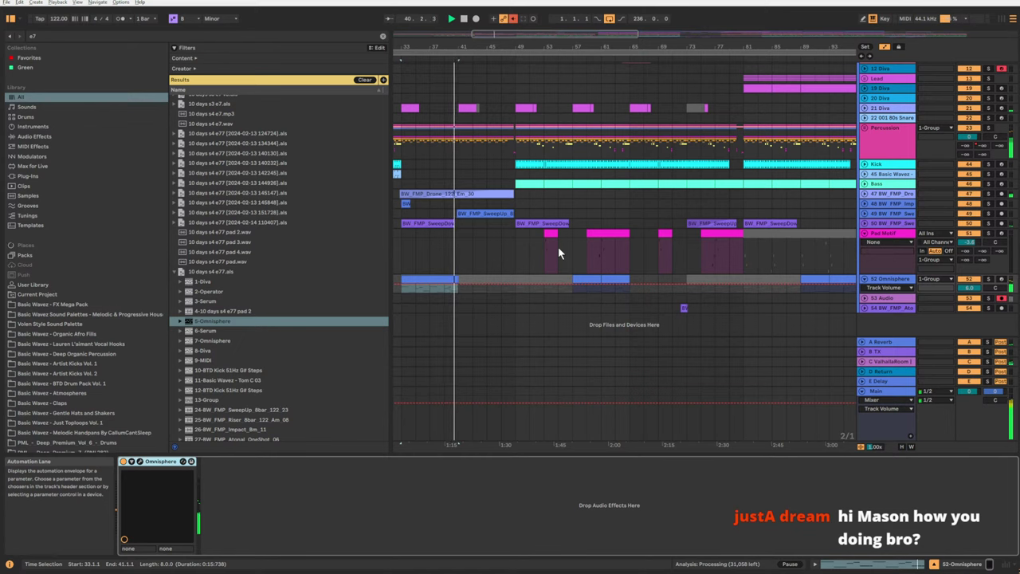
Duplicate the Omnisphere clip at bar 33 so the copy fills bars 41 to 49.
{"action": "left_click", "coordinate": [439, 275]}
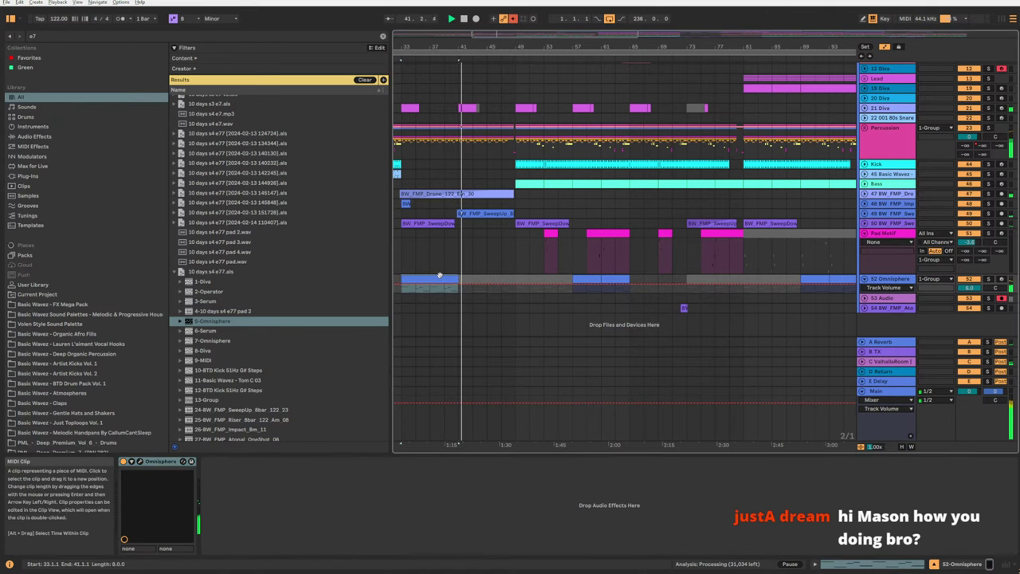
{"action": "key", "text": "ctrl+d"}
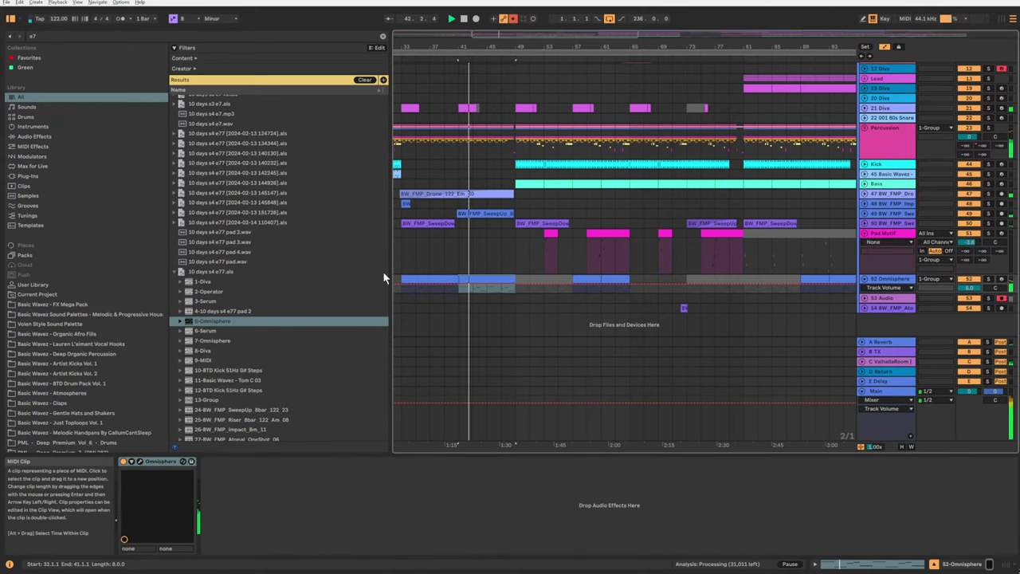
Stop playback and deactivate the two A3 notes at 2.1.1 and 6.1.1 in the Omnisphere clip at bar 33.
{"action": "key", "text": "space"}
{"action": "double_click", "coordinate": [408, 277]}
{"action": "left_click_drag", "start_coordinate": [427, 439], "coordinate": [463, 494]}
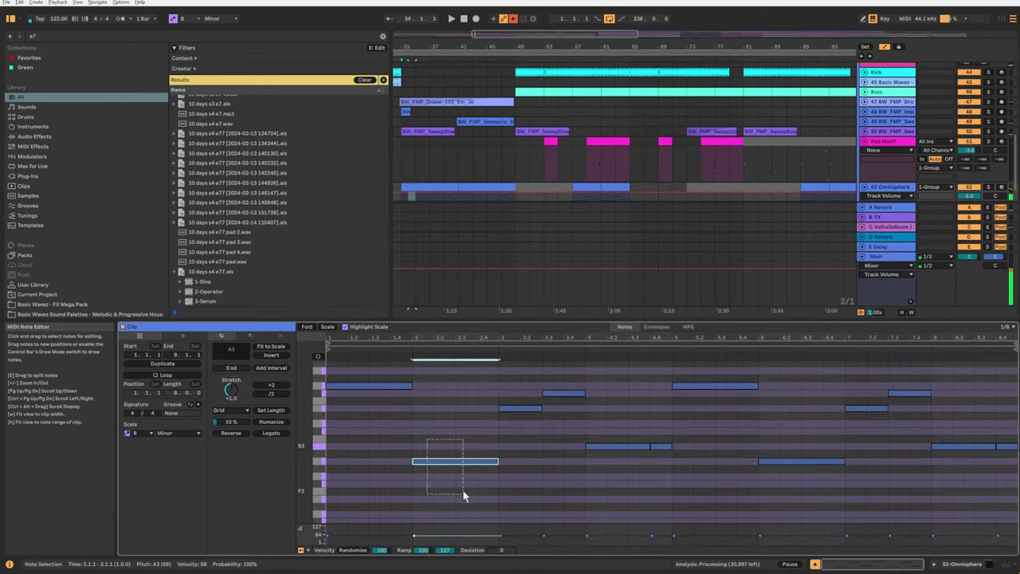
{"action": "key", "text": "0"}
{"action": "left_click_drag", "start_coordinate": [774, 436], "coordinate": [818, 506]}
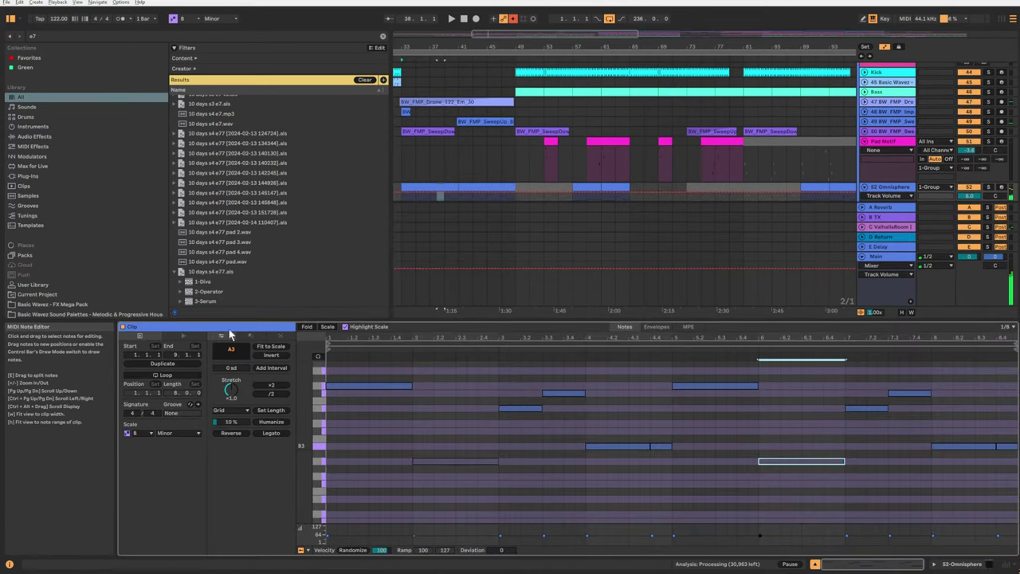
Play the edited Omnisphere clip and select its copy between bars 41 and 49.
{"action": "key", "text": "space"}
{"action": "left_click", "coordinate": [486, 191]}
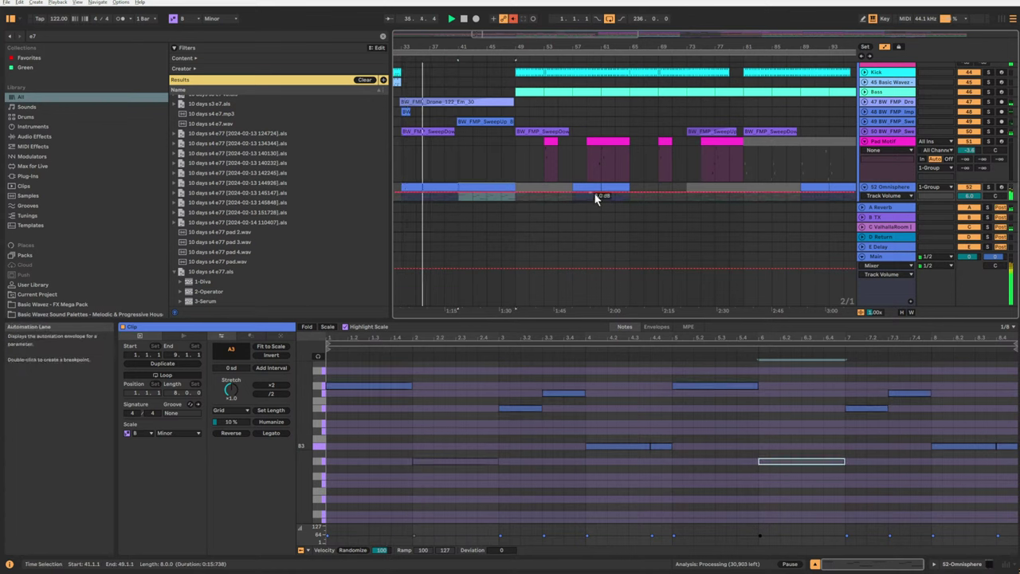
Copy the Omnisphere clip at bar 41 to the same bar on the Pad Motif track and transpose all its notes down an octave.
{"action": "left_click", "coordinate": [862, 257]}
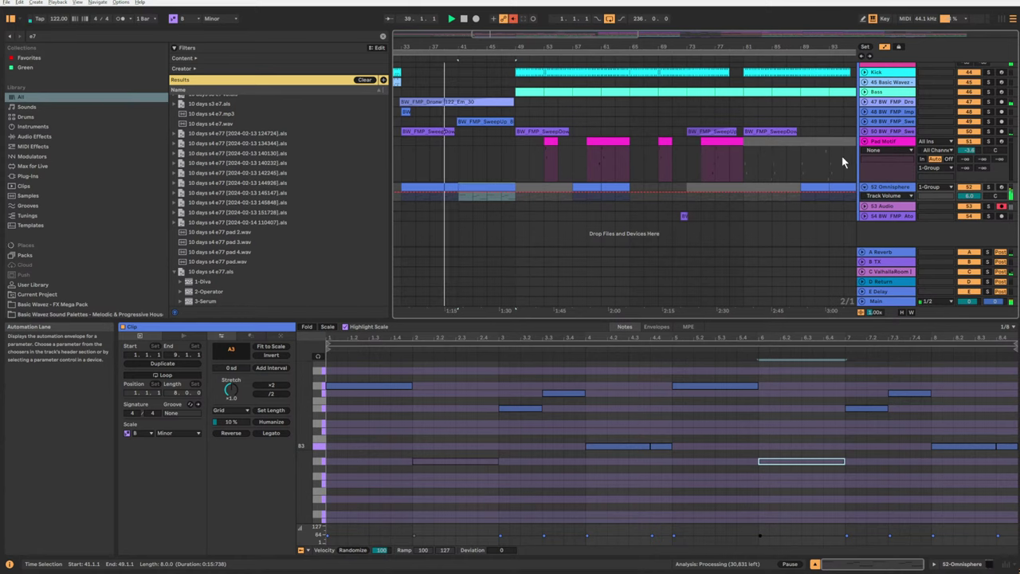
{"action": "left_click", "coordinate": [488, 169]}
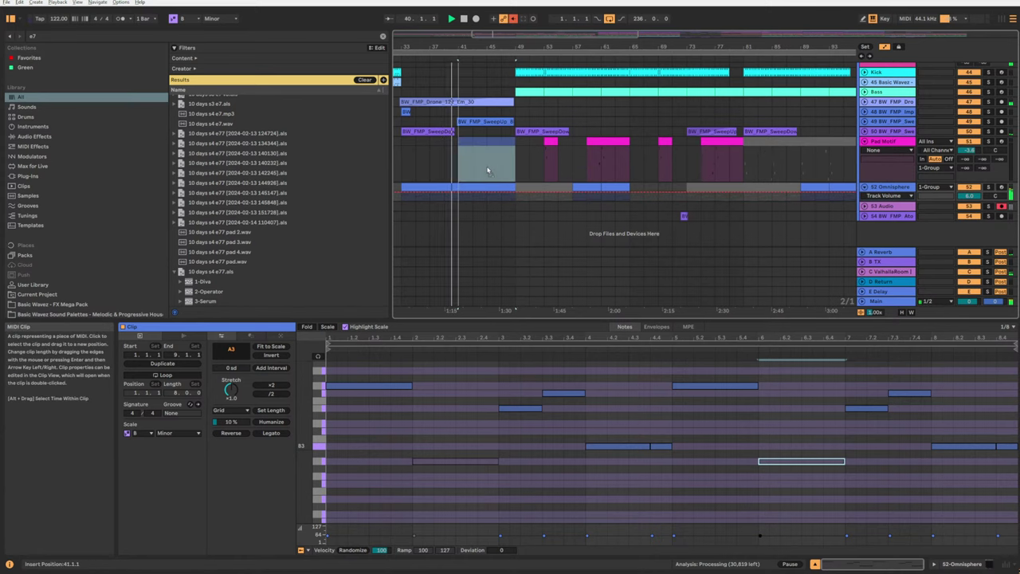
{"action": "left_click", "coordinate": [486, 140]}
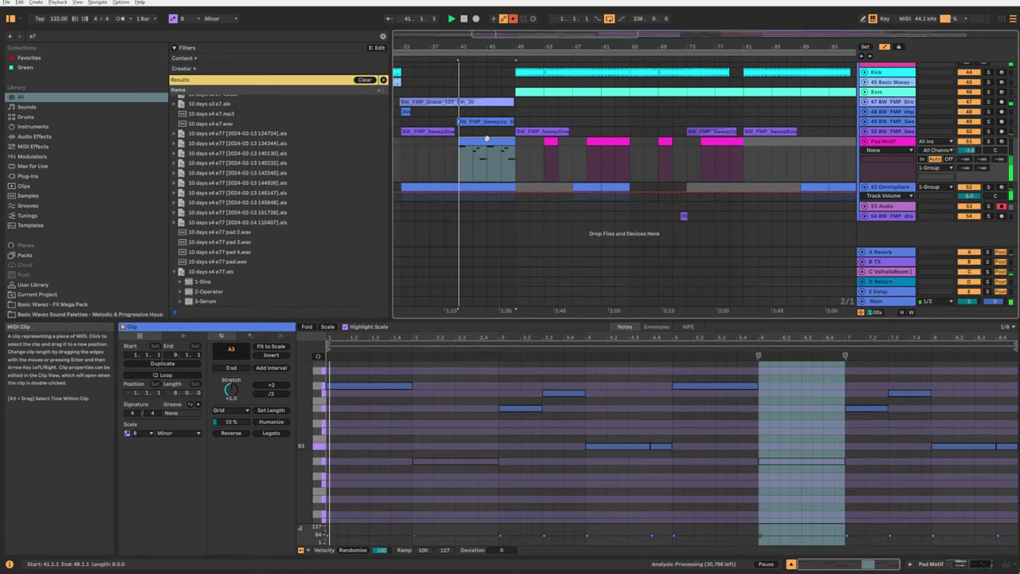
{"action": "key", "text": "ctrl+a"}
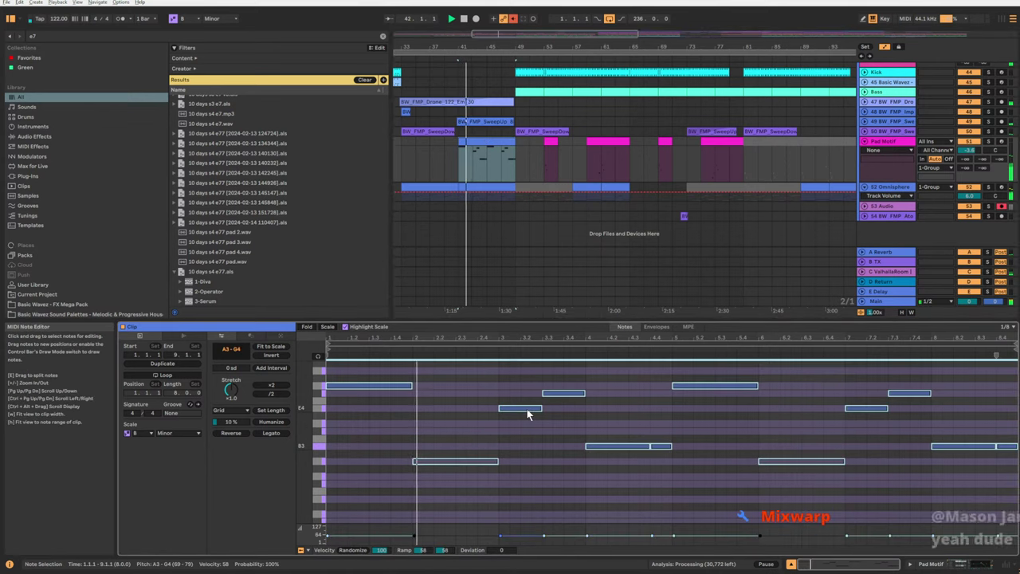
{"action": "key", "text": "shift+Down"}
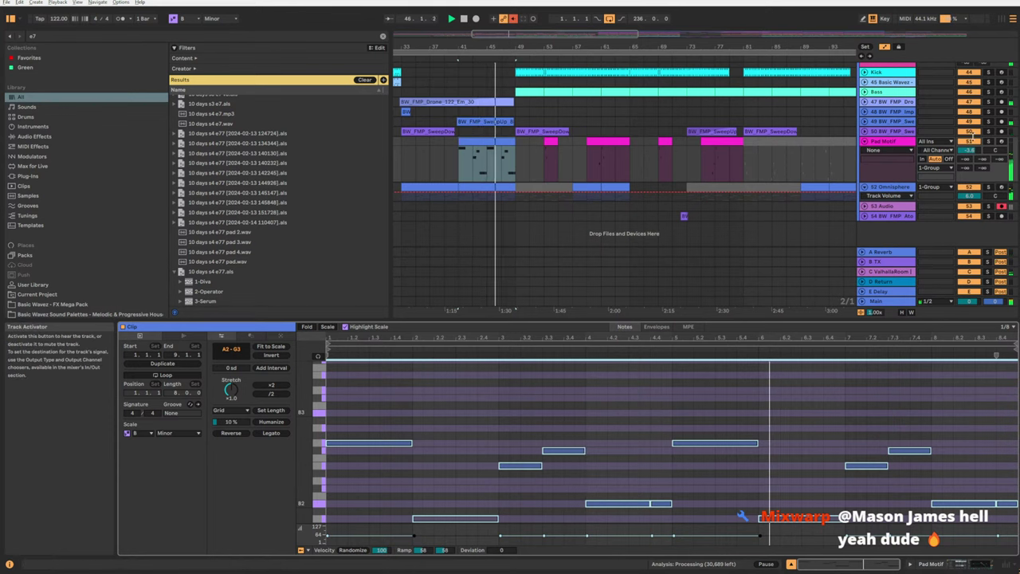
Mute the Pad Motif track, move the Omnisphere clip from bar 41 to bar 49, and play it back.
{"action": "left_click", "coordinate": [968, 141]}
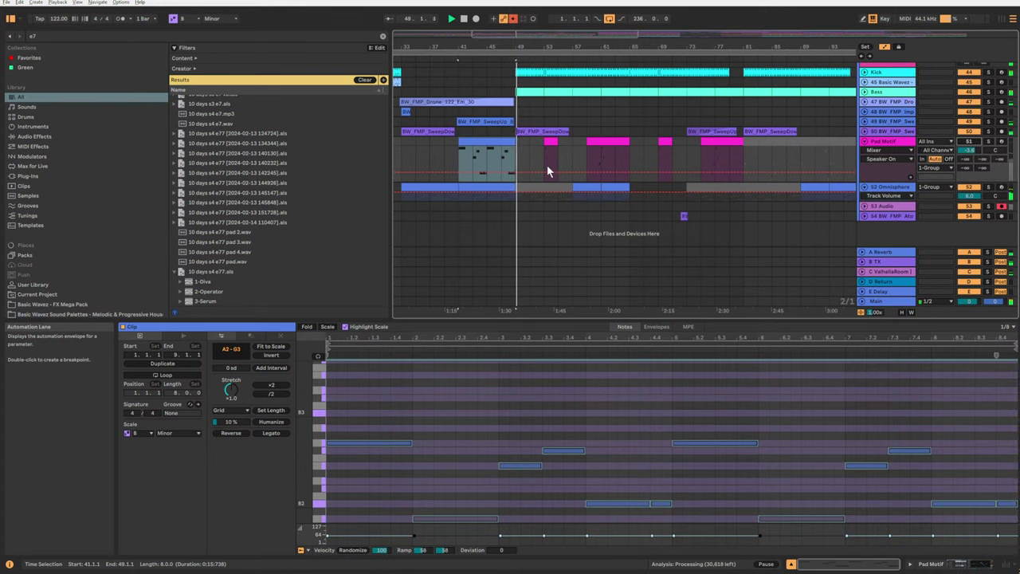
{"action": "left_click", "coordinate": [529, 146]}
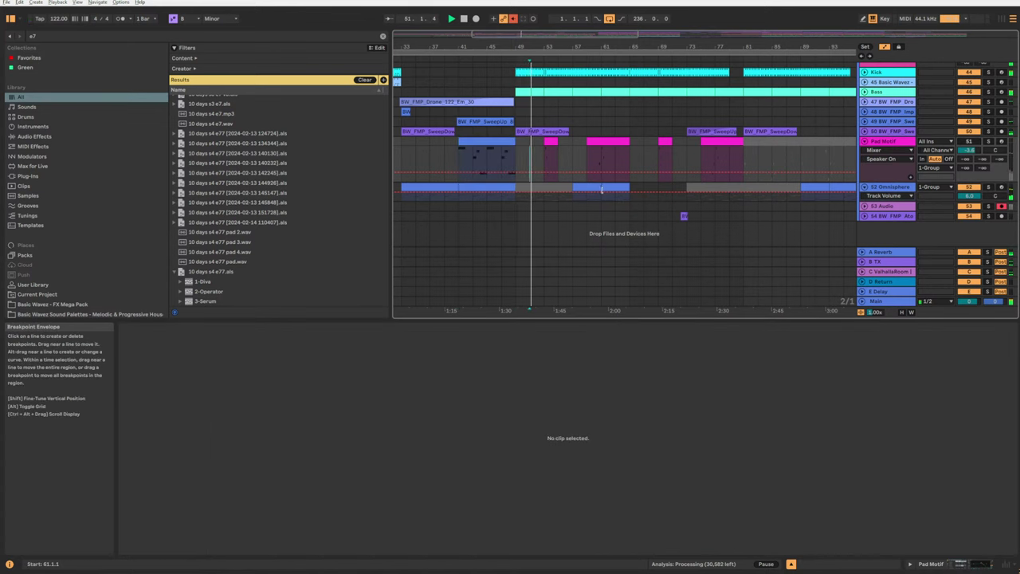
{"action": "left_click", "coordinate": [484, 187]}
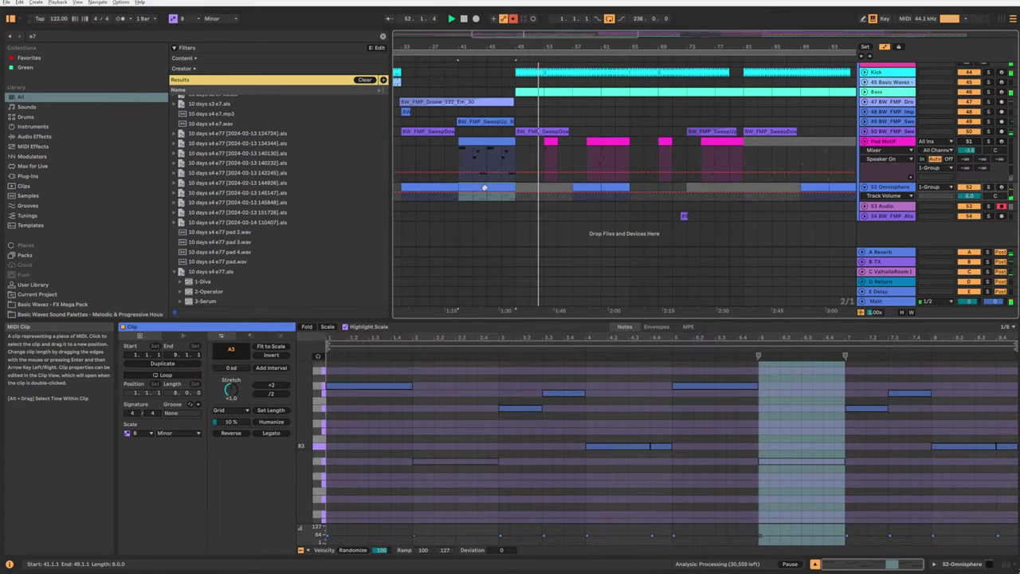
{"action": "left_click", "coordinate": [535, 190]}
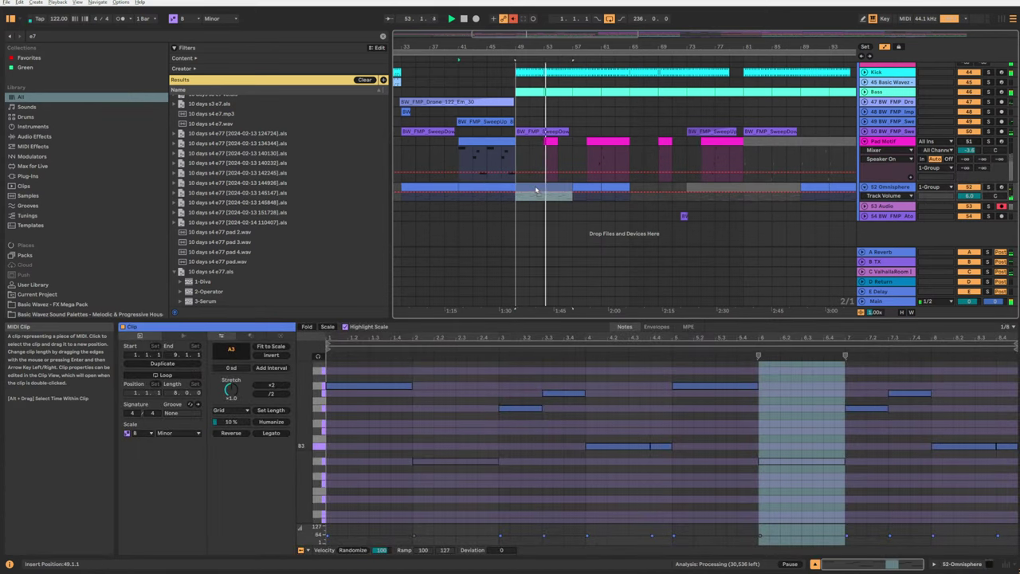
{"action": "left_click_drag", "start_coordinate": [535, 189], "coordinate": [534, 185]}
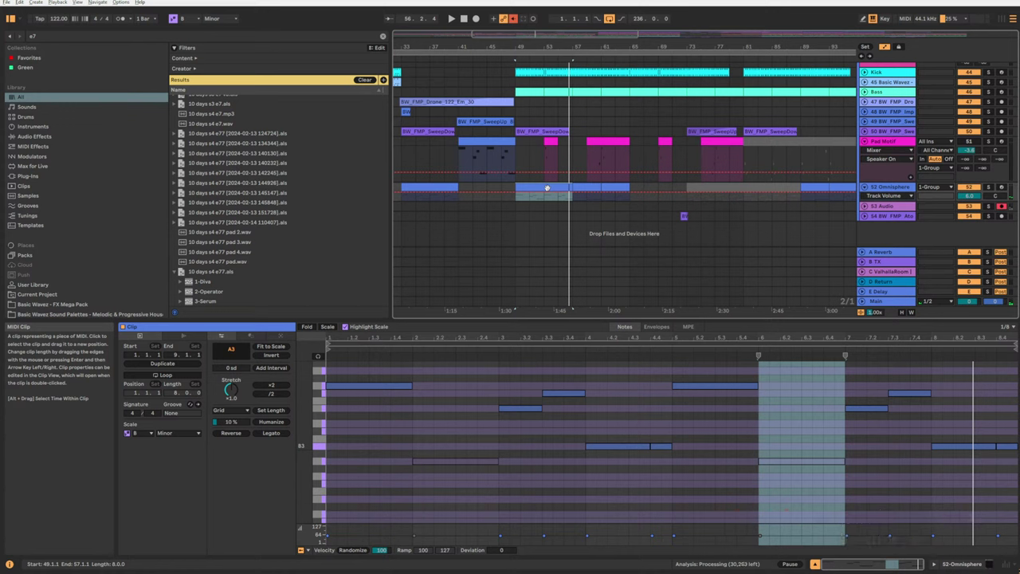
{"action": "key", "text": "space"}
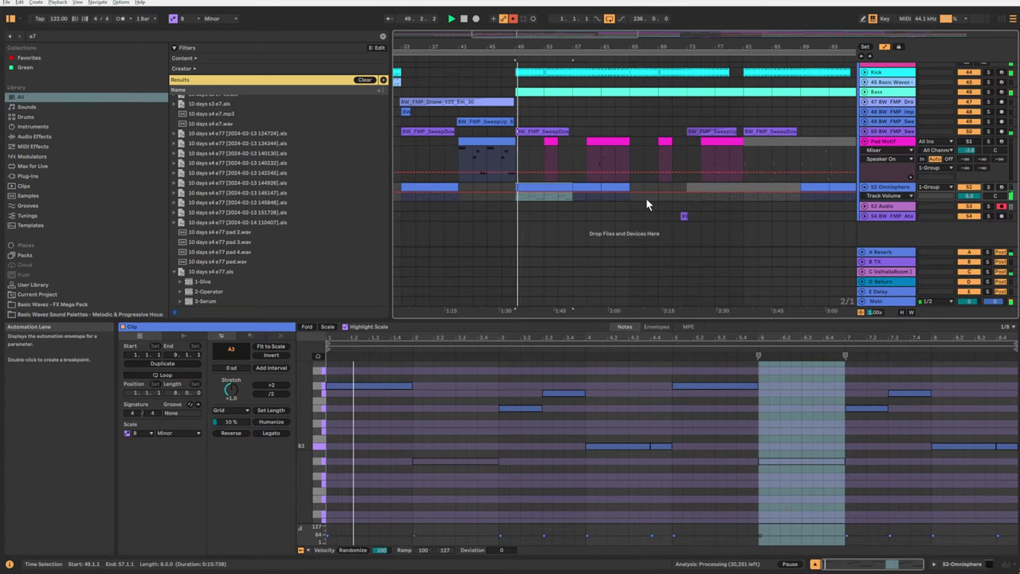
{"action": "key", "text": "space"}
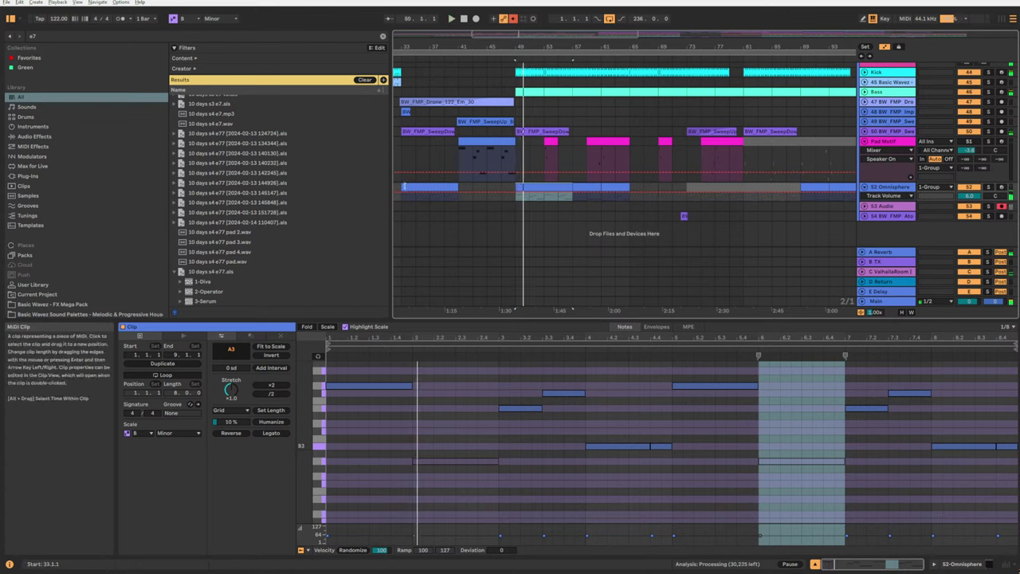
Trim the start of the Omnisphere clip at bar 33 to bar 35 and set the track's volume to 4.9 dB.
{"action": "left_click", "coordinate": [396, 188]}
{"action": "key", "text": "space"}
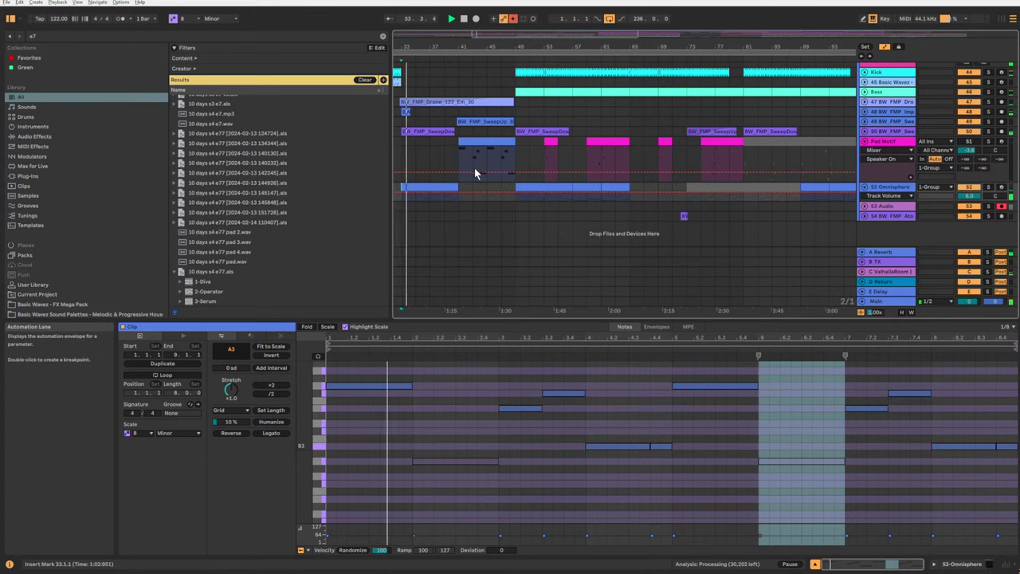
{"action": "left_click", "coordinate": [406, 186]}
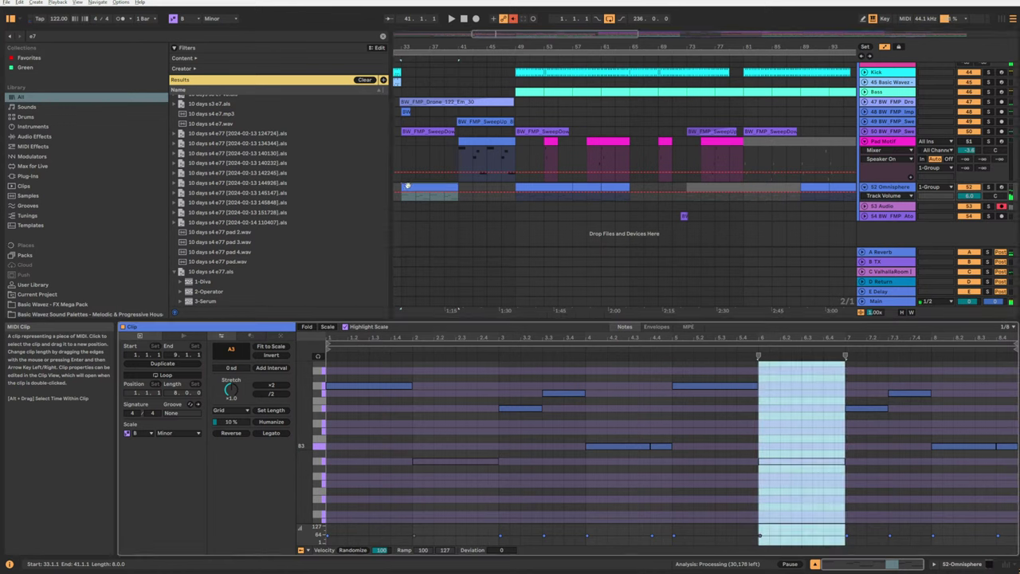
{"action": "left_click", "coordinate": [400, 191]}
{"action": "key", "text": "space"}
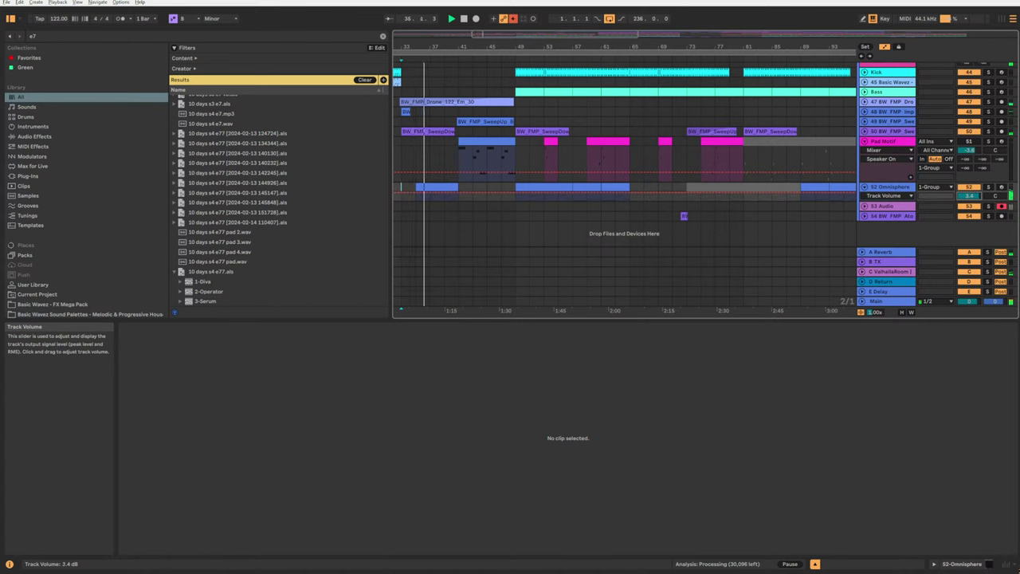
{"action": "double_click", "coordinate": [972, 196]}
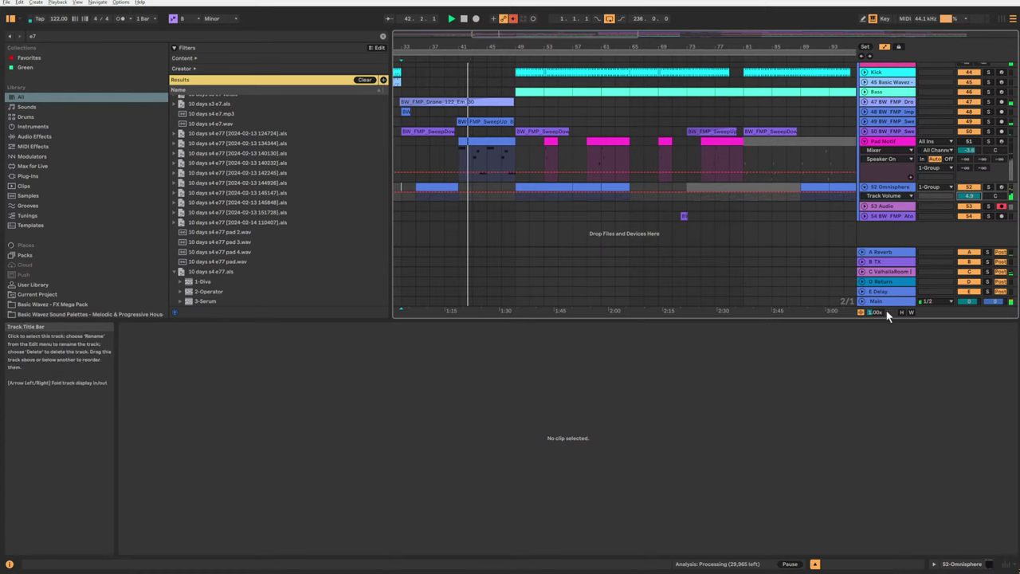
Trim the start of the Omnisphere clip at bar 49 to bar 51 and delete the two clips spanning bars 57 to 65.
{"action": "left_click_drag", "start_coordinate": [888, 315], "coordinate": [886, 374]}
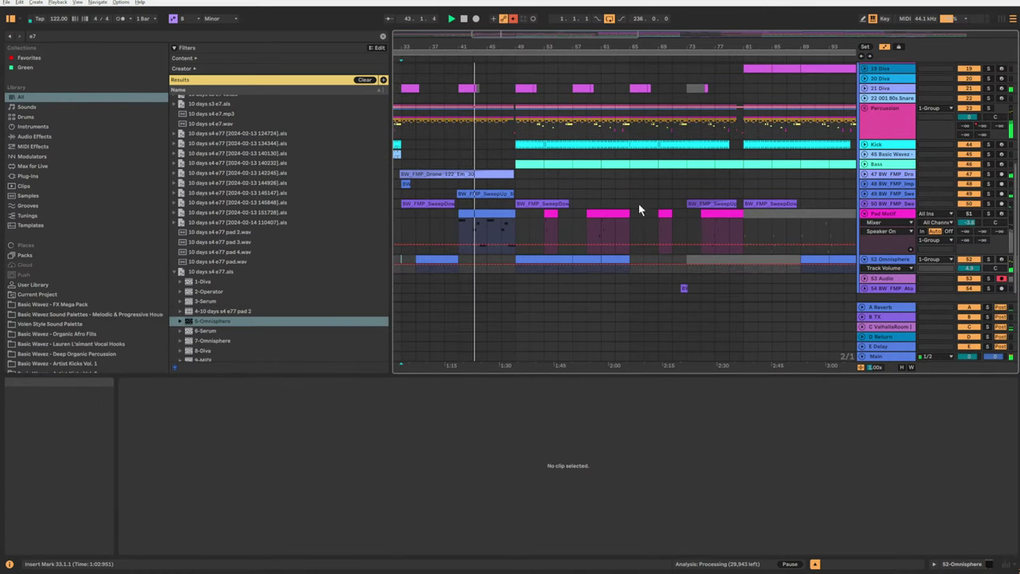
{"action": "left_click_drag", "start_coordinate": [528, 45], "coordinate": [613, 34]}
{"action": "scroll", "coordinate": [638, 269], "scroll_direction": "down", "scroll_amount": 1}
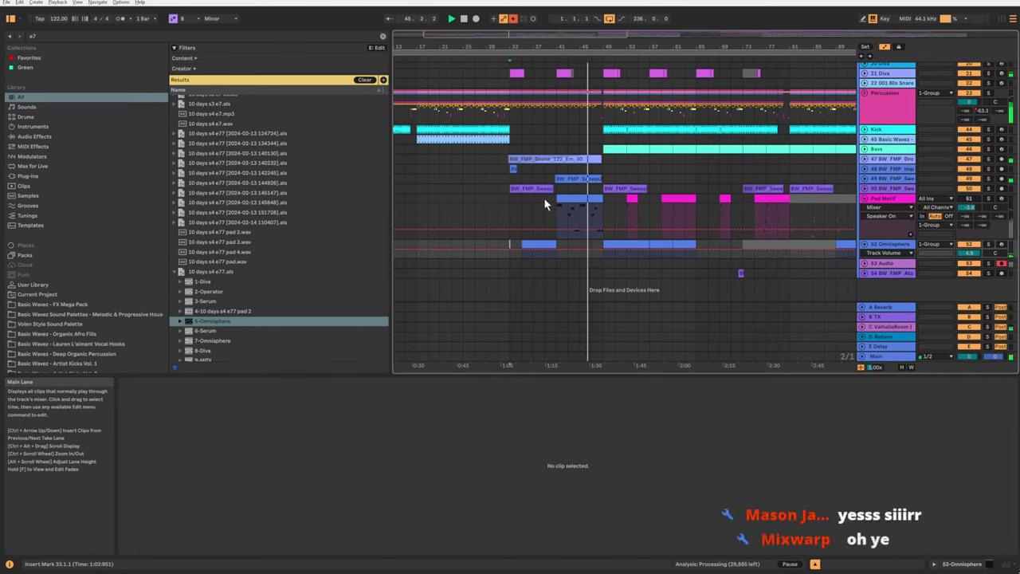
{"action": "left_click_drag", "start_coordinate": [604, 244], "coordinate": [614, 244]}
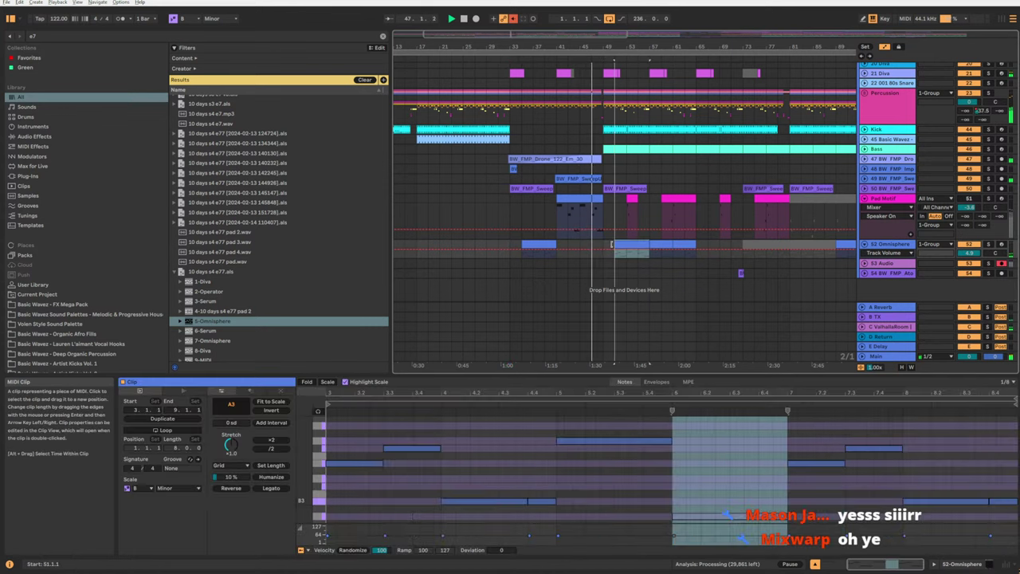
{"action": "left_click", "coordinate": [665, 244]}
{"action": "left_click", "coordinate": [683, 243], "text": "shift"}
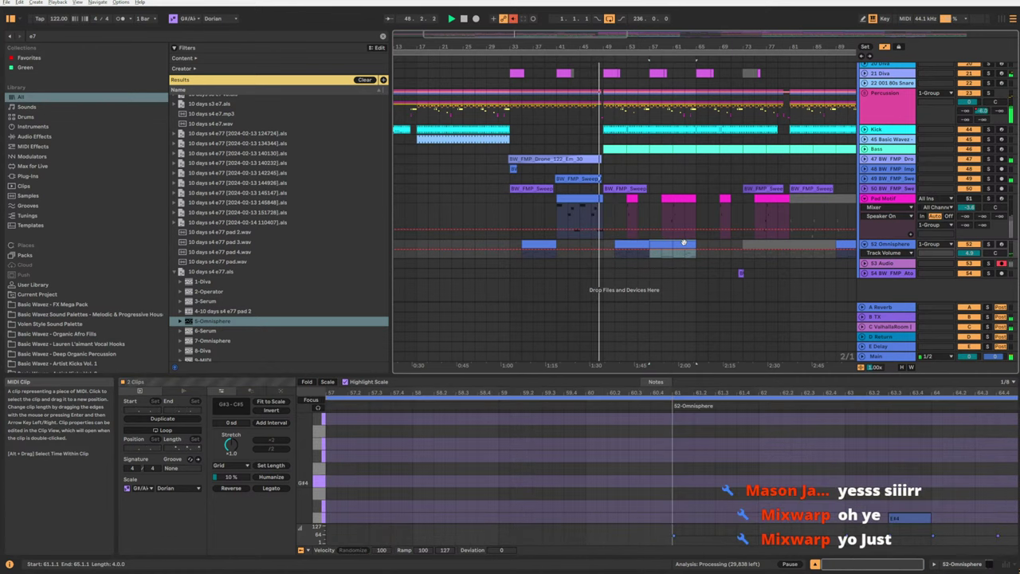
{"action": "key", "text": "Delete"}
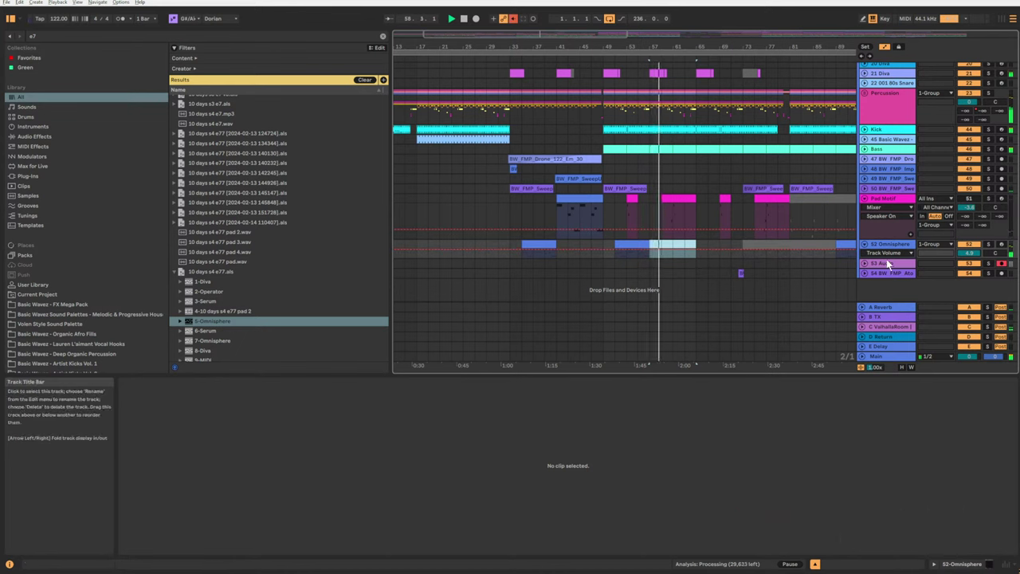
Unmute the Pad Motif track and deactivate its clip spanning bars 41 to 49.
{"action": "left_click_drag", "start_coordinate": [888, 263], "coordinate": [891, 280]}
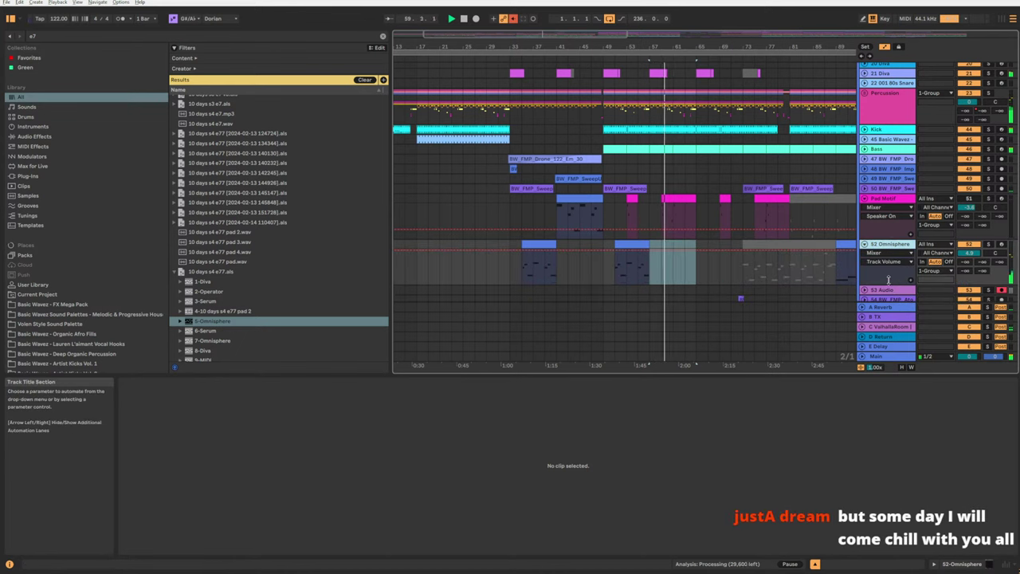
{"action": "left_click_drag", "start_coordinate": [569, 35], "coordinate": [583, 20]}
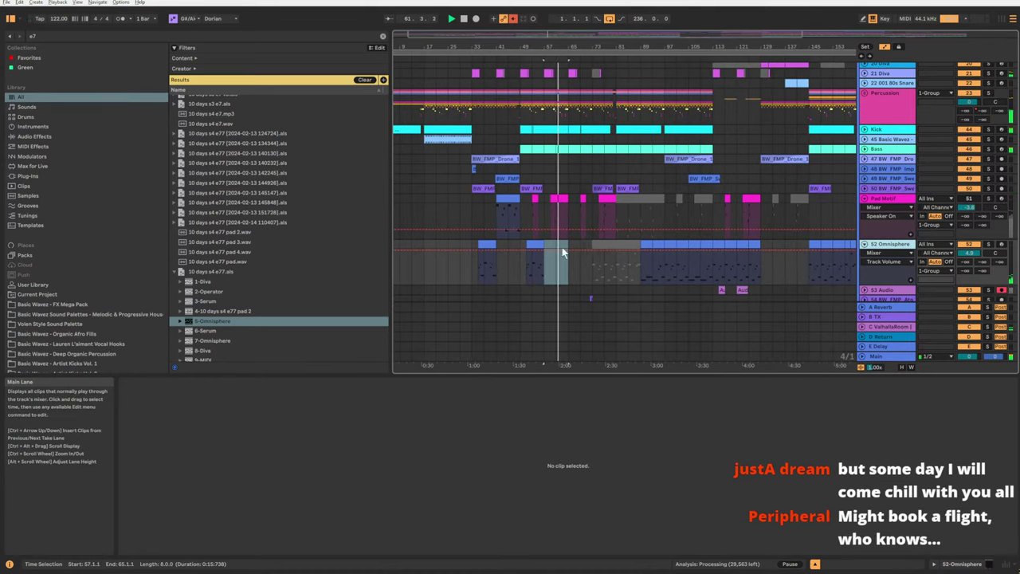
{"action": "left_click", "coordinate": [534, 244]}
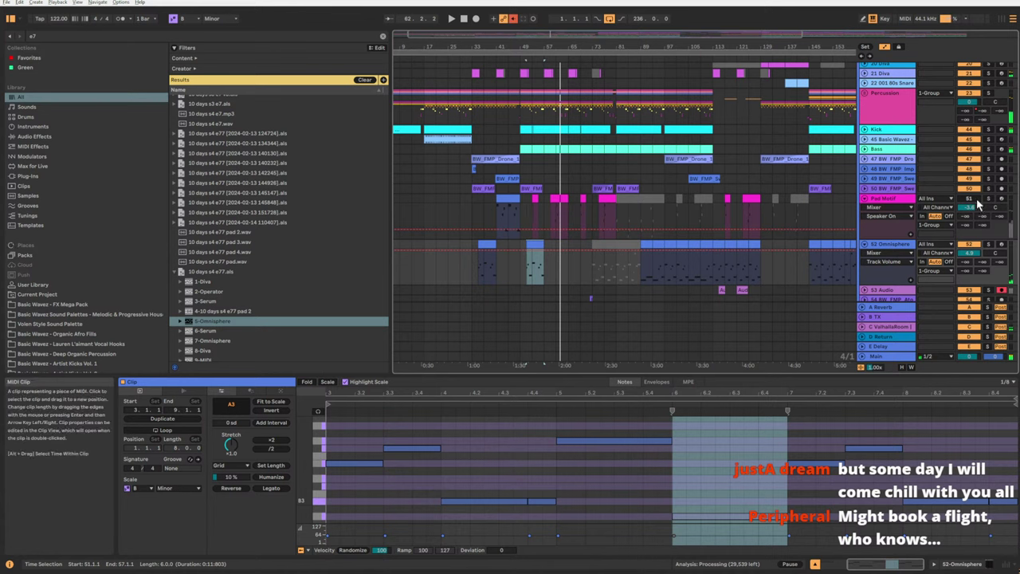
{"action": "left_click", "coordinate": [509, 200]}
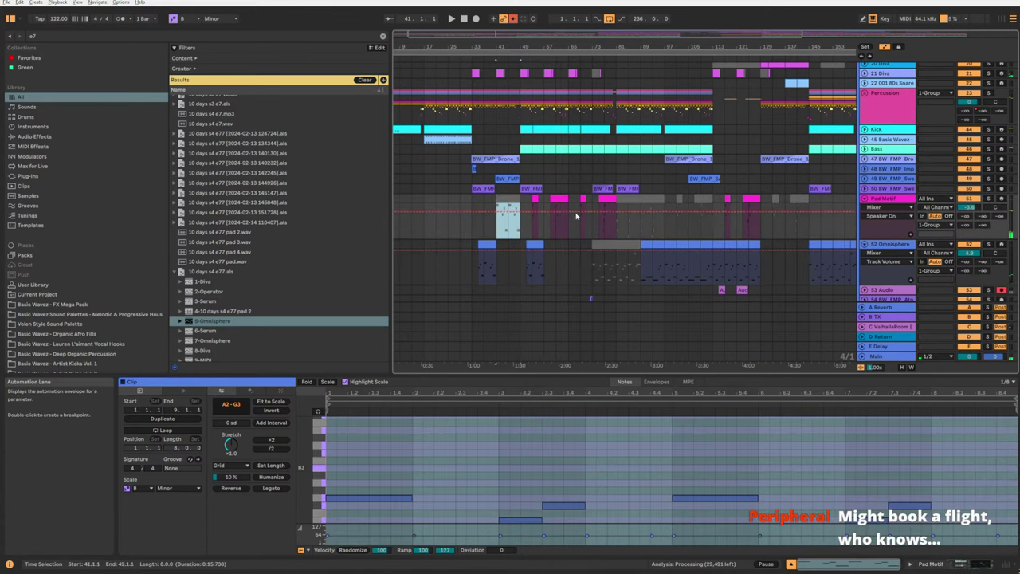
{"action": "key", "text": "space"}
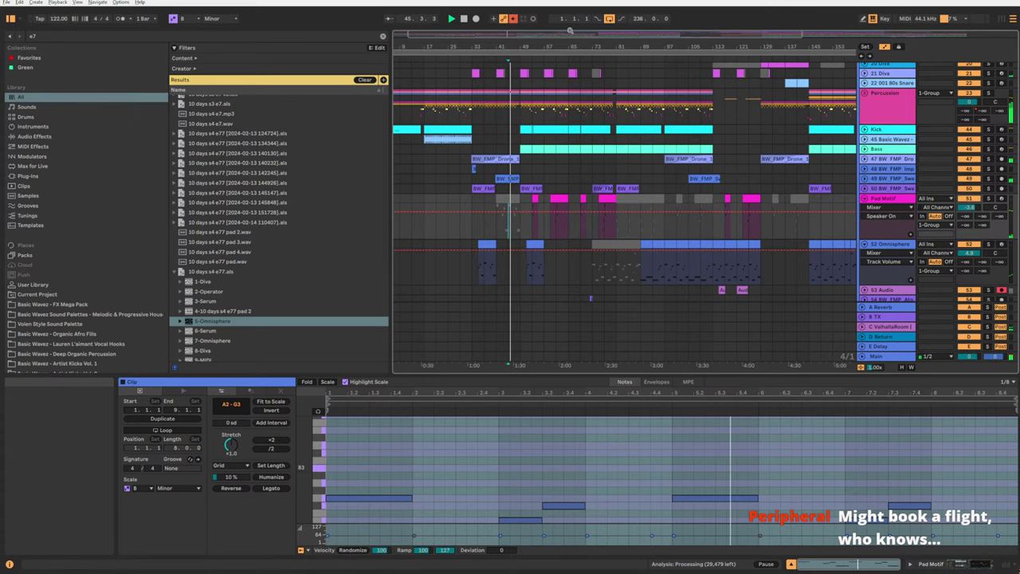
Resize the Omnisphere clip at bar 51 to span bars 49 to 53 and split it at bar 51.
{"action": "left_click_drag", "start_coordinate": [568, 33], "coordinate": [563, 244]}
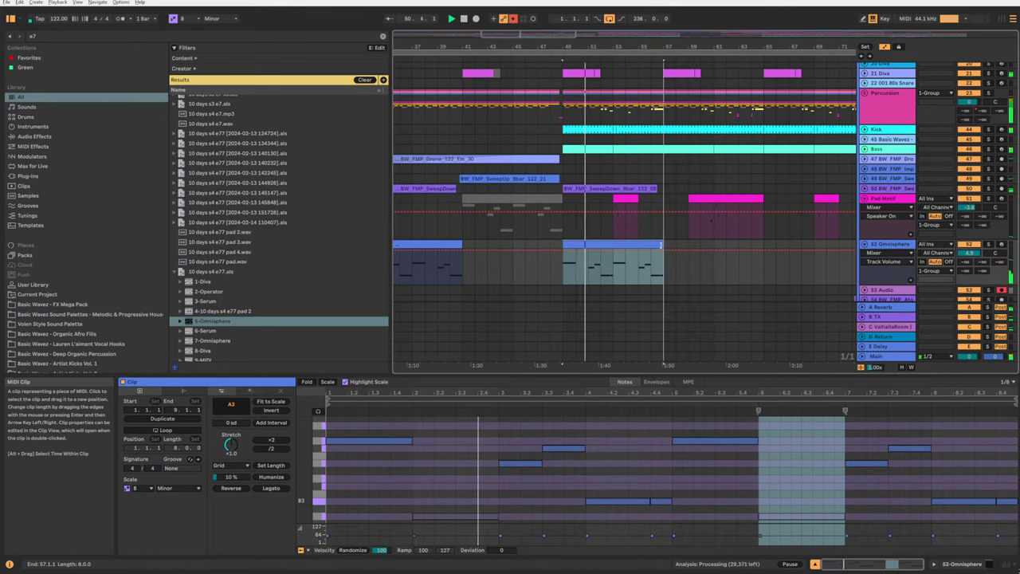
{"action": "left_click_drag", "start_coordinate": [661, 244], "coordinate": [613, 246]}
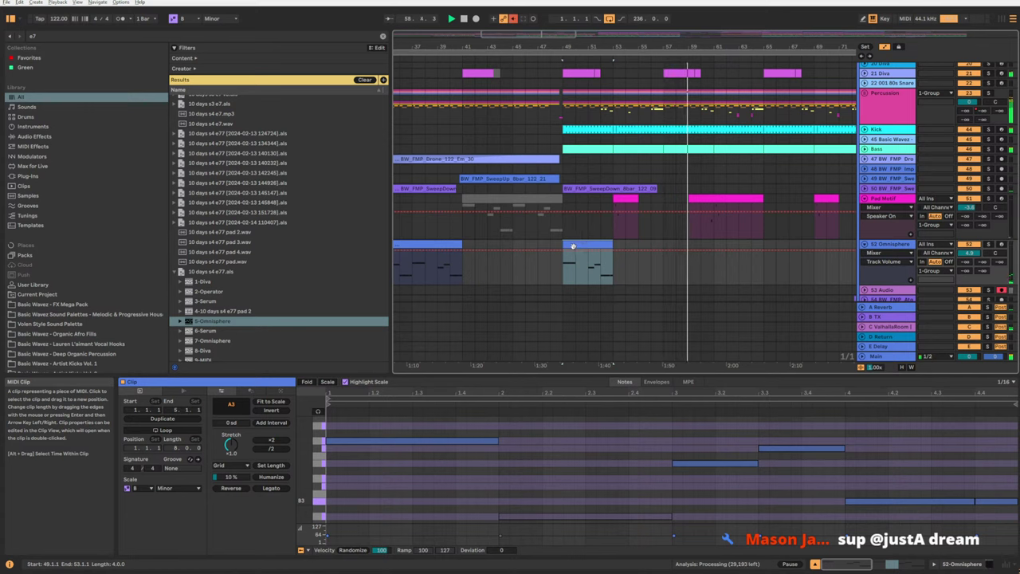
{"action": "left_click", "coordinate": [595, 262]}
{"action": "key", "text": "ctrl+e"}
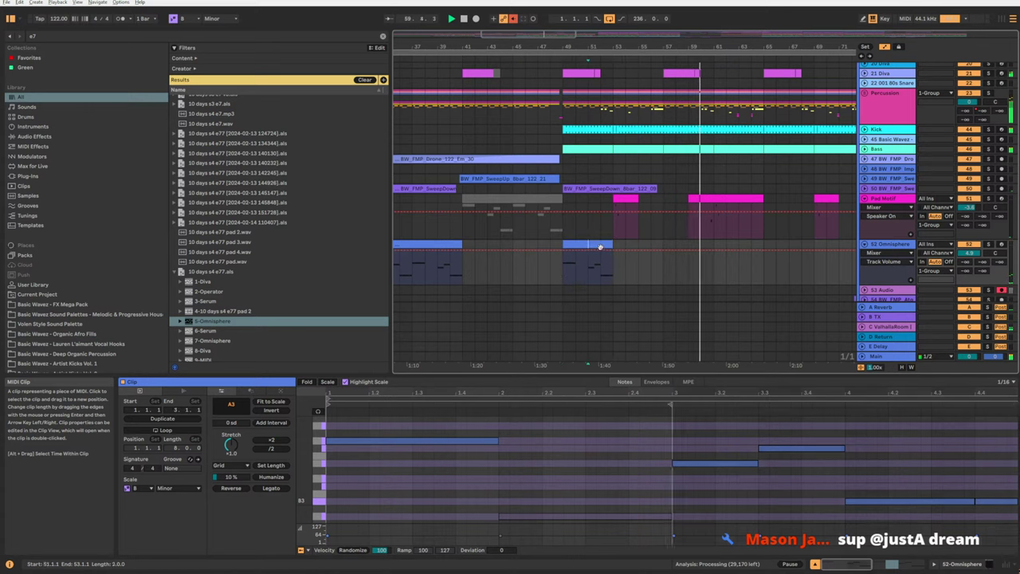
Copy the second half of the split Omnisphere clip to bar 59 and deactivate the first half at bar 49.
{"action": "left_click_drag", "start_coordinate": [599, 246], "coordinate": [701, 262], "text": "ctrl"}
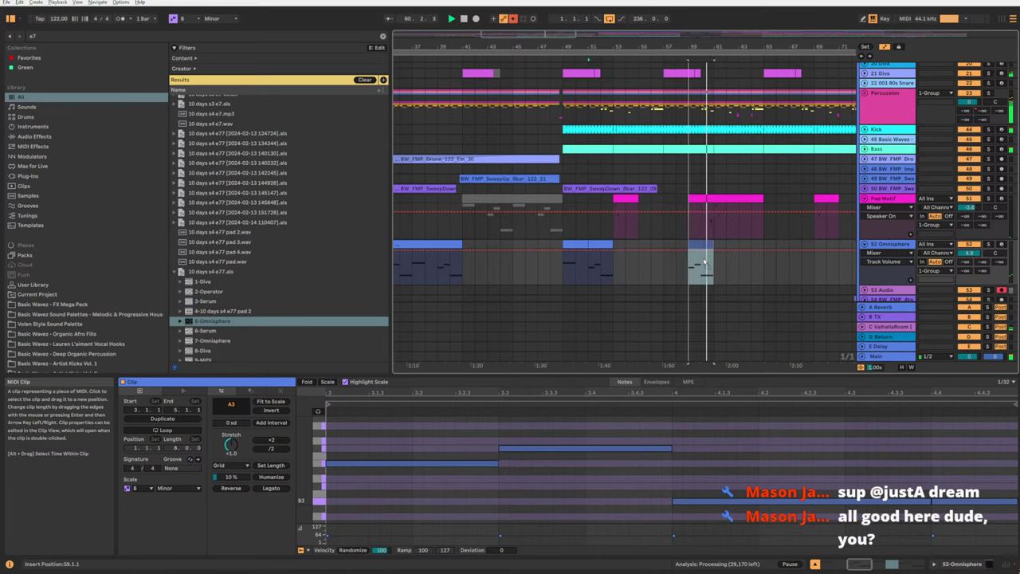
{"action": "left_click", "coordinate": [657, 235]}
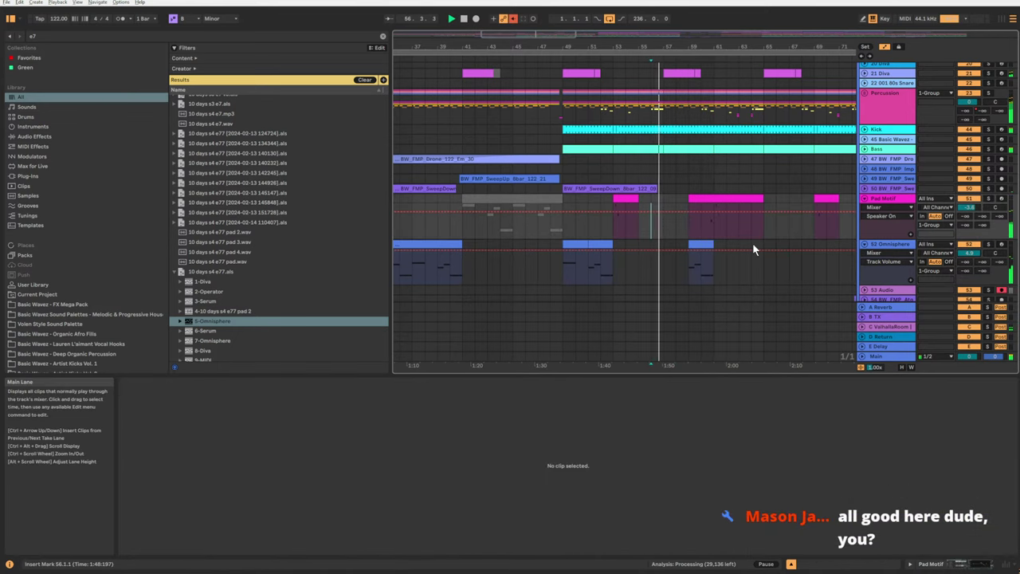
{"action": "left_click", "coordinate": [576, 244]}
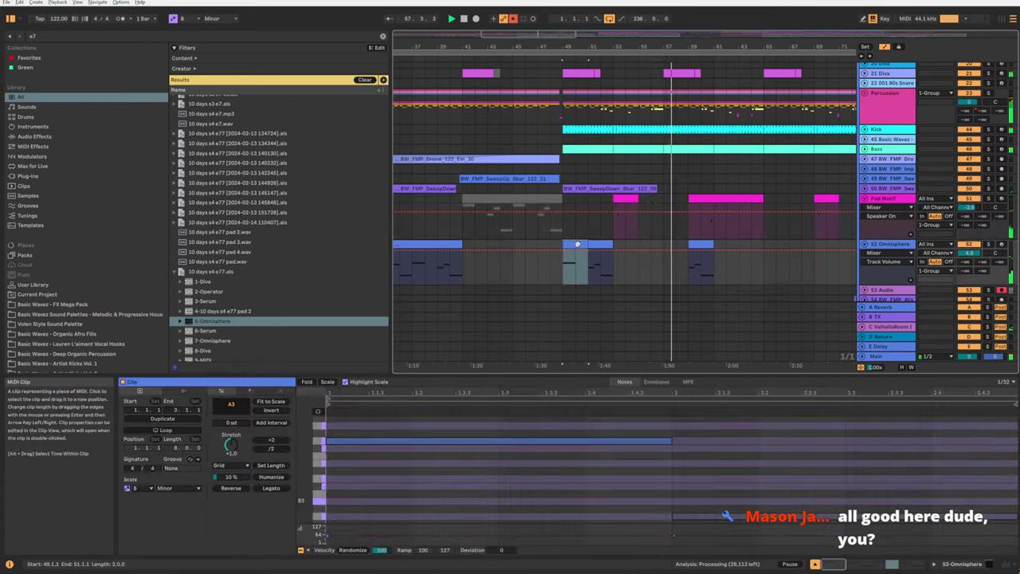
{"action": "key", "text": "0"}
Delete the last short B3 note from the Omnisphere clip at bar 59 and mute the Omnisphere track.
{"action": "left_click", "coordinate": [705, 244]}
{"action": "double_click", "coordinate": [706, 244]}
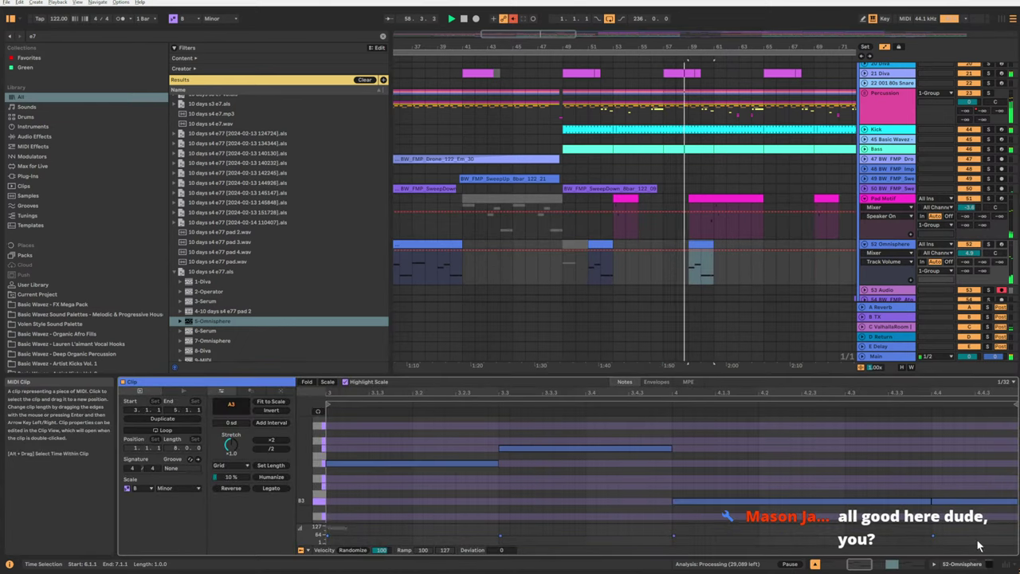
{"action": "double_click", "coordinate": [961, 502]}
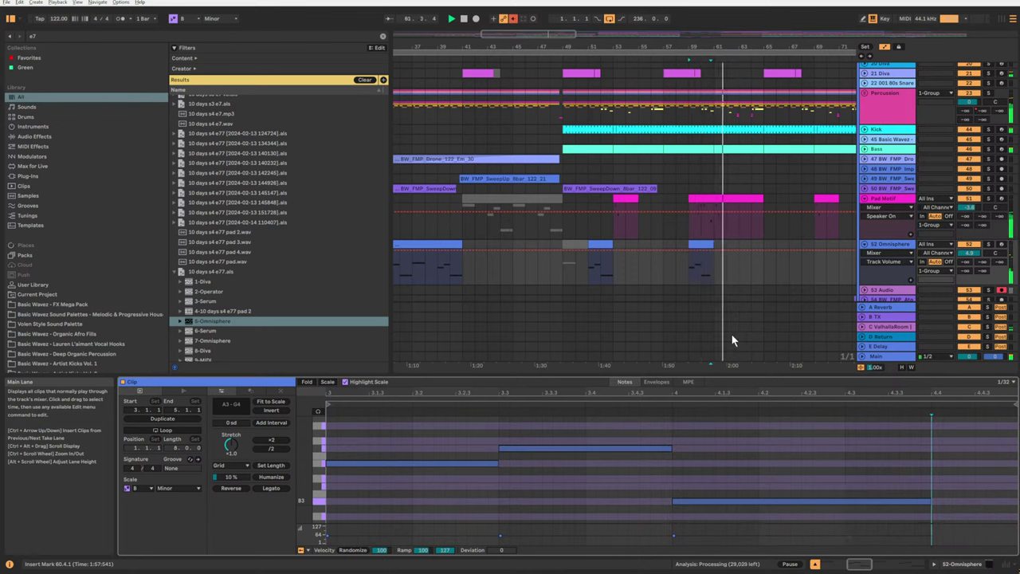
{"action": "left_click", "coordinate": [969, 244]}
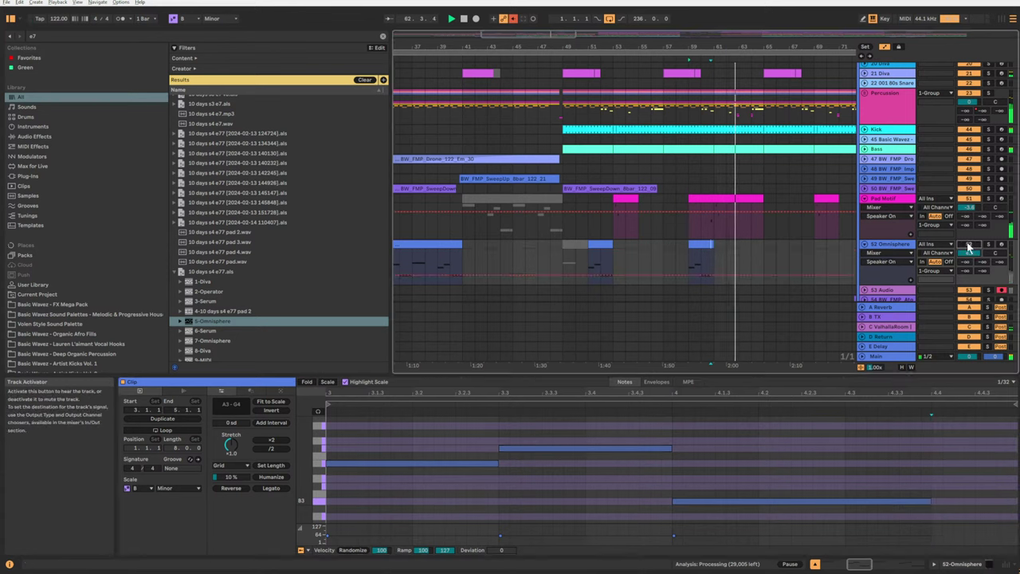
Stop playback and delete the Omnisphere clips between bars 47 and 63.
{"action": "key", "text": "space"}
{"action": "left_click_drag", "start_coordinate": [550, 34], "coordinate": [536, 20]}
{"action": "left_click_drag", "start_coordinate": [682, 257], "coordinate": [782, 256]}
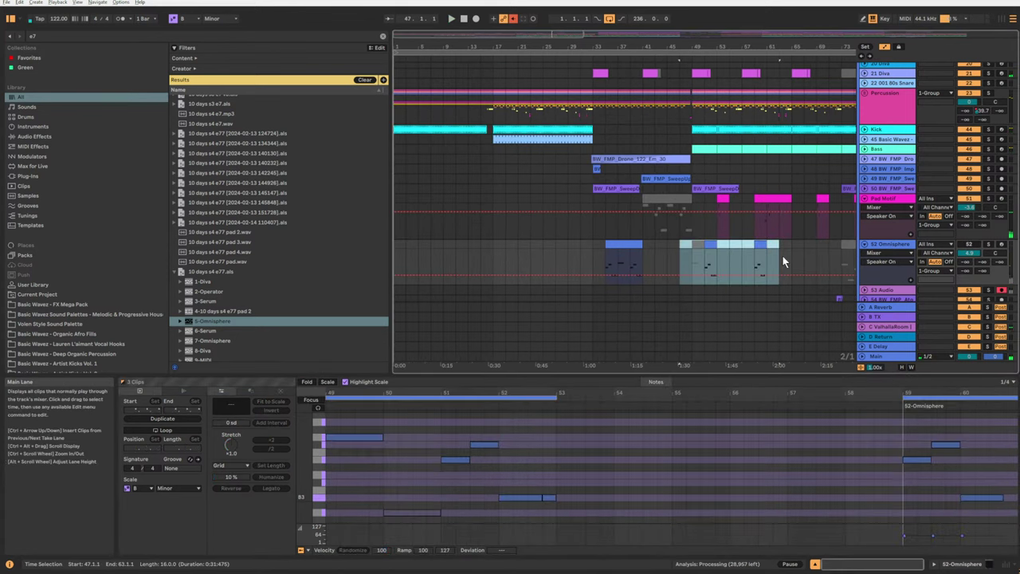
Duplicate the Omnisphere section from bars 33 to 41 so the copy fills bars 41 to 49.
{"action": "left_click", "coordinate": [629, 254]}
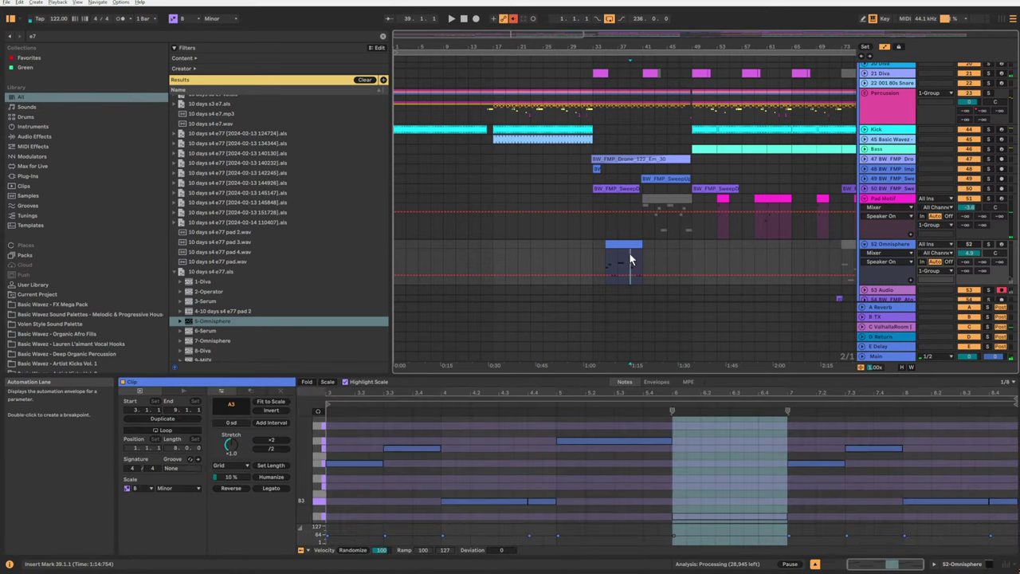
{"action": "left_click_drag", "start_coordinate": [587, 245], "coordinate": [643, 251]}
{"action": "key", "text": "ctrl+d"}
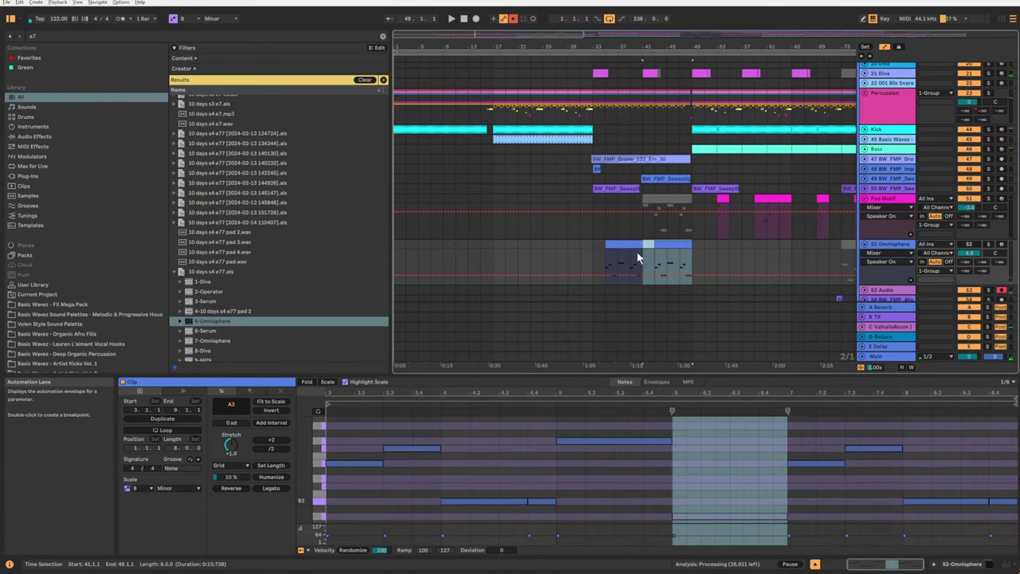
Play the arrangement from bar 29 and lower the Omnisphere track's volume to 2.1 dB.
{"action": "left_click", "coordinate": [567, 259]}
{"action": "key", "text": "space"}
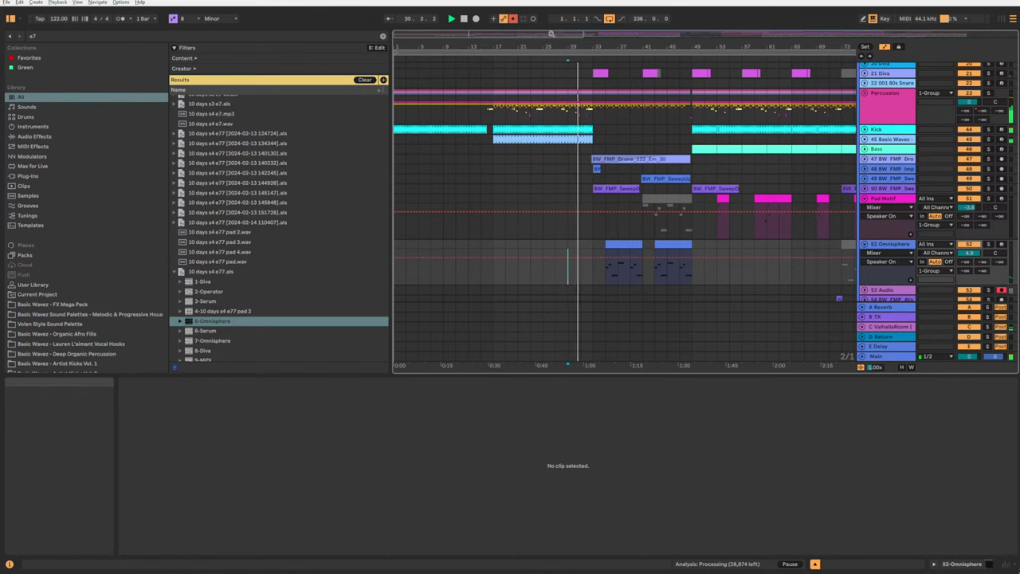
{"action": "left_click_drag", "start_coordinate": [549, 34], "coordinate": [582, 64]}
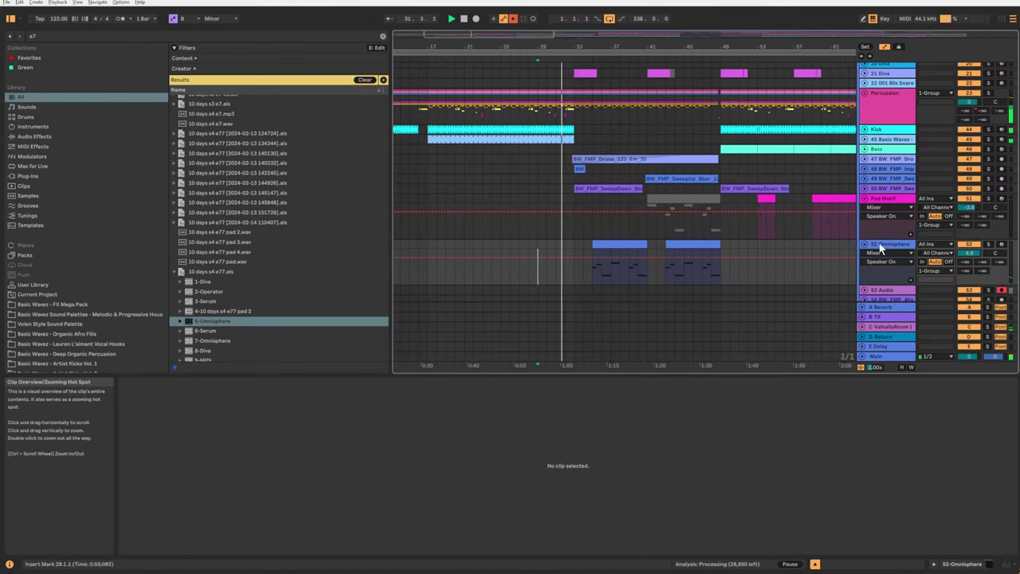
{"action": "left_click", "coordinate": [891, 234]}
{"action": "left_click", "coordinate": [892, 245]}
{"action": "left_click", "coordinate": [890, 220]}
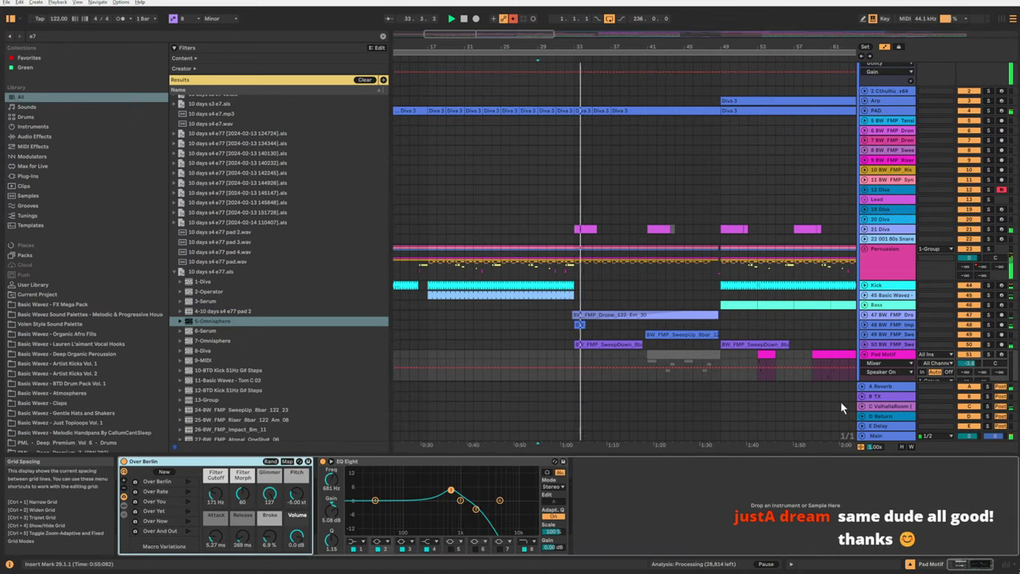
{"action": "scroll", "coordinate": [840, 400], "scroll_direction": "down", "scroll_amount": 3}
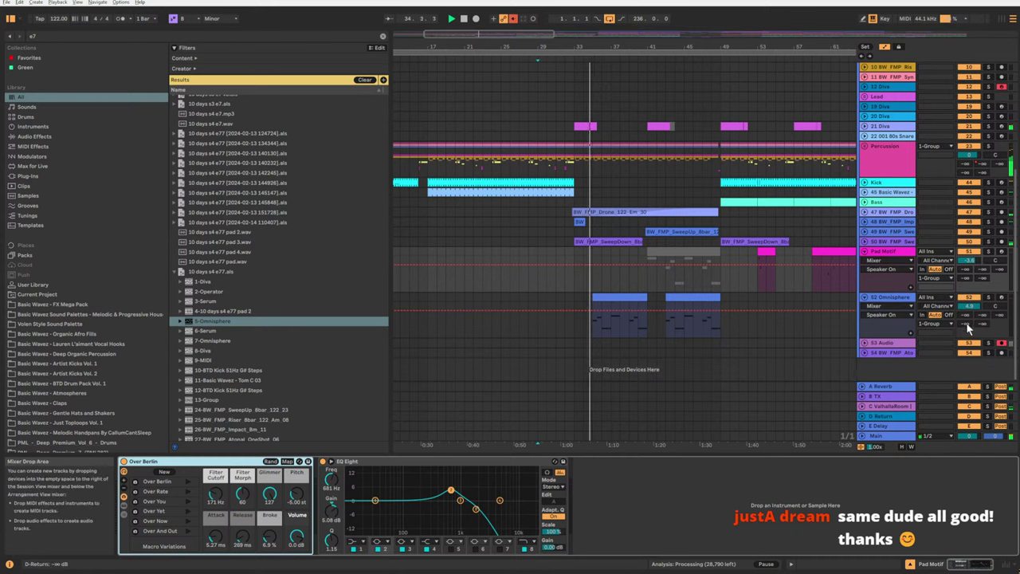
{"action": "left_click_drag", "start_coordinate": [969, 306], "coordinate": [968, 320]}
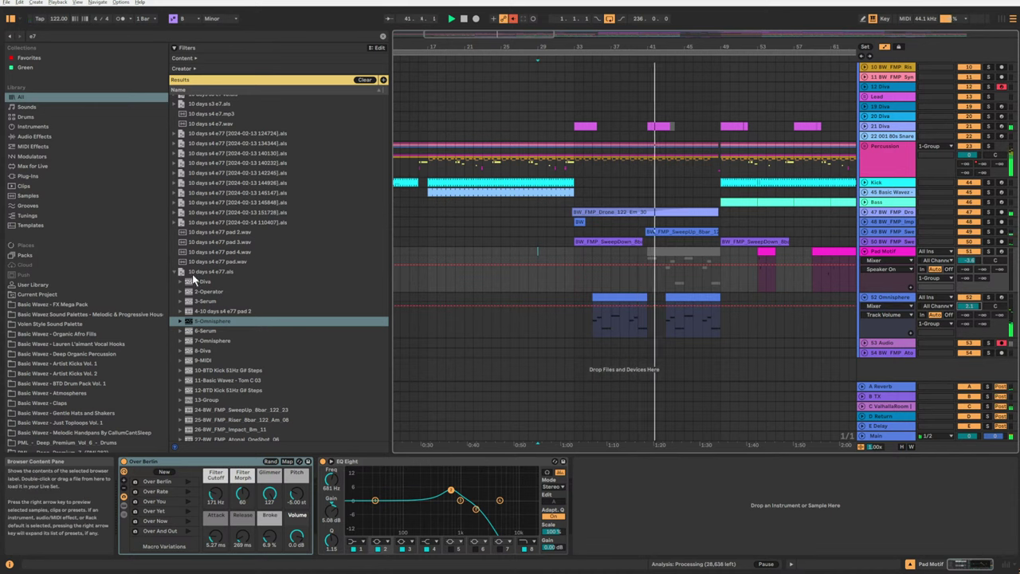
Import the 2-Operator track from the 10 days s4 e77.als set as a new track directly below Omnisphere.
{"action": "scroll", "coordinate": [223, 271], "scroll_direction": "down", "scroll_amount": 3}
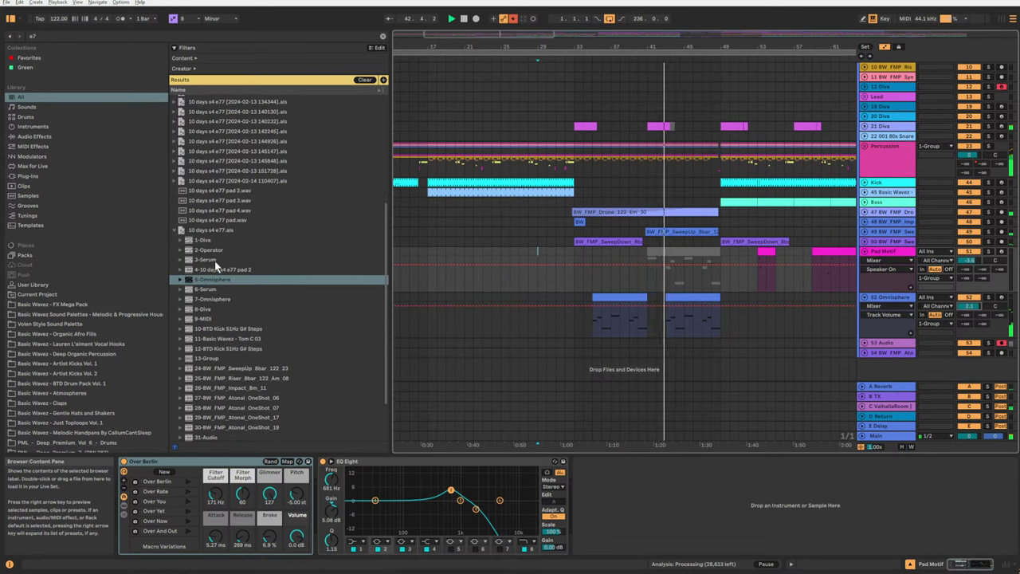
{"action": "left_click", "coordinate": [210, 251]}
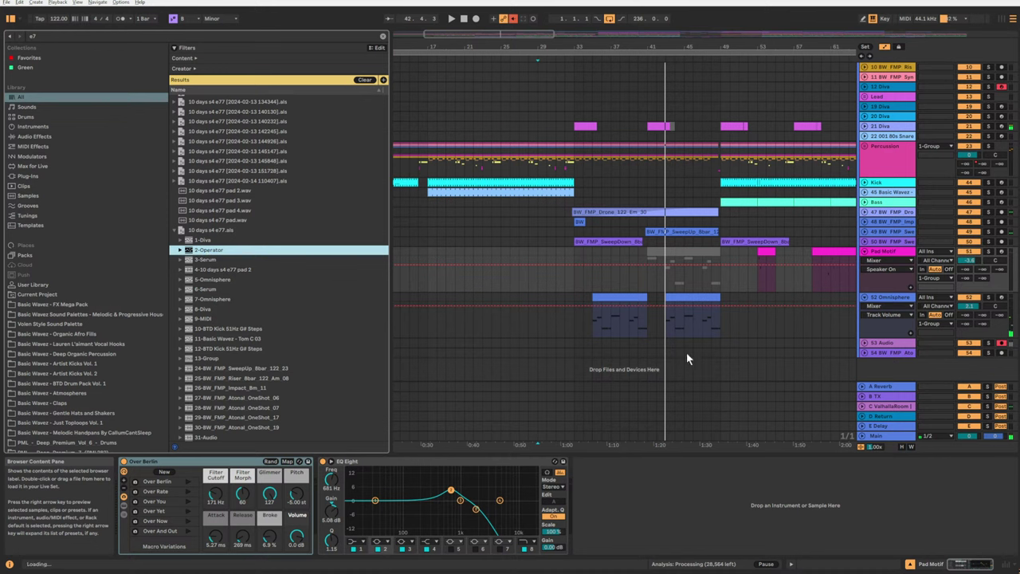
{"action": "left_click_drag", "start_coordinate": [702, 366], "coordinate": [702, 346]}
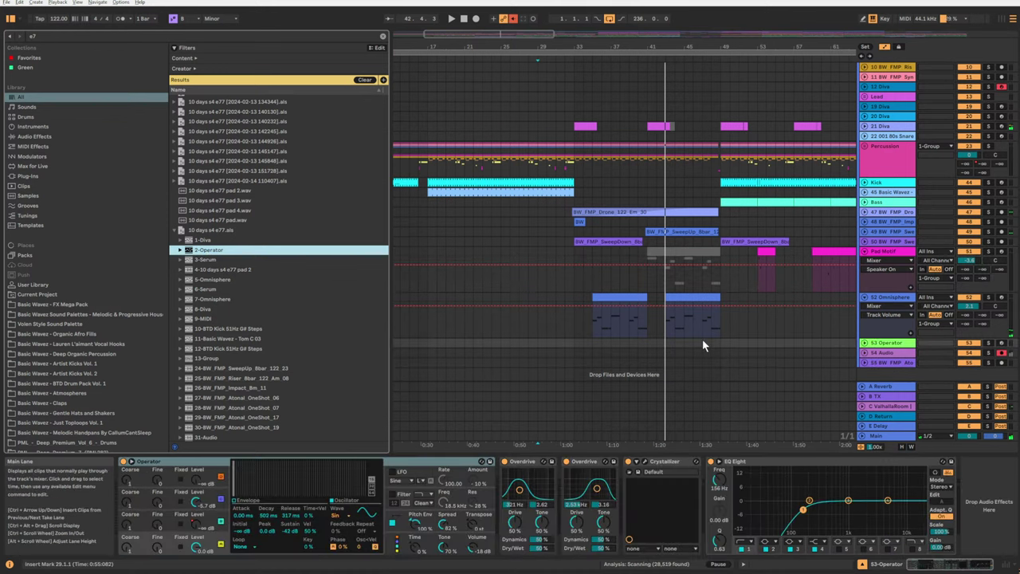
Move the first Operator clip from bar 73 to bar 49.
{"action": "left_click_drag", "start_coordinate": [542, 45], "coordinate": [613, 41]}
{"action": "left_click", "coordinate": [699, 343]}
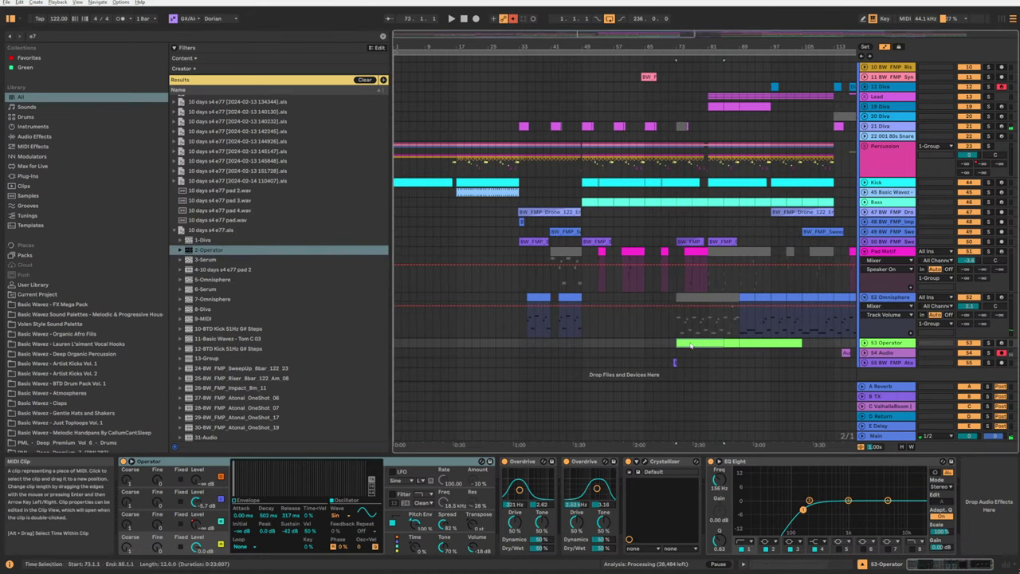
{"action": "left_click_drag", "start_coordinate": [690, 345], "coordinate": [597, 345]}
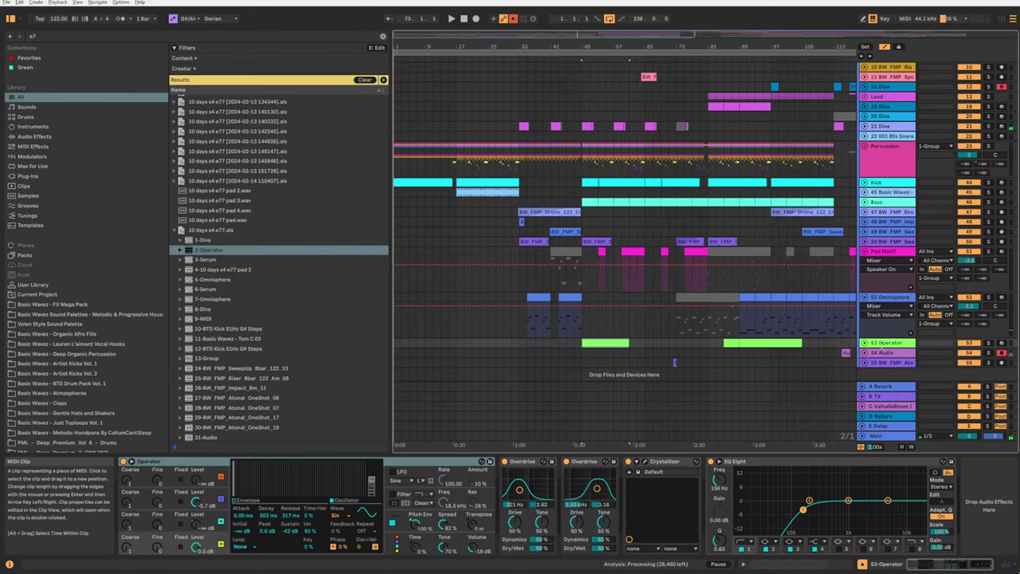
Unfold and enlarge the Operator track, and open its clip at bar 49 for note editing.
{"action": "left_click", "coordinate": [863, 343]}
{"action": "scroll", "coordinate": [606, 317], "scroll_direction": "down", "scroll_amount": 1}
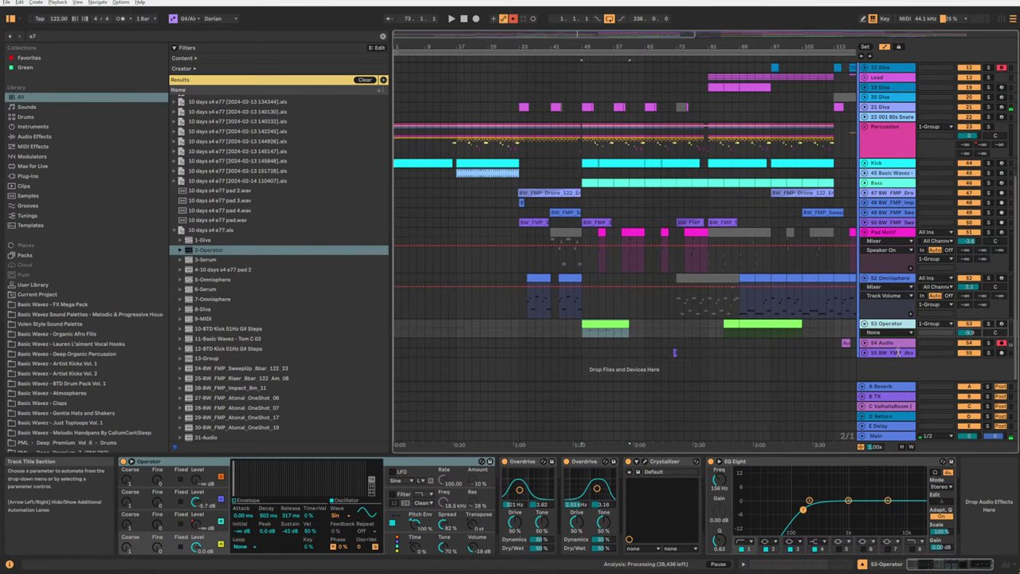
{"action": "left_click_drag", "start_coordinate": [897, 337], "coordinate": [896, 363]}
{"action": "scroll", "coordinate": [637, 299], "scroll_direction": "down", "scroll_amount": 1}
{"action": "double_click", "coordinate": [601, 300]}
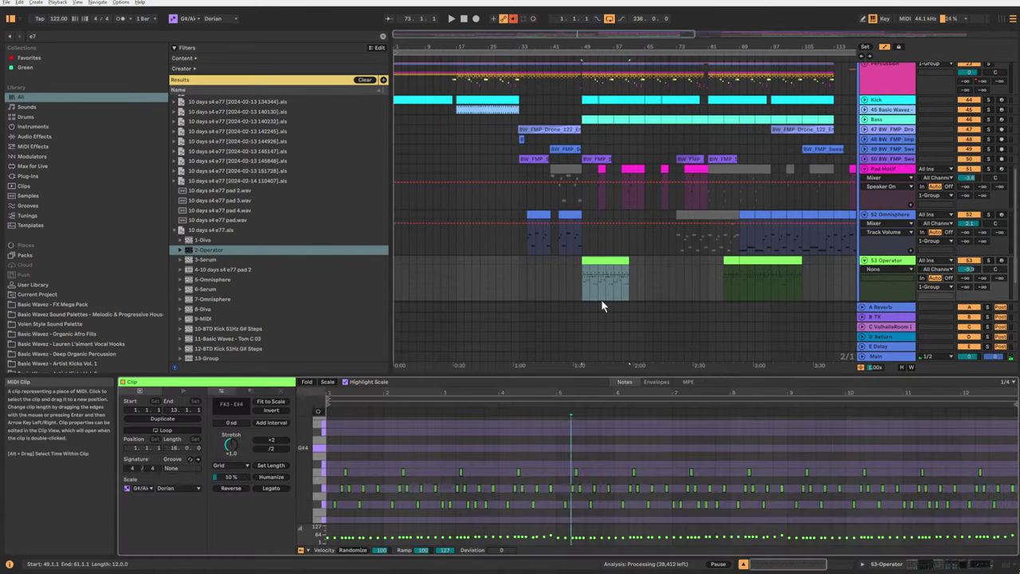
Select all notes in the Operator clip and set the clip's scale to B Minor.
{"action": "scroll", "coordinate": [419, 472], "scroll_direction": "down", "scroll_amount": 3}
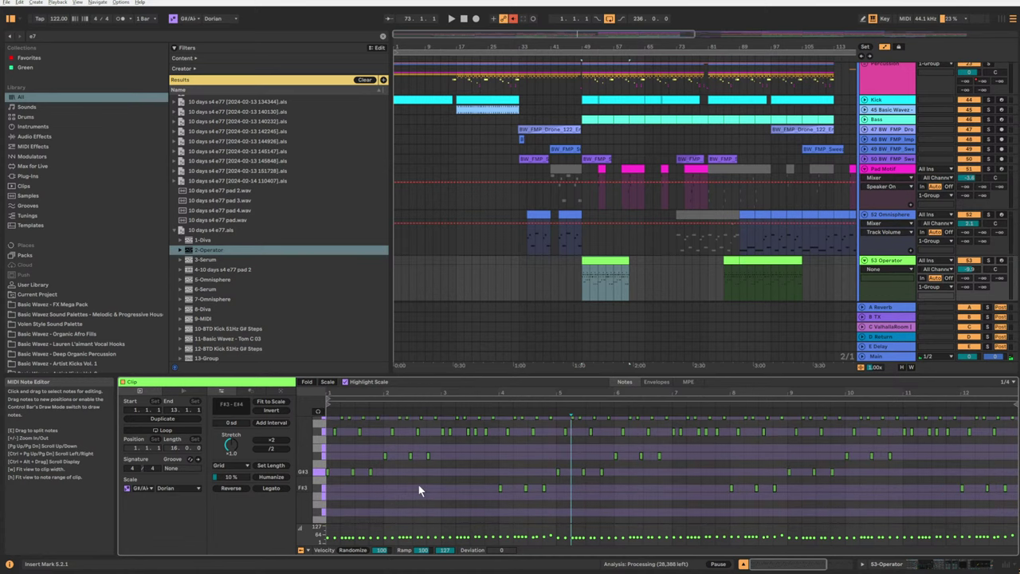
{"action": "key", "text": "ctrl+a"}
{"action": "scroll", "coordinate": [438, 486], "scroll_direction": "up", "scroll_amount": 3}
{"action": "scroll", "coordinate": [438, 479], "scroll_direction": "down", "scroll_amount": 1}
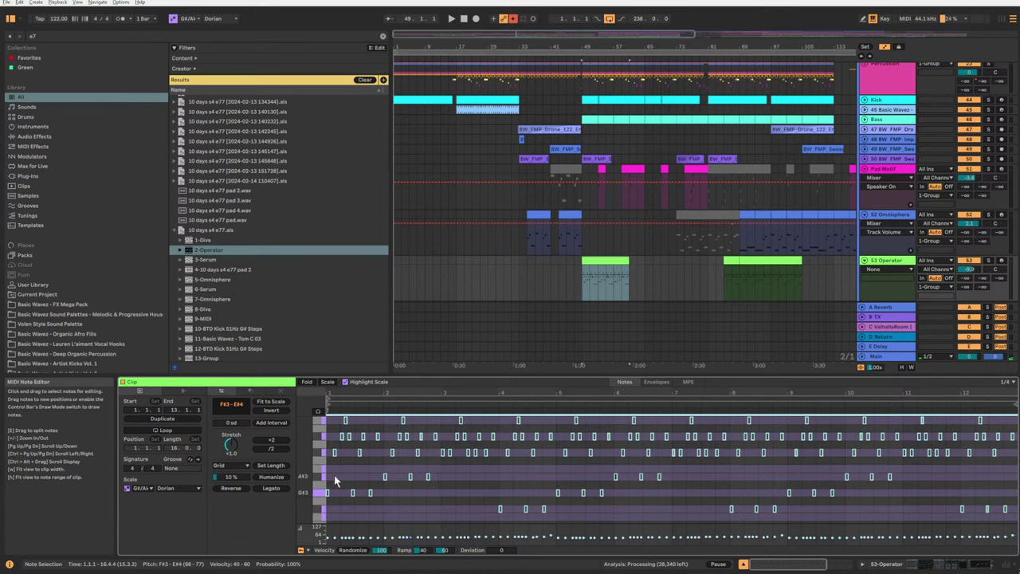
{"action": "left_click", "coordinate": [142, 488]}
{"action": "left_click", "coordinate": [149, 482]}
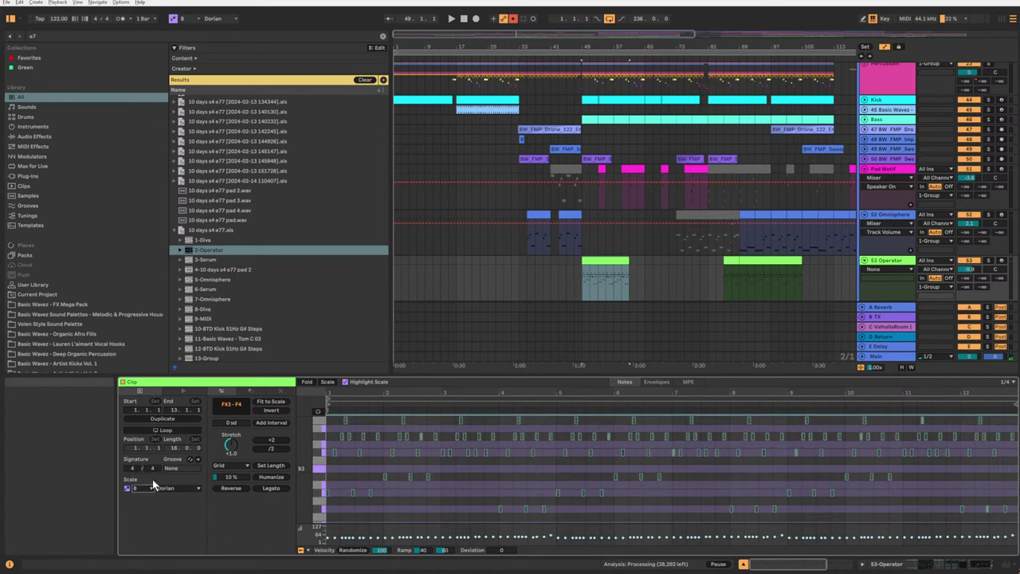
{"action": "left_click", "coordinate": [175, 488]}
{"action": "left_click", "coordinate": [183, 224]}
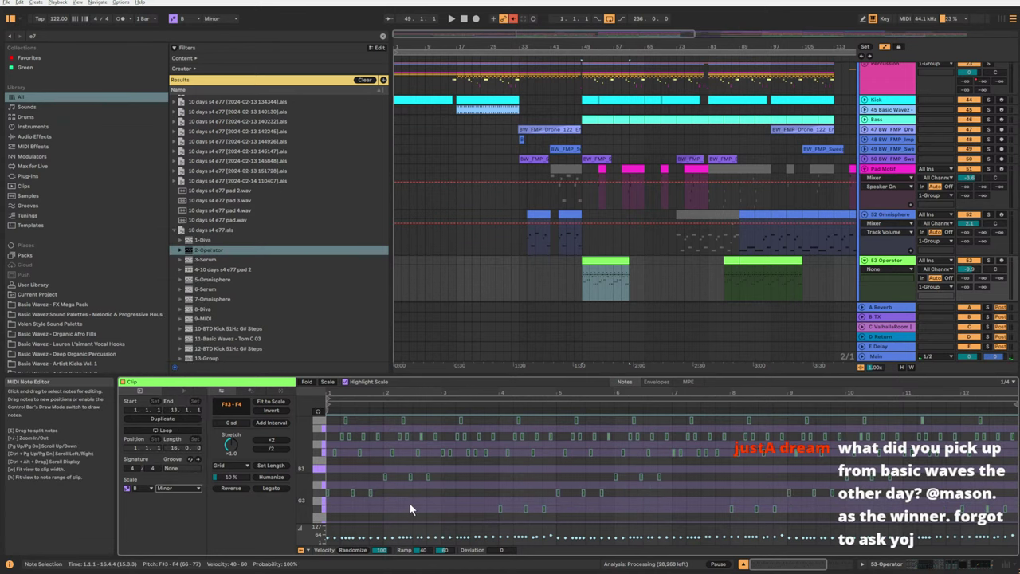
Transpose all notes of the Operator clip down four semitones to span D3 to C#4, and select the low notes.
{"action": "scroll", "coordinate": [422, 508], "scroll_direction": "down", "scroll_amount": 2}
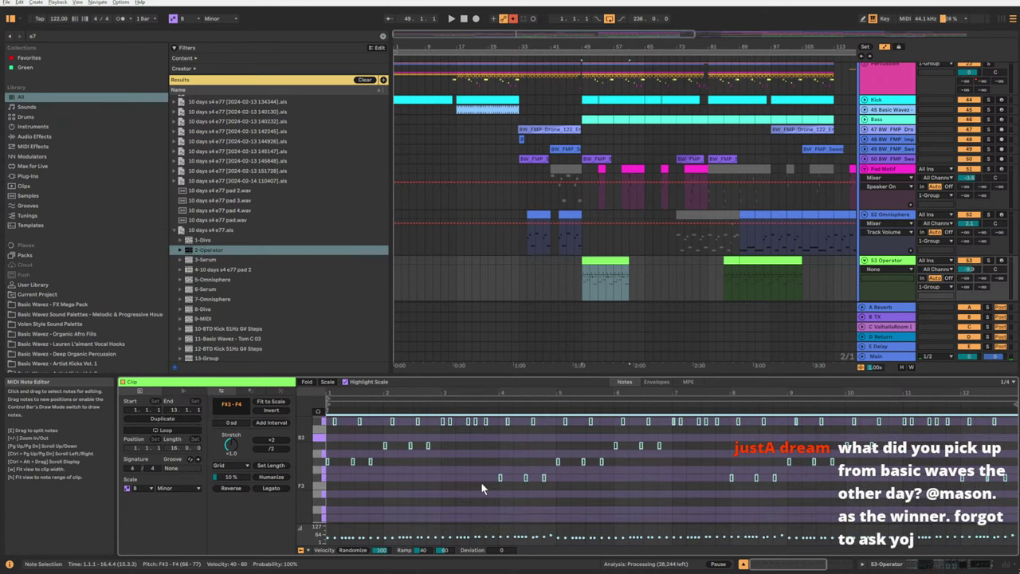
{"action": "key", "text": "Down"}
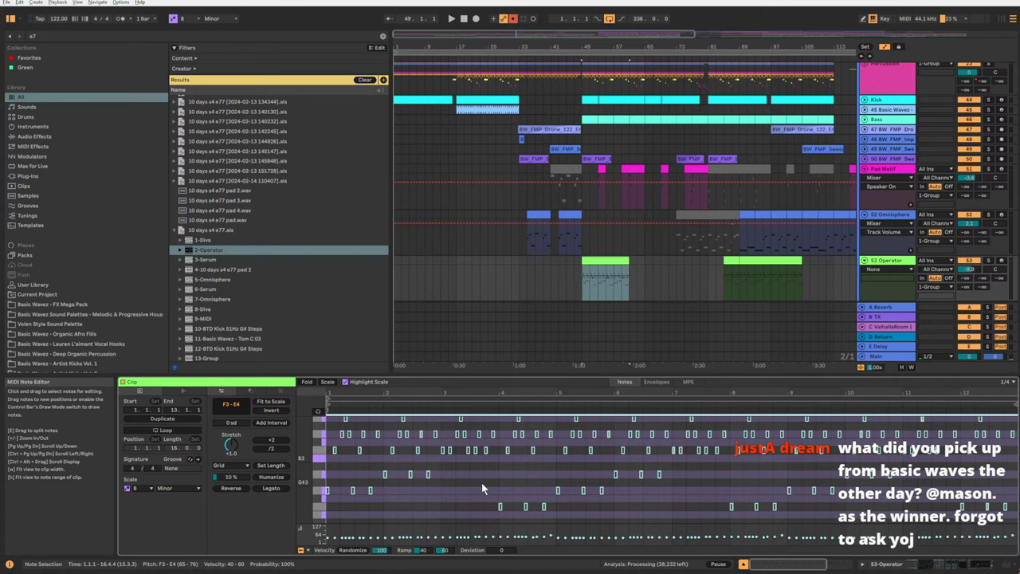
{"action": "key", "text": "Down"}
{"action": "key", "text": "Down"}
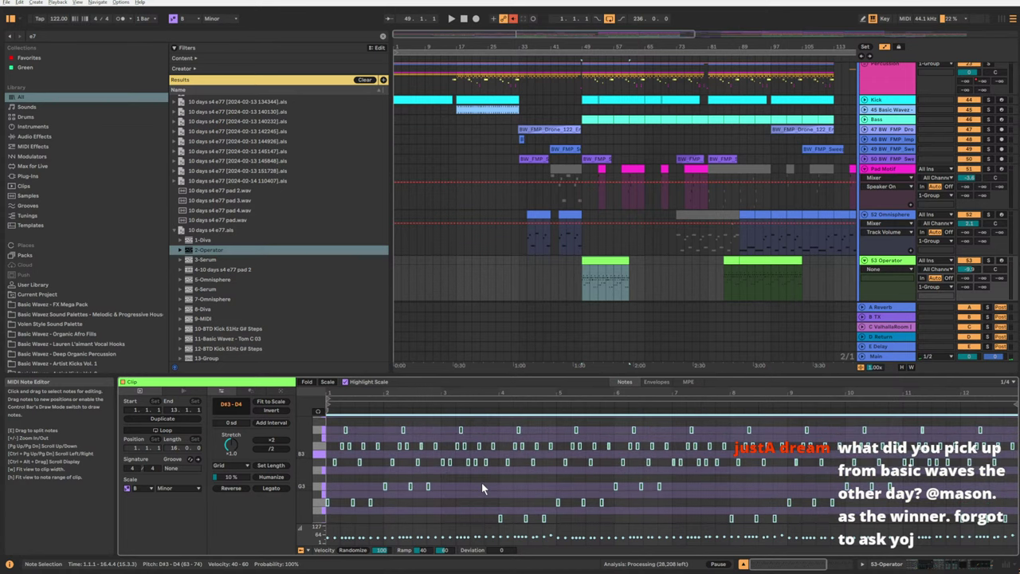
{"action": "key", "text": "Down"}
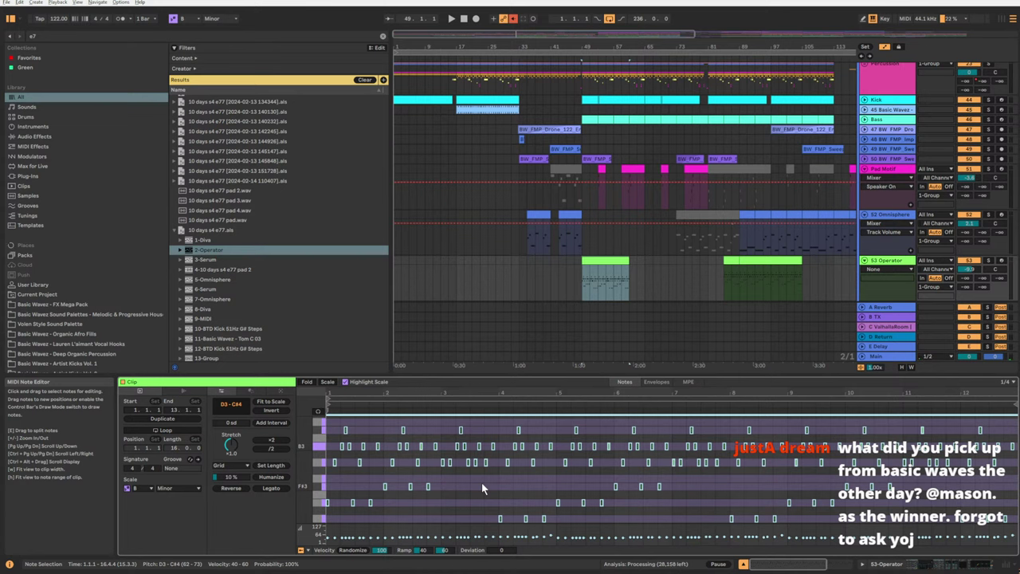
{"action": "scroll", "coordinate": [482, 482], "scroll_direction": "down", "scroll_amount": 1}
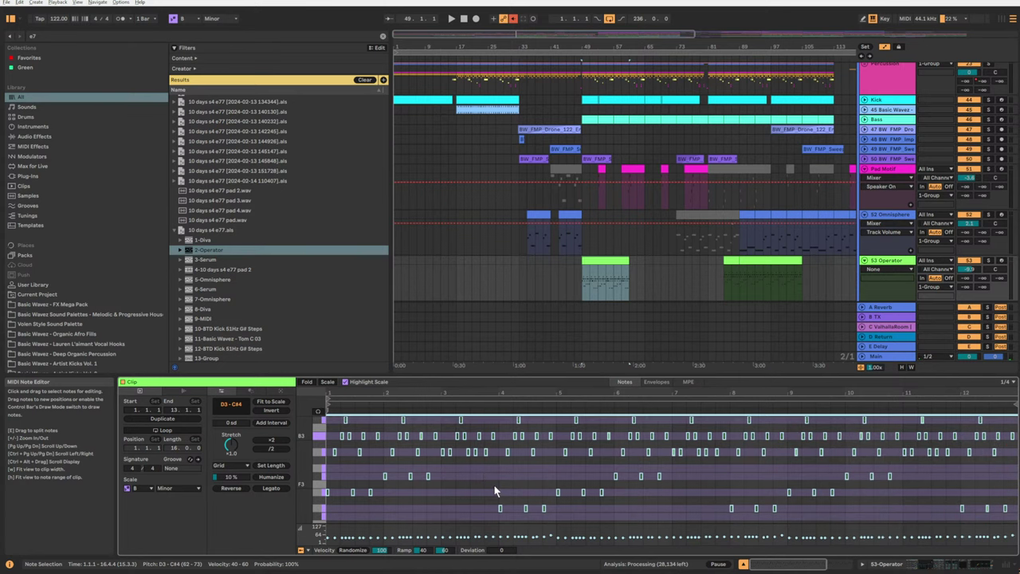
{"action": "scroll", "coordinate": [491, 483], "scroll_direction": "up", "scroll_amount": 1}
{"action": "scroll", "coordinate": [471, 483], "scroll_direction": "down", "scroll_amount": 1}
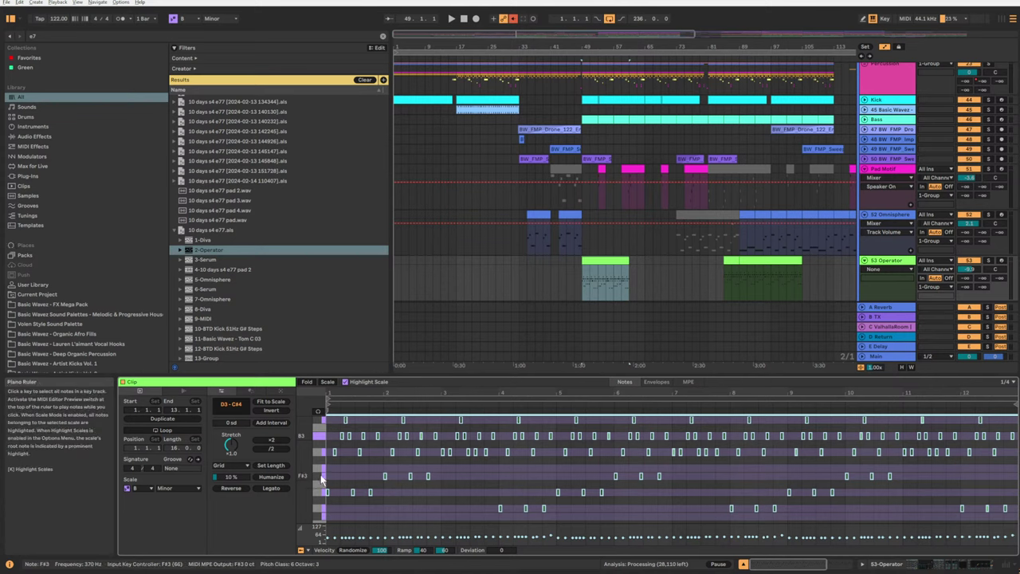
{"action": "left_click_drag", "start_coordinate": [318, 467], "coordinate": [313, 517]}
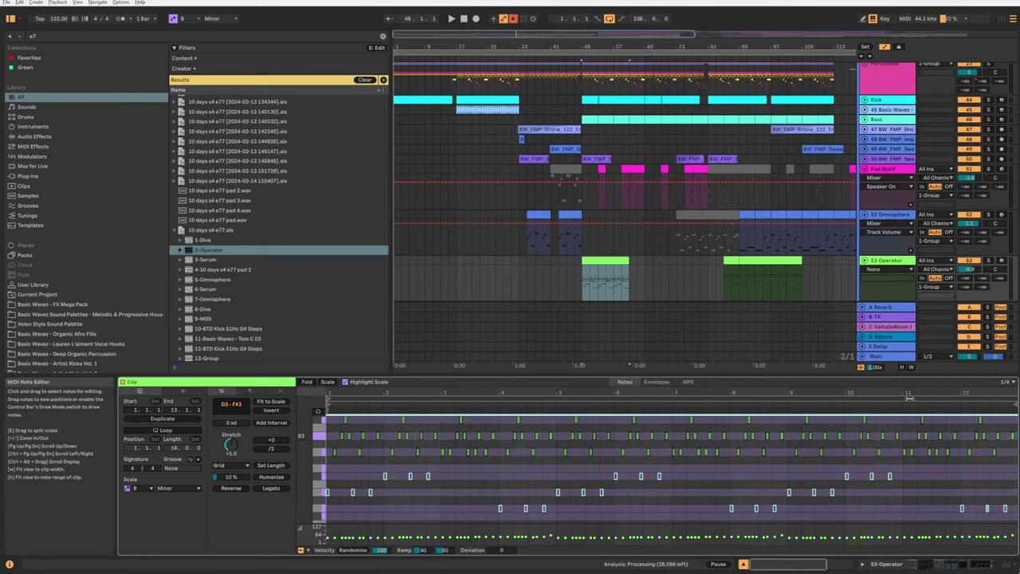
Move the Operator clip to bar 33 and set its track volume to -6.7 dB during playback.
{"action": "left_click", "coordinate": [565, 275]}
{"action": "left_click_drag", "start_coordinate": [610, 261], "coordinate": [549, 263]}
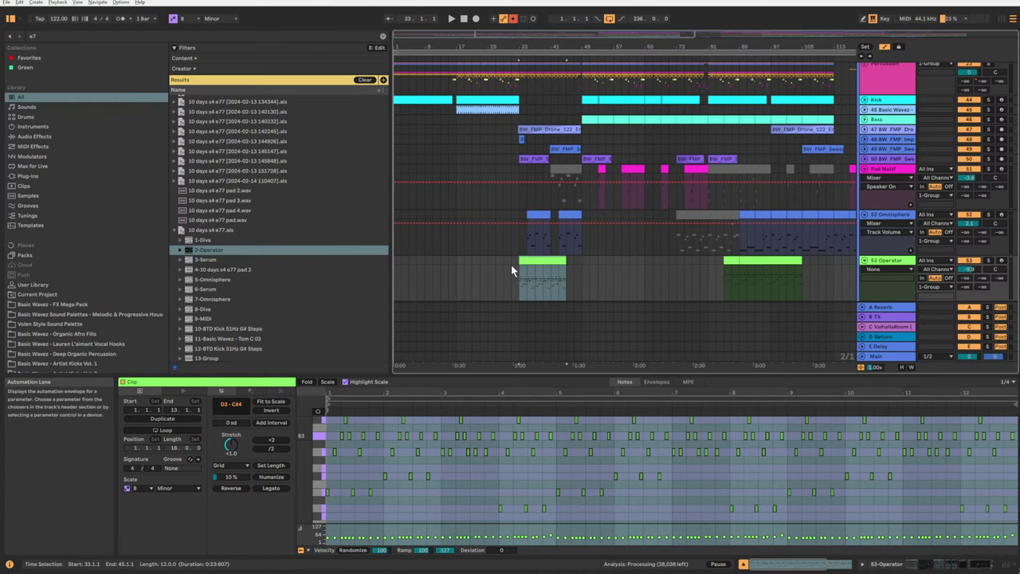
{"action": "left_click", "coordinate": [511, 265]}
{"action": "key", "text": "space"}
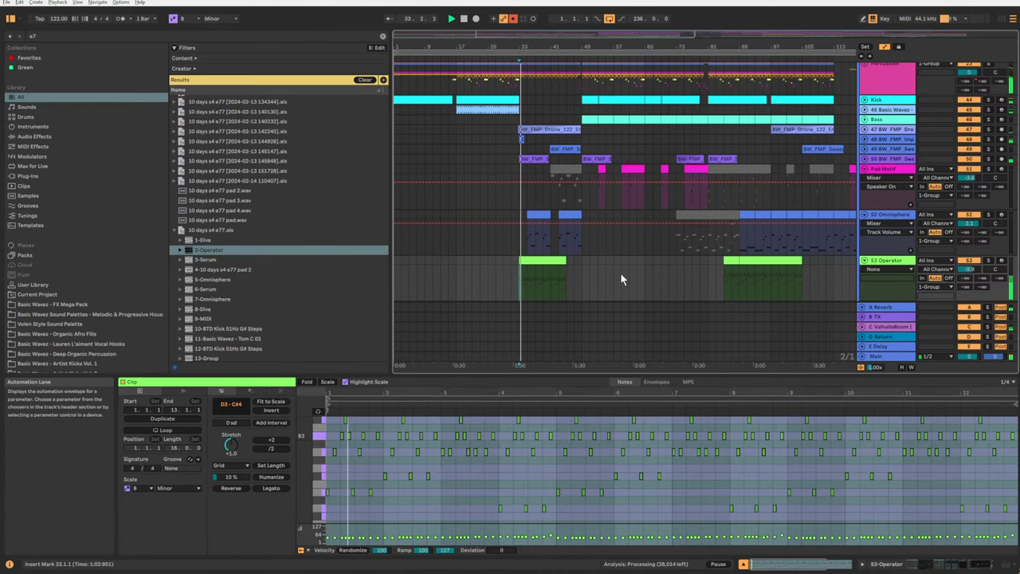
{"action": "left_click_drag", "start_coordinate": [971, 269], "coordinate": [971, 261]}
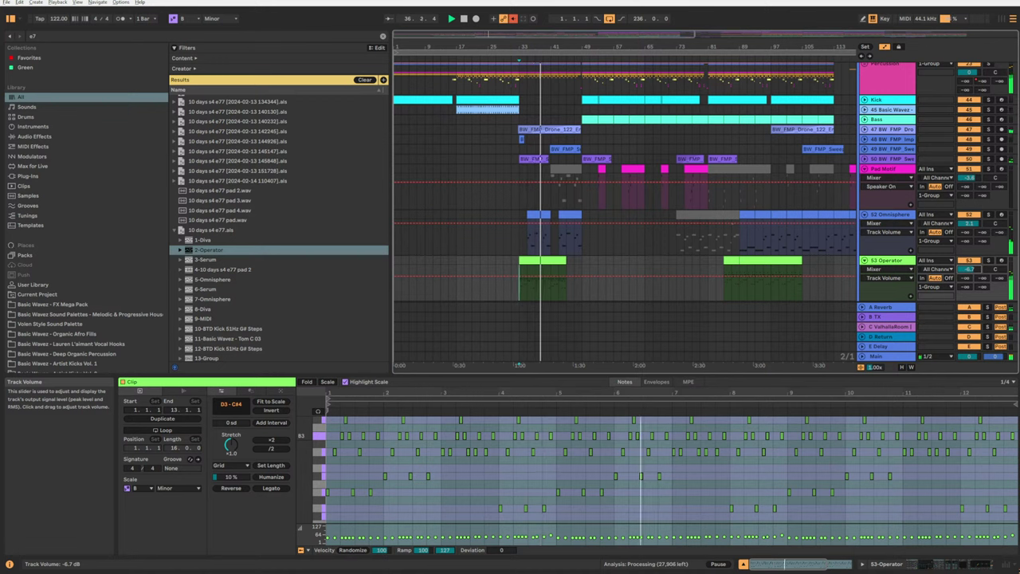
Listen to the Operator clip from bar 33 and inspect its notes and the track's device chain.
{"action": "left_click_drag", "start_coordinate": [319, 468], "coordinate": [320, 515]}
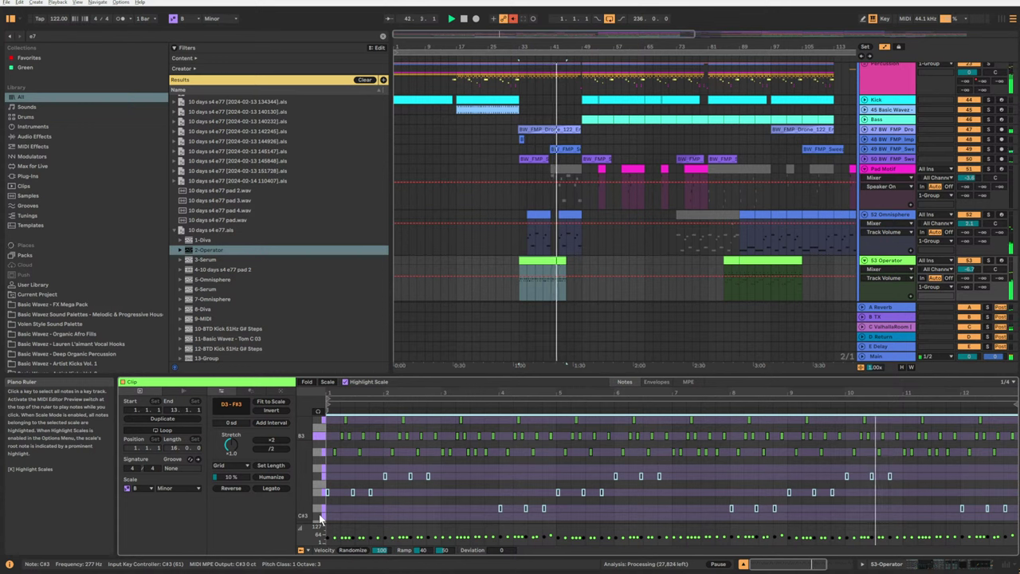
{"action": "left_click", "coordinate": [339, 471]}
{"action": "key", "text": "ctrl+a"}
{"action": "key", "text": "space"}
{"action": "key", "text": "space"}
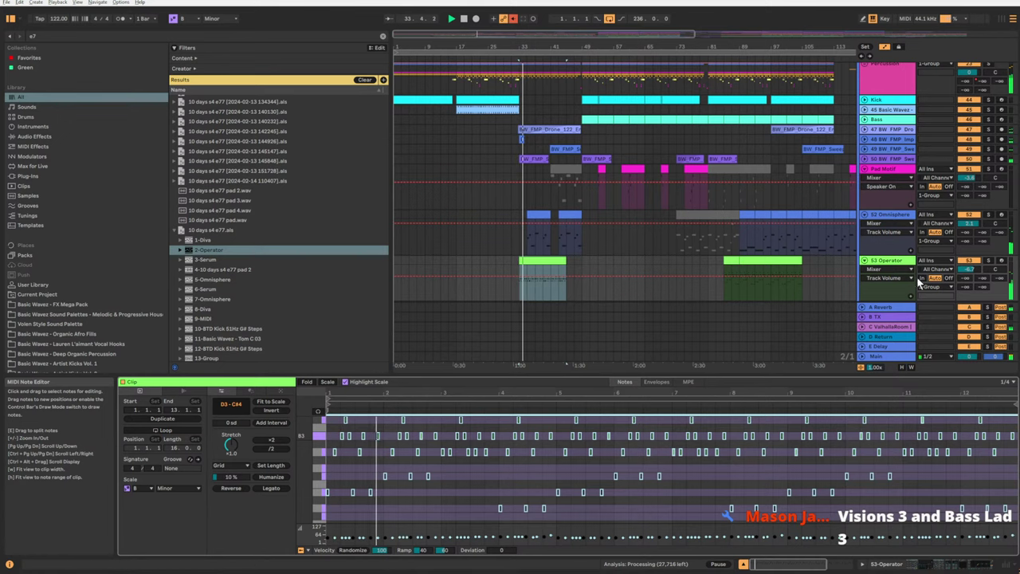
{"action": "left_click", "coordinate": [883, 261]}
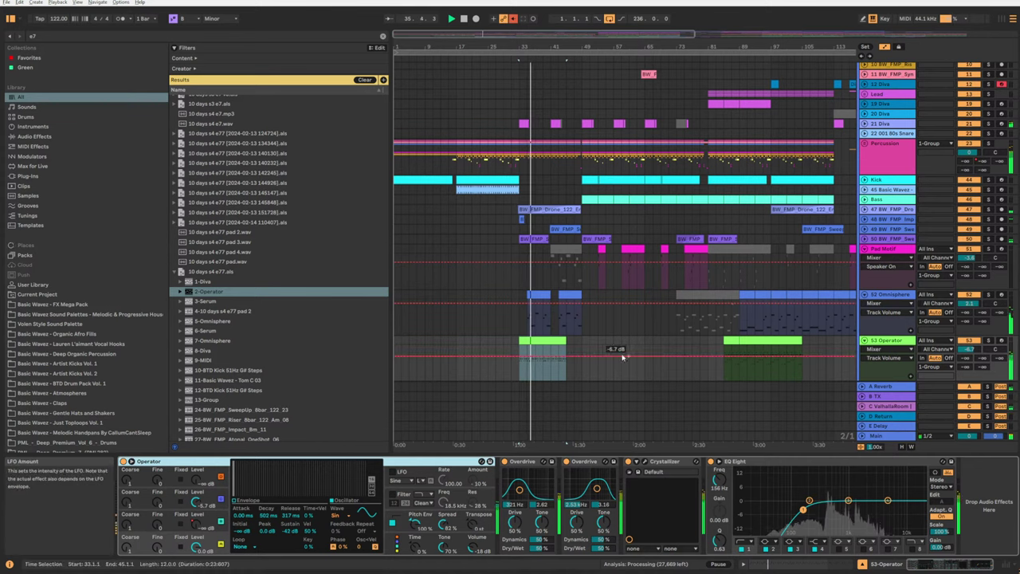
{"action": "double_click", "coordinate": [539, 344]}
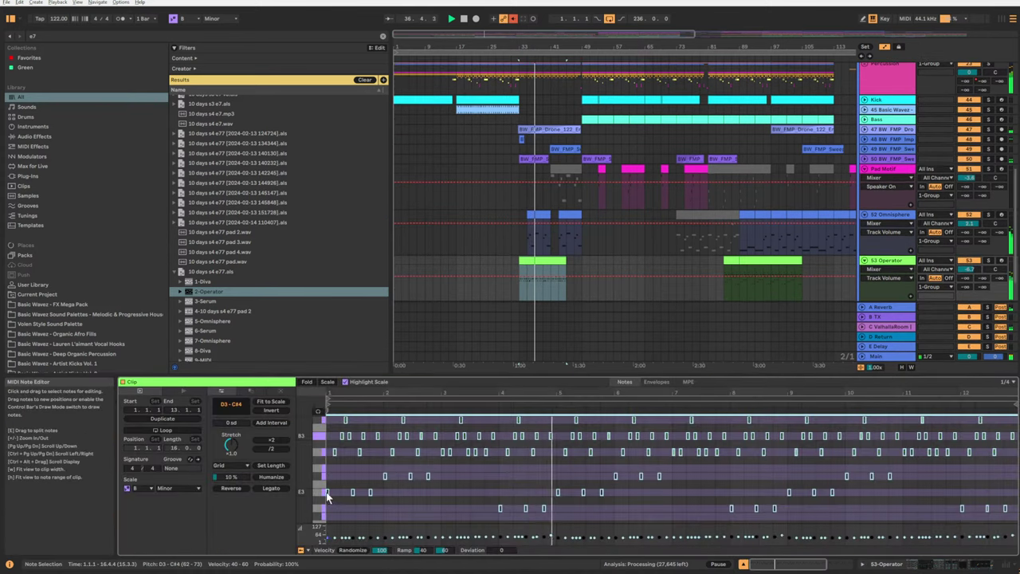
Transpose the Operator clip's D3 to F#3 notes down five semitones to A2–C#3 and play the result.
{"action": "key", "text": "space"}
{"action": "left_click_drag", "start_coordinate": [321, 476], "coordinate": [316, 515]}
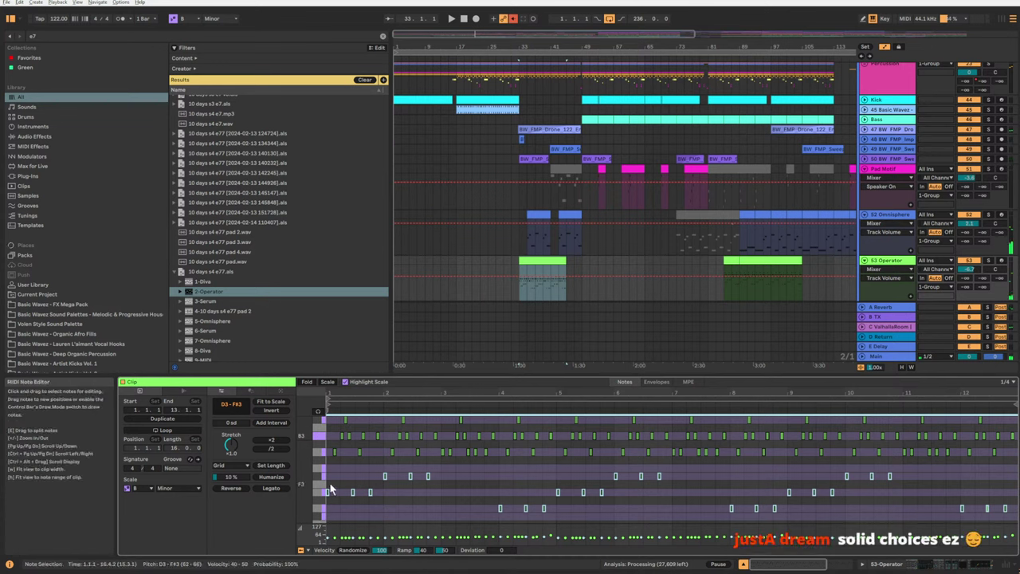
{"action": "left_click", "coordinate": [329, 483]}
{"action": "left_click_drag", "start_coordinate": [317, 471], "coordinate": [318, 518]}
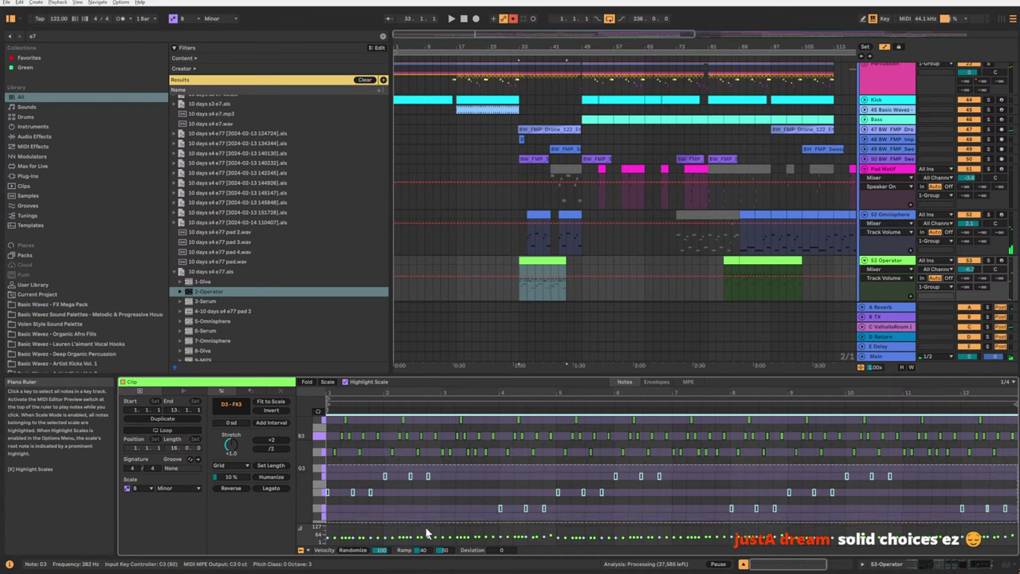
{"action": "key", "text": "Down"}
{"action": "key", "text": "Down"}
{"action": "key", "text": "Down"}
{"action": "key", "text": "Down"}
{"action": "key", "text": "Down"}
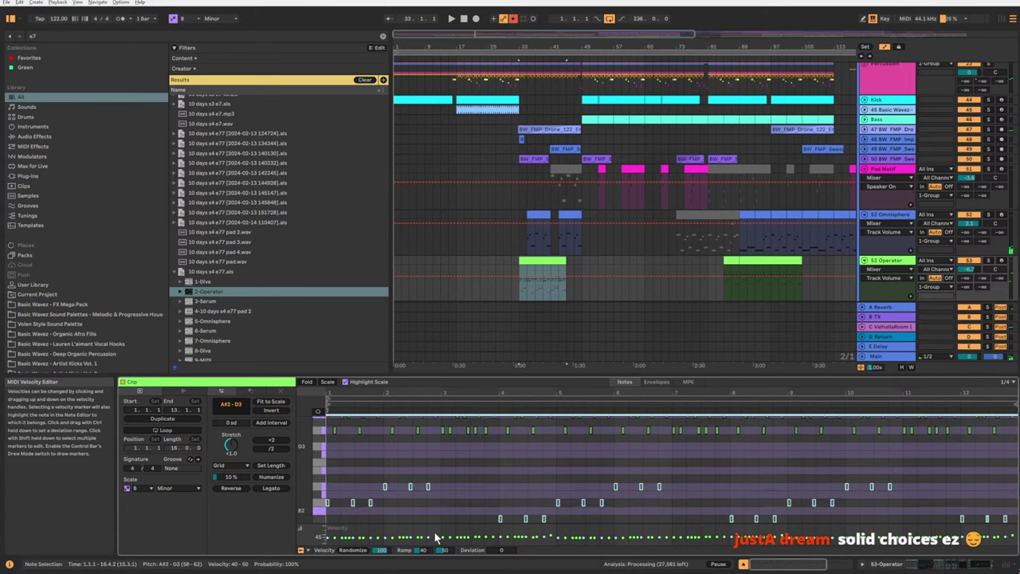
{"action": "key", "text": "space"}
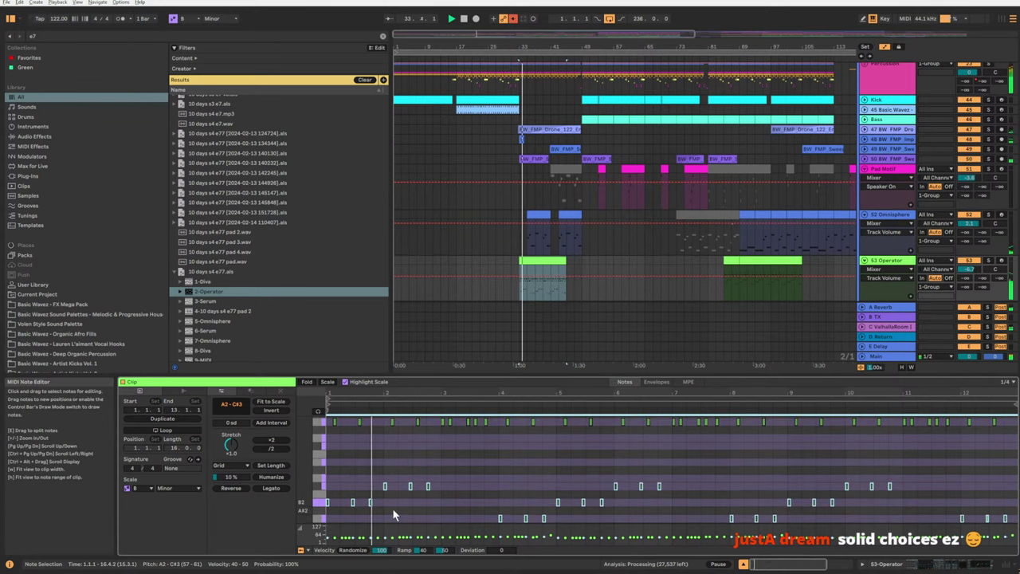
Lower the three C#3 notes in bar 2 of the Operator clip to B2 and play from bar 33.
{"action": "left_click", "coordinate": [412, 486]}
{"action": "left_click_drag", "start_coordinate": [412, 484], "coordinate": [452, 496]}
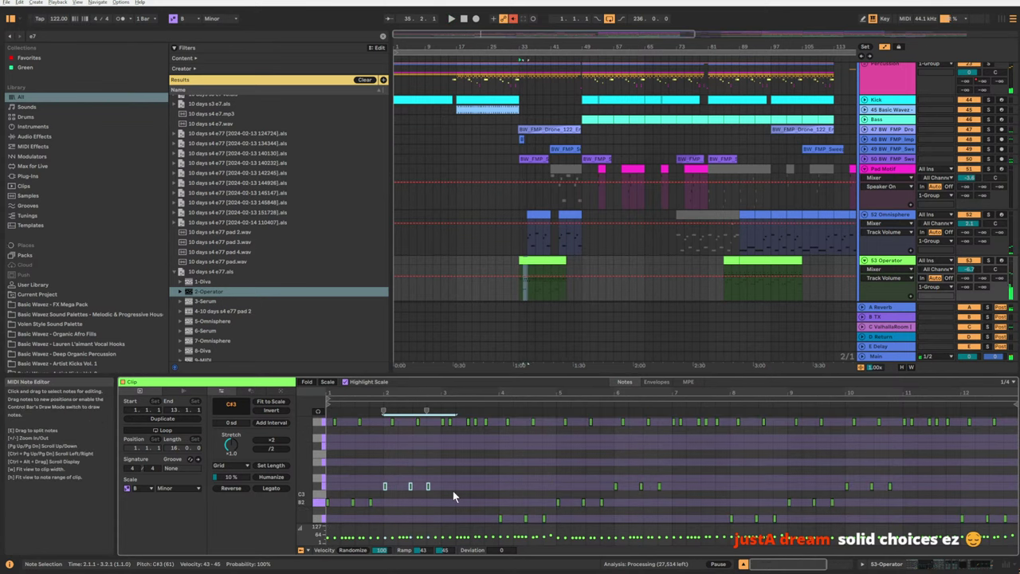
{"action": "key", "text": "Down"}
{"action": "key", "text": "Down"}
{"action": "key", "text": "space"}
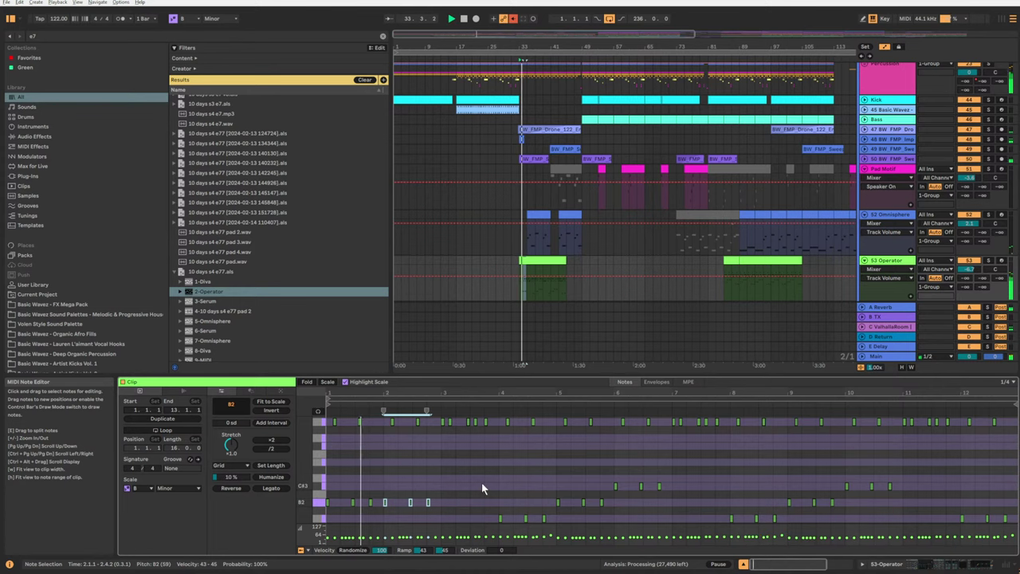
Turn on looping for the Operator clip and shorten its loop to the first two bars.
{"action": "scroll", "coordinate": [481, 482], "scroll_direction": "down", "scroll_amount": 2}
{"action": "left_click_drag", "start_coordinate": [490, 455], "coordinate": [527, 477]}
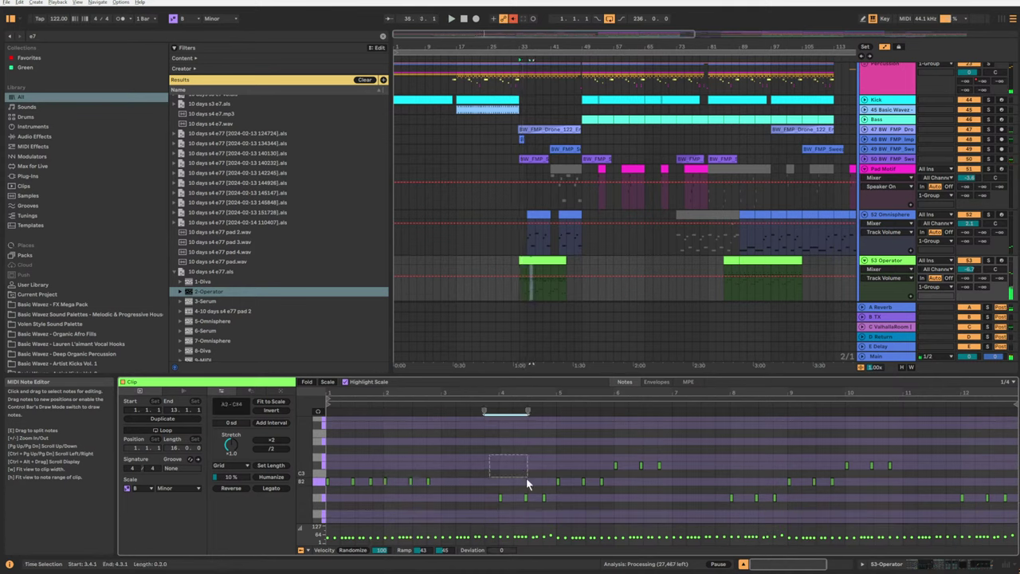
{"action": "scroll", "coordinate": [483, 485], "scroll_direction": "up", "scroll_amount": 4}
{"action": "key", "text": "space"}
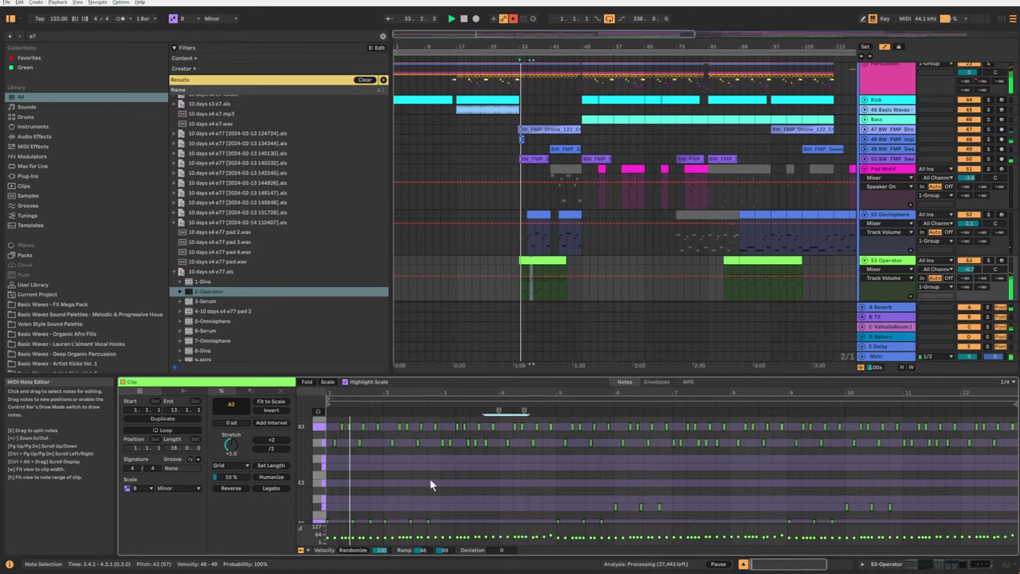
{"action": "scroll", "coordinate": [431, 478], "scroll_direction": "down", "scroll_amount": 1}
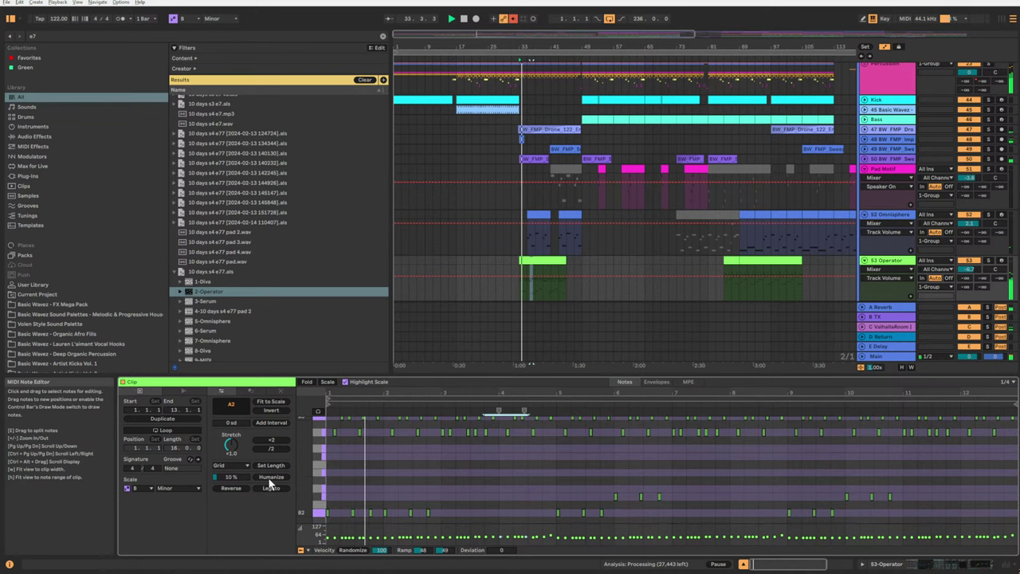
{"action": "left_click", "coordinate": [162, 429]}
{"action": "left_click_drag", "start_coordinate": [1013, 396], "coordinate": [436, 390]}
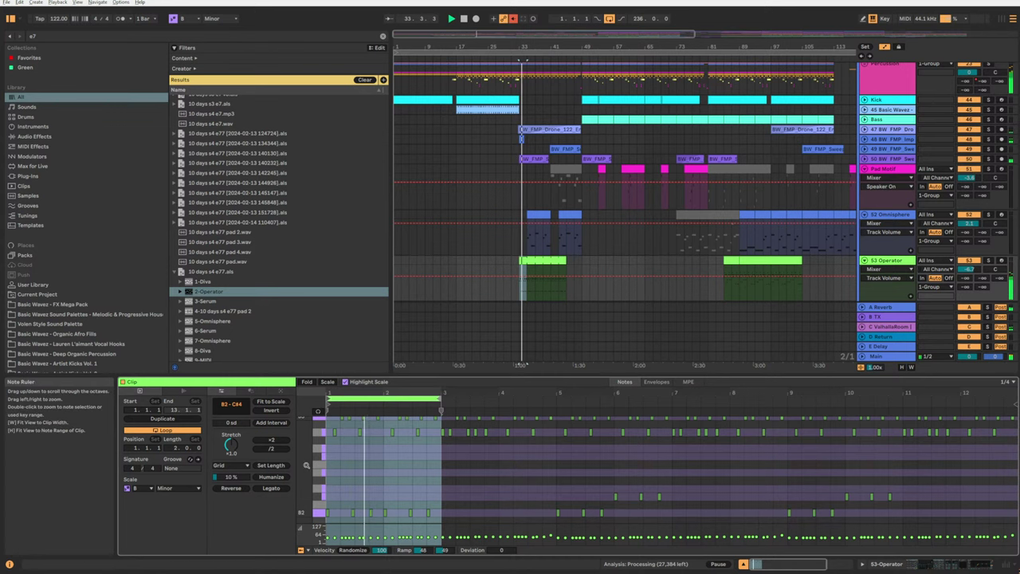
Move the looped Operator clip to bar 49 and set its track volume to about -6.5 dB during playback.
{"action": "left_click_drag", "start_coordinate": [522, 262], "coordinate": [579, 264]}
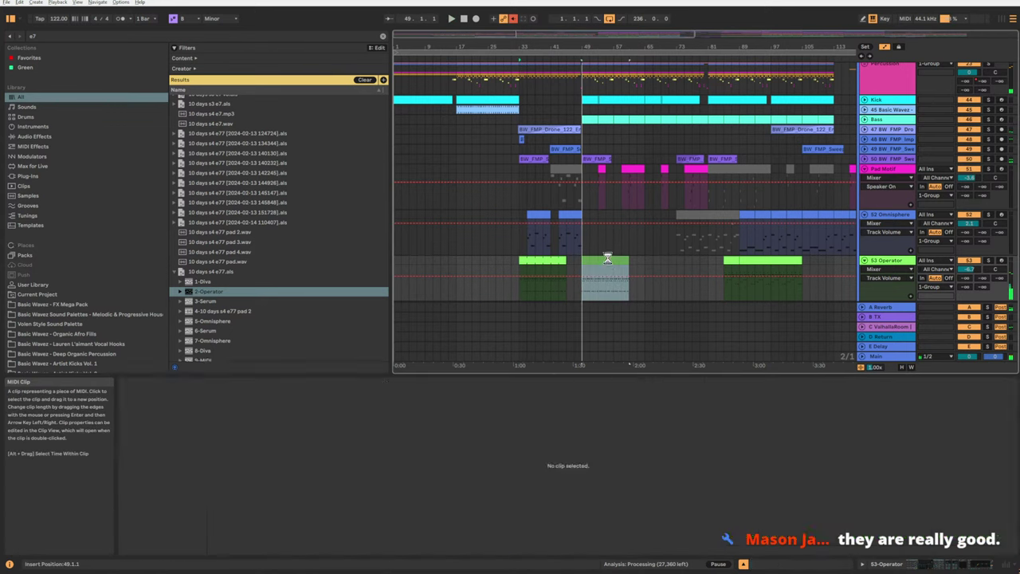
{"action": "left_click", "coordinate": [575, 263]}
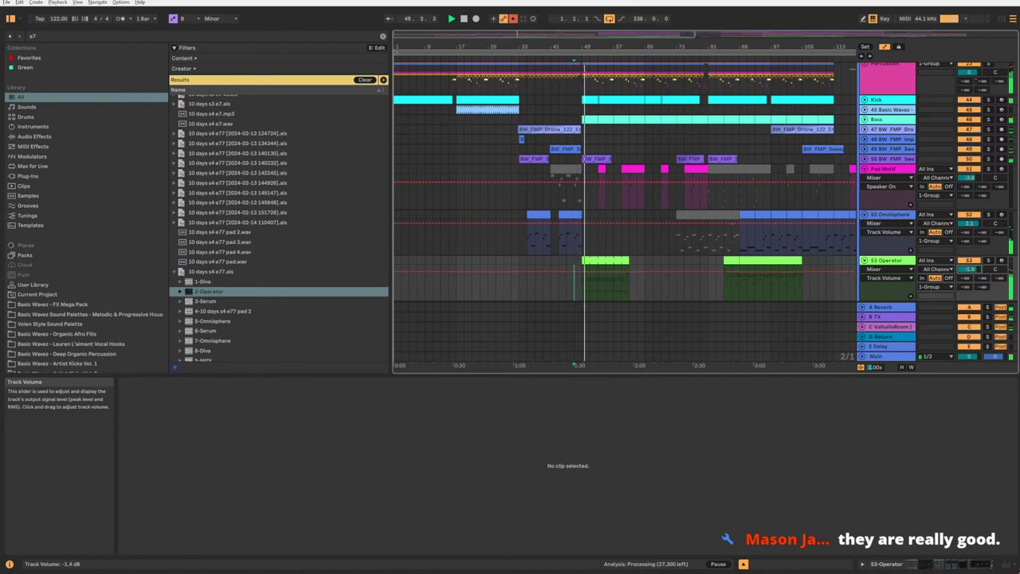
{"action": "left_click_drag", "start_coordinate": [969, 268], "coordinate": [969, 288]}
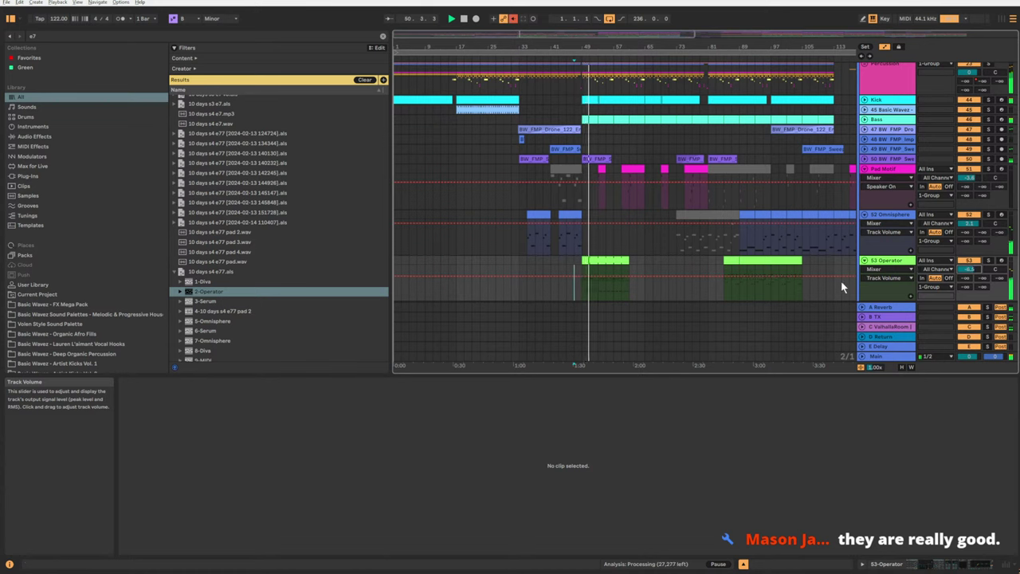
Raise the C#4 notes in the Operator clip one semitone to D4 and play the change.
{"action": "left_click", "coordinate": [591, 275]}
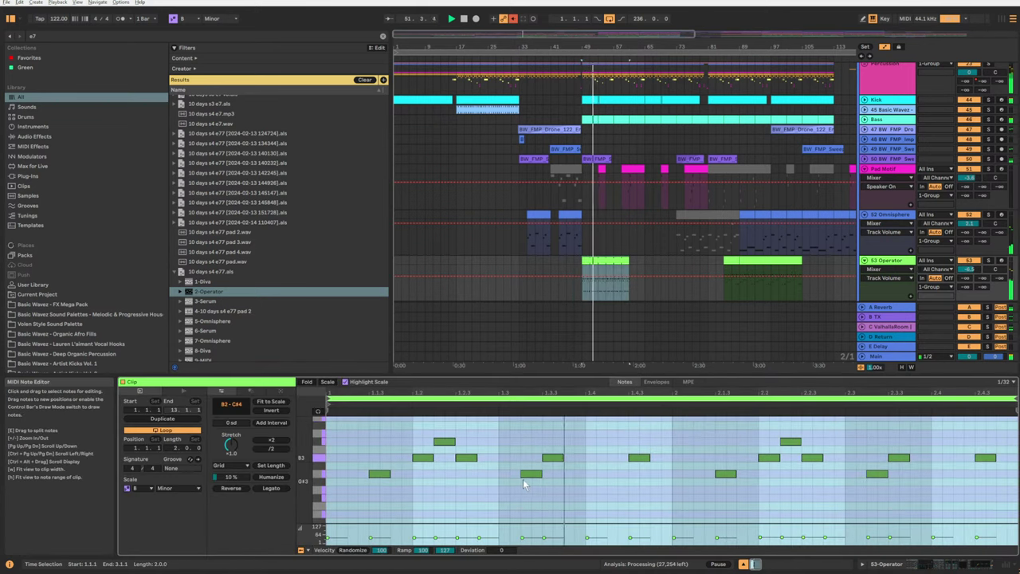
{"action": "left_click", "coordinate": [318, 443]}
{"action": "key", "text": "Up"}
{"action": "key", "text": "space"}
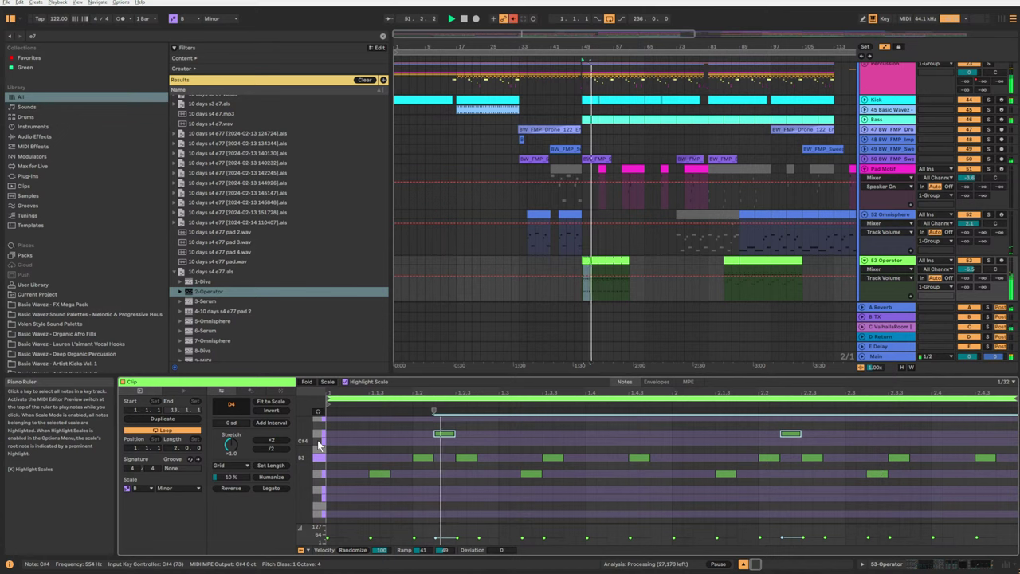
Extend the looped Operator clip to bar 65 and delete the two other Operator clips between bars 85 and 105.
{"action": "left_click", "coordinate": [620, 266]}
{"action": "left_click_drag", "start_coordinate": [628, 257], "coordinate": [647, 257]}
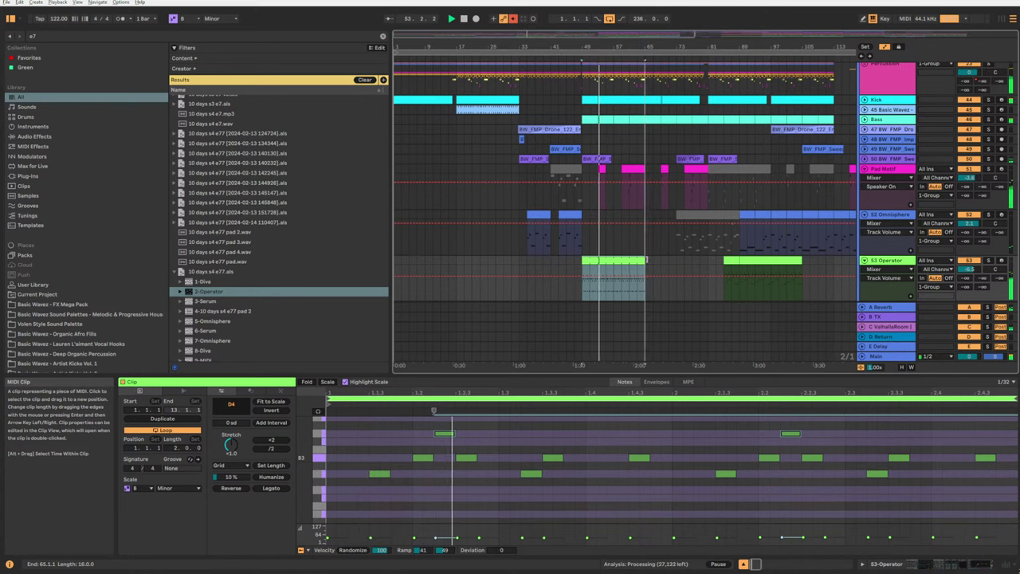
{"action": "left_click", "coordinate": [730, 260]}
{"action": "left_click", "coordinate": [769, 260], "text": "shift"}
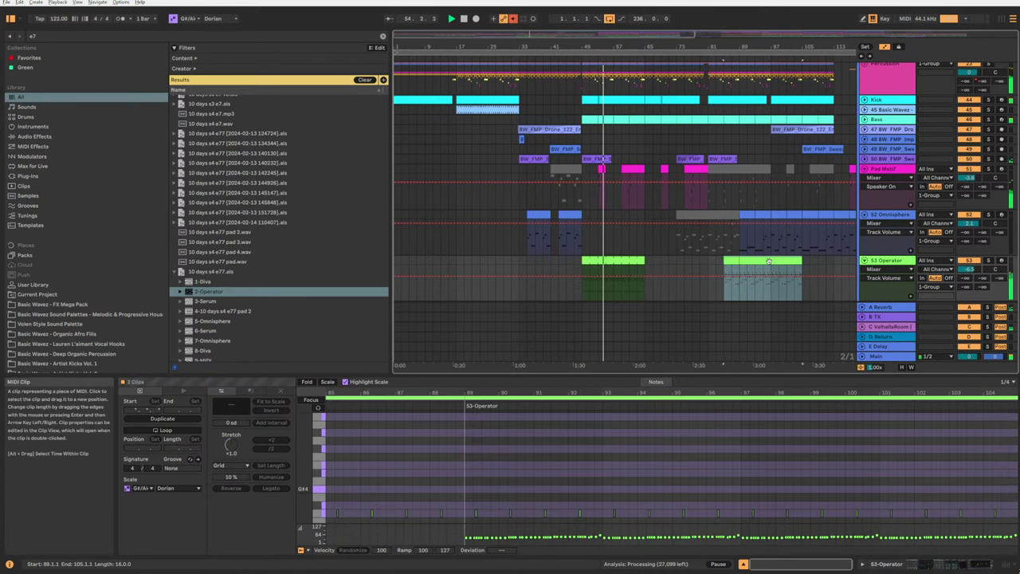
{"action": "key", "text": "Delete"}
Solo the Operator track, play its looped clip from bar 49 and examine the low notes.
{"action": "left_click", "coordinate": [617, 275]}
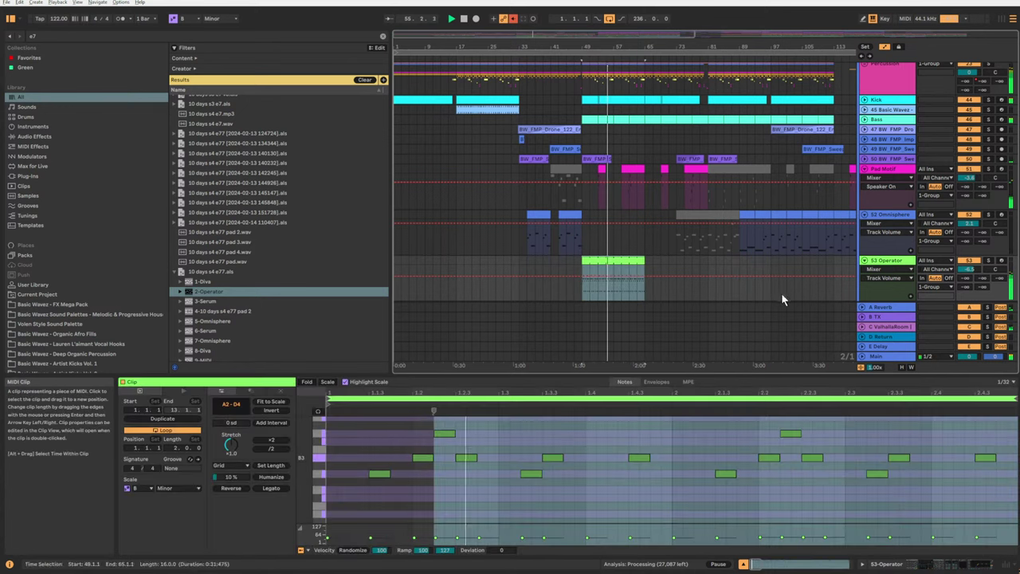
{"action": "scroll", "coordinate": [478, 454], "scroll_direction": "up", "scroll_amount": 2}
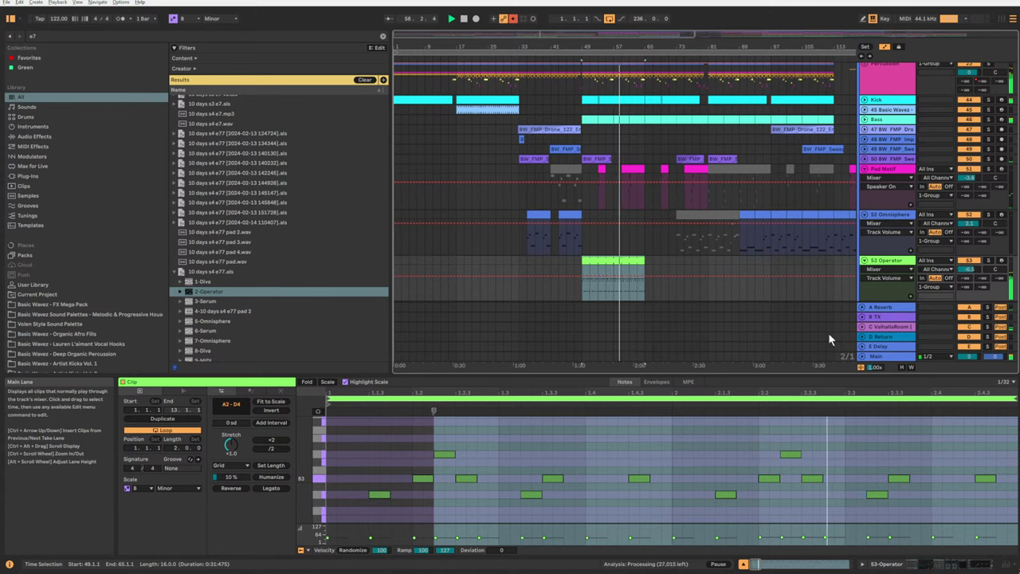
{"action": "left_click", "coordinate": [987, 260]}
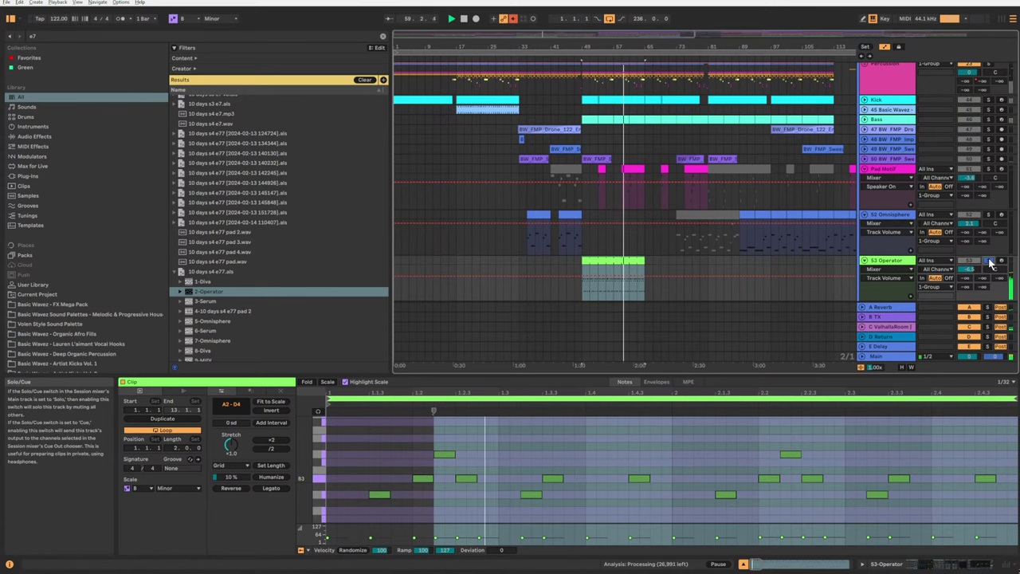
{"action": "key", "text": "space"}
{"action": "key", "text": "space"}
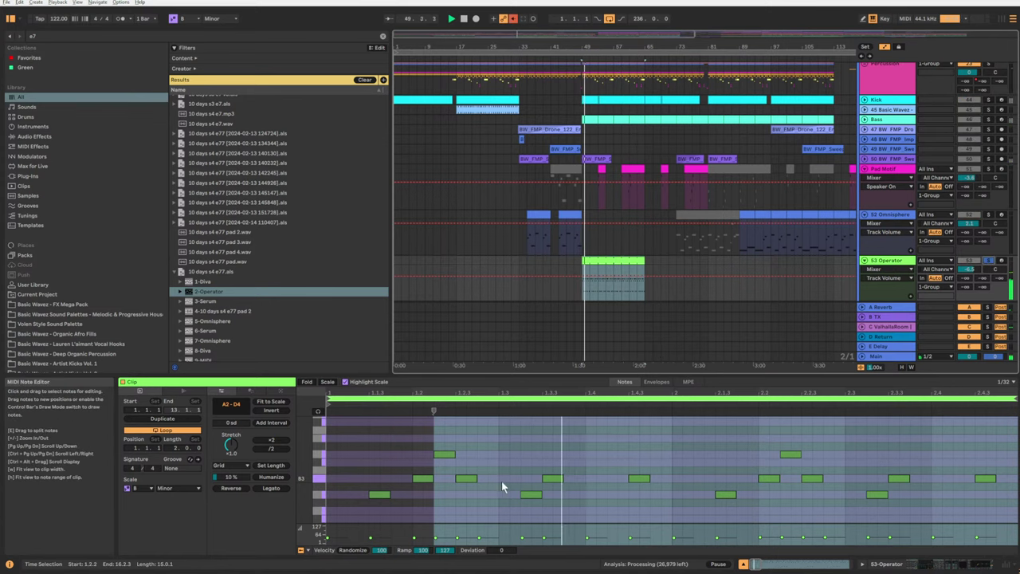
{"action": "scroll", "coordinate": [501, 481], "scroll_direction": "down", "scroll_amount": 5}
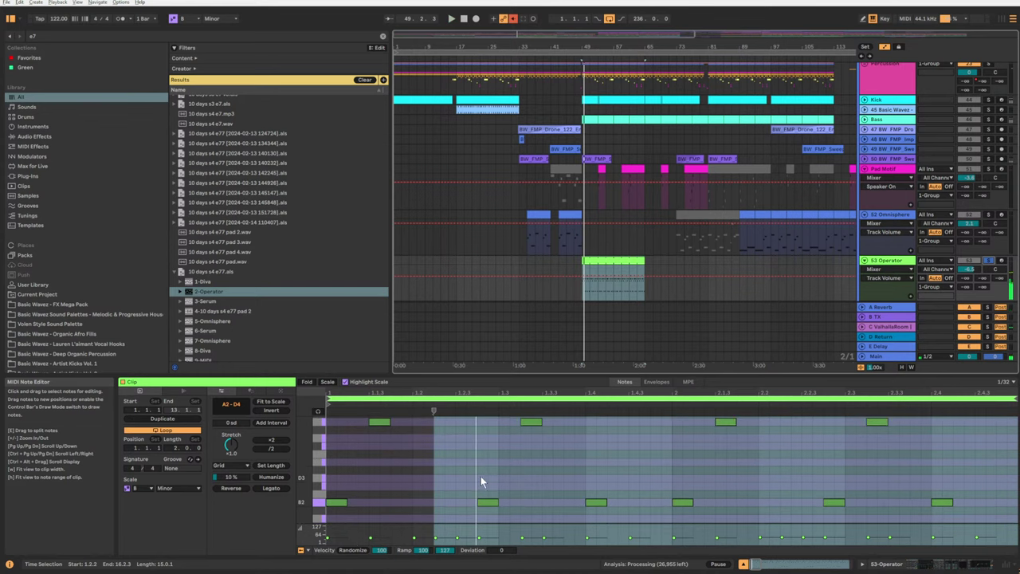
Raise the Operator clip's B2 note at 1.2.4 to A3 and play the pattern with the full mix.
{"action": "left_click", "coordinate": [494, 509]}
{"action": "key", "text": "shift+Up"}
{"action": "key", "text": "Down"}
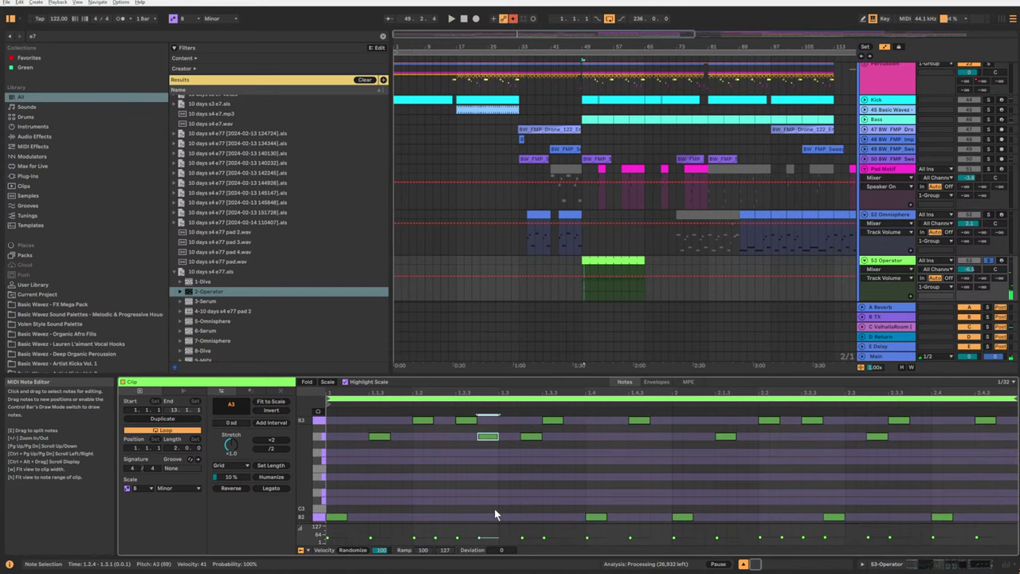
{"action": "key", "text": "space"}
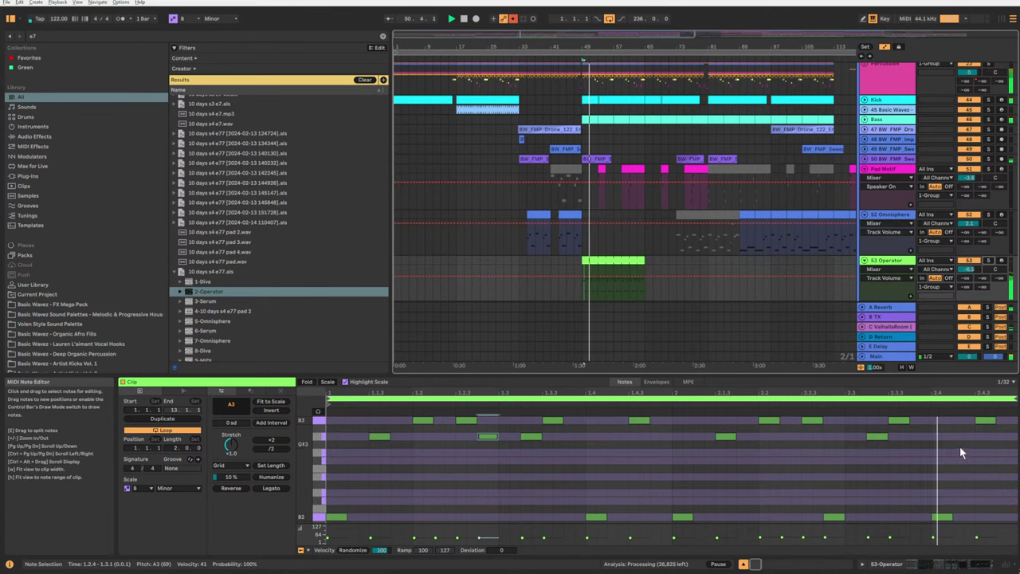
Raise the Operator clip's B2 note at 2.2.4 to A3 during playback.
{"action": "scroll", "coordinate": [963, 447], "scroll_direction": "up", "scroll_amount": 2}
{"action": "scroll", "coordinate": [962, 451], "scroll_direction": "down", "scroll_amount": 1}
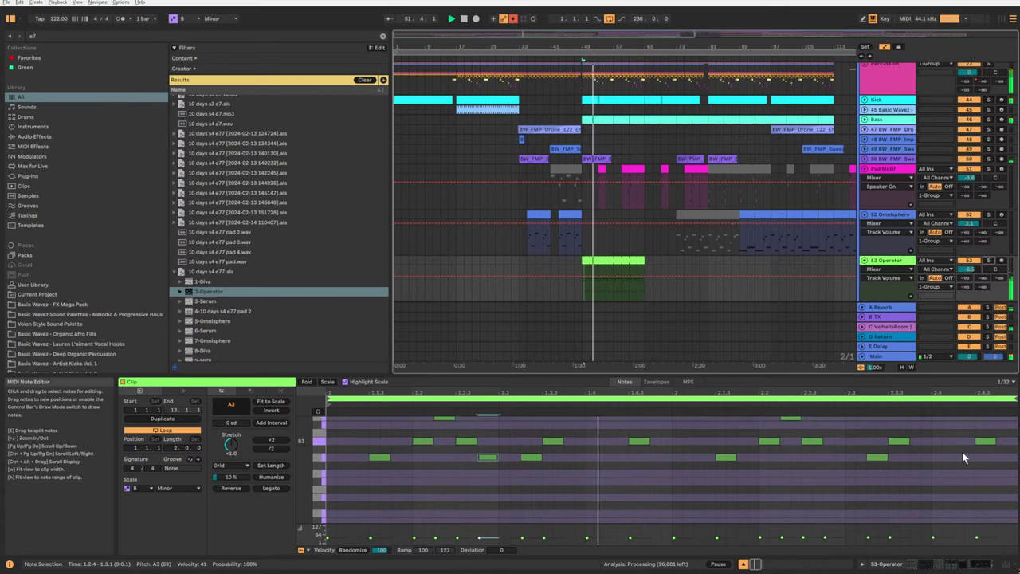
{"action": "scroll", "coordinate": [956, 450], "scroll_direction": "down", "scroll_amount": 2}
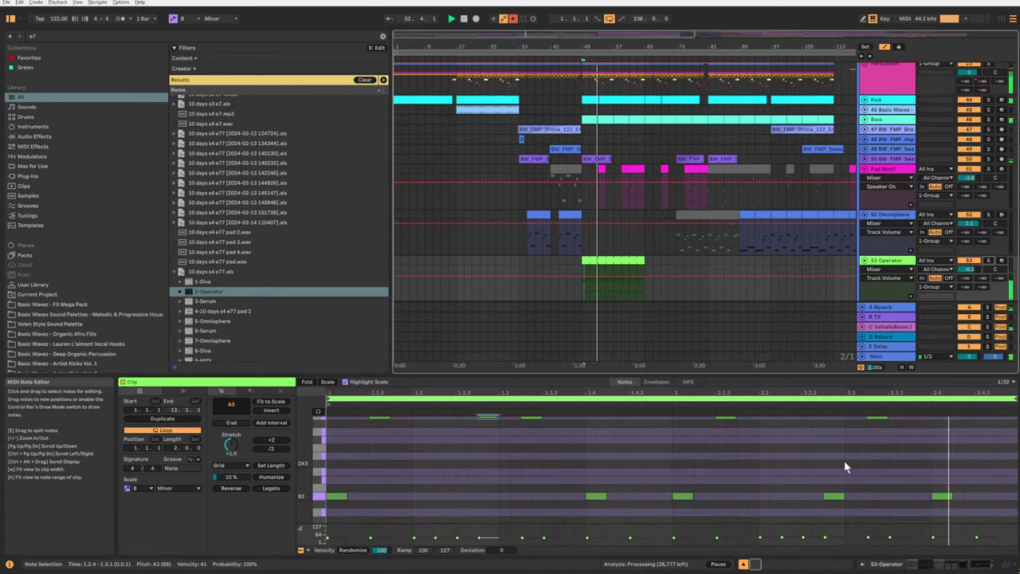
{"action": "left_click", "coordinate": [831, 496]}
{"action": "key", "text": "shift+Up"}
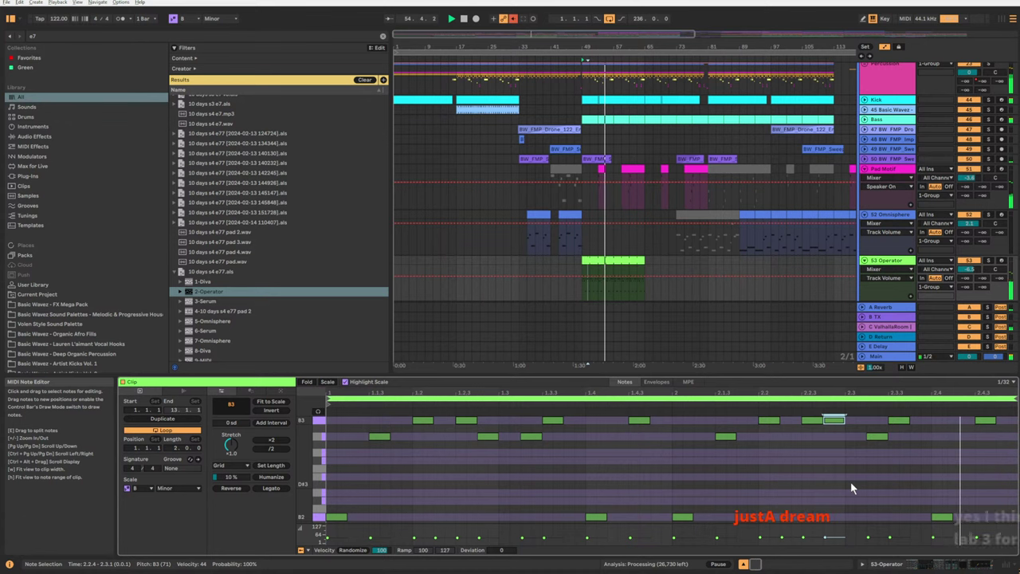
{"action": "key", "text": "Down"}
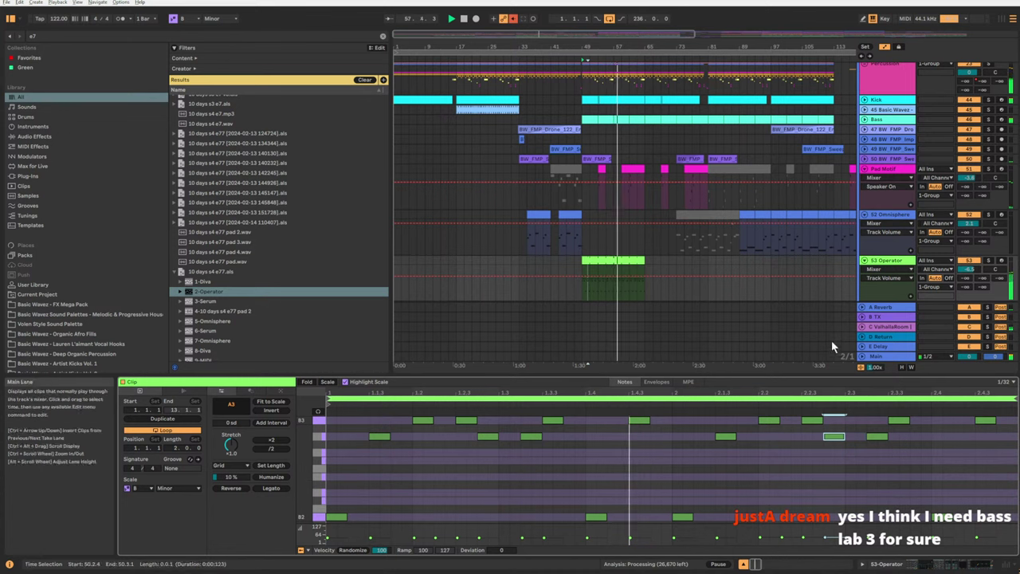
Lower the Operator track volume to -9.4 dB and play the arrangement from about bar 43.
{"action": "left_click_drag", "start_coordinate": [967, 269], "coordinate": [968, 273]}
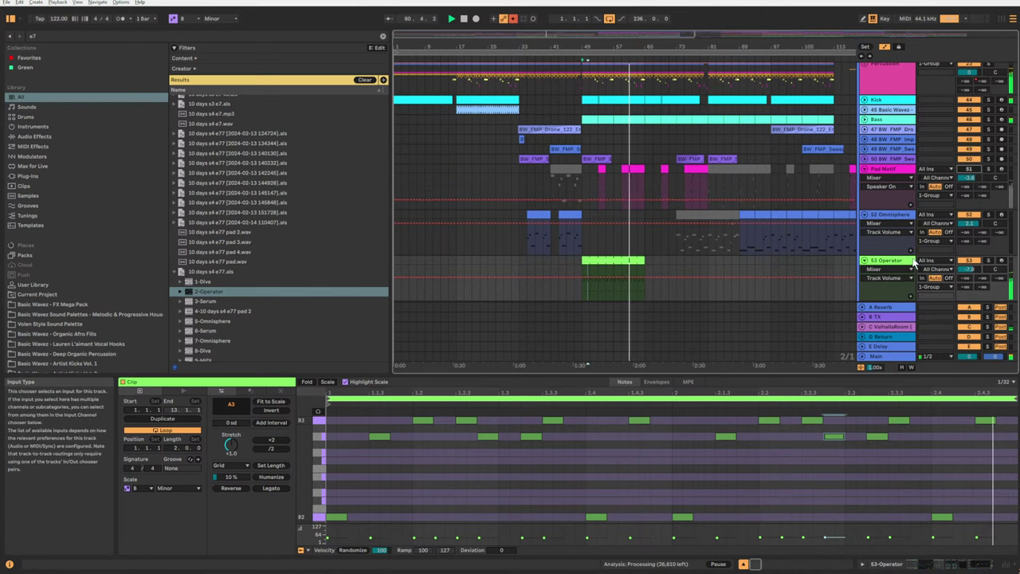
{"action": "left_click_drag", "start_coordinate": [971, 269], "coordinate": [971, 274]}
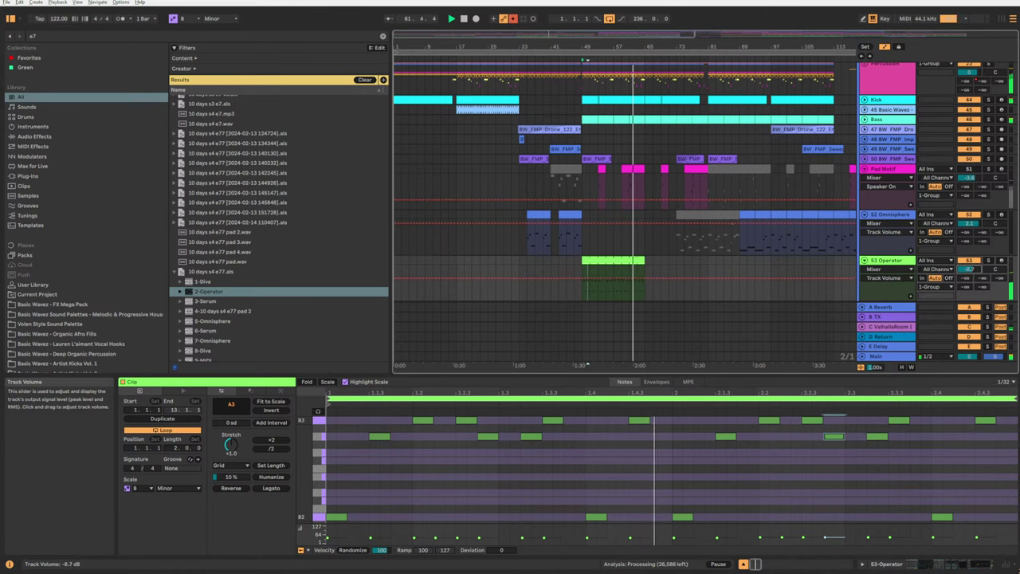
{"action": "scroll", "coordinate": [696, 229], "scroll_direction": "down", "scroll_amount": 2}
{"action": "left_click", "coordinate": [585, 233]}
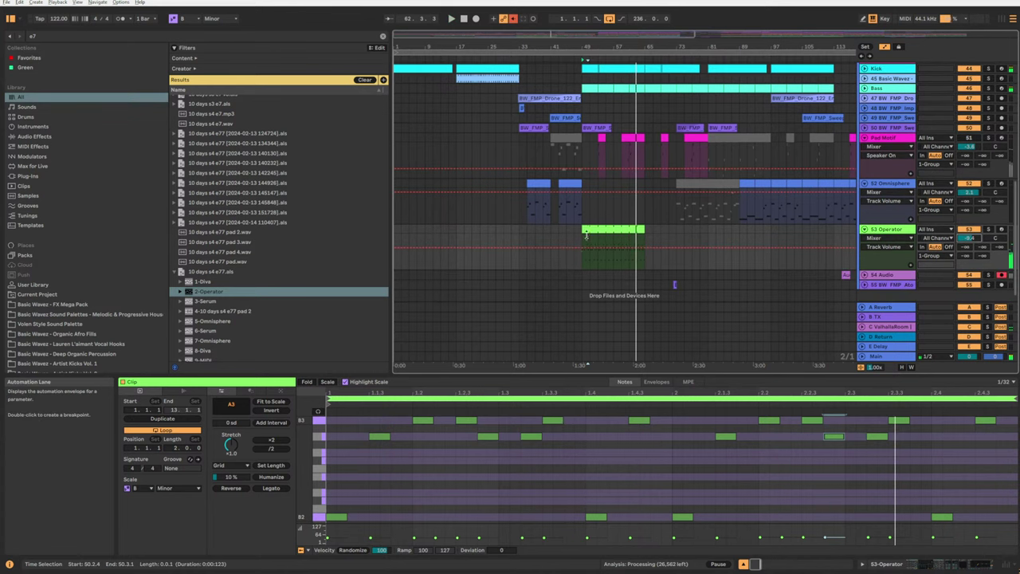
{"action": "left_click", "coordinate": [557, 230]}
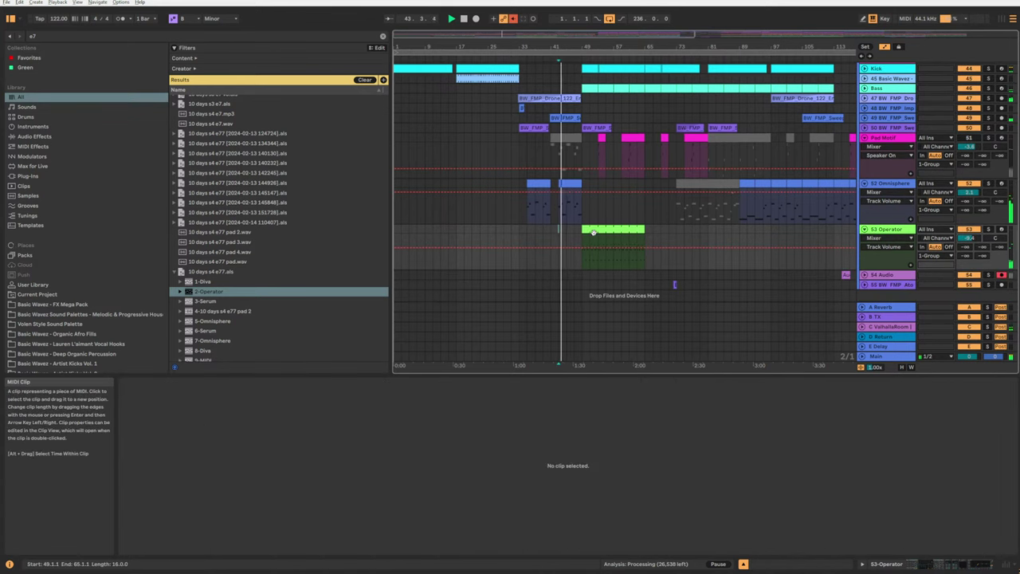
Move the 16-bar Operator clip from bar 49 to bar 81.
{"action": "left_click", "coordinate": [602, 230]}
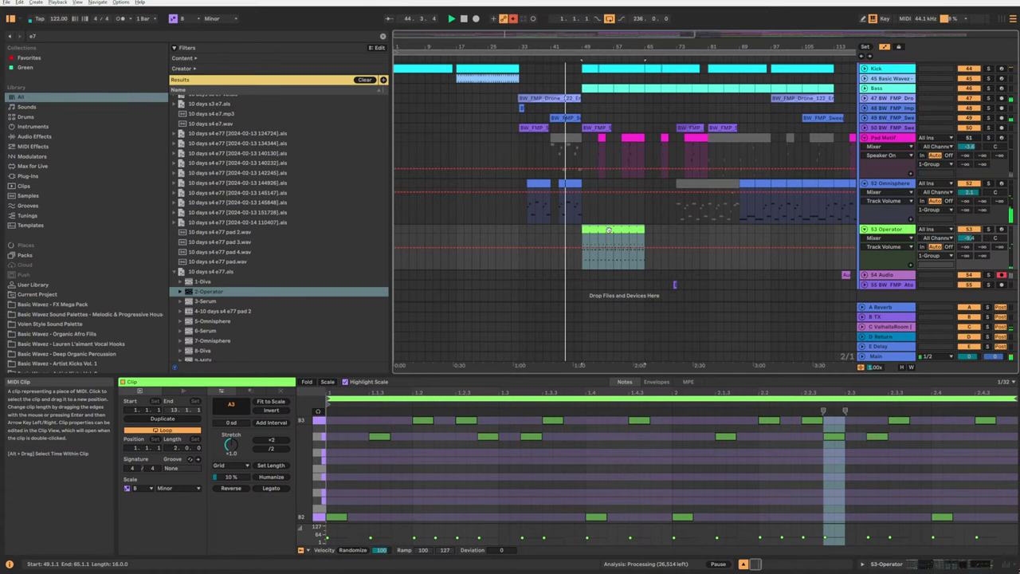
{"action": "left_click_drag", "start_coordinate": [609, 231], "coordinate": [733, 236]}
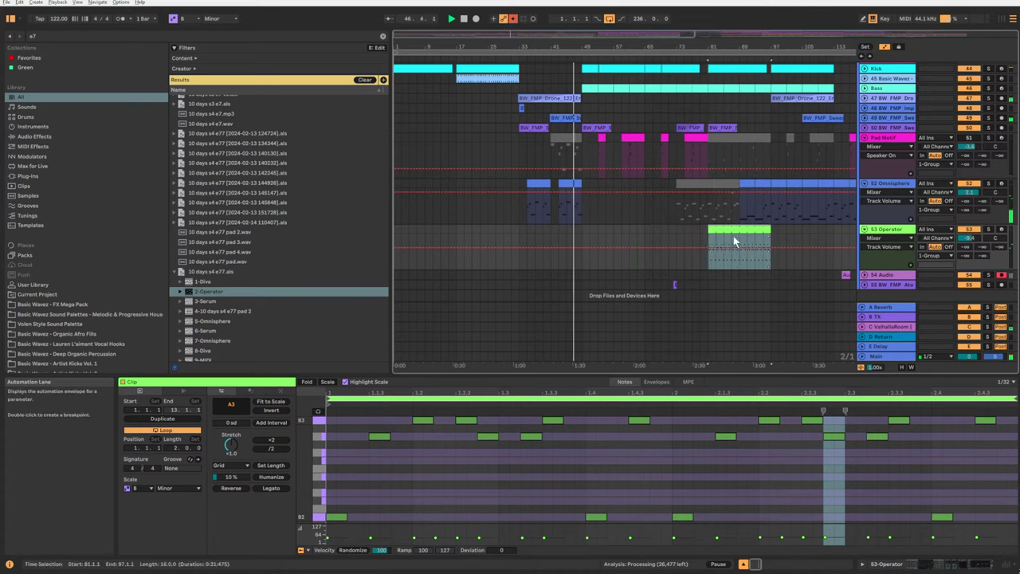
{"action": "scroll", "coordinate": [677, 229], "scroll_direction": "up", "scroll_amount": 2}
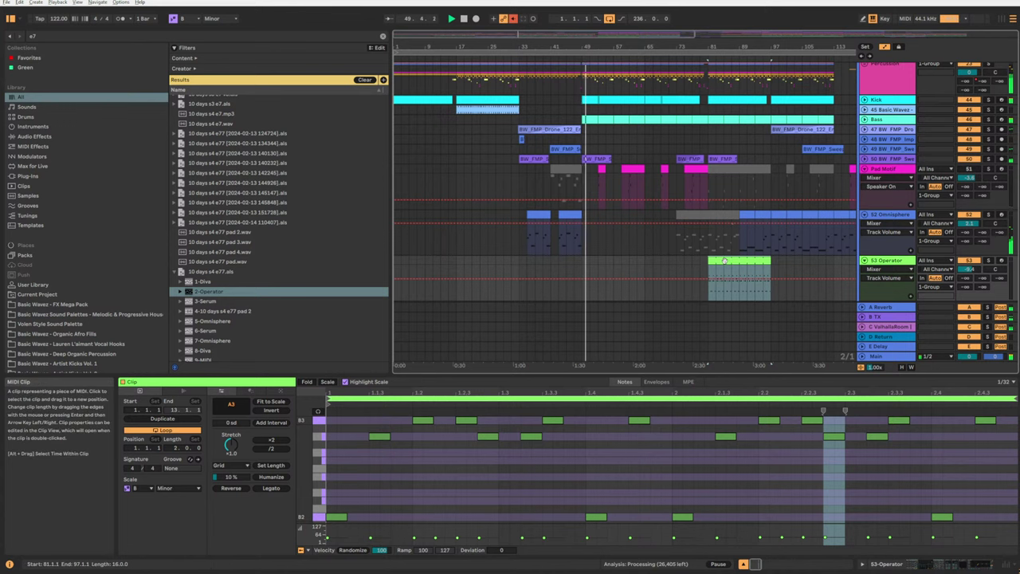
Move the 16-bar Operator clip from bar 81 to bar 65 and play the arrangement from about bar 63.
{"action": "left_click_drag", "start_coordinate": [724, 262], "coordinate": [664, 263]}
{"action": "left_click", "coordinate": [634, 260]}
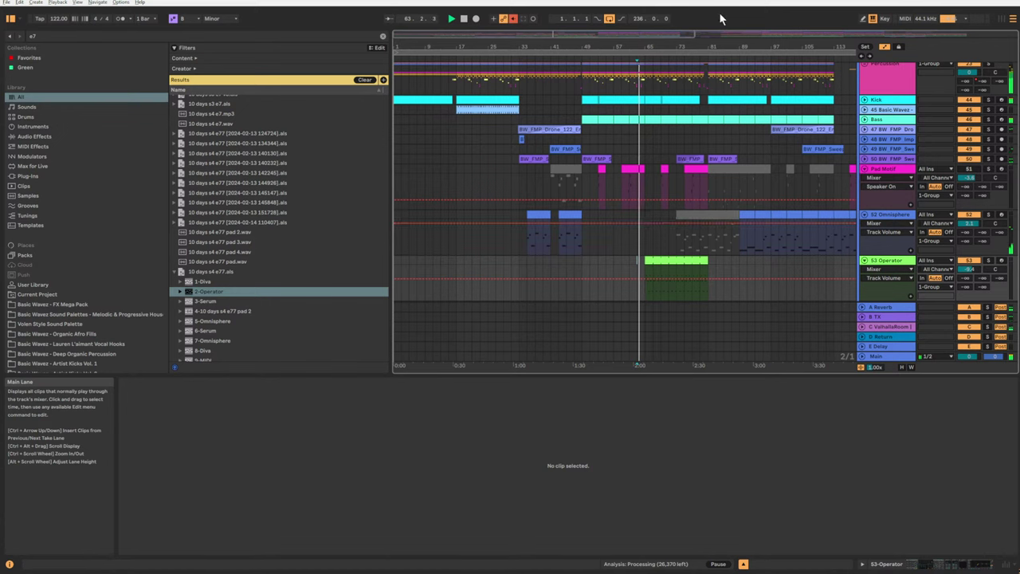
{"action": "left_click_drag", "start_coordinate": [685, 35], "coordinate": [633, 131]}
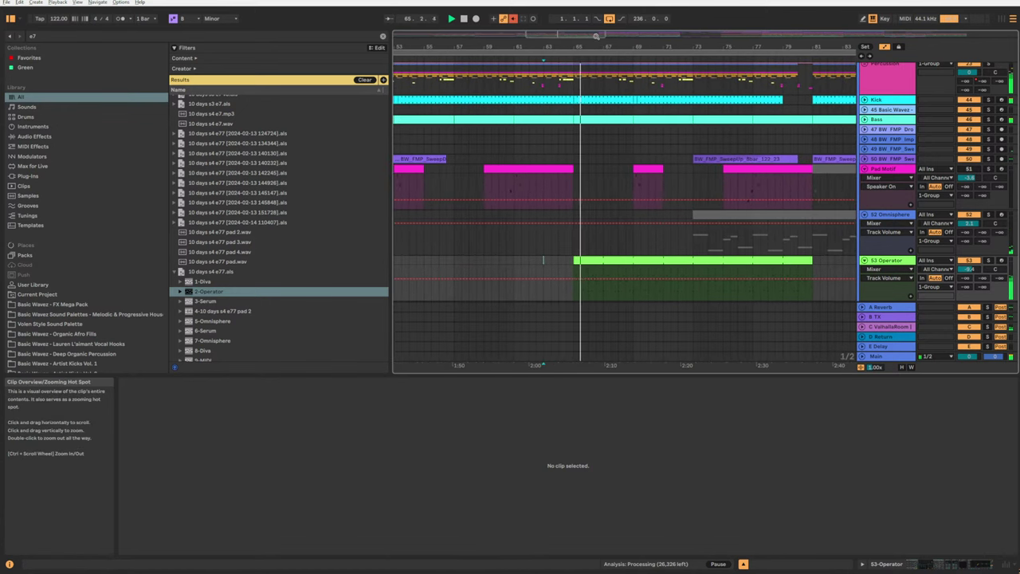
{"action": "scroll", "coordinate": [746, 130], "scroll_direction": "down", "scroll_amount": 2}
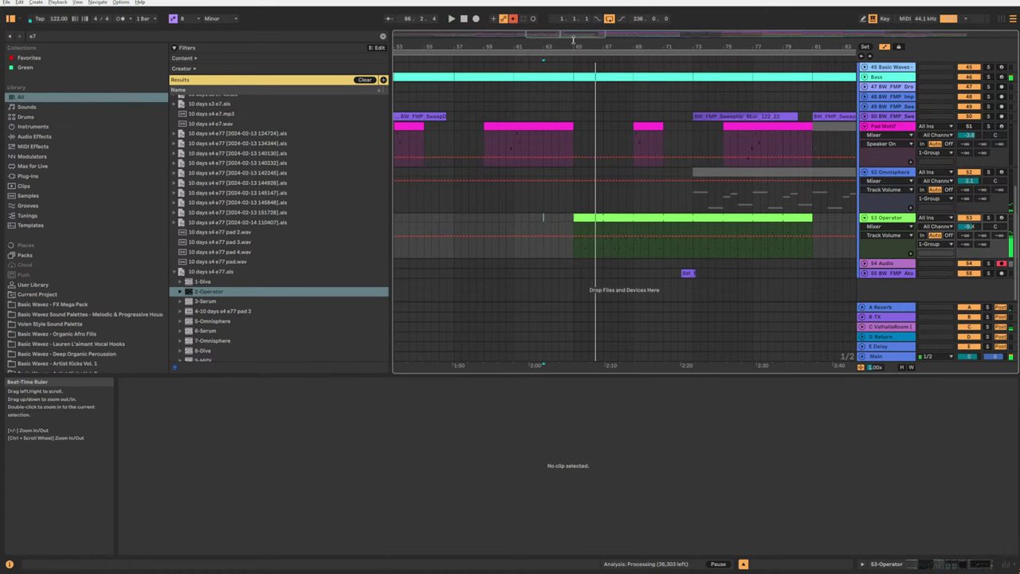
{"action": "left_click_drag", "start_coordinate": [572, 37], "coordinate": [631, 4]}
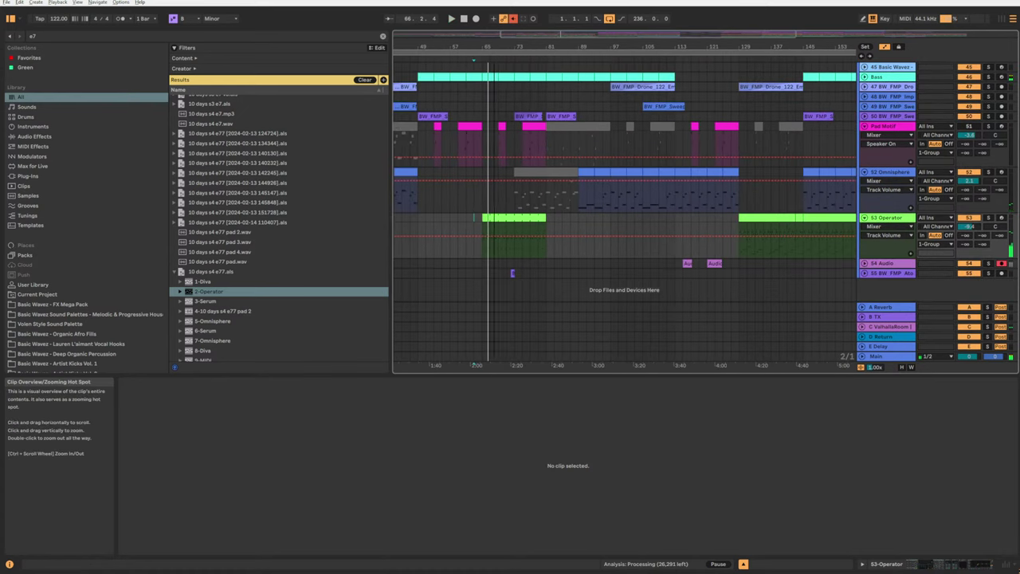
Move the 16-bar Operator clip to bar 81, play from there and lower the Operator track volume to -15.2 dB.
{"action": "left_click_drag", "start_coordinate": [509, 219], "coordinate": [572, 220]}
{"action": "left_click", "coordinate": [543, 220]}
{"action": "key", "text": "space"}
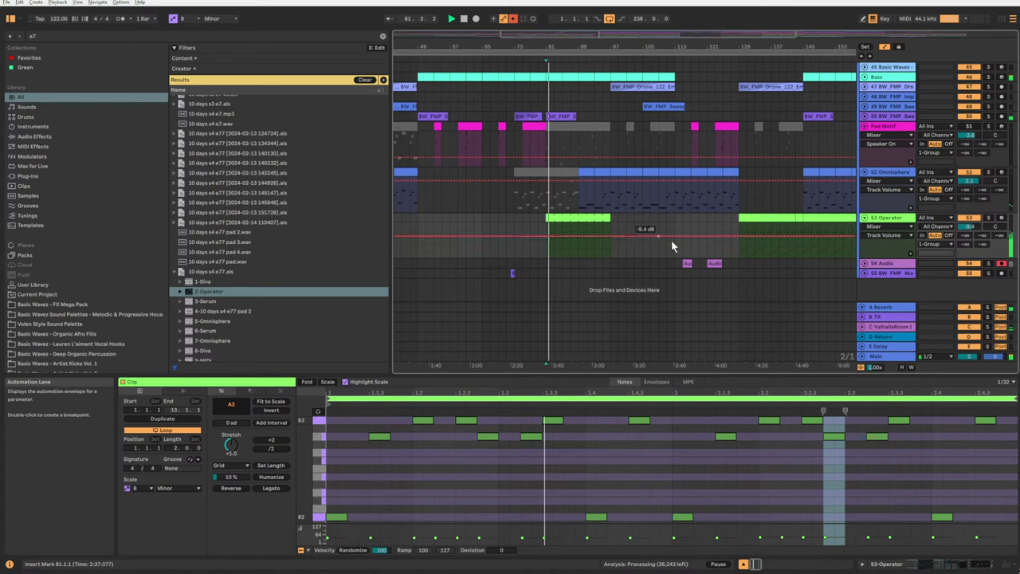
{"action": "left_click_drag", "start_coordinate": [965, 230], "coordinate": [966, 242]}
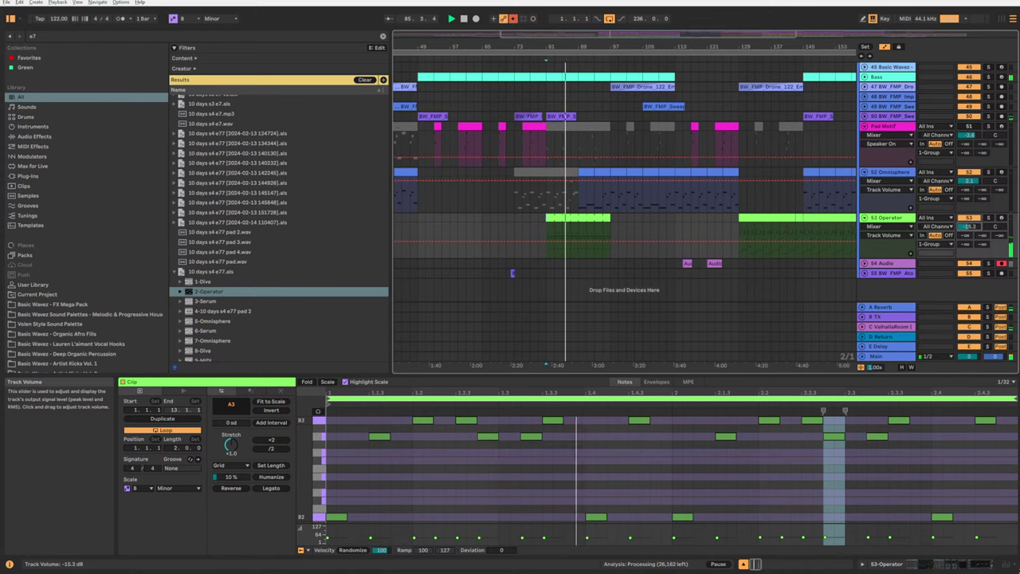
Move the 16-bar Operator clip to bar 113, play from there and raise the Operator track volume to -11.7 dB.
{"action": "mouse_move", "coordinate": [576, 221]}
{"action": "left_mouse_down"}
{"action": "mouse_move", "coordinate": [777, 224]}
{"action": "mouse_move", "coordinate": [707, 236]}
{"action": "mouse_move", "coordinate": [693, 218]}
{"action": "left_mouse_up"}
{"action": "left_click", "coordinate": [676, 226]}
{"action": "key", "text": "space"}
{"action": "left_click", "coordinate": [693, 218]}
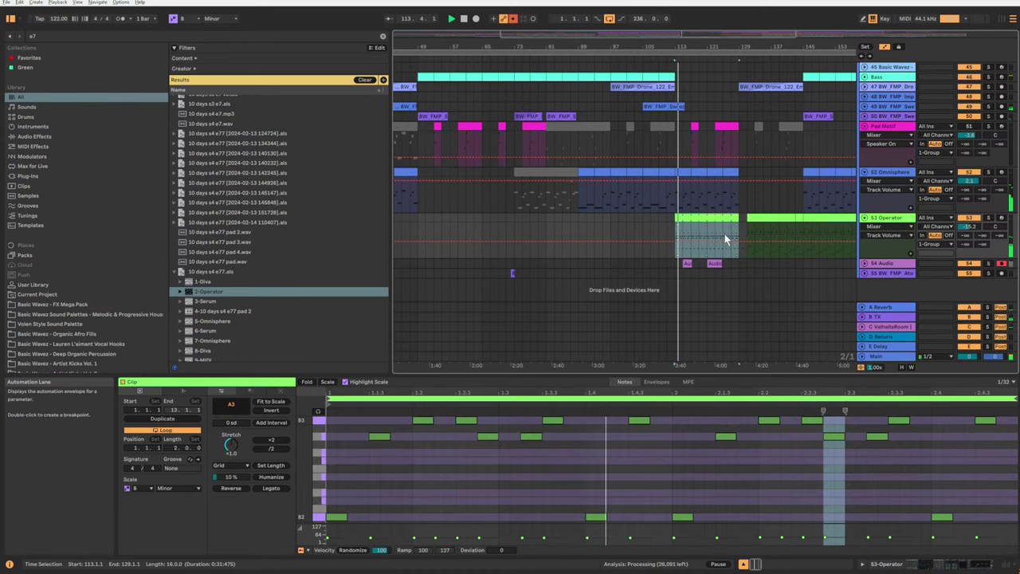
{"action": "left_click_drag", "start_coordinate": [969, 226], "coordinate": [969, 217]}
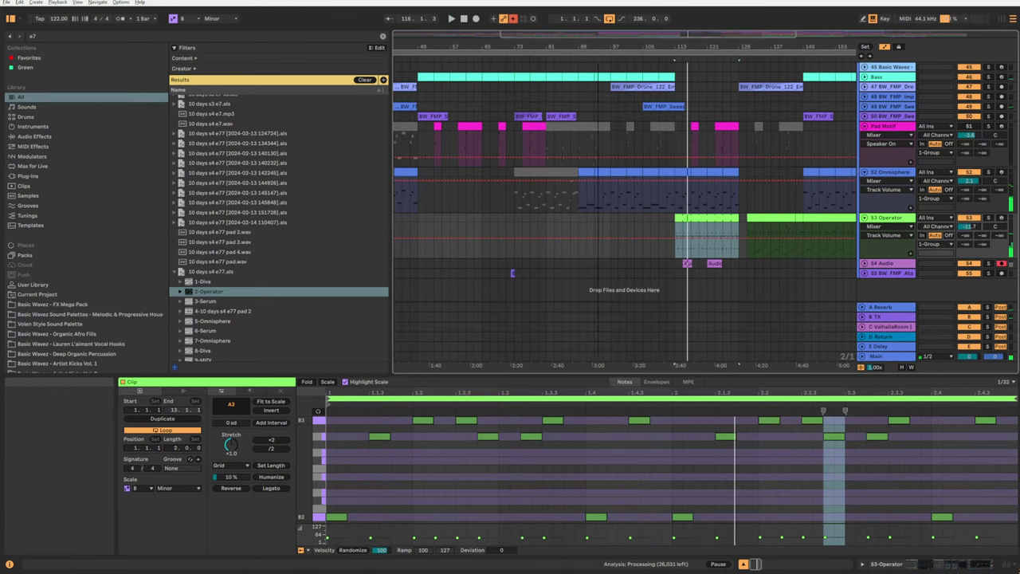
Copy the Omnisphere clip at bar 43 to bar 115 and extend its start back to bar 113.
{"action": "scroll", "coordinate": [599, 126], "scroll_direction": "down", "scroll_amount": 2}
{"action": "left_click", "coordinate": [465, 172]}
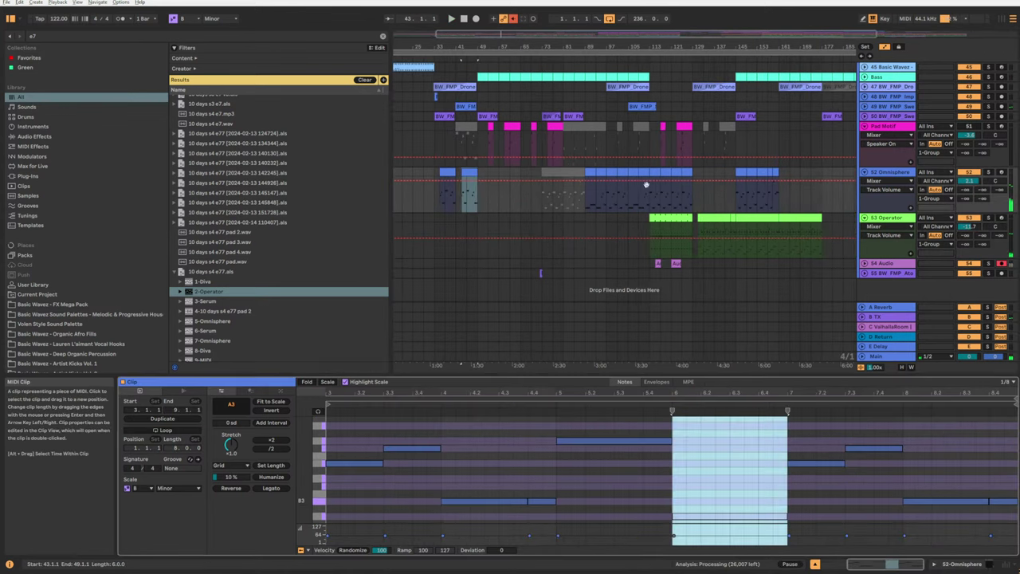
{"action": "left_click", "coordinate": [666, 178]}
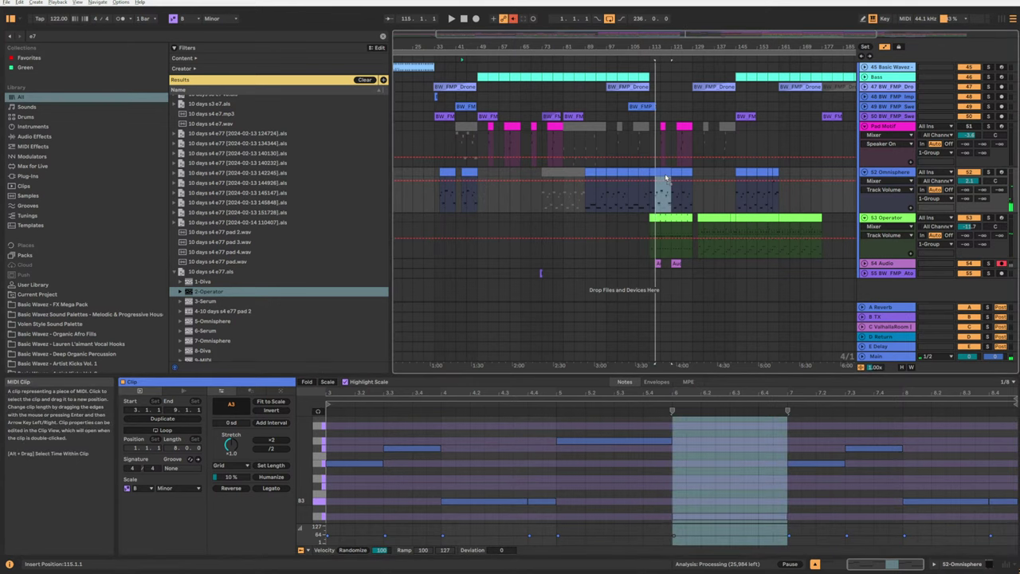
{"action": "left_click", "coordinate": [659, 172]}
{"action": "left_click_drag", "start_coordinate": [657, 171], "coordinate": [650, 172]}
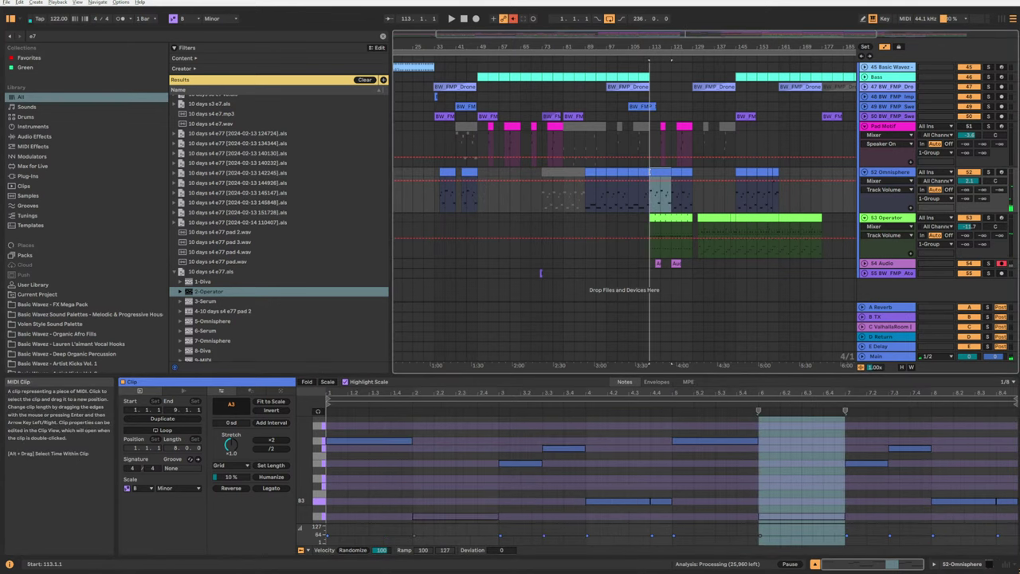
Play the Omnisphere and Operator parts together from bar 113 and inspect the Omnisphere clip's notes.
{"action": "key", "text": "space"}
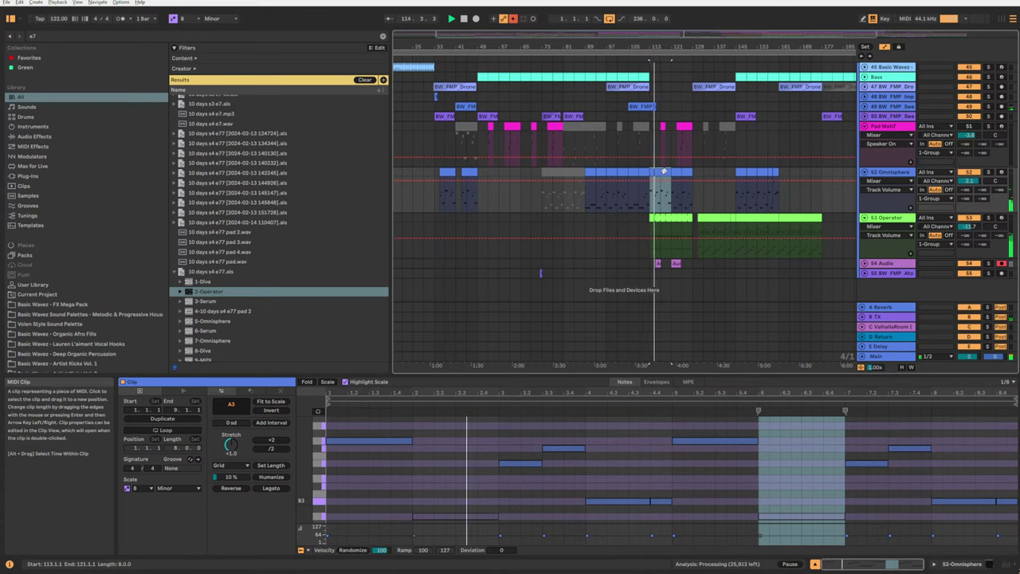
{"action": "left_click", "coordinate": [683, 175]}
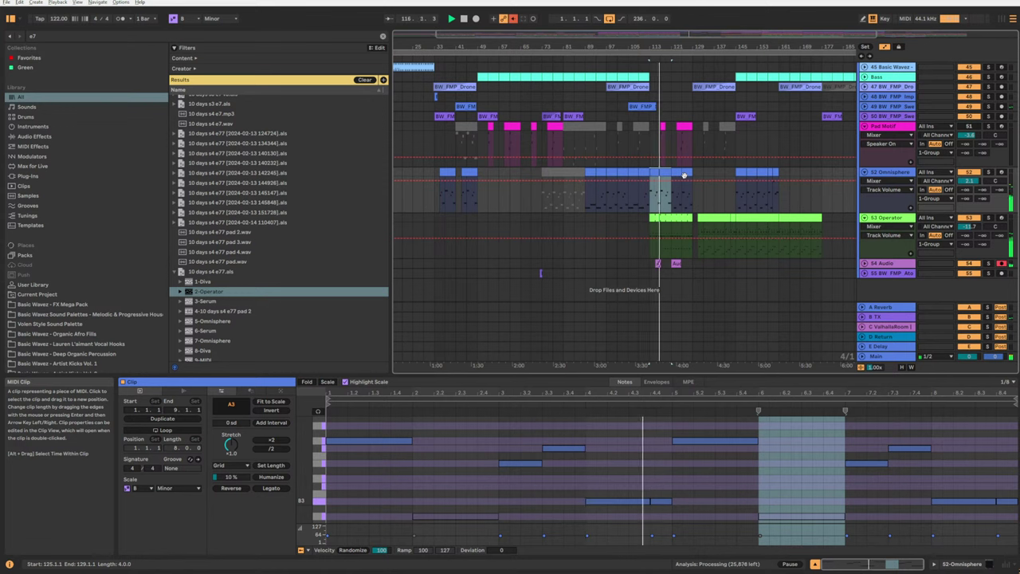
{"action": "left_click", "coordinate": [665, 194]}
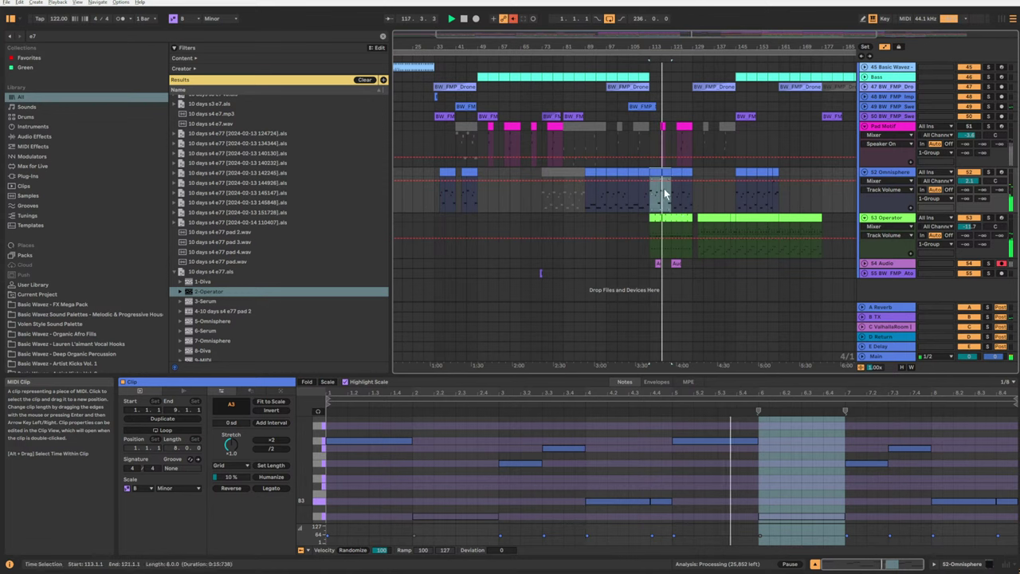
{"action": "double_click", "coordinate": [658, 173]}
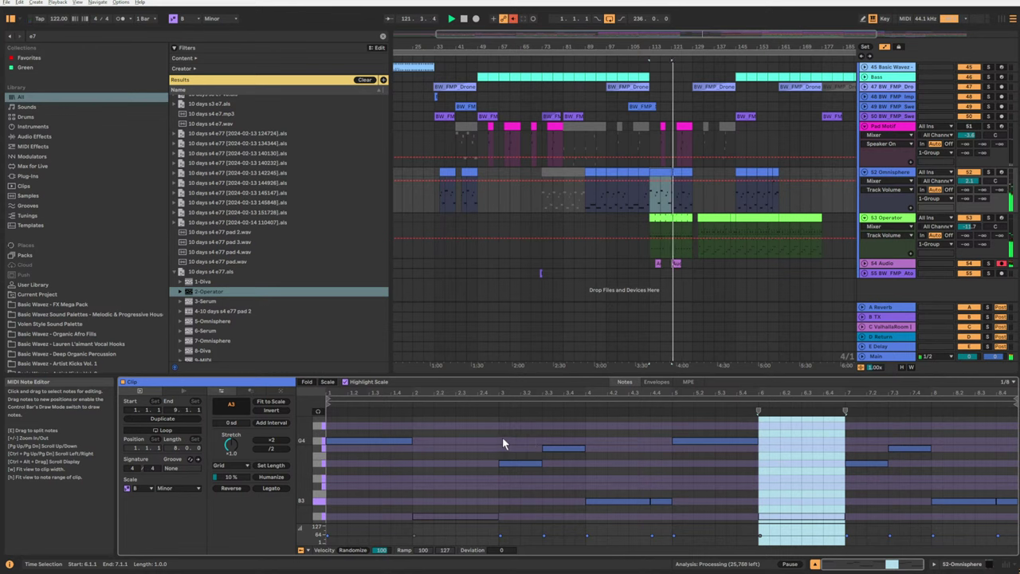
{"action": "left_click", "coordinate": [363, 465]}
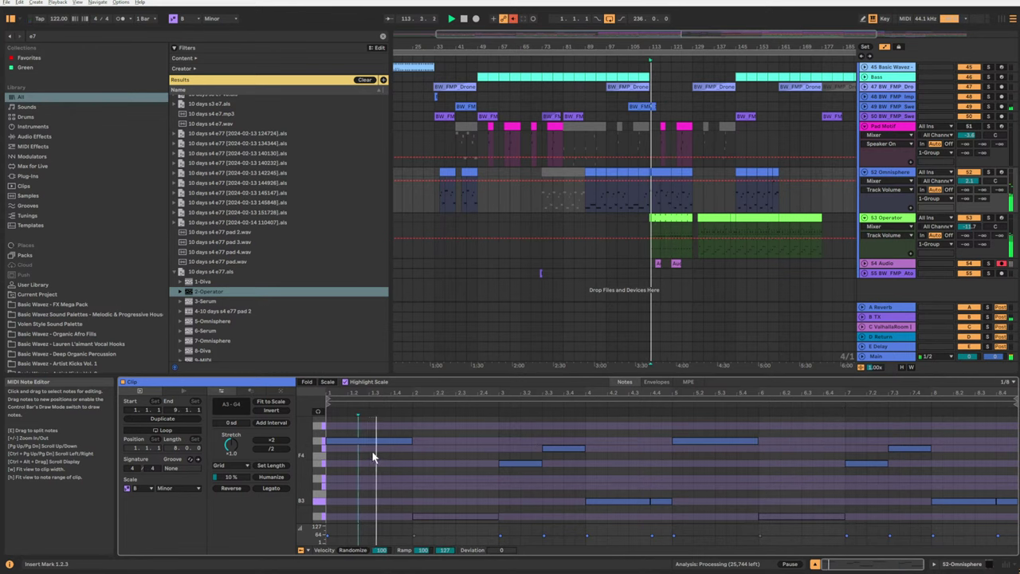
Delete the Omnisphere clips between bar 89 and bar 113.
{"action": "left_click", "coordinate": [644, 172]}
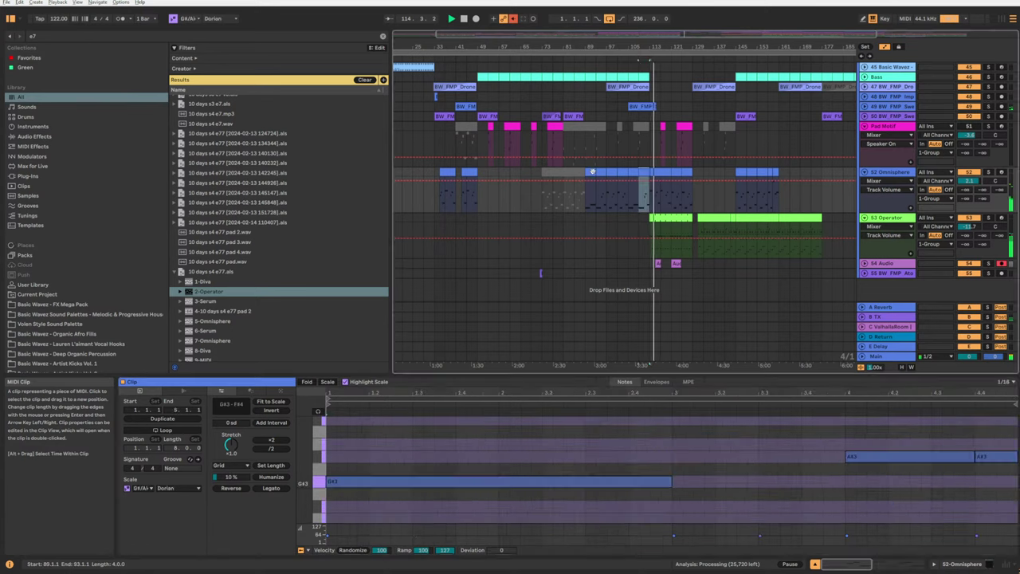
{"action": "left_click", "coordinate": [590, 171], "text": "shift"}
{"action": "key", "text": "Delete"}
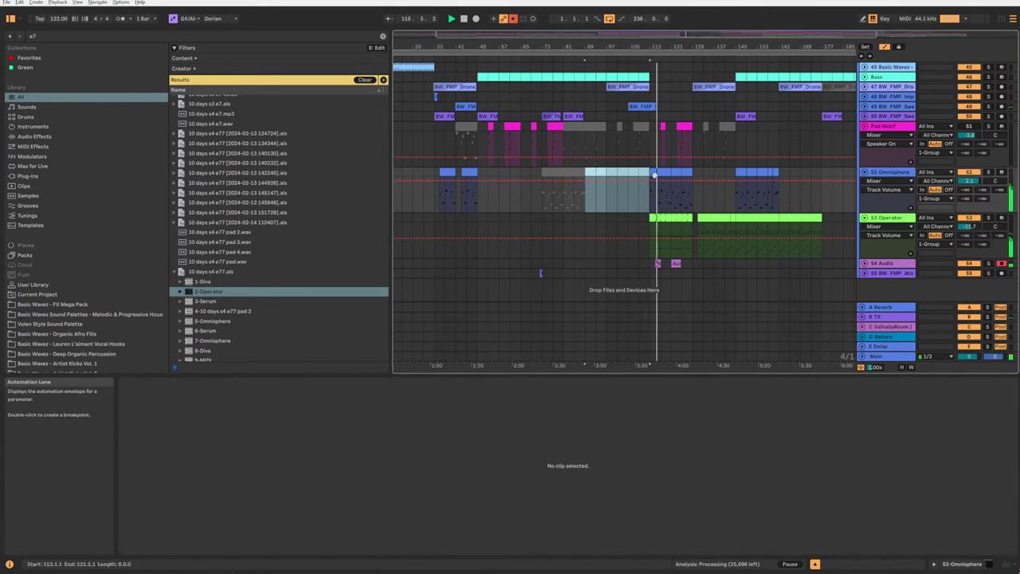
Solo the Omnisphere and Operator tracks and play them together from bar 113.
{"action": "left_click", "coordinate": [656, 173]}
{"action": "key", "text": "space"}
{"action": "left_click", "coordinate": [988, 172]}
{"action": "key", "text": "space"}
{"action": "left_click", "coordinate": [987, 218], "text": "ctrl"}
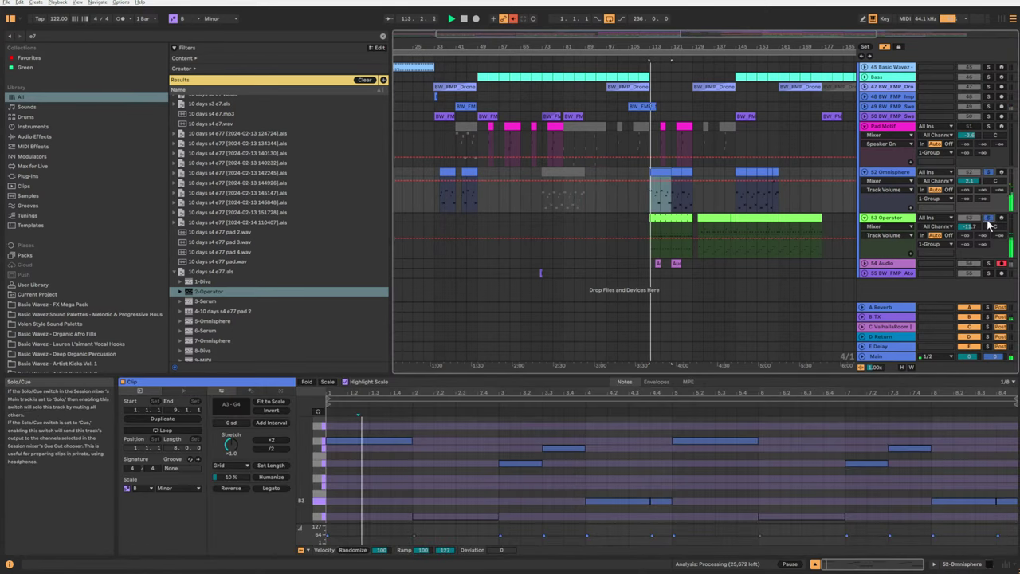
{"action": "key", "text": "space"}
{"action": "key", "text": "space"}
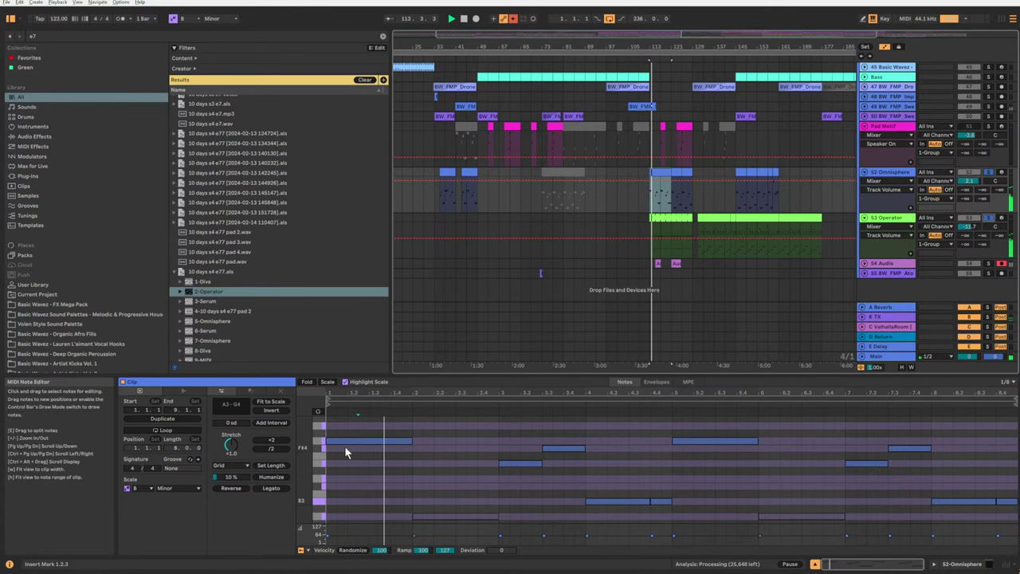
Try the two G4 notes in the Omnisphere clip at bar 113 on F#4, E4, A4 and B4 during playback.
{"action": "scroll", "coordinate": [344, 446], "scroll_direction": "up", "scroll_amount": 1}
{"action": "left_click", "coordinate": [317, 467]}
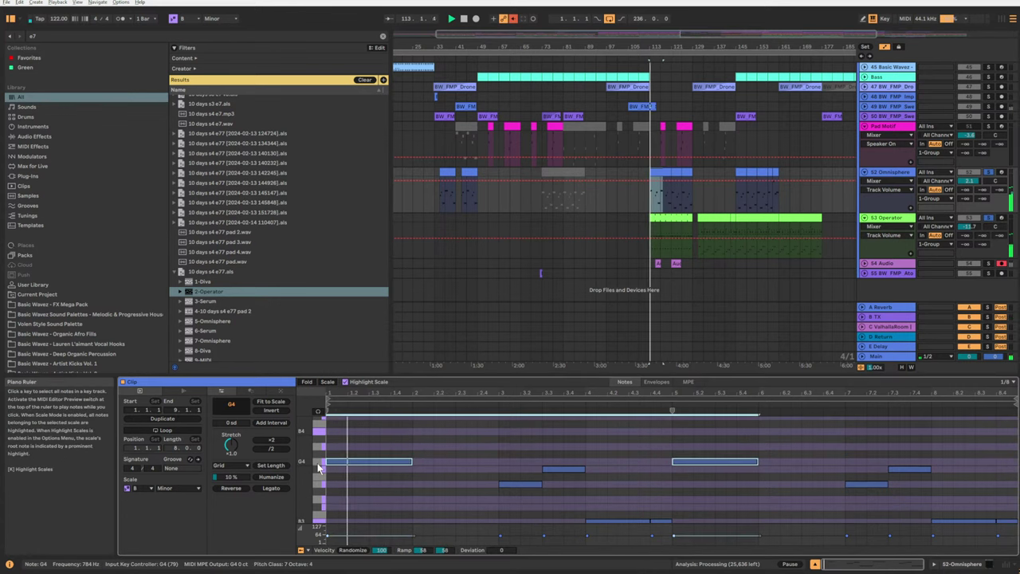
{"action": "key", "text": "Down"}
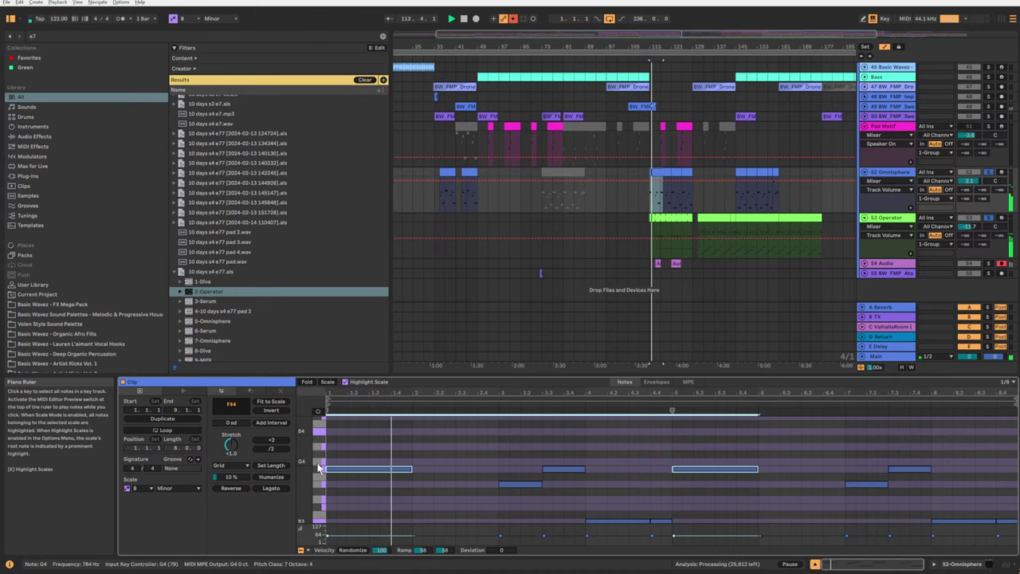
{"action": "key", "text": "Down"}
{"action": "key", "text": "Down"}
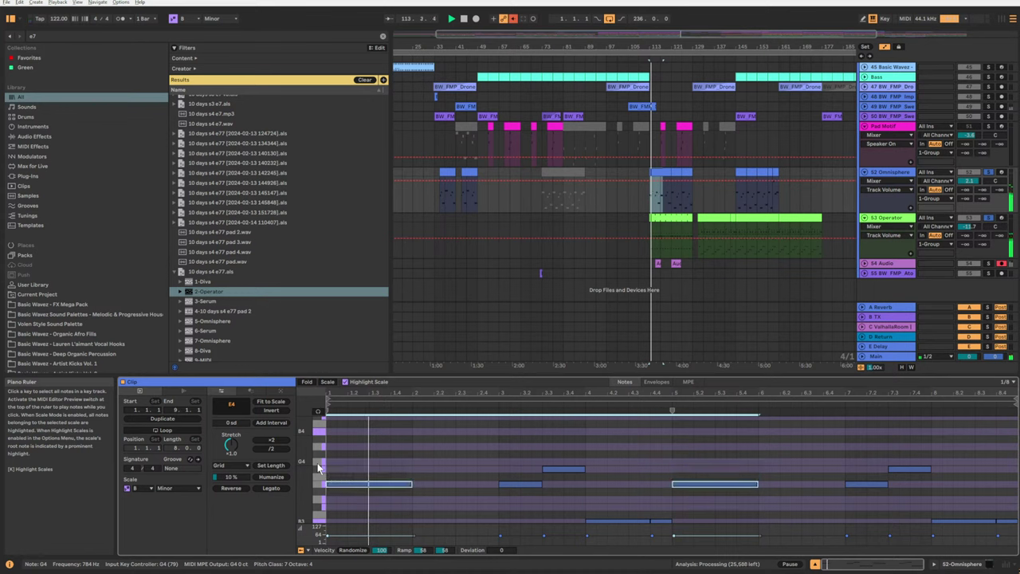
{"action": "key", "text": "Up"}
{"action": "key", "text": "Up"}
{"action": "key", "text": "Up"}
{"action": "key", "text": "Up"}
{"action": "key", "text": "Up"}
{"action": "key", "text": "Up"}
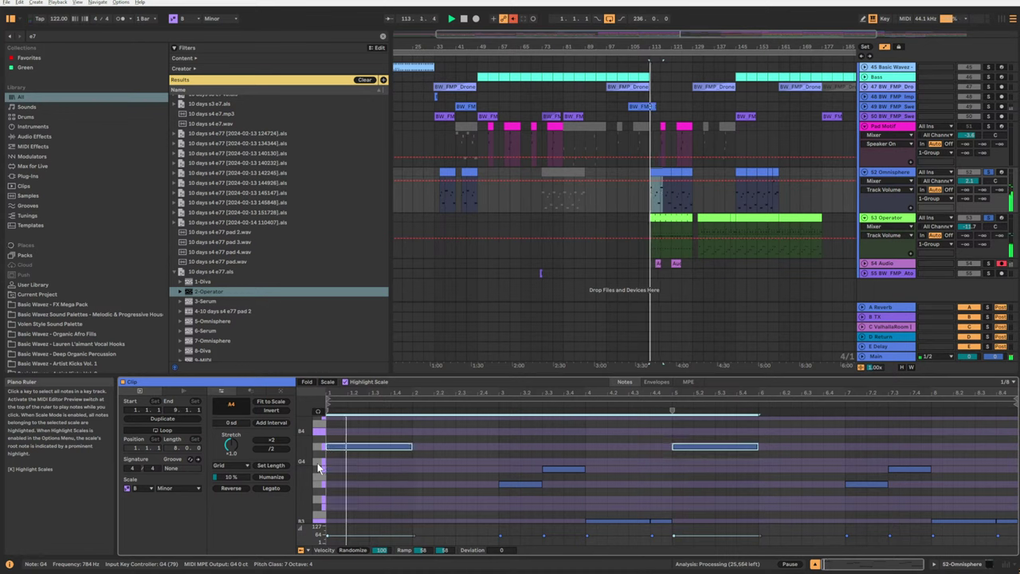
{"action": "key", "text": "Up"}
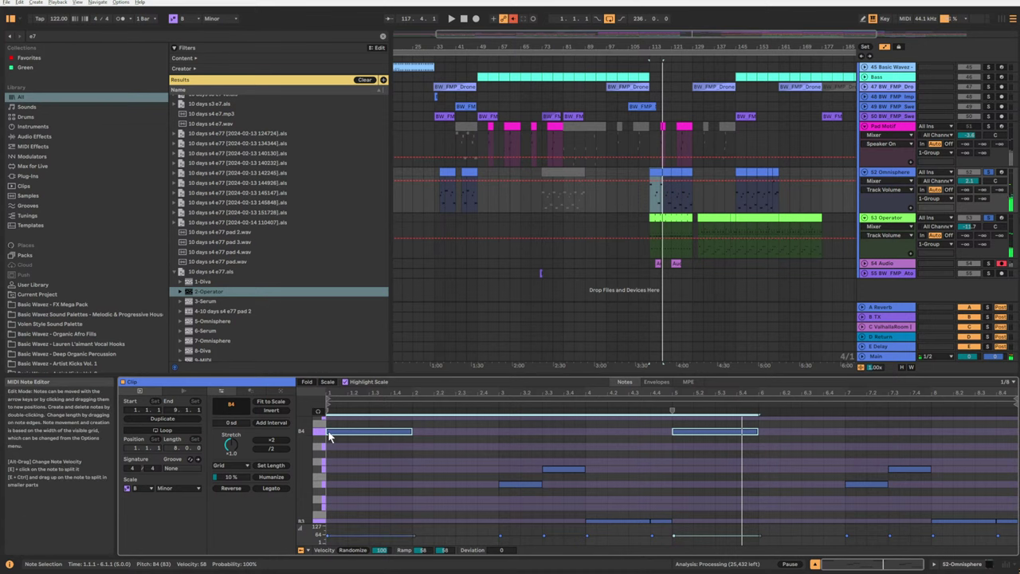
Lower the two B4 notes in the Omnisphere clip to A4 and play them with the full mix.
{"action": "key", "text": "Down"}
{"action": "key", "text": "Down"}
{"action": "key", "text": "Down"}
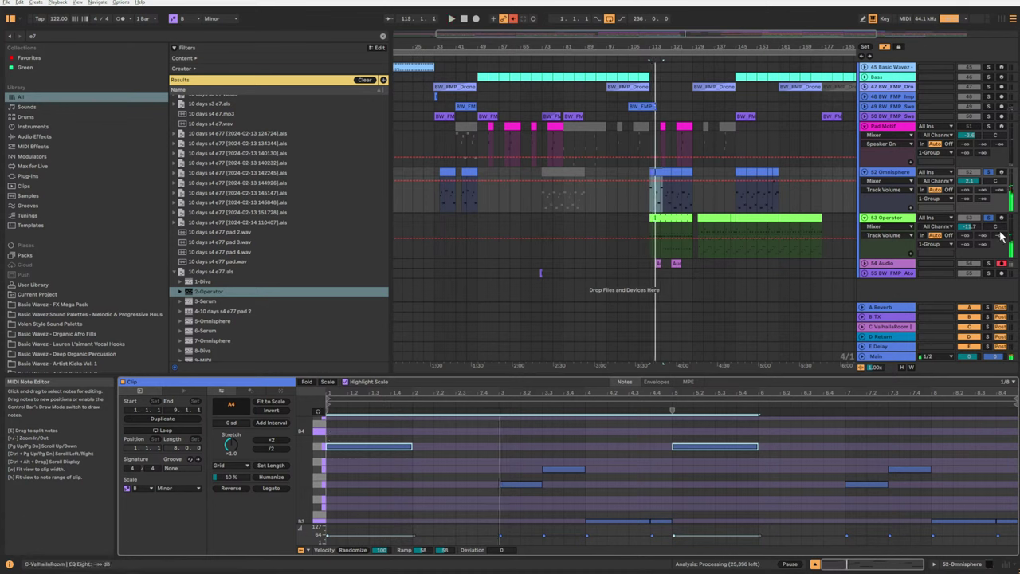
{"action": "key", "text": "space"}
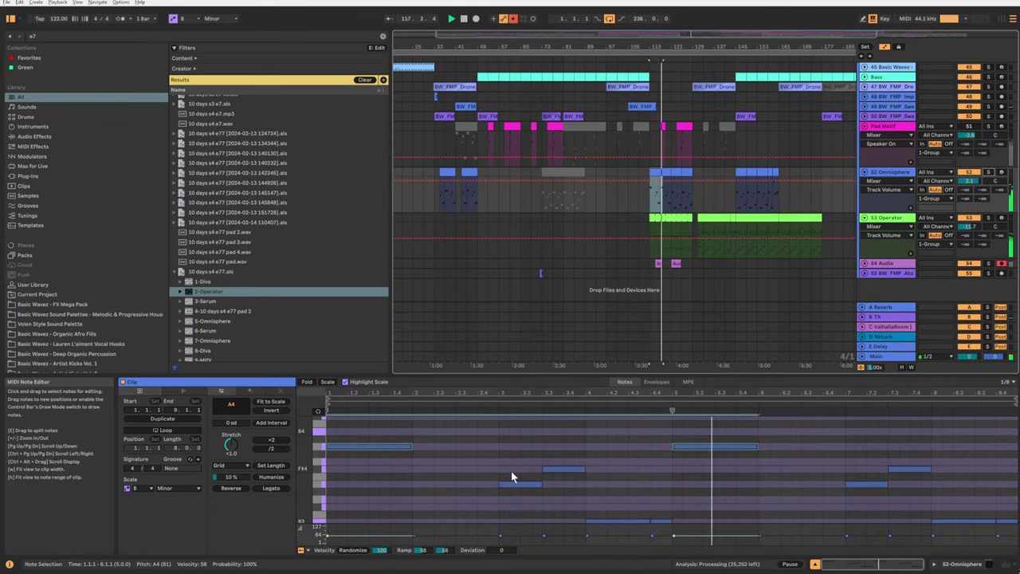
Lower the Omnisphere clip's two A4 notes to G4 and listen from bar 113.
{"action": "left_click", "coordinate": [319, 447]}
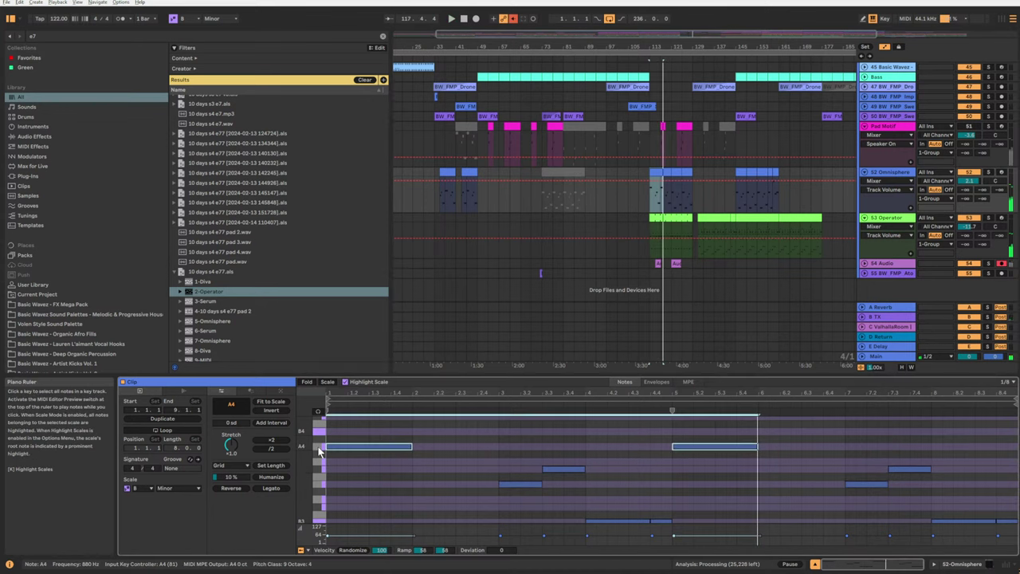
{"action": "key", "text": "Down"}
{"action": "key", "text": "Down"}
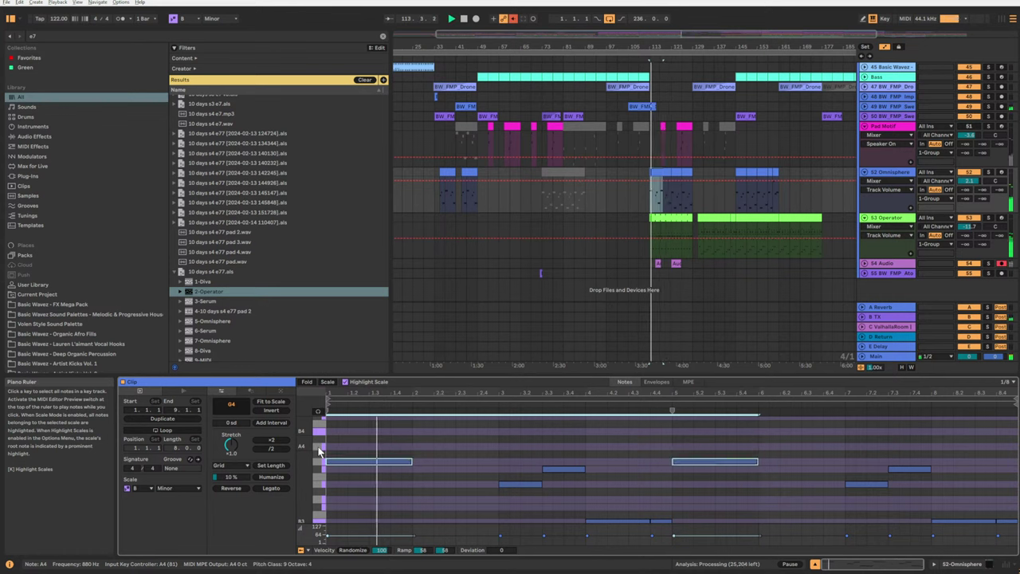
Deactivate the Omnisphere track and start playback from bar 45.
{"action": "left_click", "coordinate": [972, 176]}
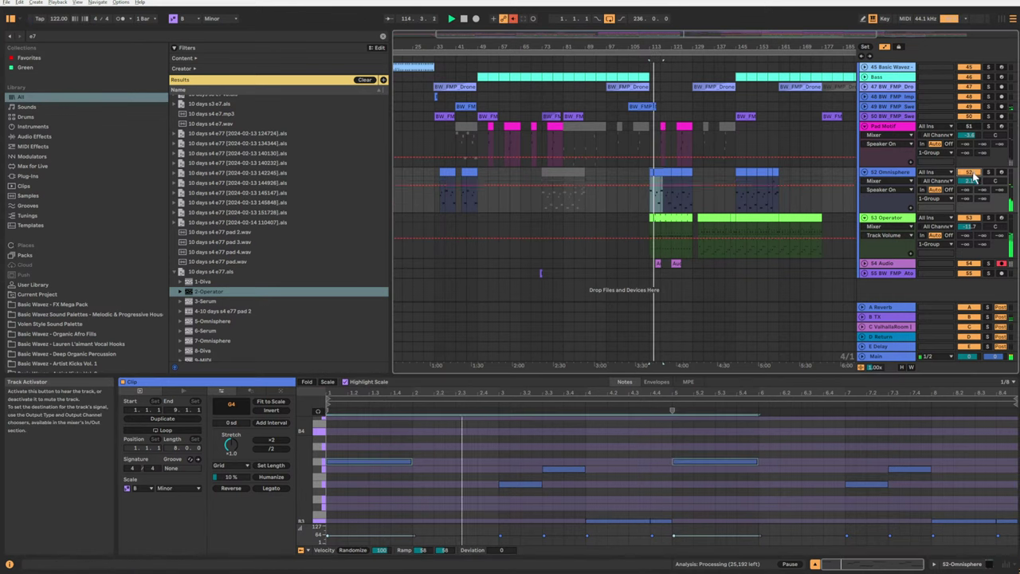
{"action": "left_click", "coordinate": [467, 223]}
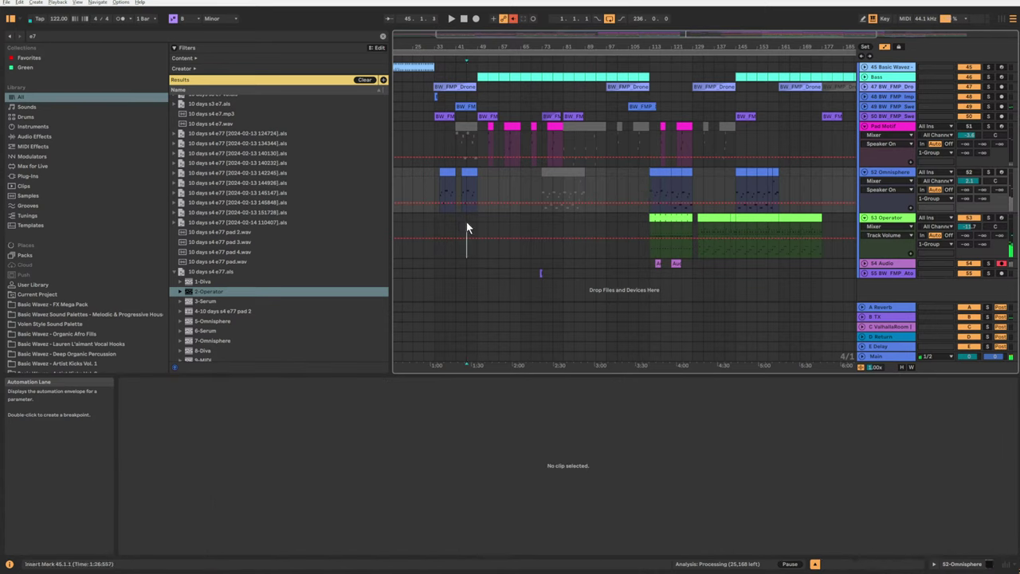
{"action": "key", "text": "space"}
Move the 16-bar Operator clip from bar 113 to bar 49 and set the Operator track volume to -5.4 dB.
{"action": "left_click_drag", "start_coordinate": [659, 220], "coordinate": [488, 221]}
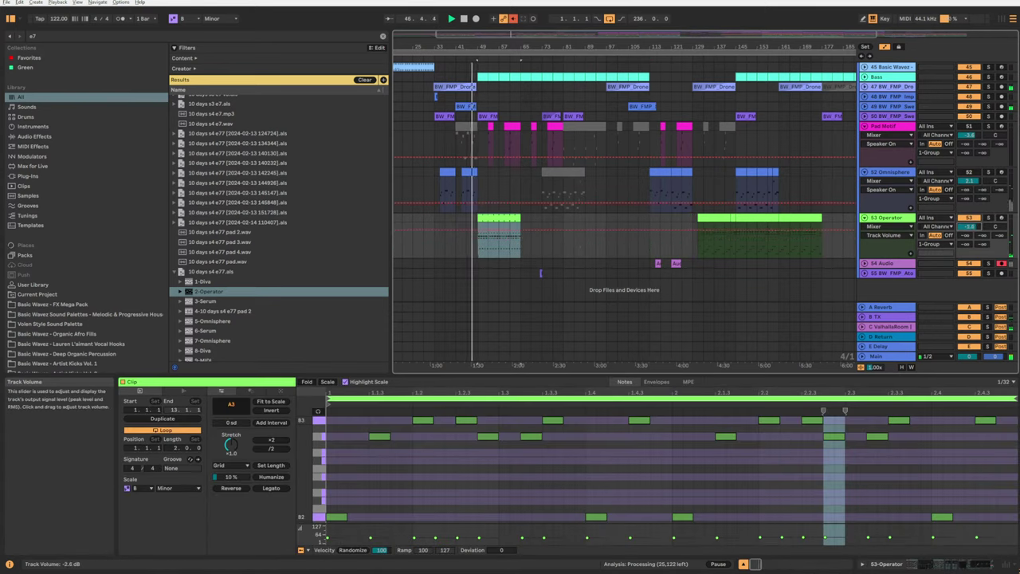
{"action": "left_click_drag", "start_coordinate": [969, 226], "coordinate": [969, 218]}
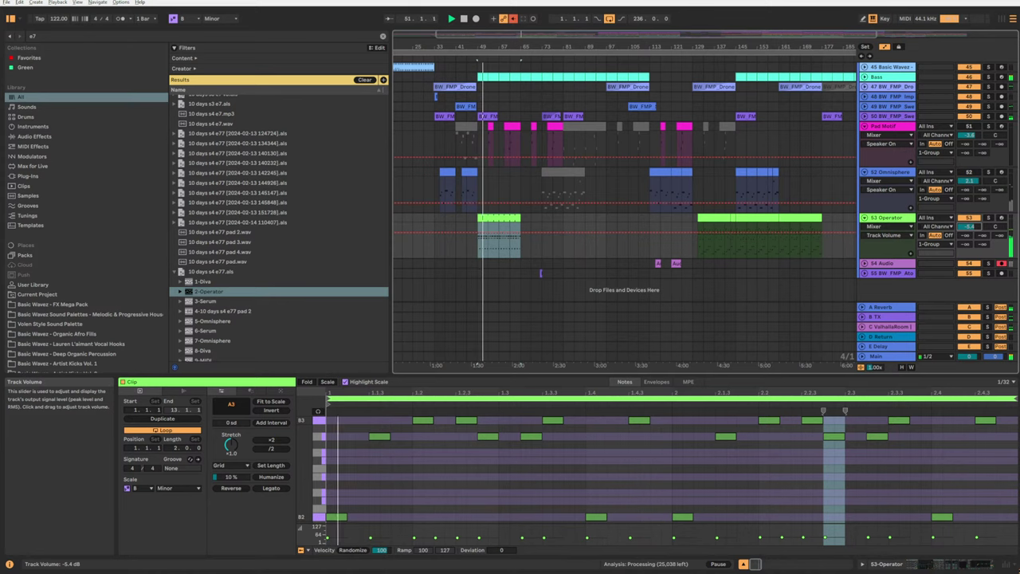
Delete the leftover Operator clips between bars 131 and 177.
{"action": "left_click", "coordinate": [718, 217]}
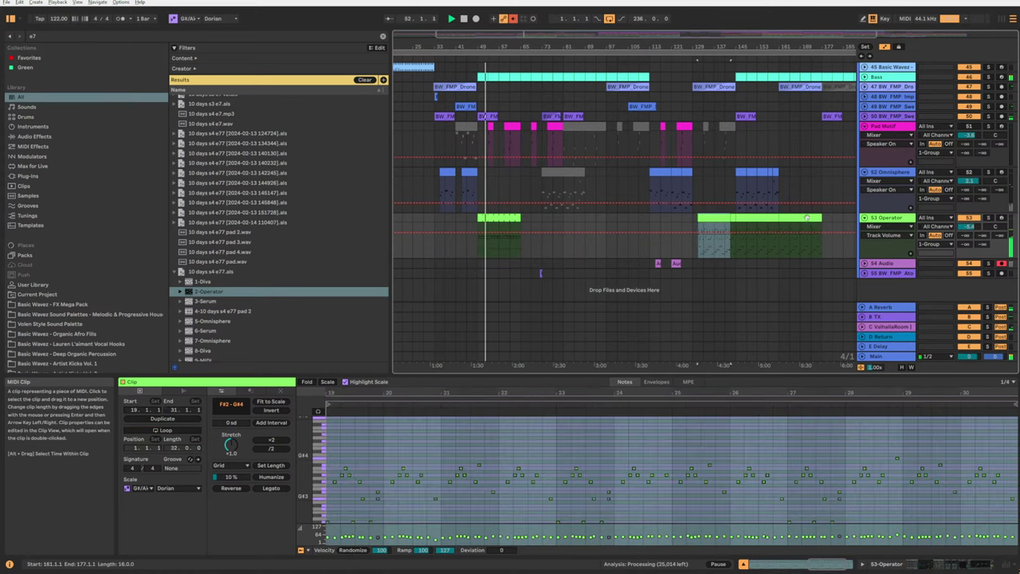
{"action": "left_click", "coordinate": [806, 216], "text": "shift"}
{"action": "left_click", "coordinate": [679, 226]}
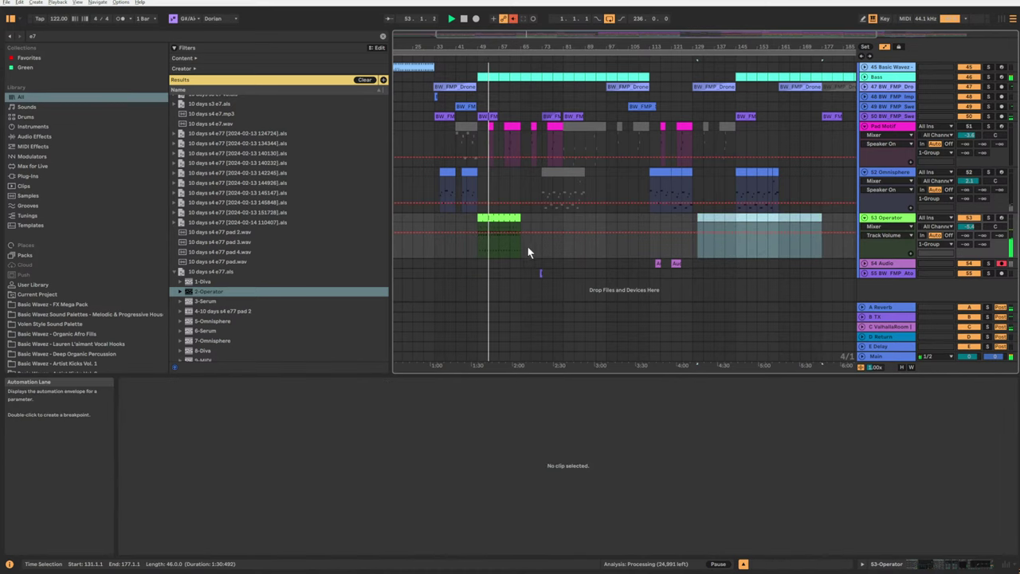
Try the two D4 notes of the Operator loop at E4 and F#4 during playback.
{"action": "left_click", "coordinate": [501, 249]}
{"action": "scroll", "coordinate": [405, 465], "scroll_direction": "up", "scroll_amount": 3}
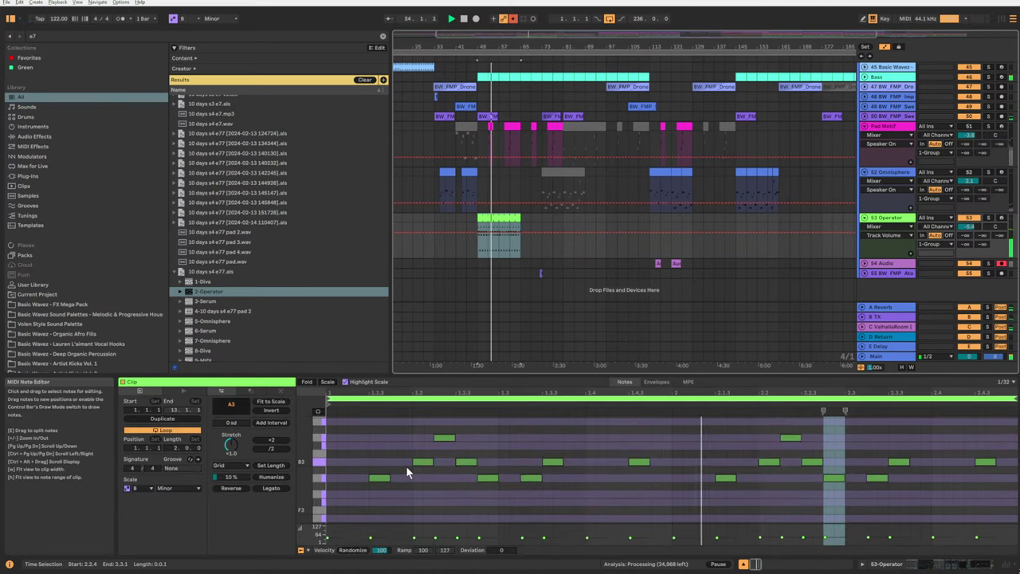
{"action": "left_click", "coordinate": [316, 439]}
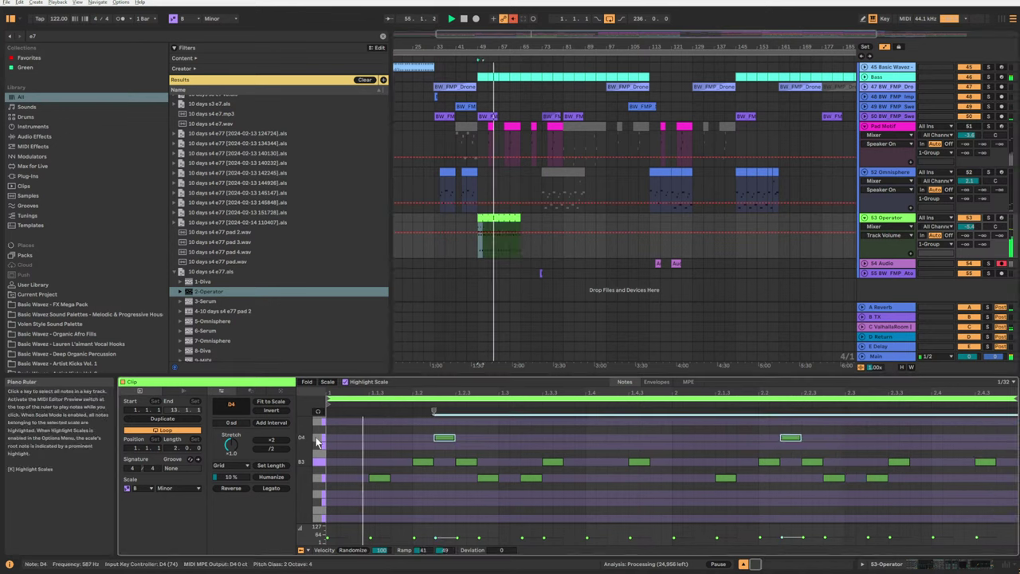
{"action": "key", "text": "Up"}
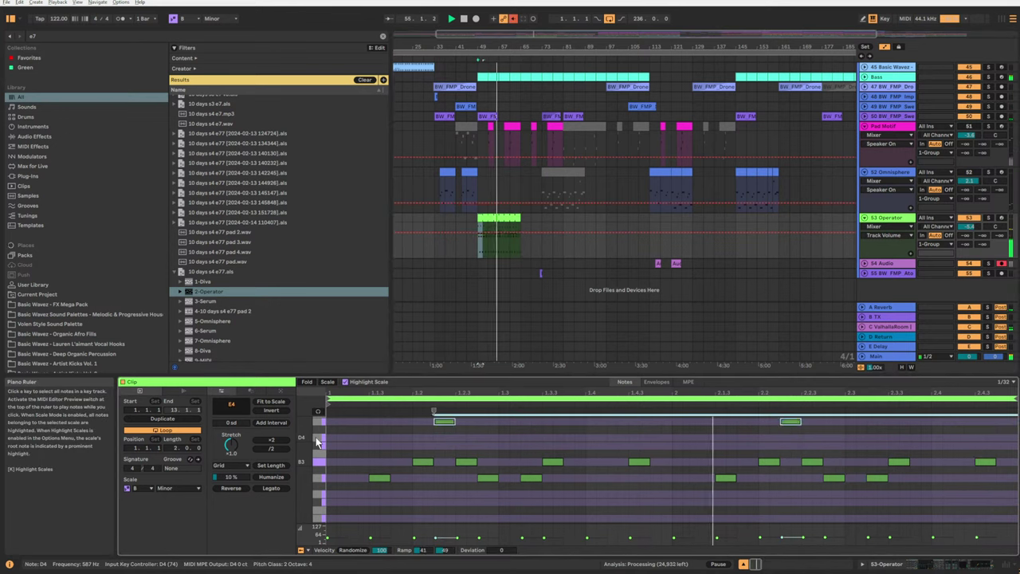
{"action": "key", "text": "Down"}
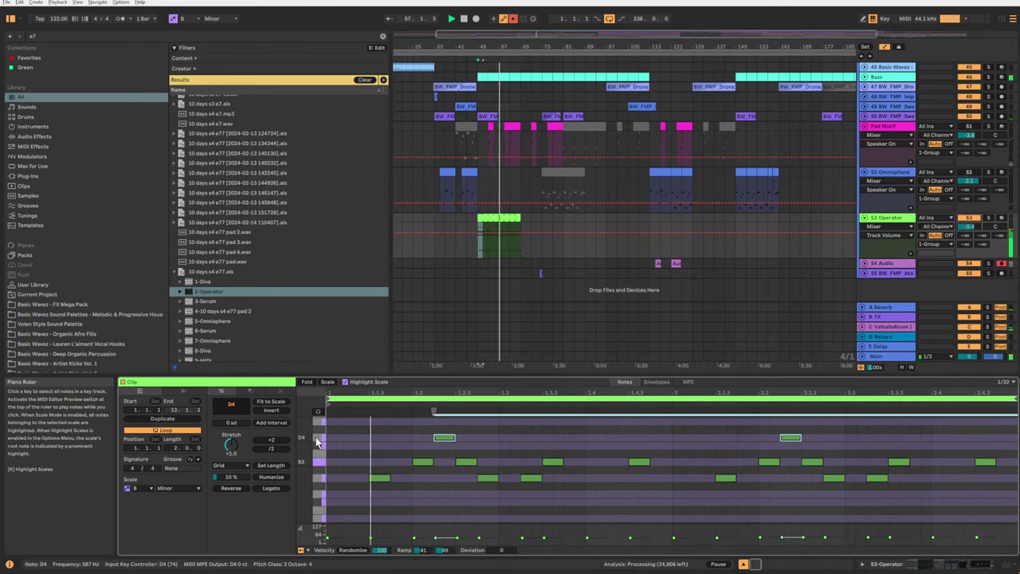
{"action": "key", "text": "Up"}
{"action": "key", "text": "Up"}
{"action": "key", "text": "Up"}
{"action": "key", "text": "Up"}
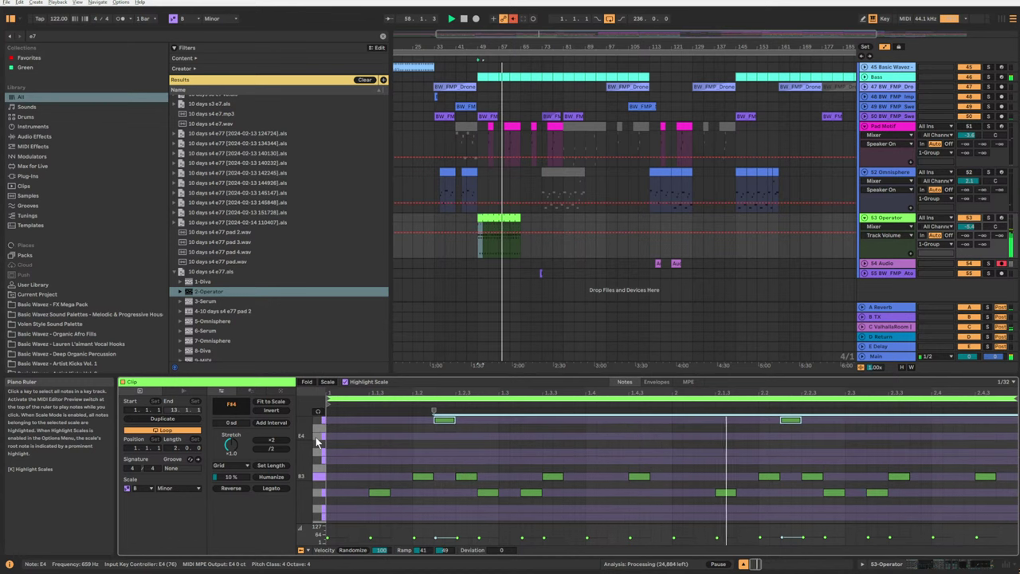
Try C#4 for both upper notes of the Operator loop, try it for the second one alone, and restore D4.
{"action": "key", "text": "Down"}
{"action": "key", "text": "Down"}
{"action": "key", "text": "Down"}
{"action": "key", "text": "Down"}
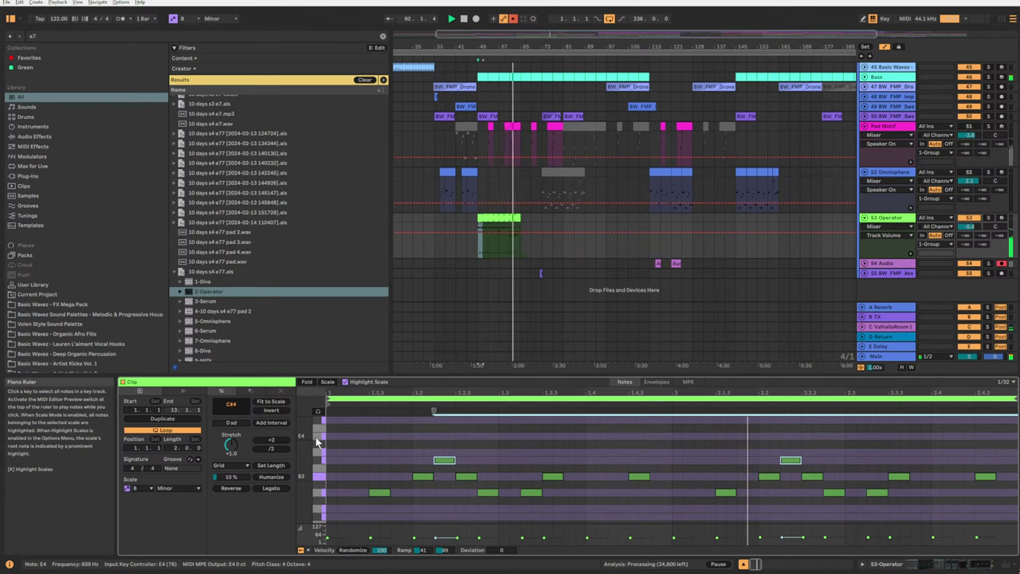
{"action": "key", "text": "Down"}
{"action": "key", "text": "Up"}
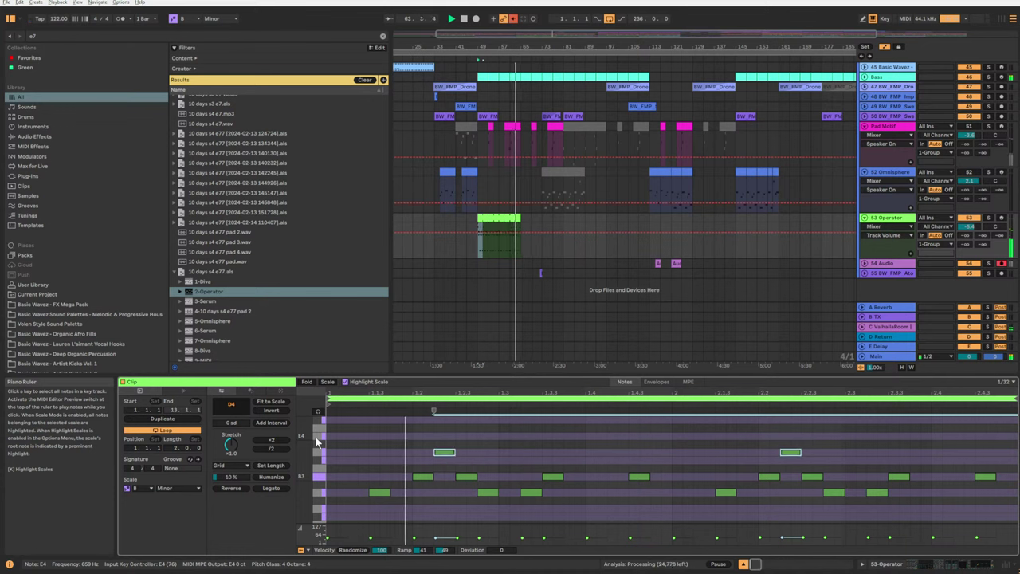
{"action": "key", "text": "Down"}
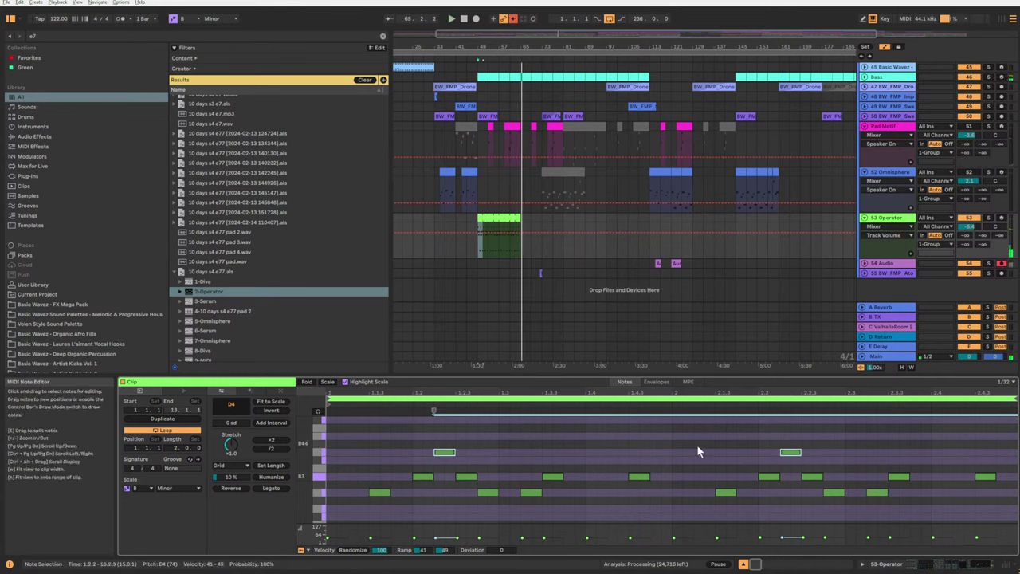
{"action": "left_click_drag", "start_coordinate": [790, 452], "coordinate": [795, 460]}
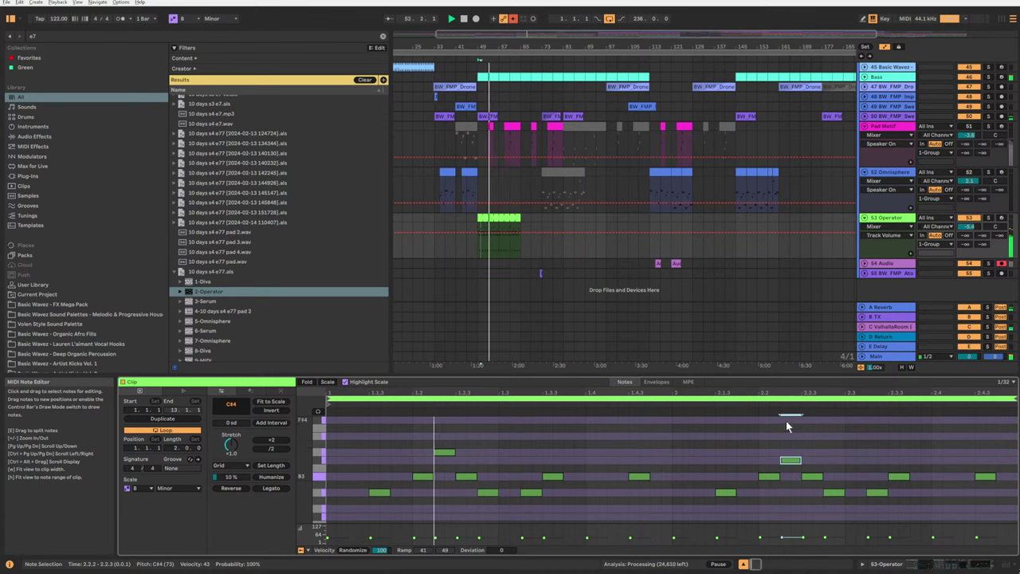
{"action": "mouse_move", "coordinate": [790, 460]}
{"action": "left_mouse_down"}
{"action": "mouse_move", "coordinate": [799, 451]}
{"action": "mouse_move", "coordinate": [788, 454]}
{"action": "left_mouse_up"}
Consolidate the Operator clips of bars 49 to 53 into one four-bar clip and lower its last D4 note to C#4.
{"action": "left_click", "coordinate": [483, 254]}
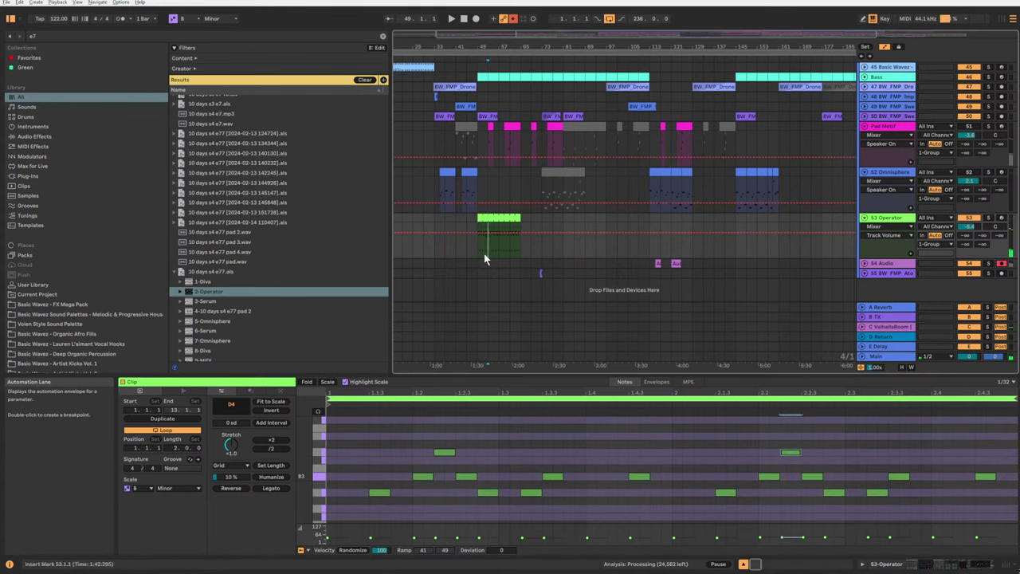
{"action": "left_click", "coordinate": [480, 218]}
{"action": "key", "text": "ctrl+j"}
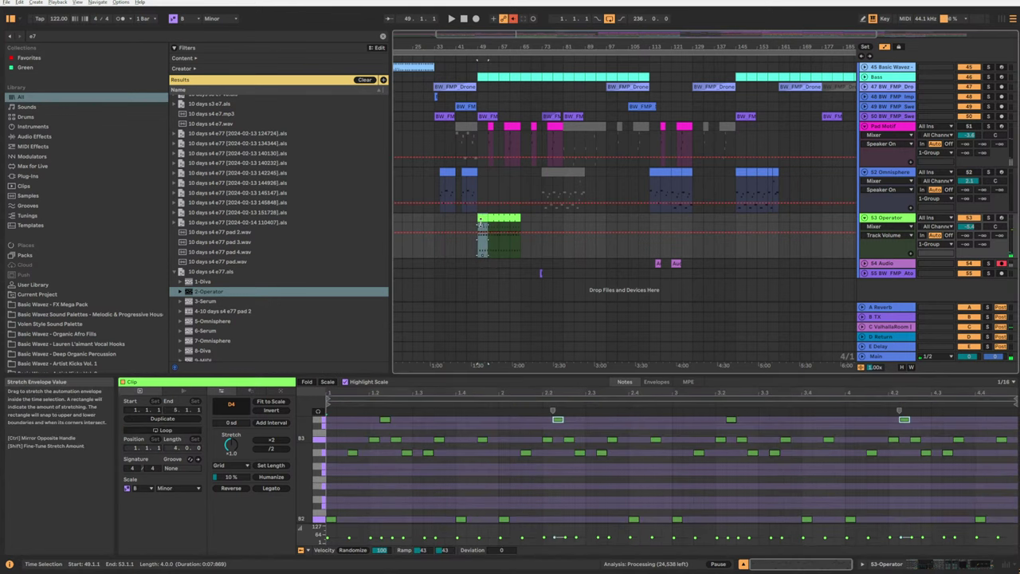
{"action": "key", "text": "space"}
{"action": "left_click_drag", "start_coordinate": [857, 432], "coordinate": [905, 415]}
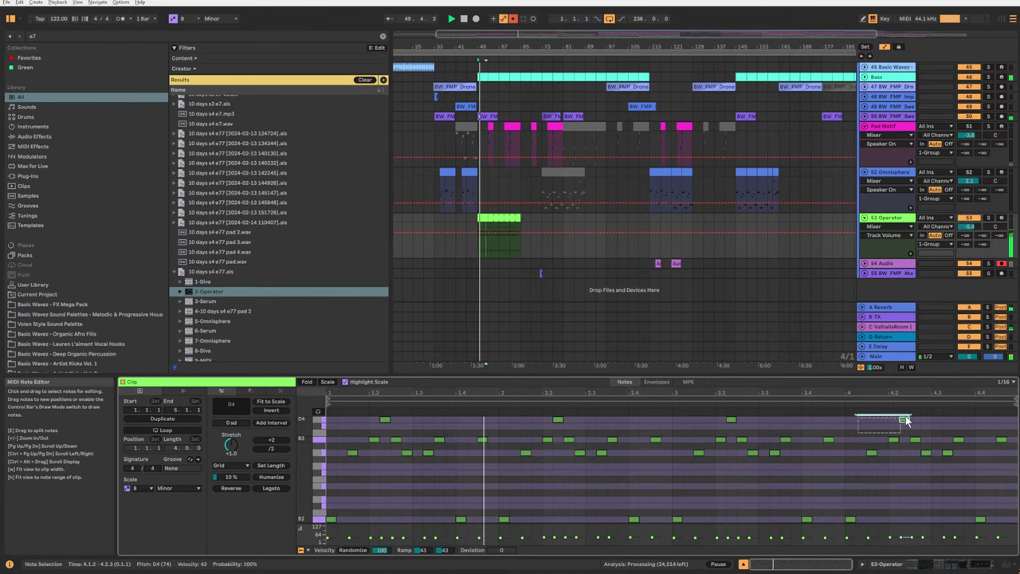
{"action": "key", "text": "Down"}
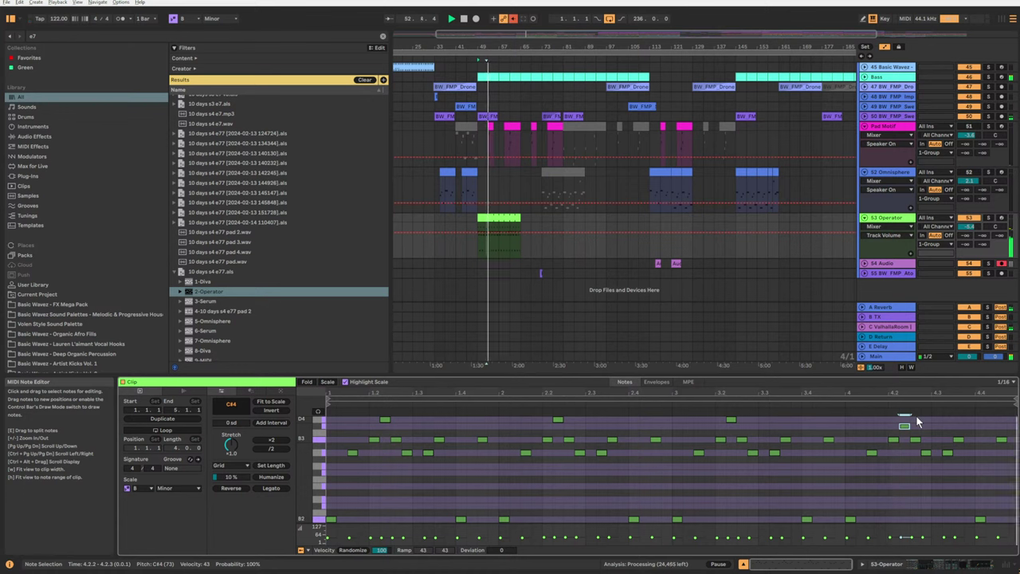
Duplicate the four-bar Operator clip three times to fill up to bar 65 and slightly lower the Operator track volume.
{"action": "left_click", "coordinate": [495, 218]}
{"action": "left_click", "coordinate": [483, 217]}
{"action": "key", "text": "ctrl+d"}
{"action": "key", "text": "ctrl+d"}
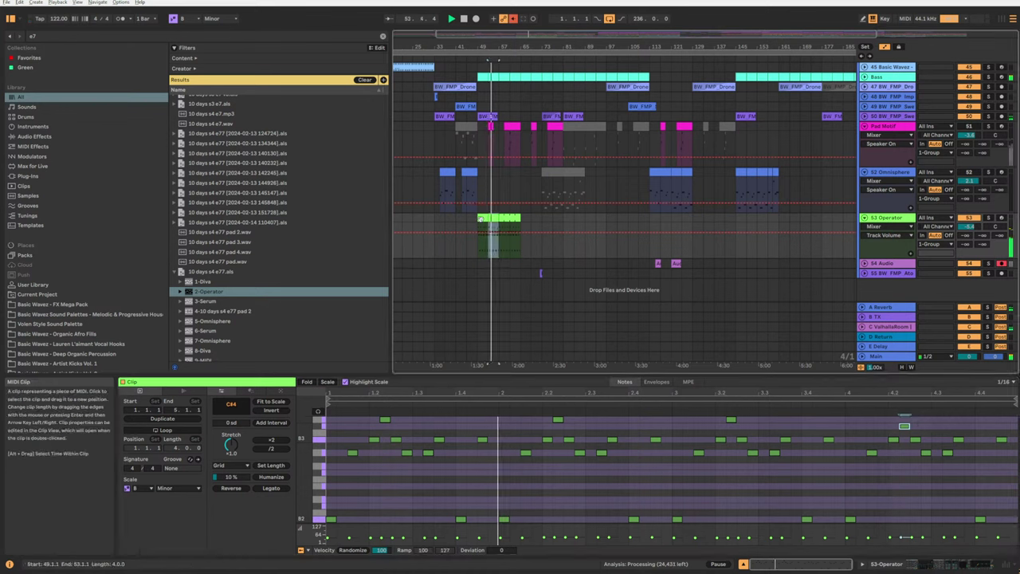
{"action": "key", "text": "ctrl+d"}
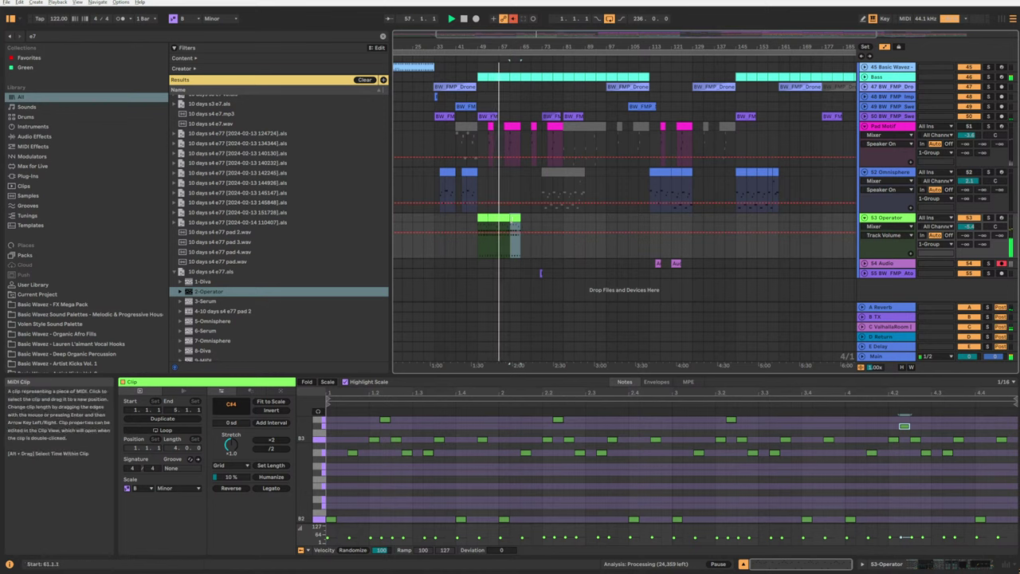
{"action": "left_click", "coordinate": [481, 219], "text": "shift"}
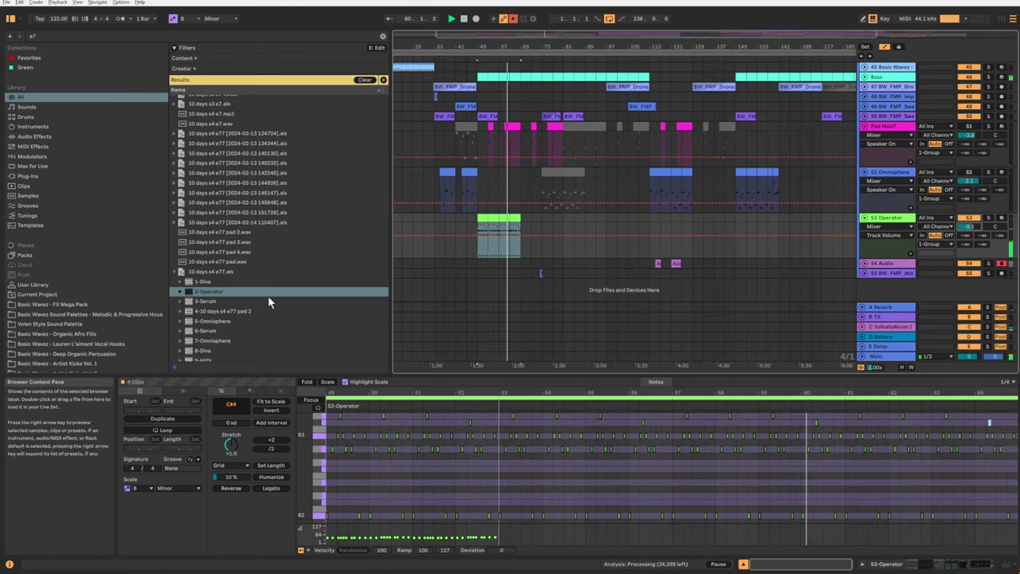
Stop playback, import the 1-Diva track from 10 days s4 e77.als below the Operator track, and unfold it.
{"action": "key", "text": "space"}
{"action": "left_click_drag", "start_coordinate": [203, 283], "coordinate": [509, 261]}
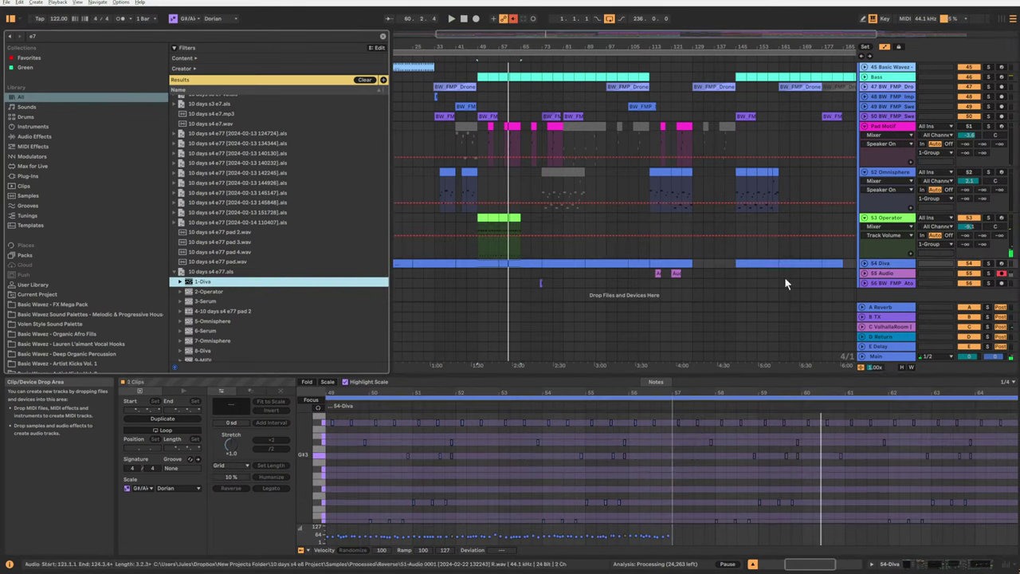
{"action": "left_click", "coordinate": [865, 263]}
Copy the four Operator clips onto the Diva track at bar 49 and play them.
{"action": "left_click", "coordinate": [481, 219]}
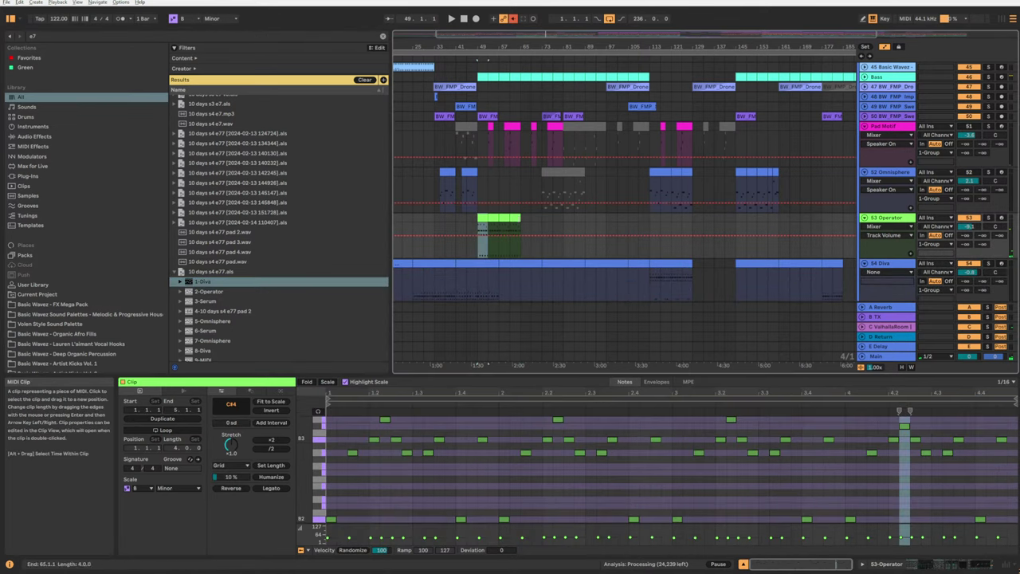
{"action": "scroll", "coordinate": [571, 242], "scroll_direction": "down", "scroll_amount": 3}
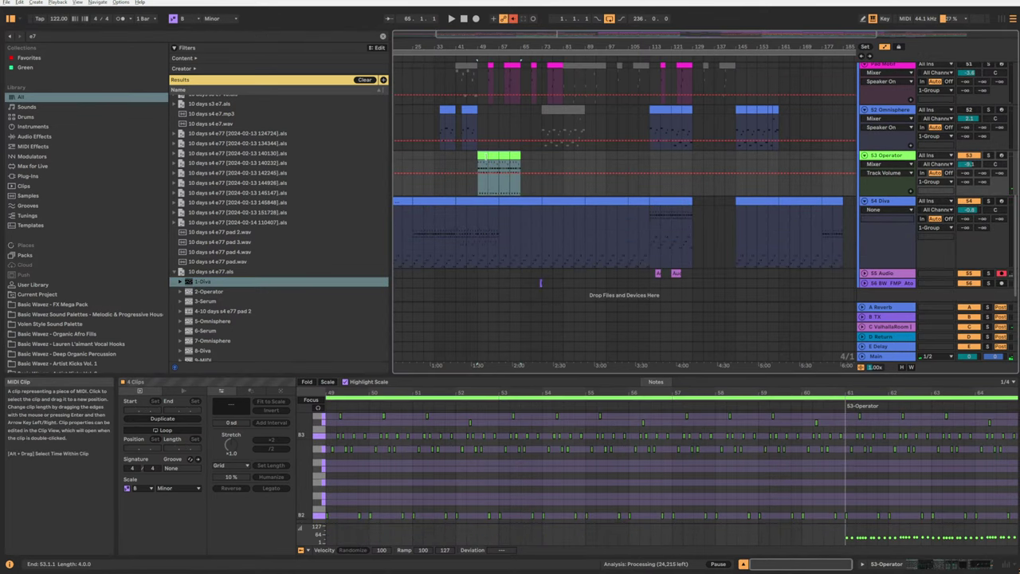
{"action": "left_click_drag", "start_coordinate": [485, 157], "coordinate": [488, 212]}
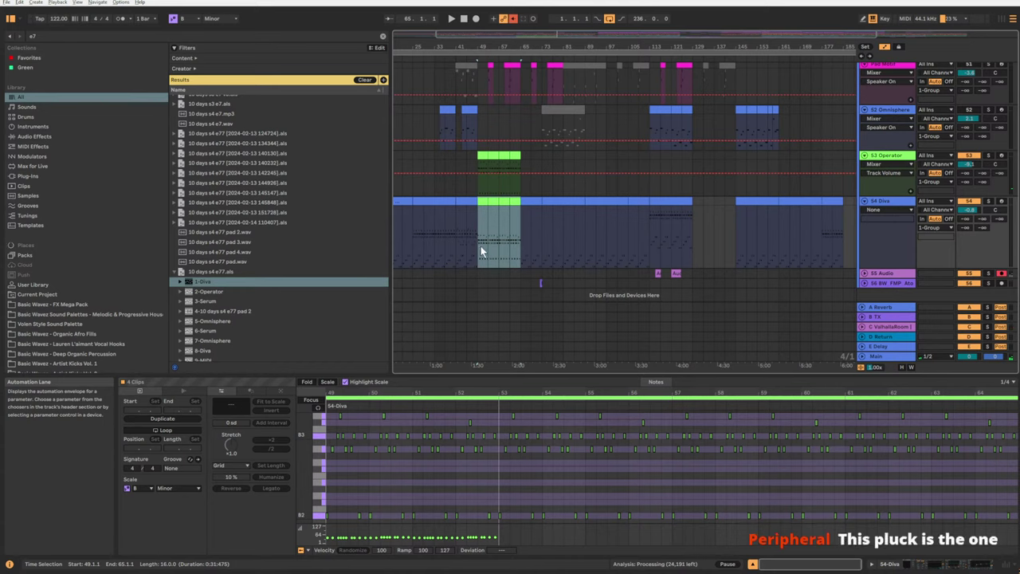
{"action": "left_click", "coordinate": [481, 251]}
{"action": "key", "text": "space"}
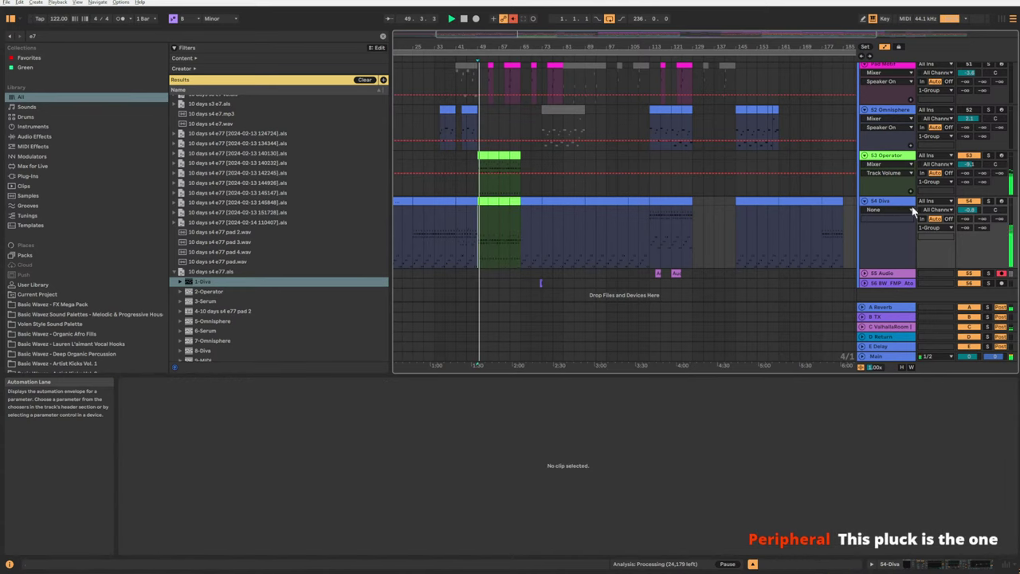
Transpose all notes of the copied Diva clips up one octave and audition them with the Operator track deactivated.
{"action": "left_click", "coordinate": [490, 216]}
{"action": "left_click", "coordinate": [545, 476]}
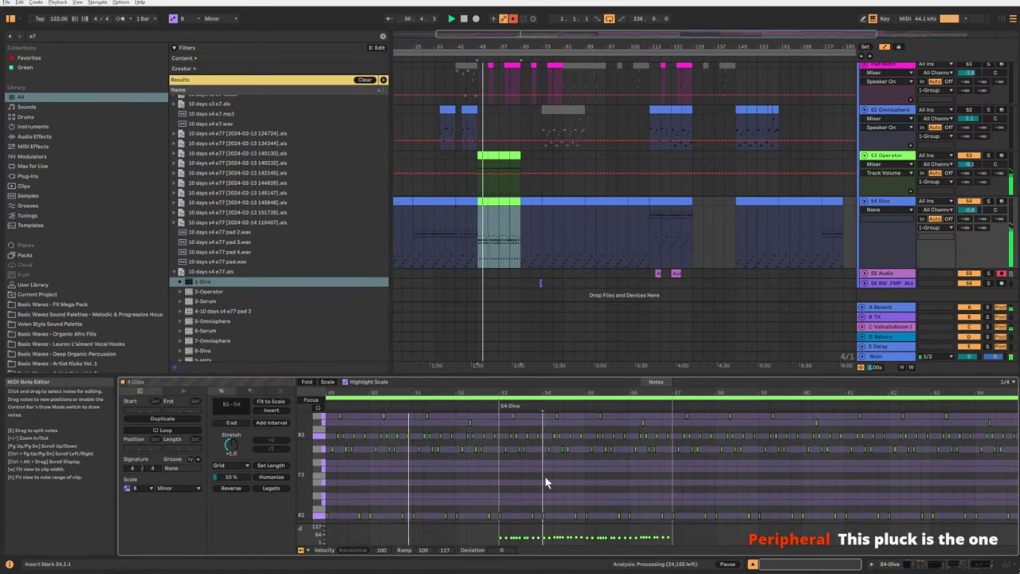
{"action": "key", "text": "ctrl+a"}
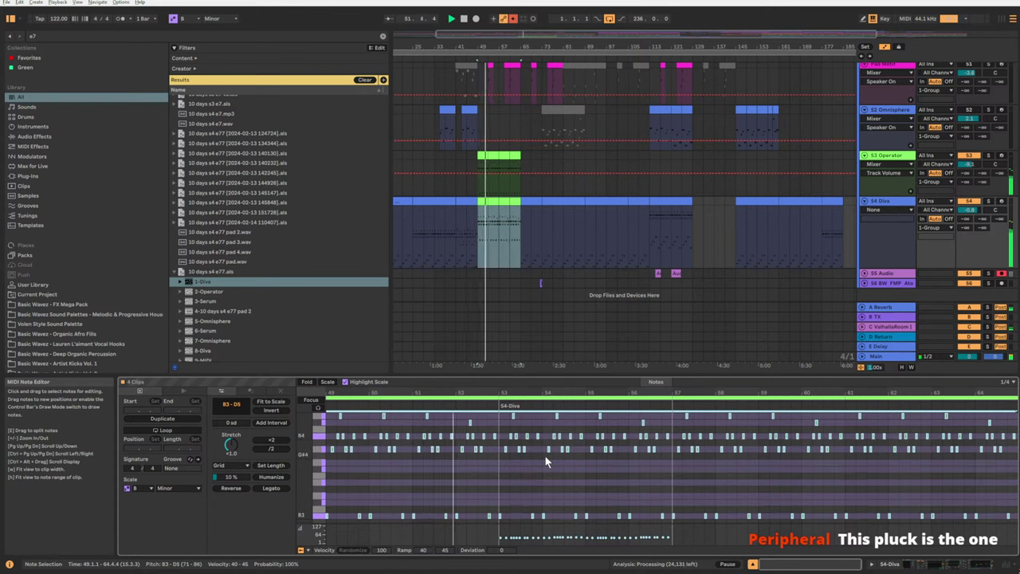
{"action": "left_click", "coordinate": [969, 155]}
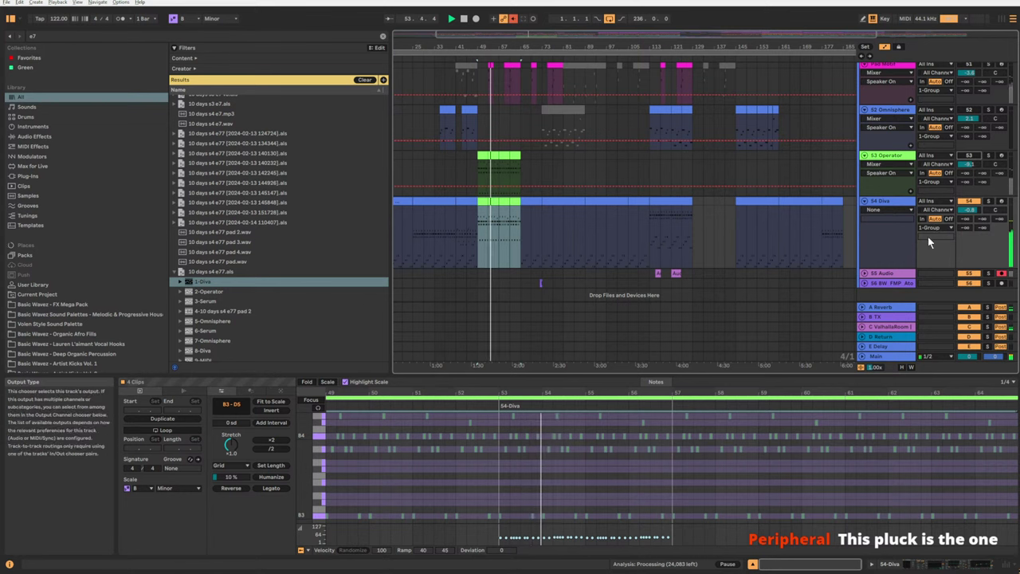
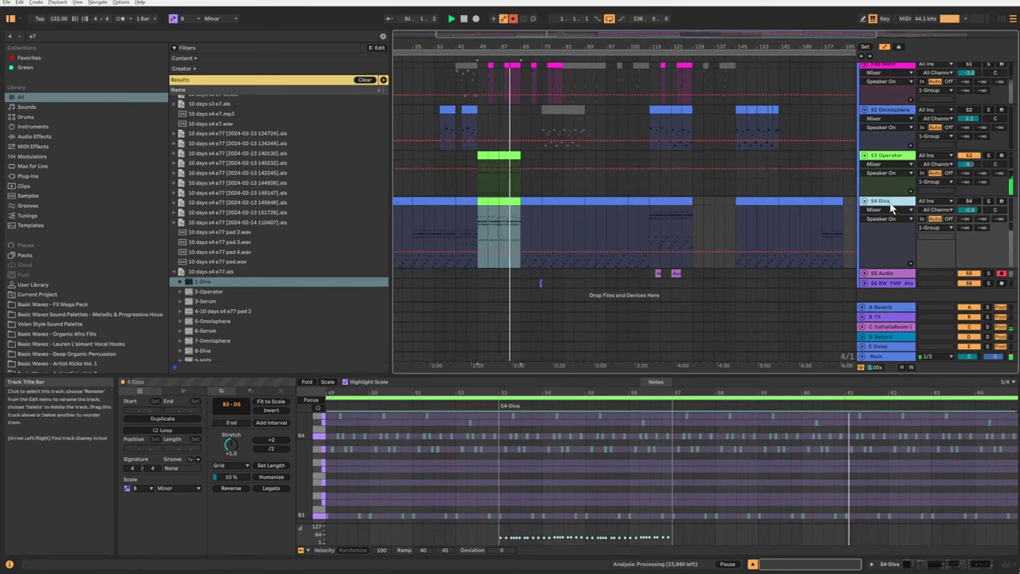
Delete the imported Diva track.
{"action": "key", "text": "Delete"}
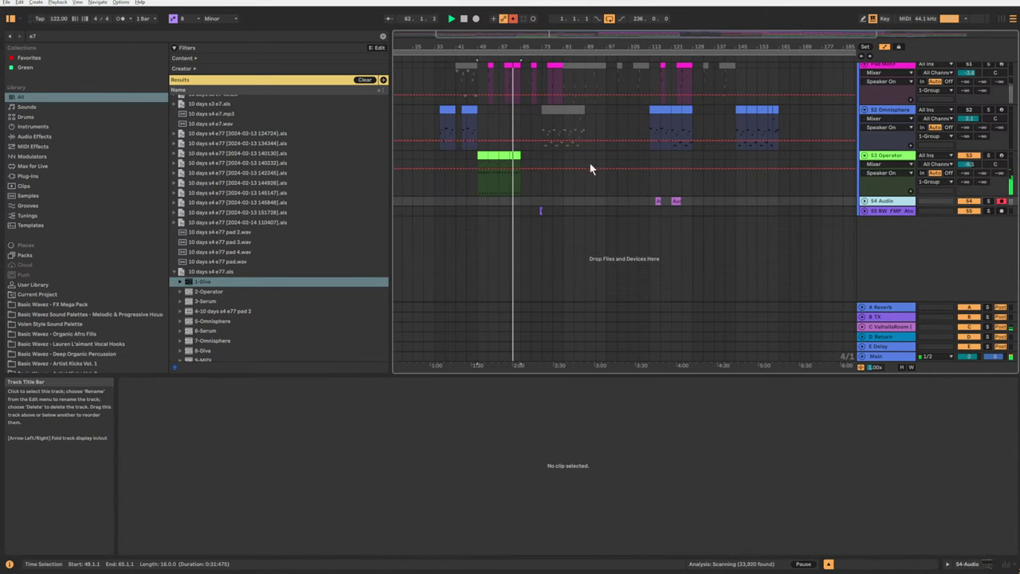
{"action": "scroll", "coordinate": [558, 215], "scroll_direction": "up", "scroll_amount": 3}
{"action": "scroll", "coordinate": [567, 232], "scroll_direction": "down", "scroll_amount": 3}
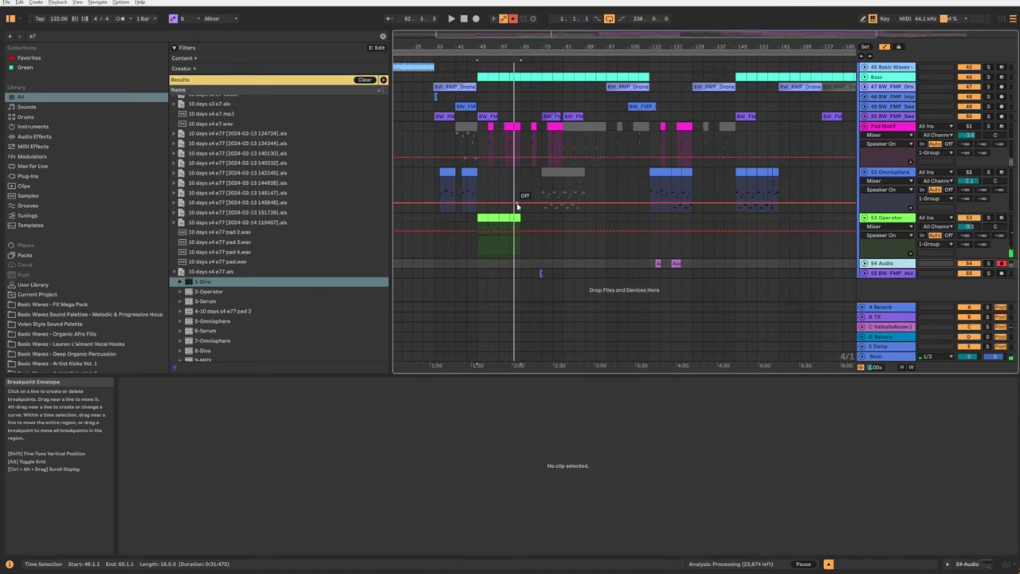
Fold all tracks and start playback from about bar 18.
{"action": "left_click", "coordinate": [863, 127]}
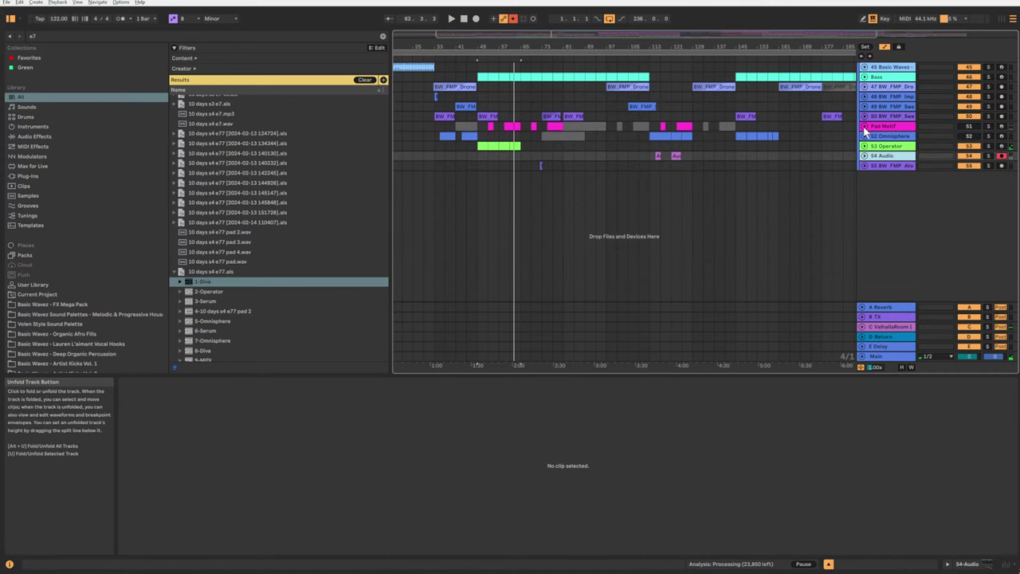
{"action": "scroll", "coordinate": [589, 208], "scroll_direction": "up", "scroll_amount": 5}
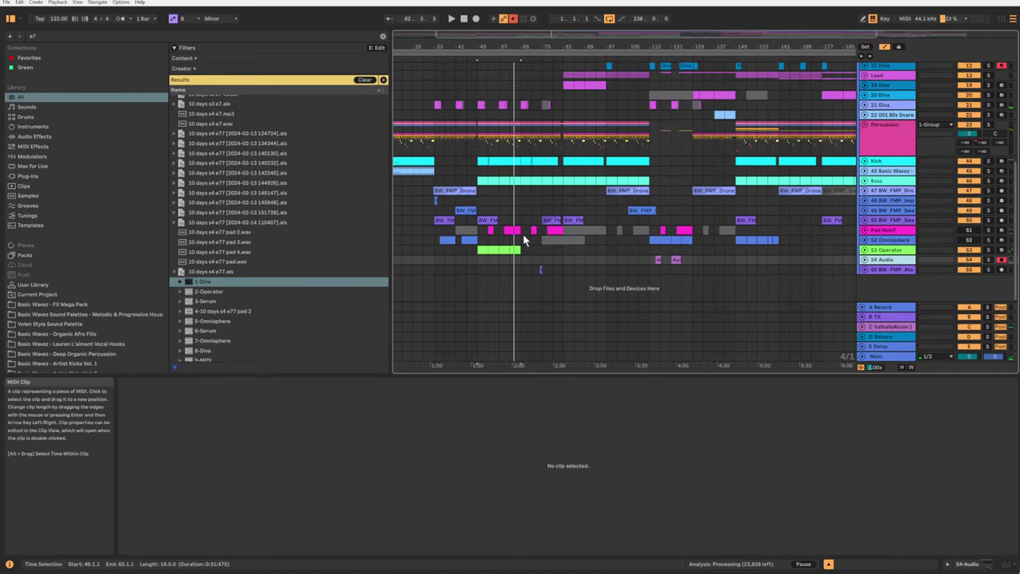
{"action": "left_click", "coordinate": [394, 251]}
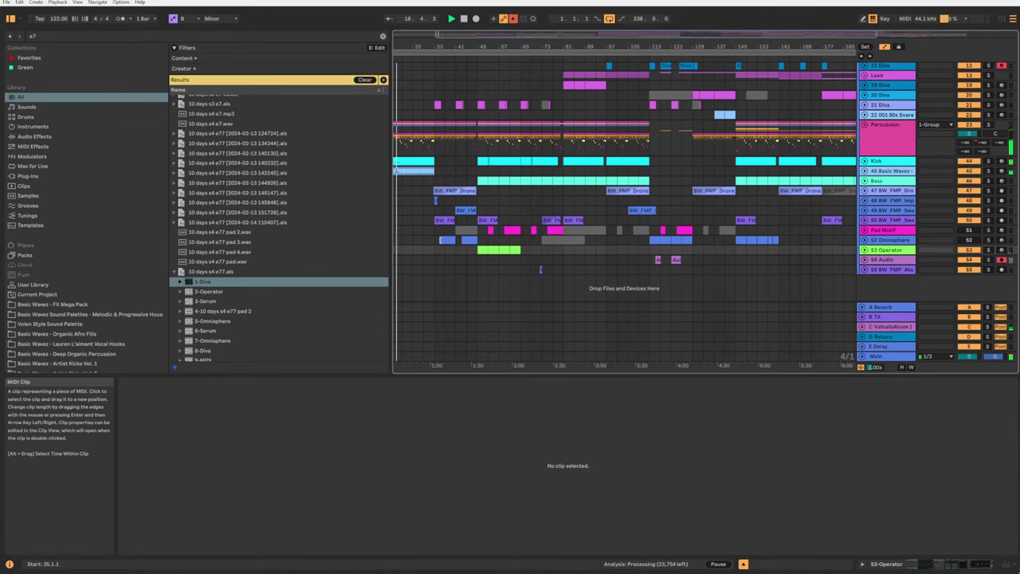
Show the Operator track's devices, search the browser for "aut" and add Auto Filter at the end of its effects chain.
{"action": "left_click", "coordinate": [863, 249]}
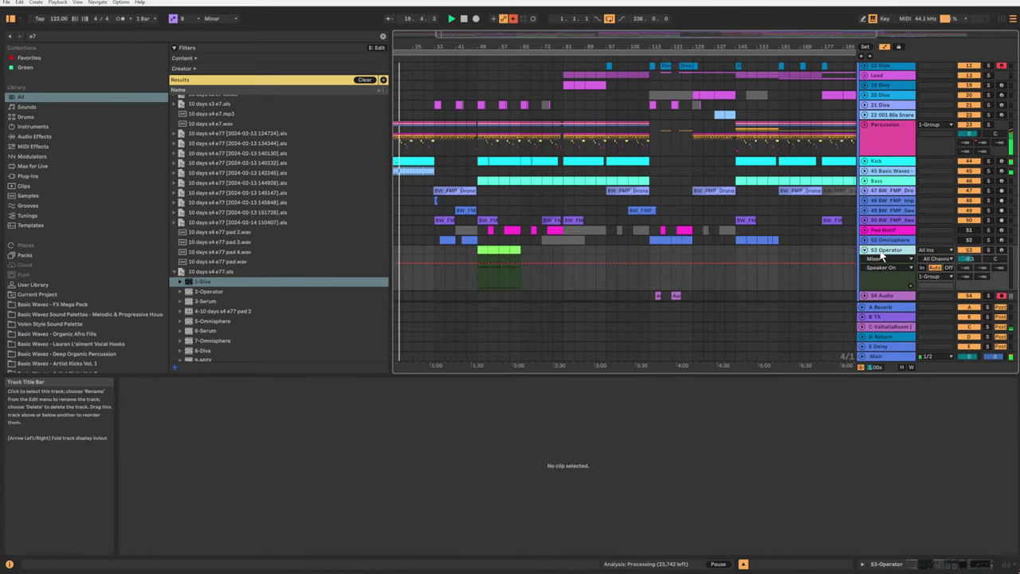
{"action": "double_click", "coordinate": [881, 253]}
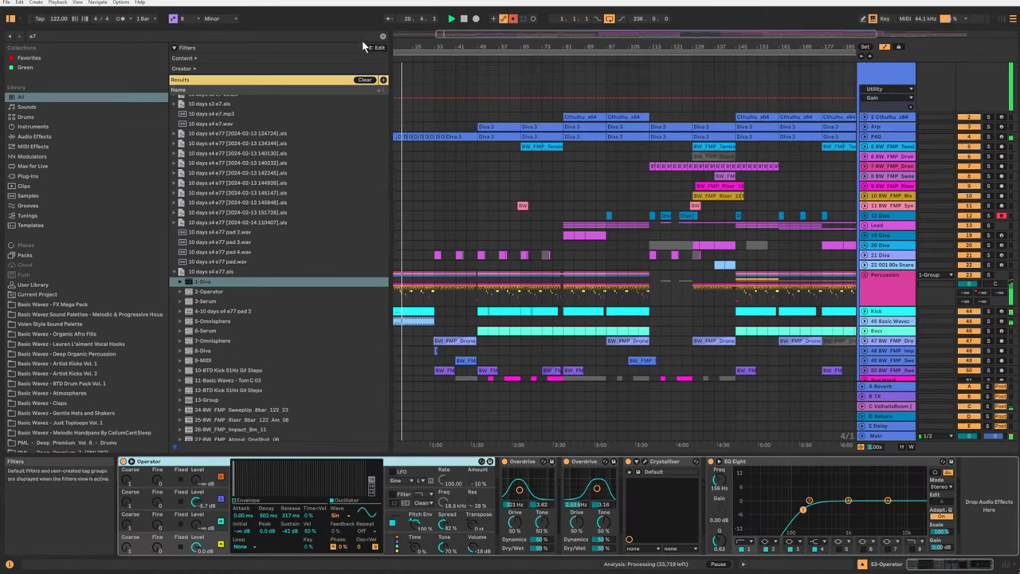
{"action": "left_click", "coordinate": [383, 38]}
{"action": "type", "text": "a"}
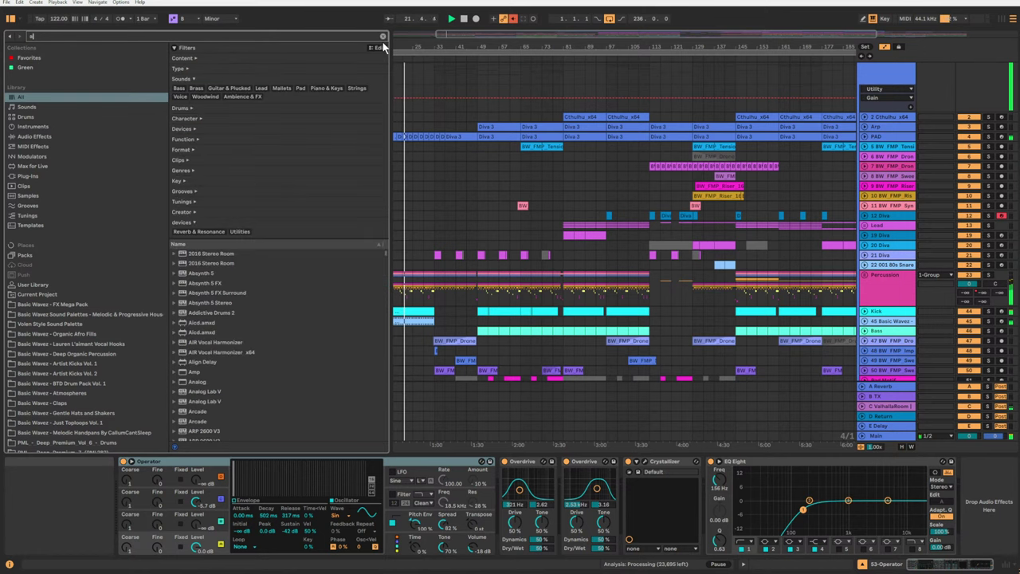
{"action": "type", "text": "ut"}
{"action": "left_click", "coordinate": [206, 172]}
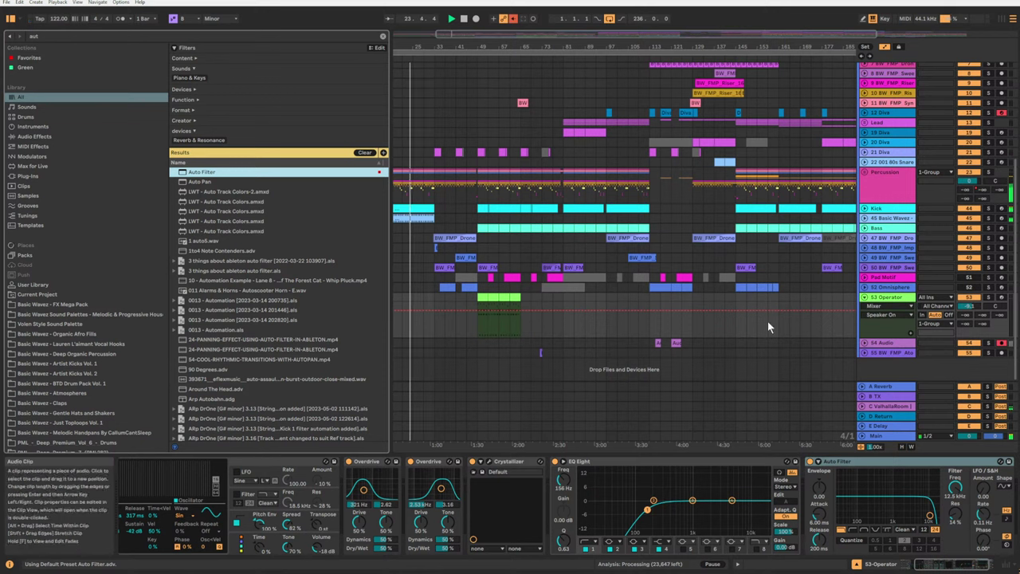
Copy the four Operator clips to bar 33 and automate Auto Filter frequency from 228 Hz there up to 2.02 kHz at bar 65.
{"action": "left_click", "coordinate": [509, 298]}
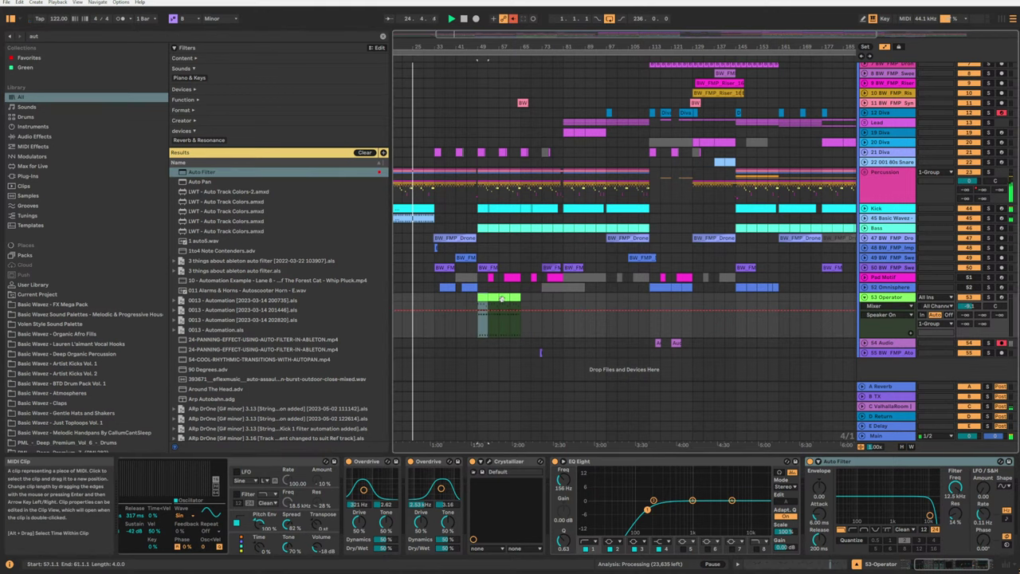
{"action": "left_click_drag", "start_coordinate": [512, 299], "coordinate": [437, 300]}
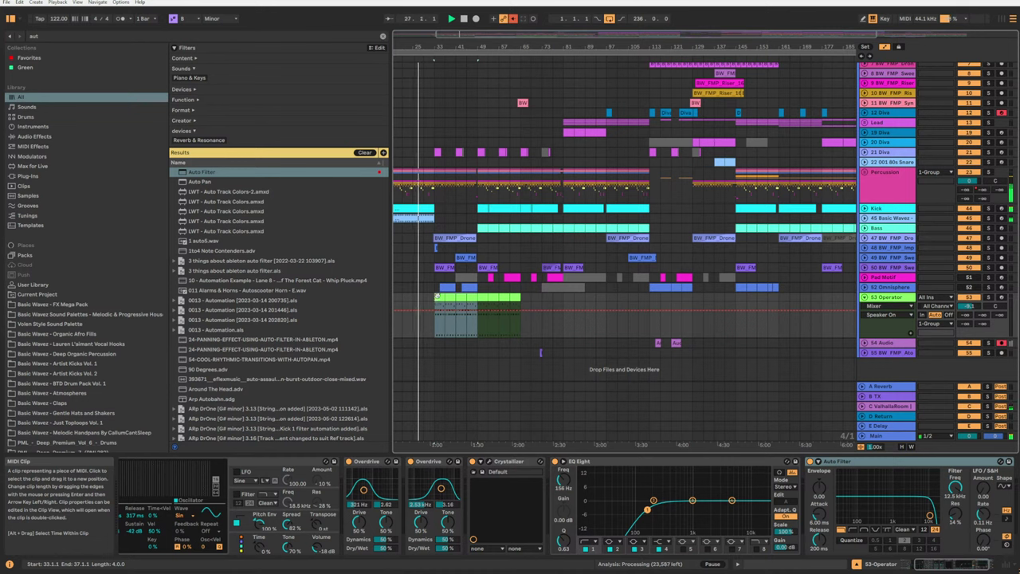
{"action": "left_click_drag", "start_coordinate": [955, 487], "coordinate": [956, 568]}
{"action": "left_click_drag", "start_coordinate": [434, 324], "coordinate": [434, 326]}
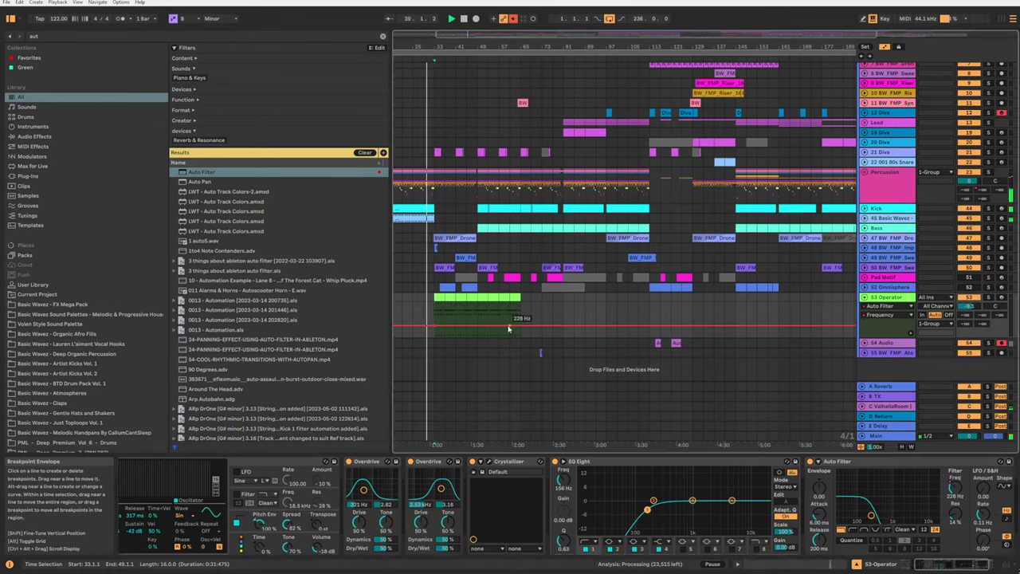
{"action": "left_click_drag", "start_coordinate": [520, 325], "coordinate": [520, 313]}
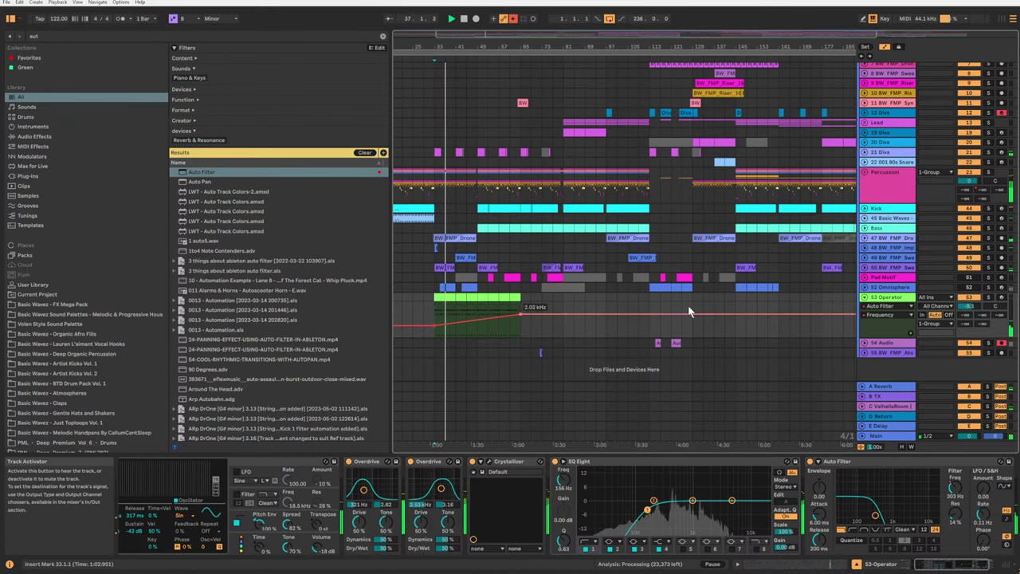
Raise the starting point of the Auto Filter frequency automation at bar 33 to 679 Hz.
{"action": "left_click_drag", "start_coordinate": [435, 327], "coordinate": [435, 313]}
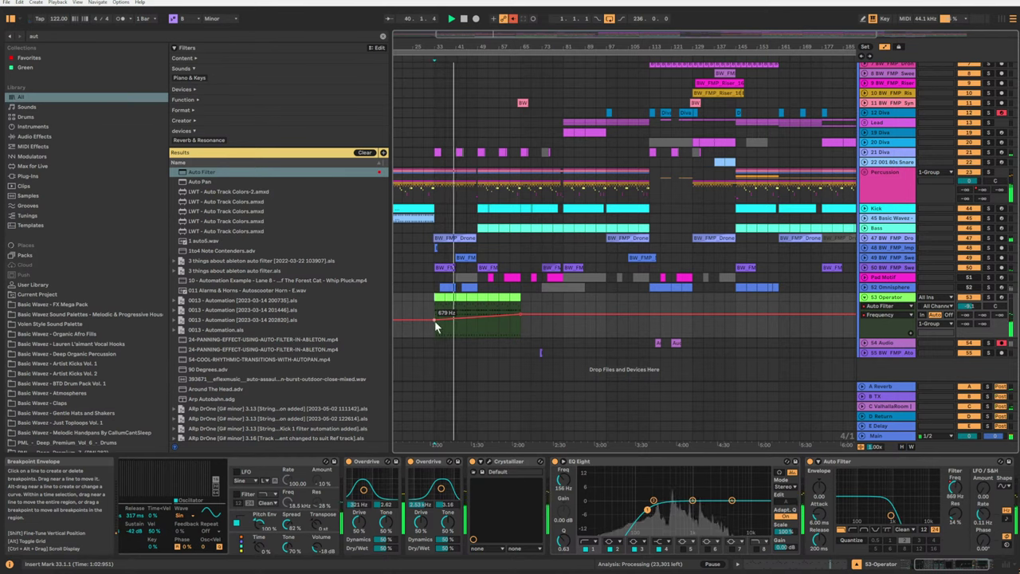
{"action": "mouse_move", "coordinate": [521, 318]}
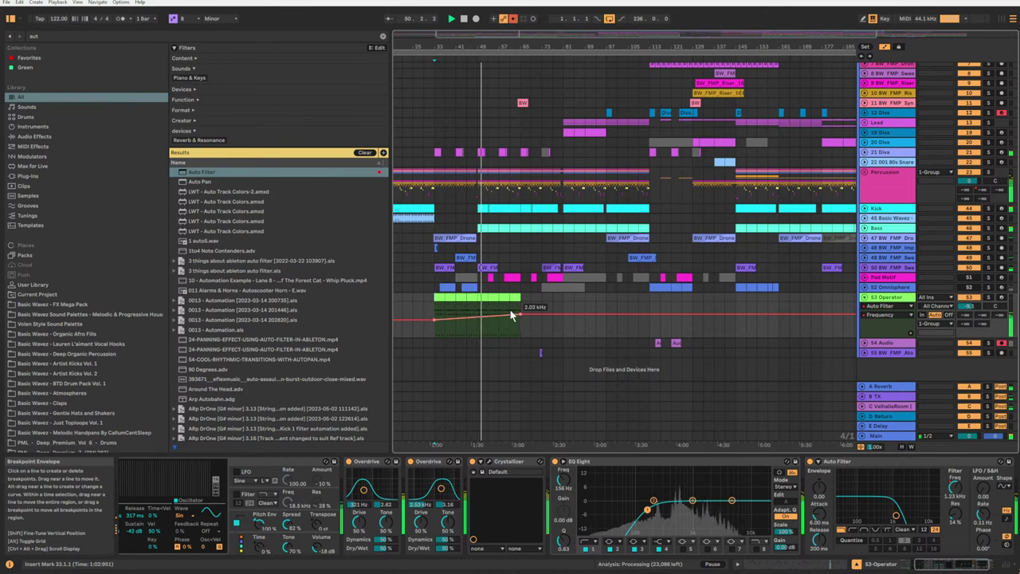
{"action": "left_click_drag", "start_coordinate": [437, 306], "coordinate": [445, 306]}
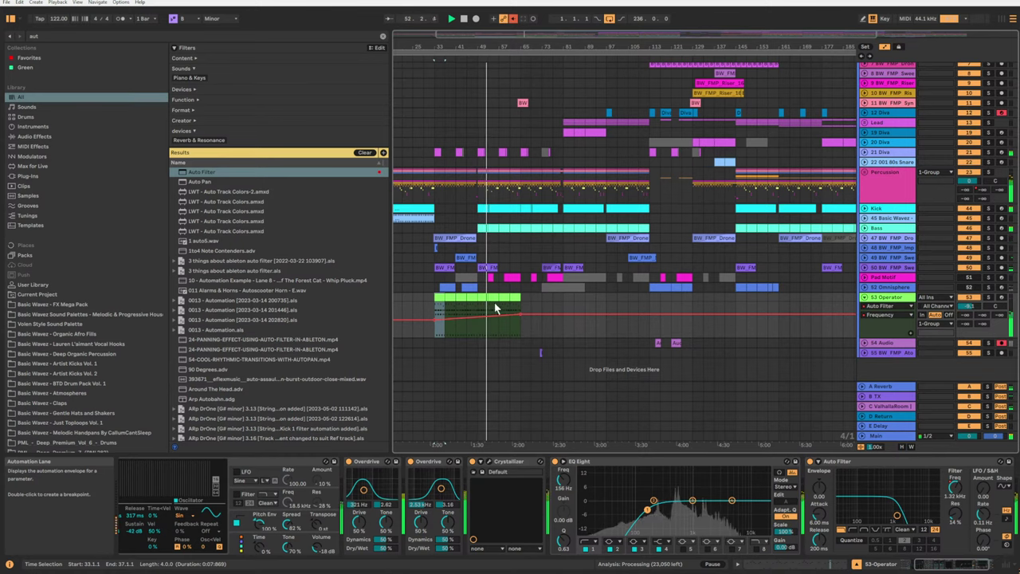
Open the Operator clip at bar 49 and lower the D4 note at 3.2.2 to C#4.
{"action": "left_click", "coordinate": [483, 300]}
{"action": "double_click", "coordinate": [483, 300]}
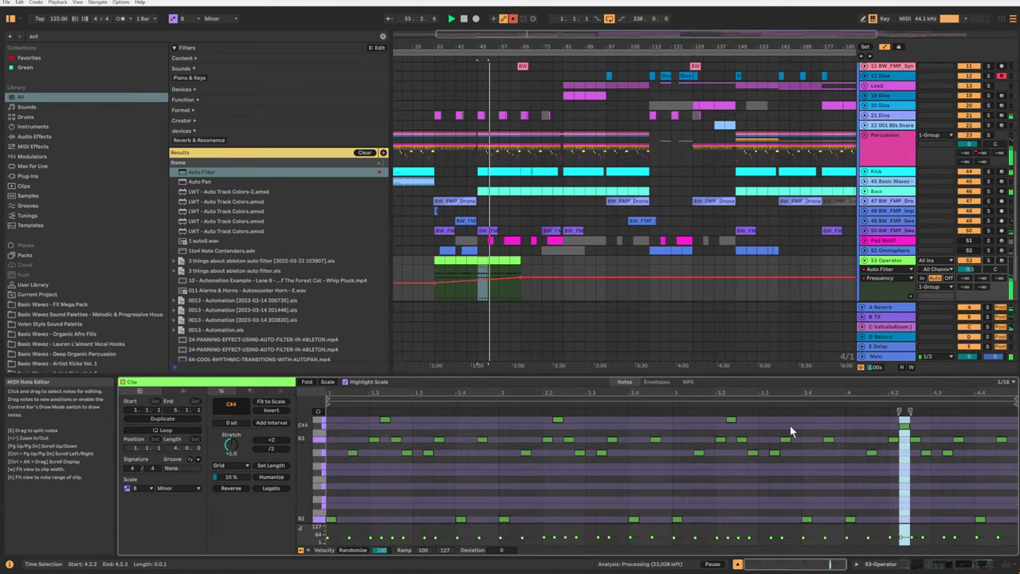
{"action": "left_click", "coordinate": [730, 420]}
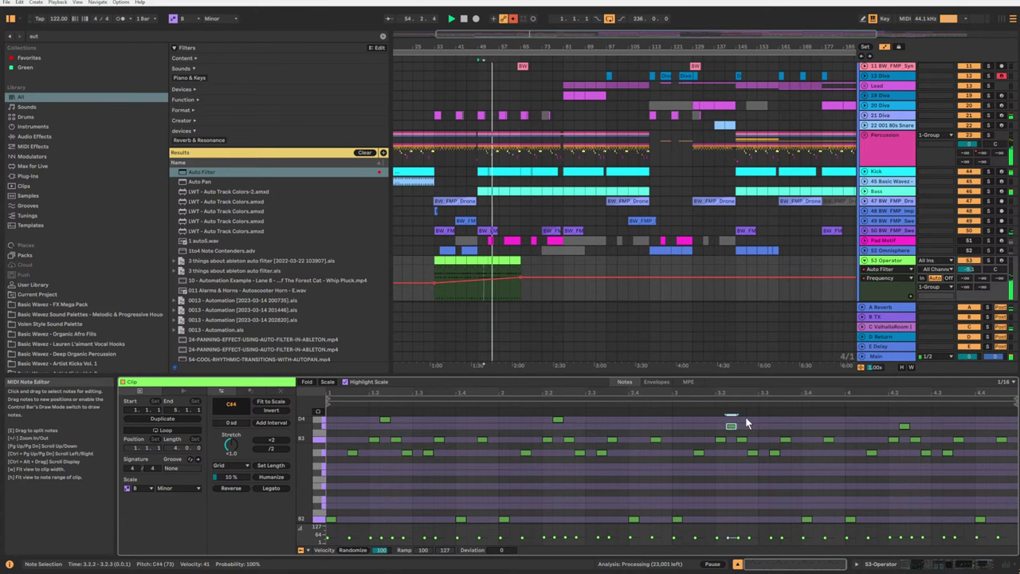
Lock the automation envelopes and duplicate the edited bar 49 Operator clip three times, filling up to bar 65.
{"action": "left_click", "coordinate": [482, 261]}
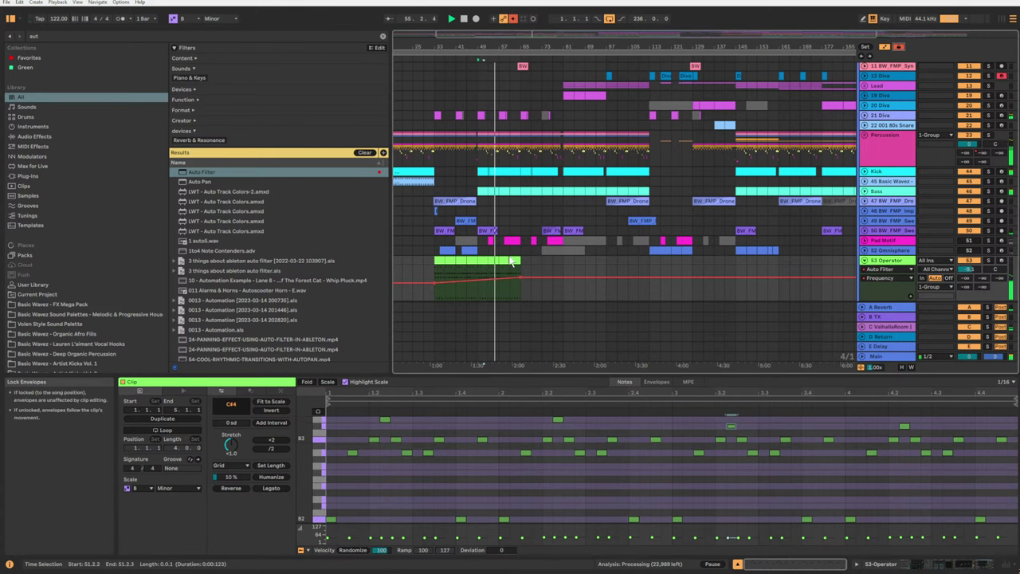
{"action": "key", "text": "ctrl+d"}
{"action": "key", "text": "ctrl+d"}
{"action": "key", "text": "ctrl+d"}
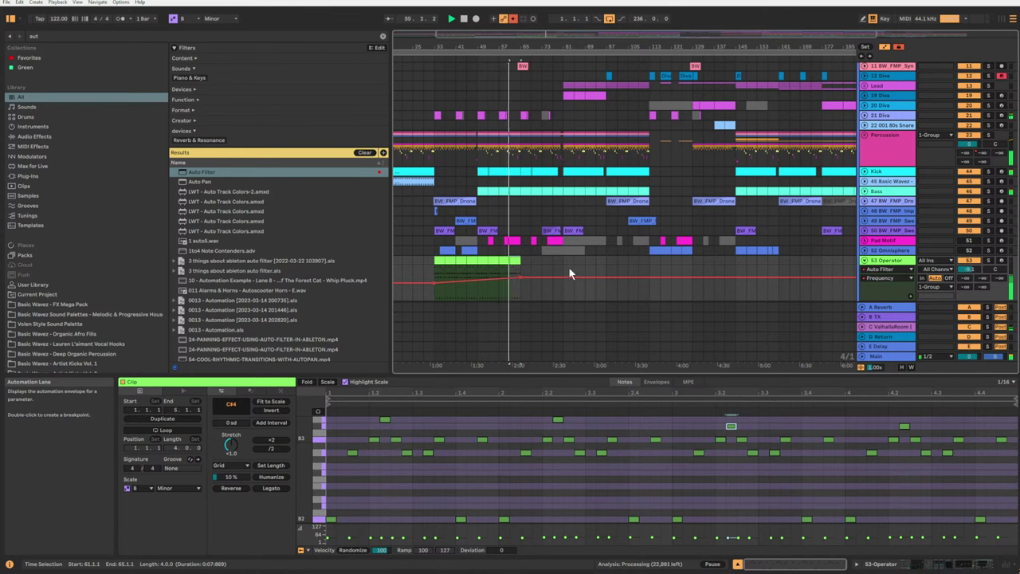
Stop playback, move all eight Operator clips to start at bar 49, and play from bar 45.
{"action": "mouse_move", "coordinate": [527, 271]}
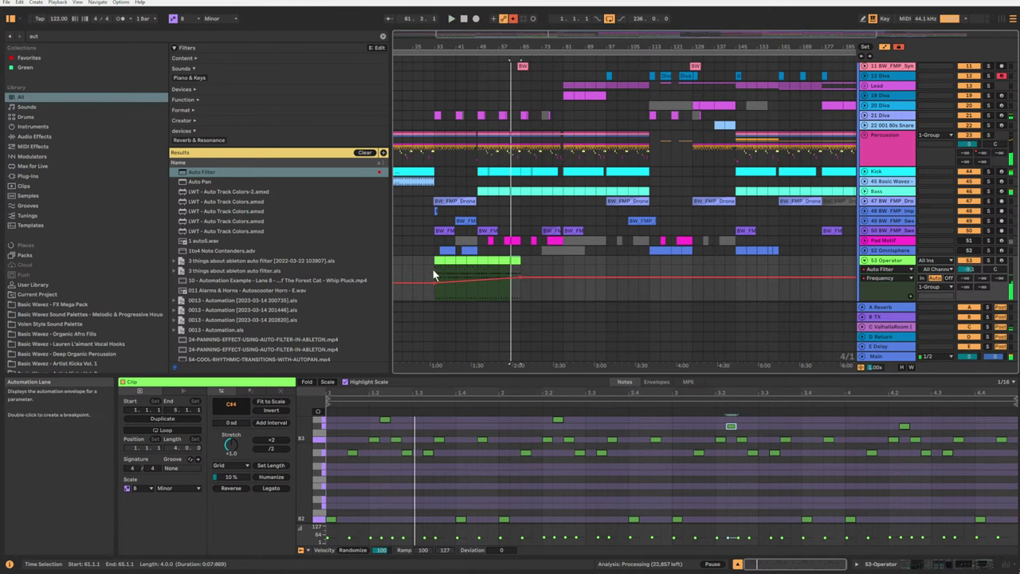
{"action": "key", "text": "space"}
{"action": "left_click_drag", "start_coordinate": [523, 259], "coordinate": [484, 262]}
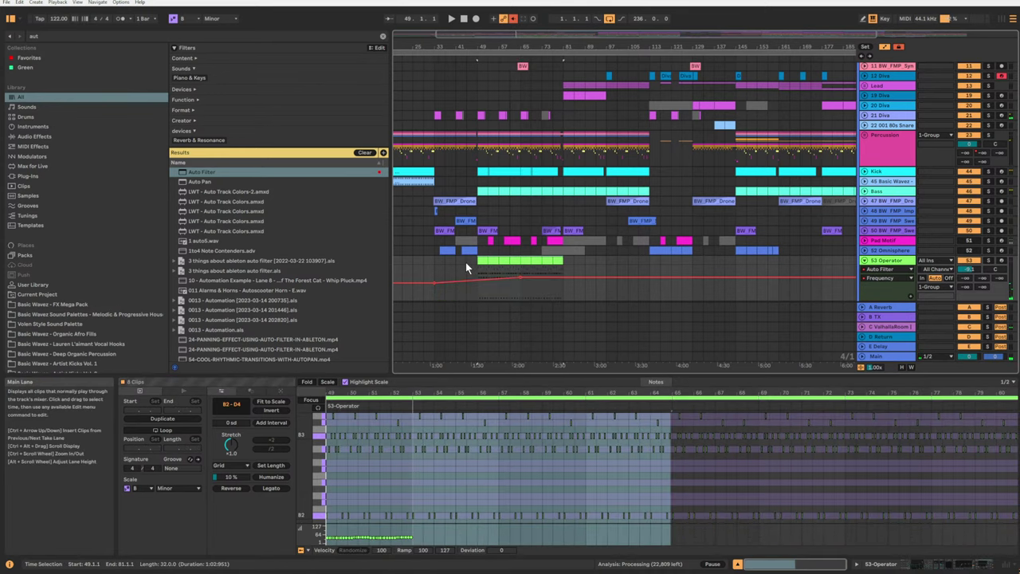
{"action": "left_click", "coordinate": [467, 262]}
{"action": "key", "text": "space"}
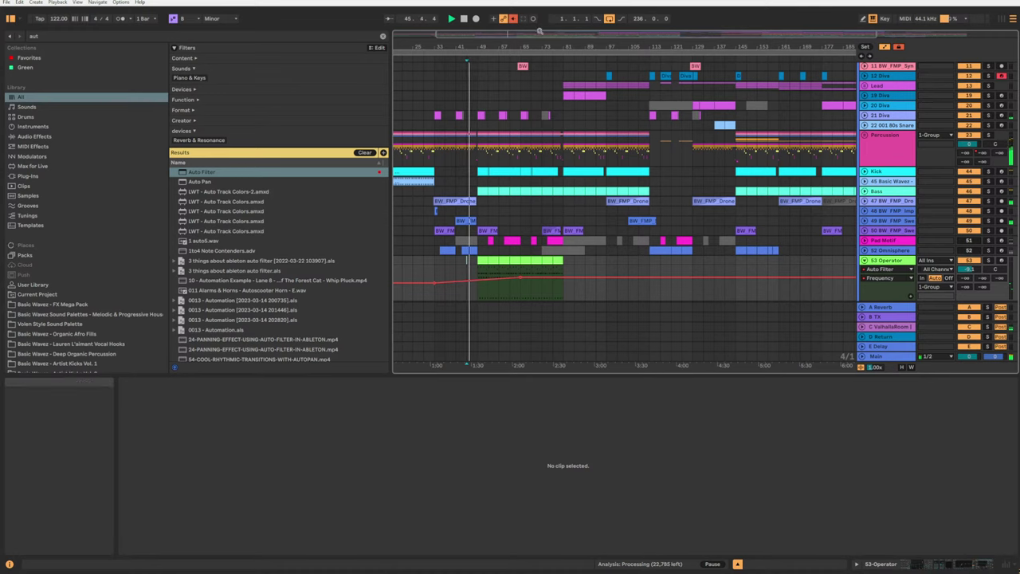
Set the filter frequency to 961 Hz at bar 49 and move the 2.02 kHz end point to bar 81.
{"action": "scroll", "coordinate": [475, 283], "scroll_direction": "up", "scroll_amount": 2, "text": "ctrl"}
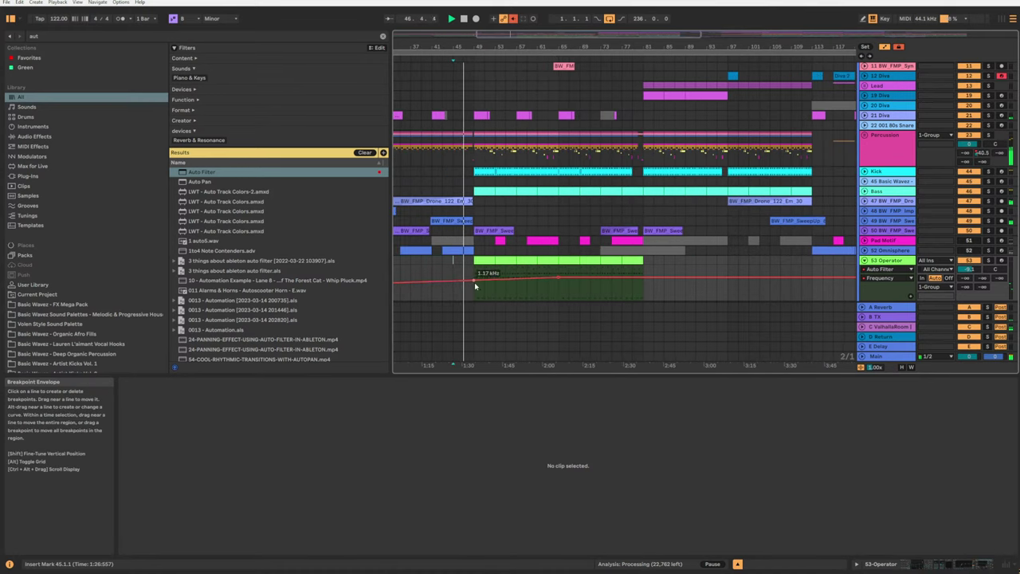
{"action": "left_click_drag", "start_coordinate": [474, 282], "coordinate": [474, 284]}
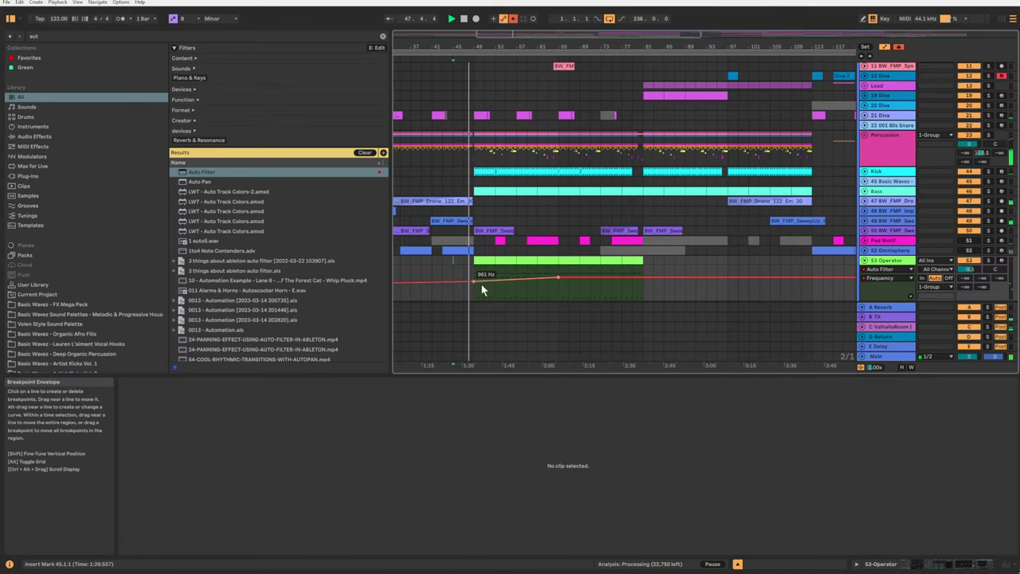
{"action": "left_click_drag", "start_coordinate": [559, 277], "coordinate": [643, 276]}
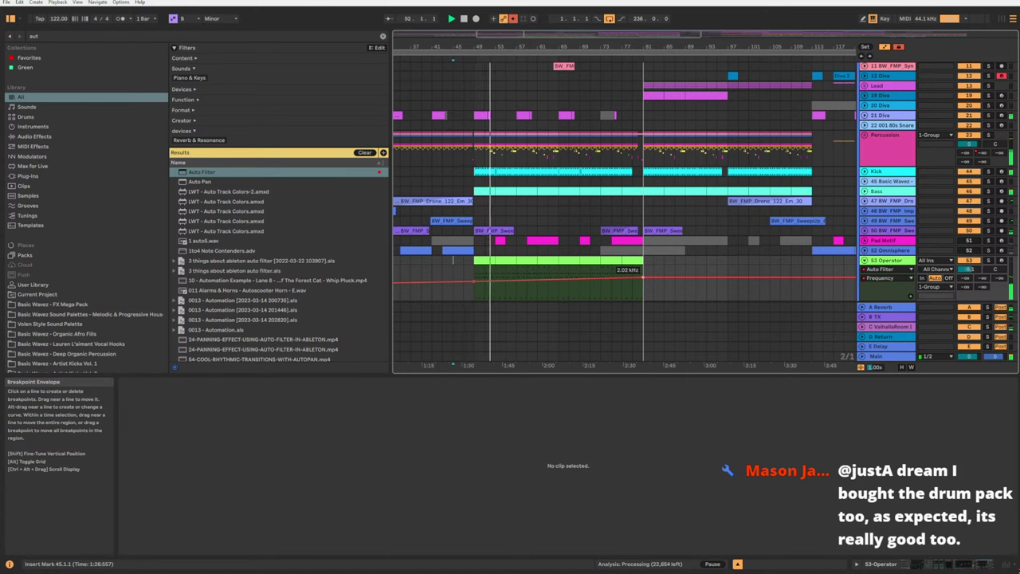
Select all eight Operator clips and move them to start at bar 73.
{"action": "left_click", "coordinate": [639, 264]}
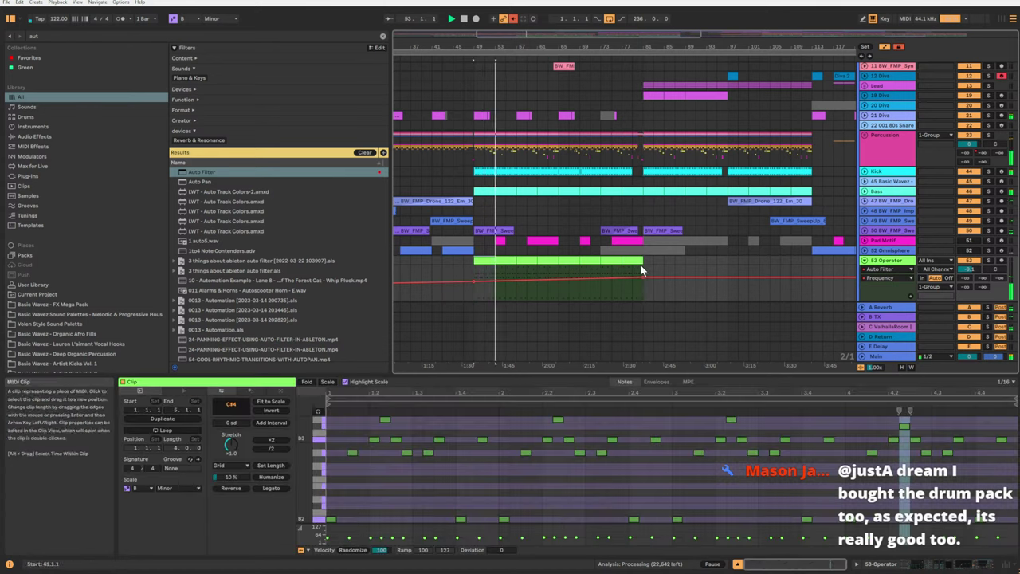
{"action": "left_click", "coordinate": [631, 263], "text": "shift"}
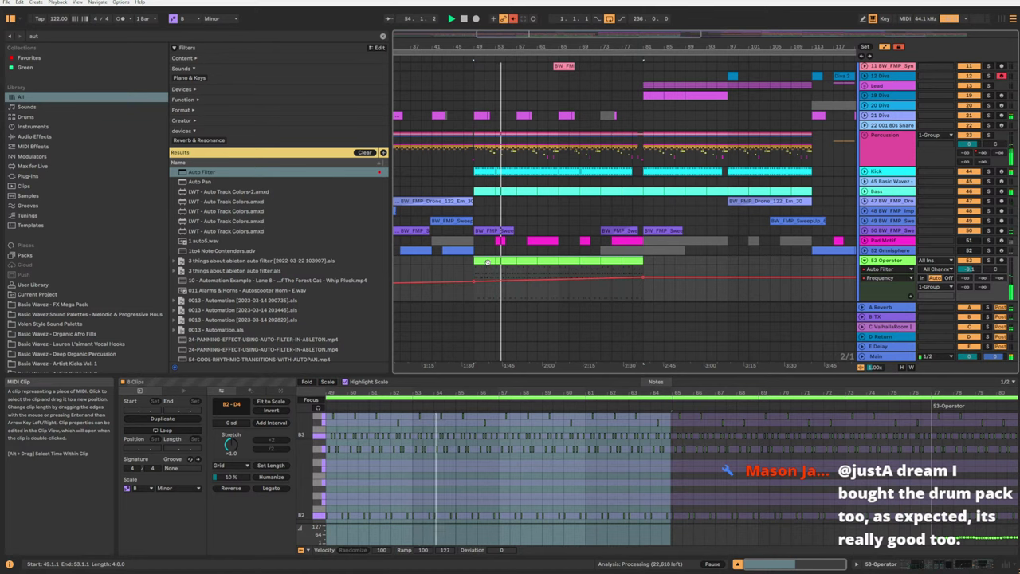
{"action": "left_click_drag", "start_coordinate": [495, 262], "coordinate": [620, 264]}
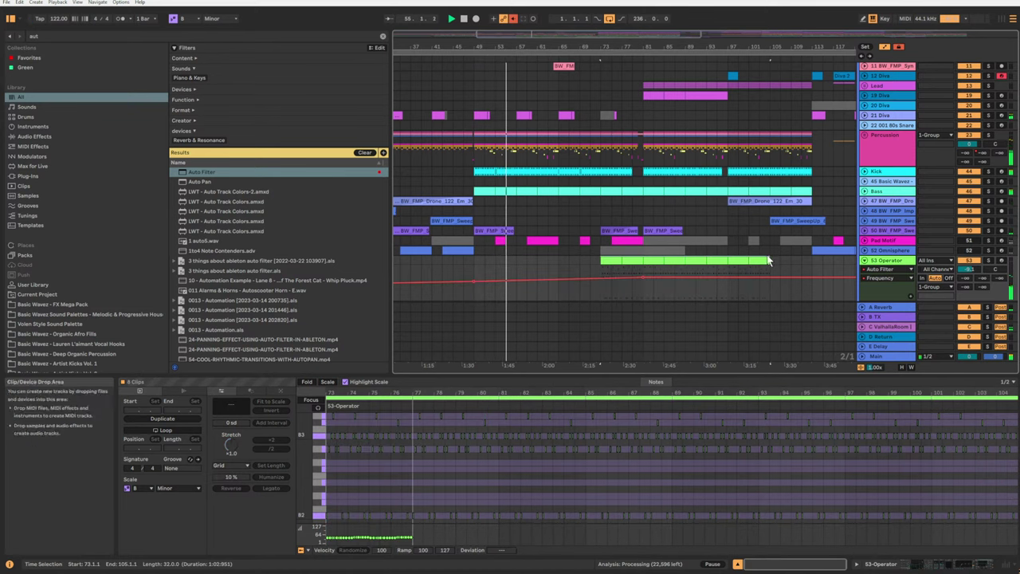
Add a filter frequency breakpoint at bar 73 and raise the bar 81 point to 4.47 kHz.
{"action": "left_click", "coordinate": [602, 281]}
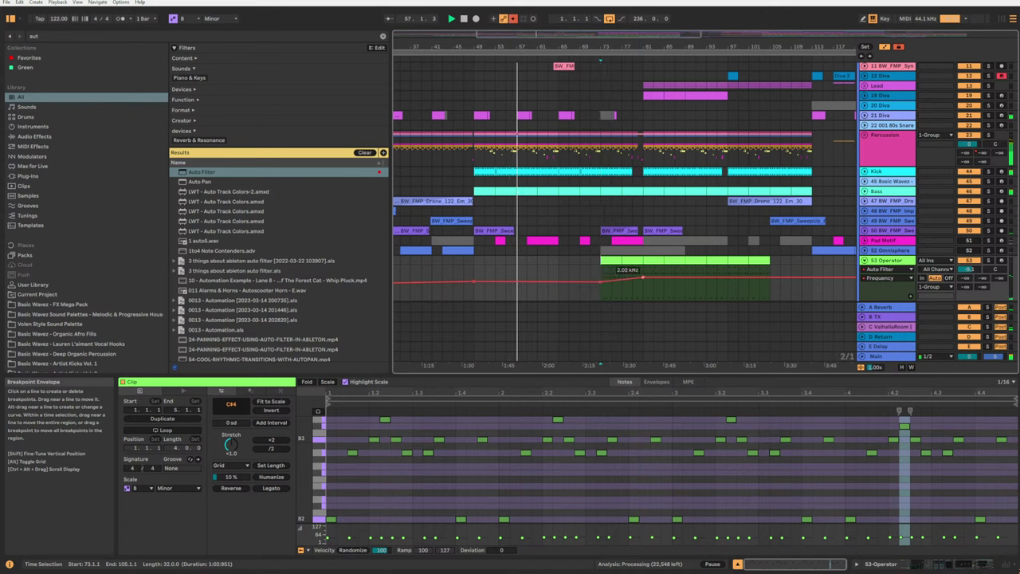
{"action": "left_click_drag", "start_coordinate": [642, 276], "coordinate": [642, 272]}
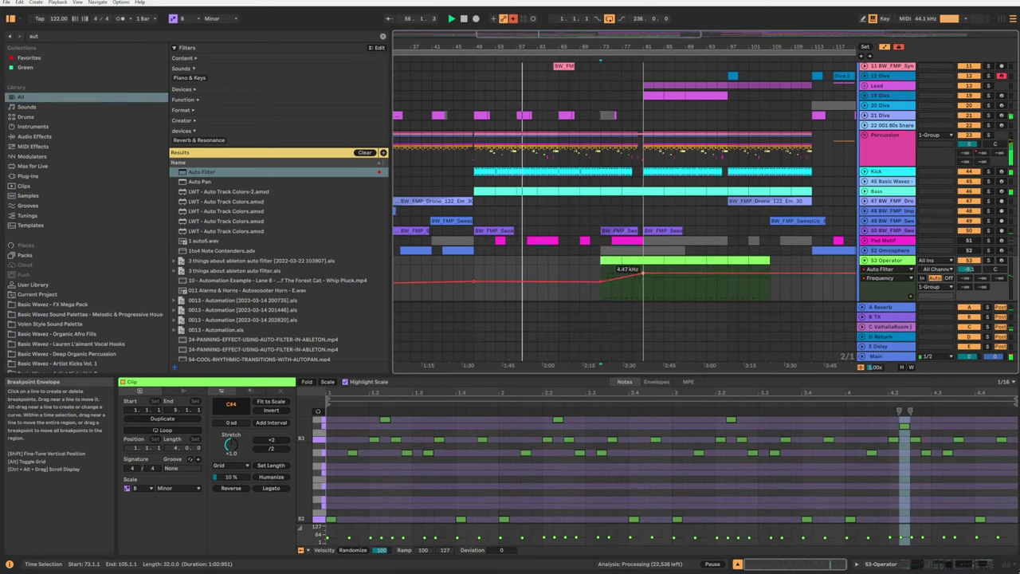
Audition the Operator part from bar 69 and make its filter frequency jump abruptly higher at bar 81.
{"action": "left_click_drag", "start_coordinate": [603, 45], "coordinate": [495, 40]}
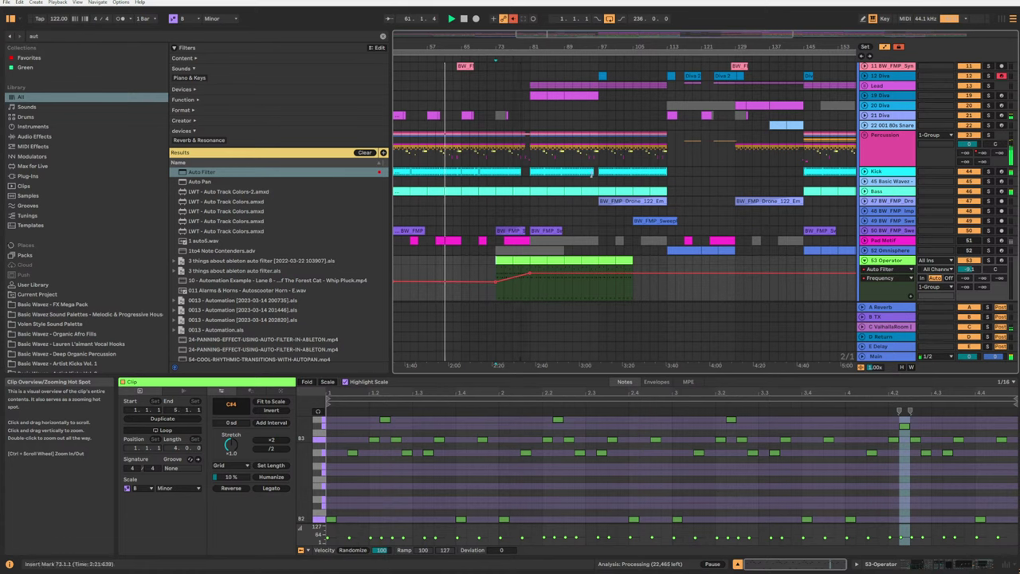
{"action": "left_click", "coordinate": [479, 265]}
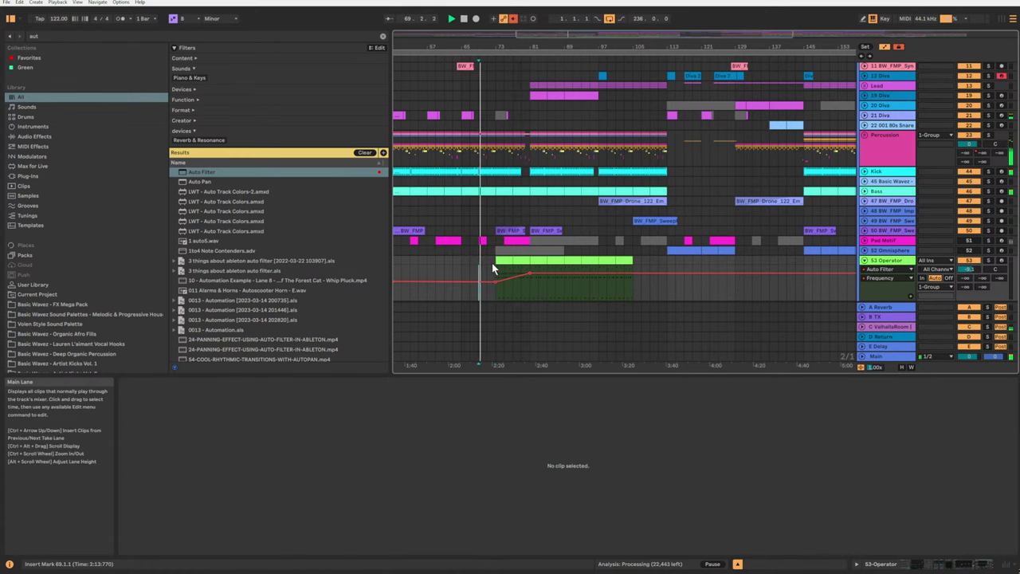
{"action": "left_click", "coordinate": [494, 268]}
{"action": "left_click_drag", "start_coordinate": [524, 278], "coordinate": [527, 273]}
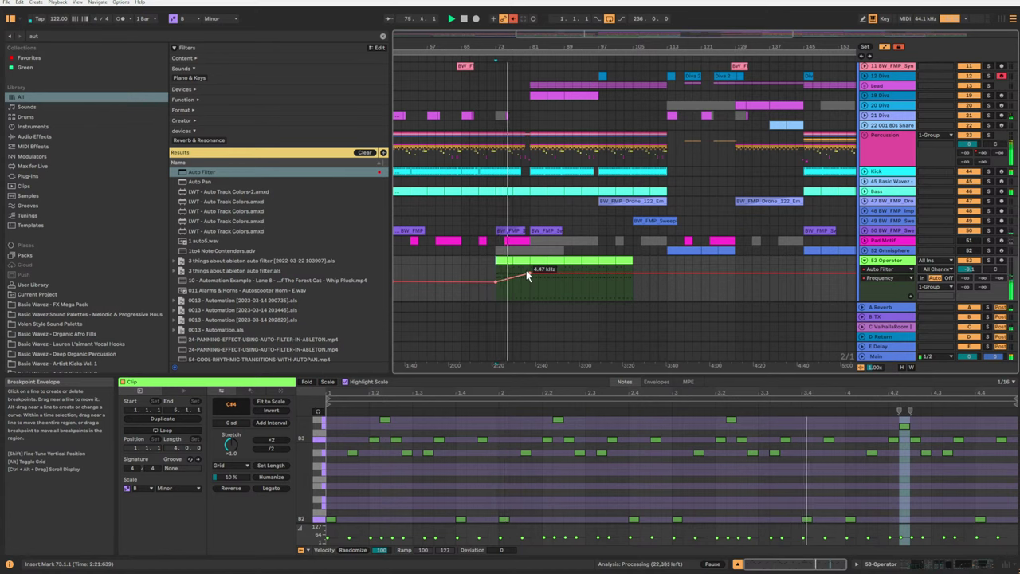
{"action": "left_click", "coordinate": [537, 290]}
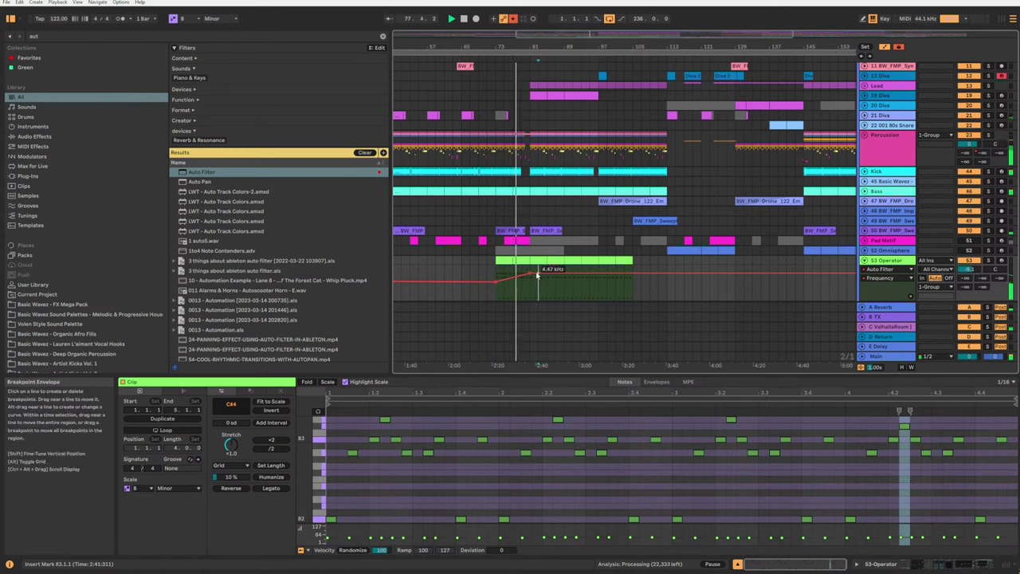
{"action": "left_click_drag", "start_coordinate": [530, 276], "coordinate": [530, 266]}
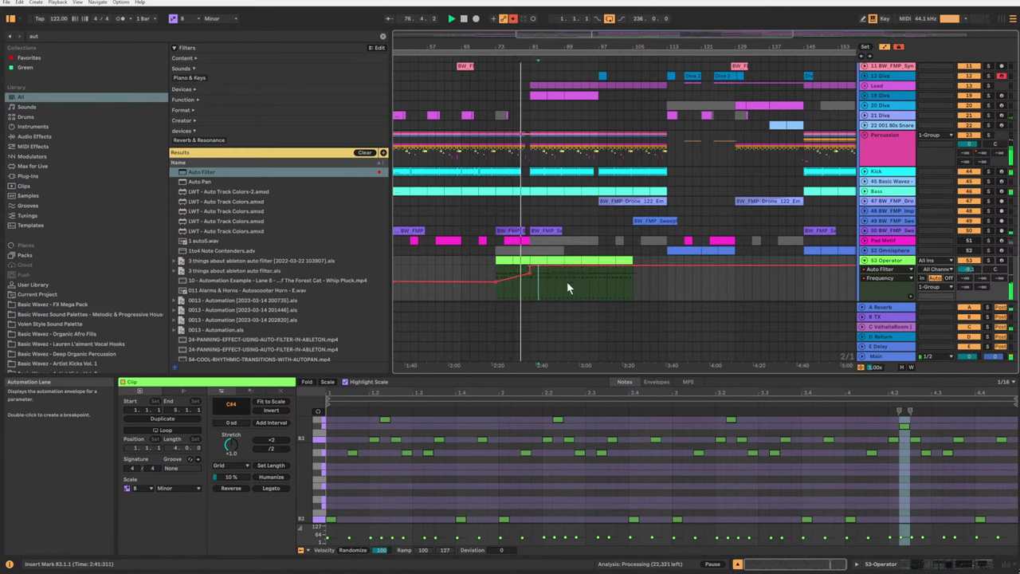
Deactivate the Operator track during playback to compare the section without it.
{"action": "scroll", "coordinate": [837, 168], "scroll_direction": "up", "scroll_amount": 1}
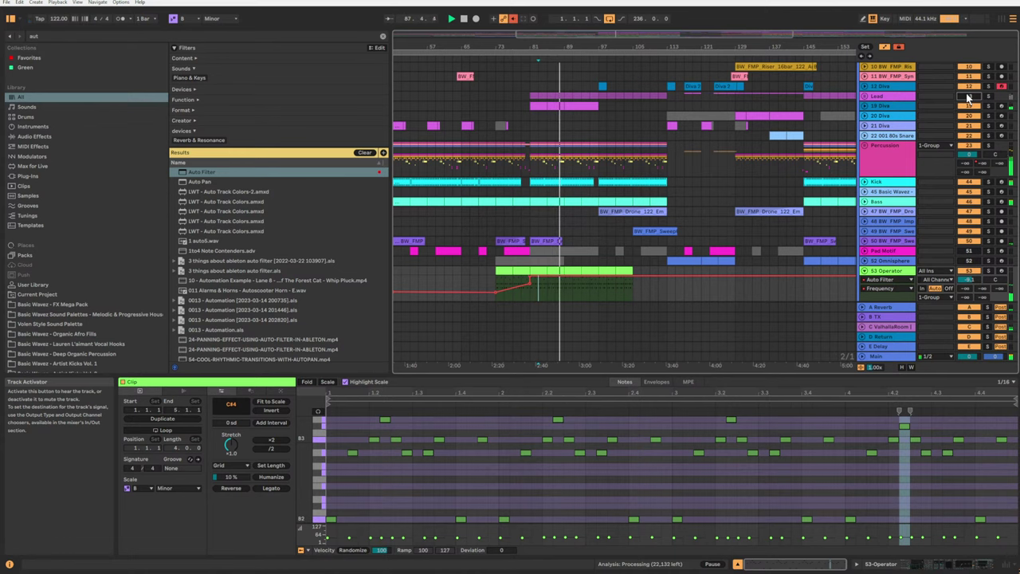
{"action": "scroll", "coordinate": [613, 240], "scroll_direction": "down", "scroll_amount": 3}
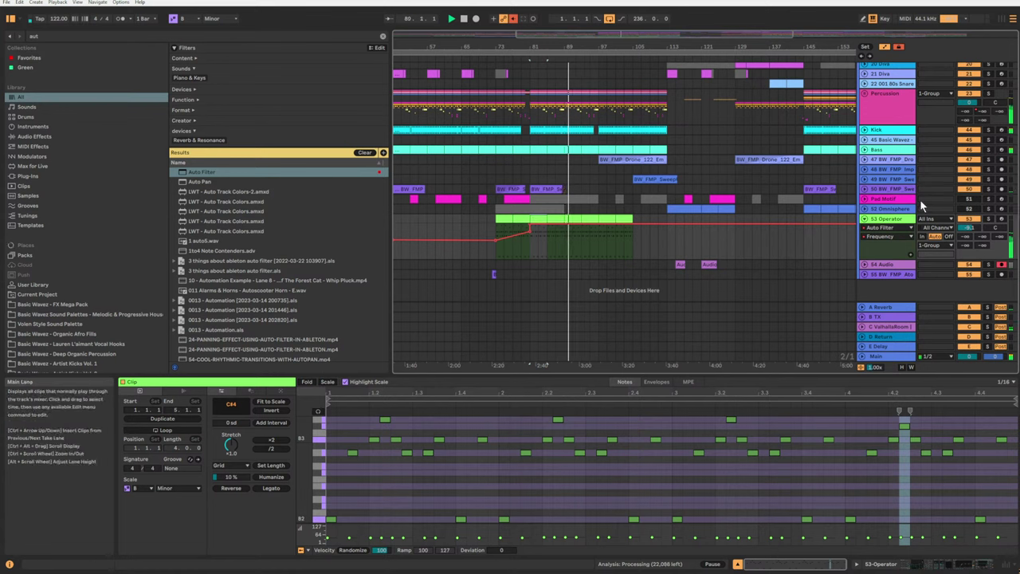
{"action": "left_click", "coordinate": [962, 218]}
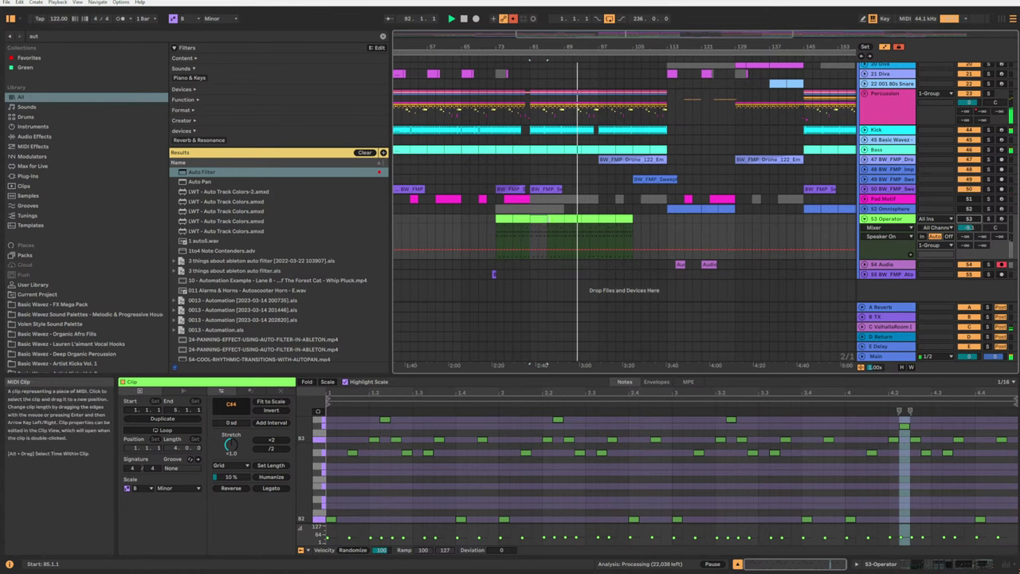
Move the last two Operator clips to start at bar 113 and audition them from bar 111.
{"action": "left_click", "coordinate": [623, 219]}
{"action": "left_click", "coordinate": [608, 219], "text": "shift"}
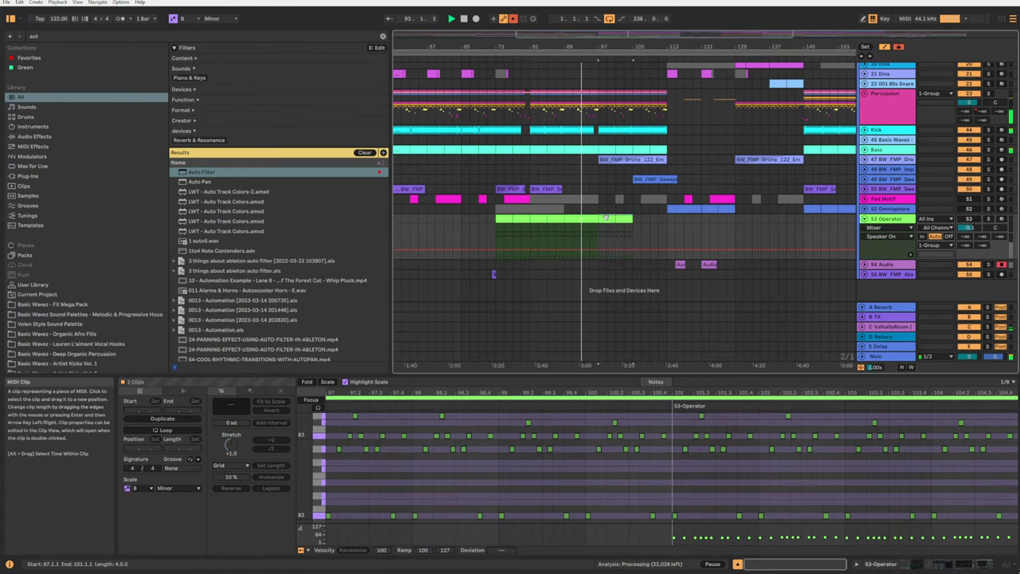
{"action": "left_click_drag", "start_coordinate": [608, 218], "coordinate": [678, 218]}
{"action": "left_click", "coordinate": [656, 215]}
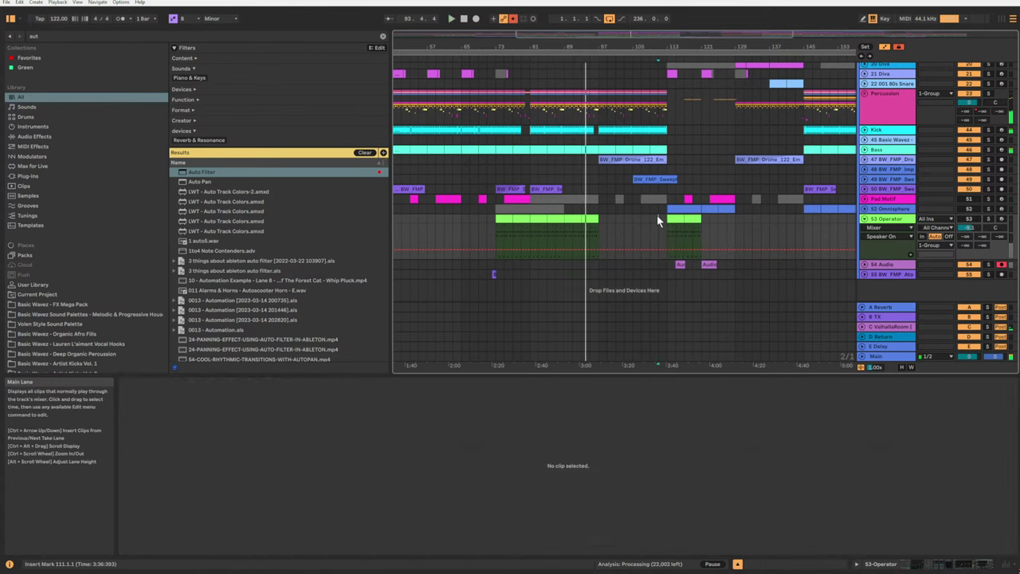
{"action": "key", "text": "space"}
{"action": "key", "text": "space"}
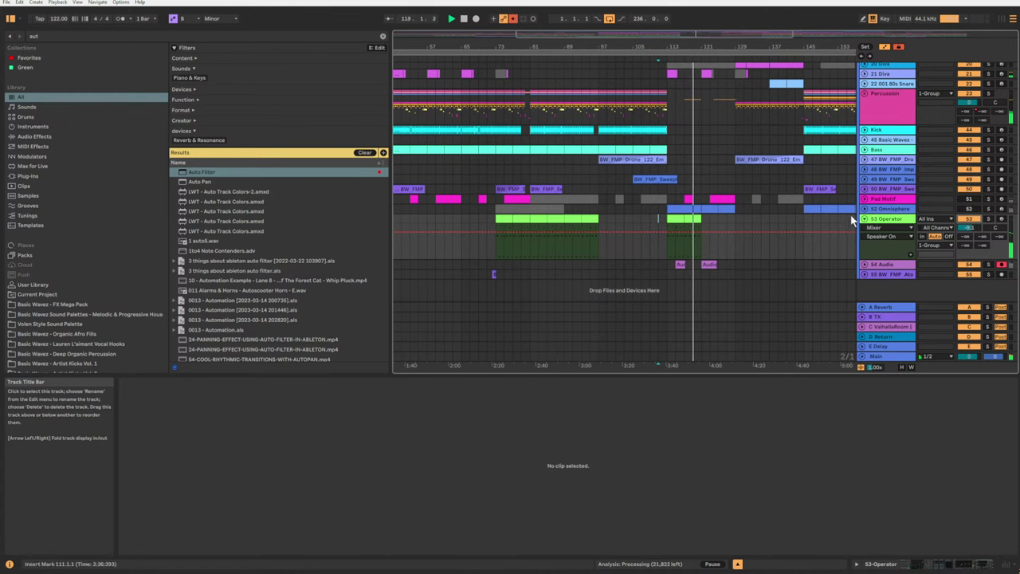
{"action": "scroll", "coordinate": [857, 231], "scroll_direction": "up", "scroll_amount": 2}
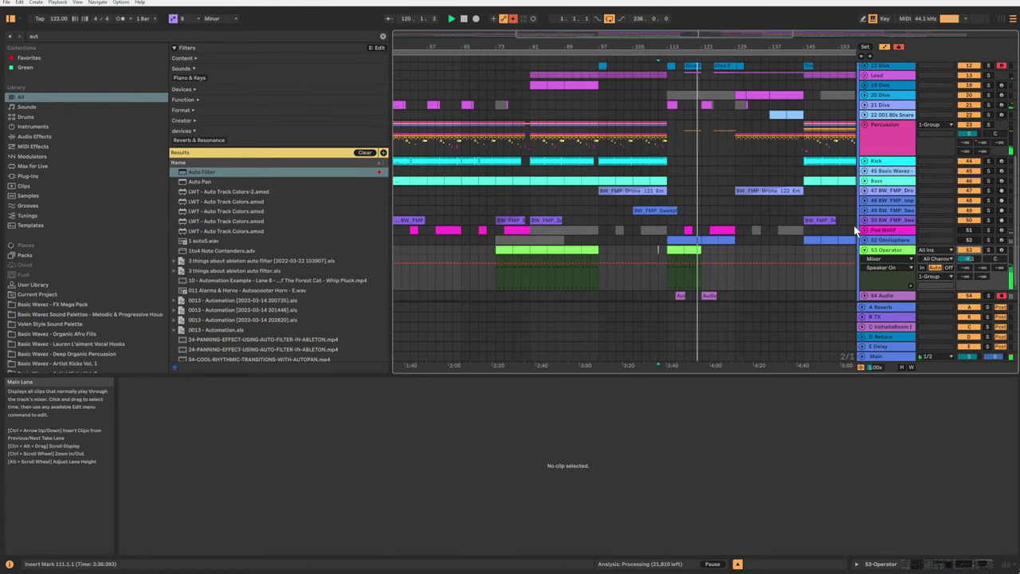
{"action": "left_click", "coordinate": [863, 104]}
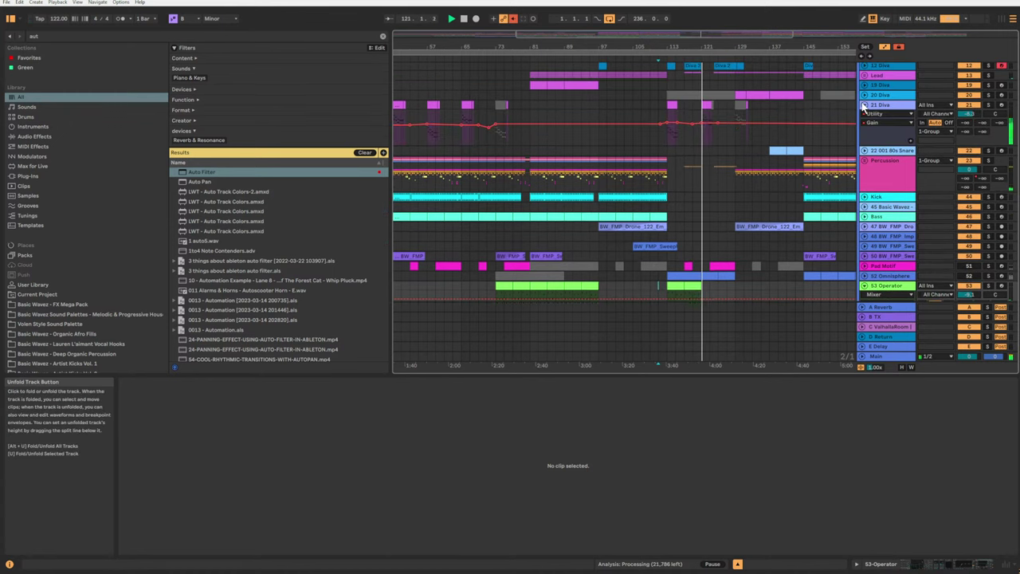
{"action": "left_click", "coordinate": [863, 107]}
{"action": "scroll", "coordinate": [841, 187], "scroll_direction": "down", "scroll_amount": 2}
Deactivate the Operator clips between bars 73 and 97.
{"action": "left_click", "coordinate": [690, 217]}
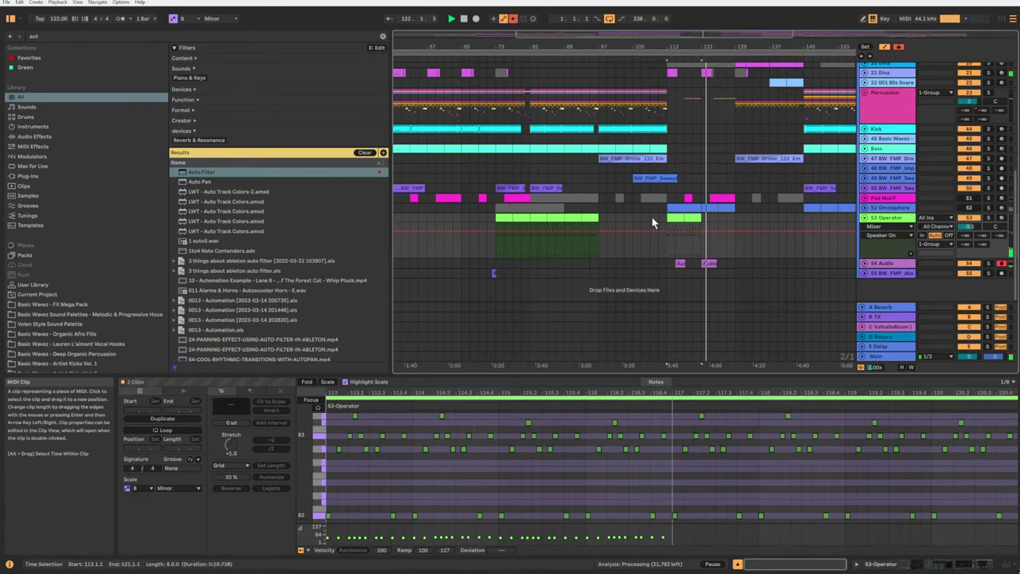
{"action": "key", "text": "space"}
{"action": "left_click_drag", "start_coordinate": [597, 238], "coordinate": [498, 235]}
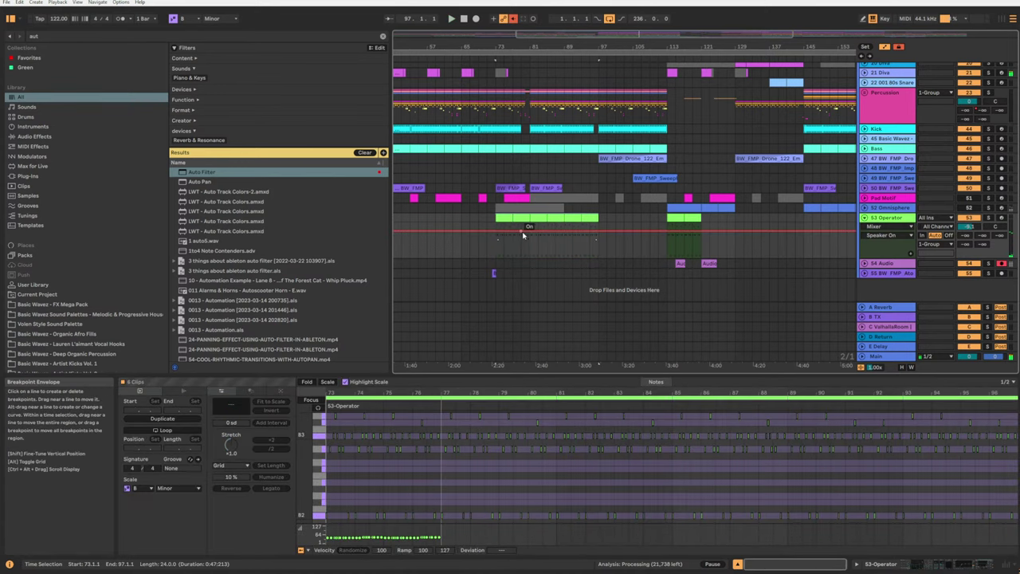
Play from bar 105 and bring the Operator clip at bar 113 back to bar 105, filling the track up to bar 113.
{"action": "left_click", "coordinate": [632, 218]}
{"action": "key", "text": "space"}
{"action": "left_click", "coordinate": [674, 217]}
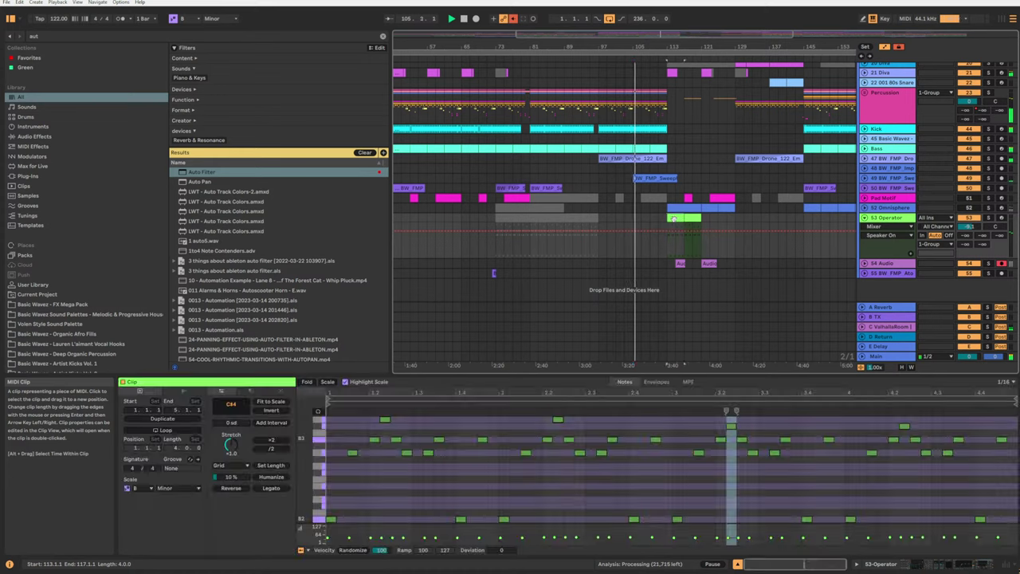
{"action": "left_click_drag", "start_coordinate": [674, 217], "coordinate": [640, 219]}
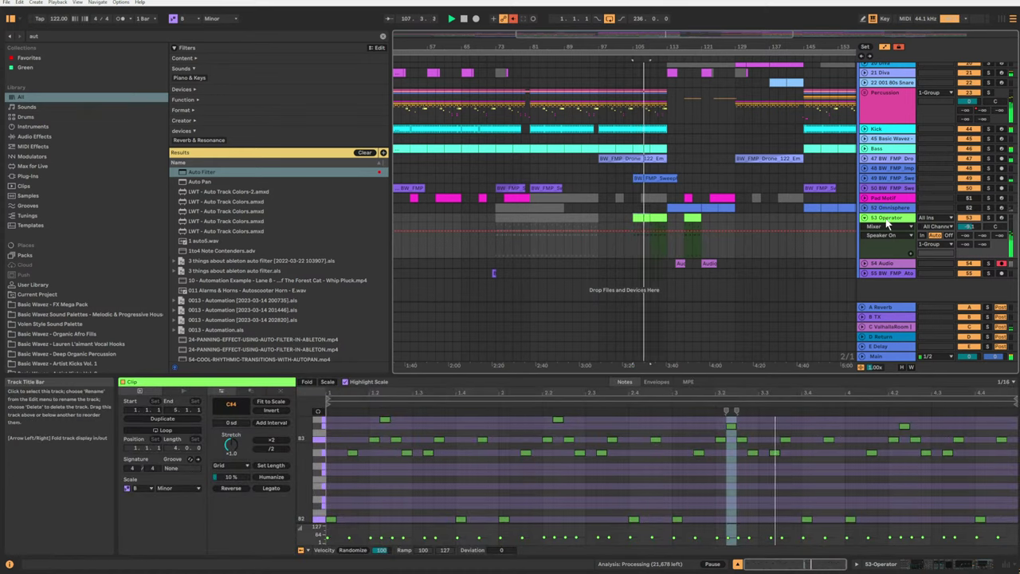
Reshape the Operator's filter frequency automation to dip at bar 105 and curve up to 2.74 kHz at bar 113, auditioning from bar 103.
{"action": "left_click", "coordinate": [887, 225]}
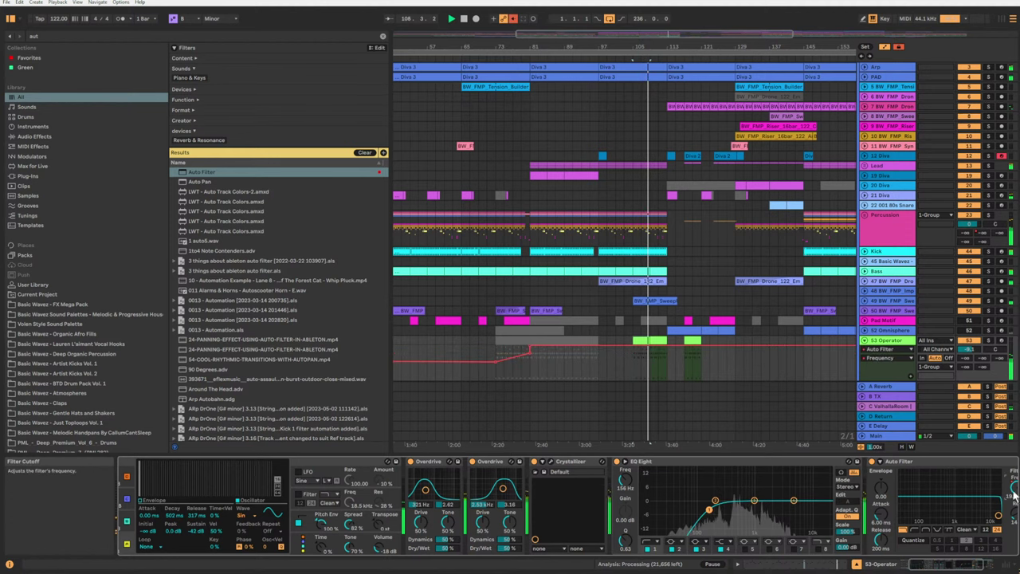
{"action": "left_click_drag", "start_coordinate": [666, 346], "coordinate": [633, 361]}
{"action": "key", "text": "space"}
{"action": "left_click", "coordinate": [627, 355]}
{"action": "key", "text": "space"}
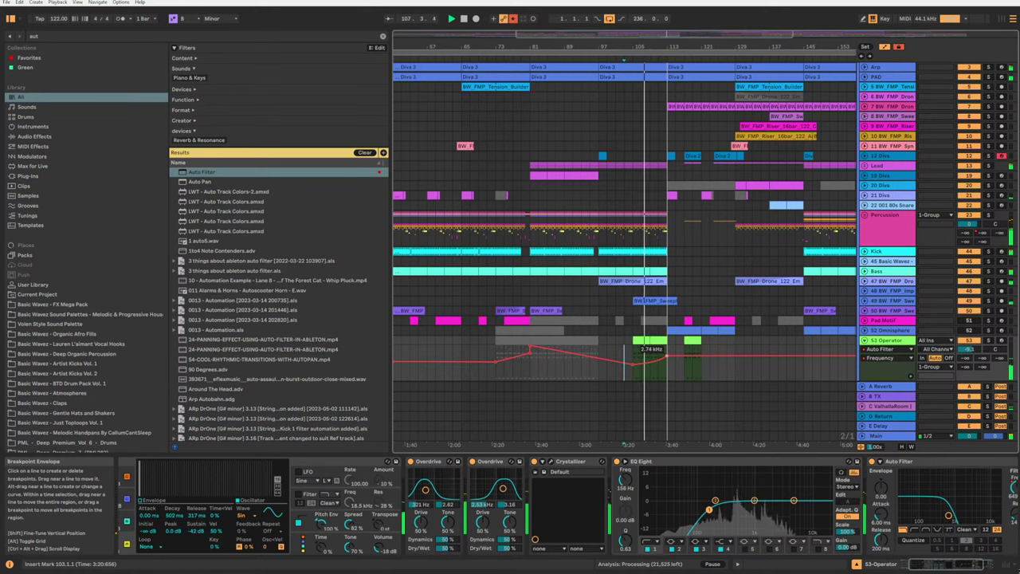
Move the leftover Operator clip to bar 113 and raise the bar 113 filter frequency breakpoint to 19.9 kHz.
{"action": "left_click", "coordinate": [688, 342]}
{"action": "left_click", "coordinate": [649, 355]}
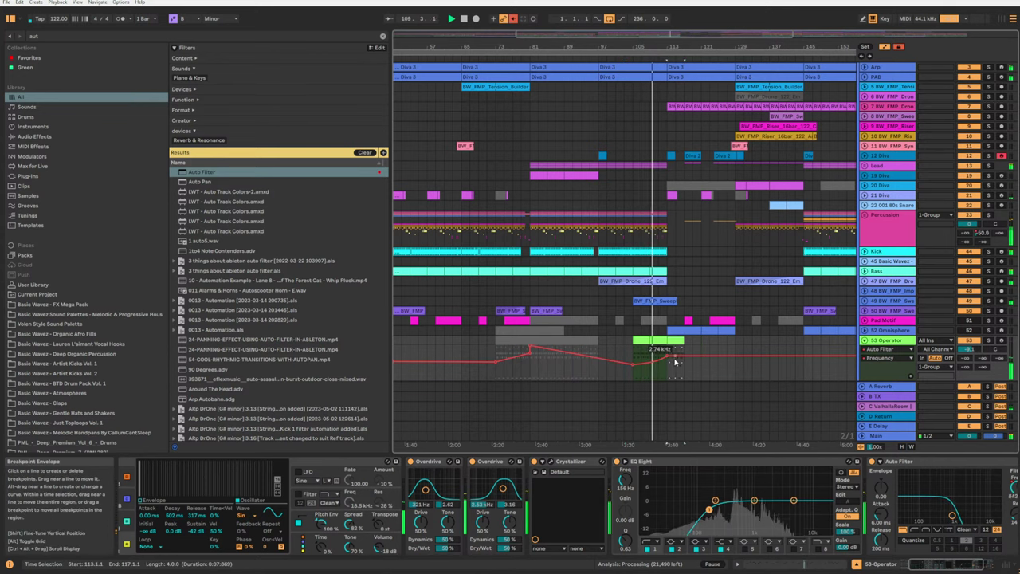
{"action": "left_click_drag", "start_coordinate": [674, 353], "coordinate": [667, 345]}
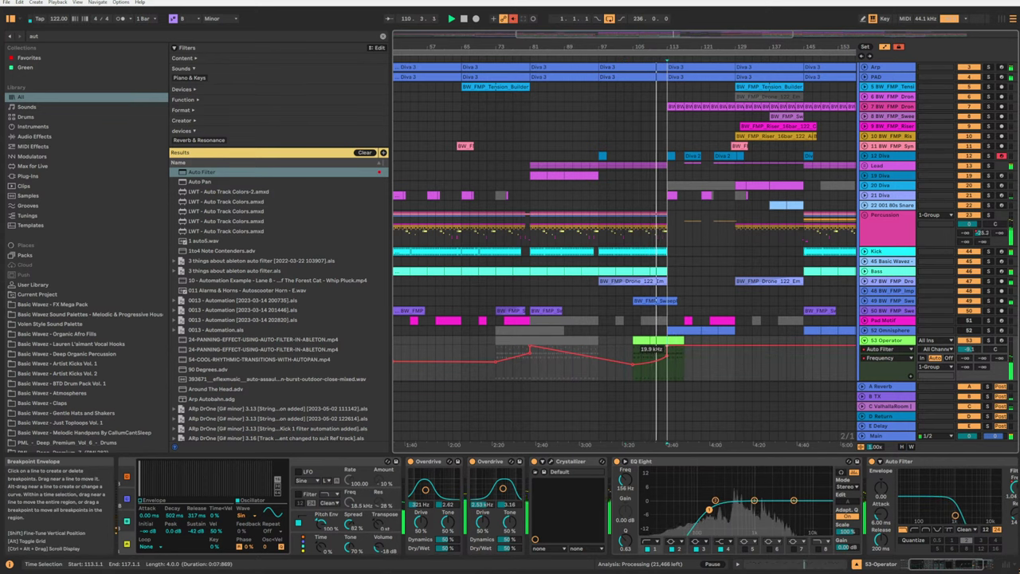
Duplicate the Operator clip at bar 113 three times so the part runs to bar 129.
{"action": "key", "text": "ctrl+d"}
{"action": "key", "text": "ctrl+d"}
{"action": "key", "text": "ctrl+d"}
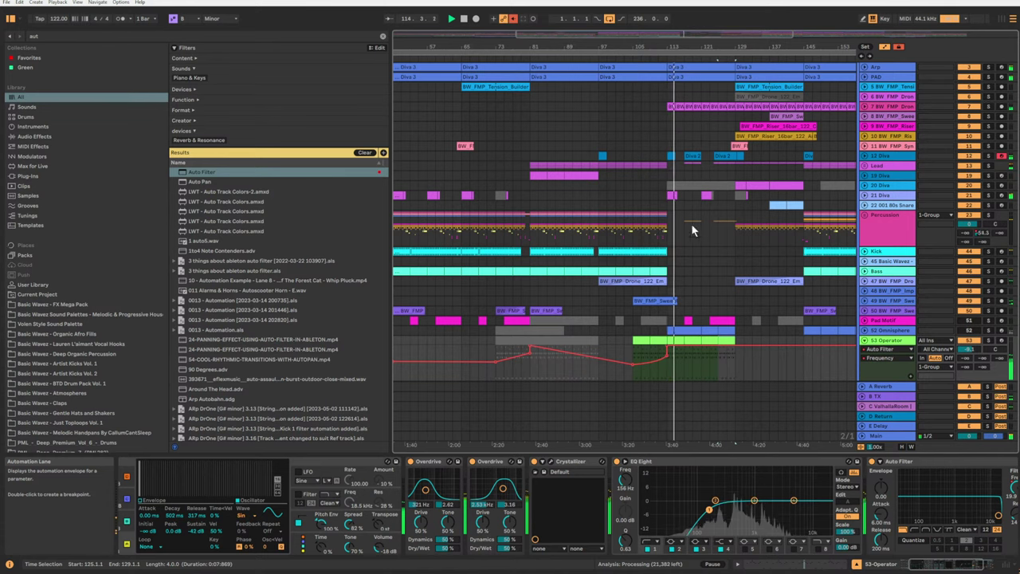
Deactivate the clip at bar 113 on the 21 Diva track.
{"action": "left_click", "coordinate": [671, 196]}
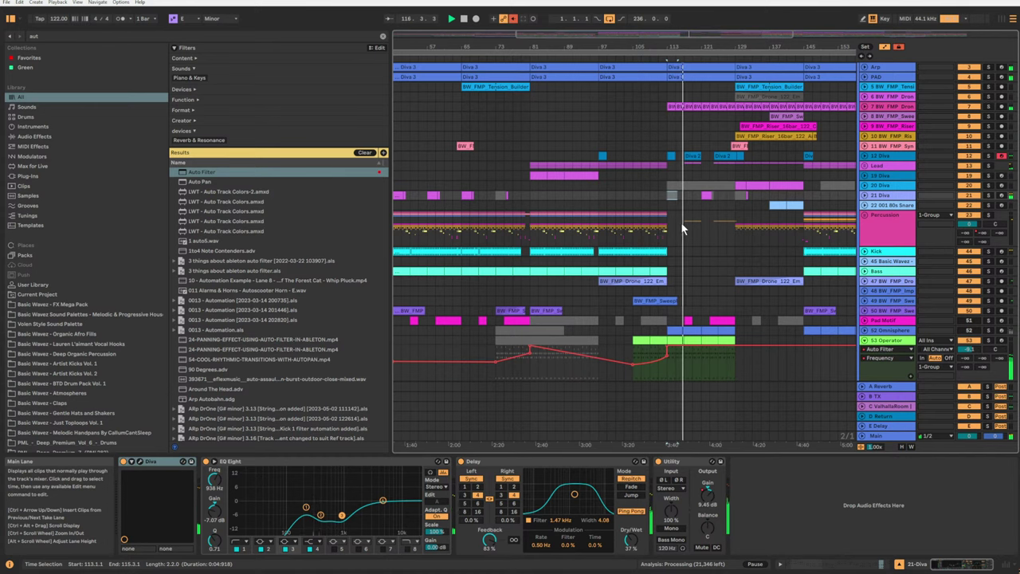
{"action": "scroll", "coordinate": [817, 344], "scroll_direction": "down", "scroll_amount": 3}
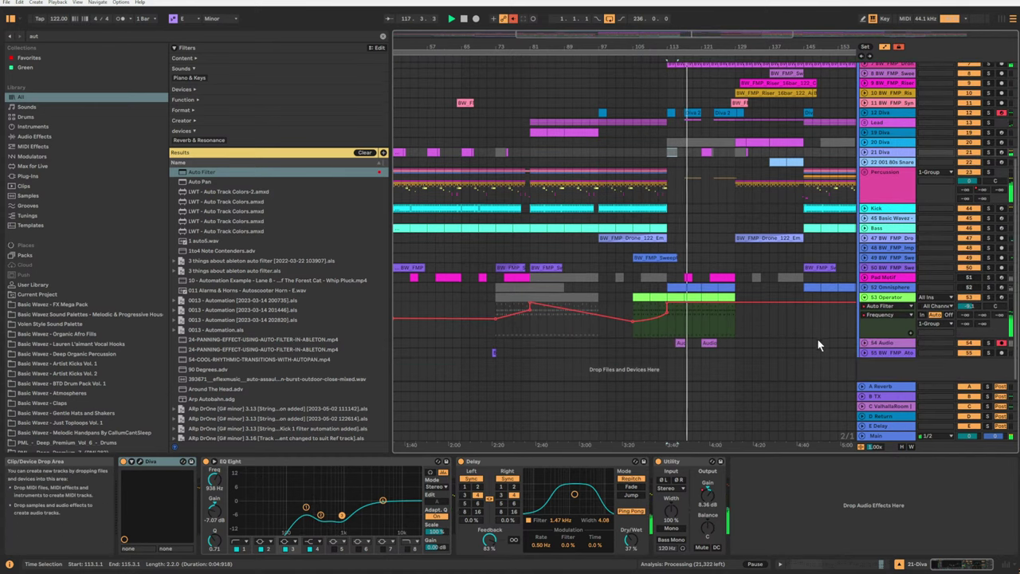
Unfold the Pad Motif track and toggle its solo while playing from bar 117 to check its sound.
{"action": "left_click", "coordinate": [866, 276]}
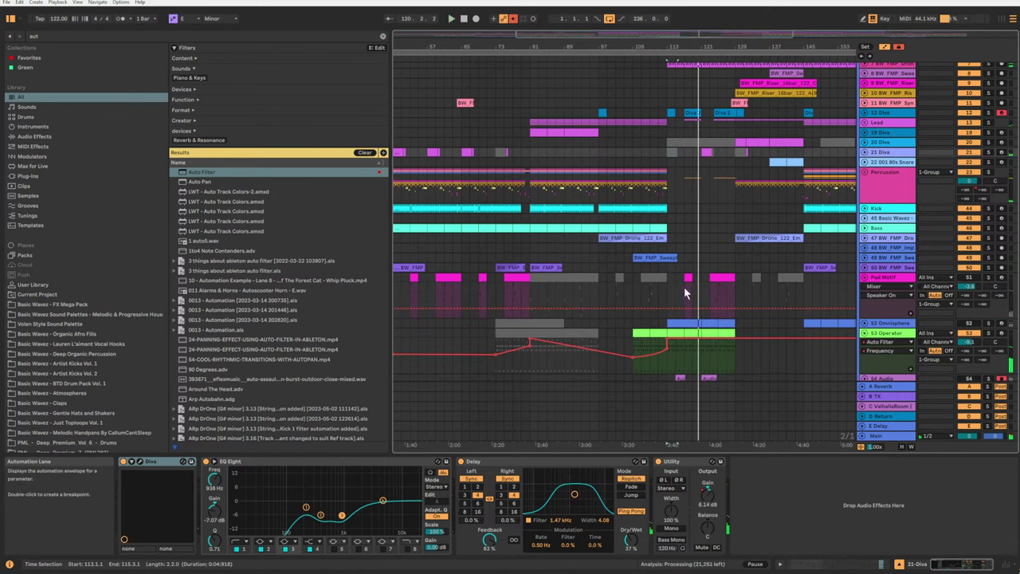
{"action": "left_click", "coordinate": [684, 286]}
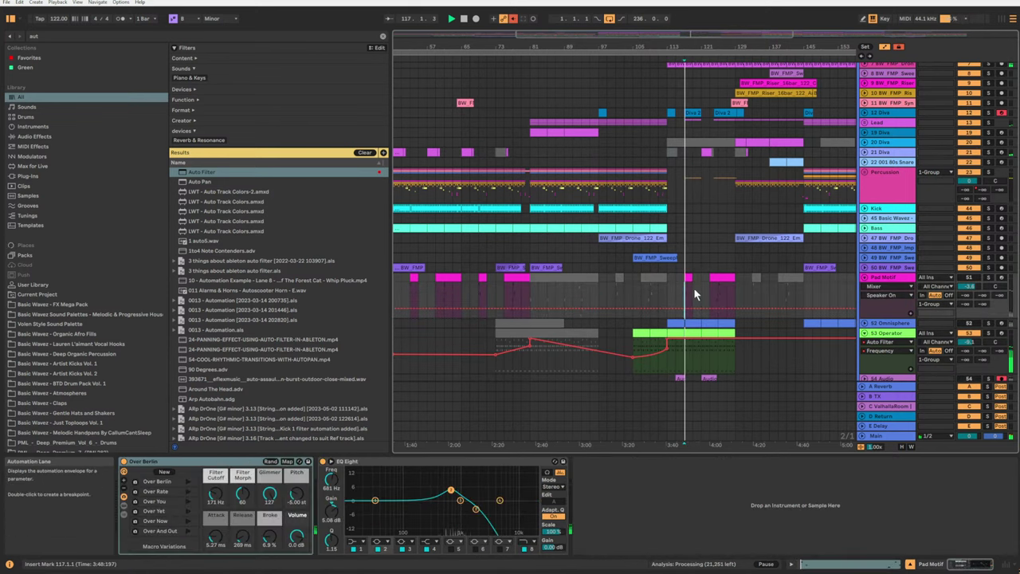
{"action": "left_click", "coordinate": [988, 278]}
{"action": "key", "text": "space"}
{"action": "key", "text": "space"}
{"action": "left_click", "coordinate": [987, 277]}
{"action": "key", "text": "space"}
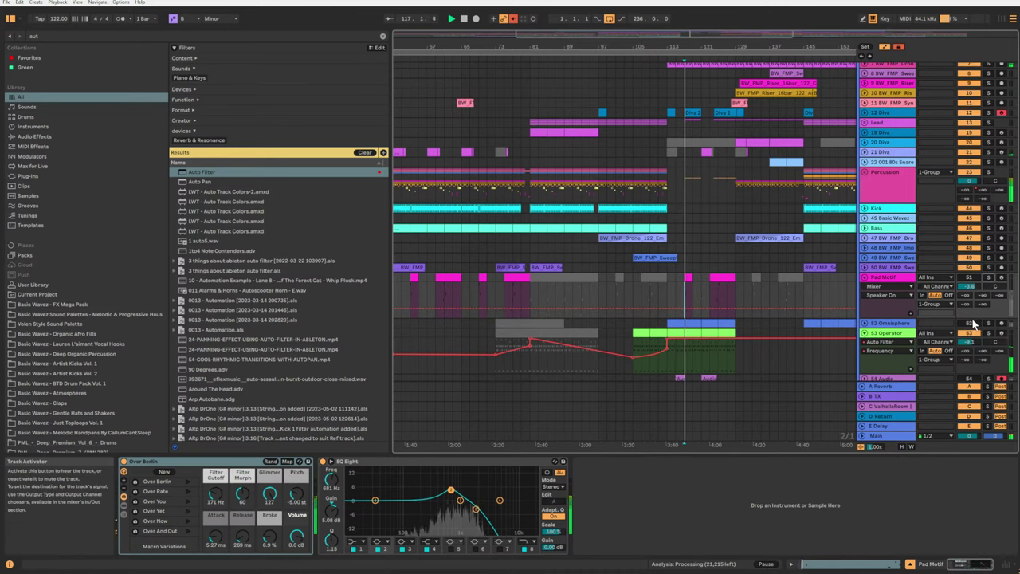
Deactivate the 54 Audio track and check the remaining tracks' meters for a stray sound around bar 117.
{"action": "scroll", "coordinate": [985, 331], "scroll_direction": "down", "scroll_amount": 2}
{"action": "key", "text": "space"}
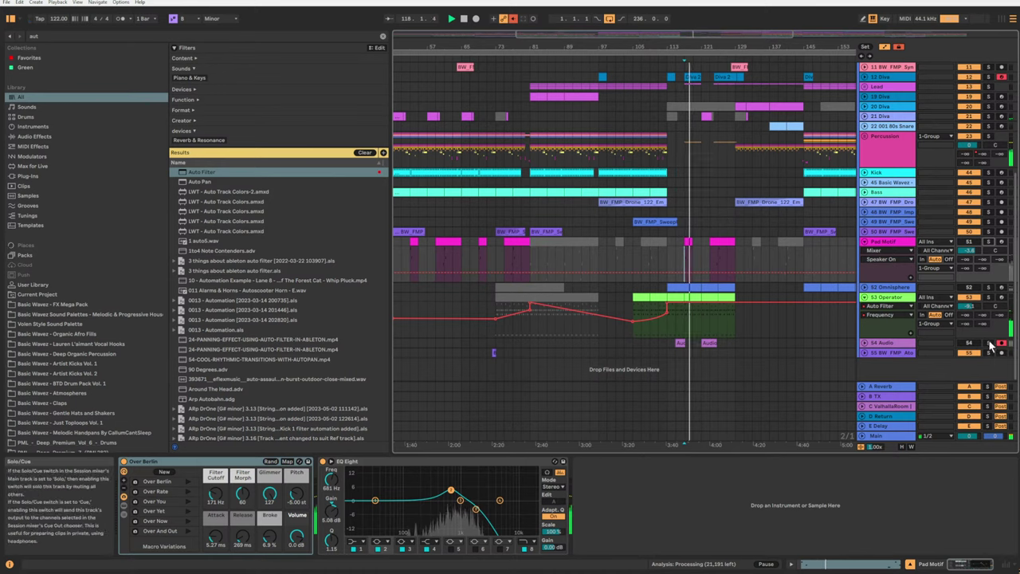
{"action": "scroll", "coordinate": [968, 287], "scroll_direction": "up", "scroll_amount": 3}
{"action": "scroll", "coordinate": [955, 227], "scroll_direction": "up", "scroll_amount": 2}
{"action": "scroll", "coordinate": [955, 227], "scroll_direction": "up", "scroll_amount": 2}
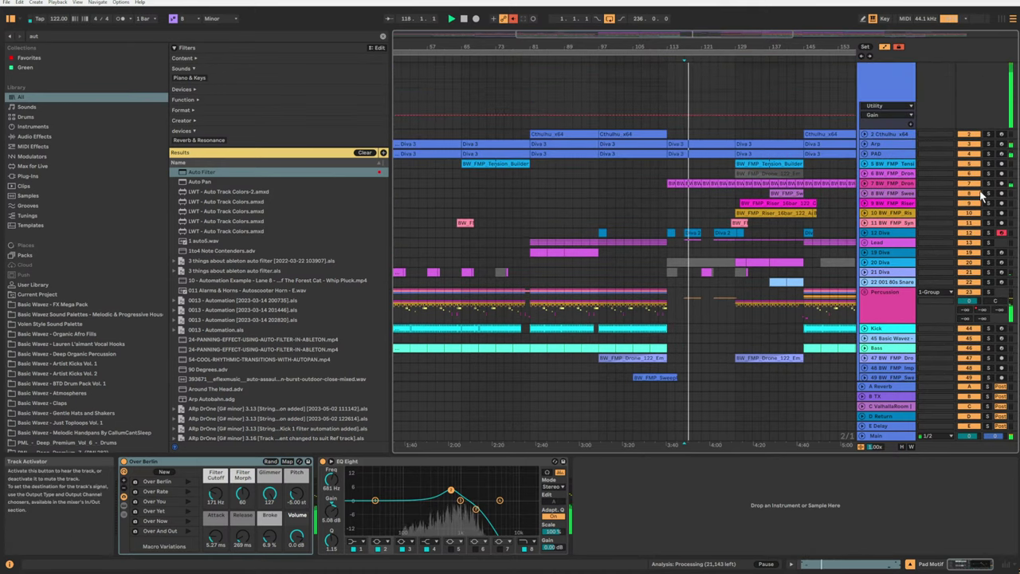
{"action": "key", "text": "space"}
{"action": "scroll", "coordinate": [908, 132], "scroll_direction": "up", "scroll_amount": 2}
{"action": "scroll", "coordinate": [886, 194], "scroll_direction": "down", "scroll_amount": 2}
{"action": "scroll", "coordinate": [887, 194], "scroll_direction": "down", "scroll_amount": 4}
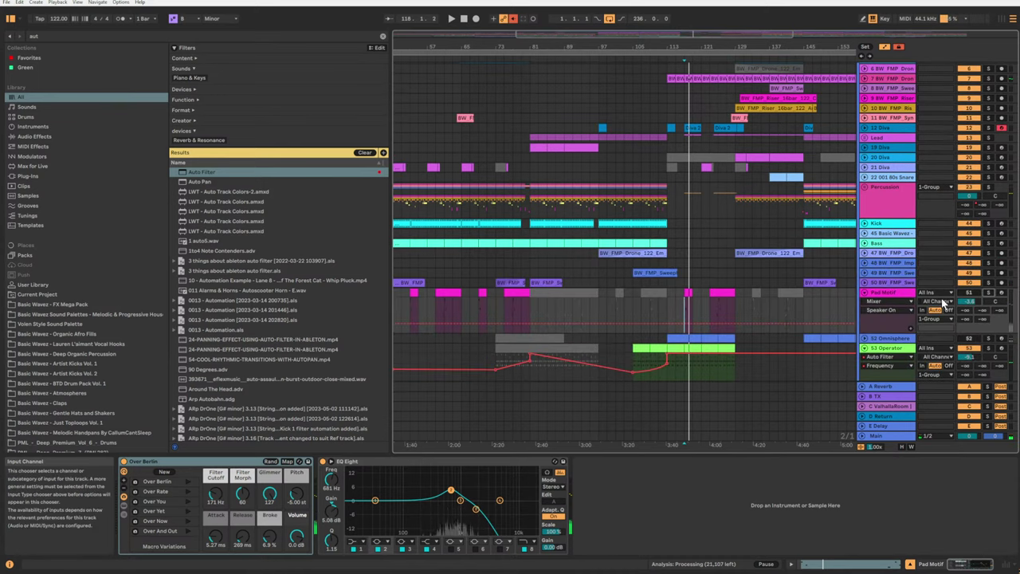
Inspect the Pad Motif track and its track volume automation.
{"action": "left_click", "coordinate": [891, 299]}
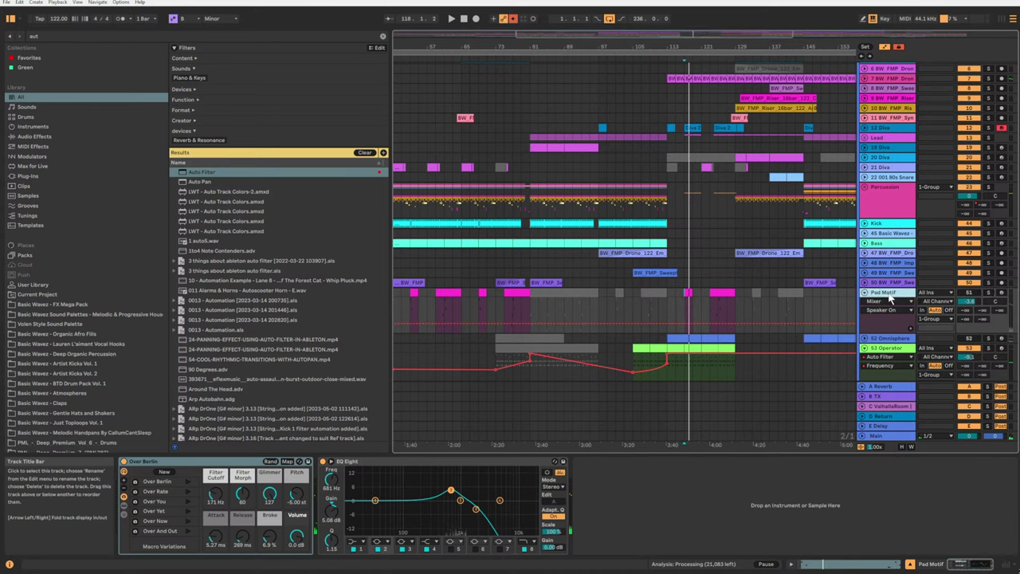
{"action": "left_click", "coordinate": [968, 301]}
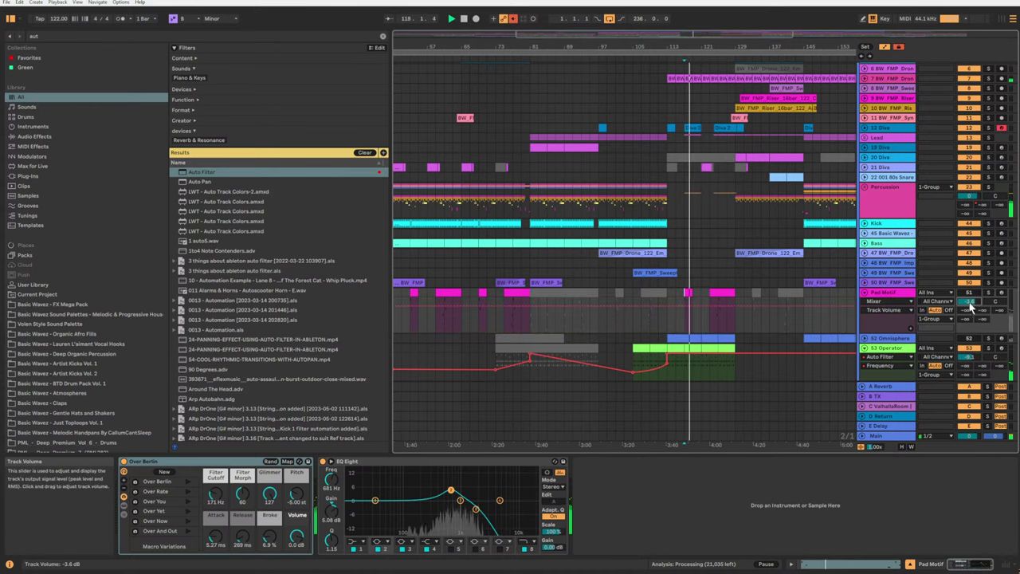
{"action": "scroll", "coordinate": [970, 307], "scroll_direction": "down", "scroll_amount": 3}
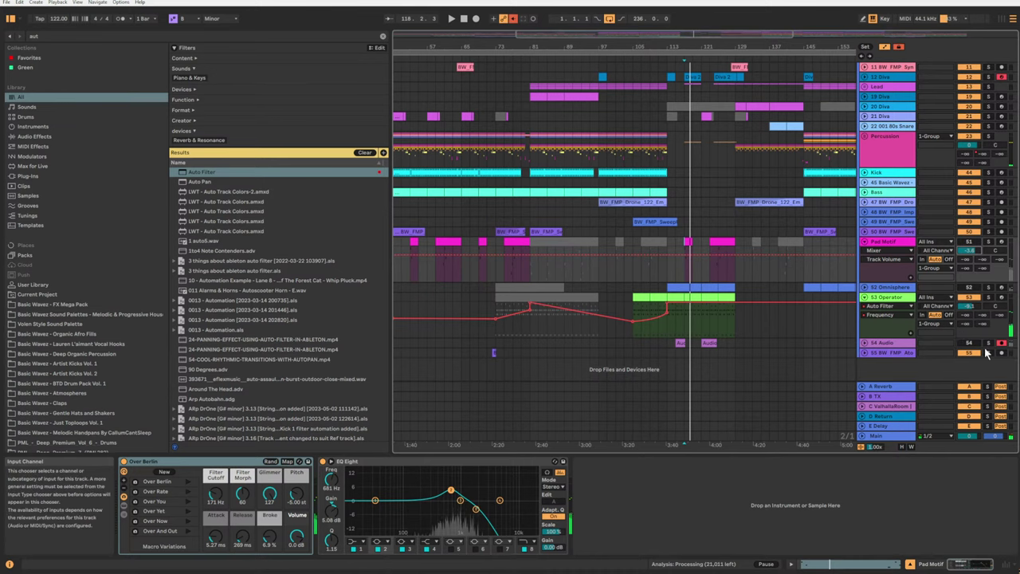
Unfold the 54 Audio track and switch its audio input from Resampling to Ext. In.
{"action": "left_click", "coordinate": [865, 344]}
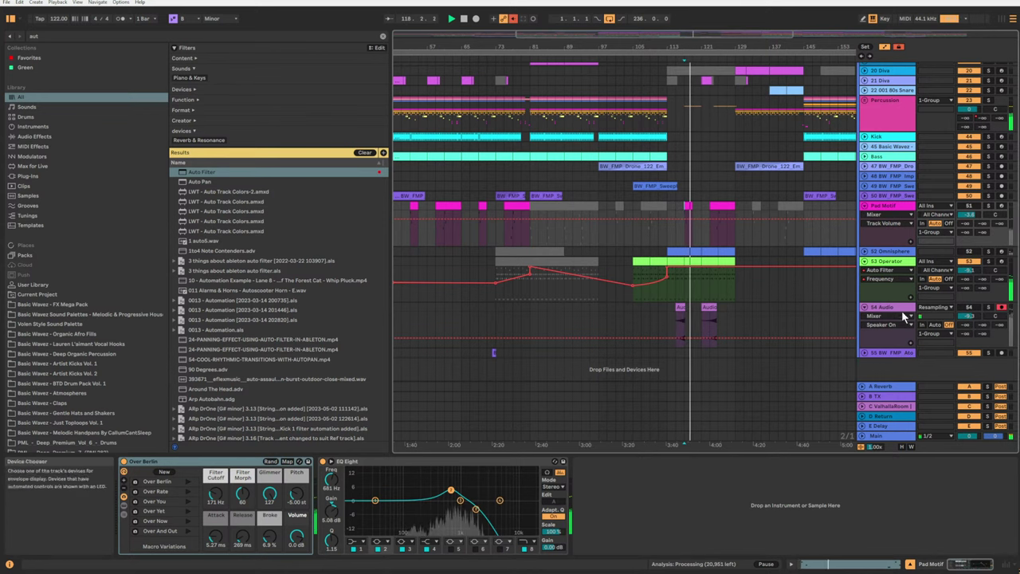
{"action": "key", "text": "space"}
{"action": "left_click", "coordinate": [932, 307]}
{"action": "left_click", "coordinate": [901, 30]}
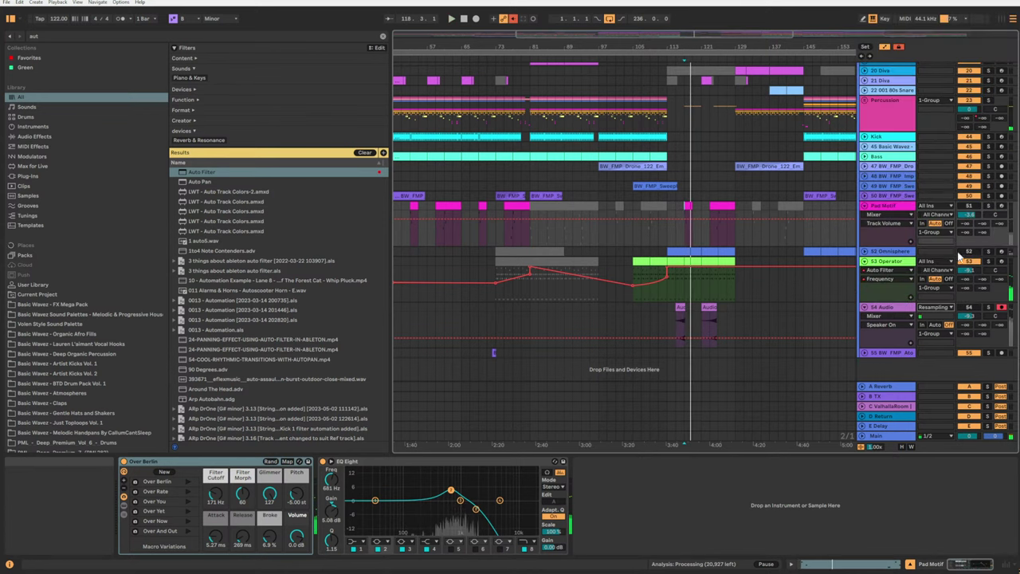
{"action": "key", "text": "space"}
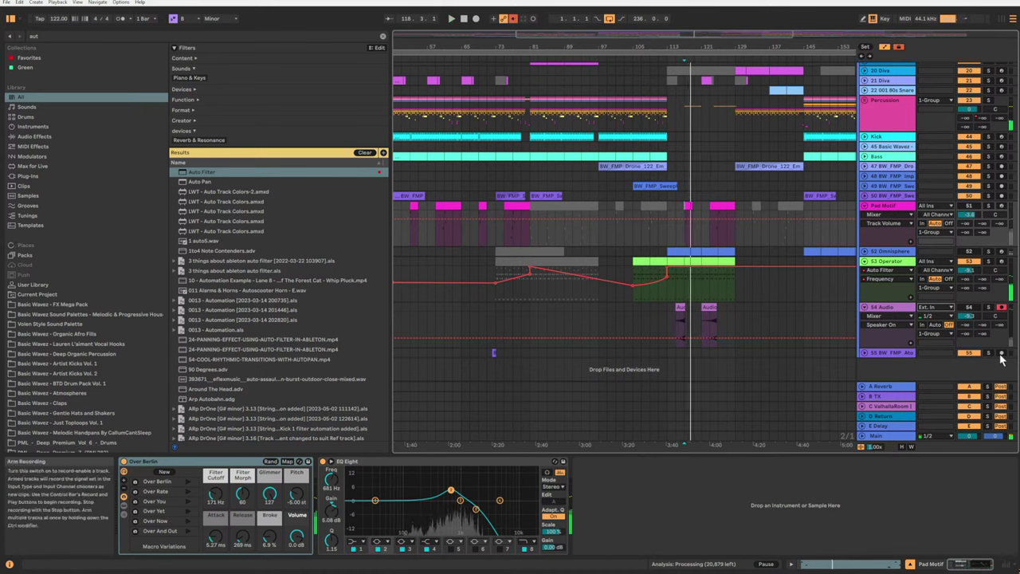
Check the SweepUp track and solo the Percussion group while playing from bar 117 to trace the stray sound.
{"action": "left_click", "coordinate": [984, 186]}
{"action": "key", "text": "space"}
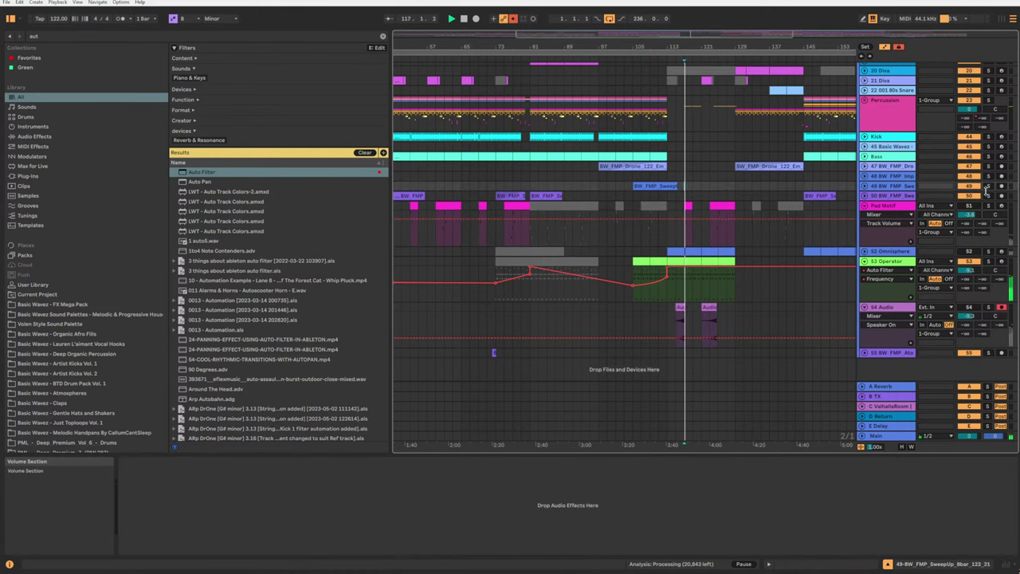
{"action": "left_click", "coordinate": [988, 100]}
{"action": "key", "text": "space"}
{"action": "key", "text": "space"}
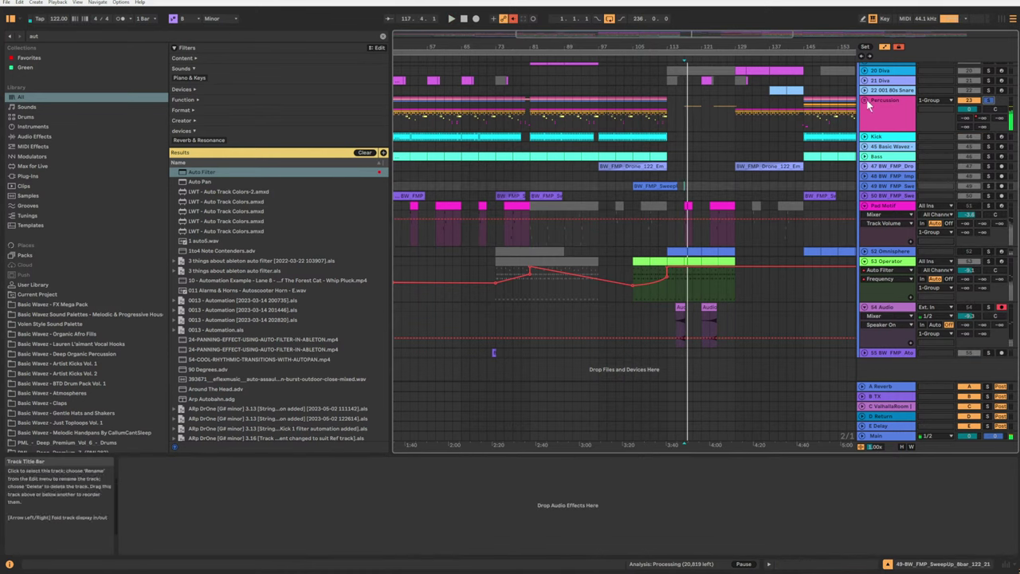
Unfold the Percussion group and its 29 Audio track, and delete the two audio clips between bars 117 and 129.
{"action": "left_click", "coordinate": [865, 99]}
{"action": "scroll", "coordinate": [867, 135], "scroll_direction": "down", "scroll_amount": 2}
{"action": "left_click", "coordinate": [866, 161]}
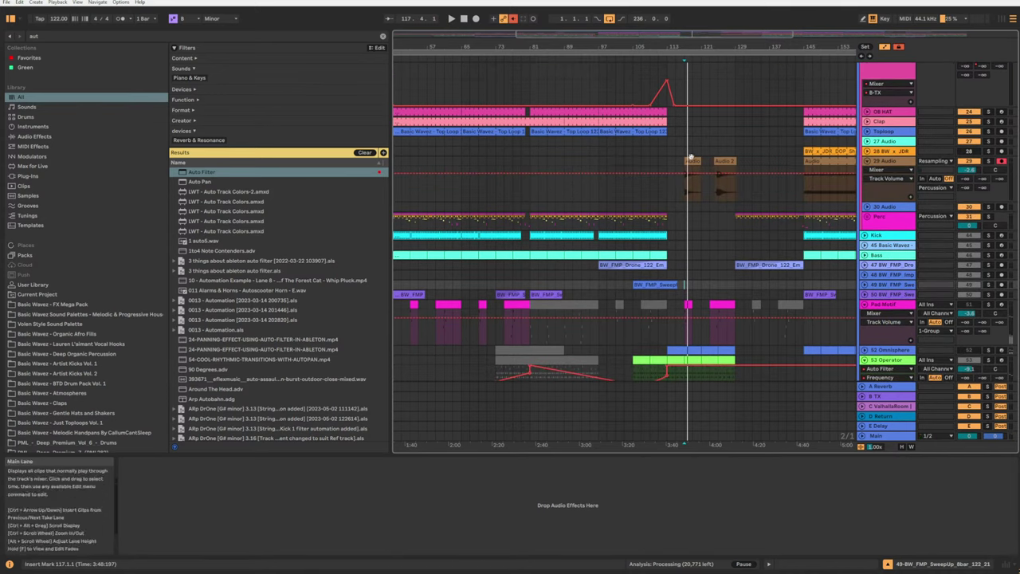
{"action": "left_click", "coordinate": [765, 163]}
{"action": "key", "text": "space"}
{"action": "left_click", "coordinate": [807, 187]}
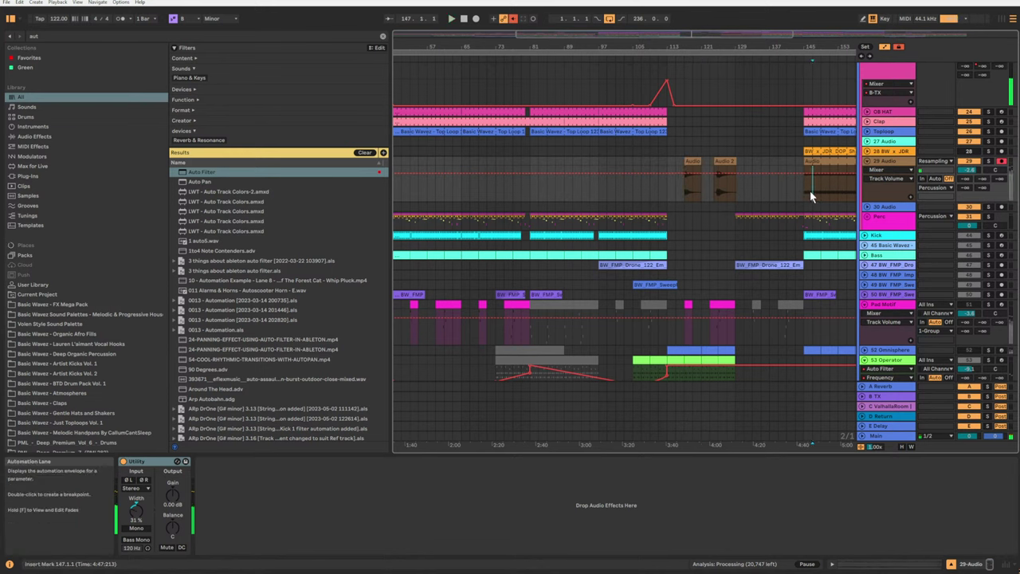
{"action": "key", "text": "space"}
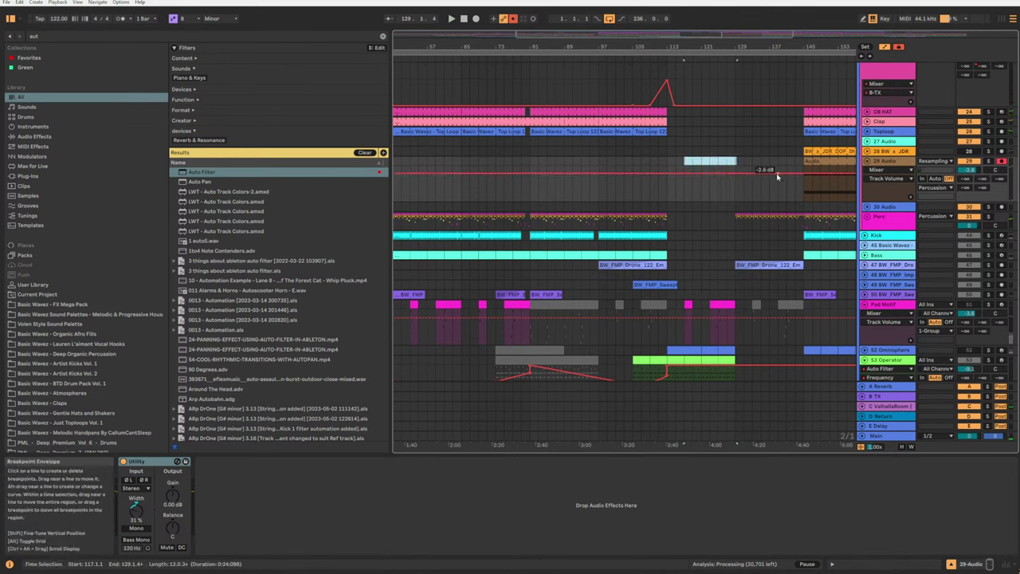
Audition the Percussion group from bar 115 and disarm recording on the 29 Audio track.
{"action": "left_click", "coordinate": [676, 198]}
{"action": "key", "text": "space"}
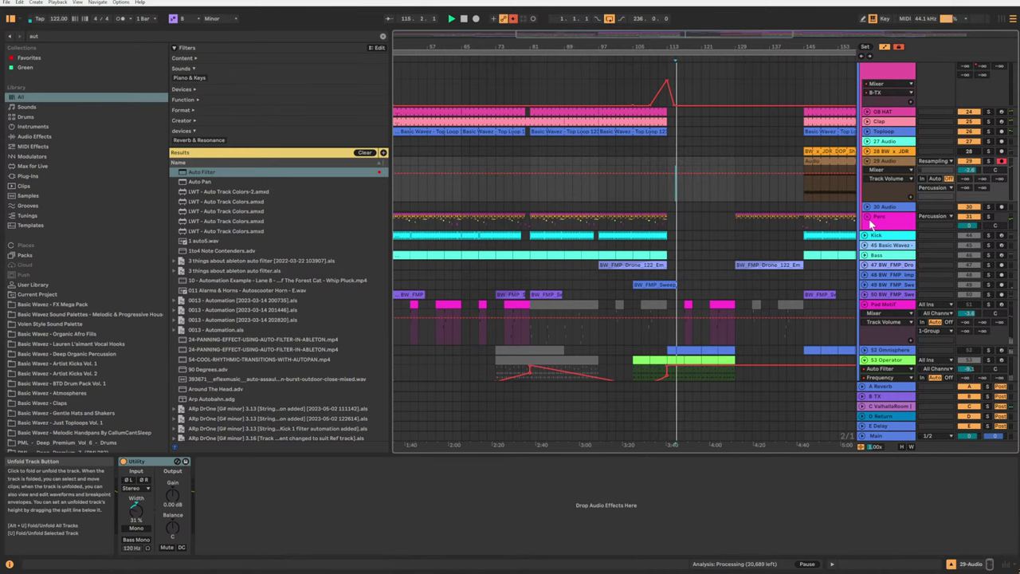
{"action": "scroll", "coordinate": [803, 253], "scroll_direction": "down", "scroll_amount": 2}
{"action": "key", "text": "space"}
{"action": "scroll", "coordinate": [900, 254], "scroll_direction": "up", "scroll_amount": 2}
{"action": "left_click", "coordinate": [1001, 161]}
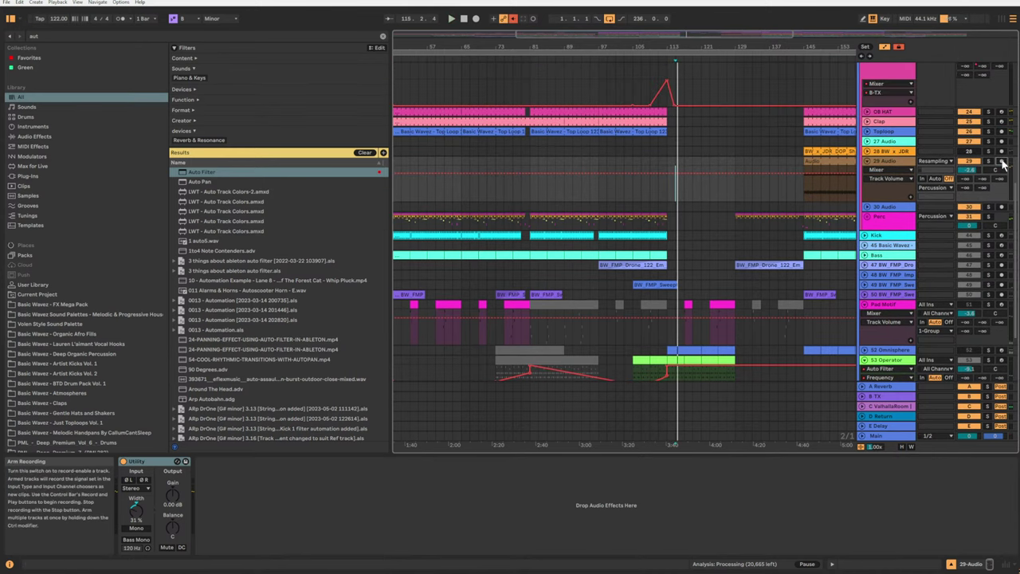
Arm the 54 Audio track for recording and toggle its solo to clear the Percussion group's solo.
{"action": "scroll", "coordinate": [1002, 163], "scroll_direction": "down", "scroll_amount": 3}
{"action": "left_click", "coordinate": [1002, 308]}
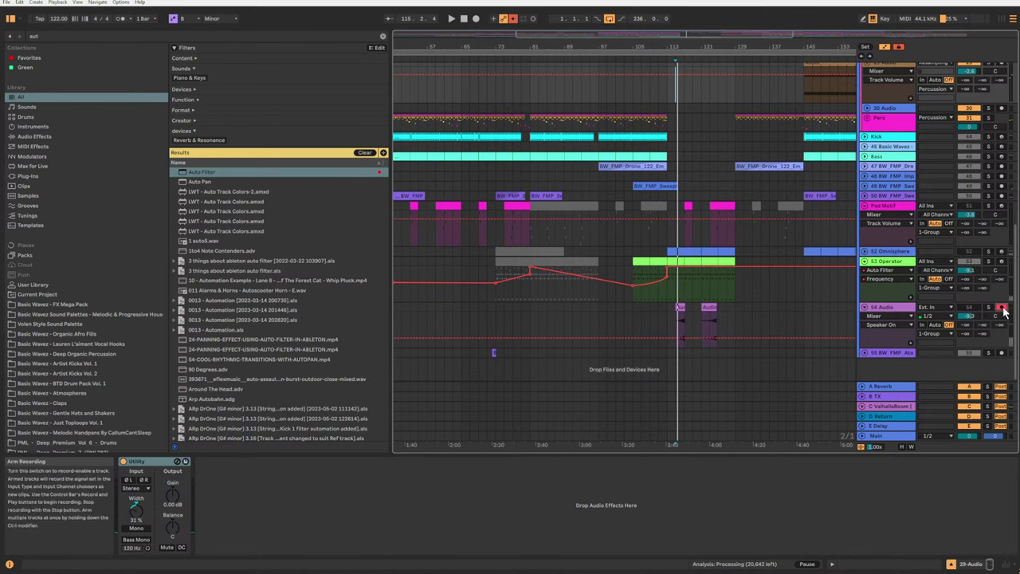
{"action": "left_click", "coordinate": [989, 307]}
{"action": "left_click", "coordinate": [989, 308]}
Audition the arrangement from bars 115, 161 and 193, and from the start of the first breakdown at bar 33.
{"action": "key", "text": "space"}
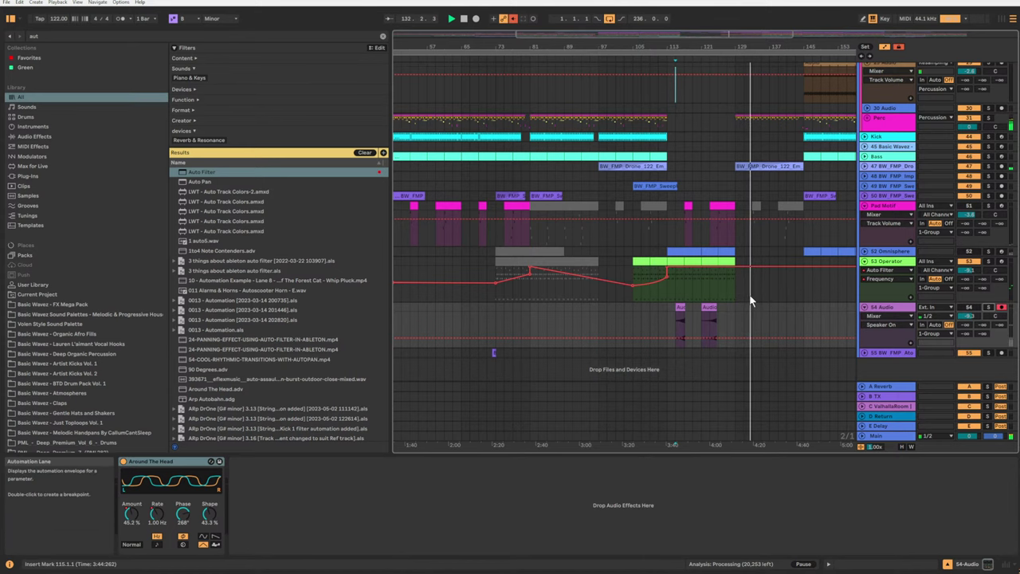
{"action": "left_click_drag", "start_coordinate": [643, 38], "coordinate": [736, 212]}
{"action": "left_click", "coordinate": [697, 288]}
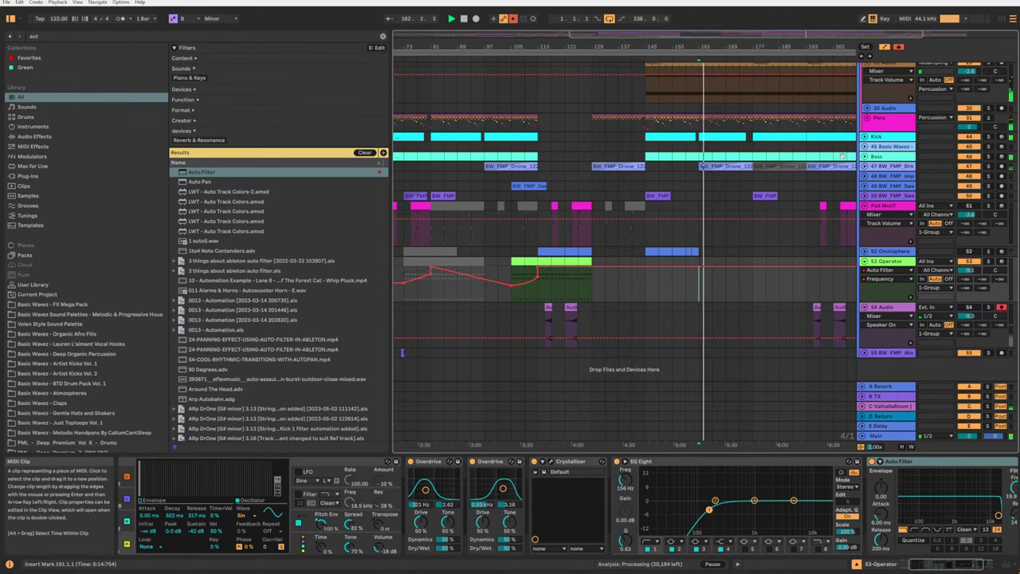
{"action": "left_click", "coordinate": [805, 287]}
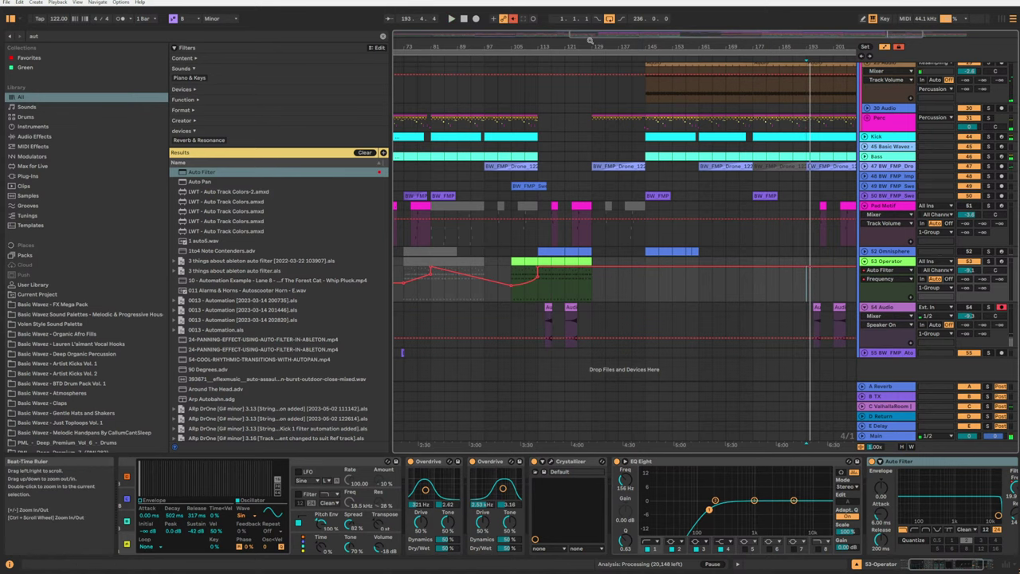
{"action": "left_click_drag", "start_coordinate": [605, 36], "coordinate": [478, 38]}
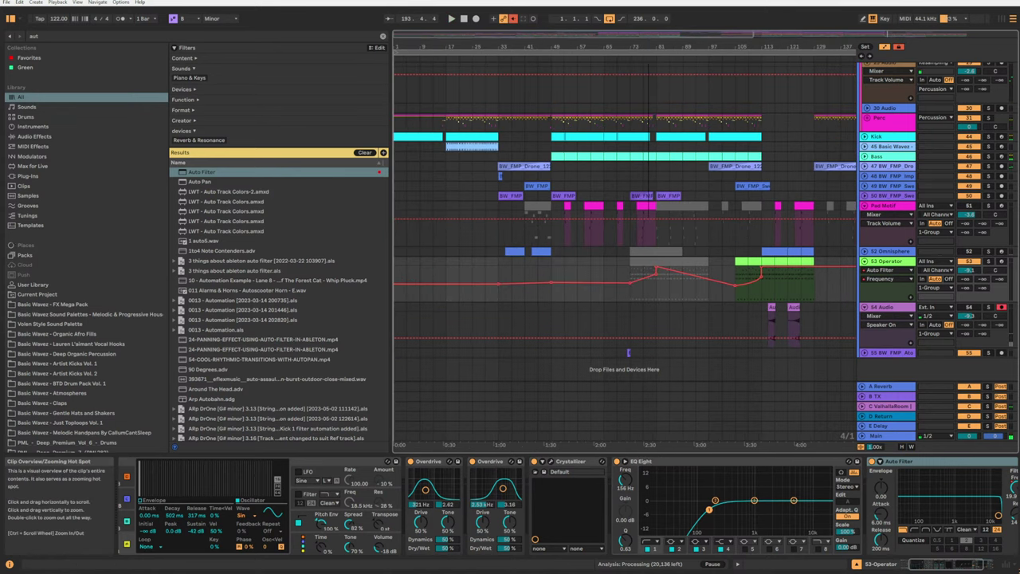
{"action": "left_click", "coordinate": [502, 260]}
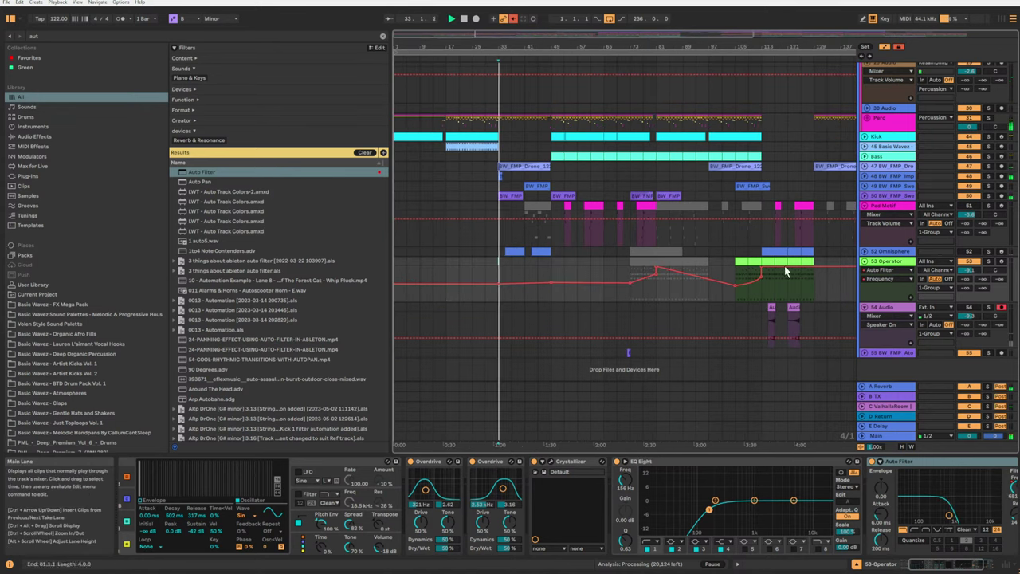
Unfold the 52 Omnisphere track, extend its first MIDI clip back to bar 33 and duplicate it across bars 41 to 49.
{"action": "left_click", "coordinate": [865, 251]}
{"action": "left_click", "coordinate": [890, 256]}
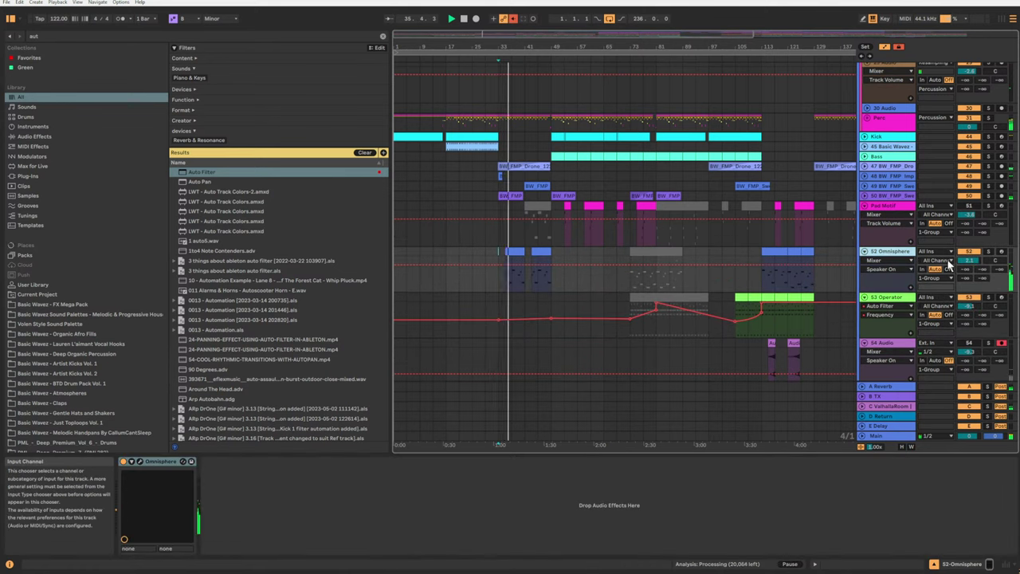
{"action": "left_click", "coordinate": [548, 312]}
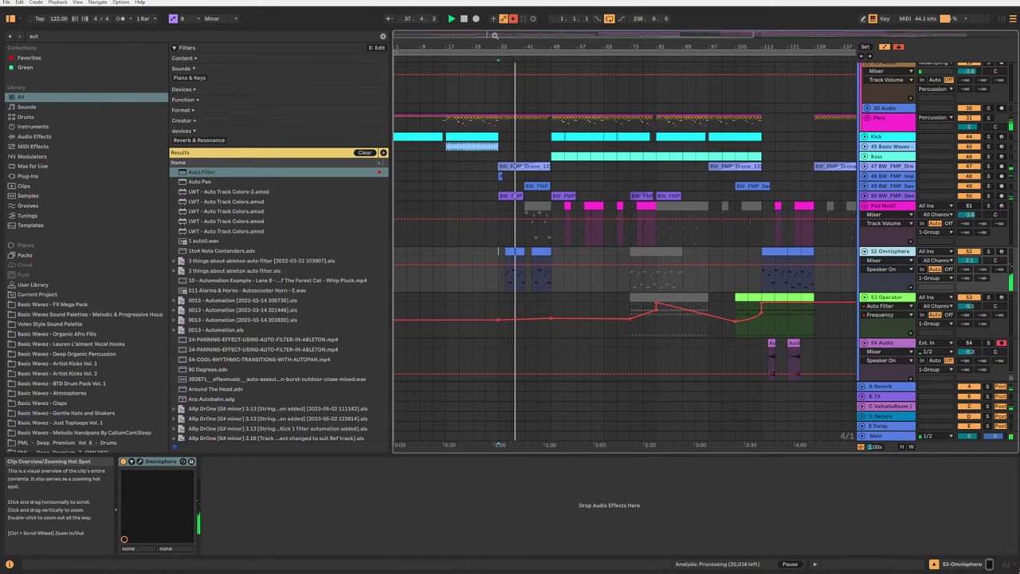
{"action": "left_click_drag", "start_coordinate": [499, 46], "coordinate": [539, 120]}
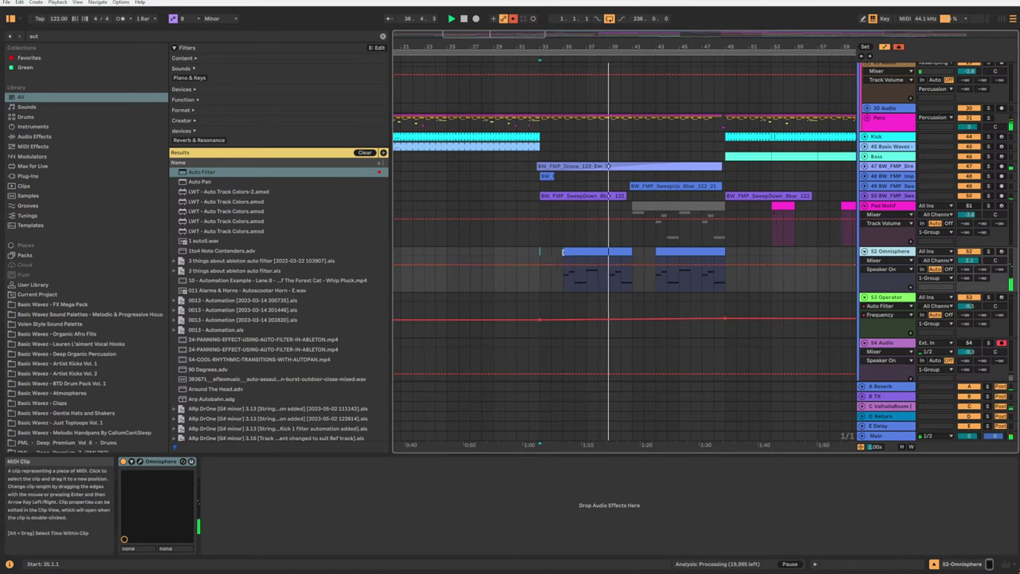
{"action": "left_click_drag", "start_coordinate": [563, 251], "coordinate": [539, 250]}
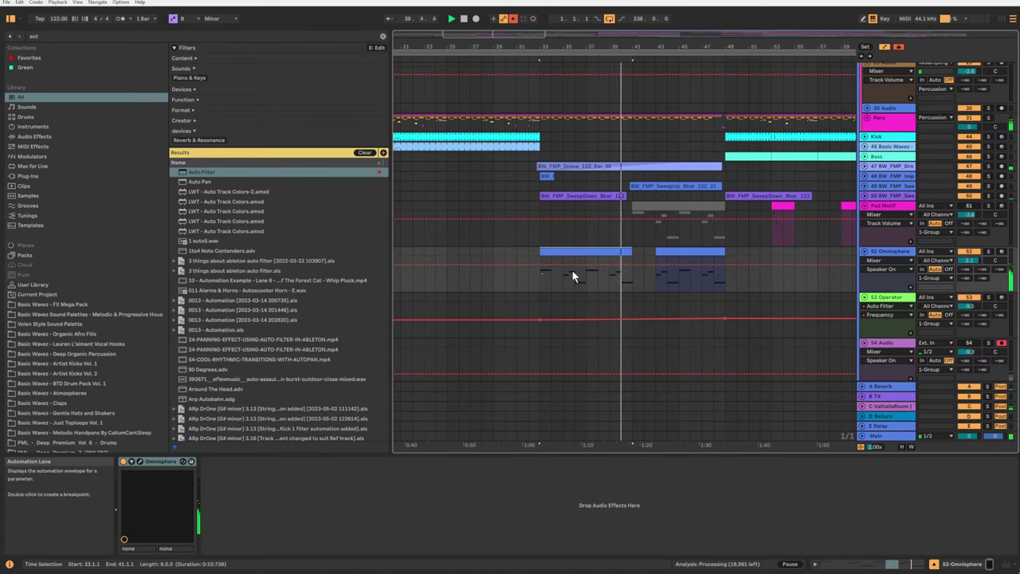
{"action": "key", "text": "ctrl+d"}
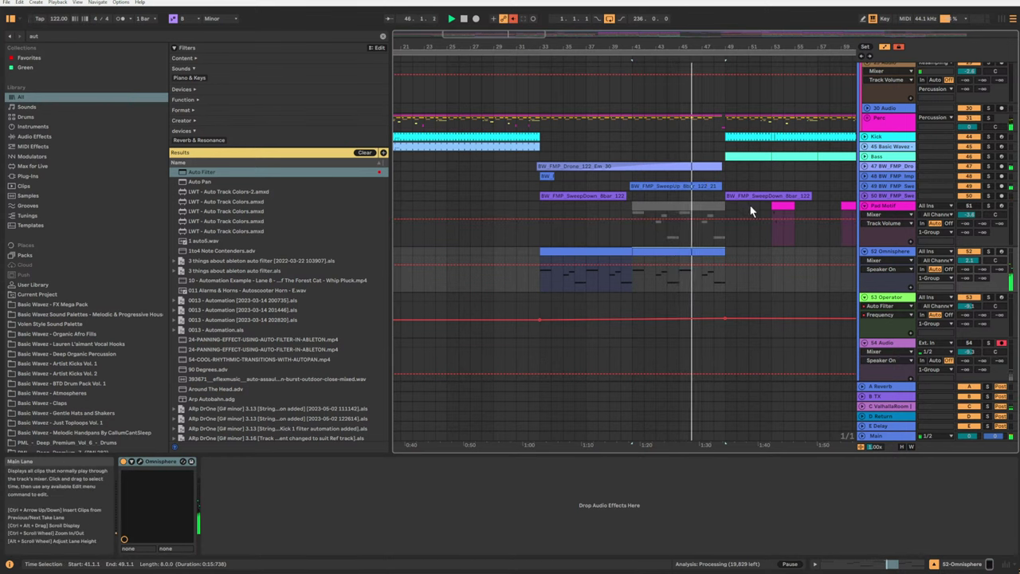
{"action": "double_click", "coordinate": [720, 255]}
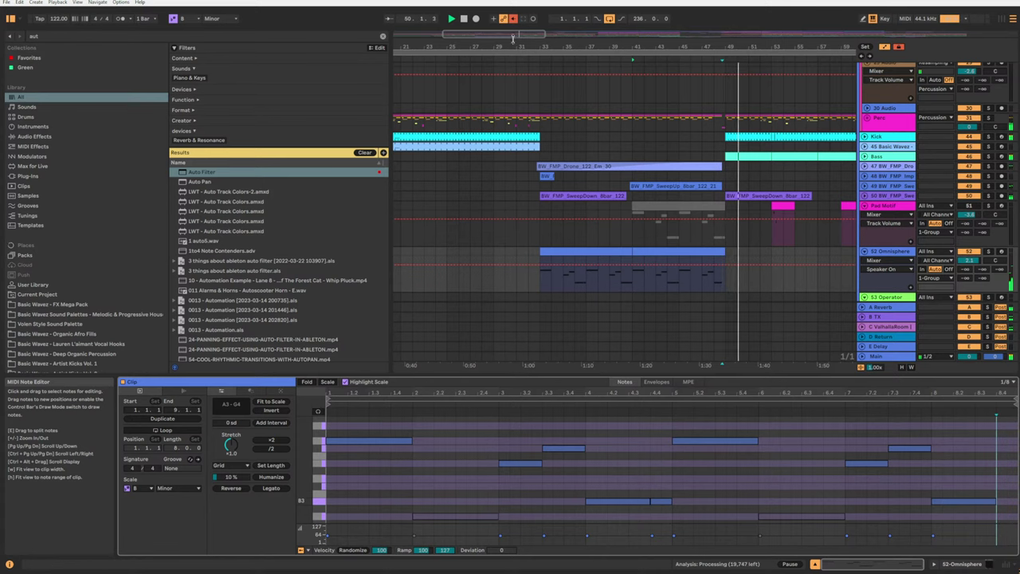
Move the deactivated 53 Operator clips from bars 73–81 to bars 65–73 and activate them.
{"action": "left_click_drag", "start_coordinate": [518, 33], "coordinate": [561, 18]}
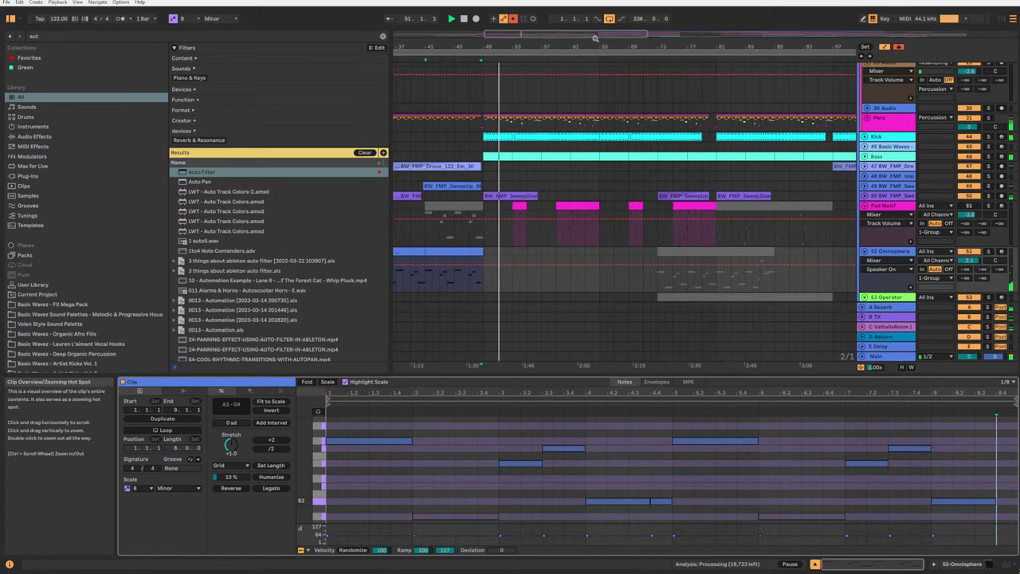
{"action": "scroll", "coordinate": [623, 215], "scroll_direction": "down", "scroll_amount": 5}
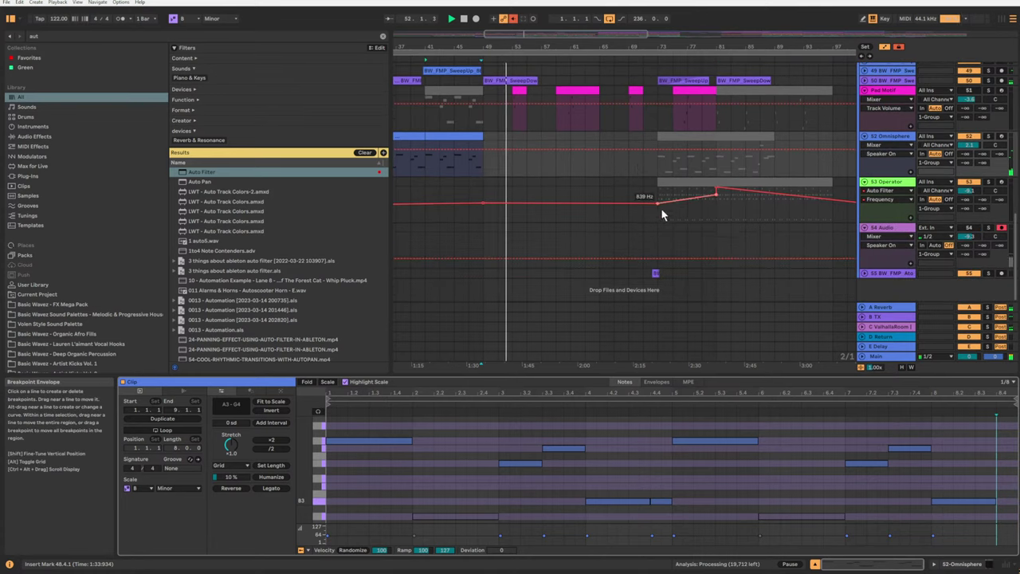
{"action": "scroll", "coordinate": [661, 210], "scroll_direction": "up", "scroll_amount": 2}
{"action": "scroll", "coordinate": [666, 210], "scroll_direction": "down", "scroll_amount": 2}
{"action": "scroll", "coordinate": [713, 218], "scroll_direction": "up", "scroll_amount": 2}
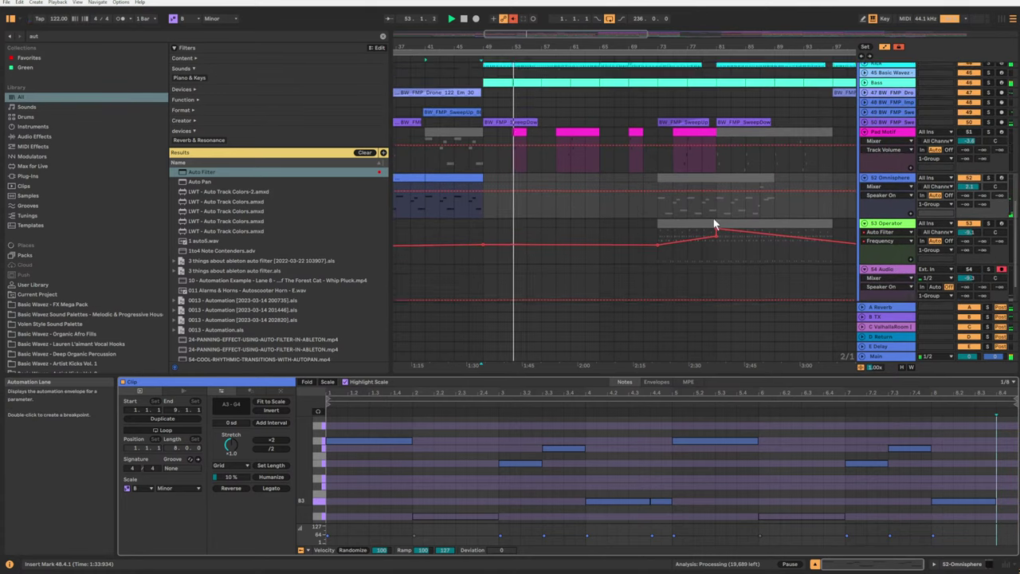
{"action": "left_click", "coordinate": [673, 234]}
{"action": "left_click_drag", "start_coordinate": [671, 234], "coordinate": [616, 236]}
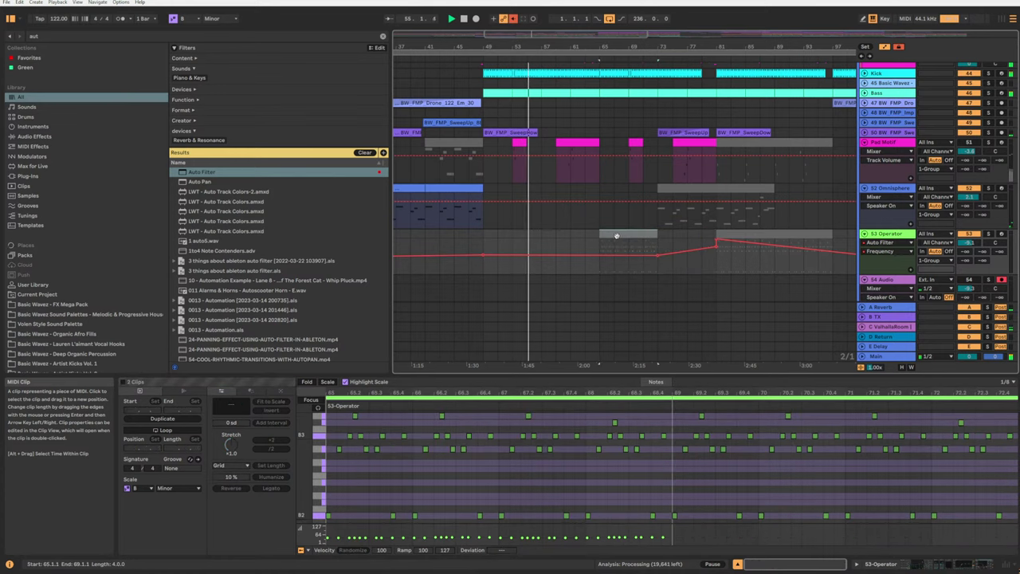
{"action": "left_click", "coordinate": [618, 235]}
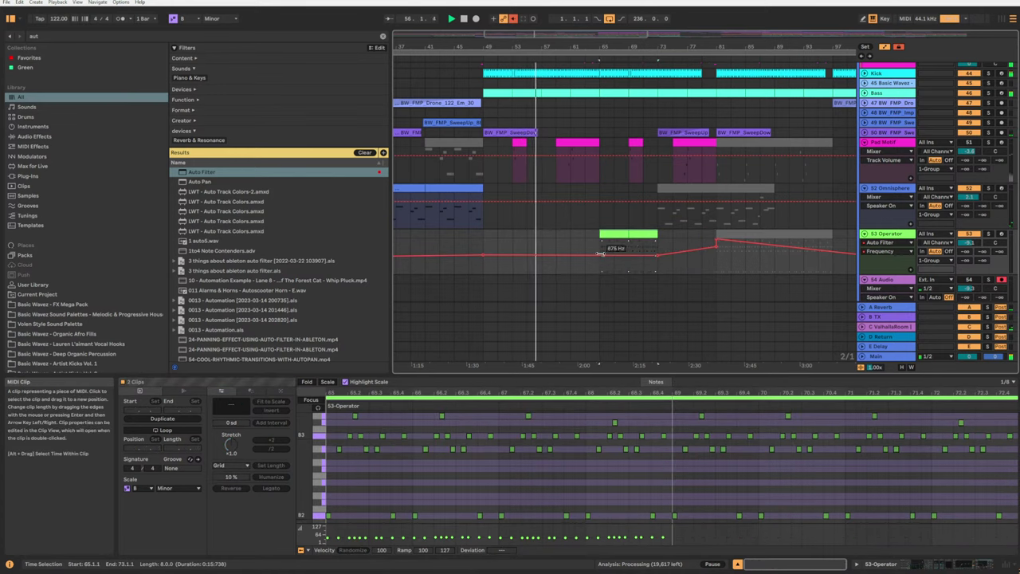
Raise Operator's Auto Filter frequency automation at bars 65 and 73, and duplicate the active clips across bars 73 to 81.
{"action": "left_click", "coordinate": [598, 255]}
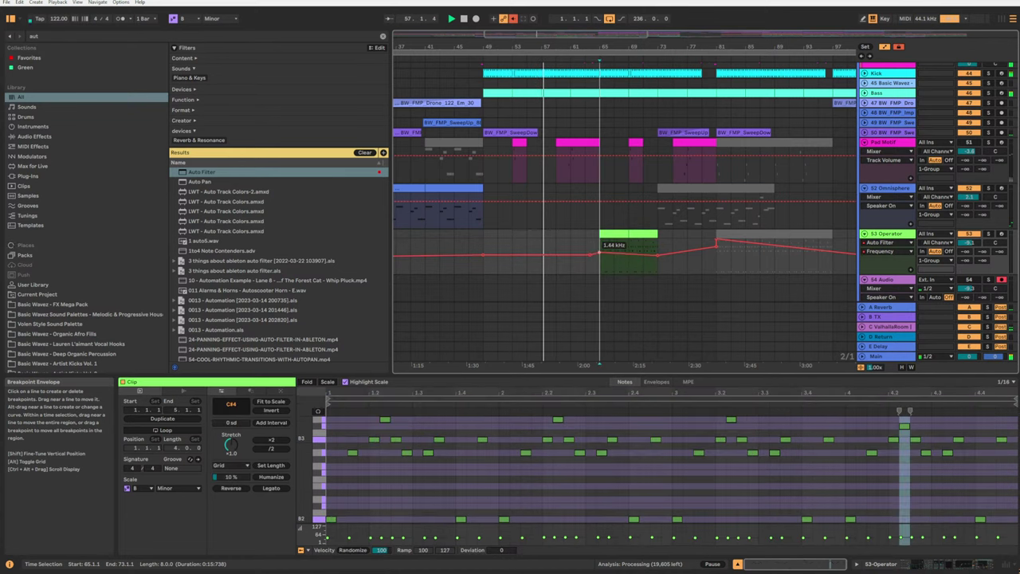
{"action": "left_click_drag", "start_coordinate": [657, 256], "coordinate": [657, 238]}
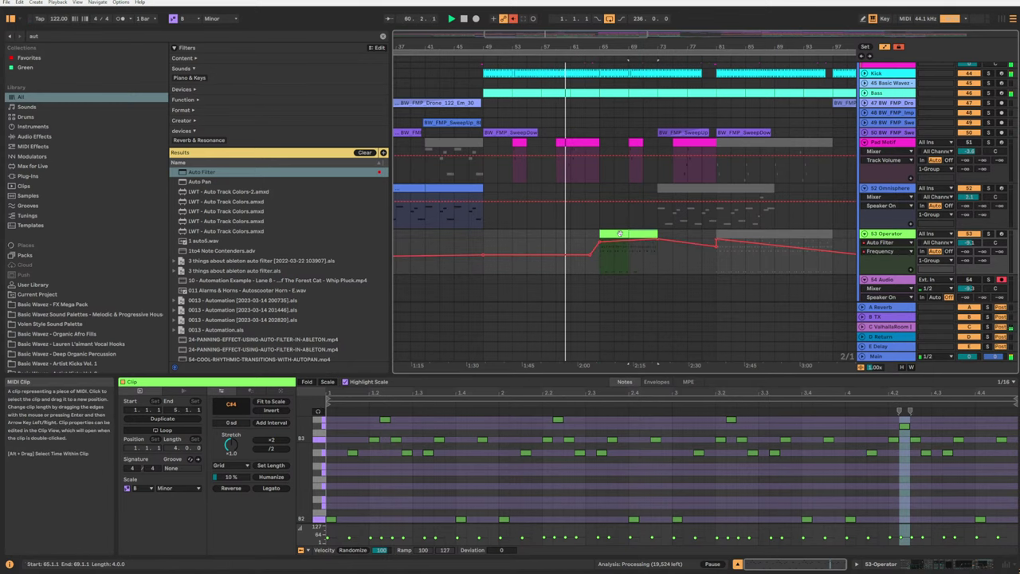
{"action": "left_click", "coordinate": [655, 265]}
Listen up to bar 69, deactivate the 53 Operator track, and fold all tracks in the arrangement.
{"action": "scroll", "coordinate": [655, 265], "scroll_direction": "up", "scroll_amount": 3}
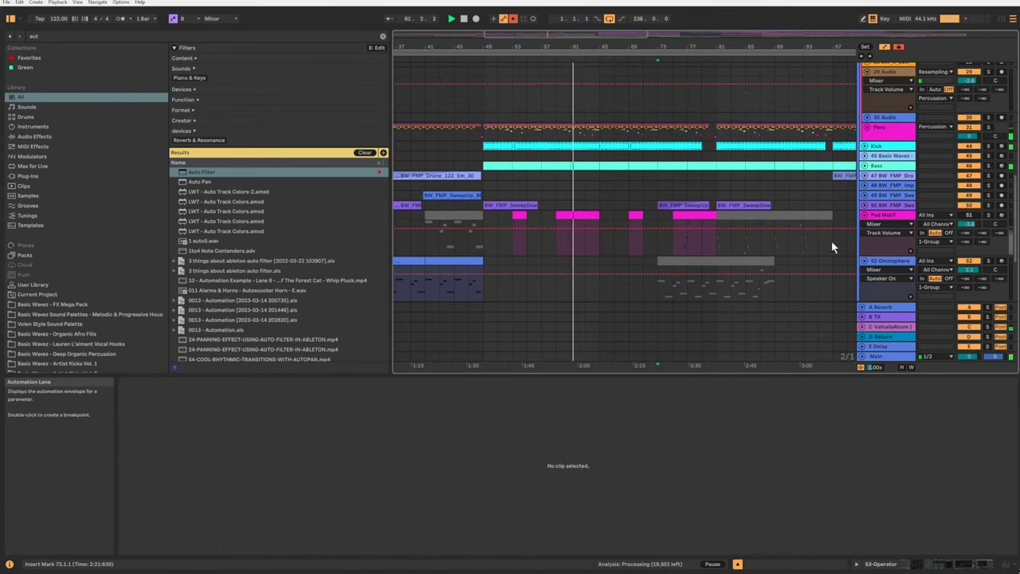
{"action": "scroll", "coordinate": [846, 174], "scroll_direction": "down", "scroll_amount": 2}
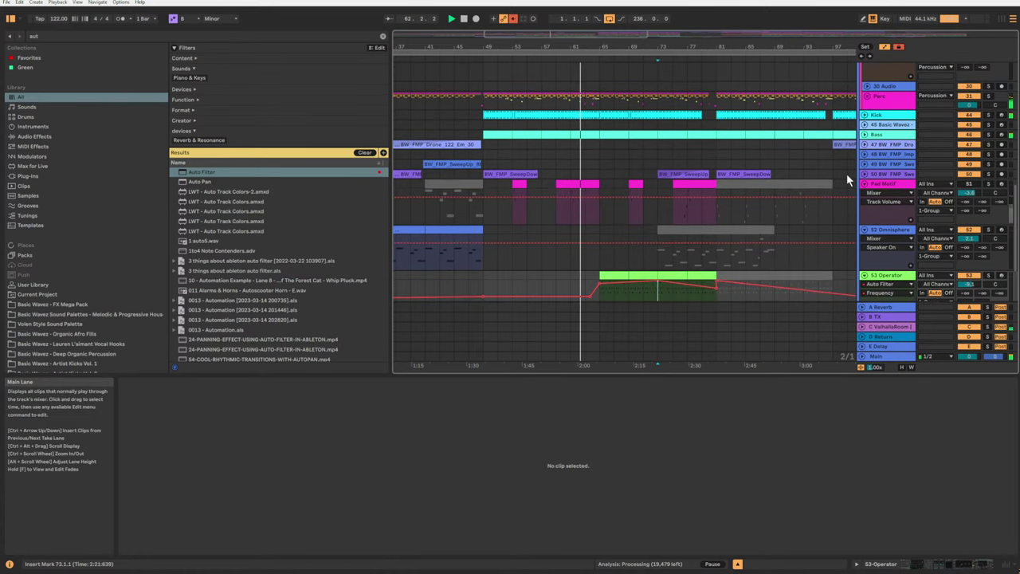
{"action": "scroll", "coordinate": [845, 182], "scroll_direction": "up", "scroll_amount": 3}
{"action": "scroll", "coordinate": [846, 180], "scroll_direction": "down", "scroll_amount": 5}
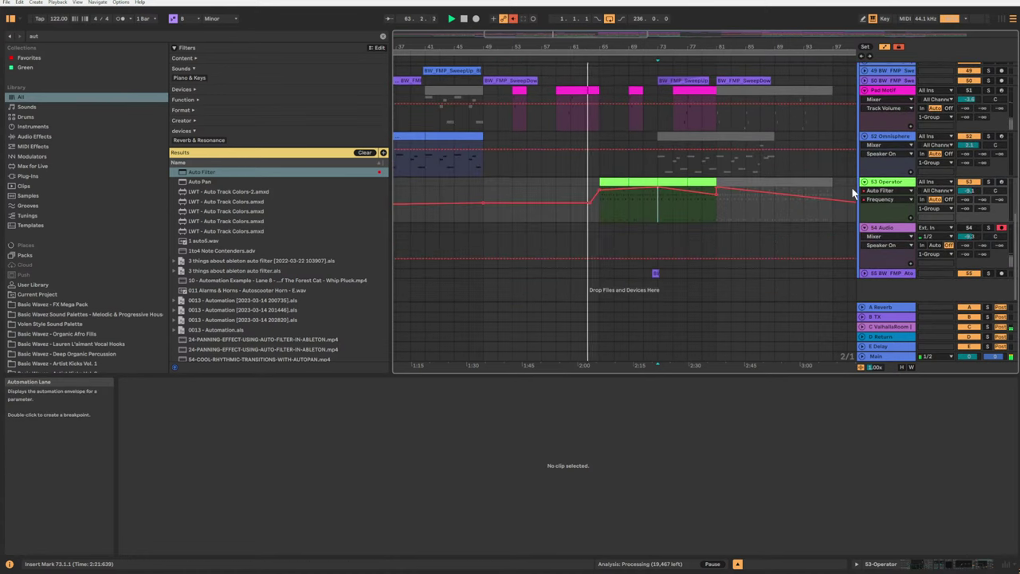
{"action": "scroll", "coordinate": [851, 187], "scroll_direction": "up", "scroll_amount": 4}
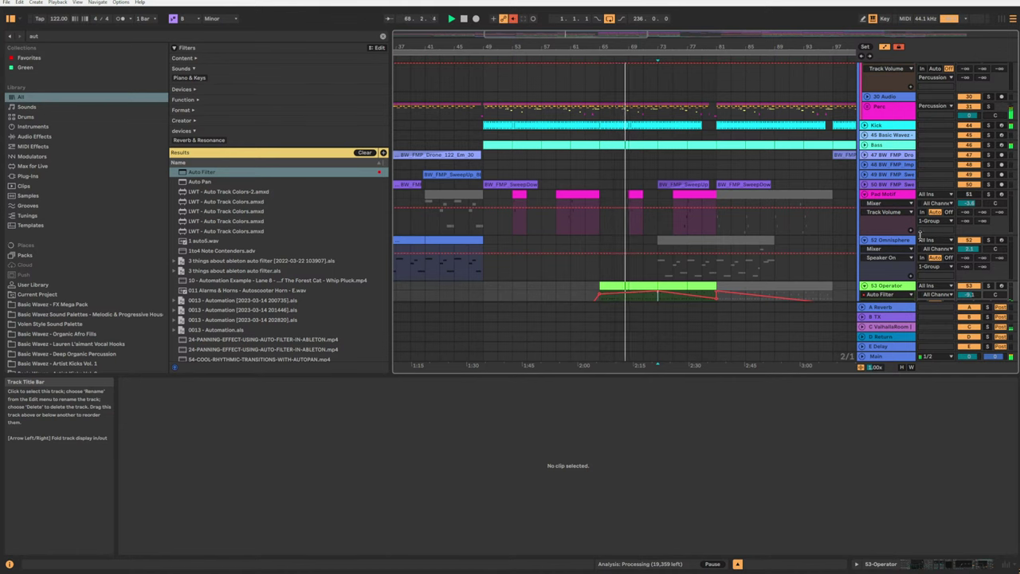
{"action": "scroll", "coordinate": [920, 235], "scroll_direction": "down", "scroll_amount": 3}
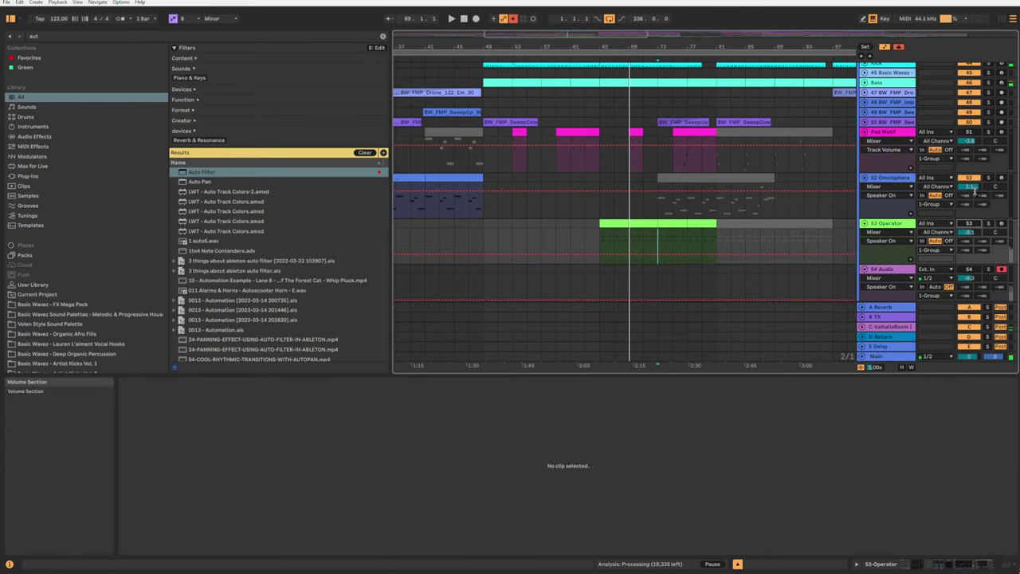
{"action": "left_click", "coordinate": [863, 224], "text": "alt"}
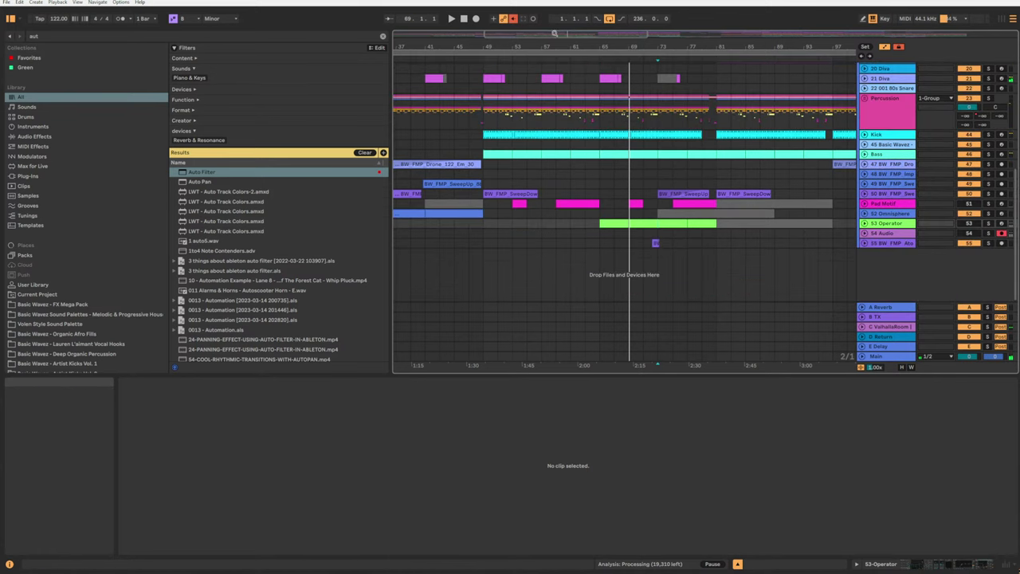
Show the full arrangement and unfold the 19 Diva track to examine its clip at bar 81.
{"action": "double_click", "coordinate": [488, 36]}
{"action": "left_click", "coordinate": [588, 225]}
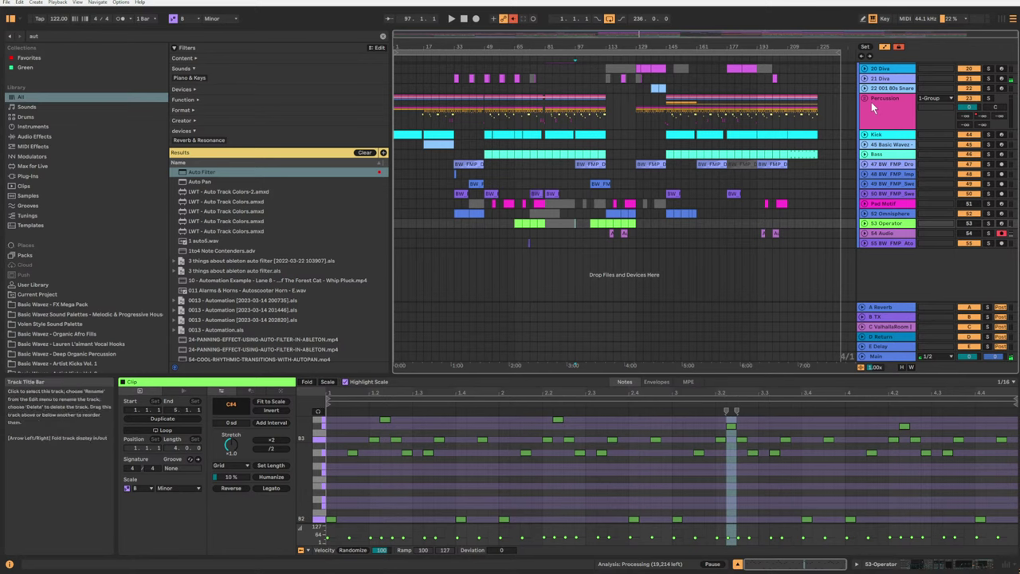
{"action": "scroll", "coordinate": [797, 179], "scroll_direction": "up", "scroll_amount": 3}
{"action": "scroll", "coordinate": [748, 206], "scroll_direction": "up", "scroll_amount": 3}
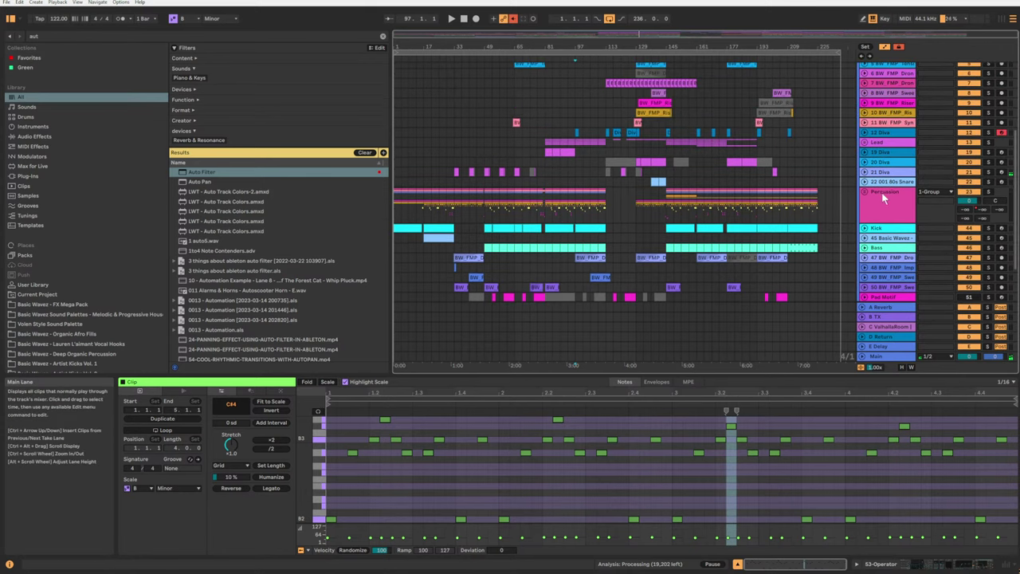
{"action": "left_click", "coordinate": [865, 142]}
{"action": "left_click", "coordinate": [866, 143]}
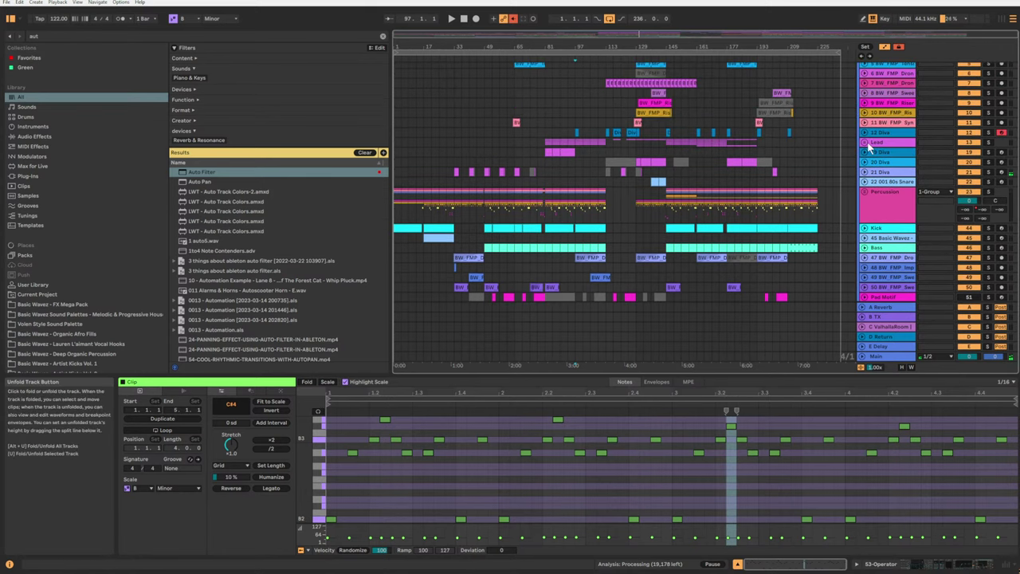
{"action": "left_click", "coordinate": [863, 153]}
{"action": "left_click", "coordinate": [862, 153]}
{"action": "left_click", "coordinate": [863, 154]}
{"action": "left_click", "coordinate": [558, 151]}
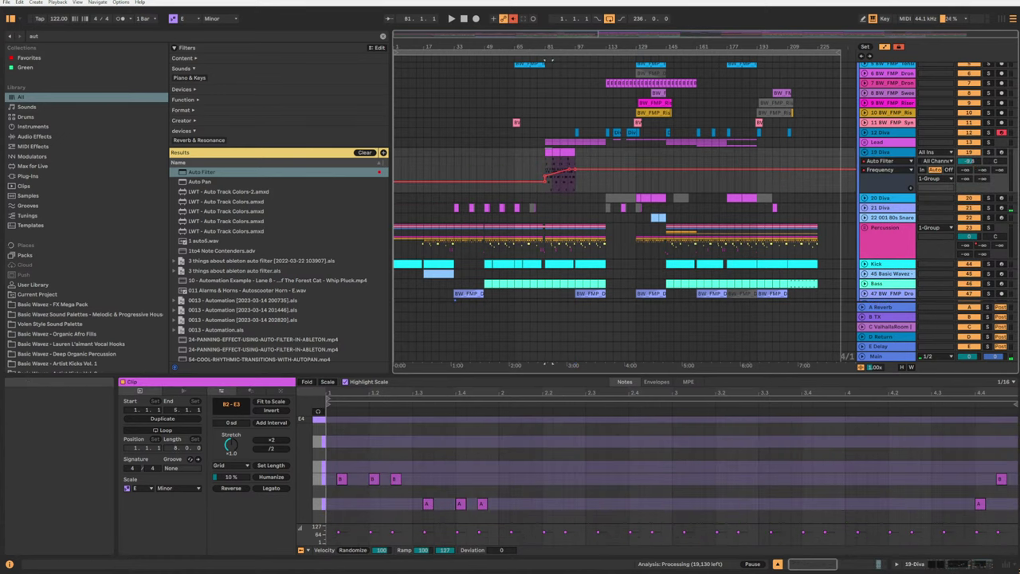
Solo the 19 Diva track, audition it from bars 81 and 93, and fold the track again.
{"action": "left_click", "coordinate": [982, 146]}
{"action": "key", "text": "space"}
{"action": "left_click", "coordinate": [988, 152]}
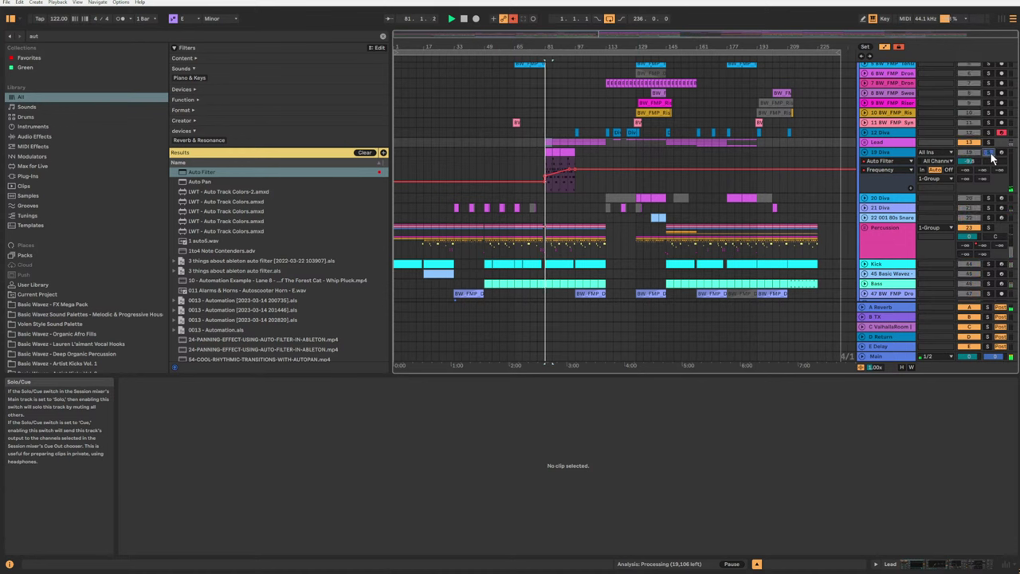
{"action": "left_click", "coordinate": [568, 188]}
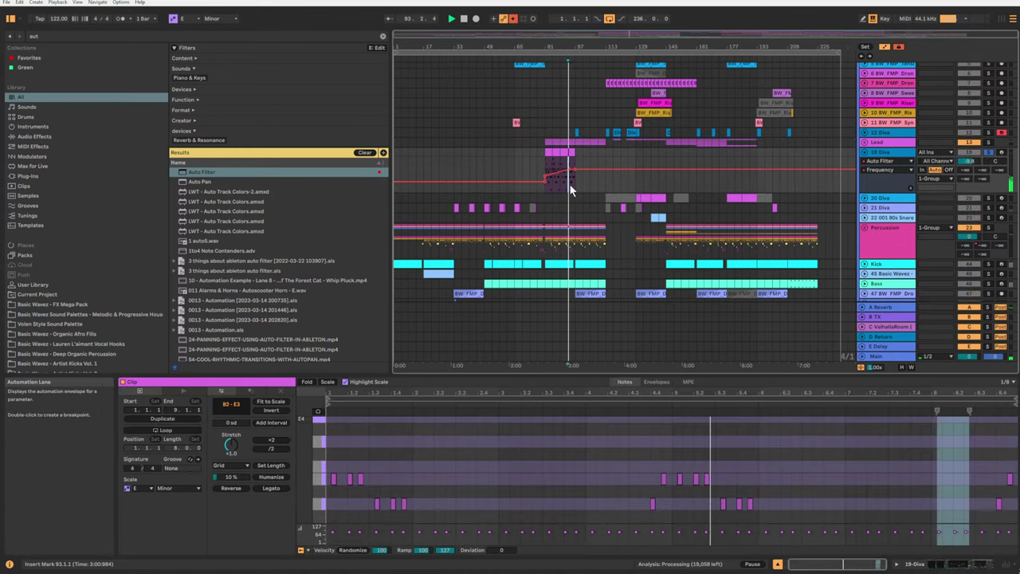
{"action": "left_click", "coordinate": [863, 152]}
Audition the arrangement from the Pad Motif clips near bar 53 and check the tracks up to the main group.
{"action": "scroll", "coordinate": [754, 249], "scroll_direction": "down", "scroll_amount": 3}
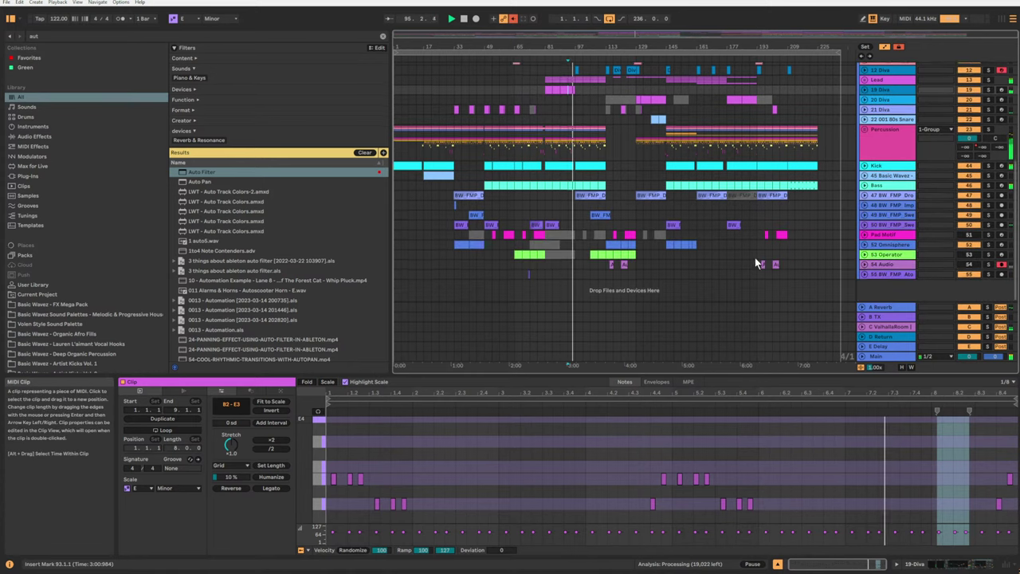
{"action": "left_click", "coordinate": [488, 234]}
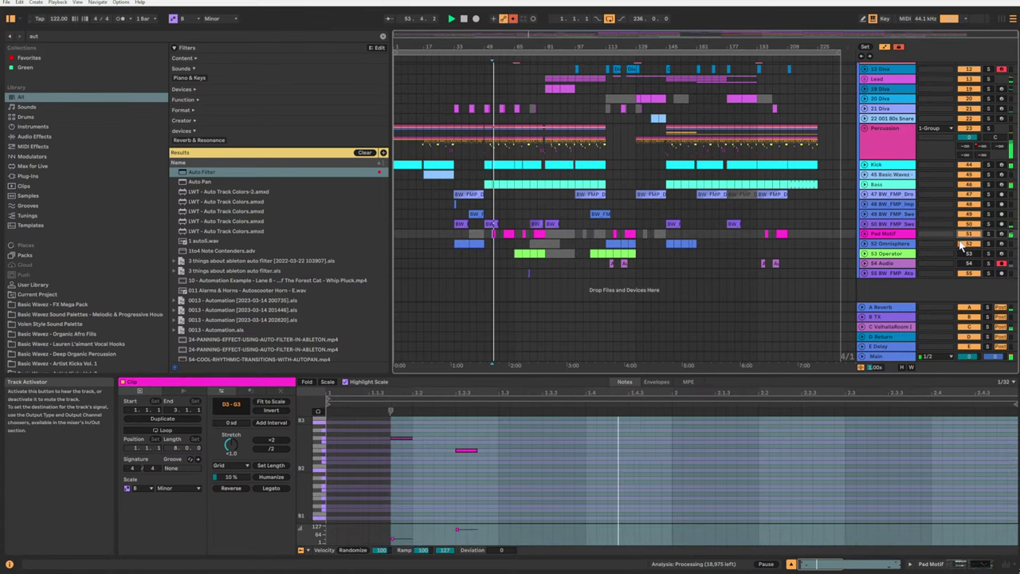
{"action": "left_click", "coordinate": [502, 235]}
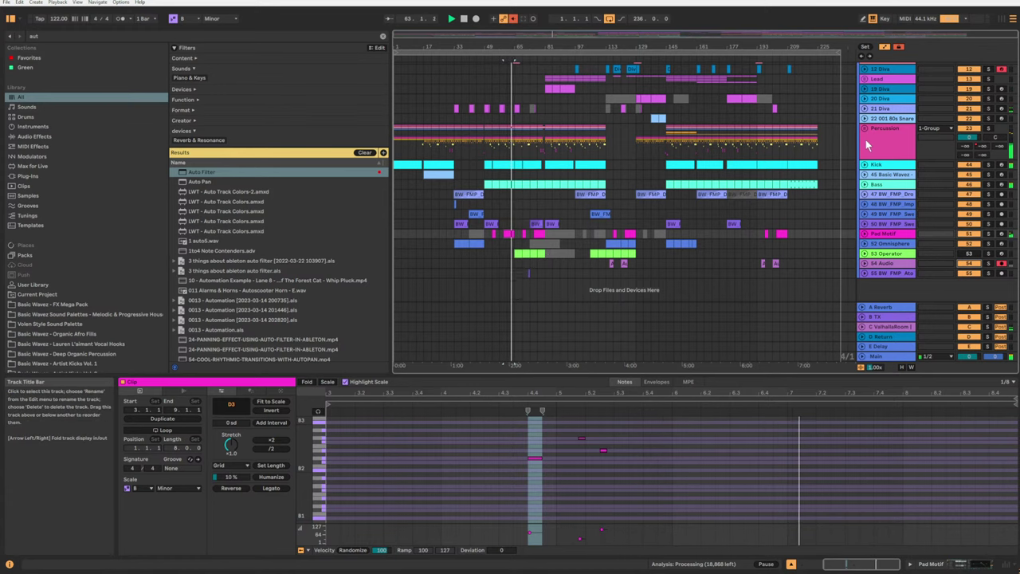
{"action": "scroll", "coordinate": [876, 139], "scroll_direction": "up", "scroll_amount": 10}
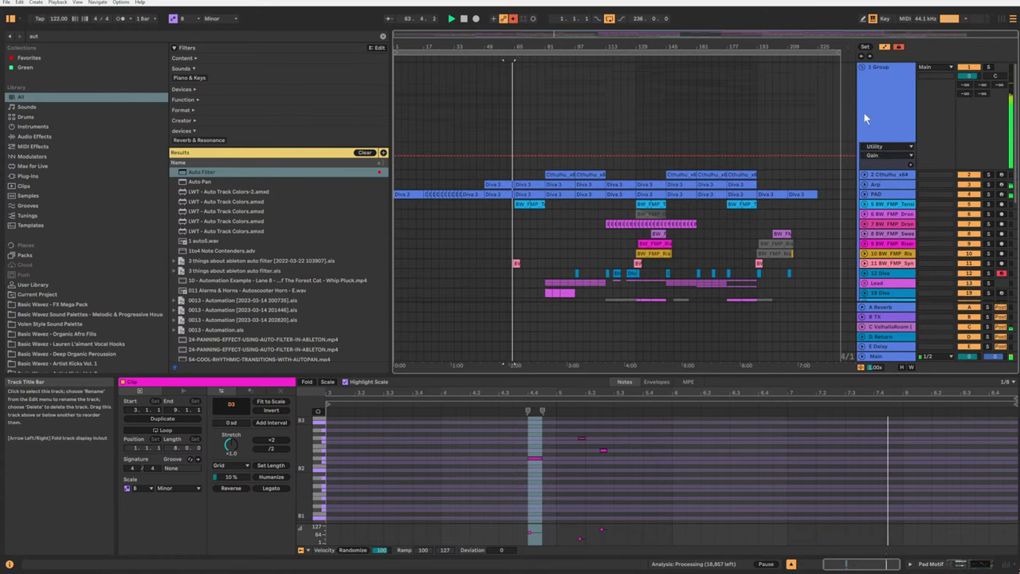
Fold the 1 Group track and audition the arrangement from several points, including bars 117, 141 and 133.
{"action": "left_click", "coordinate": [861, 67]}
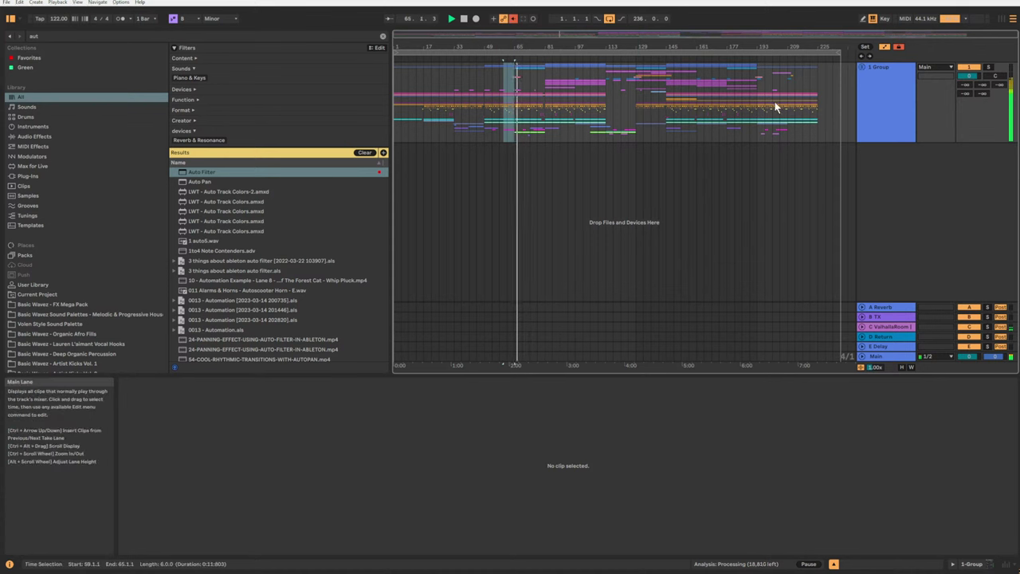
{"action": "left_click", "coordinate": [553, 103]}
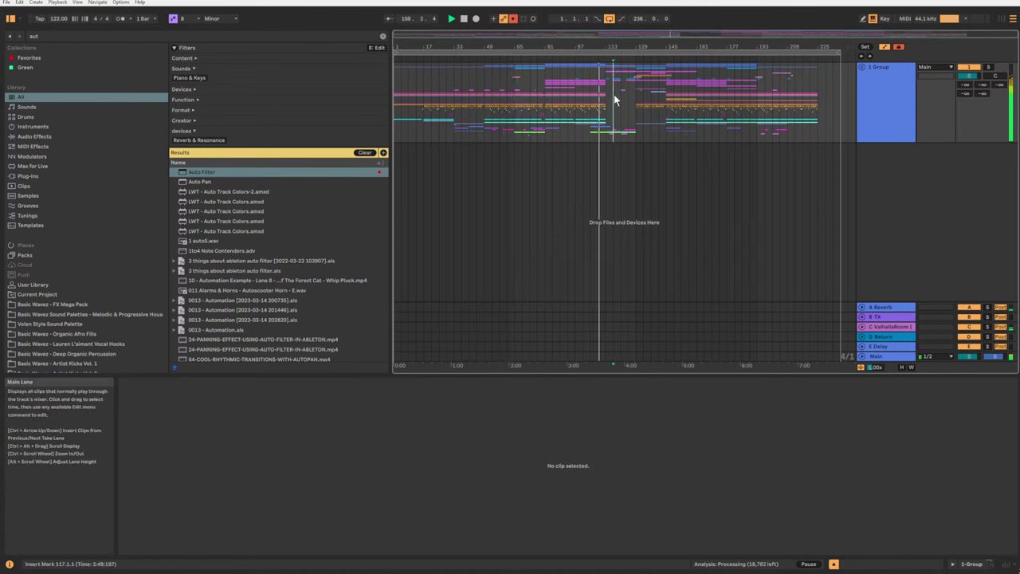
{"action": "left_click", "coordinate": [614, 94]}
{"action": "left_click", "coordinate": [657, 106]}
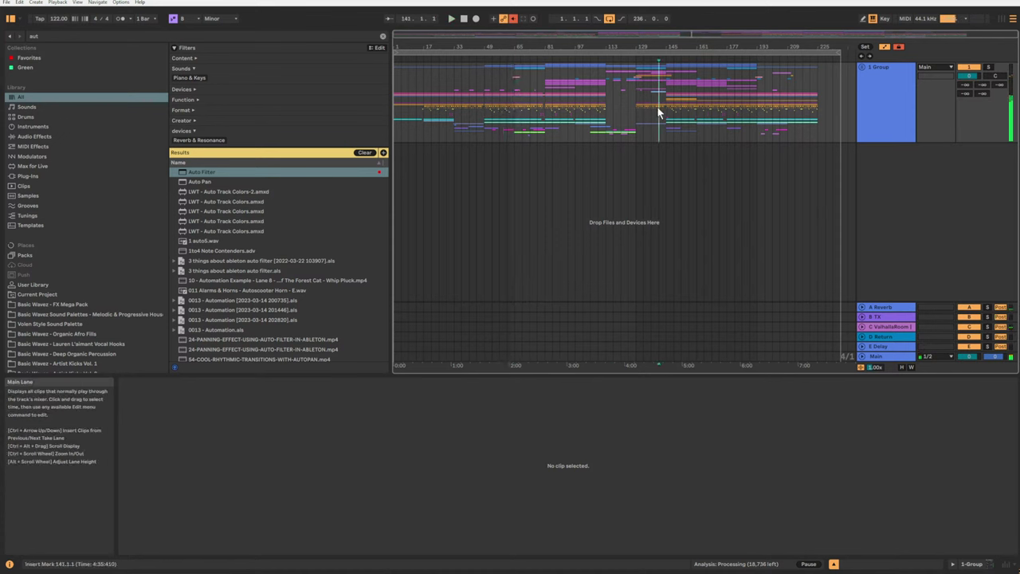
{"action": "left_click", "coordinate": [644, 134]}
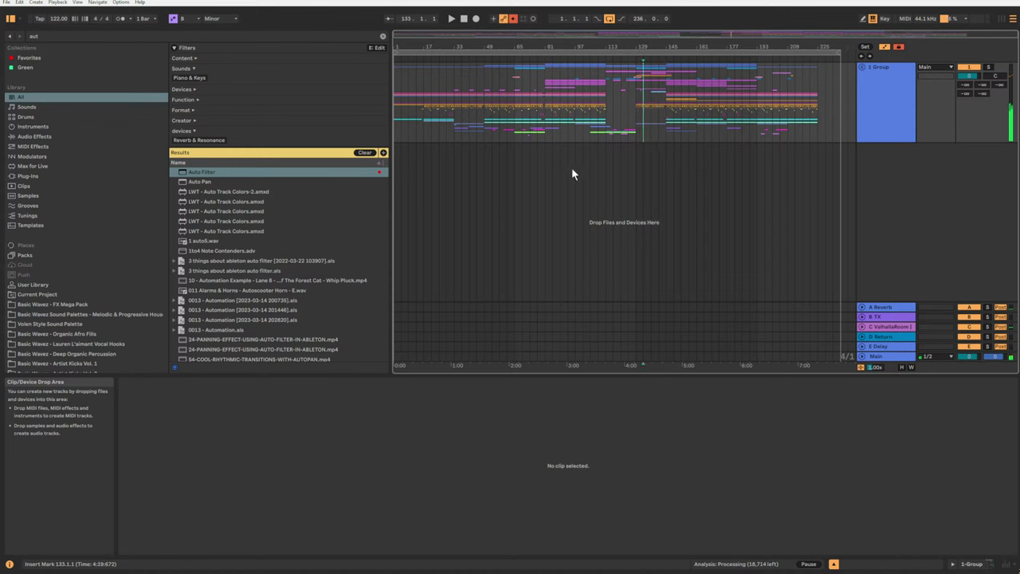
Play the arrangement from bar 17 and open the Insight 2 meter on the Main track.
{"action": "left_click", "coordinate": [422, 123]}
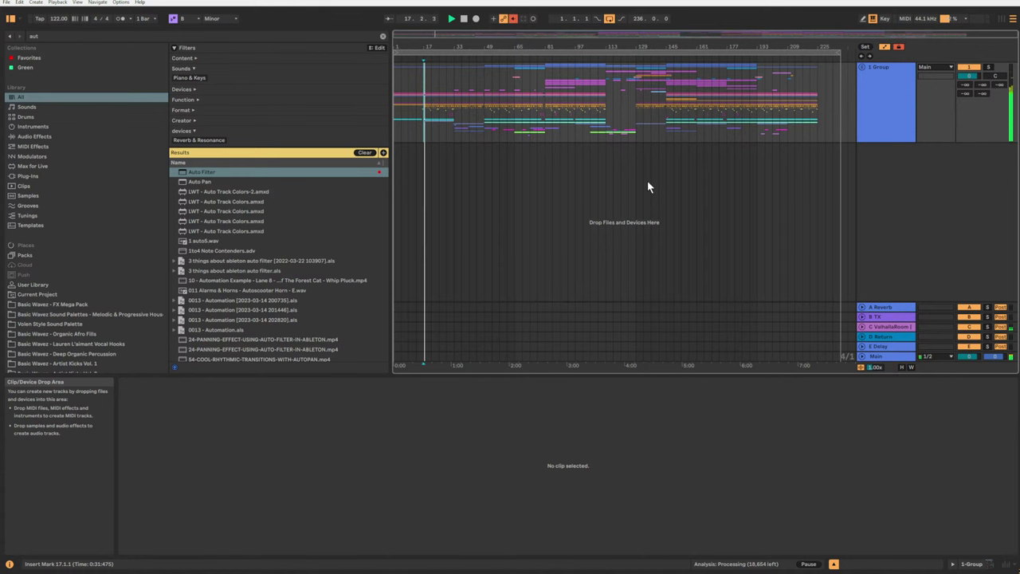
{"action": "left_click", "coordinate": [876, 356]}
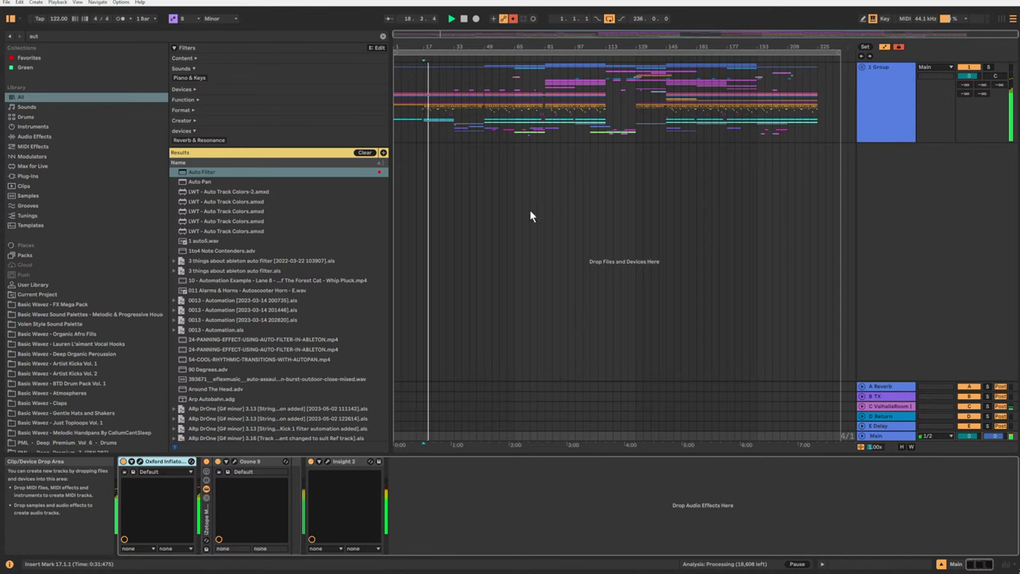
{"action": "left_click", "coordinate": [325, 462]}
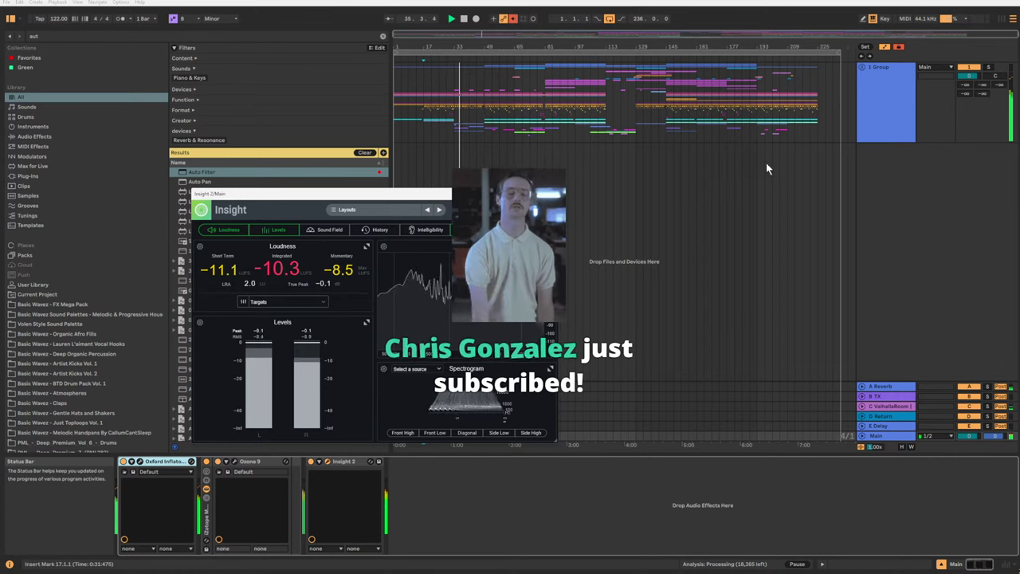
Unfold the 1 Group track and deactivate the 52 Omnisphere track, keeping the Insight window clear of the clips.
{"action": "left_click", "coordinate": [862, 67]}
{"action": "scroll", "coordinate": [887, 199], "scroll_direction": "down", "scroll_amount": 3}
{"action": "scroll", "coordinate": [892, 294], "scroll_direction": "down", "scroll_amount": 2}
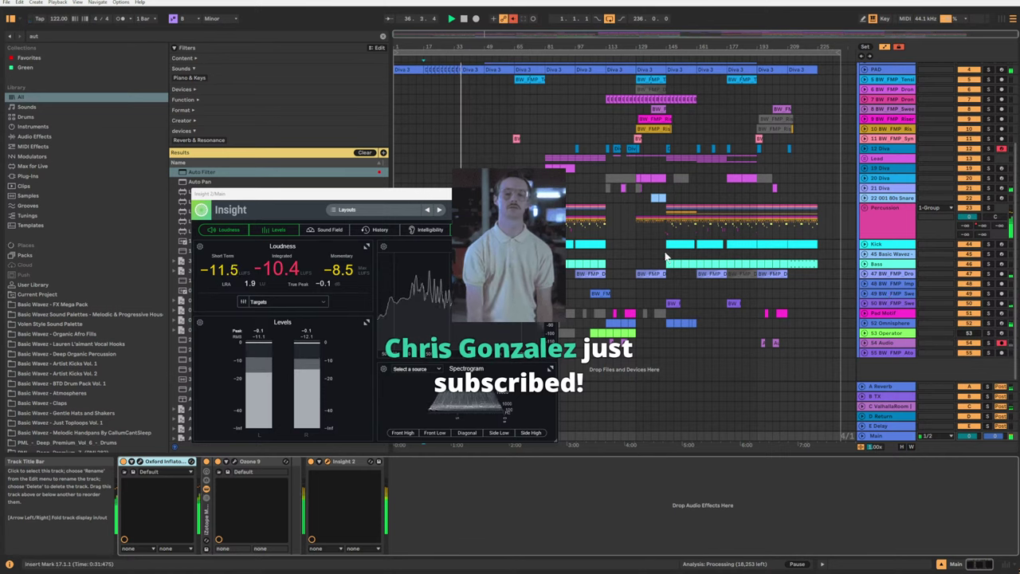
{"action": "left_click_drag", "start_coordinate": [334, 193], "coordinate": [190, 170]}
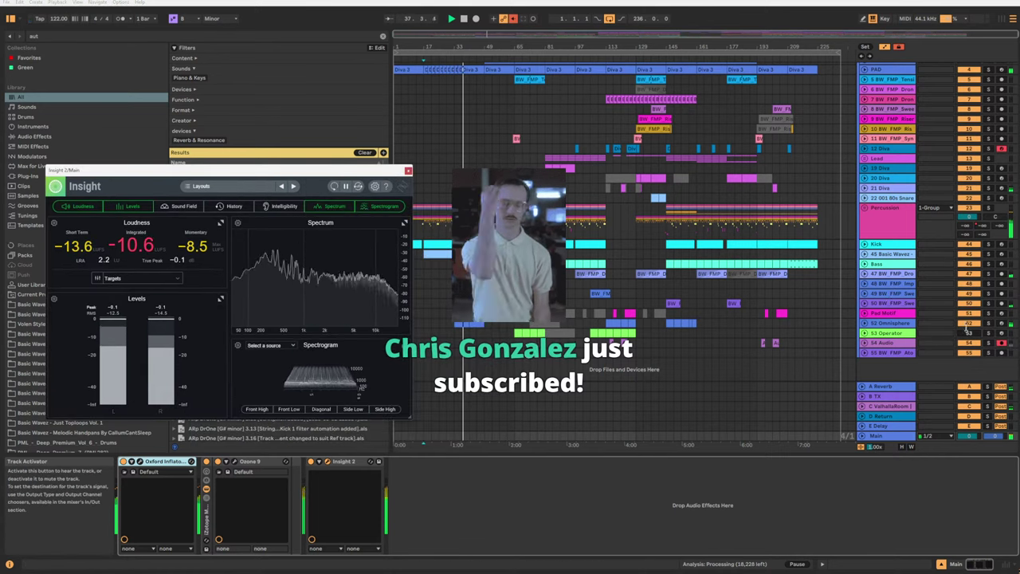
{"action": "left_click", "coordinate": [968, 323]}
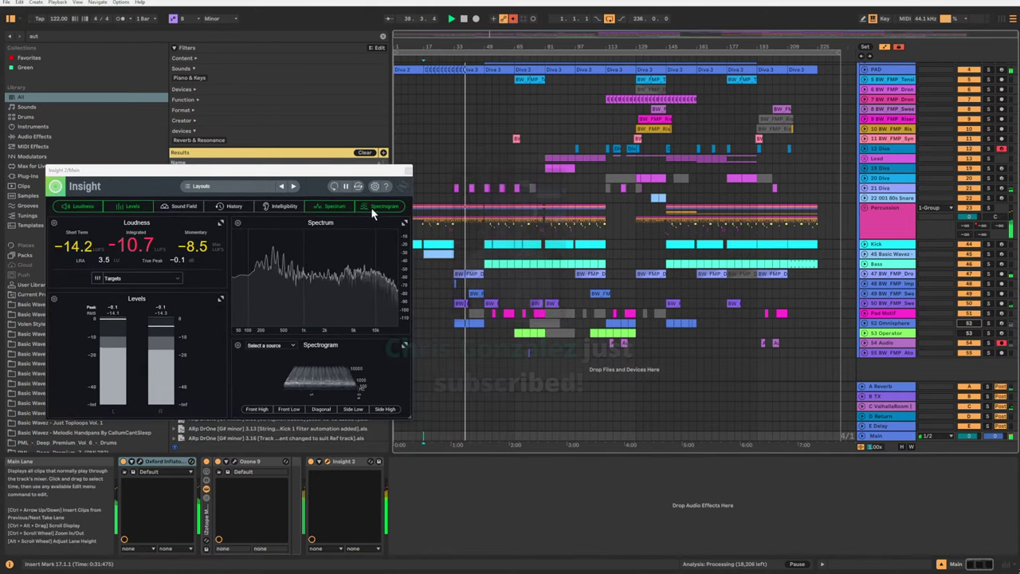
Monitor loudness and spectrum in Insight until playback reaches bar 216, stop playback, and close the Insight window.
{"action": "left_click_drag", "start_coordinate": [348, 173], "coordinate": [422, 156]}
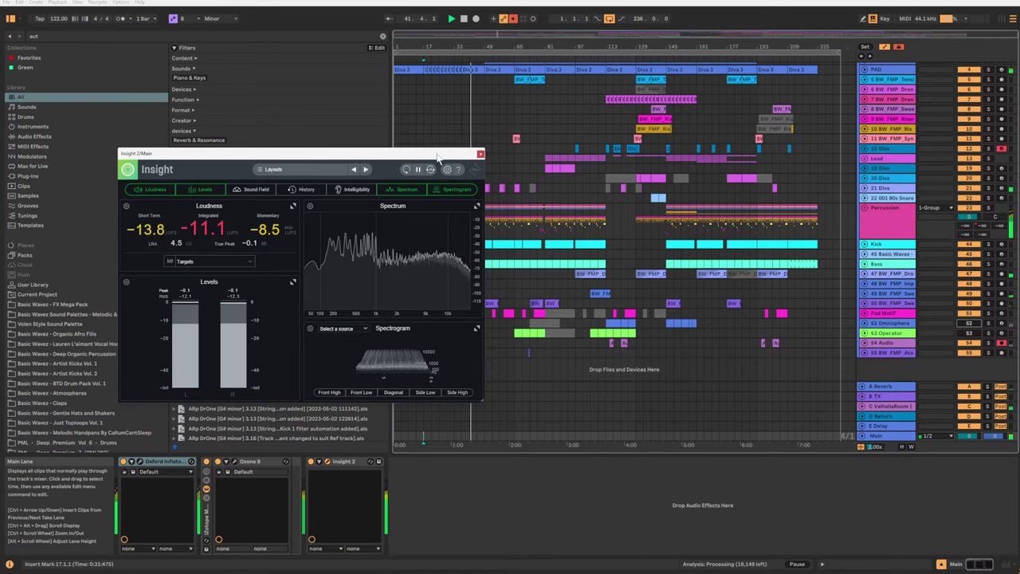
{"action": "left_click_drag", "start_coordinate": [438, 157], "coordinate": [407, 156]}
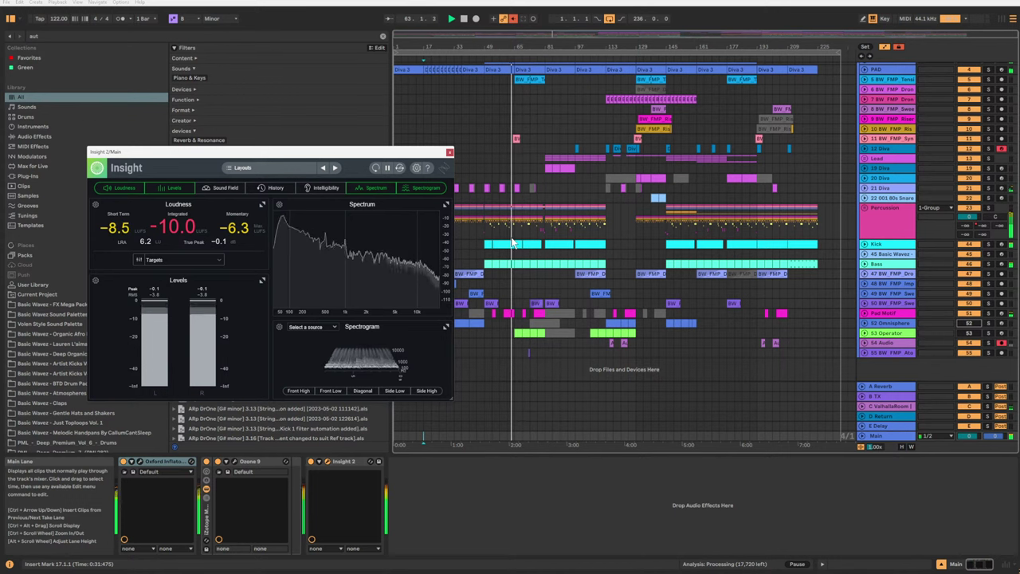
{"action": "mouse_move", "coordinate": [345, 246]}
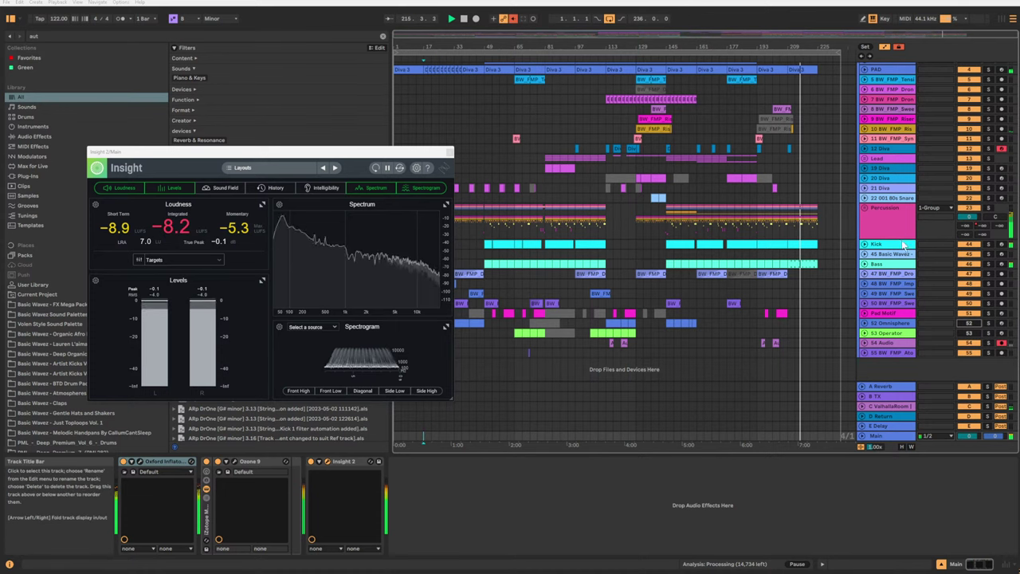
{"action": "left_click", "coordinate": [791, 228]}
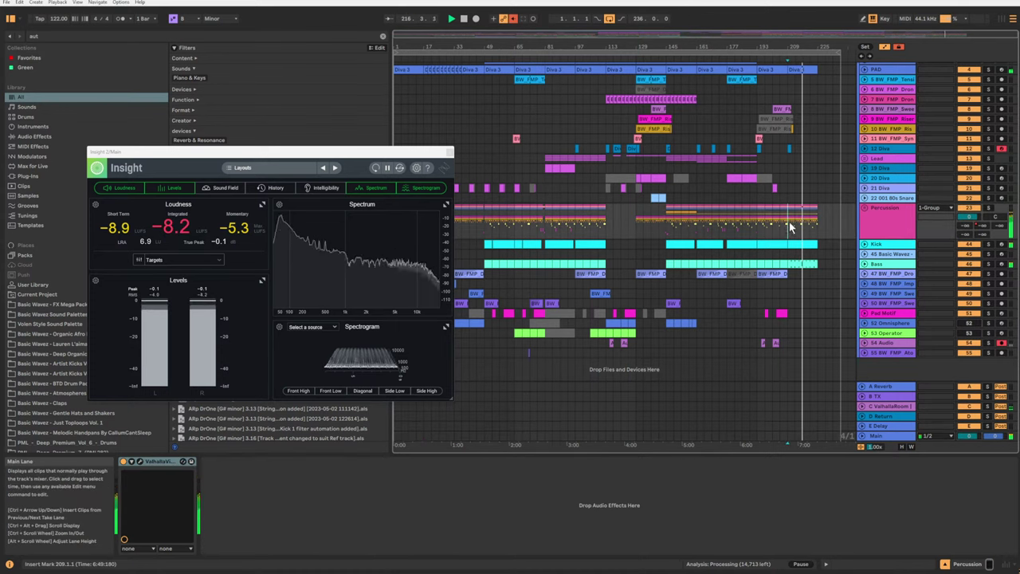
{"action": "key", "text": "space"}
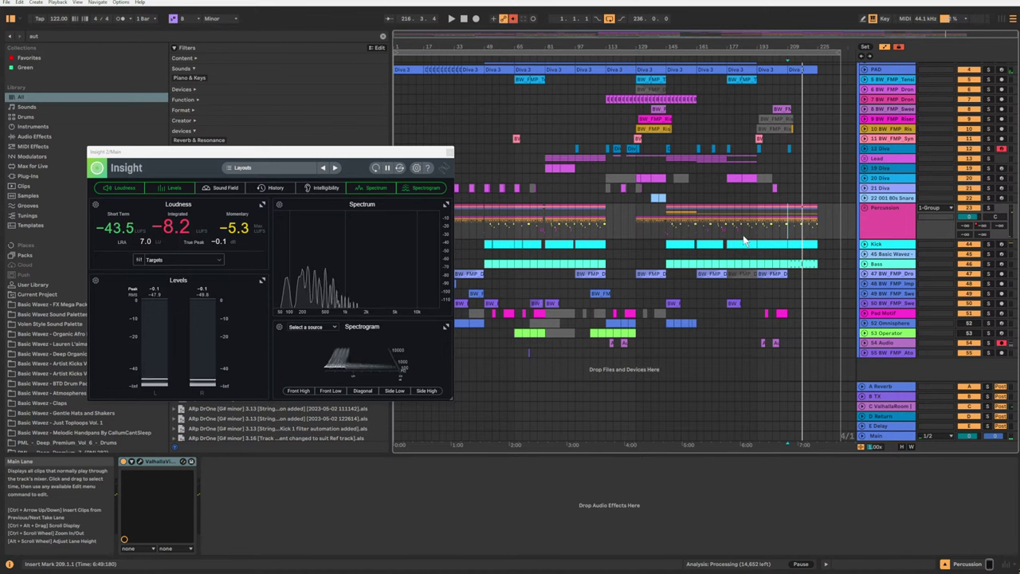
{"action": "left_click", "coordinate": [712, 228]}
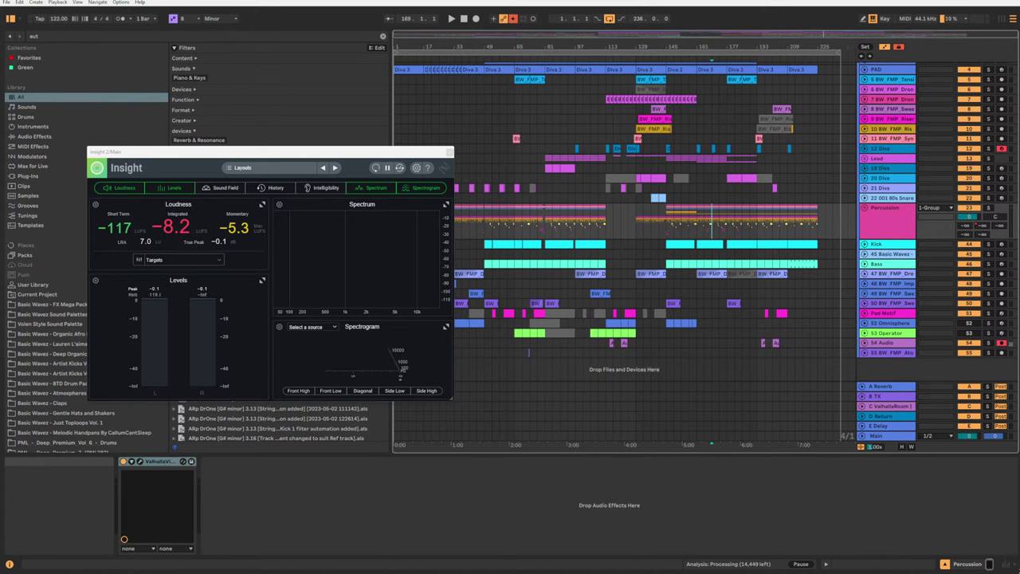
{"action": "left_click", "coordinate": [449, 151]}
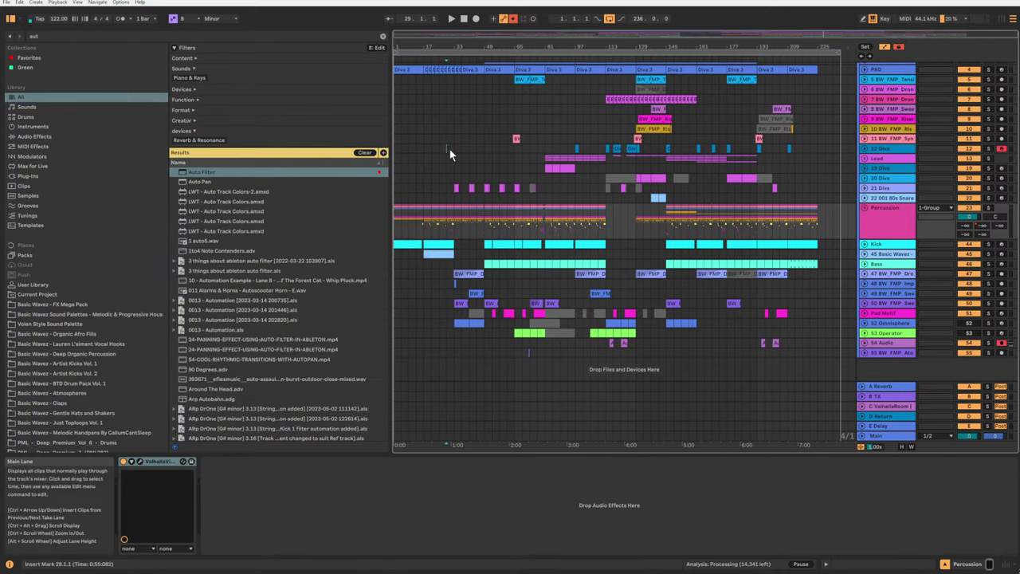
{"action": "left_click", "coordinate": [449, 149]}
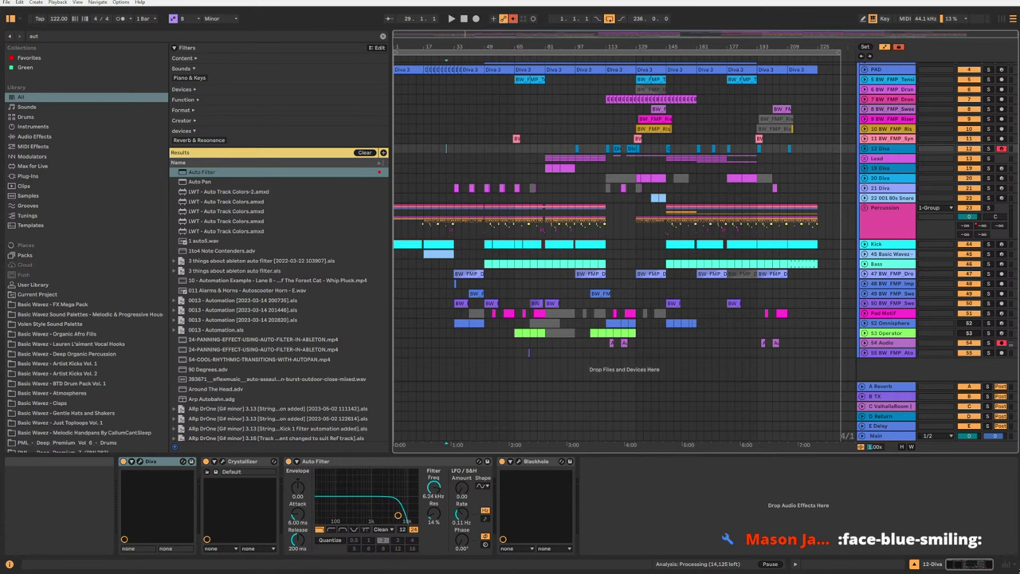
Switch to Spotify and open the Bound to Divide artist page from the library.
{"action": "key", "text": "super"}
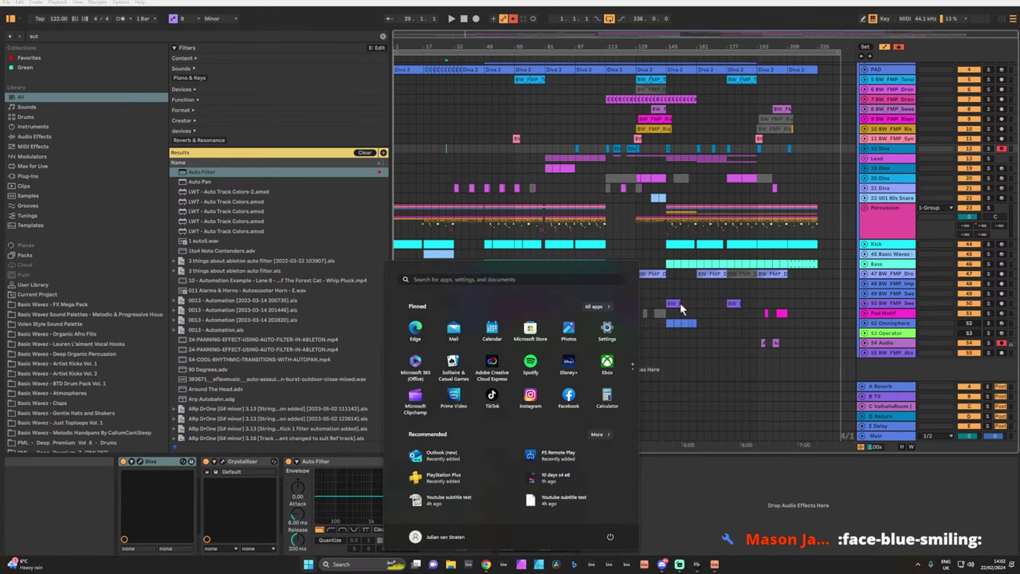
{"action": "type", "text": "spotify"}
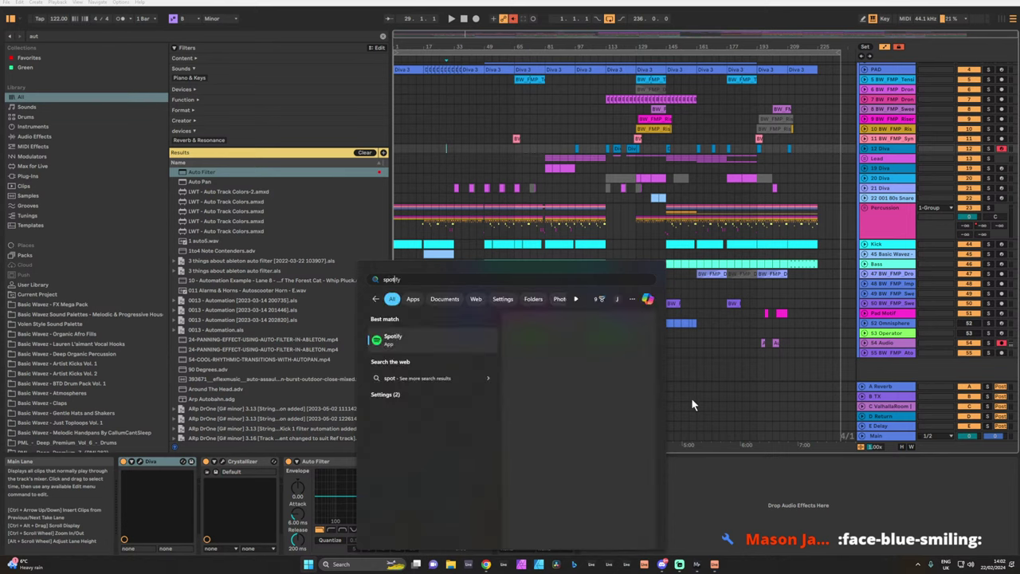
{"action": "key", "text": "Return"}
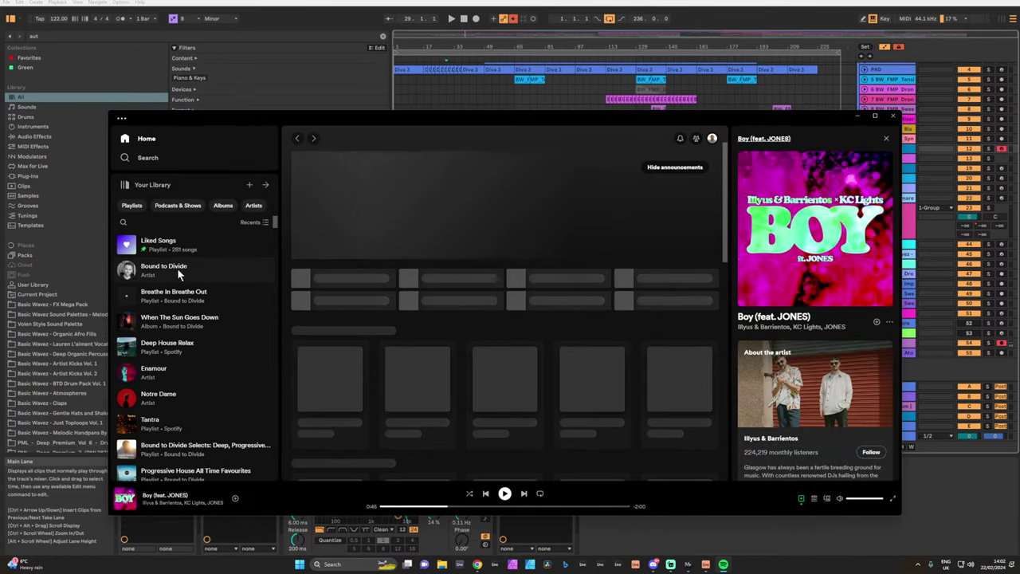
{"action": "left_click", "coordinate": [178, 271]}
Open the Lullaby (Bound To Divide Remix) single, play the first track briefly and pause it.
{"action": "scroll", "coordinate": [454, 392], "scroll_direction": "down", "scroll_amount": 3}
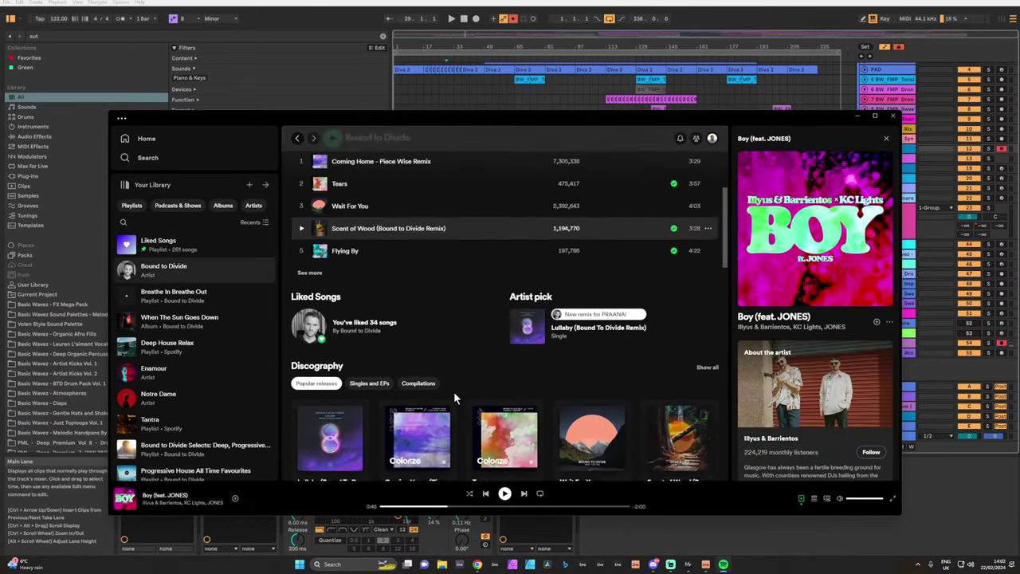
{"action": "left_click", "coordinate": [335, 434]}
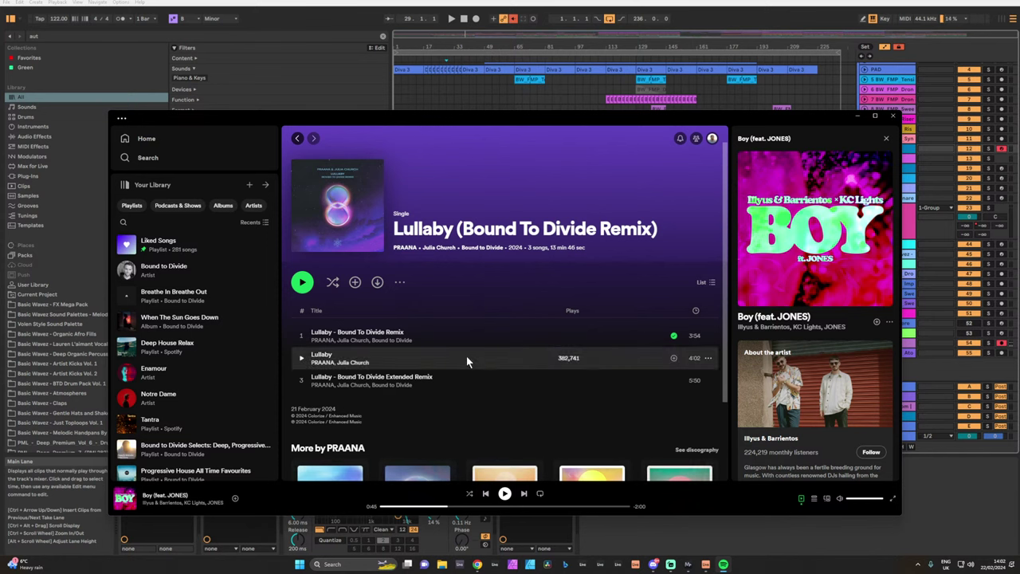
{"action": "left_click", "coordinate": [458, 335]}
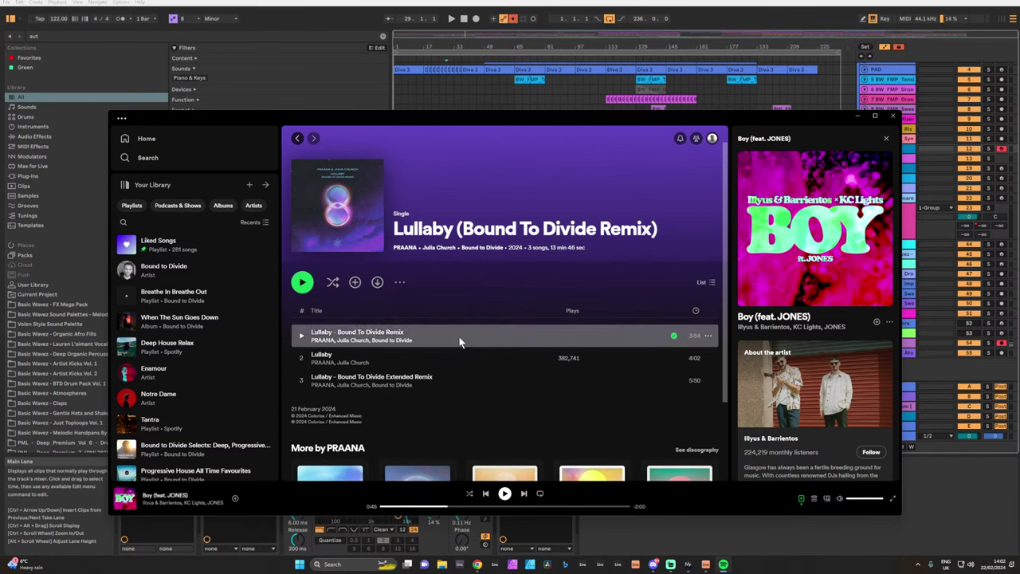
{"action": "double_click", "coordinate": [459, 342]}
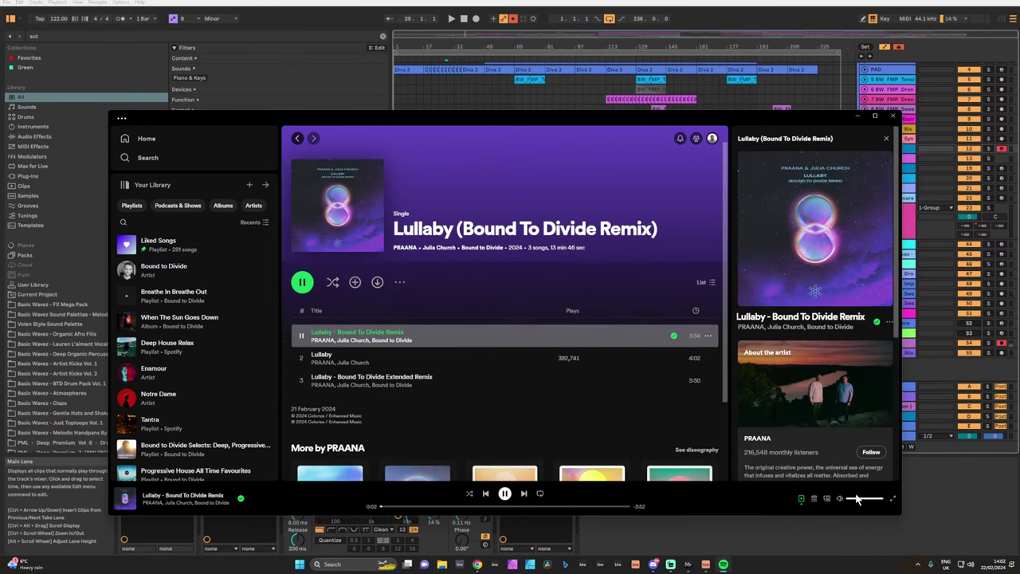
{"action": "left_click", "coordinate": [504, 494]}
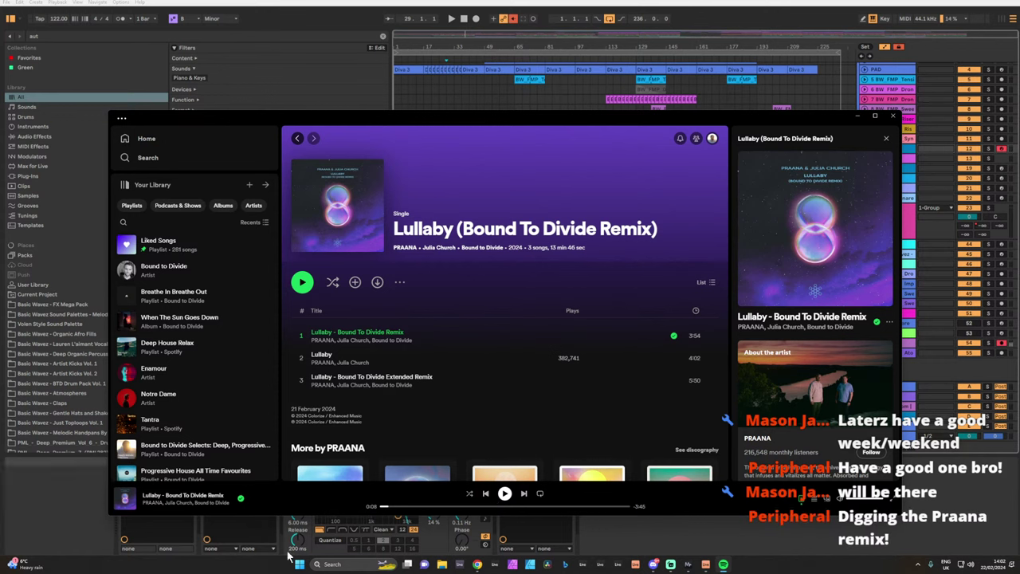
Switch to Discord and open the announcements channel of the Bound to Divide server.
{"action": "mouse_move", "coordinate": [653, 565]}
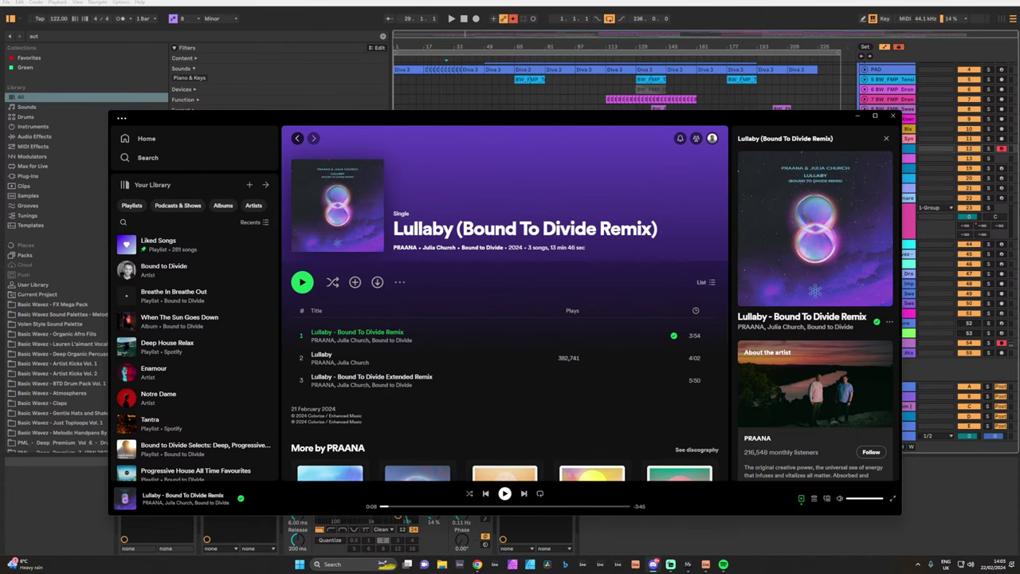
{"action": "left_click_drag", "start_coordinate": [1019, 239], "coordinate": [650, 151]}
{"action": "scroll", "coordinate": [470, 302], "scroll_direction": "up", "scroll_amount": 2}
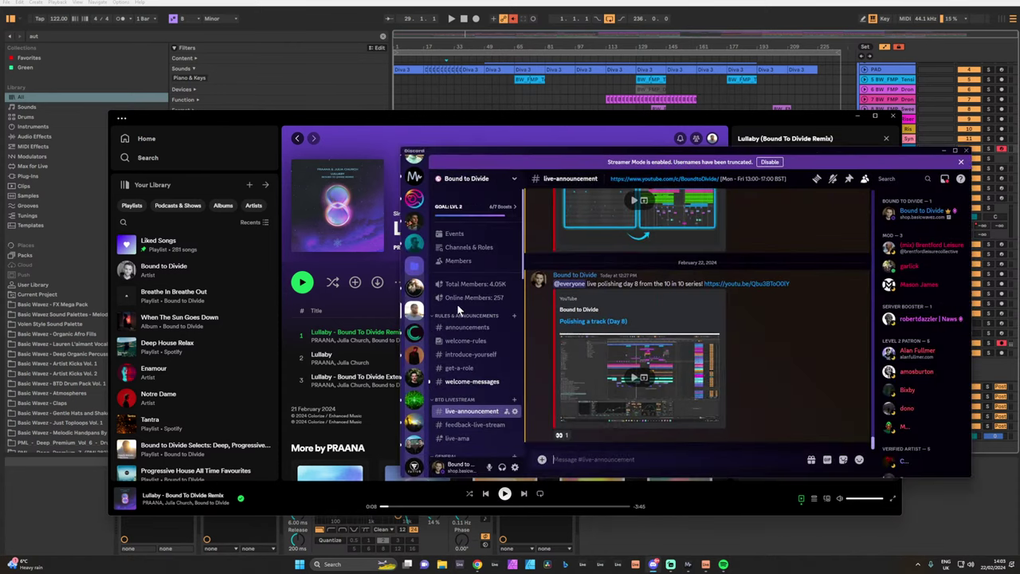
{"action": "left_click", "coordinate": [467, 326]}
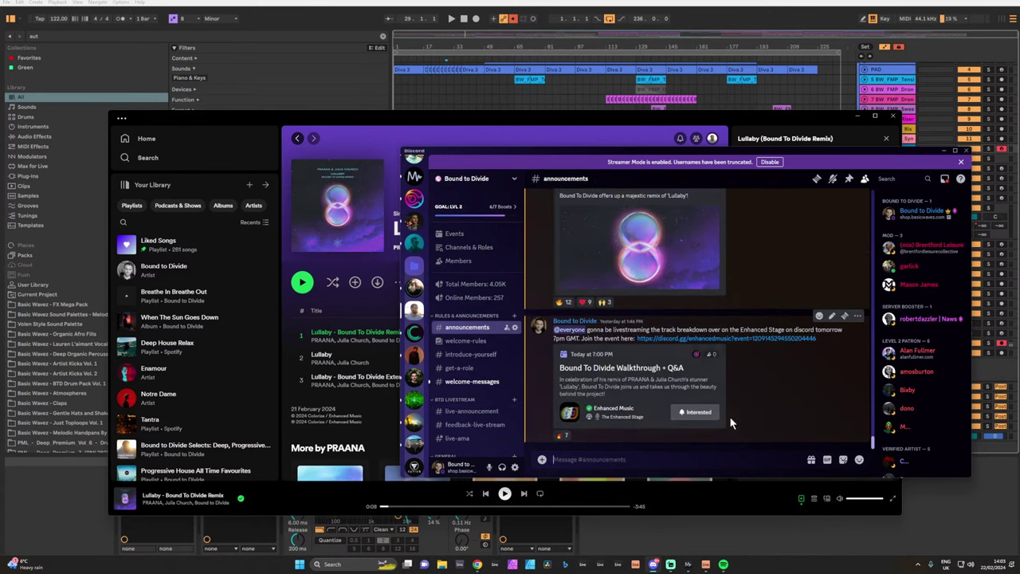